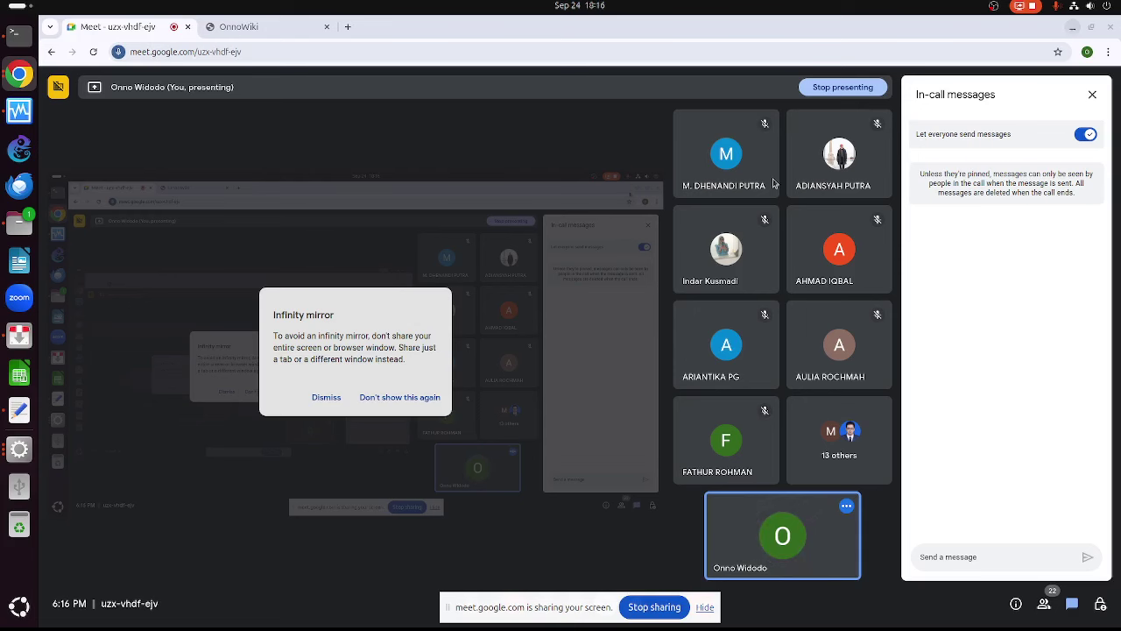
Turn off the infinity mirror warning in Meet for good and get a fresh shell prompt in the terminal
{"action": "left_click", "coordinate": [418, 398]}
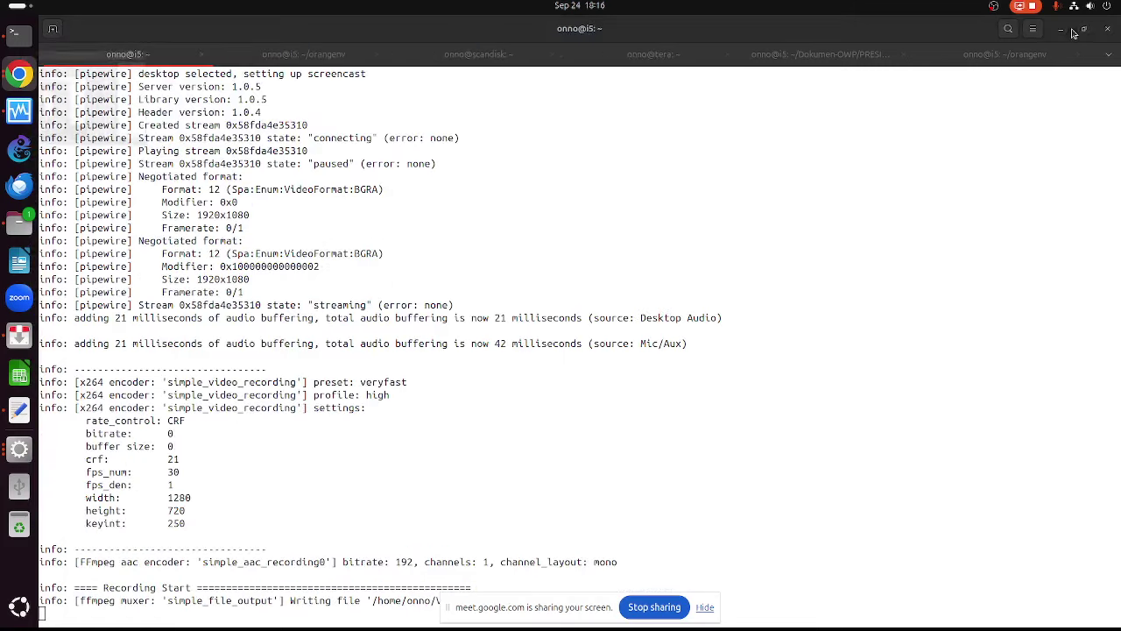
{"action": "left_click", "coordinate": [1073, 30]}
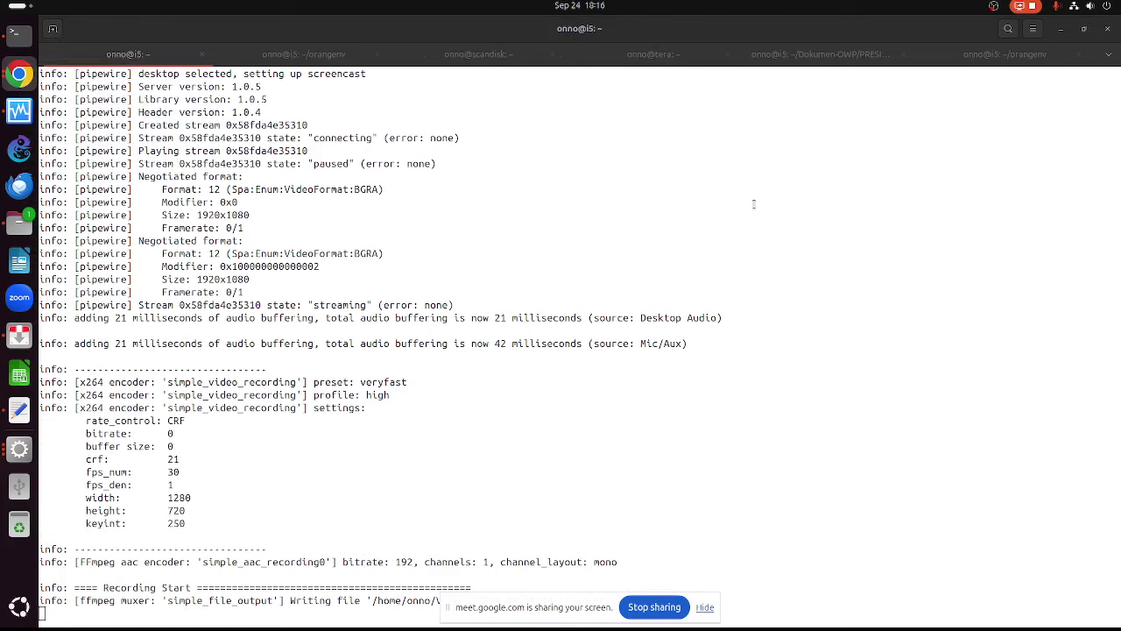
{"action": "key", "text": "Return"}
{"action": "key", "text": "Return"}
{"action": "key", "text": "Return"}
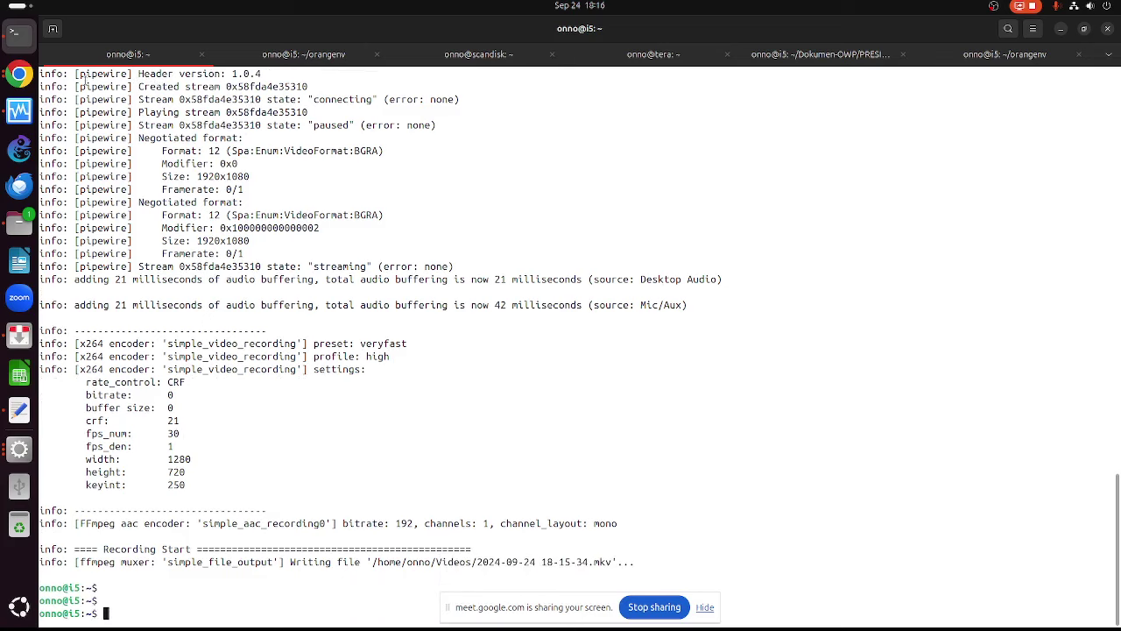
Switch back to the Meet browser window and open YouTube in a new tab through a web search for "youtube"
{"action": "left_click", "coordinate": [20, 76]}
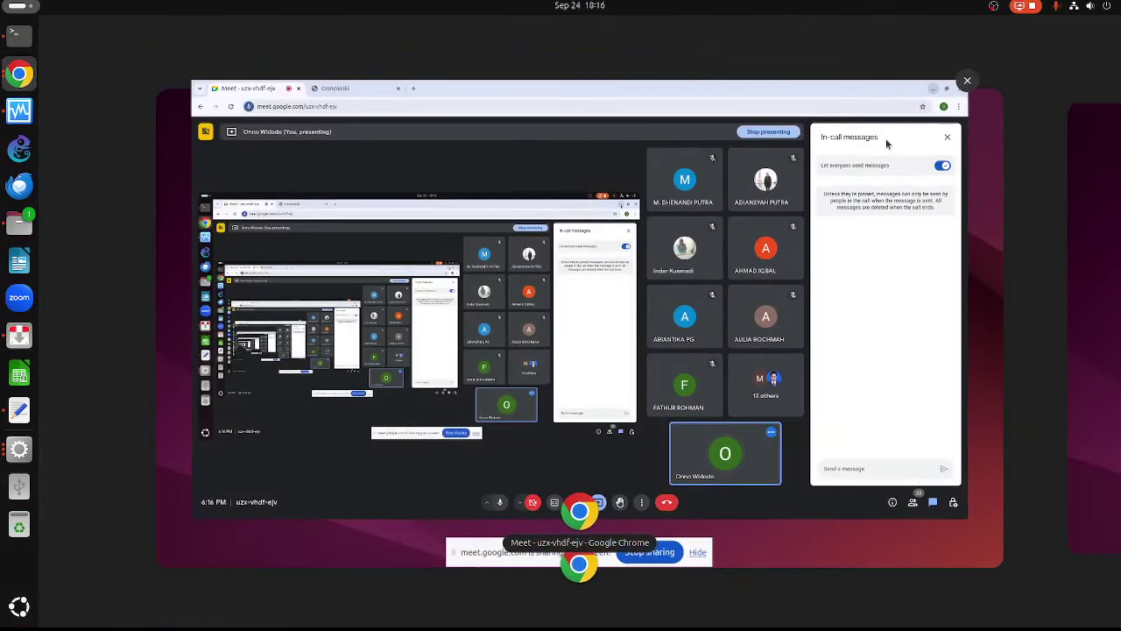
{"action": "left_click", "coordinate": [895, 91]}
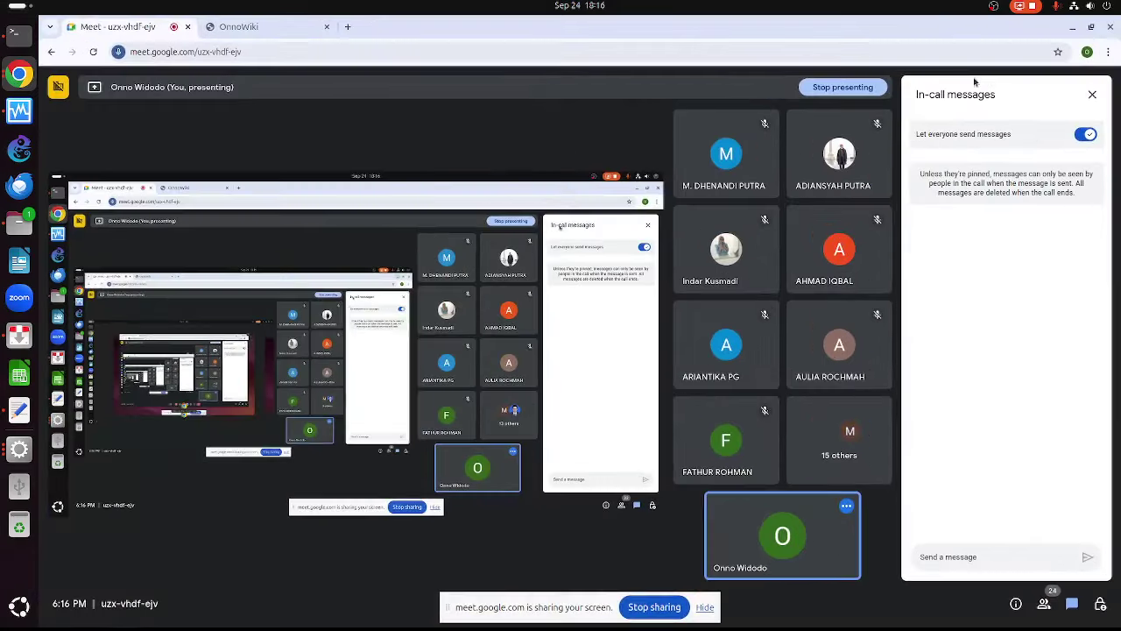
{"action": "left_click", "coordinate": [347, 26]}
{"action": "left_click", "coordinate": [365, 54]}
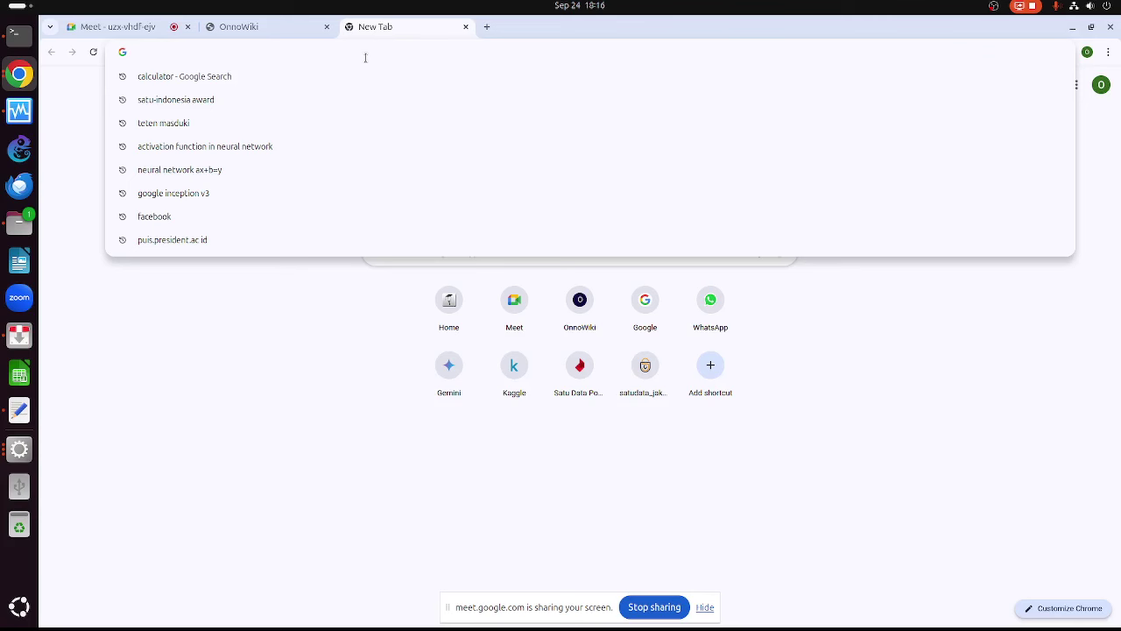
{"action": "type", "text": "youtube"}
{"action": "key", "text": "Return"}
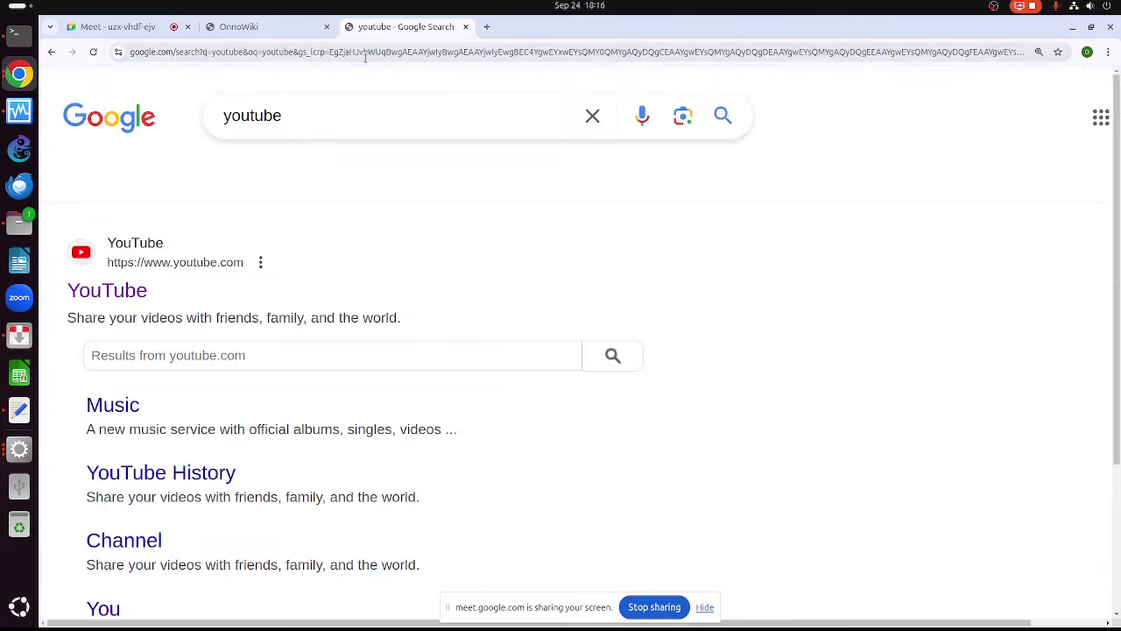
{"action": "left_click", "coordinate": [164, 265]}
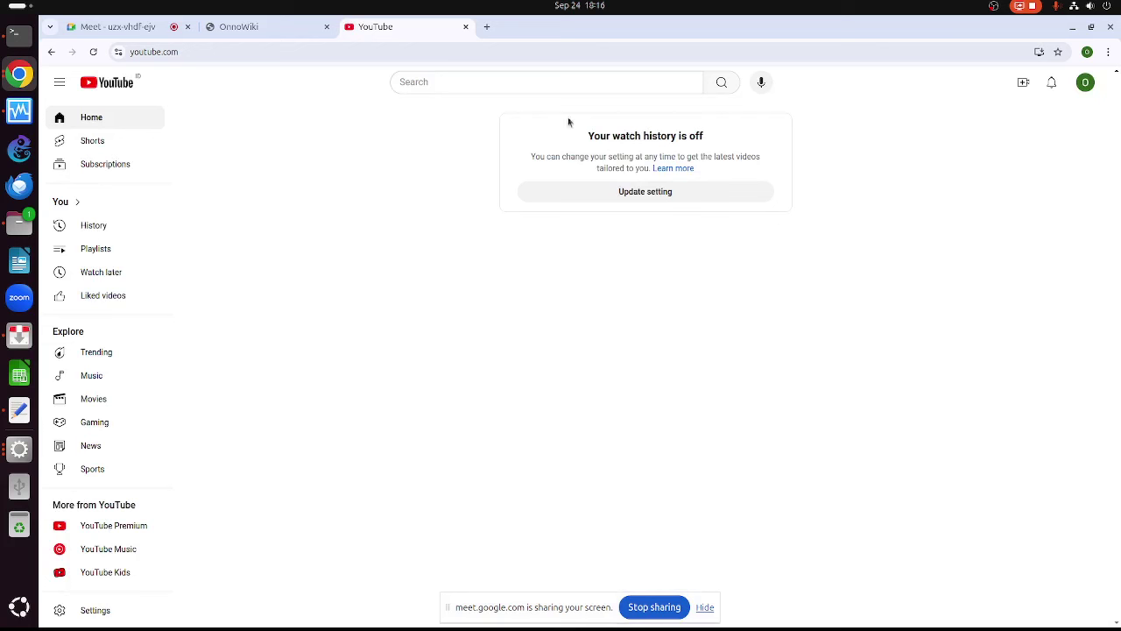
Search YouTube for "onnocenter", open the Onno Center channel and pause its trailer video
{"action": "left_click", "coordinate": [446, 78]}
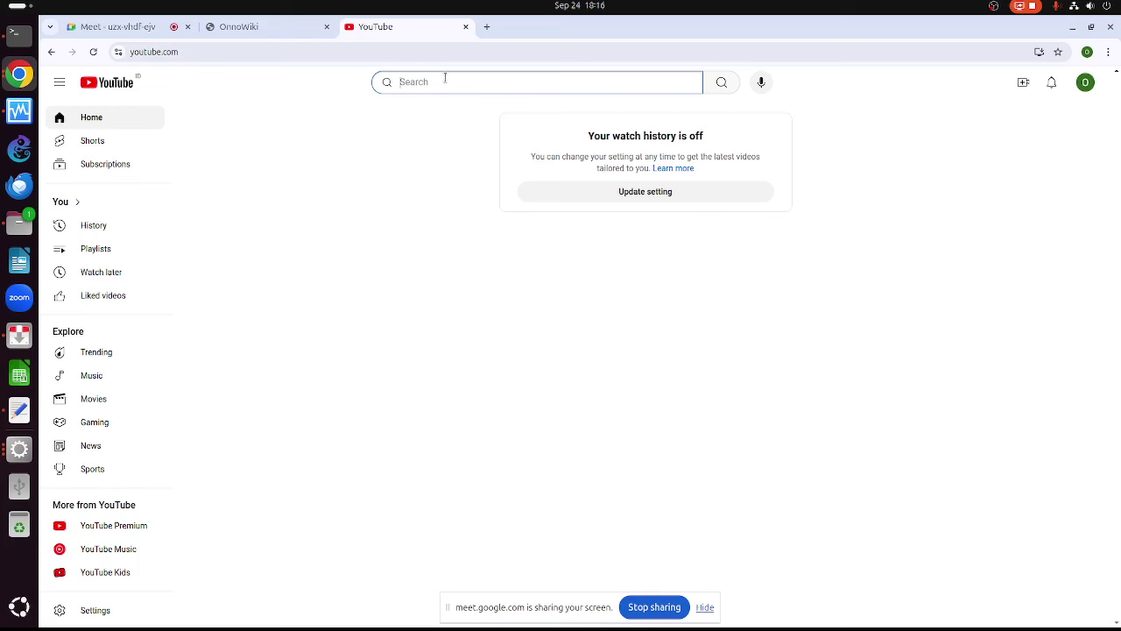
{"action": "type", "text": "onnocenter"}
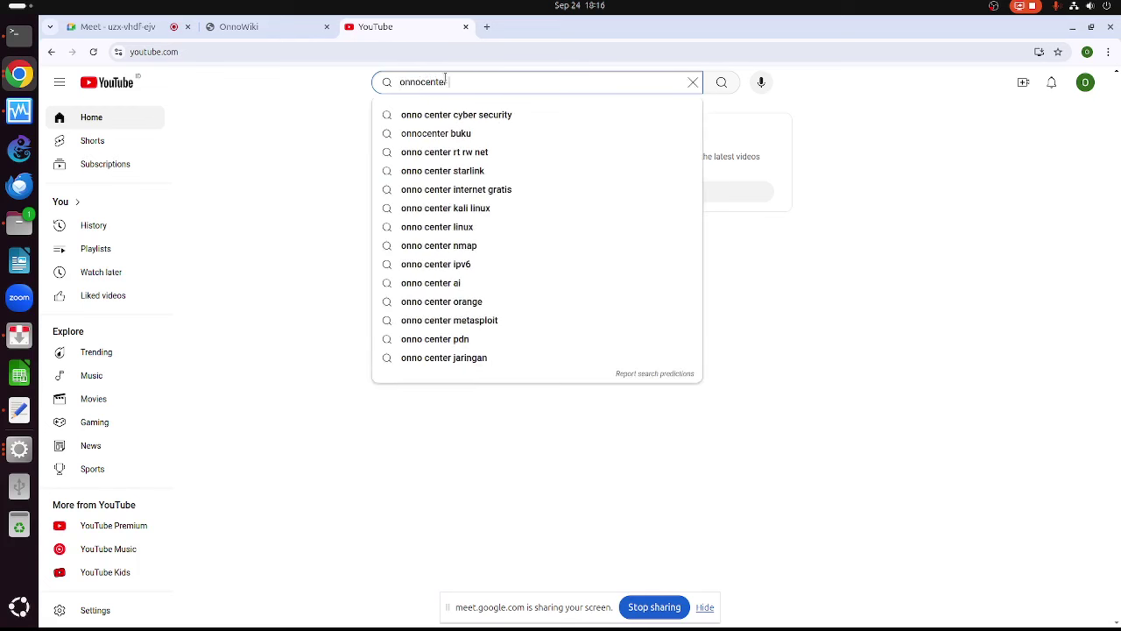
{"action": "key", "text": "Return"}
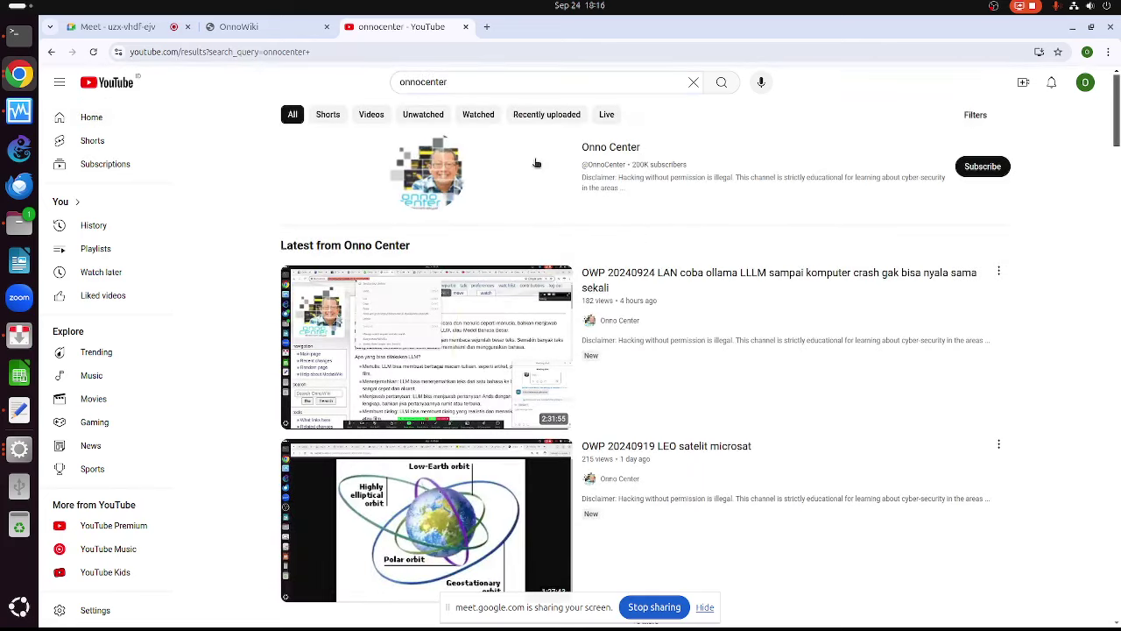
{"action": "left_click", "coordinate": [444, 168]}
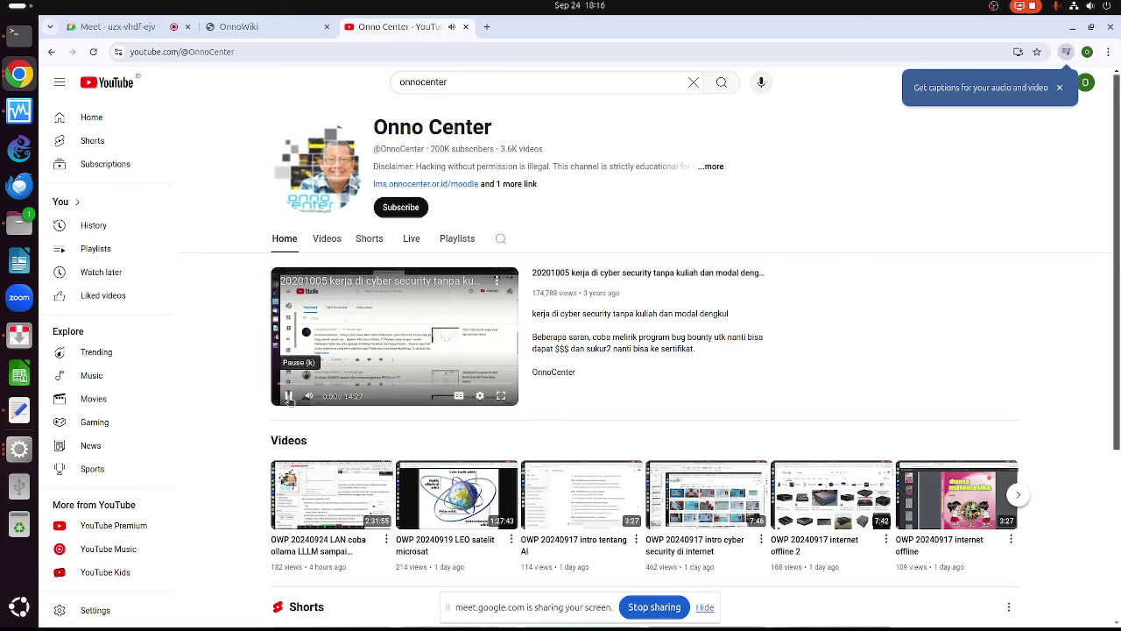
{"action": "left_click", "coordinate": [288, 396]}
Open the channel's "OWP 20240924 LAN coba ollama LLLM" video past its ad and skip ahead to about 53 minutes
{"action": "scroll", "coordinate": [375, 387], "scroll_direction": "down", "scroll_amount": 1}
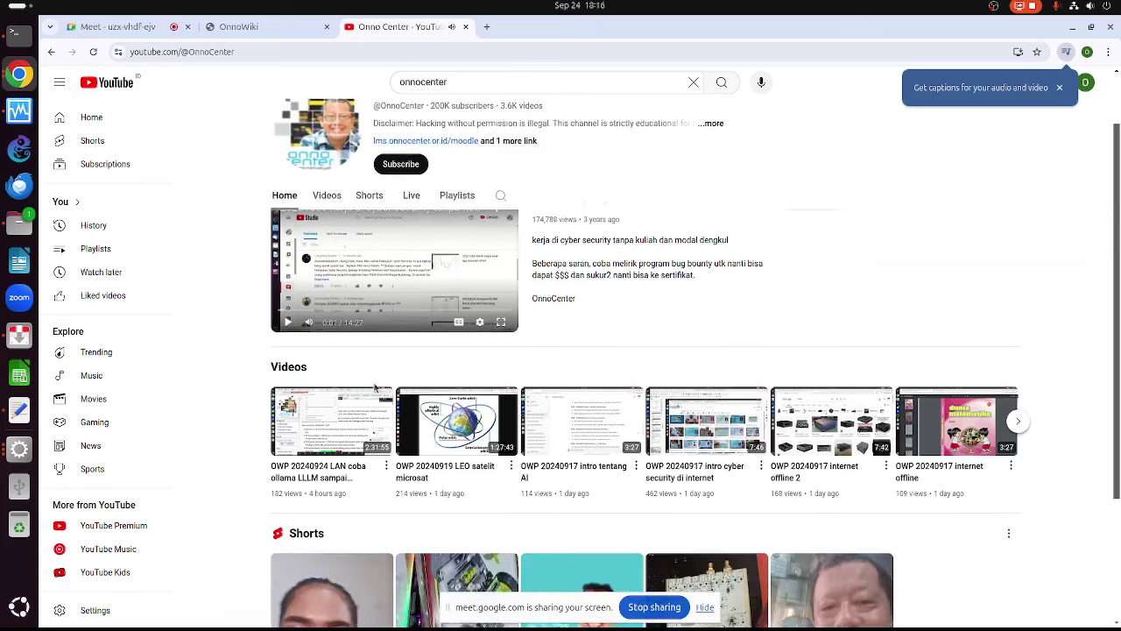
{"action": "scroll", "coordinate": [375, 387], "scroll_direction": "down", "scroll_amount": 1}
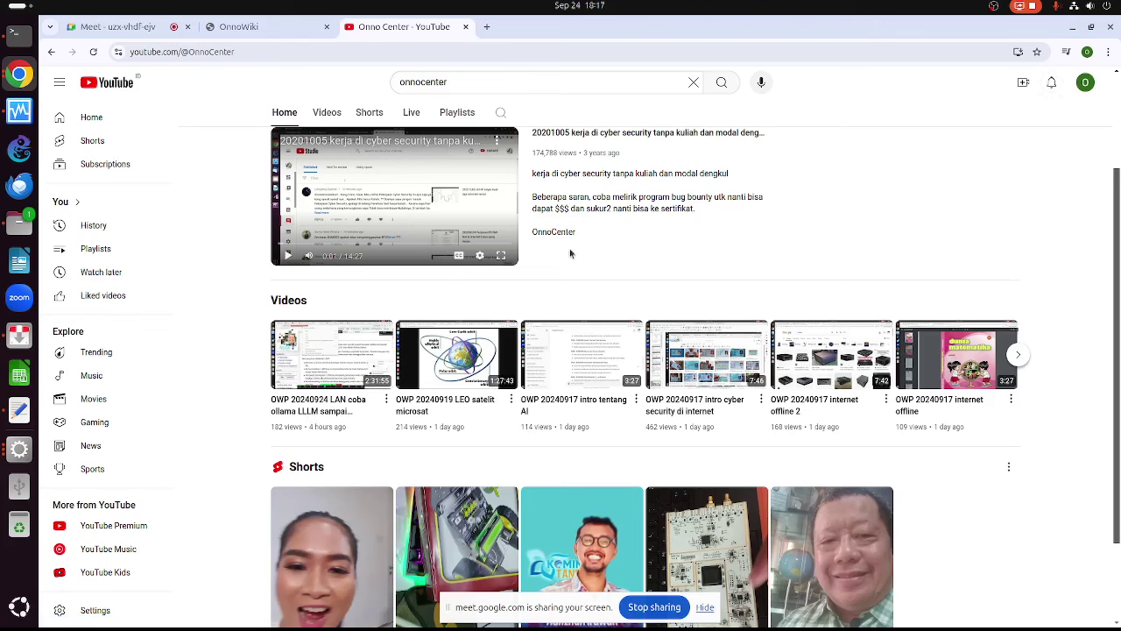
{"action": "left_click", "coordinate": [336, 368]}
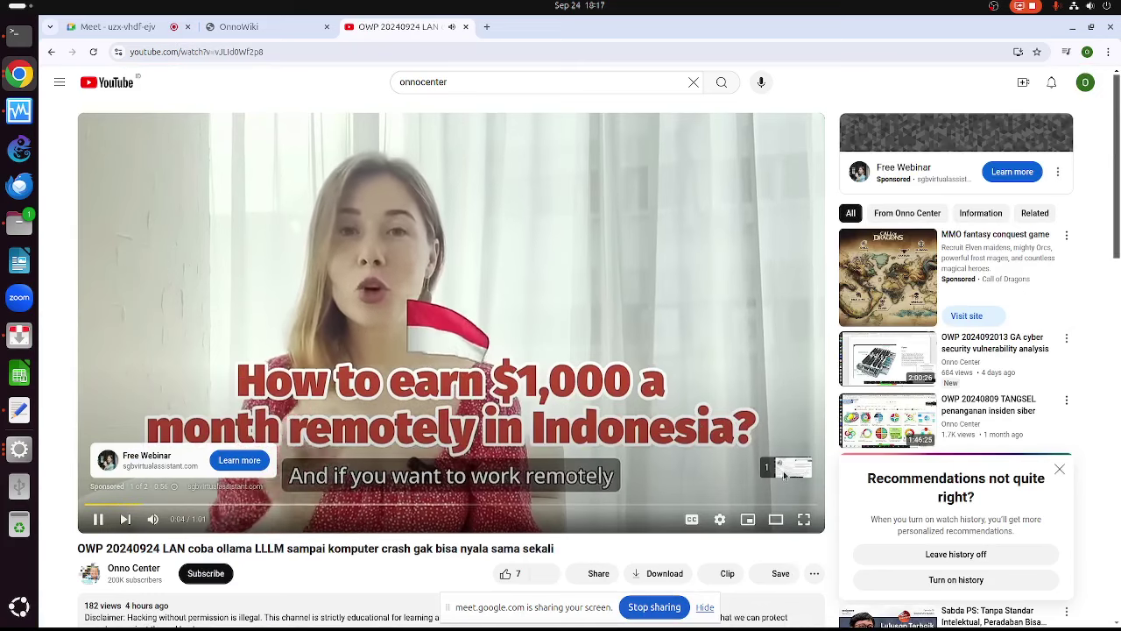
{"action": "left_click", "coordinate": [786, 469]}
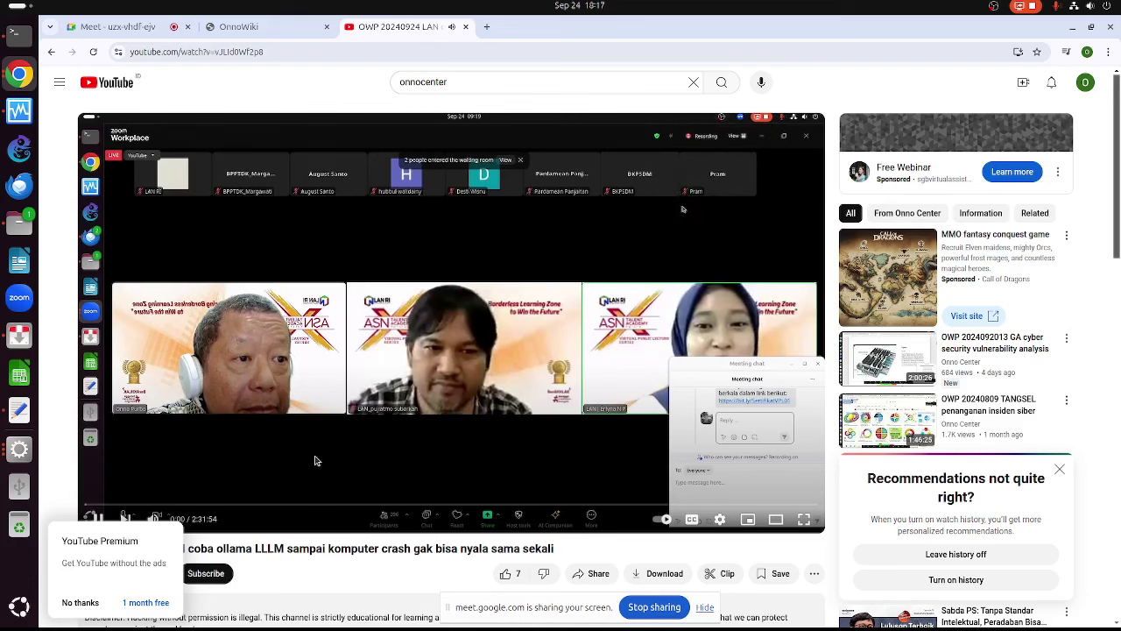
{"action": "left_click", "coordinate": [227, 508]}
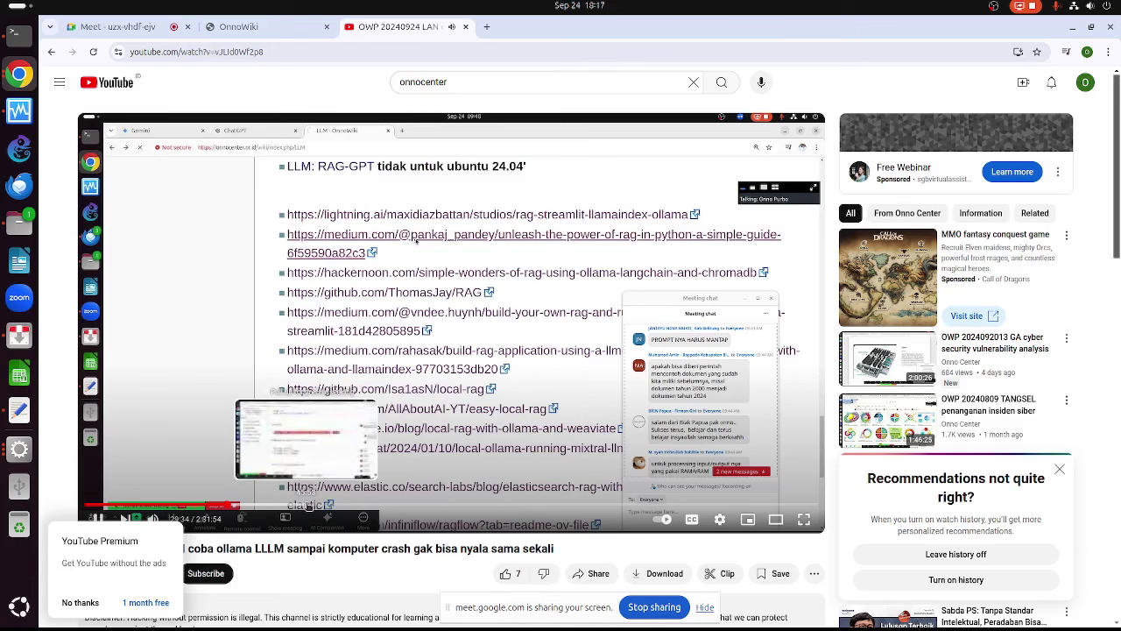
{"action": "left_click", "coordinate": [344, 507]}
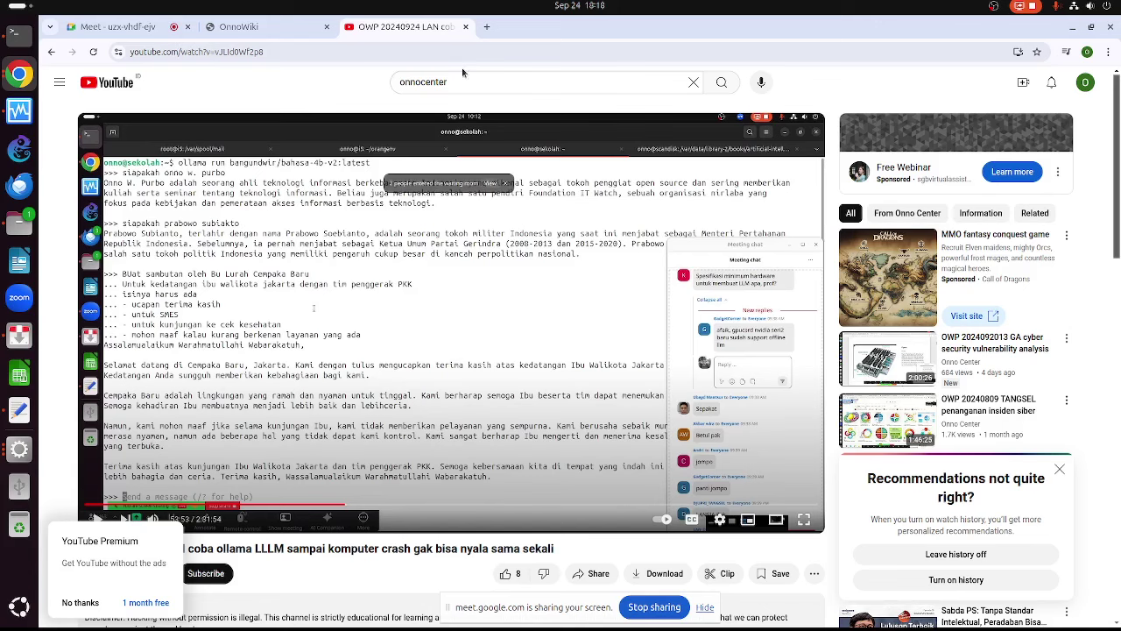
Open onnocenter.or.id/wiki/index.php/Main_Page in a new tab and go to the wiki's LLM article by searching for "LLM"
{"action": "left_click", "coordinate": [487, 32]}
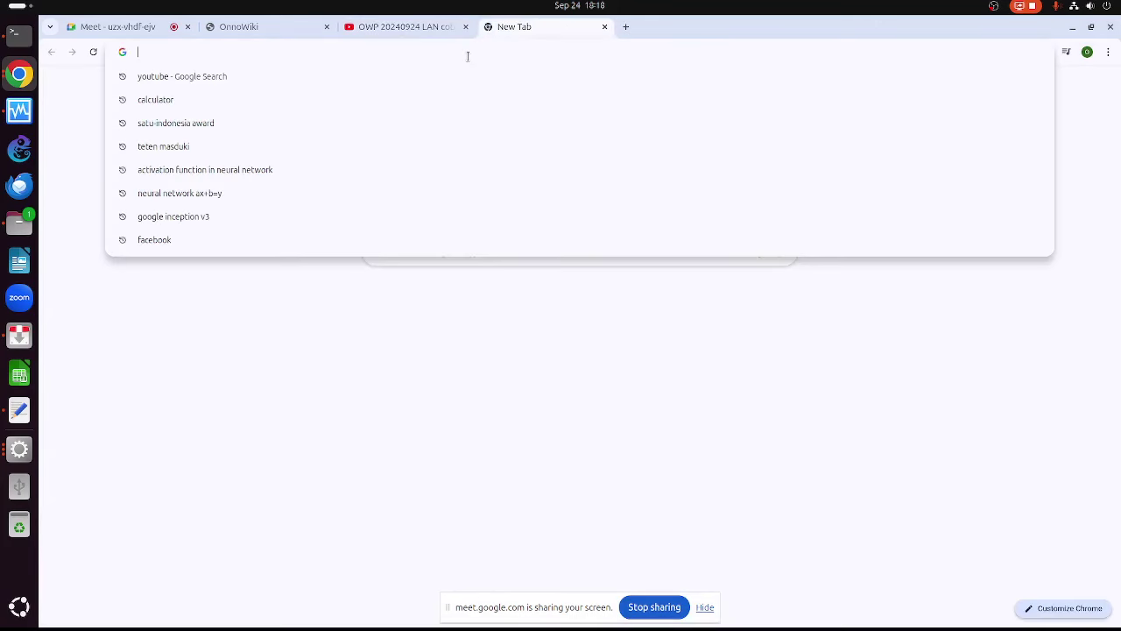
{"action": "type", "text": "onnocenter.or.id/wiki/index.php/Main_Page"}
{"action": "key", "text": "Return"}
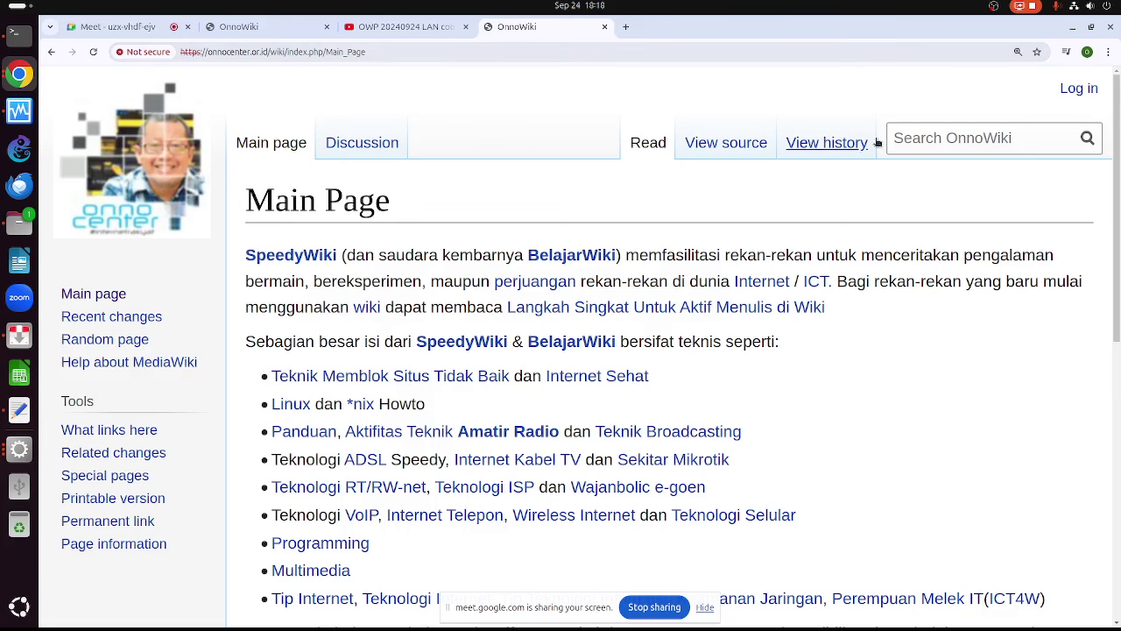
{"action": "left_click", "coordinate": [904, 140]}
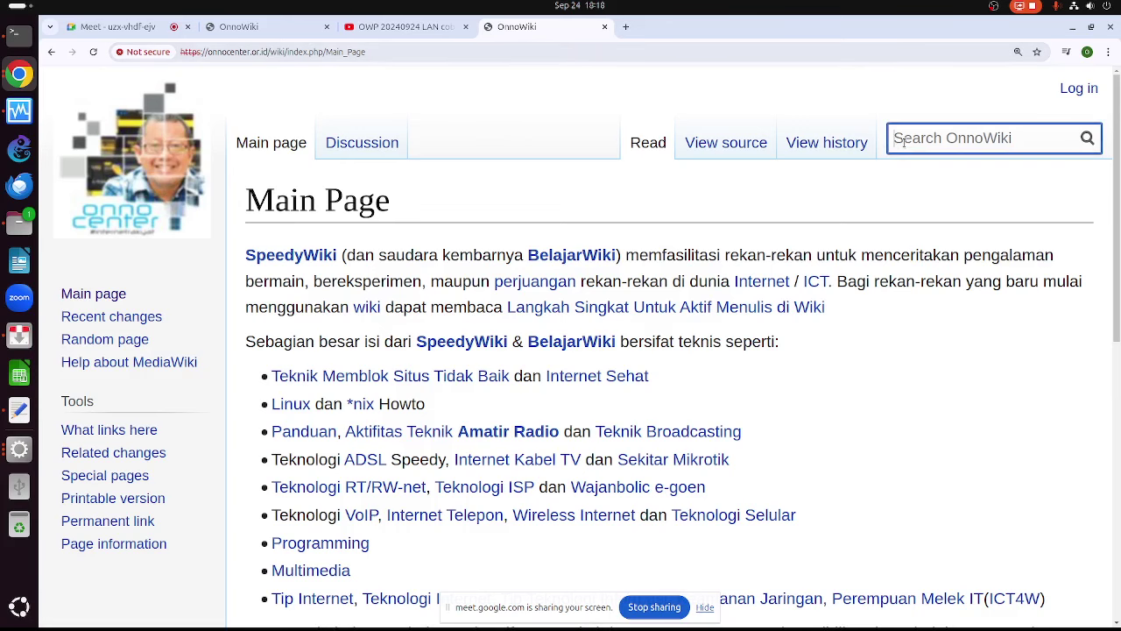
{"action": "type", "text": "LLM"}
{"action": "key", "text": "Return"}
Review the "LLM: ollama install ubuntu 24.04" guide linked from the LLM article, including its installation commands, and return to the article's link list
{"action": "scroll", "coordinate": [483, 308], "scroll_direction": "down", "scroll_amount": 10}
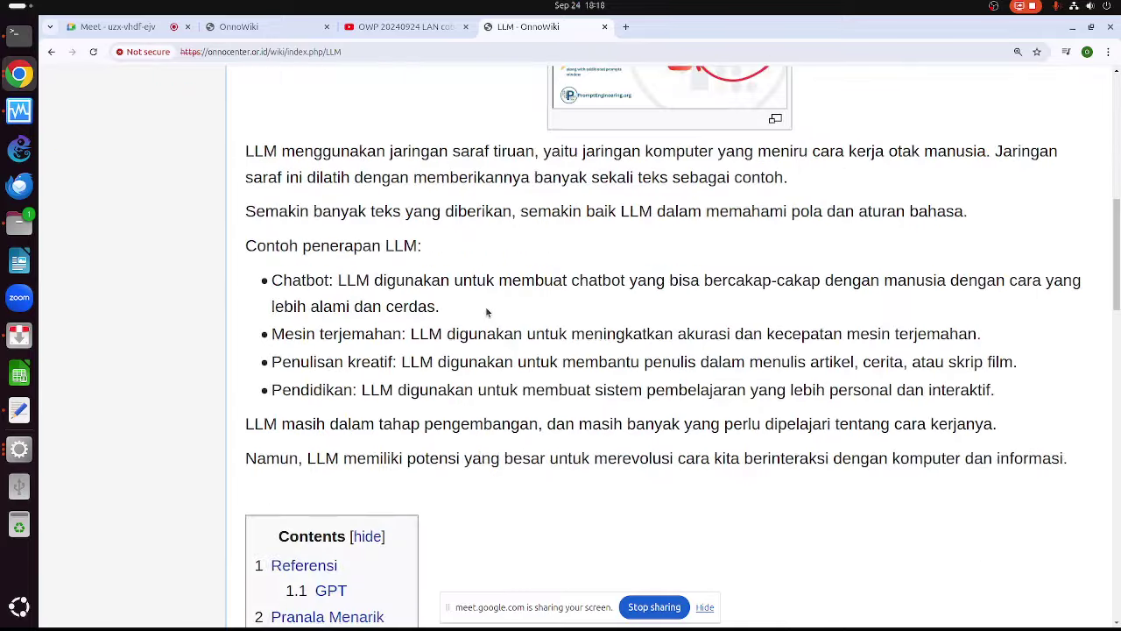
{"action": "scroll", "coordinate": [487, 312], "scroll_direction": "down", "scroll_amount": 6}
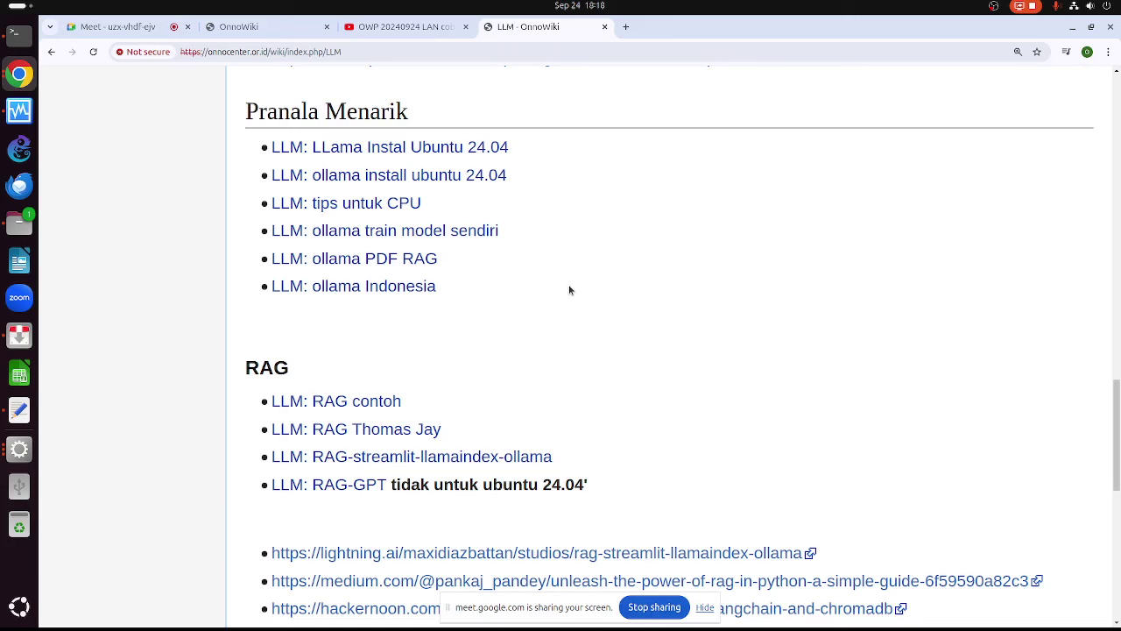
{"action": "left_click", "coordinate": [356, 178]}
{"action": "scroll", "coordinate": [478, 388], "scroll_direction": "down", "scroll_amount": 3}
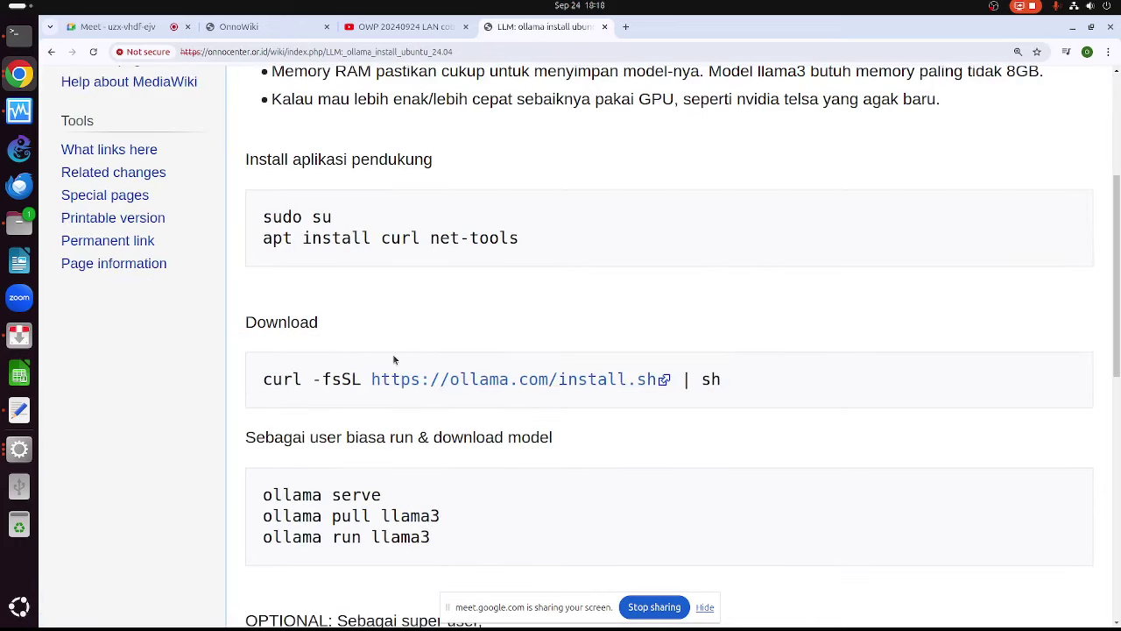
{"action": "scroll", "coordinate": [393, 361], "scroll_direction": "down", "scroll_amount": 3}
{"action": "scroll", "coordinate": [391, 359], "scroll_direction": "up", "scroll_amount": 3}
{"action": "left_click", "coordinate": [51, 52]}
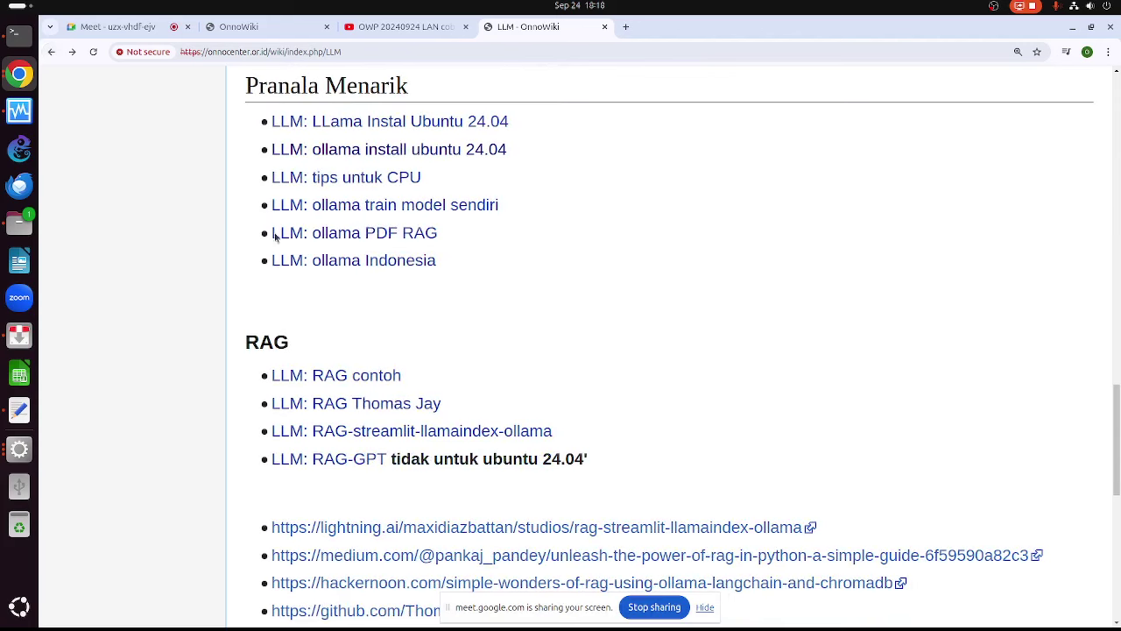
{"action": "scroll", "coordinate": [467, 370], "scroll_direction": "down", "scroll_amount": 1}
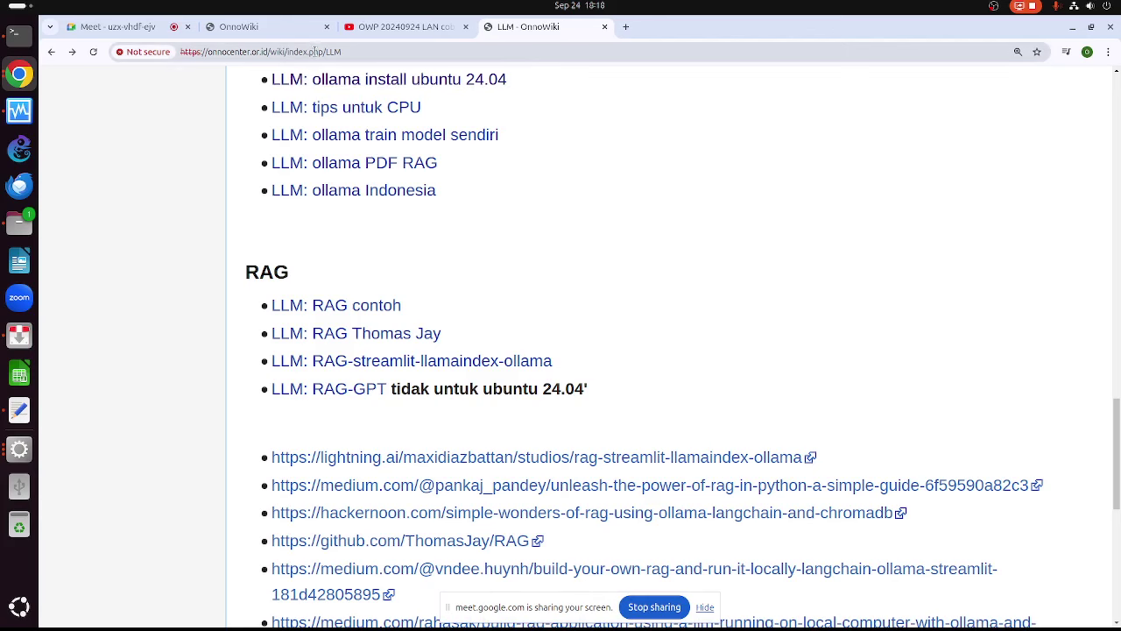
Check the Meet call, switch to the terminal's Dokumen-OWP/PRESIDENT-UNIVERSITY session and highlight the Forecasting meeting in the course outline
{"action": "left_click", "coordinate": [132, 28]}
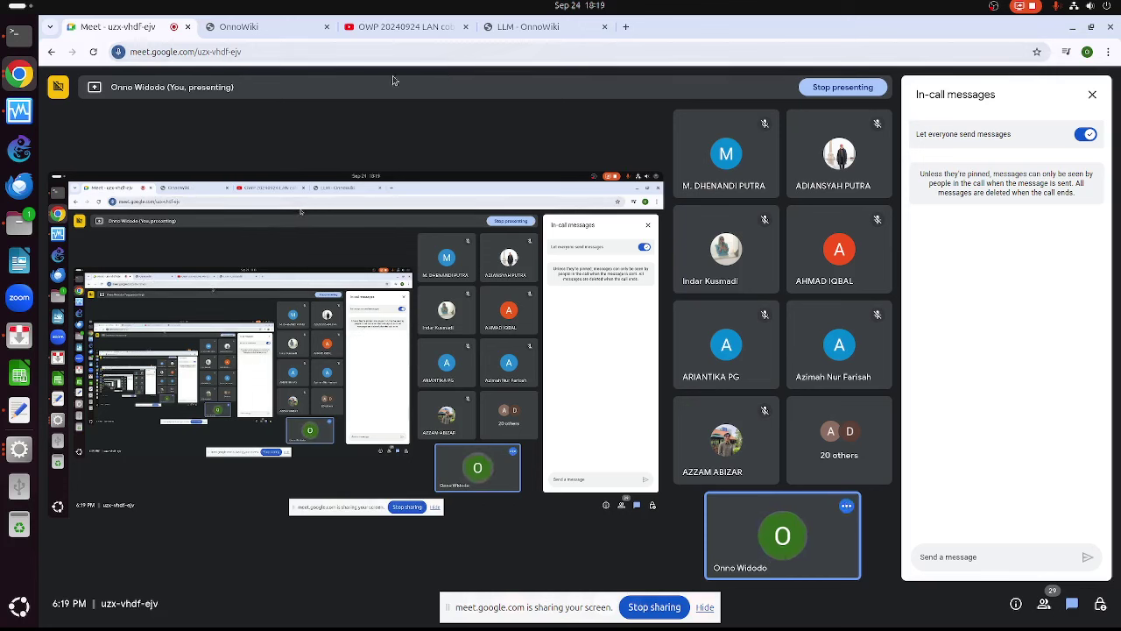
{"action": "left_click", "coordinate": [18, 36]}
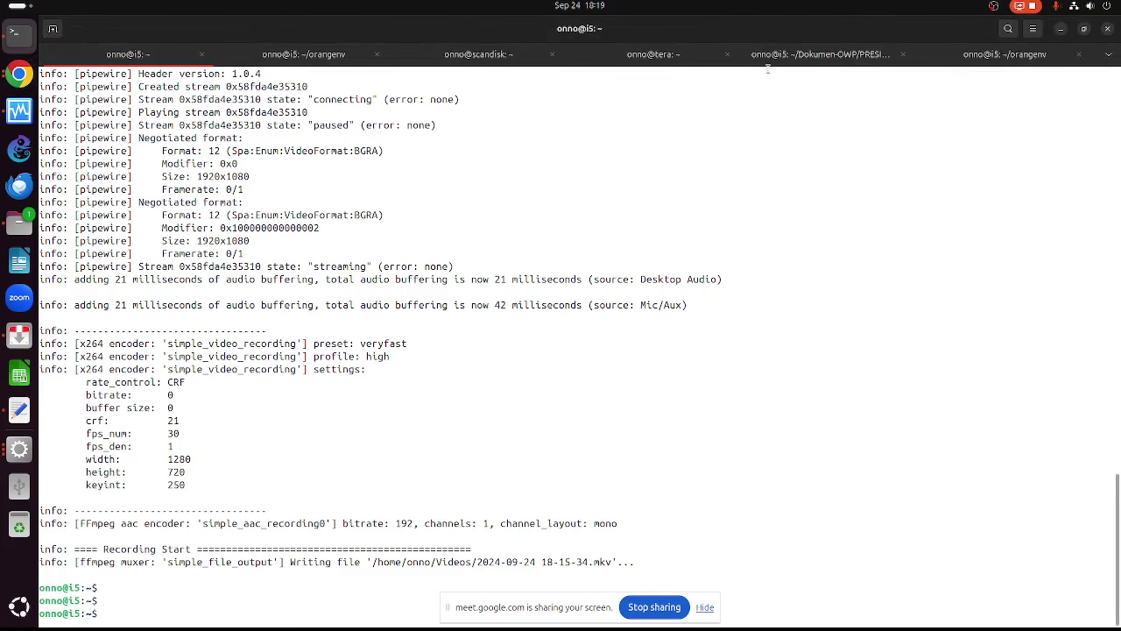
{"action": "left_click", "coordinate": [948, 56]}
{"action": "left_click", "coordinate": [823, 57]}
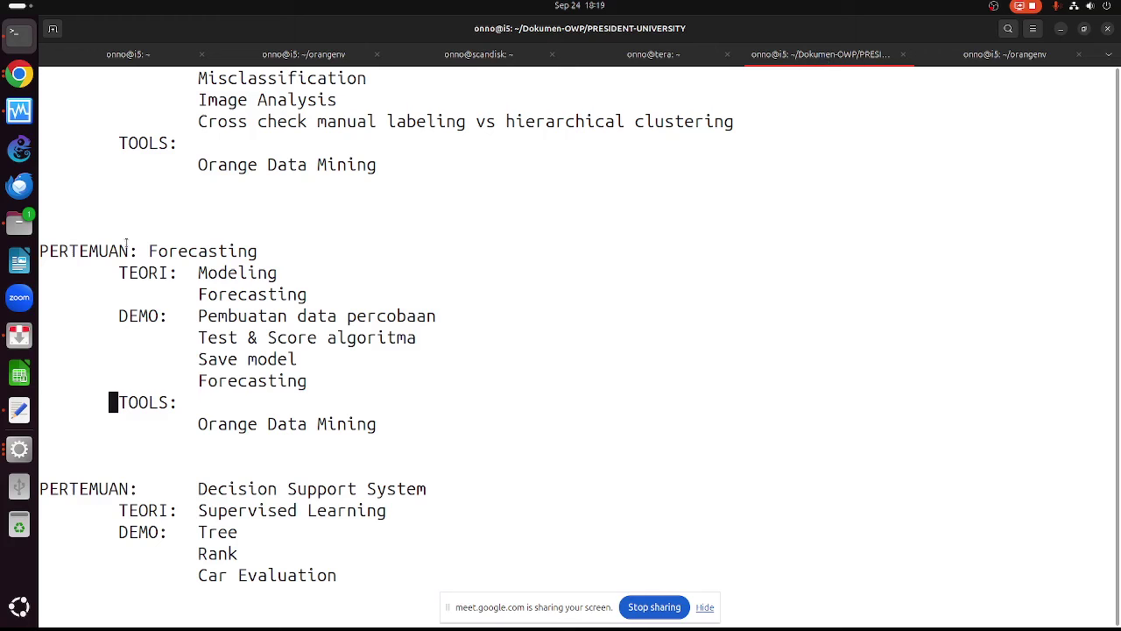
{"action": "left_click_drag", "start_coordinate": [388, 426], "coordinate": [158, 252]}
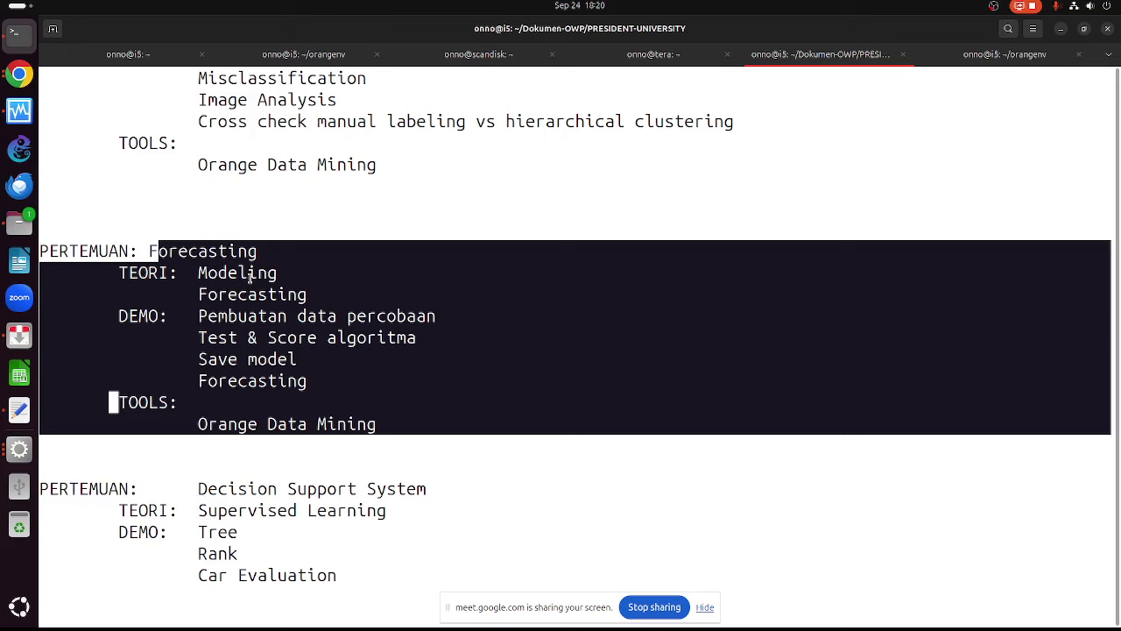
Read through the outline's Decision Support System meeting and on to the Process Mining & LLM meeting
{"action": "key", "text": "Down"}
{"action": "key", "text": "Down"}
{"action": "key", "text": "Down"}
{"action": "key", "text": "Down"}
{"action": "key", "text": "Down"}
{"action": "key", "text": "Down"}
{"action": "key", "text": "Down"}
{"action": "key", "text": "Down"}
{"action": "key", "text": "Down"}
{"action": "key", "text": "Down"}
{"action": "key", "text": "Down"}
{"action": "key", "text": "Down"}
{"action": "key", "text": "Down"}
{"action": "key", "text": "Down"}
{"action": "key", "text": "Down"}
{"action": "key", "text": "Down"}
{"action": "key", "text": "Down"}
{"action": "key", "text": "Down"}
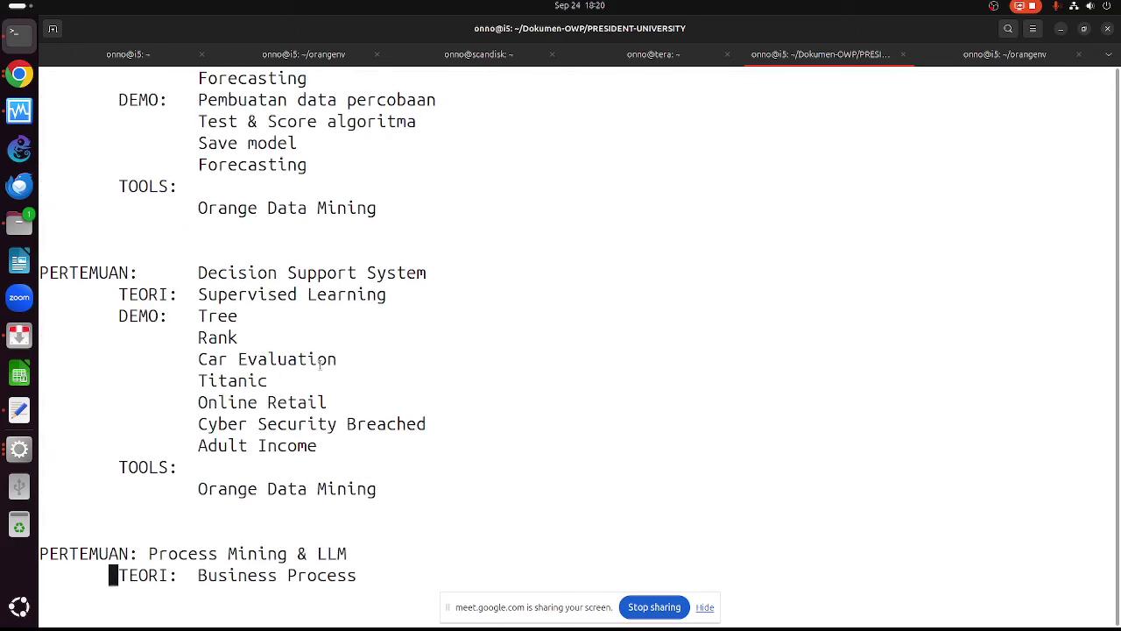
{"action": "key", "text": "Down"}
{"action": "key", "text": "Down"}
{"action": "key", "text": "Down"}
{"action": "key", "text": "Down"}
{"action": "key", "text": "Down"}
{"action": "key", "text": "Down"}
{"action": "key", "text": "Down"}
{"action": "key", "text": "Down"}
{"action": "key", "text": "Down"}
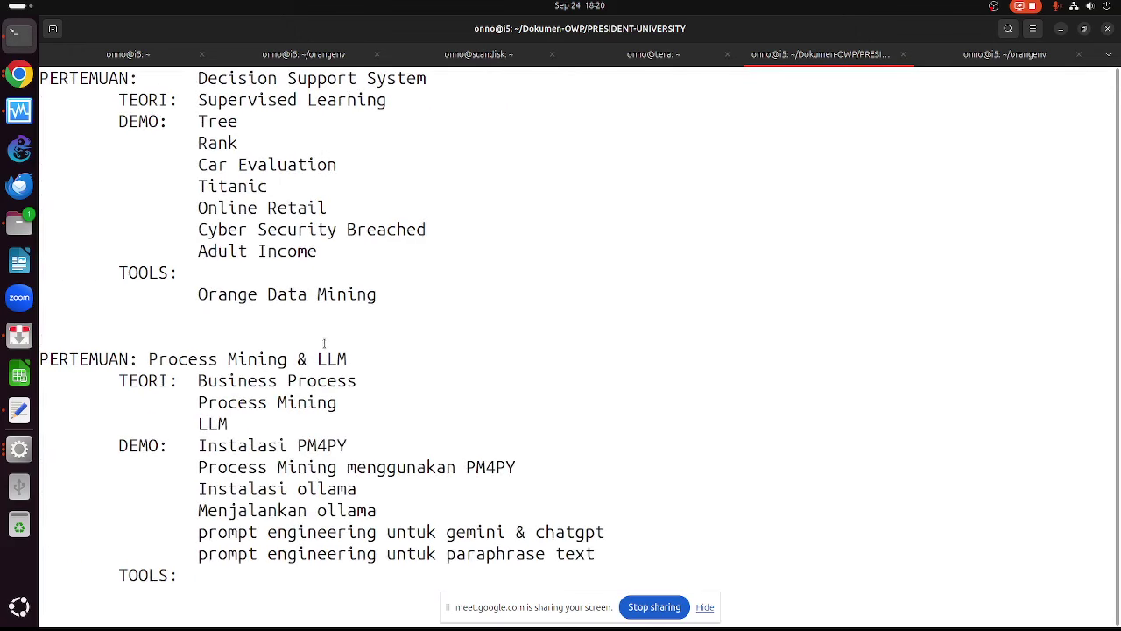
{"action": "key", "text": "Down"}
{"action": "key", "text": "Down"}
{"action": "key", "text": "Down"}
{"action": "key", "text": "Down"}
{"action": "key", "text": "Down"}
{"action": "key", "text": "Down"}
Highlight LLM in the Process Mining & LLM meeting's theory list and heading, and look over the Python, Keras meeting below
{"action": "left_click_drag", "start_coordinate": [250, 294], "coordinate": [190, 295]}
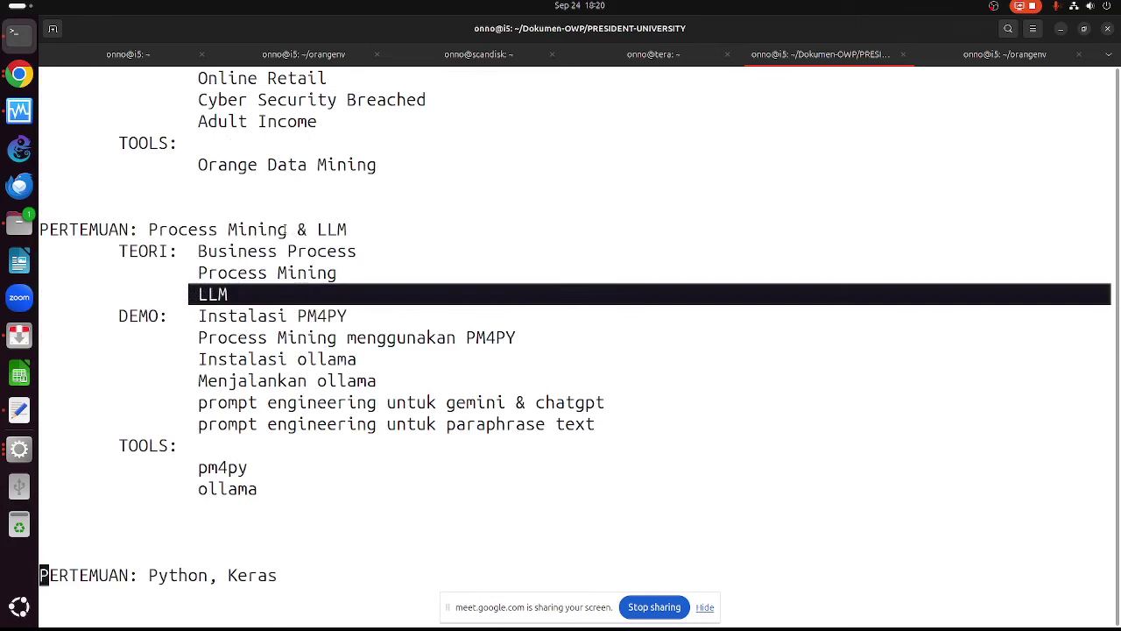
{"action": "left_click_drag", "start_coordinate": [348, 229], "coordinate": [306, 230]}
{"action": "scroll", "coordinate": [247, 309], "scroll_direction": "down", "scroll_amount": 3}
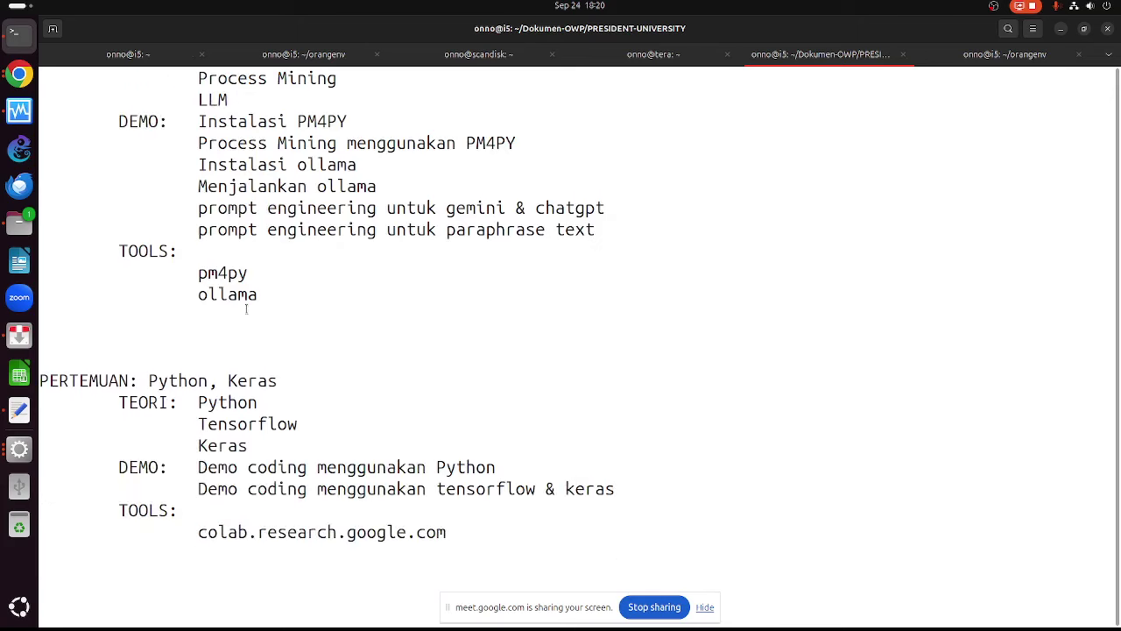
{"action": "scroll", "coordinate": [259, 295], "scroll_direction": "up", "scroll_amount": 3}
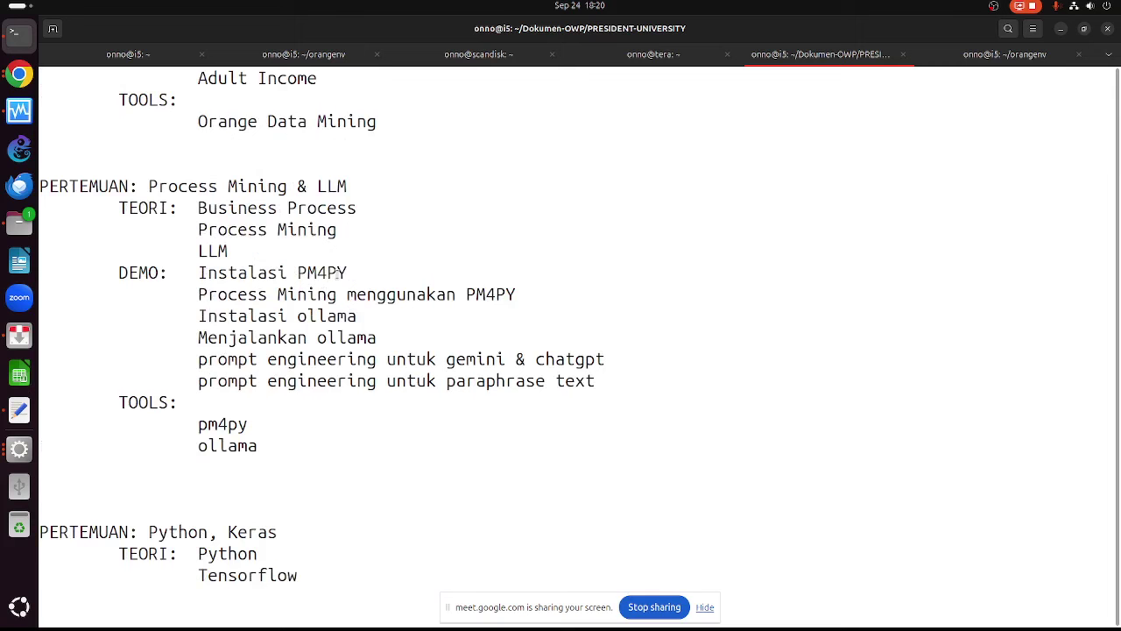
Highlight LLM in the Process Mining & LLM heading and go back up the outline to the Forecasting meeting
{"action": "left_click_drag", "start_coordinate": [317, 186], "coordinate": [348, 186]}
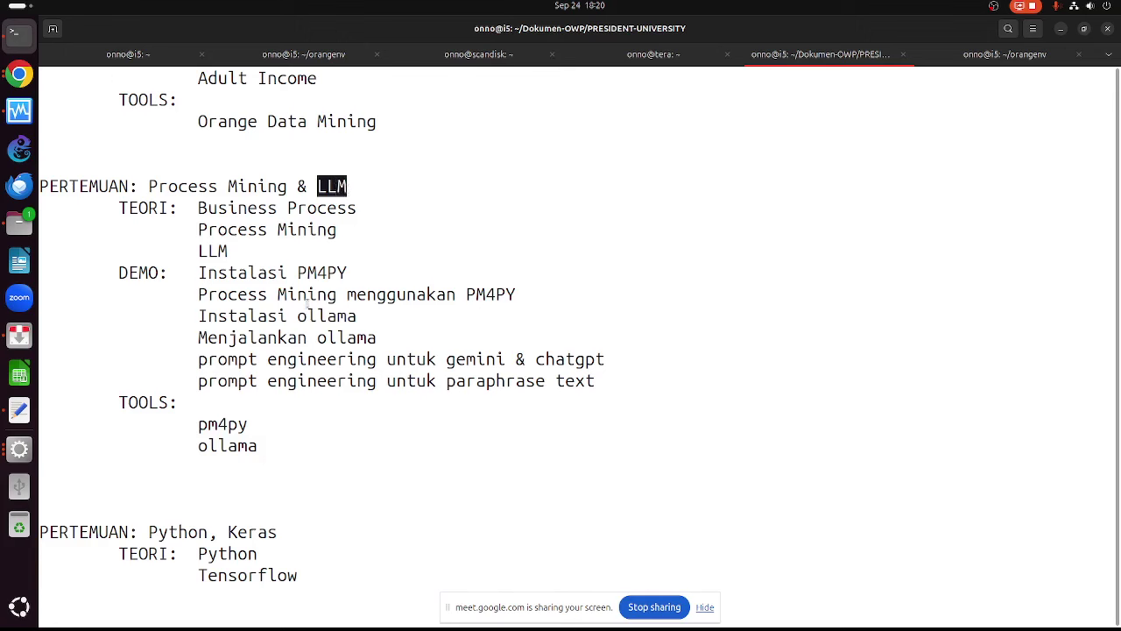
{"action": "scroll", "coordinate": [307, 299], "scroll_direction": "up", "scroll_amount": 6}
{"action": "scroll", "coordinate": [306, 299], "scroll_direction": "up", "scroll_amount": 3}
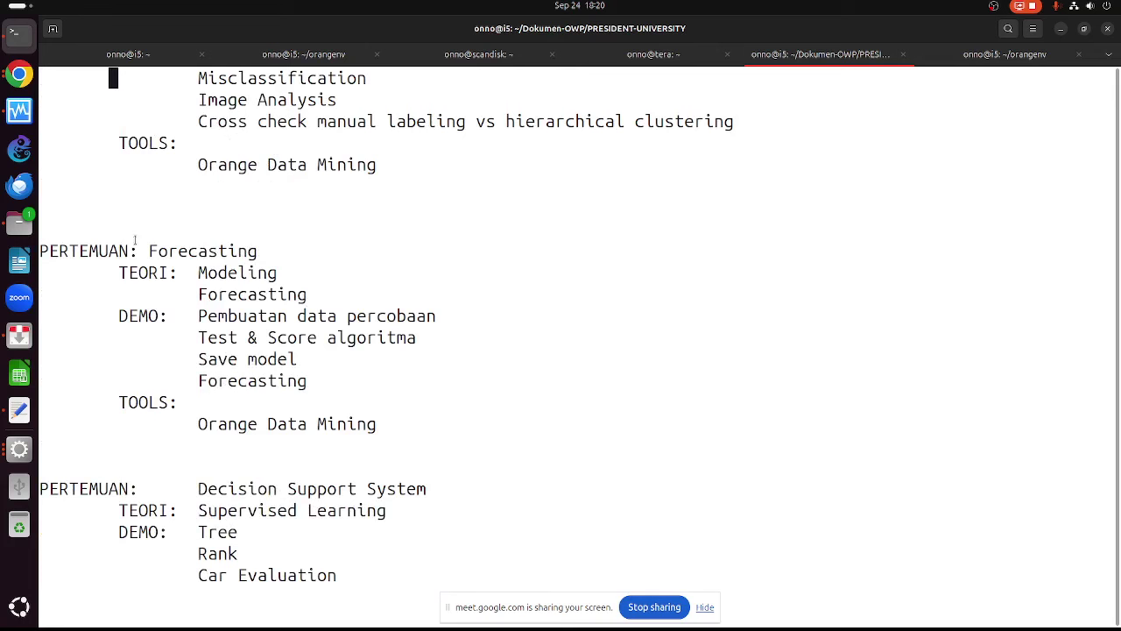
Switch to the Google Meet call in Chrome and look through its participant list
{"action": "left_click", "coordinate": [19, 74]}
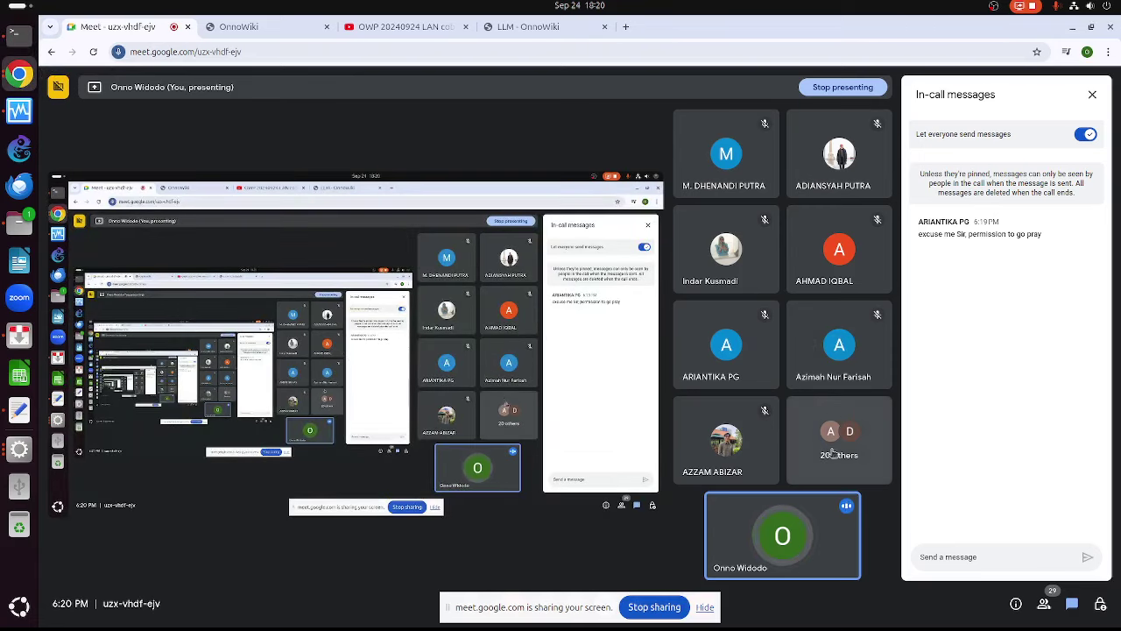
{"action": "left_click", "coordinate": [1043, 604]}
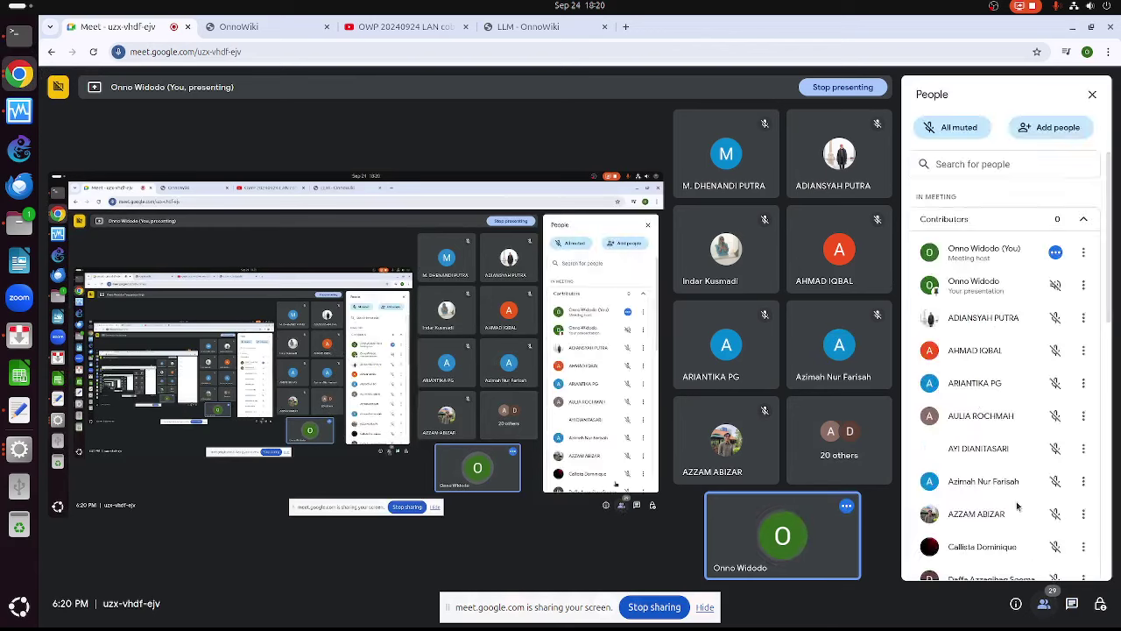
{"action": "scroll", "coordinate": [1012, 407], "scroll_direction": "down", "scroll_amount": 3}
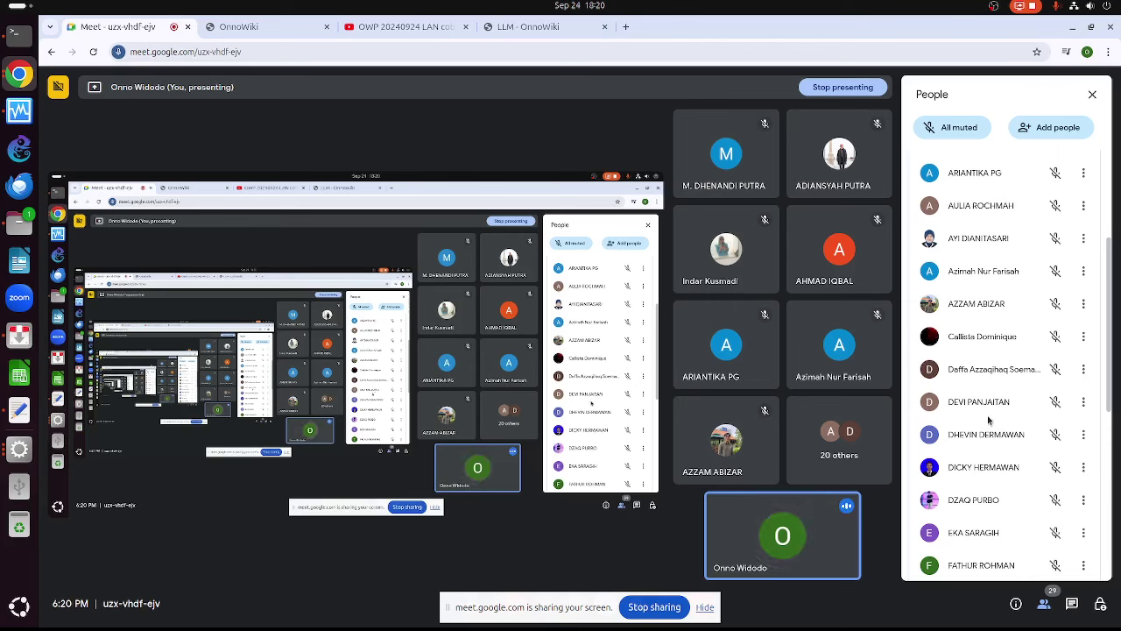
{"action": "scroll", "coordinate": [987, 424], "scroll_direction": "down", "scroll_amount": 1}
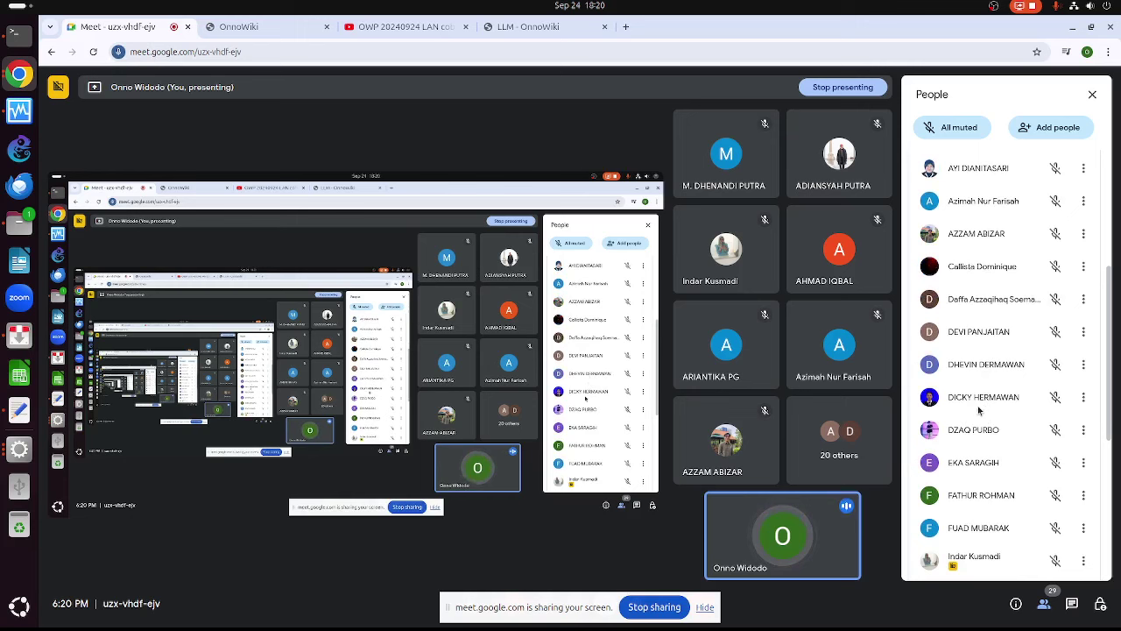
{"action": "left_click", "coordinate": [1084, 364]}
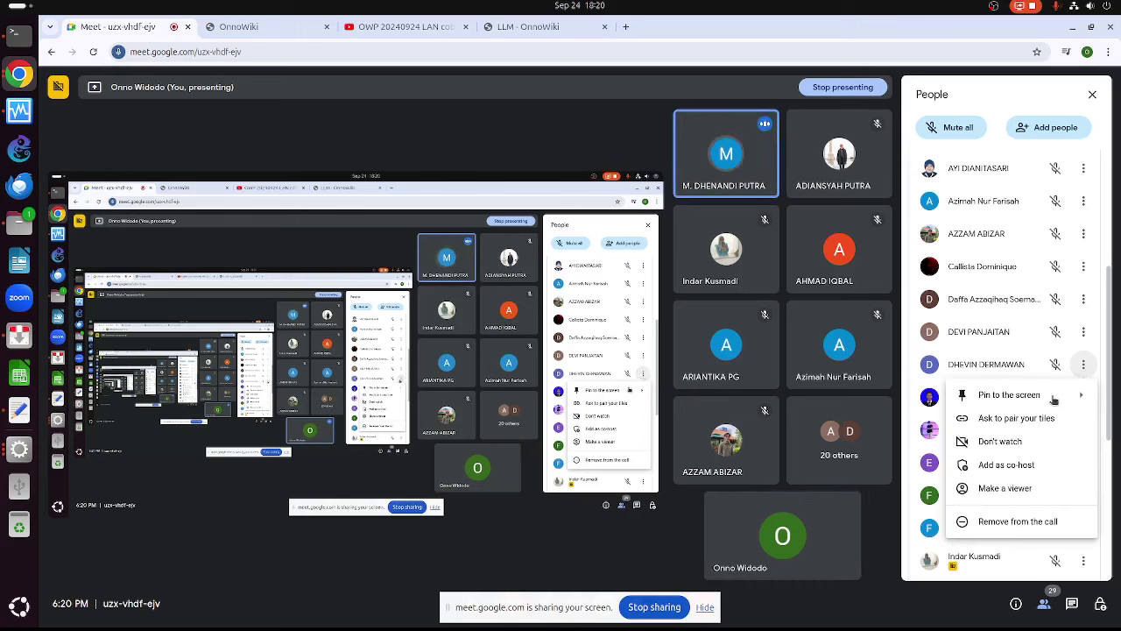
{"action": "mouse_move", "coordinate": [1053, 399]}
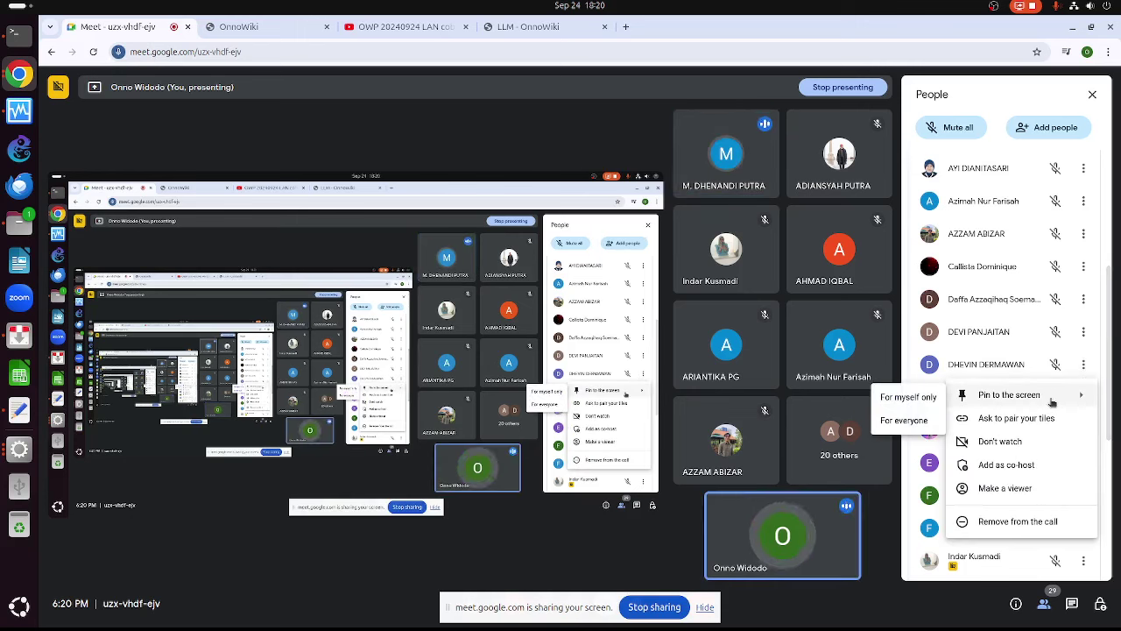
{"action": "left_click", "coordinate": [1007, 354]}
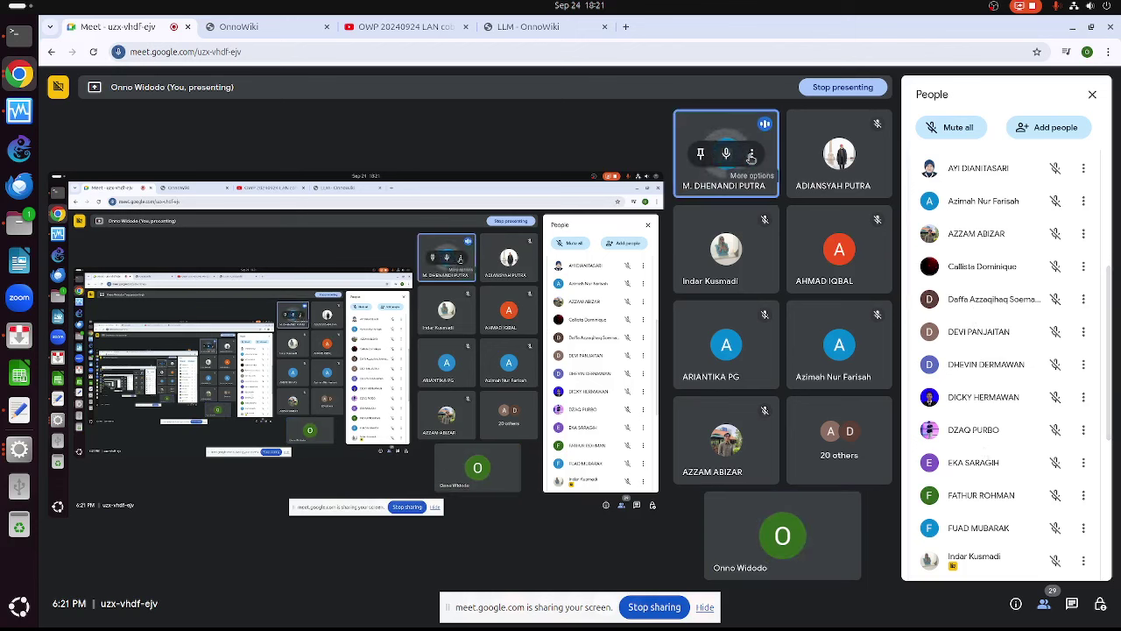
{"action": "left_click", "coordinate": [751, 155]}
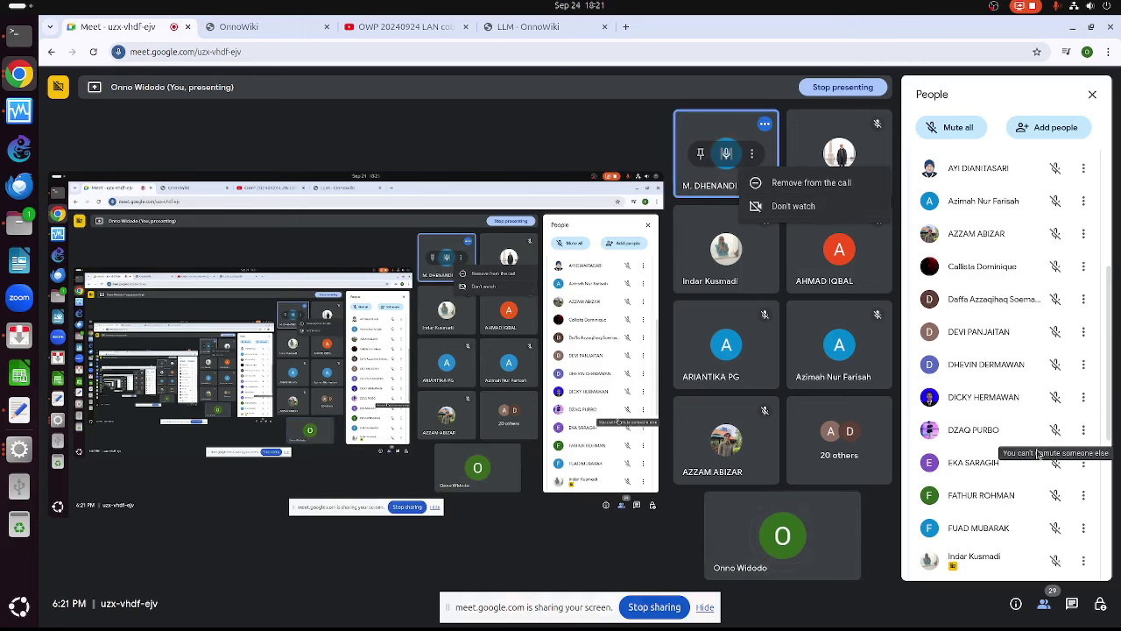
{"action": "left_click", "coordinate": [1015, 487]}
Find the participant who was speaking in the participant list and add them as a co-host
{"action": "scroll", "coordinate": [1013, 489], "scroll_direction": "down", "scroll_amount": 4}
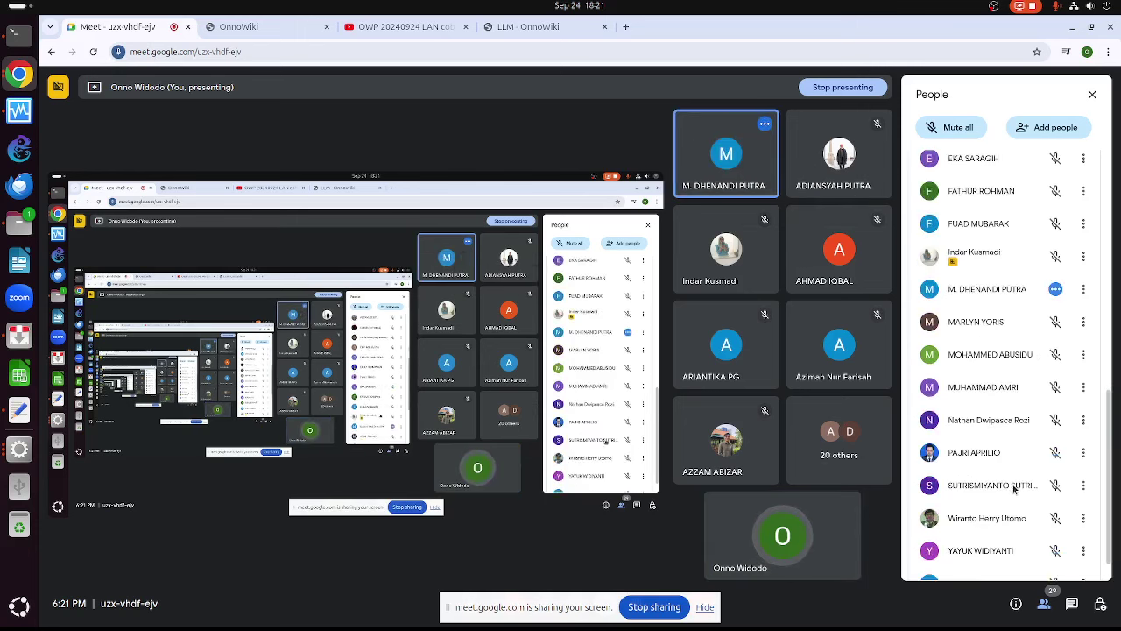
{"action": "scroll", "coordinate": [1013, 488], "scroll_direction": "down", "scroll_amount": 1}
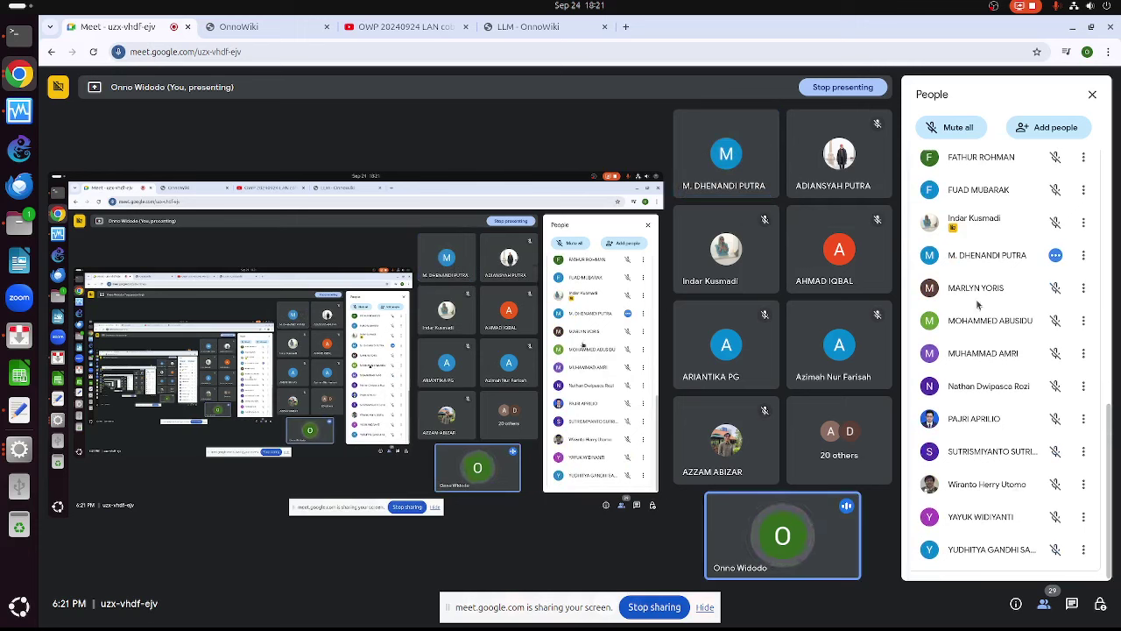
{"action": "left_click", "coordinate": [1084, 256]}
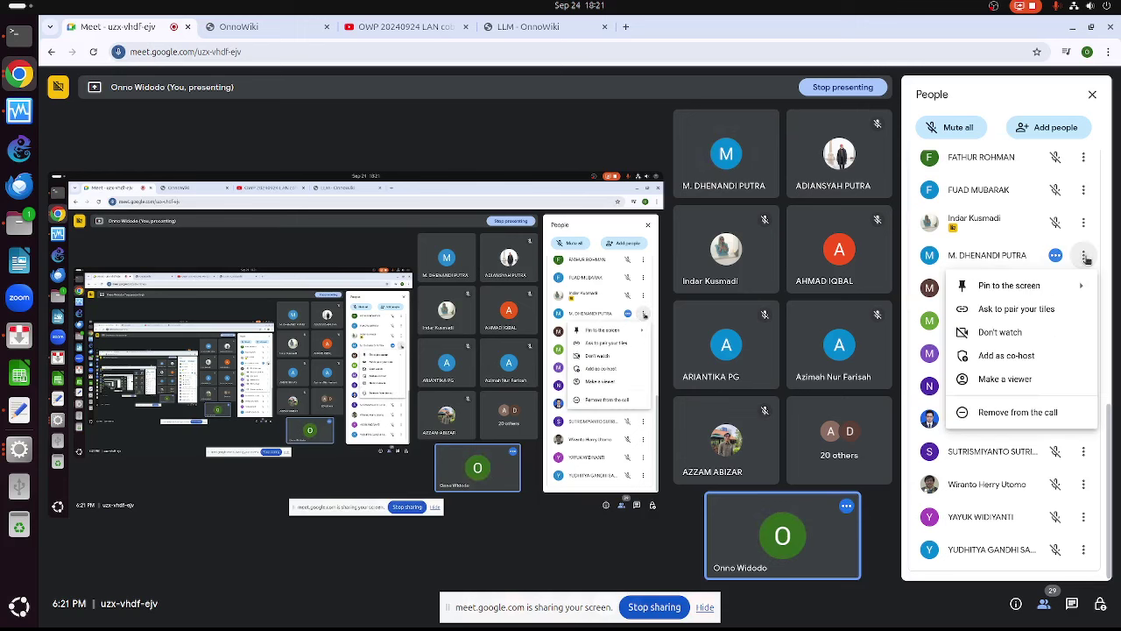
{"action": "left_click", "coordinate": [1010, 359]}
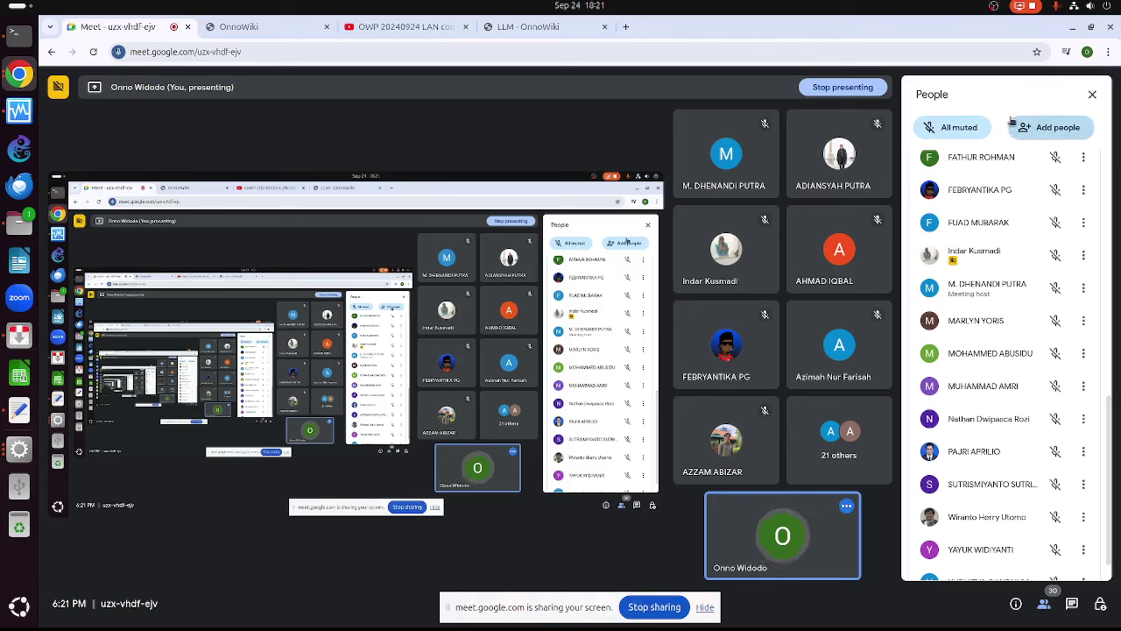
Close the participant list, read the in-call messages and bring up the YouTube video page
{"action": "left_click", "coordinate": [1090, 95]}
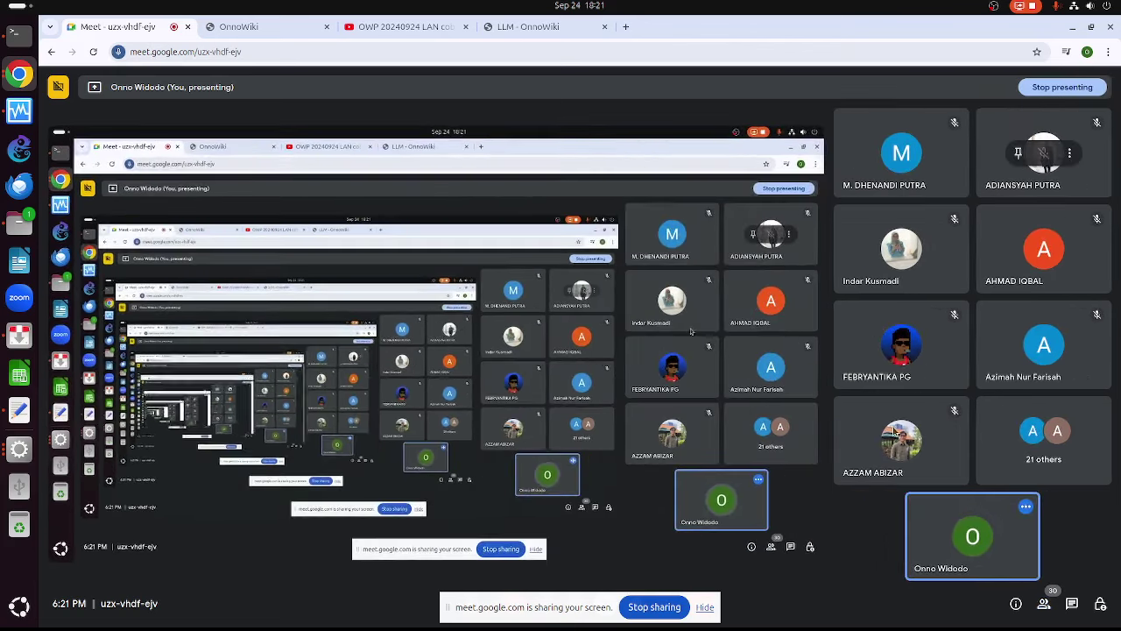
{"action": "left_click", "coordinate": [1072, 604]}
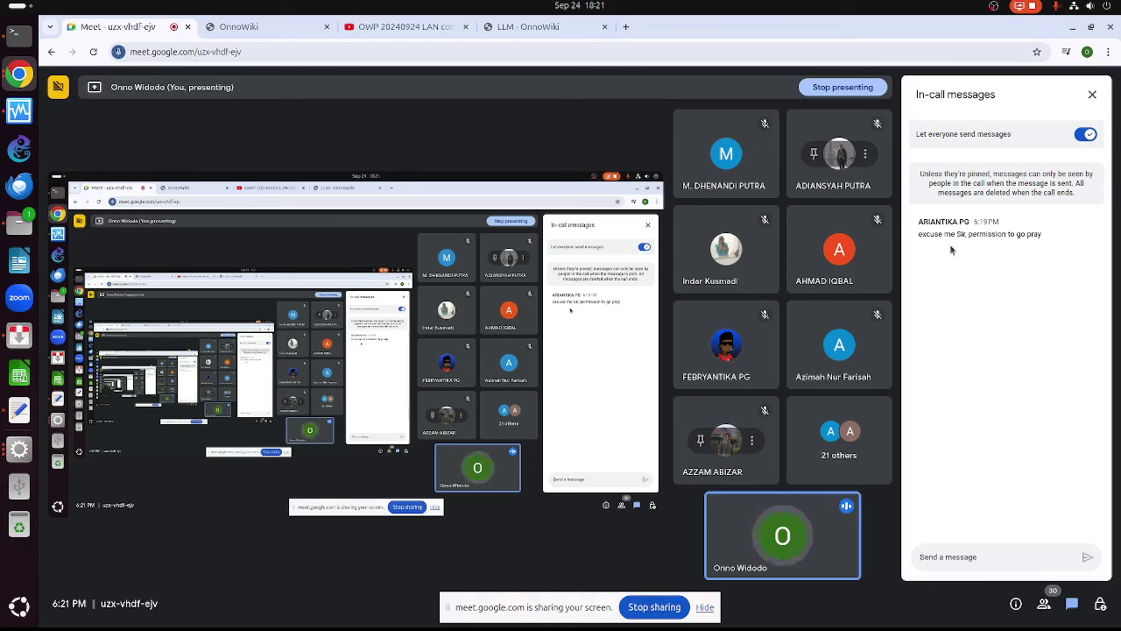
{"action": "left_click", "coordinate": [425, 33]}
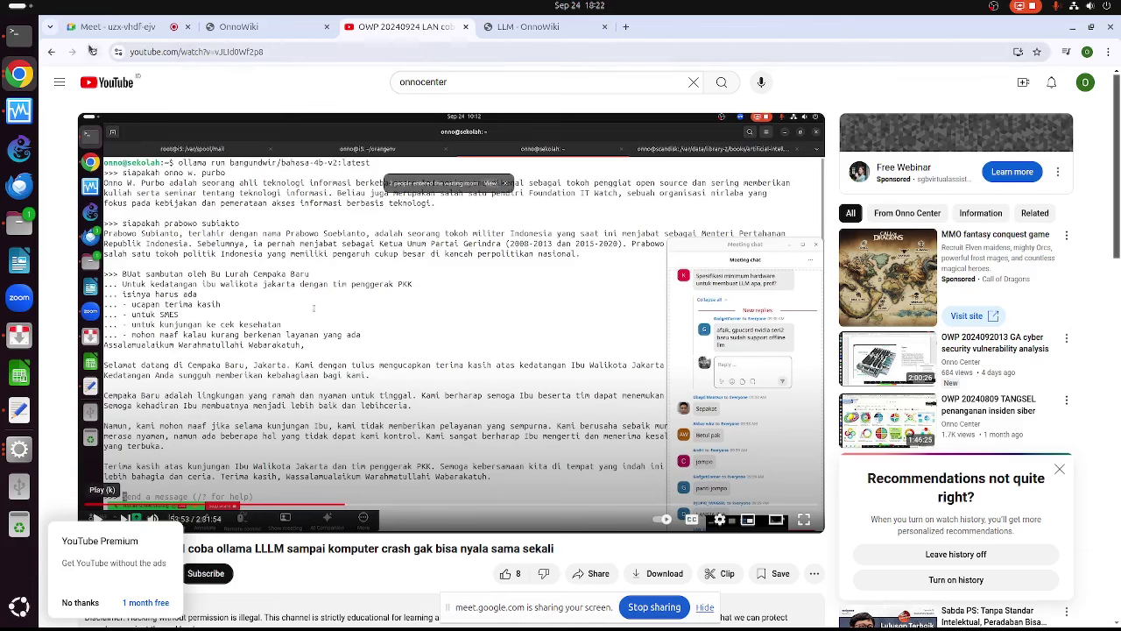
Switch to the terminal's course outline and highlight the Forecasting meeting and its "Pembuatan data percobaan" demo item
{"action": "left_click", "coordinate": [23, 39]}
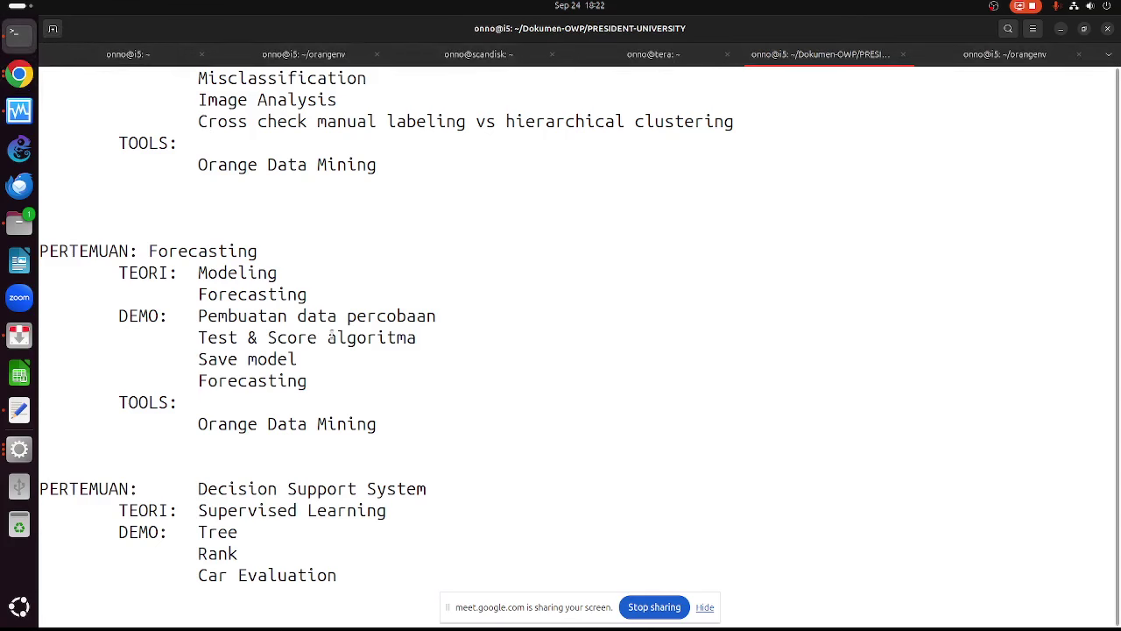
{"action": "left_click_drag", "start_coordinate": [385, 419], "coordinate": [153, 250]}
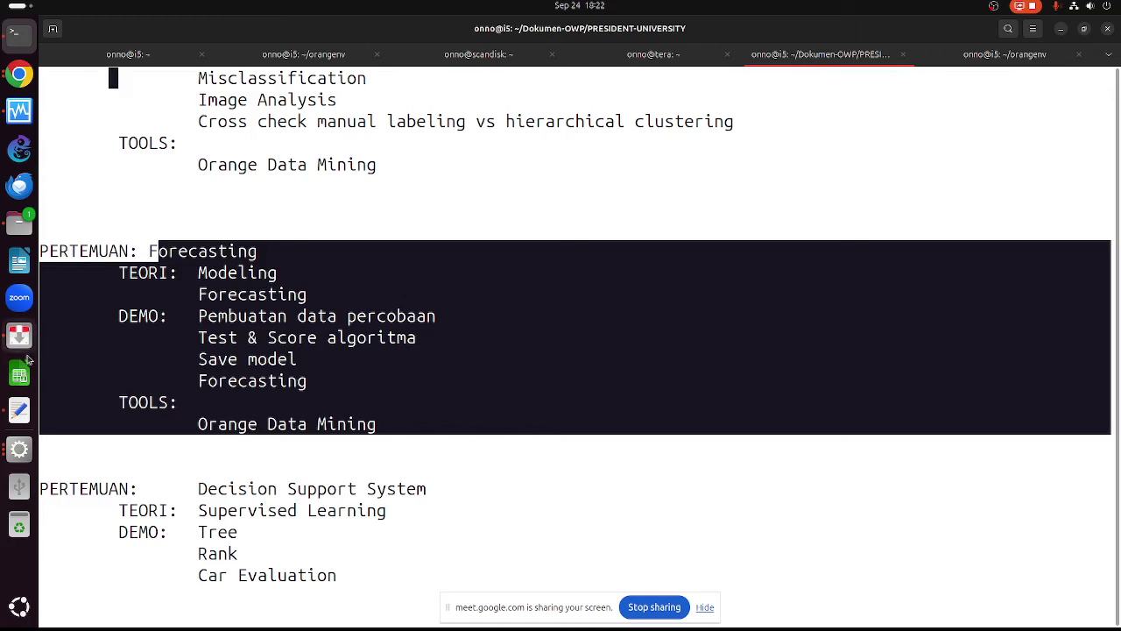
{"action": "left_click", "coordinate": [288, 294]}
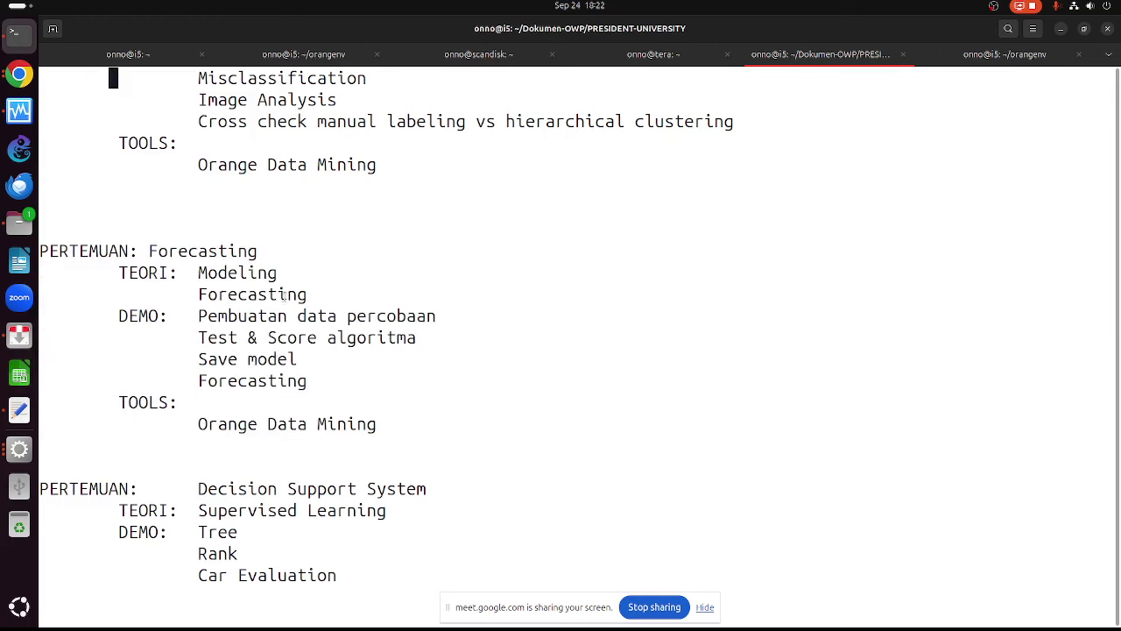
{"action": "left_click_drag", "start_coordinate": [197, 320], "coordinate": [437, 324]}
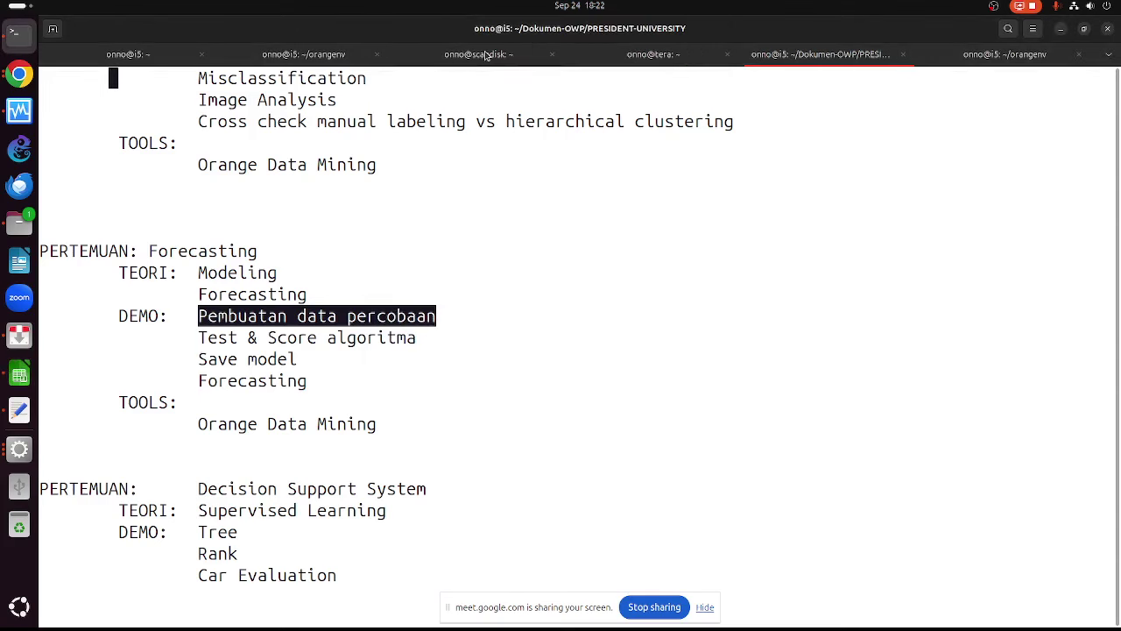
Start LibreOffice Calc and open miskin.xls from the ORANGE folder
{"action": "left_click", "coordinate": [12, 382]}
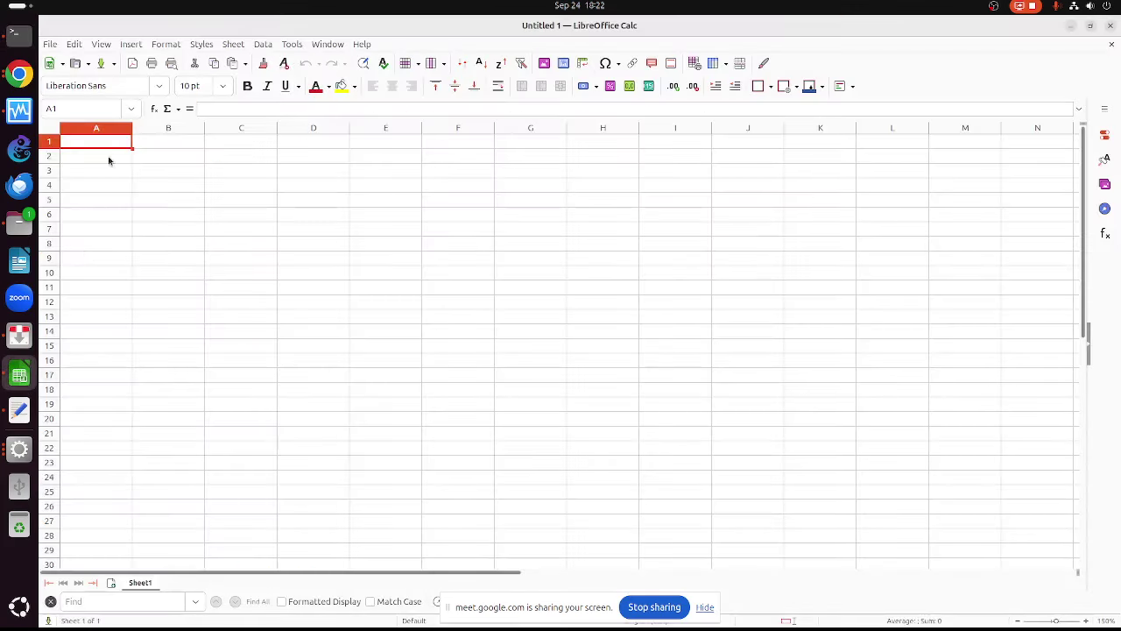
{"action": "left_click", "coordinate": [50, 44]}
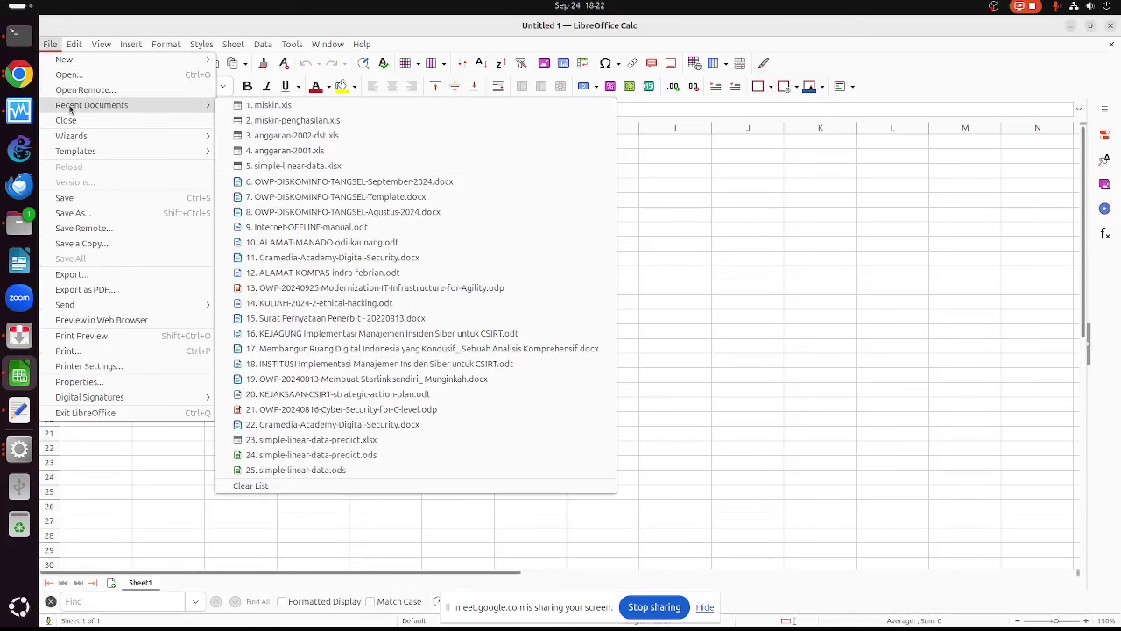
{"action": "mouse_move", "coordinate": [132, 107]}
{"action": "left_click", "coordinate": [117, 77]}
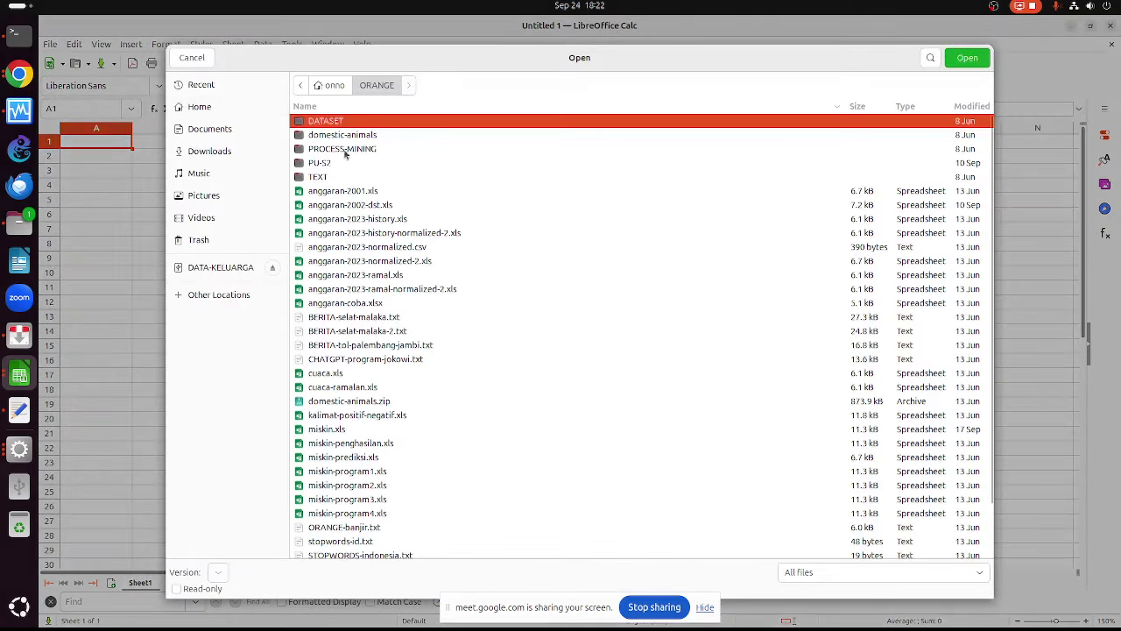
{"action": "scroll", "coordinate": [390, 276], "scroll_direction": "down", "scroll_amount": 3}
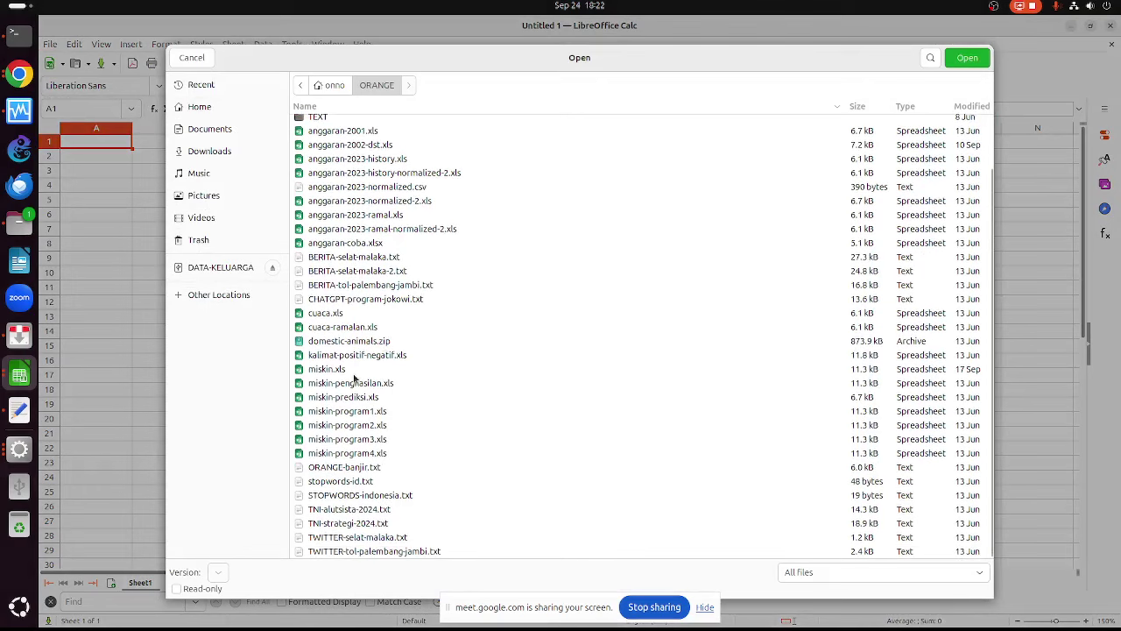
{"action": "left_click", "coordinate": [355, 372]}
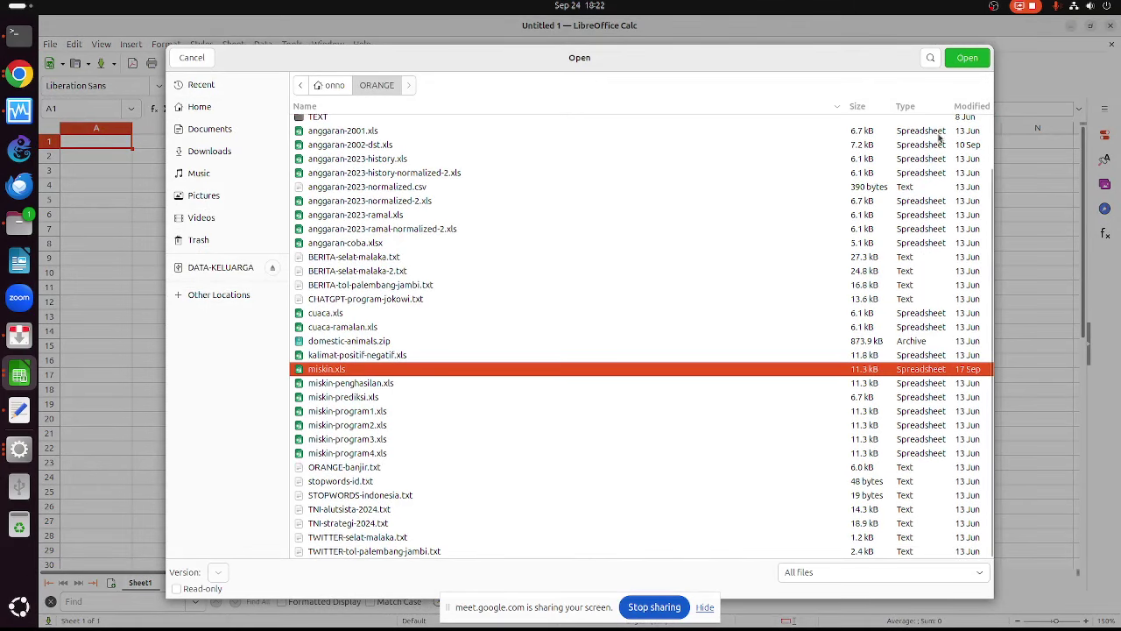
{"action": "left_click", "coordinate": [967, 63]}
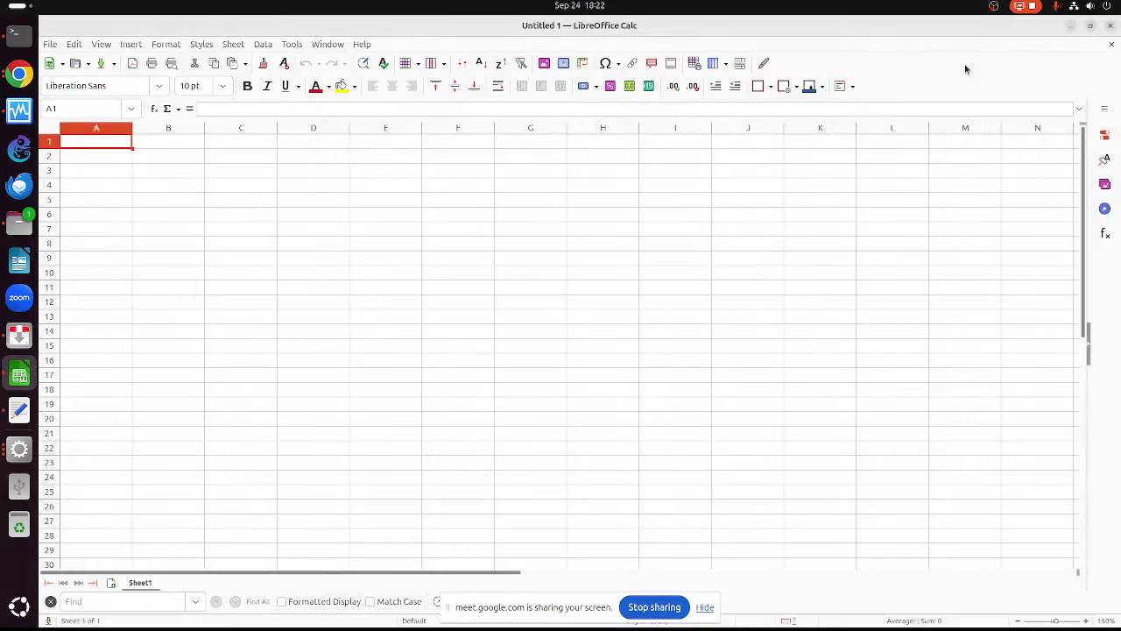
Look up through the miskin.xls records to the header row and back to the PENGHASILAN column
{"action": "key", "text": "Up"}
{"action": "key", "text": "Up"}
{"action": "key", "text": "Up"}
{"action": "key", "text": "Up"}
{"action": "key", "text": "Up"}
{"action": "key", "text": "Up"}
{"action": "key", "text": "Up"}
{"action": "key", "text": "Up"}
{"action": "key", "text": "Up"}
{"action": "key", "text": "Up"}
{"action": "key", "text": "Up"}
{"action": "key", "text": "Up"}
{"action": "key", "text": "Up"}
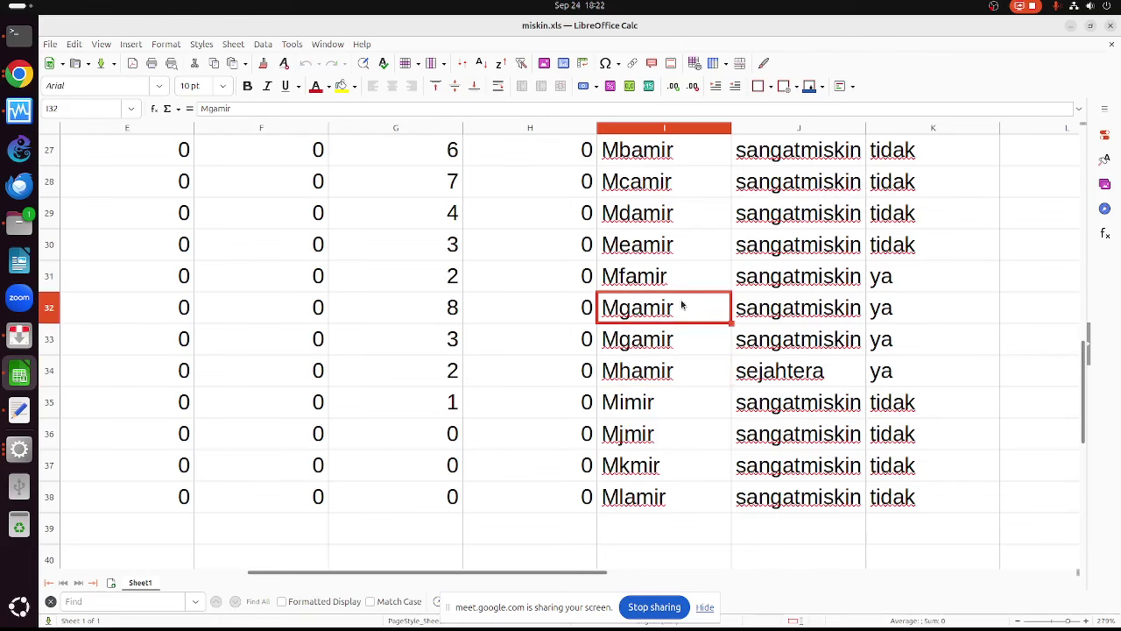
{"action": "key", "text": "Up"}
{"action": "key", "text": "Up"}
{"action": "key", "text": "Up"}
{"action": "key", "text": "Up"}
{"action": "key", "text": "Up"}
{"action": "key", "text": "Up"}
{"action": "key", "text": "Up"}
{"action": "key", "text": "Up"}
{"action": "key", "text": "Up"}
{"action": "key", "text": "Up"}
{"action": "key", "text": "Up"}
{"action": "key", "text": "Up"}
{"action": "key", "text": "Up"}
{"action": "key", "text": "Up"}
{"action": "key", "text": "Up"}
{"action": "key", "text": "Up"}
{"action": "key", "text": "Up"}
{"action": "key", "text": "Up"}
{"action": "key", "text": "Up"}
{"action": "key", "text": "Up"}
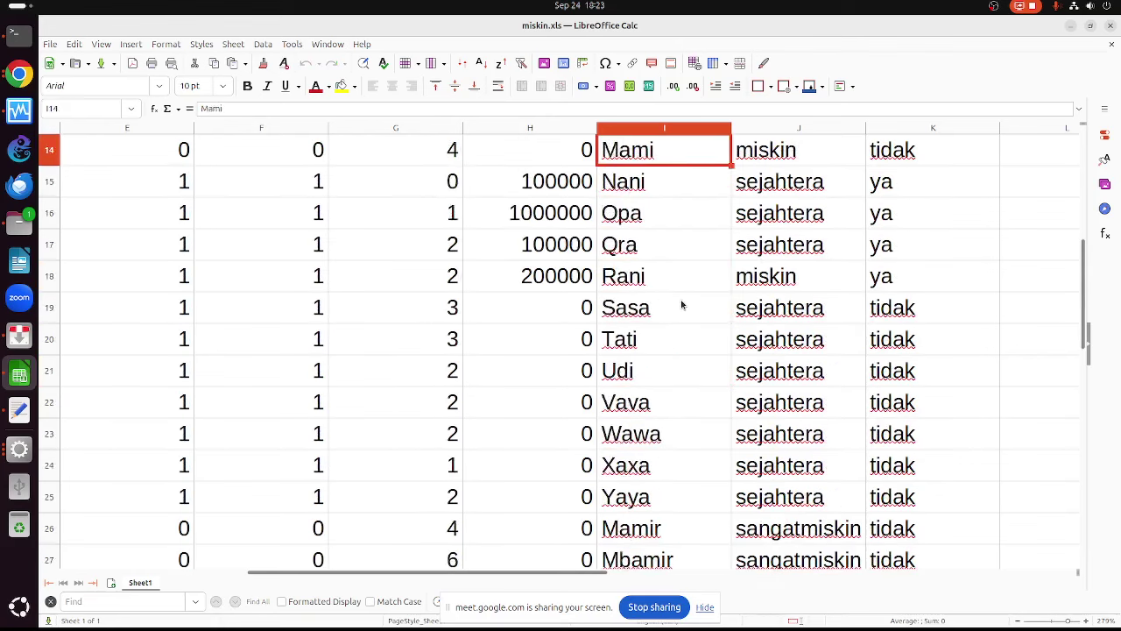
{"action": "key", "text": "Left"}
{"action": "key", "text": "Left"}
{"action": "key", "text": "Left"}
{"action": "key", "text": "Left"}
{"action": "key", "text": "Left"}
{"action": "key", "text": "Left"}
{"action": "key", "text": "Left"}
{"action": "key", "text": "Left"}
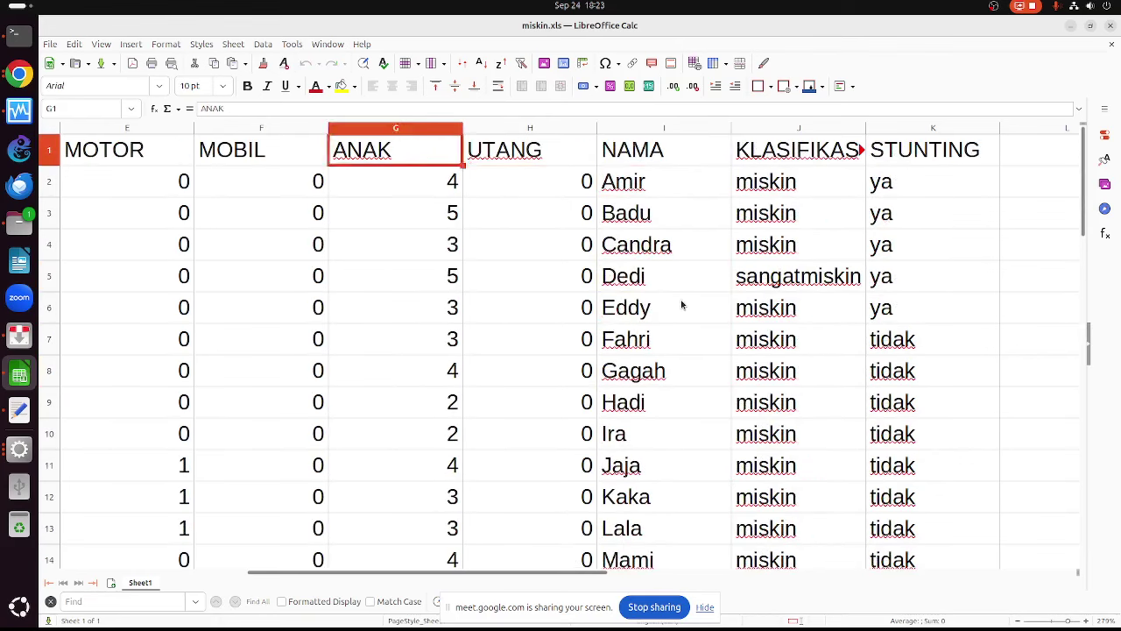
{"action": "key", "text": "Right"}
{"action": "key", "text": "Left"}
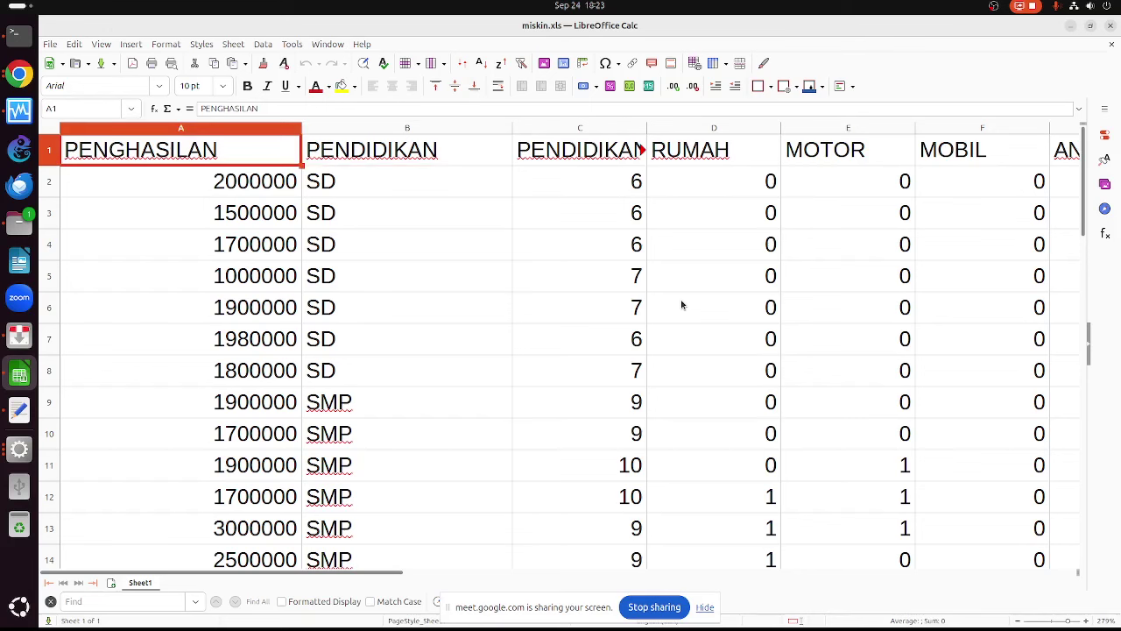
Go through the header cells one by one from PENGHASILAN to UTANG to present the dataset's attributes
{"action": "key", "text": "Right"}
{"action": "key", "text": "Right"}
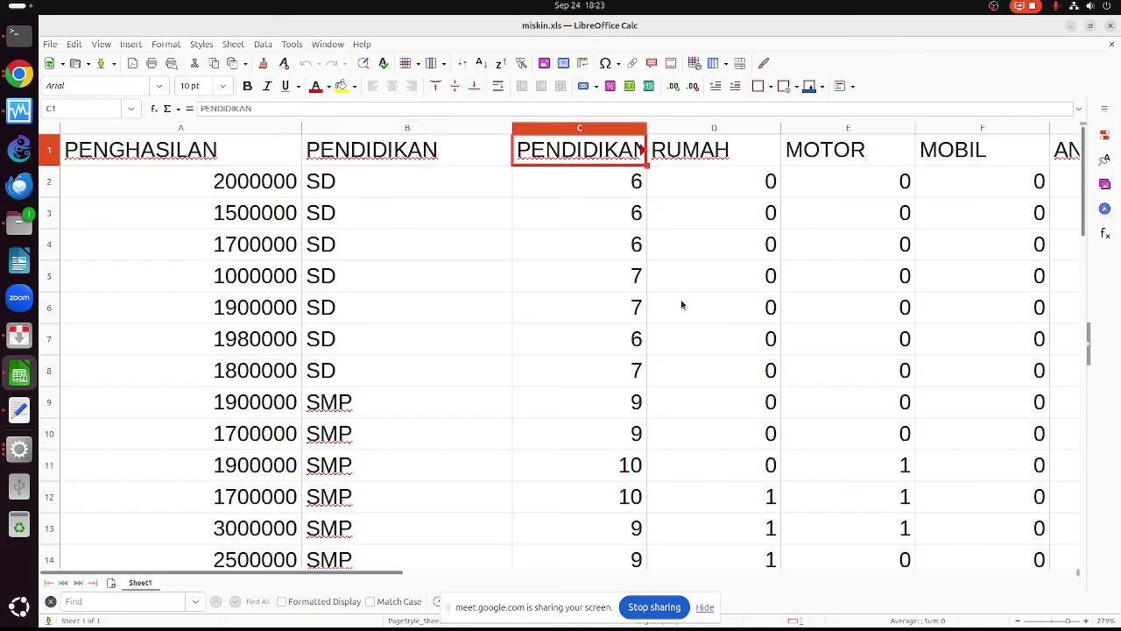
{"action": "key", "text": "Right"}
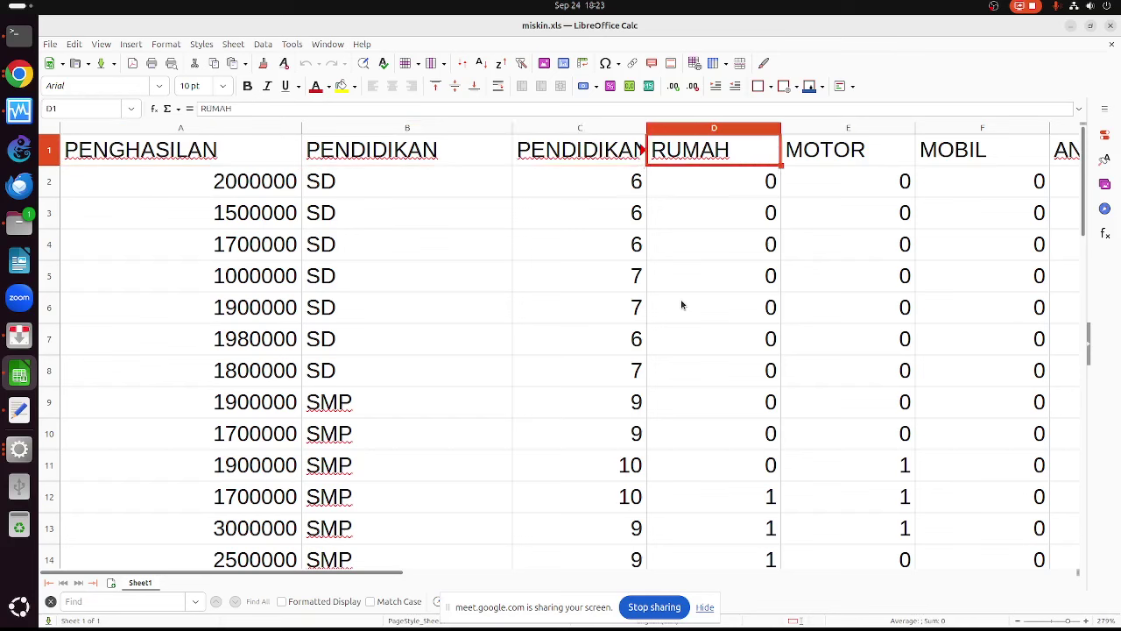
{"action": "key", "text": "Right"}
{"action": "key", "text": "Right"}
{"action": "key", "text": "Right"}
{"action": "key", "text": "Right"}
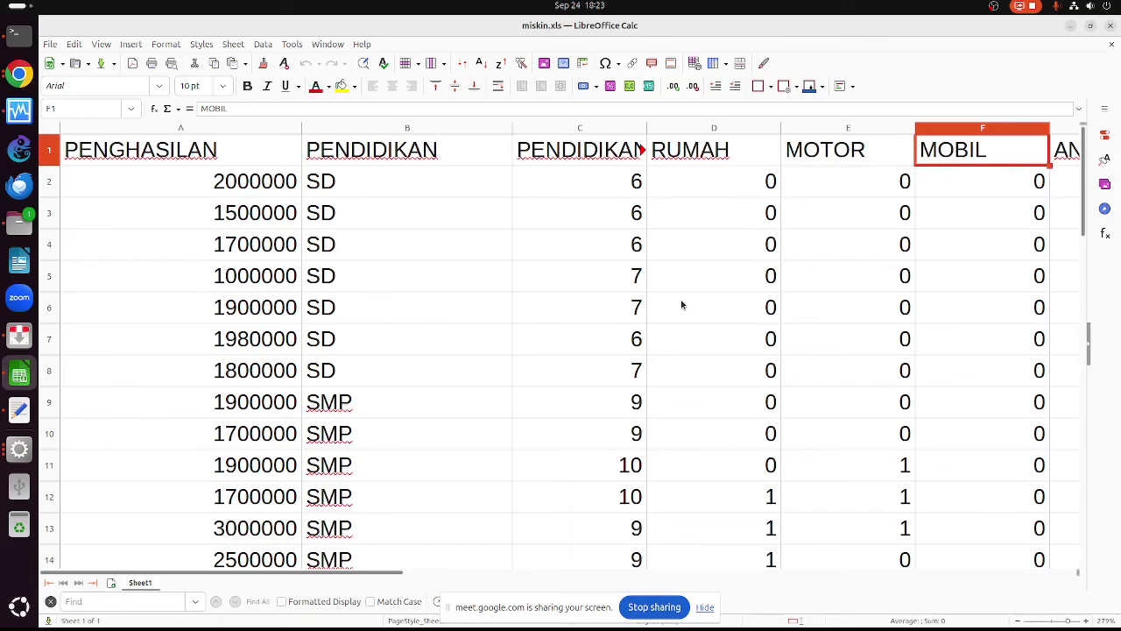
{"action": "scroll", "coordinate": [681, 305], "scroll_direction": "right", "scroll_amount": 2}
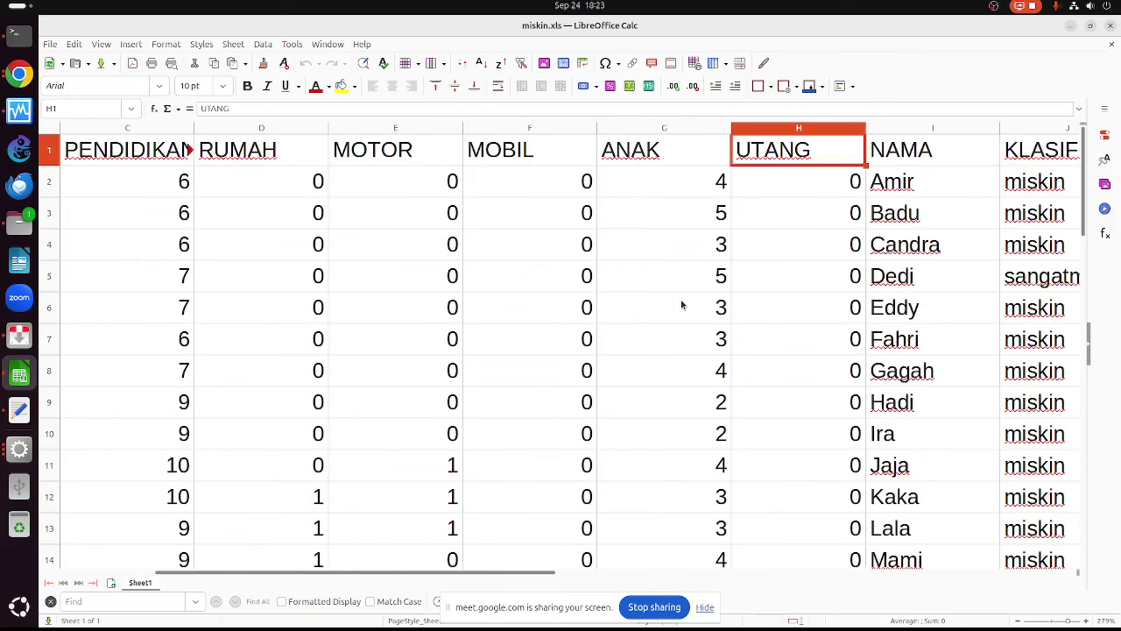
Continue along the header row to KLASIFIKASI and STUNTING and present these two columns by alternating between them
{"action": "key", "text": "Right"}
{"action": "key", "text": "Right"}
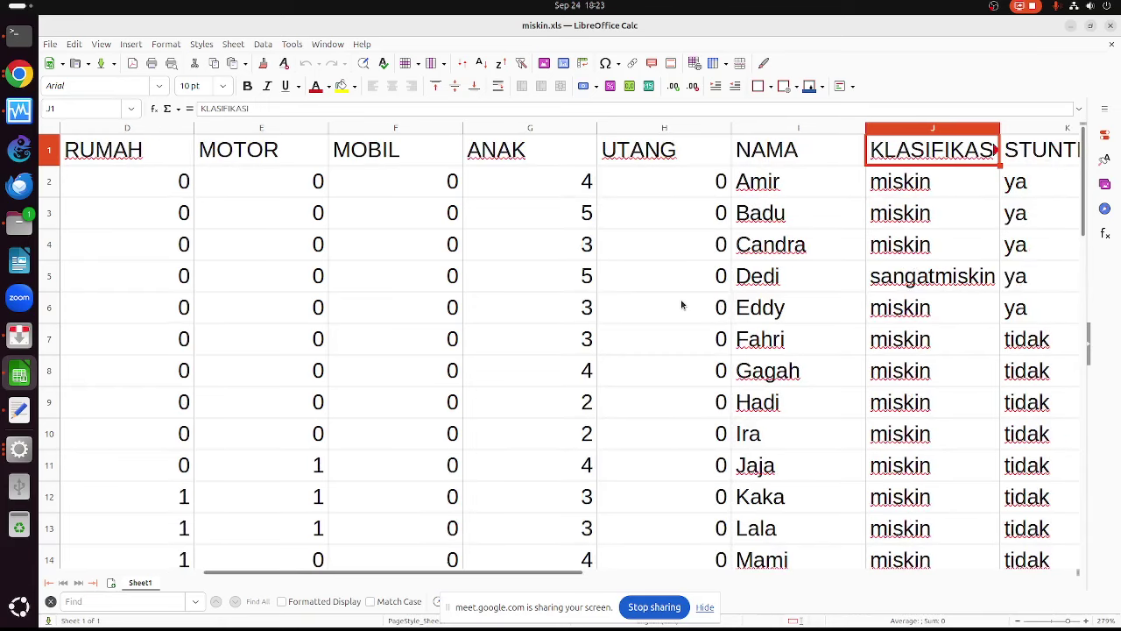
{"action": "key", "text": "Right"}
{"action": "key", "text": "Left"}
{"action": "key", "text": "Right"}
{"action": "key", "text": "Left"}
{"action": "key", "text": "Right"}
{"action": "key", "text": "Left"}
{"action": "key", "text": "Right"}
{"action": "key", "text": "Left"}
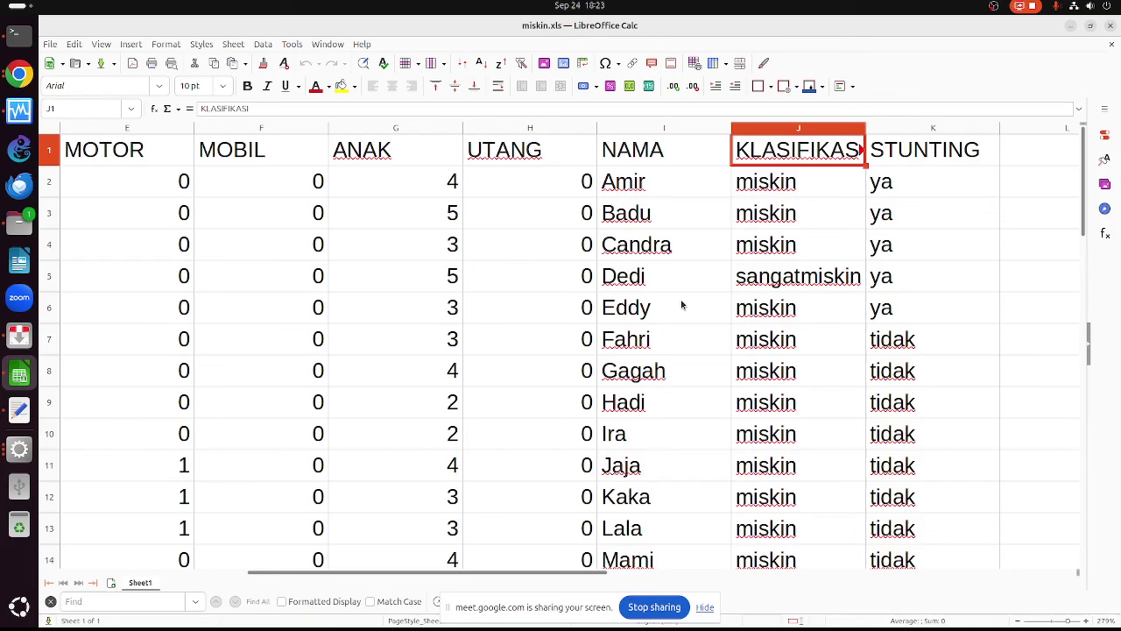
{"action": "key", "text": "Left"}
{"action": "key", "text": "Right"}
{"action": "key", "text": "Right"}
{"action": "key", "text": "Left"}
{"action": "key", "text": "Right"}
{"action": "key", "text": "Left"}
{"action": "key", "text": "Left"}
Return to the PENGHASILAN header and run across the whole header row past STUNTING to show all attributes
{"action": "key", "text": "Home"}
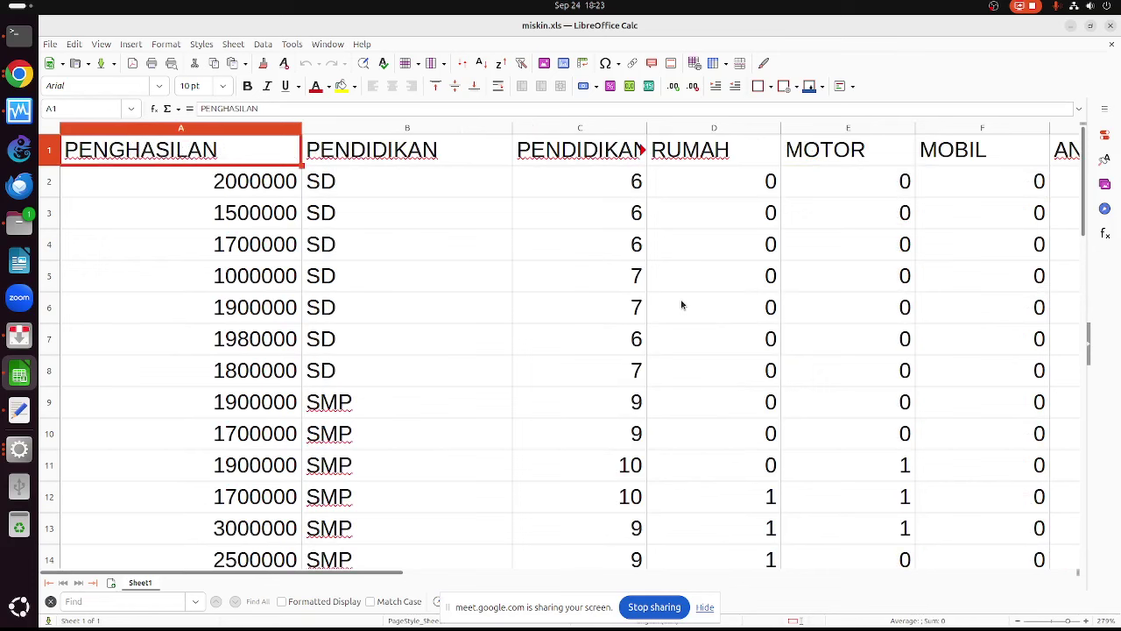
{"action": "key", "text": "Right"}
{"action": "key", "text": "Right"}
{"action": "key", "text": "Right"}
{"action": "key", "text": "Right"}
{"action": "key", "text": "Right"}
{"action": "key", "text": "Right"}
{"action": "key", "text": "Right"}
{"action": "key", "text": "Right"}
{"action": "key", "text": "Right"}
{"action": "key", "text": "Right"}
{"action": "key", "text": "Right"}
{"action": "key", "text": "Right"}
{"action": "key", "text": "Right"}
{"action": "key", "text": "Right"}
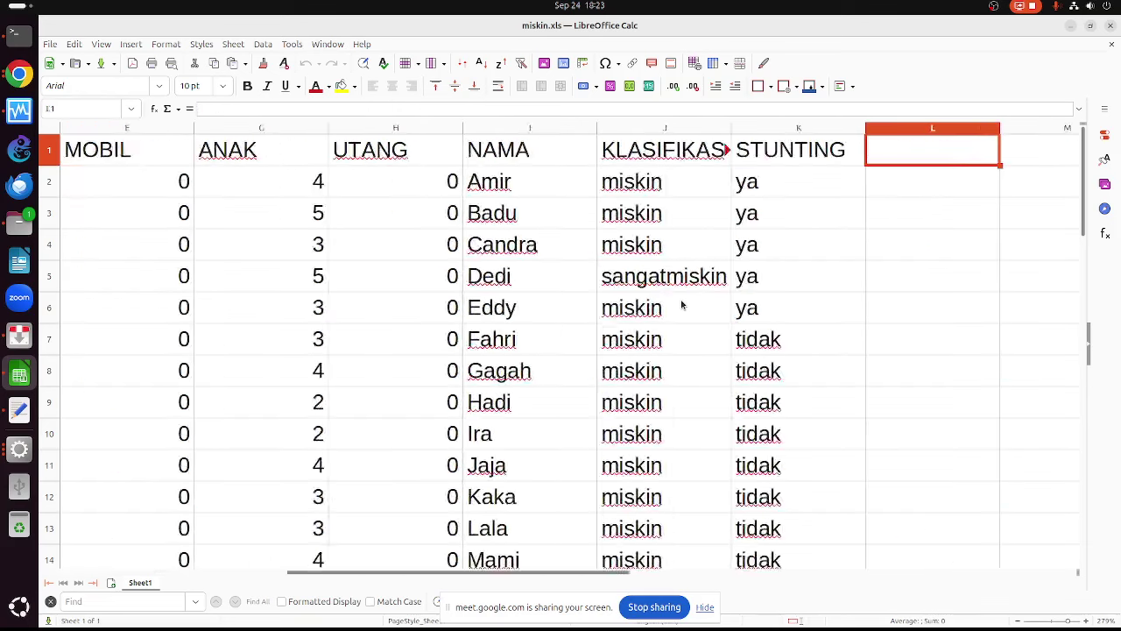
Go back through the attribute headers and point out KLASIFIKASI, STUNTING and NAMA in turn
{"action": "key", "text": "Left"}
{"action": "key", "text": "Left"}
{"action": "key", "text": "Left"}
{"action": "key", "text": "Left"}
{"action": "key", "text": "Left"}
{"action": "key", "text": "Left"}
{"action": "key", "text": "Left"}
{"action": "key", "text": "Left"}
{"action": "key", "text": "Left"}
{"action": "key", "text": "Right"}
{"action": "key", "text": "Right"}
{"action": "key", "text": "Right"}
{"action": "key", "text": "Right"}
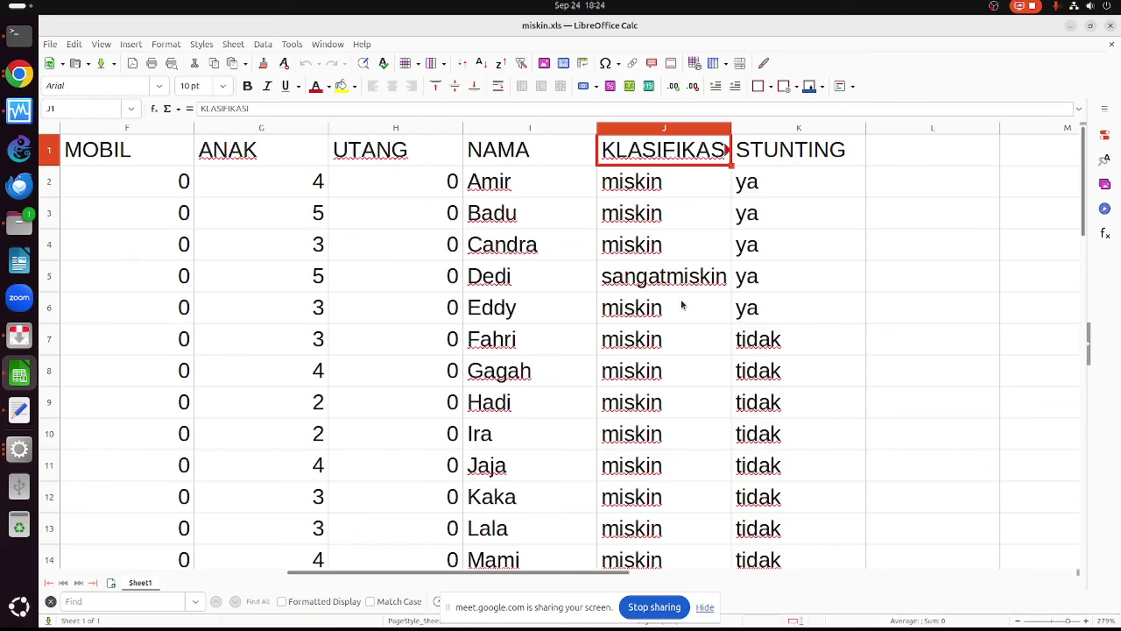
{"action": "key", "text": "Right"}
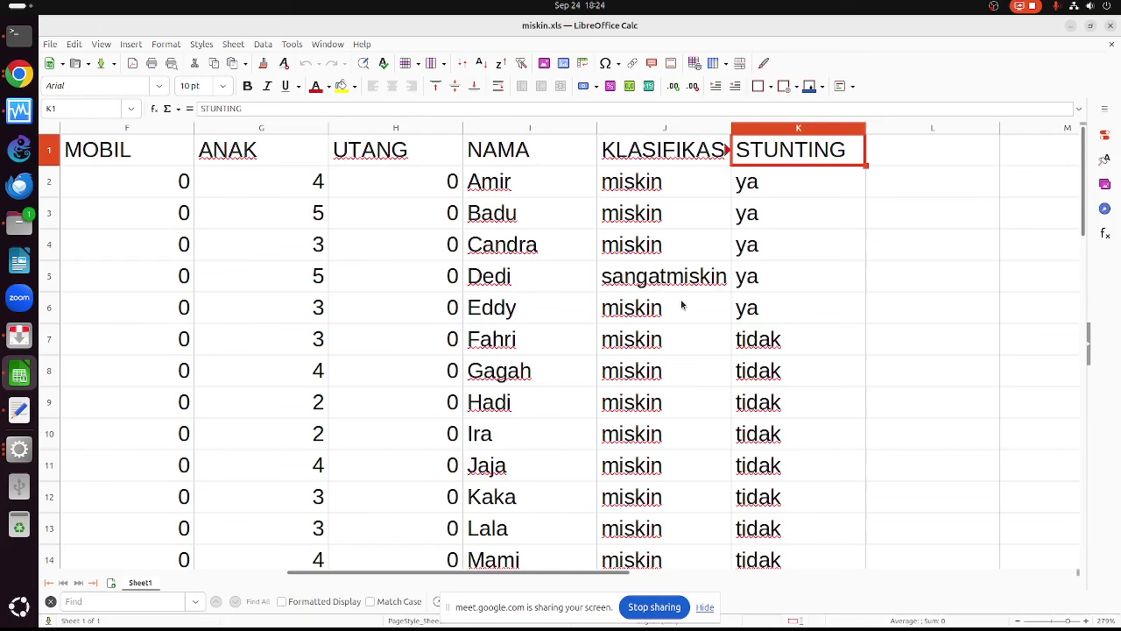
{"action": "key", "text": "Left"}
{"action": "key", "text": "Right"}
{"action": "key", "text": "Left"}
{"action": "key", "text": "Left"}
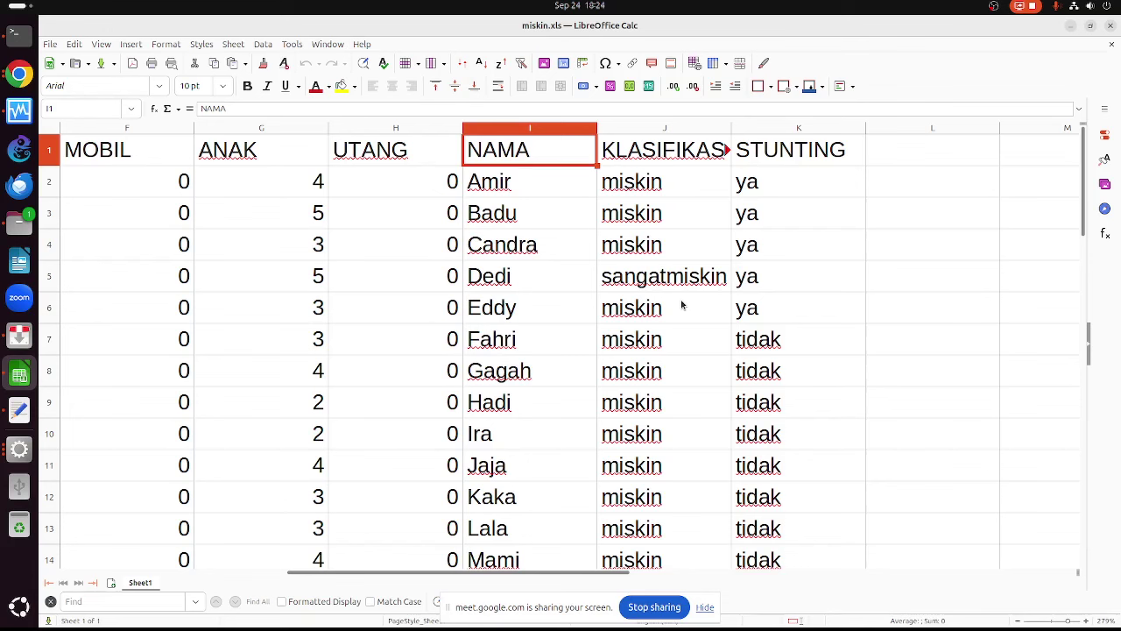
Present the input attributes by going back to PENGHASILAN and stepping through the headers as far as ANAK
{"action": "key", "text": "Left"}
{"action": "key", "text": "Left"}
{"action": "key", "text": "Left"}
{"action": "key", "text": "Left"}
{"action": "key", "text": "Left"}
{"action": "key", "text": "Left"}
{"action": "key", "text": "Left"}
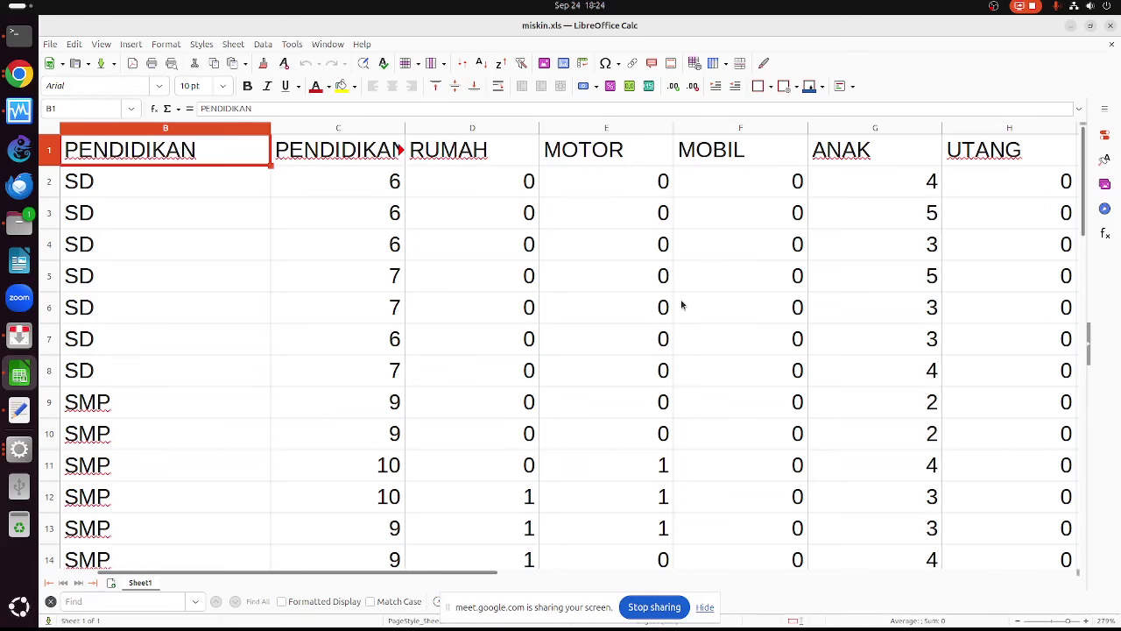
{"action": "scroll", "coordinate": [681, 305], "scroll_direction": "left", "scroll_amount": 1}
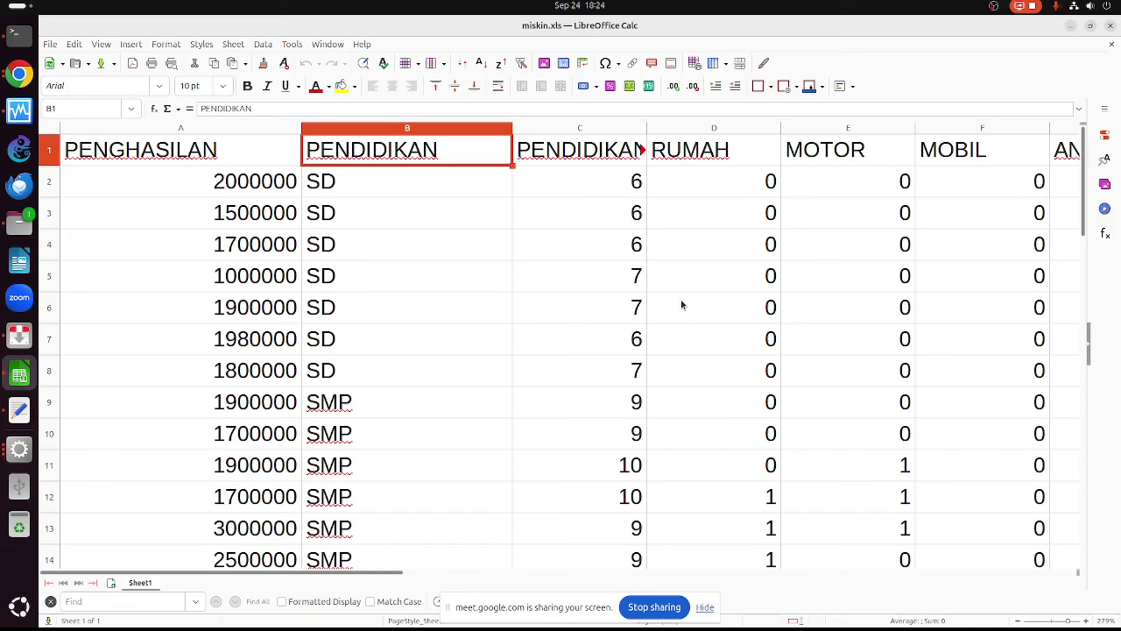
{"action": "key", "text": "Left"}
{"action": "key", "text": "Right"}
{"action": "key", "text": "Right"}
{"action": "key", "text": "Right"}
{"action": "key", "text": "Right"}
{"action": "key", "text": "Right"}
{"action": "key", "text": "Right"}
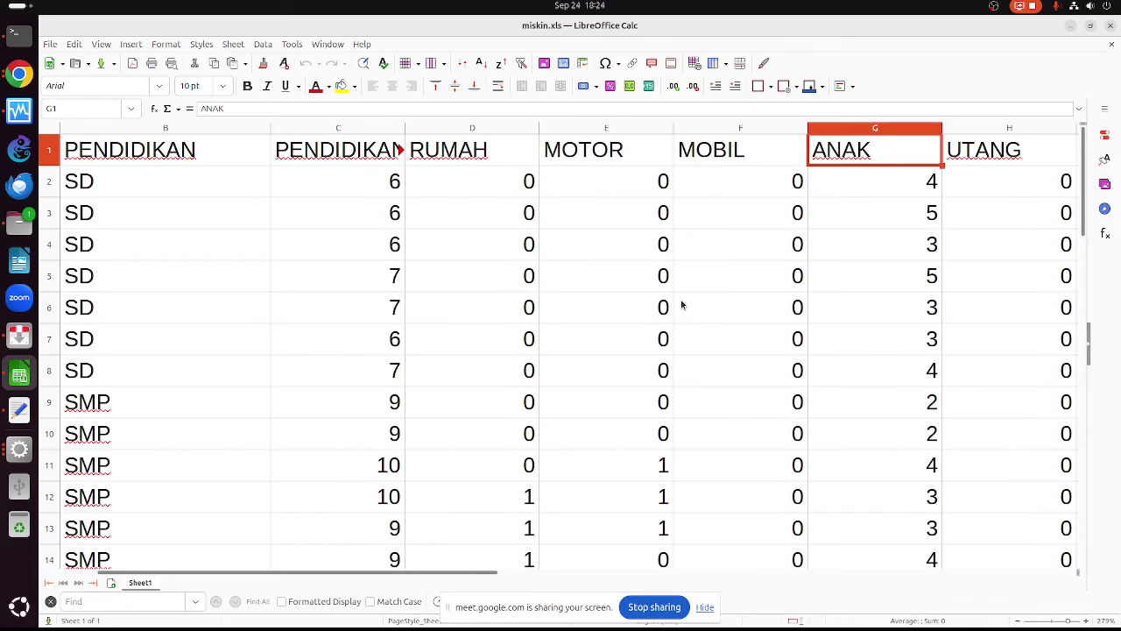
{"action": "key", "text": "Left"}
{"action": "key", "text": "Left"}
{"action": "key", "text": "Left"}
{"action": "key", "text": "Left"}
{"action": "key", "text": "Left"}
{"action": "key", "text": "Left"}
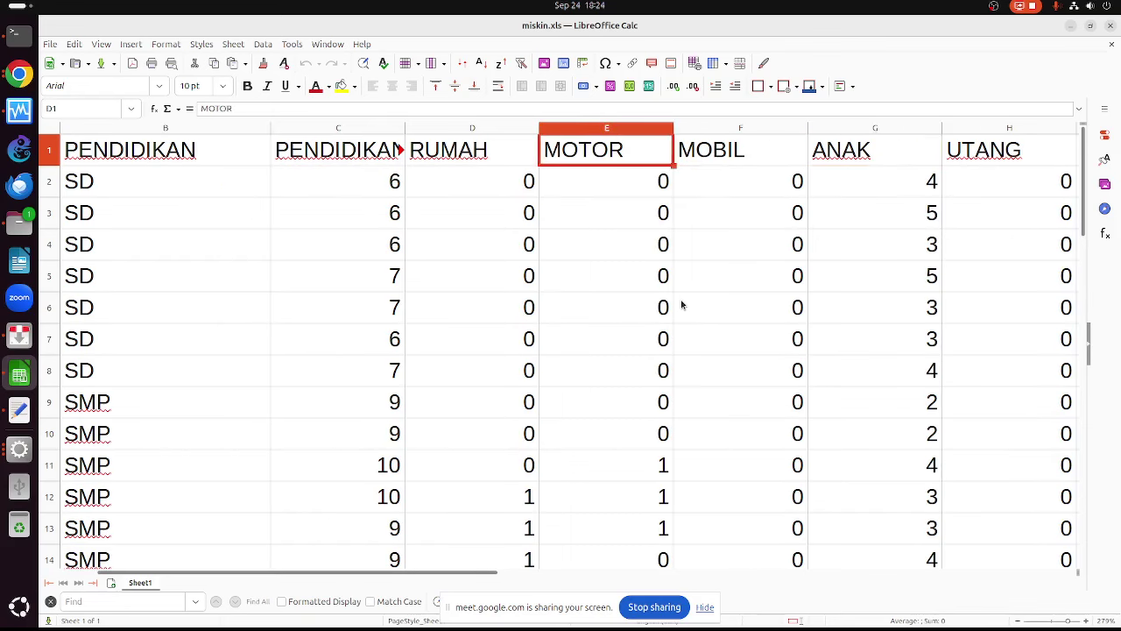
Move across the header row to the last columns and compare NAMA, KLASIFIKASI and STUNTING with each other
{"action": "key", "text": "Right"}
{"action": "key", "text": "Right"}
{"action": "key", "text": "Right"}
{"action": "key", "text": "Right"}
{"action": "key", "text": "Right"}
{"action": "key", "text": "Right"}
{"action": "key", "text": "Right"}
{"action": "key", "text": "Right"}
{"action": "key", "text": "Right"}
{"action": "key", "text": "Right"}
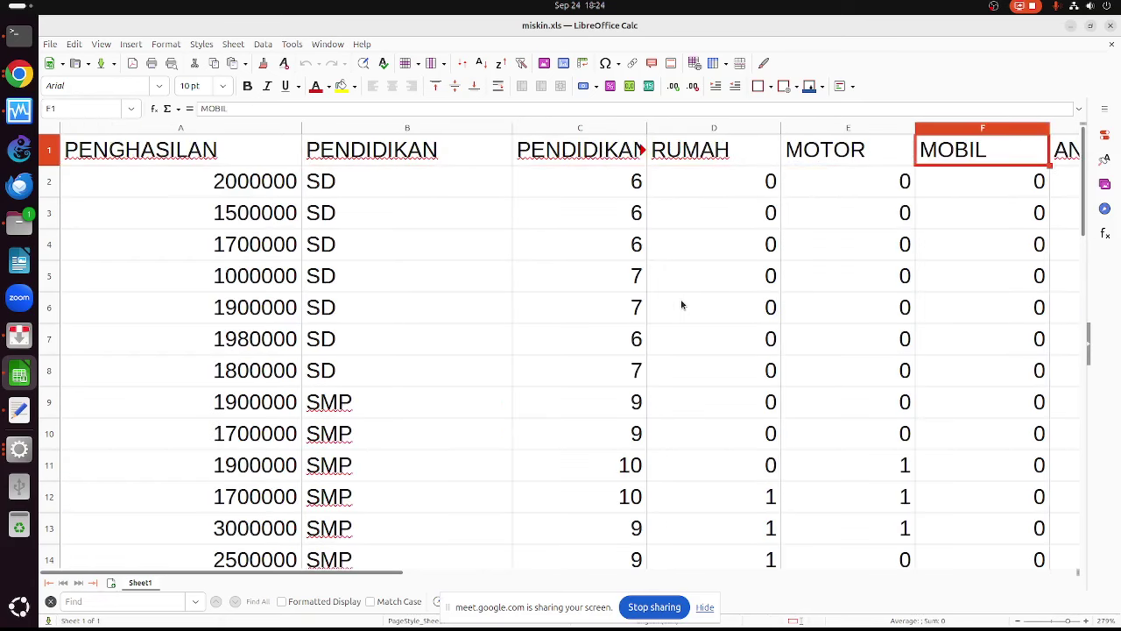
{"action": "key", "text": "Left"}
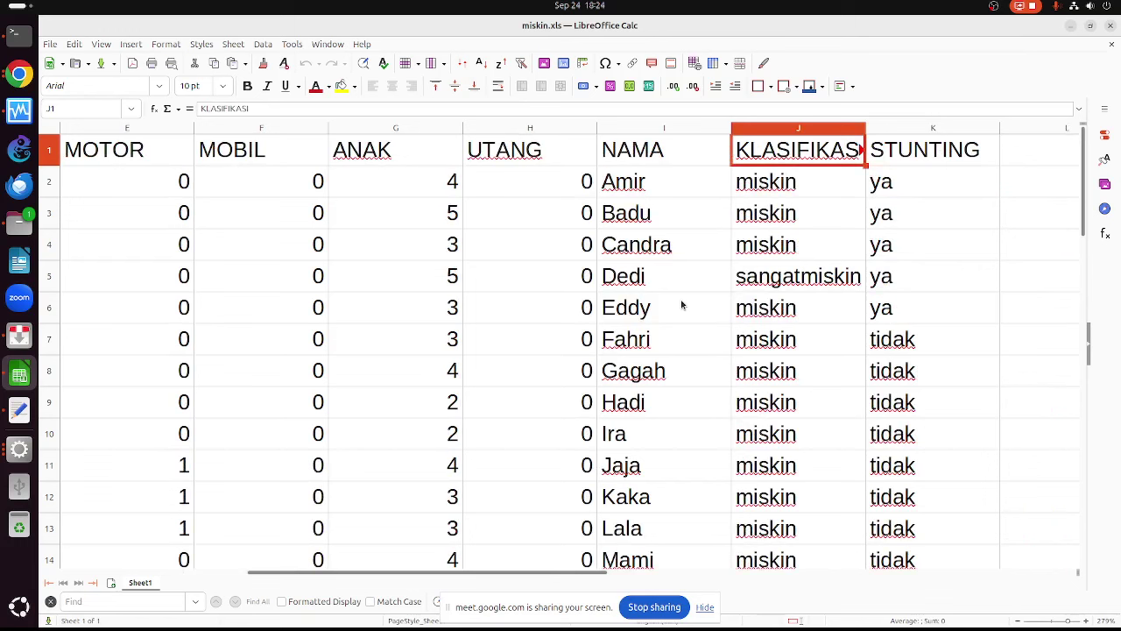
{"action": "key", "text": "Left"}
{"action": "key", "text": "Right"}
{"action": "key", "text": "Left"}
{"action": "key", "text": "Right"}
{"action": "key", "text": "Right"}
{"action": "key", "text": "Left"}
{"action": "key", "text": "Left"}
{"action": "key", "text": "Right"}
{"action": "key", "text": "Right"}
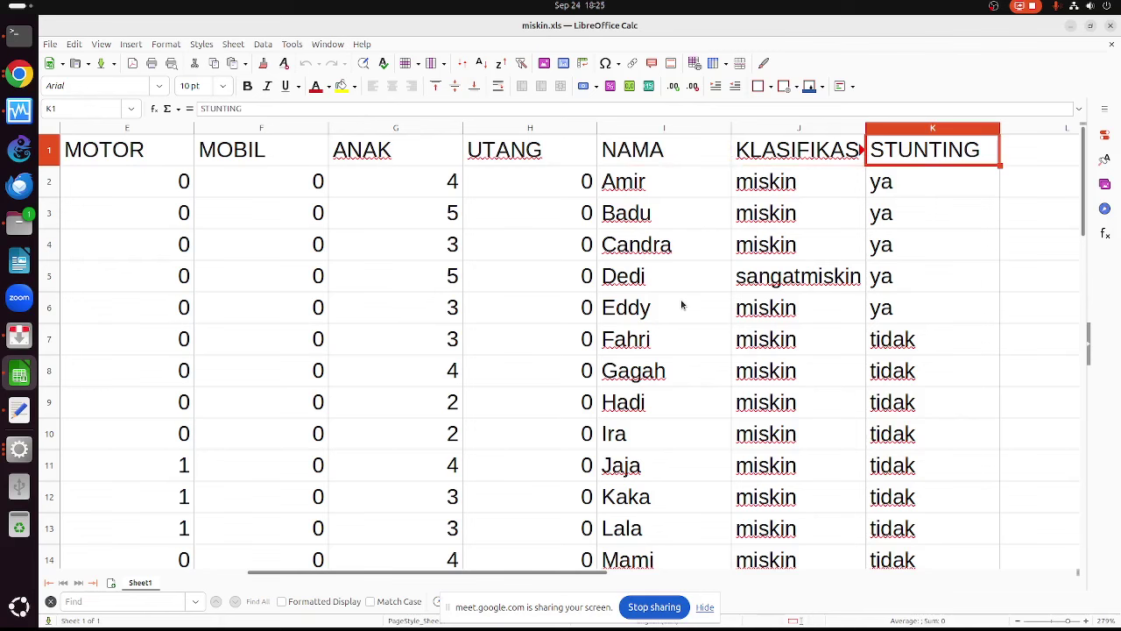
{"action": "key", "text": "Left"}
{"action": "key", "text": "Right"}
{"action": "key", "text": "Left"}
{"action": "key", "text": "Left"}
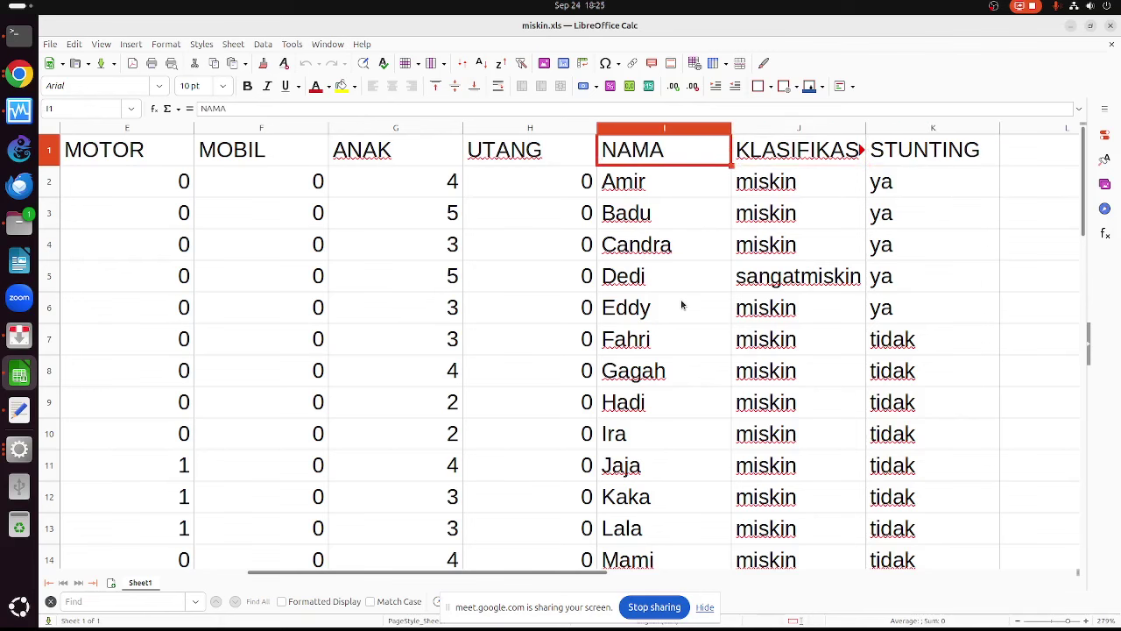
Sweep back to the PENGHASILAN header and across the full header row into the empty columns after STUNTING
{"action": "key", "text": "Left"}
{"action": "key", "text": "Left"}
{"action": "key", "text": "Left"}
{"action": "key", "text": "Left"}
{"action": "key", "text": "Left"}
{"action": "key", "text": "Left"}
{"action": "key", "text": "Left"}
{"action": "key", "text": "Left"}
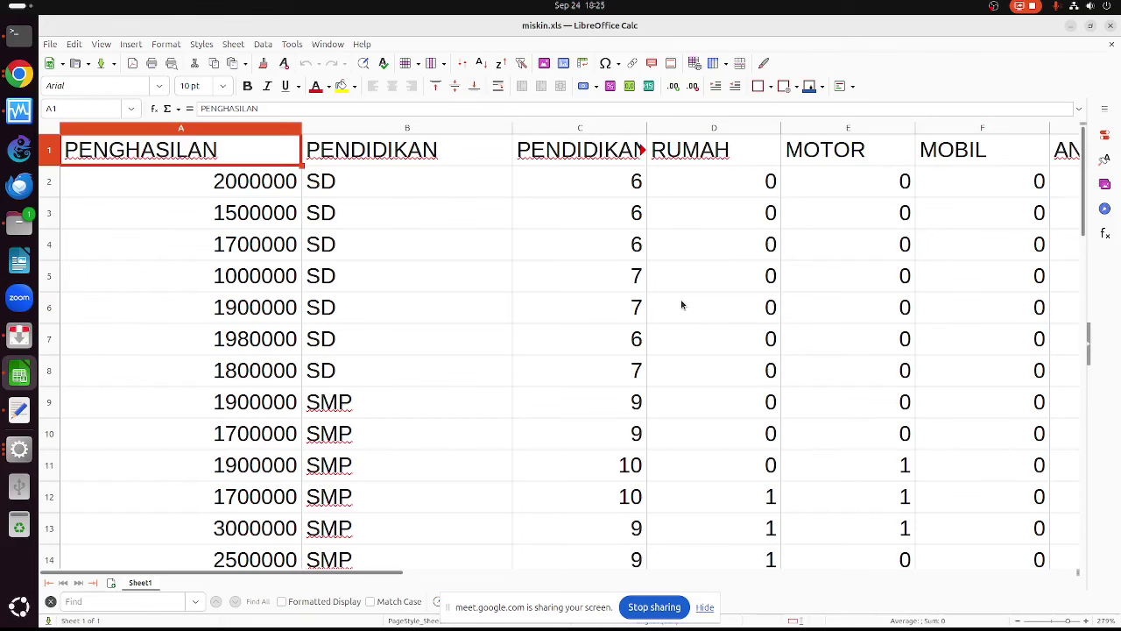
{"action": "key", "text": "Right"}
{"action": "key", "text": "Right"}
{"action": "key", "text": "Right"}
{"action": "key", "text": "Right"}
{"action": "key", "text": "Right"}
{"action": "key", "text": "Right"}
{"action": "key", "text": "Right"}
{"action": "key", "text": "Right"}
{"action": "key", "text": "Right"}
{"action": "key", "text": "Right"}
{"action": "key", "text": "Right"}
{"action": "key", "text": "Right"}
{"action": "key", "text": "Right"}
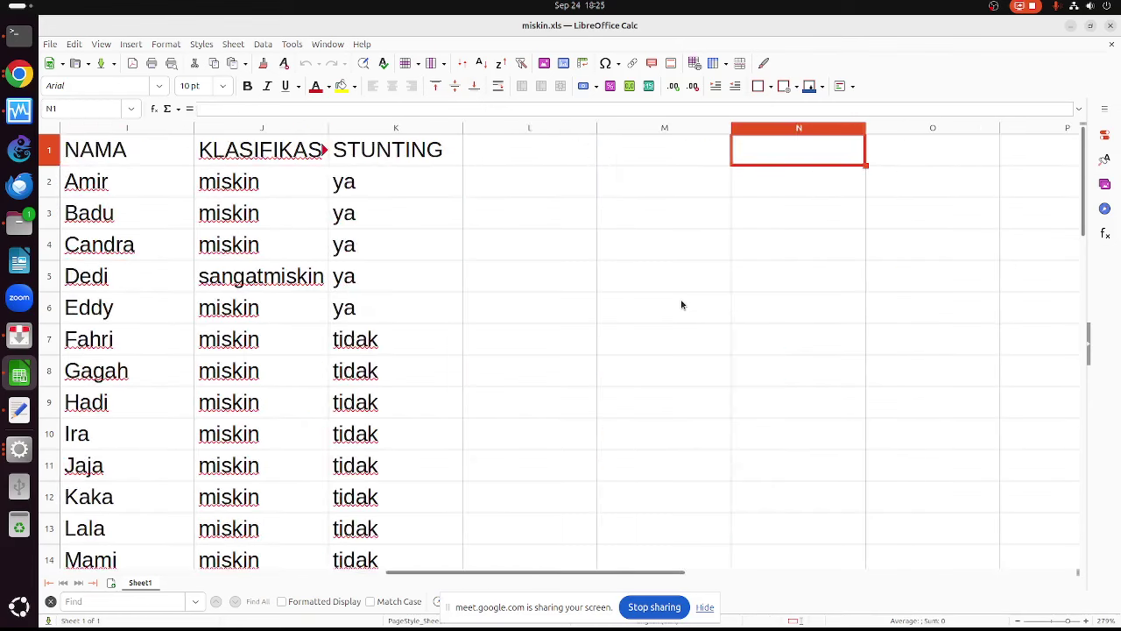
Come back from the empty columns and point out the STUNTING and KLASIFIKASI headers alternately
{"action": "key", "text": "Left"}
{"action": "key", "text": "Left"}
{"action": "key", "text": "Left"}
{"action": "key", "text": "Left"}
{"action": "key", "text": "Right"}
{"action": "key", "text": "Left"}
{"action": "key", "text": "Right"}
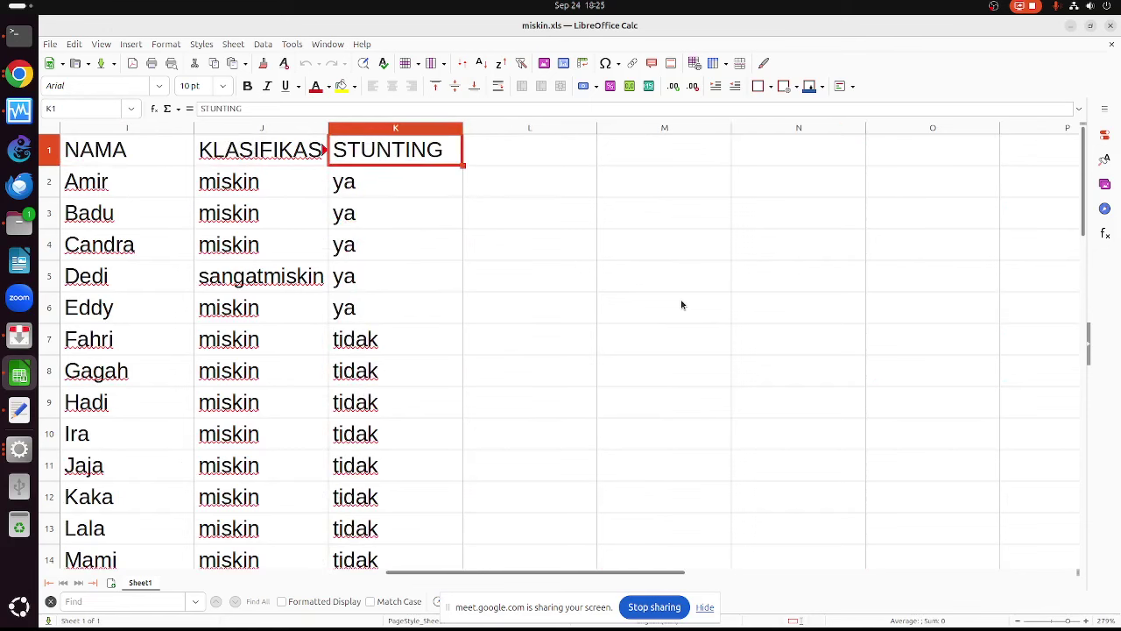
{"action": "key", "text": "Left"}
{"action": "key", "text": "Right"}
{"action": "key", "text": "Left"}
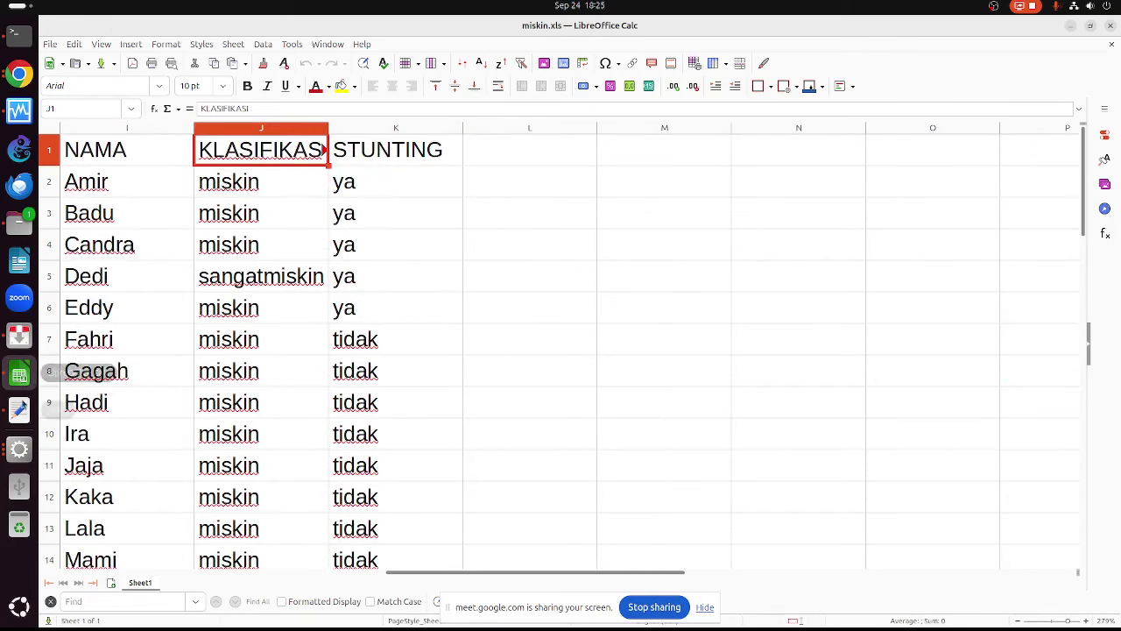
Switch to Orange and delete the Corpus, Sentiment Analysis and Tweet Profiler widgets from the canvas
{"action": "left_click", "coordinate": [19, 451]}
{"action": "left_click_drag", "start_coordinate": [324, 160], "coordinate": [712, 428]}
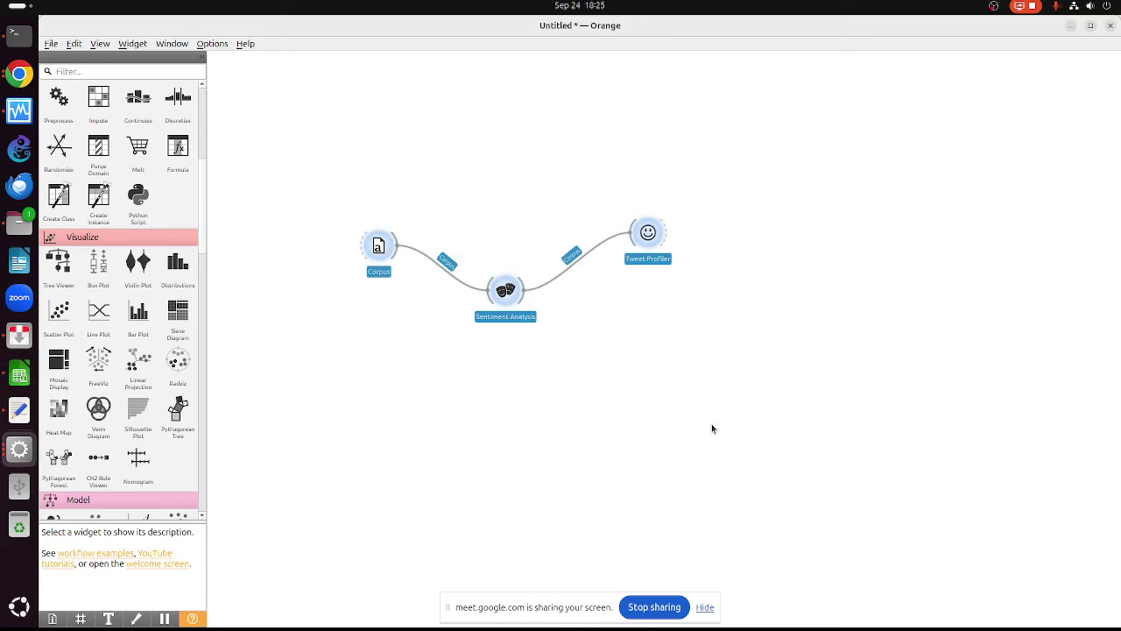
{"action": "key", "text": "Delete"}
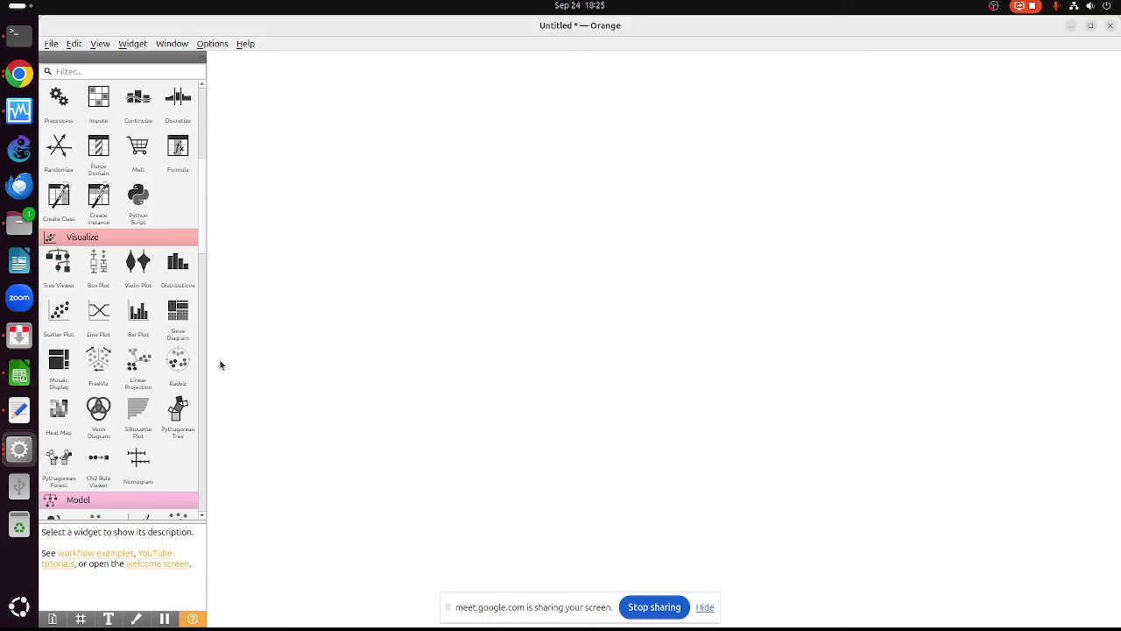
Collapse all the widget categories in the toolbox, including Text Mining after a brief look at its widgets
{"action": "left_click", "coordinate": [153, 240]}
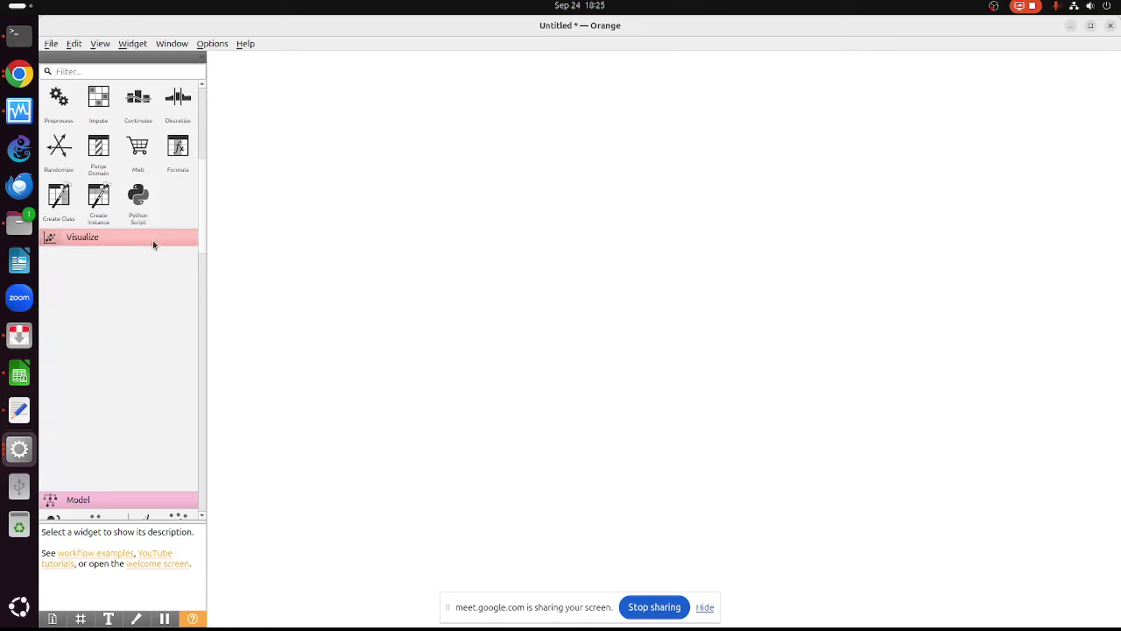
{"action": "left_click", "coordinate": [144, 255]}
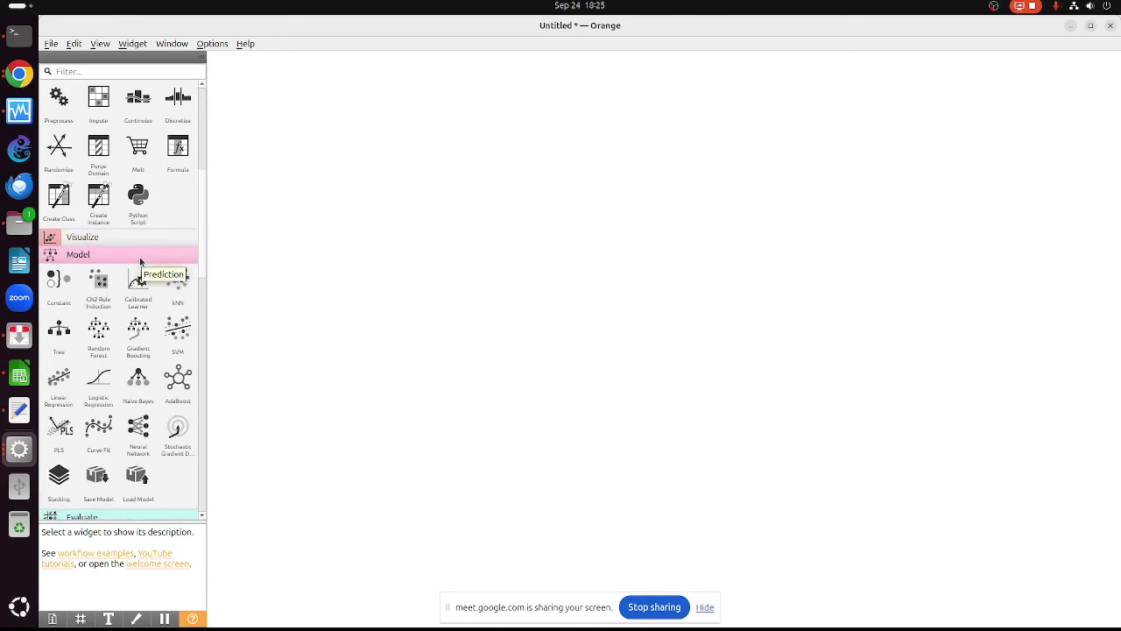
{"action": "left_click", "coordinate": [140, 258]}
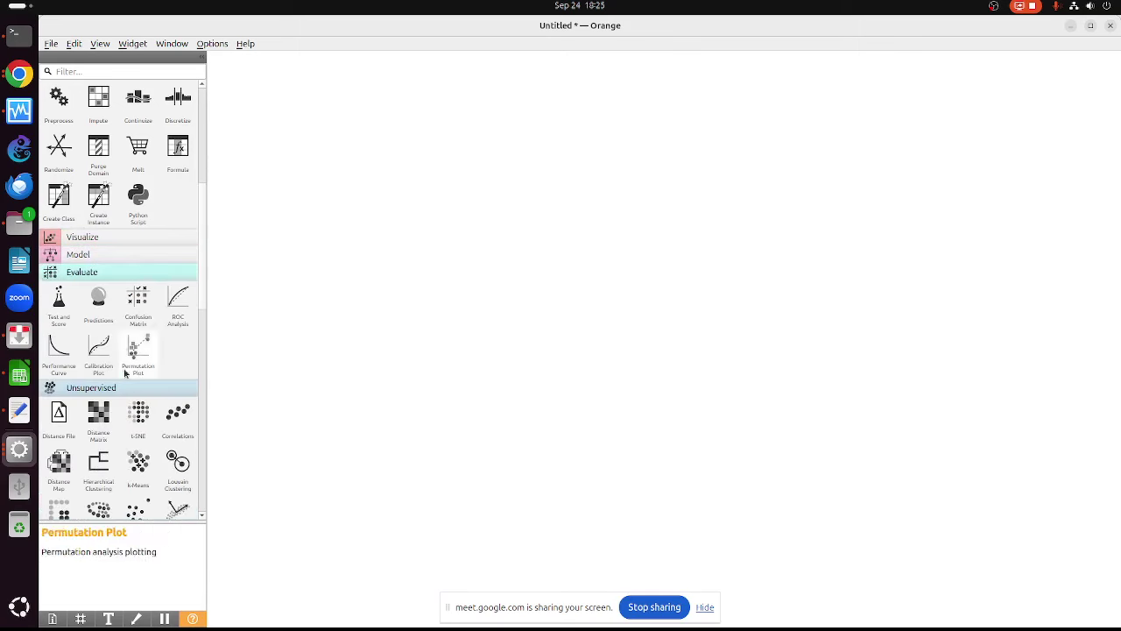
{"action": "left_click", "coordinate": [111, 272]}
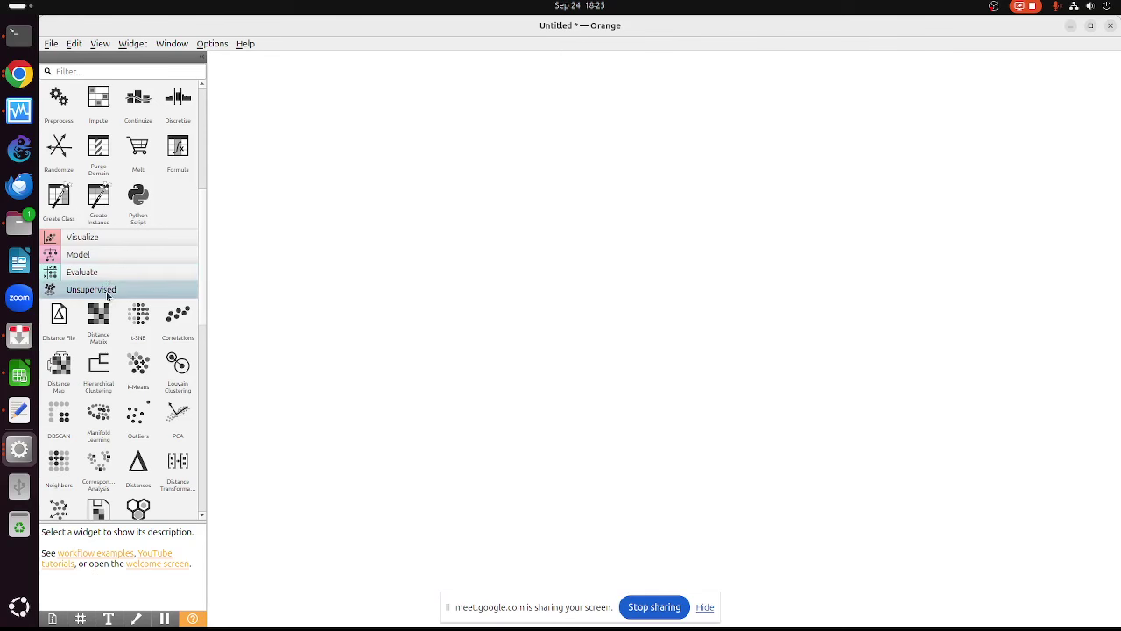
{"action": "left_click", "coordinate": [108, 290]}
{"action": "left_click", "coordinate": [106, 309]}
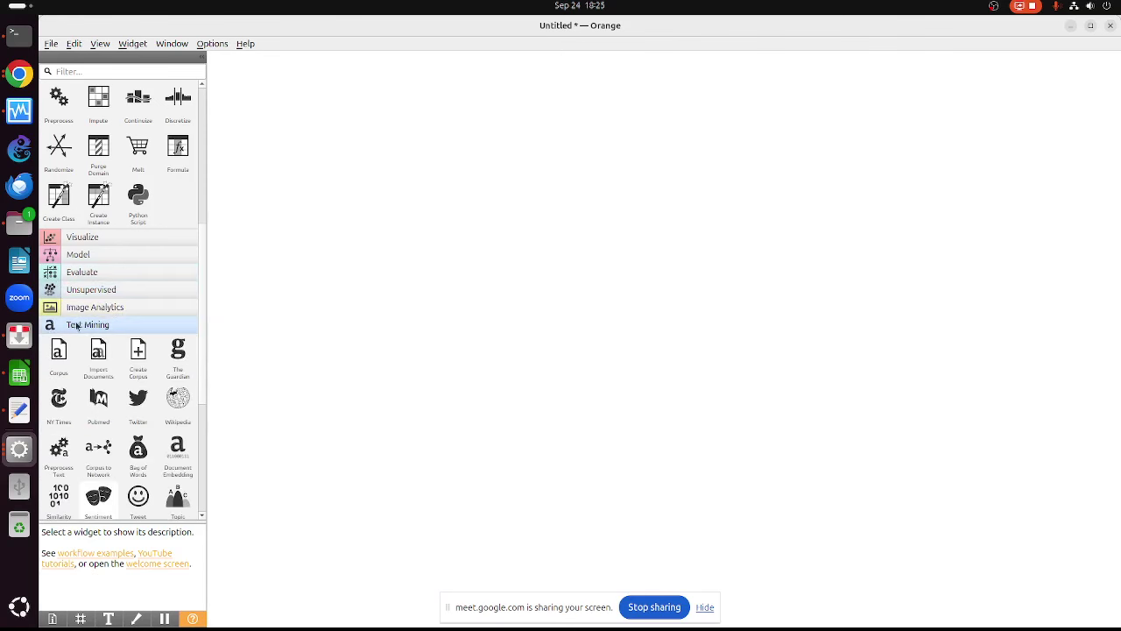
{"action": "left_click", "coordinate": [147, 326]}
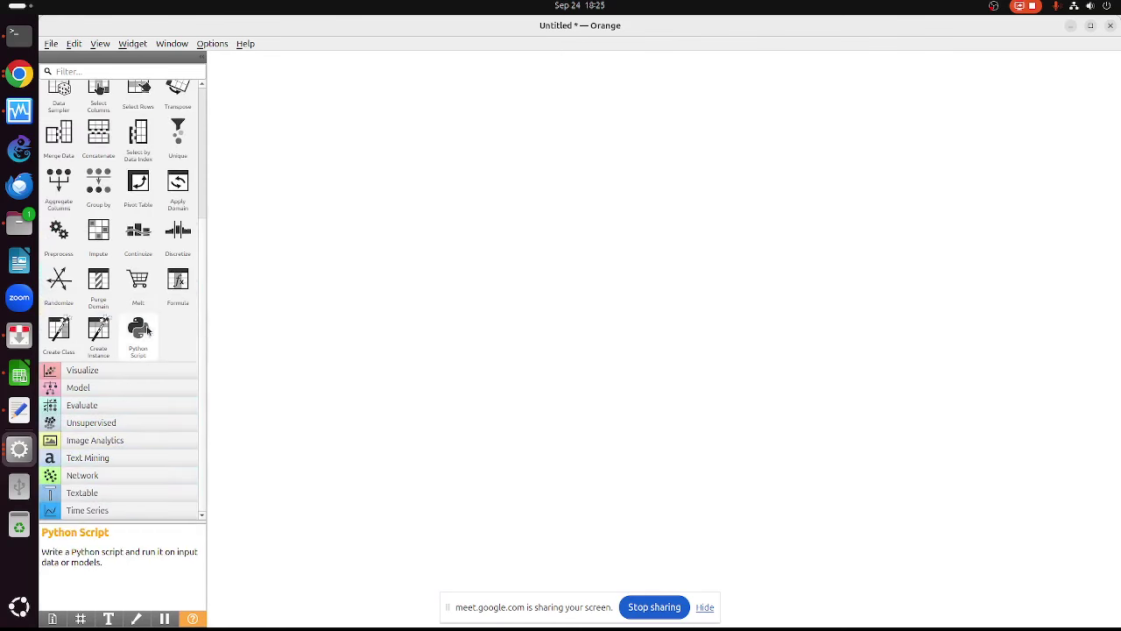
{"action": "scroll", "coordinate": [87, 228], "scroll_direction": "up", "scroll_amount": 3}
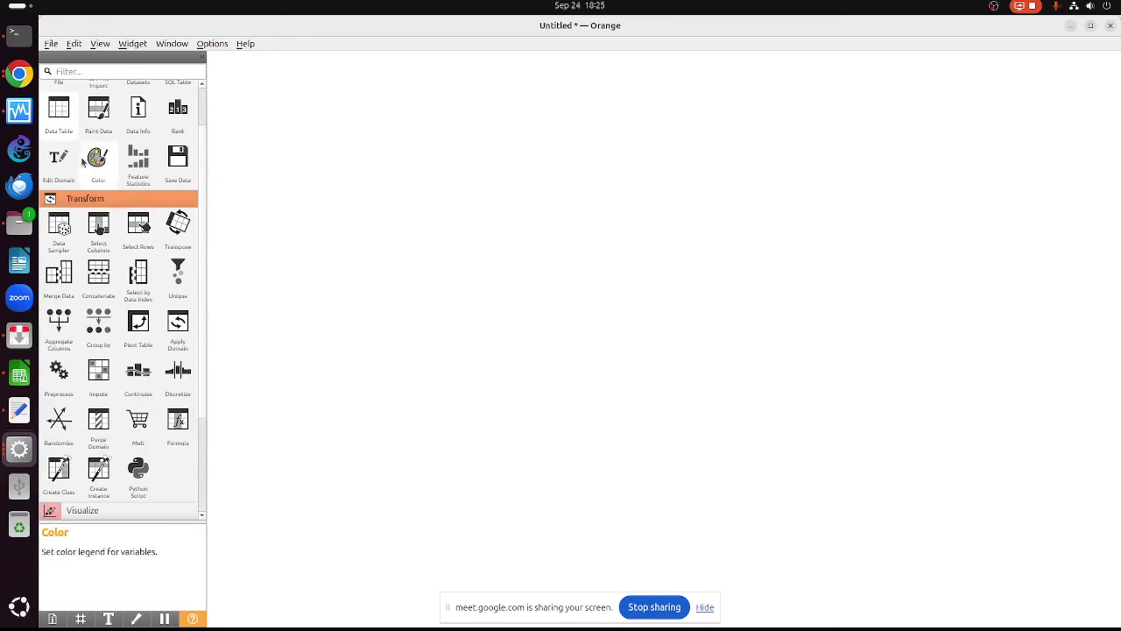
{"action": "left_click", "coordinate": [72, 203]}
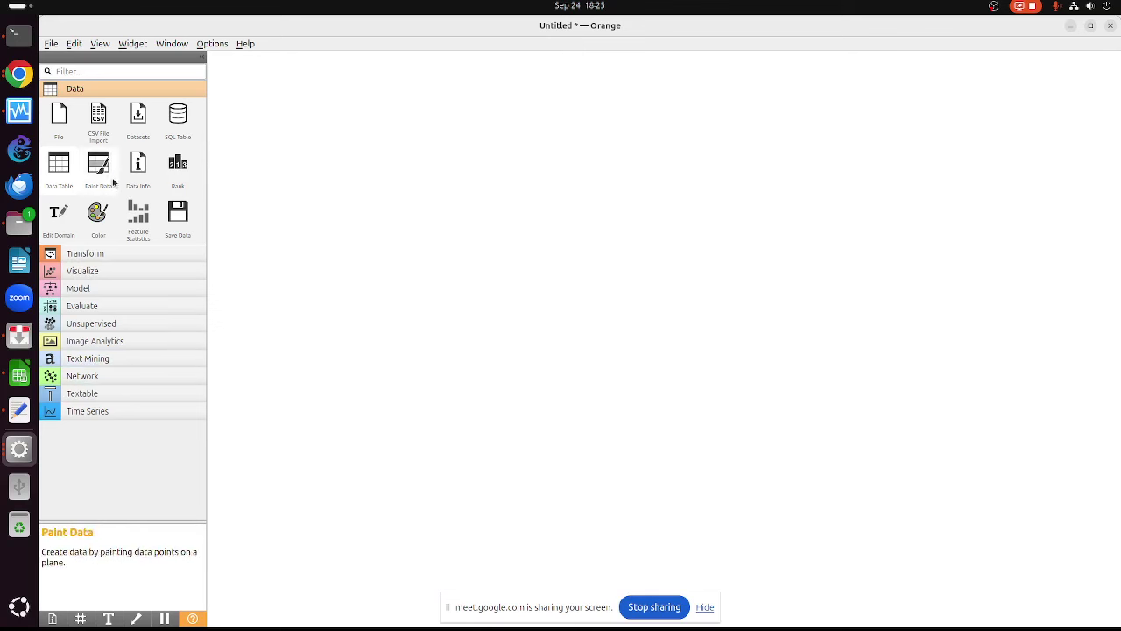
{"action": "left_click", "coordinate": [121, 89]}
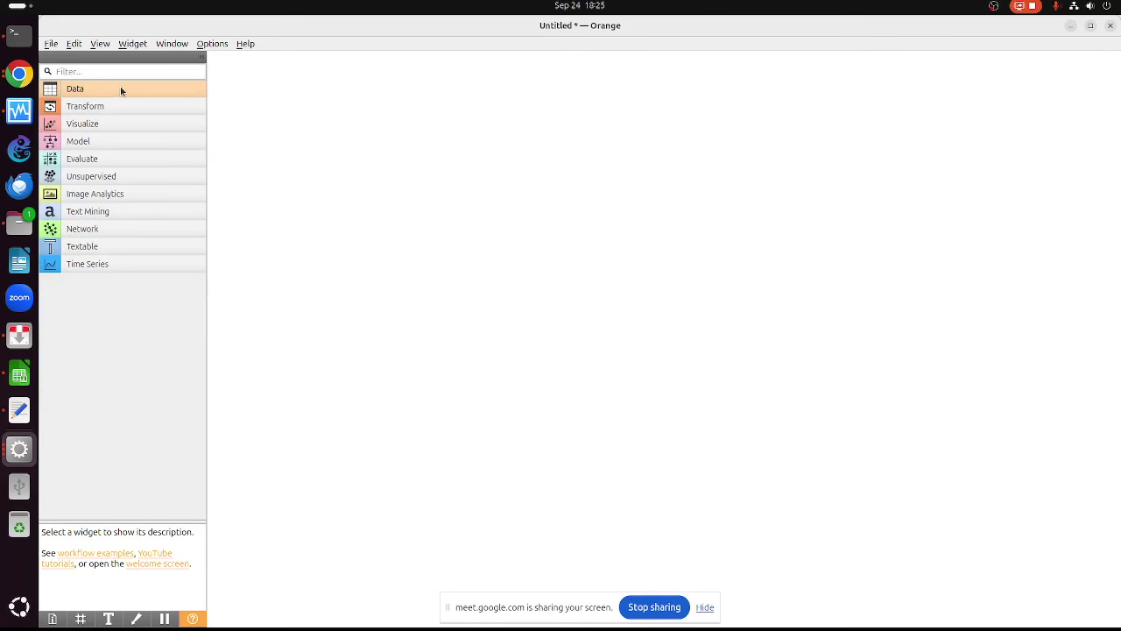
{"action": "left_click", "coordinate": [98, 218]}
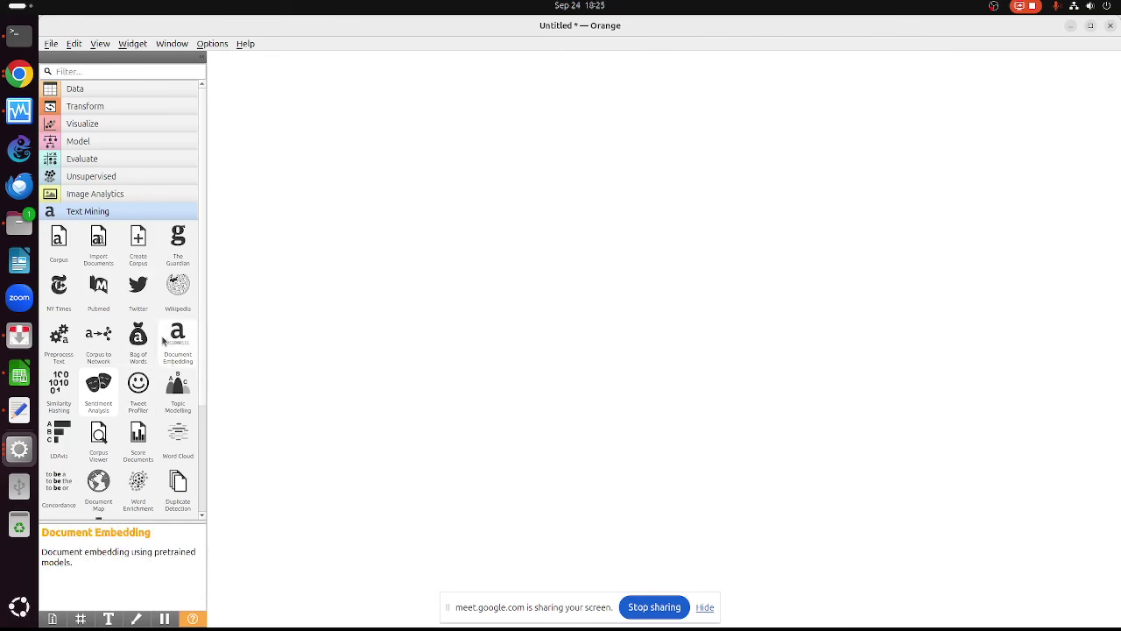
{"action": "left_click", "coordinate": [118, 217]}
Add a File widget to the empty canvas and load miskin.xls into it
{"action": "left_click", "coordinate": [76, 89]}
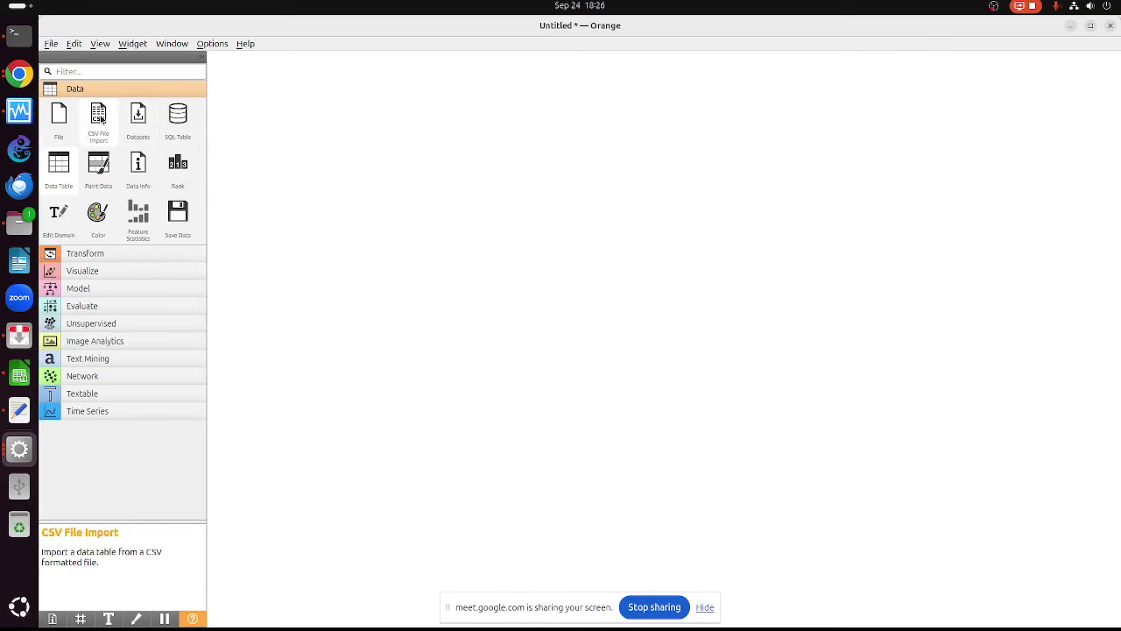
{"action": "left_click_drag", "start_coordinate": [58, 114], "coordinate": [379, 123]}
{"action": "double_click", "coordinate": [370, 122]}
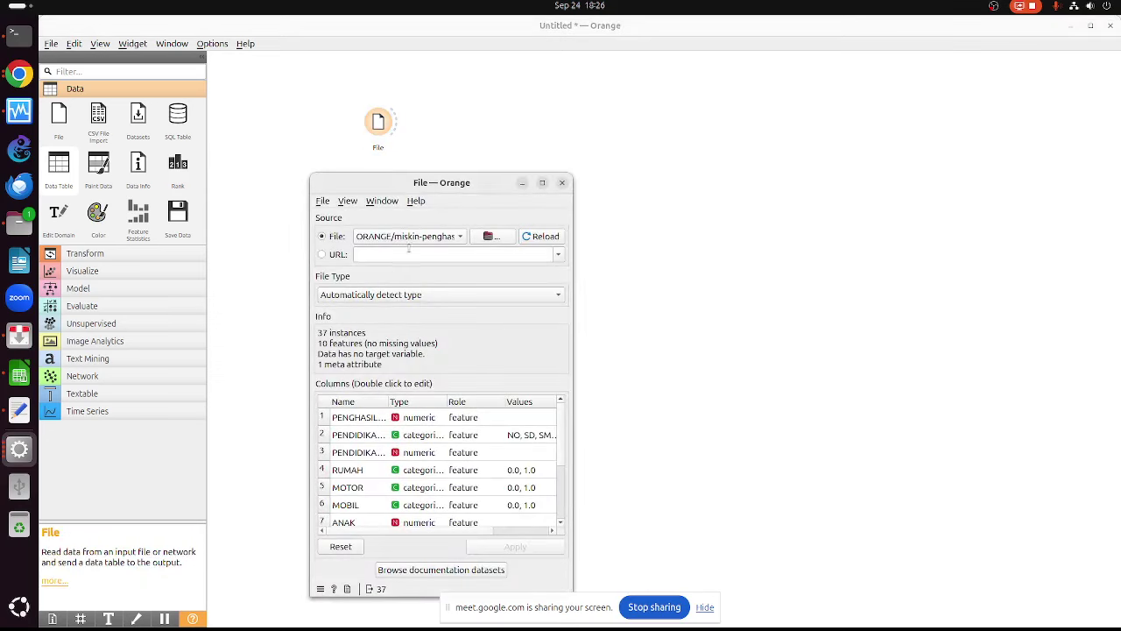
{"action": "left_click", "coordinate": [489, 237]}
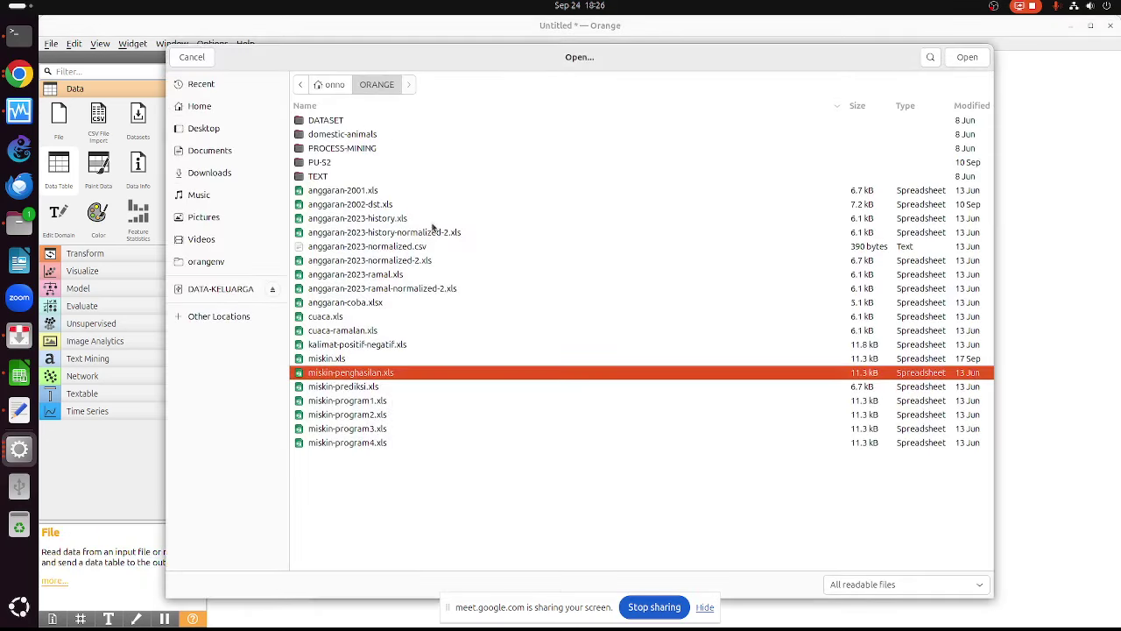
{"action": "left_click", "coordinate": [374, 358]}
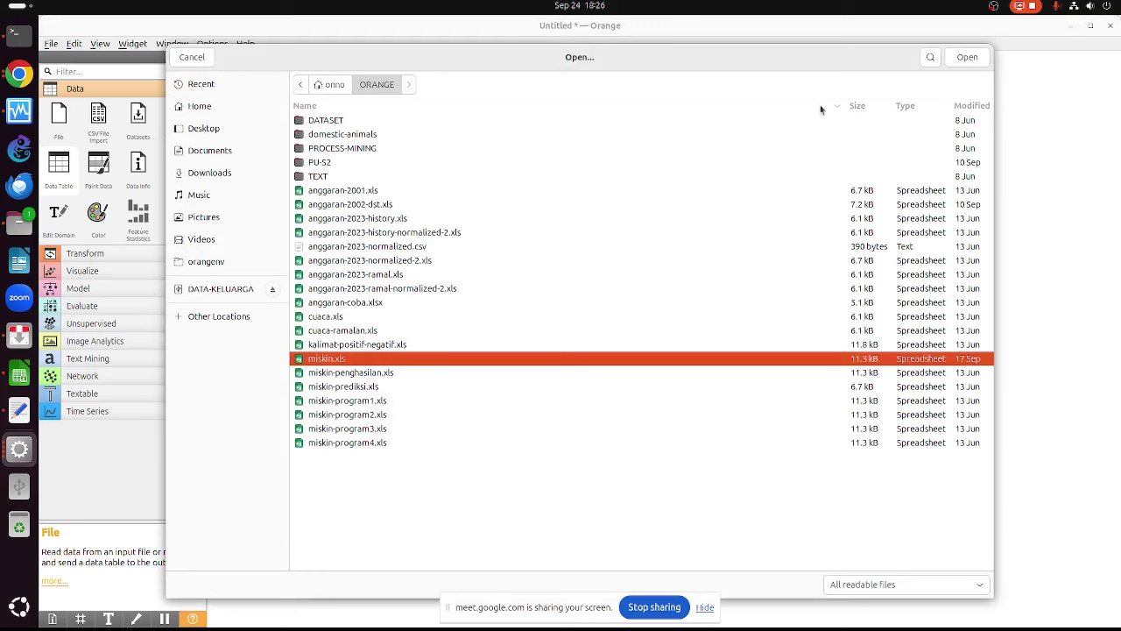
{"action": "left_click", "coordinate": [967, 57]}
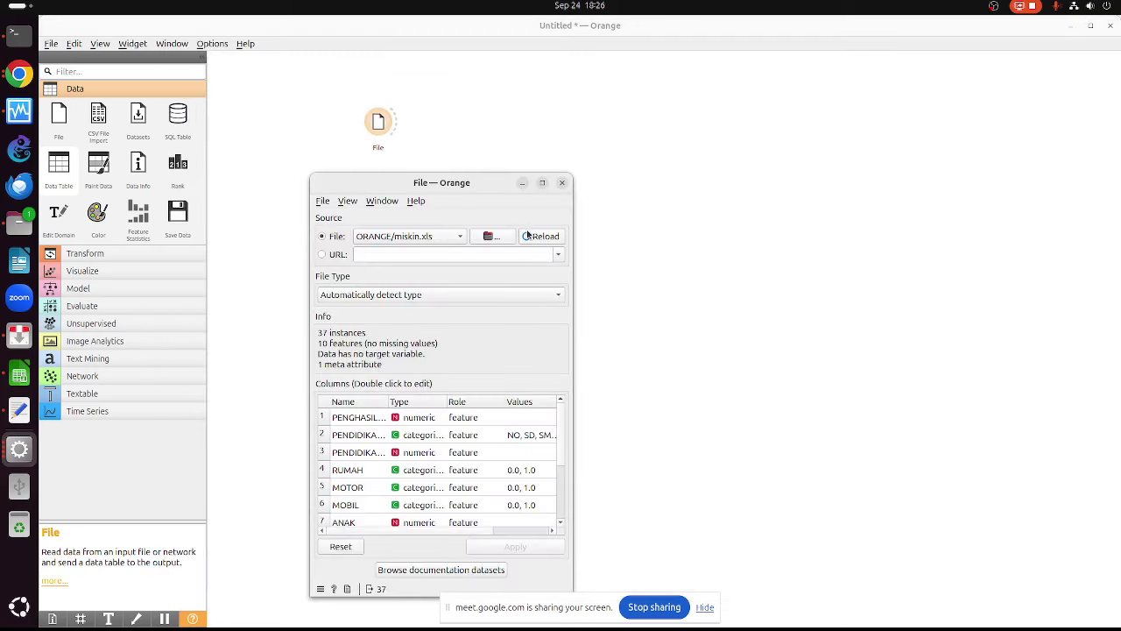
{"action": "left_click", "coordinate": [564, 183]}
Feed the File widget into a new Data Table to check its rows, and spread both widgets apart on the canvas
{"action": "left_click_drag", "start_coordinate": [50, 174], "coordinate": [531, 143]}
{"action": "left_click_drag", "start_coordinate": [406, 126], "coordinate": [529, 140]}
{"action": "double_click", "coordinate": [530, 140]}
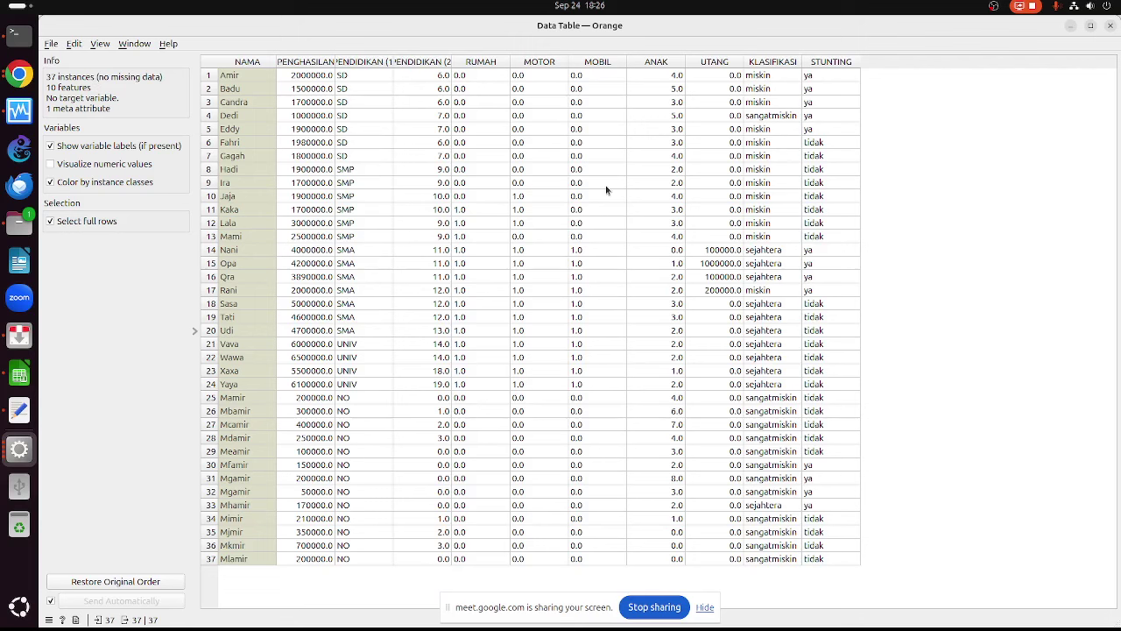
{"action": "left_click", "coordinate": [1109, 29]}
{"action": "left_click_drag", "start_coordinate": [538, 142], "coordinate": [565, 88]}
{"action": "left_click_drag", "start_coordinate": [378, 121], "coordinate": [368, 162]}
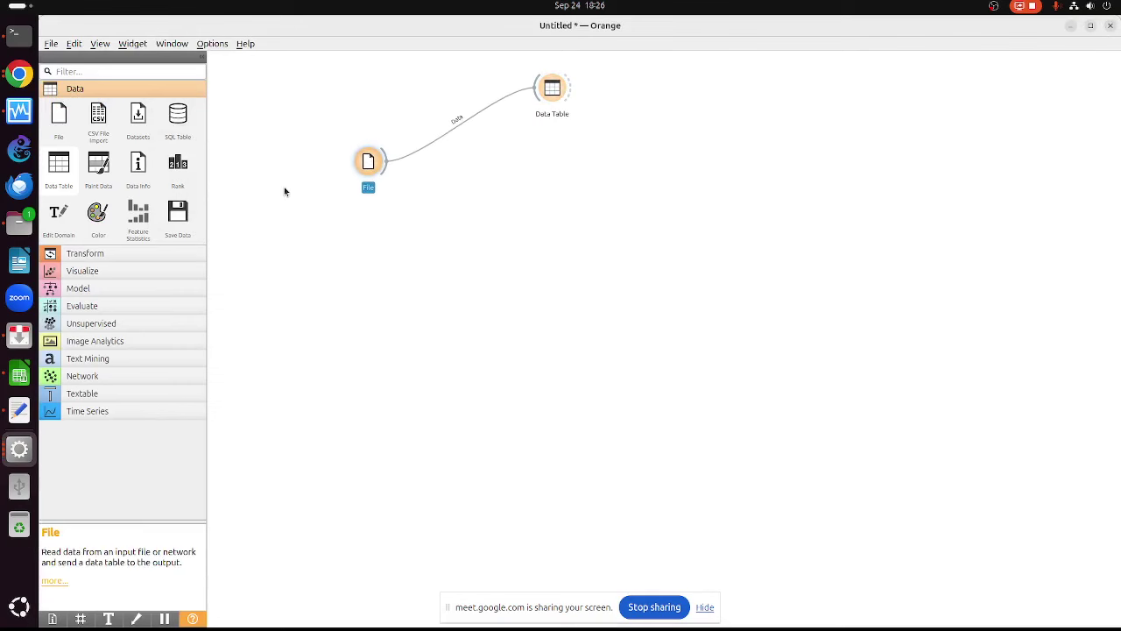
Feed the File widget into a new Select Columns widget and review its ignored, feature, target and meta columns
{"action": "left_click", "coordinate": [84, 253]}
{"action": "left_click_drag", "start_coordinate": [99, 280], "coordinate": [466, 221]}
{"action": "left_click_drag", "start_coordinate": [387, 172], "coordinate": [467, 226]}
{"action": "double_click", "coordinate": [465, 223]}
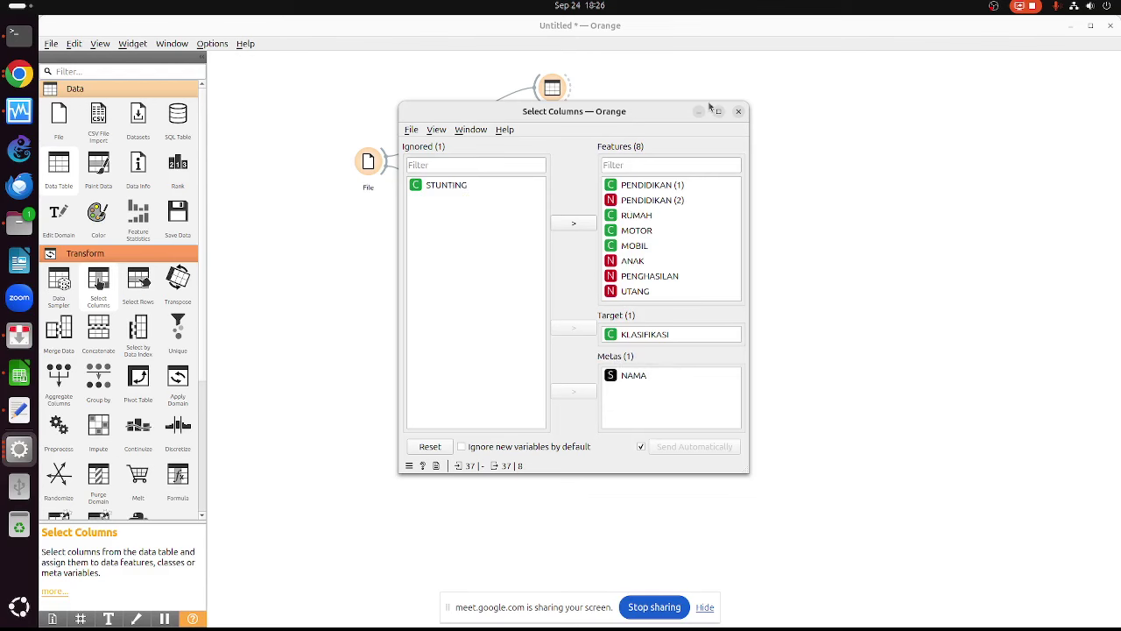
{"action": "left_click", "coordinate": [738, 112]}
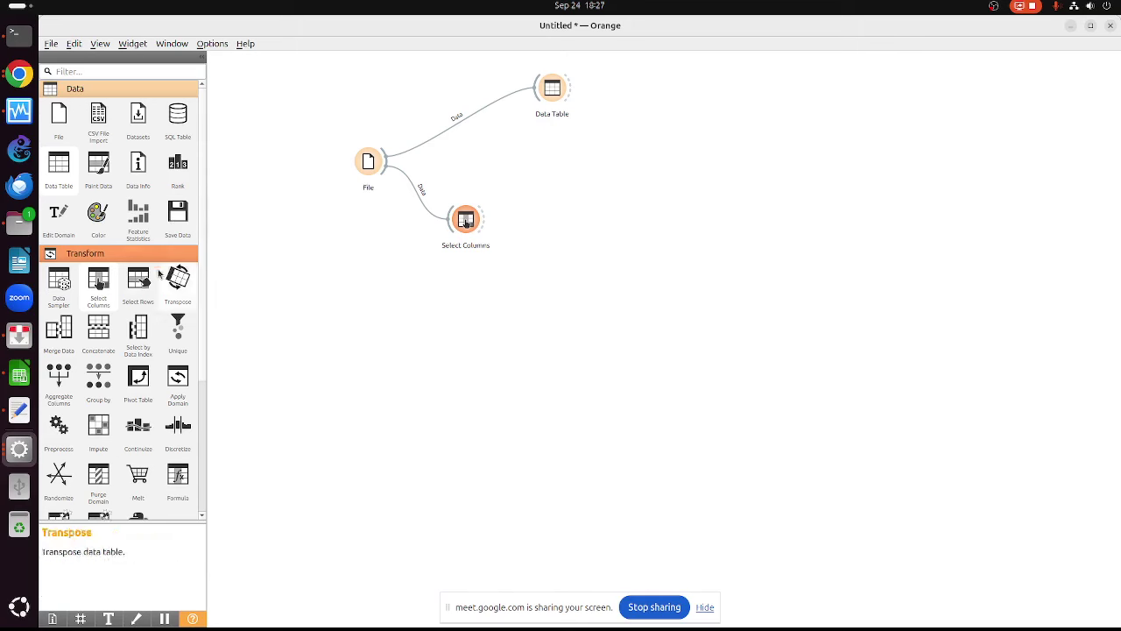
Add a Random Forest model to the canvas and connect Select Columns to it
{"action": "scroll", "coordinate": [138, 340], "scroll_direction": "down", "scroll_amount": 5}
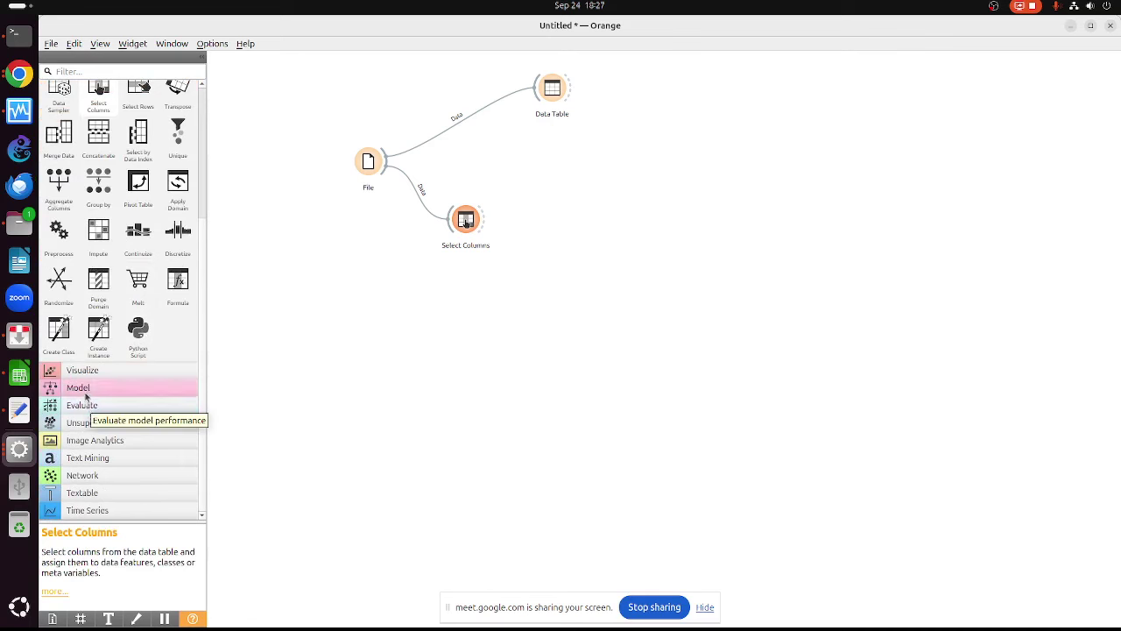
{"action": "left_click", "coordinate": [87, 388]}
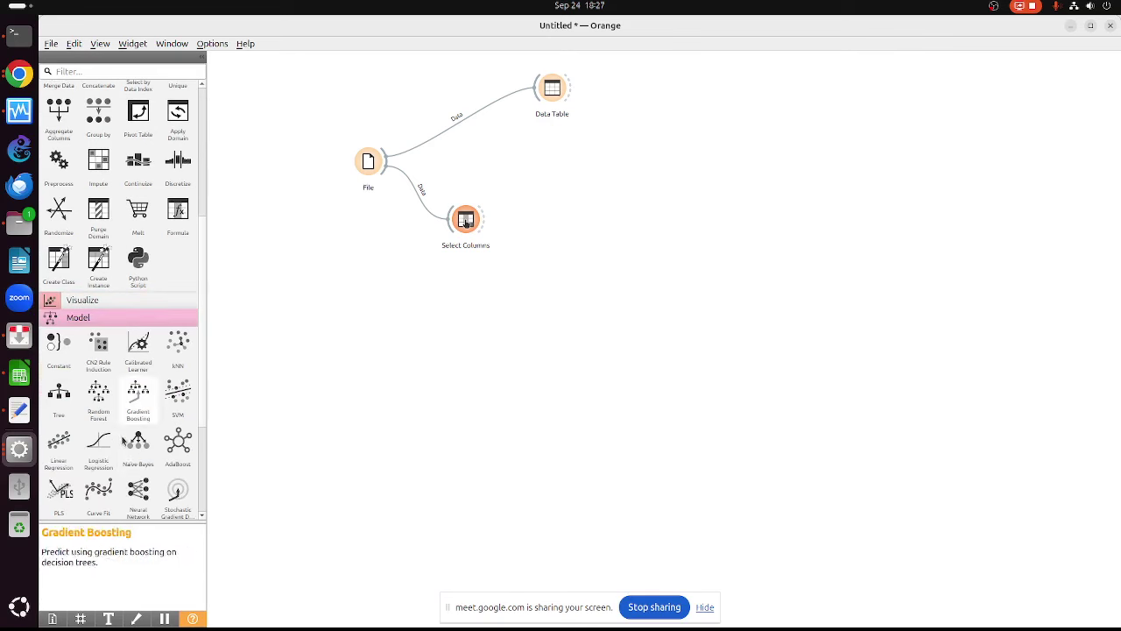
{"action": "left_click_drag", "start_coordinate": [99, 396], "coordinate": [590, 220]}
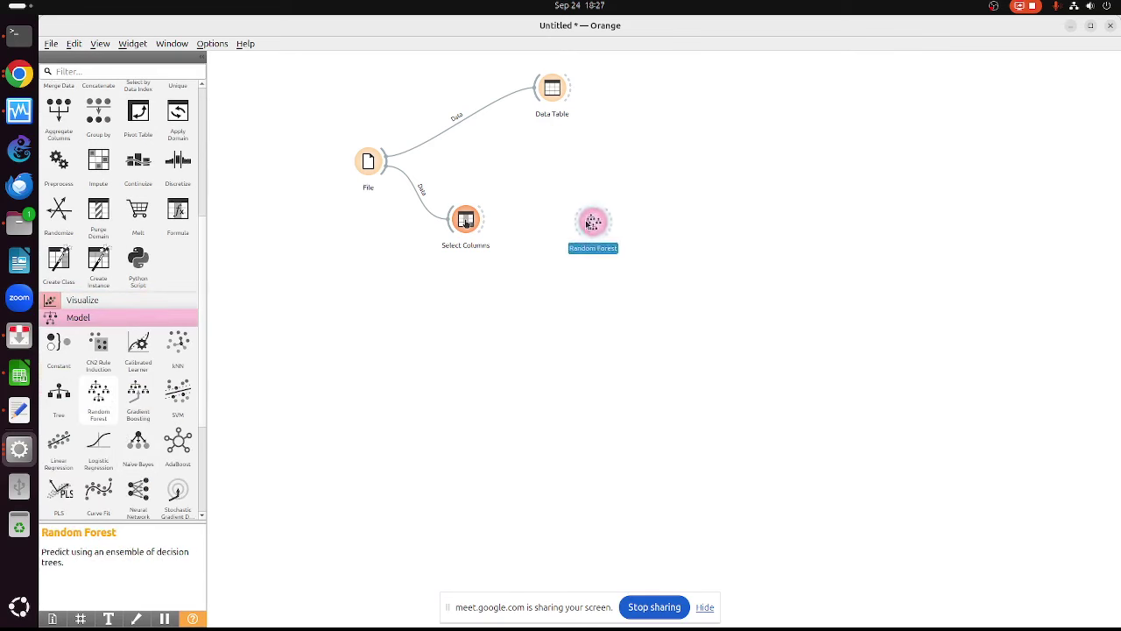
{"action": "left_click_drag", "start_coordinate": [482, 221], "coordinate": [590, 223]}
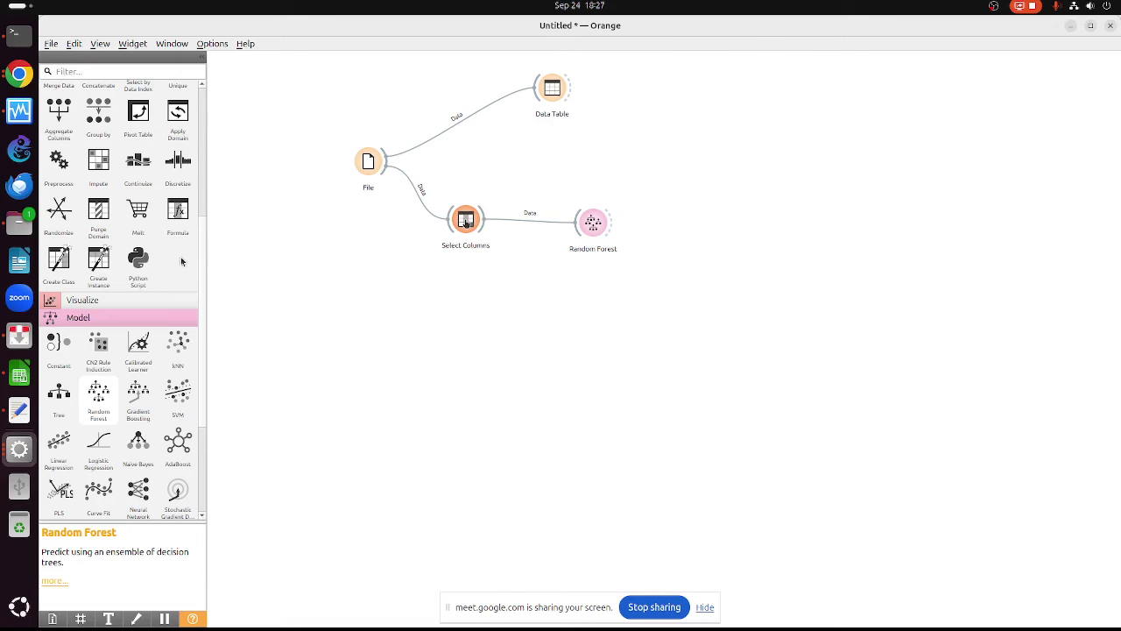
Add a Save Model widget beyond Random Forest and connect the Random Forest model to it
{"action": "scroll", "coordinate": [162, 261], "scroll_direction": "up", "scroll_amount": 5}
{"action": "scroll", "coordinate": [162, 260], "scroll_direction": "down", "scroll_amount": 7}
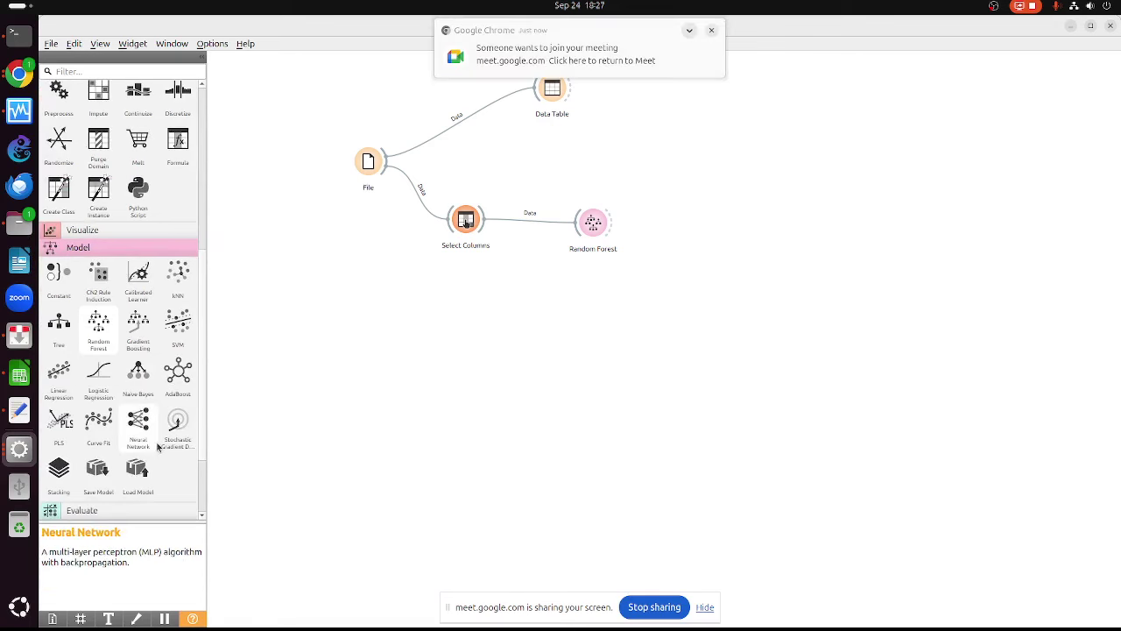
{"action": "mouse_move", "coordinate": [98, 473]}
{"action": "left_mouse_down"}
{"action": "mouse_move", "coordinate": [757, 232]}
{"action": "mouse_move", "coordinate": [741, 217]}
{"action": "left_mouse_up"}
{"action": "left_click_drag", "start_coordinate": [615, 222], "coordinate": [738, 217]}
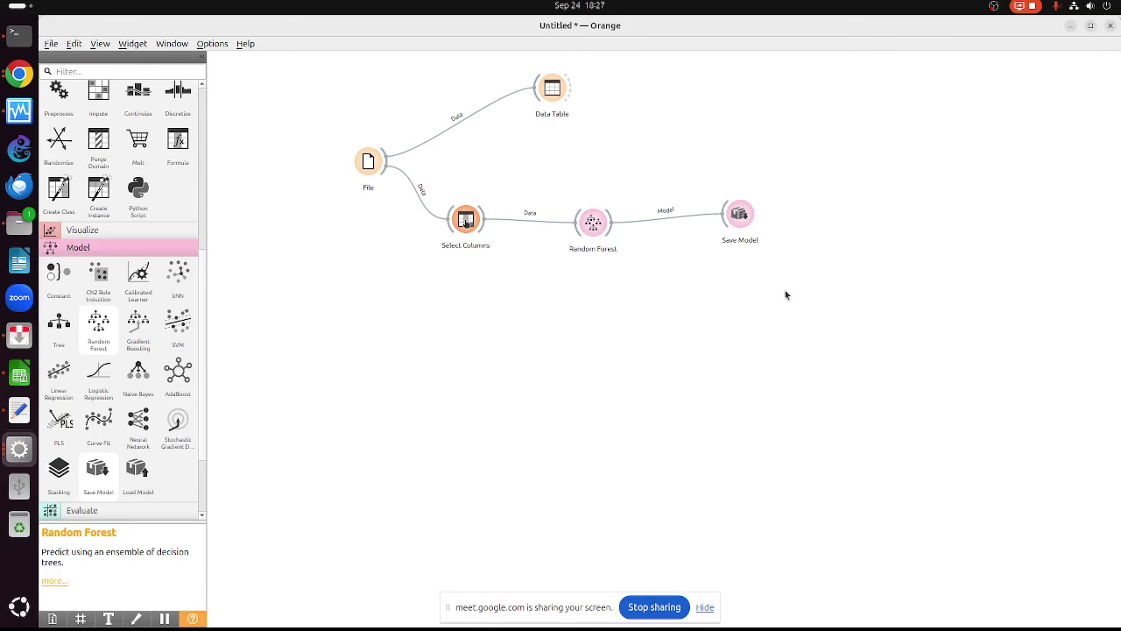
Look at the Save Model widget's options and its file-saving dialog, closing both without saving a model
{"action": "double_click", "coordinate": [740, 218]}
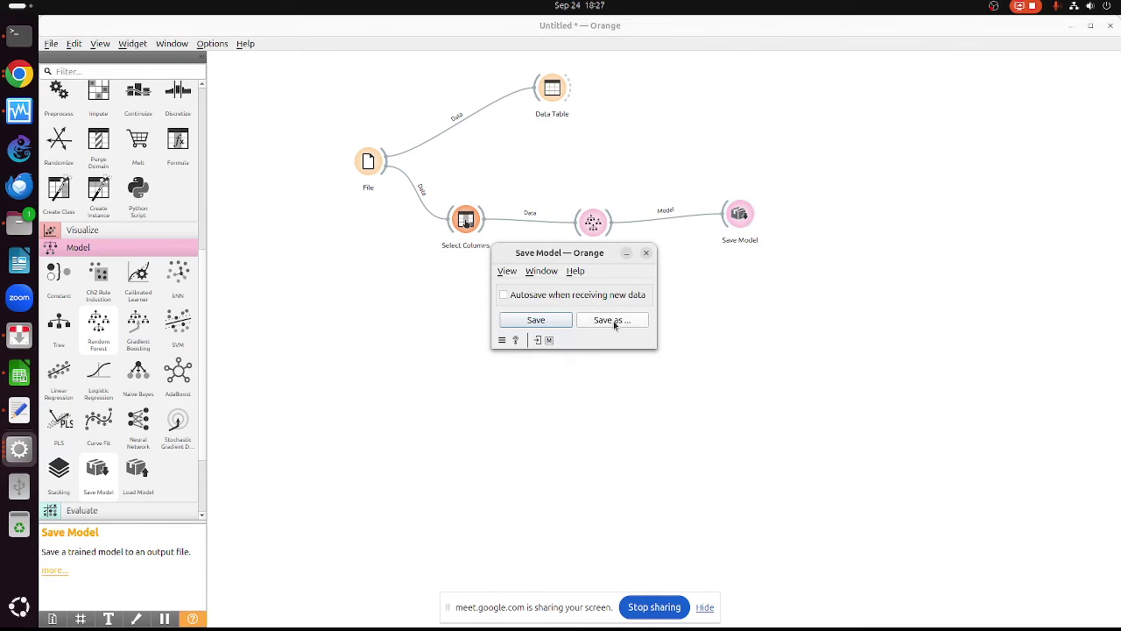
{"action": "left_click", "coordinate": [614, 324]}
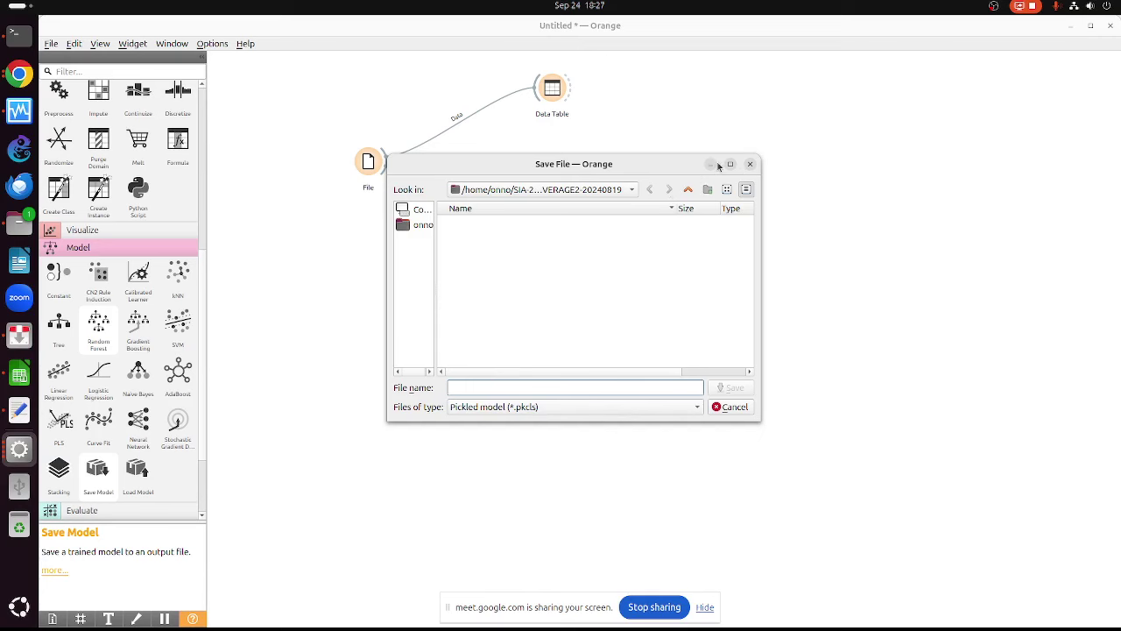
{"action": "left_click", "coordinate": [750, 165]}
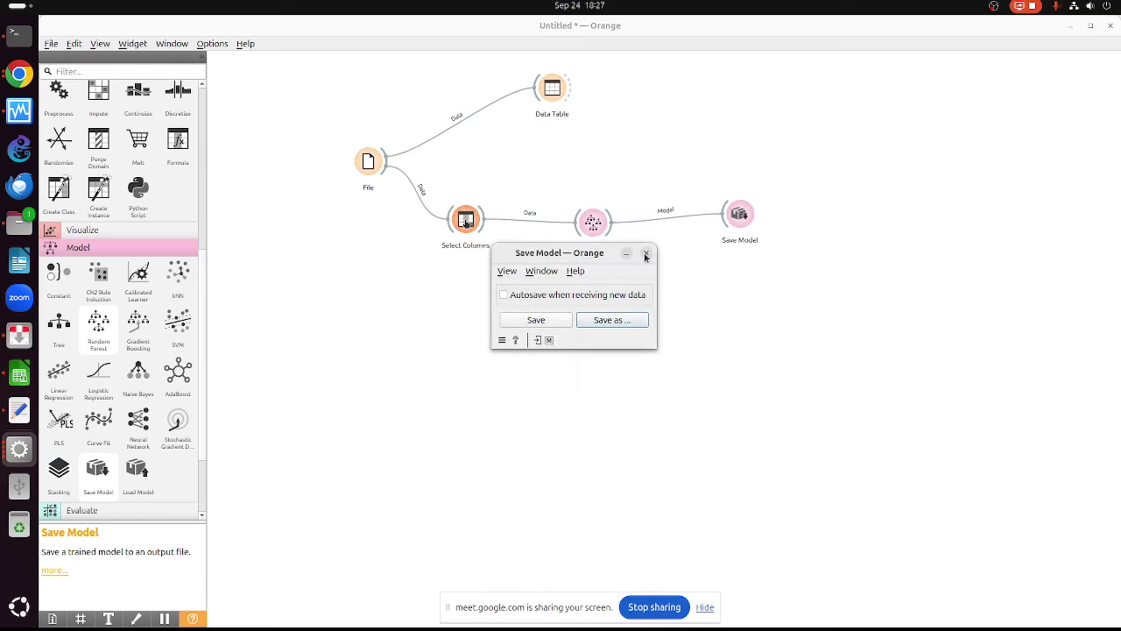
{"action": "left_click", "coordinate": [645, 254]}
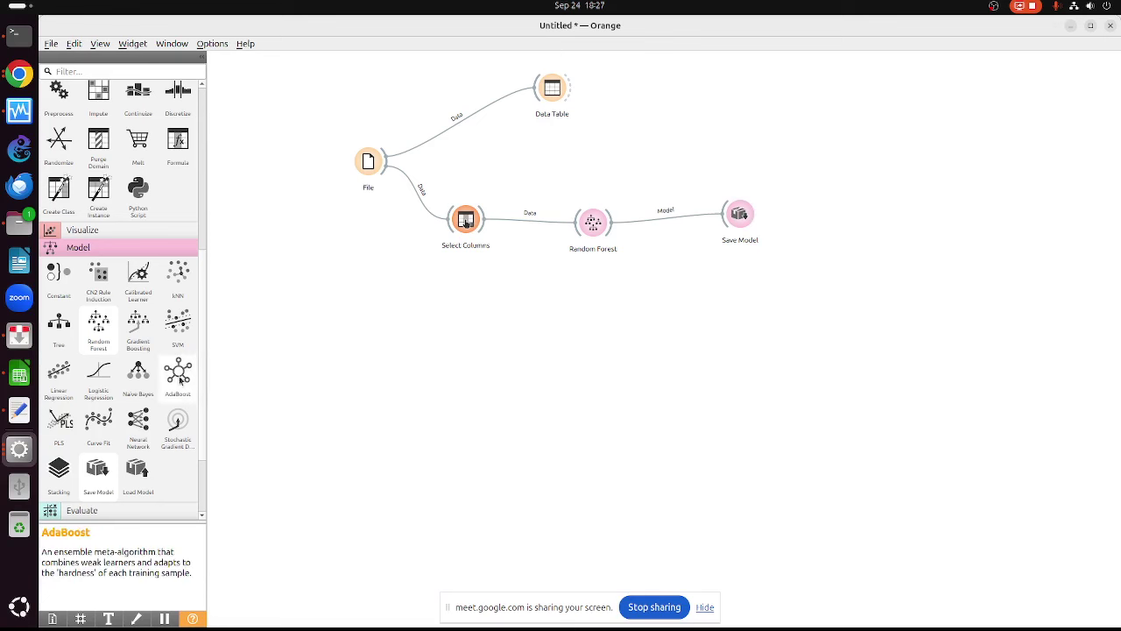
Add a Predictions widget below Save Model and connect the Random Forest model to it
{"action": "scroll", "coordinate": [192, 471], "scroll_direction": "down", "scroll_amount": 3}
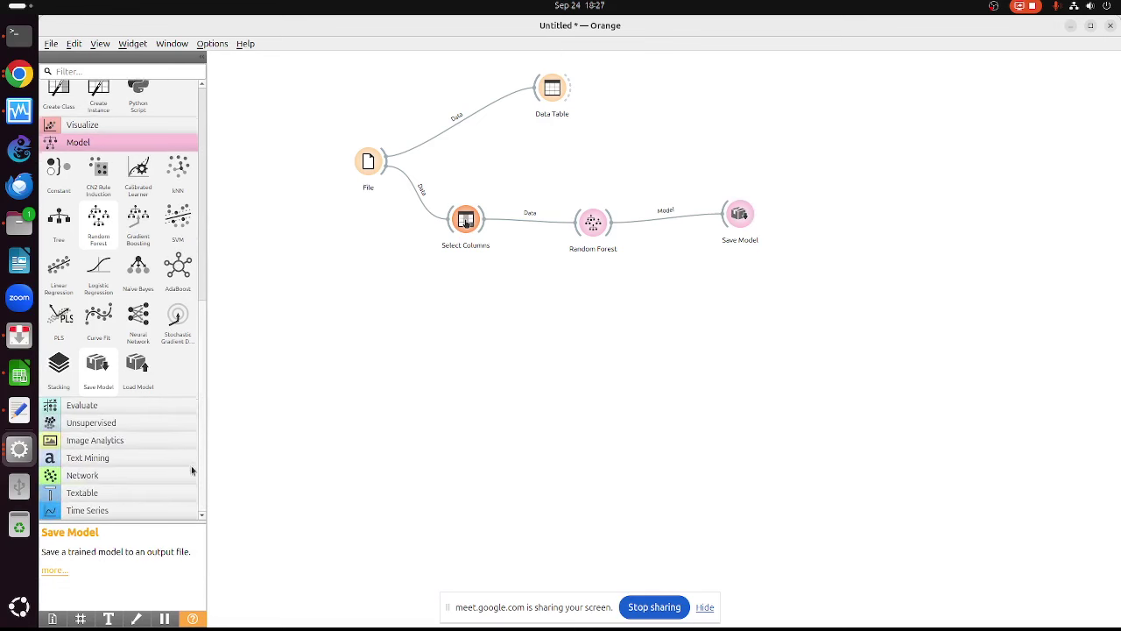
{"action": "left_click", "coordinate": [125, 405]}
{"action": "left_click_drag", "start_coordinate": [98, 434], "coordinate": [755, 291]}
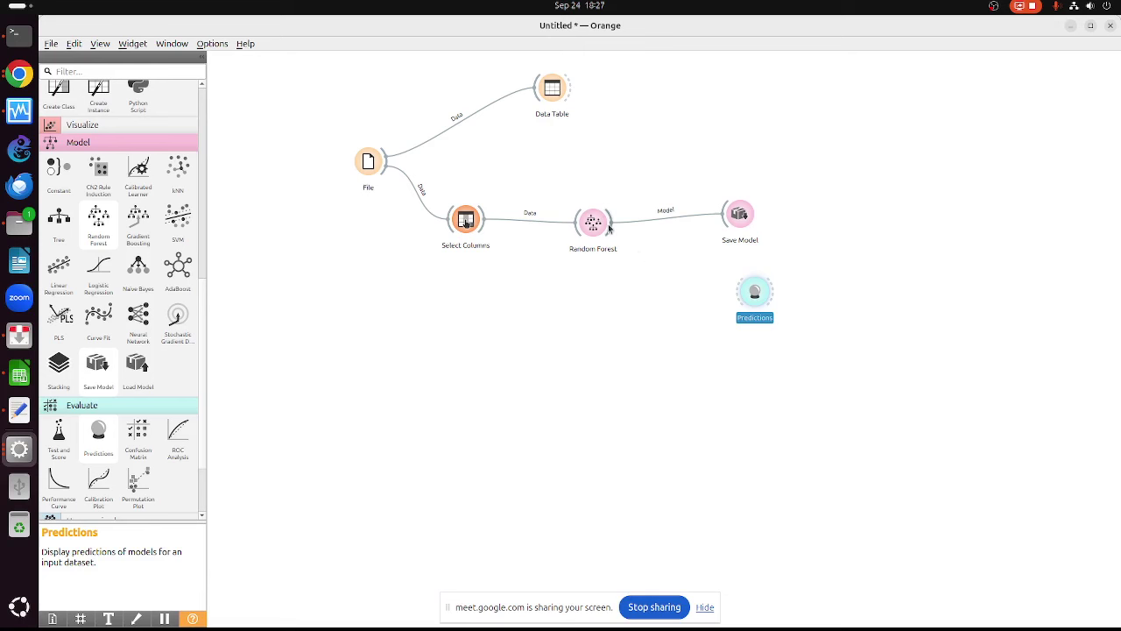
{"action": "left_click_drag", "start_coordinate": [613, 224], "coordinate": [753, 292]}
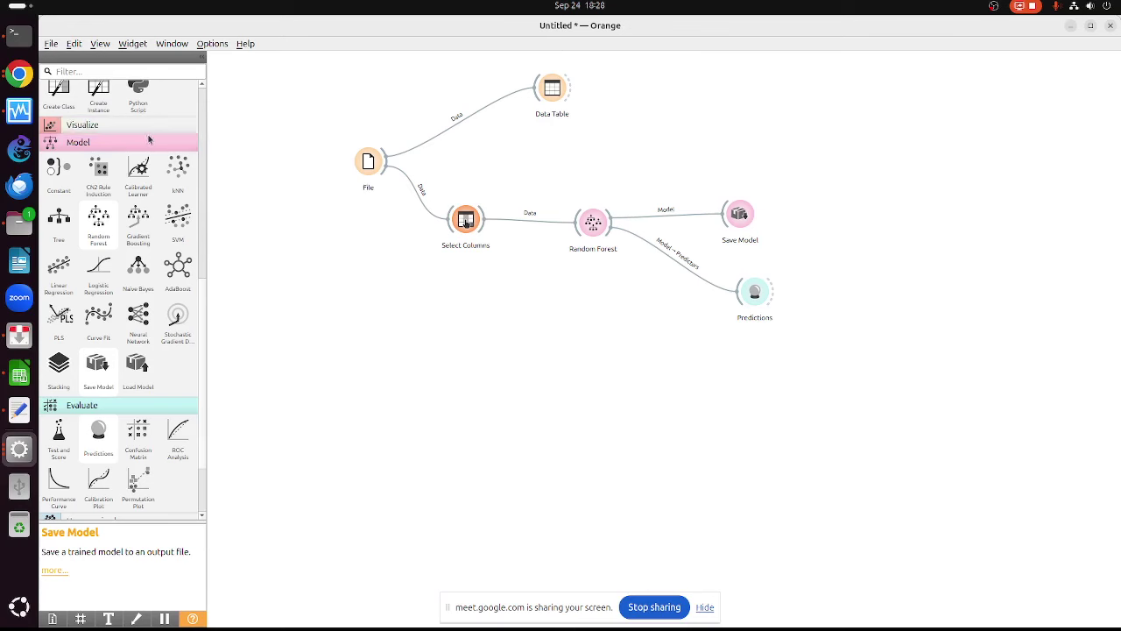
Add a second File widget below the workflow, reload miskin-penghasilan.xls in it, and feed it into a new Data Table
{"action": "scroll", "coordinate": [148, 137], "scroll_direction": "up", "scroll_amount": 10}
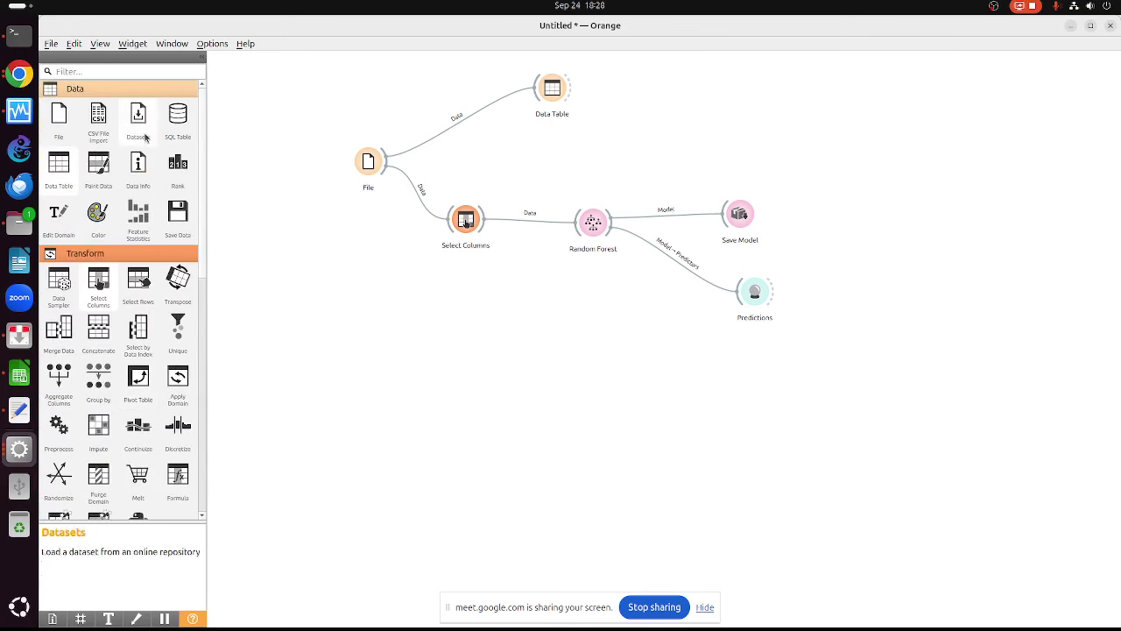
{"action": "left_click_drag", "start_coordinate": [59, 114], "coordinate": [374, 374]}
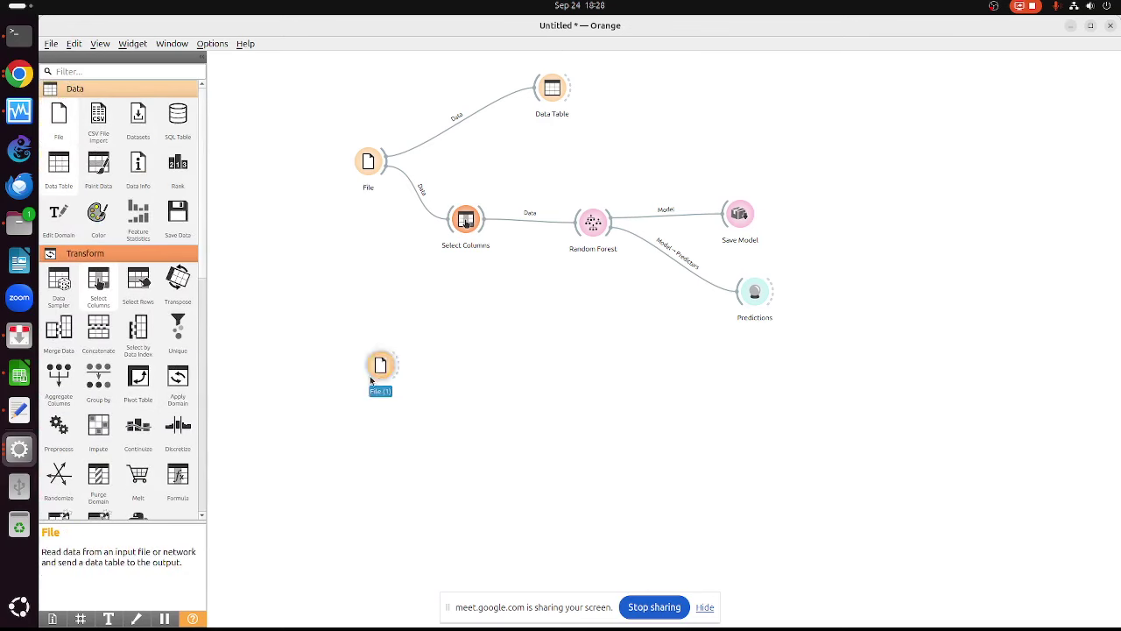
{"action": "double_click", "coordinate": [378, 372]}
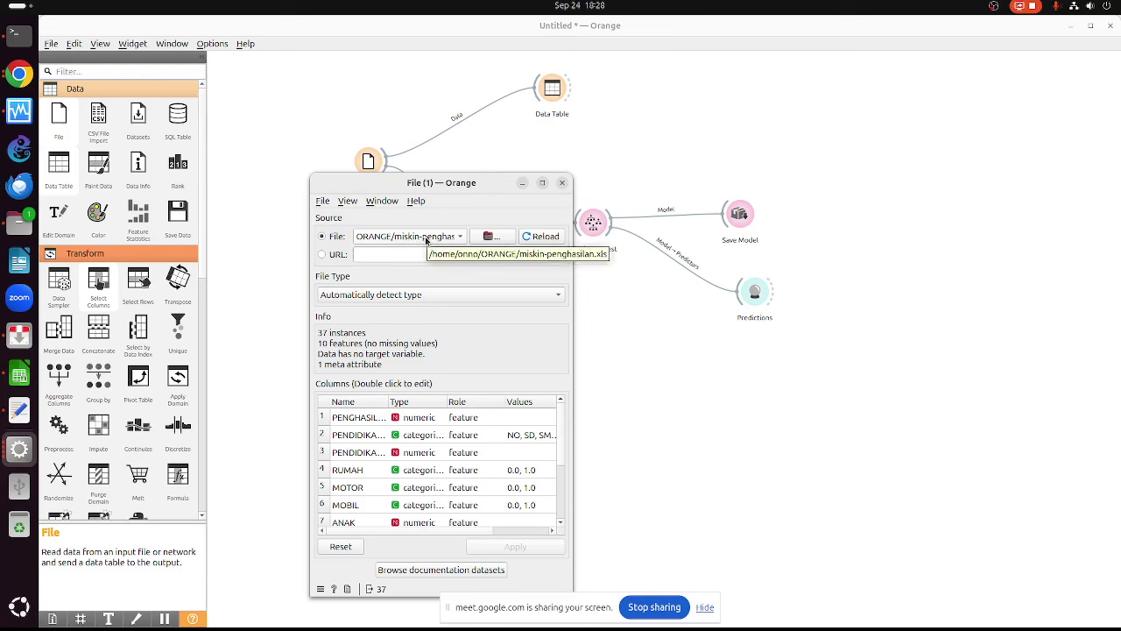
{"action": "left_click", "coordinate": [538, 238]}
{"action": "left_click", "coordinate": [562, 182]}
{"action": "left_click_drag", "start_coordinate": [64, 179], "coordinate": [546, 419]}
{"action": "left_click_drag", "start_coordinate": [400, 366], "coordinate": [529, 419]}
View the miskin.xls Data Table in a floating window, moved to the screen's left edge and lengthened, before returning to the canvas
{"action": "double_click", "coordinate": [550, 96]}
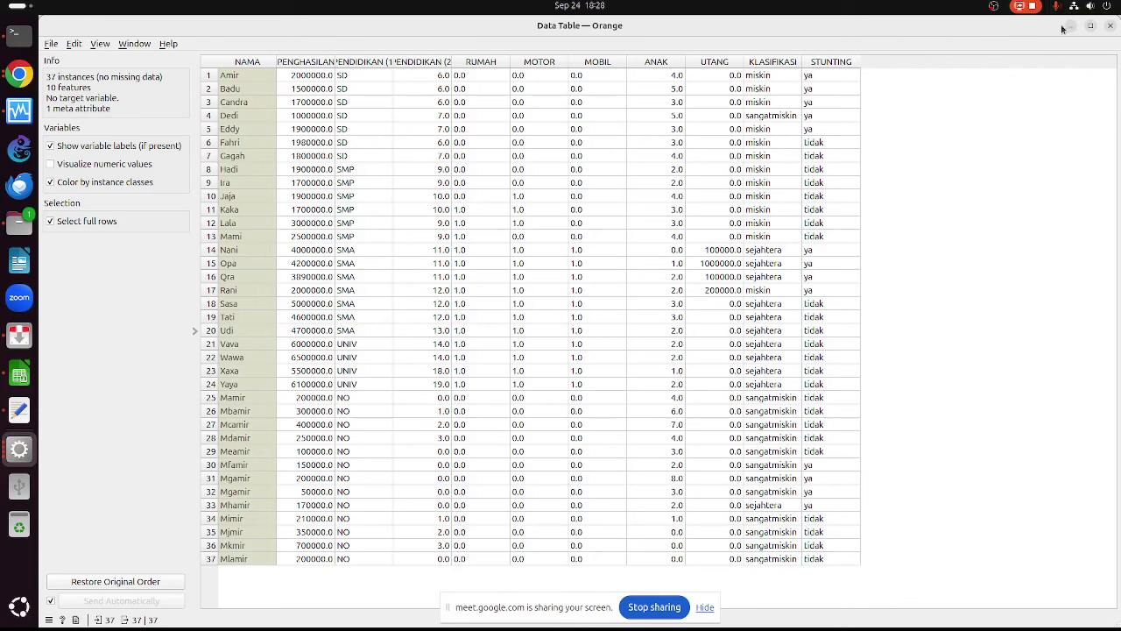
{"action": "left_click", "coordinate": [1089, 8]}
{"action": "left_click", "coordinate": [937, 224]}
{"action": "left_click", "coordinate": [1092, 28]}
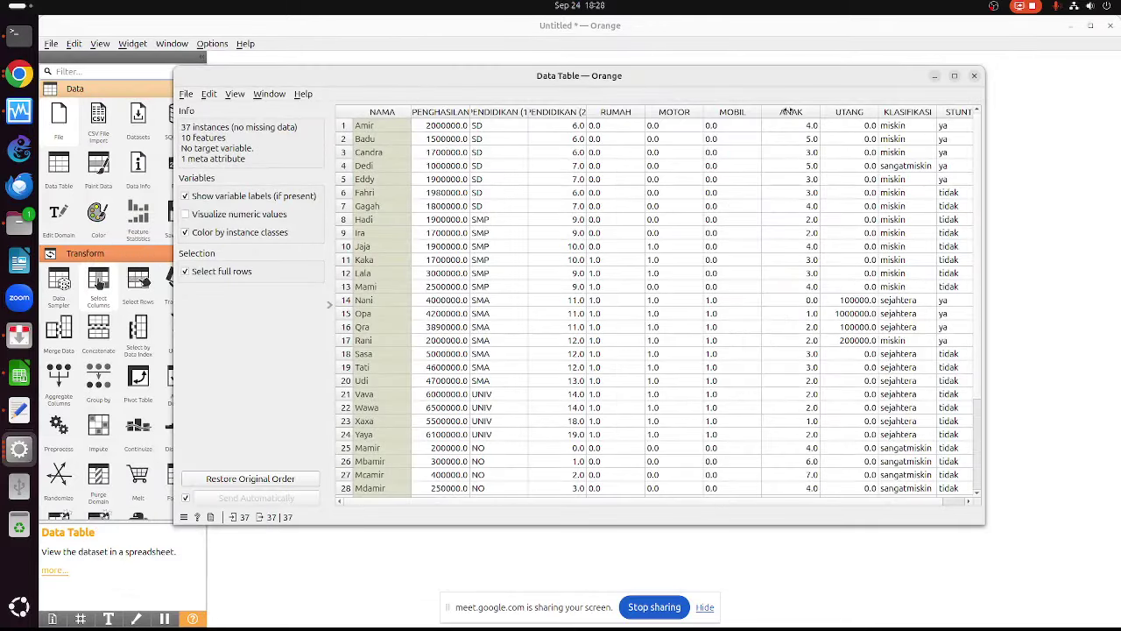
{"action": "left_click_drag", "start_coordinate": [489, 88], "coordinate": [317, 41]}
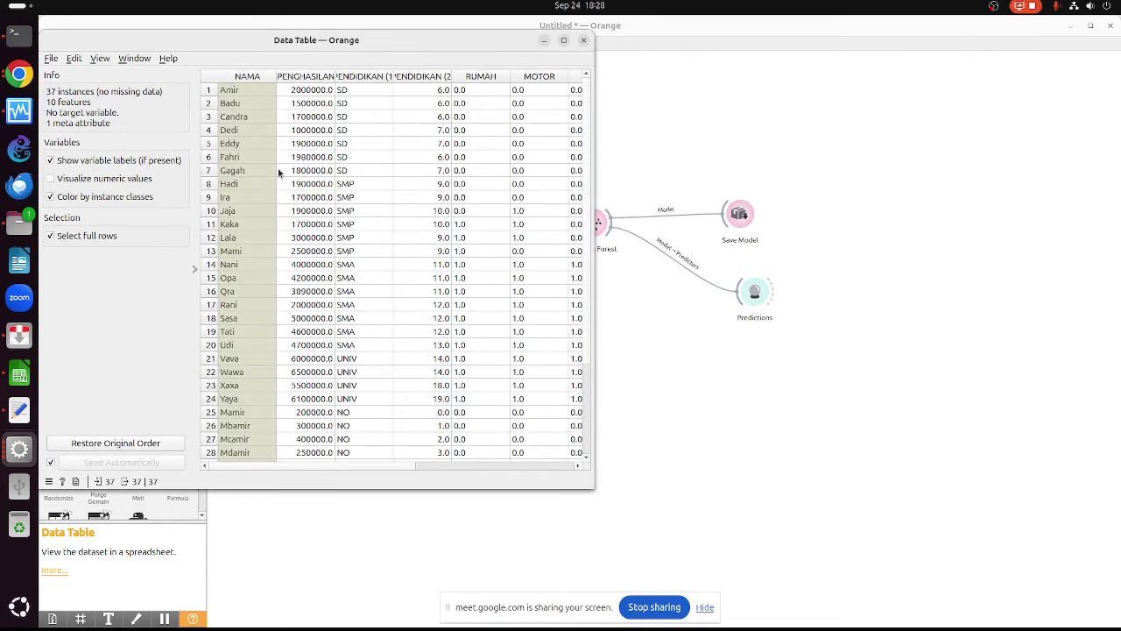
{"action": "left_click_drag", "start_coordinate": [252, 495], "coordinate": [252, 623]}
{"action": "key", "text": "ctrl+w"}
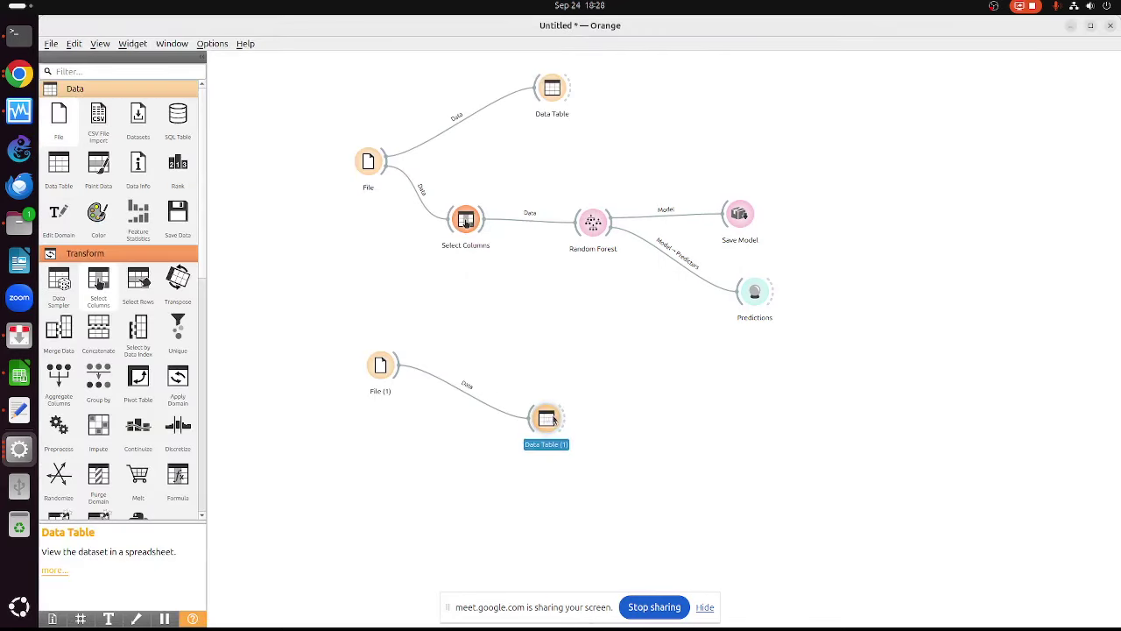
View the lower workflow's Data Table (1) in a floating window, moved toward the screen's right edge and lengthened to show every row
{"action": "double_click", "coordinate": [546, 418]}
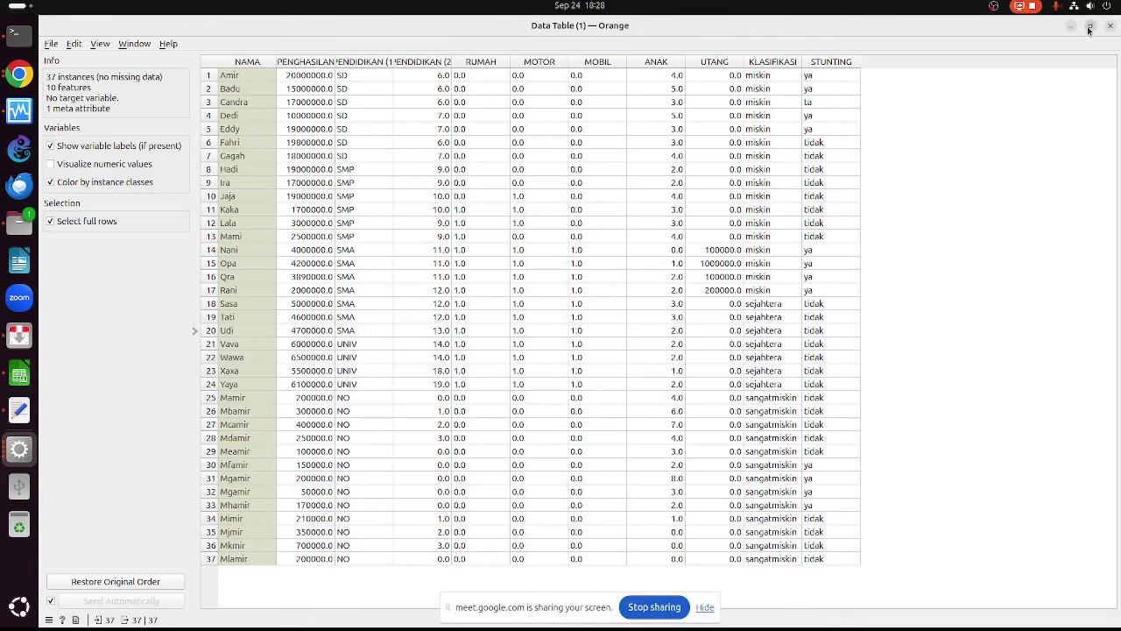
{"action": "left_click", "coordinate": [1090, 26]}
{"action": "left_click_drag", "start_coordinate": [985, 155], "coordinate": [622, 175]}
{"action": "left_click_drag", "start_coordinate": [446, 74], "coordinate": [894, 48]}
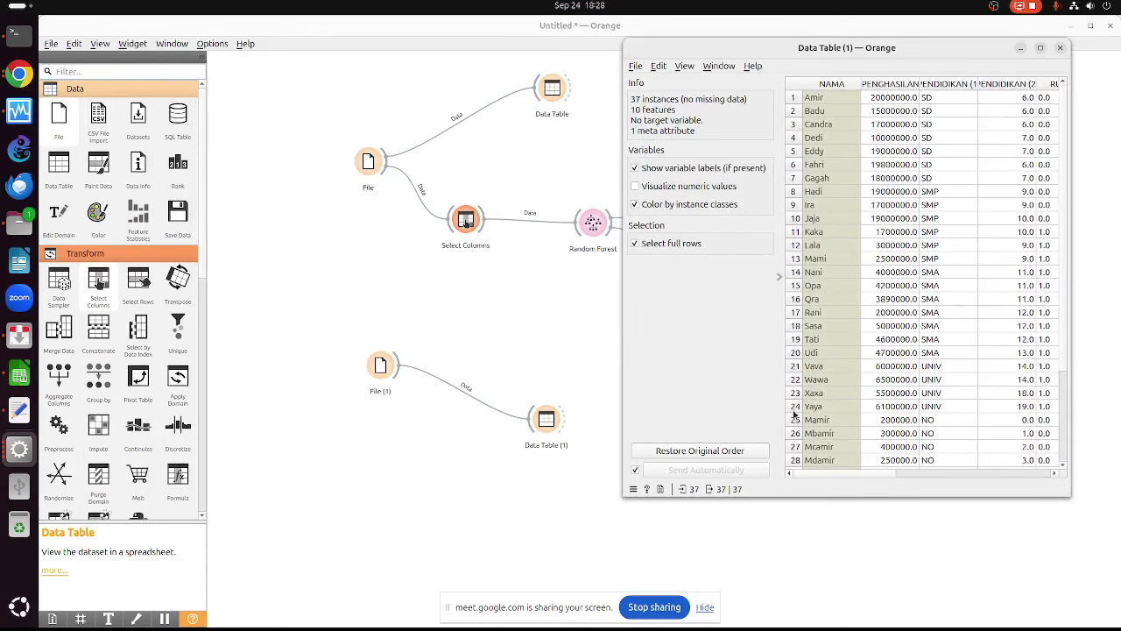
{"action": "left_click_drag", "start_coordinate": [823, 497], "coordinate": [822, 628]}
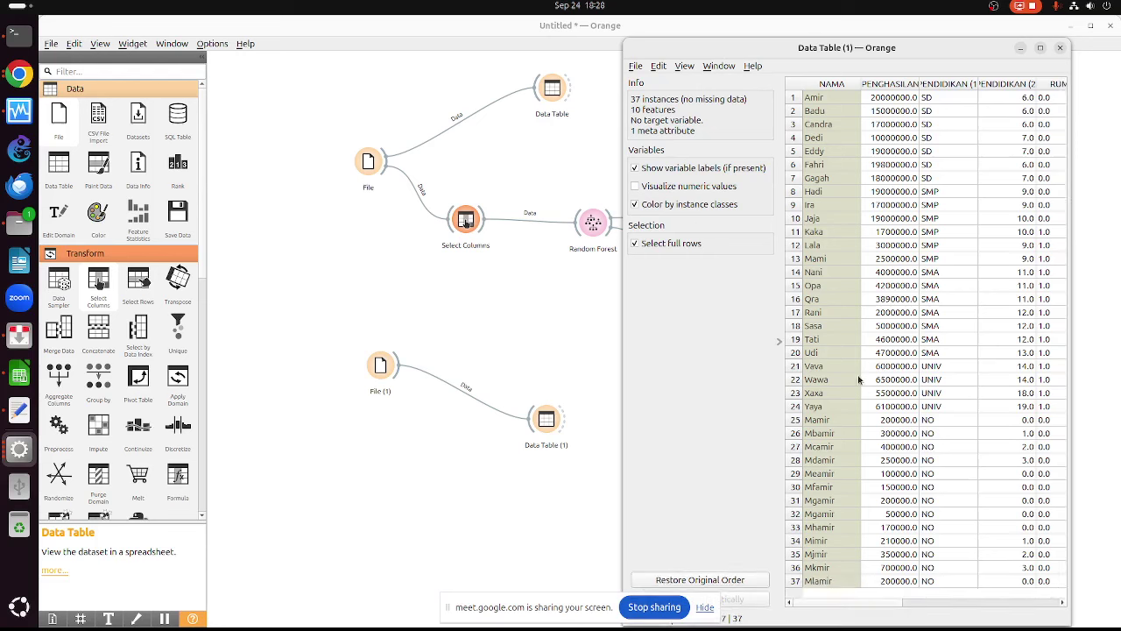
Collapse and widen Data Table (1) beside the miskin.xls Data Table, compare their PENGHASILAN values, and close Data Table (1)
{"action": "left_click", "coordinate": [779, 342]}
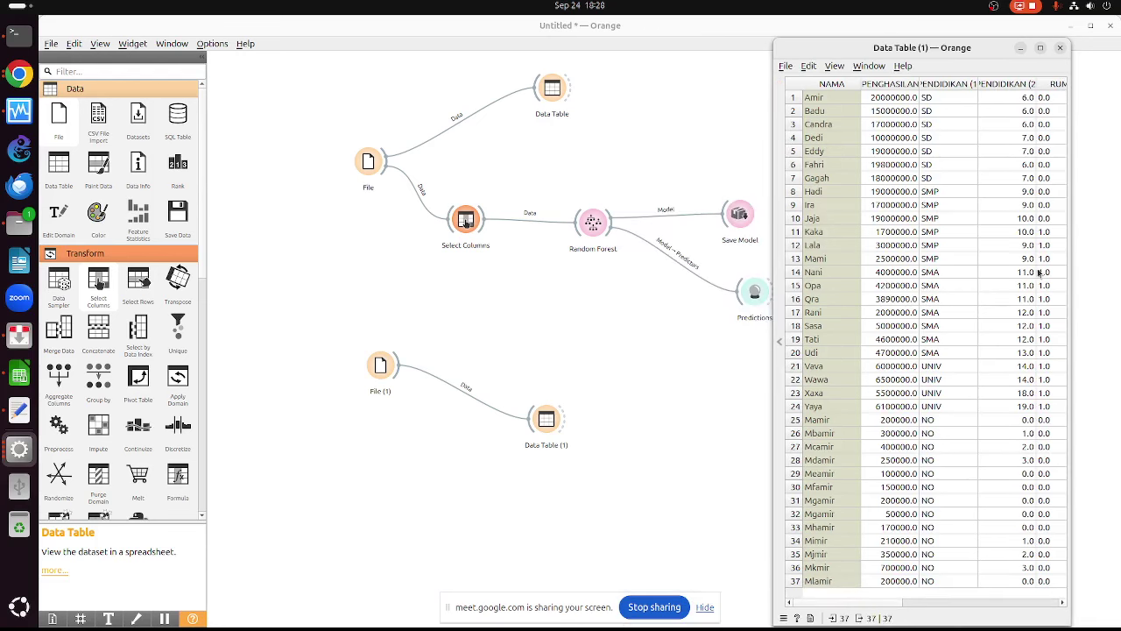
{"action": "left_click_drag", "start_coordinate": [1069, 270], "coordinate": [1118, 274]}
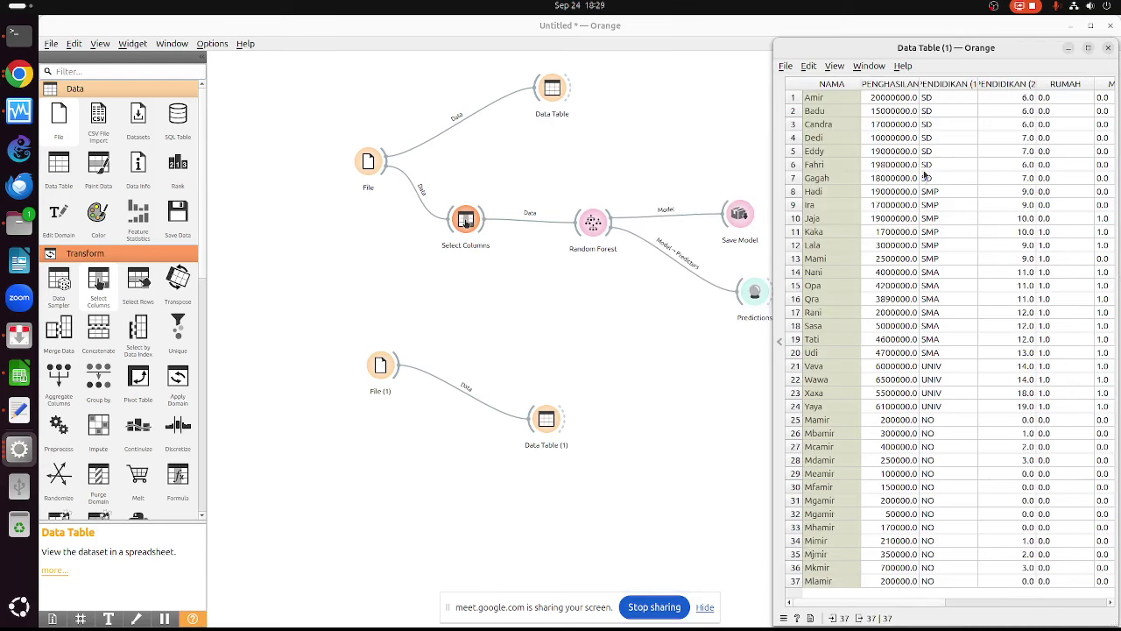
{"action": "left_click_drag", "start_coordinate": [934, 49], "coordinate": [815, 26]}
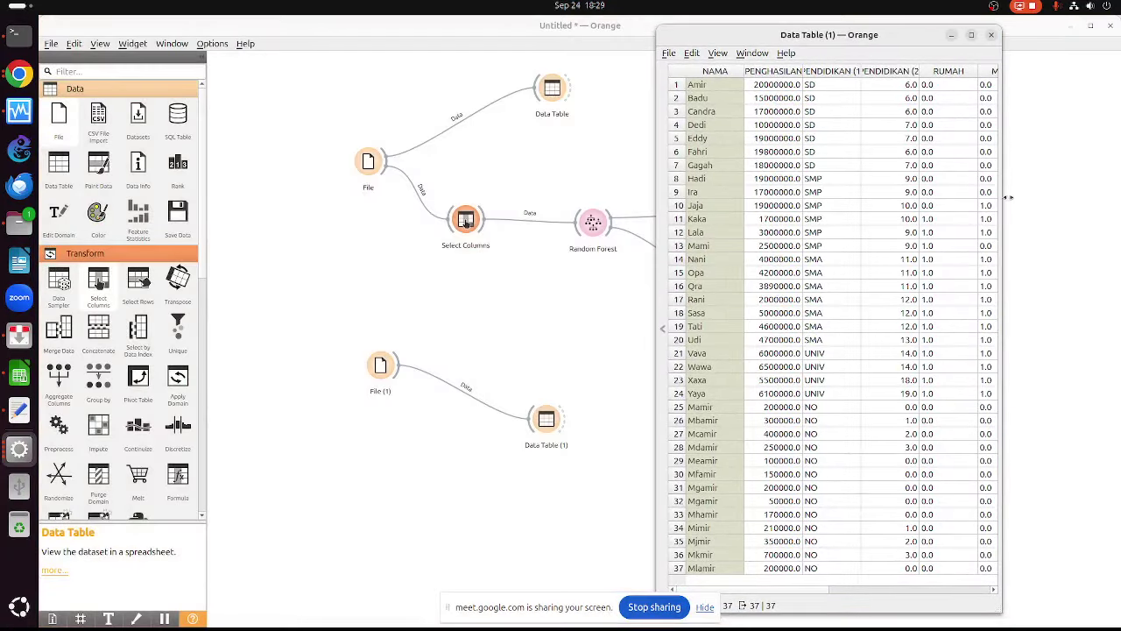
{"action": "left_click_drag", "start_coordinate": [1006, 192], "coordinate": [1119, 192]}
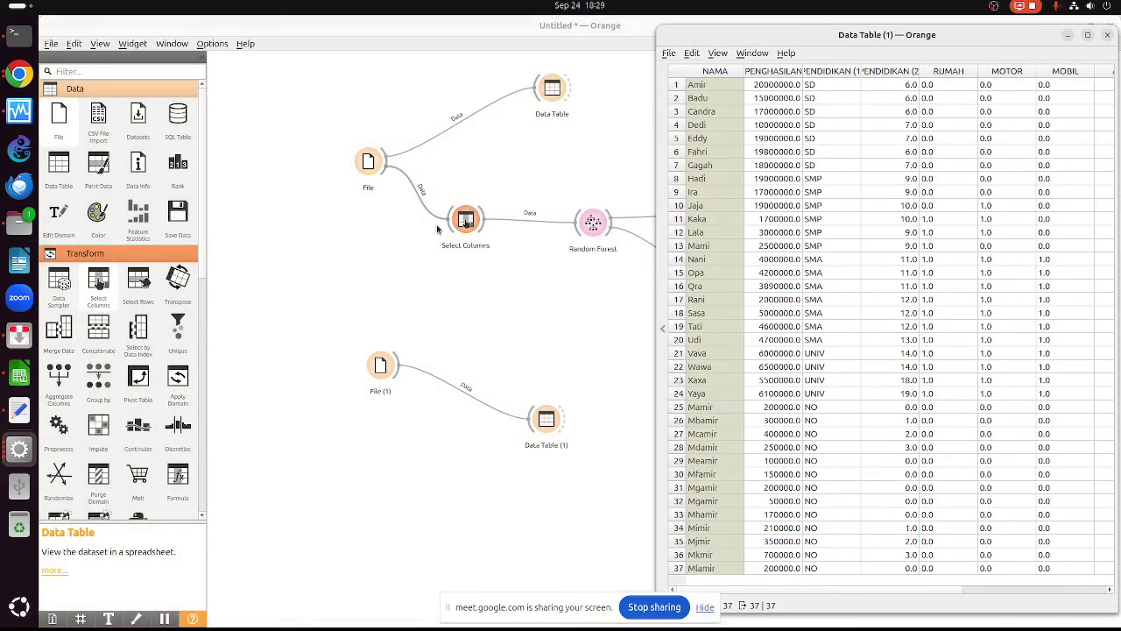
{"action": "key", "text": "alt+Tab"}
{"action": "key", "text": "alt+Tab"}
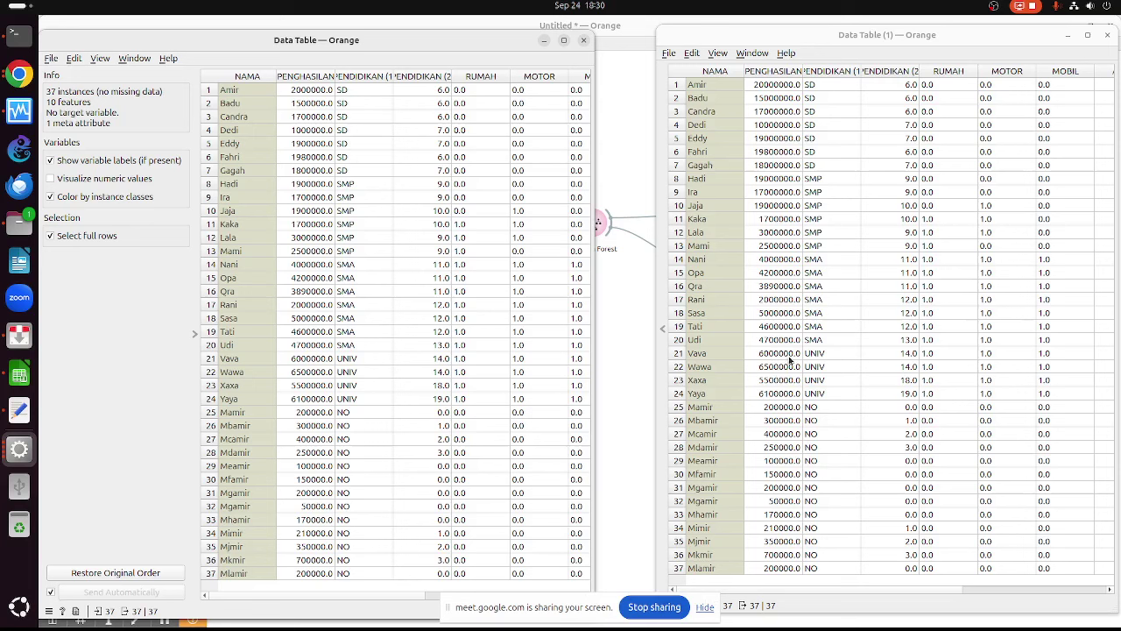
{"action": "left_click", "coordinate": [1107, 35]}
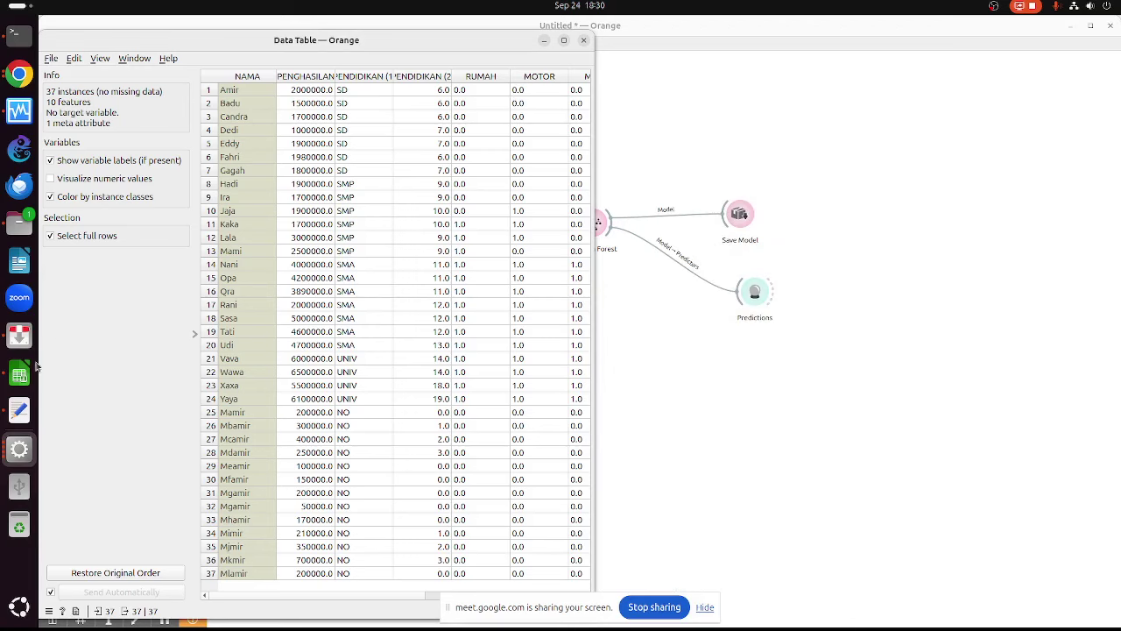
Switch to miskin.xls in LibreOffice Calc and go to the first PENGHASILAN value in cell A2
{"action": "left_click", "coordinate": [21, 378]}
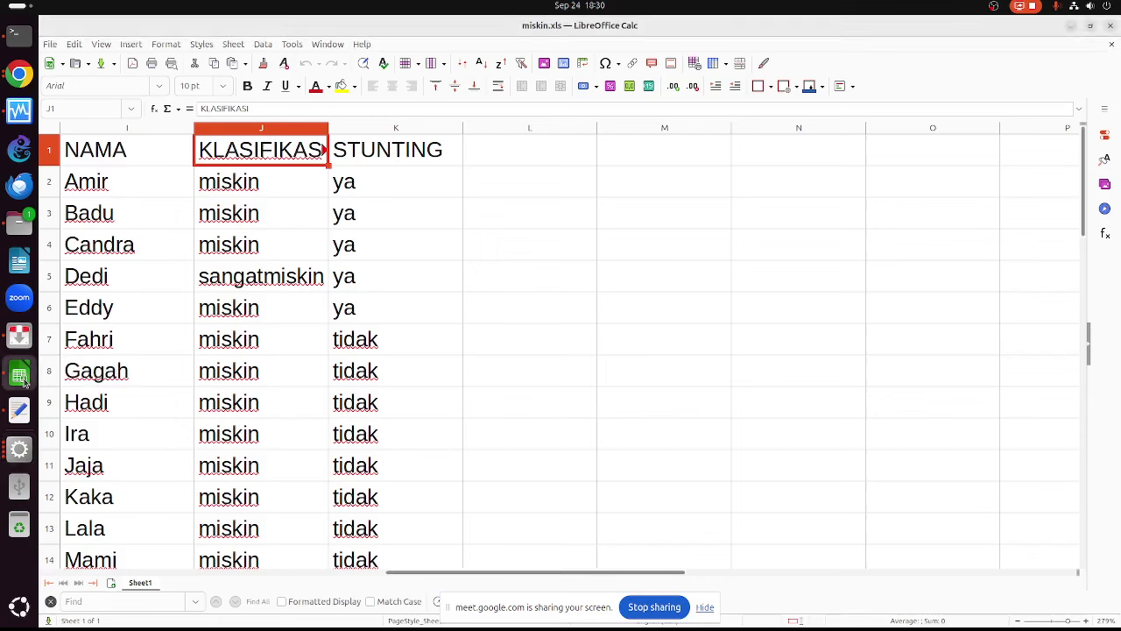
{"action": "left_click_drag", "start_coordinate": [207, 193], "coordinate": [226, 208]}
{"action": "key", "text": "Left"}
{"action": "key", "text": "Left"}
{"action": "key", "text": "Left"}
{"action": "key", "text": "Left"}
{"action": "key", "text": "Left"}
{"action": "key", "text": "Left"}
{"action": "key", "text": "Left"}
{"action": "key", "text": "Left"}
{"action": "key", "text": "Left"}
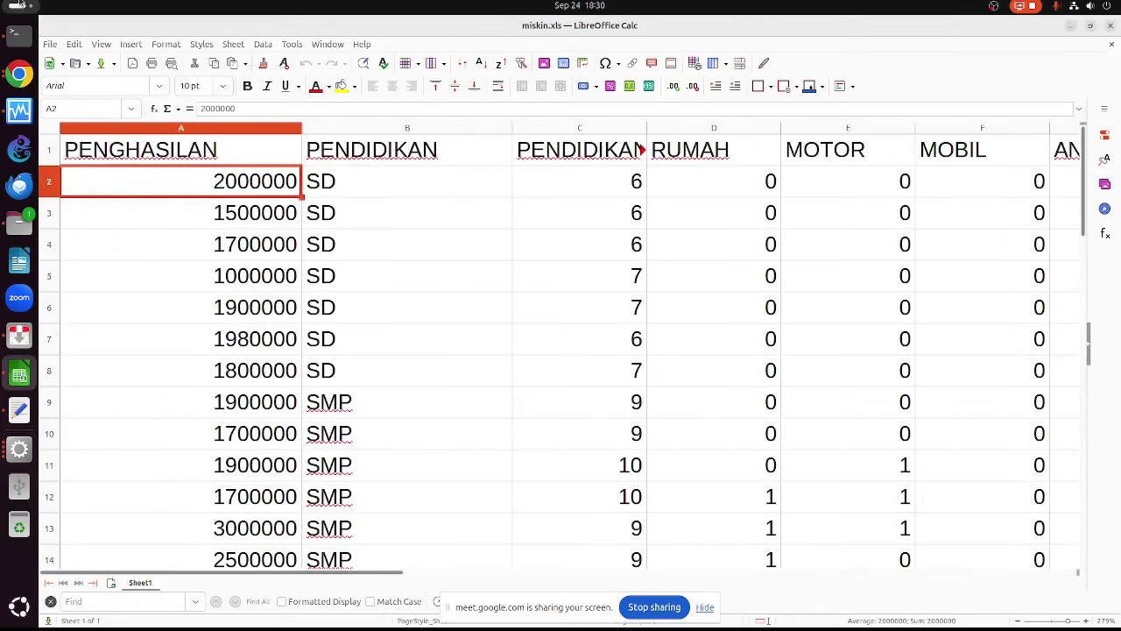
Save the spreadsheet as miskin-penghasilan.xls in the ORANGE folder, replacing the existing file and keeping the Excel 97-2003 format
{"action": "left_click", "coordinate": [50, 45]}
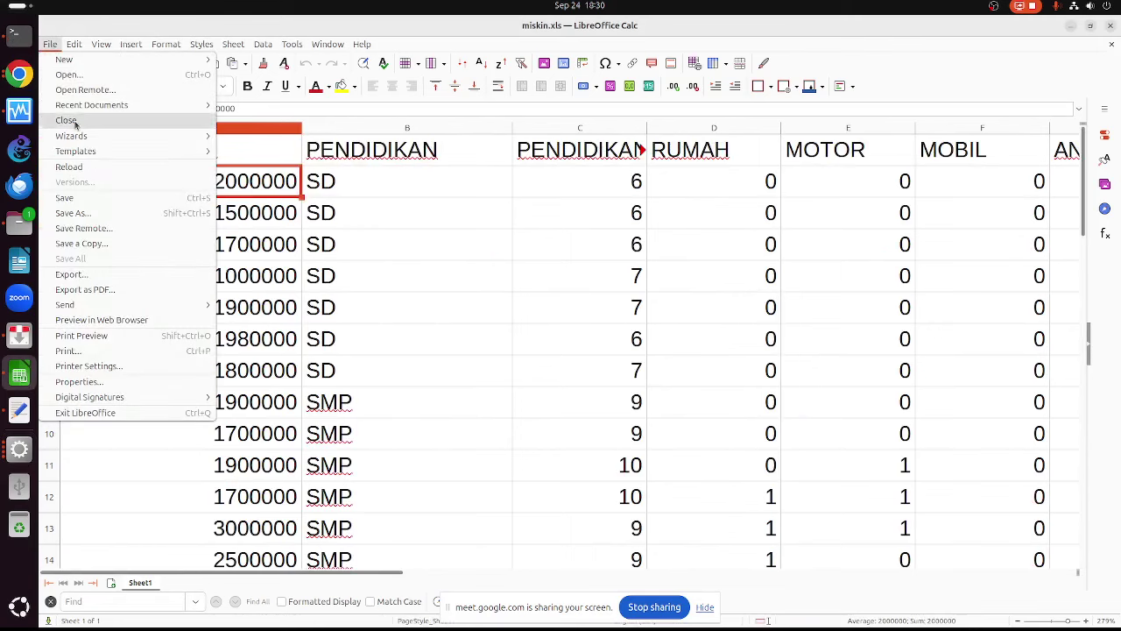
{"action": "left_click", "coordinate": [80, 214]}
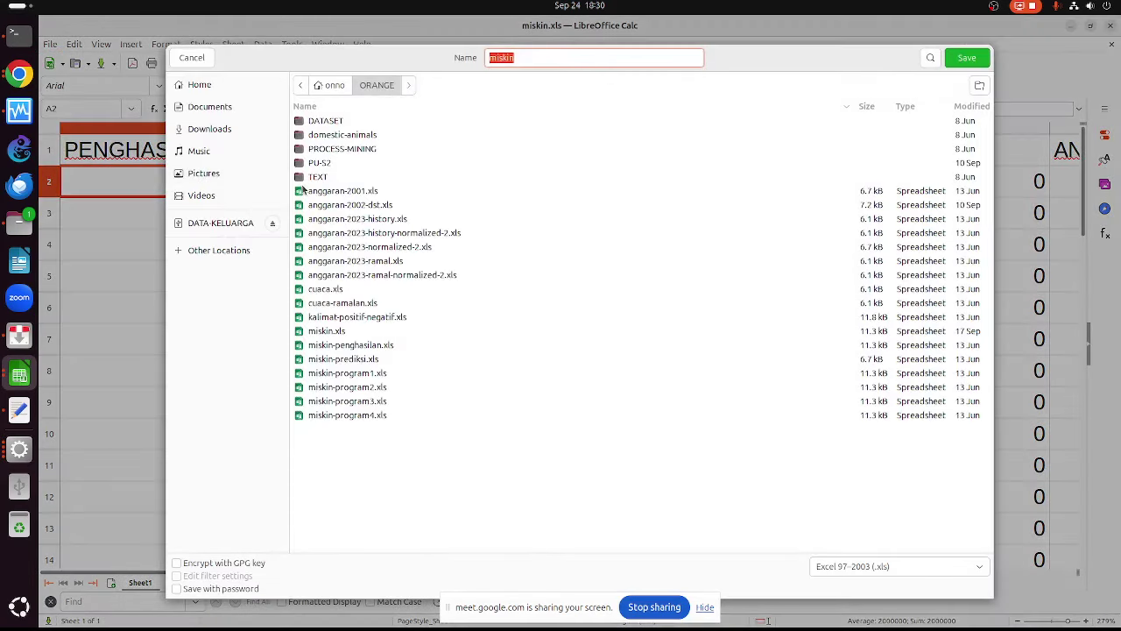
{"action": "left_click", "coordinate": [368, 347]}
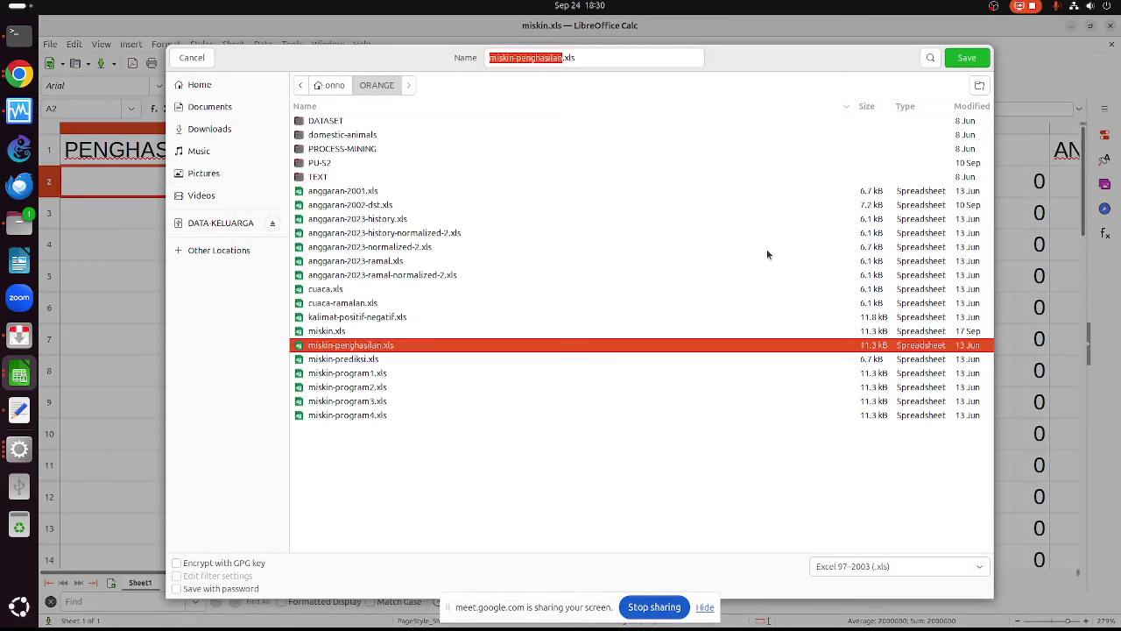
{"action": "left_click", "coordinate": [963, 61]}
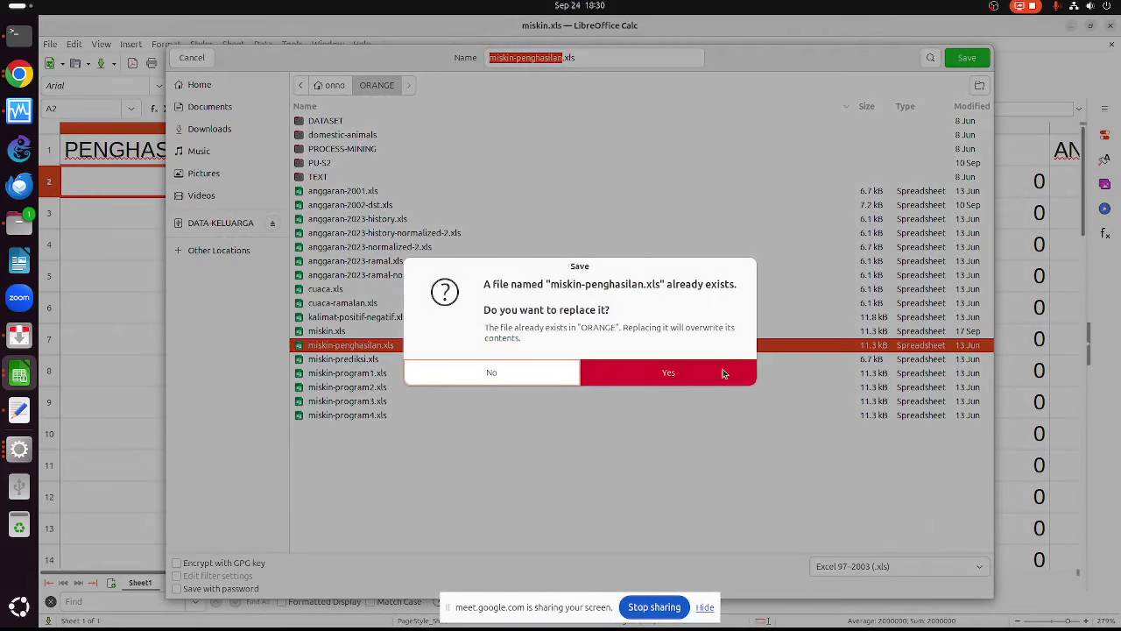
{"action": "left_click", "coordinate": [723, 374]}
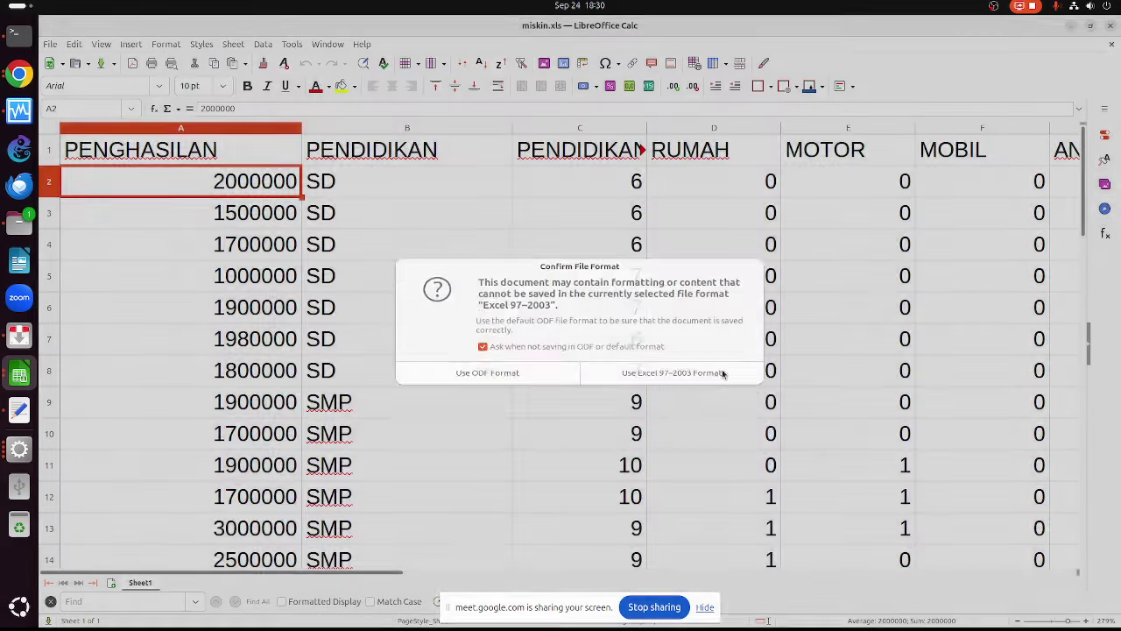
{"action": "left_click", "coordinate": [678, 380]}
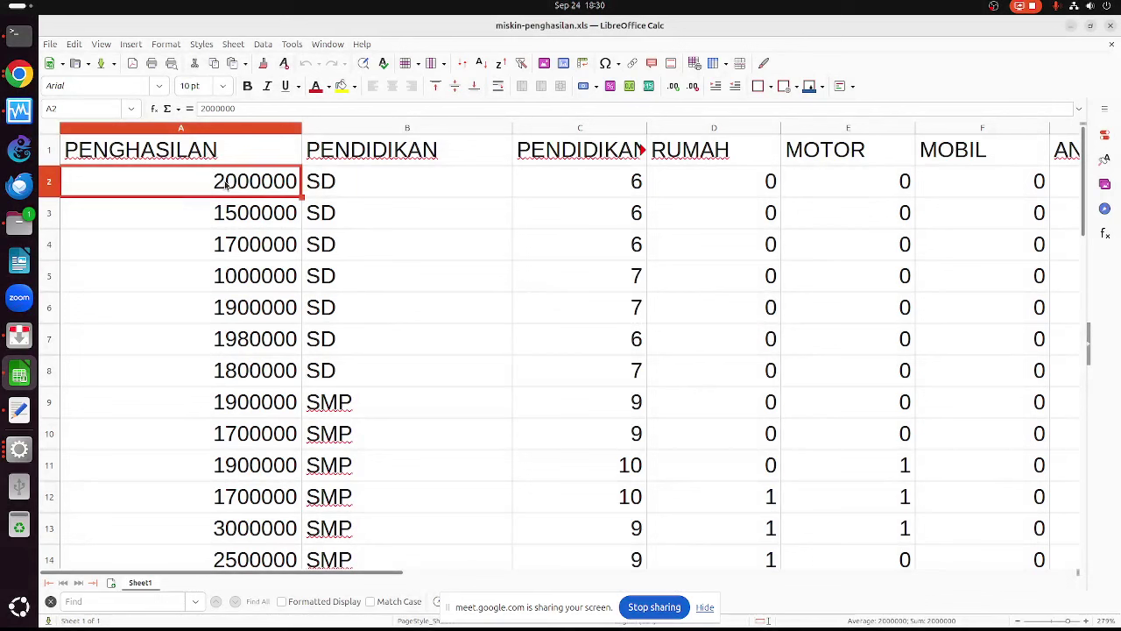
Set the PENGHASILAN values in cells A2 to A4 to 20000000, 15000000 and 17000000
{"action": "left_click", "coordinate": [285, 109]}
{"action": "type", "text": "0"}
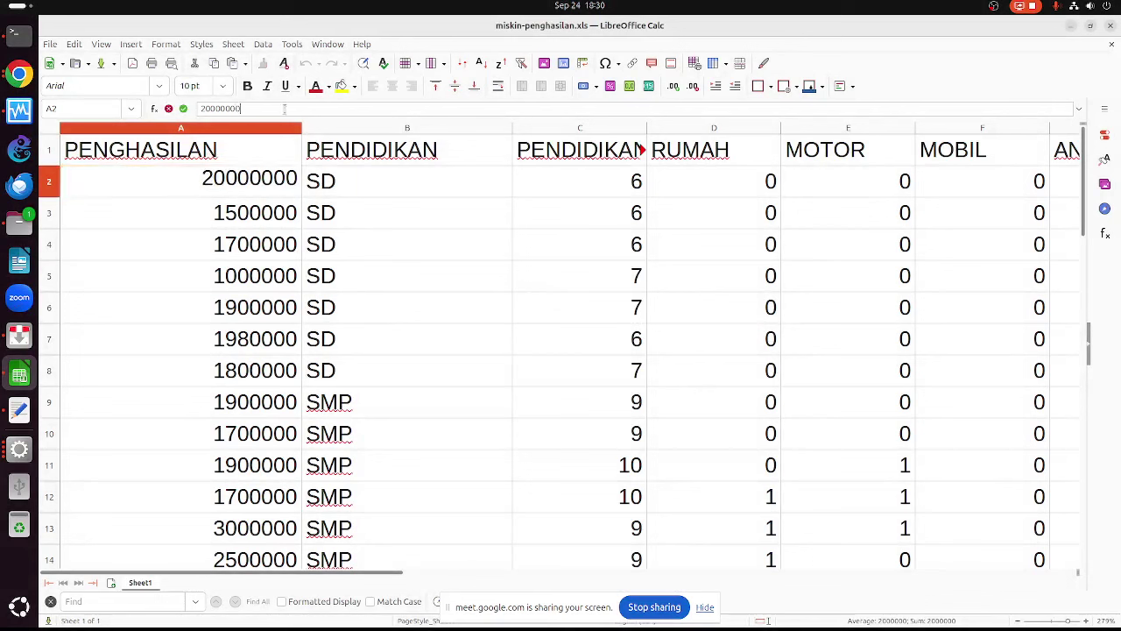
{"action": "key", "text": "Return"}
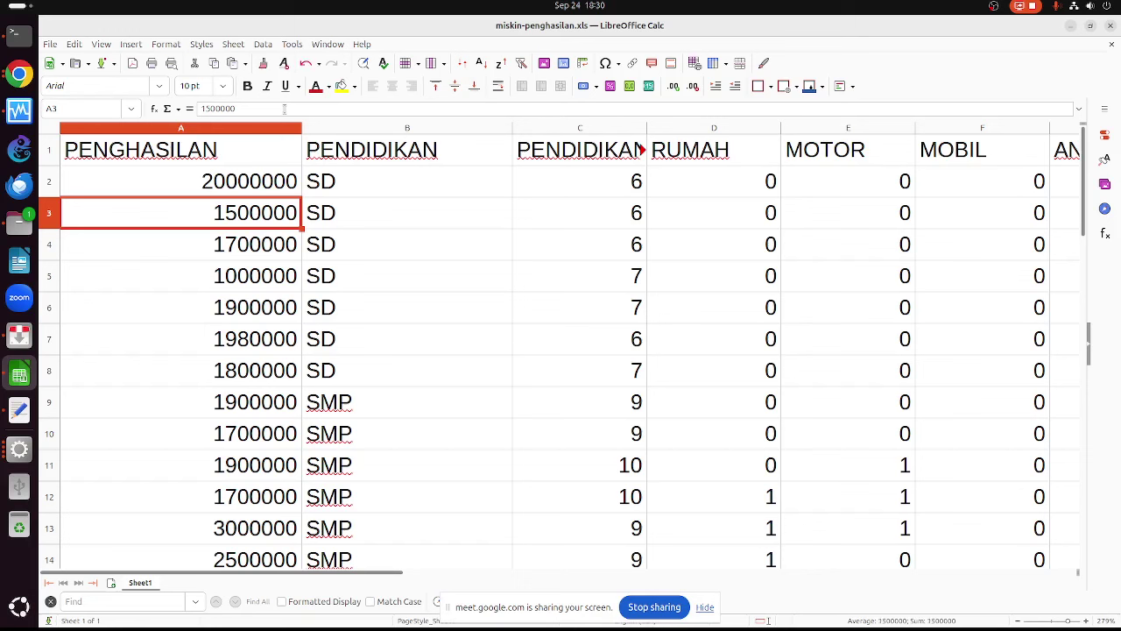
{"action": "left_click", "coordinate": [285, 109]}
{"action": "type", "text": "0"}
{"action": "key", "text": "Return"}
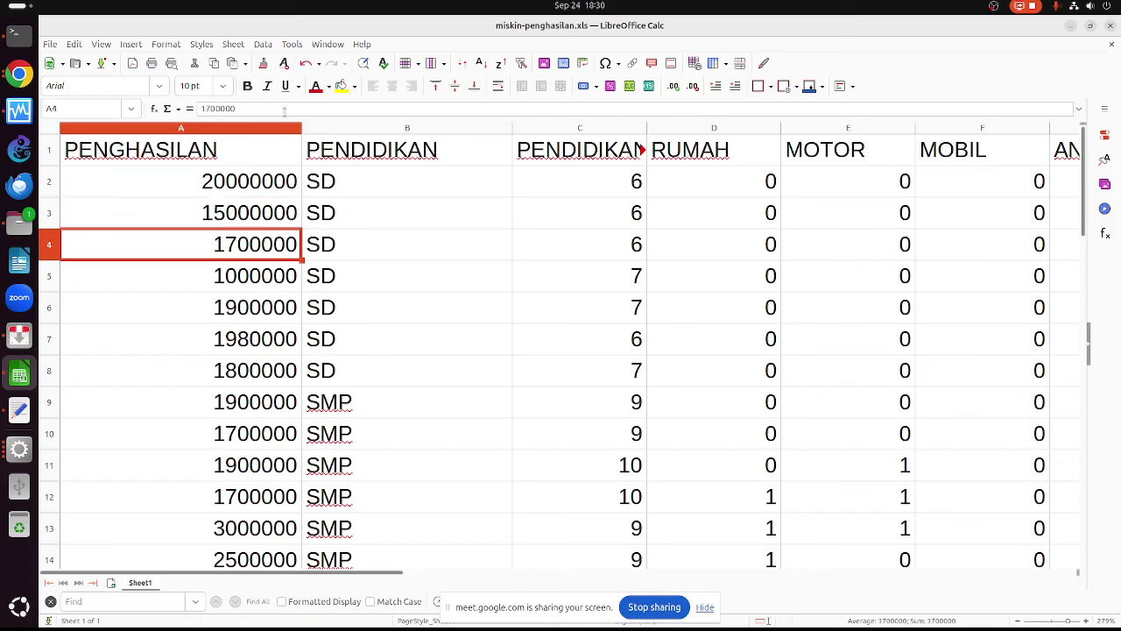
{"action": "left_click", "coordinate": [285, 109]}
{"action": "type", "text": "0"}
{"action": "key", "text": "Return"}
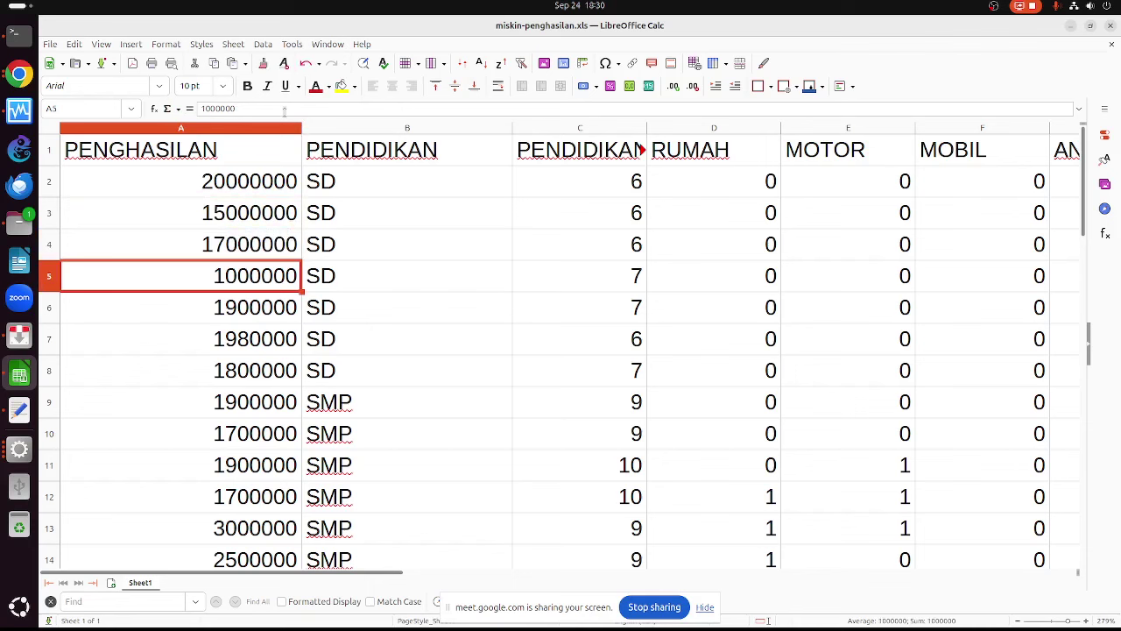
Set the PENGHASILAN values in cells A5 to A7 to 10000000, 19000000 and 19800000
{"action": "left_click", "coordinate": [284, 108]}
{"action": "type", "text": "0"}
{"action": "key", "text": "Return"}
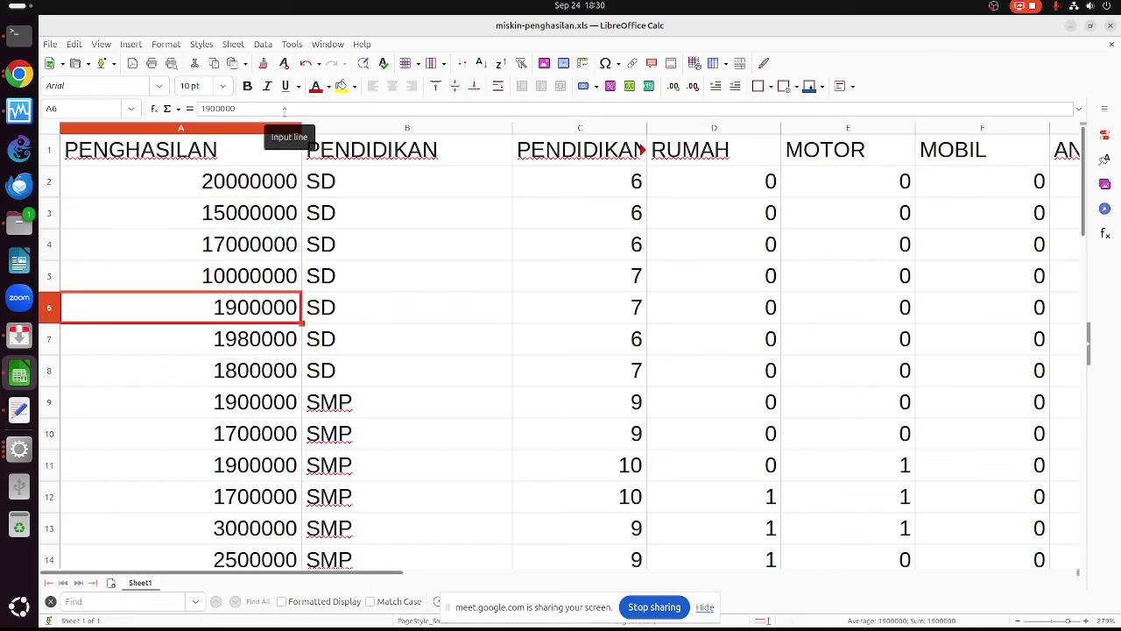
{"action": "left_click", "coordinate": [285, 109]}
{"action": "type", "text": "0"}
{"action": "key", "text": "Return"}
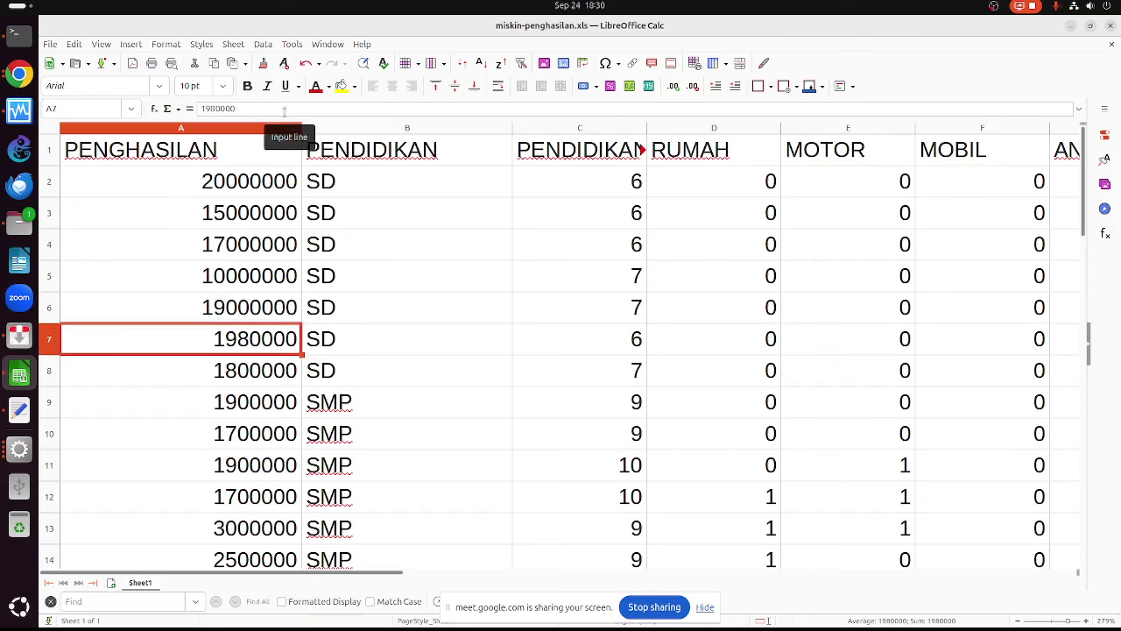
{"action": "type", "text": "0"}
{"action": "key", "text": "Escape"}
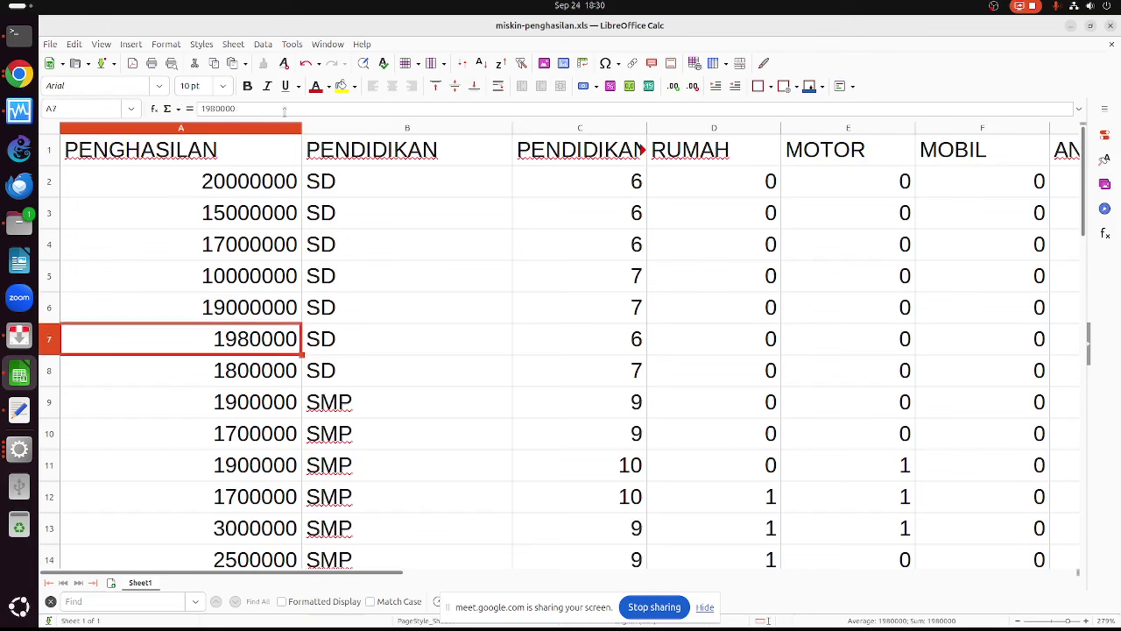
{"action": "left_click", "coordinate": [285, 108]}
{"action": "type", "text": "0"}
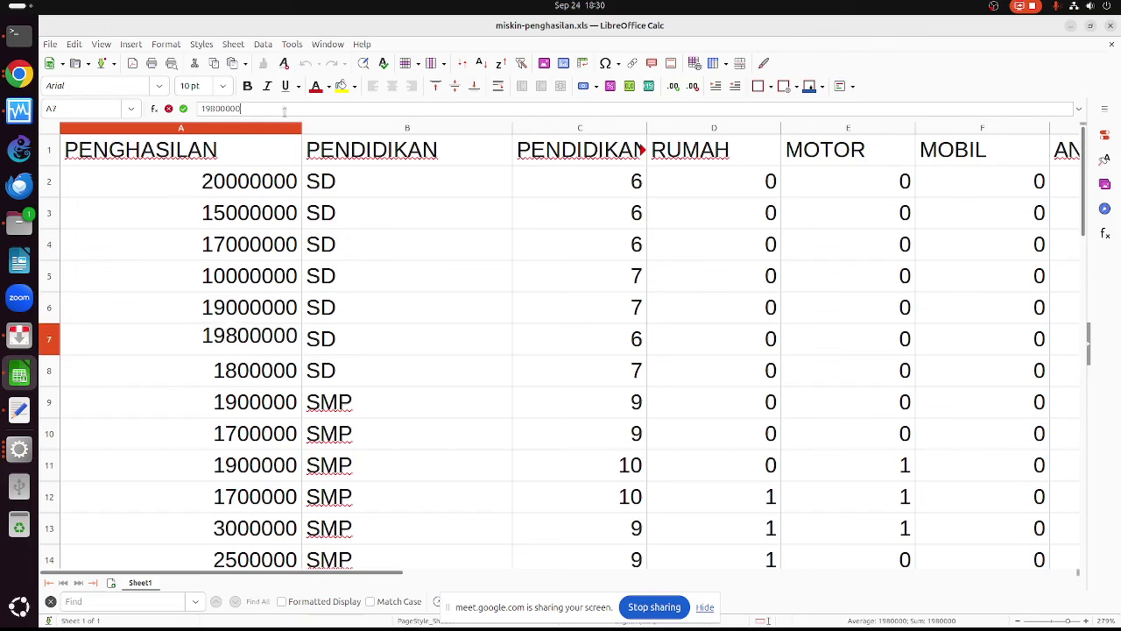
{"action": "key", "text": "Return"}
Set the PENGHASILAN values in cells A8 to A10 to 18000000, 19000000 and 17000000
{"action": "left_click", "coordinate": [285, 108]}
{"action": "type", "text": "0"}
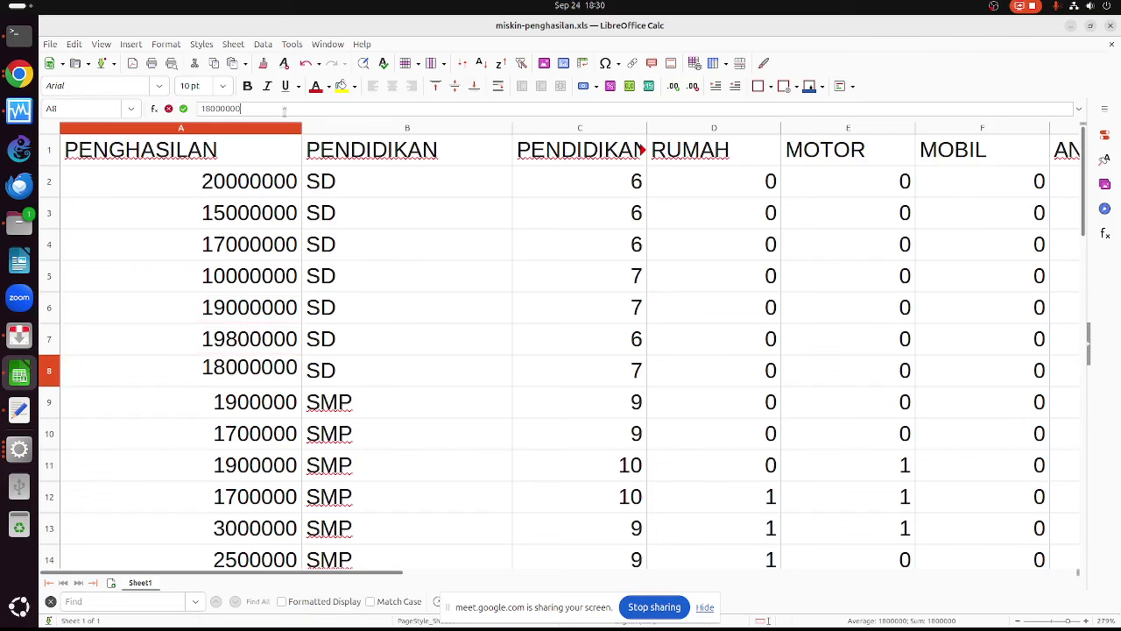
{"action": "key", "text": "Return"}
{"action": "left_click", "coordinate": [285, 109]}
{"action": "type", "text": "0"}
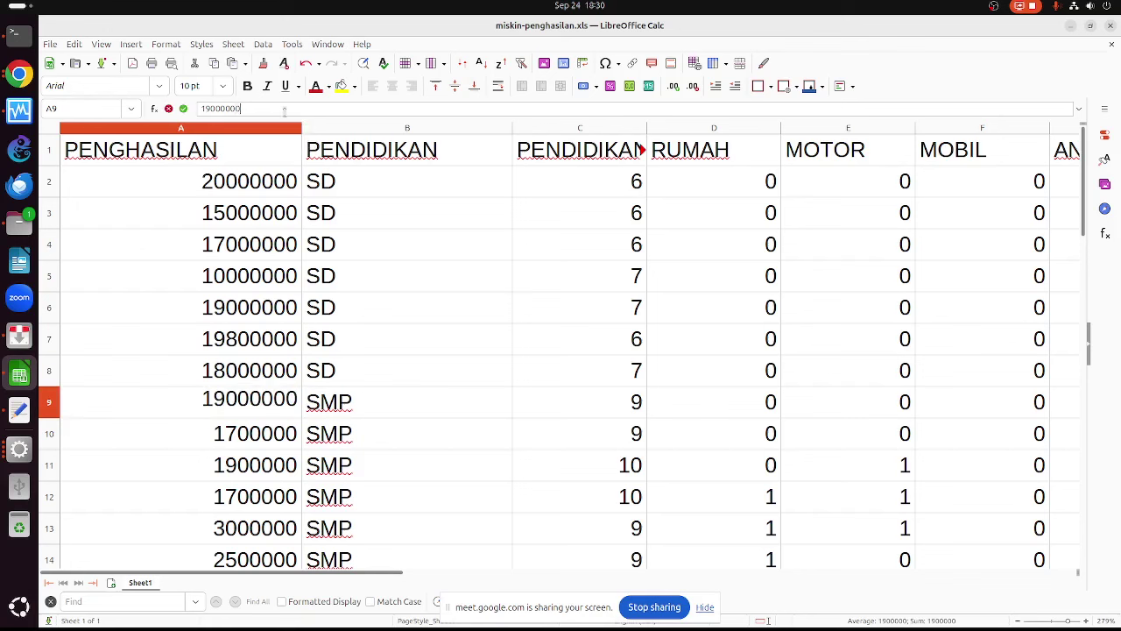
{"action": "key", "text": "Return"}
{"action": "left_click", "coordinate": [285, 109]}
{"action": "type", "text": "0"}
{"action": "key", "text": "Return"}
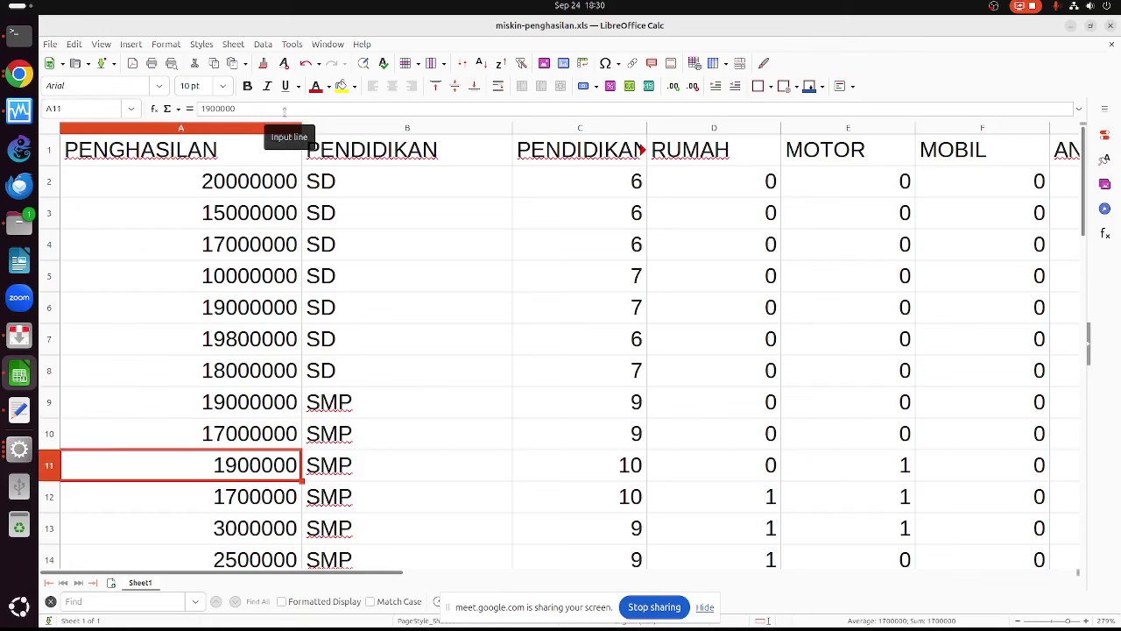
Set the PENGHASILAN values in cells A11 to A13 to 19000000, 17000000 and 30000000
{"action": "left_click", "coordinate": [285, 109]}
{"action": "type", "text": "0"}
{"action": "key", "text": "Return"}
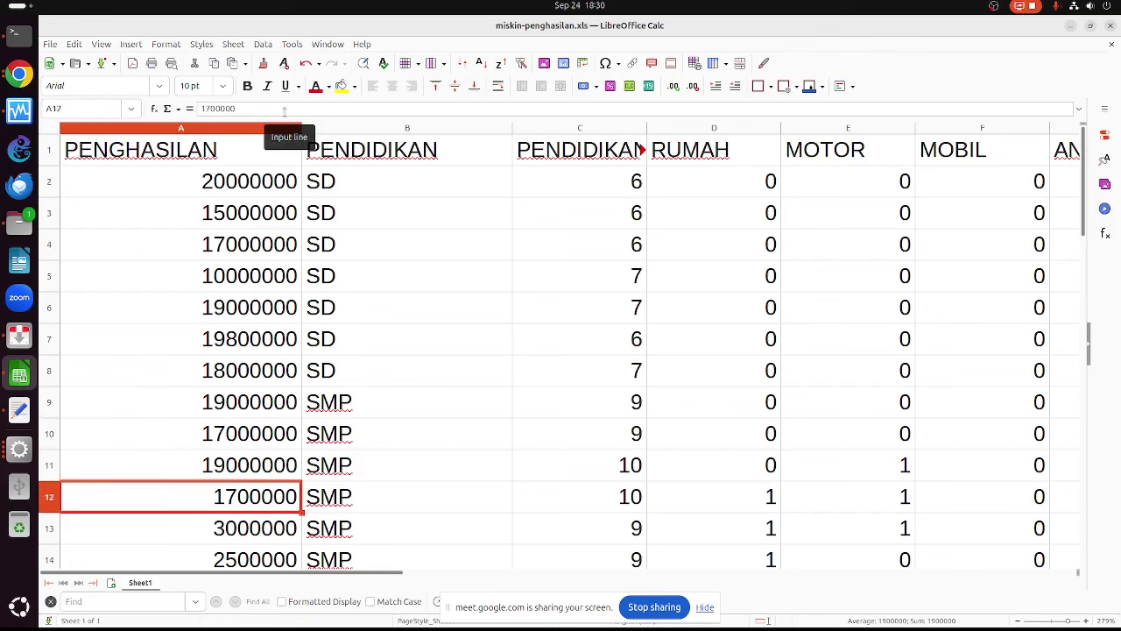
{"action": "left_click", "coordinate": [284, 109]}
{"action": "type", "text": "0"}
{"action": "key", "text": "Return"}
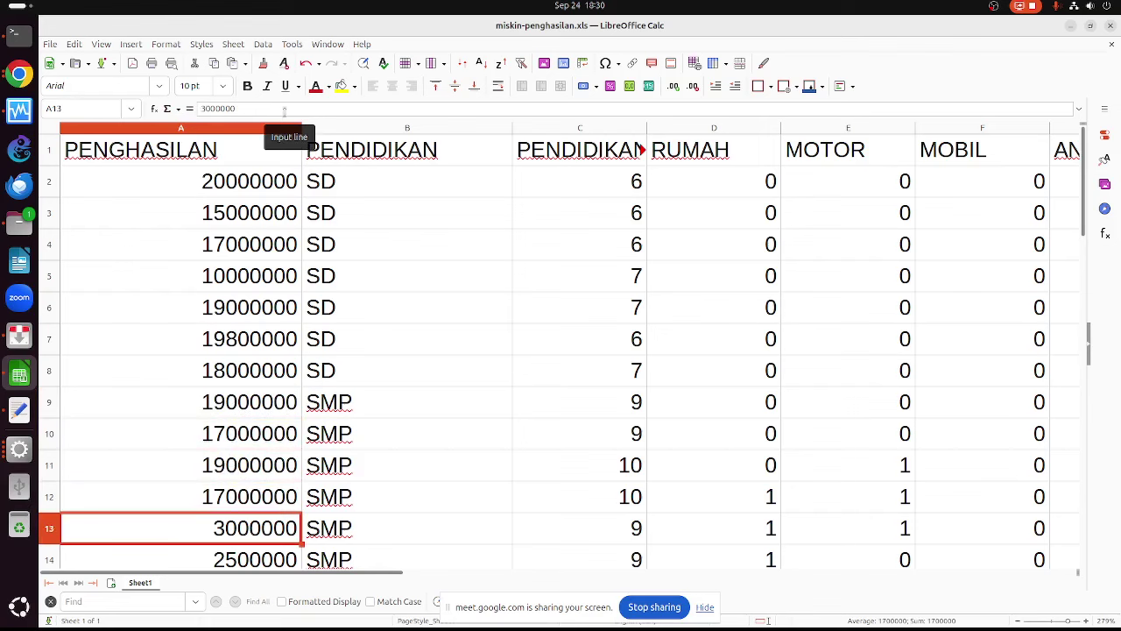
{"action": "left_click", "coordinate": [284, 108]}
{"action": "type", "text": "0"}
{"action": "key", "text": "Return"}
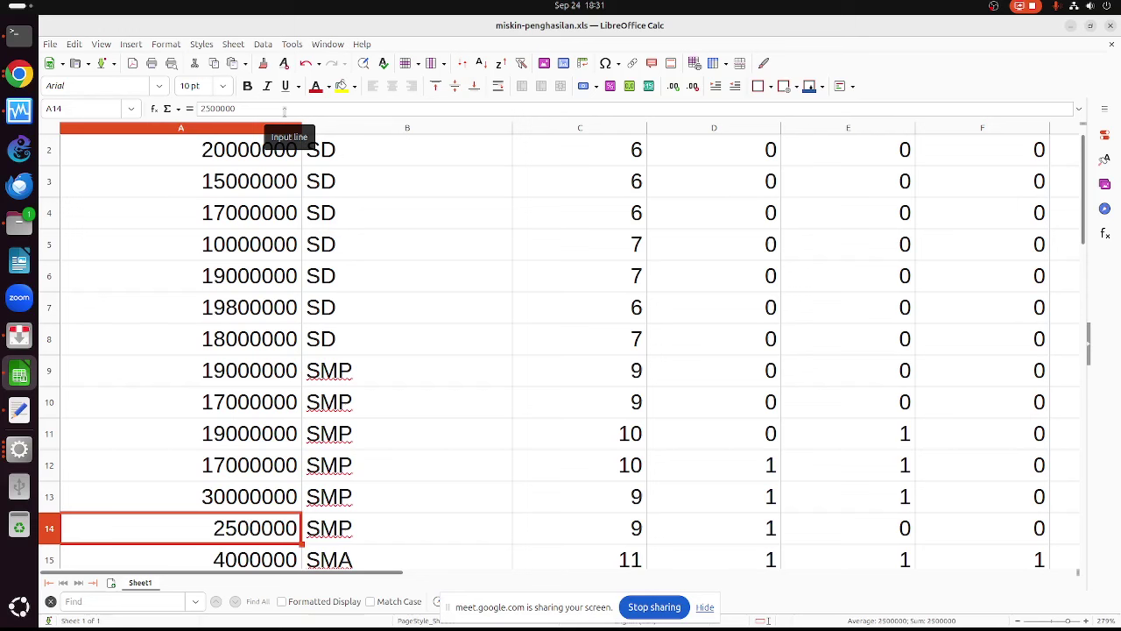
Set the PENGHASILAN values in cells A14 to A16 to 25000000, 40000000 and 42000000
{"action": "left_click", "coordinate": [284, 109]}
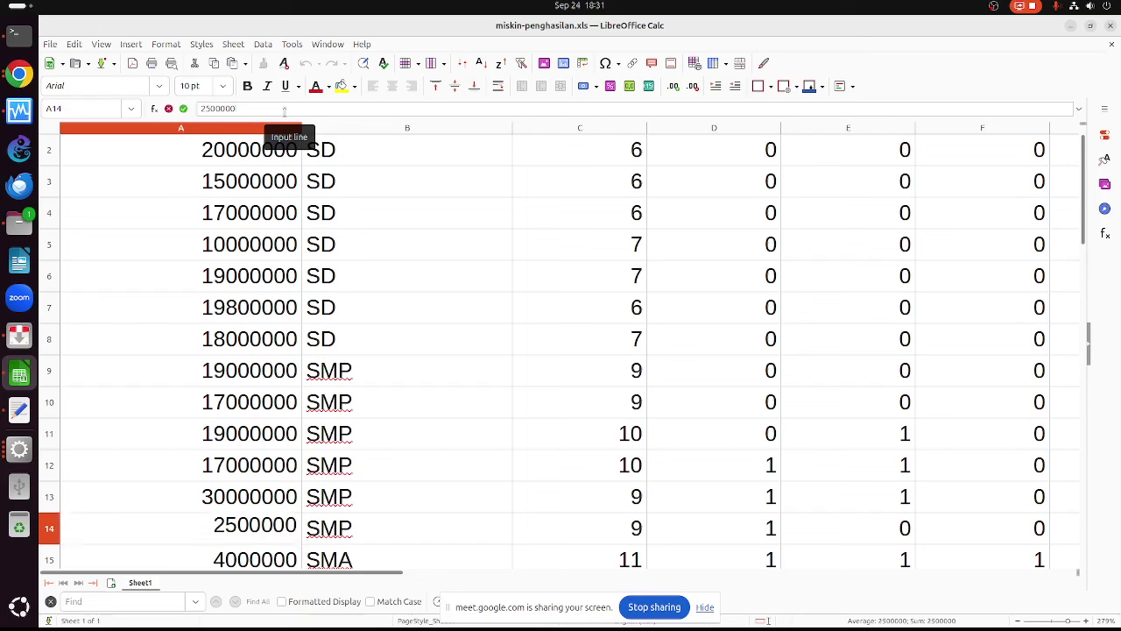
{"action": "type", "text": "0"}
{"action": "key", "text": "Return"}
{"action": "left_click", "coordinate": [285, 109]}
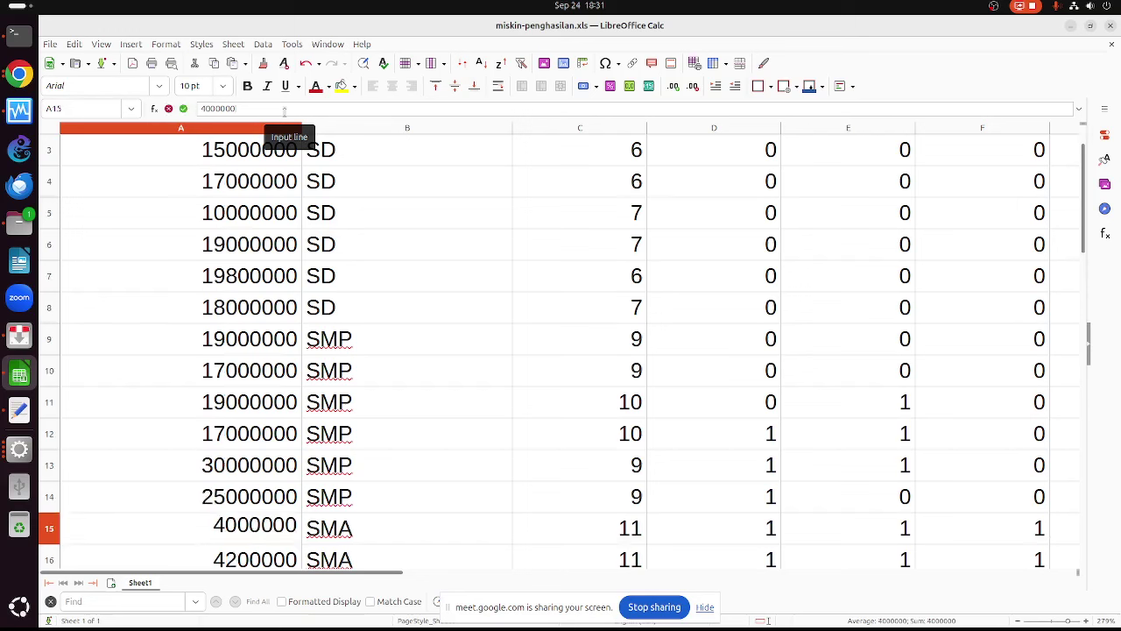
{"action": "type", "text": "0"}
{"action": "key", "text": "Return"}
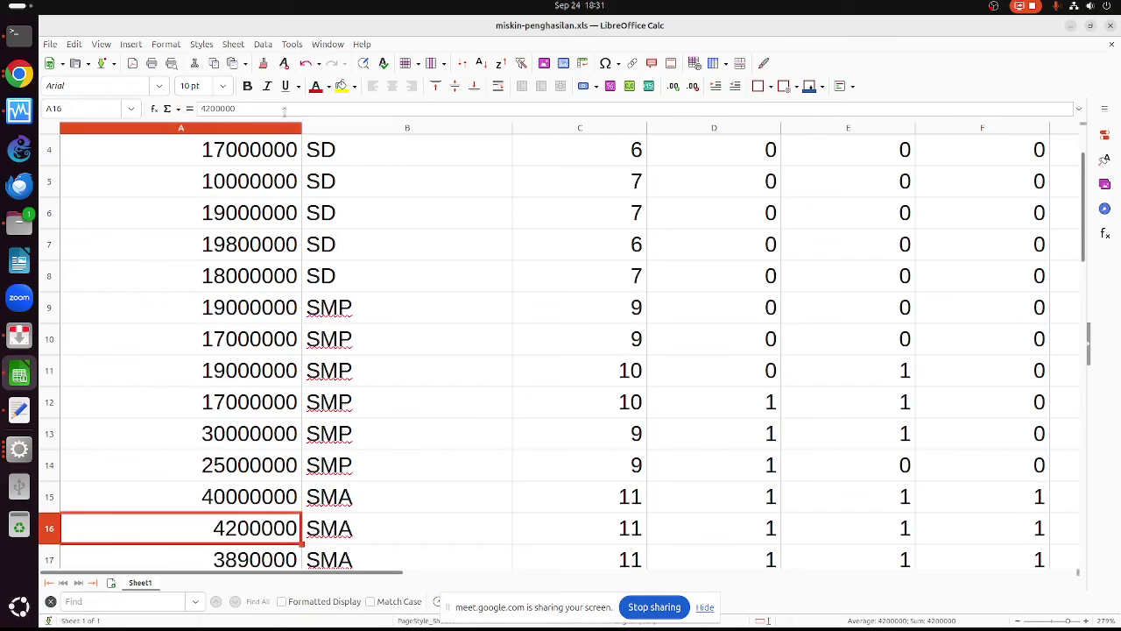
{"action": "left_click", "coordinate": [284, 109]}
{"action": "type", "text": "0"}
{"action": "key", "text": "Return"}
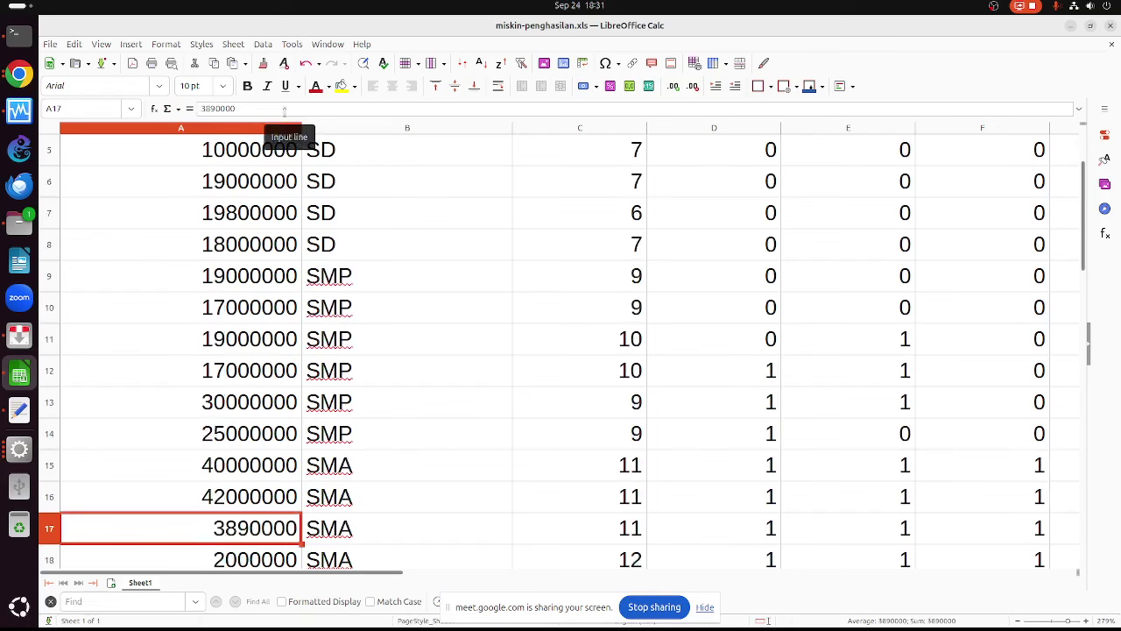
Set the PENGHASILAN values in cells A17 to A19 to 38900000, 20000000 and 50000000
{"action": "left_click", "coordinate": [285, 109]}
{"action": "type", "text": "0"}
{"action": "key", "text": "Return"}
{"action": "left_click", "coordinate": [285, 108]}
{"action": "type", "text": "0"}
{"action": "key", "text": "Return"}
{"action": "left_click", "coordinate": [285, 108]}
{"action": "type", "text": "00000"}
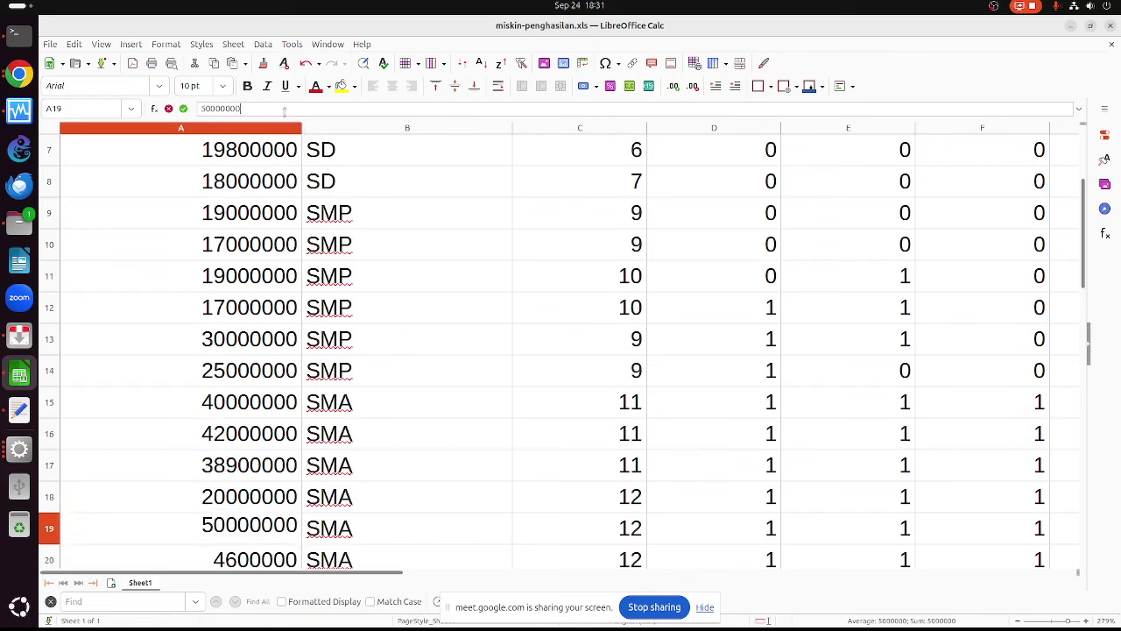
{"action": "key", "text": "Return"}
Set the PENGHASILAN values in cells A20 to A22 to 46000000, 47000000 and 60000000
{"action": "left_click", "coordinate": [285, 109]}
{"action": "type", "text": "0"}
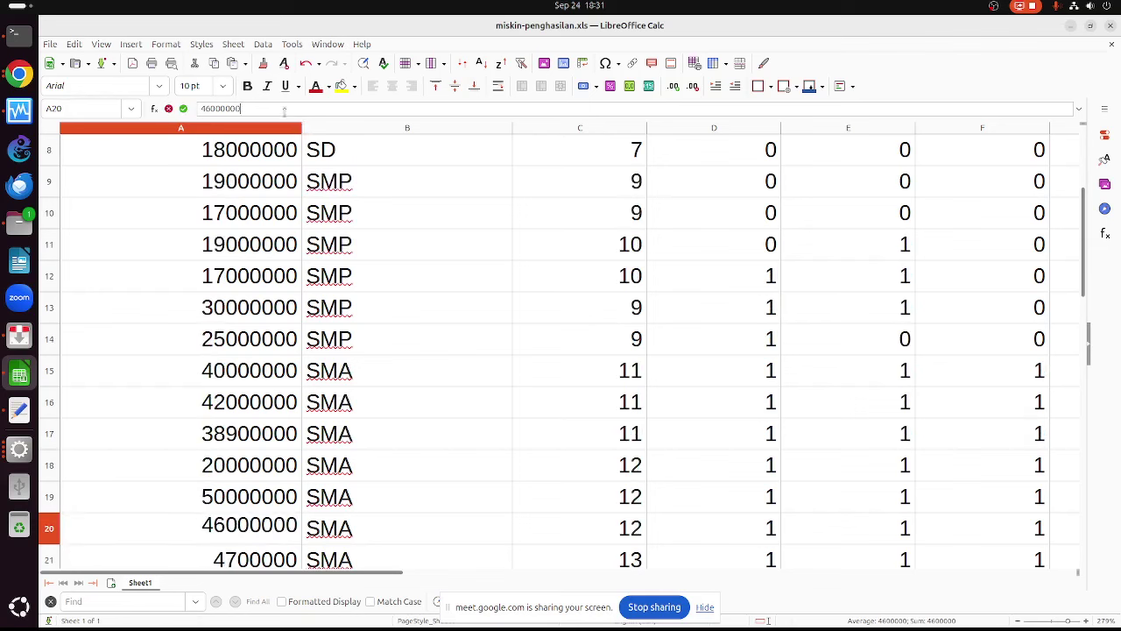
{"action": "key", "text": "Return"}
{"action": "left_click", "coordinate": [285, 109]}
{"action": "type", "text": "0"}
{"action": "key", "text": "Return"}
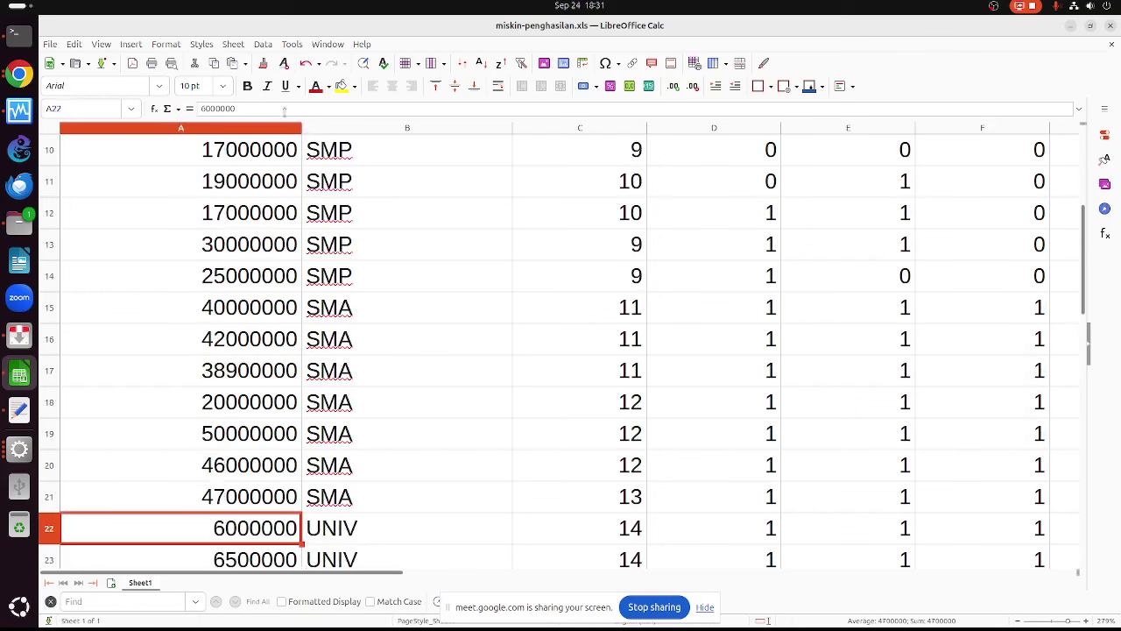
{"action": "left_click", "coordinate": [284, 109]}
{"action": "type", "text": "0"}
{"action": "key", "text": "Return"}
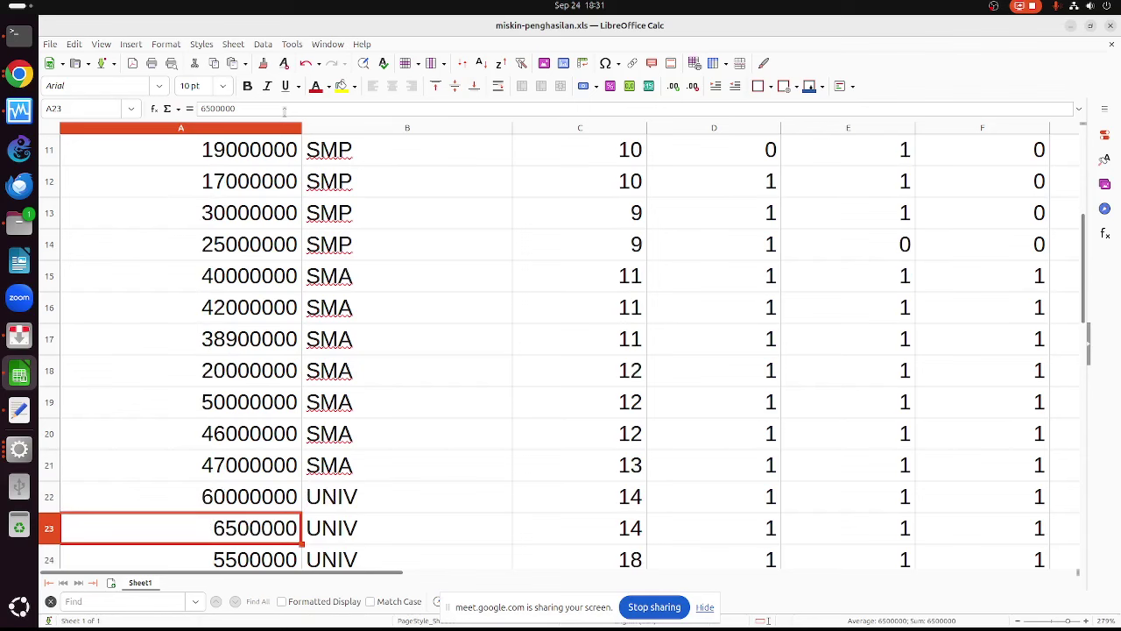
Set the PENGHASILAN values in cells A23 to A25 to 65000000, 55000000 and 61000000
{"action": "left_click", "coordinate": [285, 109]}
{"action": "type", "text": "0"}
{"action": "key", "text": "Return"}
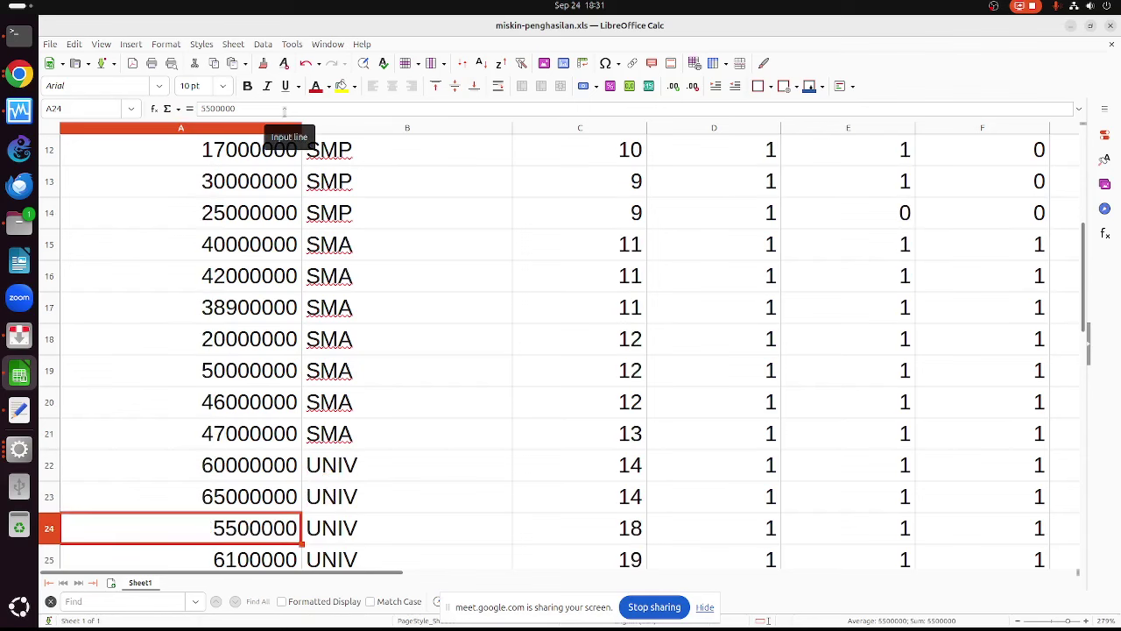
{"action": "left_click", "coordinate": [285, 109]}
{"action": "type", "text": "0"}
{"action": "key", "text": "Return"}
{"action": "left_click", "coordinate": [284, 108]}
{"action": "type", "text": "0"}
{"action": "key", "text": "Return"}
Set the PENGHASILAN values in cells A26 to A28 to 2000000, 3000000 and 4000000
{"action": "left_click", "coordinate": [285, 108]}
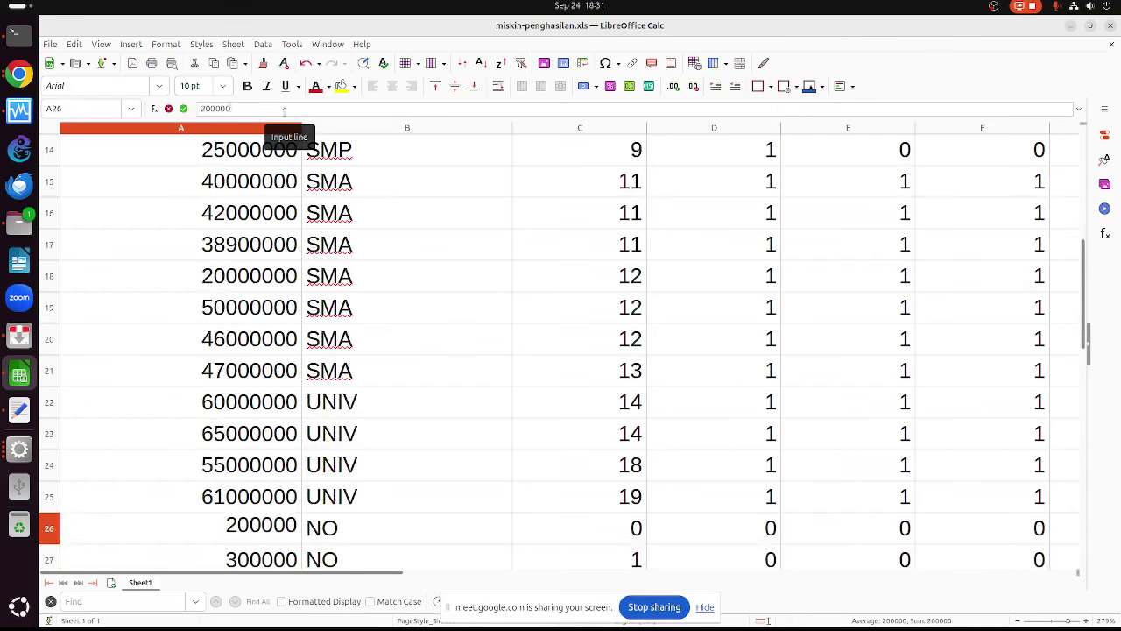
{"action": "type", "text": "0"}
{"action": "key", "text": "Return"}
{"action": "left_click", "coordinate": [285, 109]}
{"action": "type", "text": "0"}
{"action": "key", "text": "Return"}
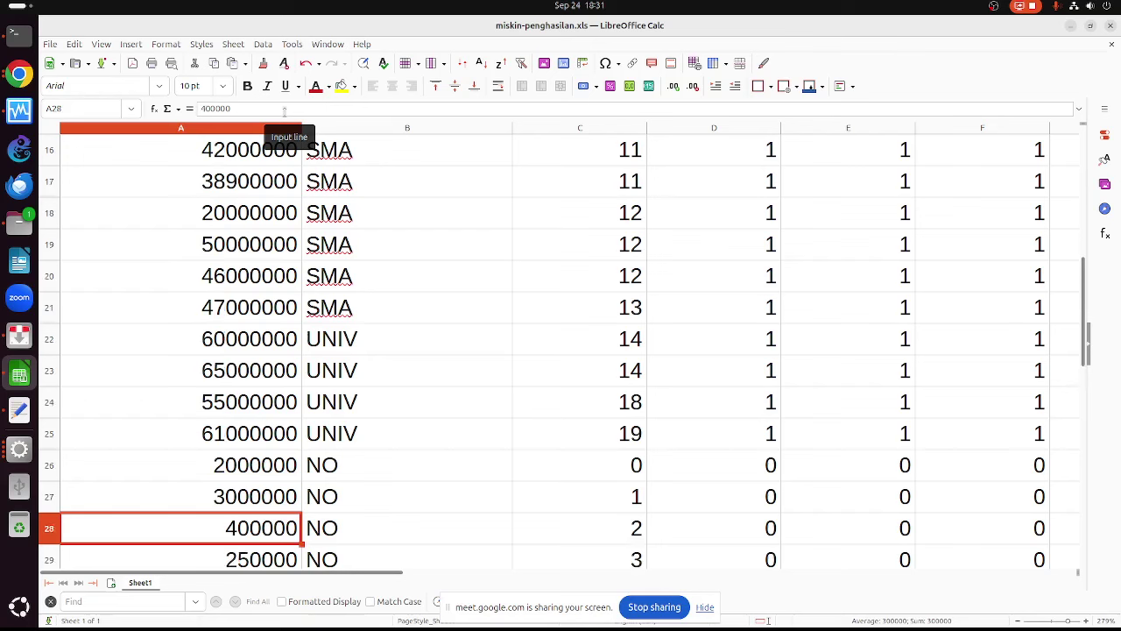
{"action": "left_click", "coordinate": [284, 108]}
{"action": "type", "text": "0"}
{"action": "key", "text": "Return"}
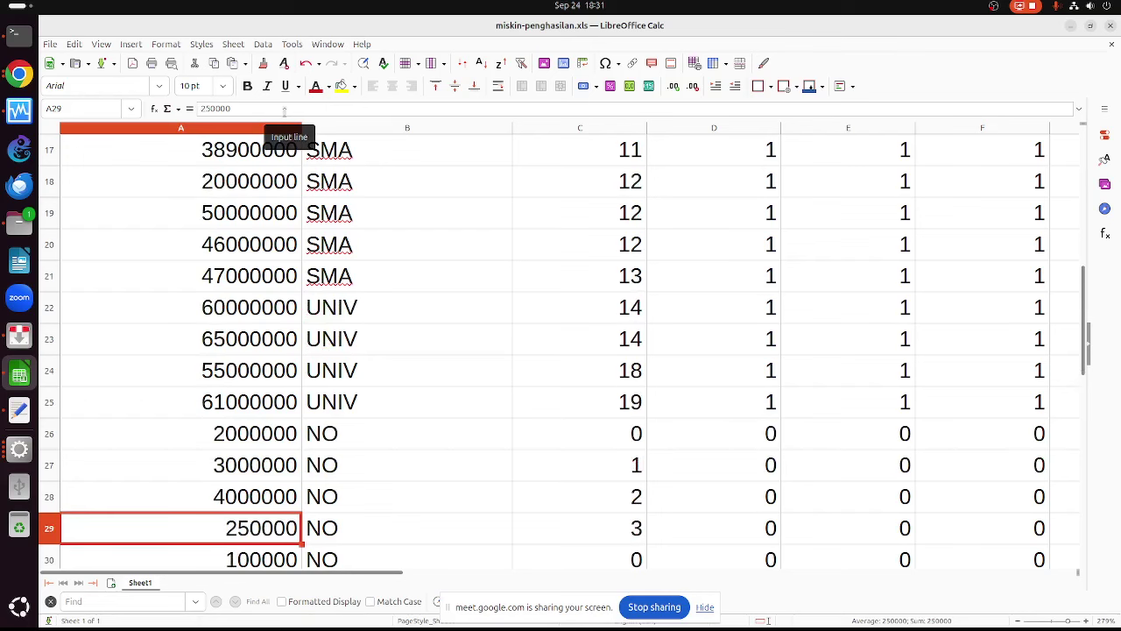
Set the PENGHASILAN values in cells A29 to A31 to 2500000, 1000000 and 1500000
{"action": "left_click", "coordinate": [284, 108]}
{"action": "type", "text": "0"}
{"action": "key", "text": "Return"}
{"action": "left_click", "coordinate": [284, 108]}
{"action": "type", "text": "0"}
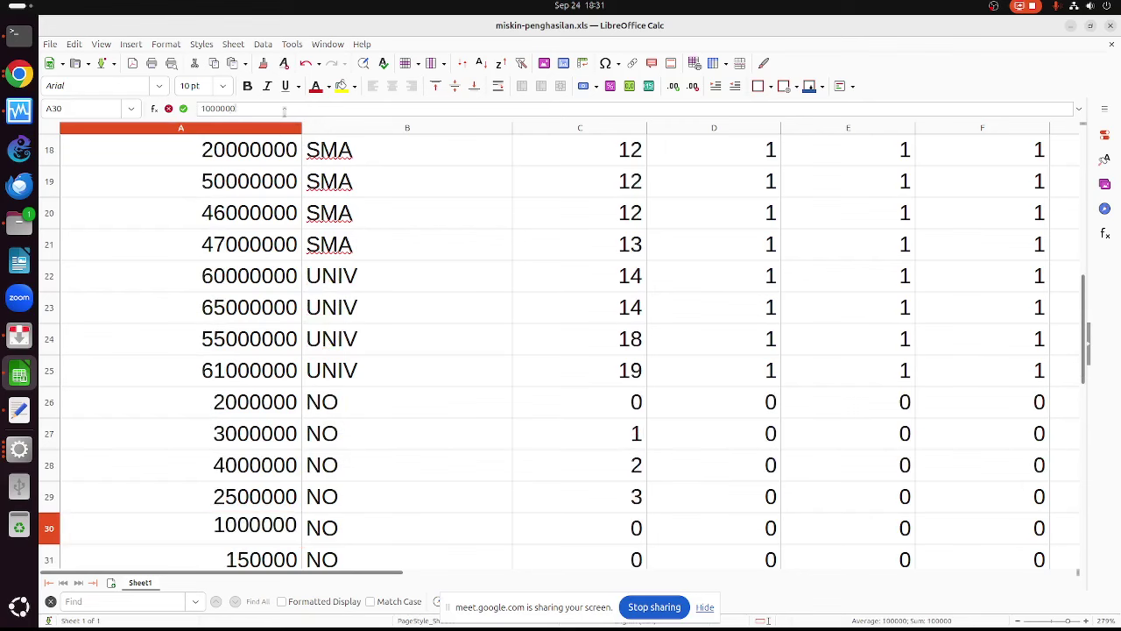
{"action": "key", "text": "Return"}
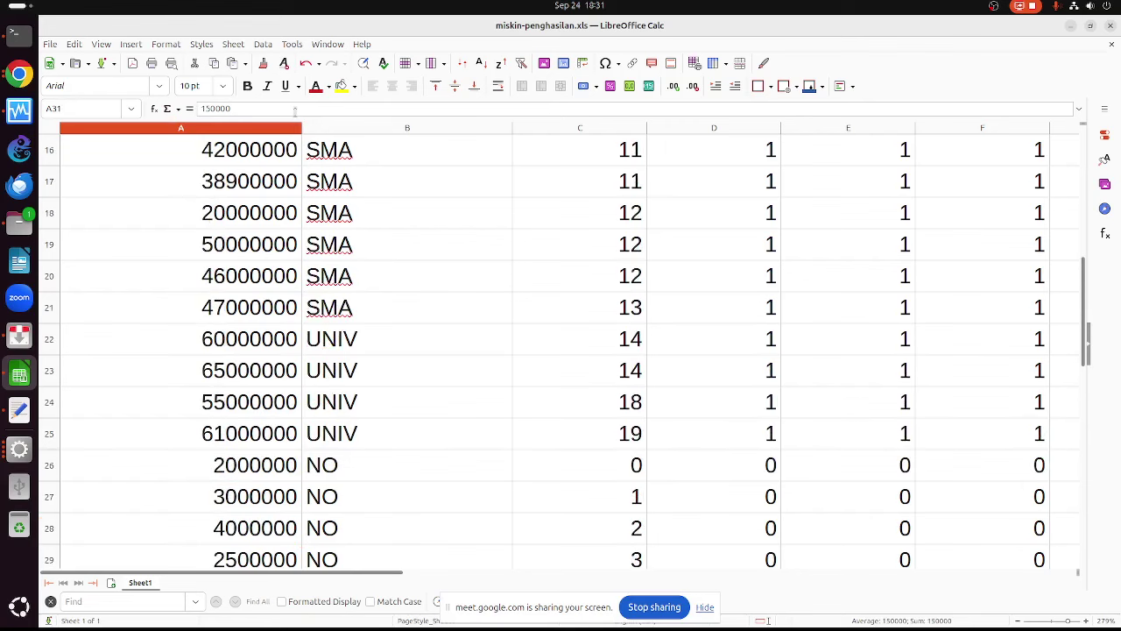
{"action": "left_click", "coordinate": [295, 109]}
{"action": "type", "text": "0"}
{"action": "key", "text": "Return"}
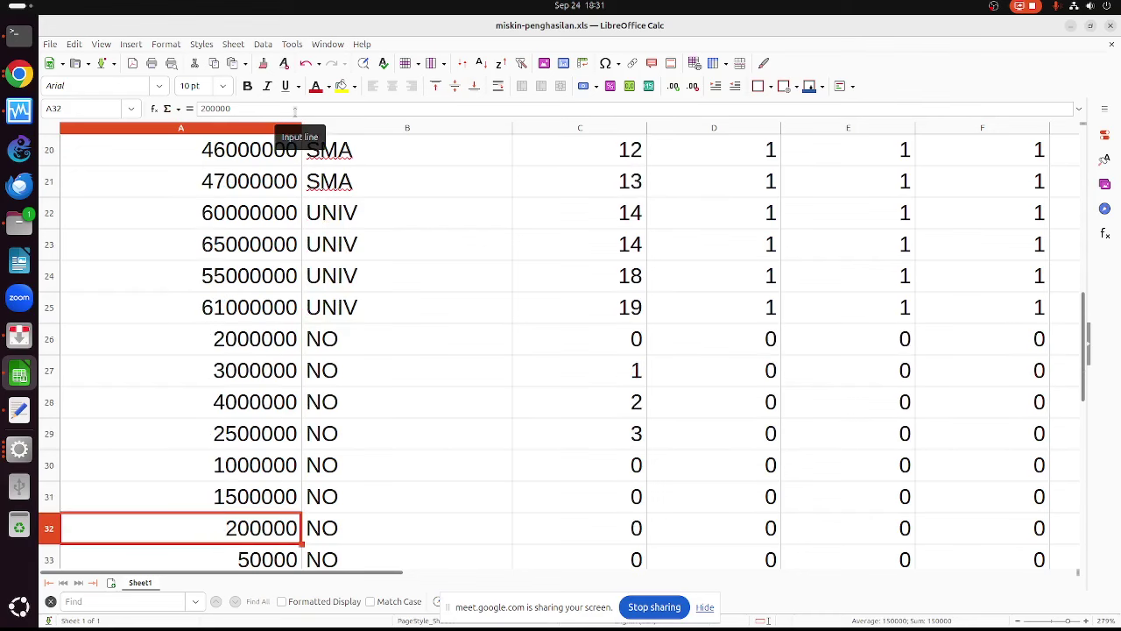
Set the PENGHASILAN values in cells A32 to A34 to 2000000, 500000 and 1700000
{"action": "left_click", "coordinate": [295, 108]}
{"action": "type", "text": "0"}
{"action": "key", "text": "Return"}
{"action": "left_click", "coordinate": [295, 109]}
{"action": "type", "text": "0"}
{"action": "key", "text": "Return"}
{"action": "left_click", "coordinate": [295, 108]}
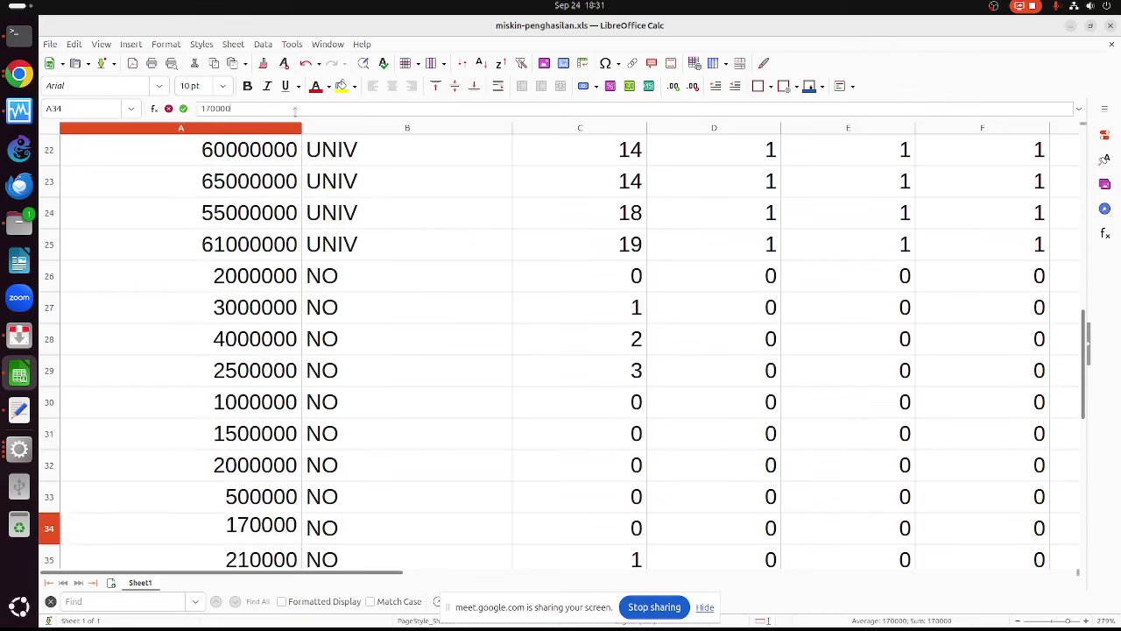
{"action": "type", "text": "0"}
{"action": "key", "text": "Return"}
Set the PENGHASILAN values in cells A35 to A38 to 2100000, 3500000, 7000000 and 2000000
{"action": "left_click", "coordinate": [296, 109]}
{"action": "type", "text": "0"}
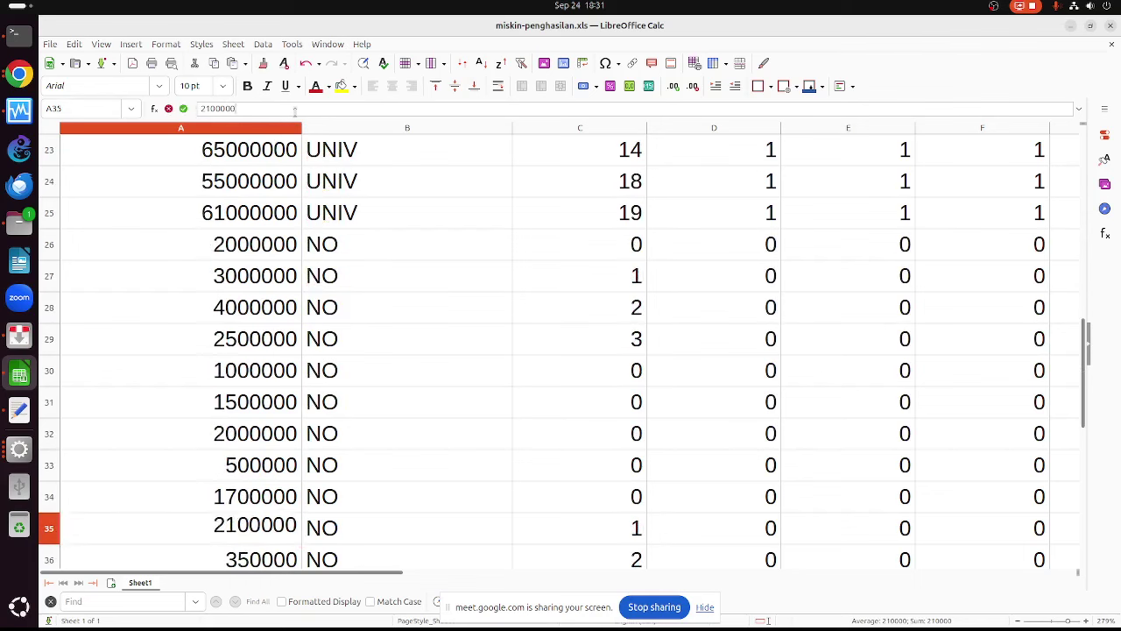
{"action": "key", "text": "Return"}
{"action": "left_click", "coordinate": [295, 109]}
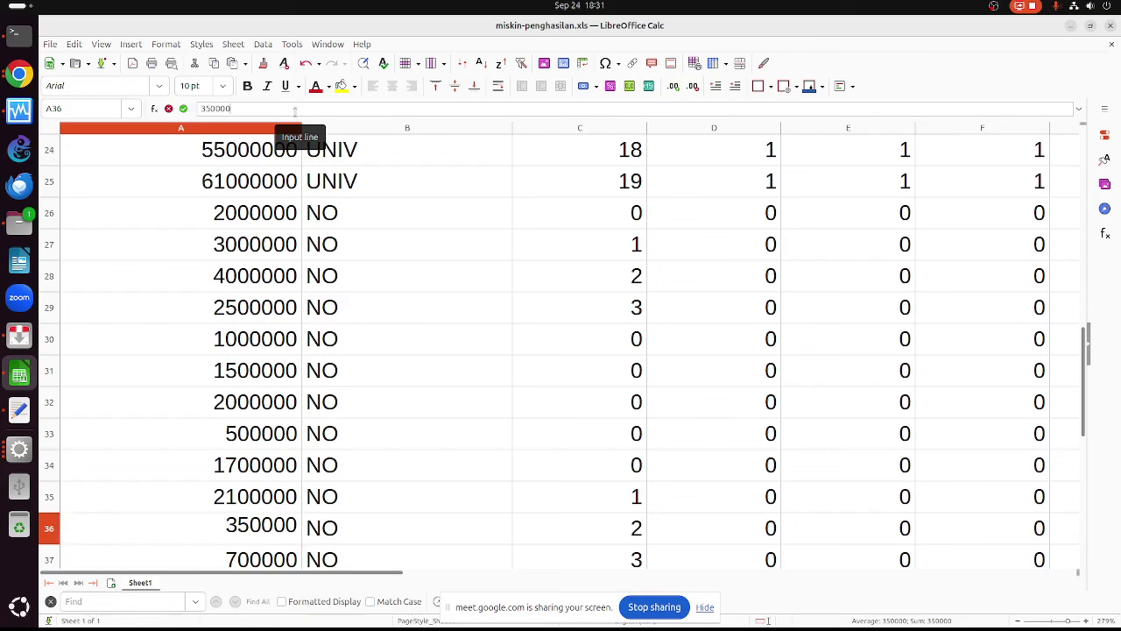
{"action": "type", "text": "0"}
{"action": "key", "text": "Return"}
{"action": "left_click", "coordinate": [295, 108]}
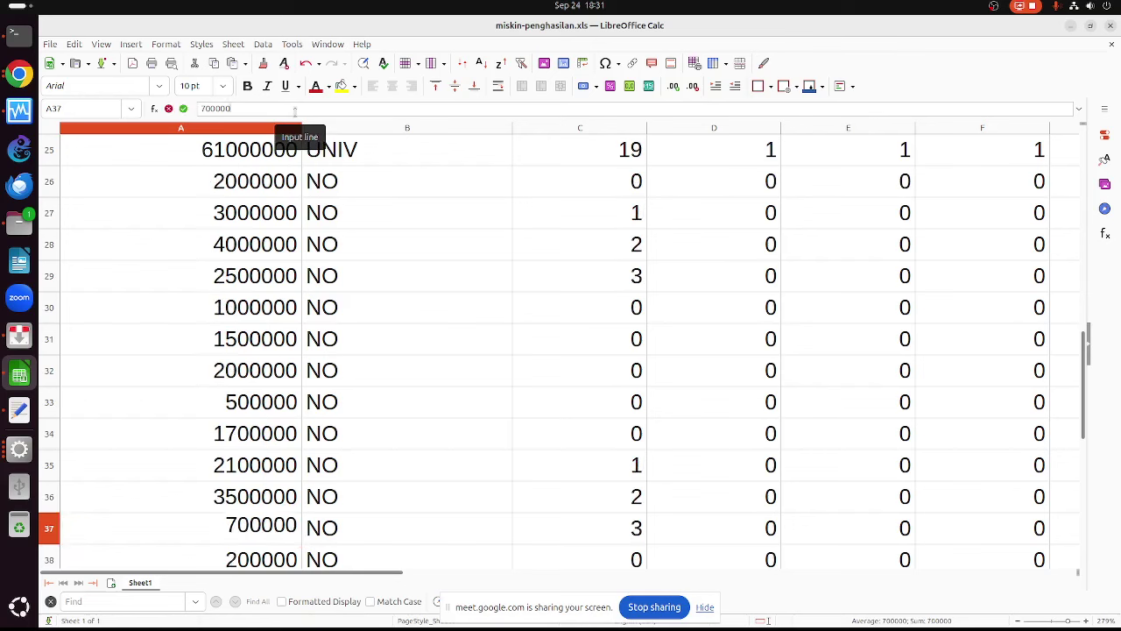
{"action": "type", "text": "0"}
{"action": "key", "text": "Return"}
{"action": "left_click", "coordinate": [295, 109]}
{"action": "type", "text": "0"}
{"action": "key", "text": "Return"}
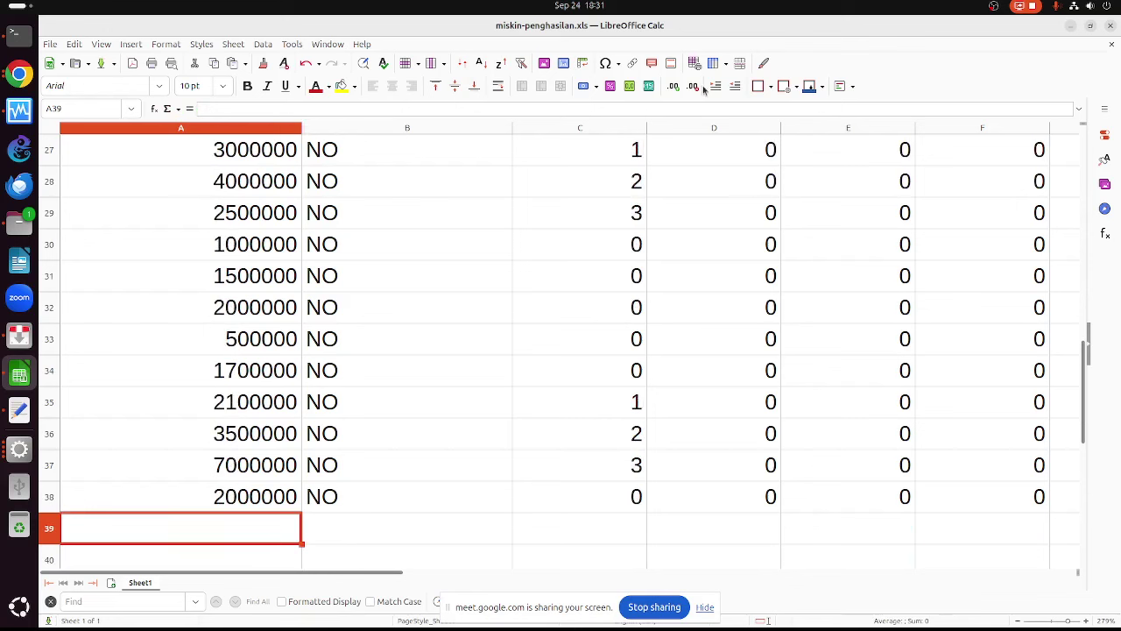
Close the spreadsheet and reload miskin-penghasilan.xls in the File (1) widget in Orange
{"action": "left_click", "coordinate": [1110, 29]}
{"action": "left_click", "coordinate": [751, 156]}
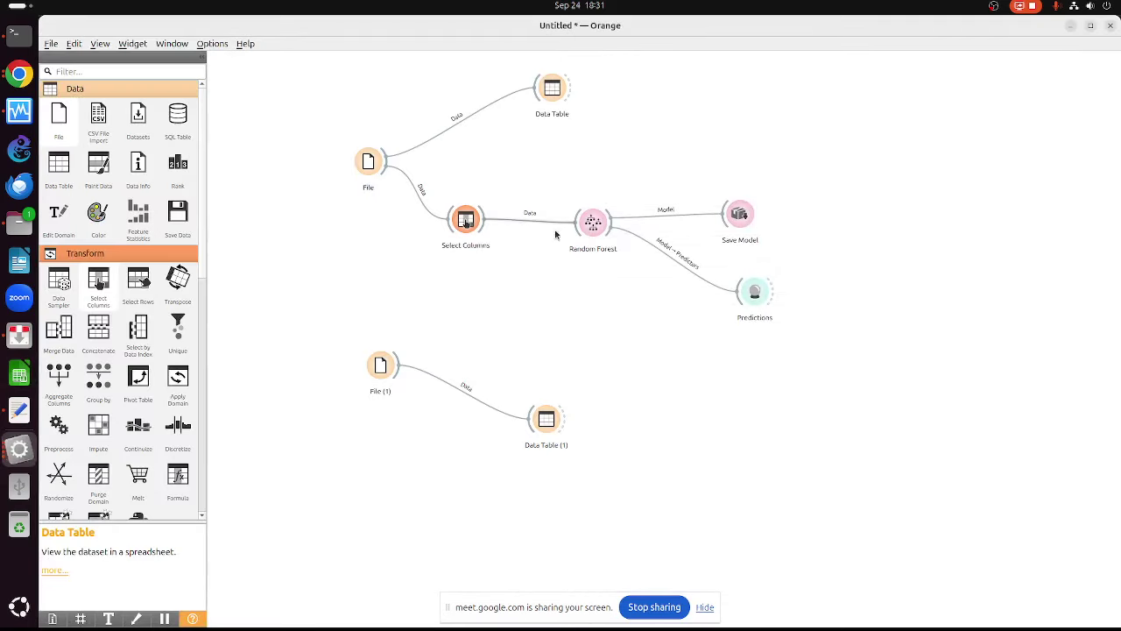
{"action": "double_click", "coordinate": [385, 367]}
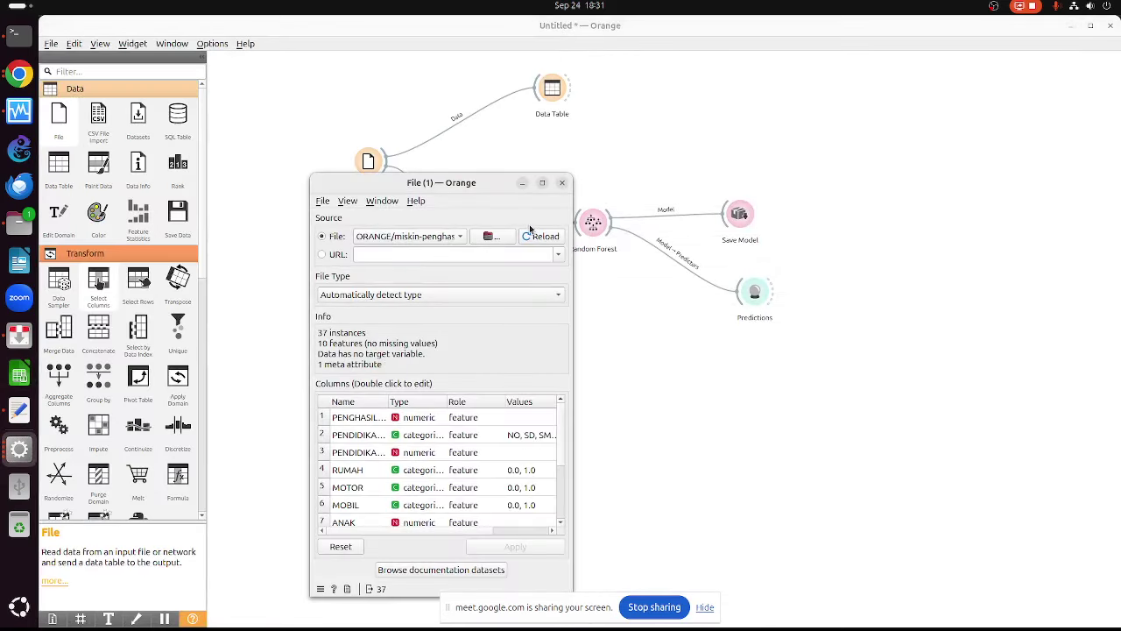
{"action": "left_click", "coordinate": [561, 183]}
Compare the PENGHASILAN values in Data Table (1) with those in the original Data Table, and close both tables
{"action": "double_click", "coordinate": [557, 423]}
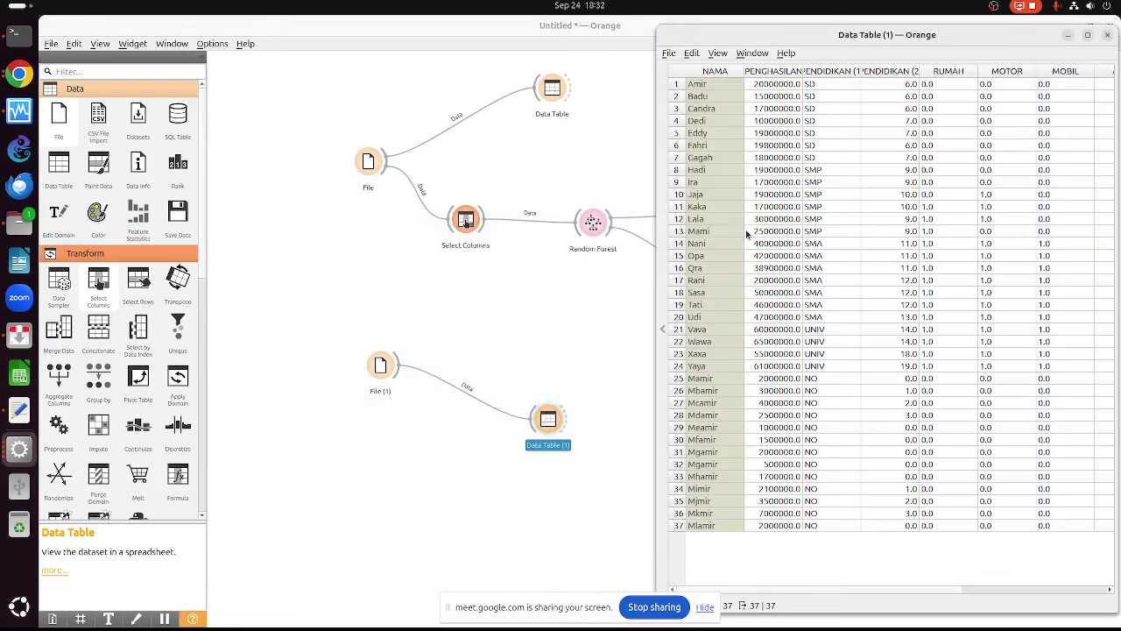
{"action": "key", "text": "alt+Tab"}
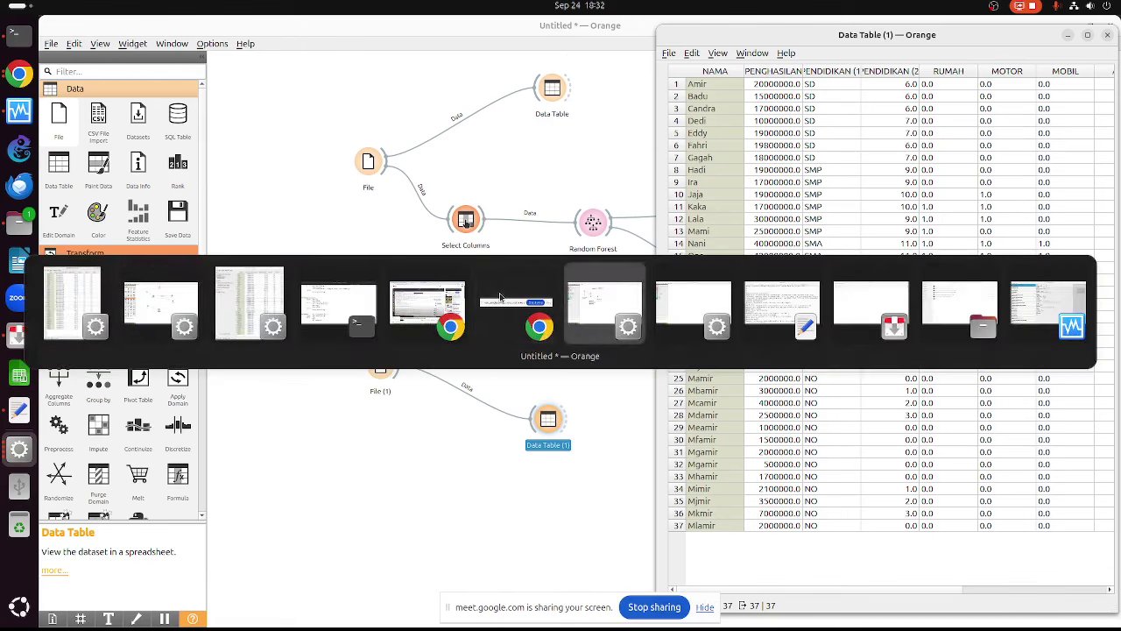
{"action": "left_click", "coordinate": [73, 324]}
{"action": "key", "text": "alt+Tab"}
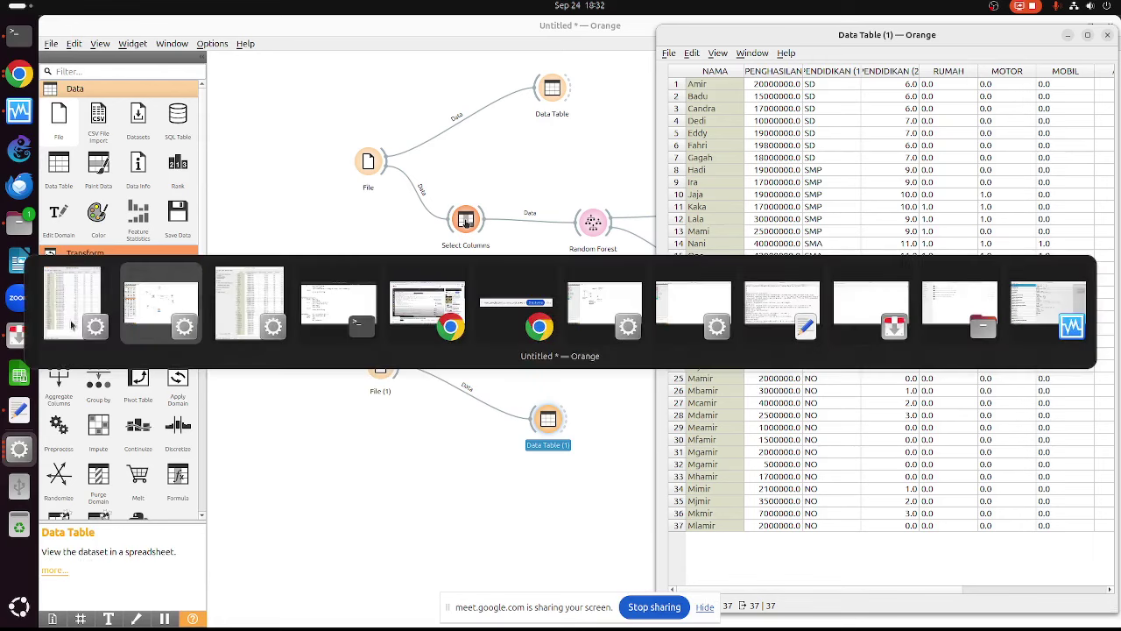
{"action": "left_click", "coordinate": [245, 302]}
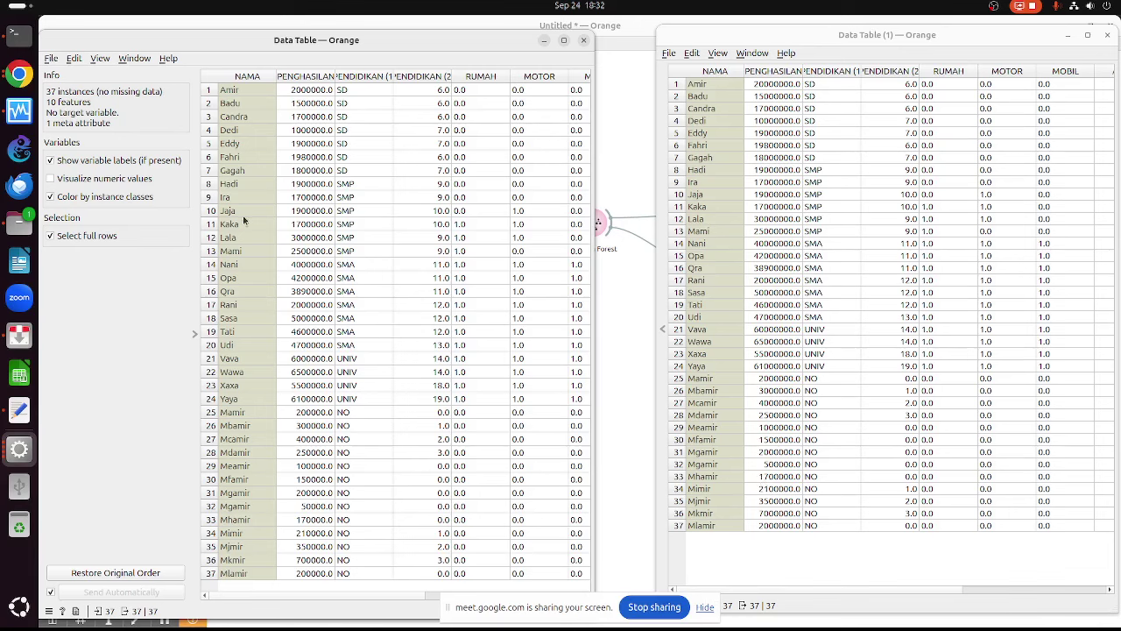
{"action": "left_click", "coordinate": [1107, 34]}
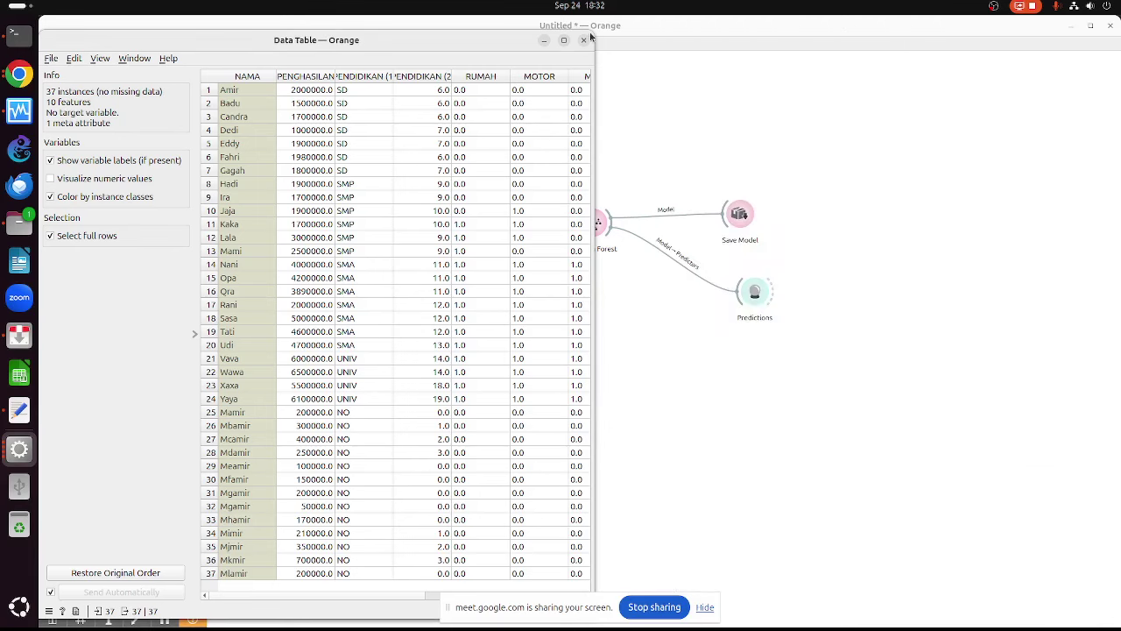
{"action": "left_click", "coordinate": [584, 40]}
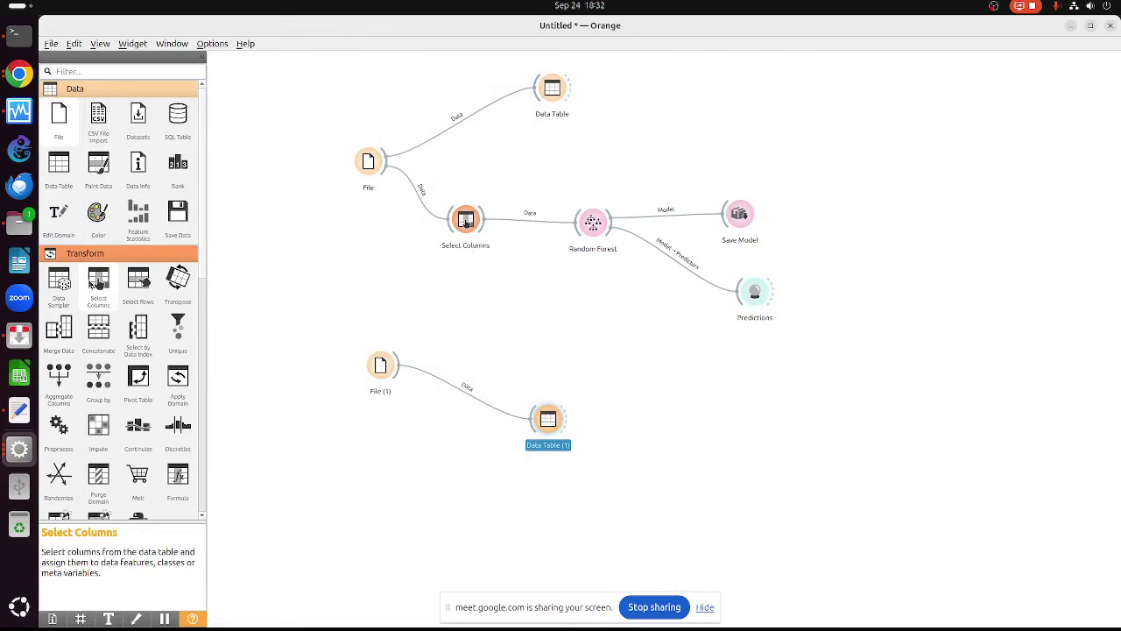
Add a second Select Columns widget, feed the File (1) data into Predictions, and view the Random Forest predictions for all rows
{"action": "left_click_drag", "start_coordinate": [99, 283], "coordinate": [515, 341]}
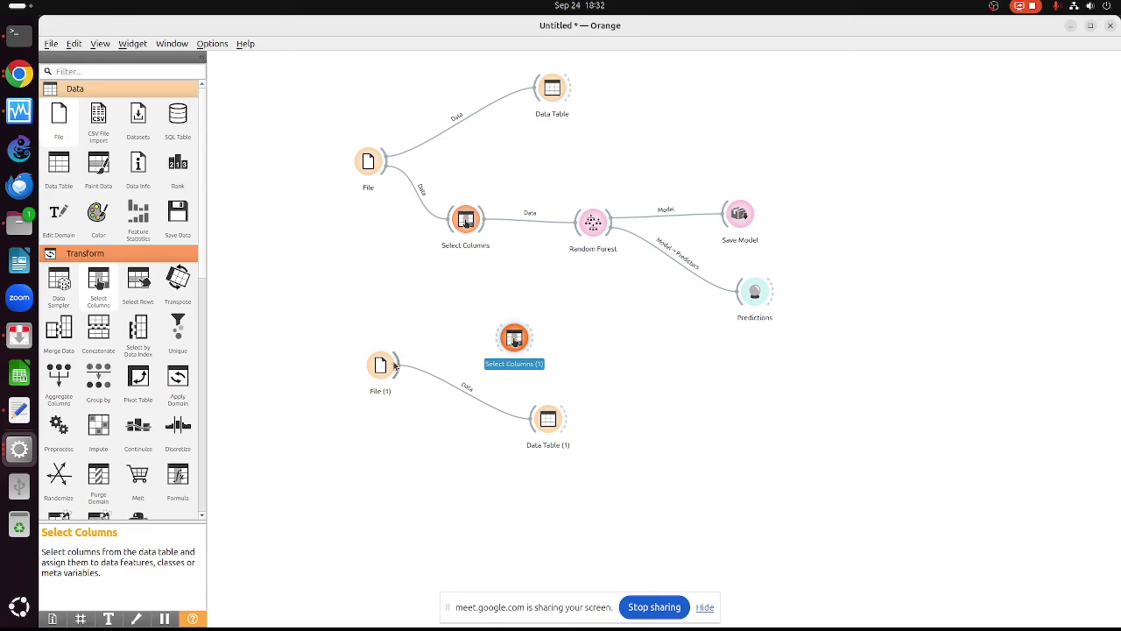
{"action": "left_click", "coordinate": [401, 362]}
{"action": "left_click", "coordinate": [456, 310]}
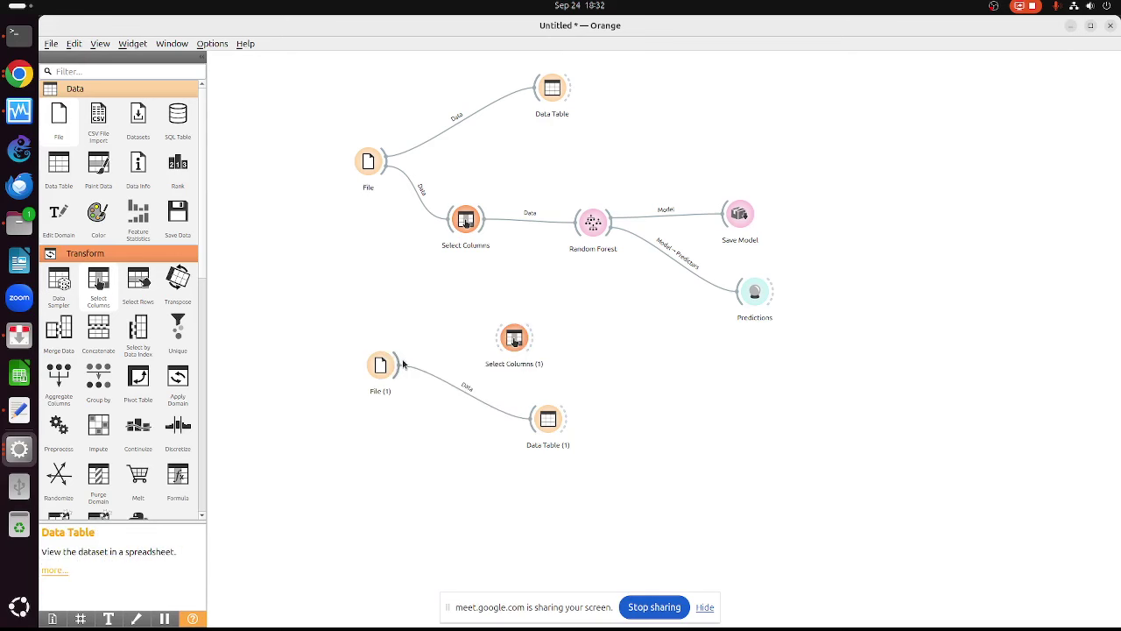
{"action": "left_click_drag", "start_coordinate": [396, 363], "coordinate": [746, 307]}
{"action": "double_click", "coordinate": [751, 296]}
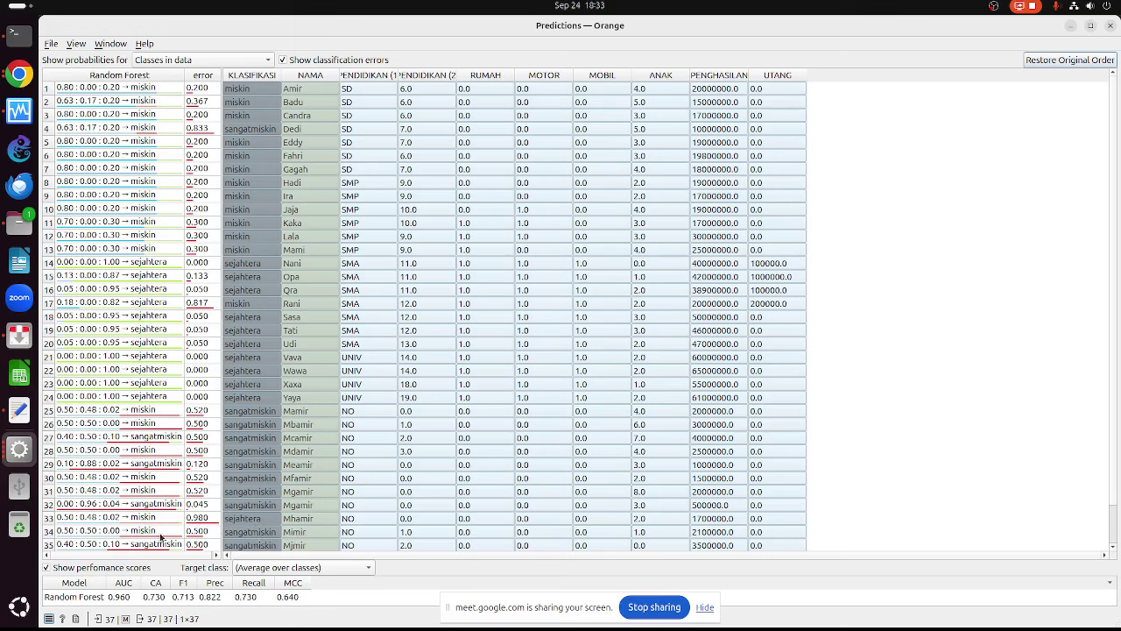
{"action": "scroll", "coordinate": [221, 534], "scroll_direction": "down", "scroll_amount": 1}
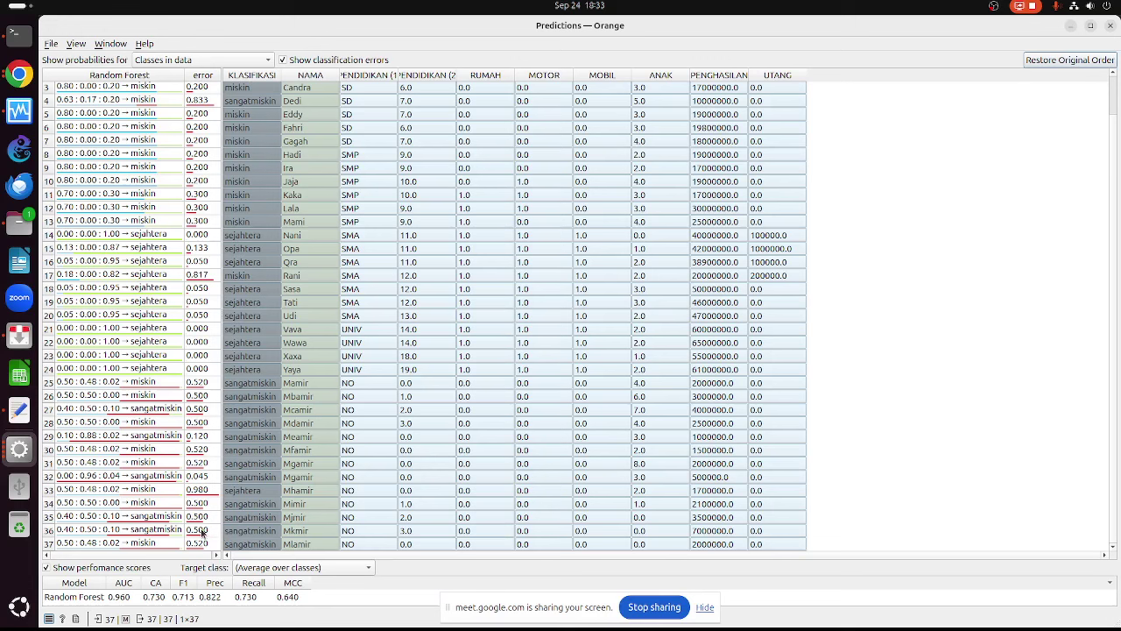
Switch to Chrome and search Google for "calculator" in a new tab
{"action": "left_click", "coordinate": [4, 41]}
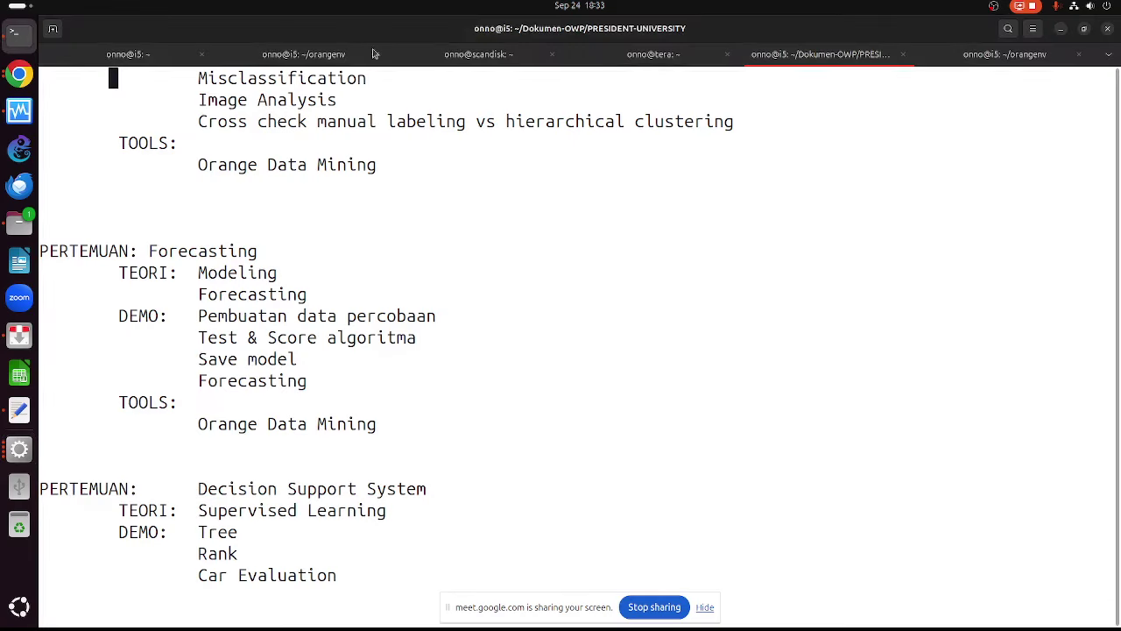
{"action": "left_click", "coordinate": [19, 73]}
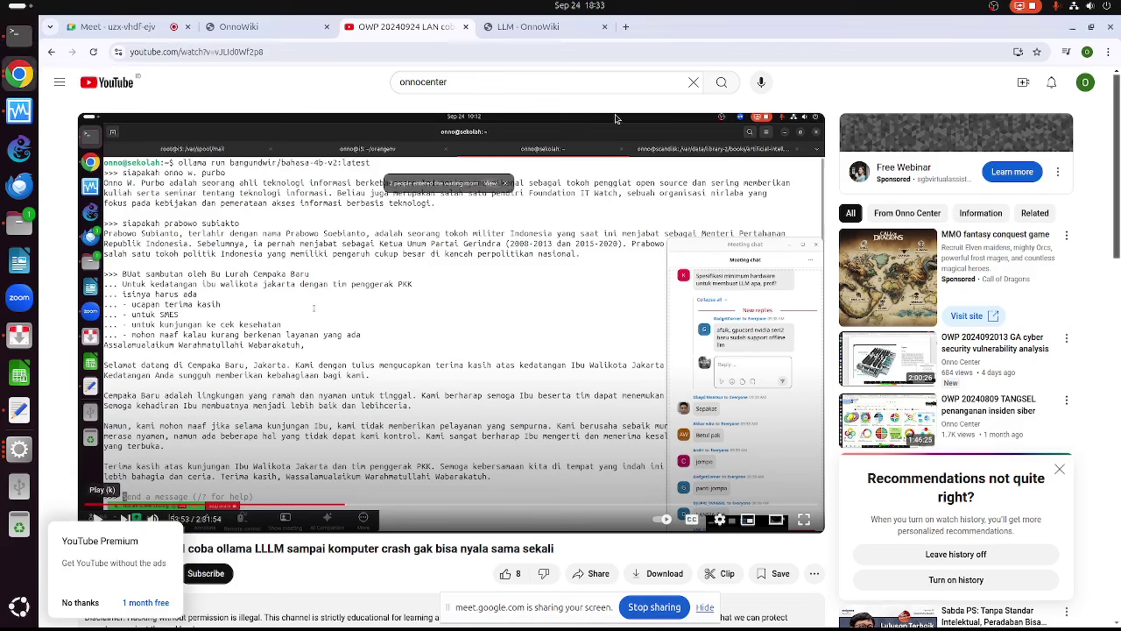
{"action": "left_click", "coordinate": [625, 26]}
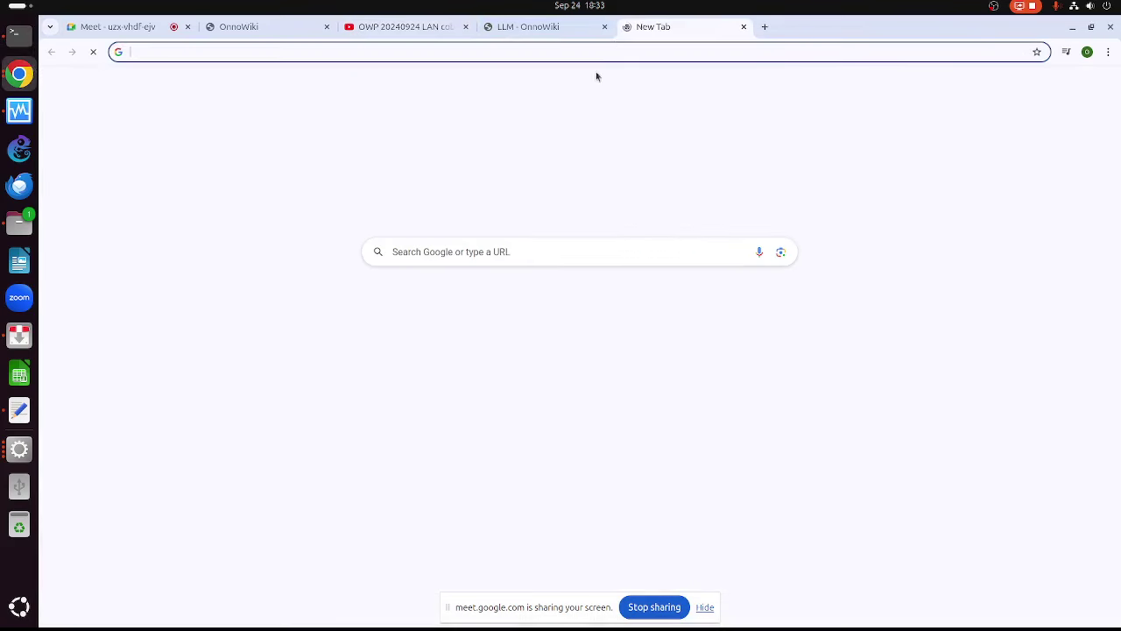
{"action": "left_click", "coordinate": [476, 52]}
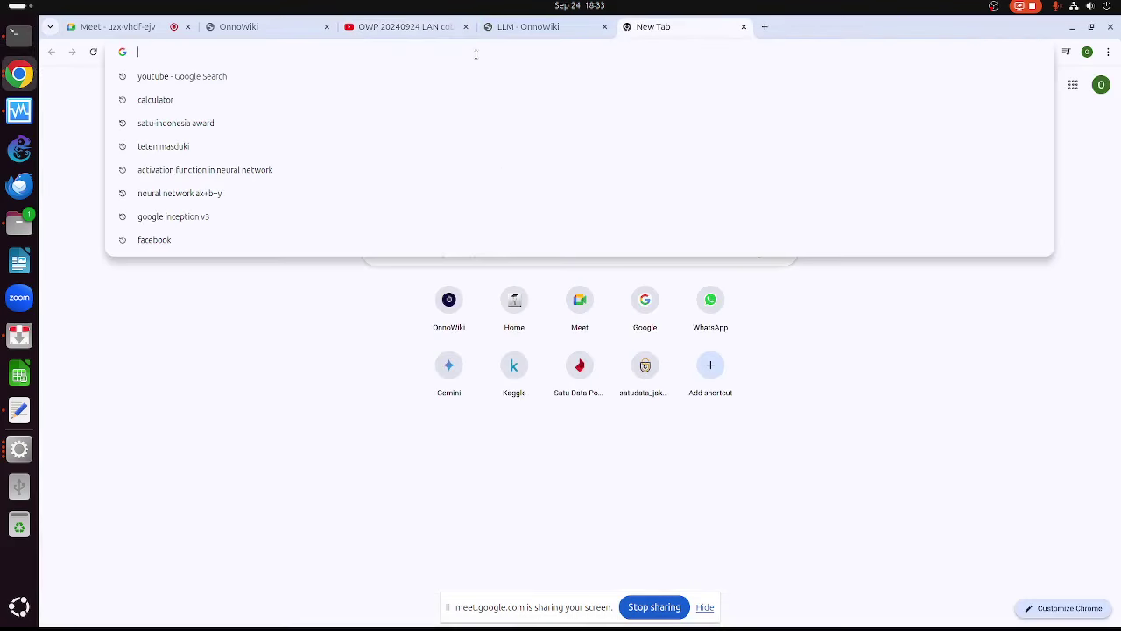
{"action": "type", "text": "cal"}
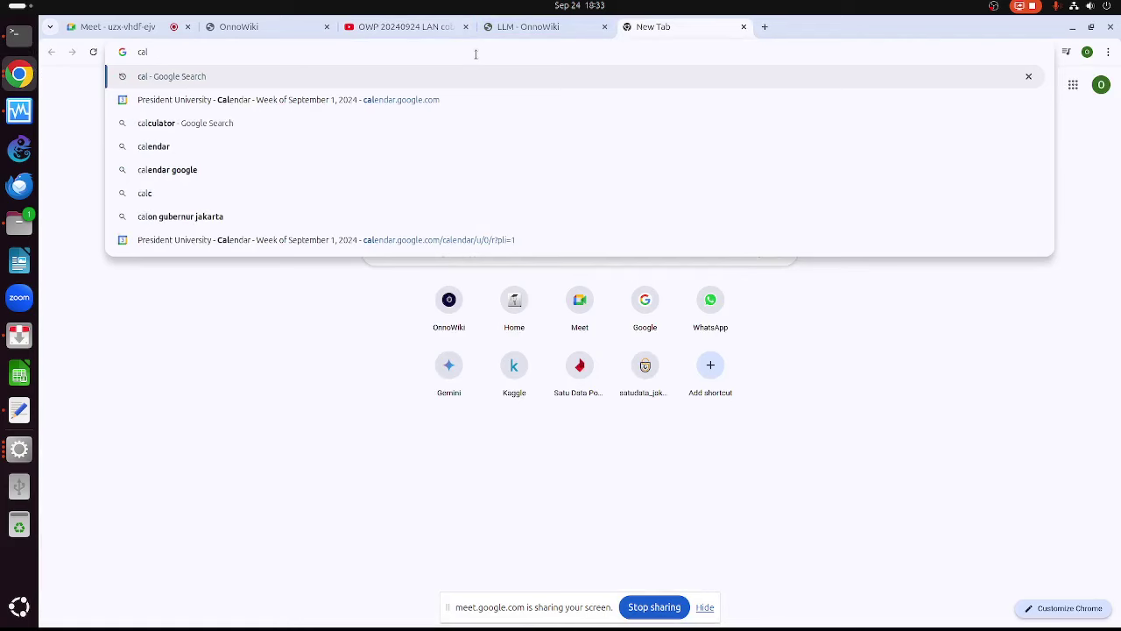
{"action": "type", "text": "c"}
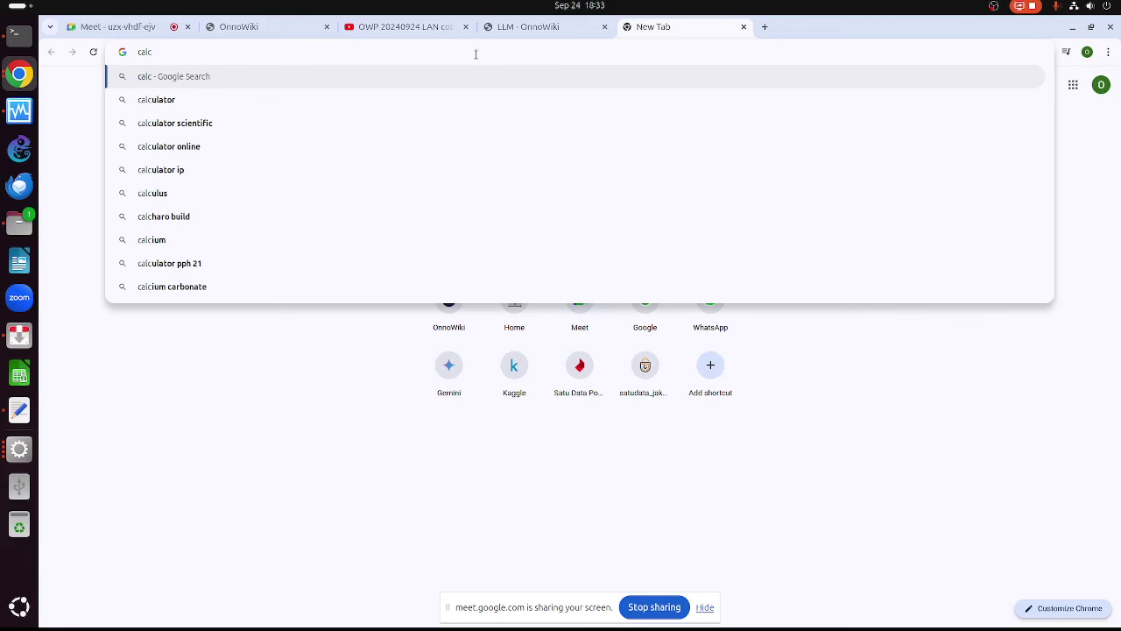
{"action": "type", "text": "ula"}
{"action": "key", "text": "Return"}
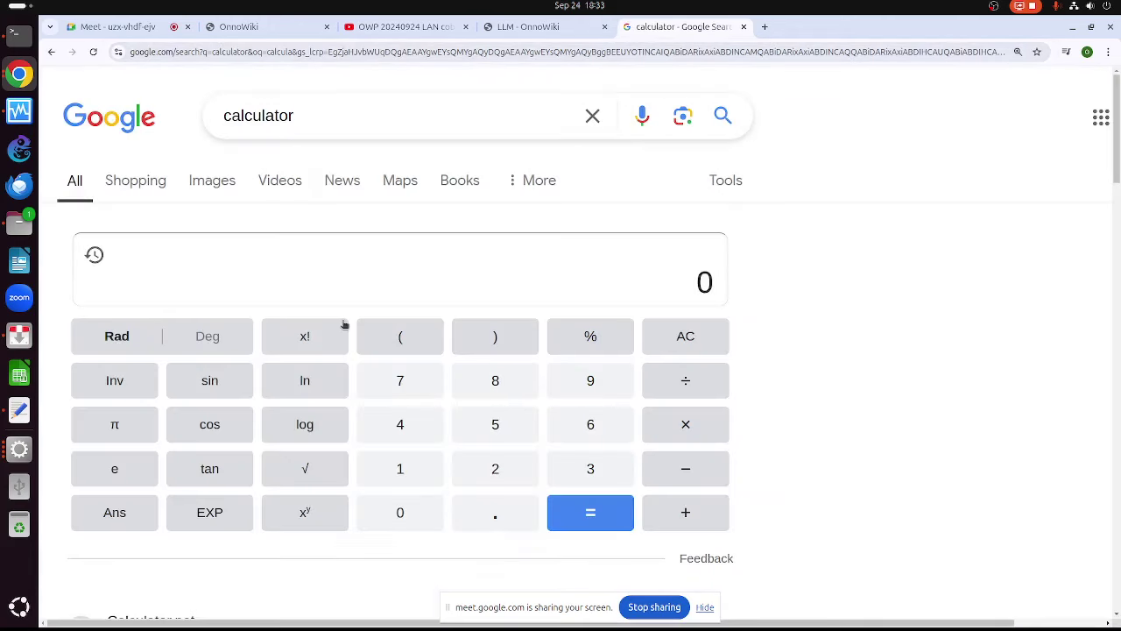
Enter 8 as the first number in the calculator
{"action": "left_click", "coordinate": [508, 390]}
{"action": "left_click", "coordinate": [677, 431]}
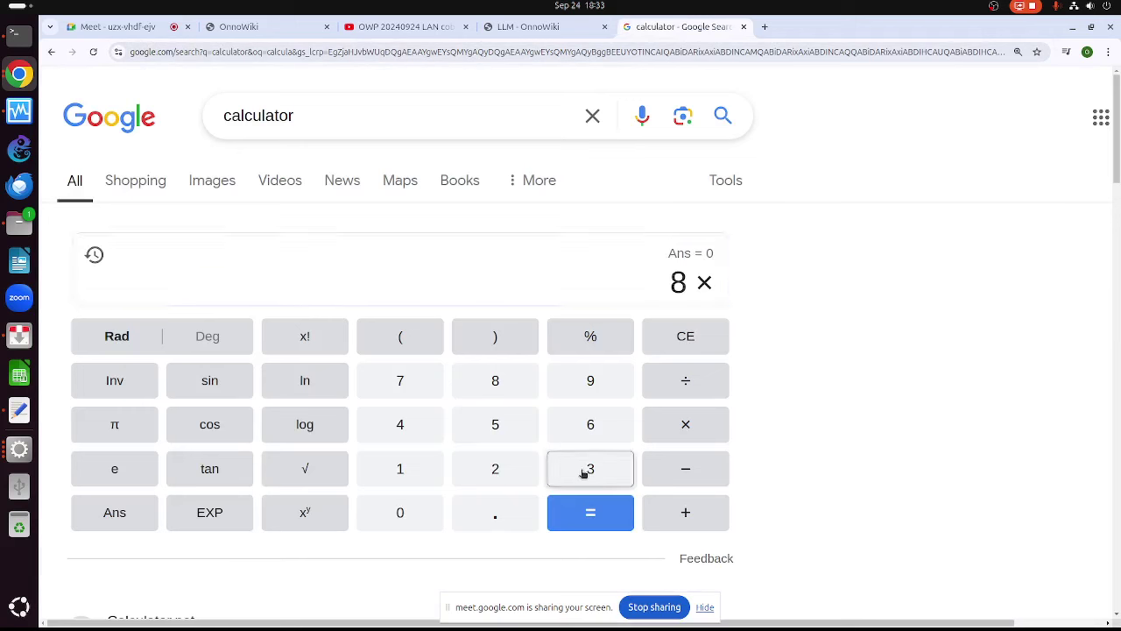
{"action": "left_click", "coordinate": [584, 473]}
{"action": "left_click", "coordinate": [421, 386]}
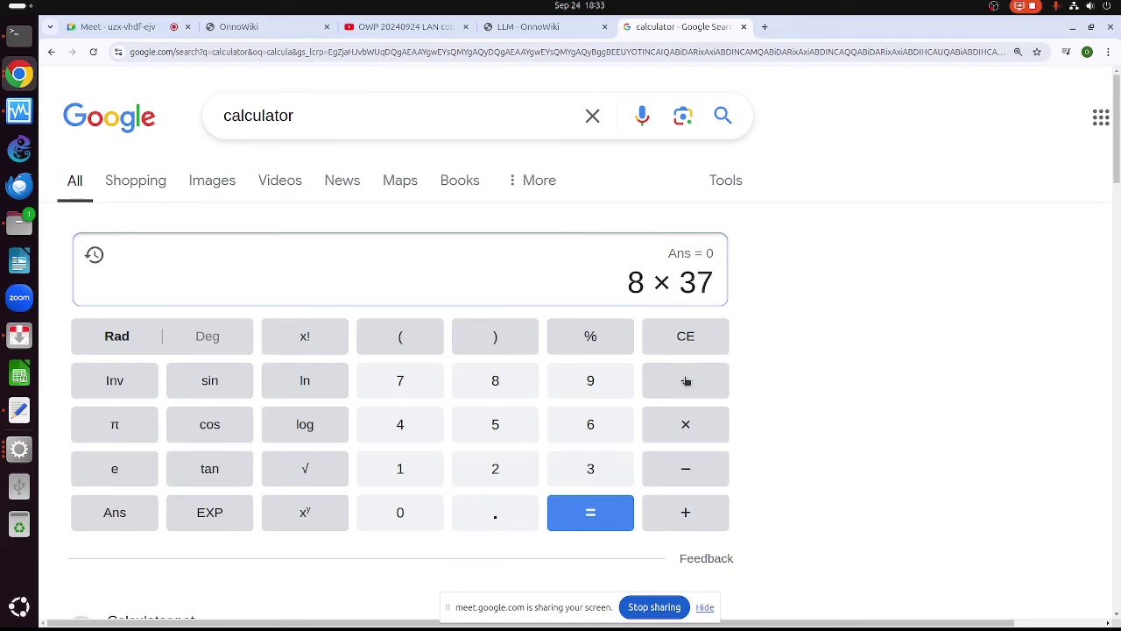
{"action": "key", "text": "BackSpace"}
{"action": "key", "text": "BackSpace"}
{"action": "key", "text": "BackSpace"}
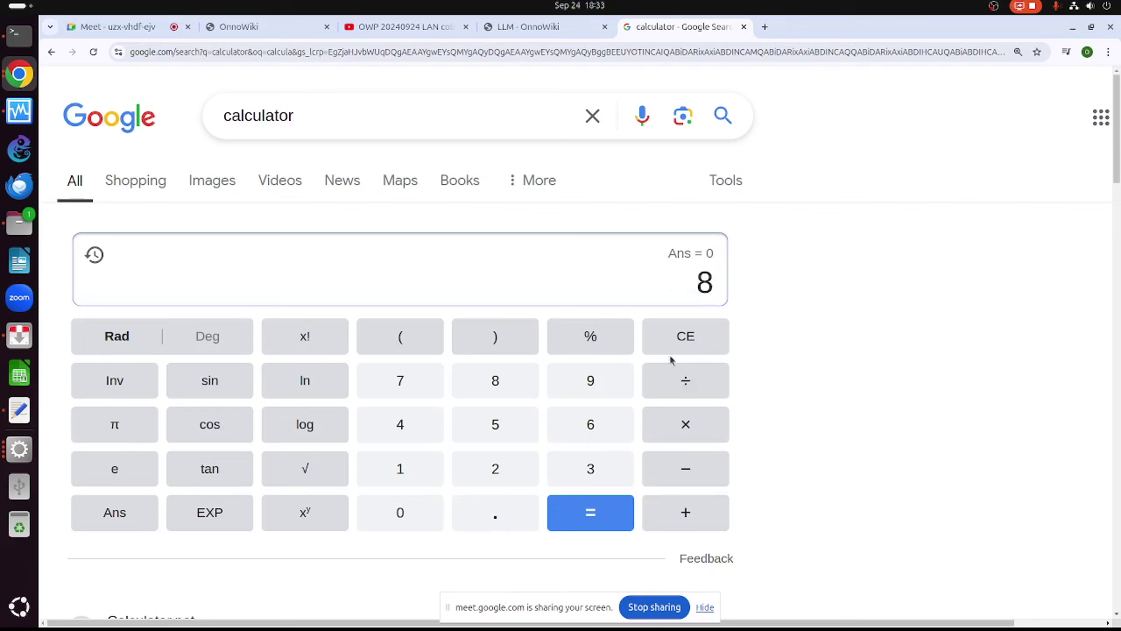
Complete the calculation as 8 ÷ 37 × 100 and evaluate it
{"action": "left_click", "coordinate": [685, 385]}
{"action": "left_click", "coordinate": [587, 469]}
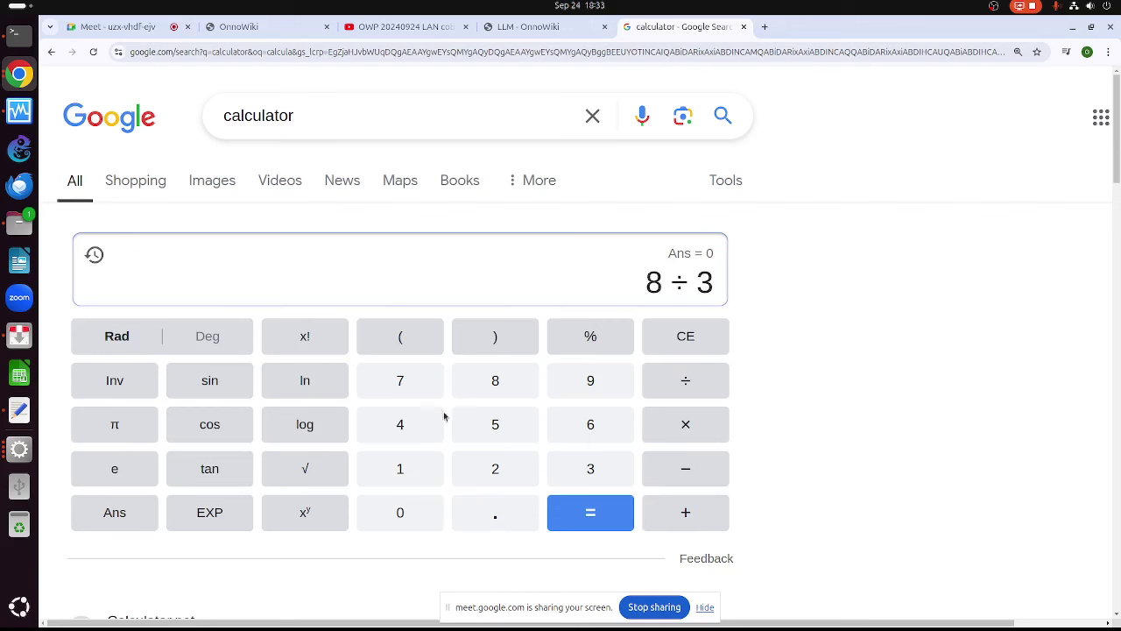
{"action": "left_click", "coordinate": [406, 382]}
{"action": "left_click", "coordinate": [680, 427]}
{"action": "left_click", "coordinate": [400, 467]}
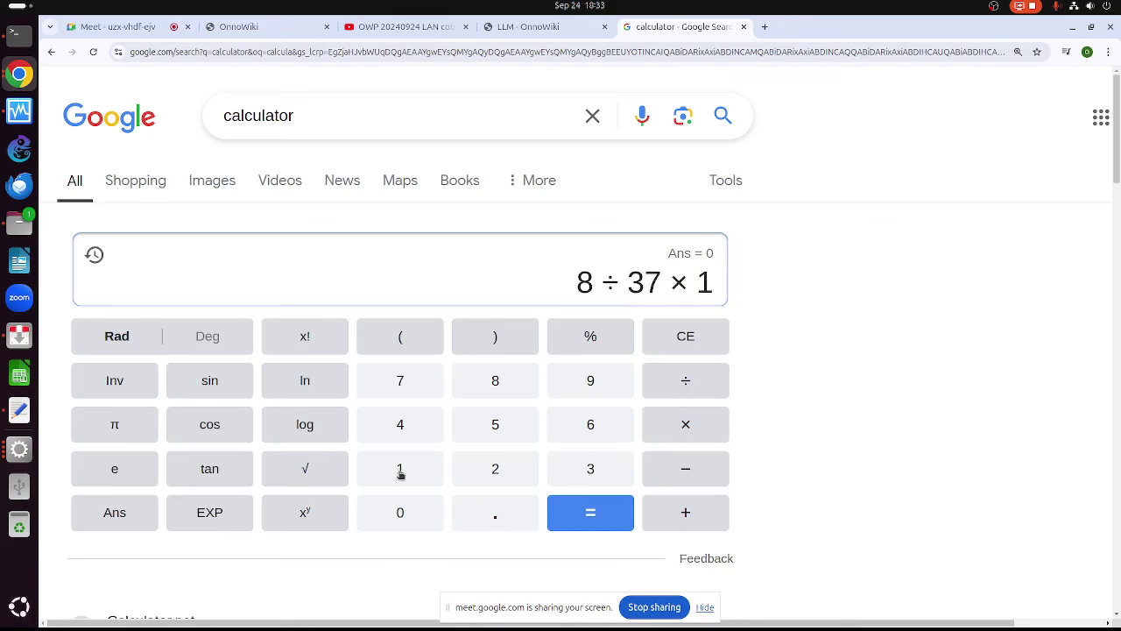
{"action": "left_click", "coordinate": [398, 510]}
{"action": "left_click", "coordinate": [399, 510]}
{"action": "left_click", "coordinate": [583, 514]}
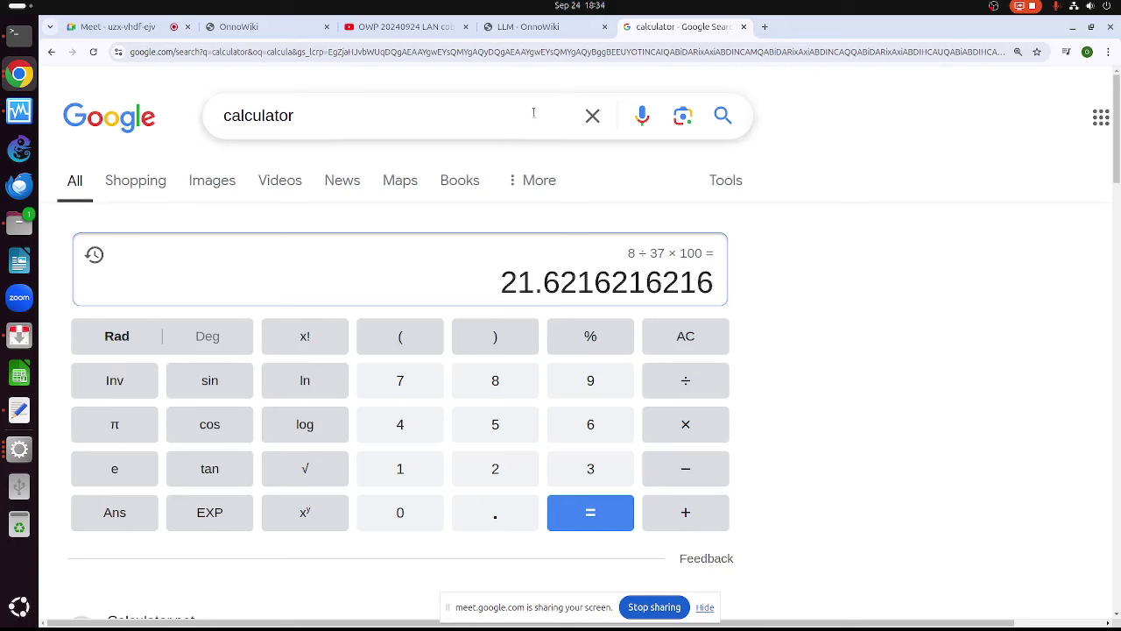
Return to the Google Meet call and check the in-call messages for requests from participants
{"action": "left_click", "coordinate": [105, 27]}
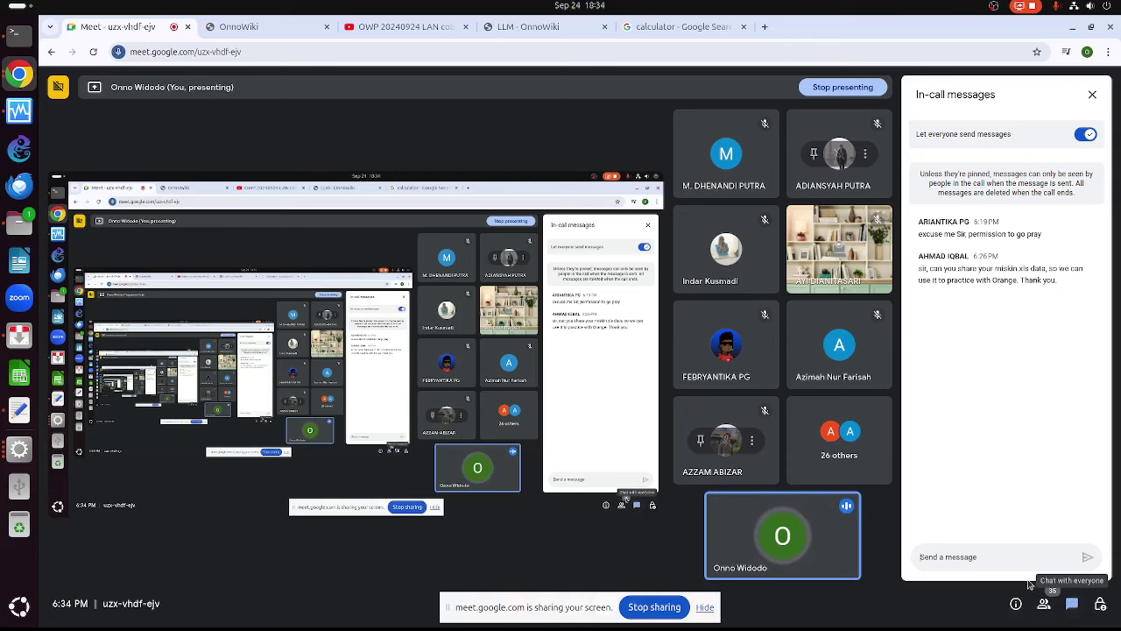
{"action": "left_click", "coordinate": [1072, 604]}
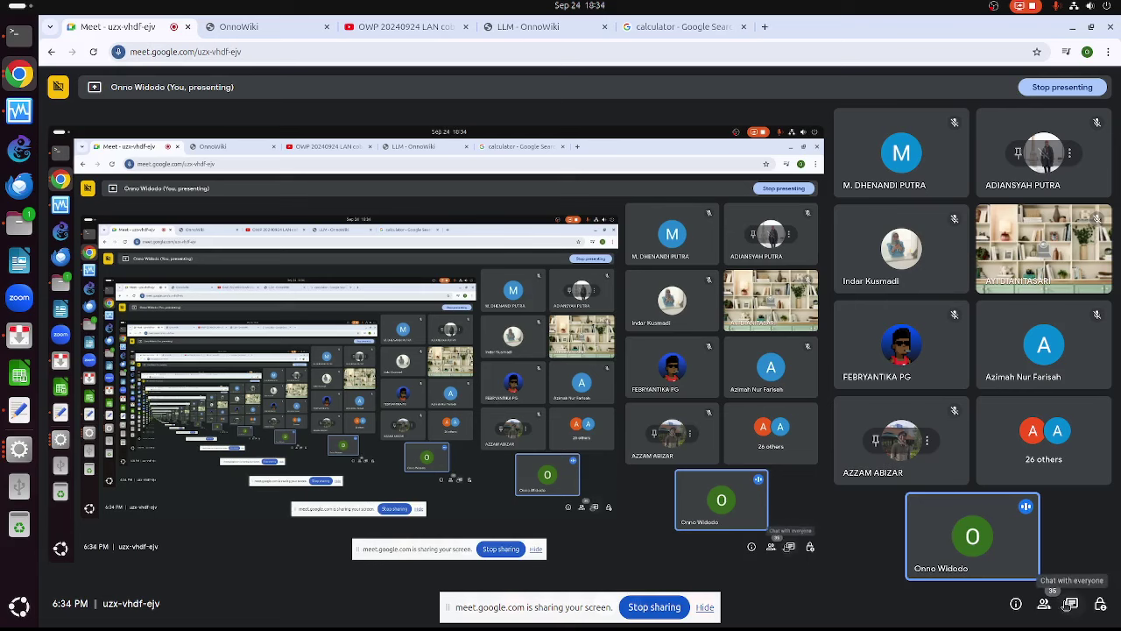
{"action": "left_click", "coordinate": [1073, 603]}
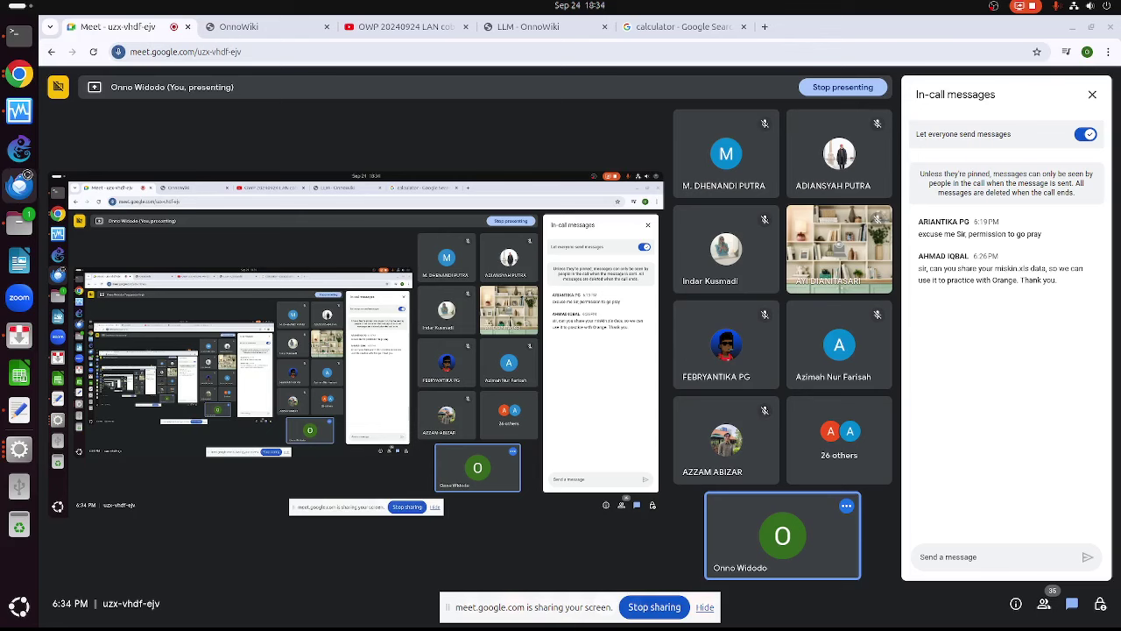
Launch Thunderbird, then switch to the terminal, quit vi and open PU-S2-big-data-analysis.txt with gedit
{"action": "left_click", "coordinate": [21, 182]}
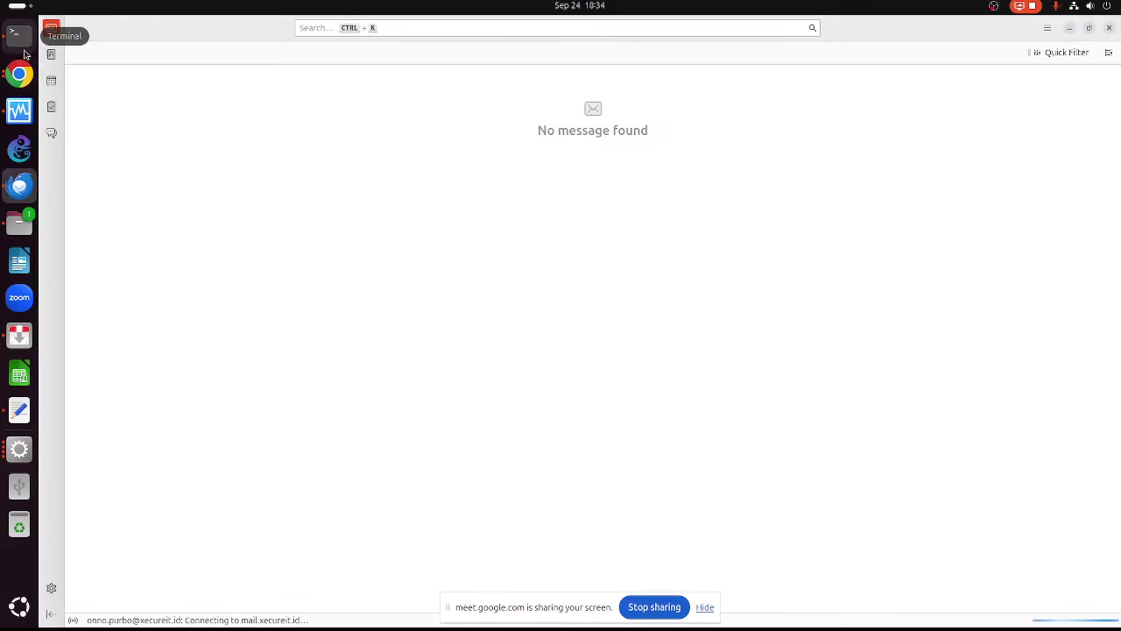
{"action": "left_click", "coordinate": [23, 37]}
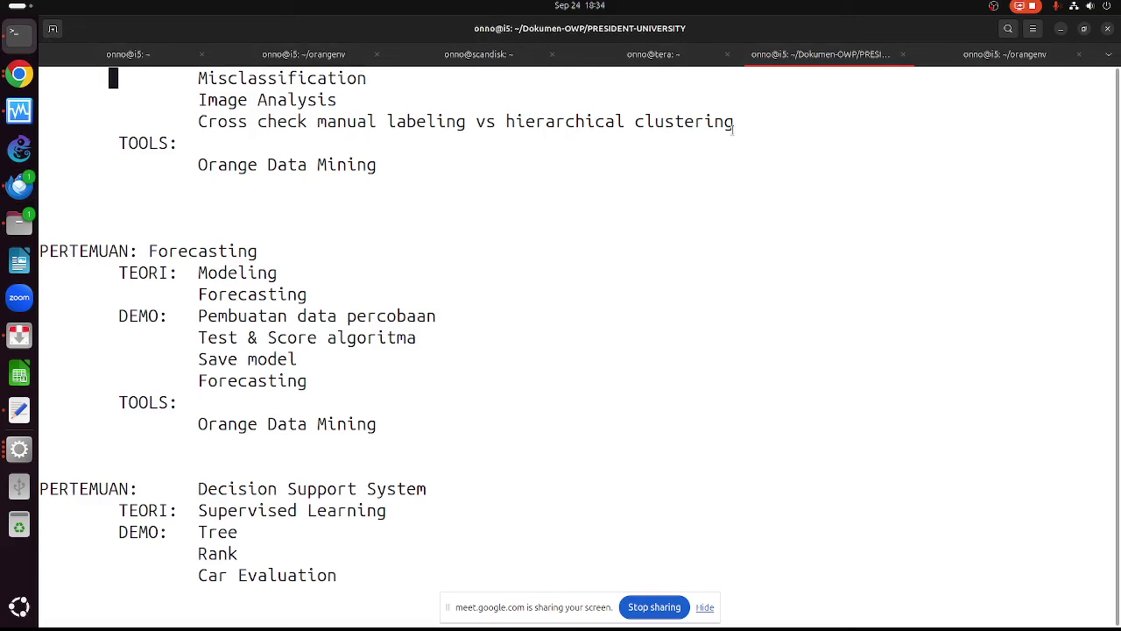
{"action": "type", "text": ":q"}
{"action": "key", "text": "Return"}
{"action": "type", "text": "vi IT-"}
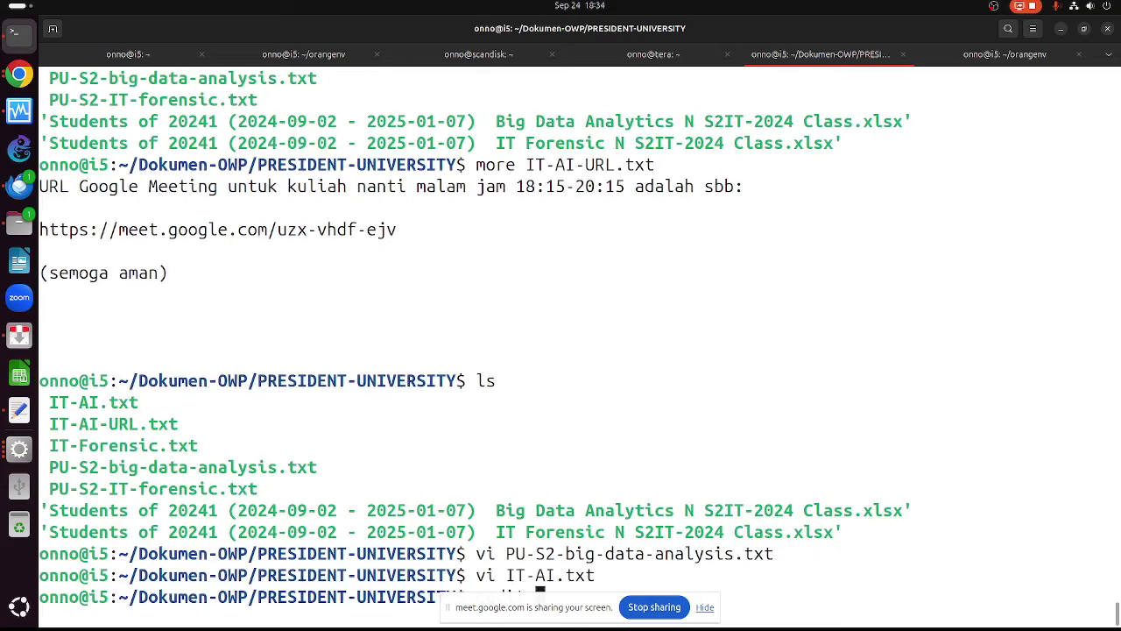
{"action": "type", "text": "PU-S2-b"}
{"action": "key", "text": "Tab"}
{"action": "key", "text": "Return"}
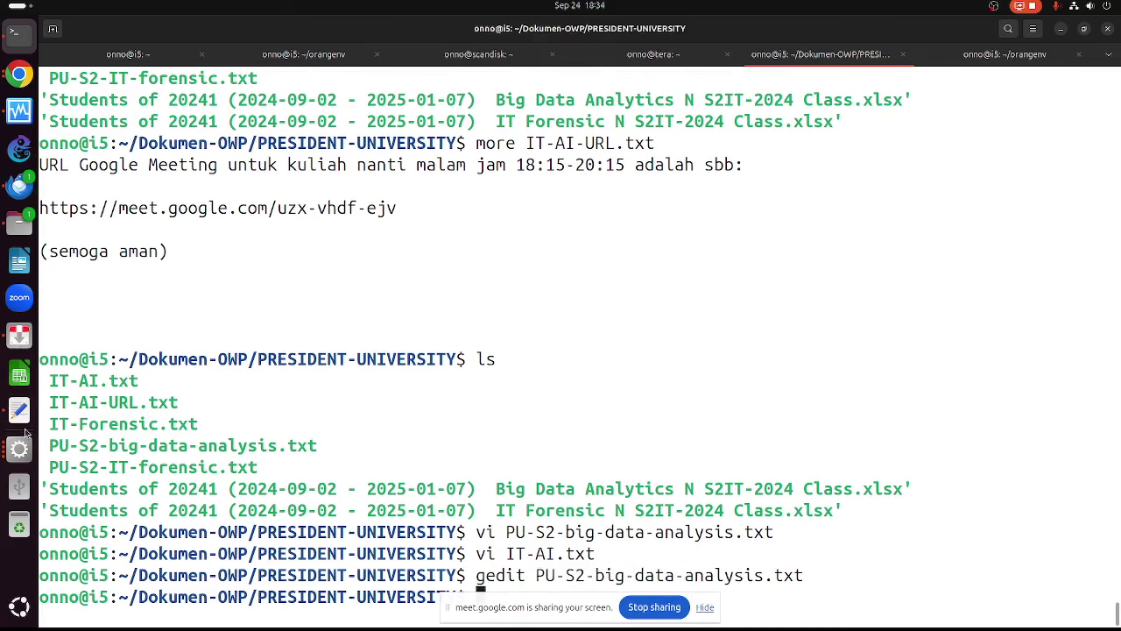
Switch to the text editor and copy the whole e-mail address list in PU-S2-big-data-analysis.txt
{"action": "left_click", "coordinate": [20, 410]}
{"action": "key", "text": "ctrl+a"}
{"action": "right_click", "coordinate": [248, 211]}
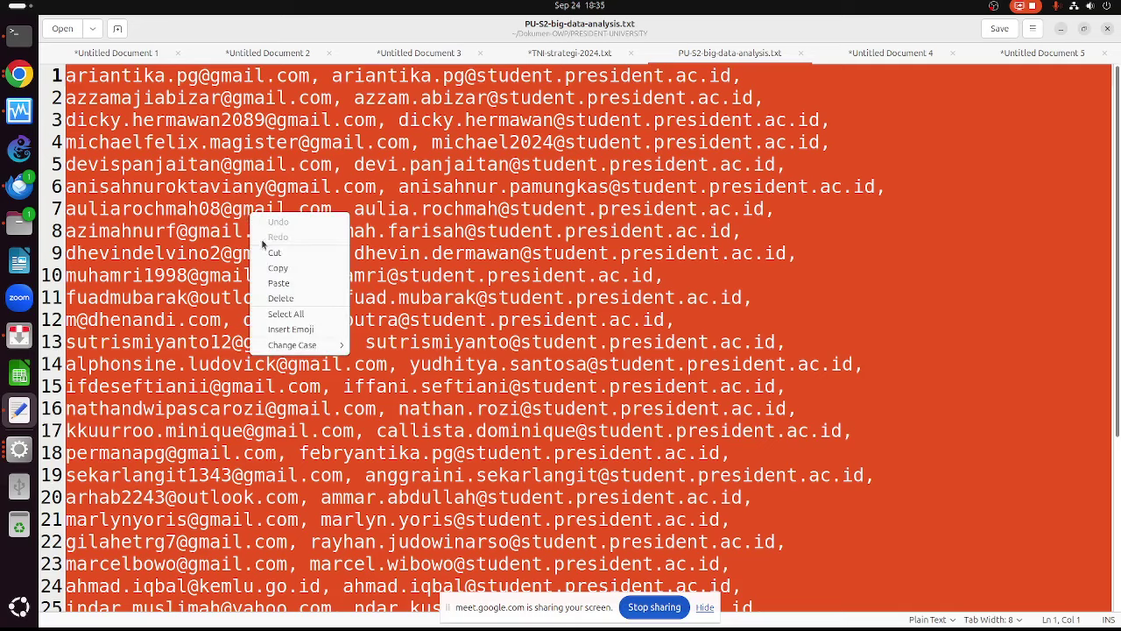
{"action": "left_click", "coordinate": [272, 269]}
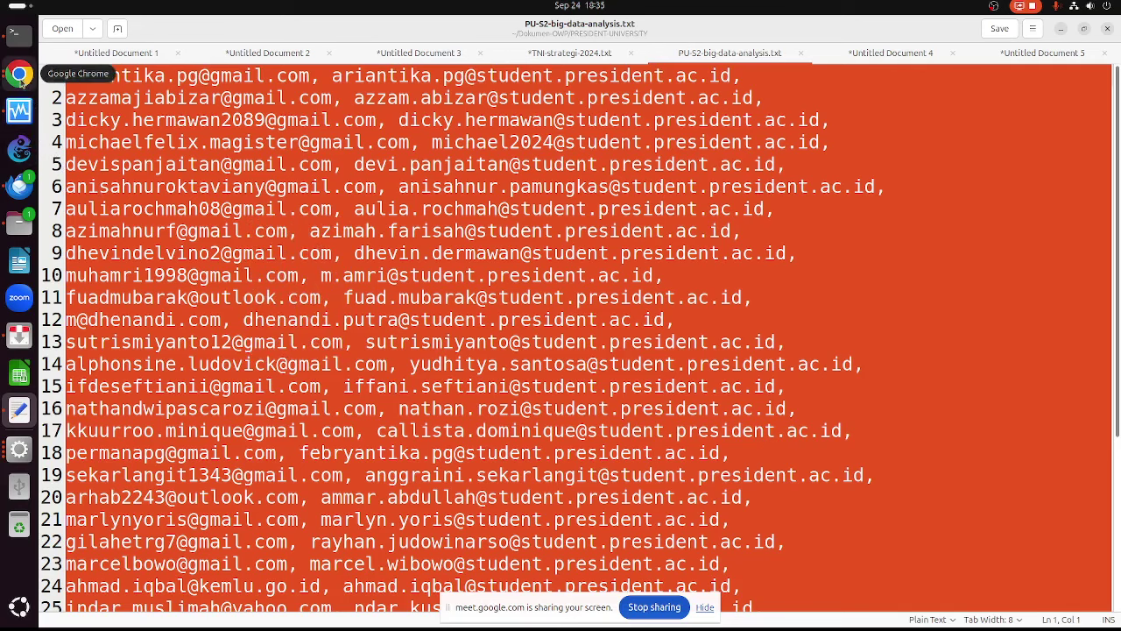
Switch to Thunderbird, start a new message from the first account and paste the copied student addresses as recipients
{"action": "left_click", "coordinate": [24, 182]}
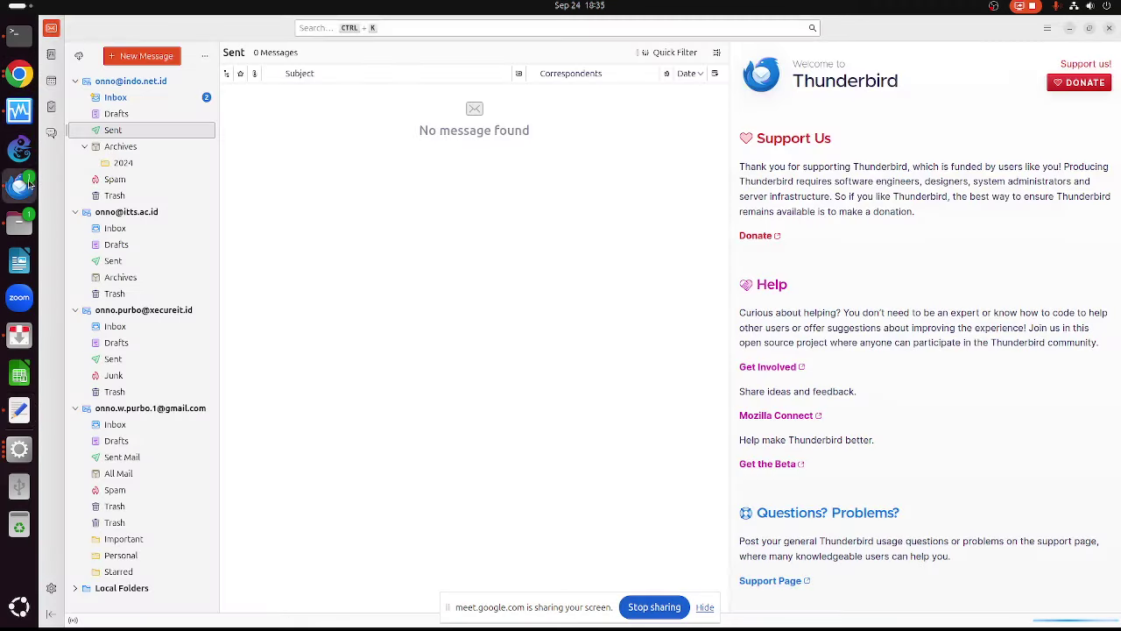
{"action": "left_click", "coordinate": [162, 97]}
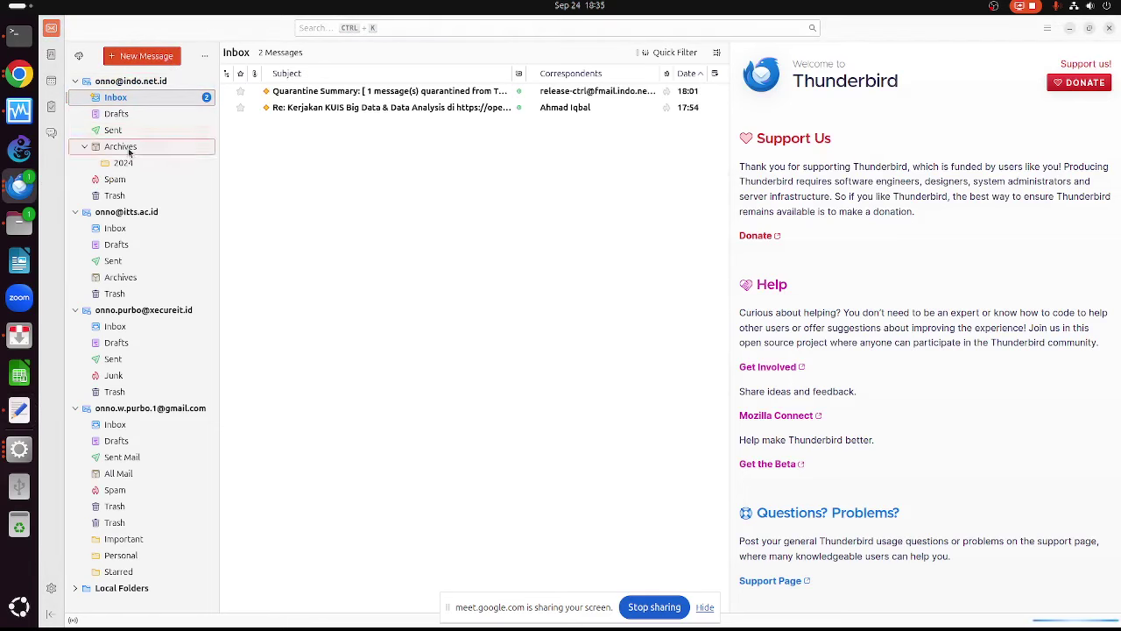
{"action": "left_click", "coordinate": [142, 57]}
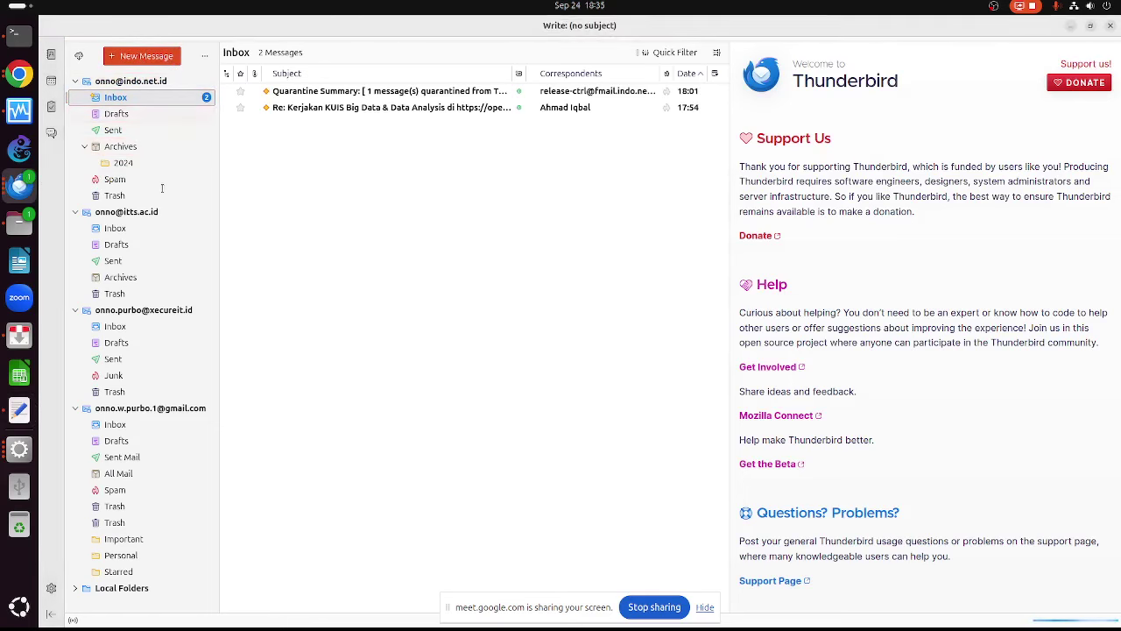
{"action": "left_click", "coordinate": [159, 190]}
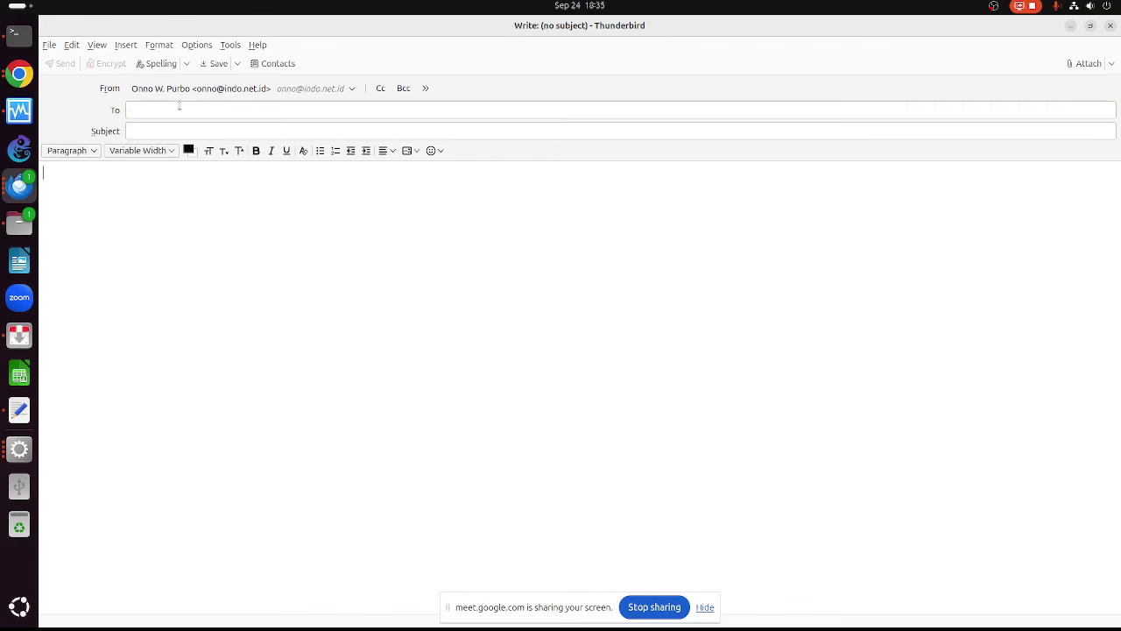
{"action": "left_click", "coordinate": [180, 107]}
{"action": "key", "text": "ctrl+v"}
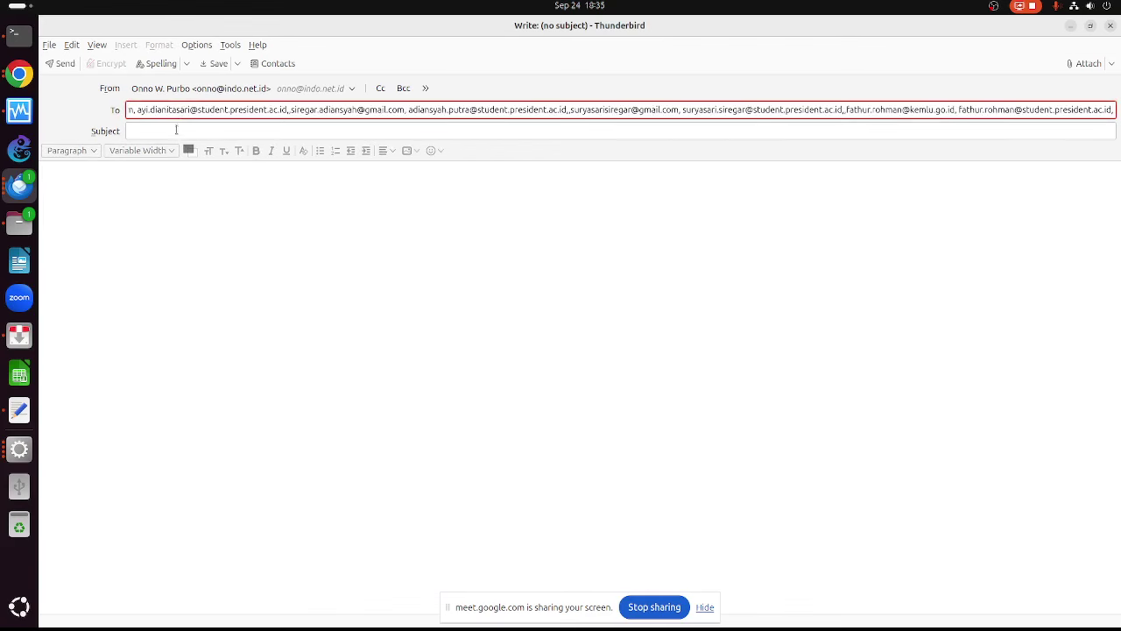
Set the message subject to "Dataset for Training / Course"
{"action": "left_click", "coordinate": [176, 130]}
{"action": "type", "text": "Data"}
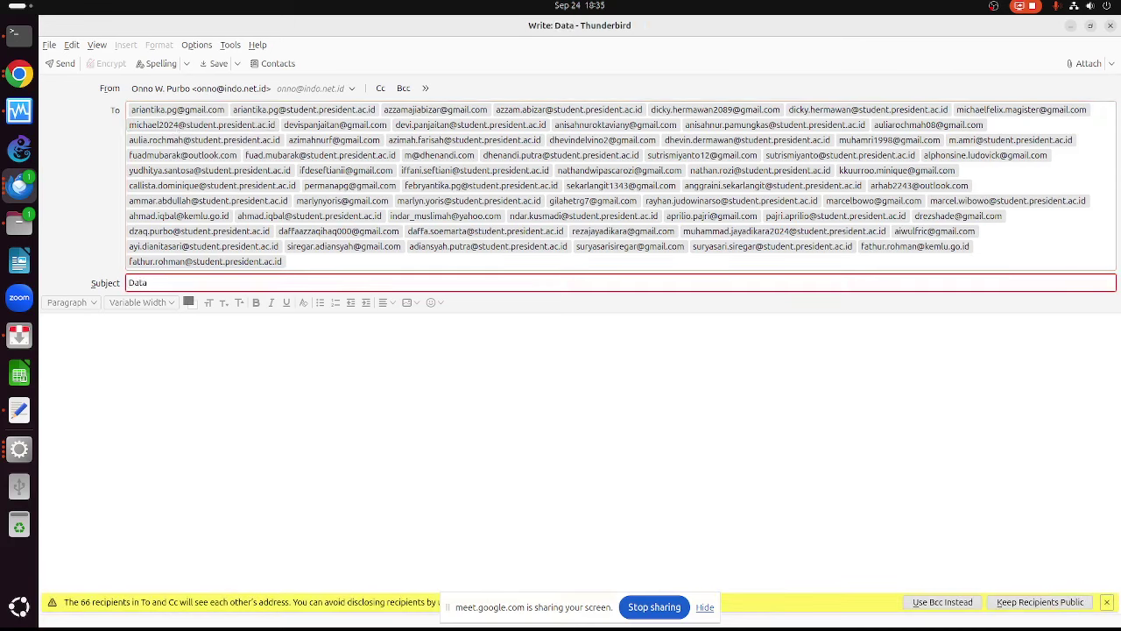
{"action": "type", "text": "set "}
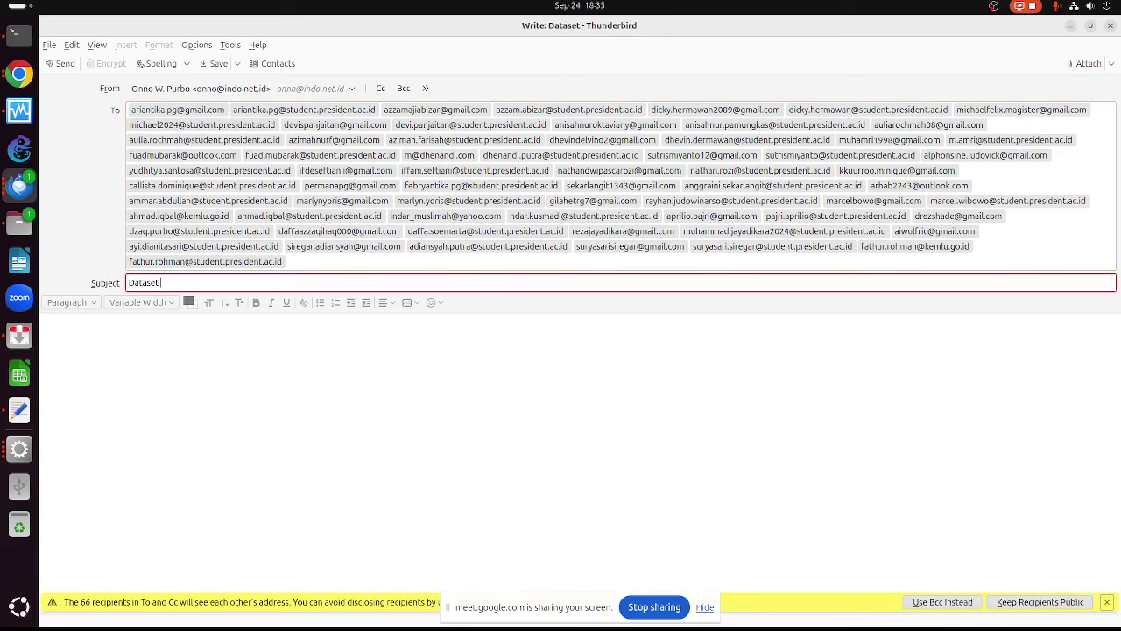
{"action": "type", "text": "for Training"}
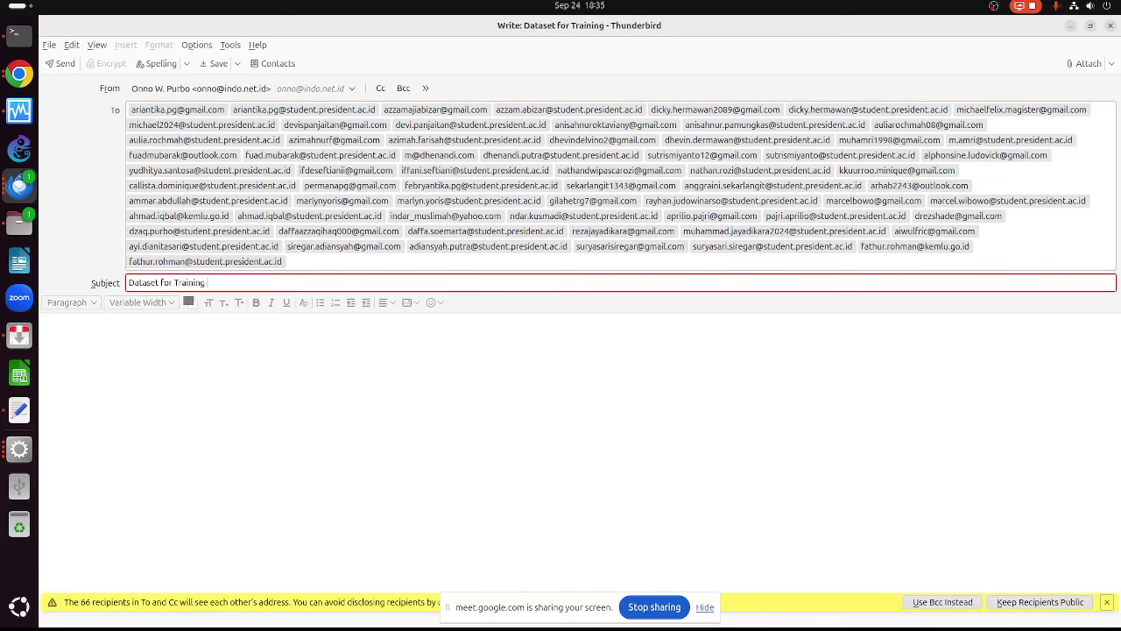
{"action": "type", "text": " / Course"}
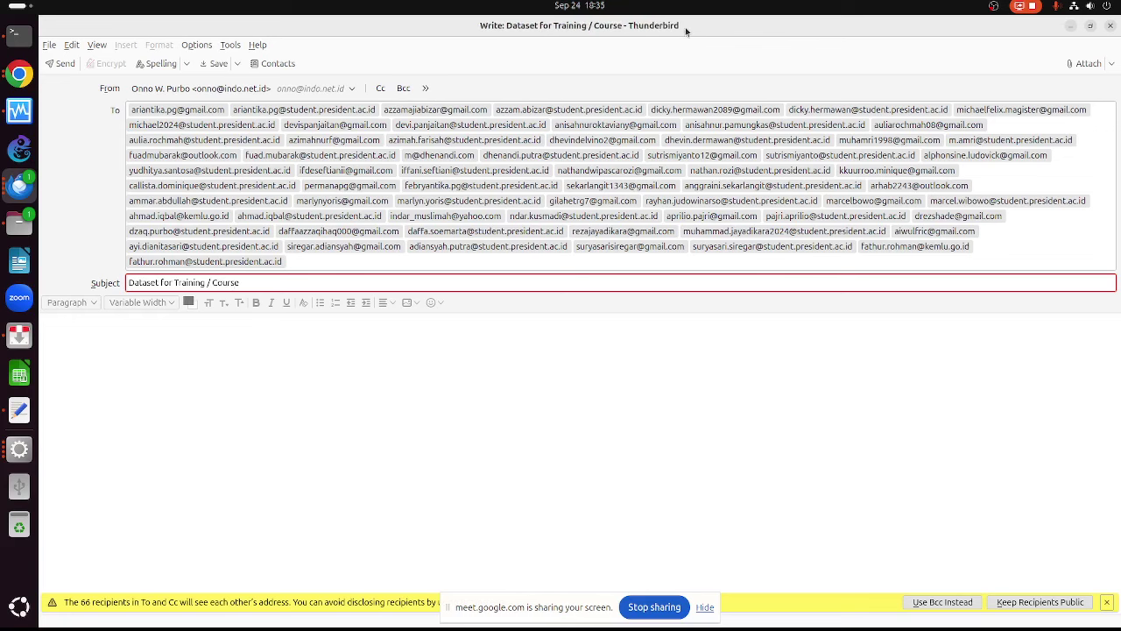
Attach anggaran-2001.xls from the ORANGE folder in the home directory
{"action": "left_click", "coordinate": [1089, 63]}
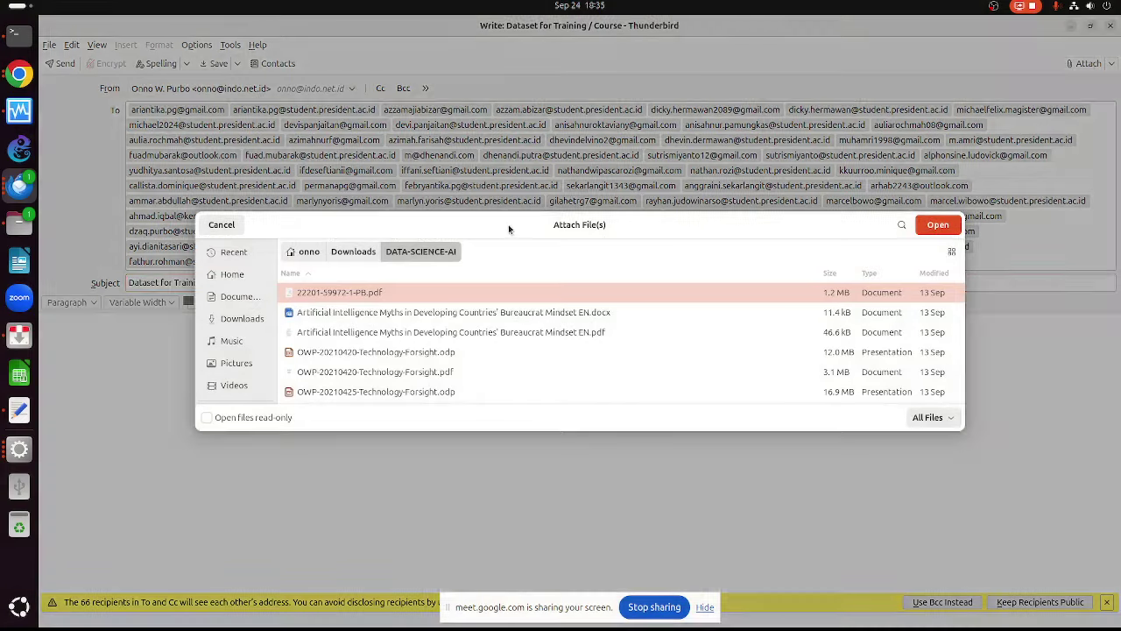
{"action": "left_click", "coordinate": [311, 252]}
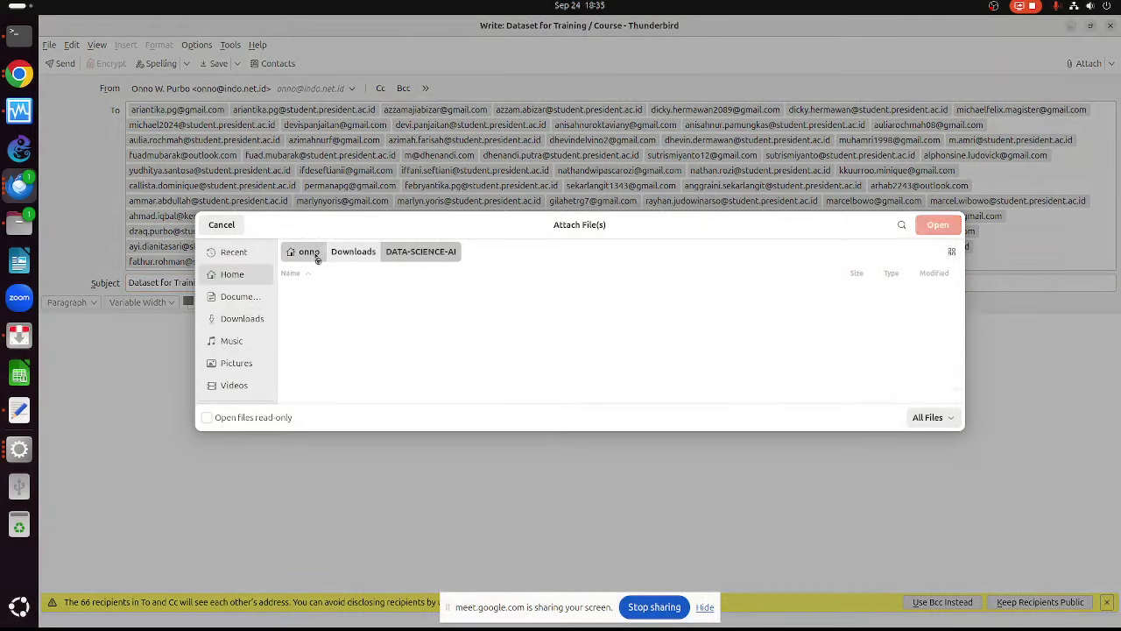
{"action": "scroll", "coordinate": [351, 326], "scroll_direction": "down", "scroll_amount": 3}
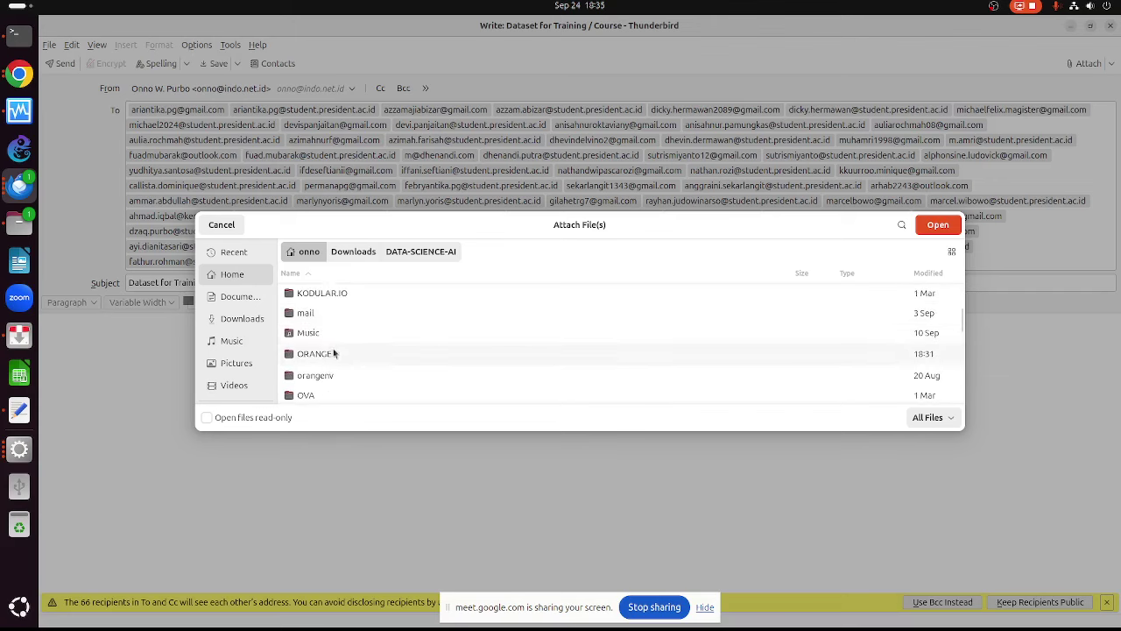
{"action": "double_click", "coordinate": [333, 347]}
{"action": "scroll", "coordinate": [419, 333], "scroll_direction": "down", "scroll_amount": 2}
{"action": "double_click", "coordinate": [365, 337]}
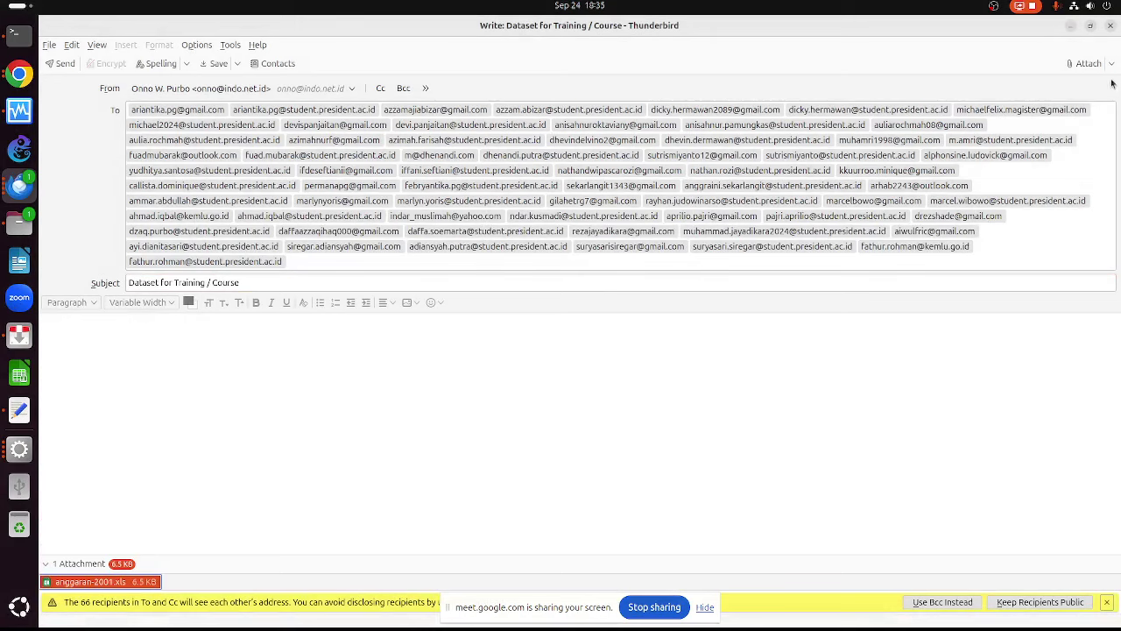
Attach miskin.xls from the ORANGE folder to the message
{"action": "left_click", "coordinate": [1081, 62]}
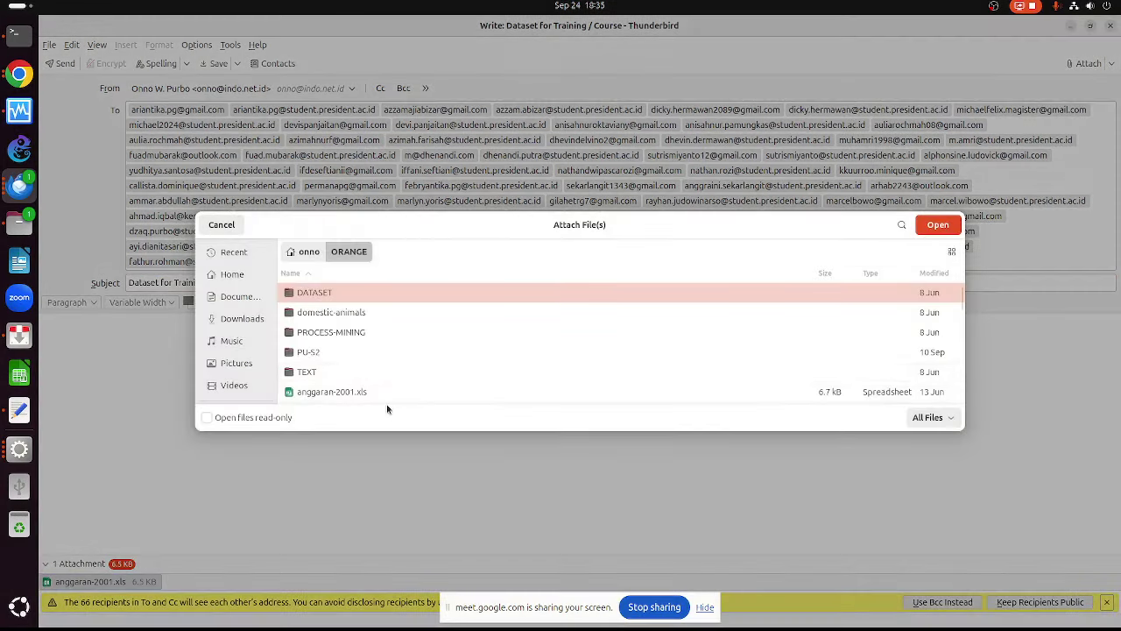
{"action": "scroll", "coordinate": [373, 373], "scroll_direction": "down", "scroll_amount": 4}
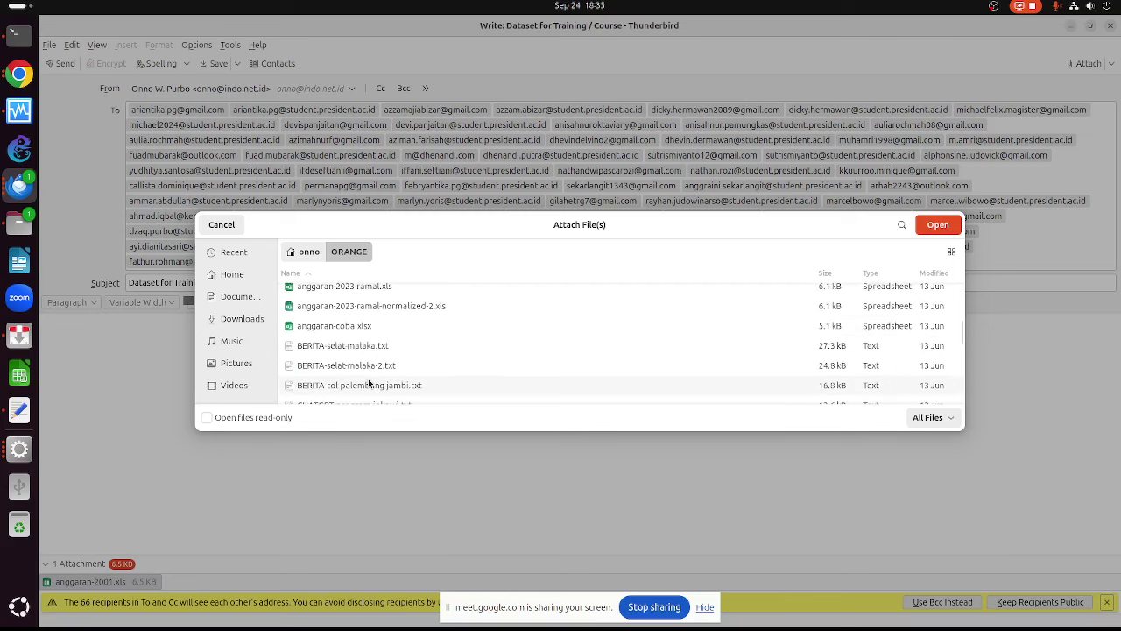
{"action": "scroll", "coordinate": [368, 383], "scroll_direction": "down", "scroll_amount": 5}
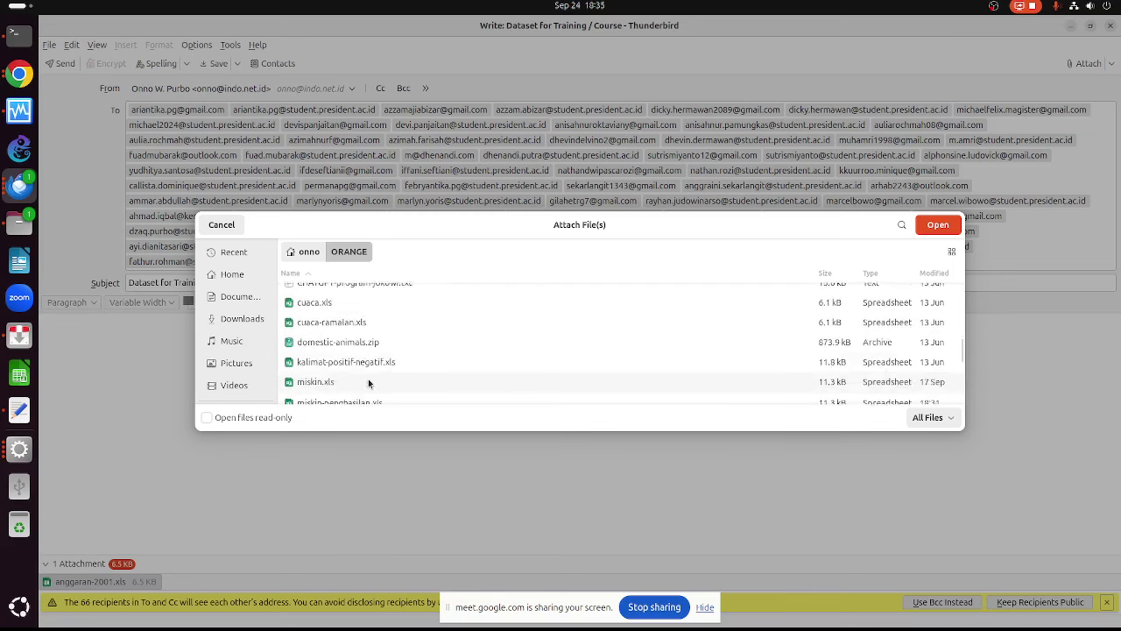
{"action": "double_click", "coordinate": [344, 362]}
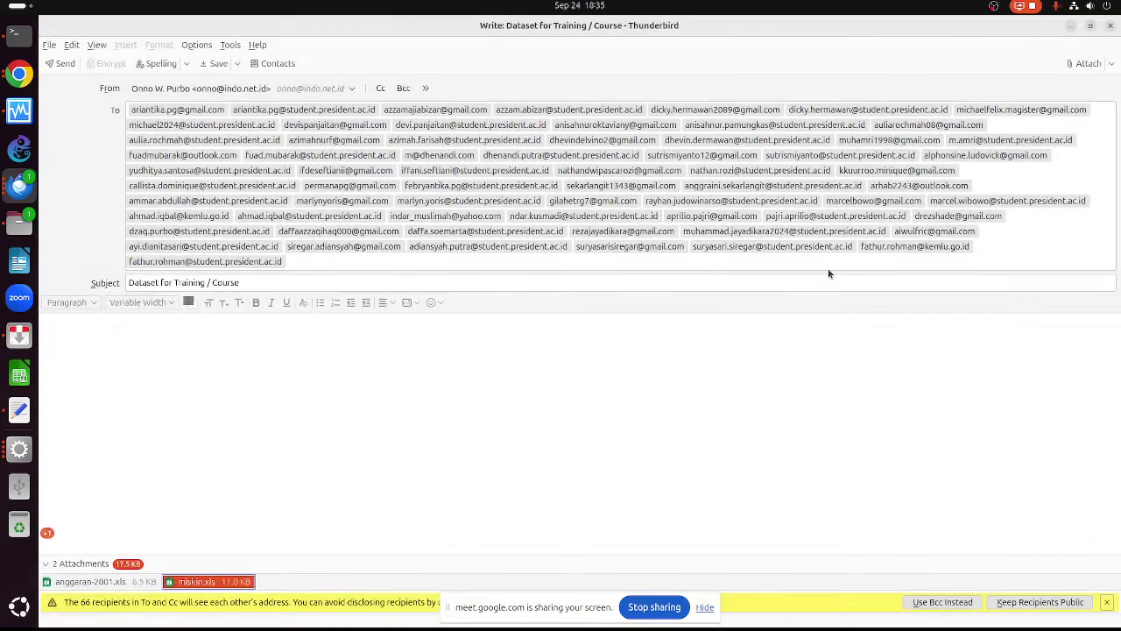
Attach anggaran-2002-dst.xls from the ORANGE folder to the message
{"action": "left_click", "coordinate": [1089, 63]}
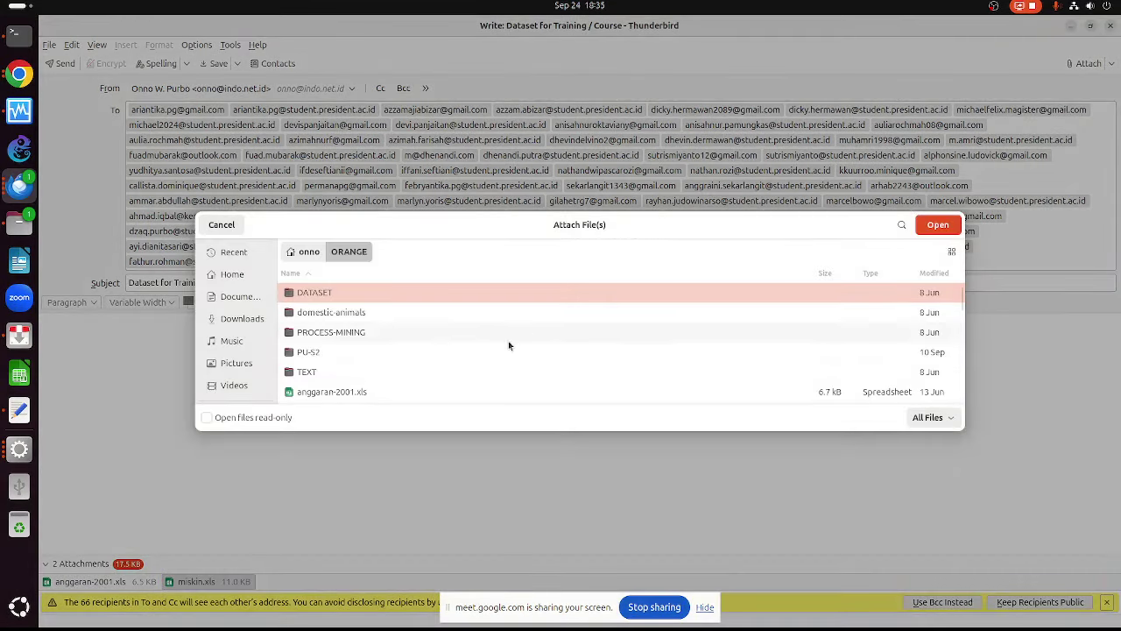
{"action": "scroll", "coordinate": [405, 378], "scroll_direction": "down", "scroll_amount": 1}
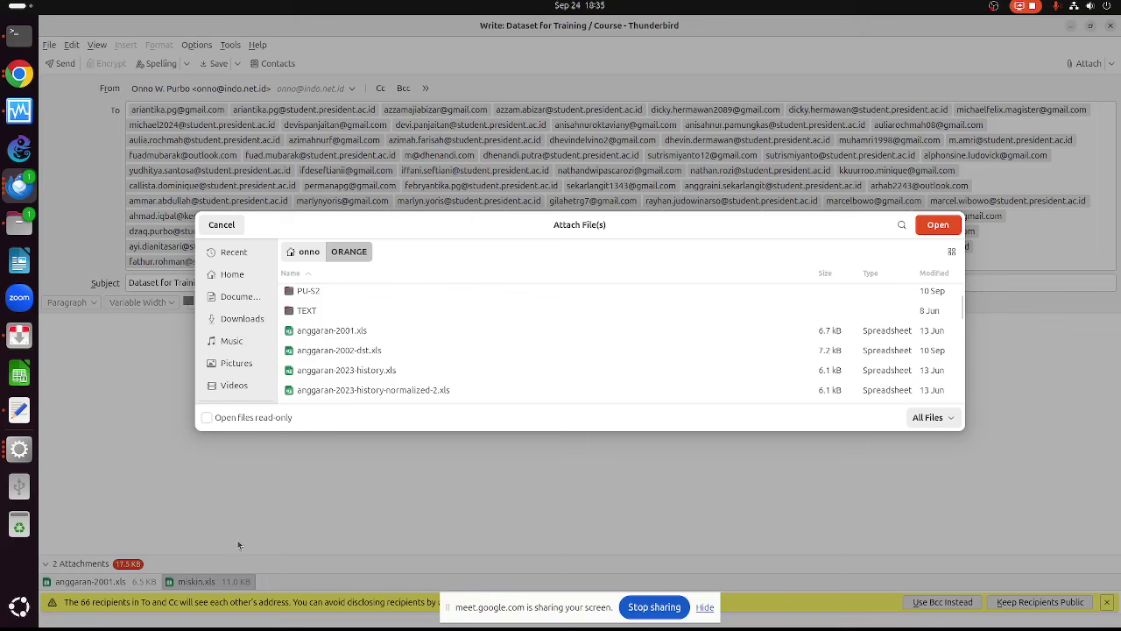
{"action": "left_click", "coordinate": [384, 352]}
{"action": "left_click", "coordinate": [937, 225]}
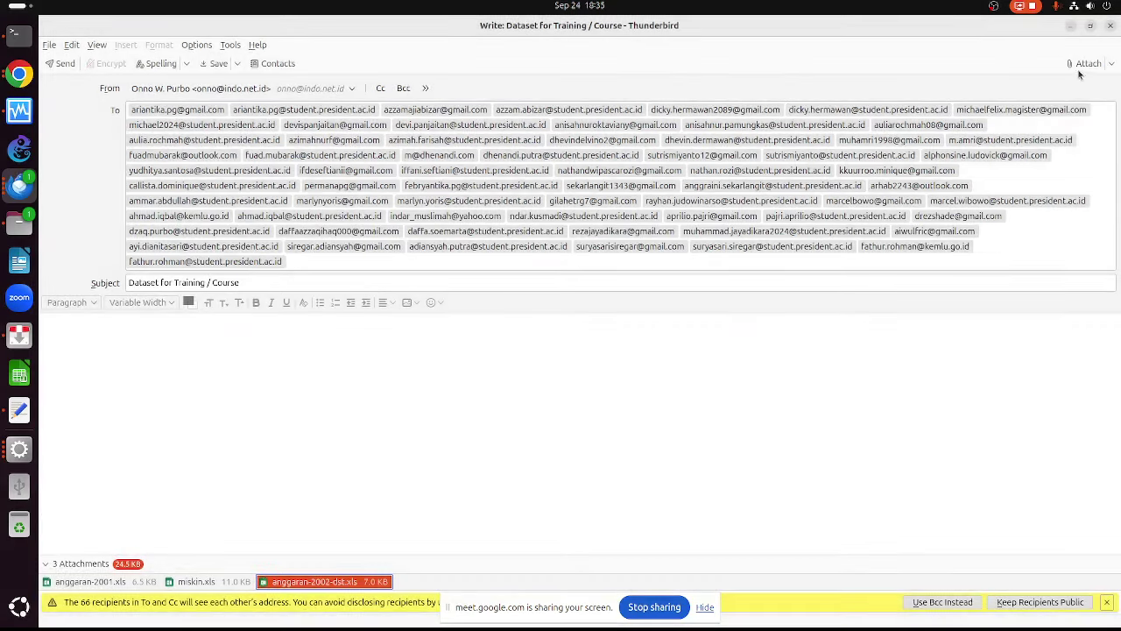
Attach anggaran-2023-history.xls from the ORANGE folder to the message
{"action": "left_click", "coordinate": [1085, 65]}
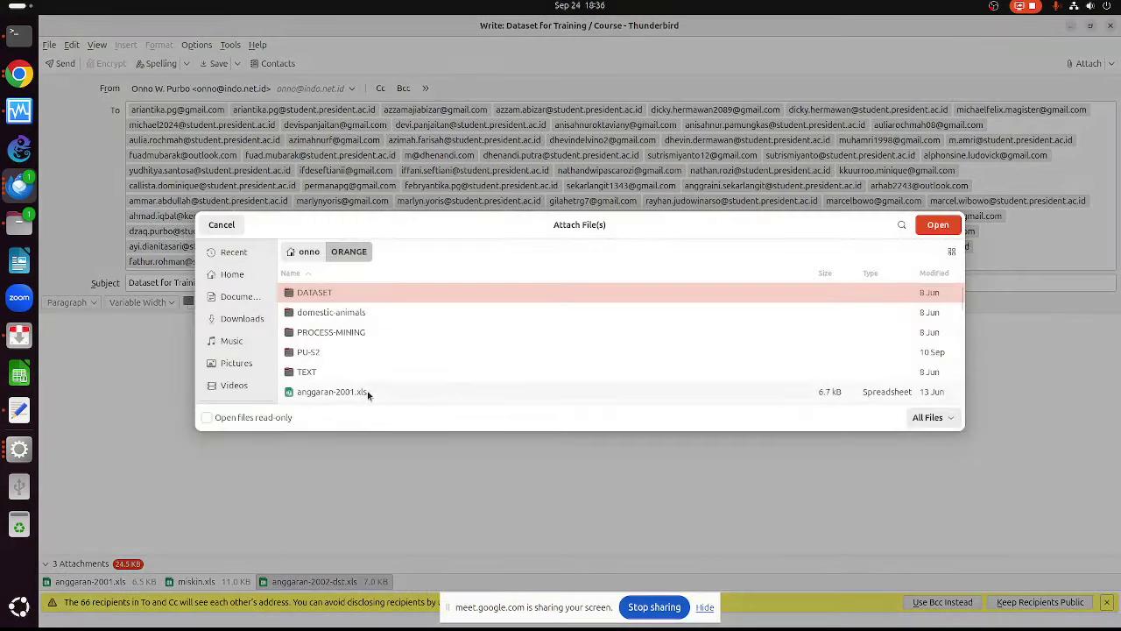
{"action": "scroll", "coordinate": [366, 395], "scroll_direction": "down", "scroll_amount": 2}
{"action": "left_click", "coordinate": [368, 349]}
{"action": "left_click", "coordinate": [937, 224]}
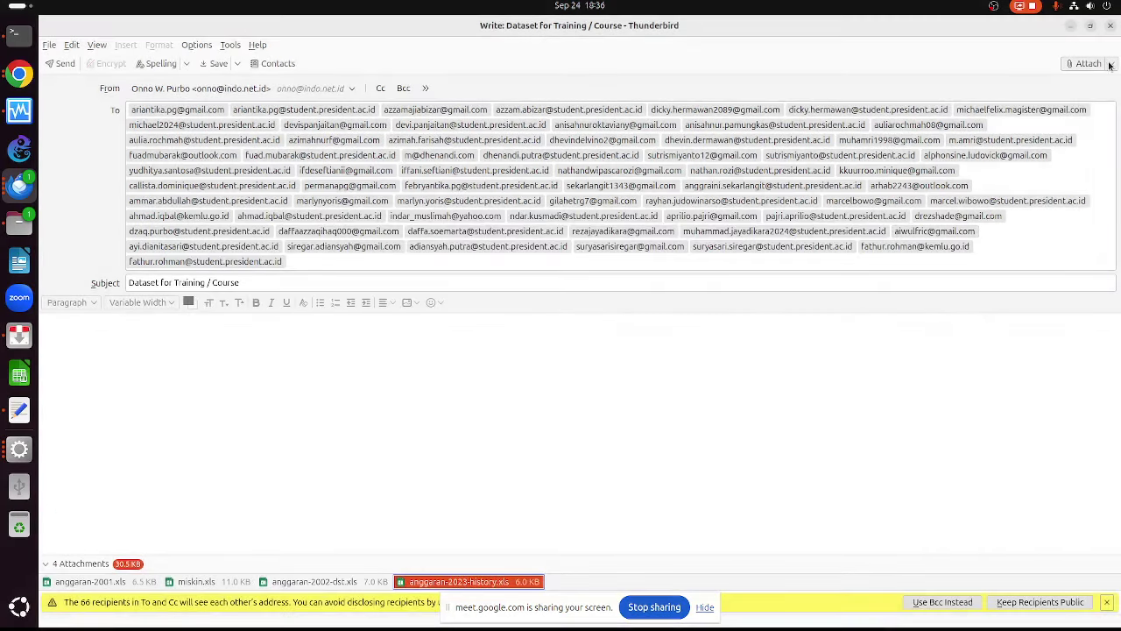
Attach anggaran-2023-history-normalized-2.xls from the ORANGE folder to the message
{"action": "left_click", "coordinate": [1099, 64]}
{"action": "scroll", "coordinate": [474, 356], "scroll_direction": "down", "scroll_amount": 3}
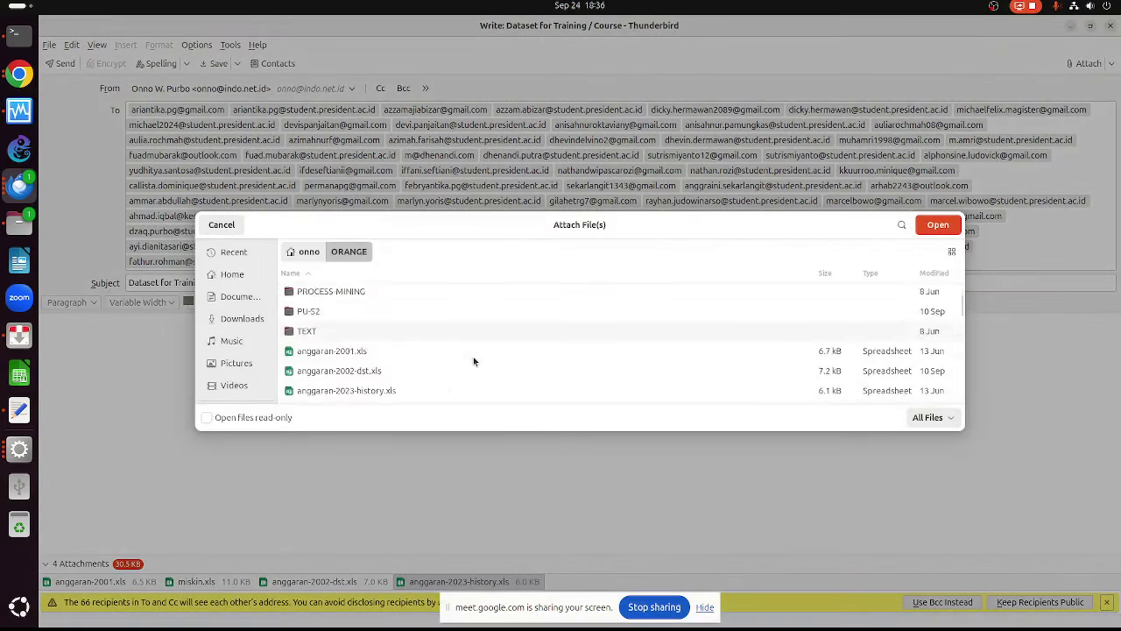
{"action": "left_click", "coordinate": [464, 369]}
{"action": "left_click", "coordinate": [938, 224]}
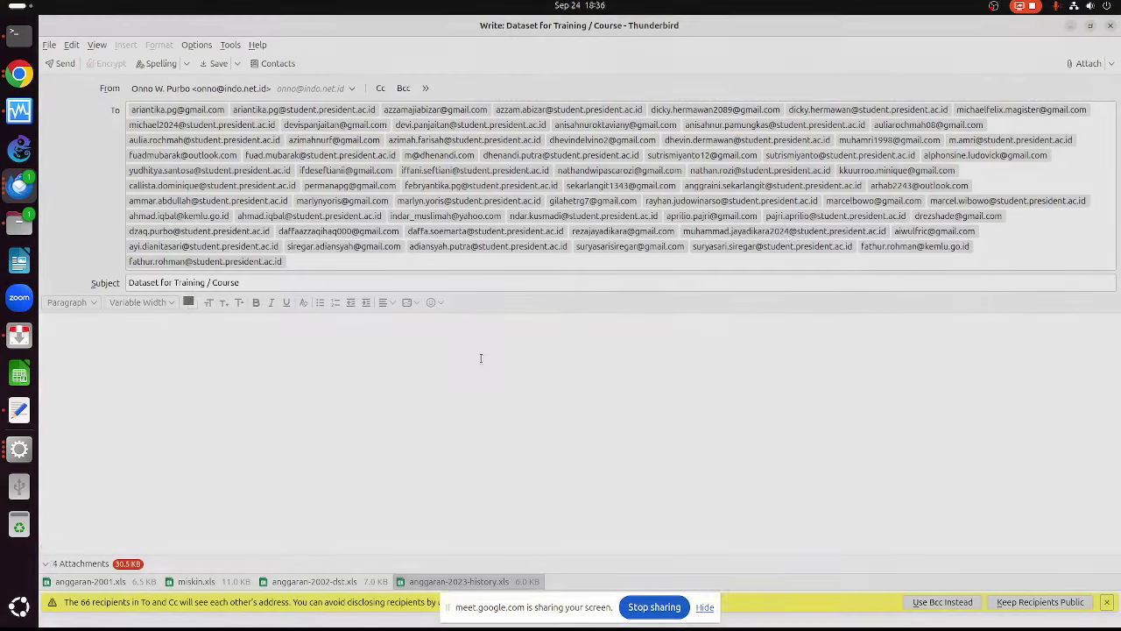
Attach anggaran-coba.xlsx from the ORANGE folder to the message
{"action": "left_click", "coordinate": [1095, 63]}
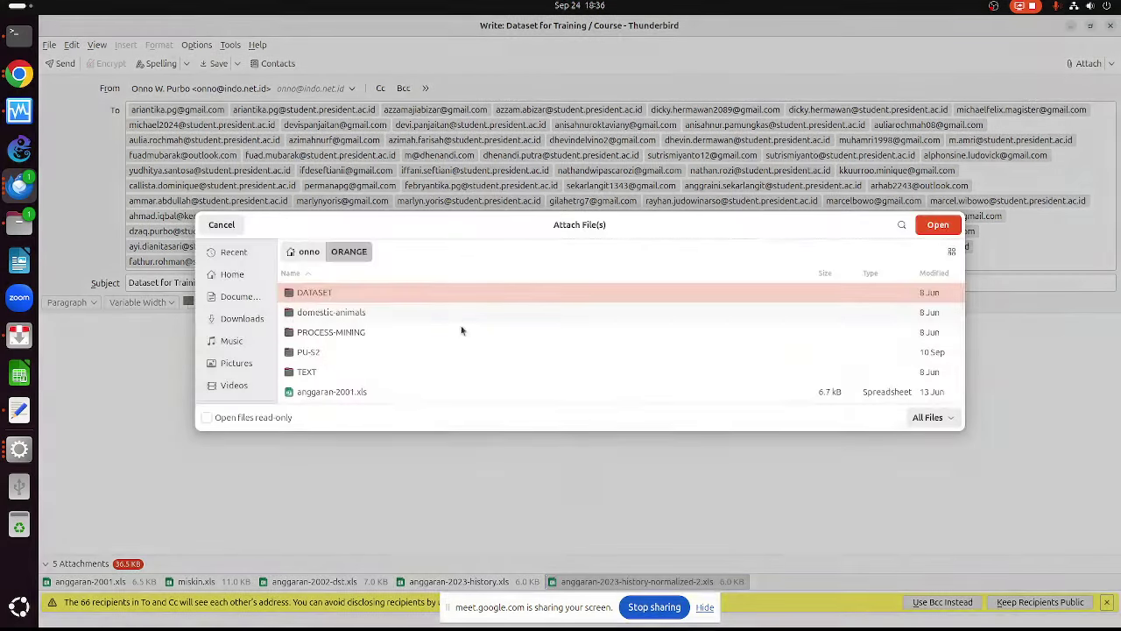
{"action": "scroll", "coordinate": [464, 341], "scroll_direction": "down", "scroll_amount": 2}
{"action": "scroll", "coordinate": [470, 349], "scroll_direction": "down", "scroll_amount": 5}
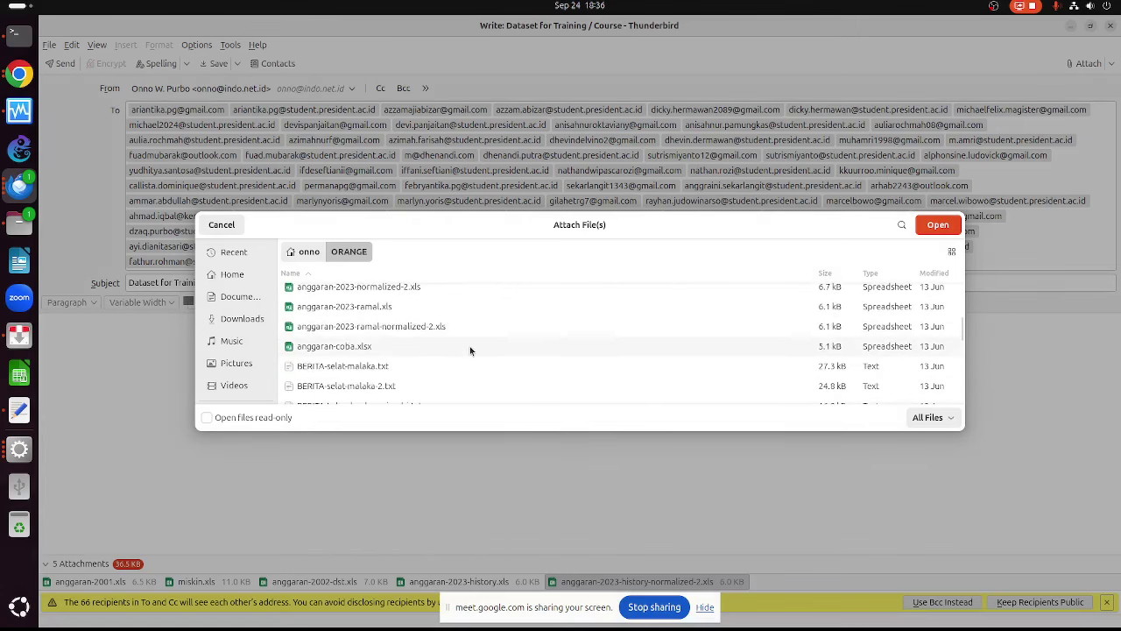
{"action": "scroll", "coordinate": [430, 365], "scroll_direction": "down", "scroll_amount": 2}
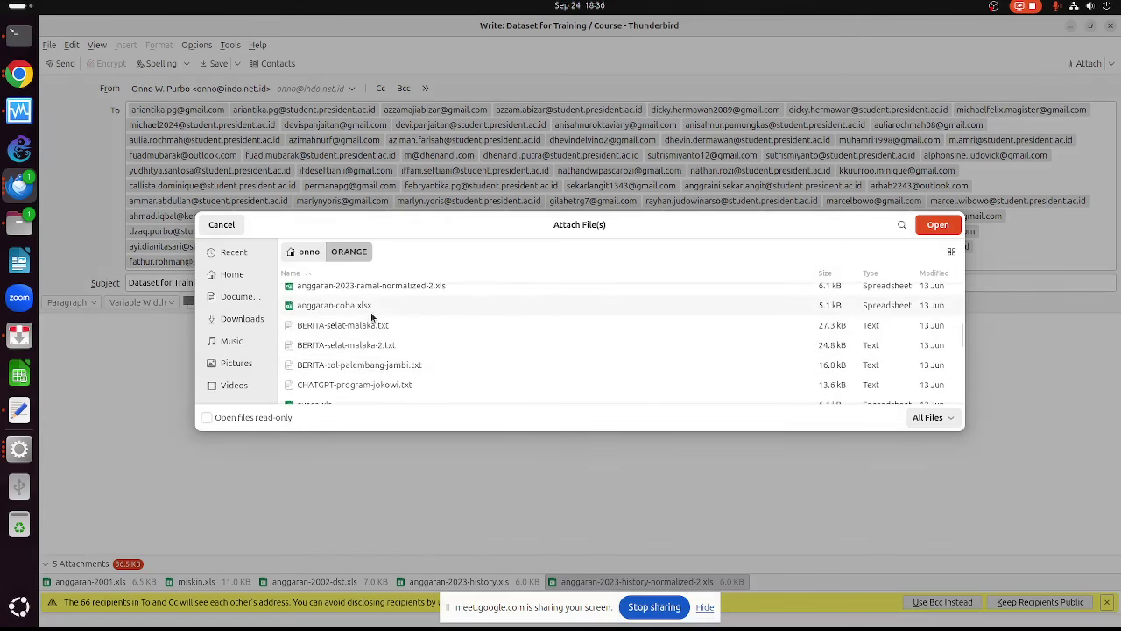
{"action": "double_click", "coordinate": [370, 307]}
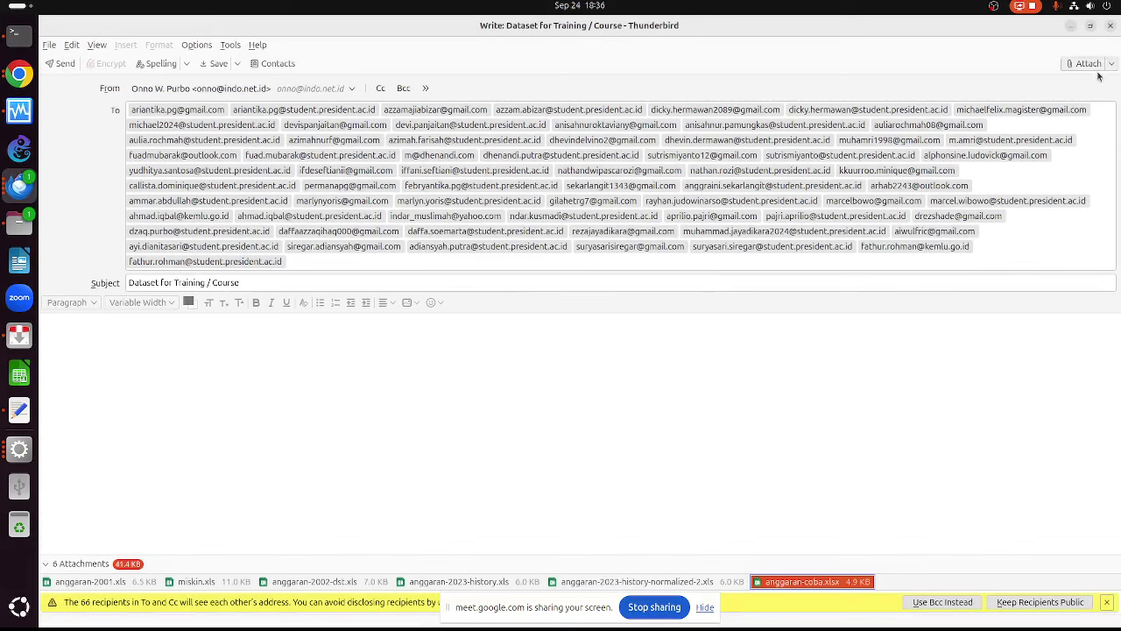
Attach cuaca.xls from the ORANGE folder to the message
{"action": "left_click", "coordinate": [1091, 64]}
{"action": "scroll", "coordinate": [474, 340], "scroll_direction": "down", "scroll_amount": 5}
{"action": "scroll", "coordinate": [474, 344], "scroll_direction": "down", "scroll_amount": 5}
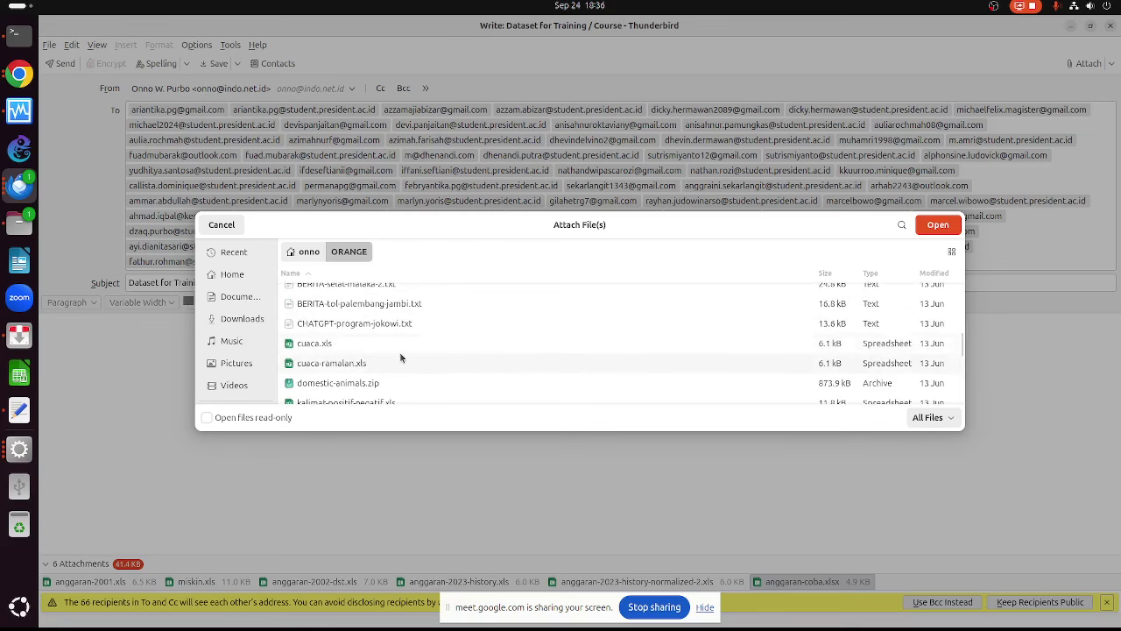
{"action": "double_click", "coordinate": [391, 349]}
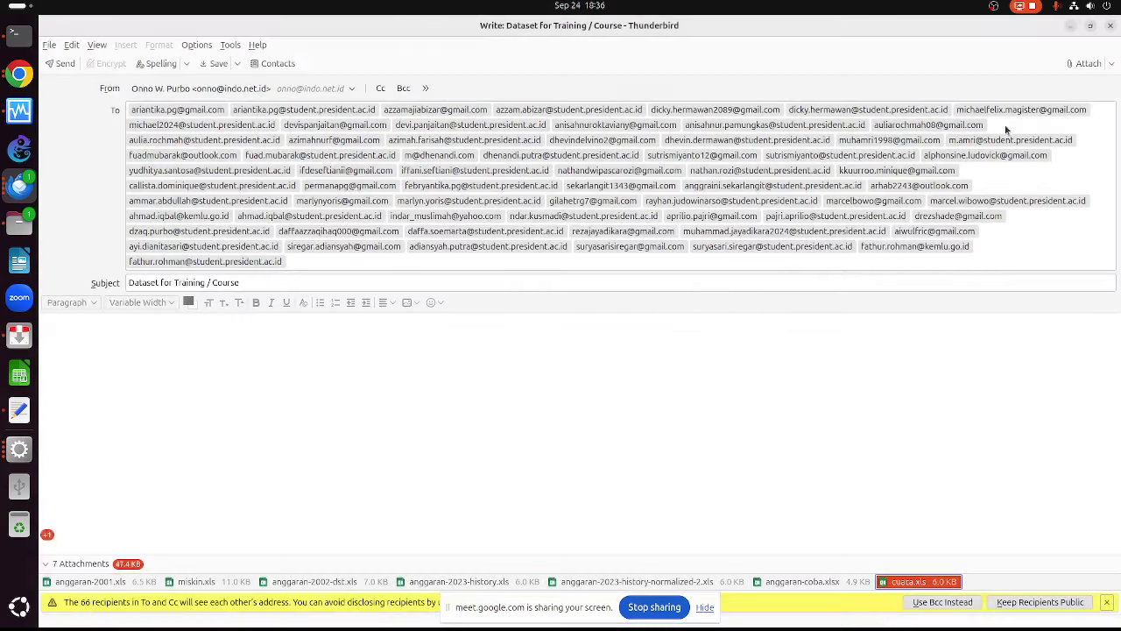
Attach cuaca-ramalan.xls from the ORANGE folder to the message
{"action": "left_click", "coordinate": [1092, 65]}
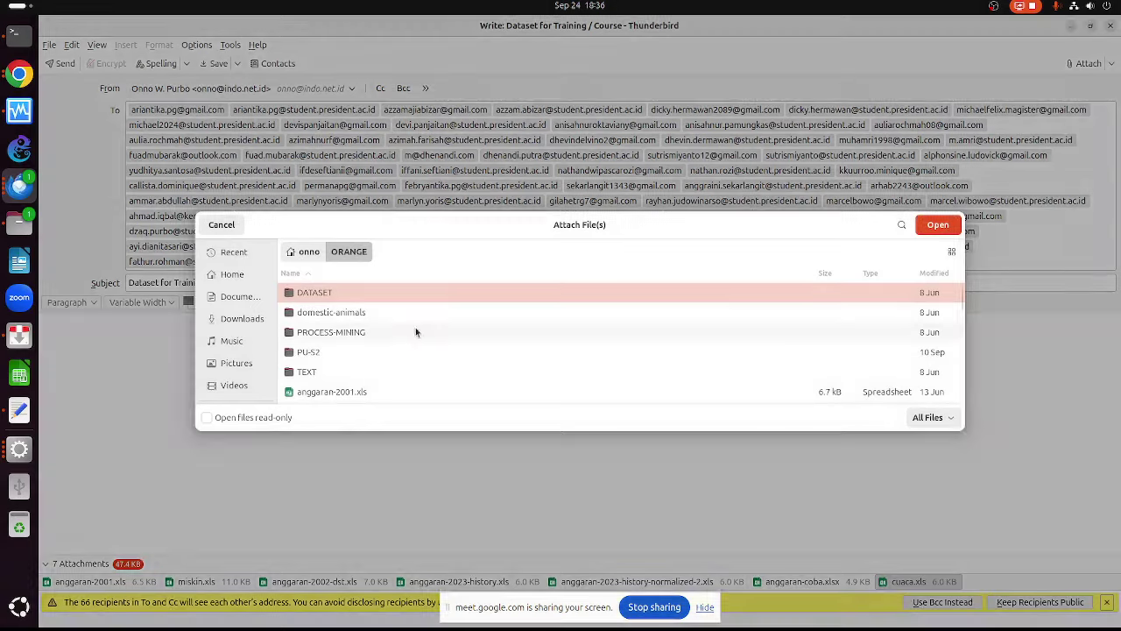
{"action": "scroll", "coordinate": [409, 337], "scroll_direction": "up", "scroll_amount": 5}
{"action": "scroll", "coordinate": [409, 337], "scroll_direction": "down", "scroll_amount": 5}
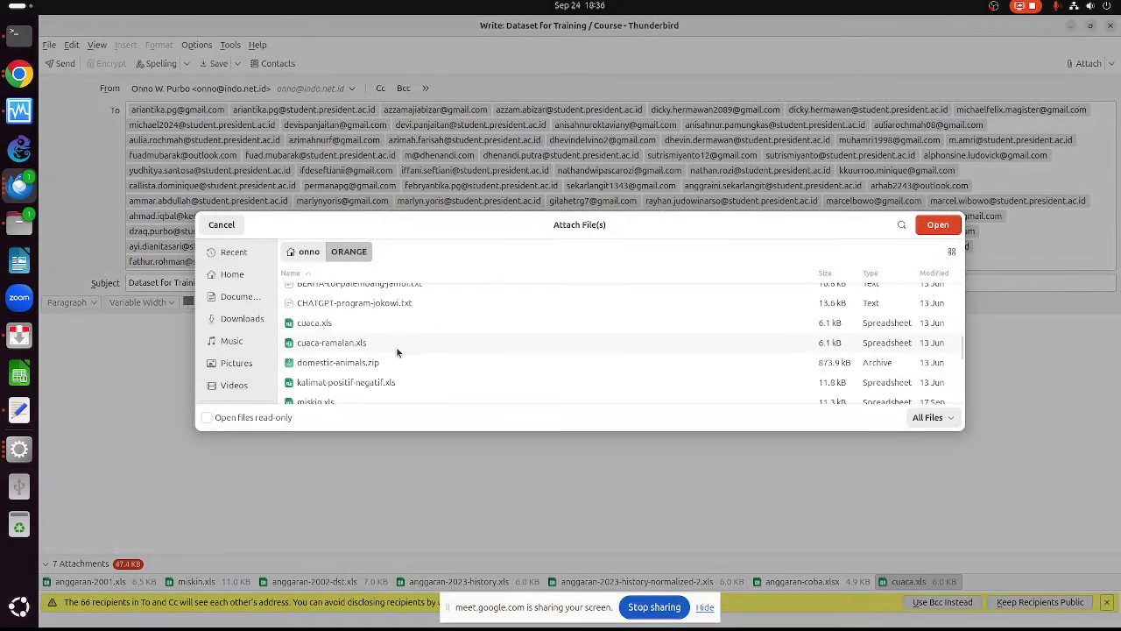
{"action": "double_click", "coordinate": [369, 345]}
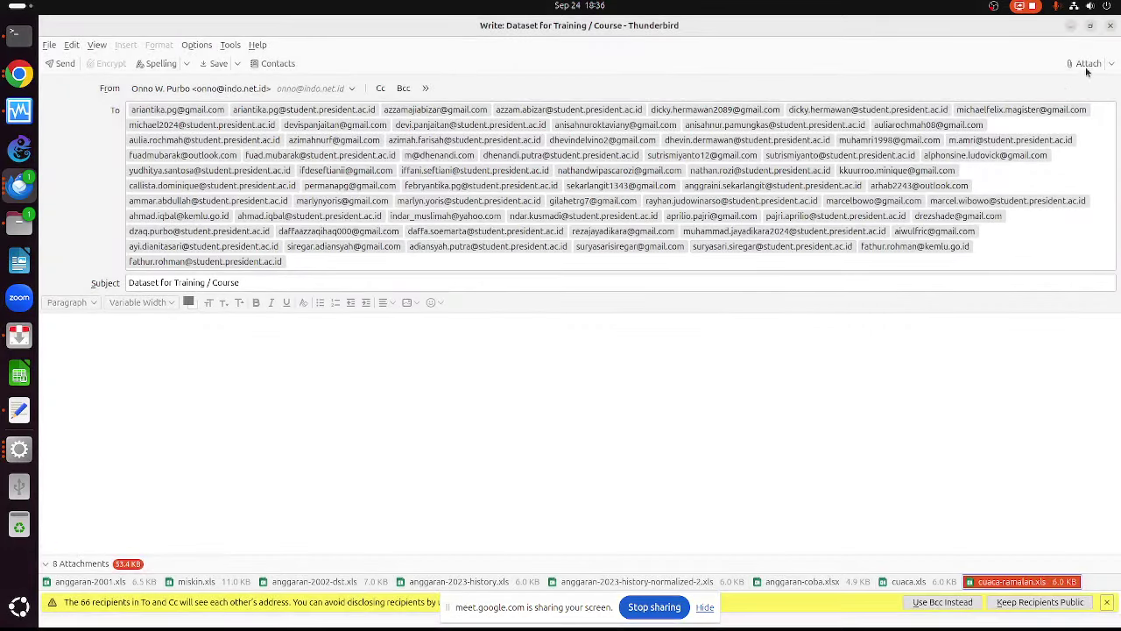
Attach miskin-penghasilan.xls from the ORANGE folder to the message
{"action": "left_click", "coordinate": [1086, 69]}
{"action": "scroll", "coordinate": [413, 355], "scroll_direction": "down", "scroll_amount": 5}
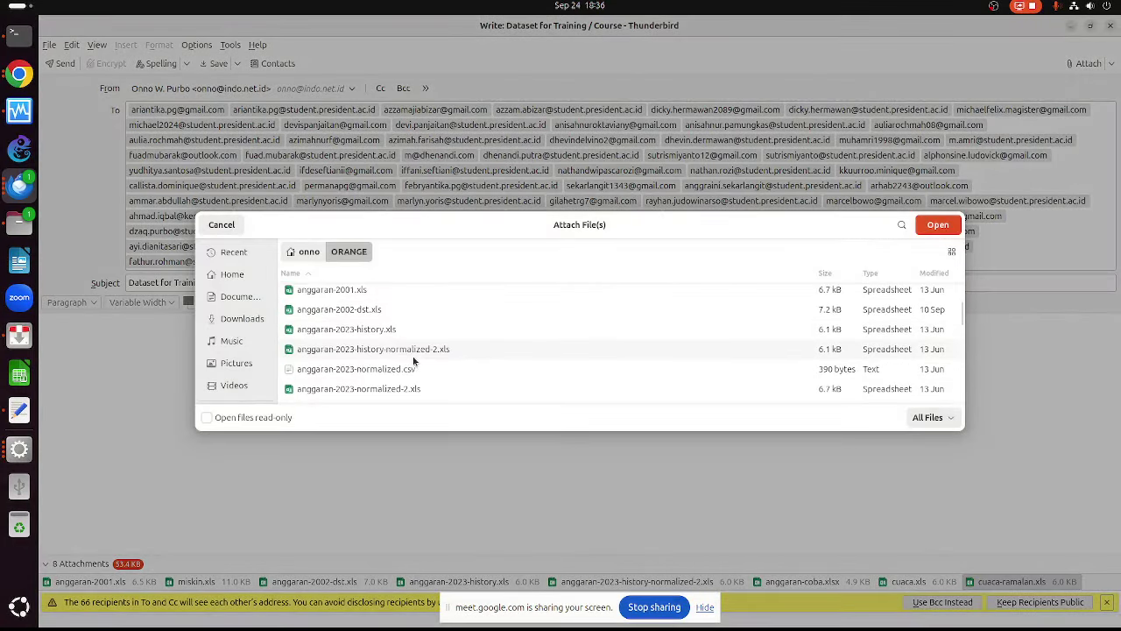
{"action": "scroll", "coordinate": [411, 361], "scroll_direction": "down", "scroll_amount": 10}
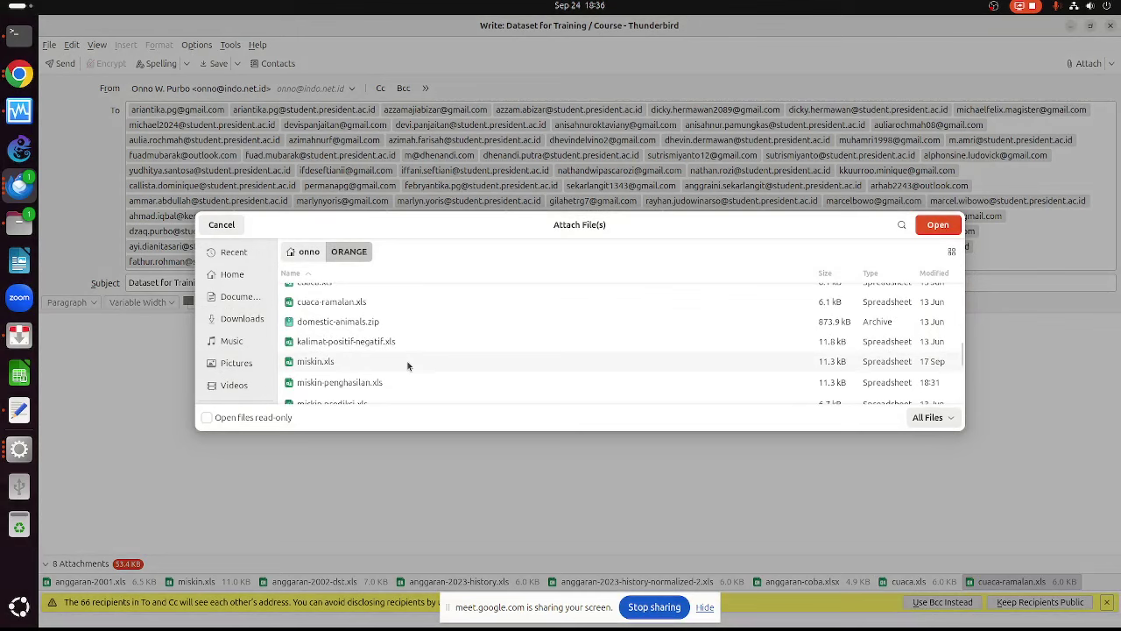
{"action": "scroll", "coordinate": [380, 370], "scroll_direction": "down", "scroll_amount": 2}
{"action": "scroll", "coordinate": [383, 368], "scroll_direction": "up", "scroll_amount": 2}
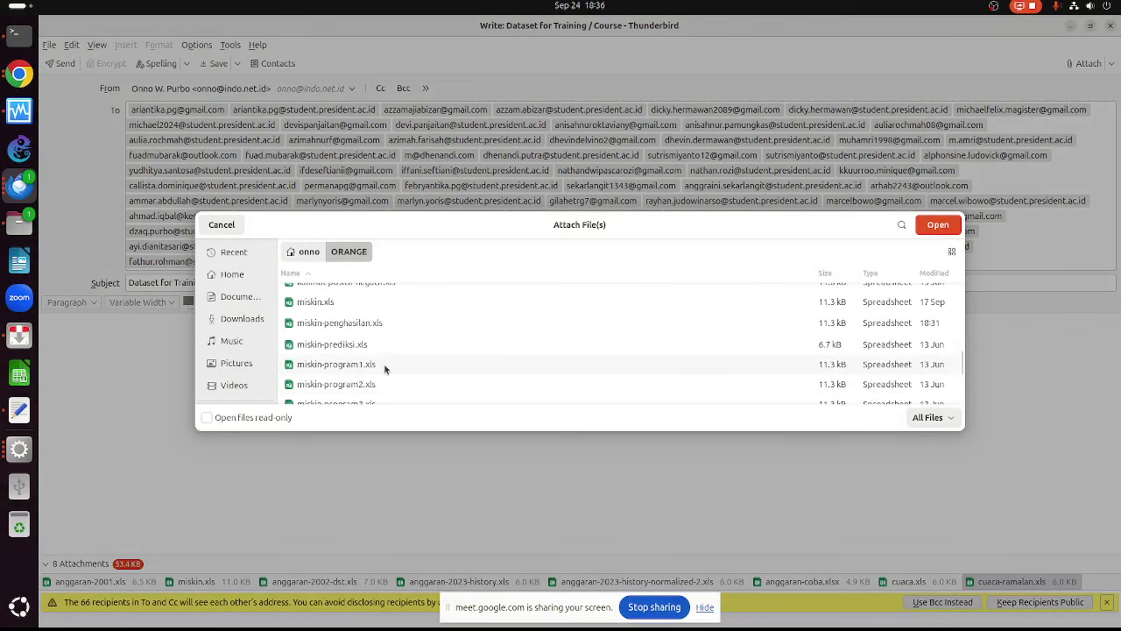
{"action": "double_click", "coordinate": [354, 325]}
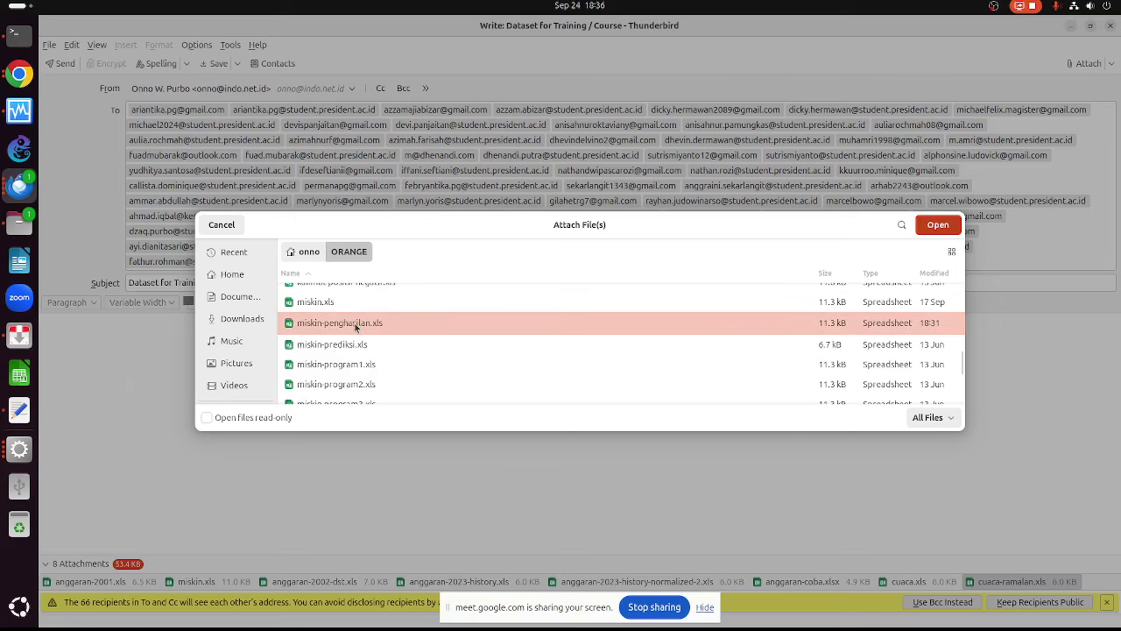
Attach miskin-prediksi.xls from the ORANGE folder to the message
{"action": "left_click", "coordinate": [1085, 66]}
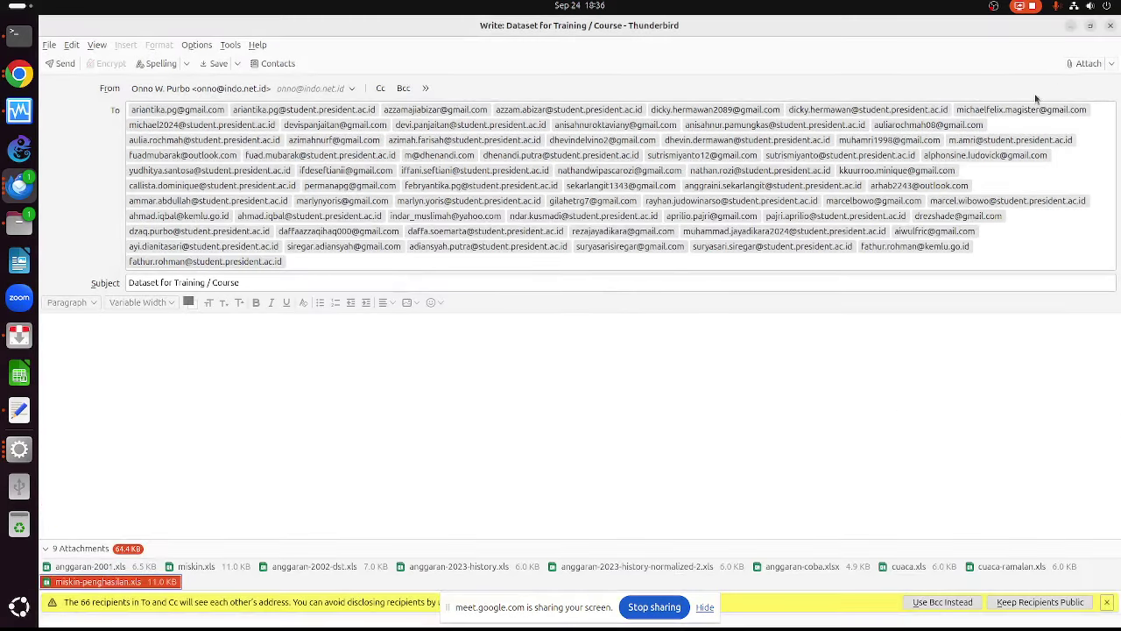
{"action": "scroll", "coordinate": [374, 368], "scroll_direction": "down", "scroll_amount": 5}
{"action": "scroll", "coordinate": [375, 369], "scroll_direction": "down", "scroll_amount": 5}
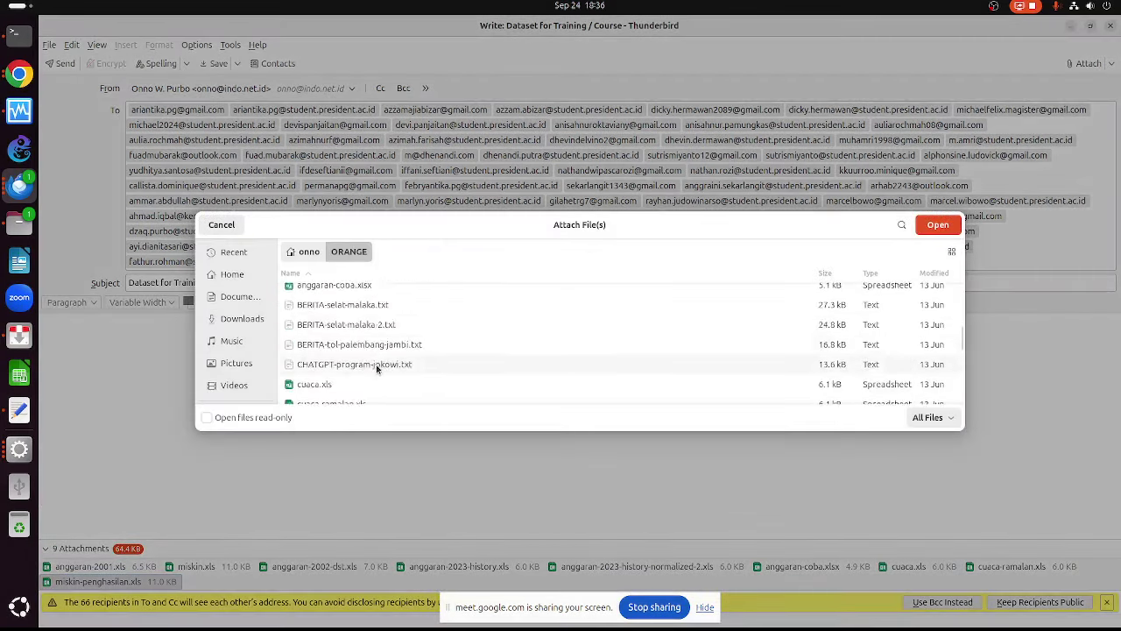
{"action": "scroll", "coordinate": [378, 368], "scroll_direction": "up", "scroll_amount": 2}
{"action": "scroll", "coordinate": [378, 368], "scroll_direction": "down", "scroll_amount": 4}
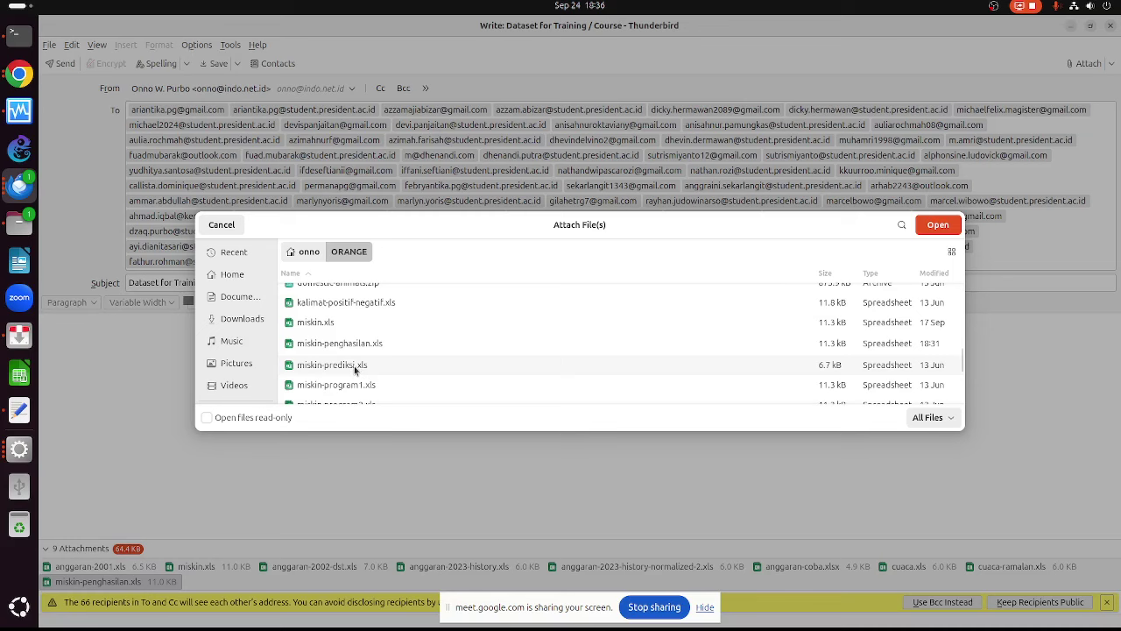
{"action": "double_click", "coordinate": [355, 366]}
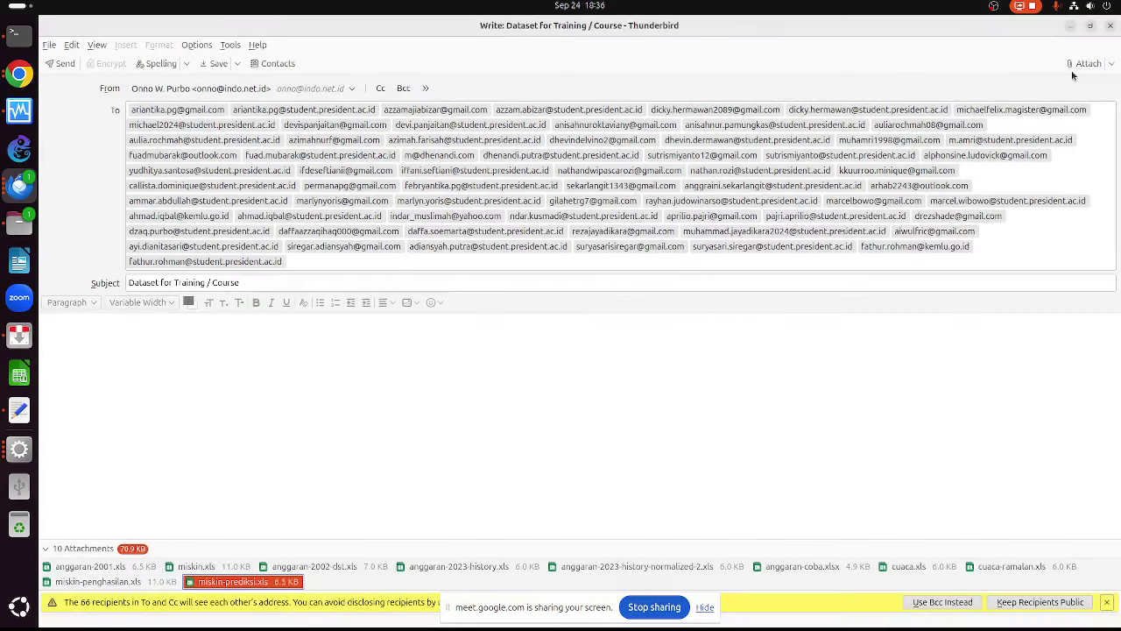
Attach miskin-program1.xls from the ORANGE folder to the message
{"action": "left_click", "coordinate": [1082, 64]}
{"action": "scroll", "coordinate": [464, 386], "scroll_direction": "down", "scroll_amount": 5}
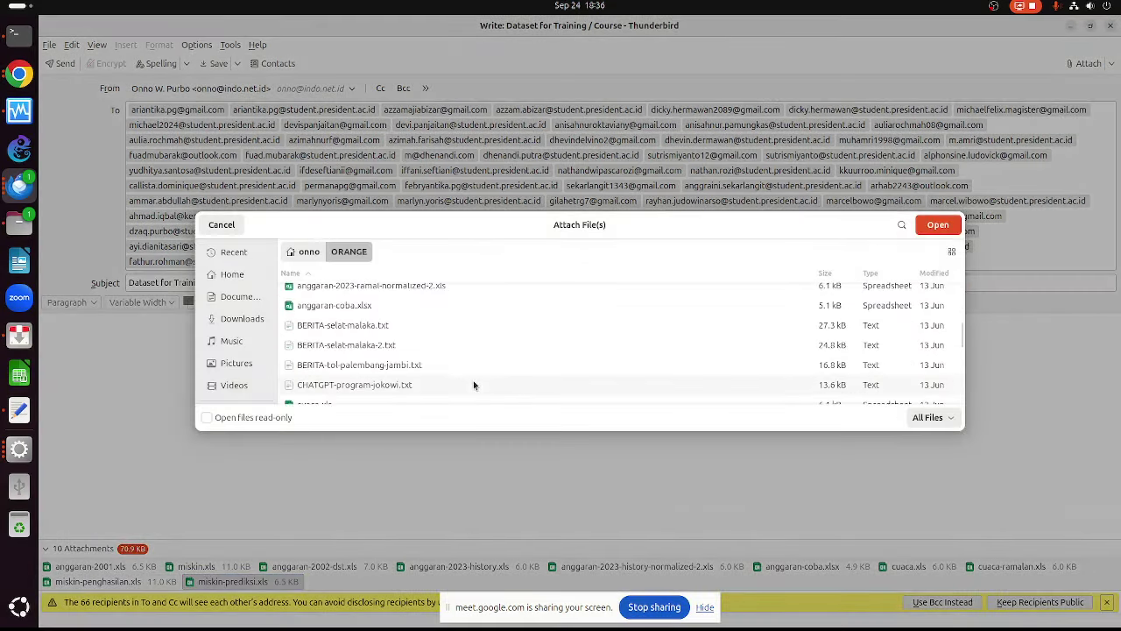
{"action": "scroll", "coordinate": [473, 384], "scroll_direction": "down", "scroll_amount": 5}
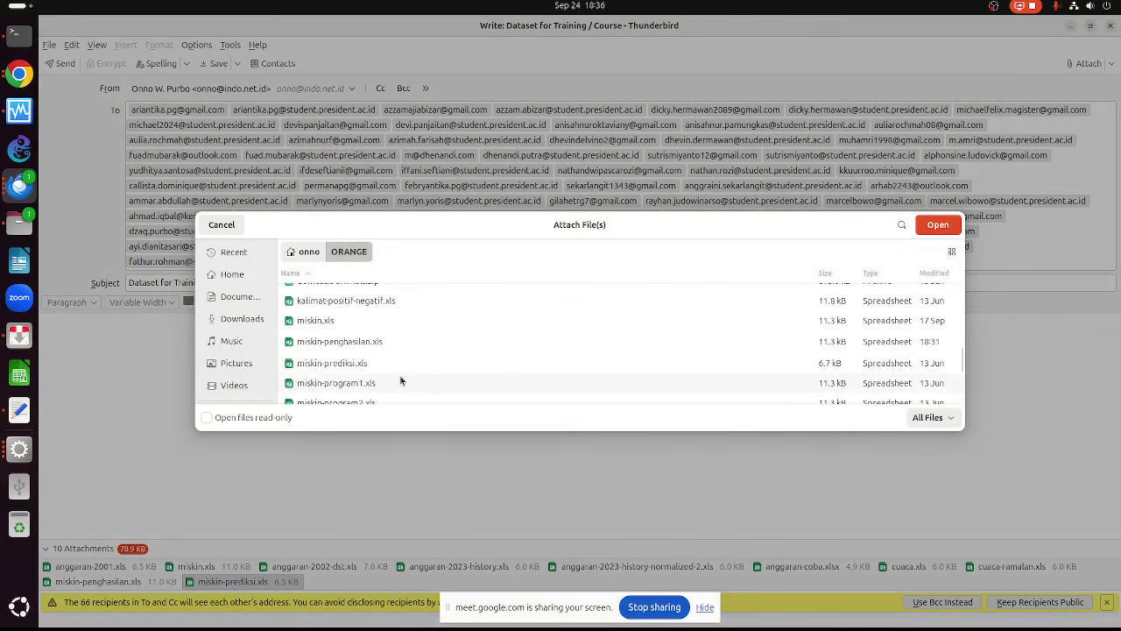
{"action": "scroll", "coordinate": [394, 372], "scroll_direction": "down", "scroll_amount": 2}
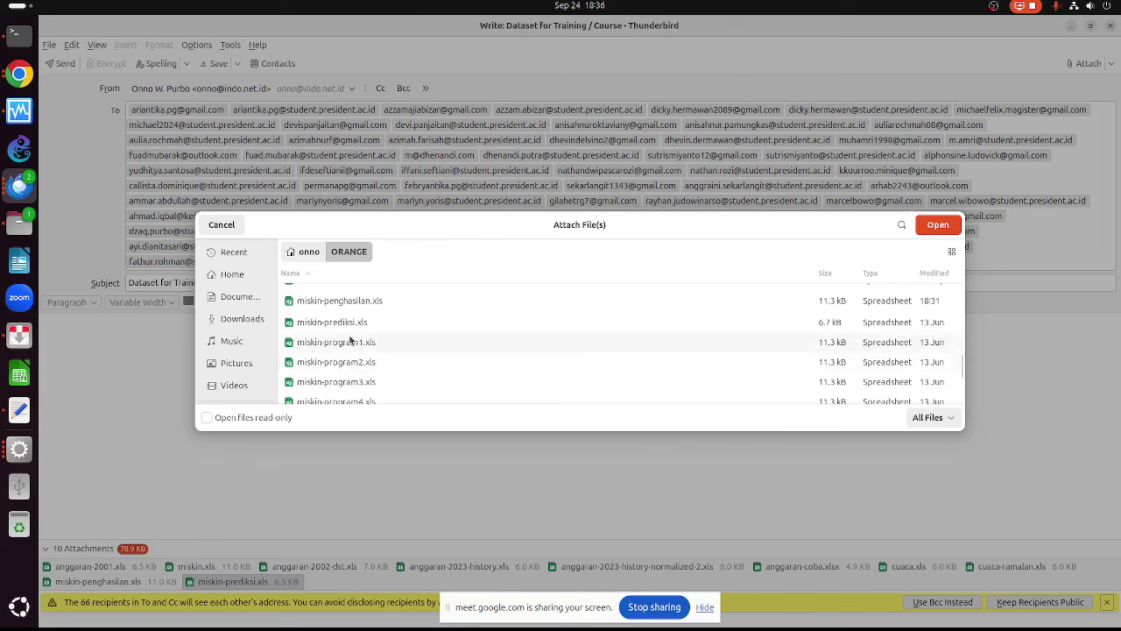
{"action": "double_click", "coordinate": [359, 344]}
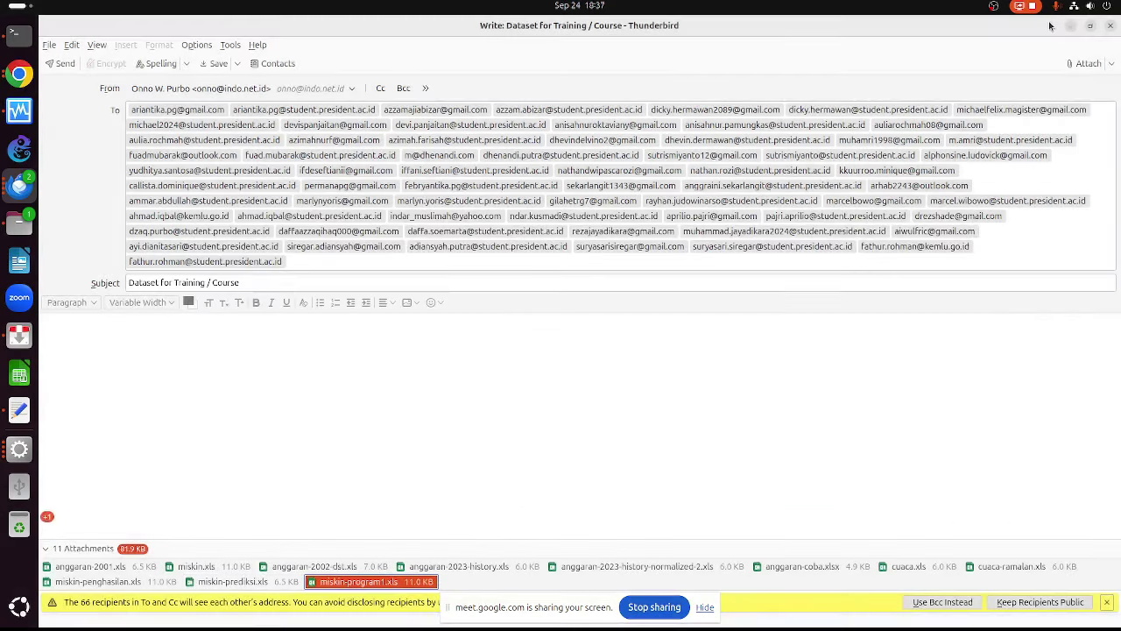
Attach miskin-program2.xls from the ORANGE folder to the message
{"action": "key", "text": "ctrl+shift+a"}
{"action": "scroll", "coordinate": [422, 379], "scroll_direction": "down", "scroll_amount": 5}
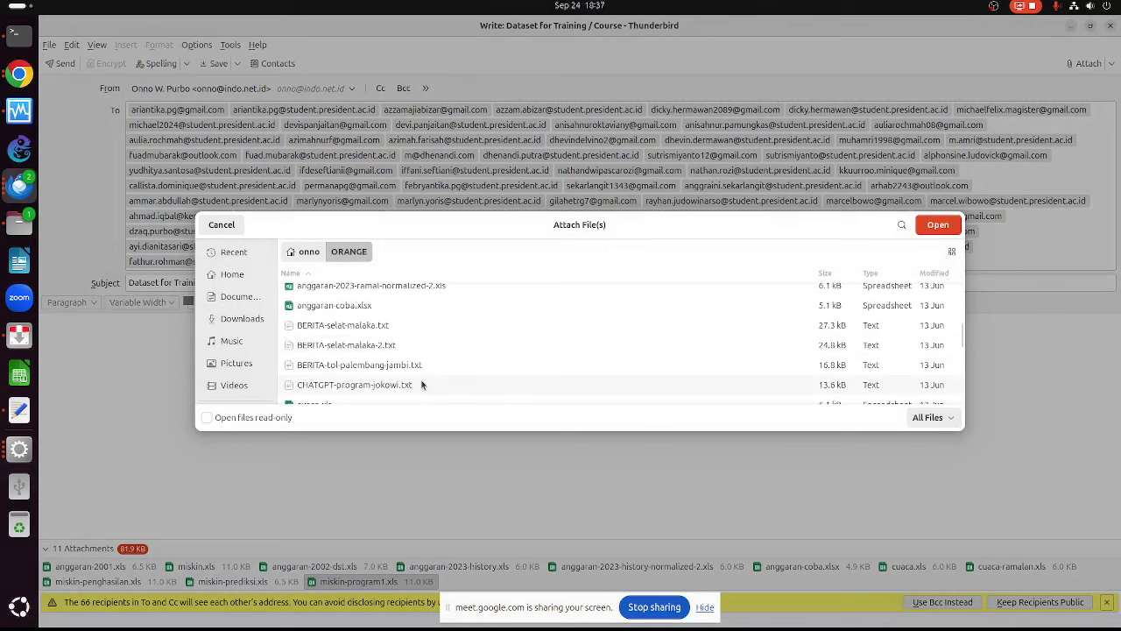
{"action": "scroll", "coordinate": [421, 385], "scroll_direction": "down", "scroll_amount": 5}
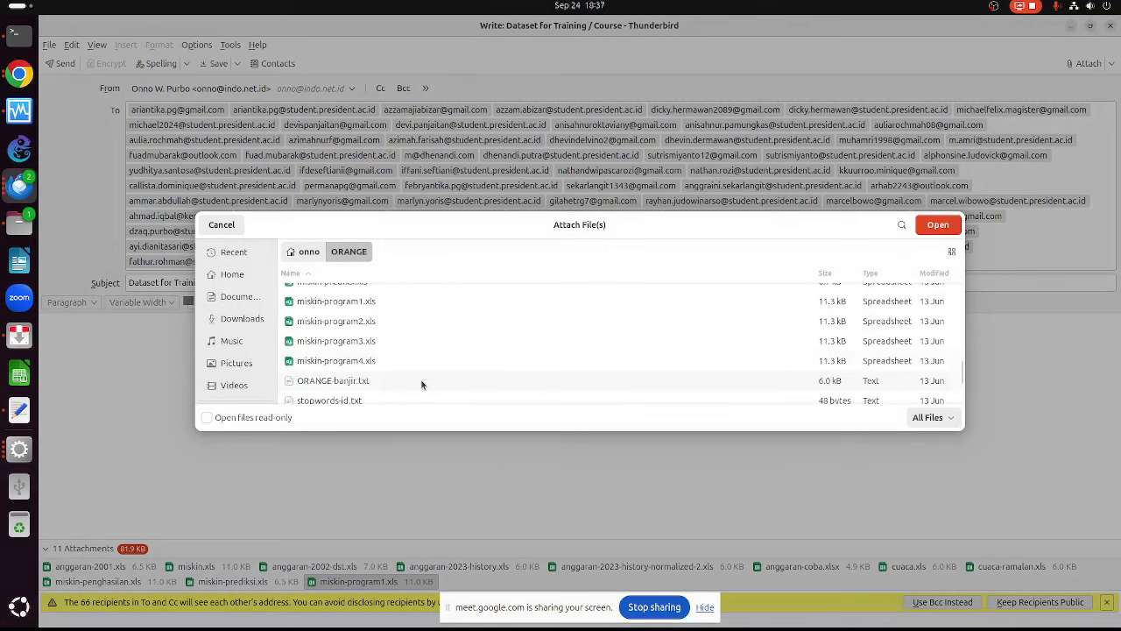
{"action": "scroll", "coordinate": [421, 385], "scroll_direction": "down", "scroll_amount": 2}
{"action": "scroll", "coordinate": [421, 384], "scroll_direction": "up", "scroll_amount": 2}
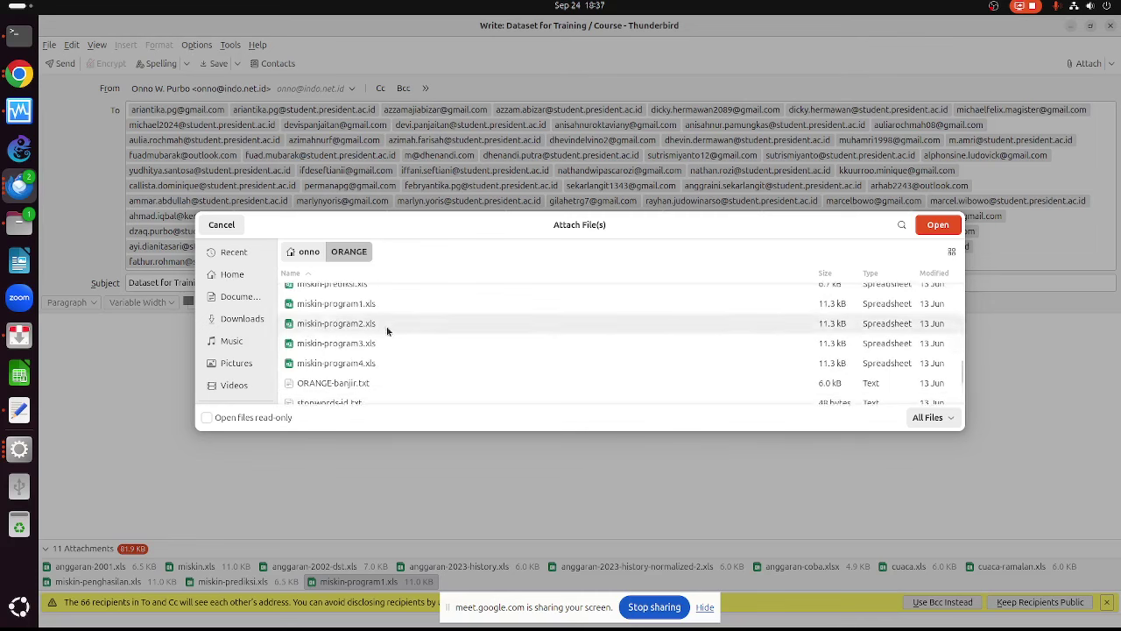
{"action": "left_click", "coordinate": [386, 325]}
{"action": "left_click", "coordinate": [937, 226]}
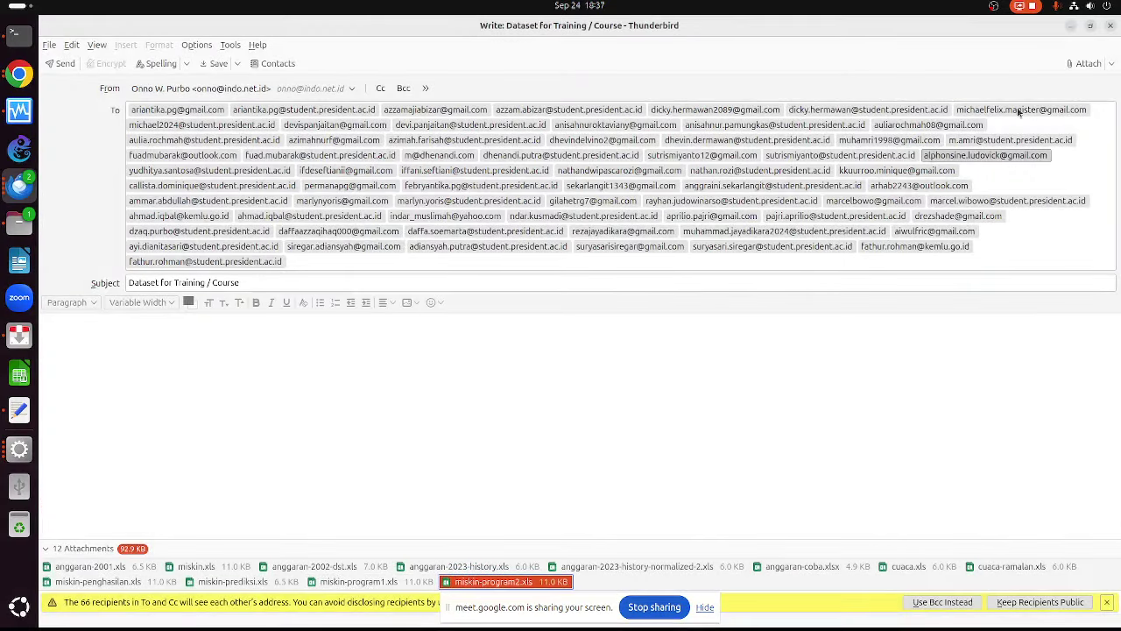
Attach miskin-program3.xls from the ORANGE folder to the message
{"action": "left_click", "coordinate": [1087, 63]}
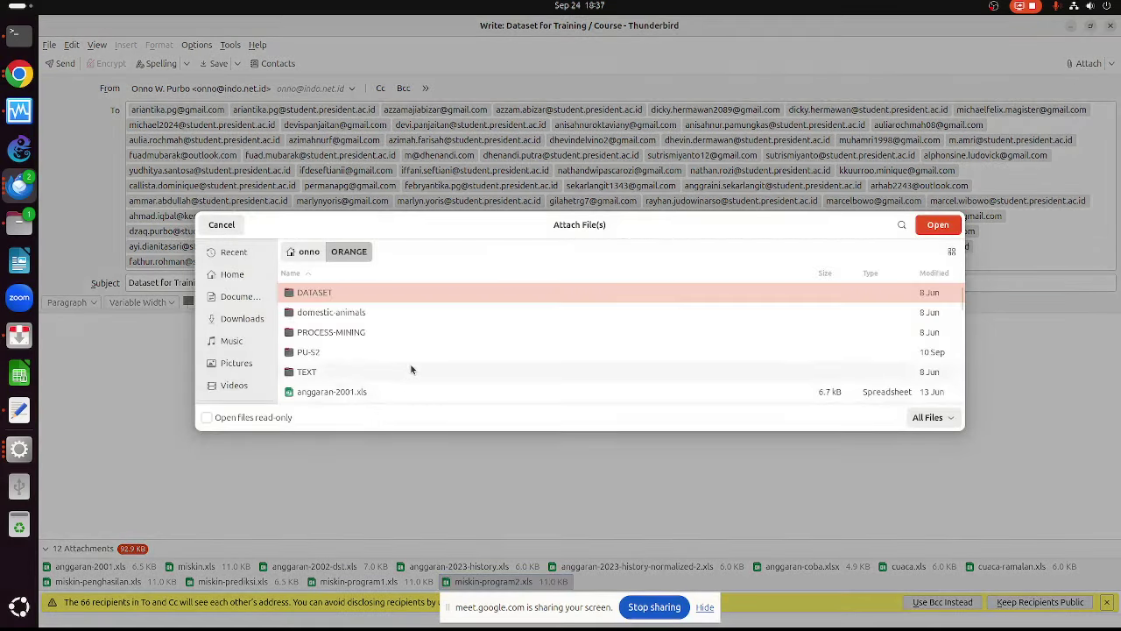
{"action": "scroll", "coordinate": [407, 366], "scroll_direction": "down", "scroll_amount": 5}
{"action": "scroll", "coordinate": [420, 364], "scroll_direction": "down", "scroll_amount": 10}
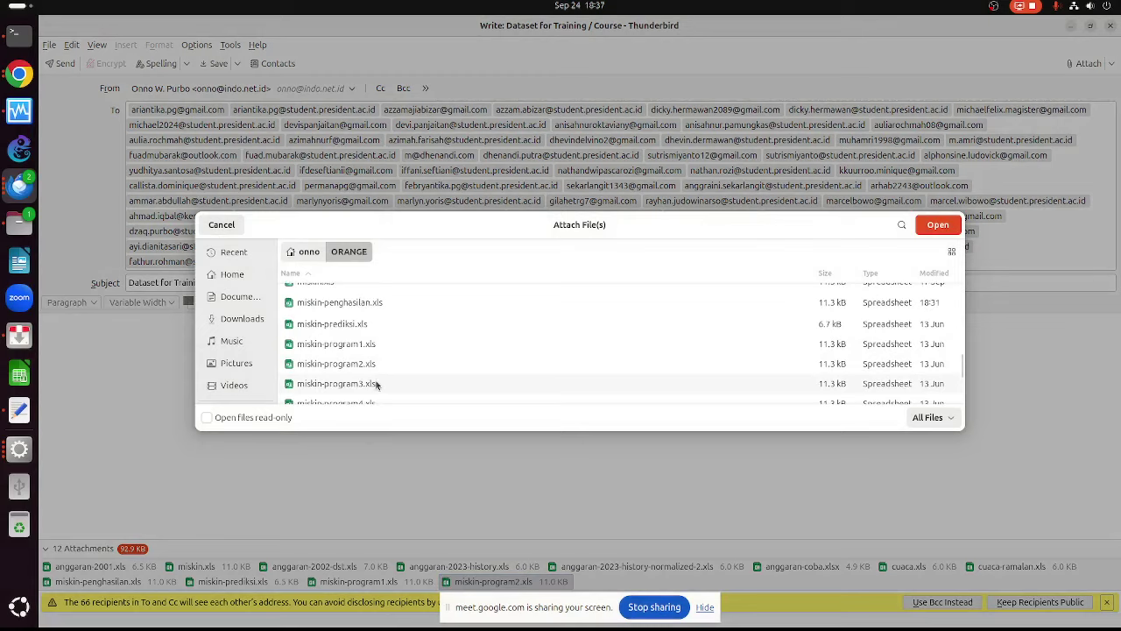
{"action": "left_click", "coordinate": [376, 383]}
{"action": "left_click", "coordinate": [937, 224]}
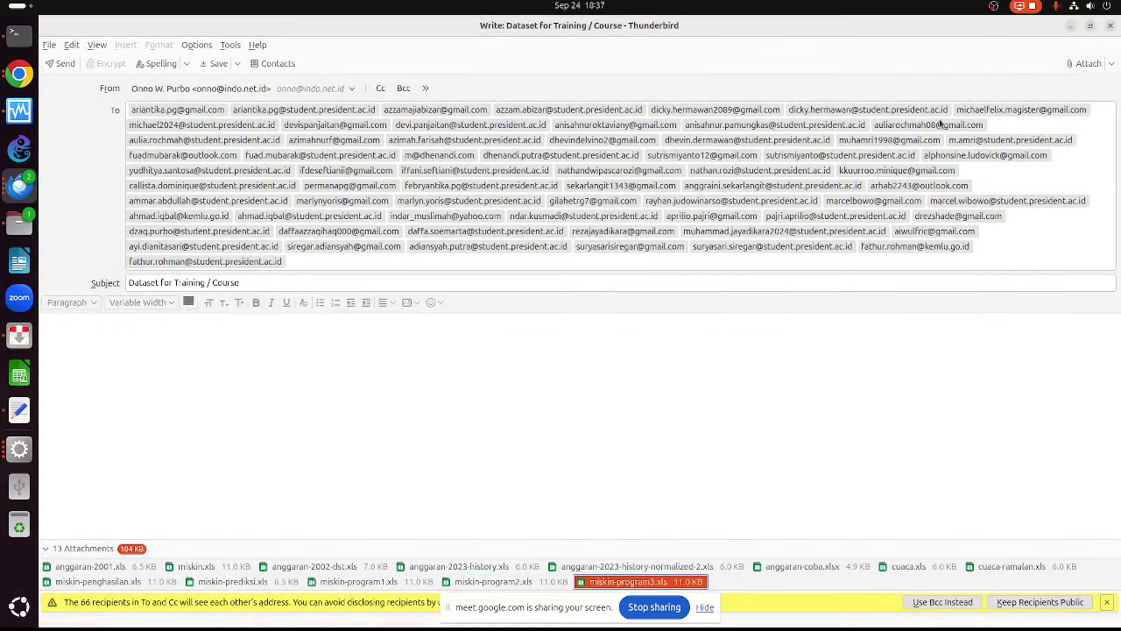
Attach miskin-program4.xls from the ORANGE folder to the message
{"action": "key", "text": "ctrl+shift+a"}
{"action": "scroll", "coordinate": [459, 366], "scroll_direction": "down", "scroll_amount": 6}
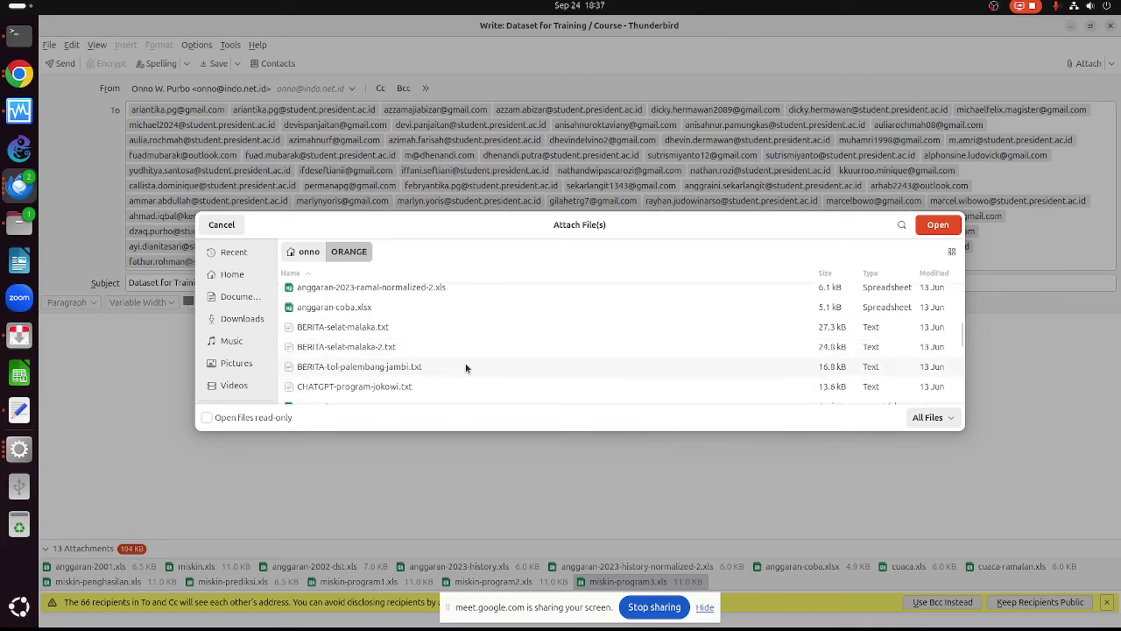
{"action": "scroll", "coordinate": [465, 366], "scroll_direction": "down", "scroll_amount": 3}
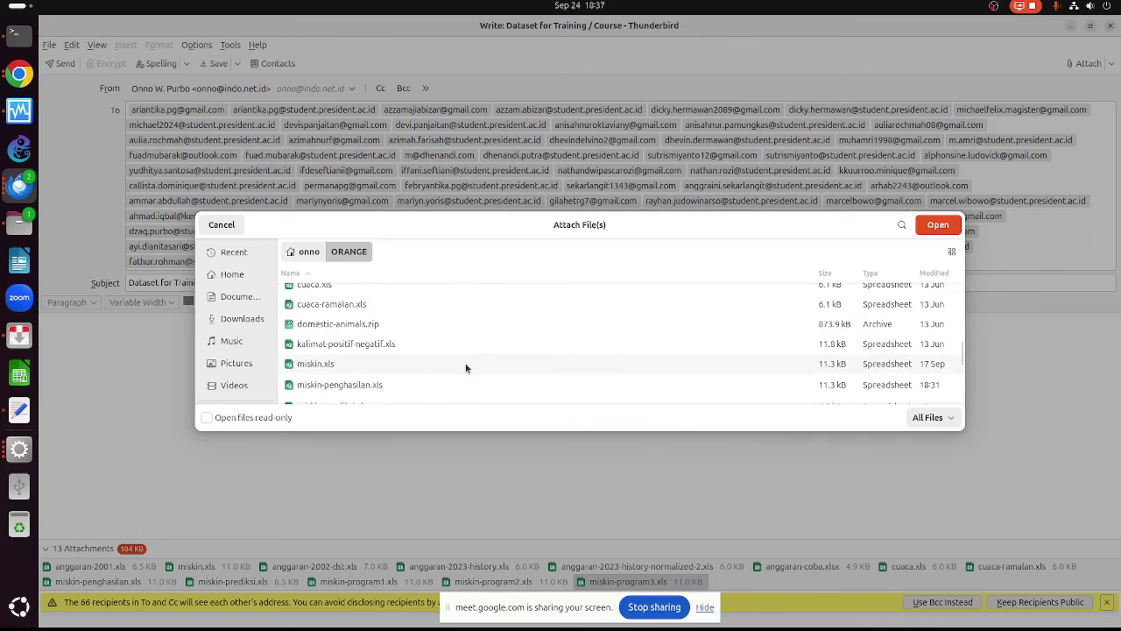
{"action": "scroll", "coordinate": [465, 368], "scroll_direction": "down", "scroll_amount": 3}
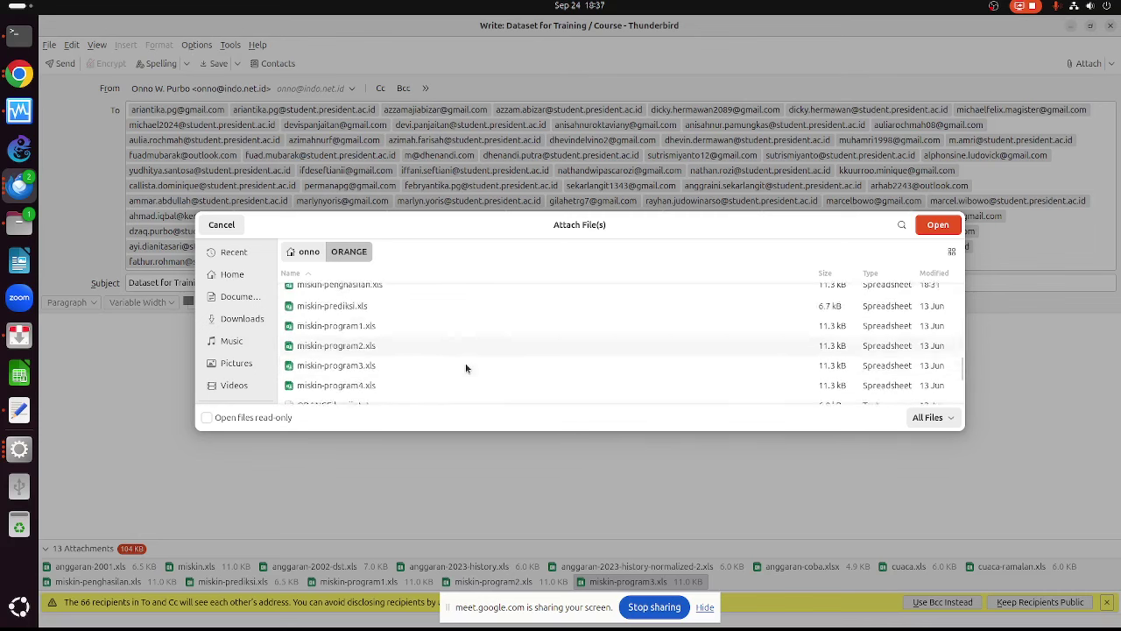
{"action": "scroll", "coordinate": [465, 368], "scroll_direction": "down", "scroll_amount": 1}
{"action": "double_click", "coordinate": [403, 367]}
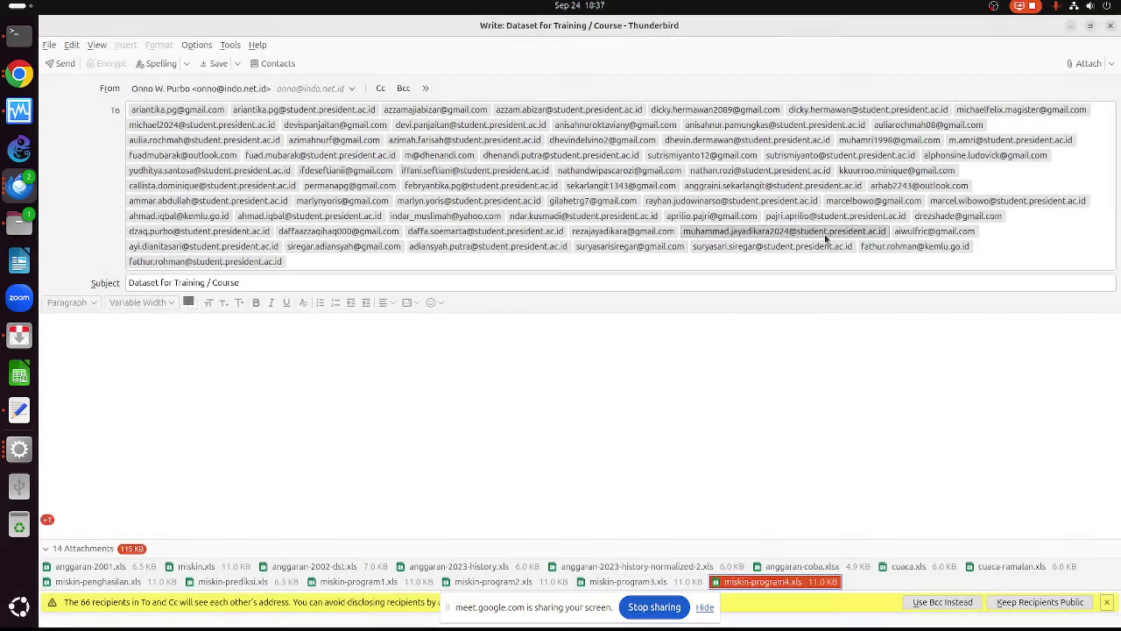
Change the message's sender to the Gmail account and send the dataset e-mail to the class
{"action": "left_click", "coordinate": [61, 64]}
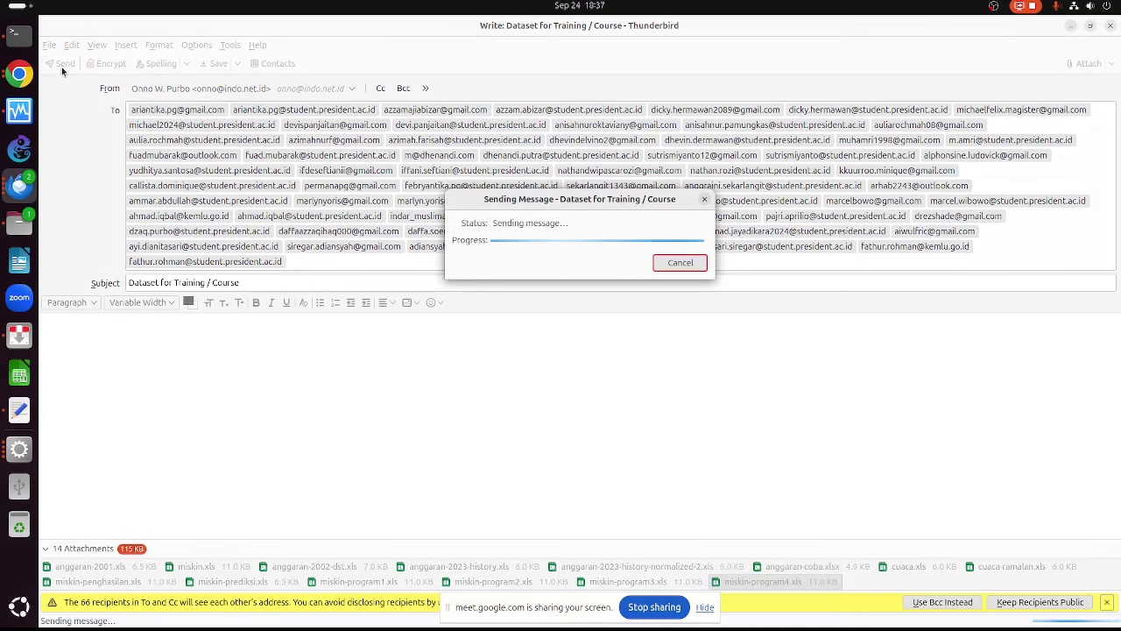
{"action": "left_click", "coordinate": [680, 262]}
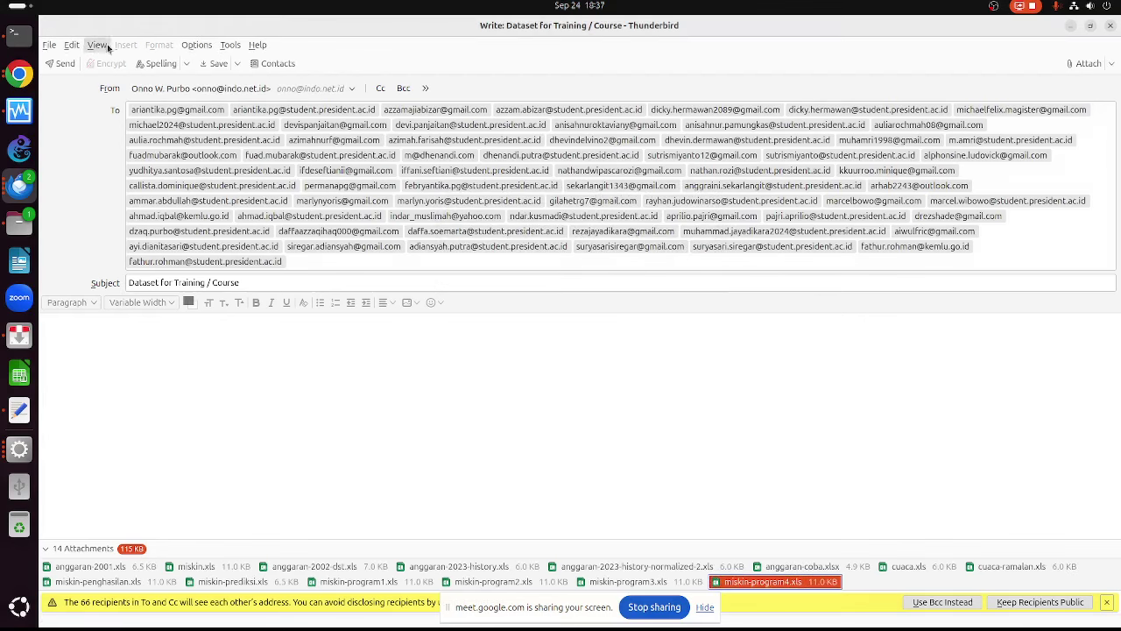
{"action": "left_click", "coordinate": [233, 90]}
{"action": "left_click", "coordinate": [226, 160]}
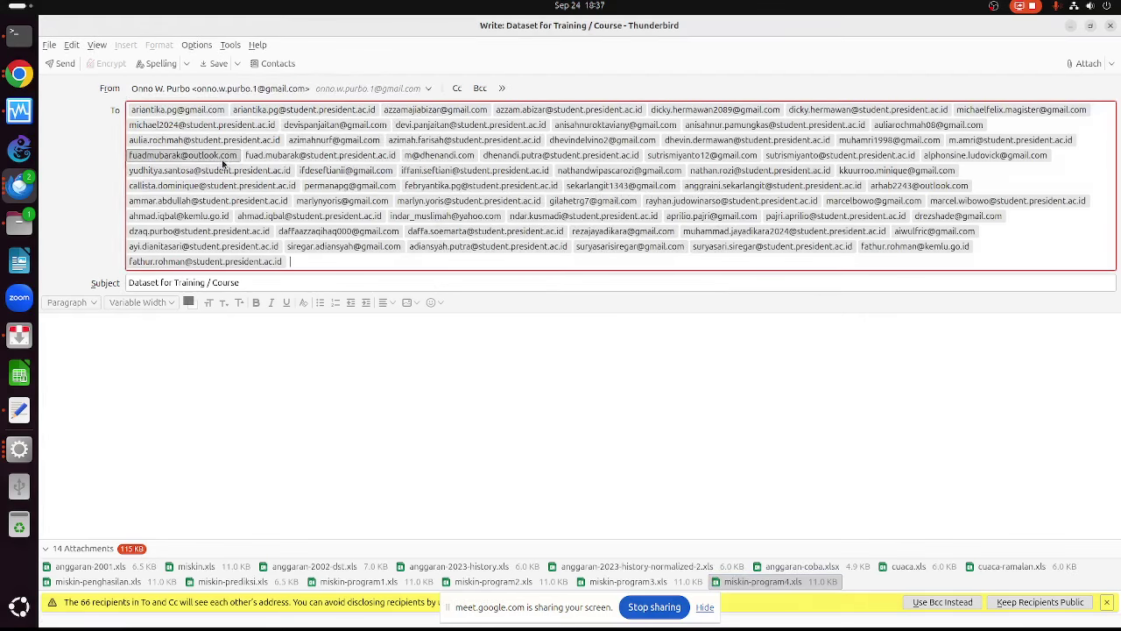
{"action": "left_click", "coordinate": [63, 64]}
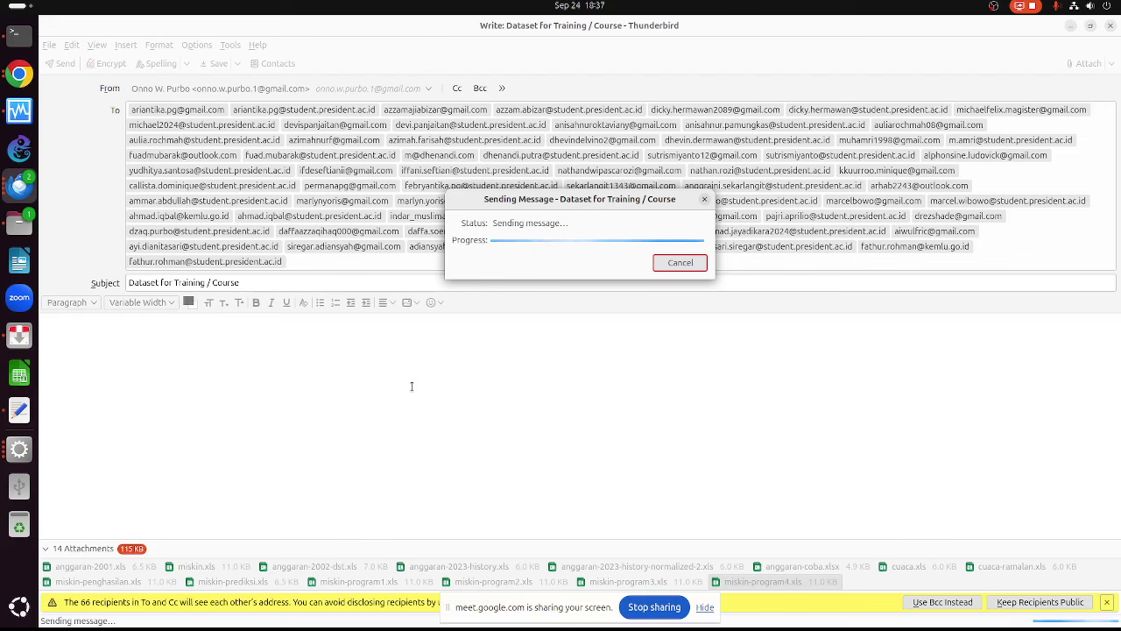
Switch to LibreOffice Calc with a new blank spreadsheet
{"action": "left_click", "coordinate": [17, 39]}
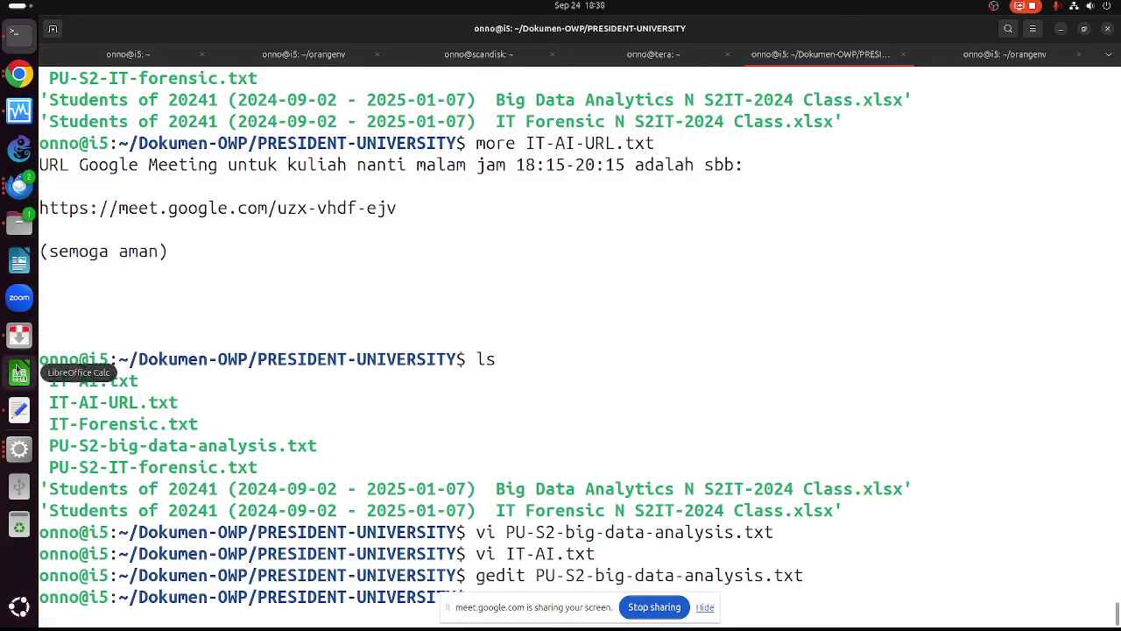
{"action": "left_click", "coordinate": [19, 372]}
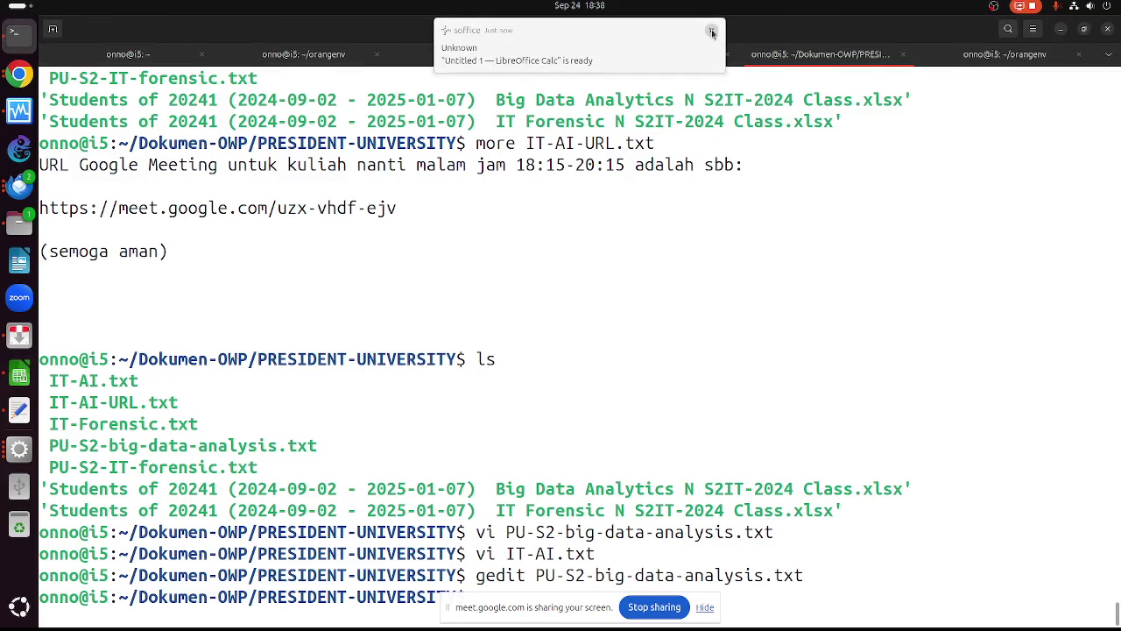
{"action": "left_click", "coordinate": [530, 58]}
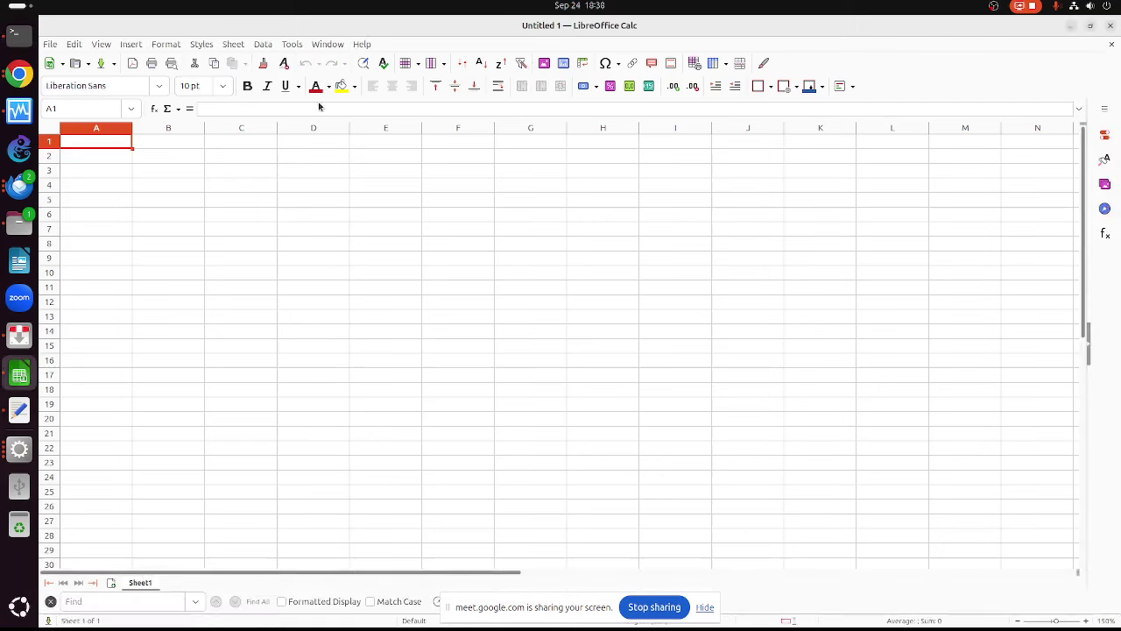
Open miskin-program1.xls from the ORANGE folder
{"action": "left_click", "coordinate": [50, 43]}
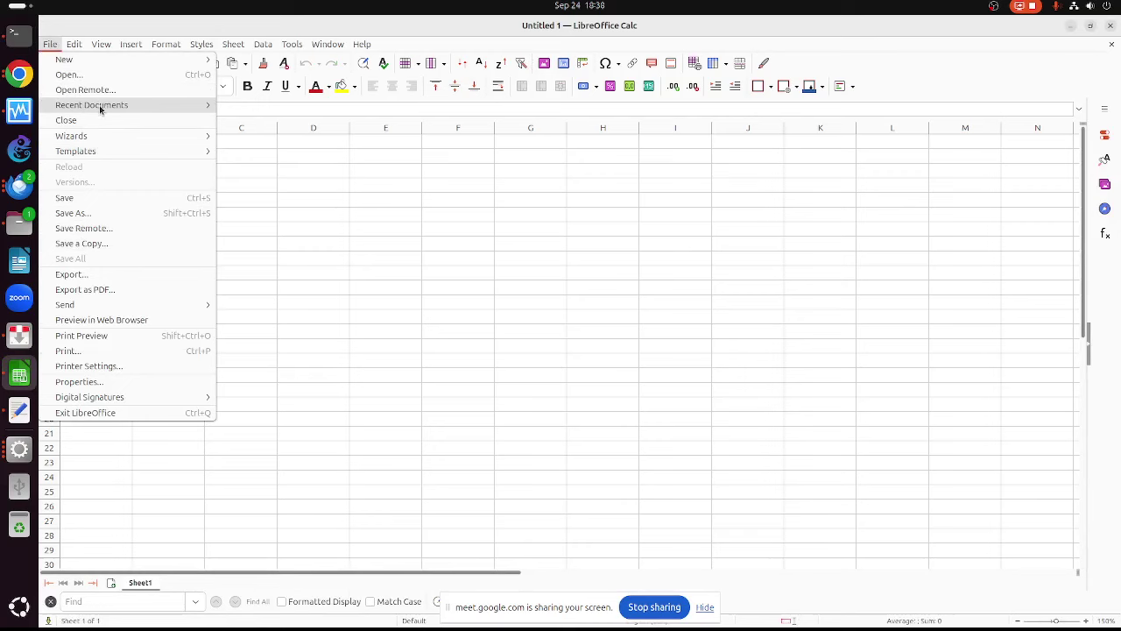
{"action": "left_click", "coordinate": [70, 74]}
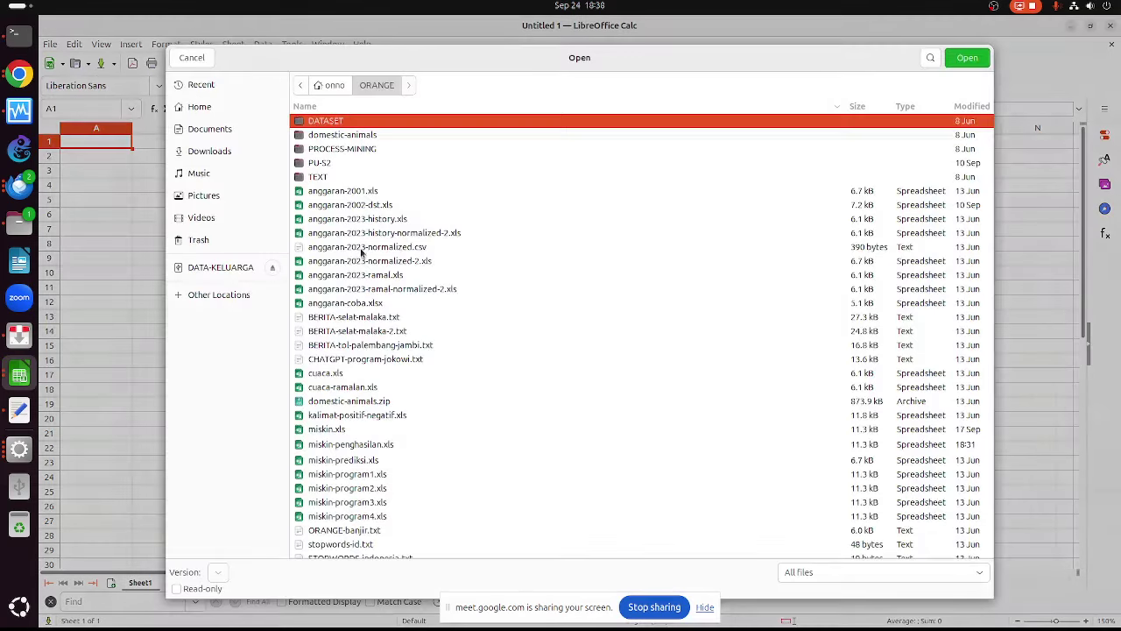
{"action": "scroll", "coordinate": [373, 401], "scroll_direction": "down", "scroll_amount": 3}
{"action": "left_click", "coordinate": [371, 411]}
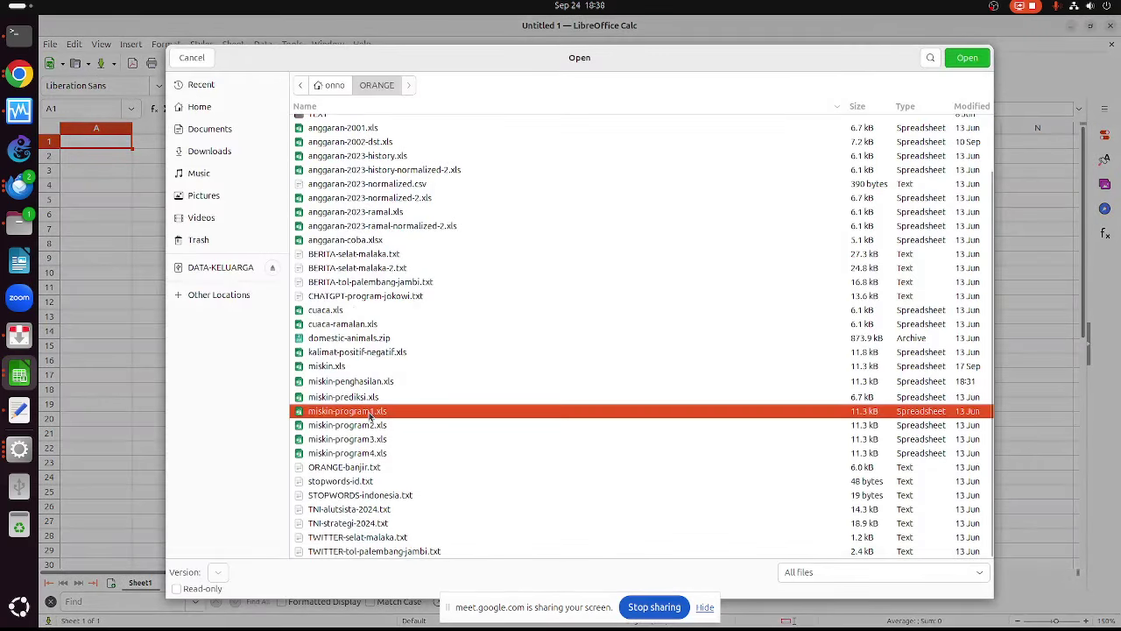
{"action": "left_click", "coordinate": [972, 58]}
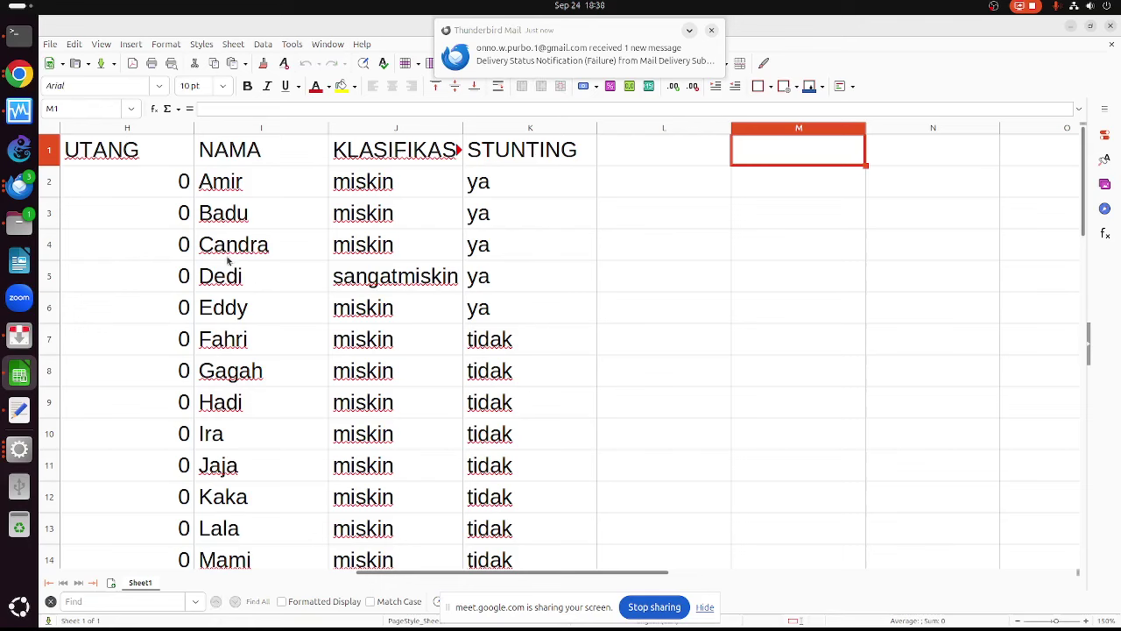
Examine the PENGHASILAN column in the first rows of miskin-program1.xls
{"action": "left_click", "coordinate": [298, 307]}
{"action": "key", "text": "Left"}
{"action": "key", "text": "Left"}
{"action": "key", "text": "Left"}
{"action": "key", "text": "Left"}
{"action": "key", "text": "Left"}
{"action": "key", "text": "Left"}
{"action": "key", "text": "Left"}
{"action": "key", "text": "Left"}
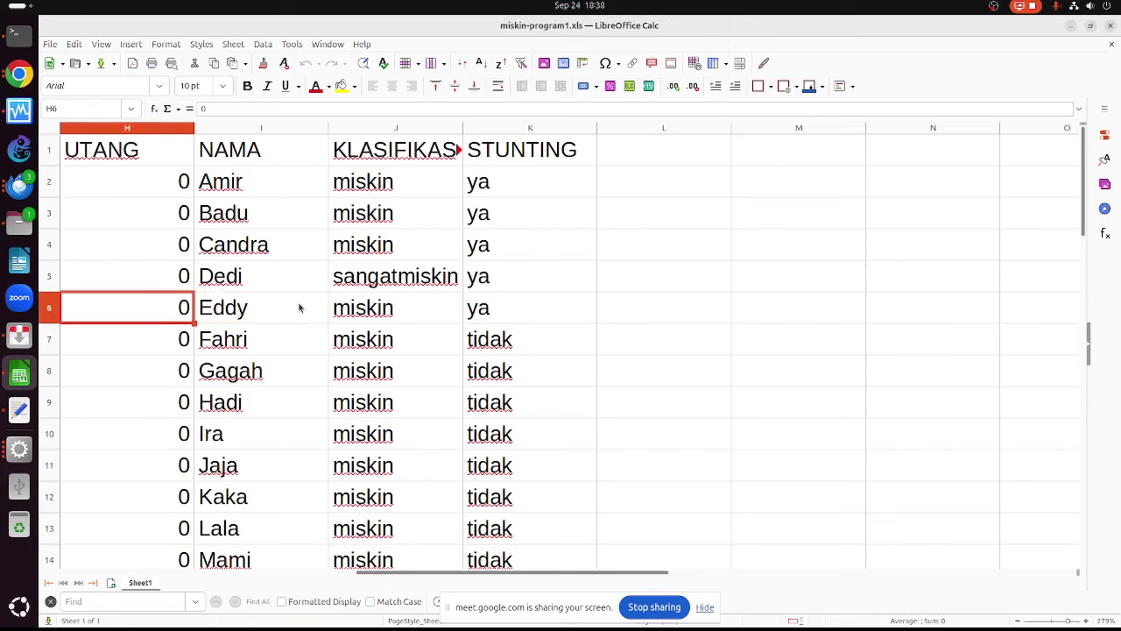
{"action": "key", "text": "Up"}
{"action": "key", "text": "Up"}
{"action": "key", "text": "Up"}
{"action": "key", "text": "Up"}
{"action": "key", "text": "Up"}
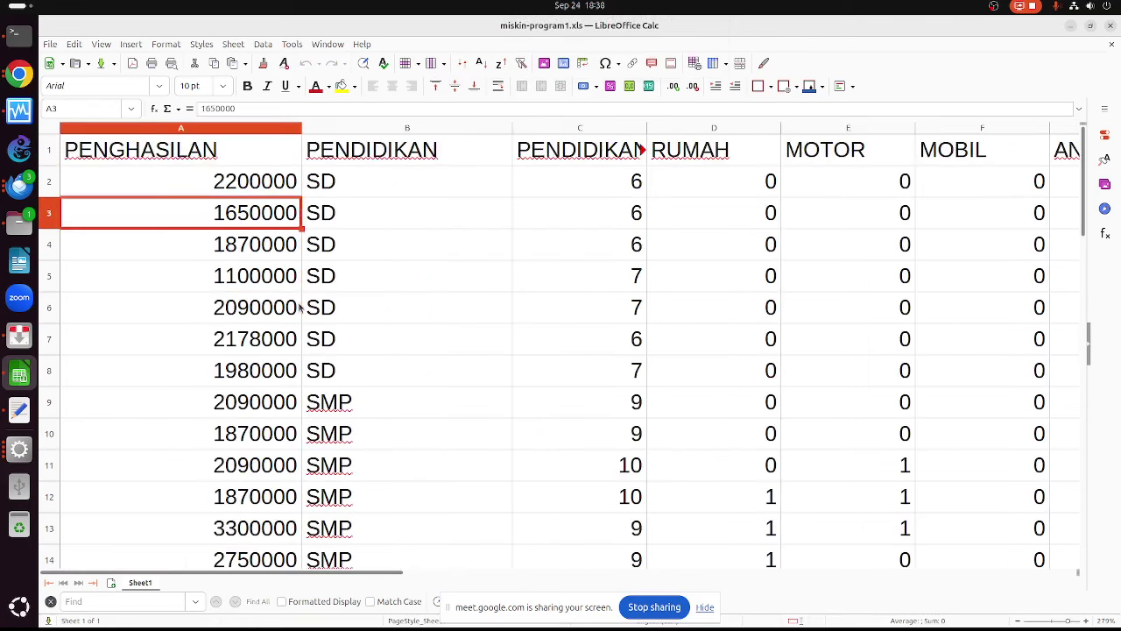
{"action": "key", "text": "Down"}
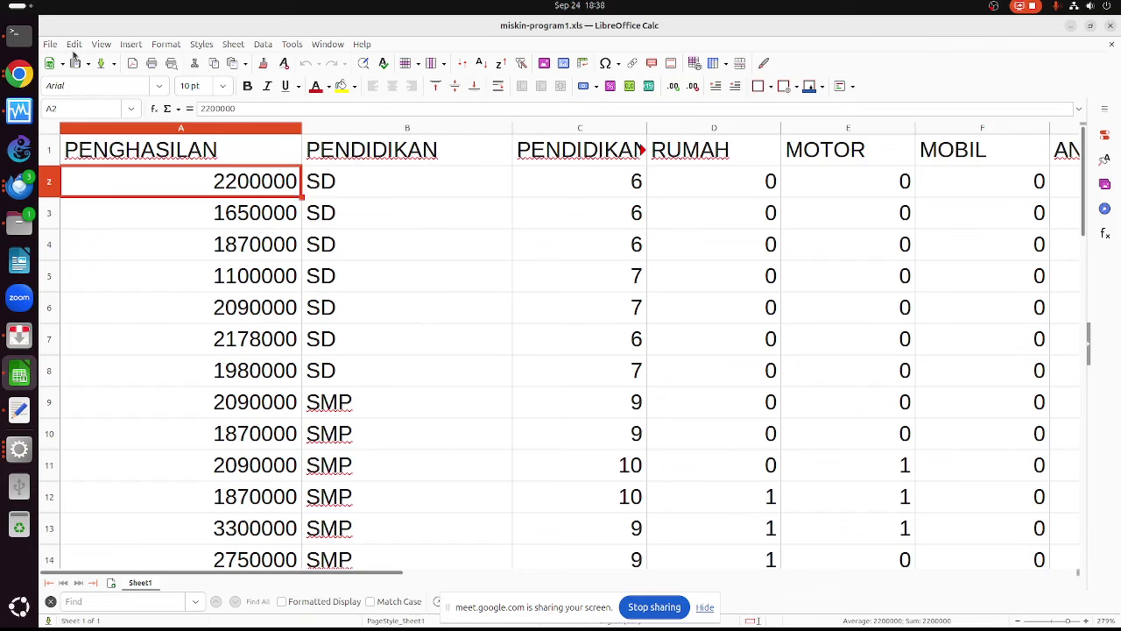
Open miskin-program2.xls from the ORANGE folder
{"action": "left_click", "coordinate": [53, 45]}
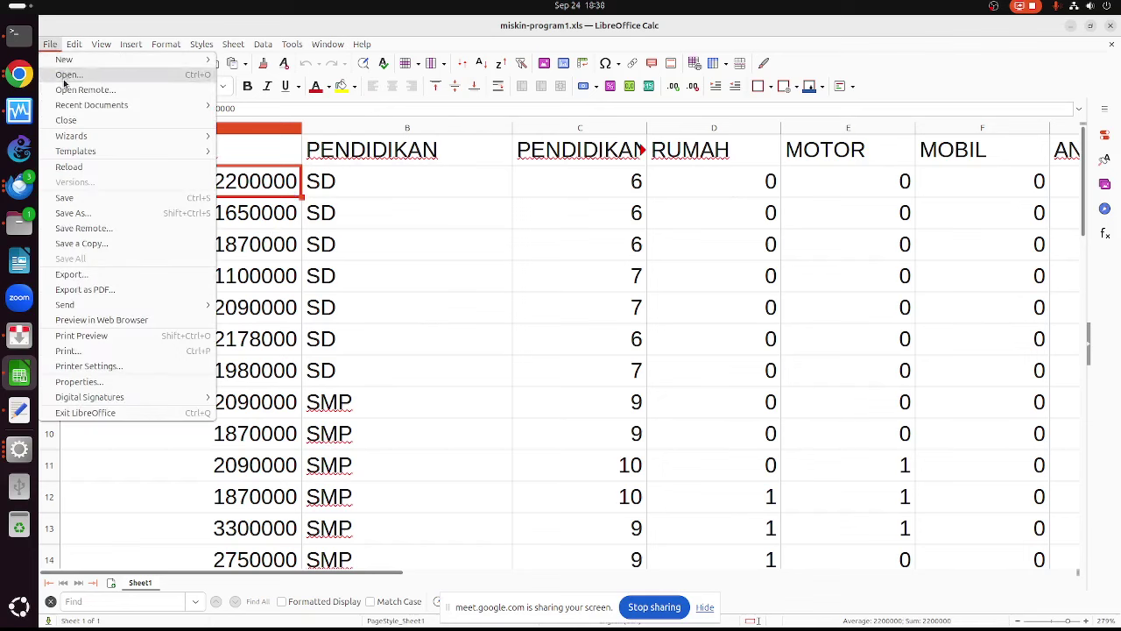
{"action": "left_click", "coordinate": [68, 81]}
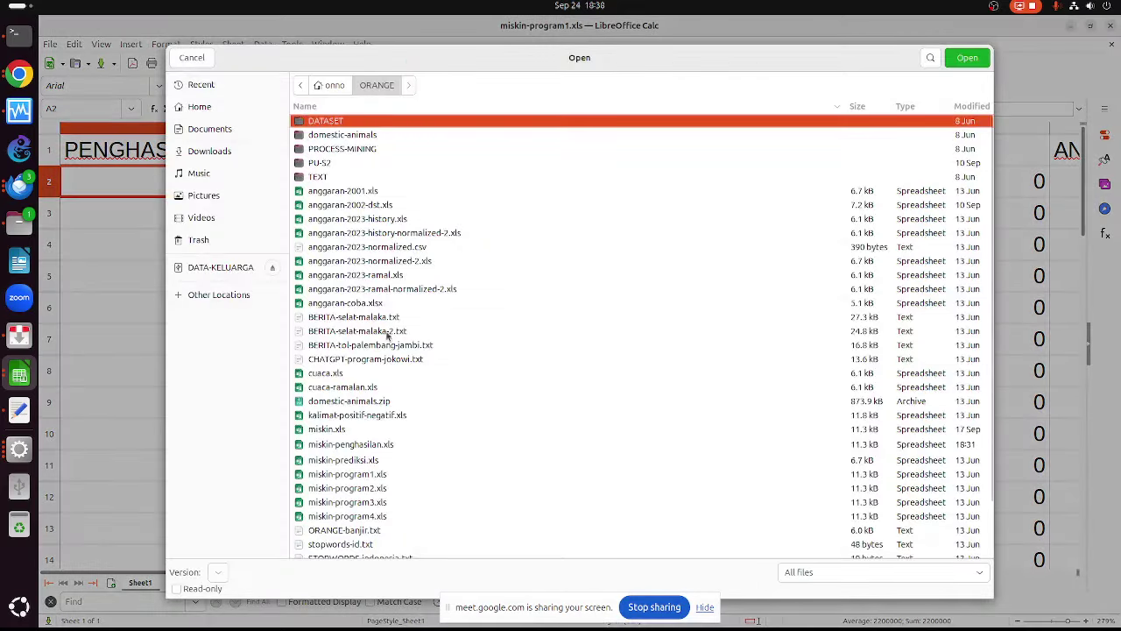
{"action": "scroll", "coordinate": [396, 482], "scroll_direction": "down", "scroll_amount": 2}
{"action": "double_click", "coordinate": [374, 440]}
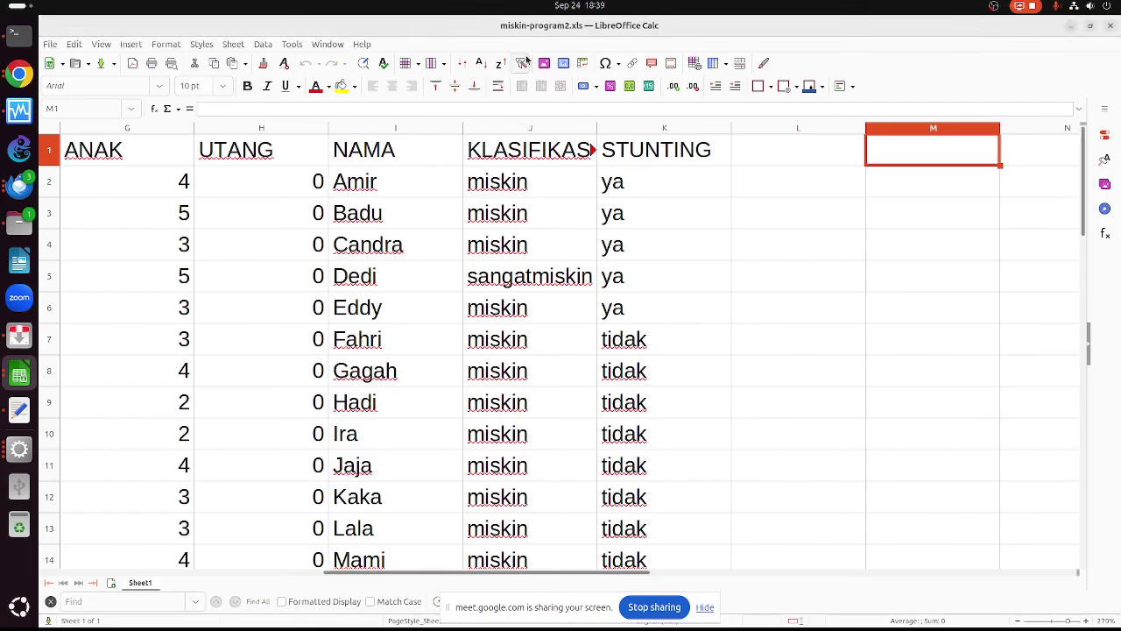
Examine the first data row of miskin-program2.xls back to its PENGHASILAN value
{"action": "left_click", "coordinate": [372, 185]}
{"action": "key", "text": "Left"}
{"action": "key", "text": "Left"}
{"action": "key", "text": "Left"}
{"action": "key", "text": "Left"}
{"action": "key", "text": "Left"}
{"action": "key", "text": "Left"}
{"action": "key", "text": "Left"}
{"action": "key", "text": "Left"}
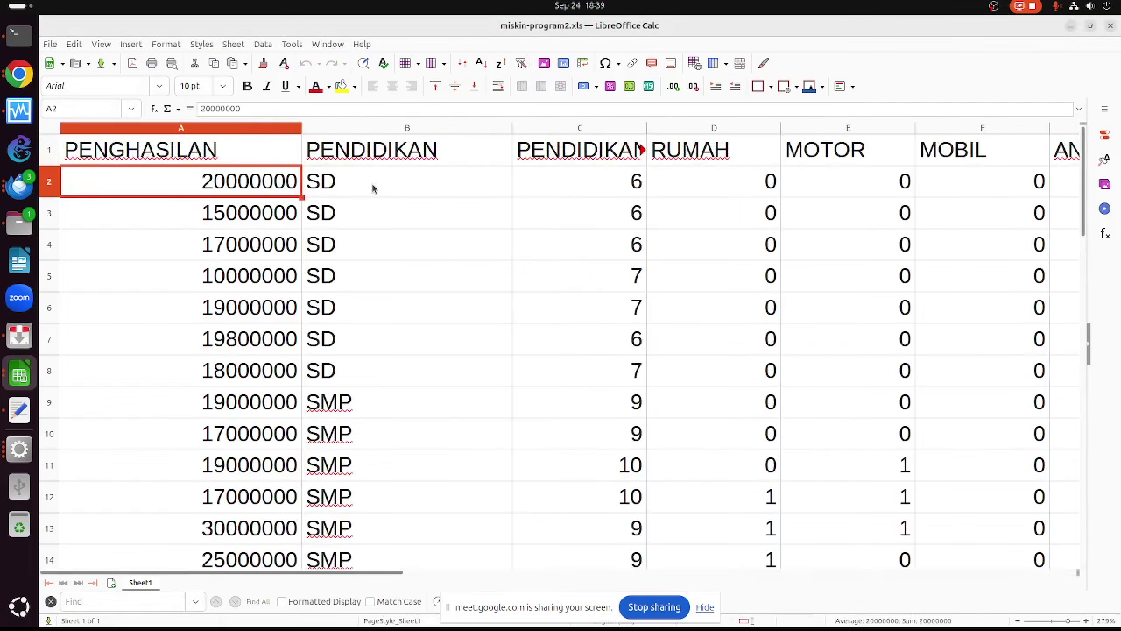
Examine the remaining attribute columns of miskin-program2.xls, from PENDIDIKAN across to the classification column
{"action": "left_click", "coordinate": [373, 189]}
{"action": "key", "text": "Right"}
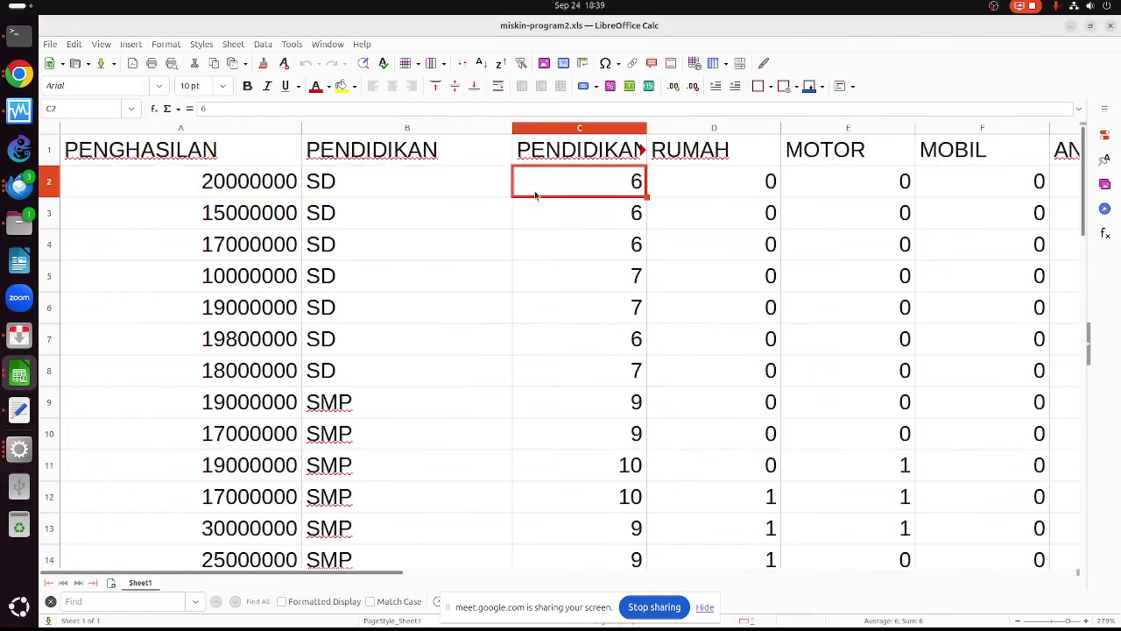
{"action": "key", "text": "Down"}
{"action": "key", "text": "Down"}
{"action": "key", "text": "Down"}
{"action": "key", "text": "Down"}
{"action": "key", "text": "Down"}
{"action": "key", "text": "Down"}
{"action": "key", "text": "Right"}
{"action": "key", "text": "Right"}
{"action": "key", "text": "Right"}
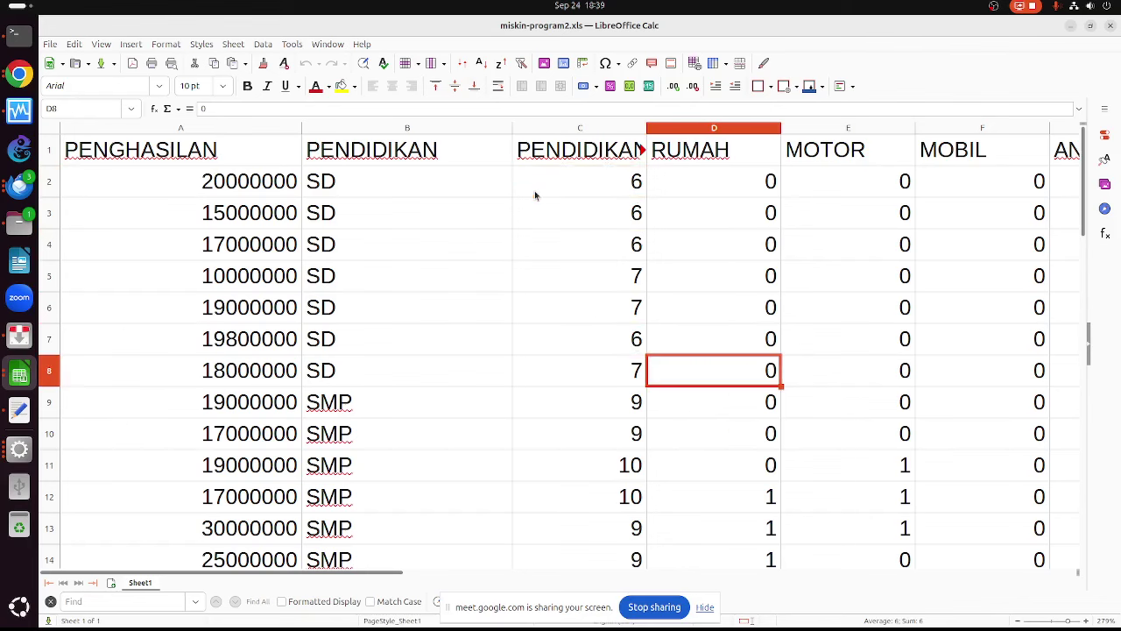
{"action": "key", "text": "Right"}
{"action": "key", "text": "Right"}
{"action": "key", "text": "Right"}
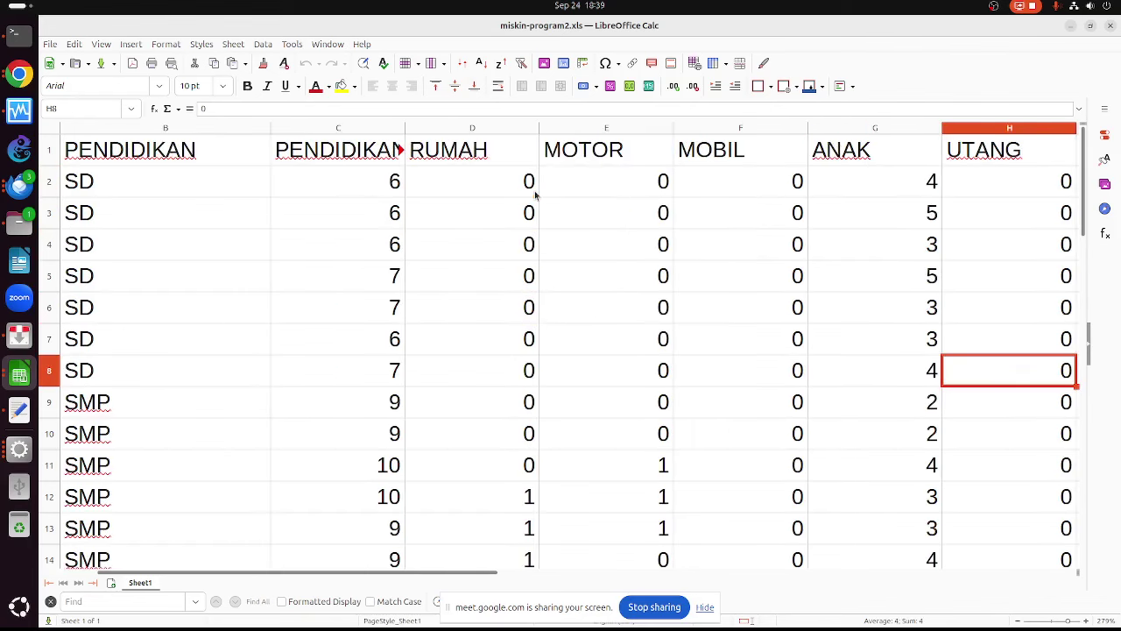
{"action": "key", "text": "Right"}
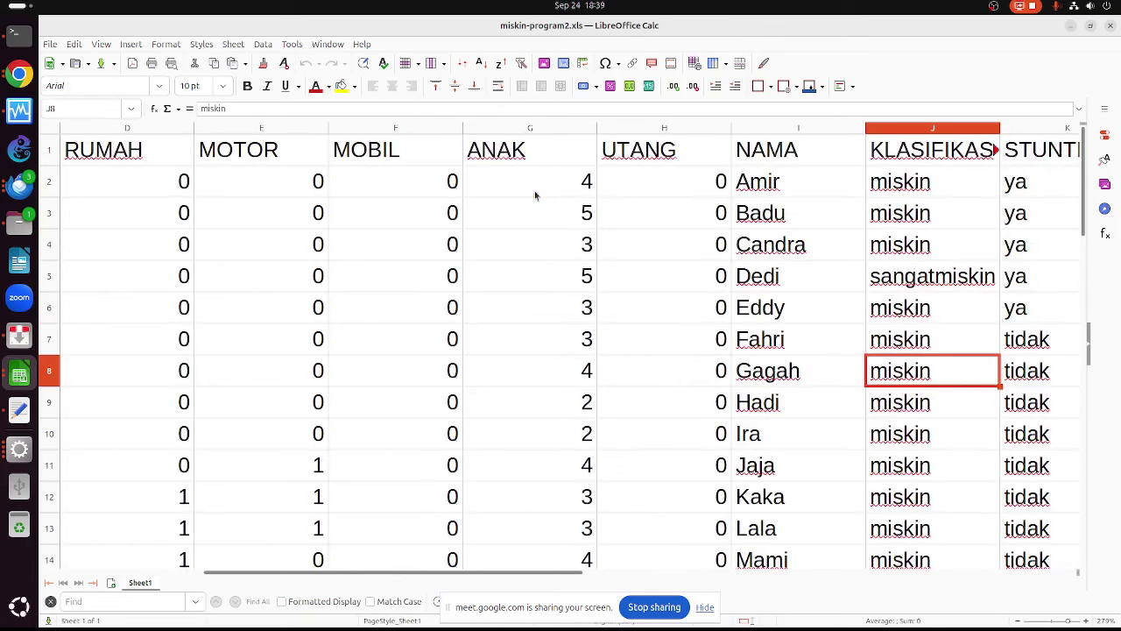
Return to the PENGHASILAN column and compare the incomes of the SD and SMP rows
{"action": "key", "text": "Left"}
{"action": "key", "text": "Left"}
{"action": "key", "text": "Left"}
{"action": "key", "text": "Left"}
{"action": "key", "text": "Left"}
{"action": "key", "text": "Left"}
{"action": "key", "text": "Left"}
{"action": "key", "text": "Left"}
{"action": "key", "text": "Left"}
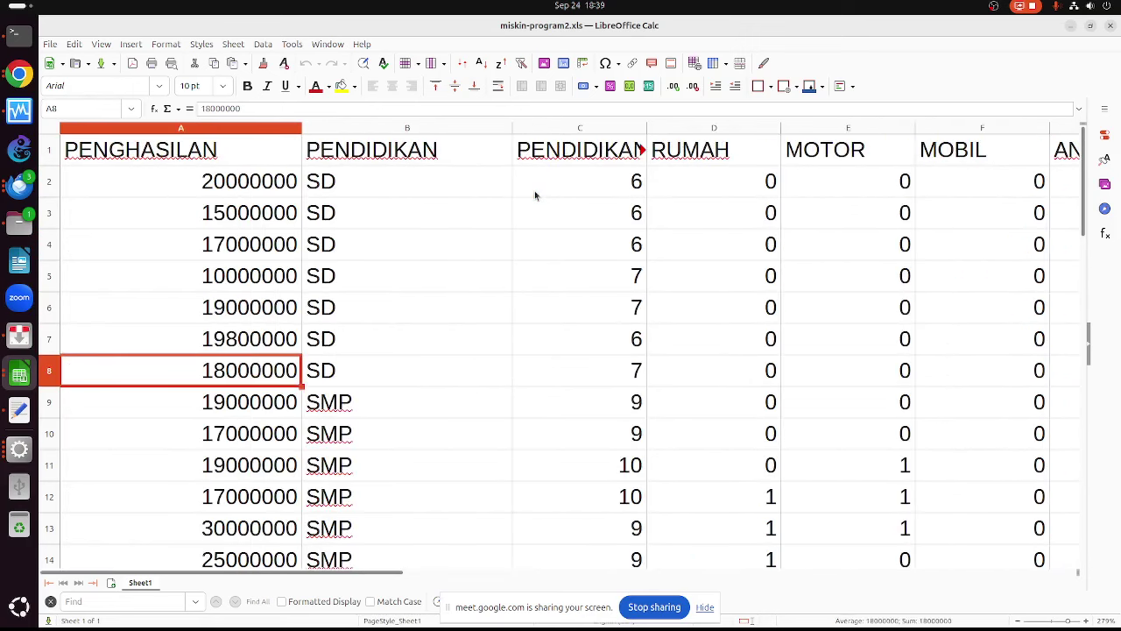
{"action": "key", "text": "Down"}
{"action": "key", "text": "Down"}
{"action": "key", "text": "Down"}
{"action": "key", "text": "Down"}
{"action": "key", "text": "Down"}
{"action": "key", "text": "Down"}
{"action": "key", "text": "Down"}
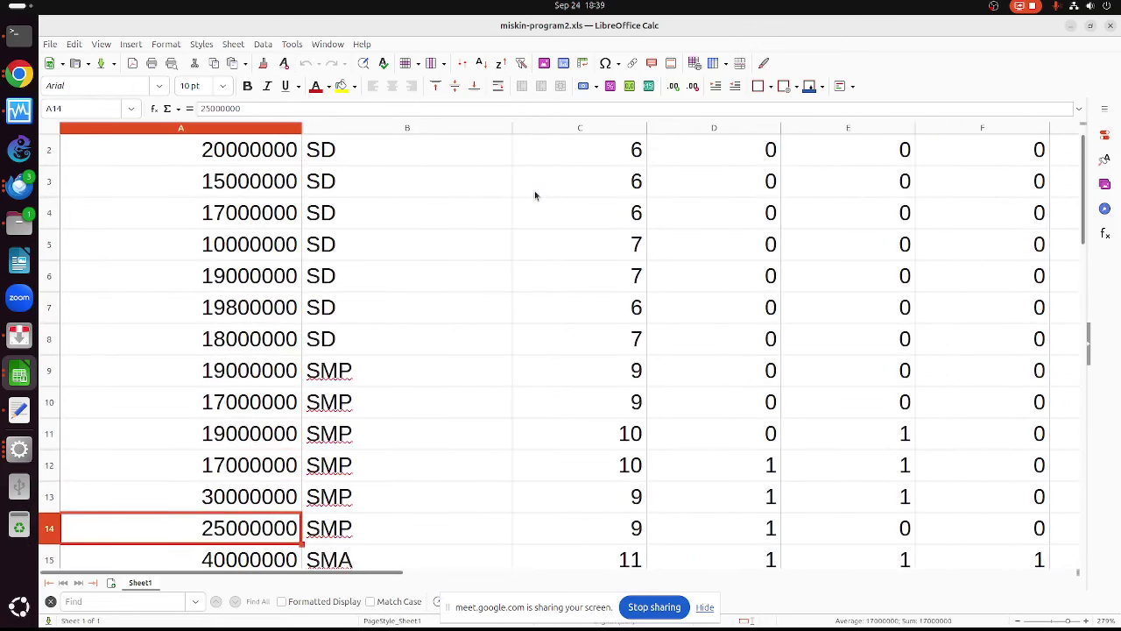
{"action": "key", "text": "Up"}
{"action": "key", "text": "Up"}
{"action": "key", "text": "Up"}
{"action": "key", "text": "Up"}
{"action": "key", "text": "Up"}
{"action": "key", "text": "Up"}
{"action": "key", "text": "Up"}
{"action": "key", "text": "Up"}
{"action": "key", "text": "Up"}
{"action": "key", "text": "Up"}
{"action": "key", "text": "Up"}
{"action": "key", "text": "Up"}
{"action": "key", "text": "Up"}
{"action": "key", "text": "Up"}
{"action": "key", "text": "Down"}
{"action": "key", "text": "Down"}
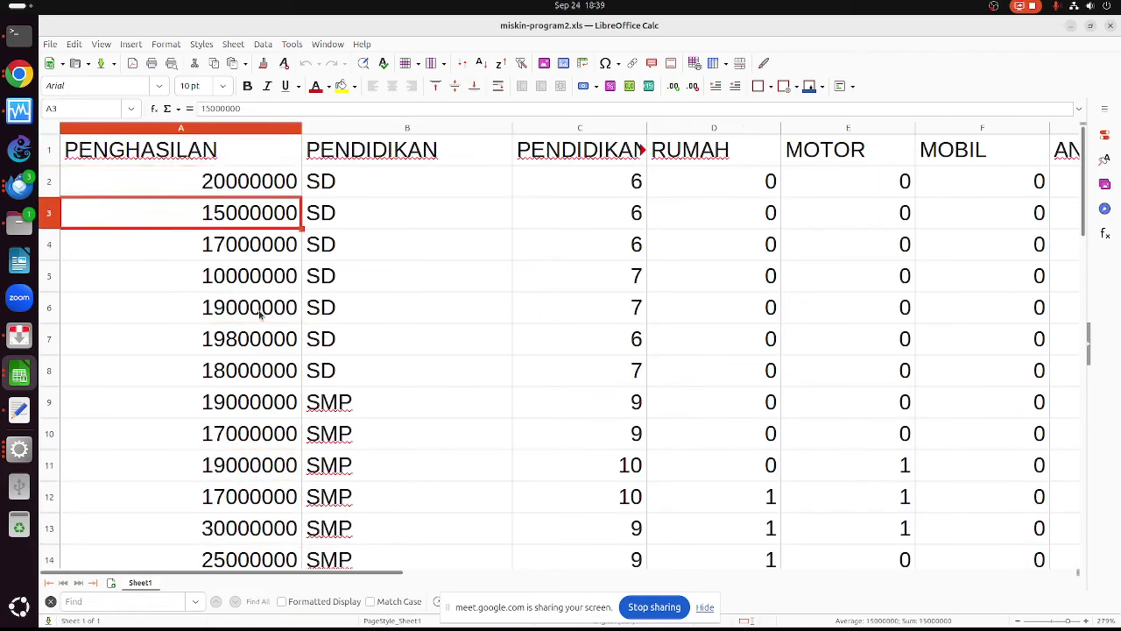
Review the PENGHASILAN values down through the SMA, UNIV and NO rows, returning to the column's header
{"action": "key", "text": "Down"}
{"action": "key", "text": "Down"}
{"action": "key", "text": "Down"}
{"action": "key", "text": "Down"}
{"action": "key", "text": "Down"}
{"action": "key", "text": "Down"}
{"action": "key", "text": "Down"}
{"action": "key", "text": "Down"}
{"action": "key", "text": "Down"}
{"action": "key", "text": "Down"}
{"action": "key", "text": "Down"}
{"action": "key", "text": "Down"}
{"action": "key", "text": "Down"}
{"action": "key", "text": "Down"}
{"action": "key", "text": "Down"}
{"action": "key", "text": "Down"}
{"action": "key", "text": "Down"}
{"action": "key", "text": "Down"}
{"action": "key", "text": "Down"}
{"action": "key", "text": "Down"}
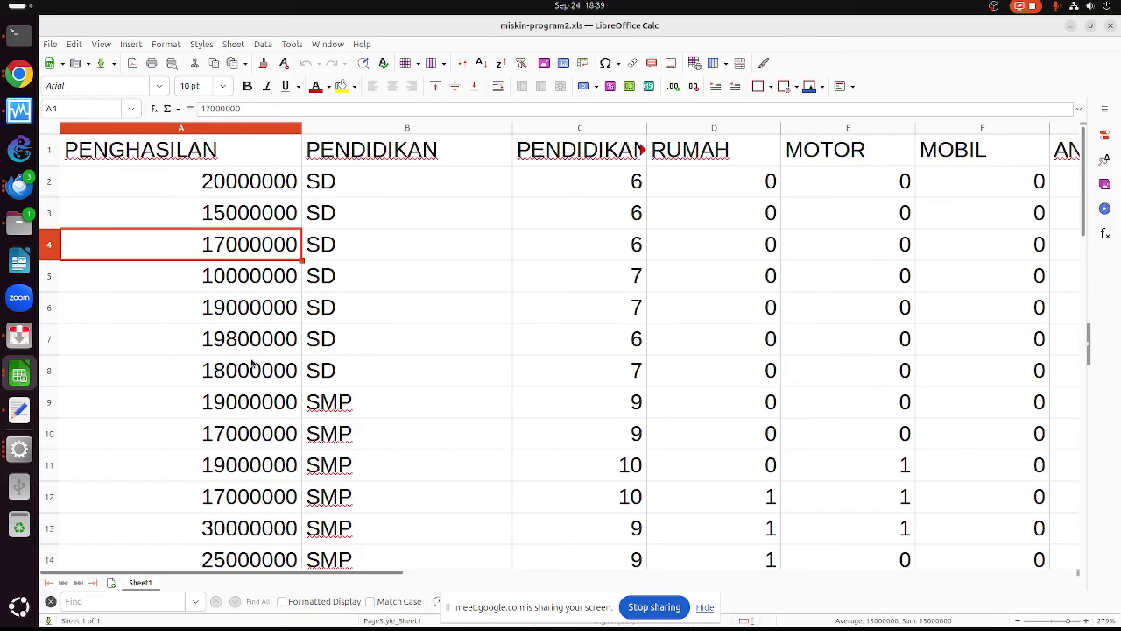
{"action": "key", "text": "Down"}
{"action": "key", "text": "Down"}
{"action": "key", "text": "Down"}
{"action": "key", "text": "Down"}
{"action": "key", "text": "Down"}
{"action": "key", "text": "Down"}
{"action": "key", "text": "Down"}
{"action": "key", "text": "Down"}
{"action": "key", "text": "Down"}
{"action": "key", "text": "Down"}
{"action": "key", "text": "Down"}
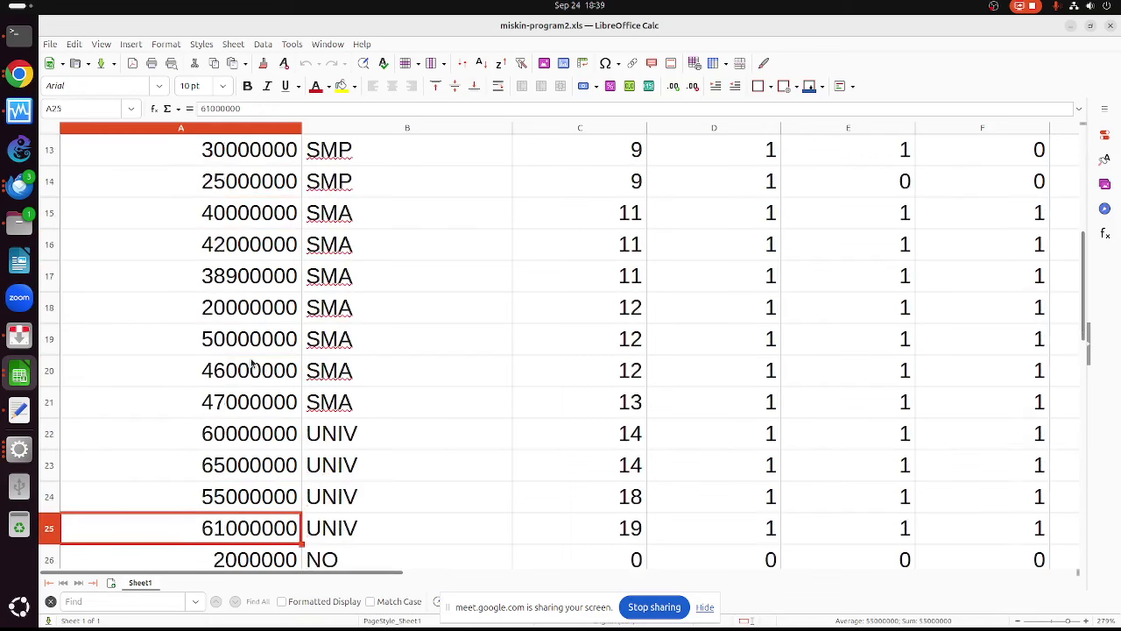
{"action": "key", "text": "Up"}
{"action": "key", "text": "Up"}
{"action": "key", "text": "Up"}
{"action": "key", "text": "Up"}
{"action": "key", "text": "Up"}
{"action": "key", "text": "Up"}
{"action": "key", "text": "Up"}
{"action": "key", "text": "Up"}
{"action": "key", "text": "Up"}
{"action": "key", "text": "Up"}
{"action": "key", "text": "Up"}
{"action": "key", "text": "Up"}
{"action": "key", "text": "Up"}
{"action": "key", "text": "Up"}
{"action": "key", "text": "Up"}
{"action": "key", "text": "Up"}
{"action": "key", "text": "Up"}
{"action": "key", "text": "Up"}
{"action": "key", "text": "Up"}
{"action": "key", "text": "Up"}
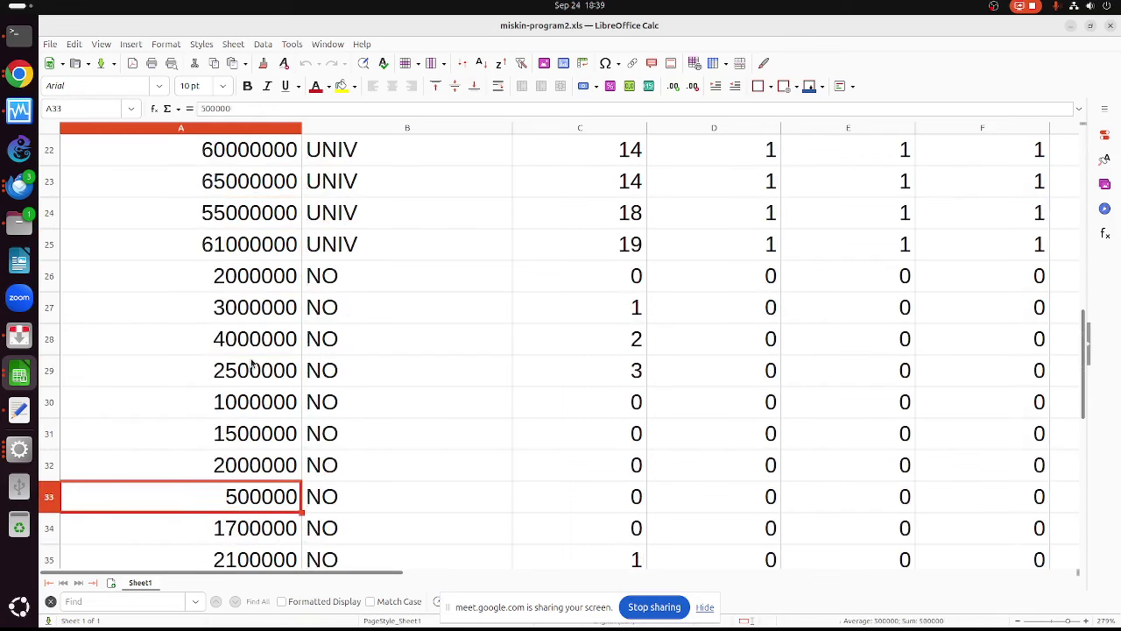
{"action": "key", "text": "Up"}
{"action": "key", "text": "Up"}
{"action": "key", "text": "Up"}
{"action": "key", "text": "Up"}
{"action": "key", "text": "Up"}
{"action": "key", "text": "Up"}
{"action": "key", "text": "Up"}
{"action": "key", "text": "Up"}
{"action": "key", "text": "Up"}
{"action": "key", "text": "Up"}
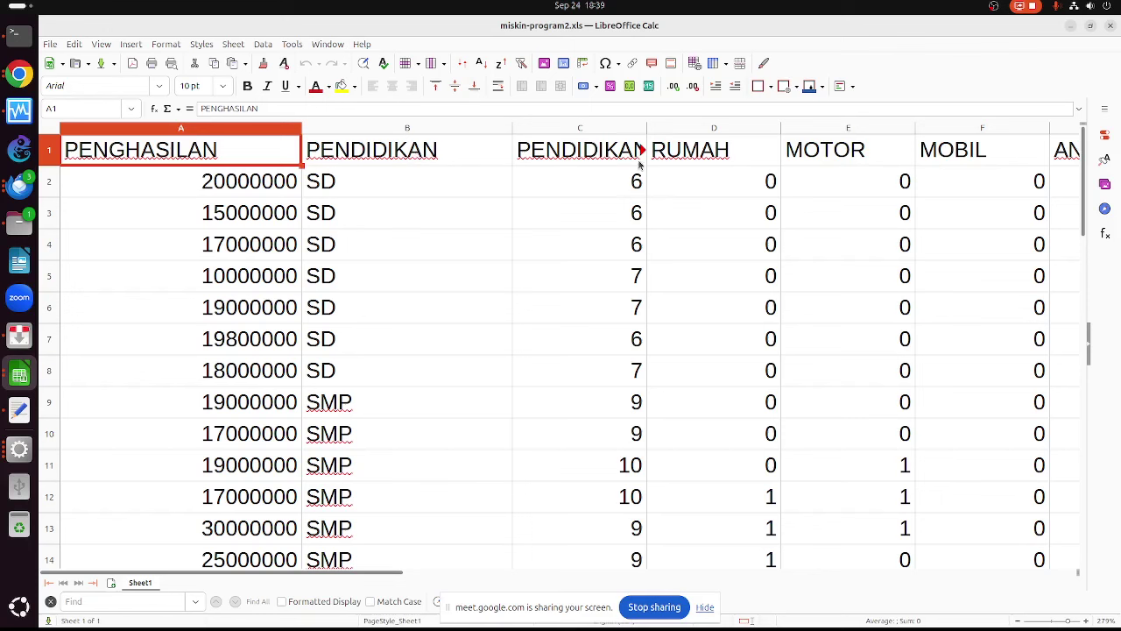
Close miskin-program2.xls and miskin-program1.xls
{"action": "left_click", "coordinate": [1110, 25]}
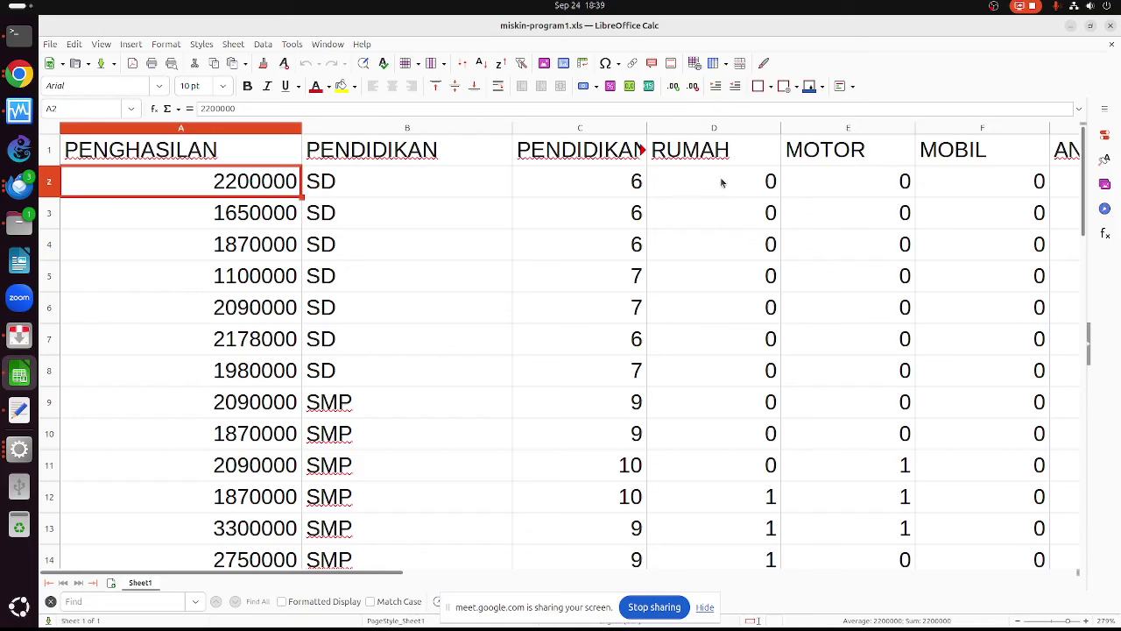
{"action": "left_click", "coordinate": [1108, 26]}
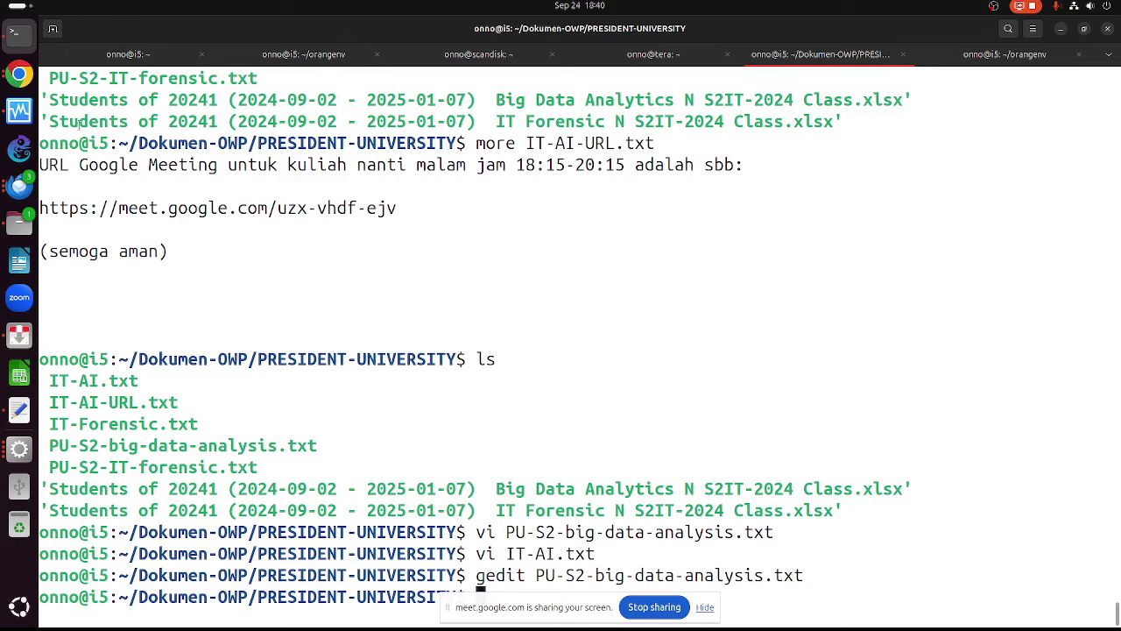
Switch to Thunderbird and close the blank e-mail draft
{"action": "left_click", "coordinate": [19, 185]}
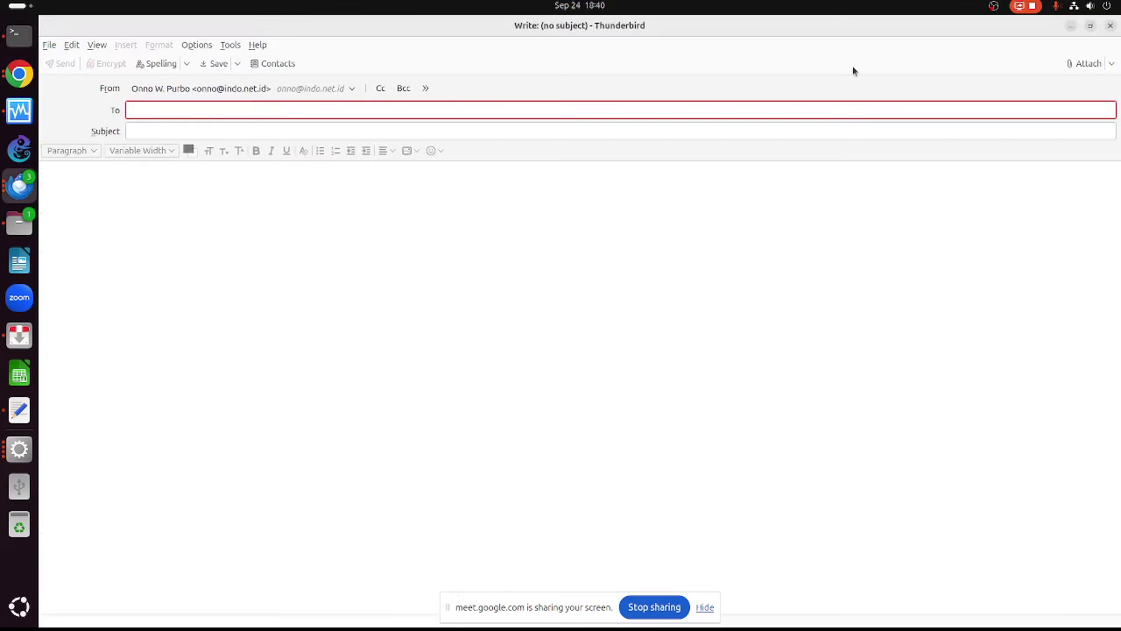
{"action": "left_click", "coordinate": [1110, 25]}
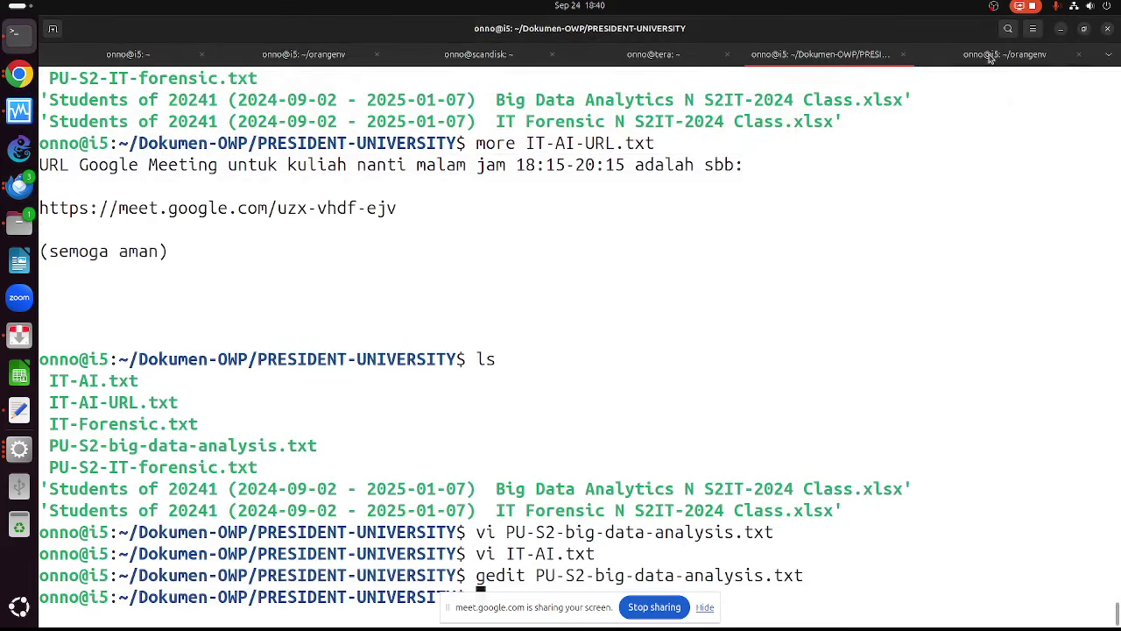
Clear the terminal and open IT-AI.txt in vi
{"action": "type", "text": "clear"}
{"action": "key", "text": "Return"}
{"action": "type", "text": "vi IT-AI"}
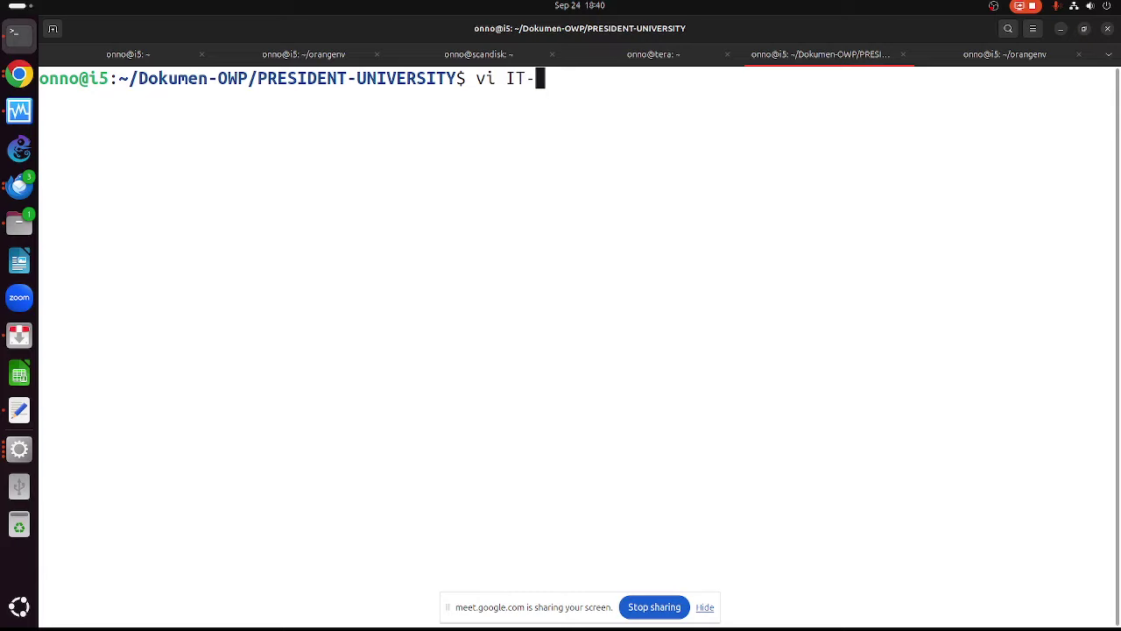
{"action": "key", "text": "Tab"}
{"action": "key", "text": "Return"}
Go to the Forecasting session in the course outline and highlight its demo items, followed by the session's full block
{"action": "key", "text": "Down"}
{"action": "key", "text": "Down"}
{"action": "key", "text": "Down"}
{"action": "key", "text": "Down"}
{"action": "key", "text": "Down"}
{"action": "key", "text": "Down"}
{"action": "key", "text": "Down"}
{"action": "key", "text": "Down"}
{"action": "key", "text": "Down"}
{"action": "key", "text": "Down"}
{"action": "key", "text": "Down"}
{"action": "key", "text": "Down"}
{"action": "key", "text": "Down"}
{"action": "key", "text": "Down"}
{"action": "key", "text": "Down"}
{"action": "key", "text": "Down"}
{"action": "key", "text": "Down"}
{"action": "key", "text": "Down"}
{"action": "key", "text": "Down"}
{"action": "key", "text": "Down"}
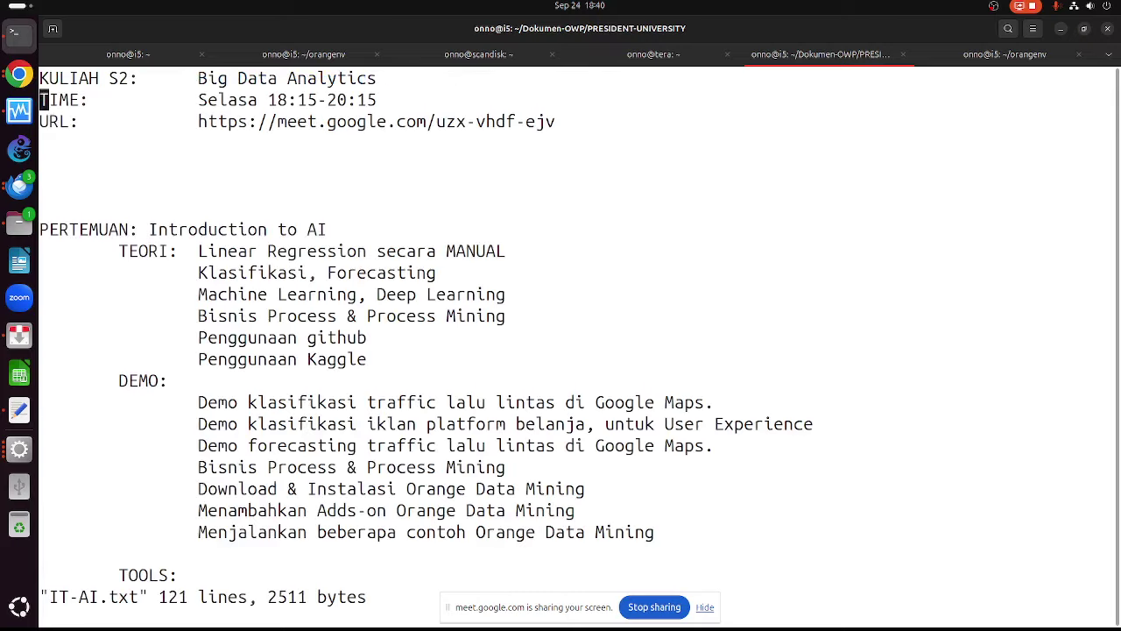
{"action": "key", "text": "Down"}
{"action": "key", "text": "Down"}
{"action": "key", "text": "Down"}
{"action": "key", "text": "Down"}
{"action": "key", "text": "Down"}
{"action": "key", "text": "Down"}
{"action": "key", "text": "Down"}
{"action": "key", "text": "Down"}
{"action": "key", "text": "Down"}
{"action": "key", "text": "Down"}
{"action": "key", "text": "Down"}
{"action": "key", "text": "Down"}
{"action": "key", "text": "Down"}
{"action": "key", "text": "Down"}
{"action": "key", "text": "Down"}
{"action": "key", "text": "Down"}
{"action": "key", "text": "Down"}
{"action": "key", "text": "Down"}
{"action": "key", "text": "Down"}
{"action": "key", "text": "Down"}
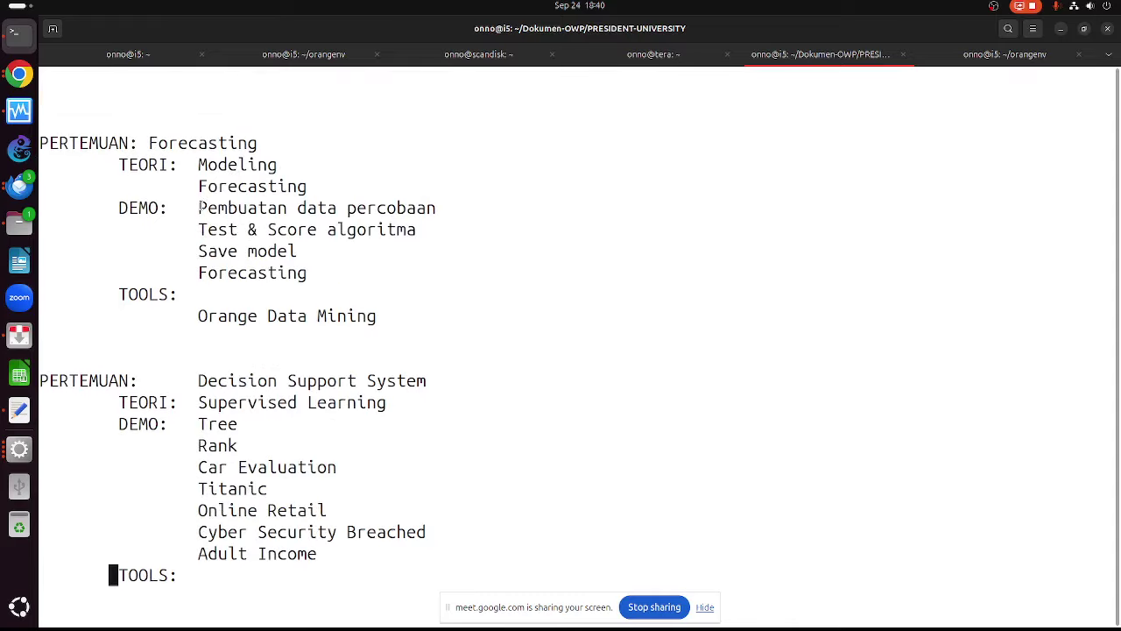
{"action": "left_click_drag", "start_coordinate": [199, 207], "coordinate": [445, 217]}
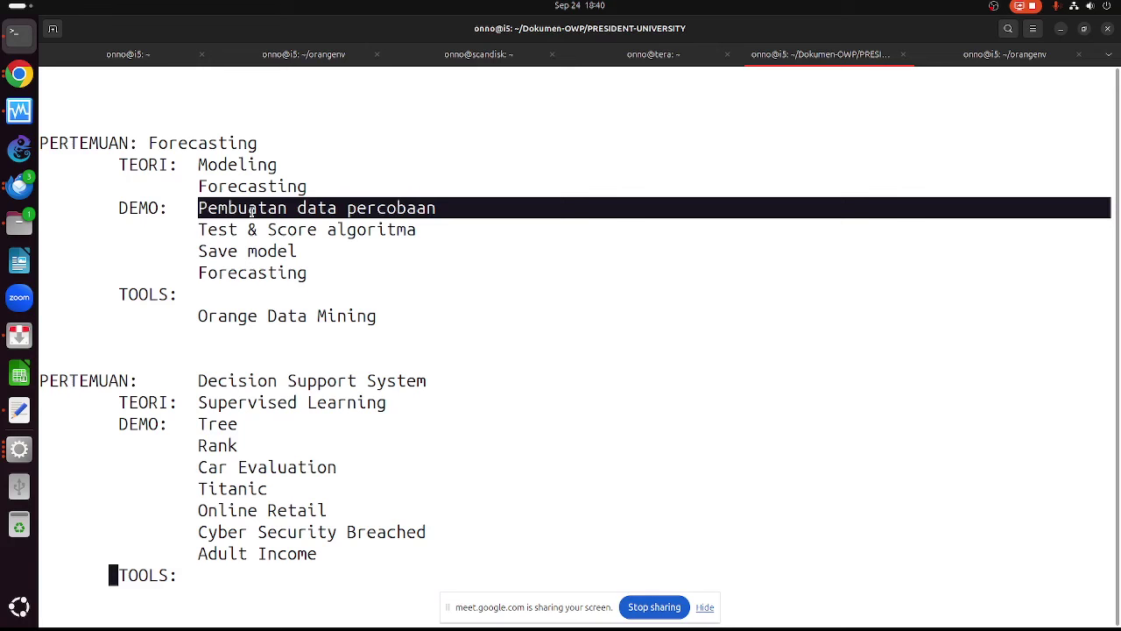
{"action": "left_click_drag", "start_coordinate": [219, 232], "coordinate": [315, 232]}
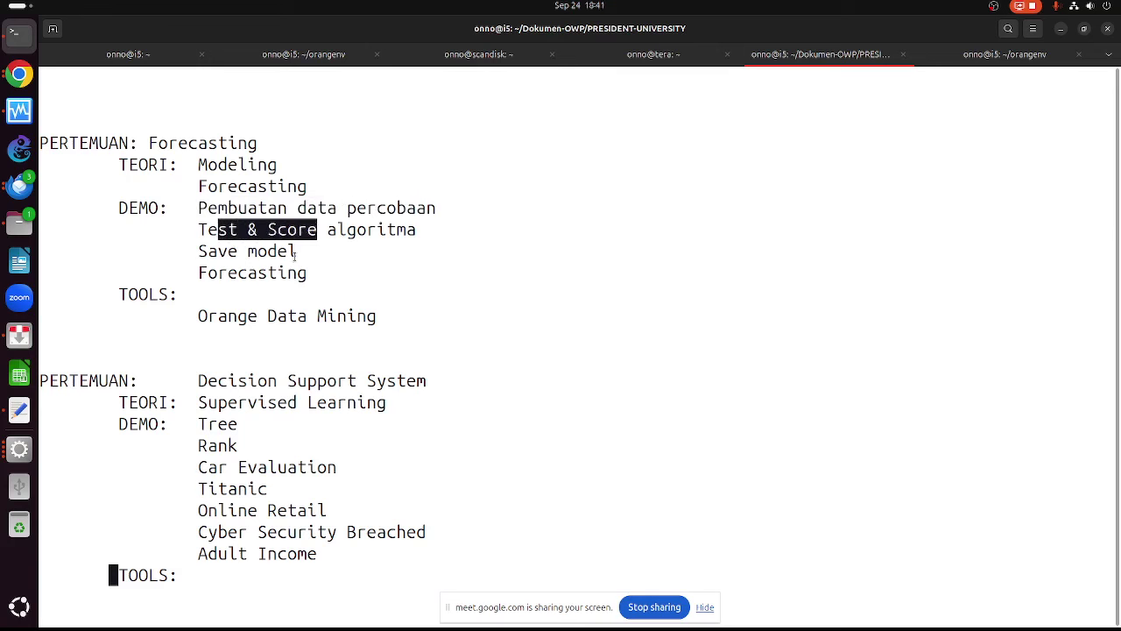
{"action": "left_click_drag", "start_coordinate": [223, 254], "coordinate": [274, 252]}
{"action": "left_click", "coordinate": [223, 277]}
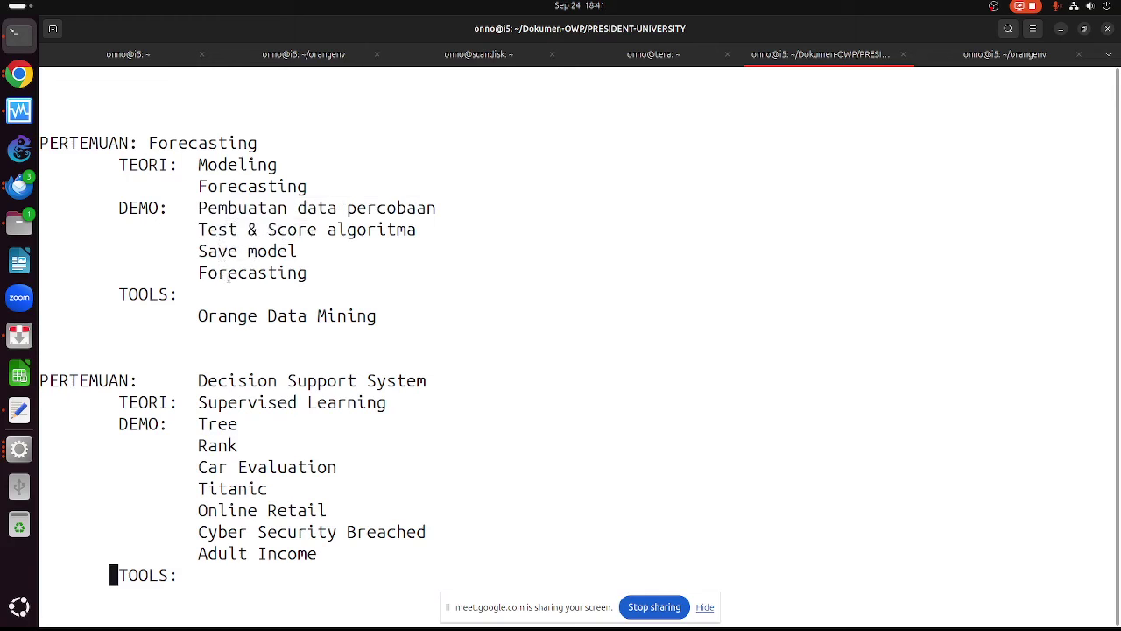
{"action": "left_click_drag", "start_coordinate": [223, 277], "coordinate": [257, 275]}
{"action": "left_click_drag", "start_coordinate": [109, 140], "coordinate": [347, 318]}
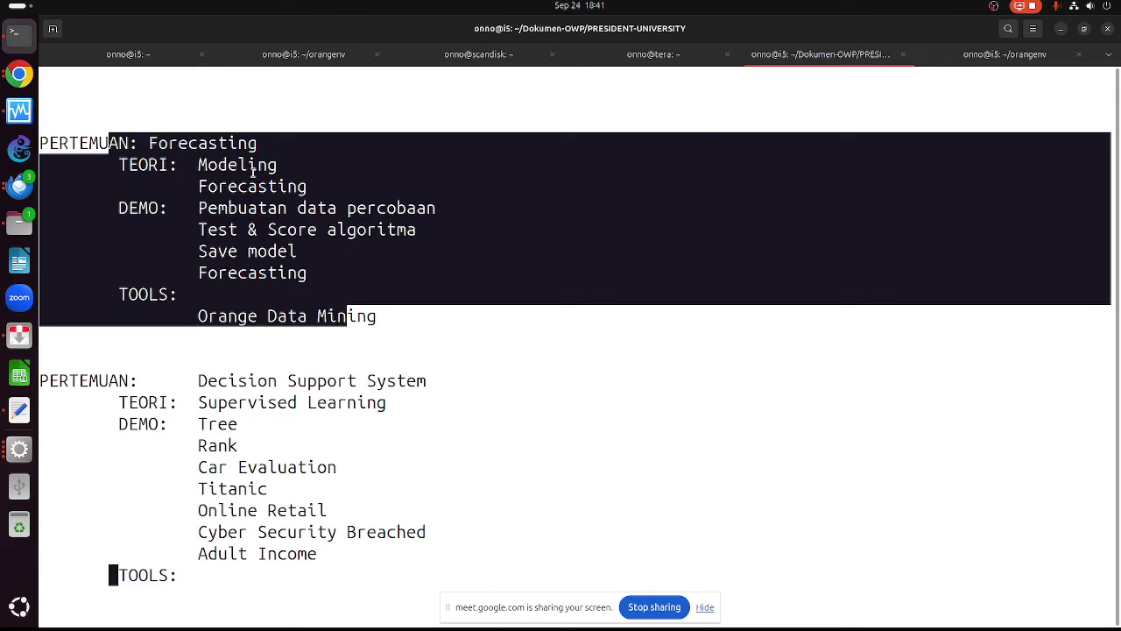
{"action": "left_click", "coordinate": [147, 173]}
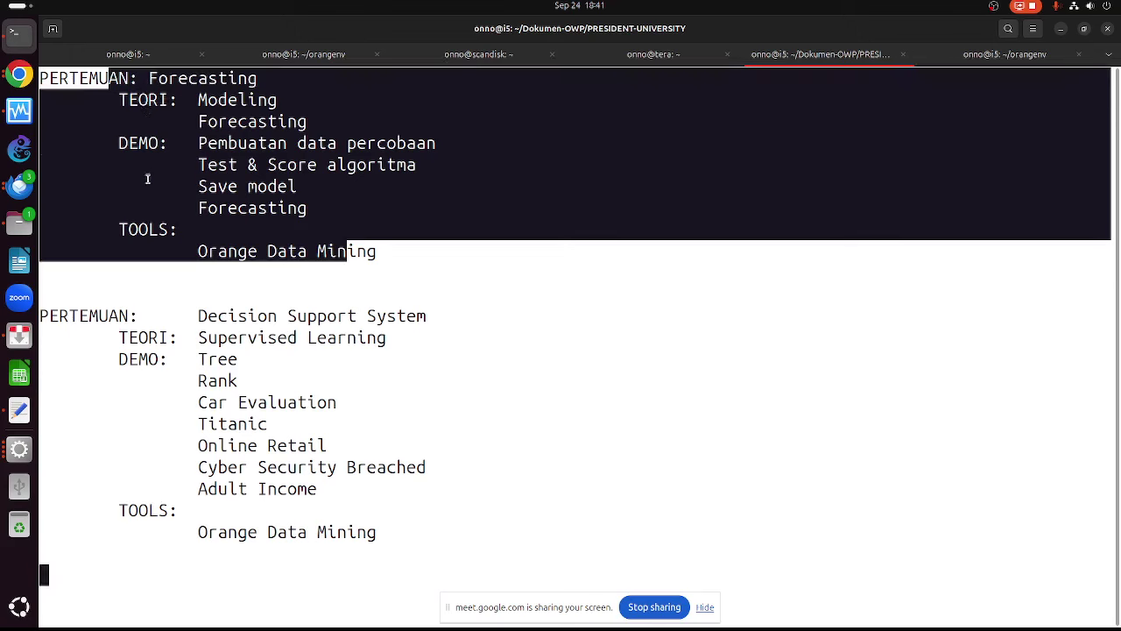
Look over the Decision Support System session of the outline and return to the lines above the Forecasting session
{"action": "key", "text": "Down"}
{"action": "key", "text": "Down"}
{"action": "key", "text": "Down"}
{"action": "key", "text": "Down"}
{"action": "key", "text": "Down"}
{"action": "key", "text": "Down"}
{"action": "key", "text": "Up"}
{"action": "key", "text": "Up"}
{"action": "key", "text": "Up"}
{"action": "key", "text": "Up"}
{"action": "key", "text": "Up"}
{"action": "key", "text": "Up"}
{"action": "key", "text": "Up"}
{"action": "key", "text": "Up"}
{"action": "key", "text": "Up"}
{"action": "key", "text": "Up"}
{"action": "key", "text": "Up"}
{"action": "key", "text": "Up"}
{"action": "key", "text": "Up"}
{"action": "key", "text": "Up"}
{"action": "key", "text": "Up"}
{"action": "key", "text": "Up"}
{"action": "key", "text": "Up"}
{"action": "key", "text": "Up"}
{"action": "key", "text": "Up"}
{"action": "key", "text": "Up"}
{"action": "key", "text": "Up"}
{"action": "key", "text": "Up"}
{"action": "key", "text": "Up"}
{"action": "key", "text": "Up"}
{"action": "key", "text": "Up"}
{"action": "key", "text": "Up"}
{"action": "key", "text": "Up"}
{"action": "key", "text": "Up"}
{"action": "key", "text": "Up"}
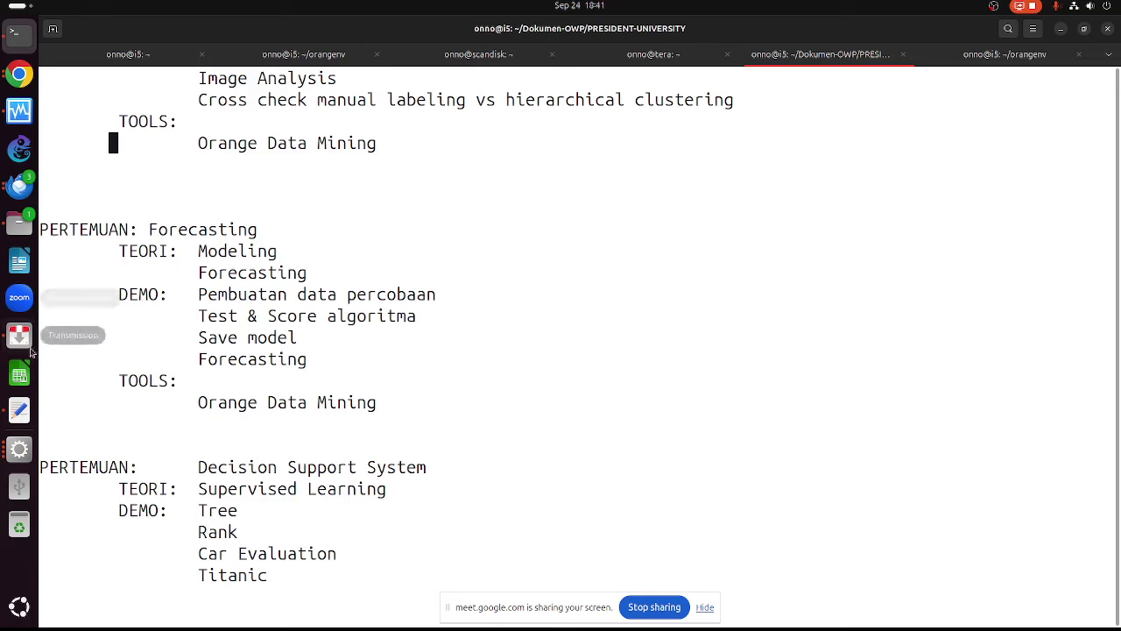
Switch to Orange, close the Predictions window and delete all widgets from the workflow canvas
{"action": "left_click", "coordinate": [20, 448]}
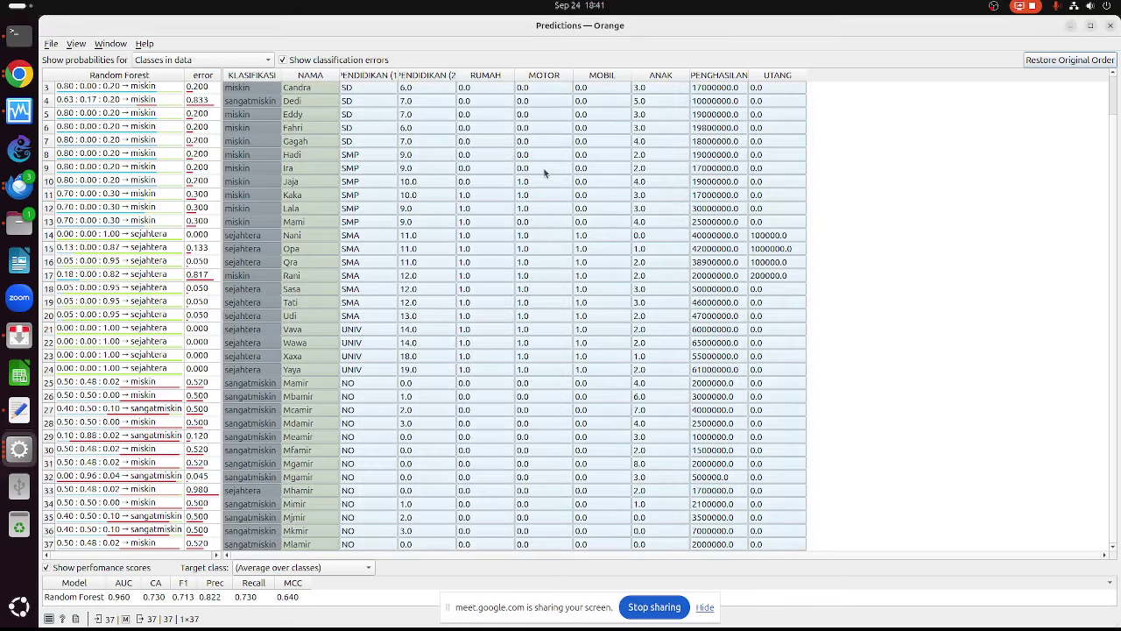
{"action": "left_click", "coordinate": [1111, 27]}
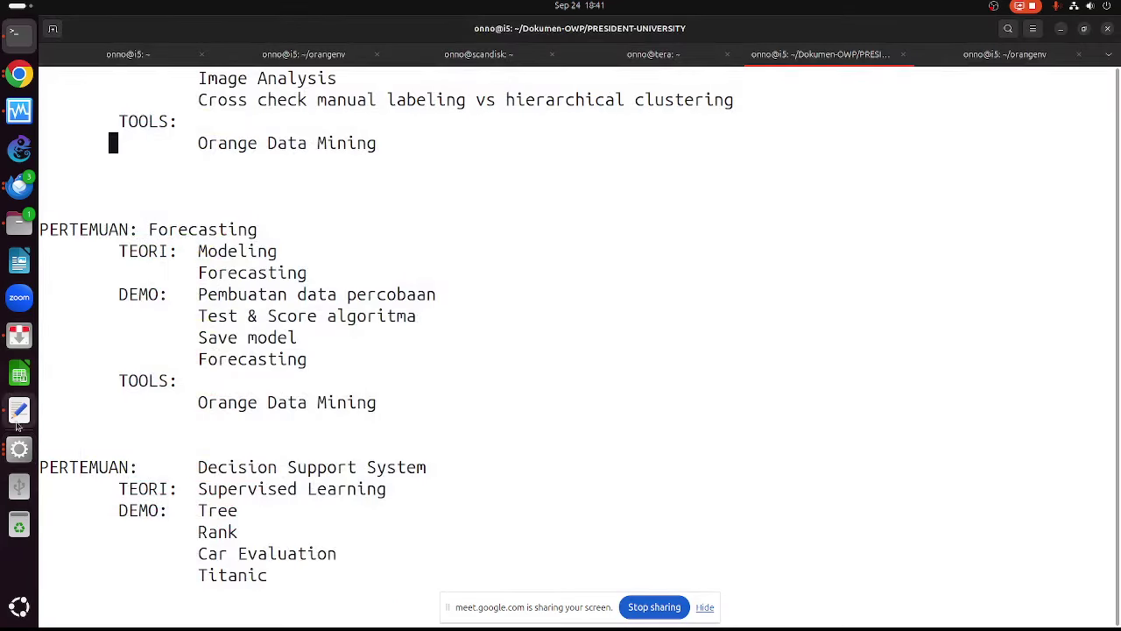
{"action": "left_click", "coordinate": [20, 448]}
{"action": "left_click_drag", "start_coordinate": [277, 78], "coordinate": [919, 525]}
{"action": "key", "text": "Delete"}
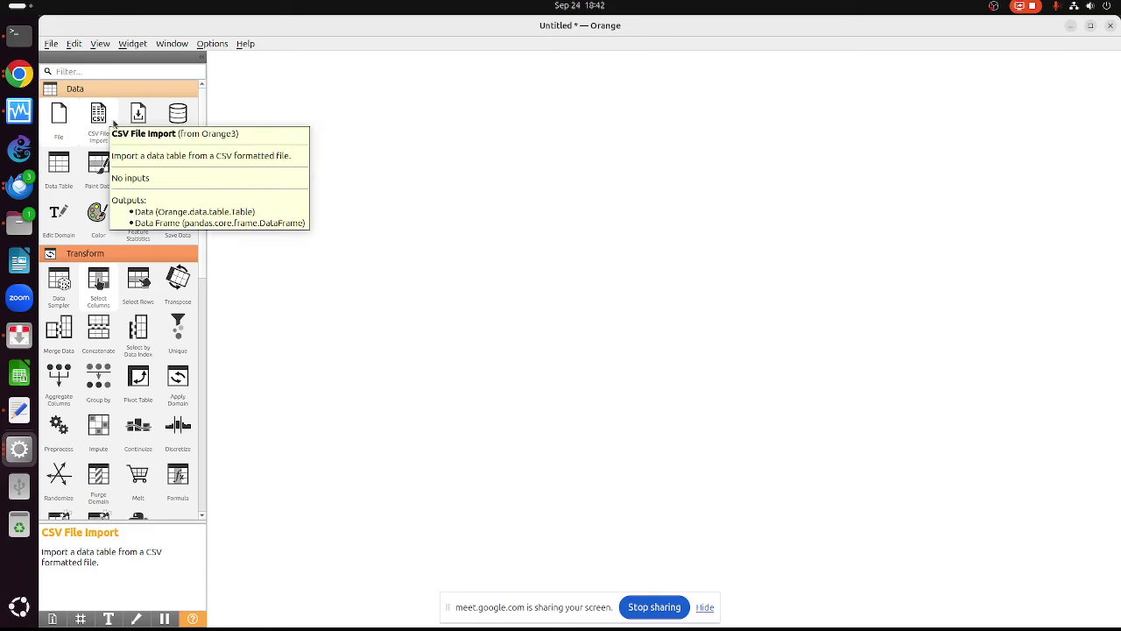
Place a single Datasets widget on the empty canvas, removing the duplicate, and open its dataset list
{"action": "double_click", "coordinate": [139, 117]}
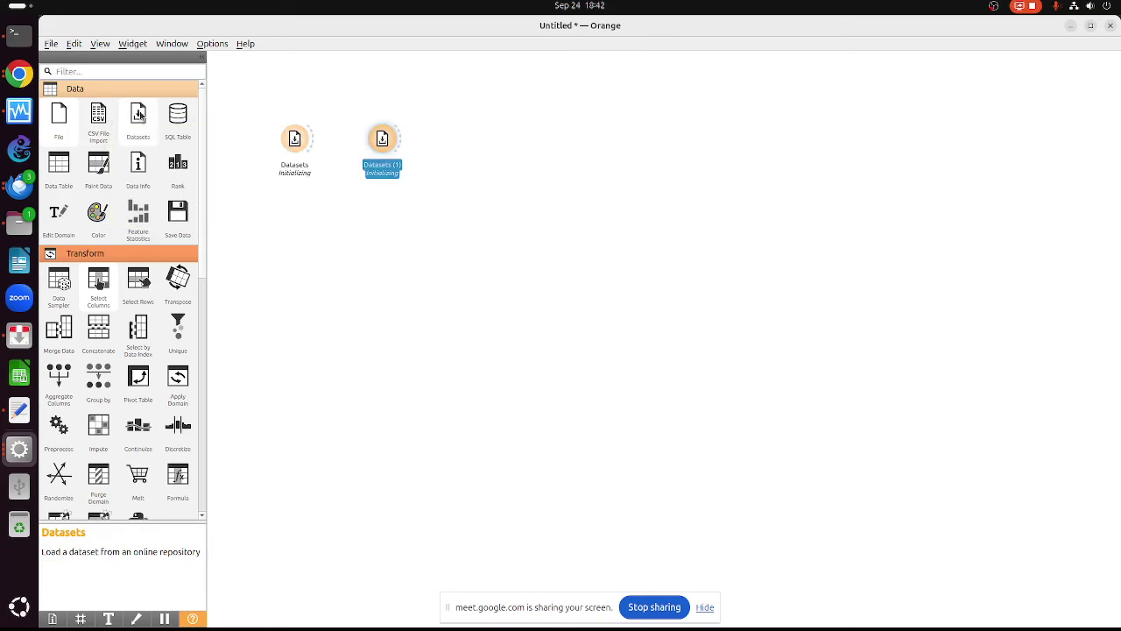
{"action": "right_click", "coordinate": [380, 139]}
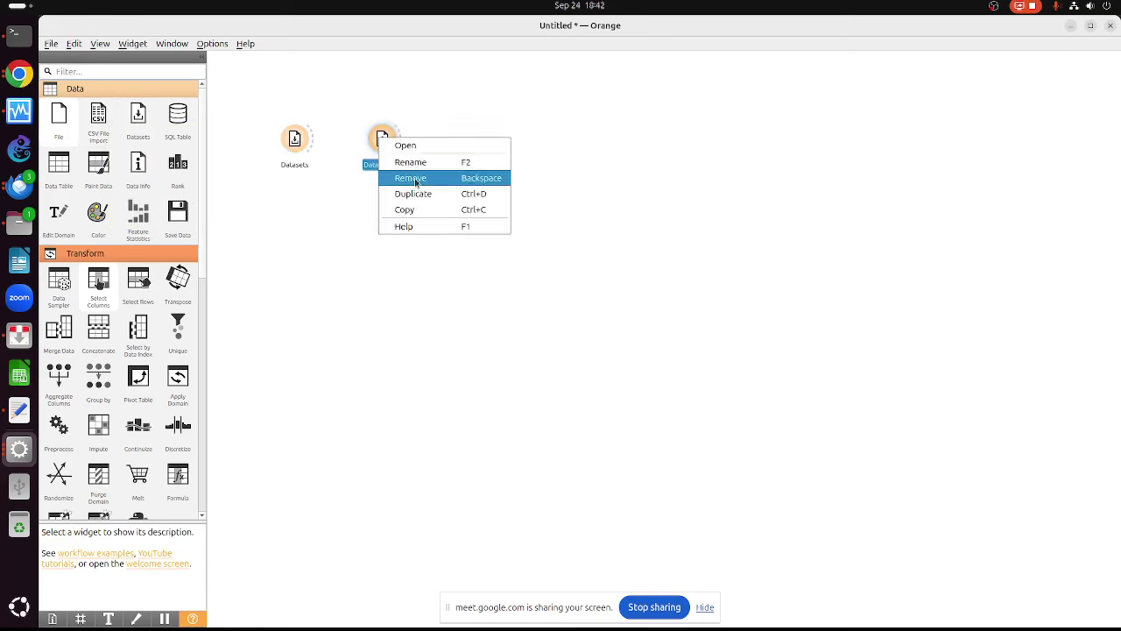
{"action": "left_click", "coordinate": [411, 177]}
{"action": "double_click", "coordinate": [301, 140]}
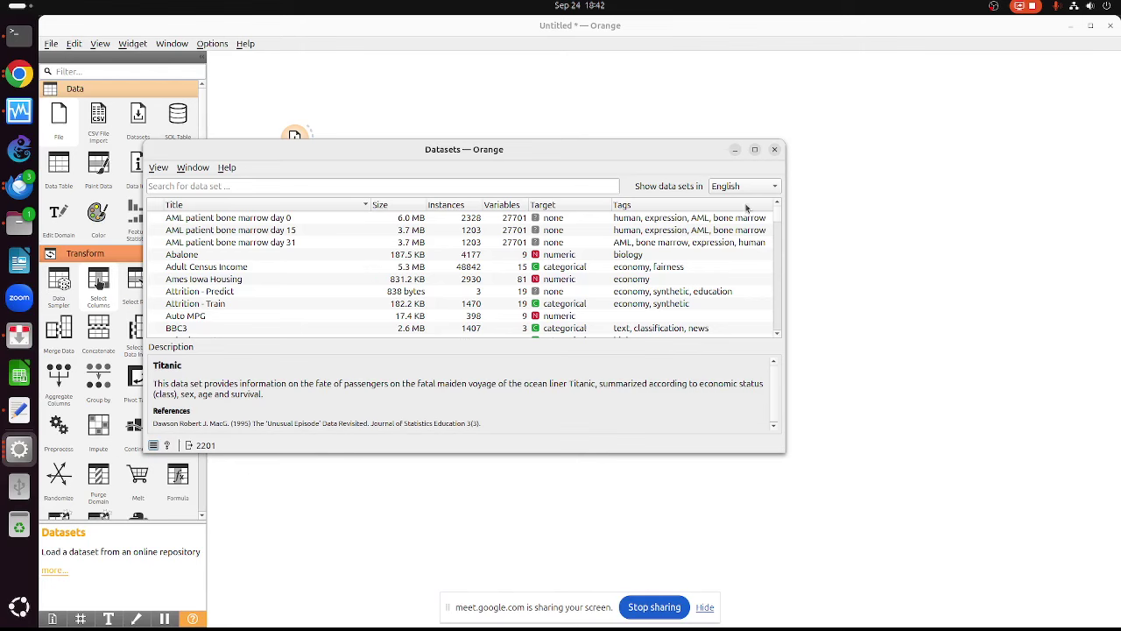
Browse the descriptions in the online dataset list, starting from AML patient bone marrow day 15, and return to the first entry
{"action": "left_click", "coordinate": [247, 230]}
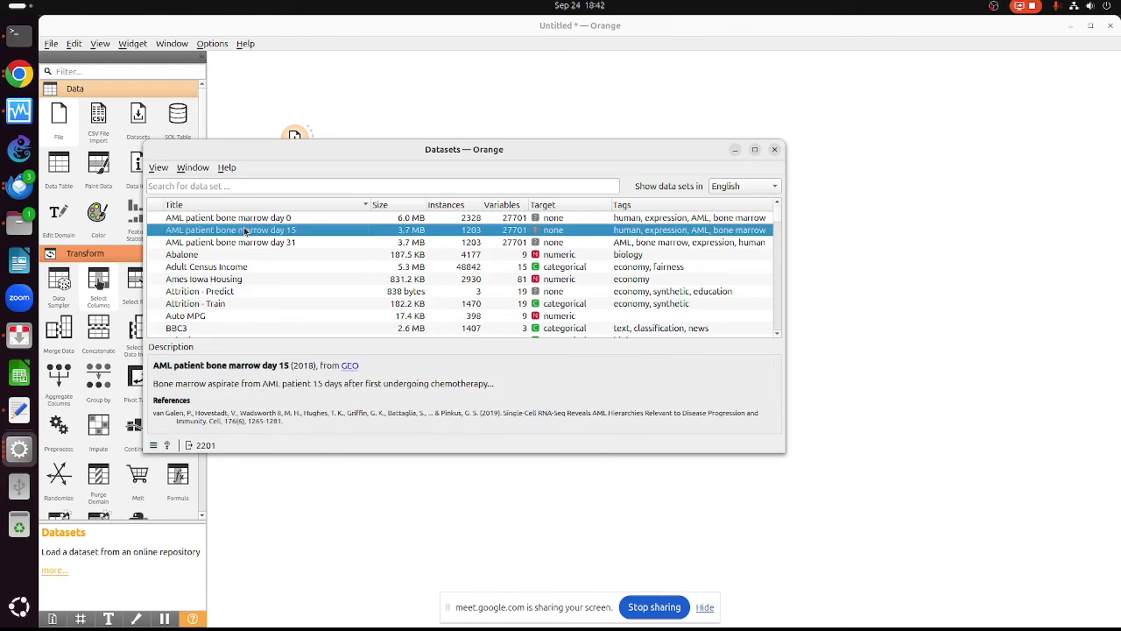
{"action": "key", "text": "Down"}
{"action": "key", "text": "Down"}
{"action": "key", "text": "Down"}
{"action": "key", "text": "Down"}
{"action": "key", "text": "Down"}
{"action": "key", "text": "Down"}
{"action": "key", "text": "Down"}
{"action": "key", "text": "Down"}
{"action": "key", "text": "Down"}
{"action": "key", "text": "Down"}
{"action": "key", "text": "Down"}
{"action": "key", "text": "Down"}
{"action": "key", "text": "Down"}
{"action": "key", "text": "Down"}
{"action": "key", "text": "Down"}
{"action": "key", "text": "Down"}
{"action": "key", "text": "Down"}
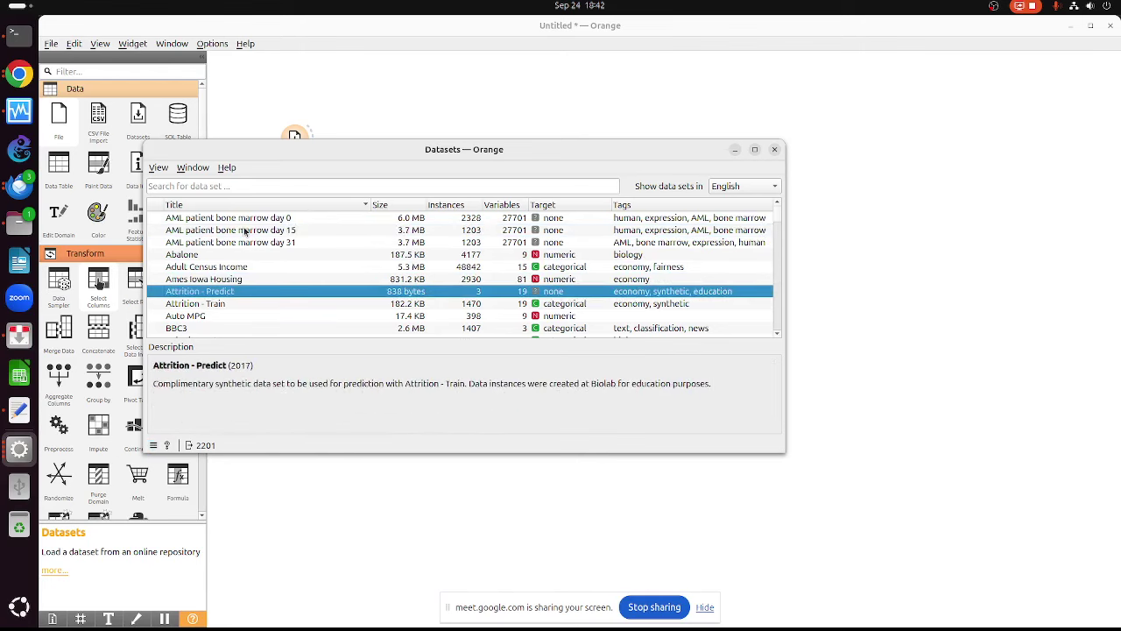
{"action": "key", "text": "Down"}
{"action": "key", "text": "Down"}
{"action": "key", "text": "Up"}
{"action": "key", "text": "Up"}
{"action": "key", "text": "Up"}
{"action": "key", "text": "Up"}
{"action": "key", "text": "Up"}
{"action": "key", "text": "Up"}
{"action": "key", "text": "Up"}
{"action": "key", "text": "Up"}
{"action": "key", "text": "Up"}
{"action": "key", "text": "Up"}
{"action": "key", "text": "Up"}
{"action": "key", "text": "Up"}
{"action": "key", "text": "Up"}
{"action": "key", "text": "Up"}
{"action": "key", "text": "Up"}
{"action": "key", "text": "Up"}
{"action": "key", "text": "Up"}
{"action": "key", "text": "Up"}
{"action": "key", "text": "Up"}
{"action": "key", "text": "Up"}
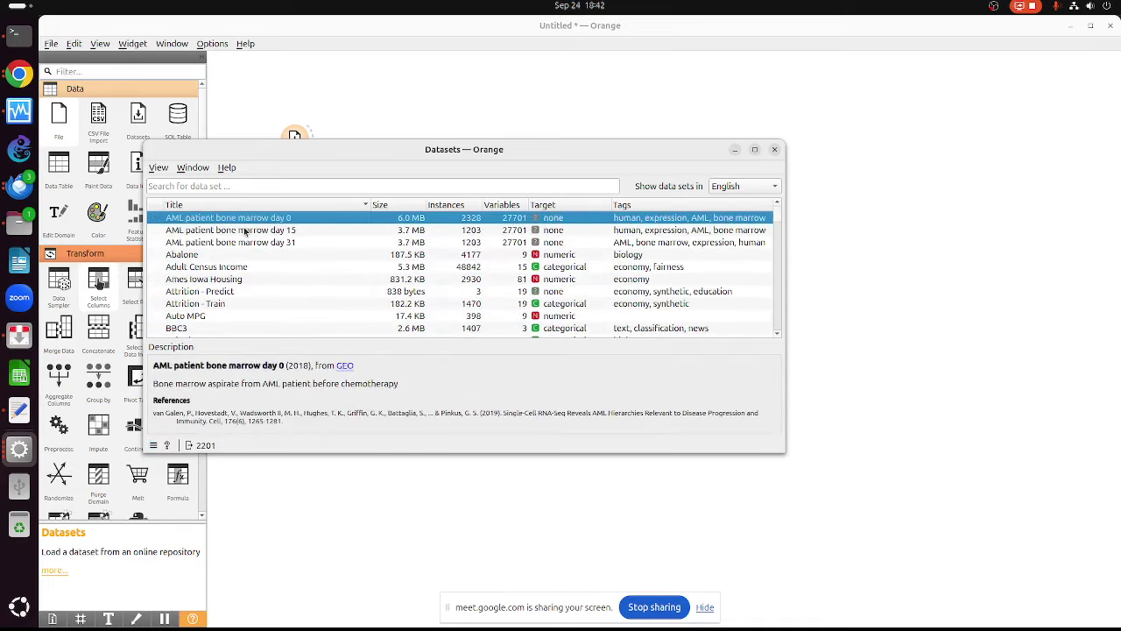
Load the Car Evaluation dataset from the online dataset list and close the Datasets window
{"action": "key", "text": "Down"}
{"action": "key", "text": "Down"}
{"action": "key", "text": "Down"}
{"action": "key", "text": "Down"}
{"action": "key", "text": "Down"}
{"action": "key", "text": "Down"}
{"action": "key", "text": "Down"}
{"action": "key", "text": "Down"}
{"action": "key", "text": "Down"}
{"action": "key", "text": "Down"}
{"action": "key", "text": "Down"}
{"action": "key", "text": "Down"}
{"action": "key", "text": "Down"}
{"action": "key", "text": "Down"}
{"action": "key", "text": "Down"}
{"action": "key", "text": "Down"}
{"action": "key", "text": "Down"}
{"action": "key", "text": "Down"}
{"action": "key", "text": "Down"}
{"action": "key", "text": "Down"}
{"action": "key", "text": "Down"}
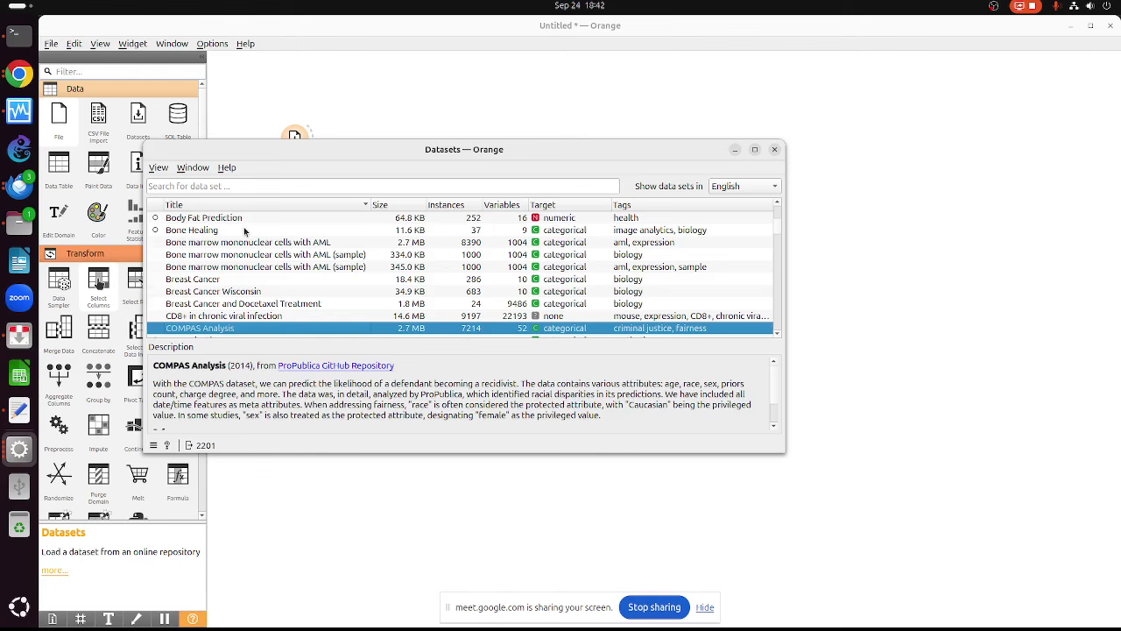
{"action": "key", "text": "Down"}
{"action": "key", "text": "Down"}
{"action": "key", "text": "Down"}
{"action": "key", "text": "Up"}
{"action": "key", "text": "Up"}
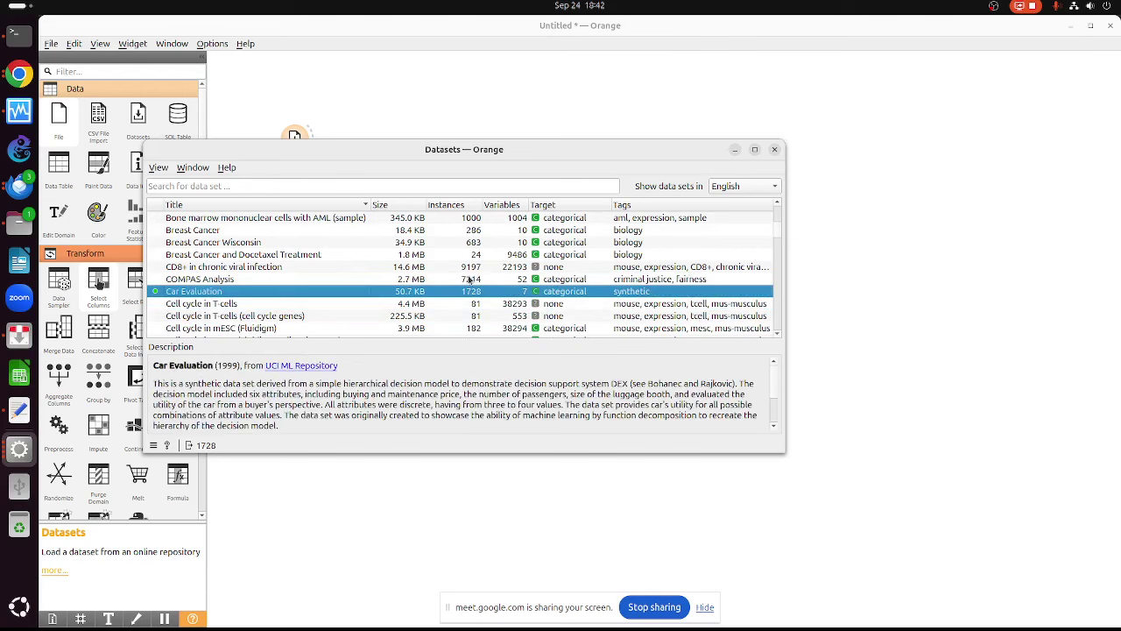
{"action": "left_click", "coordinate": [774, 150]}
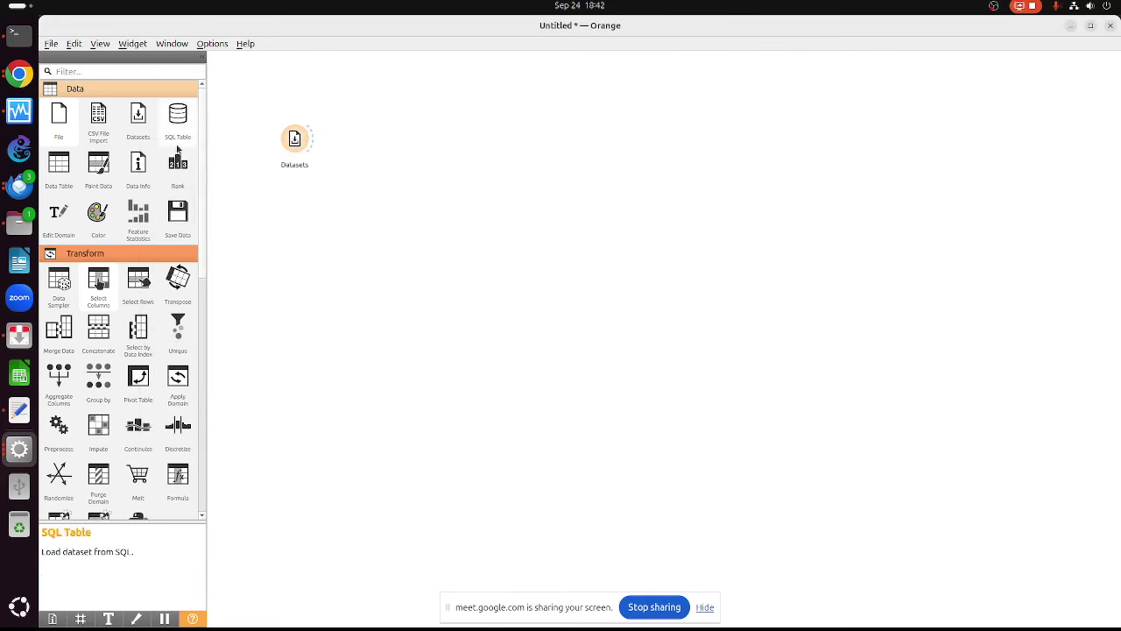
Add a Data Table widget, connect the Datasets widget to it, and open the table
{"action": "left_click_drag", "start_coordinate": [59, 164], "coordinate": [509, 123]}
{"action": "left_click_drag", "start_coordinate": [315, 141], "coordinate": [490, 120]}
{"action": "left_click", "coordinate": [506, 118]}
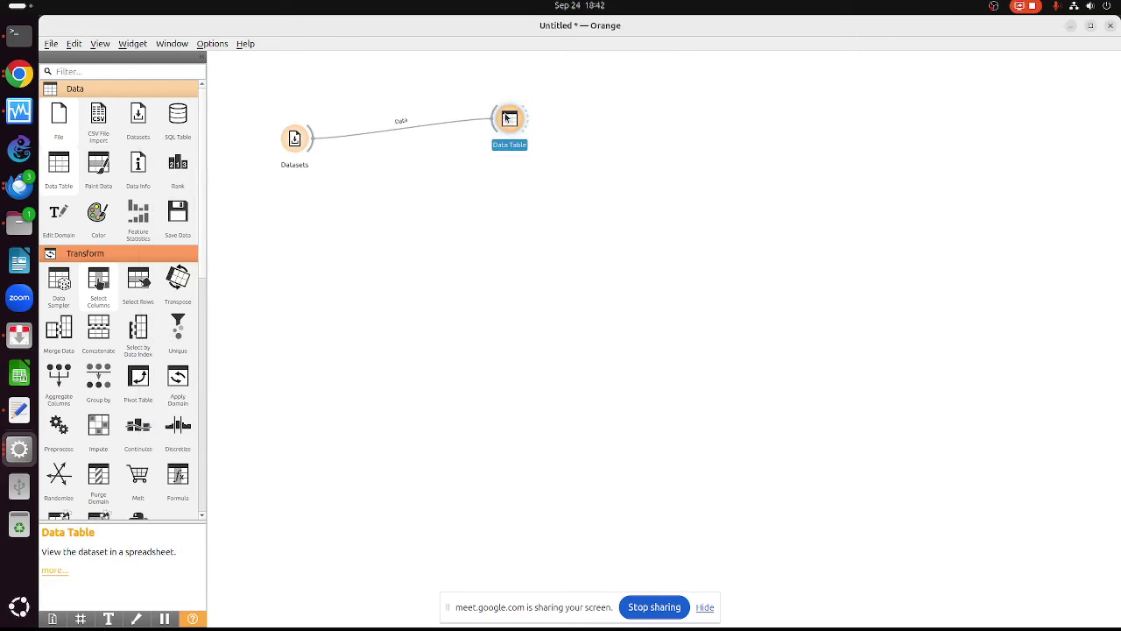
{"action": "double_click", "coordinate": [505, 117]}
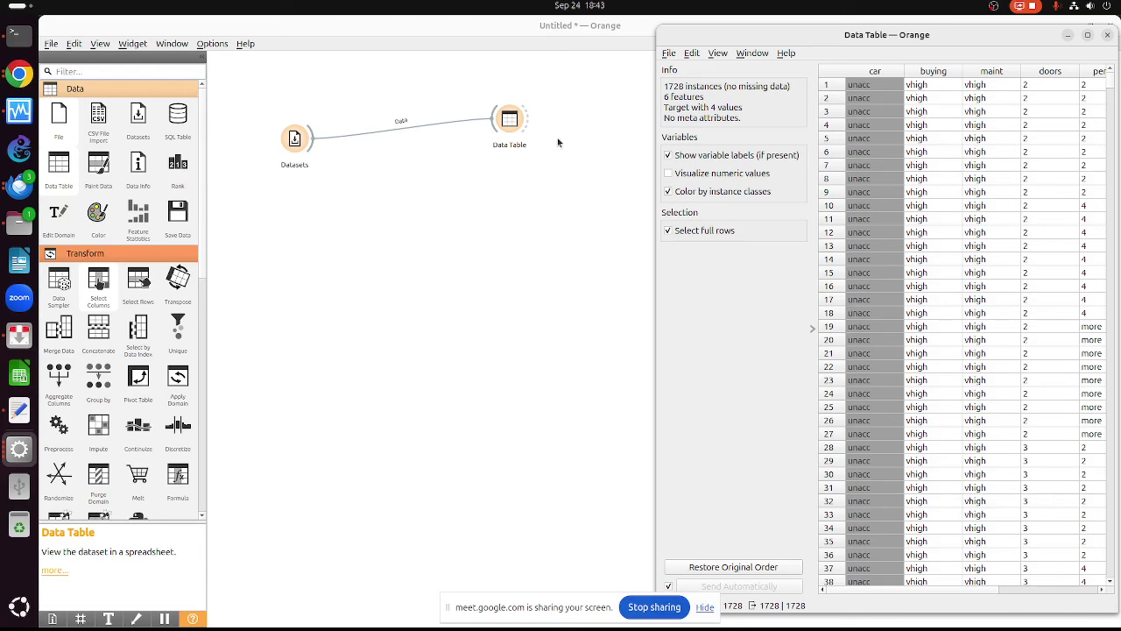
{"action": "left_click", "coordinate": [200, 270]}
{"action": "scroll", "coordinate": [192, 348], "scroll_direction": "down", "scroll_amount": 3}
{"action": "scroll", "coordinate": [178, 461], "scroll_direction": "down", "scroll_amount": 5}
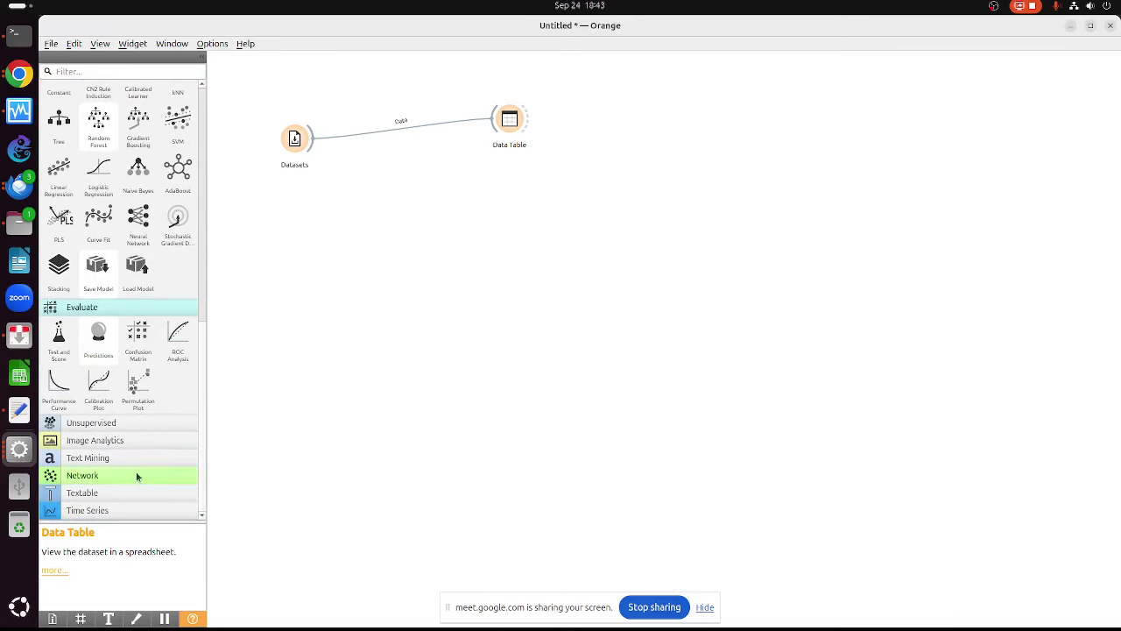
{"action": "left_click", "coordinate": [82, 494]}
{"action": "scroll", "coordinate": [200, 96], "scroll_direction": "up", "scroll_amount": 5}
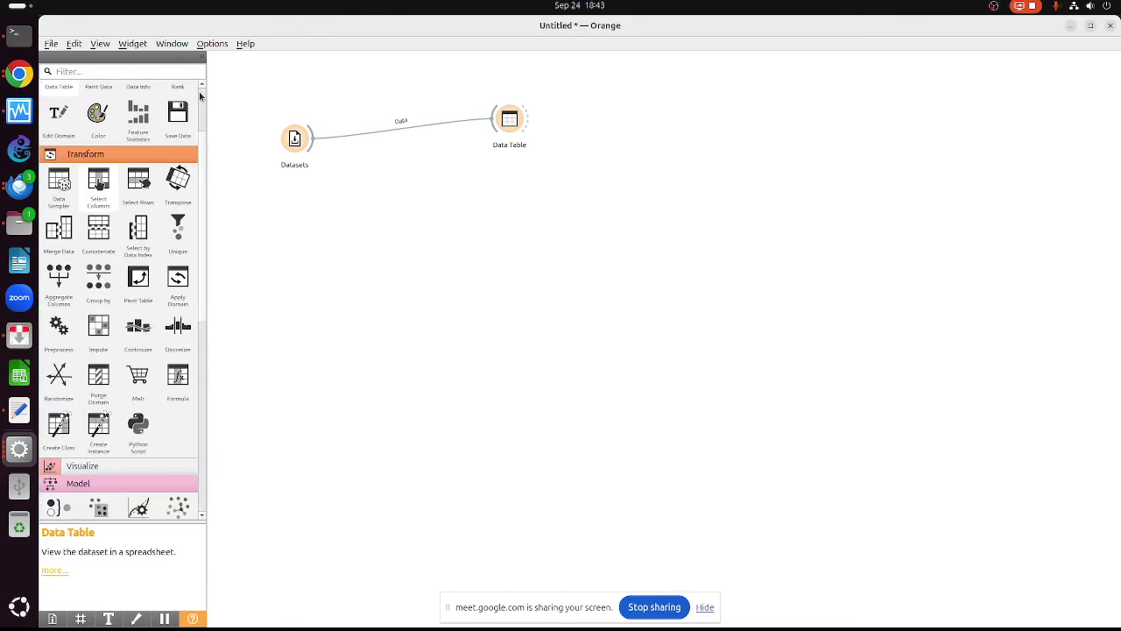
Reopen the Data Table, move its window towards the middle of the screen and widen it to show every column through safety
{"action": "double_click", "coordinate": [510, 118]}
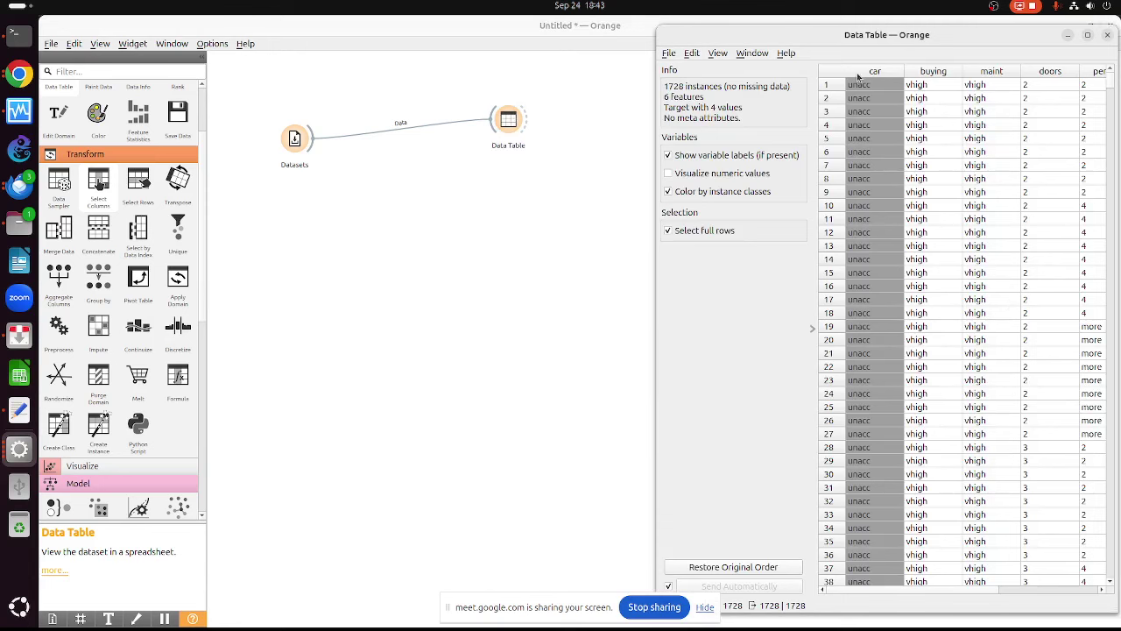
{"action": "left_click_drag", "start_coordinate": [879, 39], "coordinate": [563, 50]}
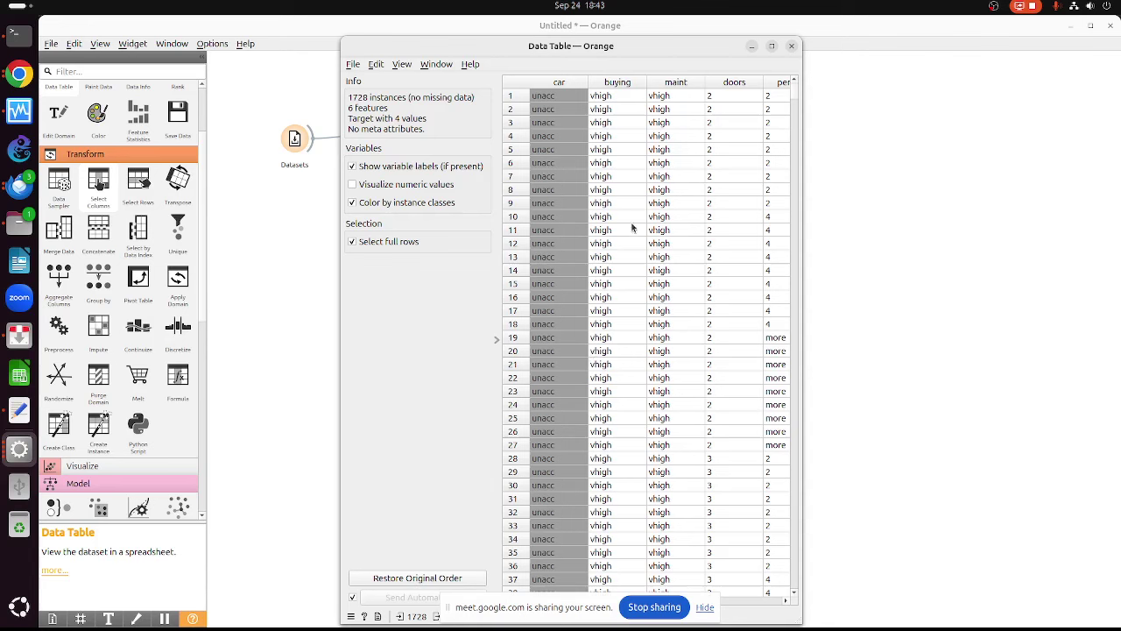
{"action": "left_click_drag", "start_coordinate": [804, 162], "coordinate": [1005, 205]}
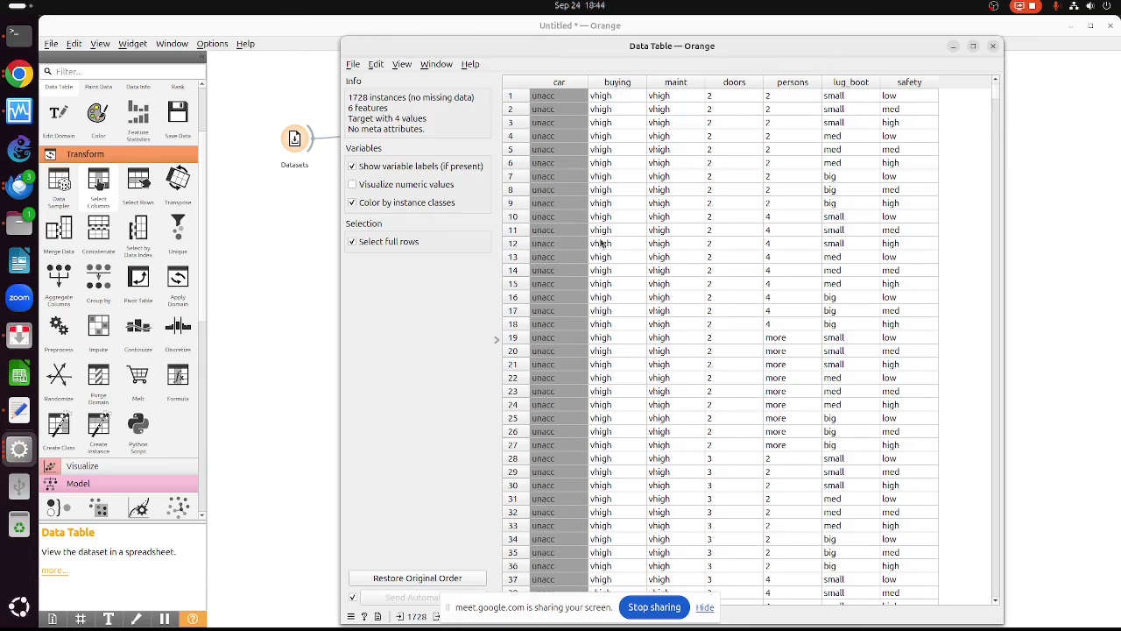
Look through the first few hundred rows of the car data, return to row 1, and close the Data Table
{"action": "scroll", "coordinate": [605, 248], "scroll_direction": "down", "scroll_amount": 5}
{"action": "scroll", "coordinate": [605, 249], "scroll_direction": "down", "scroll_amount": 20}
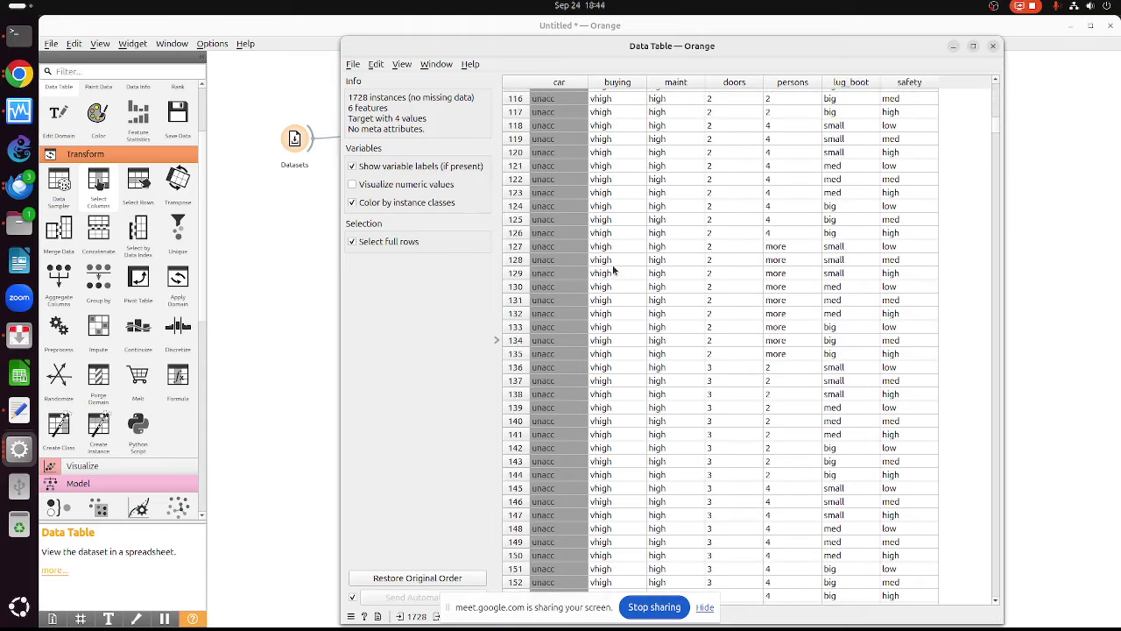
{"action": "scroll", "coordinate": [607, 282], "scroll_direction": "down", "scroll_amount": 20}
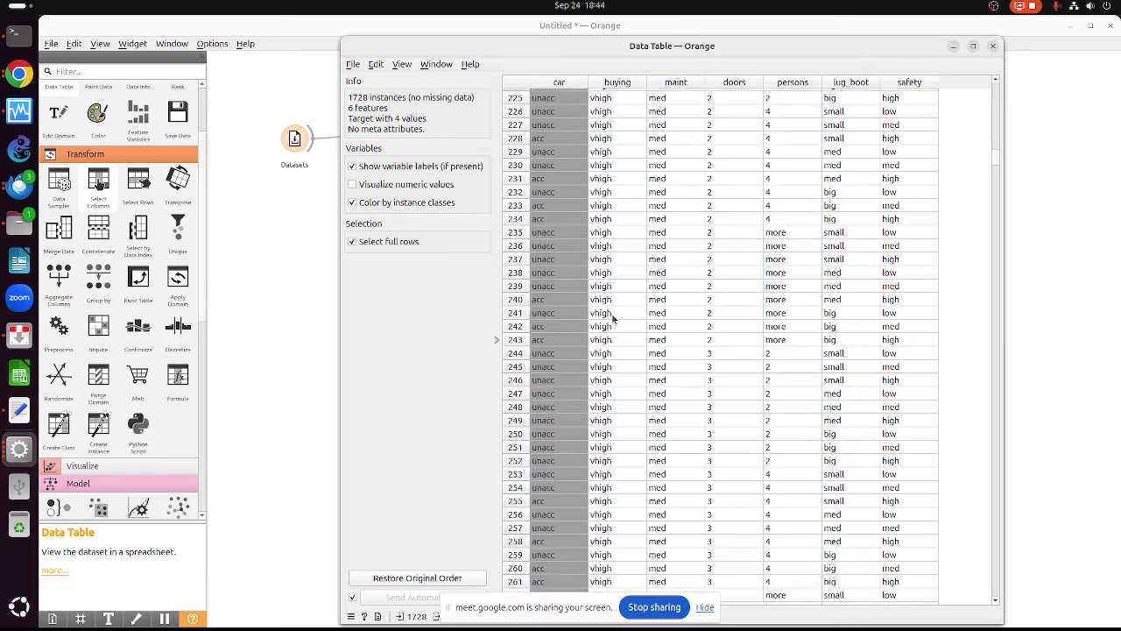
{"action": "scroll", "coordinate": [616, 314], "scroll_direction": "down", "scroll_amount": 6}
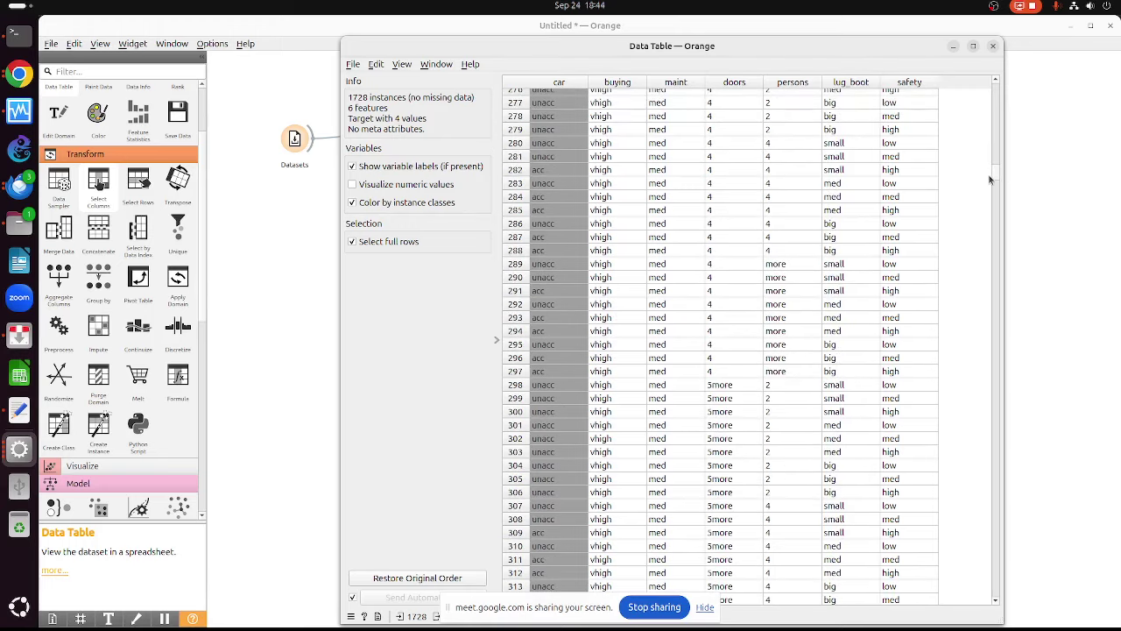
{"action": "left_click_drag", "start_coordinate": [990, 180], "coordinate": [643, 102]}
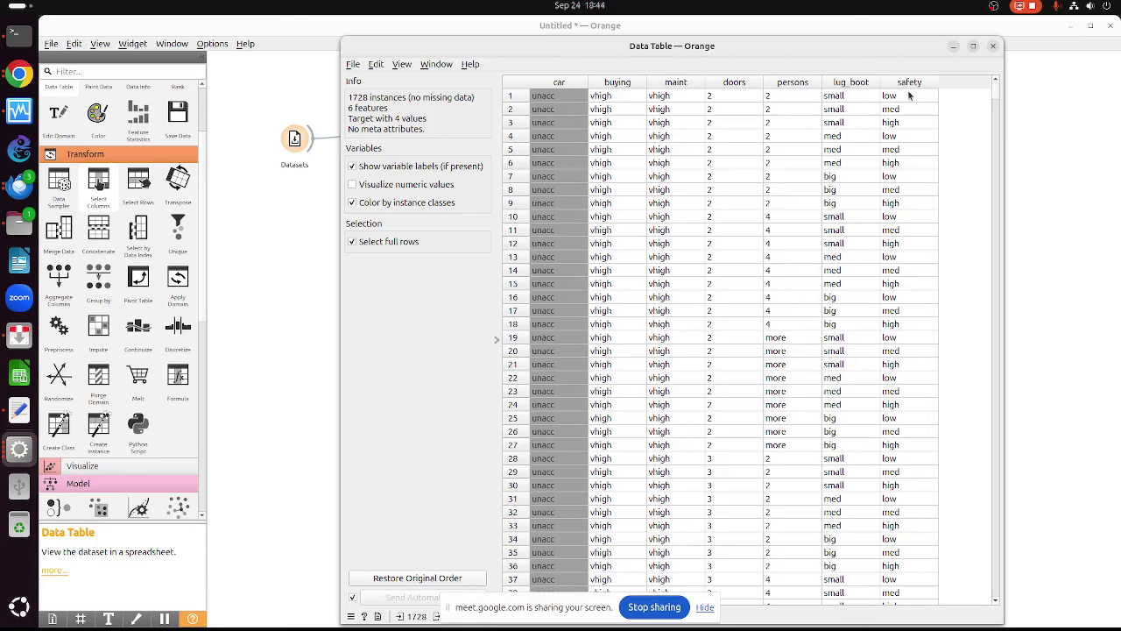
{"action": "left_click", "coordinate": [992, 46]}
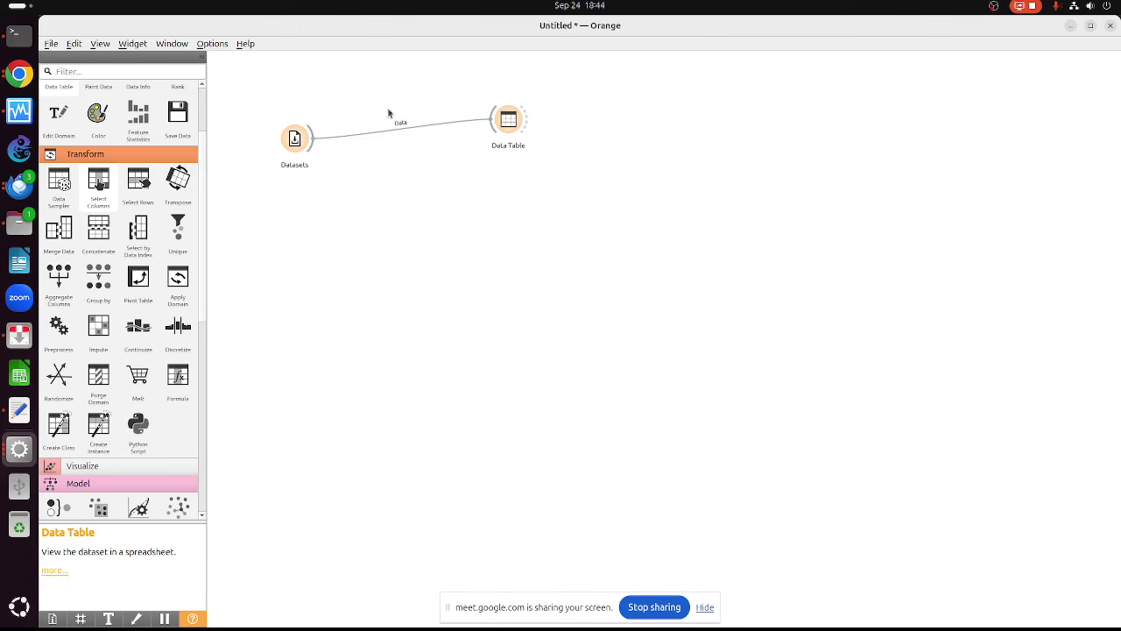
Add a Test and Score widget below the Data Table and connect the Datasets widget to it
{"action": "scroll", "coordinate": [138, 329], "scroll_direction": "up", "scroll_amount": 3}
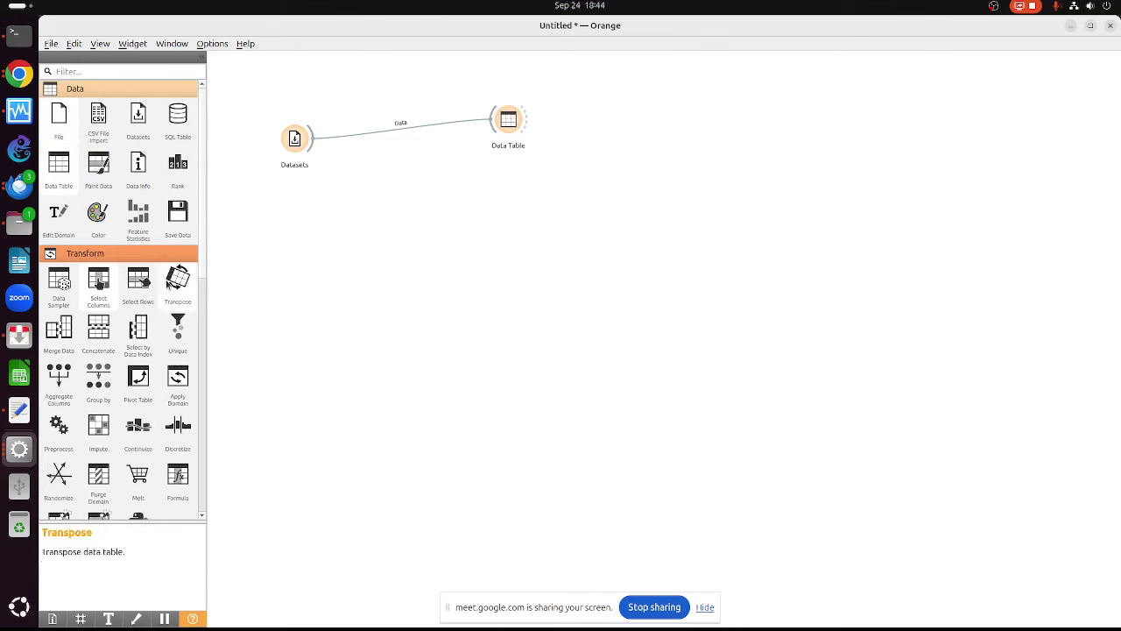
{"action": "scroll", "coordinate": [199, 203], "scroll_direction": "down", "scroll_amount": 5}
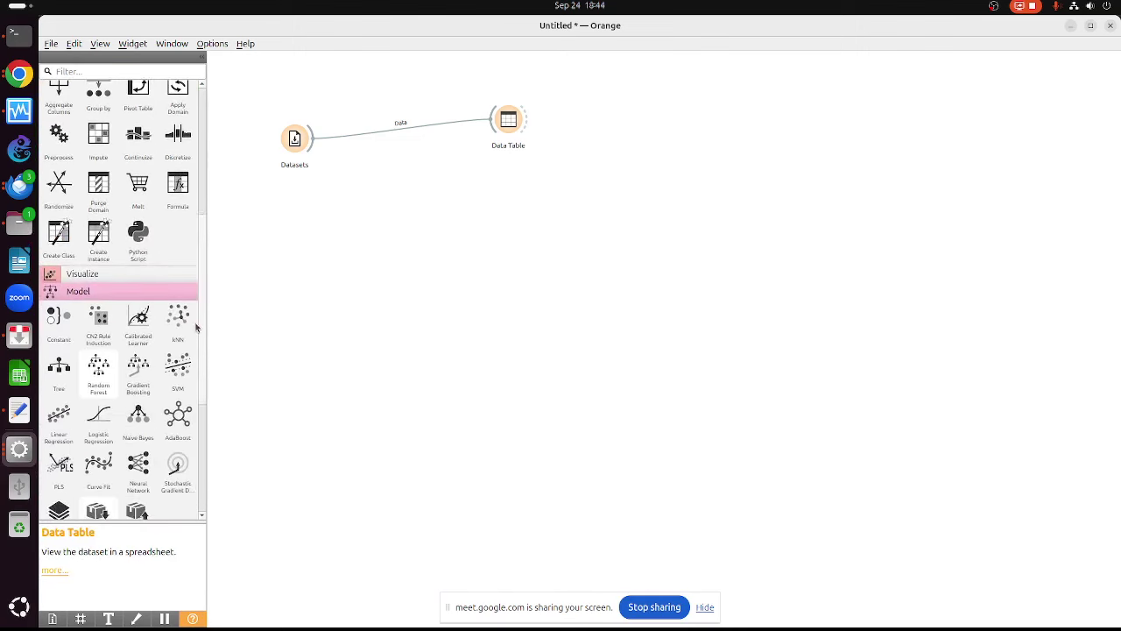
{"action": "scroll", "coordinate": [190, 314], "scroll_direction": "down", "scroll_amount": 5}
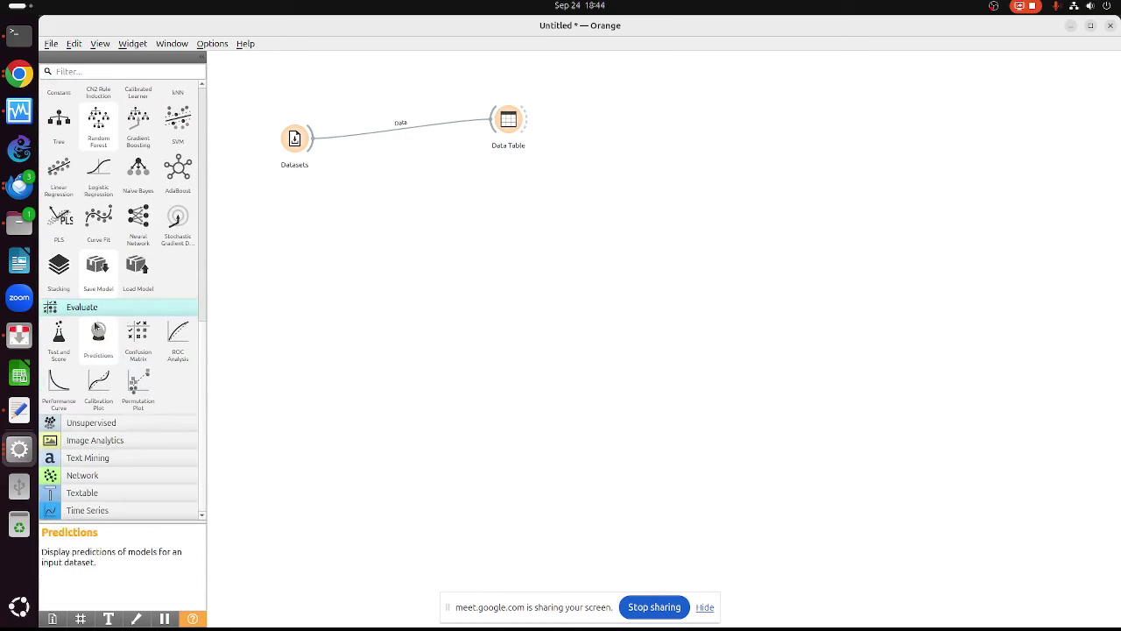
{"action": "left_click_drag", "start_coordinate": [59, 337], "coordinate": [525, 224]}
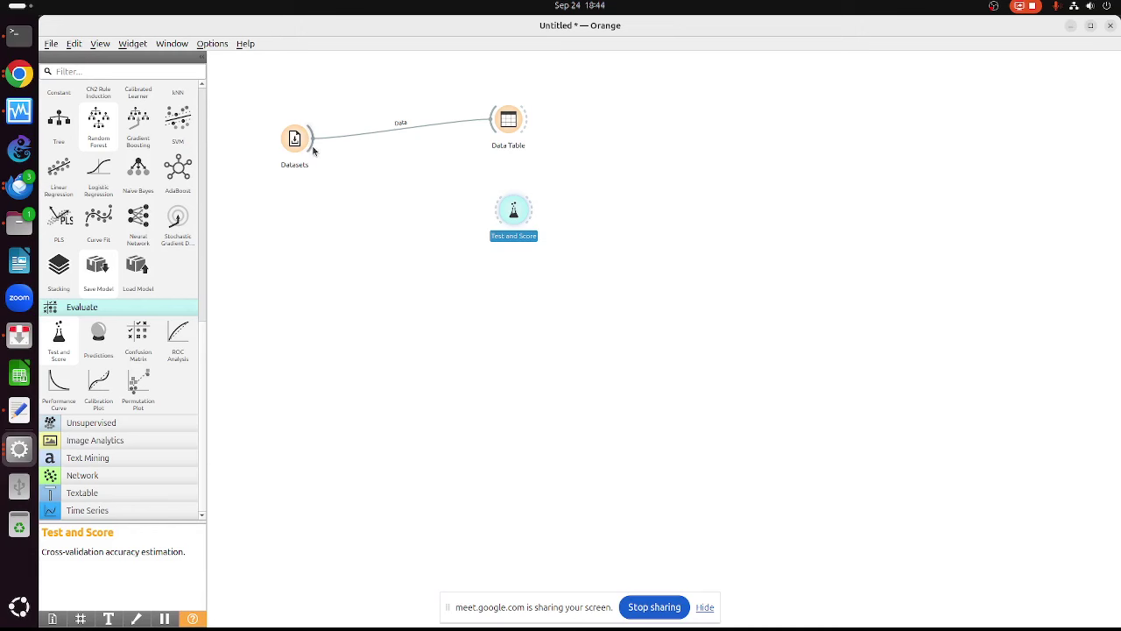
{"action": "left_click_drag", "start_coordinate": [311, 151], "coordinate": [501, 210]}
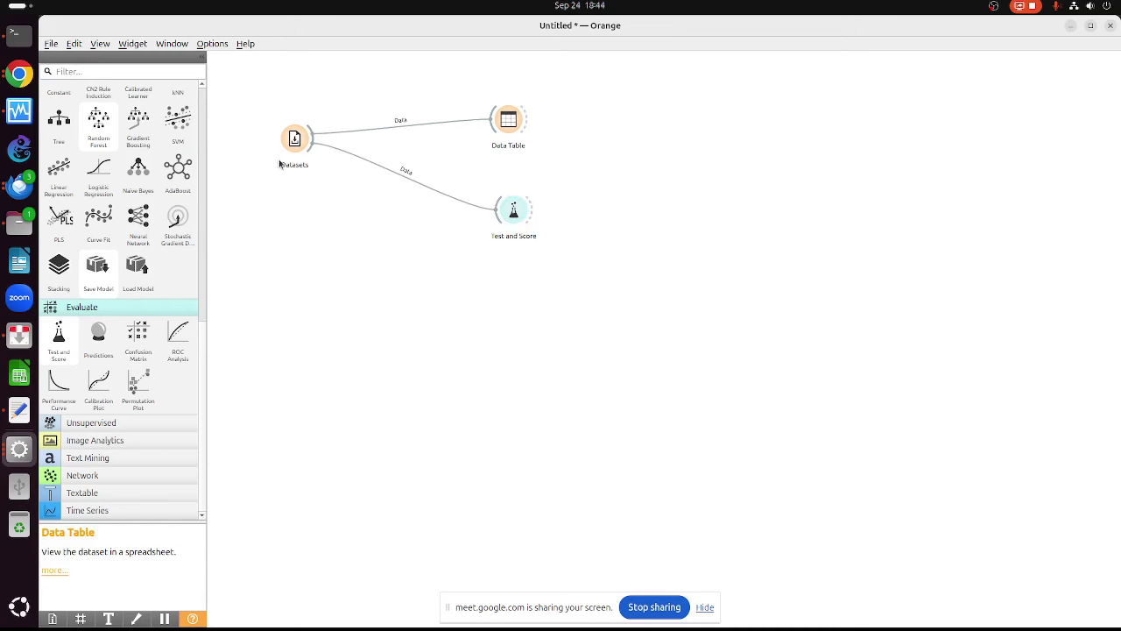
Examine the car class values throughout the Data Table, down to the rows in the 1500s, and close it
{"action": "double_click", "coordinate": [508, 120]}
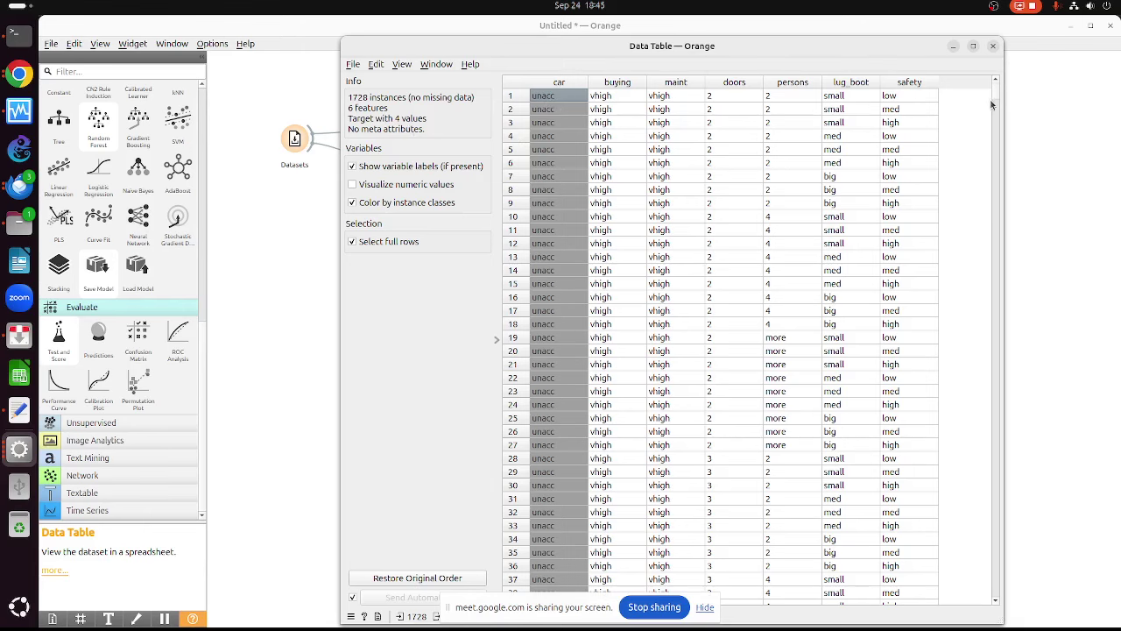
{"action": "left_click_drag", "start_coordinate": [994, 94], "coordinate": [1003, 201]}
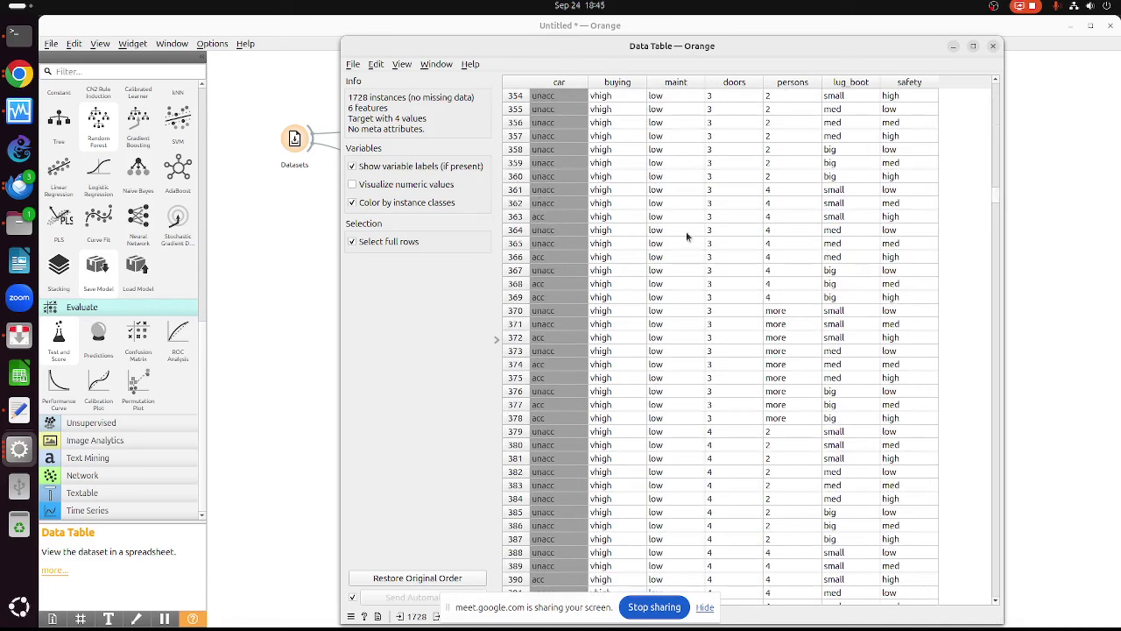
{"action": "left_click_drag", "start_coordinate": [996, 200], "coordinate": [947, 484]}
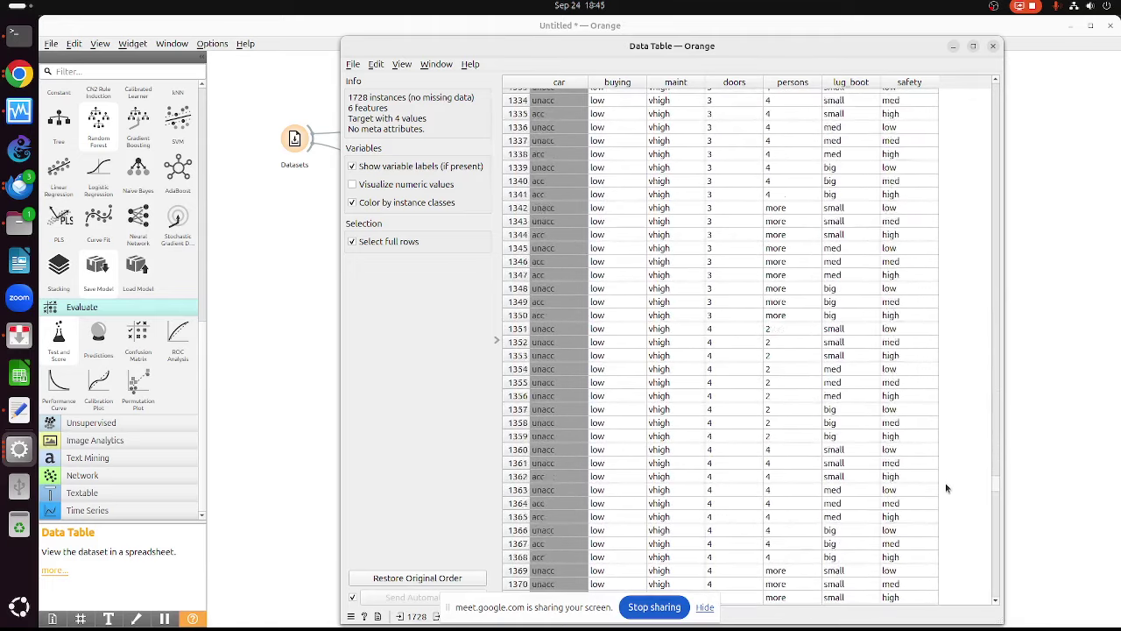
{"action": "scroll", "coordinate": [947, 484], "scroll_direction": "up", "scroll_amount": 1}
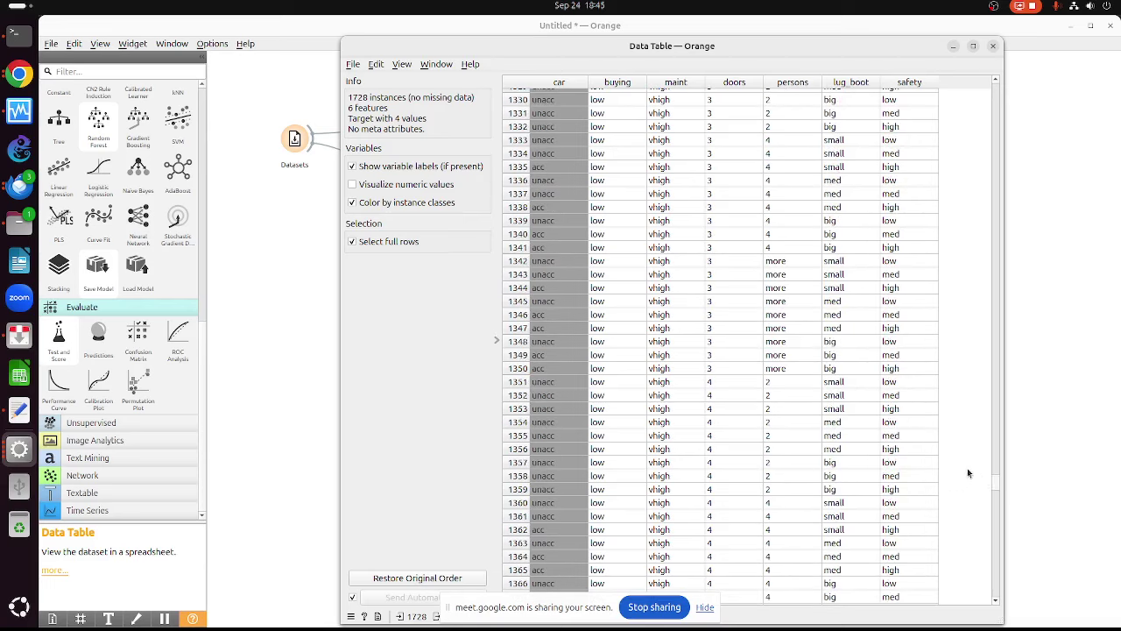
{"action": "left_click_drag", "start_coordinate": [996, 483], "coordinate": [980, 544]}
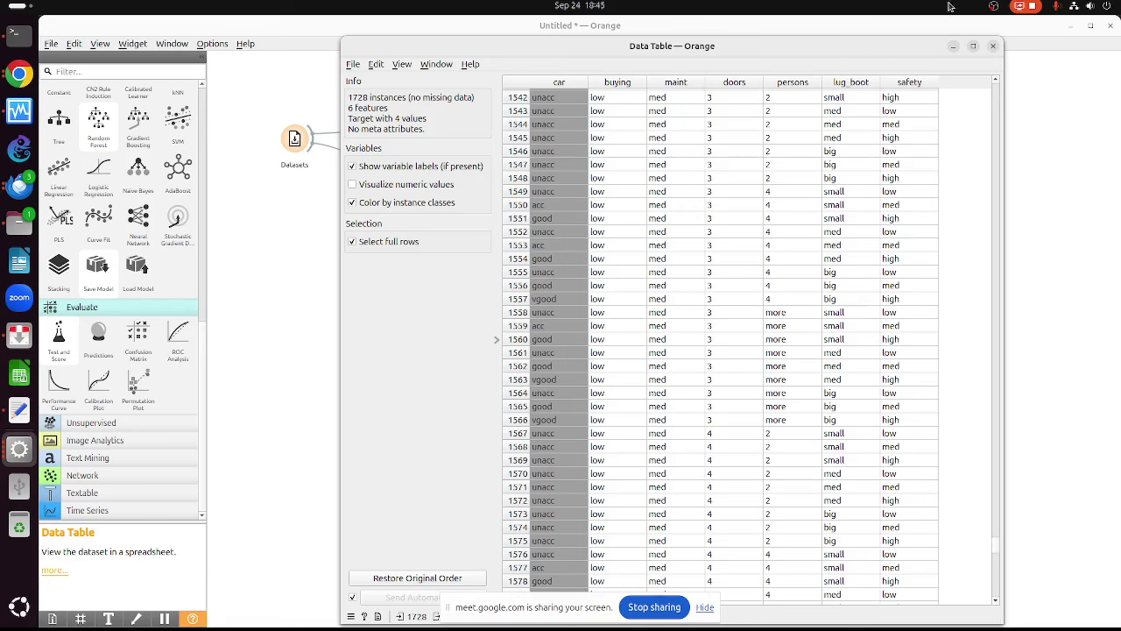
{"action": "left_click", "coordinate": [993, 45]}
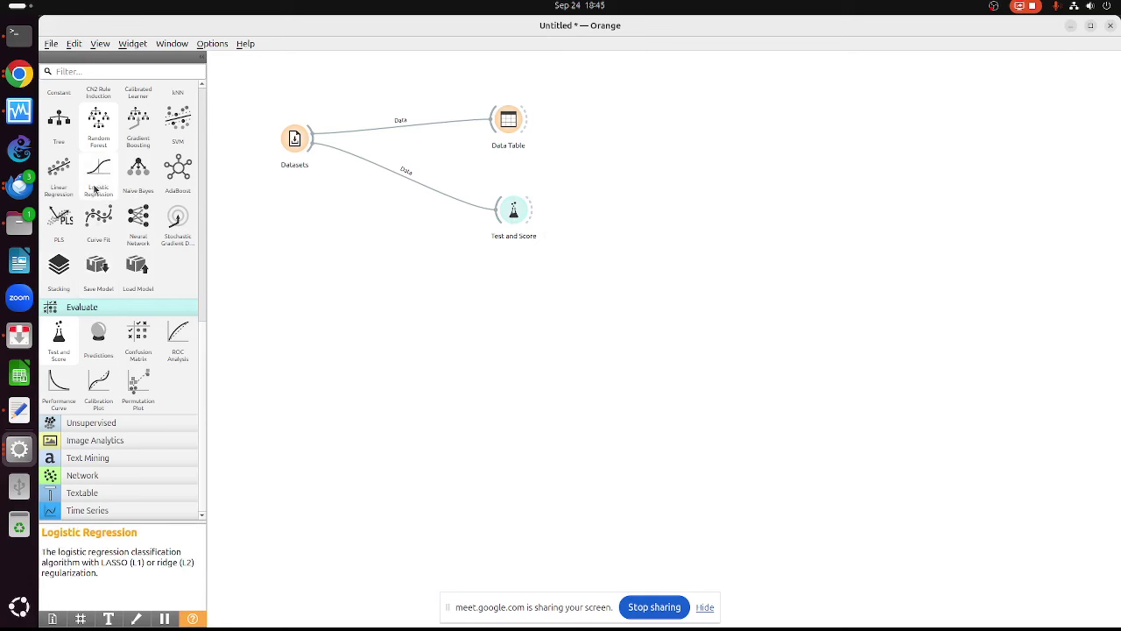
Place a Logistic Regression widget and a Tree widget on the canvas below the Datasets widget
{"action": "left_click_drag", "start_coordinate": [98, 179], "coordinate": [331, 269]}
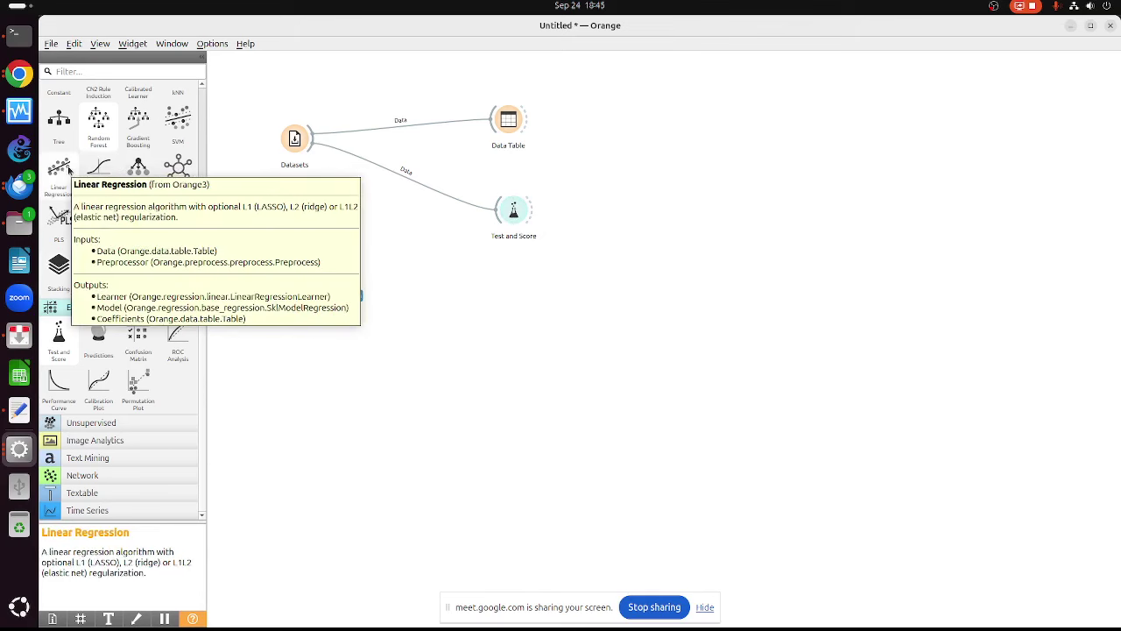
{"action": "left_click", "coordinate": [98, 166]}
{"action": "left_click_drag", "start_coordinate": [59, 118], "coordinate": [346, 331]}
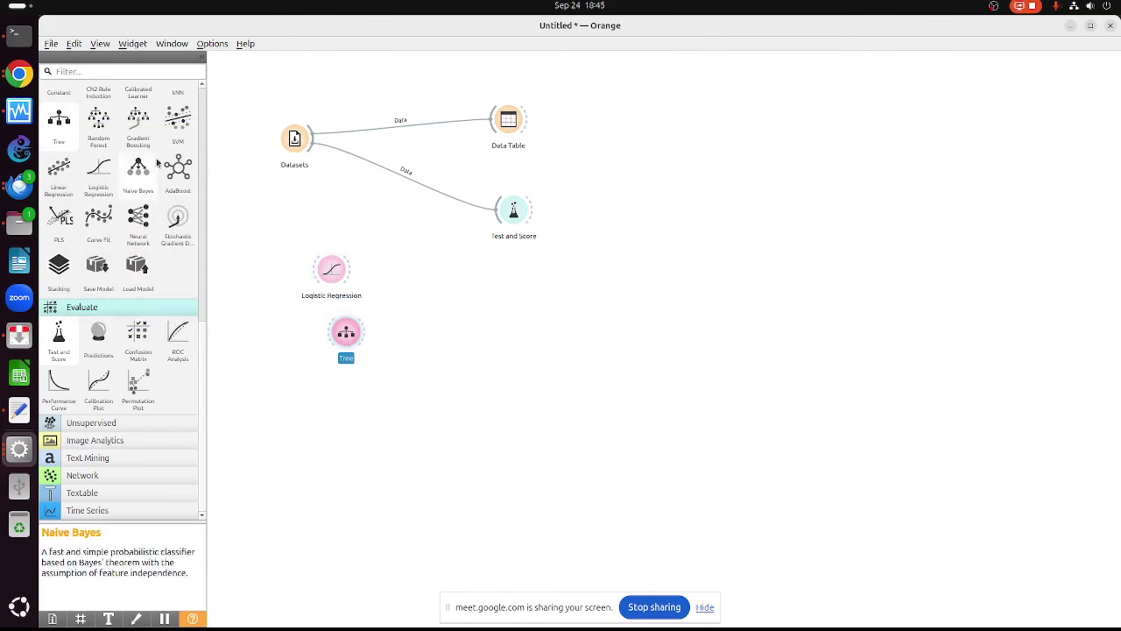
Add Random Forest and Gradient Boosting widgets, and connect Logistic Regression, Tree, Random Forest and Gradient Boosting to Test and Score
{"action": "left_click_drag", "start_coordinate": [98, 122], "coordinate": [409, 373]}
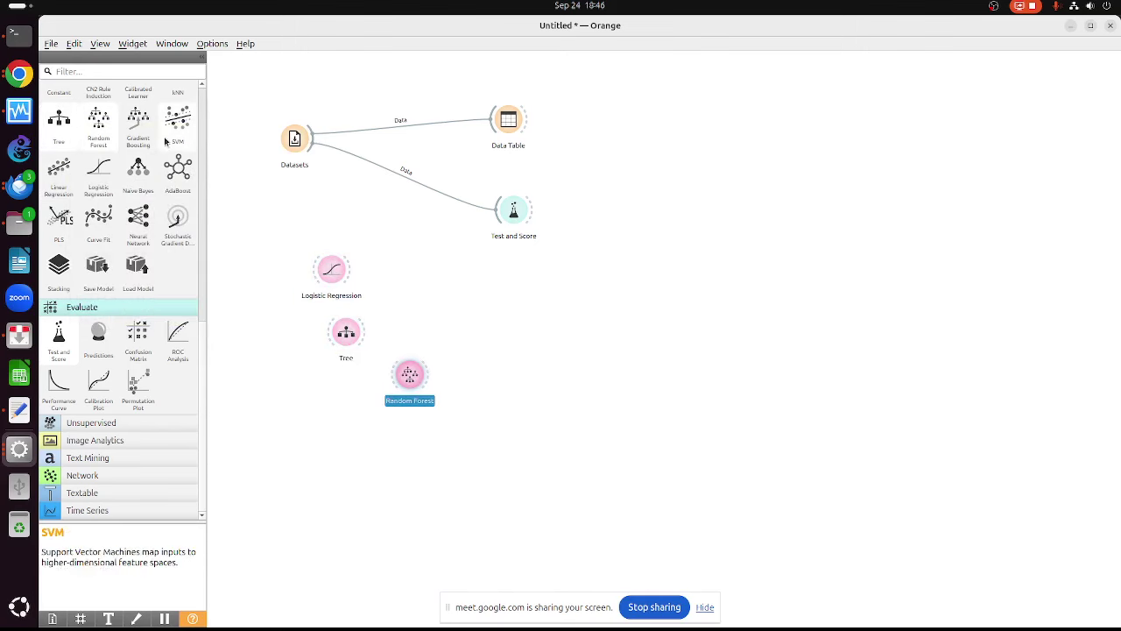
{"action": "left_click_drag", "start_coordinate": [137, 123], "coordinate": [463, 400]}
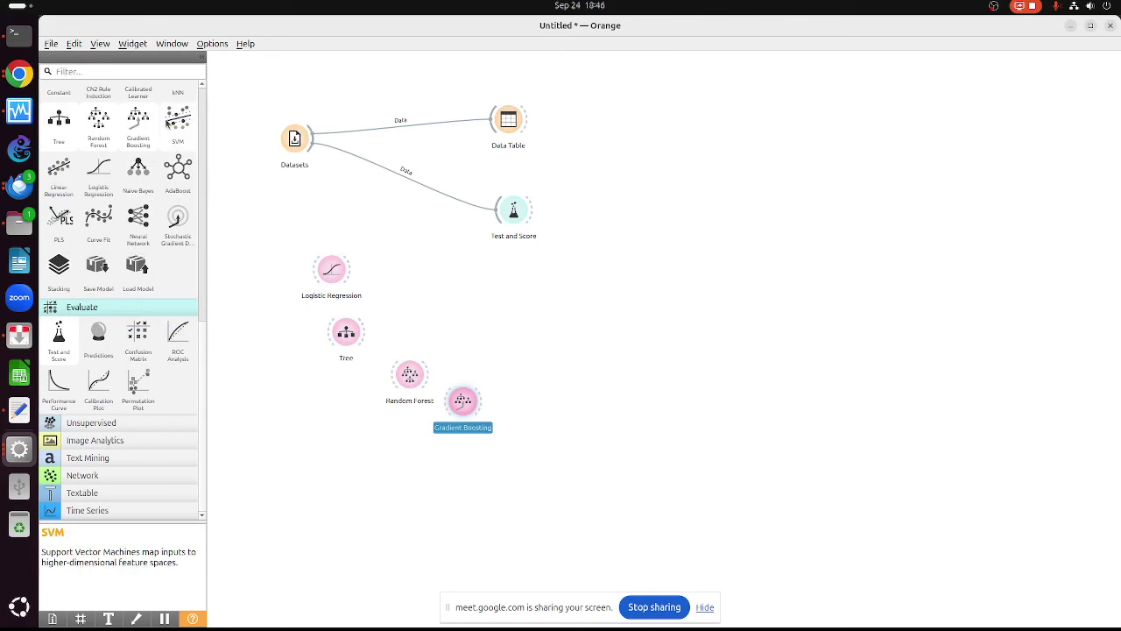
{"action": "left_click_drag", "start_coordinate": [351, 269], "coordinate": [502, 210]}
{"action": "left_click_drag", "start_coordinate": [362, 329], "coordinate": [502, 211]}
{"action": "left_click_drag", "start_coordinate": [427, 375], "coordinate": [504, 212]}
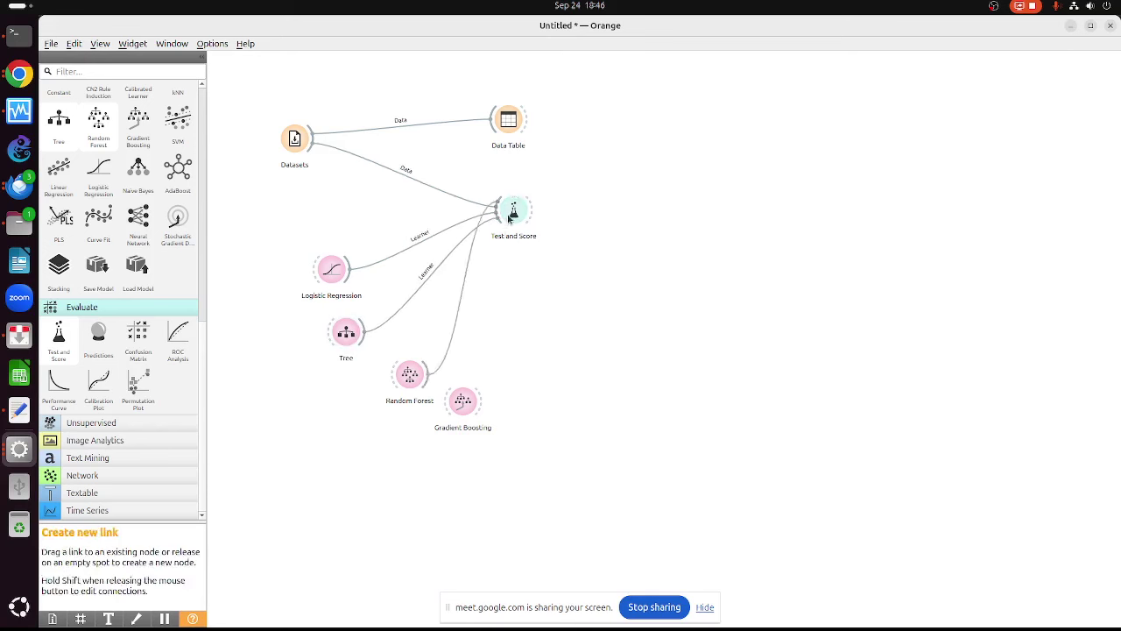
{"action": "left_click_drag", "start_coordinate": [480, 400], "coordinate": [516, 221]}
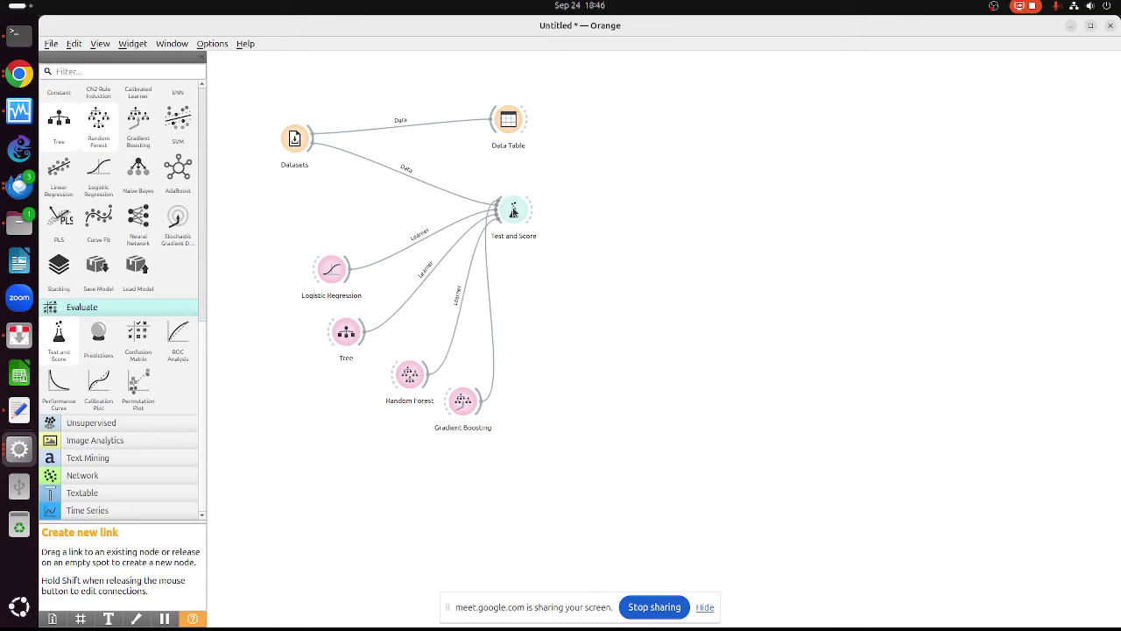
Open Test and Score in a maximized window and compare the evaluation results of the four models
{"action": "double_click", "coordinate": [514, 213]}
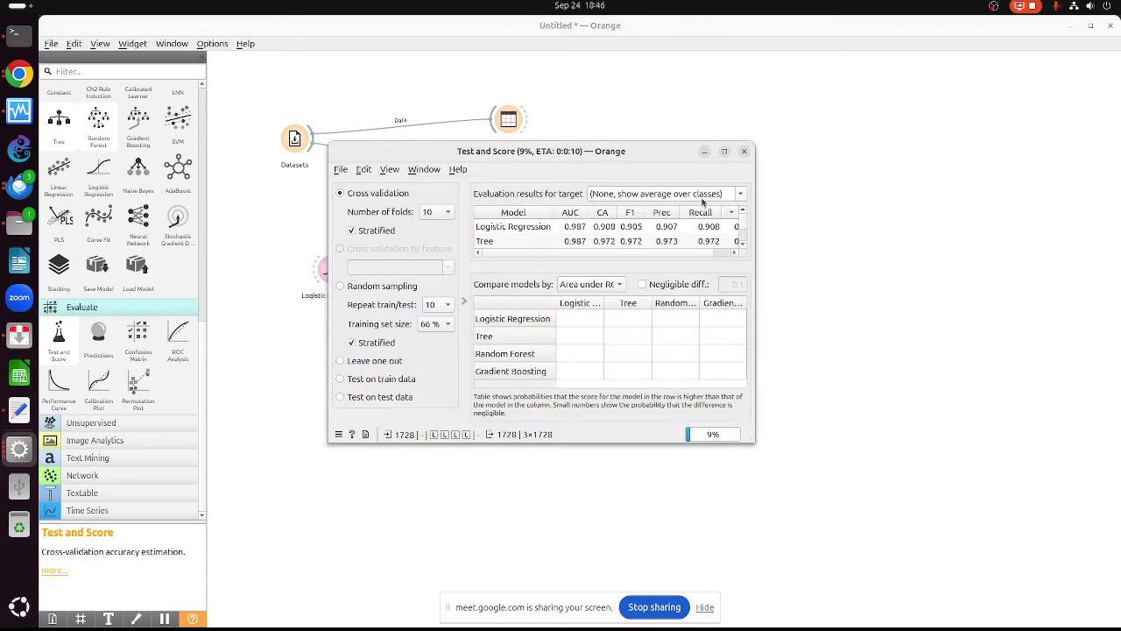
{"action": "left_click", "coordinate": [725, 152]}
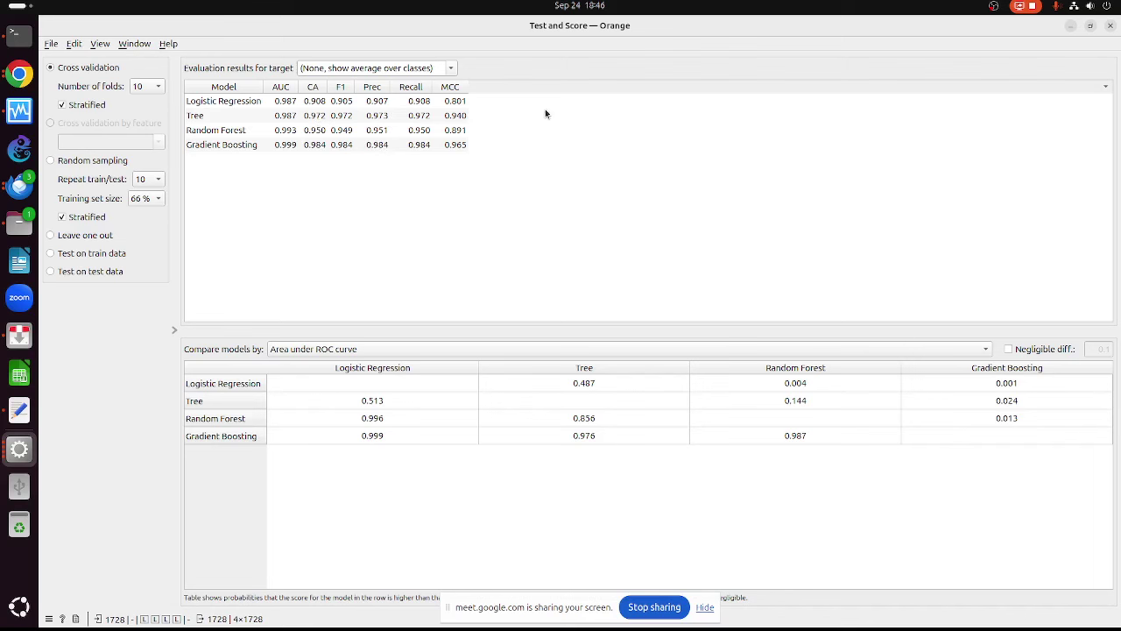
{"action": "left_click", "coordinate": [1111, 26]}
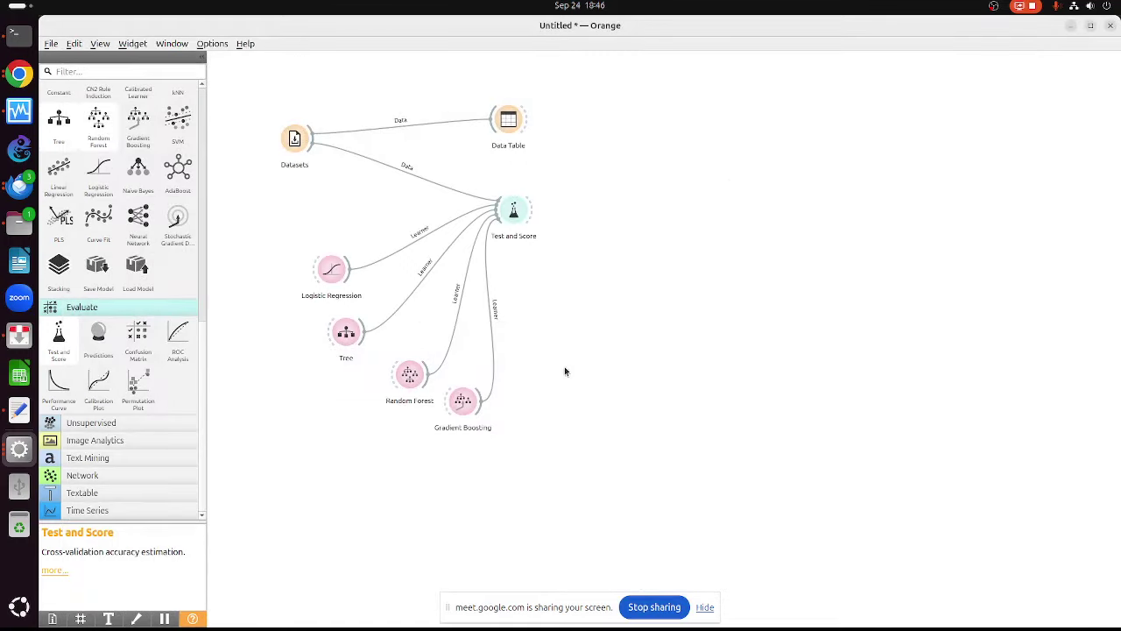
Review the settings of the Random Forest widget and the Gradient Boosting widget
{"action": "double_click", "coordinate": [422, 392]}
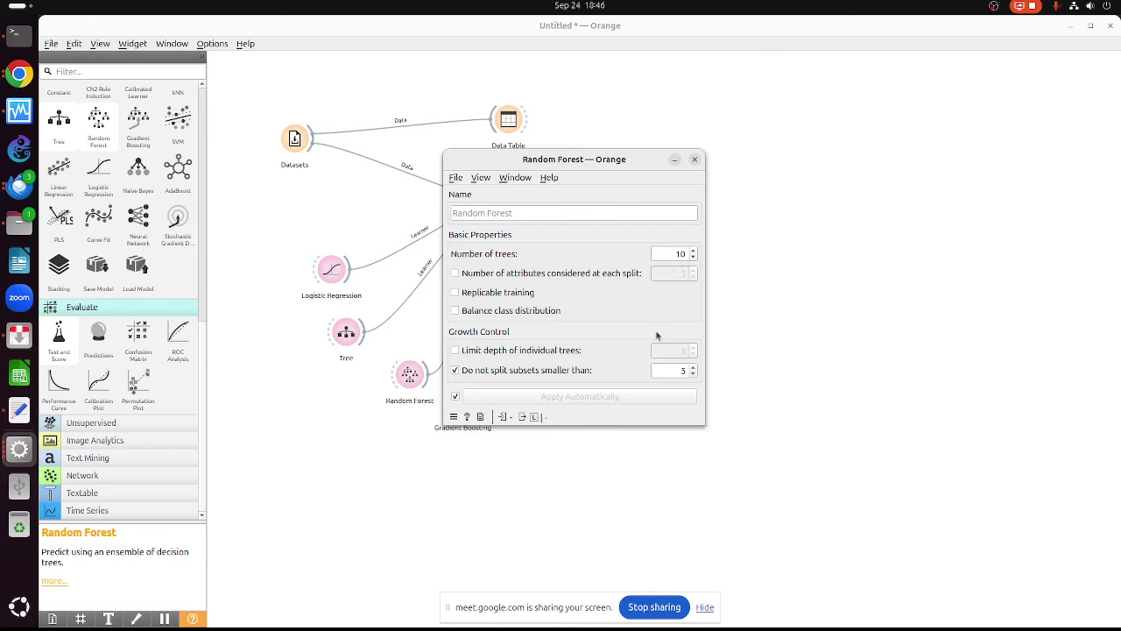
{"action": "left_click", "coordinate": [696, 161]}
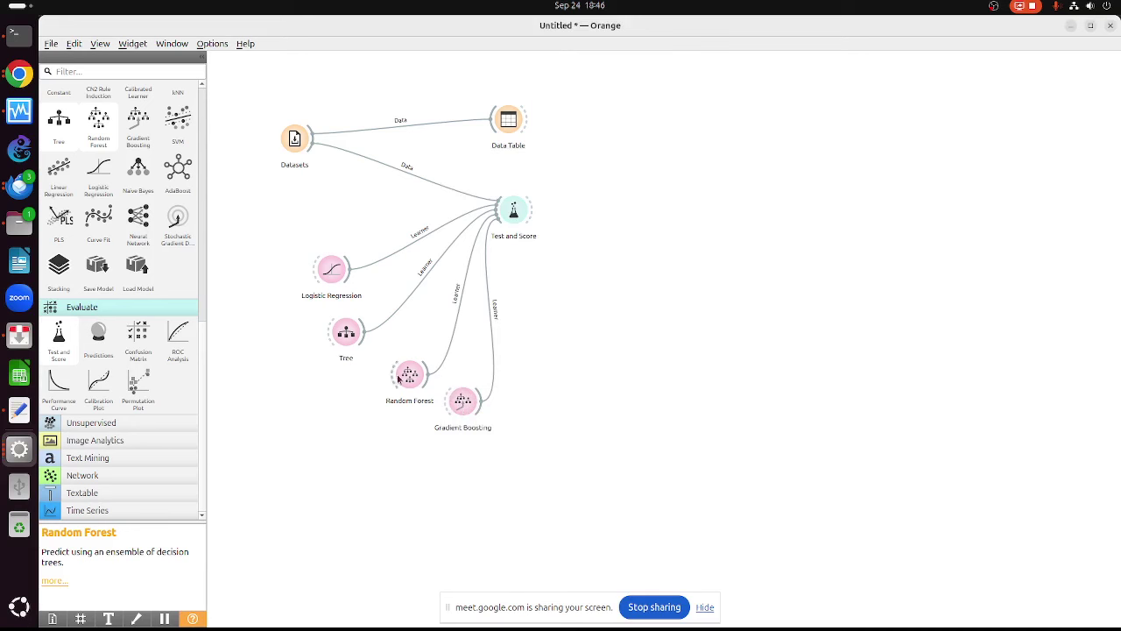
{"action": "double_click", "coordinate": [464, 403]}
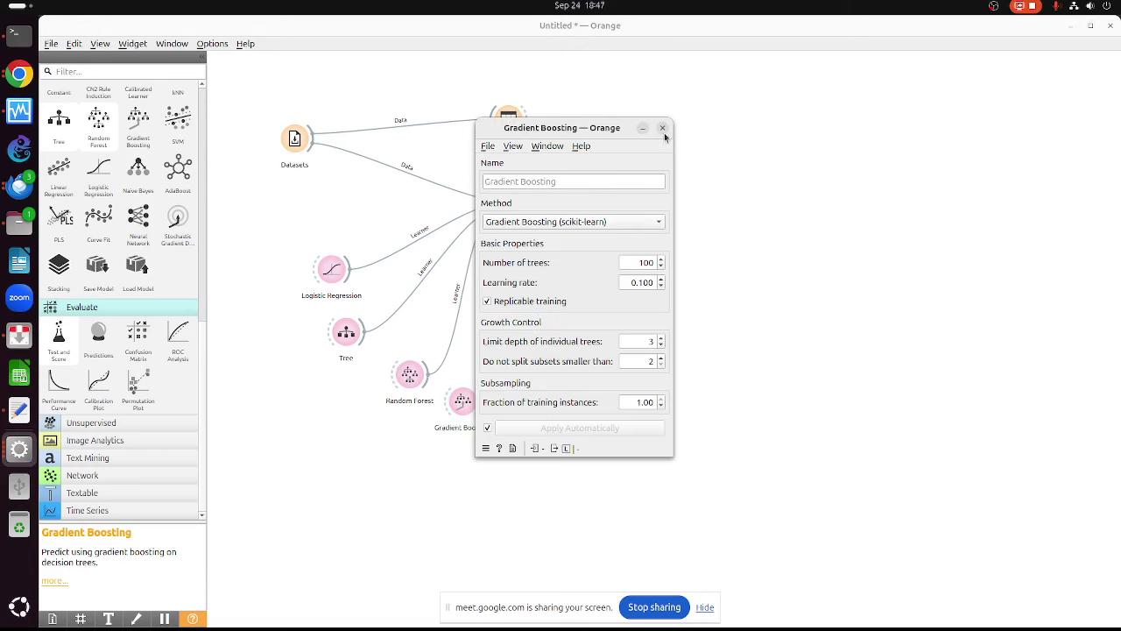
{"action": "left_click", "coordinate": [663, 130]}
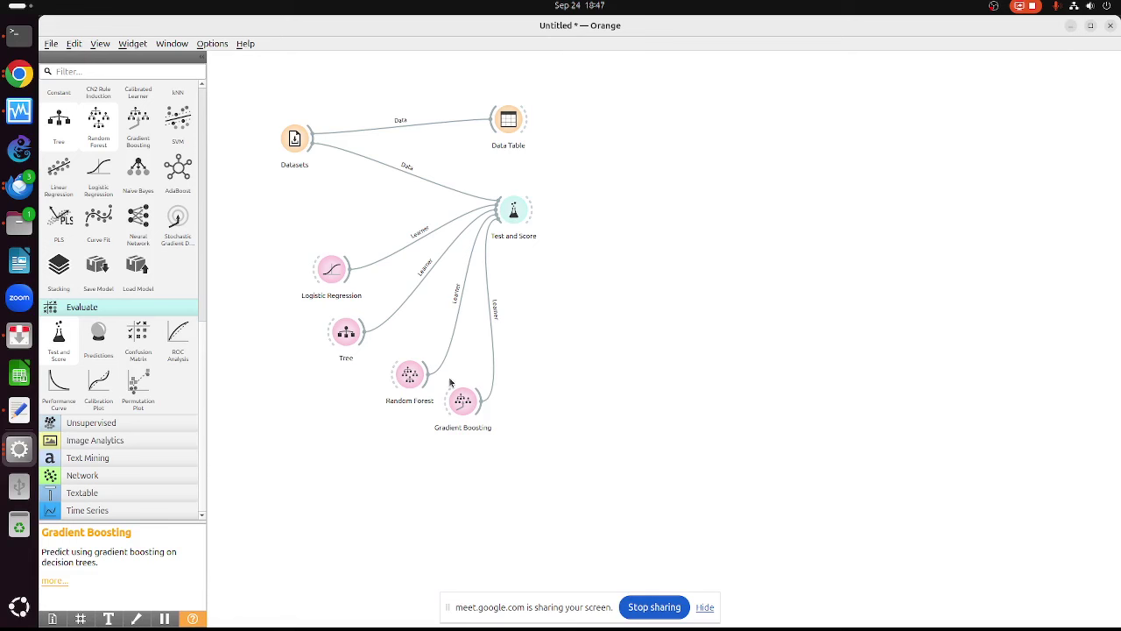
Delete the Gradient Boosting, Logistic Regression, Tree, and Test and Score widgets from the workflow
{"action": "left_click_drag", "start_coordinate": [441, 382], "coordinate": [581, 489]}
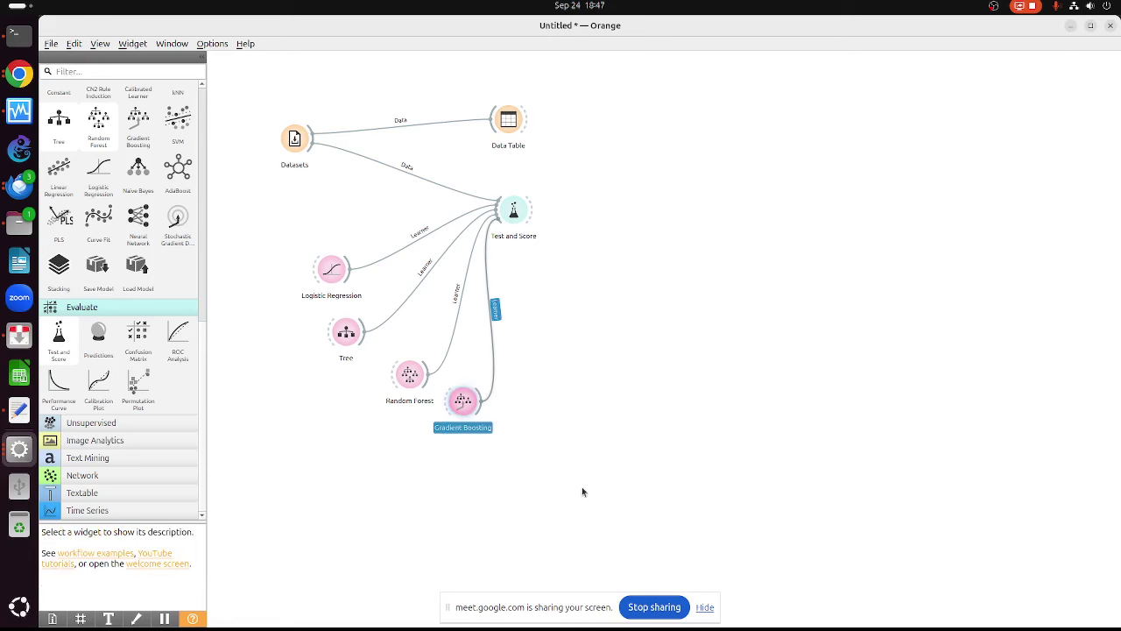
{"action": "key", "text": "Delete"}
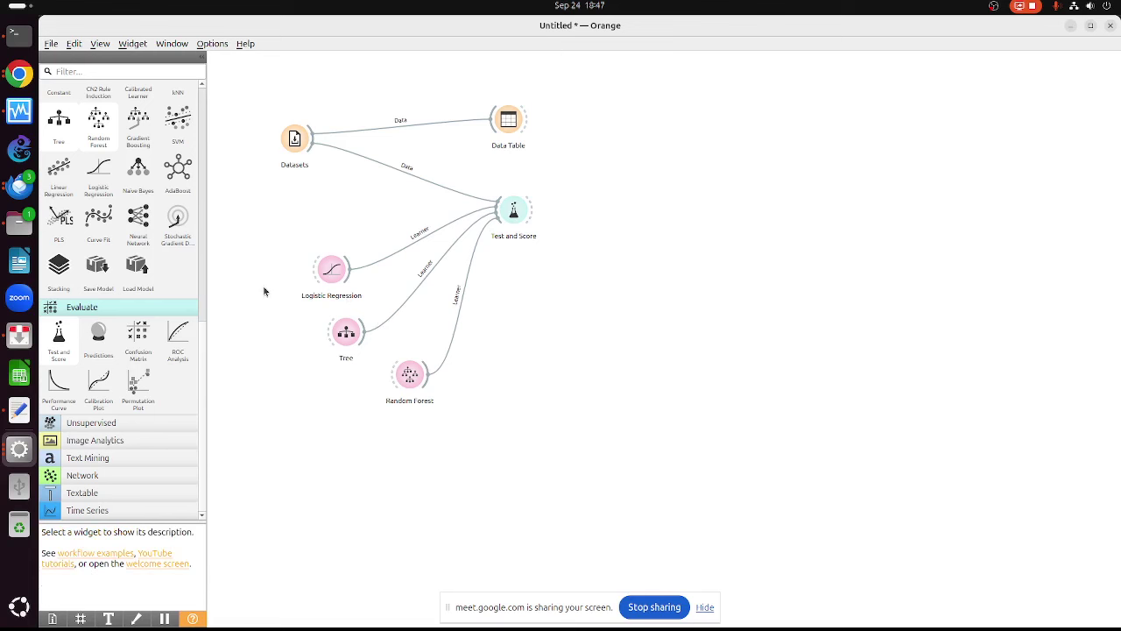
{"action": "left_click_drag", "start_coordinate": [314, 275], "coordinate": [360, 381]}
{"action": "key", "text": "Delete"}
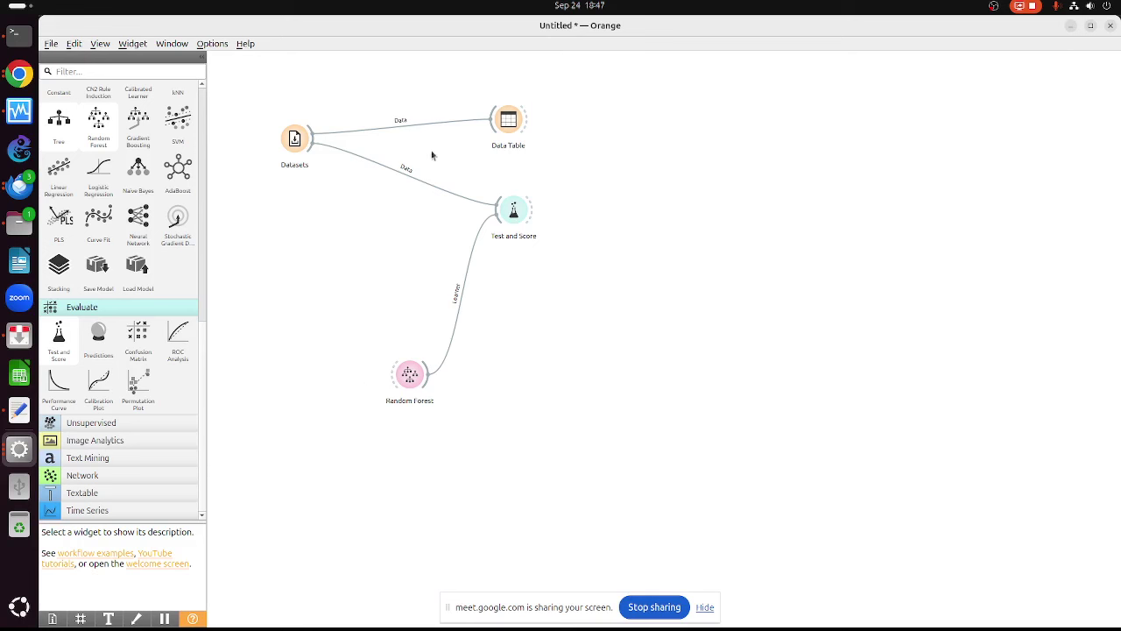
{"action": "left_click_drag", "start_coordinate": [466, 172], "coordinate": [550, 277]}
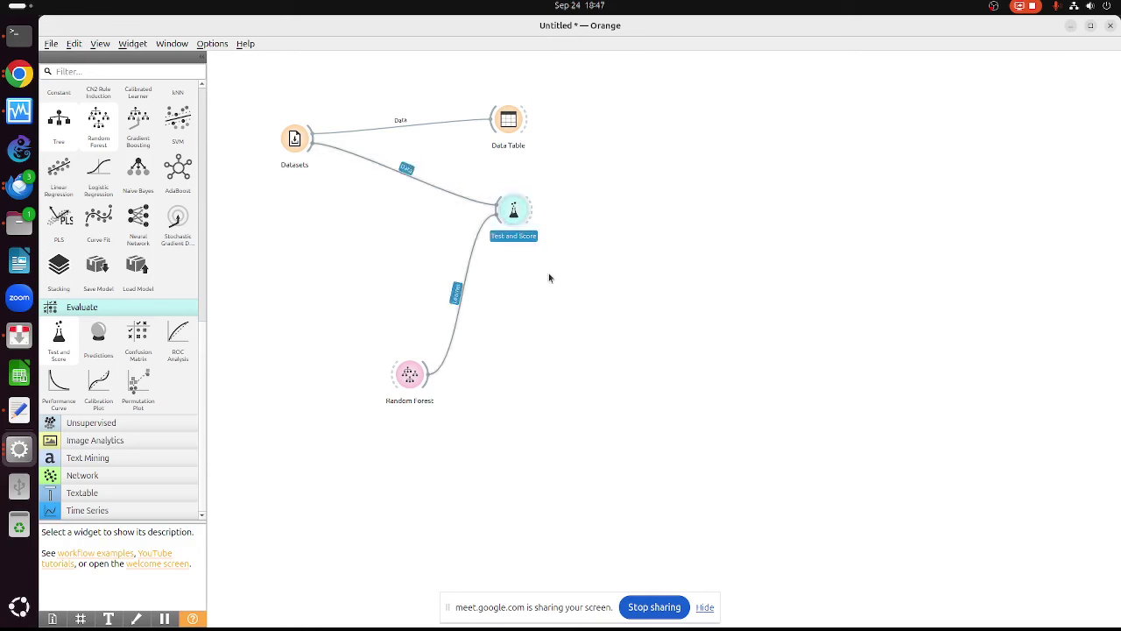
{"action": "key", "text": "Delete"}
Try feeding Datasets into the repositioned Random Forest widget, and remove Random Forest from the canvas
{"action": "left_click_drag", "start_coordinate": [404, 383], "coordinate": [471, 237]}
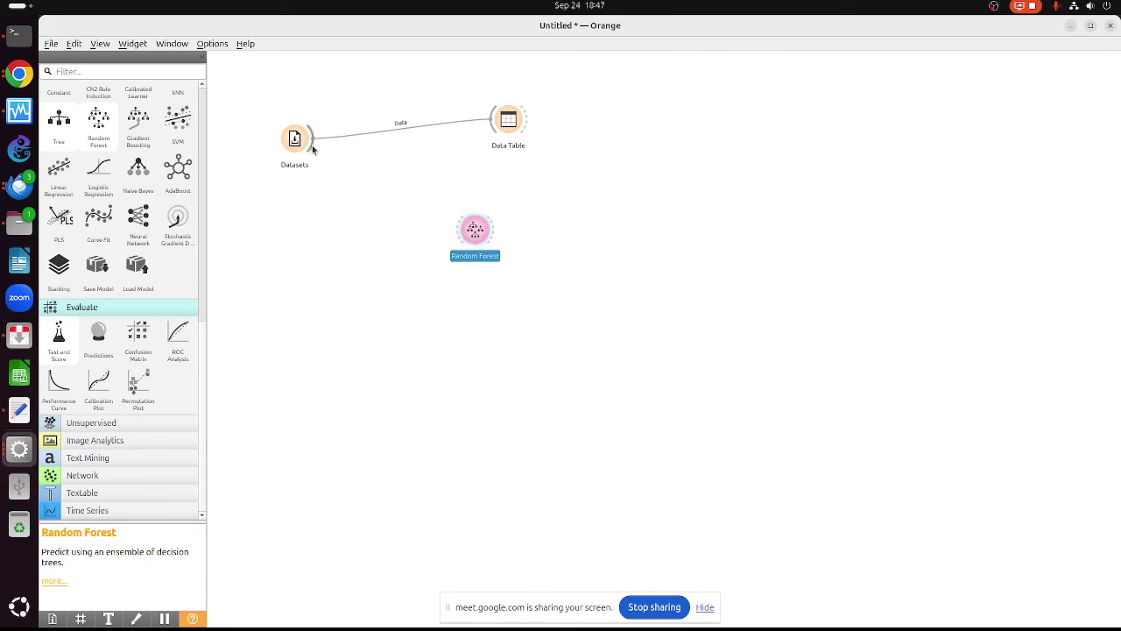
{"action": "left_click_drag", "start_coordinate": [313, 149], "coordinate": [462, 232]}
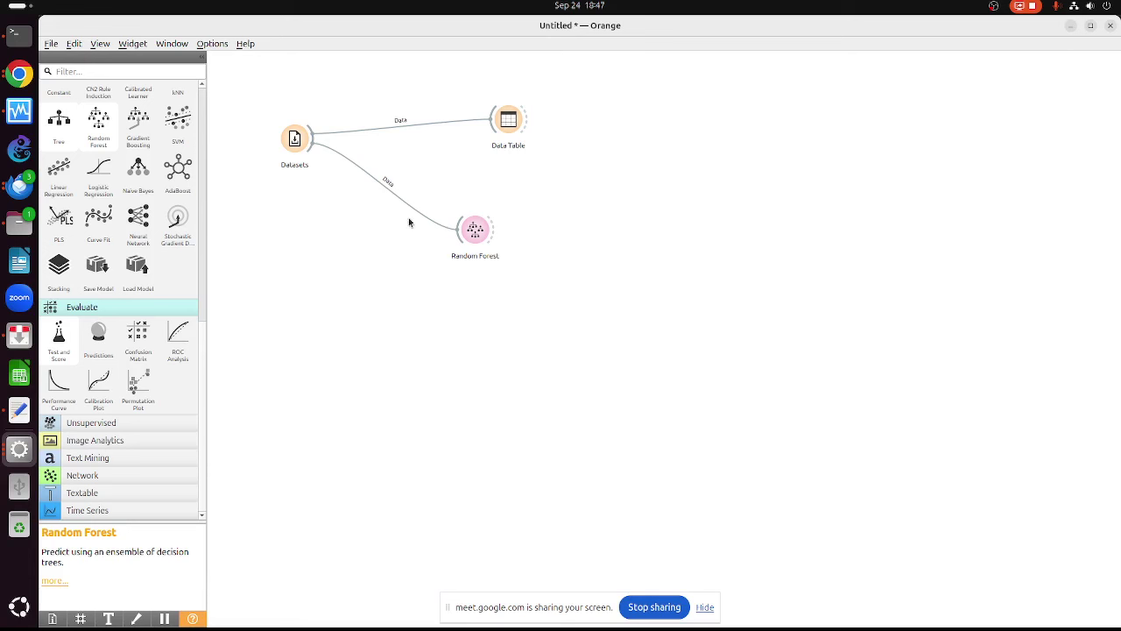
{"action": "right_click", "coordinate": [476, 230]}
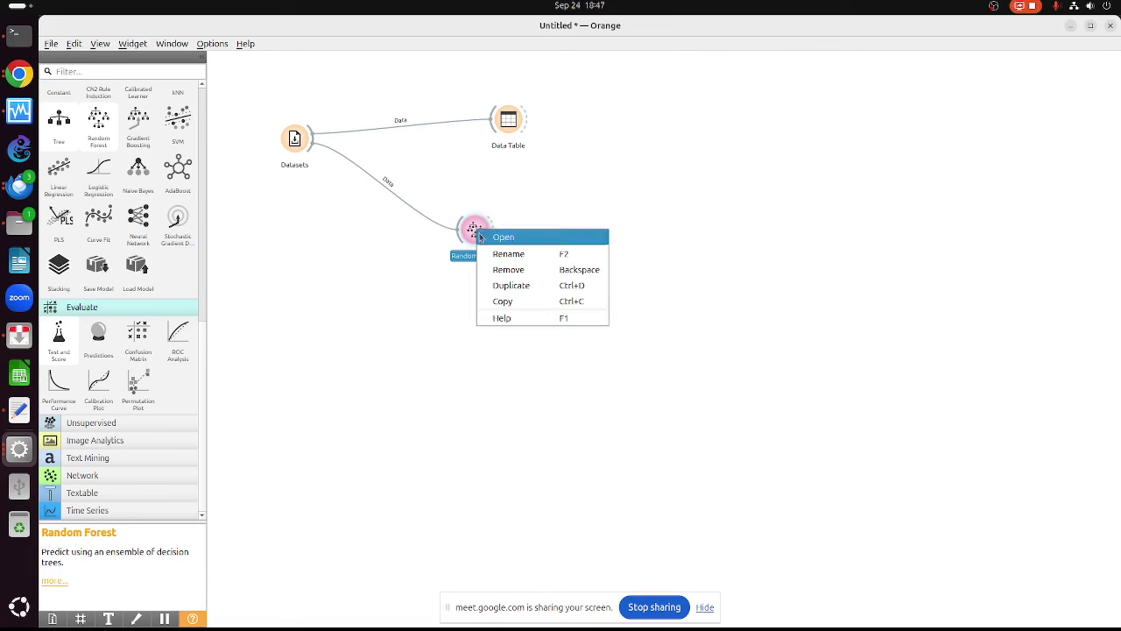
{"action": "left_click", "coordinate": [504, 277]}
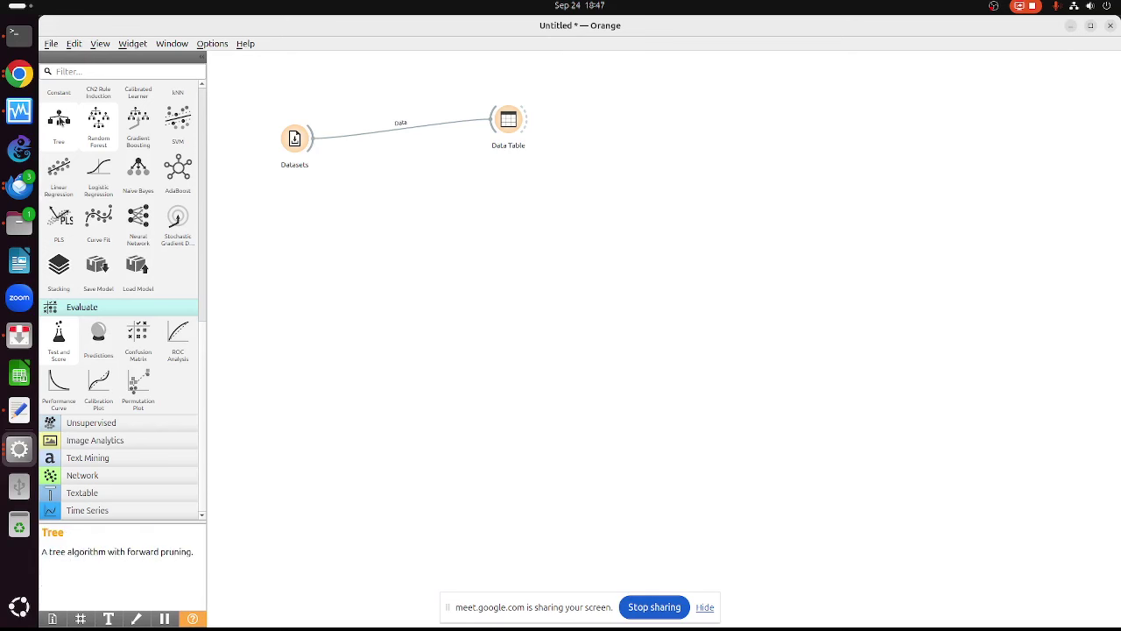
Add a Tree widget fed by Datasets, and connect its model to a new Tree Viewer placed beside it
{"action": "left_click_drag", "start_coordinate": [59, 118], "coordinate": [450, 214]}
{"action": "left_click_drag", "start_coordinate": [313, 149], "coordinate": [415, 247]}
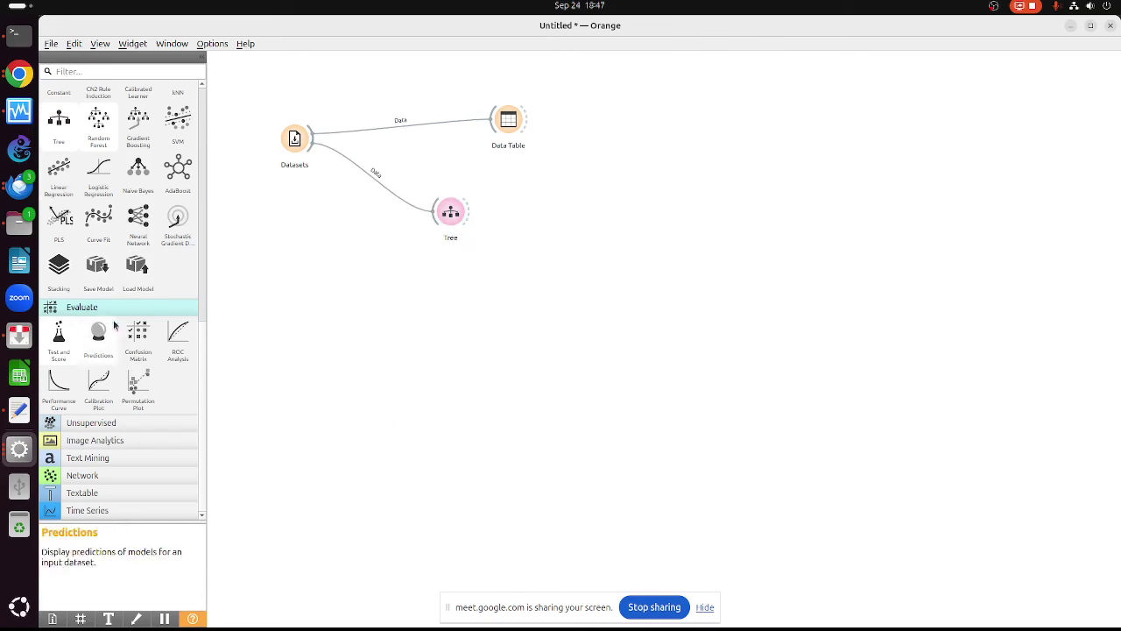
{"action": "scroll", "coordinate": [99, 245], "scroll_direction": "up", "scroll_amount": 2}
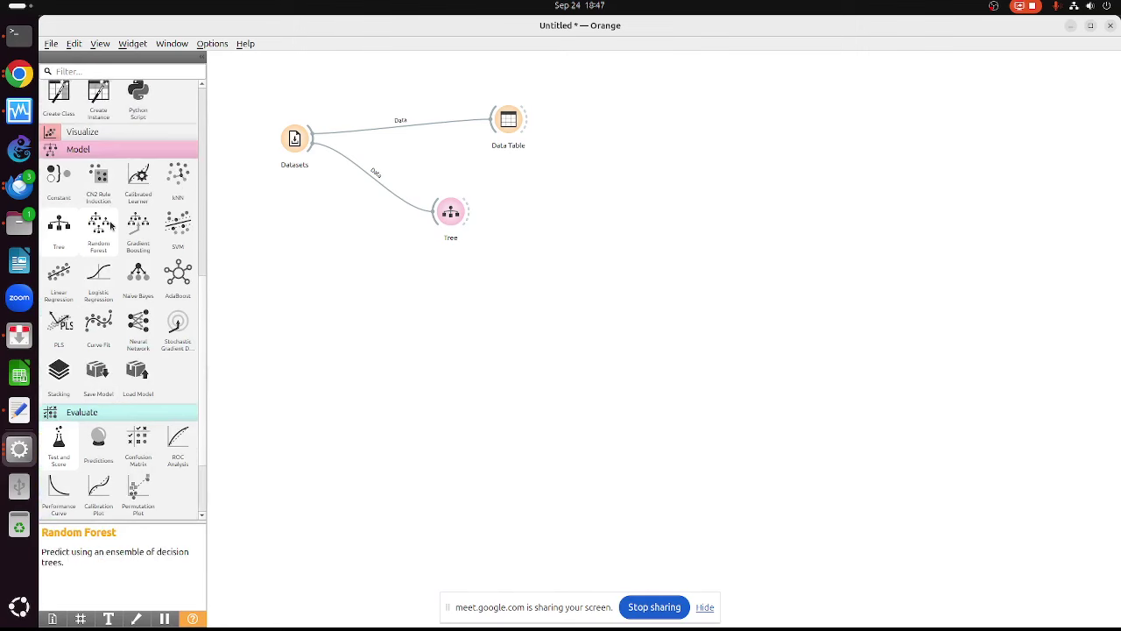
{"action": "scroll", "coordinate": [111, 226], "scroll_direction": "up", "scroll_amount": 1}
{"action": "left_click", "coordinate": [99, 210]}
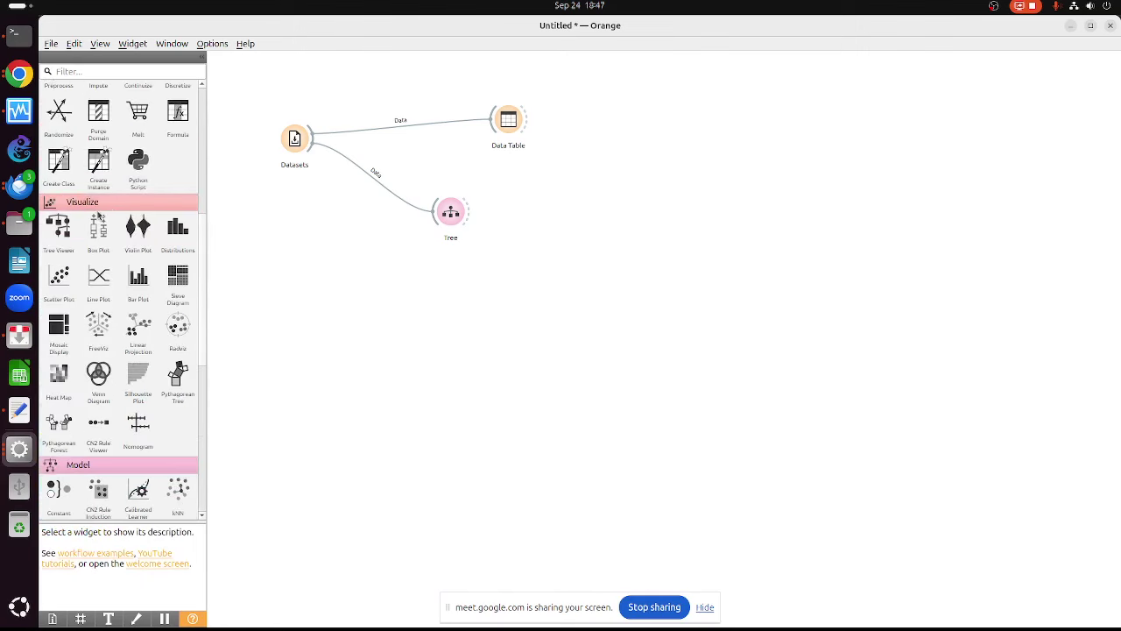
{"action": "left_click_drag", "start_coordinate": [58, 226], "coordinate": [548, 221]}
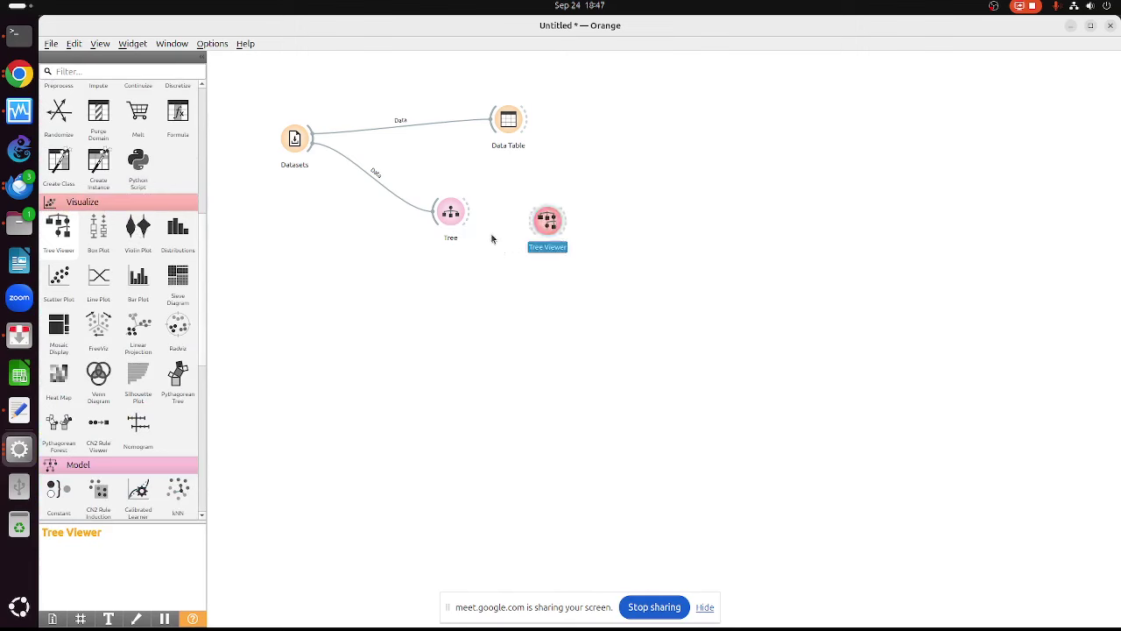
{"action": "left_click_drag", "start_coordinate": [471, 214], "coordinate": [543, 226]}
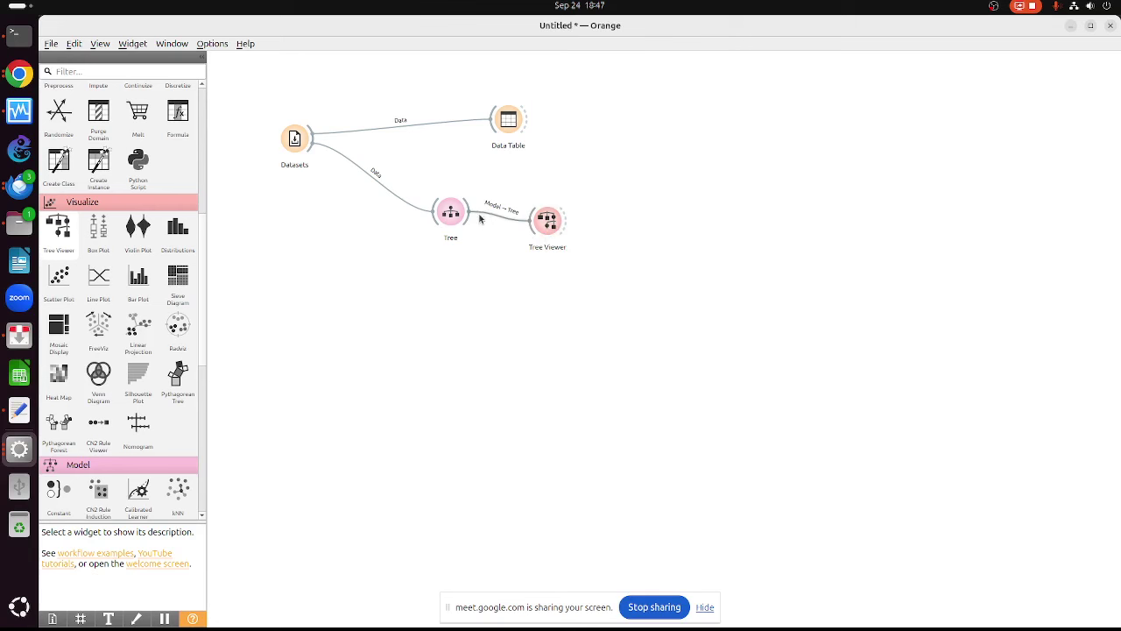
{"action": "left_click_drag", "start_coordinate": [550, 221], "coordinate": [618, 249]}
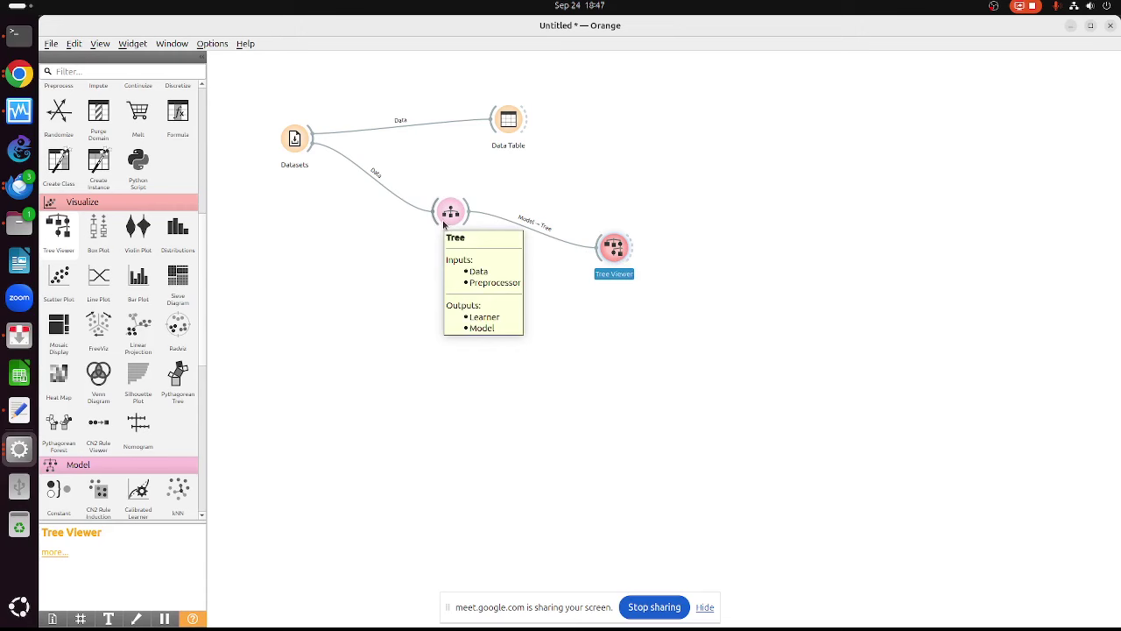
Open the Tree Viewer and inspect the details of the persons node and the nodes it splits into
{"action": "double_click", "coordinate": [611, 248]}
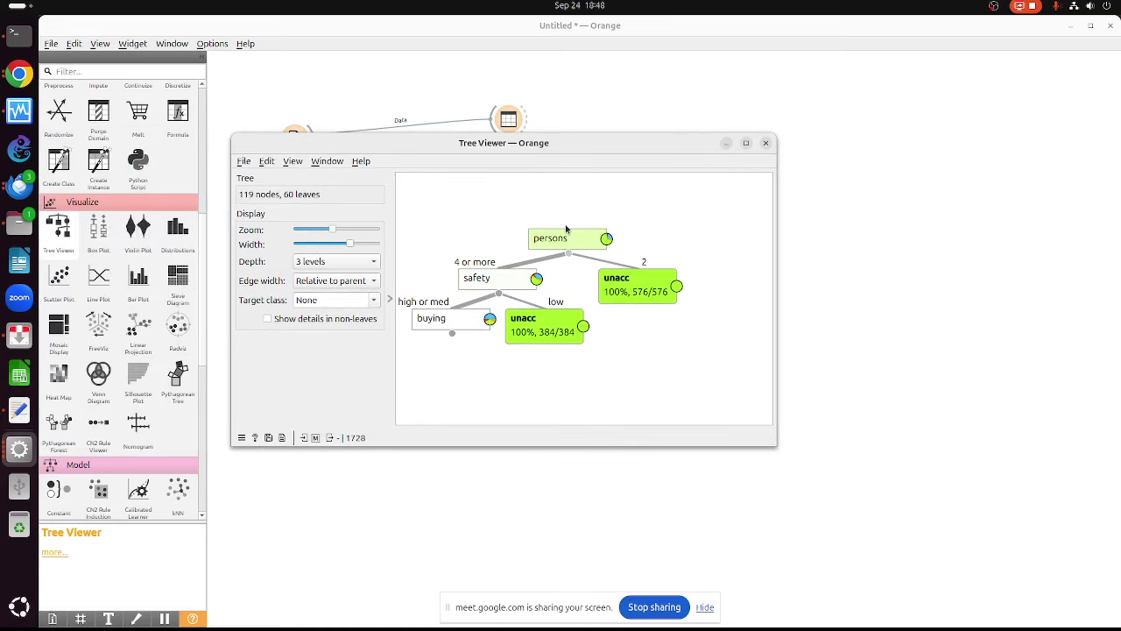
{"action": "mouse_move", "coordinate": [568, 232]}
{"action": "mouse_move", "coordinate": [649, 272]}
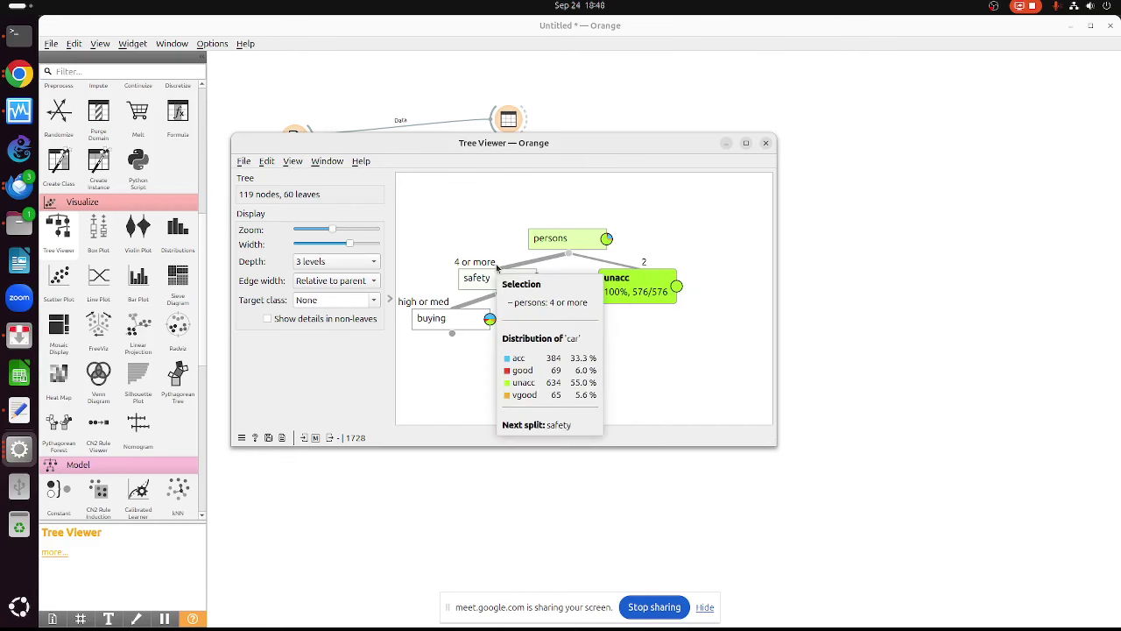
{"action": "mouse_move", "coordinate": [479, 283]}
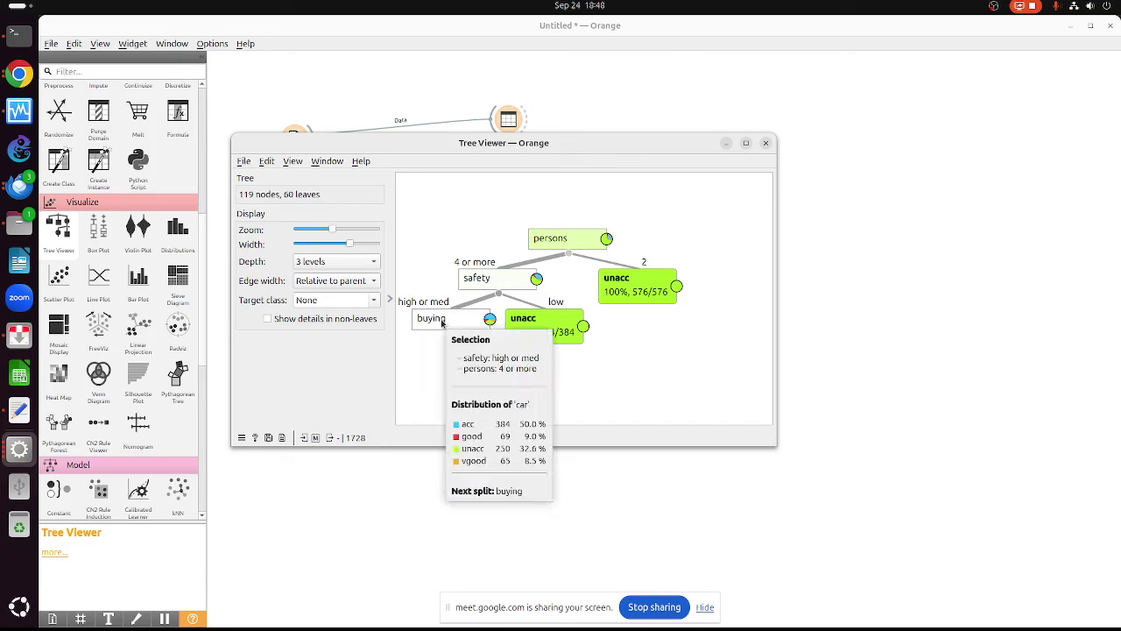
Set the display depth of the decision tree to 5 levels
{"action": "left_click", "coordinate": [346, 261]}
{"action": "left_click", "coordinate": [334, 278]}
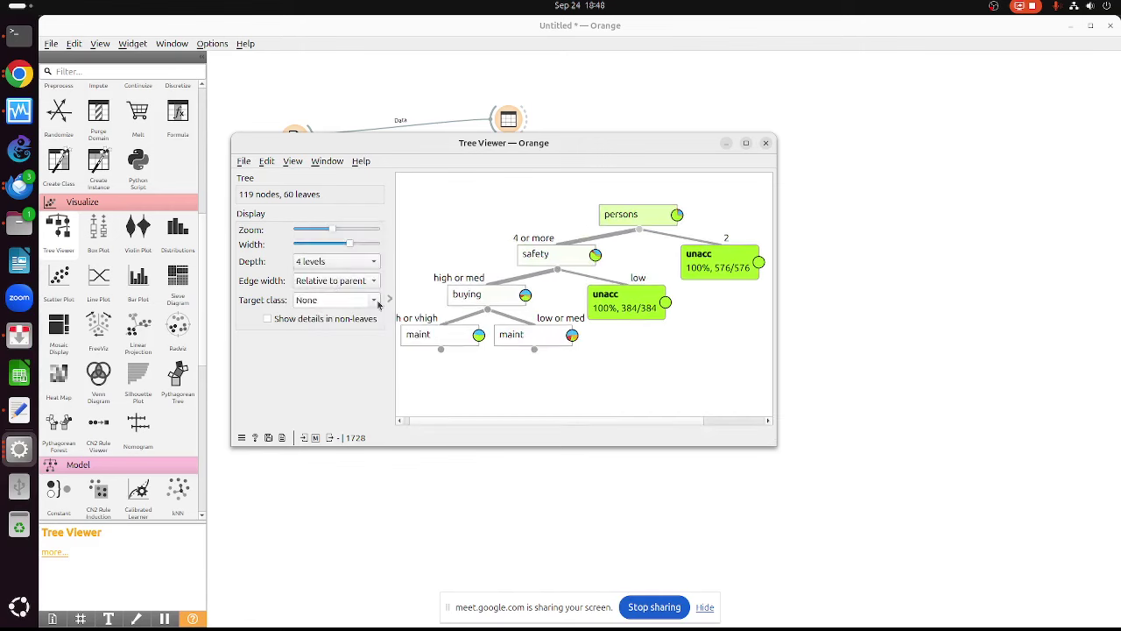
{"action": "left_click", "coordinate": [340, 262]}
{"action": "left_click", "coordinate": [334, 280]}
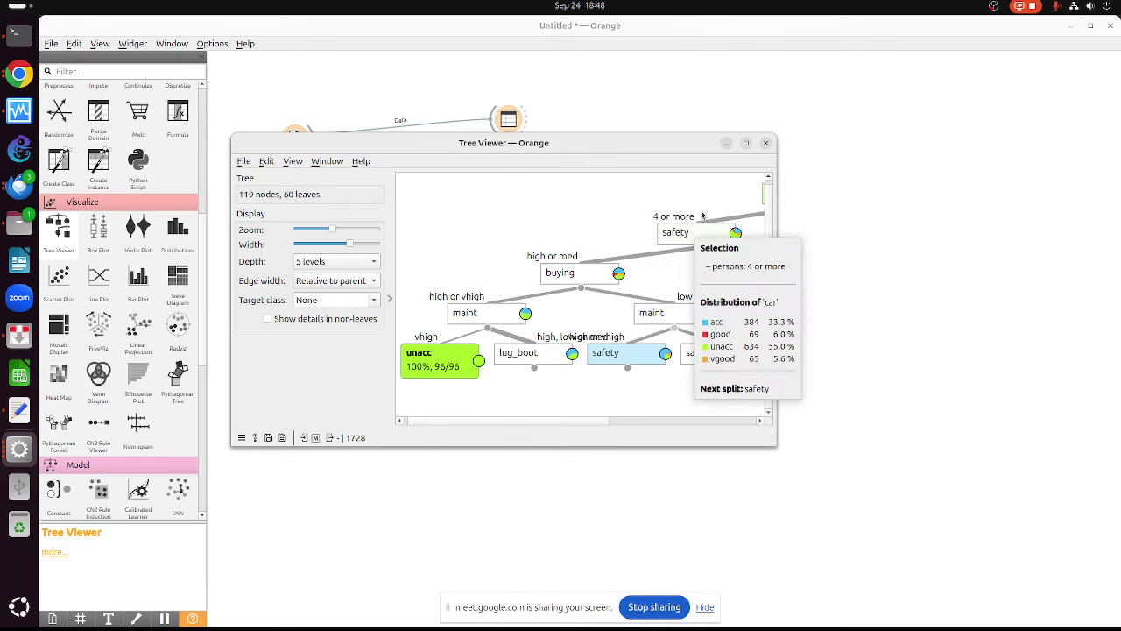
Inspect the split details down to the lug_boot node, and examine the whole decision tree in a maximized viewer
{"action": "mouse_move", "coordinate": [540, 282]}
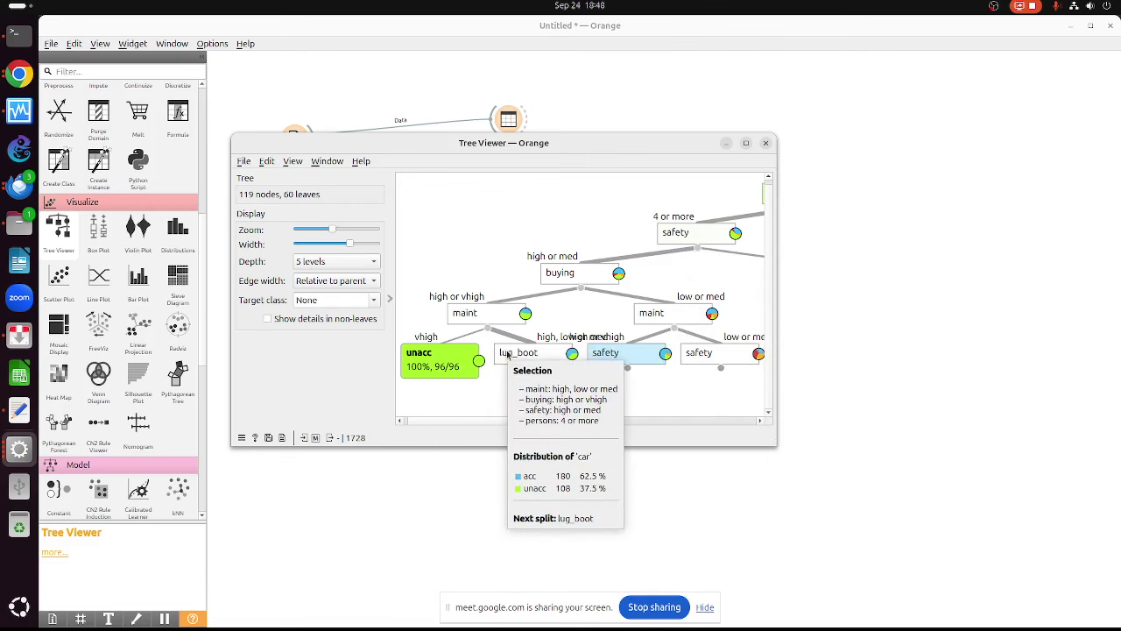
{"action": "mouse_move", "coordinate": [520, 359]}
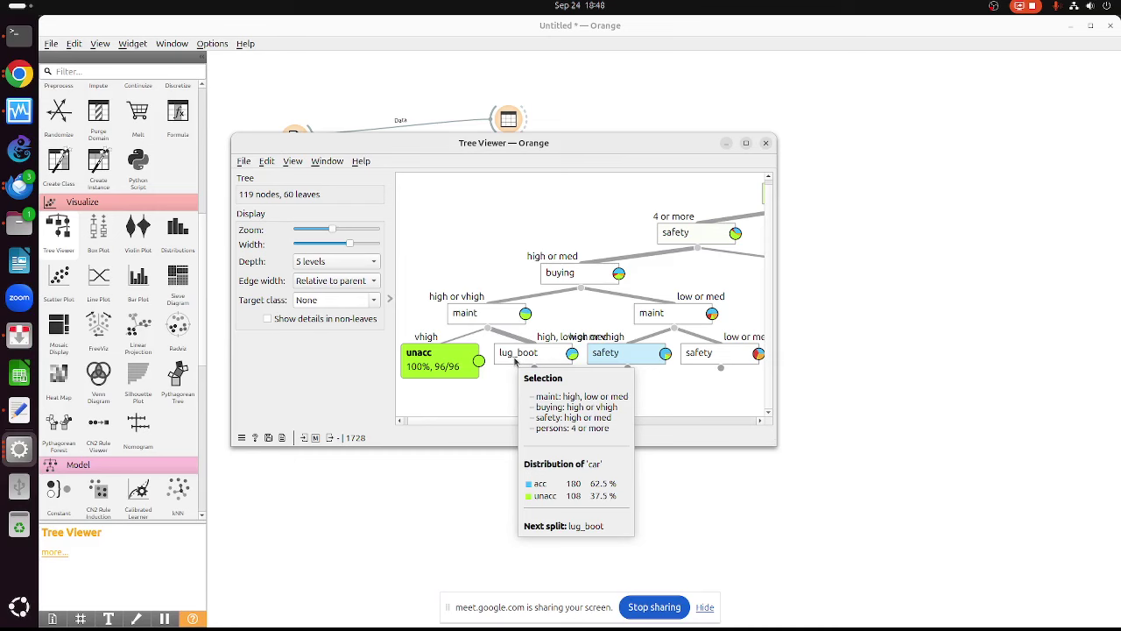
{"action": "left_click", "coordinate": [746, 143]}
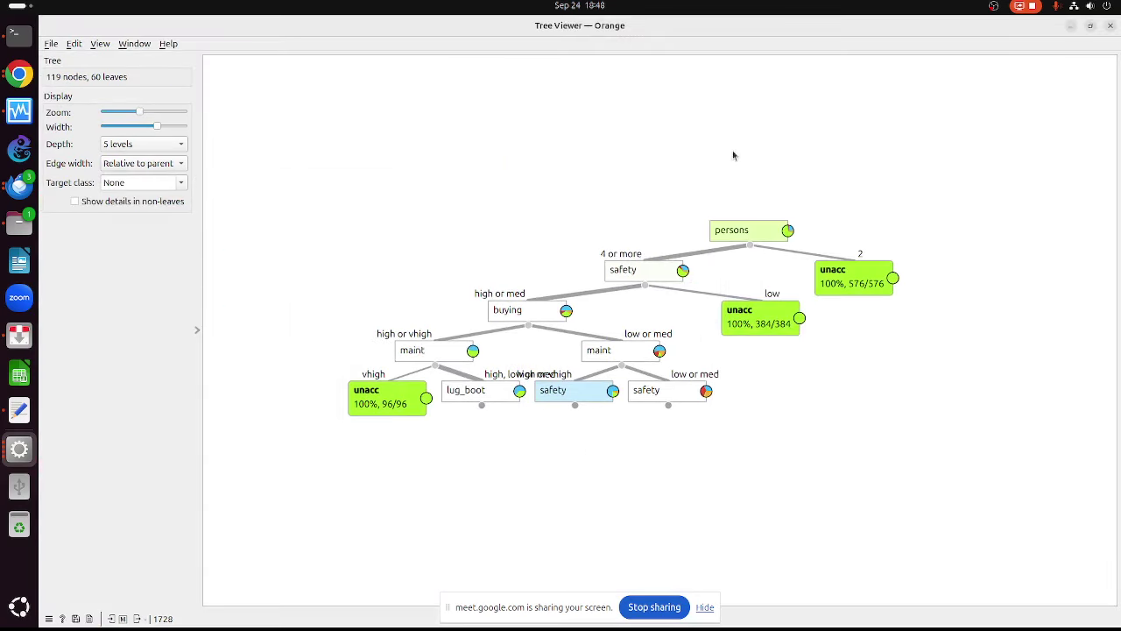
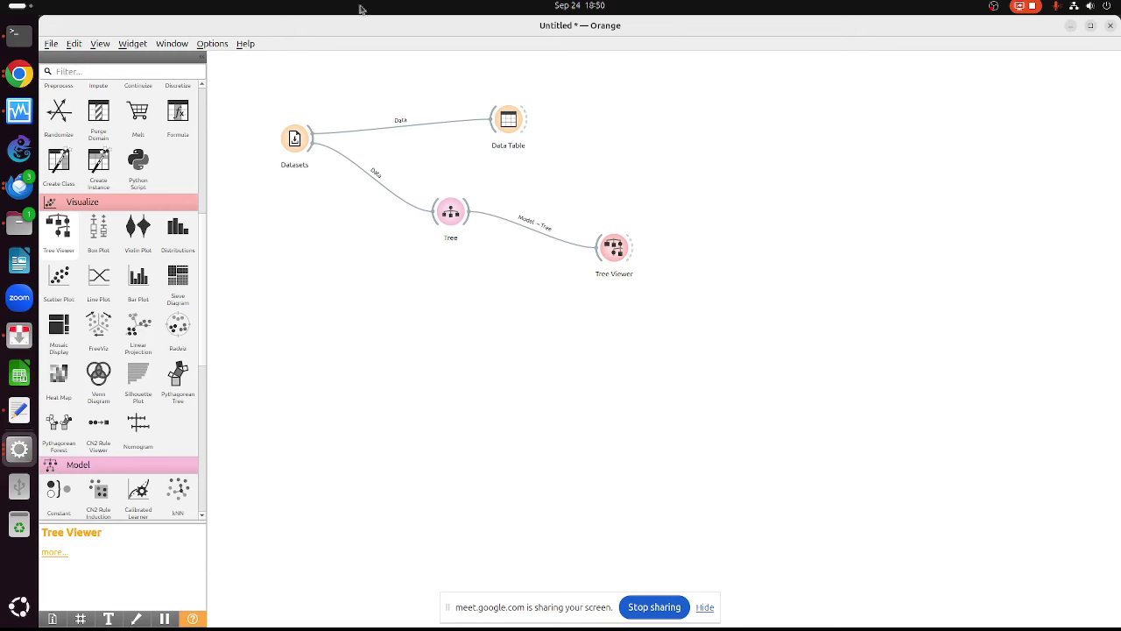
{"action": "double_click", "coordinate": [617, 274]}
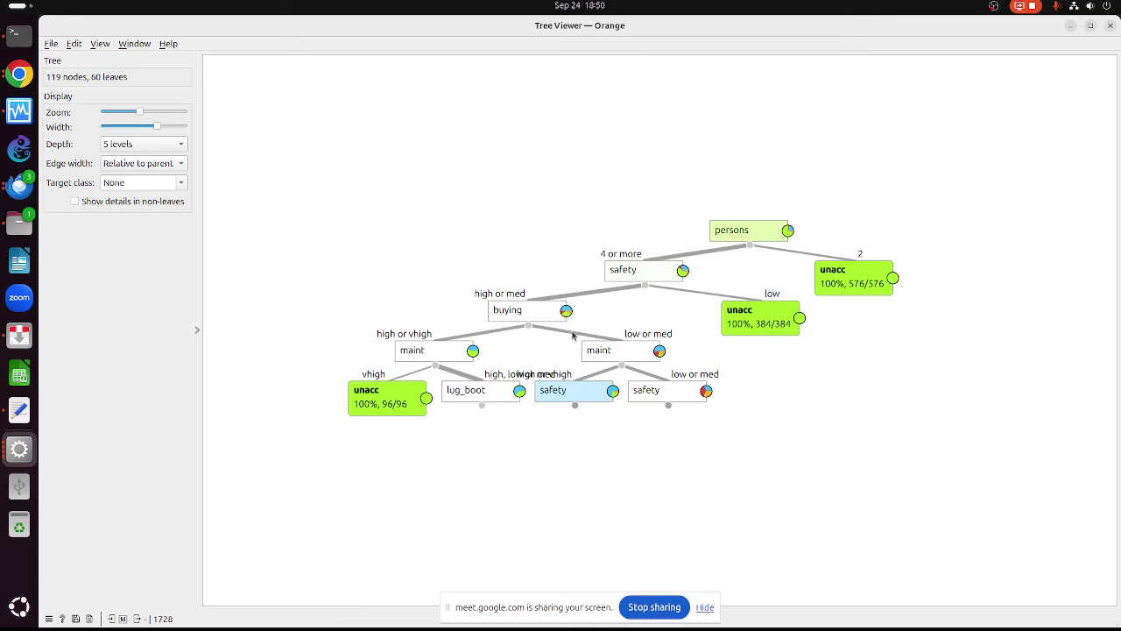
Close the Tree Viewer and load the Titanic data set in the Datasets widget in place of Car Evaluation
{"action": "left_click", "coordinate": [1111, 25]}
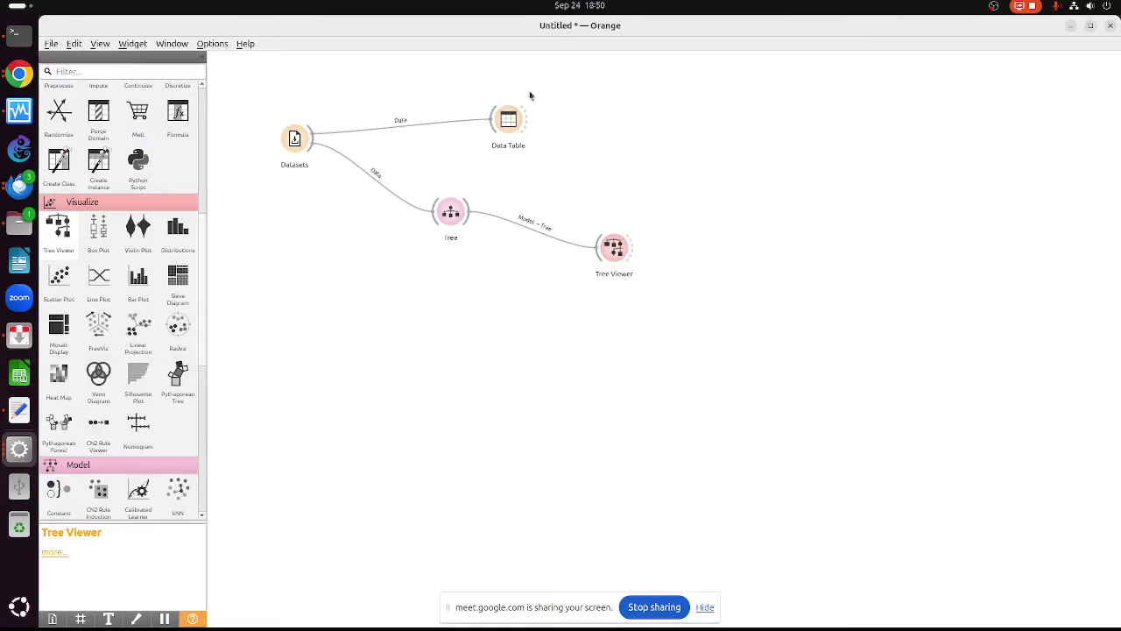
{"action": "double_click", "coordinate": [294, 138]}
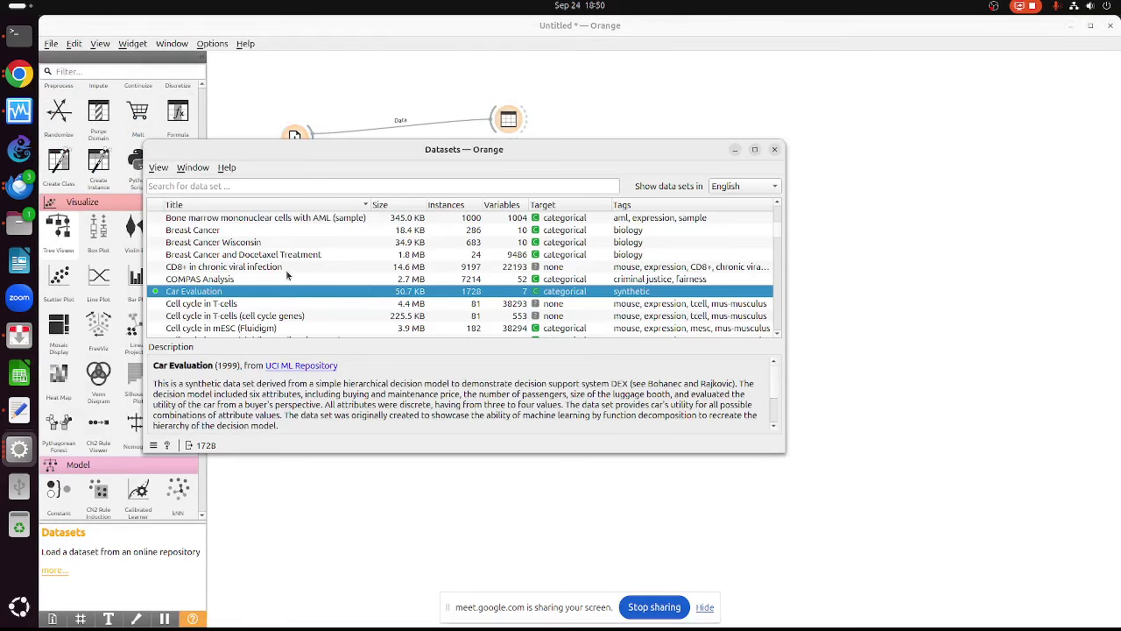
{"action": "scroll", "coordinate": [293, 272], "scroll_direction": "down", "scroll_amount": 3}
{"action": "scroll", "coordinate": [294, 266], "scroll_direction": "up", "scroll_amount": 8}
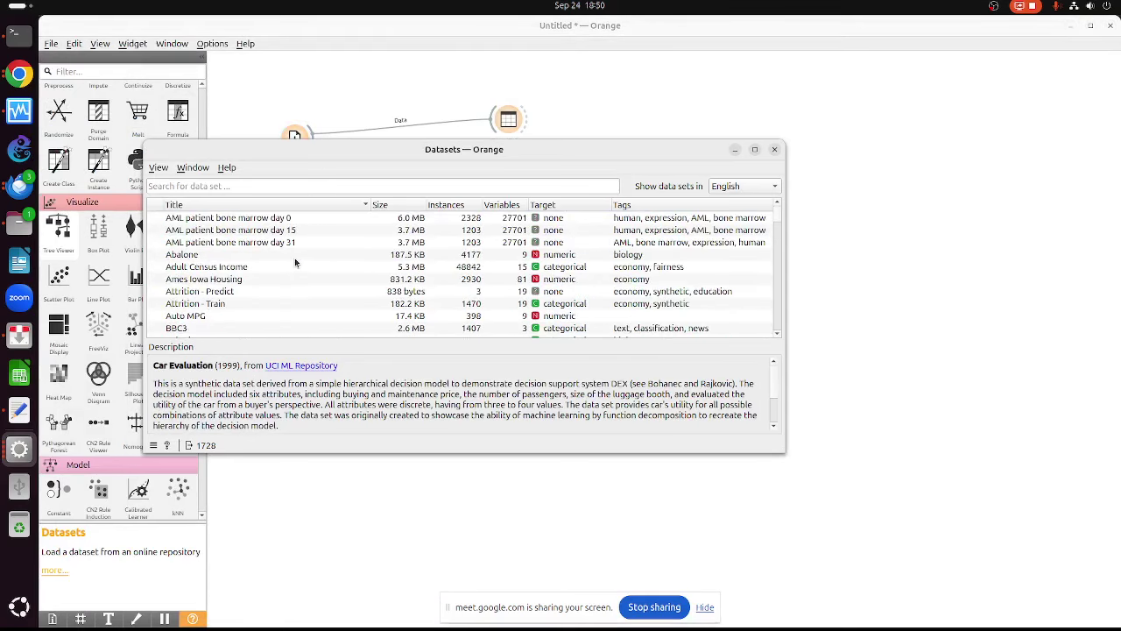
{"action": "scroll", "coordinate": [298, 262], "scroll_direction": "down", "scroll_amount": 20}
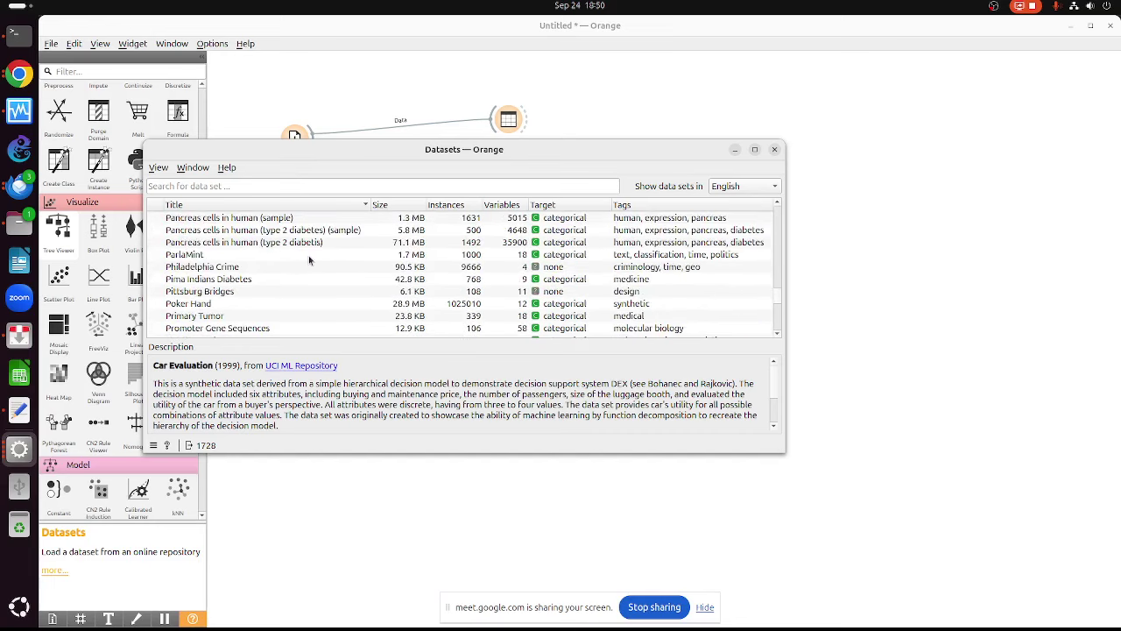
{"action": "scroll", "coordinate": [308, 255], "scroll_direction": "down", "scroll_amount": 5}
{"action": "left_click", "coordinate": [233, 278]}
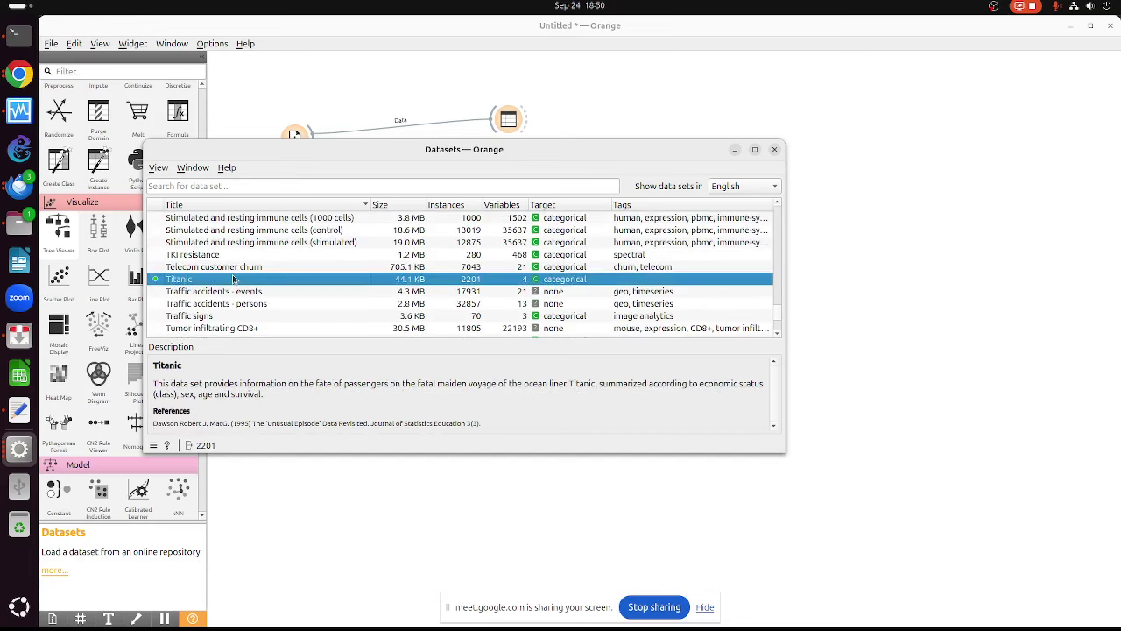
{"action": "left_click", "coordinate": [774, 150]}
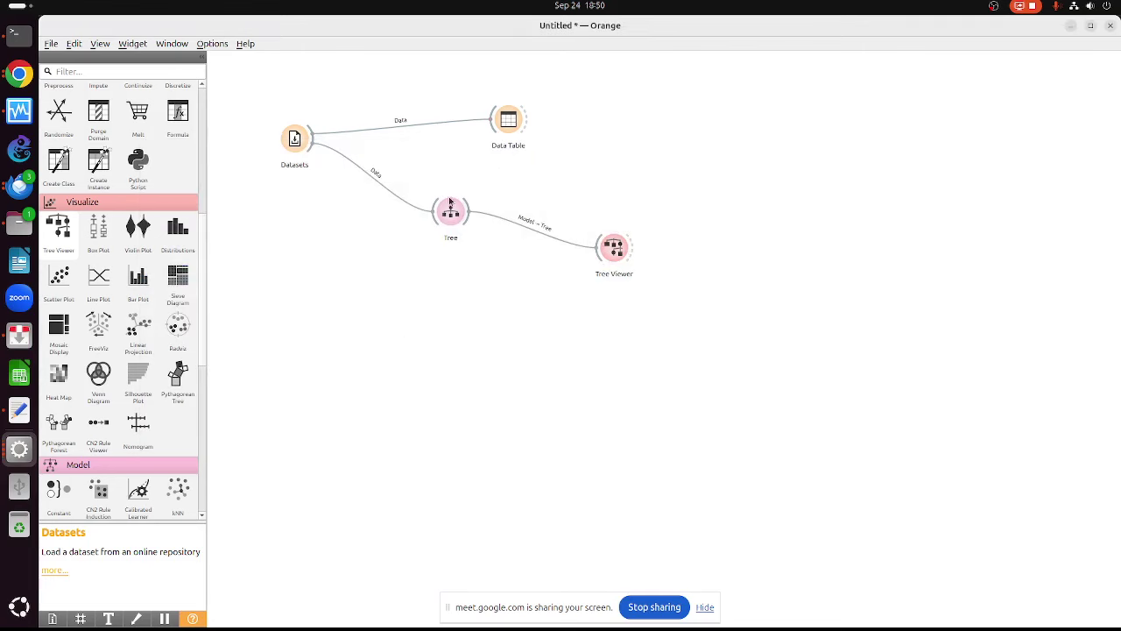
Examine the Titanic decision tree in Tree Viewer, inspecting the survival distribution at the sex root and in the male and female branches
{"action": "double_click", "coordinate": [613, 248]}
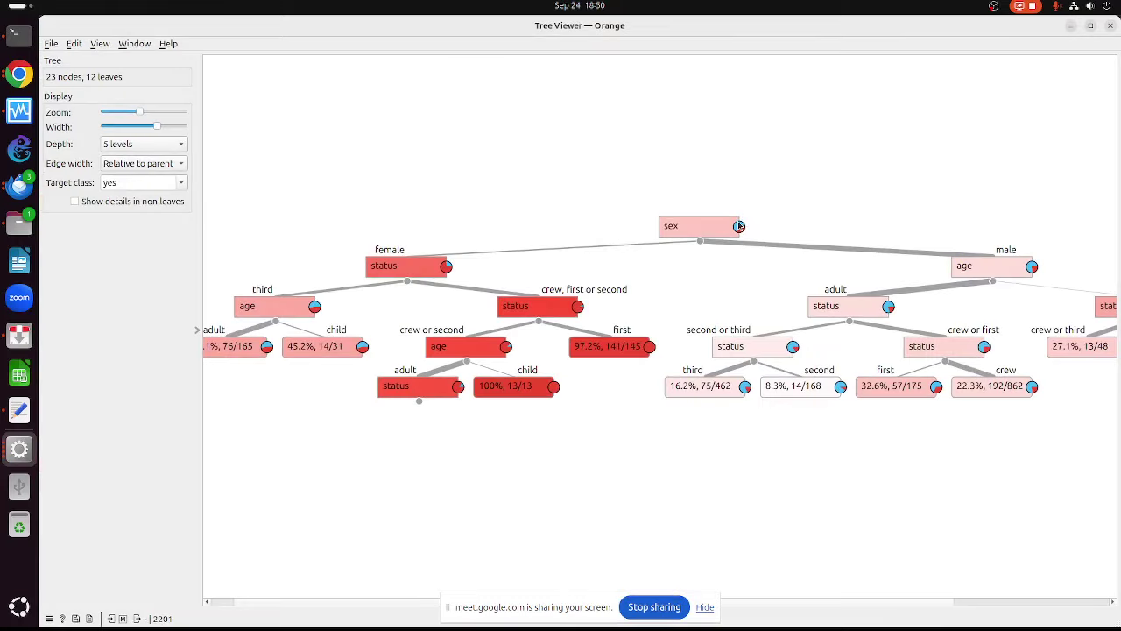
{"action": "mouse_move", "coordinate": [739, 226]}
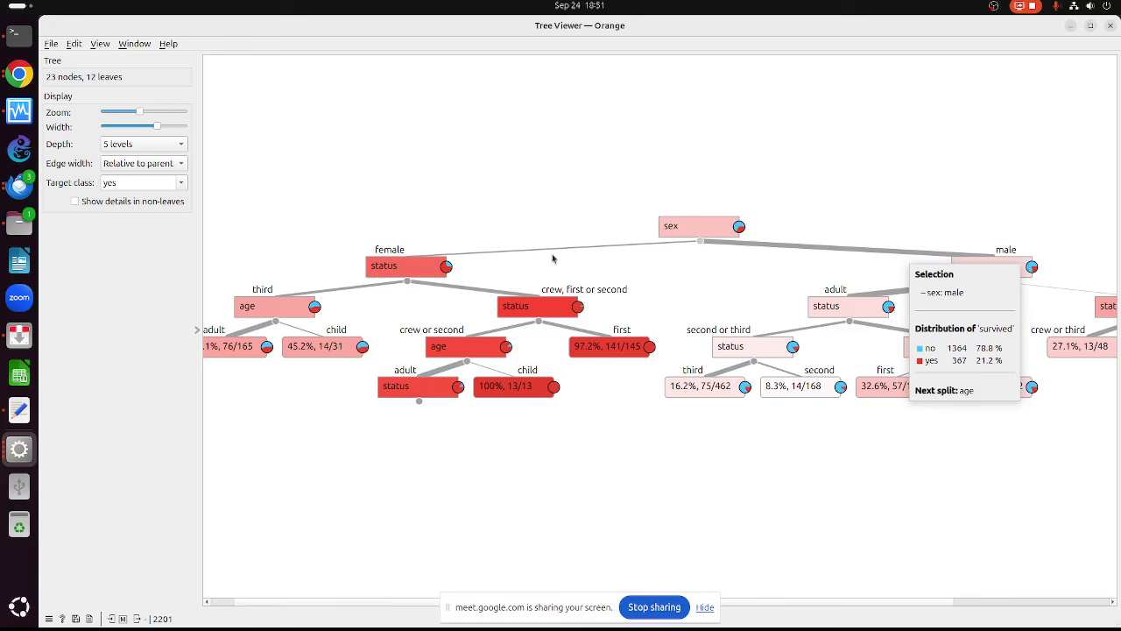
{"action": "mouse_move", "coordinate": [391, 256]}
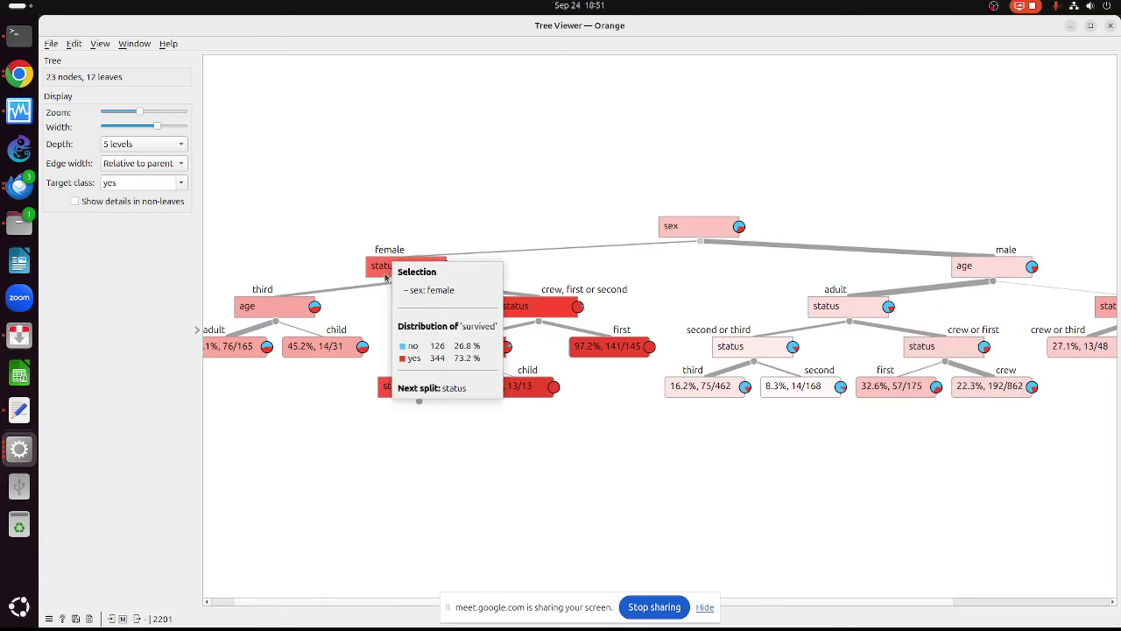
{"action": "mouse_move", "coordinate": [261, 304]}
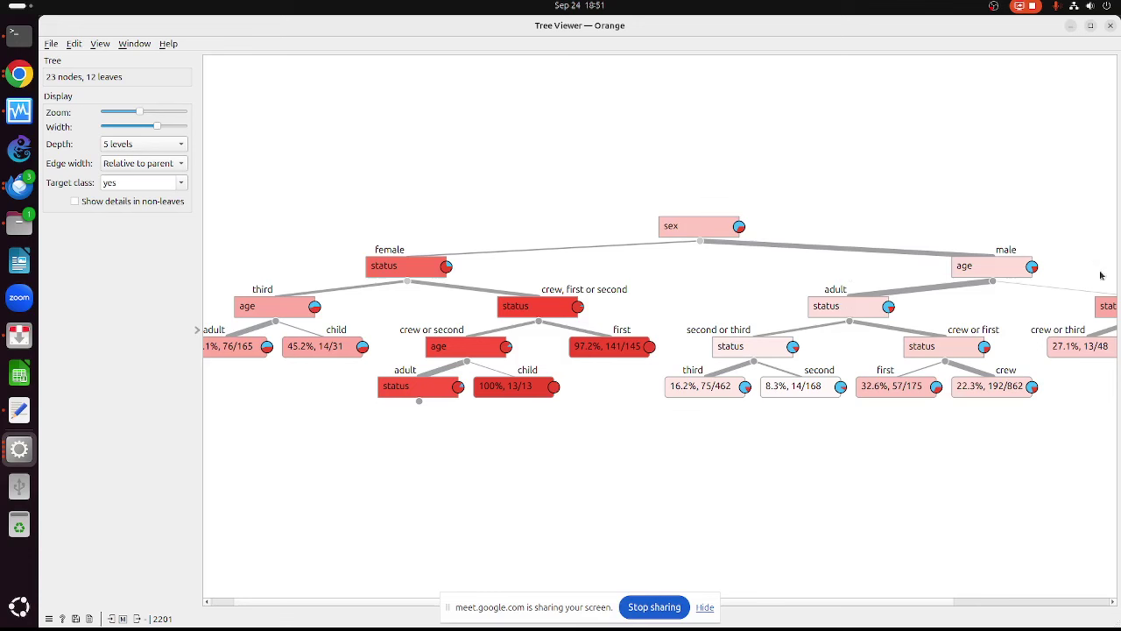
{"action": "mouse_move", "coordinate": [1108, 309]}
{"action": "left_click", "coordinate": [1111, 27]}
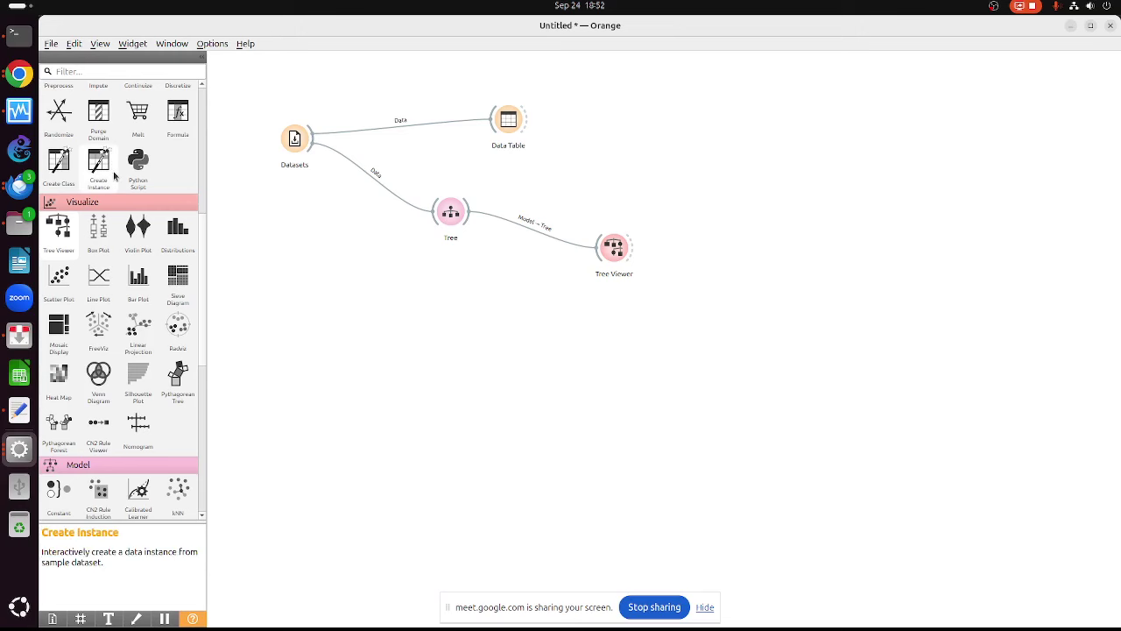
{"action": "left_click", "coordinate": [32, 77]}
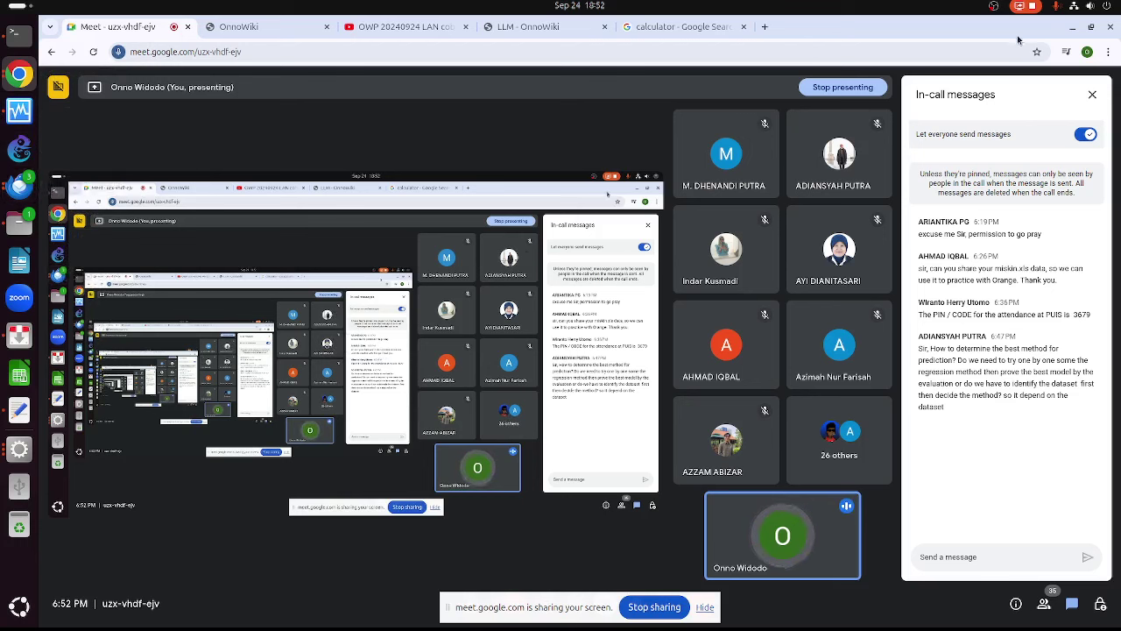
{"action": "key", "text": "alt+Tab"}
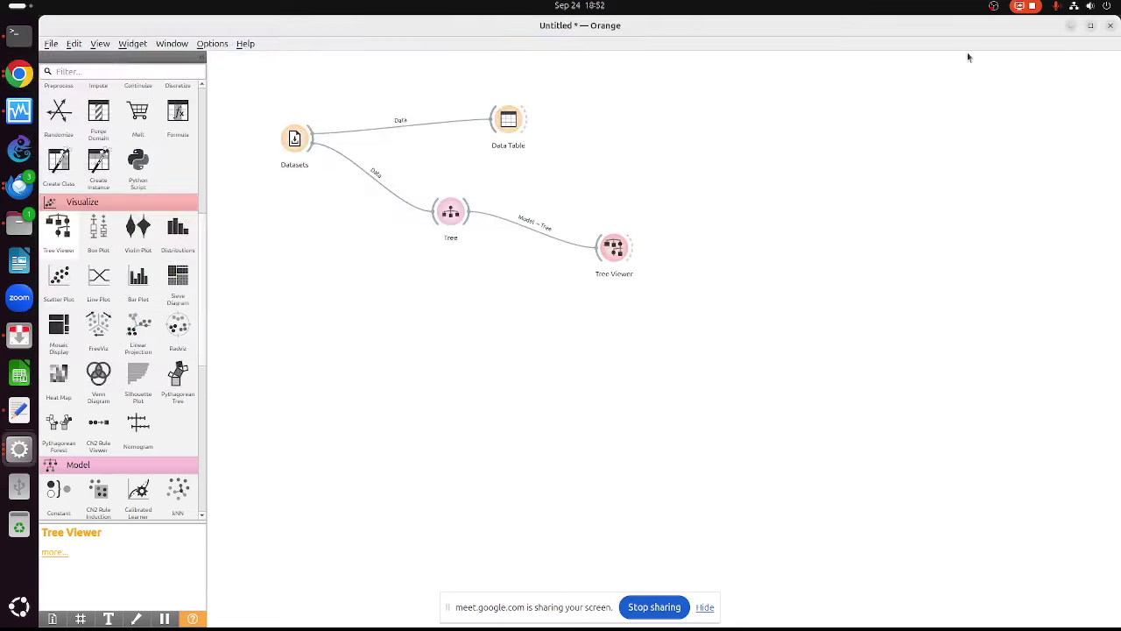
Remove the Tree and Tree Viewer widgets from the workflow, keeping Datasets and Data Table
{"action": "left_click_drag", "start_coordinate": [414, 177], "coordinate": [519, 258]}
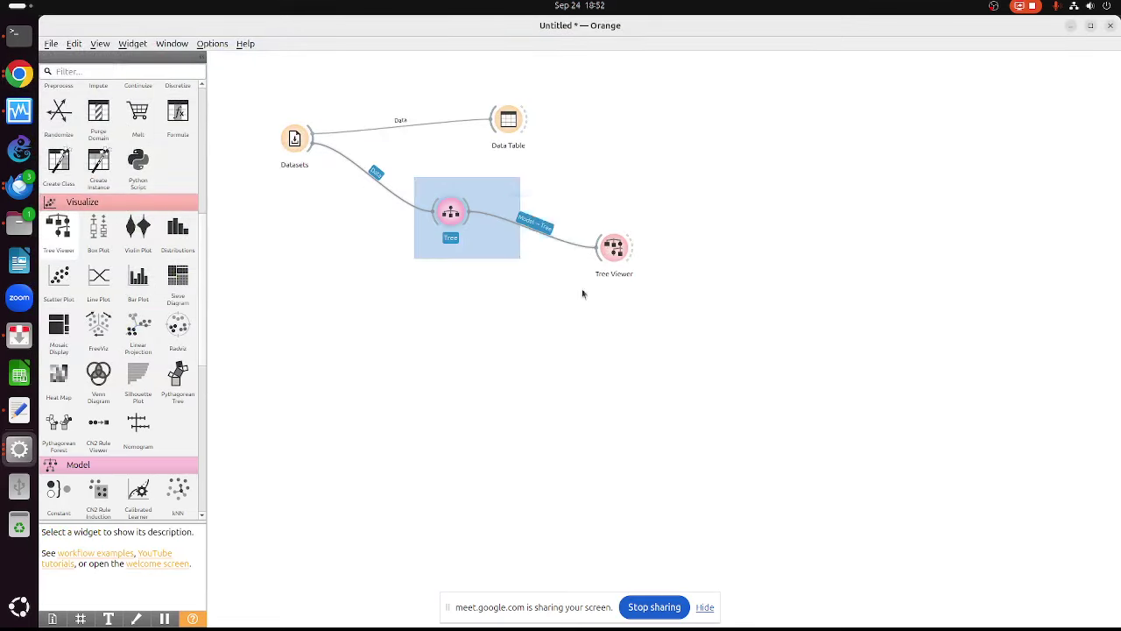
{"action": "left_click_drag", "start_coordinate": [583, 294], "coordinate": [807, 365]}
{"action": "key", "text": "Delete"}
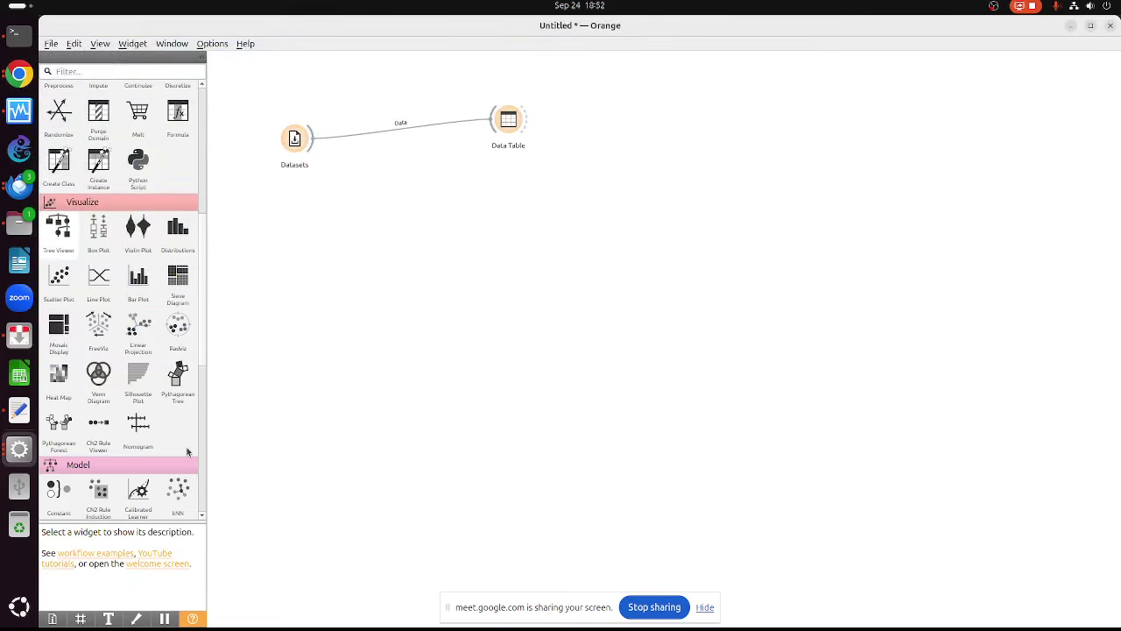
Place a Test and Score widget on the canvas and feed it with data from Datasets
{"action": "scroll", "coordinate": [114, 456], "scroll_direction": "down", "scroll_amount": 3}
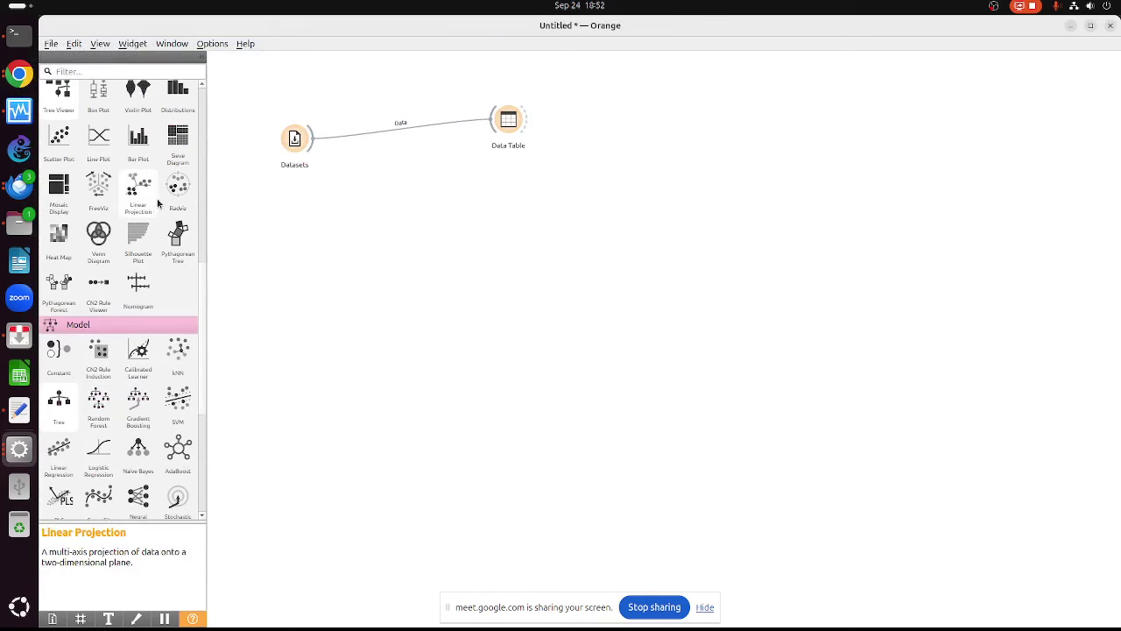
{"action": "scroll", "coordinate": [123, 204], "scroll_direction": "up", "scroll_amount": 3}
{"action": "left_click", "coordinate": [123, 203]}
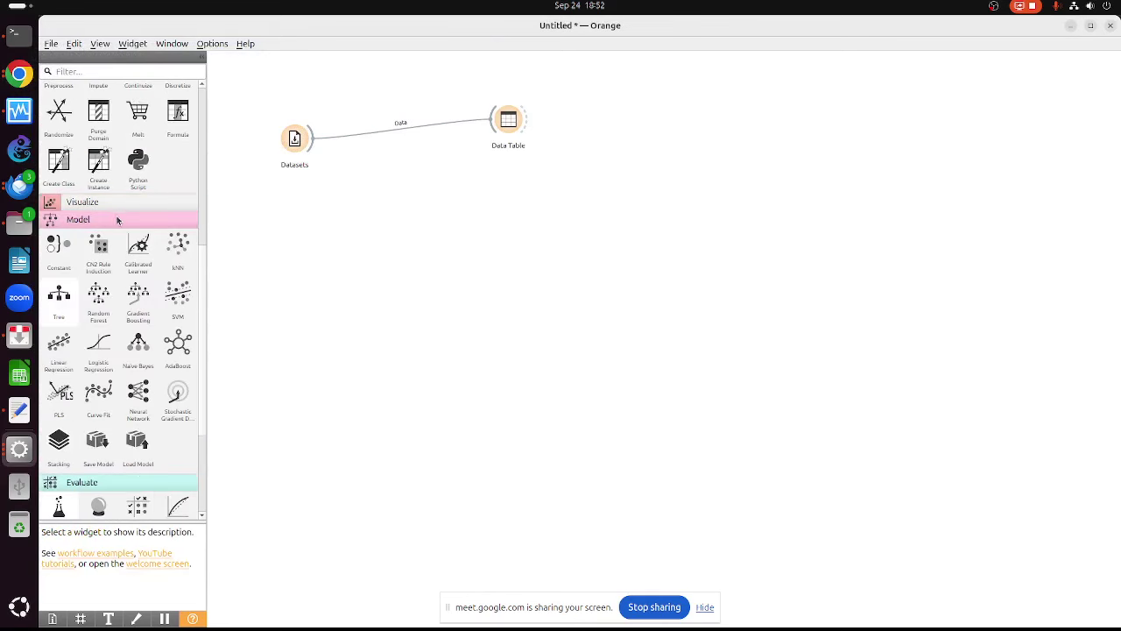
{"action": "left_click", "coordinate": [116, 220]}
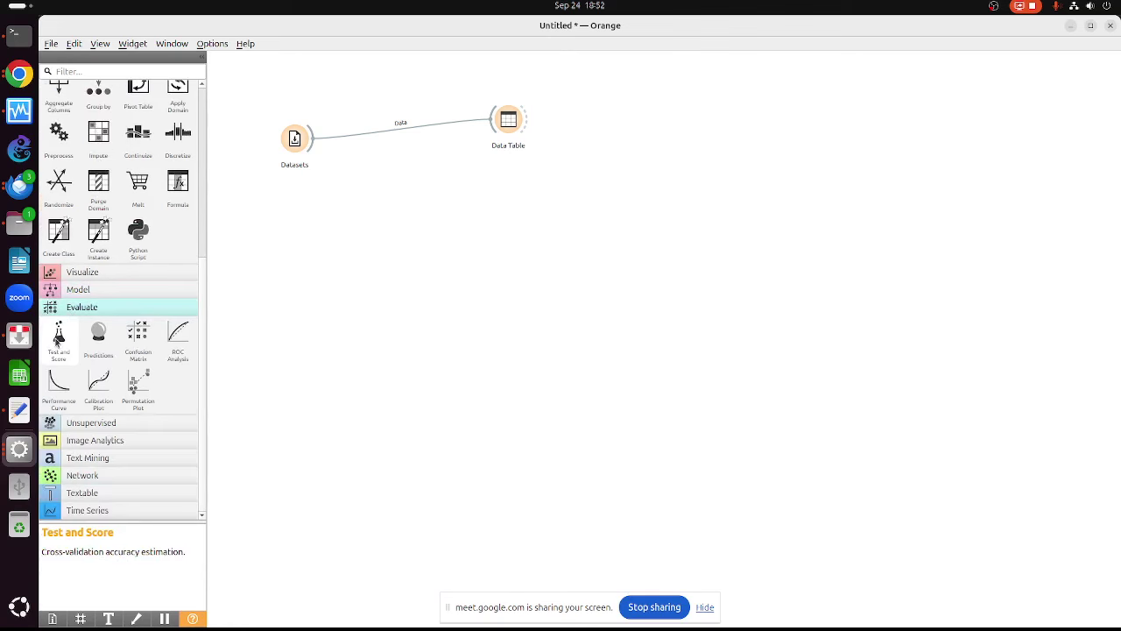
{"action": "left_click_drag", "start_coordinate": [58, 334], "coordinate": [614, 292]}
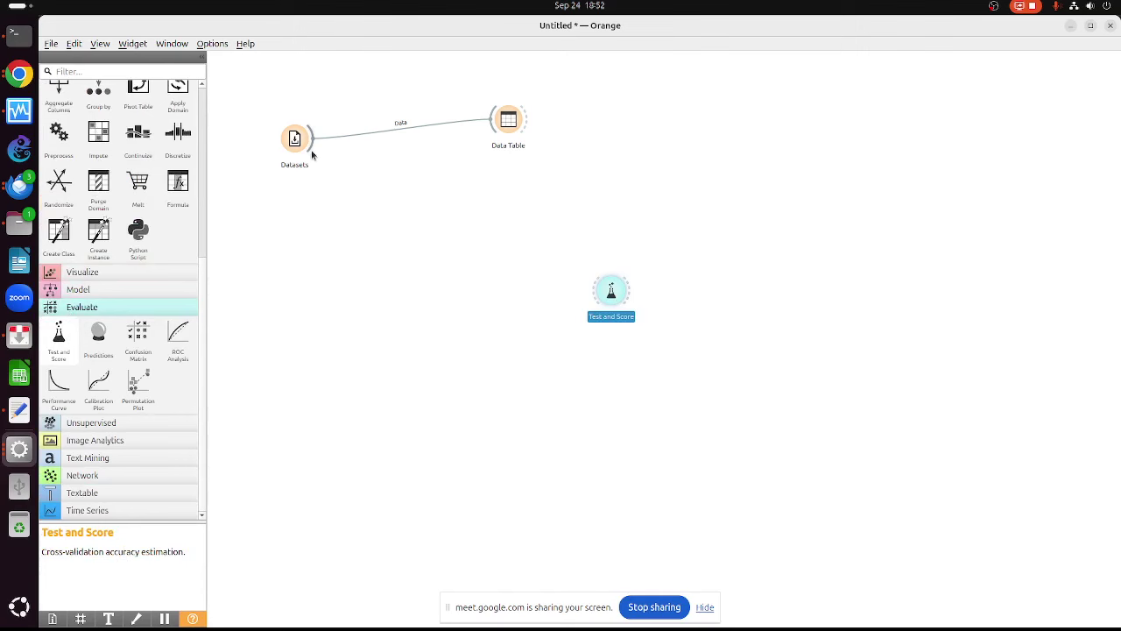
{"action": "left_click_drag", "start_coordinate": [313, 138], "coordinate": [605, 290]}
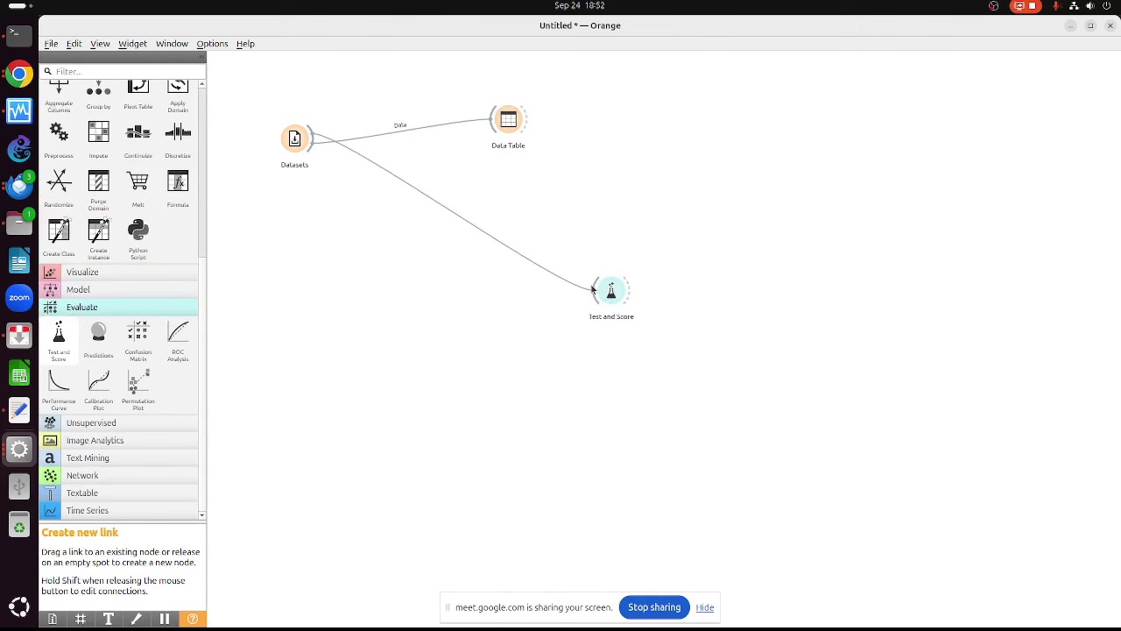
Add Tree, Random Forest, Gradient Boosting and Logistic Regression widgets, and connect the Tree and Random Forest learners to Test and Score
{"action": "left_click", "coordinate": [93, 290]}
{"action": "left_click_drag", "start_coordinate": [62, 381], "coordinate": [432, 326]}
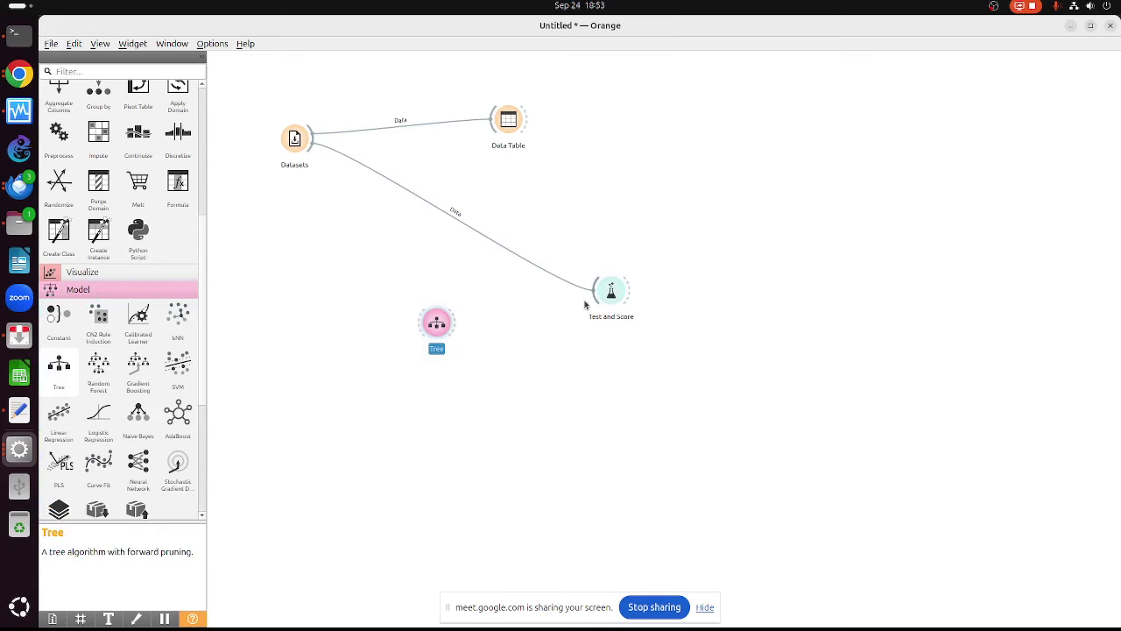
{"action": "left_click_drag", "start_coordinate": [99, 372], "coordinate": [478, 366]}
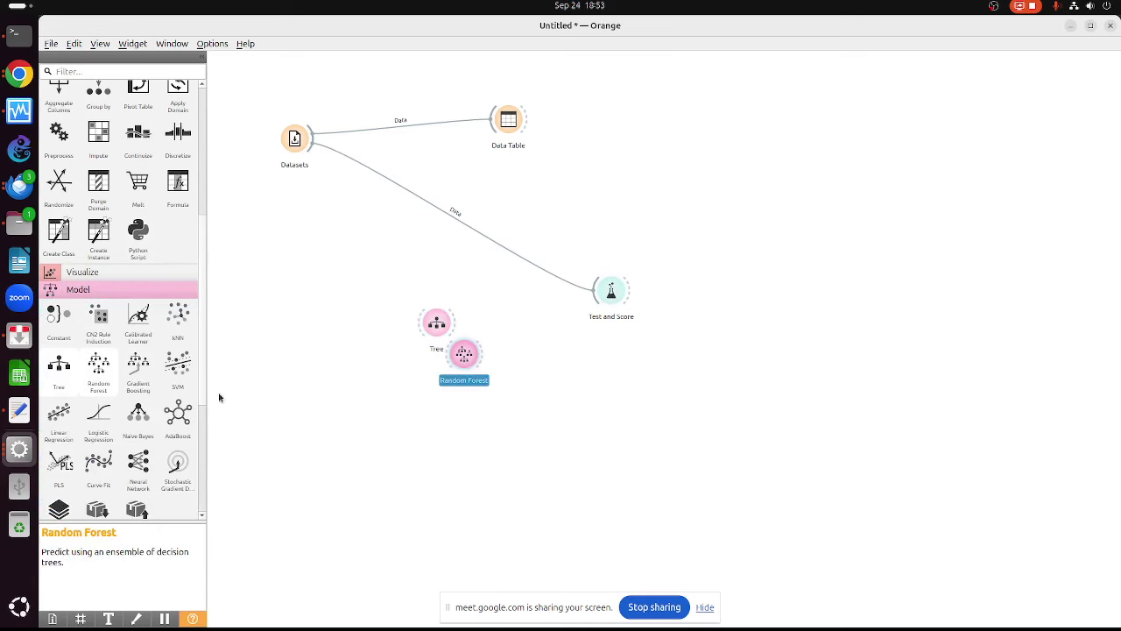
{"action": "left_click_drag", "start_coordinate": [138, 370], "coordinate": [522, 404]}
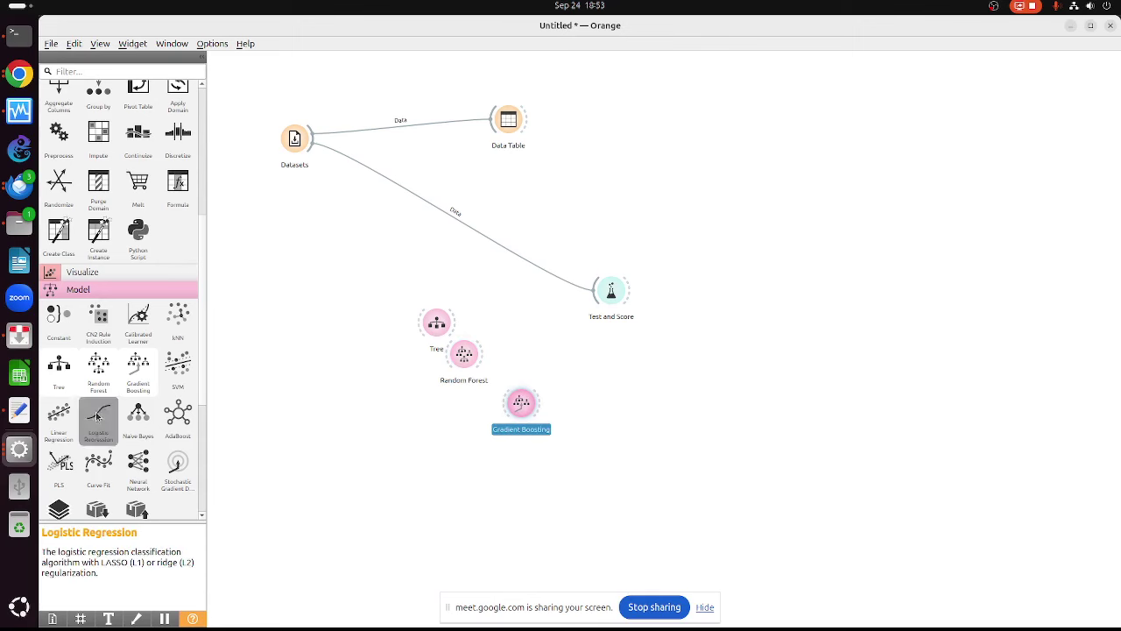
{"action": "left_click_drag", "start_coordinate": [98, 417], "coordinate": [578, 447]}
{"action": "left_click_drag", "start_coordinate": [454, 323], "coordinate": [597, 290]}
{"action": "left_click_drag", "start_coordinate": [481, 354], "coordinate": [599, 292]}
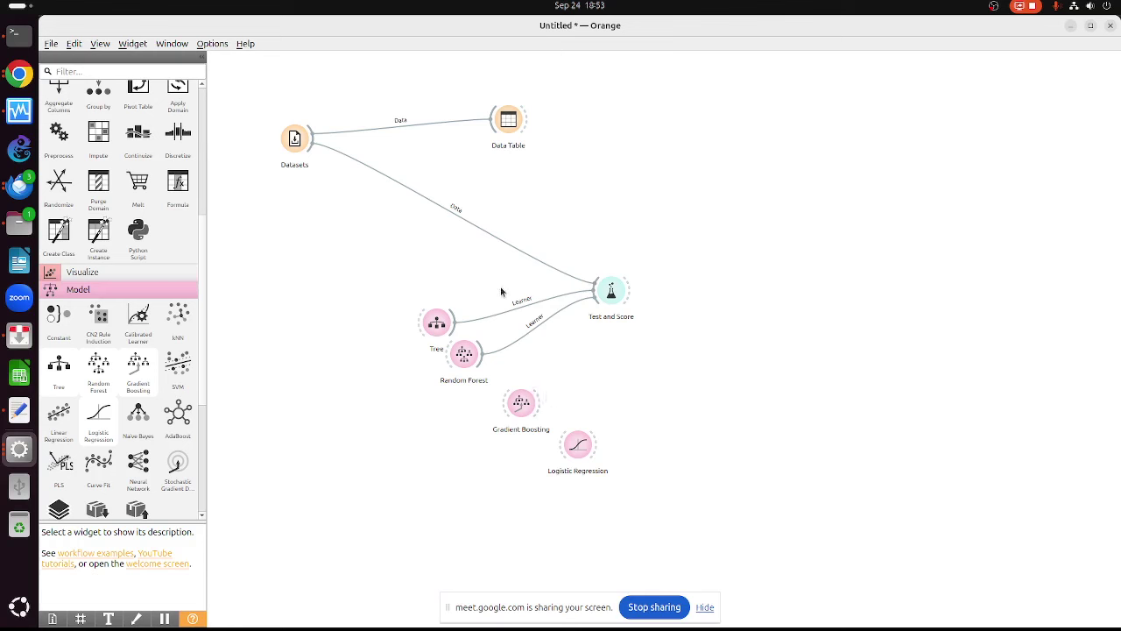
Delete Test and Score together with the four model widgets from the canvas
{"action": "left_click_drag", "start_coordinate": [415, 257], "coordinate": [825, 492]}
{"action": "key", "text": "Delete"}
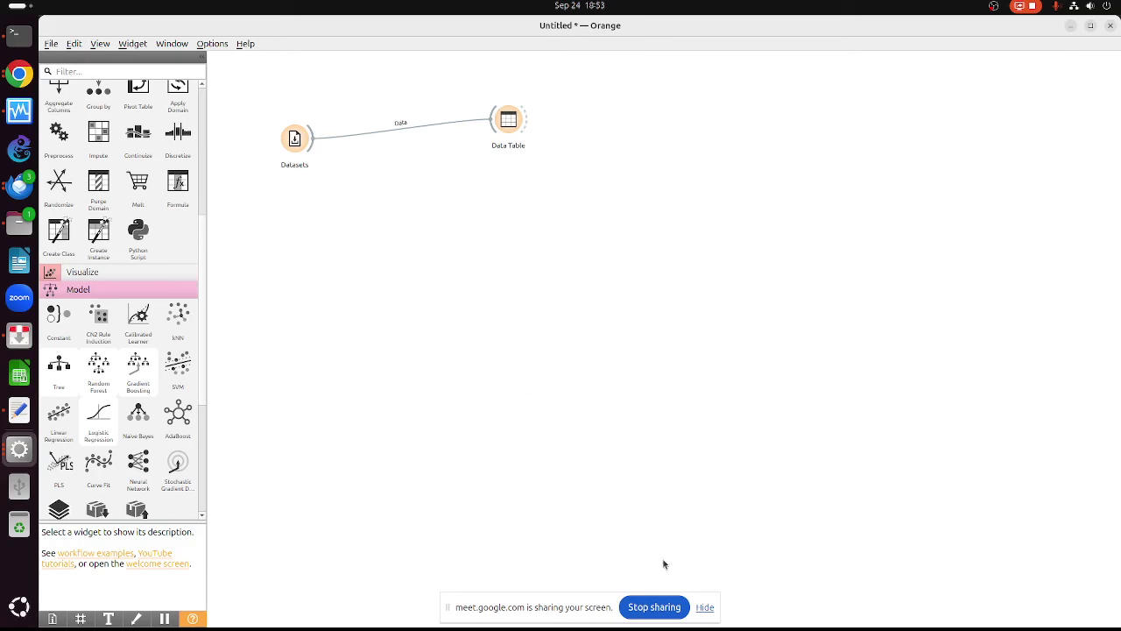
Restart the presentation of the entire screen in the Google Meet call in Chrome, and switch back to Orange
{"action": "left_click", "coordinate": [654, 607]}
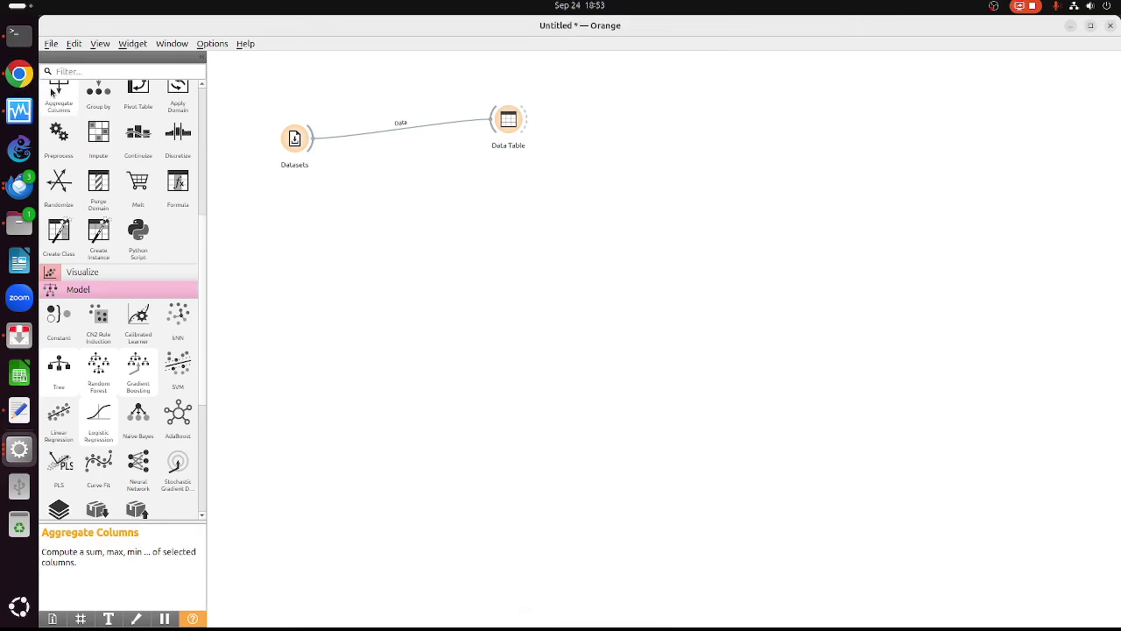
{"action": "left_click", "coordinate": [19, 74]}
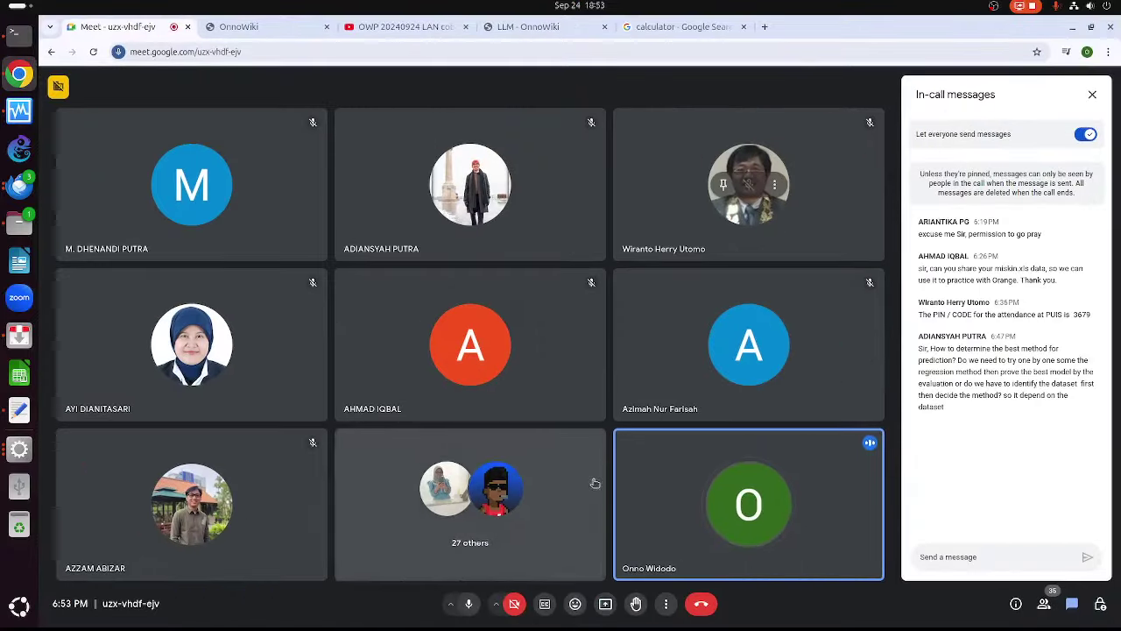
{"action": "left_click", "coordinate": [605, 603]}
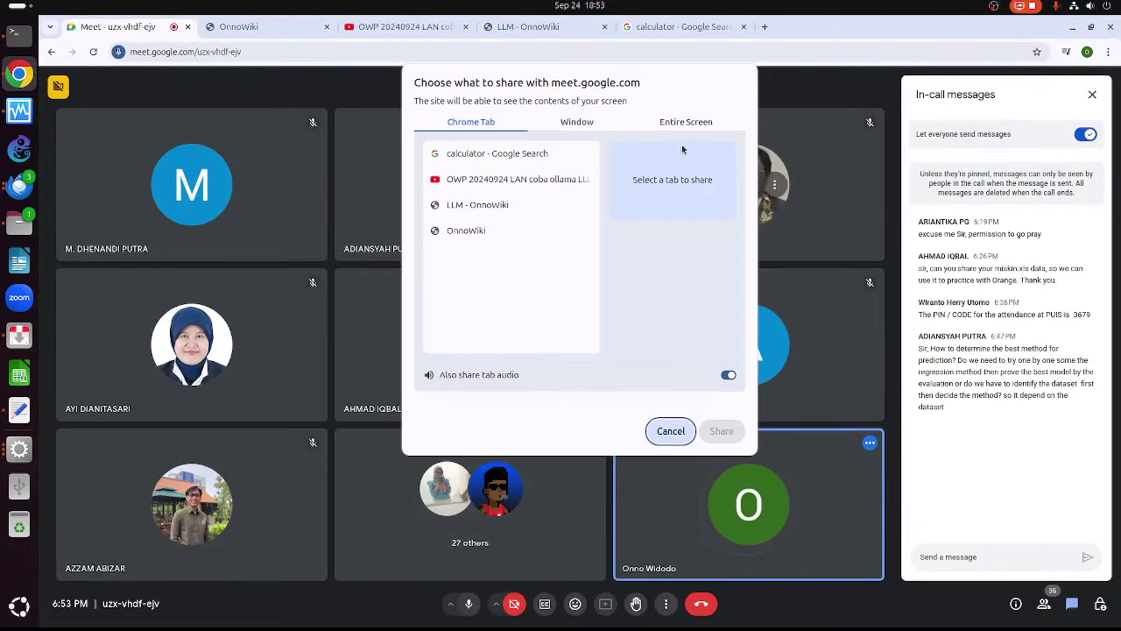
{"action": "left_click", "coordinate": [683, 124]}
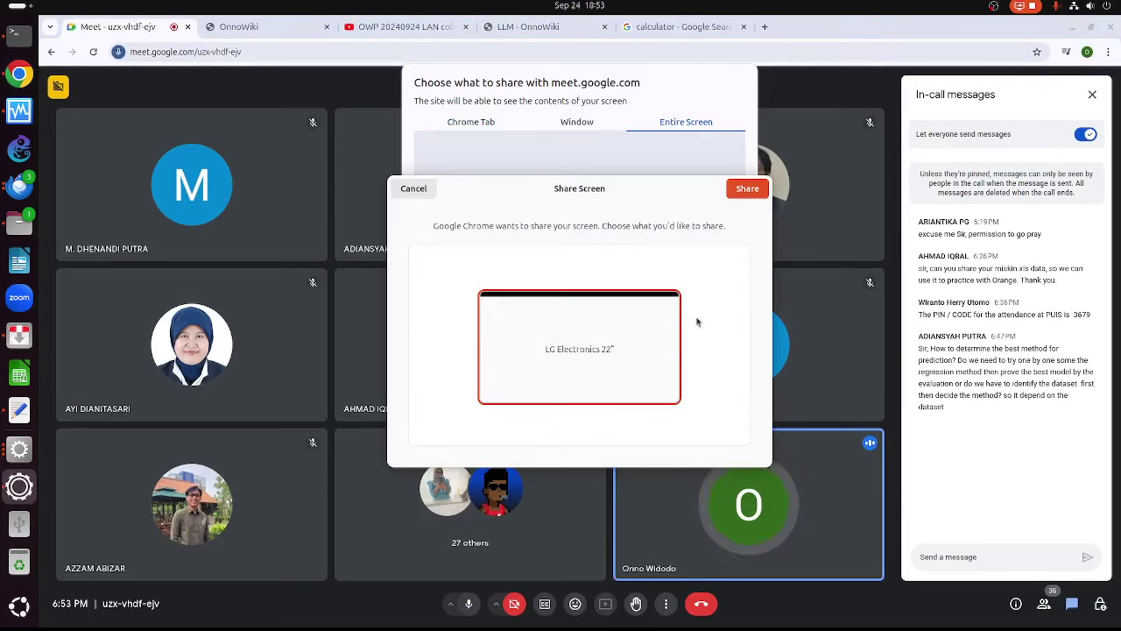
{"action": "left_click", "coordinate": [748, 190]}
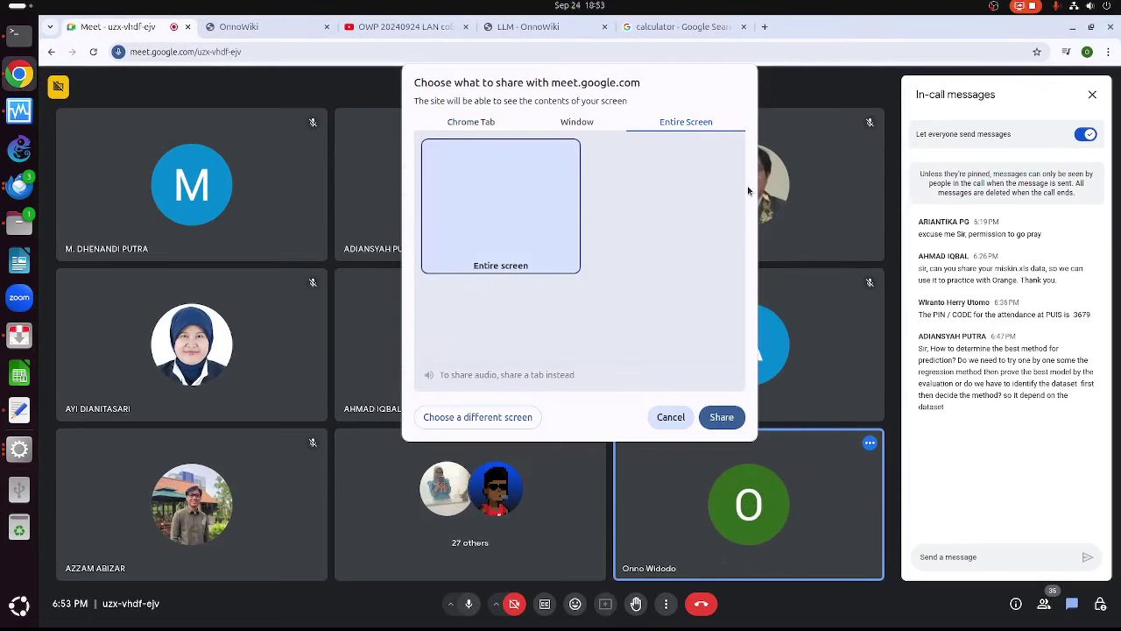
{"action": "left_click", "coordinate": [734, 416]}
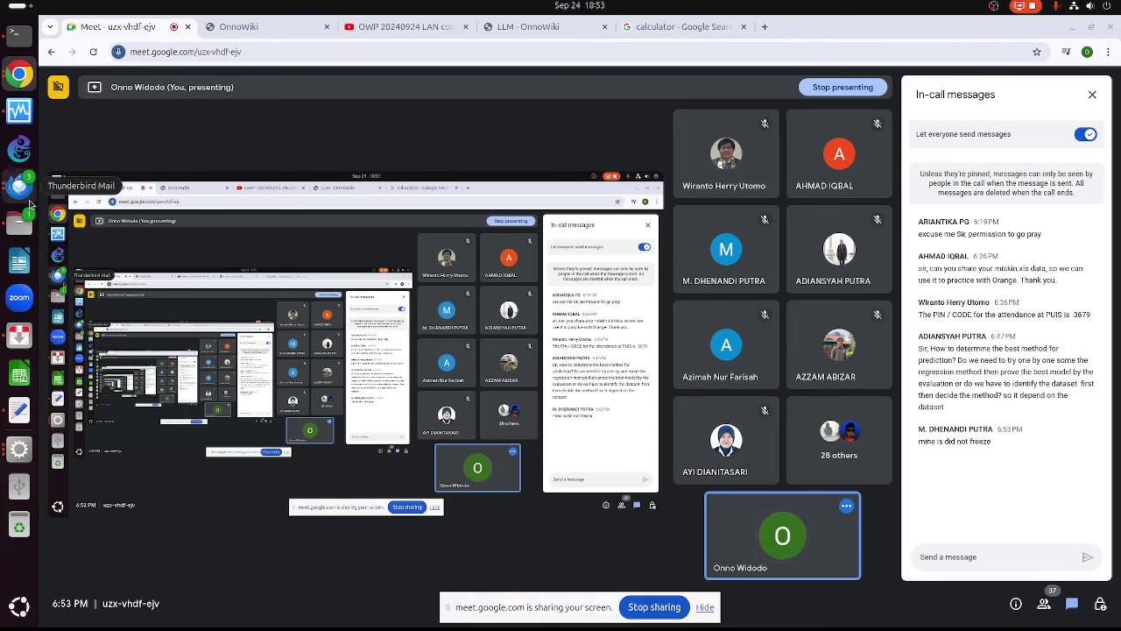
{"action": "left_click", "coordinate": [28, 448]}
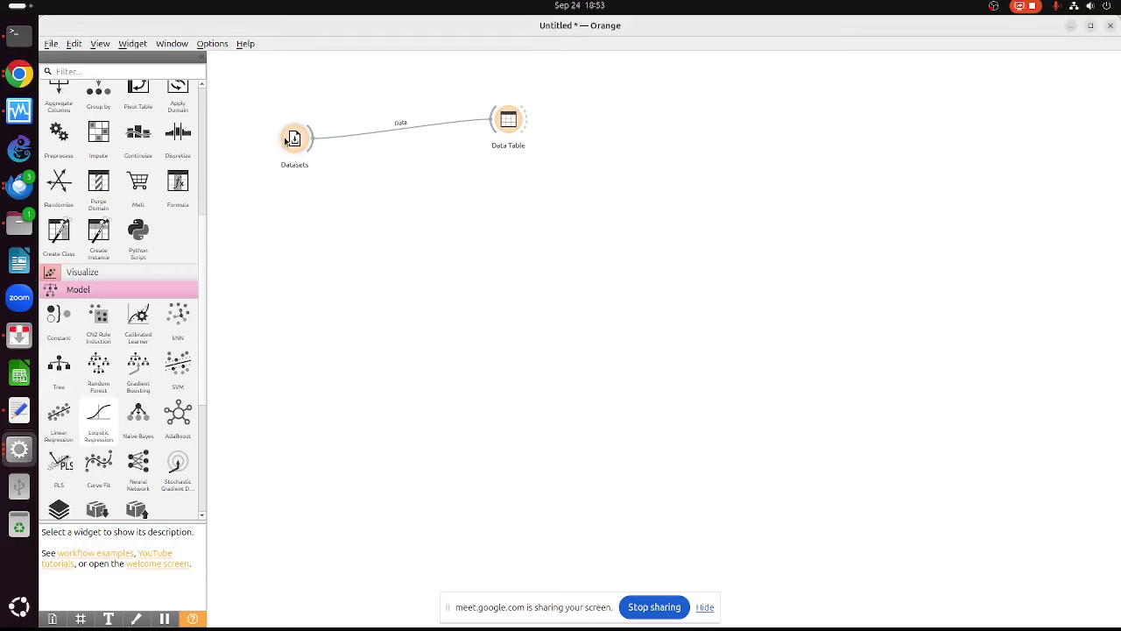
Clear the old Datasets and Data Table widgets from the canvas, and place a new Datasets widget
{"action": "left_click_drag", "start_coordinate": [260, 92], "coordinate": [622, 210]}
{"action": "key", "text": "Delete"}
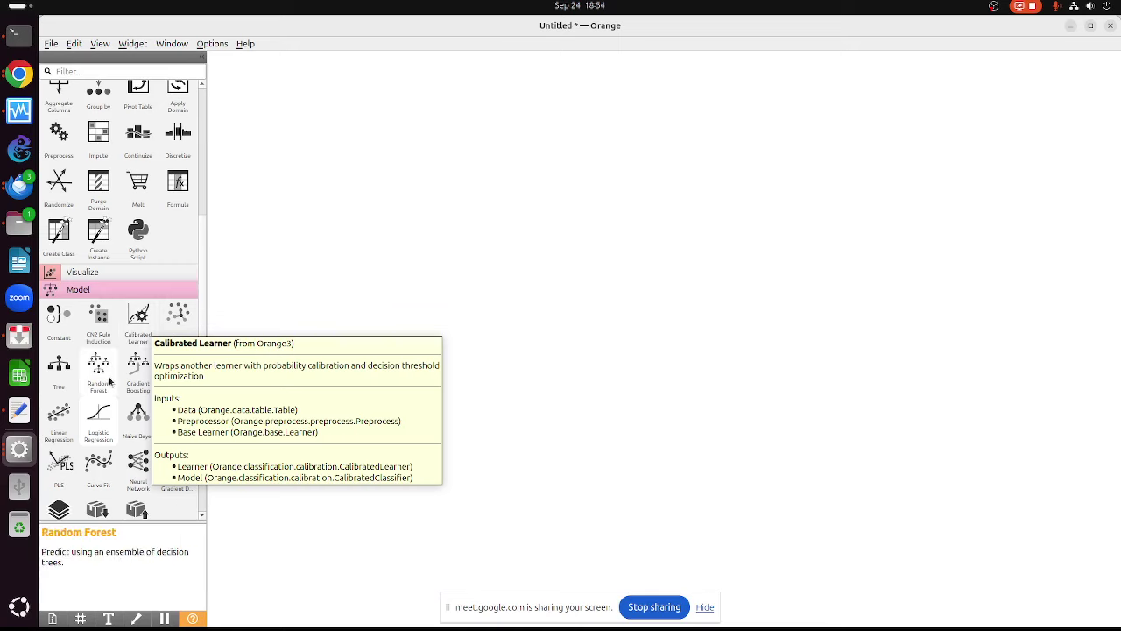
{"action": "scroll", "coordinate": [131, 333], "scroll_direction": "up", "scroll_amount": 6}
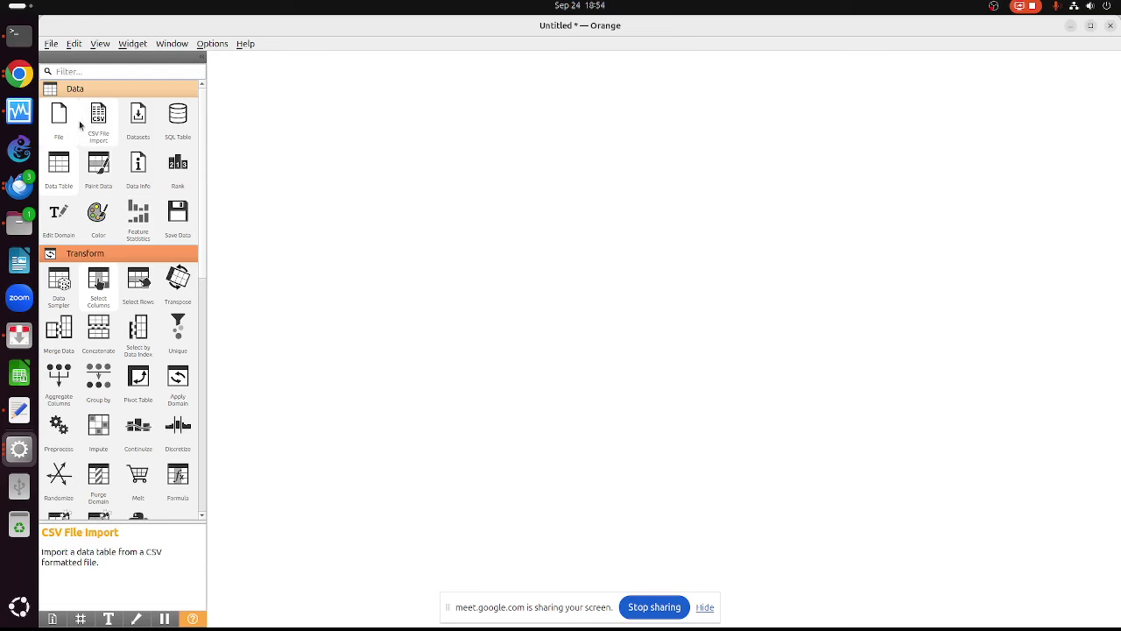
{"action": "left_click_drag", "start_coordinate": [176, 123], "coordinate": [390, 145]}
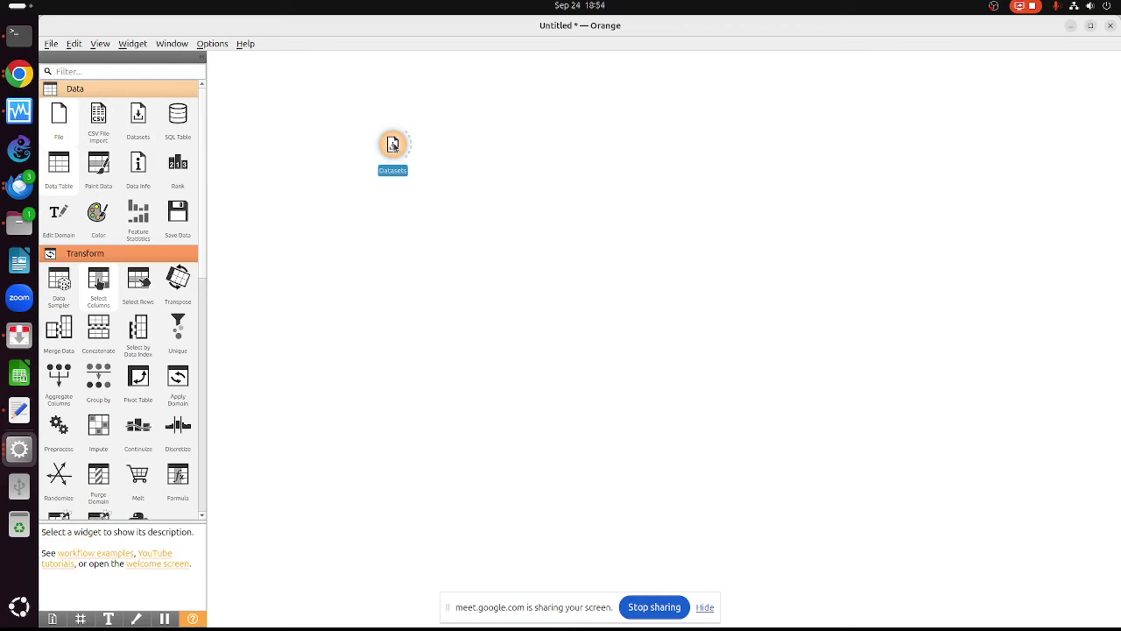
Load the Car Evaluation data set in the Datasets widget and close its window
{"action": "double_click", "coordinate": [392, 144]}
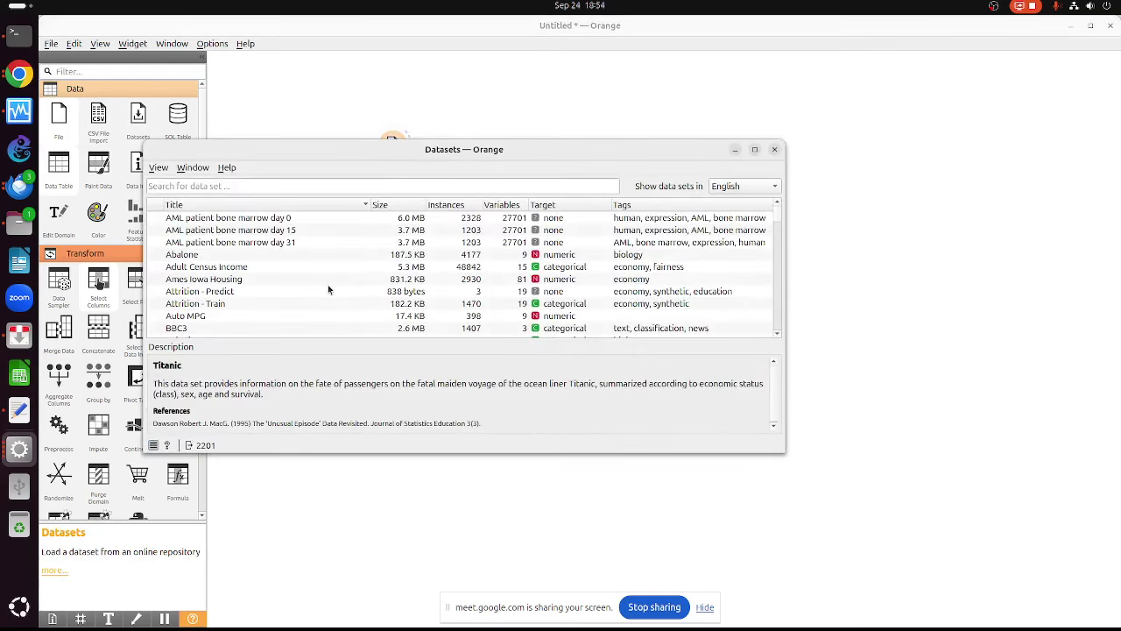
{"action": "scroll", "coordinate": [312, 304], "scroll_direction": "down", "scroll_amount": 5}
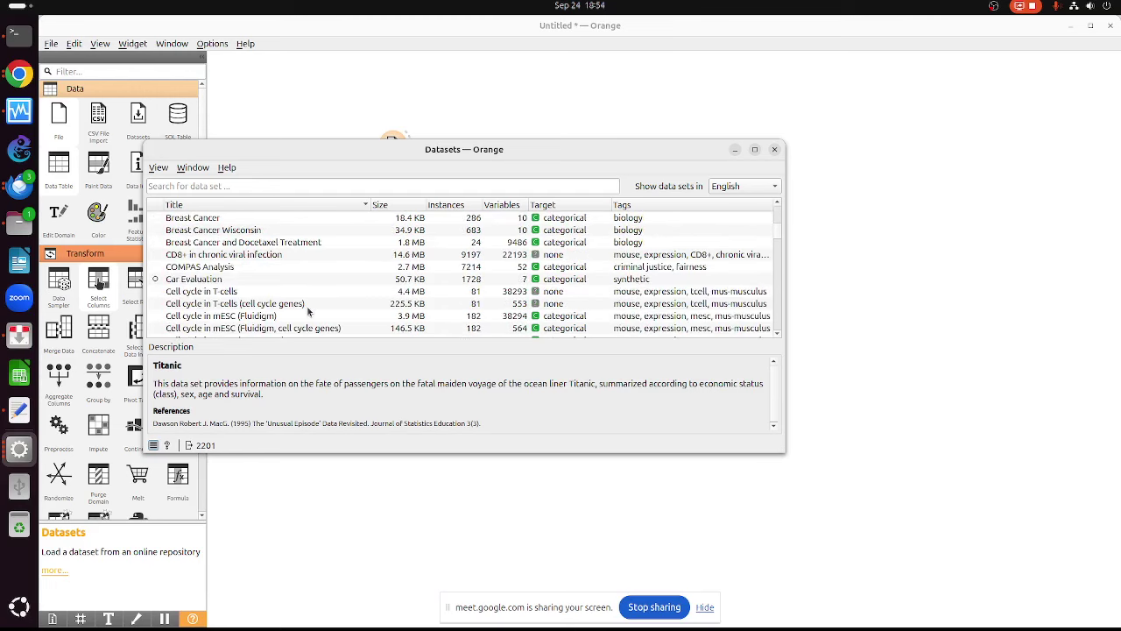
{"action": "left_click", "coordinate": [237, 283]}
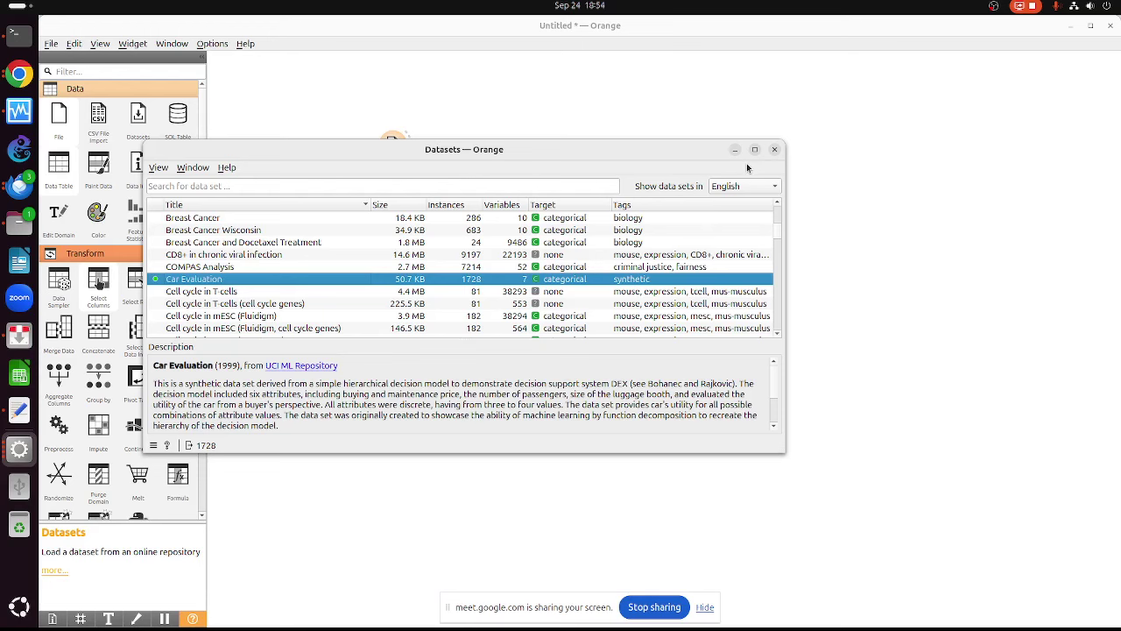
{"action": "left_click", "coordinate": [774, 149]}
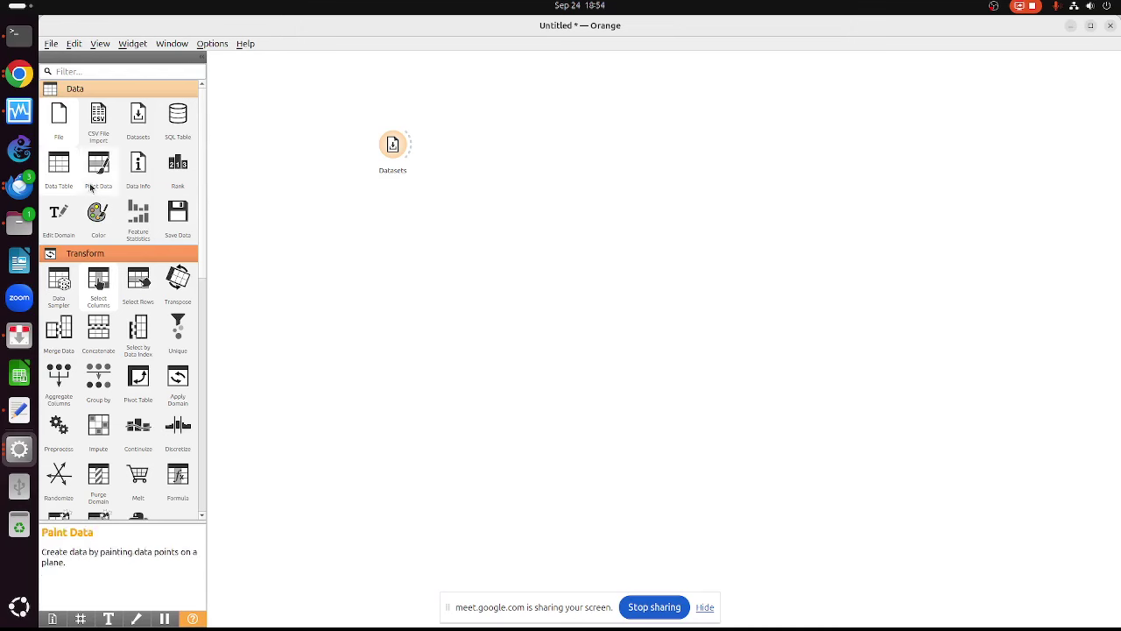
Switch to the Google Meet call in Chrome to check the in-call messages, and return to Orange
{"action": "left_click", "coordinate": [19, 74]}
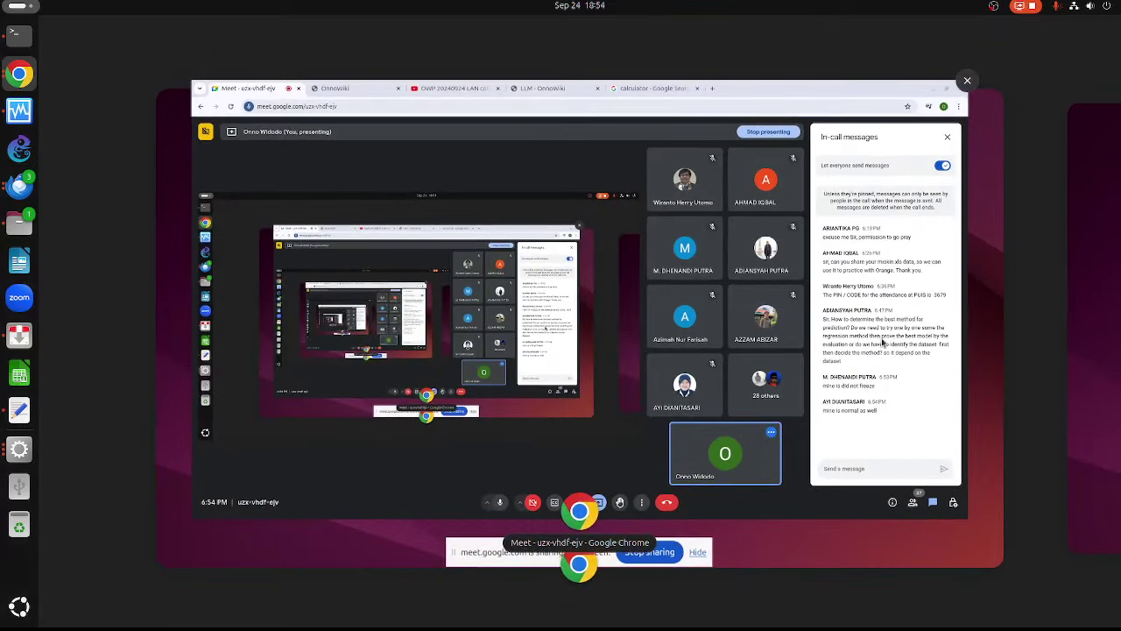
{"action": "left_click", "coordinate": [883, 344]}
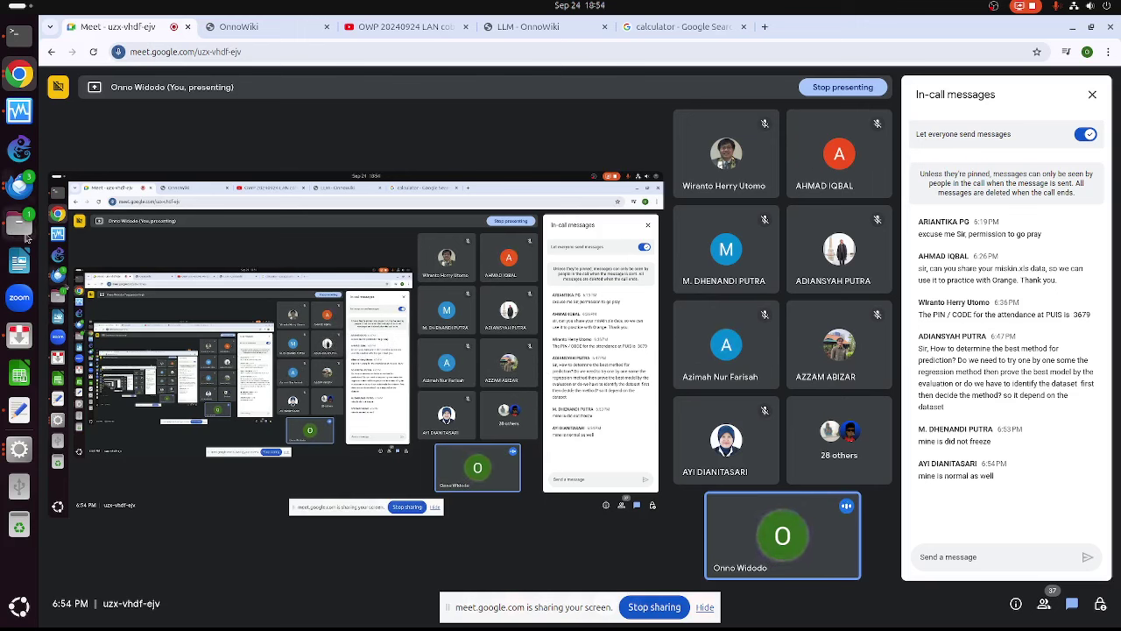
{"action": "left_click", "coordinate": [21, 447]}
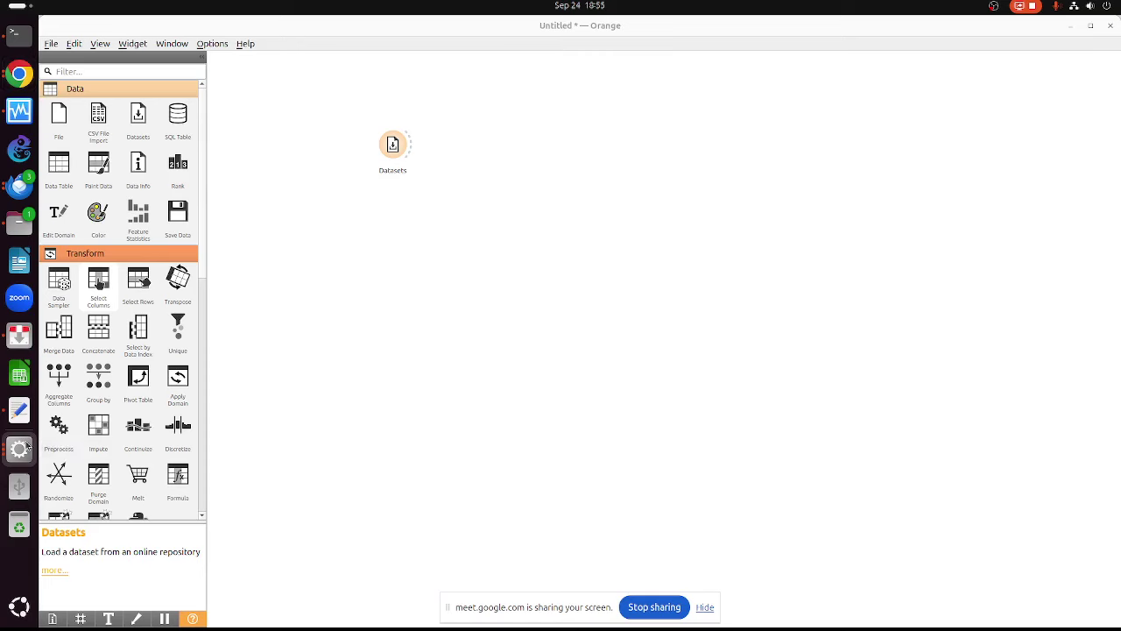
Add a Test and Score widget to the canvas and connect the Datasets output to it
{"action": "scroll", "coordinate": [98, 351], "scroll_direction": "down", "scroll_amount": 10}
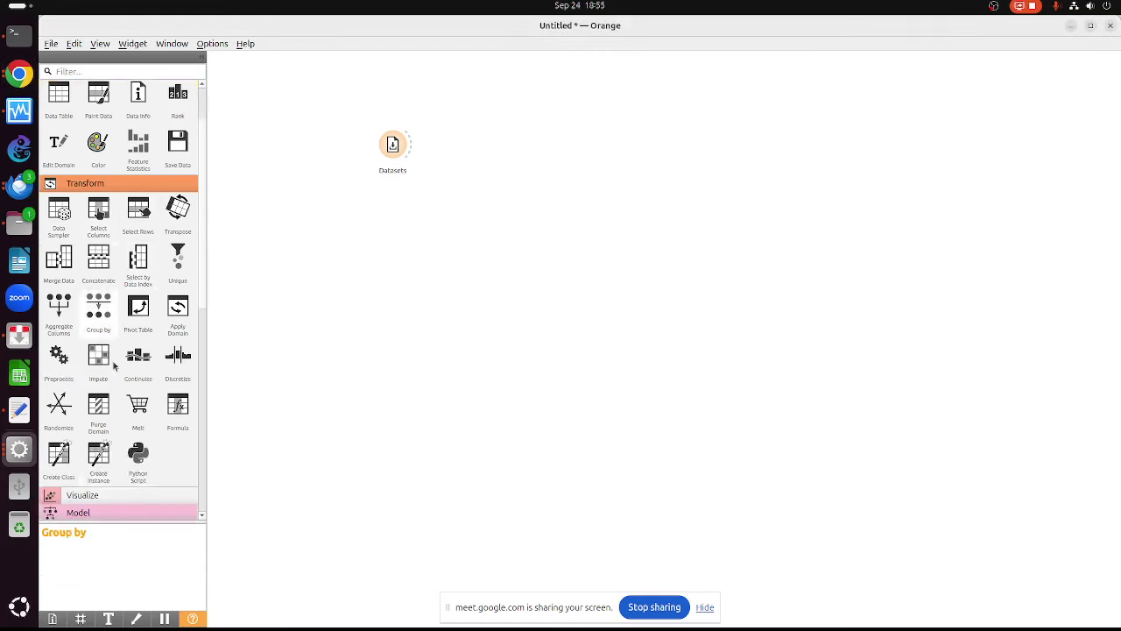
{"action": "scroll", "coordinate": [94, 383], "scroll_direction": "down", "scroll_amount": 2}
{"action": "left_click_drag", "start_coordinate": [59, 338], "coordinate": [586, 156]}
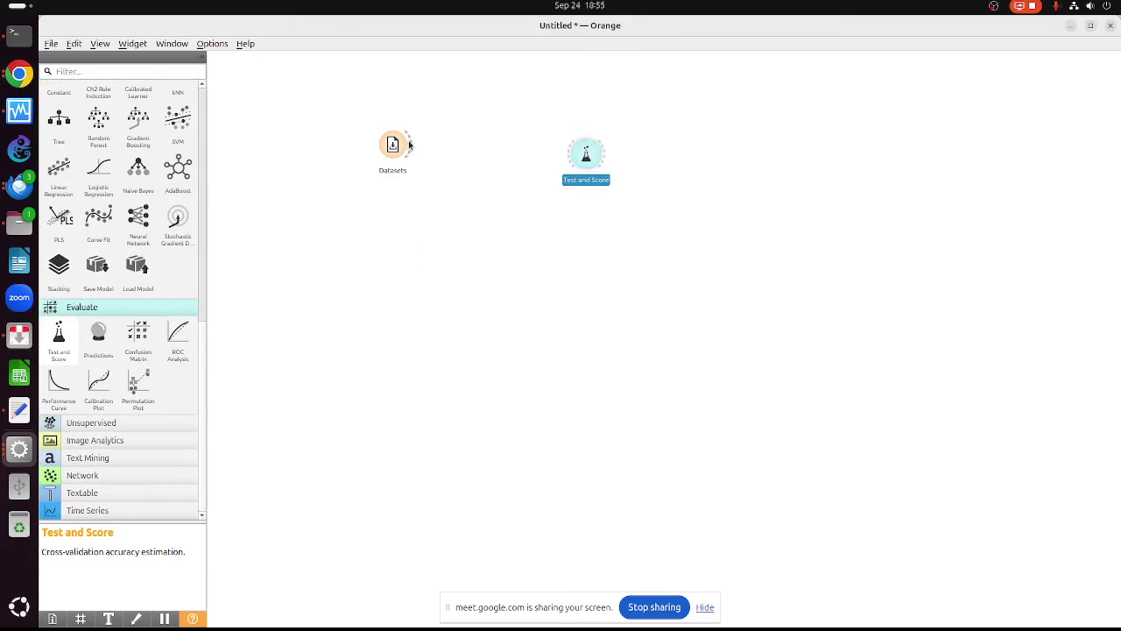
{"action": "left_click_drag", "start_coordinate": [408, 144], "coordinate": [577, 156]}
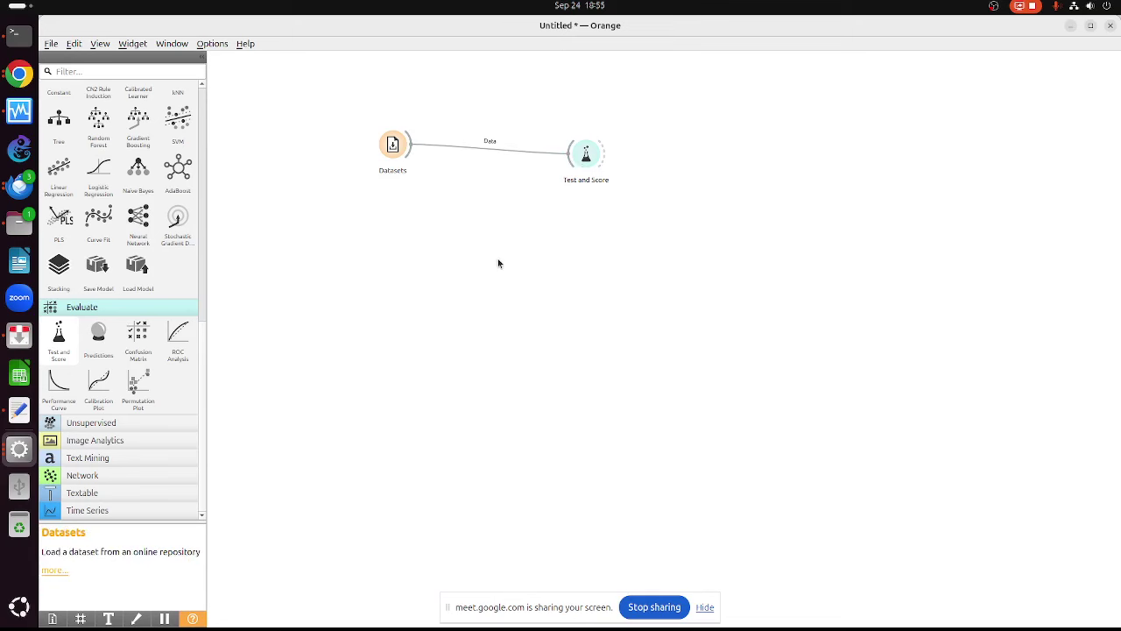
Place Tree, Random Forest, Gradient Boosting and Logistic Regression widgets on the canvas below the Datasets widget
{"action": "left_click_drag", "start_coordinate": [59, 121], "coordinate": [407, 226]}
{"action": "left_click_drag", "start_coordinate": [98, 123], "coordinate": [477, 280]}
{"action": "left_click_drag", "start_coordinate": [137, 123], "coordinate": [557, 338]}
{"action": "left_click_drag", "start_coordinate": [98, 169], "coordinate": [605, 378]}
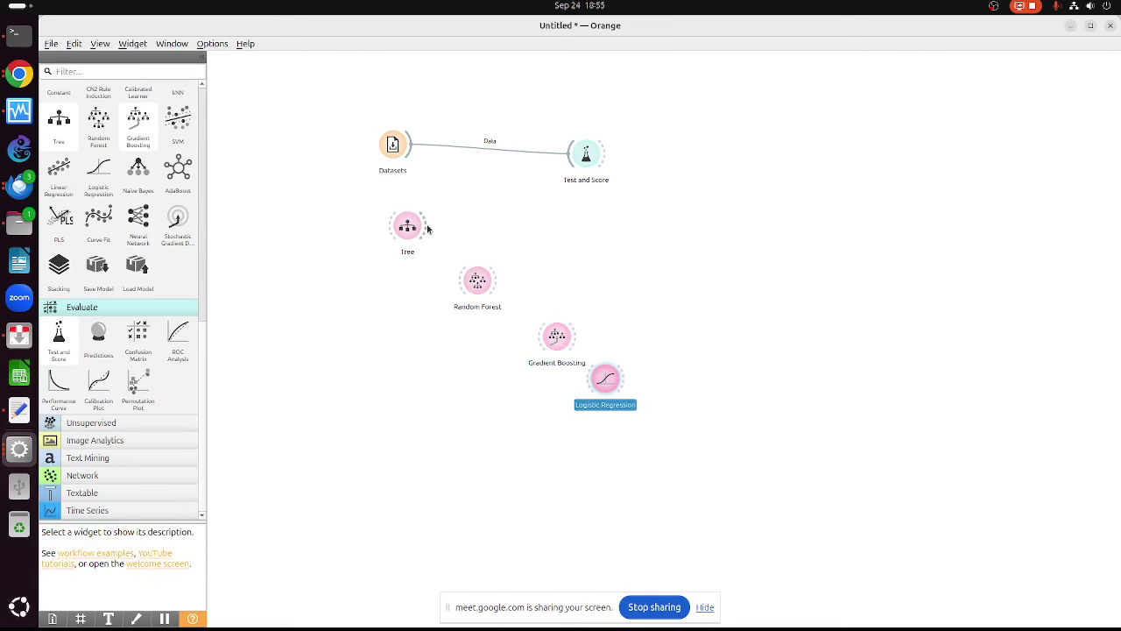
Connect the Tree, Random Forest, Gradient Boosting and Logistic Regression learners to Test and Score
{"action": "left_click_drag", "start_coordinate": [428, 227], "coordinate": [586, 156]}
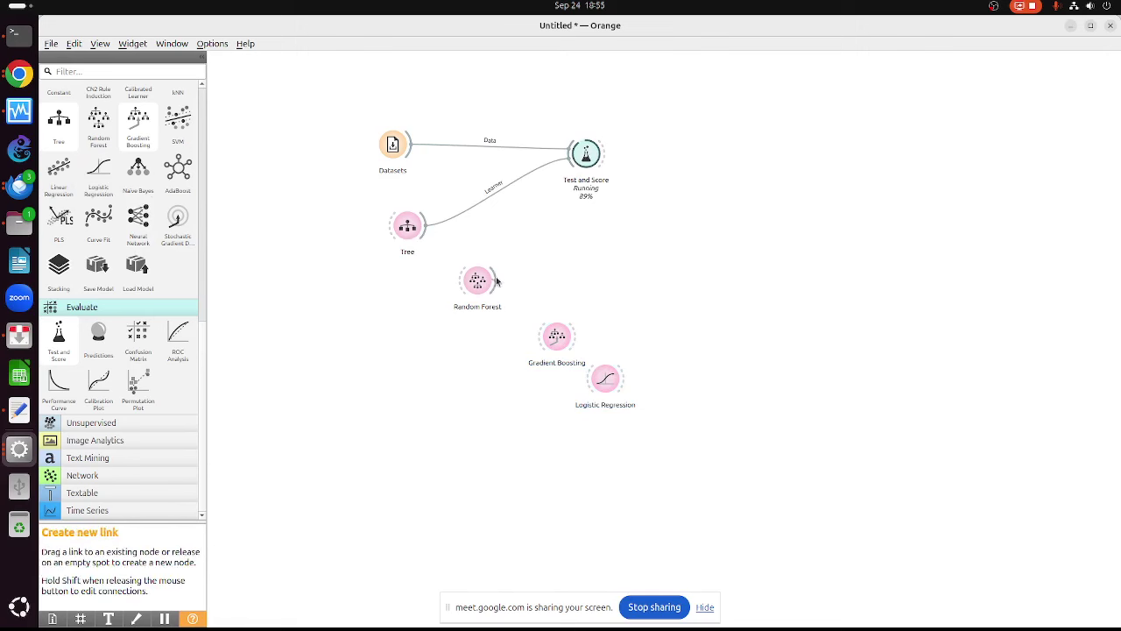
{"action": "left_click_drag", "start_coordinate": [496, 280], "coordinate": [580, 168]}
{"action": "left_click_drag", "start_coordinate": [575, 335], "coordinate": [574, 170]}
{"action": "left_click_drag", "start_coordinate": [626, 379], "coordinate": [578, 164]}
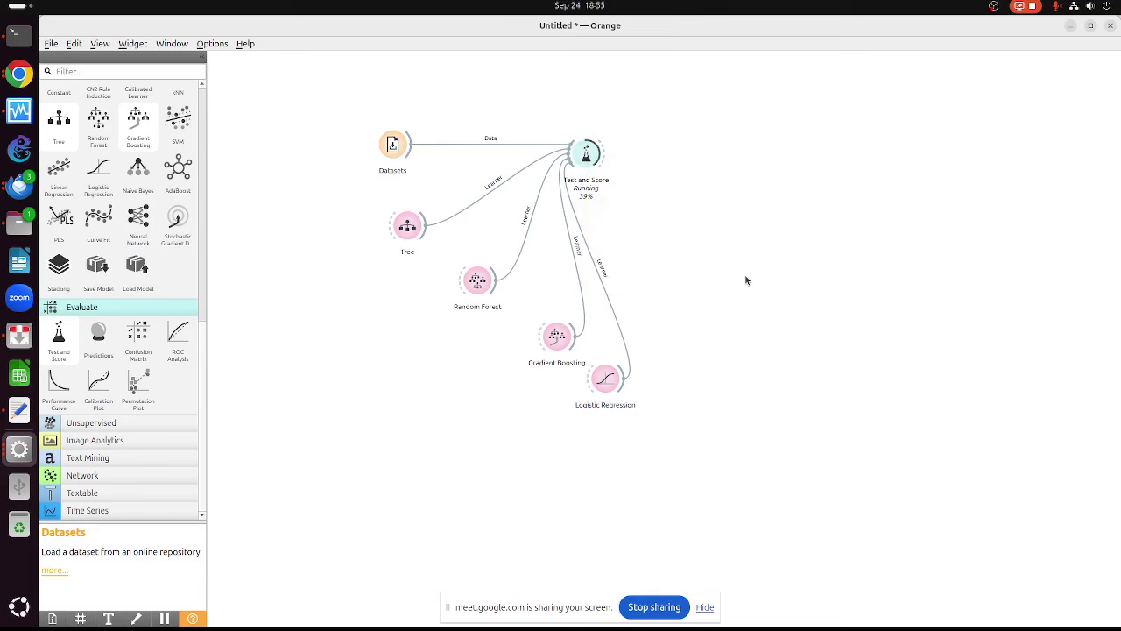
Compare the models in Test and Score under cross validation and random sampling, leaving random sampling with a 66 % training set selected
{"action": "double_click", "coordinate": [586, 154]}
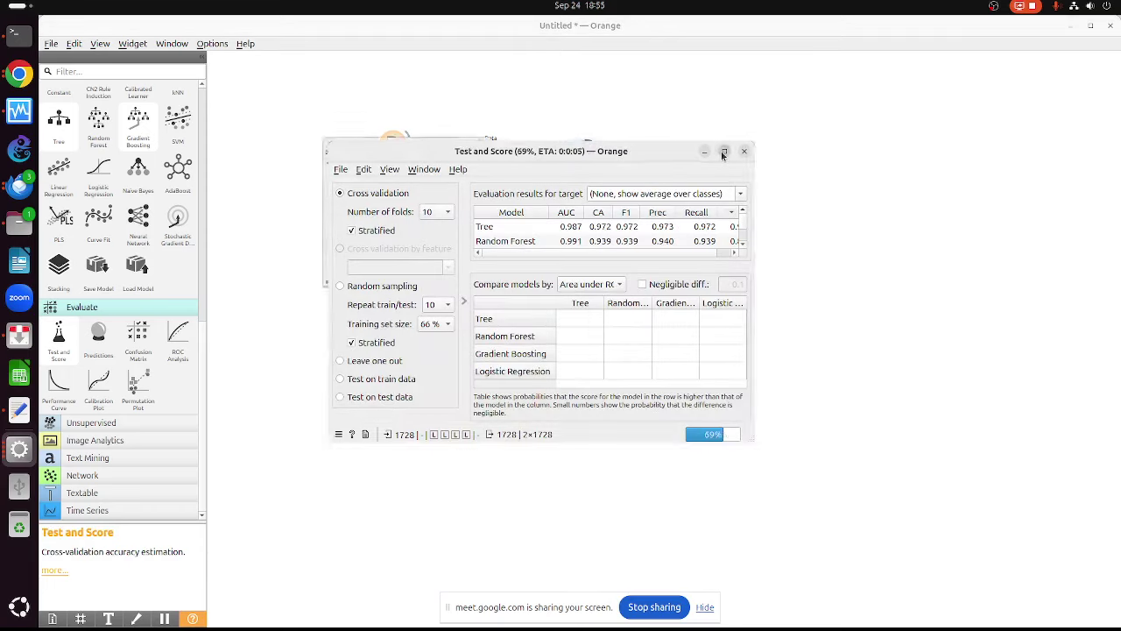
{"action": "left_click", "coordinate": [725, 150]}
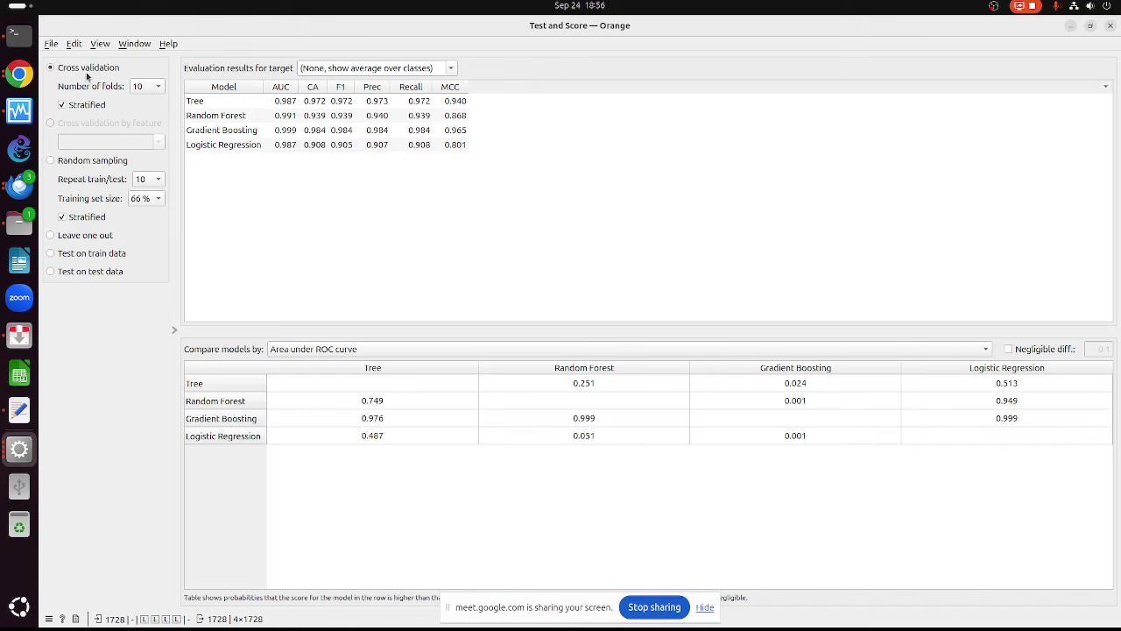
{"action": "left_click", "coordinate": [81, 163]}
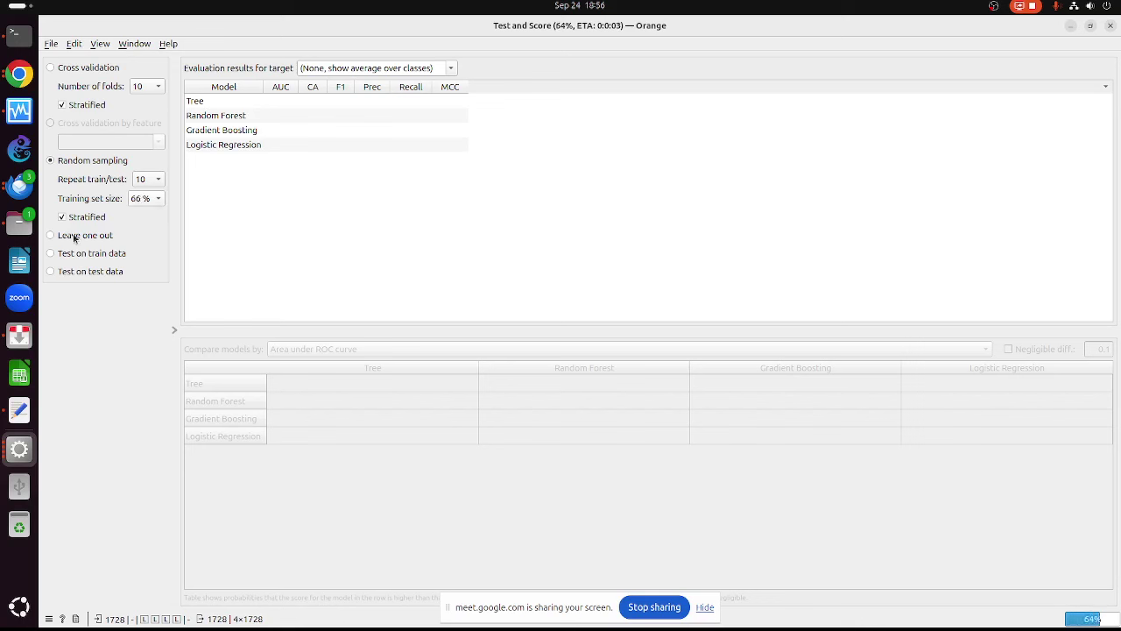
{"action": "left_click", "coordinate": [55, 70]}
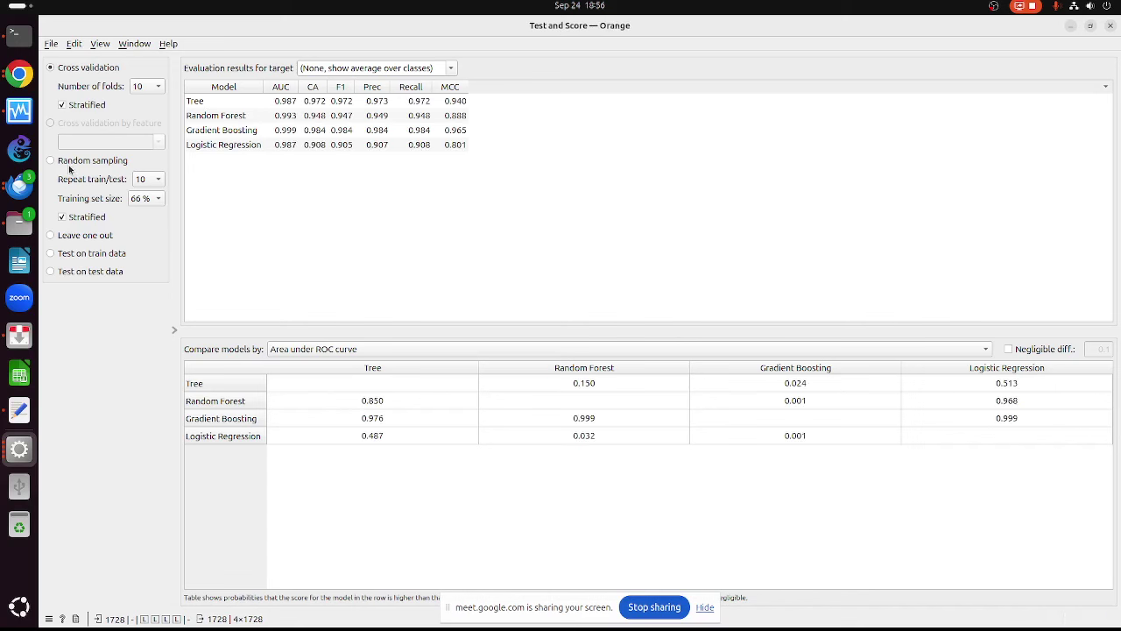
{"action": "left_click", "coordinate": [53, 161]}
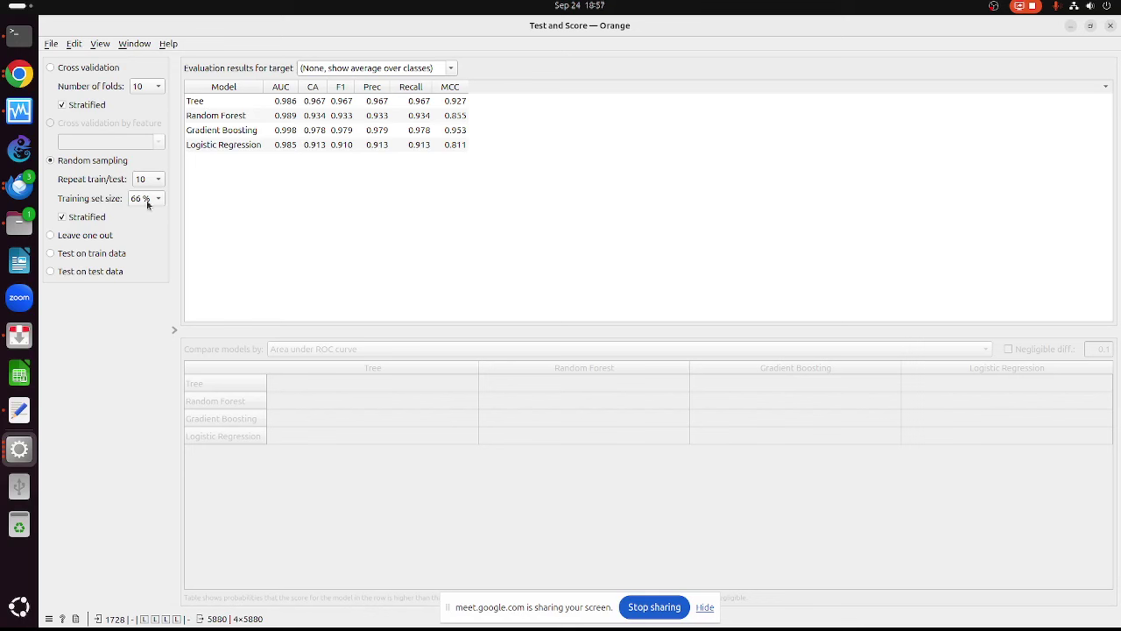
{"action": "left_click", "coordinate": [147, 201]}
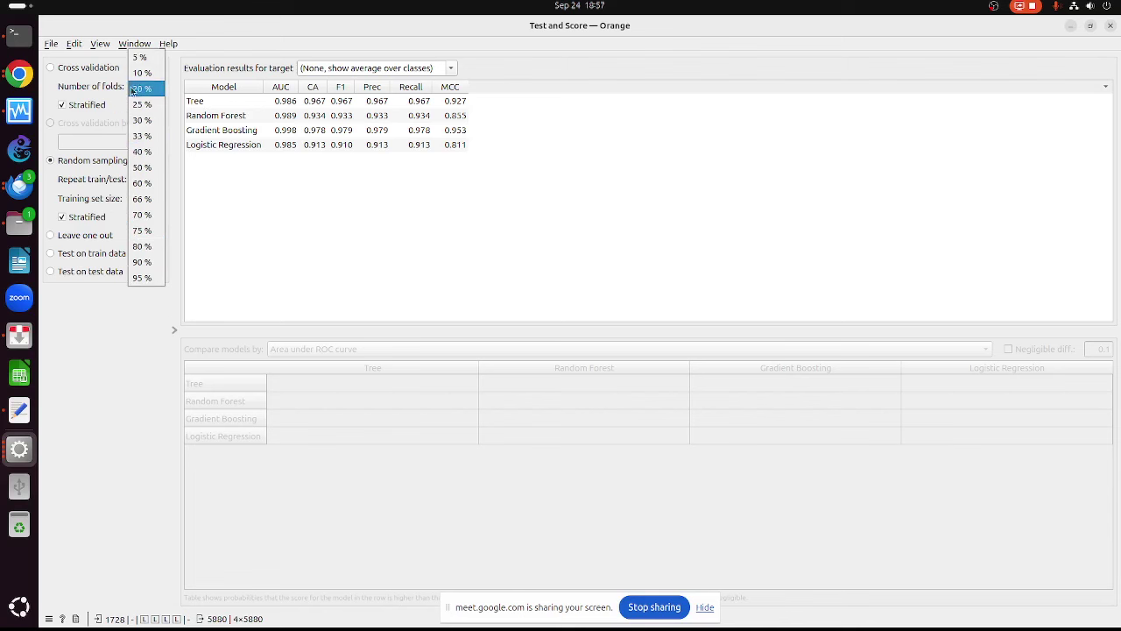
{"action": "left_click", "coordinate": [140, 351]}
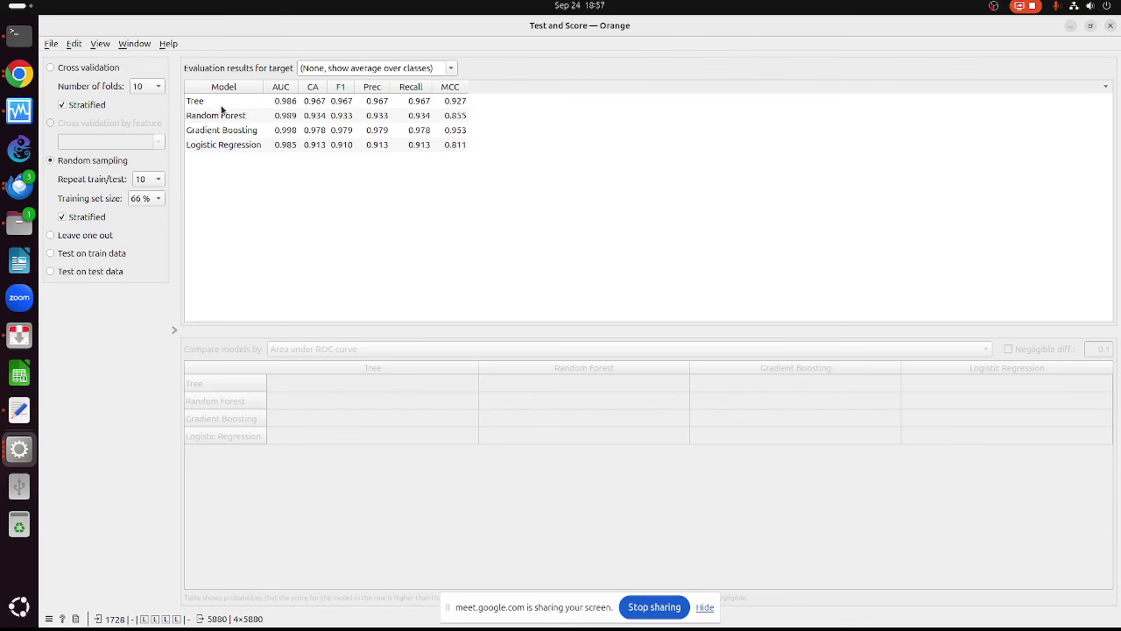
{"action": "left_click", "coordinate": [1110, 27]}
Switch the Datasets widget to the Breast Cancer data set and close its window
{"action": "double_click", "coordinate": [393, 141]}
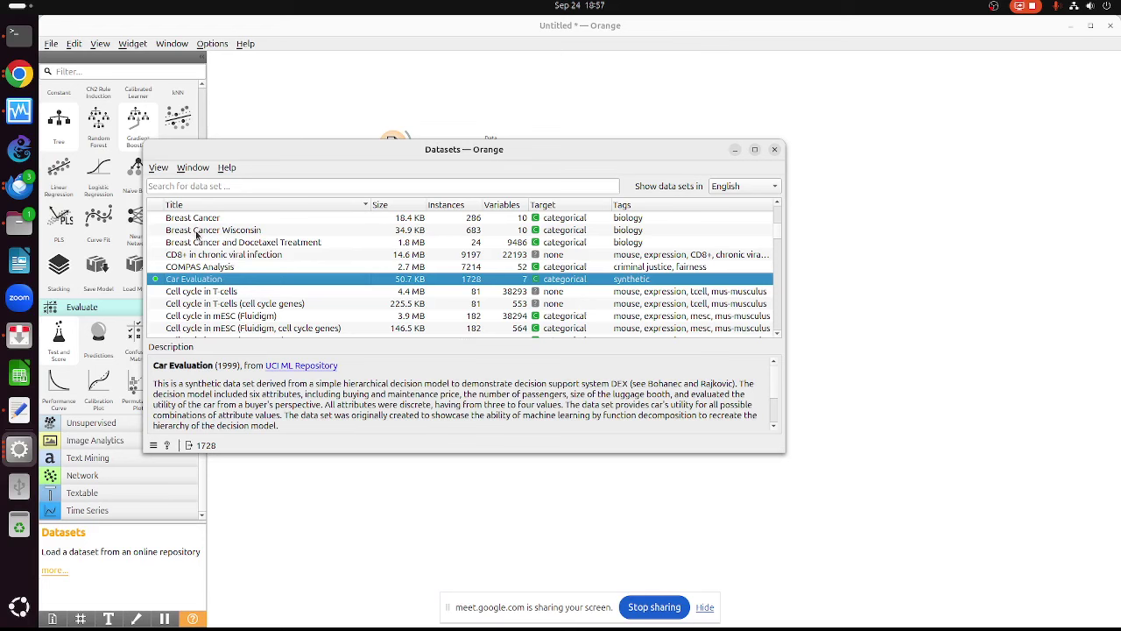
{"action": "double_click", "coordinate": [199, 219]}
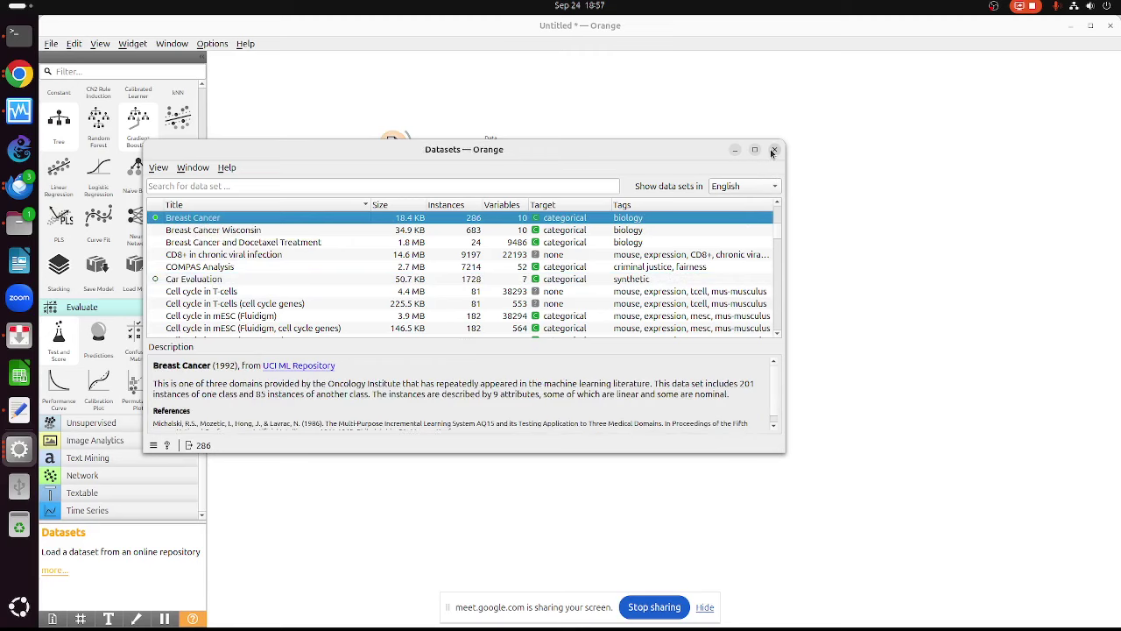
{"action": "left_click", "coordinate": [775, 149]}
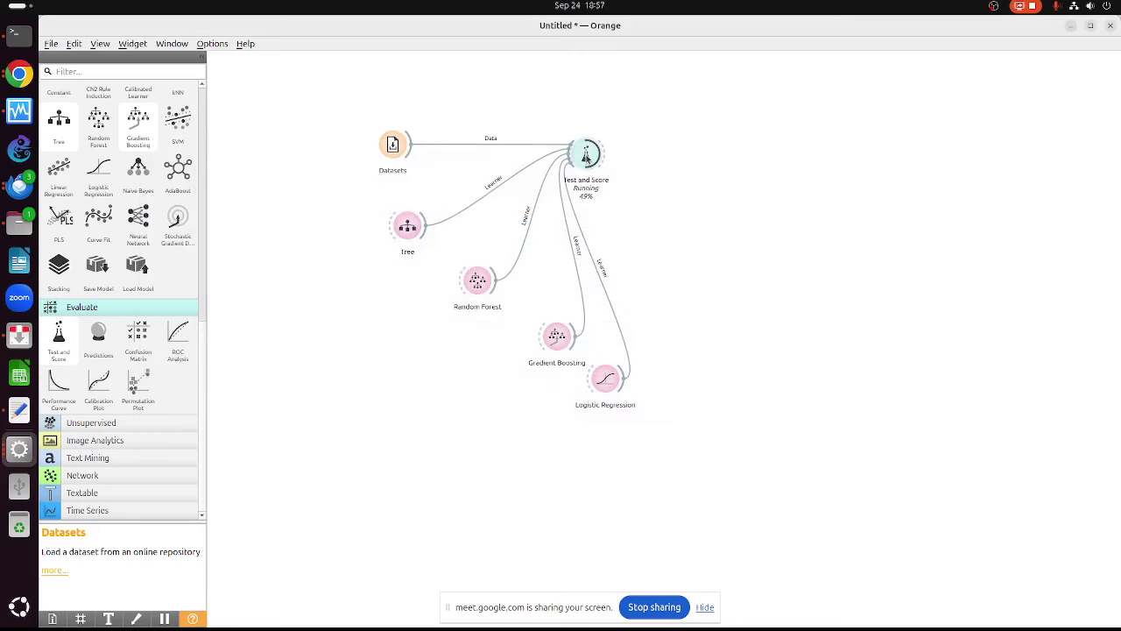
Examine the Breast Cancer model scores in Test and Score, and check the settings of the Random Forest widget
{"action": "double_click", "coordinate": [586, 158]}
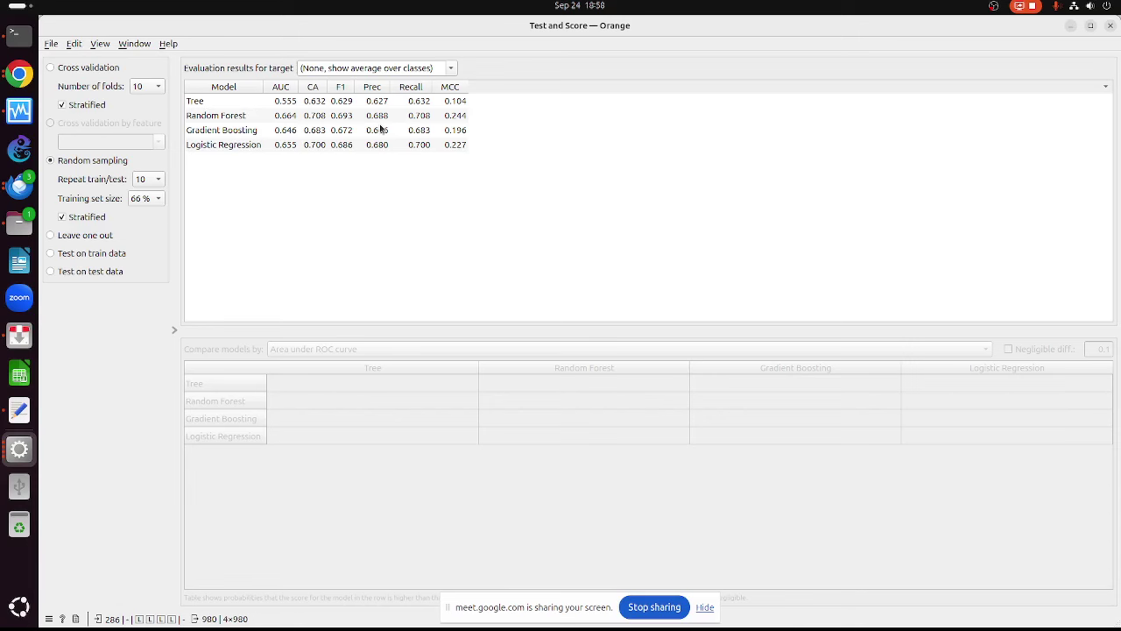
{"action": "left_click", "coordinate": [1071, 26]}
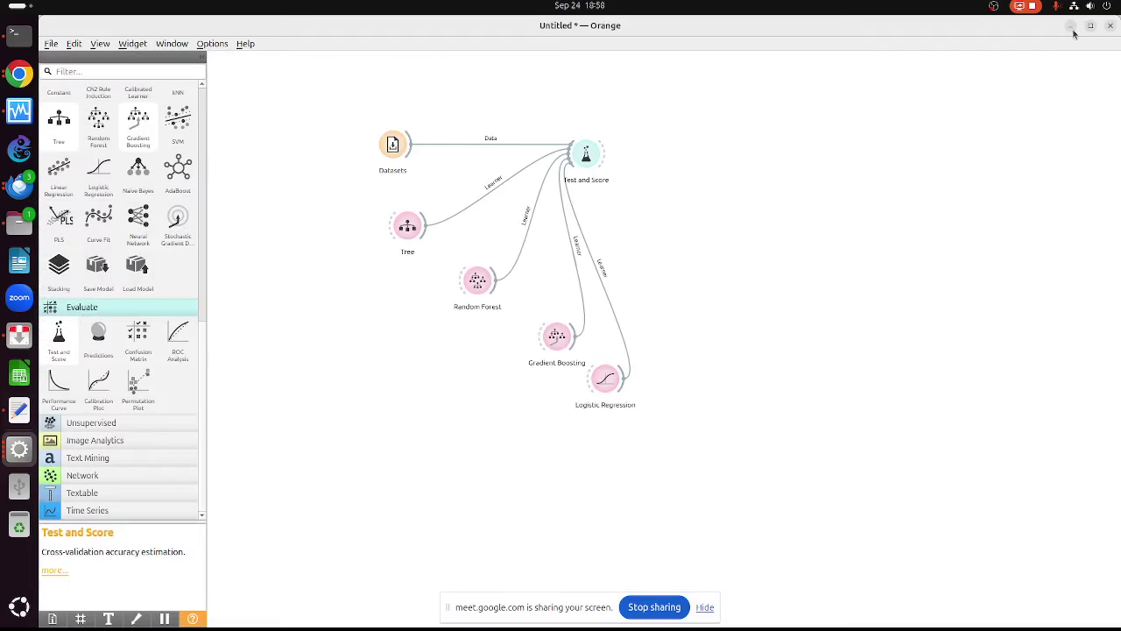
{"action": "double_click", "coordinate": [477, 281]}
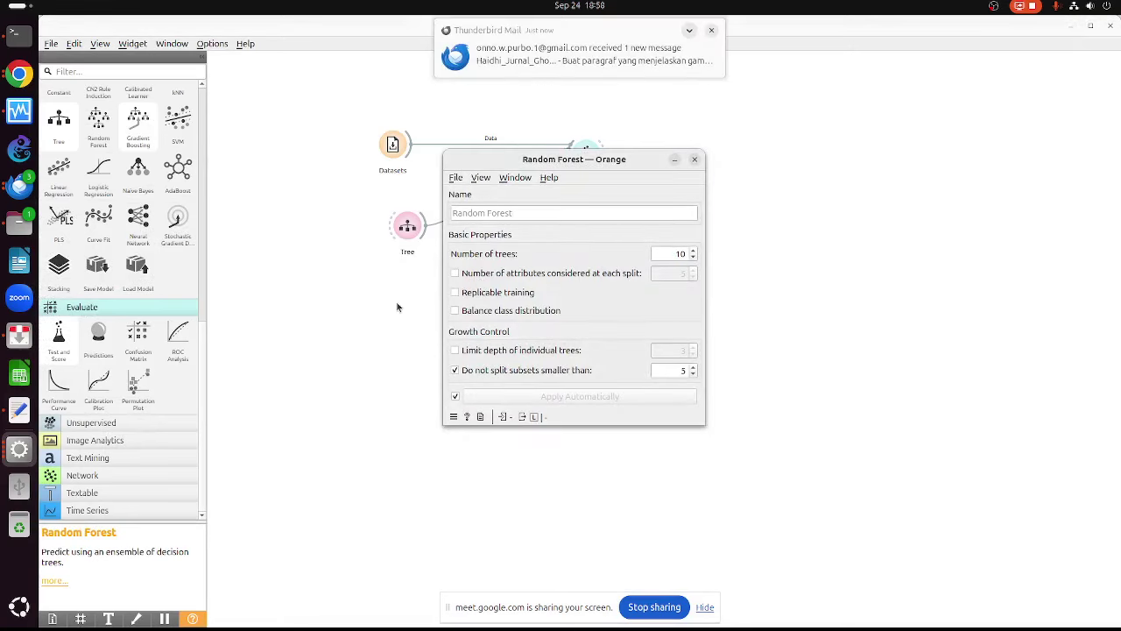
{"action": "left_click", "coordinate": [696, 162]}
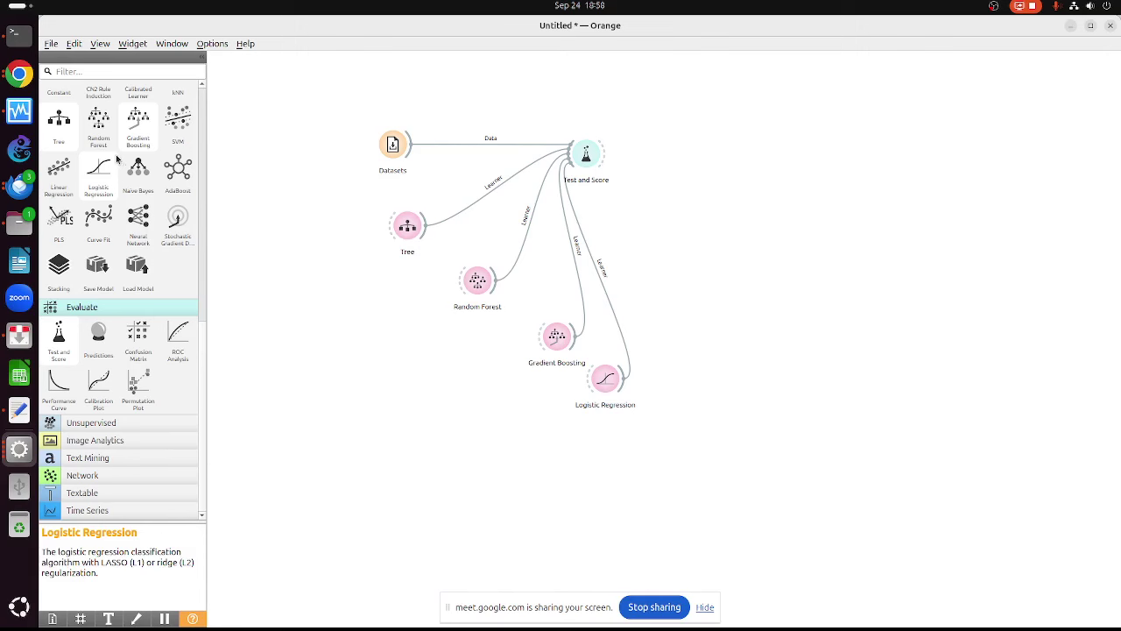
Add a second Random Forest with 20 trees connected to Test and Score, and move the first Random Forest below Tree
{"action": "left_click_drag", "start_coordinate": [98, 123], "coordinate": [586, 156]}
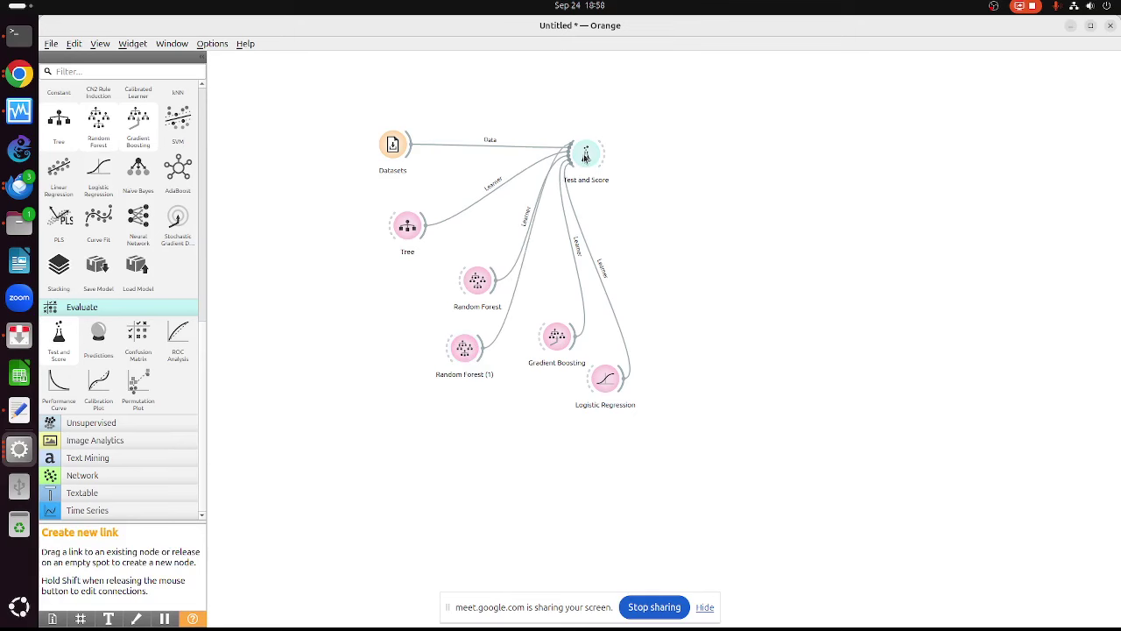
{"action": "double_click", "coordinate": [464, 348]}
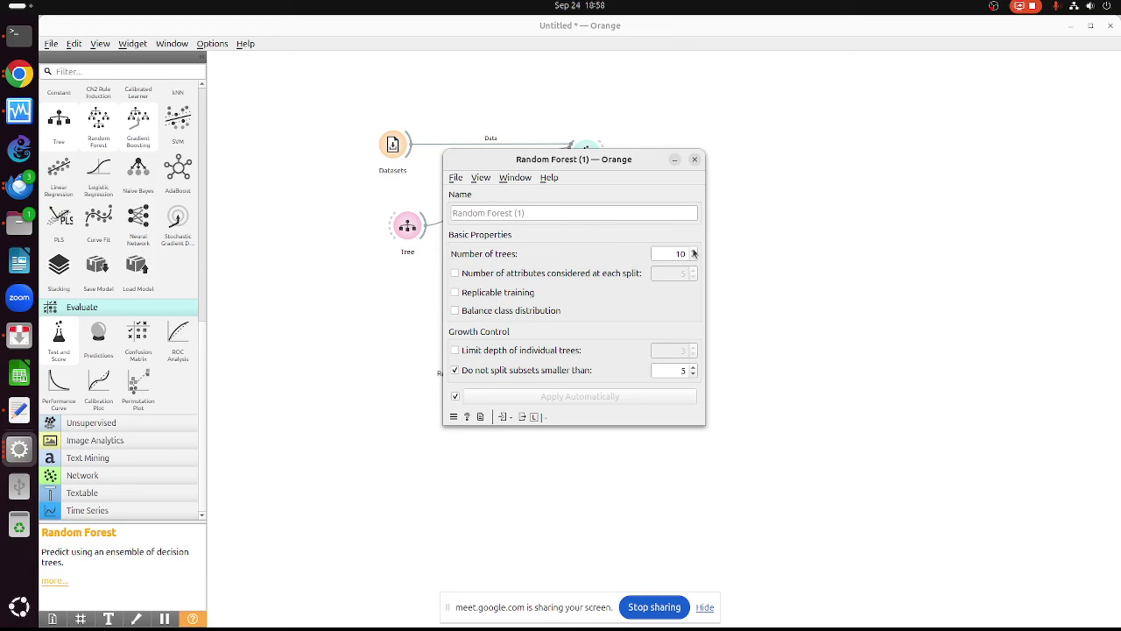
{"action": "left_click", "coordinate": [693, 250]}
{"action": "type", "text": "20"}
{"action": "key", "text": "Return"}
{"action": "left_click", "coordinate": [695, 159]}
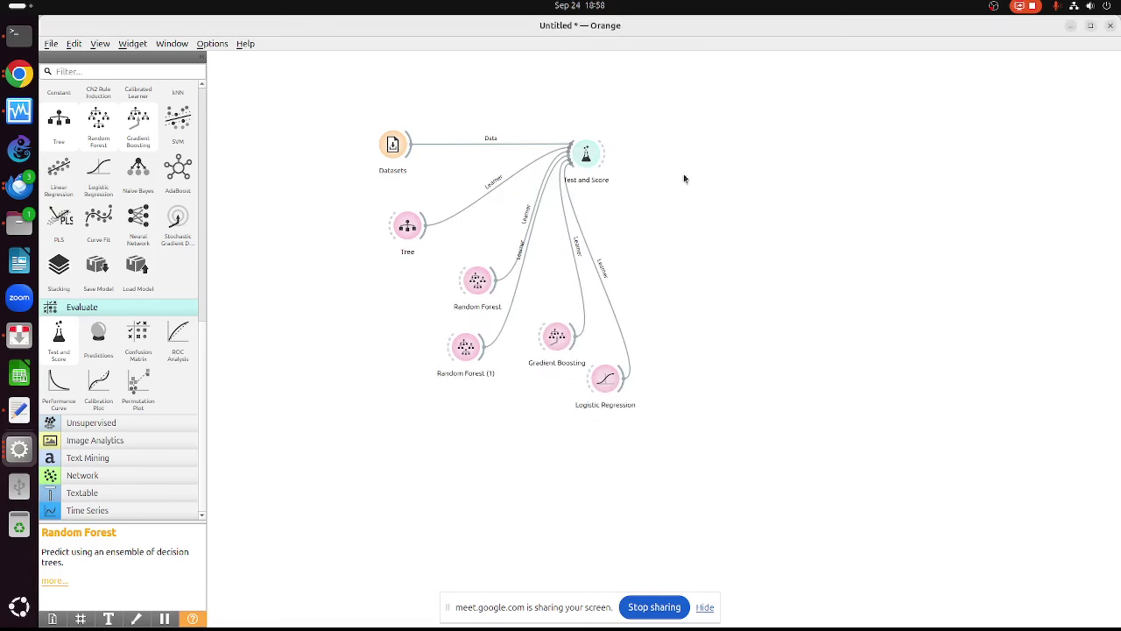
{"action": "left_click_drag", "start_coordinate": [477, 280], "coordinate": [410, 290]}
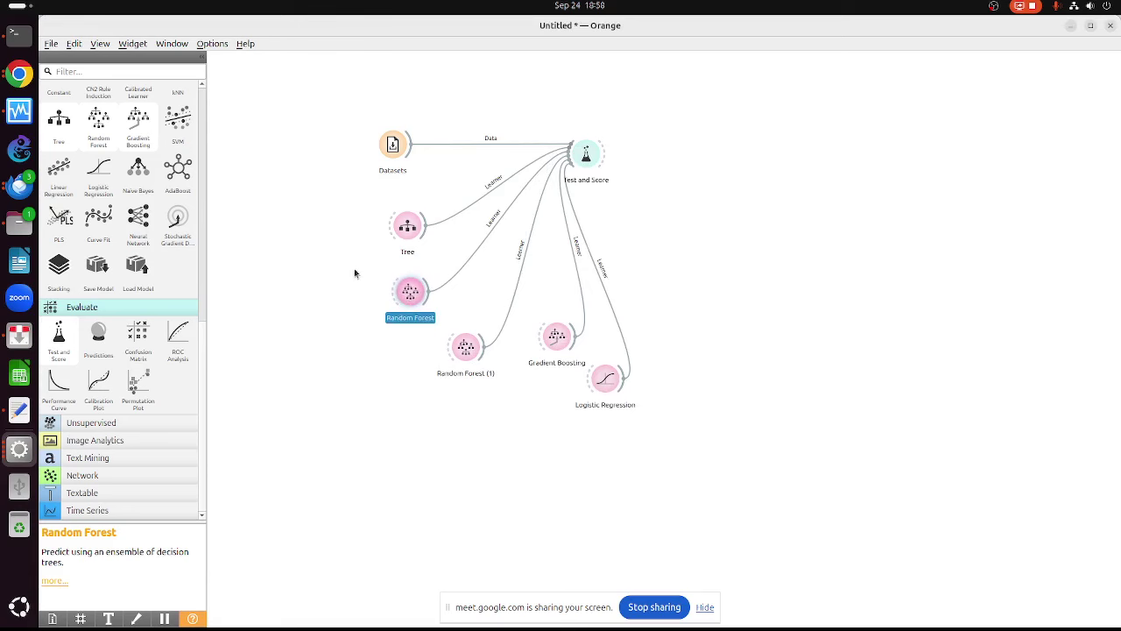
Check the number of trees in both Random Forest widgets, and examine all five models' scores in Test and Score
{"action": "double_click", "coordinate": [410, 290]}
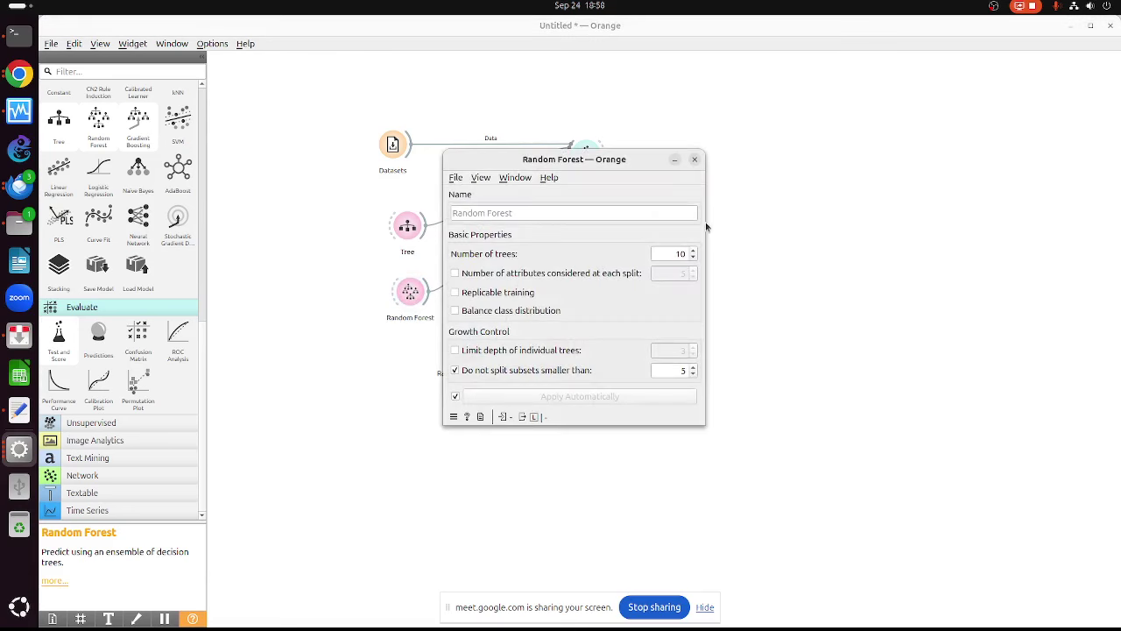
{"action": "left_click", "coordinate": [695, 159]}
{"action": "left_click", "coordinate": [469, 348]}
{"action": "double_click", "coordinate": [469, 348]}
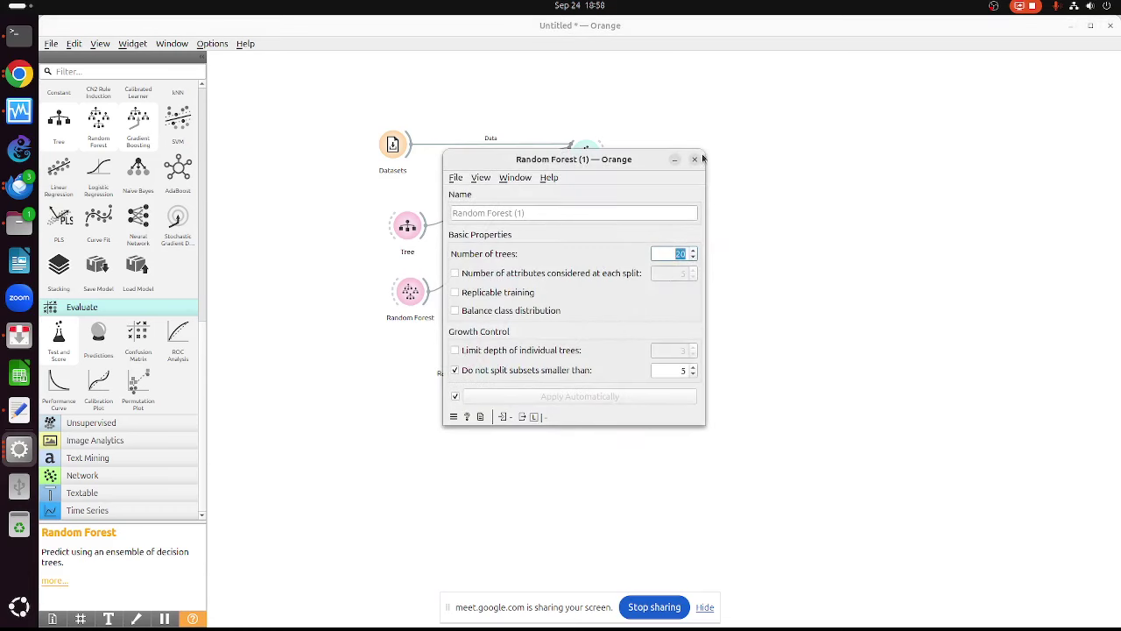
{"action": "left_click", "coordinate": [695, 160]}
{"action": "double_click", "coordinate": [586, 171]}
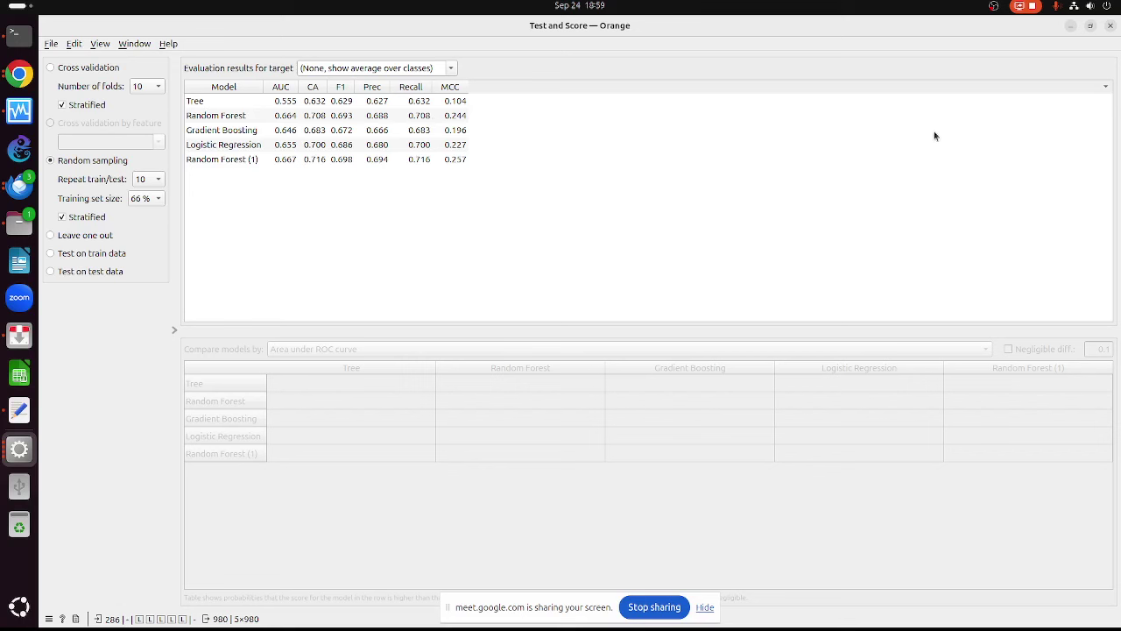
{"action": "left_click", "coordinate": [1110, 26]}
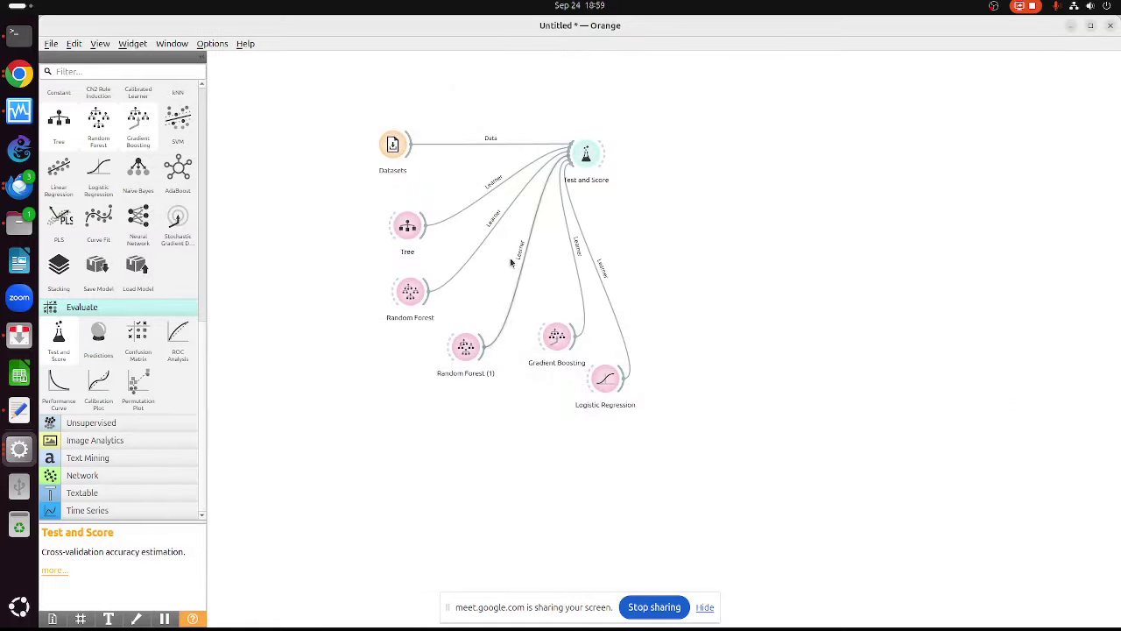
Delete the Tree, Gradient Boosting and Logistic Regression widgets from the workflow, keeping only the two Random Forests as learners
{"action": "left_click_drag", "start_coordinate": [388, 202], "coordinate": [460, 247]}
{"action": "key", "text": "Delete"}
{"action": "left_click_drag", "start_coordinate": [541, 333], "coordinate": [710, 459]}
{"action": "key", "text": "Escape"}
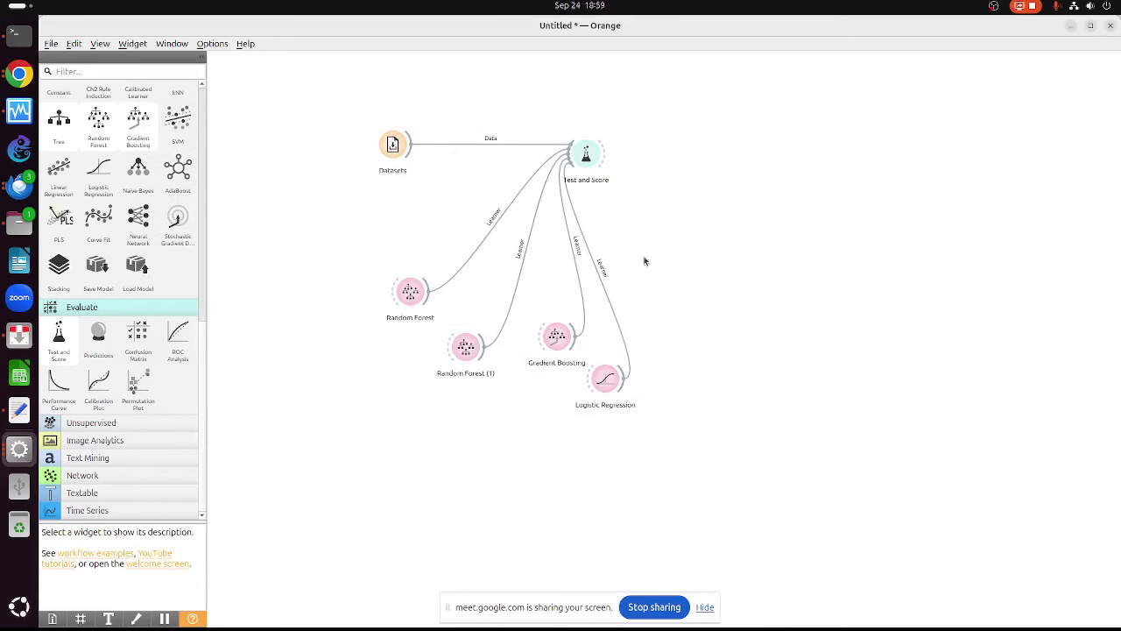
{"action": "left_click_drag", "start_coordinate": [532, 306], "coordinate": [706, 431]}
{"action": "key", "text": "Delete"}
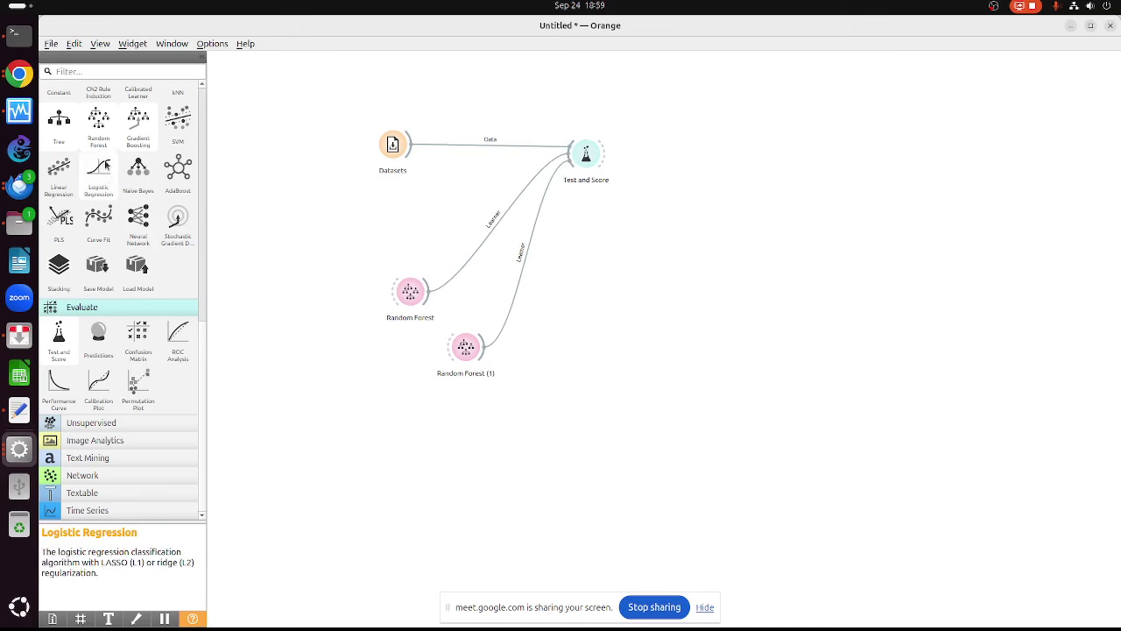
Add a third Random Forest to Test and Score with tree depth limited to 5 and the minimum subset size off, and check the scores
{"action": "left_click_drag", "start_coordinate": [99, 118], "coordinate": [585, 156]}
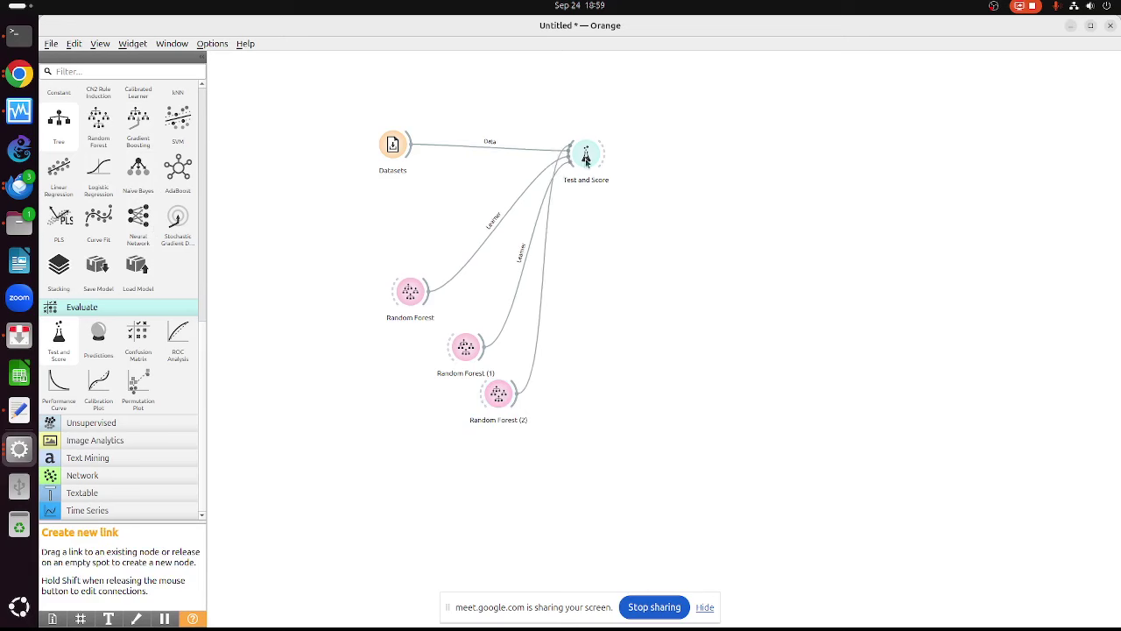
{"action": "double_click", "coordinate": [499, 394]}
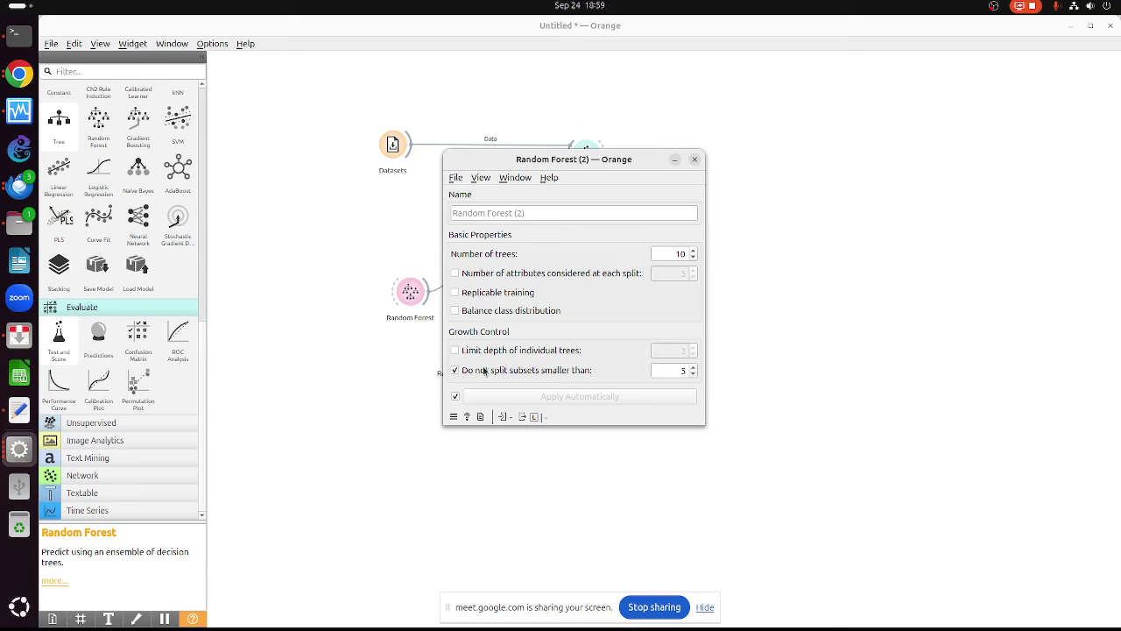
{"action": "left_click", "coordinate": [455, 371]}
{"action": "left_click", "coordinate": [455, 351]}
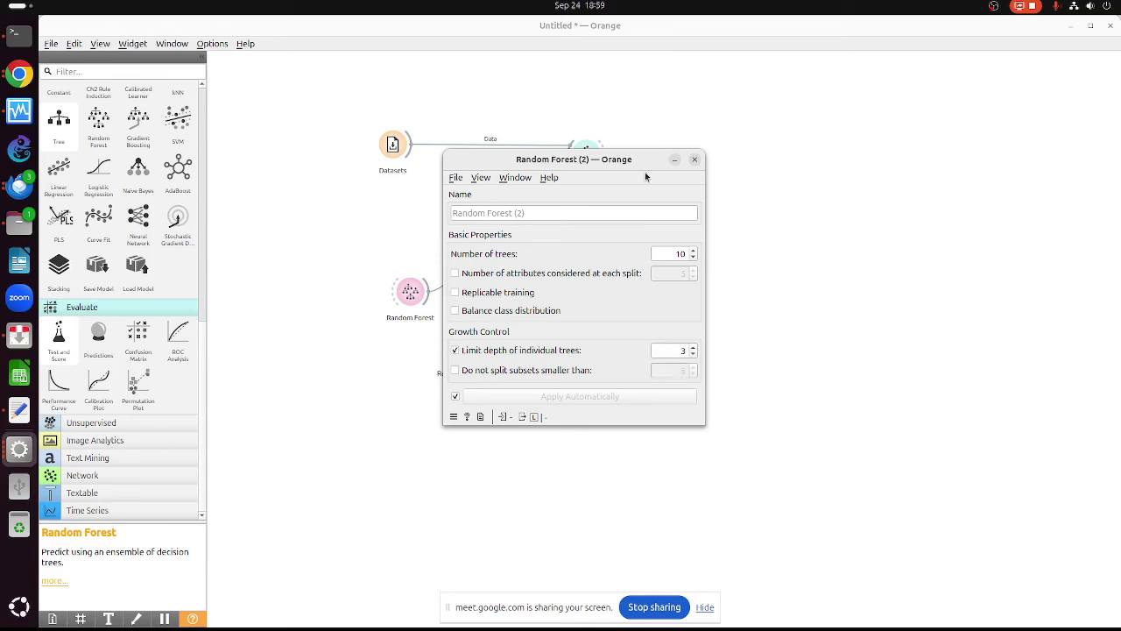
{"action": "double_click", "coordinate": [671, 350]}
{"action": "left_click", "coordinate": [695, 159]}
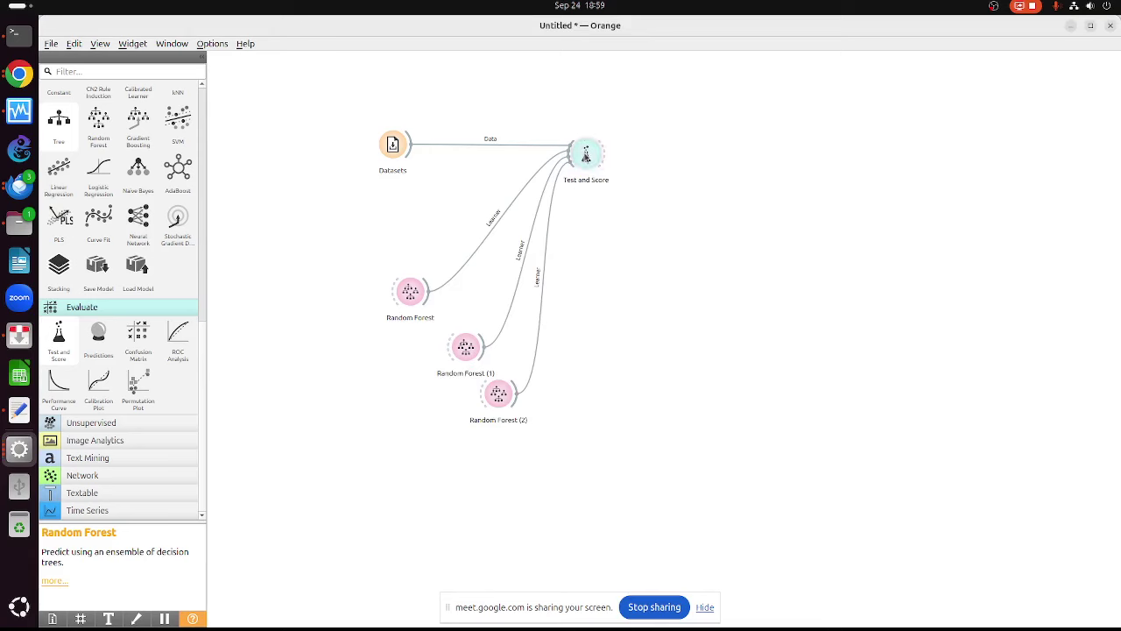
{"action": "double_click", "coordinate": [586, 156]}
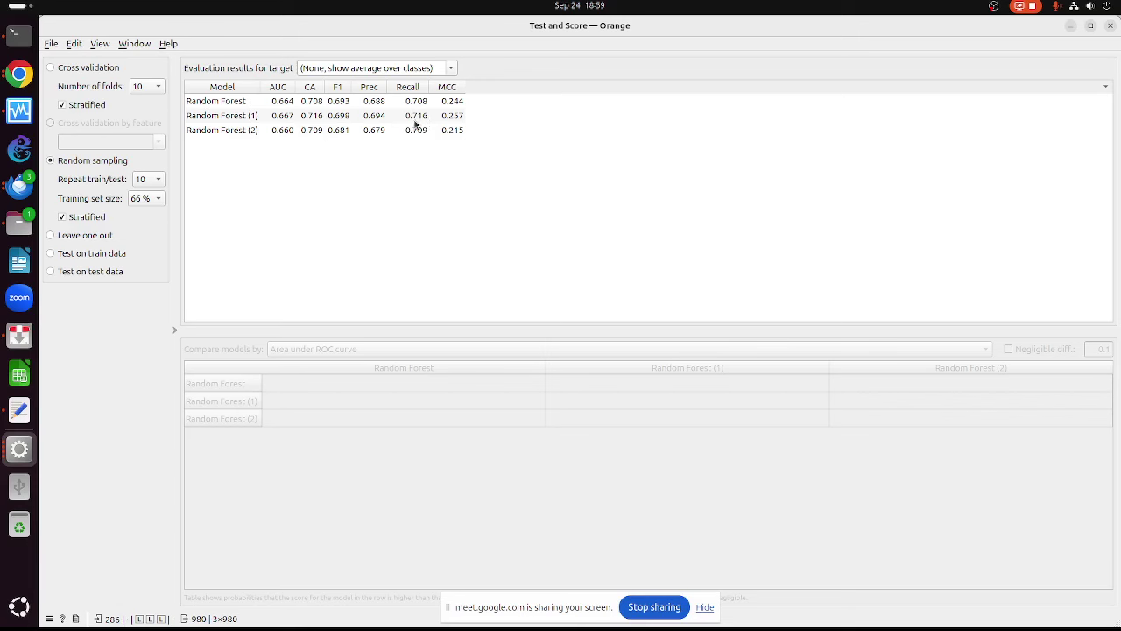
{"action": "left_click", "coordinate": [1110, 25]}
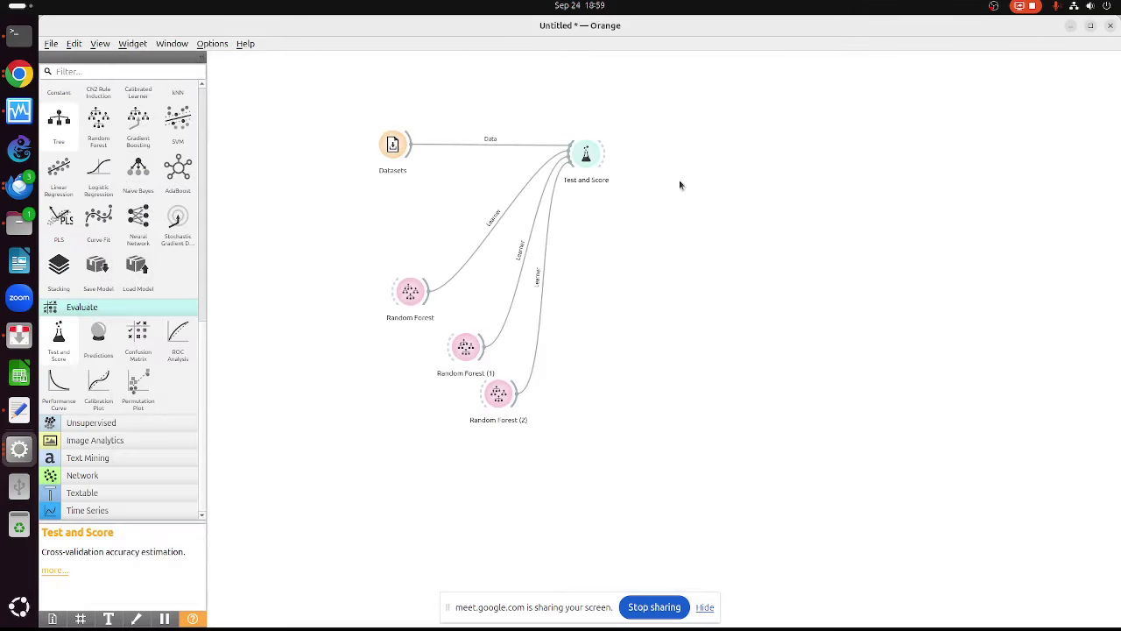
Set the second Random Forest to 30 trees and compare the three models' scores in Test and Score
{"action": "double_click", "coordinate": [466, 346]}
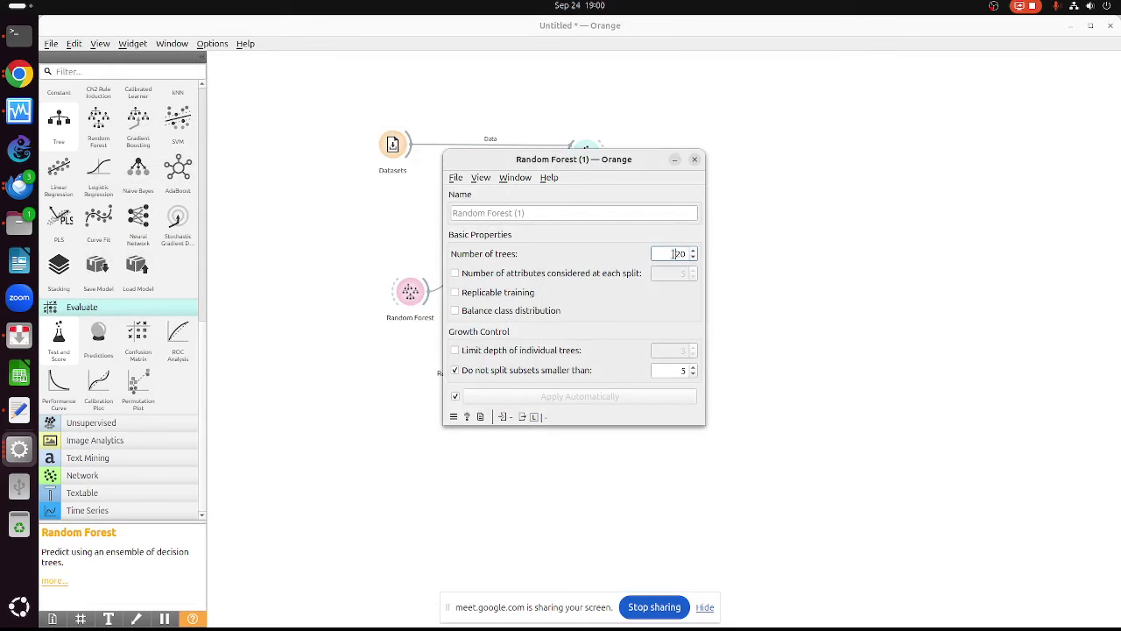
{"action": "key", "text": "BackSpace"}
{"action": "key", "text": "BackSpace"}
{"action": "type", "text": "30"}
{"action": "key", "text": "Return"}
{"action": "left_click", "coordinate": [695, 160]}
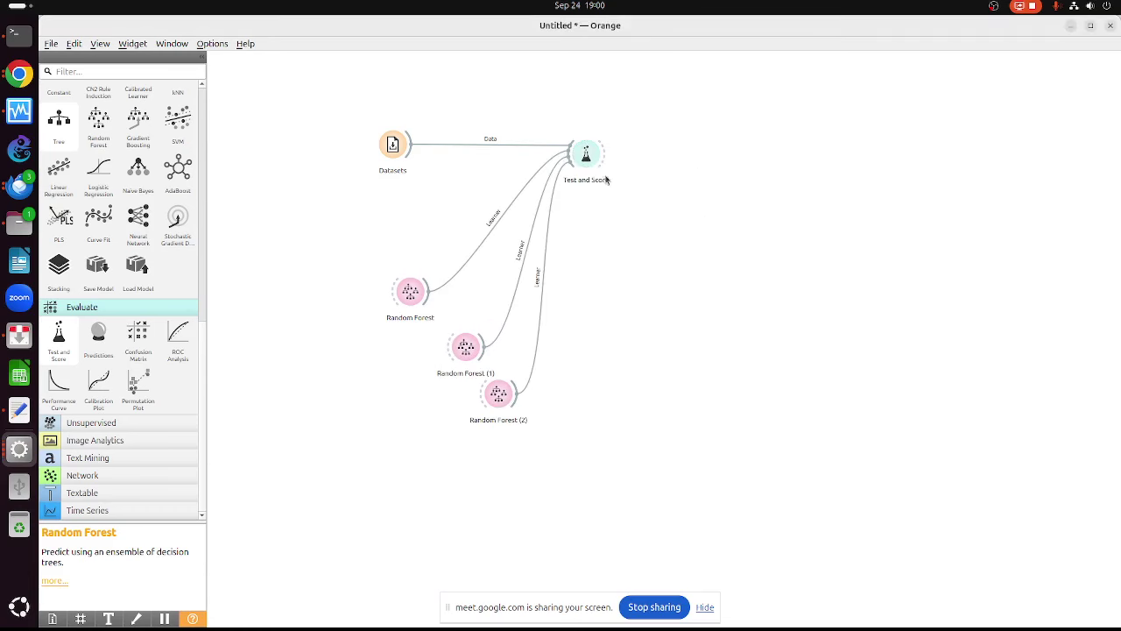
{"action": "double_click", "coordinate": [585, 153]}
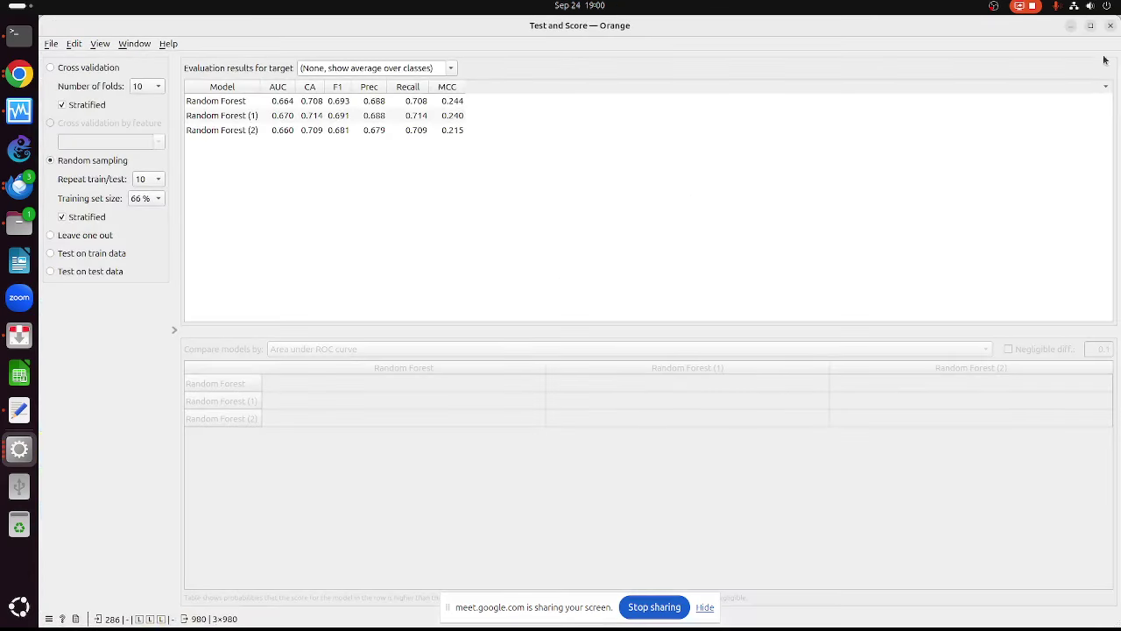
{"action": "left_click", "coordinate": [1110, 26]}
Set the third Random Forest to 50 trees, turn off its depth limit, and stop it splitting subsets smaller than 5
{"action": "double_click", "coordinate": [499, 395]}
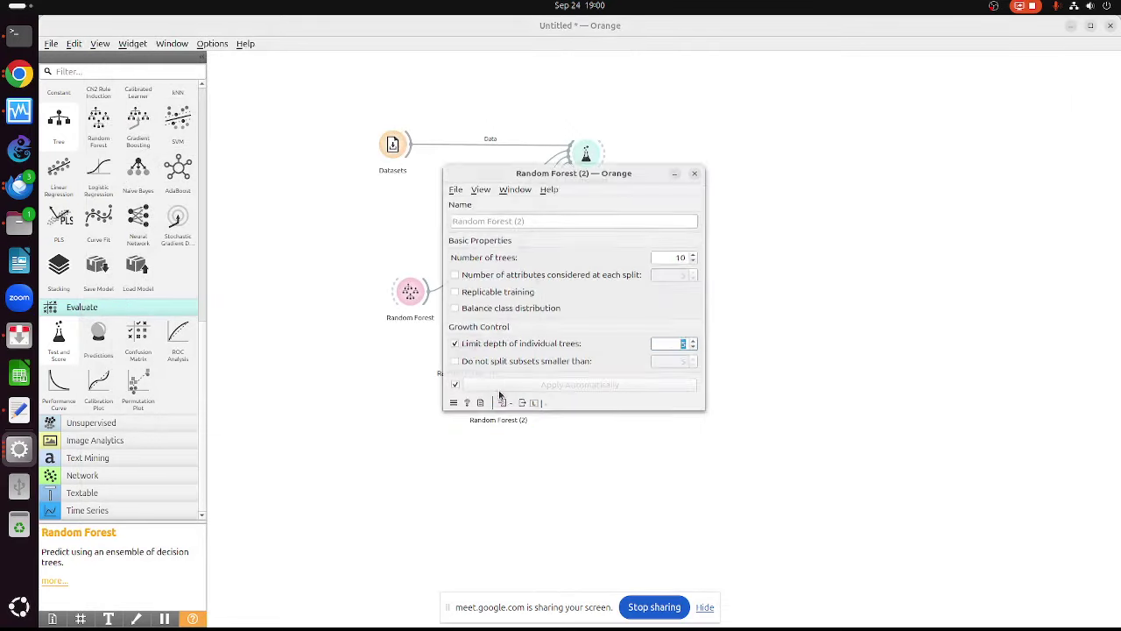
{"action": "double_click", "coordinate": [679, 254]}
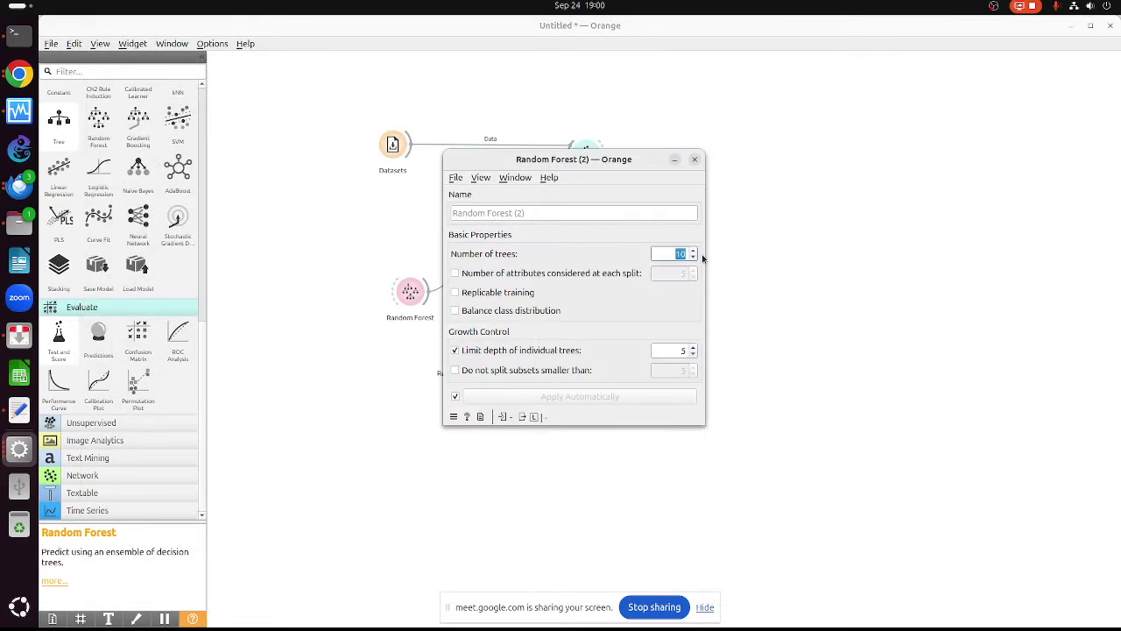
{"action": "type", "text": "50"}
{"action": "left_click", "coordinate": [541, 372]}
{"action": "left_click", "coordinate": [469, 354]}
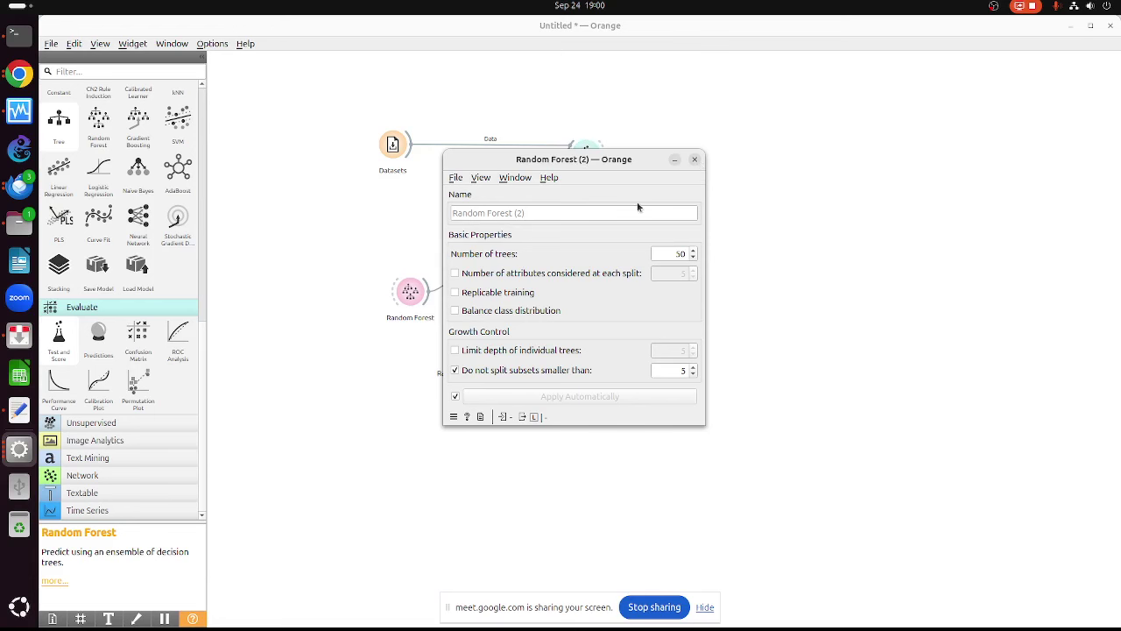
{"action": "left_click", "coordinate": [696, 163]}
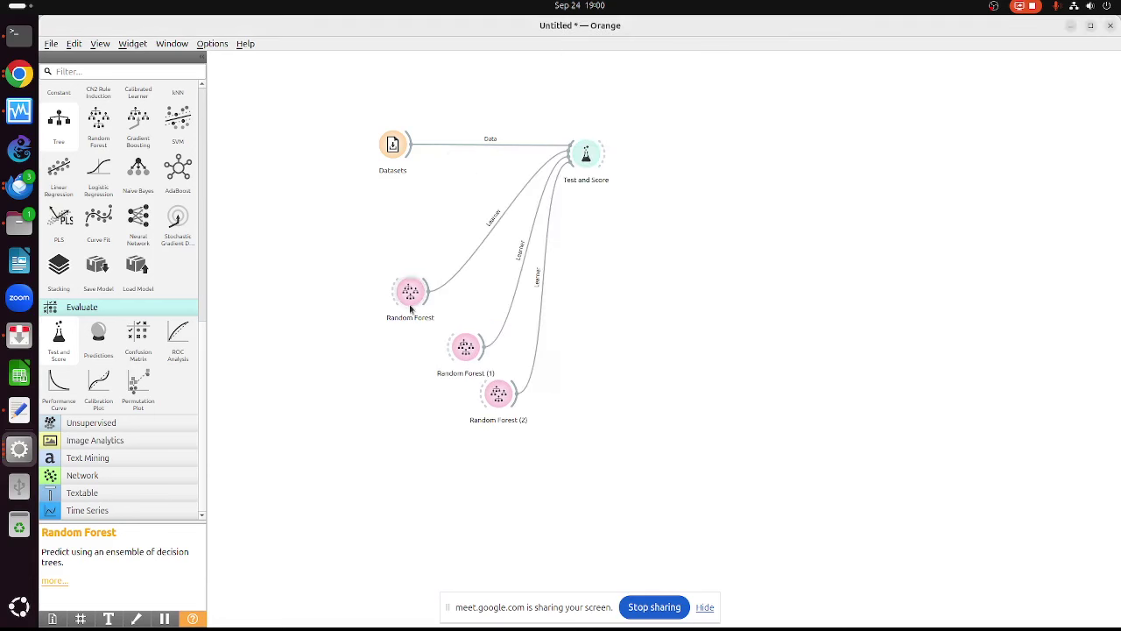
Check the number of trees in the second Random Forest, and examine all three forests' scores in Test and Score
{"action": "double_click", "coordinate": [463, 348]}
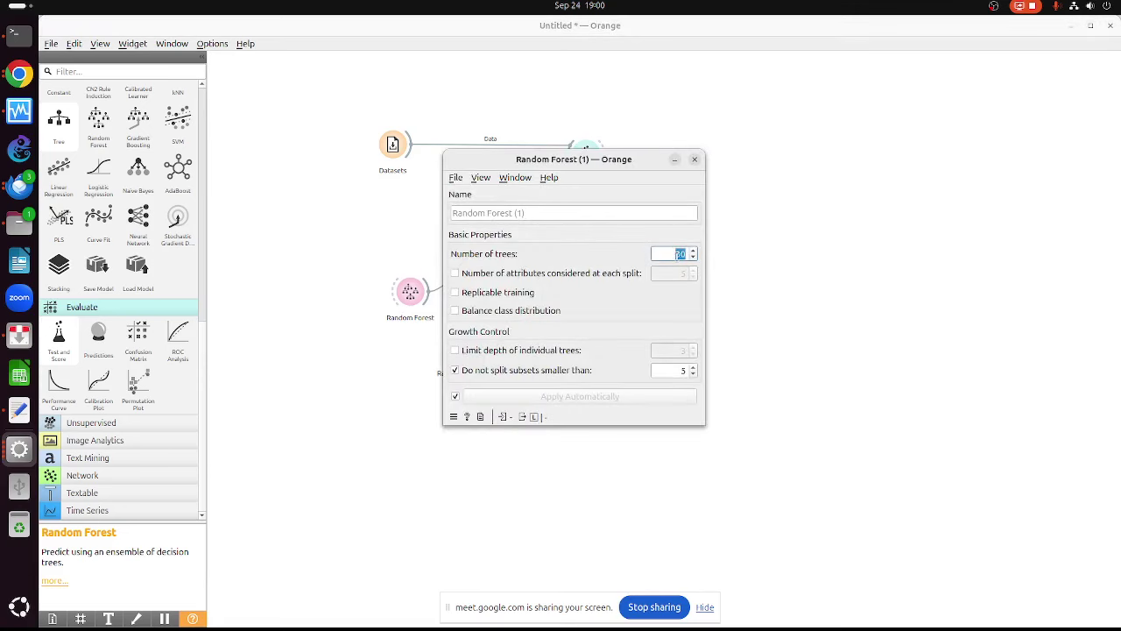
{"action": "left_click", "coordinate": [696, 160]}
{"action": "double_click", "coordinate": [593, 167]}
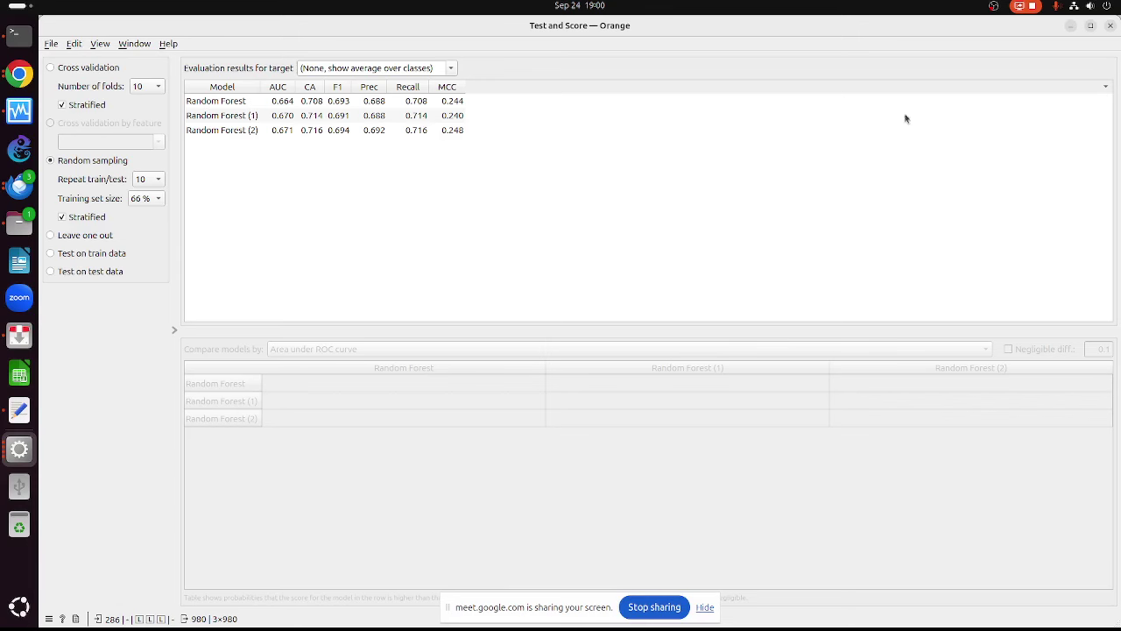
{"action": "left_click", "coordinate": [1110, 26]}
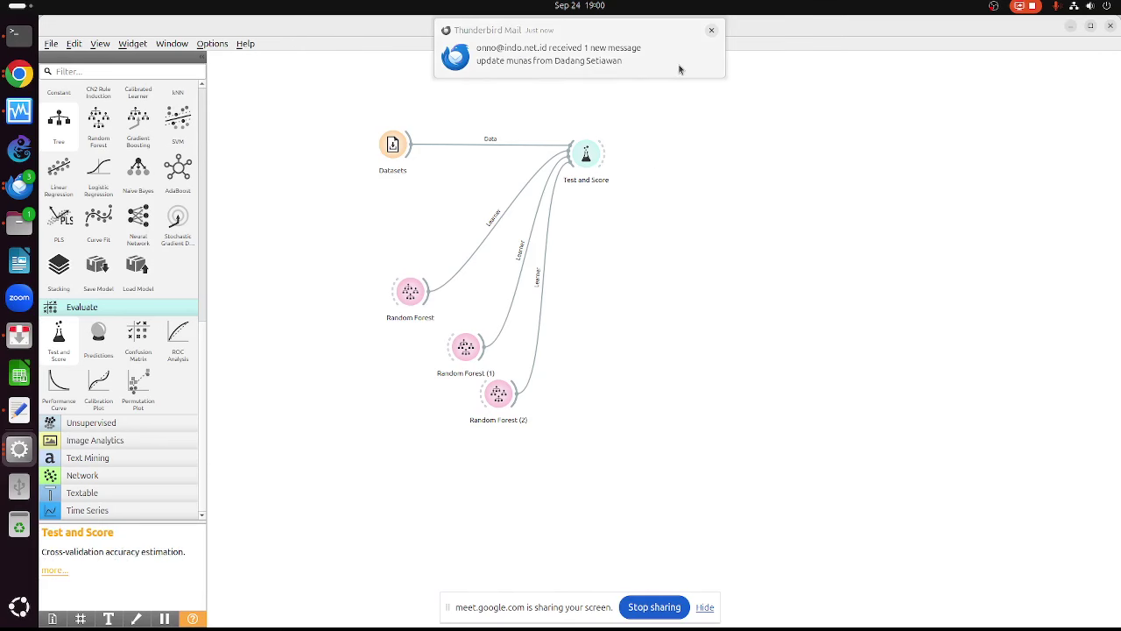
{"action": "left_click", "coordinate": [711, 31]}
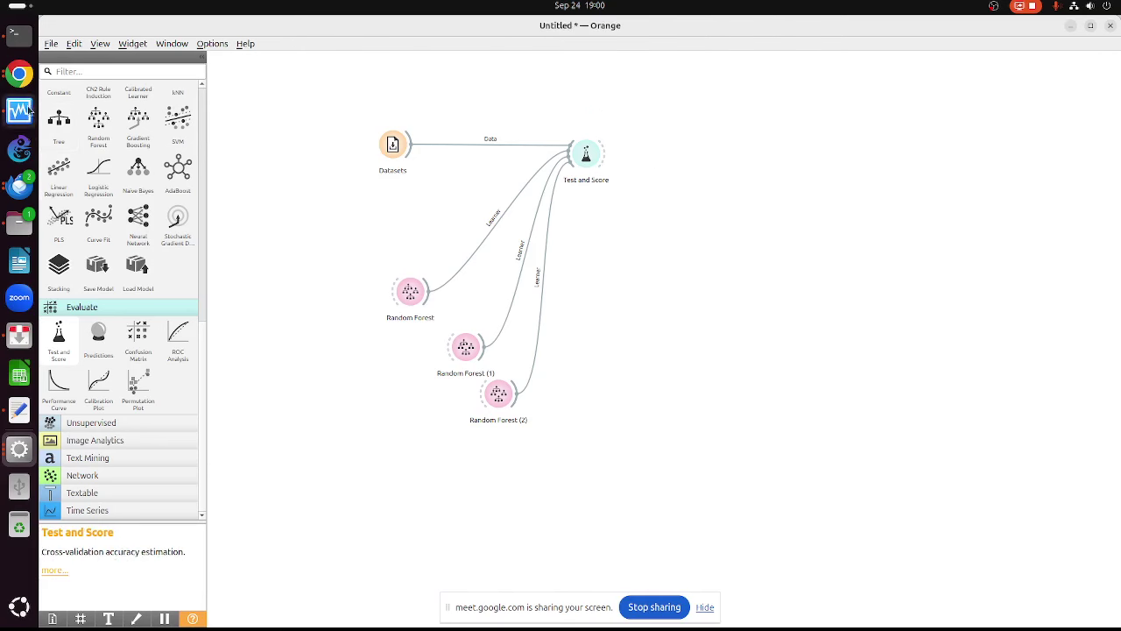
Switch to the Google Meet call in Chrome and read the in-call messages
{"action": "left_click", "coordinate": [20, 75]}
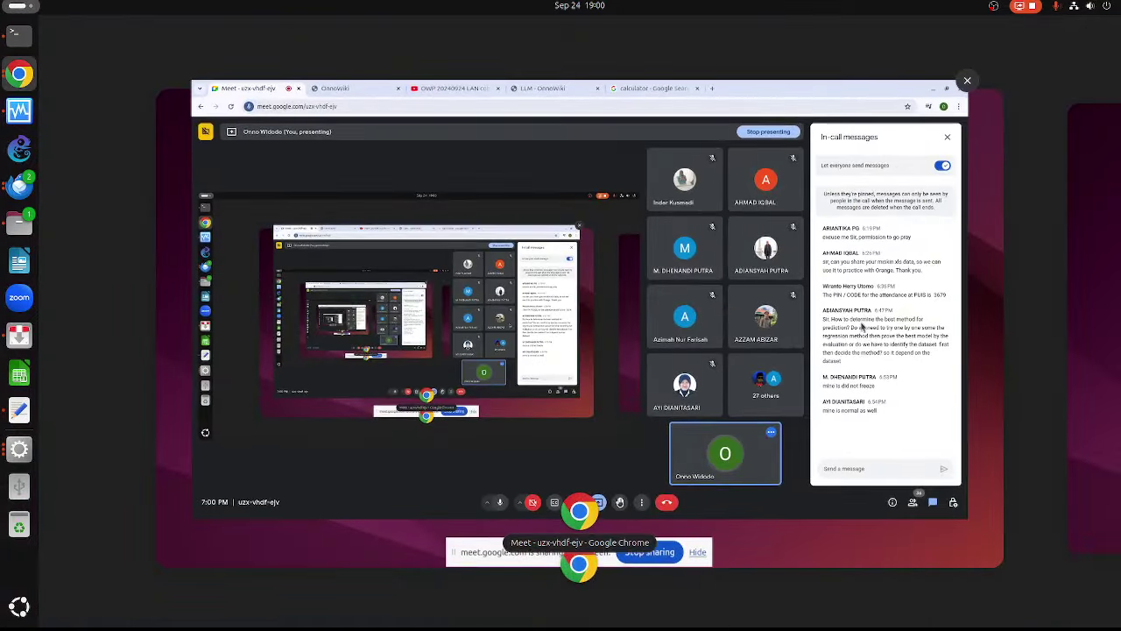
{"action": "left_click", "coordinate": [859, 330]}
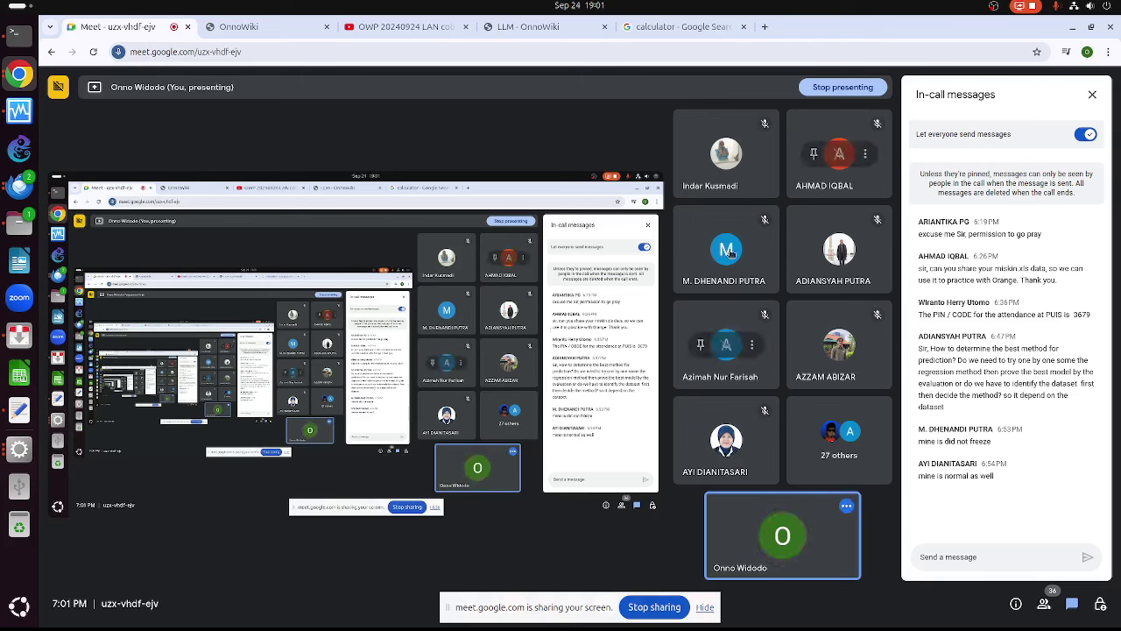
{"action": "left_click", "coordinate": [22, 77]}
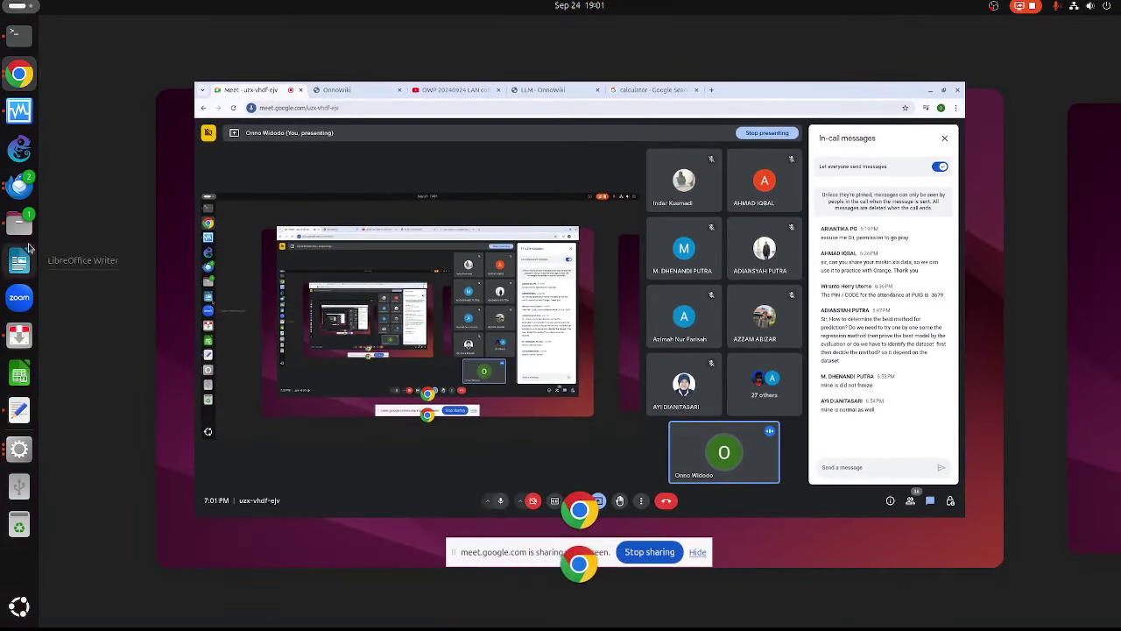
{"action": "left_click", "coordinate": [28, 216]}
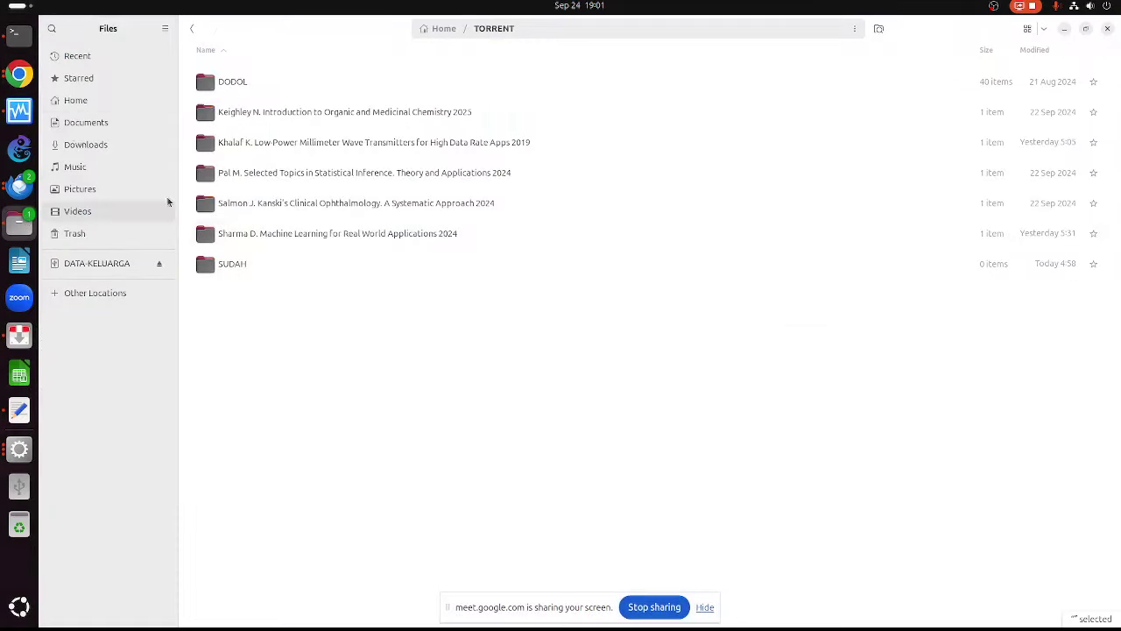
{"action": "left_click", "coordinate": [23, 77]}
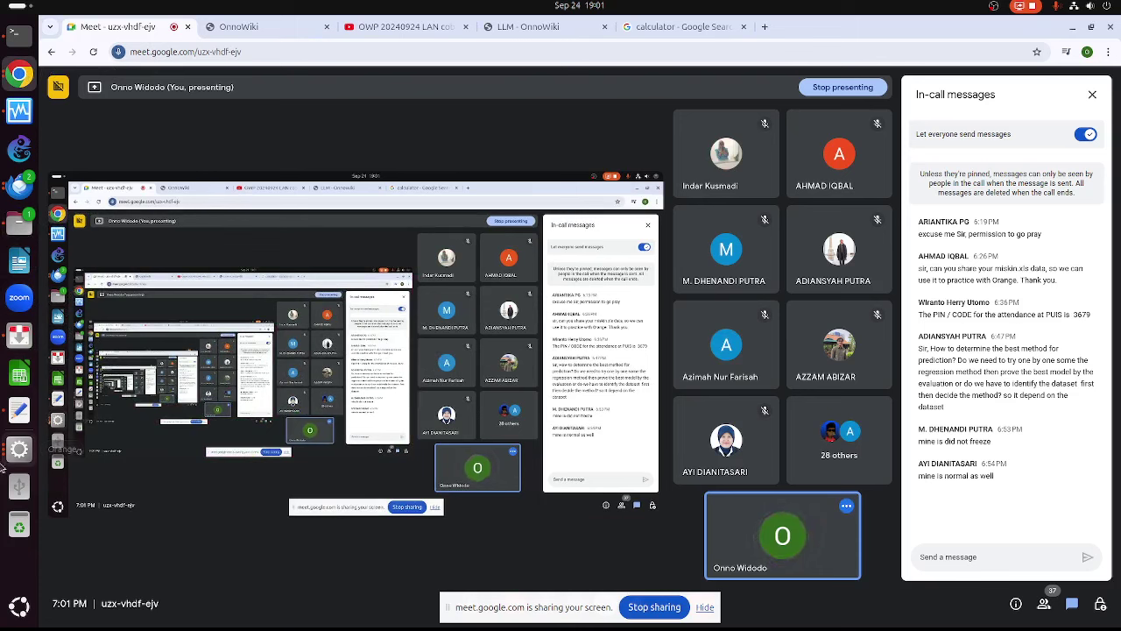
Switch back to Orange and review the Breast Cancer entry and its description in the Datasets widget
{"action": "left_click", "coordinate": [26, 454]}
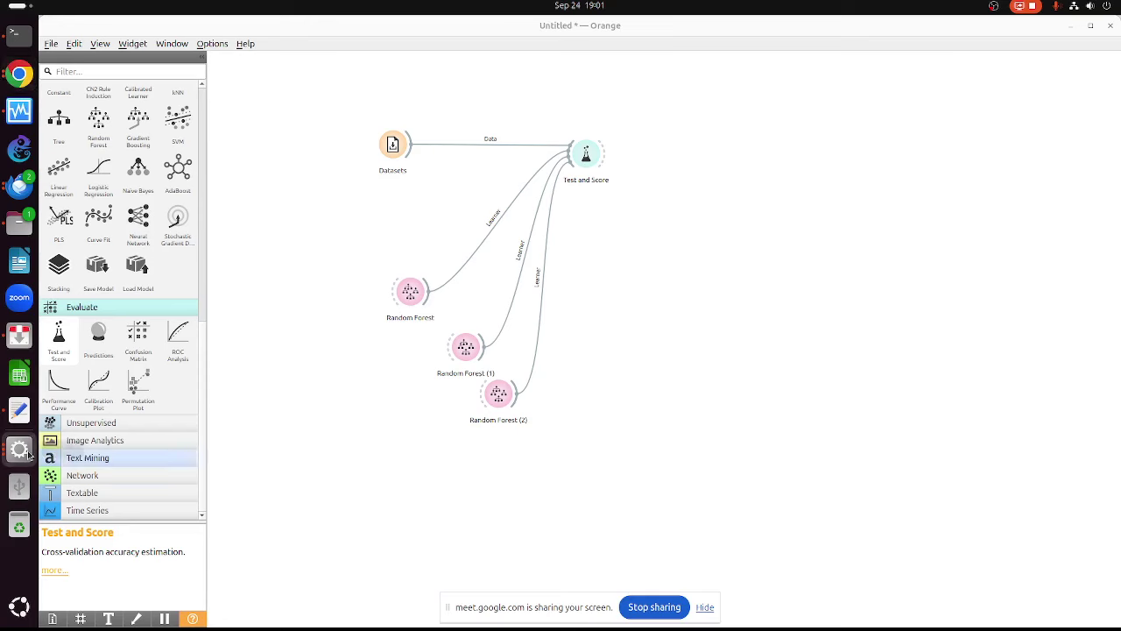
{"action": "double_click", "coordinate": [403, 149]}
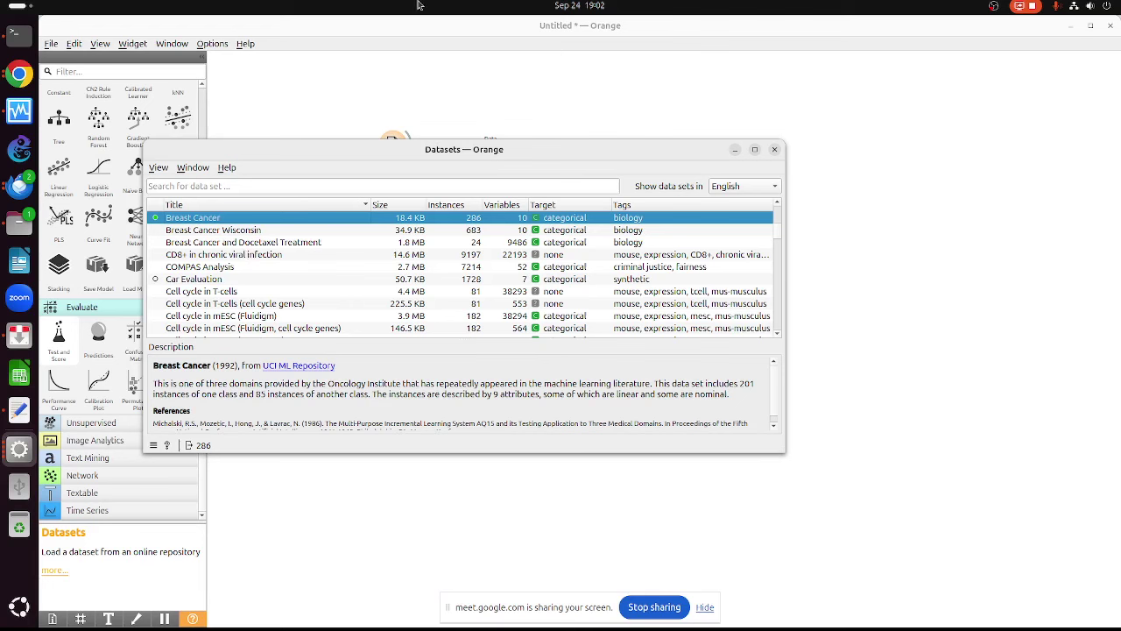
{"action": "left_click", "coordinate": [775, 150]}
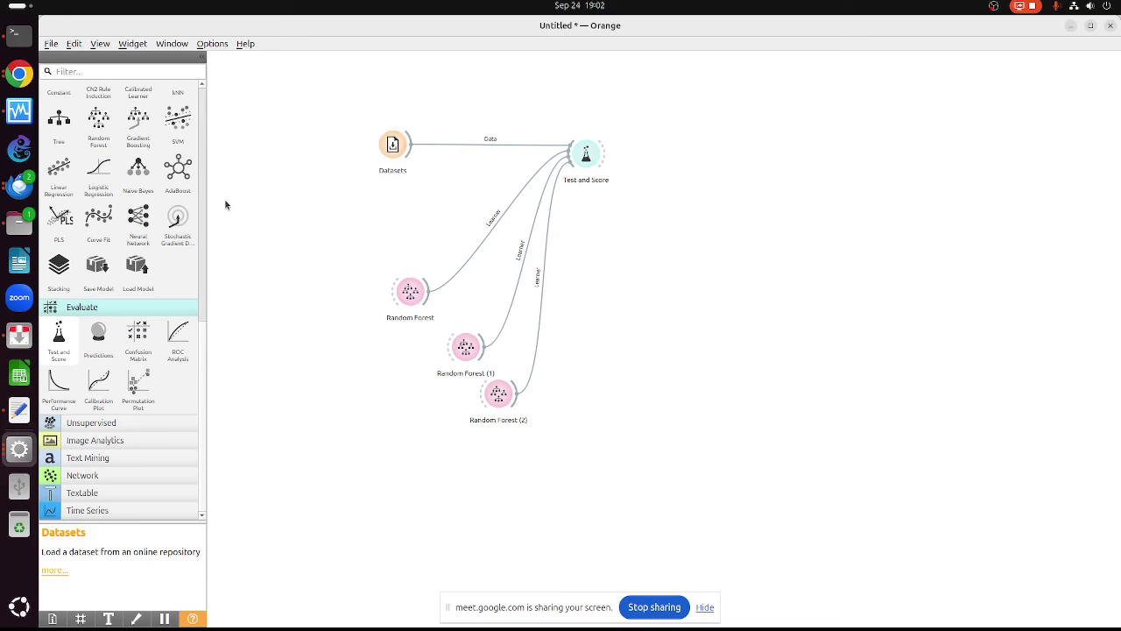
Collapse all expanded widget categories in the toolbox and delete every widget from the canvas
{"action": "scroll", "coordinate": [197, 101], "scroll_direction": "up", "scroll_amount": 5}
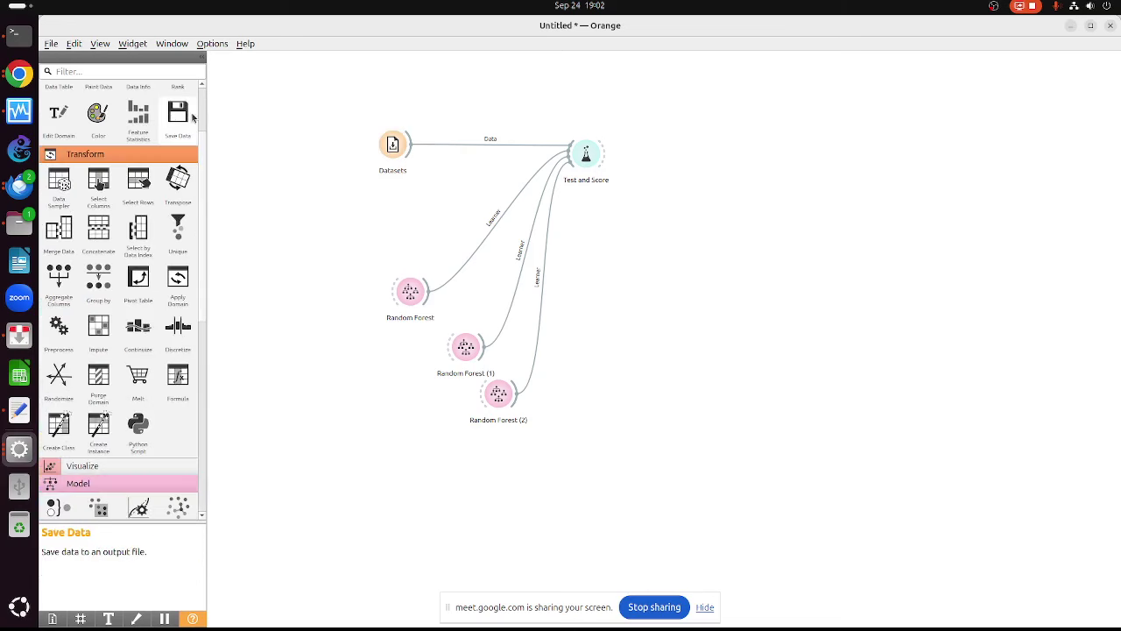
{"action": "scroll", "coordinate": [200, 99], "scroll_direction": "up", "scroll_amount": 3}
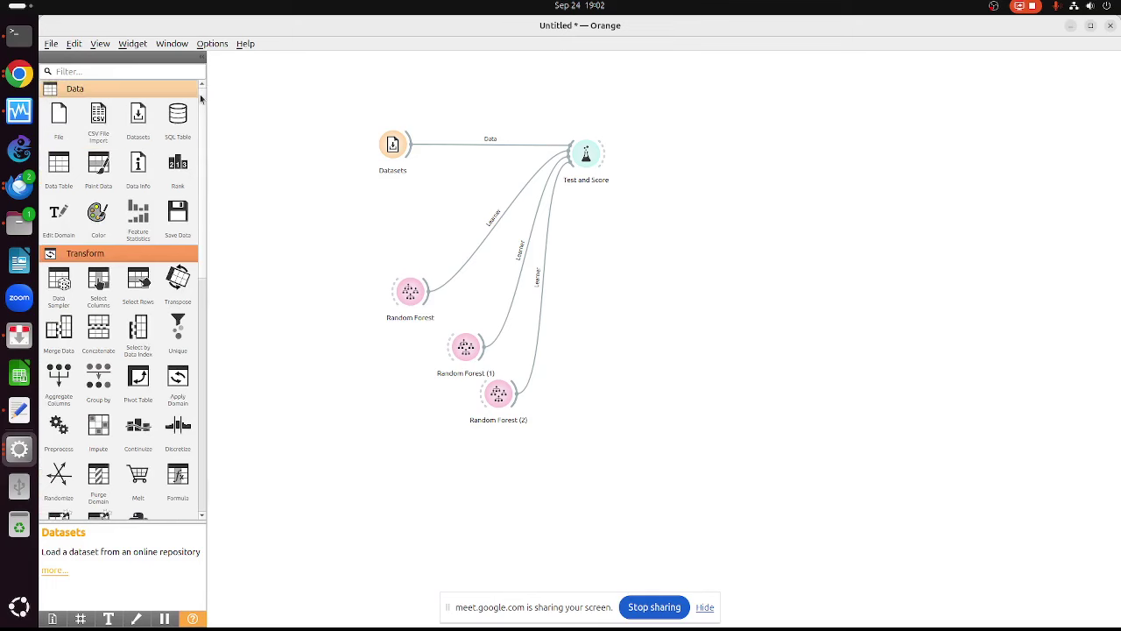
{"action": "left_click", "coordinate": [154, 88]}
{"action": "left_click", "coordinate": [154, 106]}
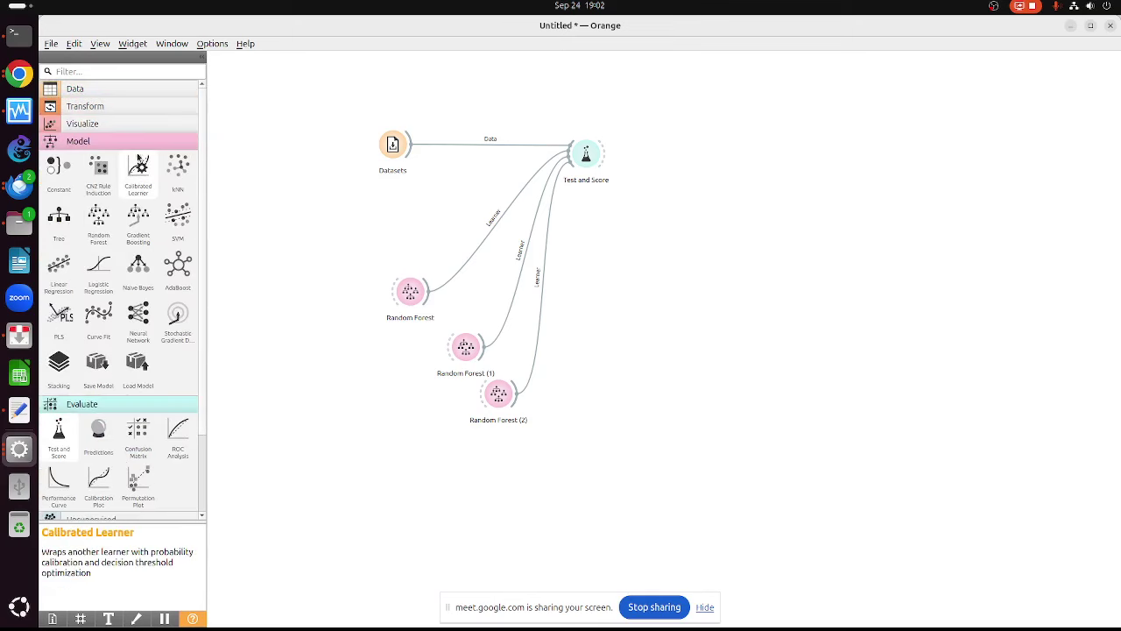
{"action": "left_click", "coordinate": [138, 142]}
{"action": "left_click", "coordinate": [137, 160]}
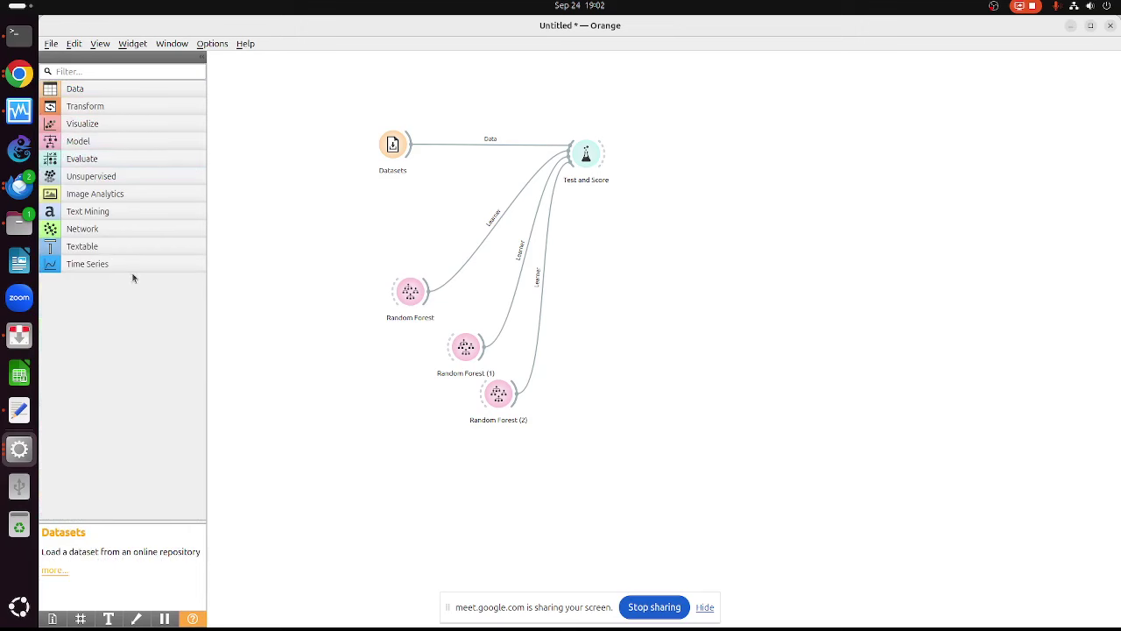
{"action": "left_click_drag", "start_coordinate": [341, 106], "coordinate": [737, 487]}
{"action": "key", "text": "Delete"}
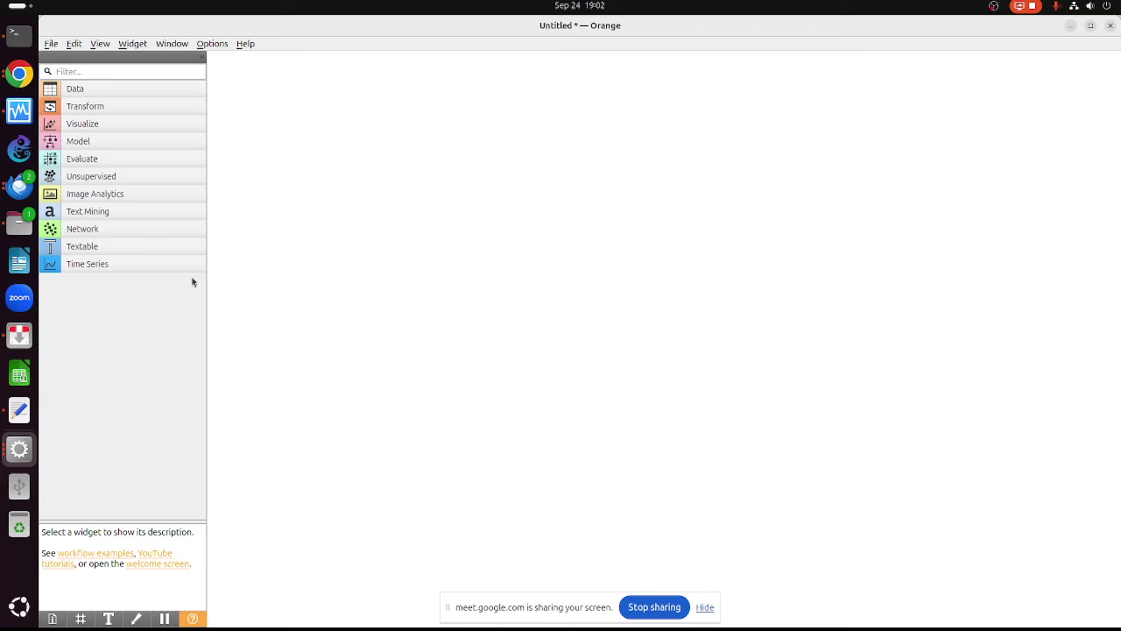
Browse the example workflows through the text-related ones such as Bag of Words and Text Prediction, and close the list without opening any
{"action": "left_click", "coordinate": [246, 44]}
{"action": "left_click", "coordinate": [280, 106]}
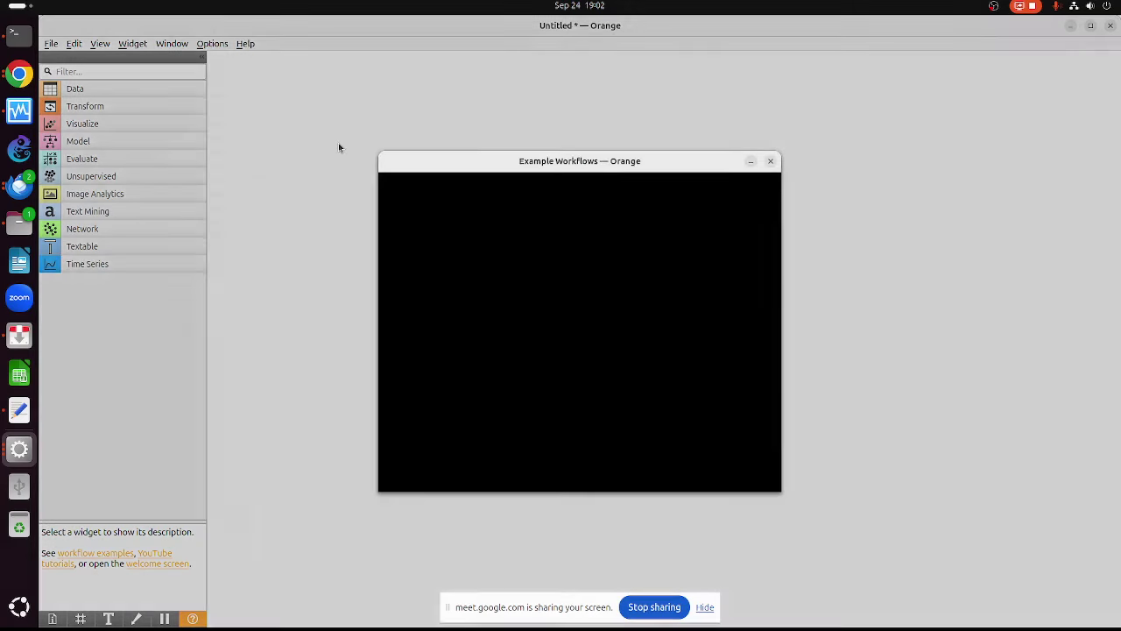
{"action": "left_click", "coordinate": [667, 472]}
{"action": "left_click", "coordinate": [667, 473]}
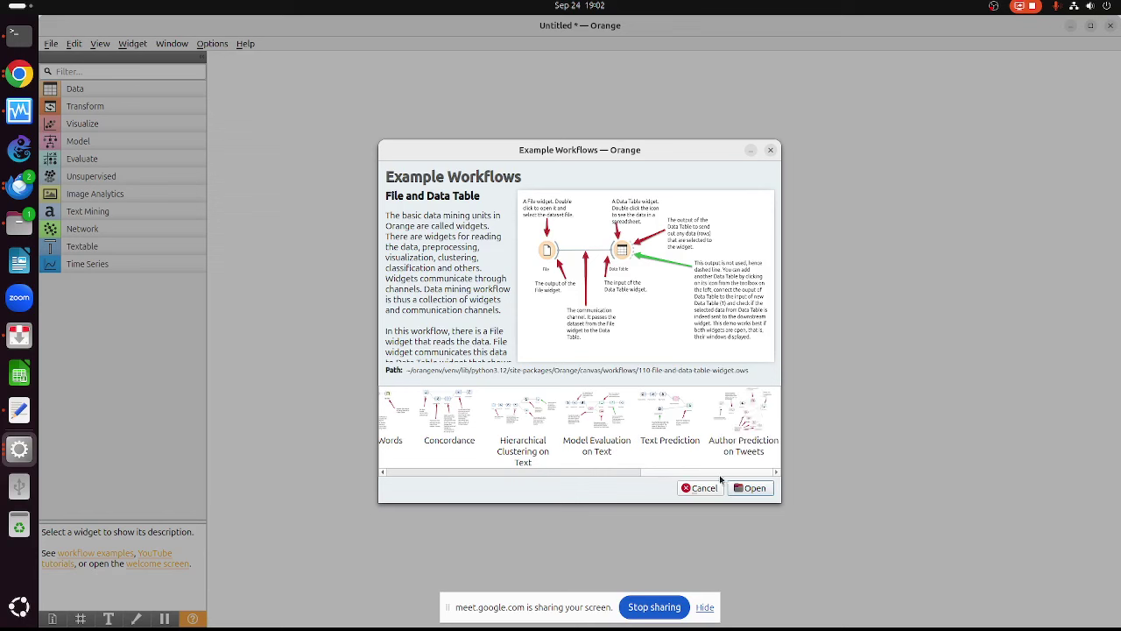
{"action": "scroll", "coordinate": [692, 476], "scroll_direction": "left", "scroll_amount": 2}
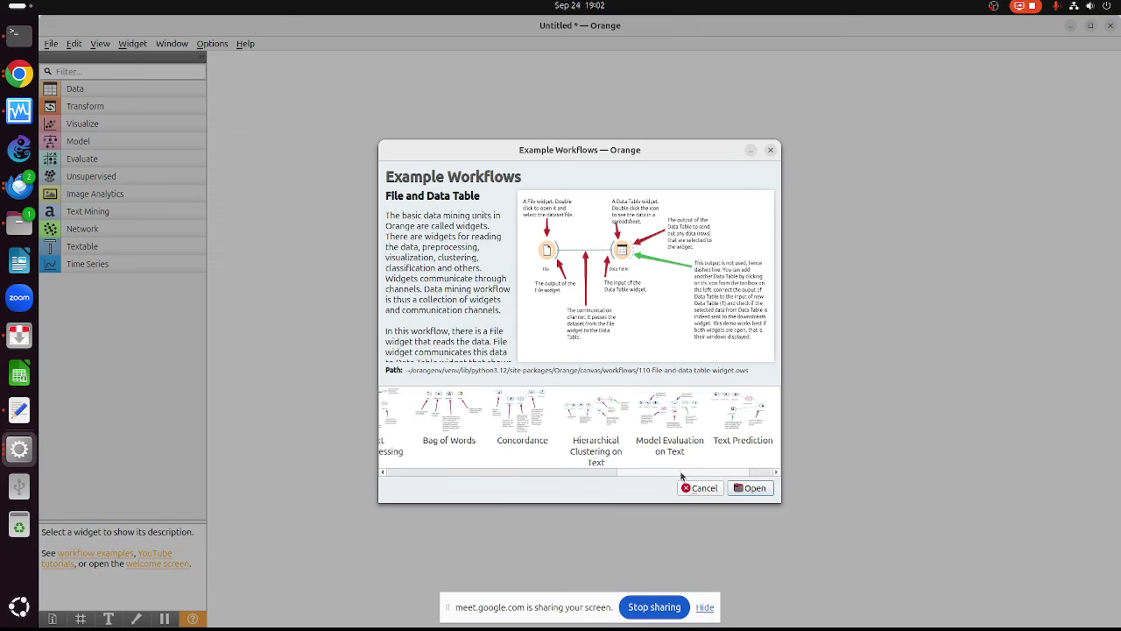
{"action": "left_click_drag", "start_coordinate": [681, 475], "coordinate": [614, 462]}
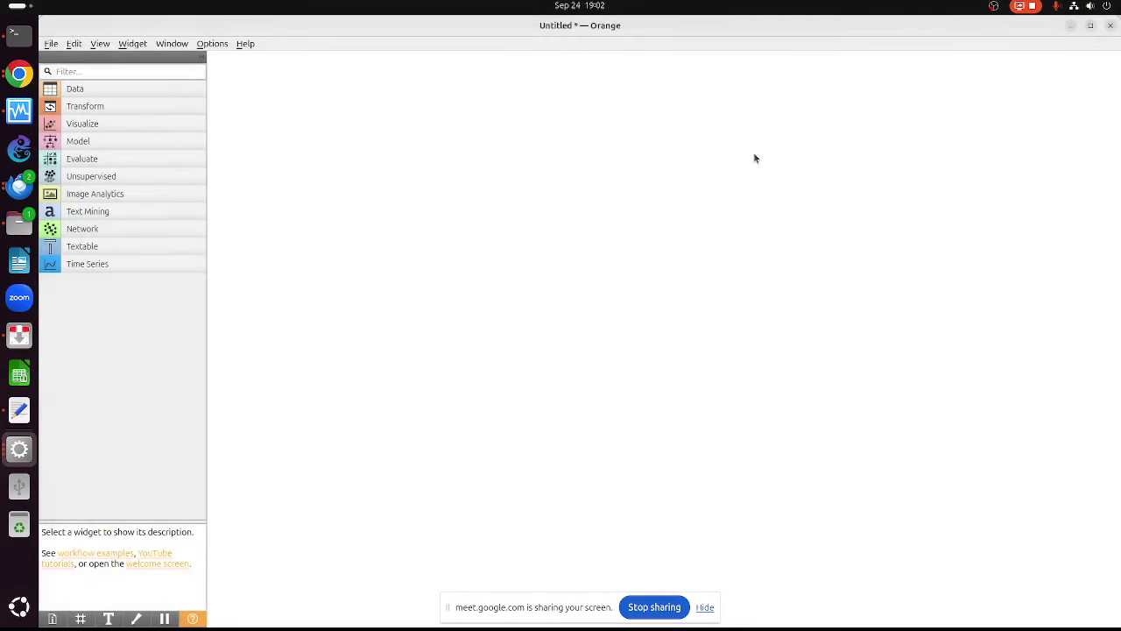
{"action": "left_click", "coordinate": [771, 150]}
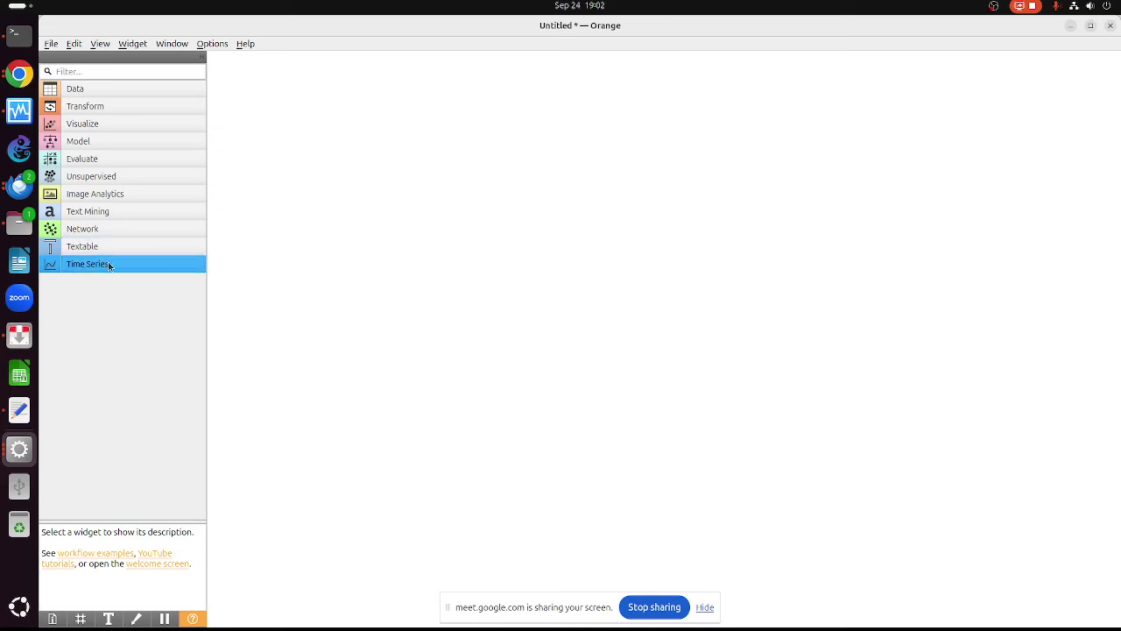
Add a Yahoo Finance widget from Time Series to the canvas and try to download AMZN data from 2019-09-26 to 2024-09-24
{"action": "left_click", "coordinate": [157, 264]}
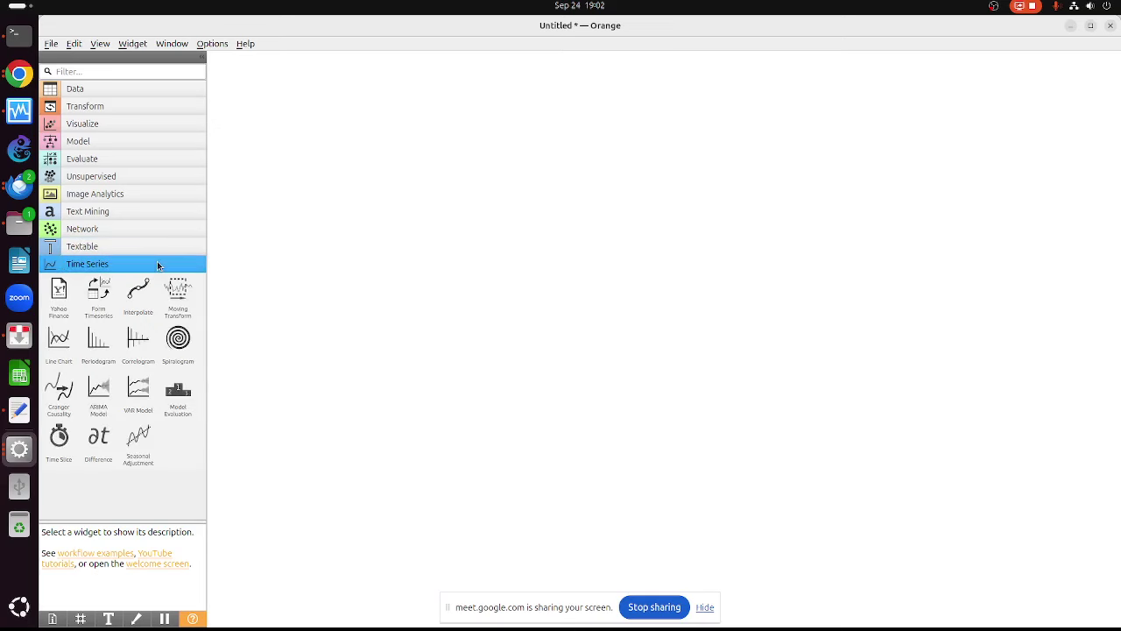
{"action": "left_click_drag", "start_coordinate": [66, 294], "coordinate": [403, 162]}
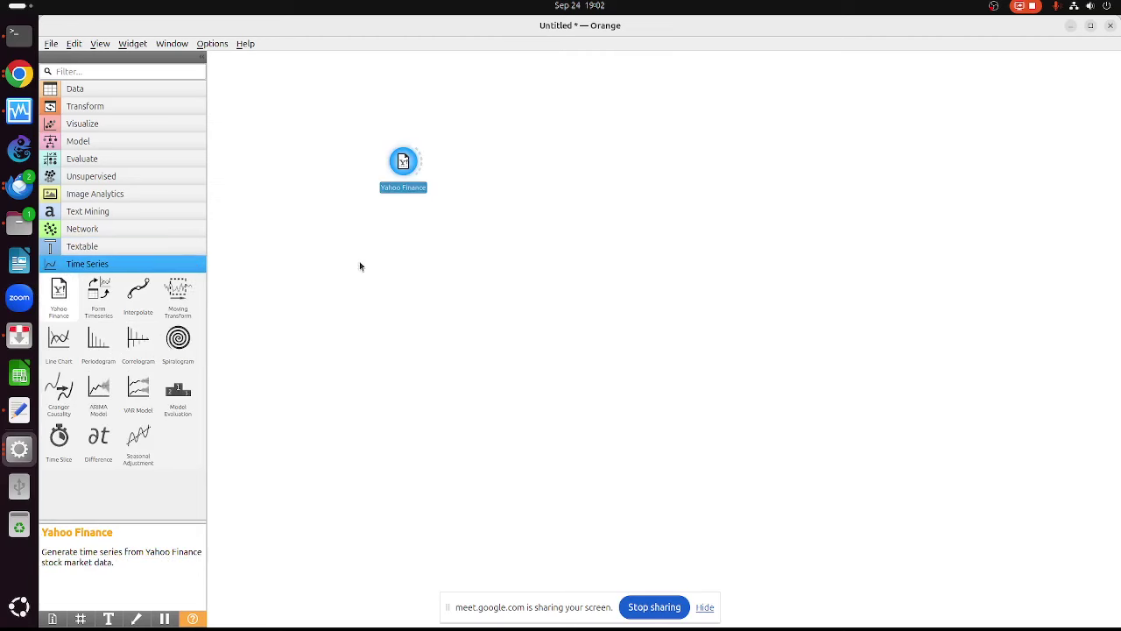
{"action": "double_click", "coordinate": [403, 160]}
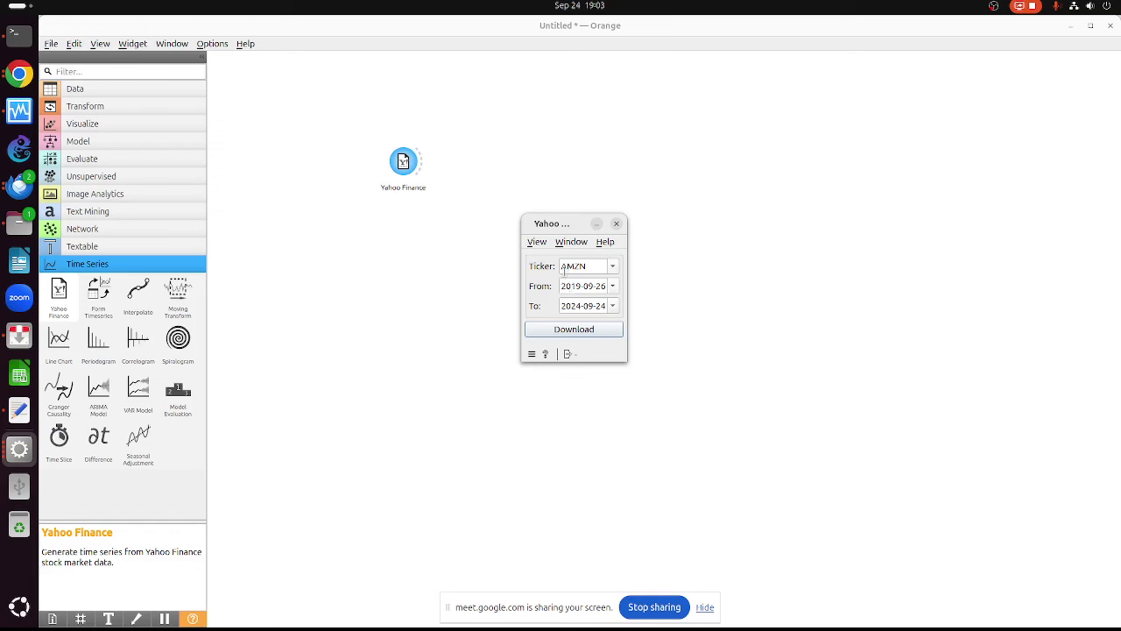
{"action": "left_click", "coordinate": [575, 330]}
Set the Yahoo Finance ticker to AAPL, try to download its data, and close the widget's window
{"action": "left_click", "coordinate": [611, 268]}
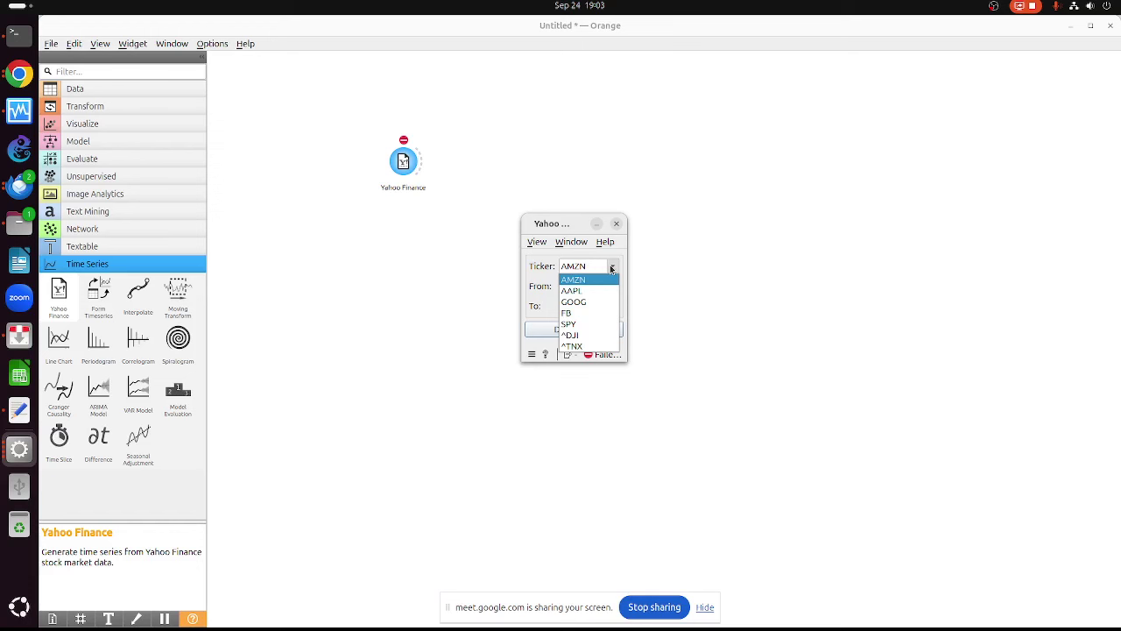
{"action": "left_click", "coordinate": [574, 290]}
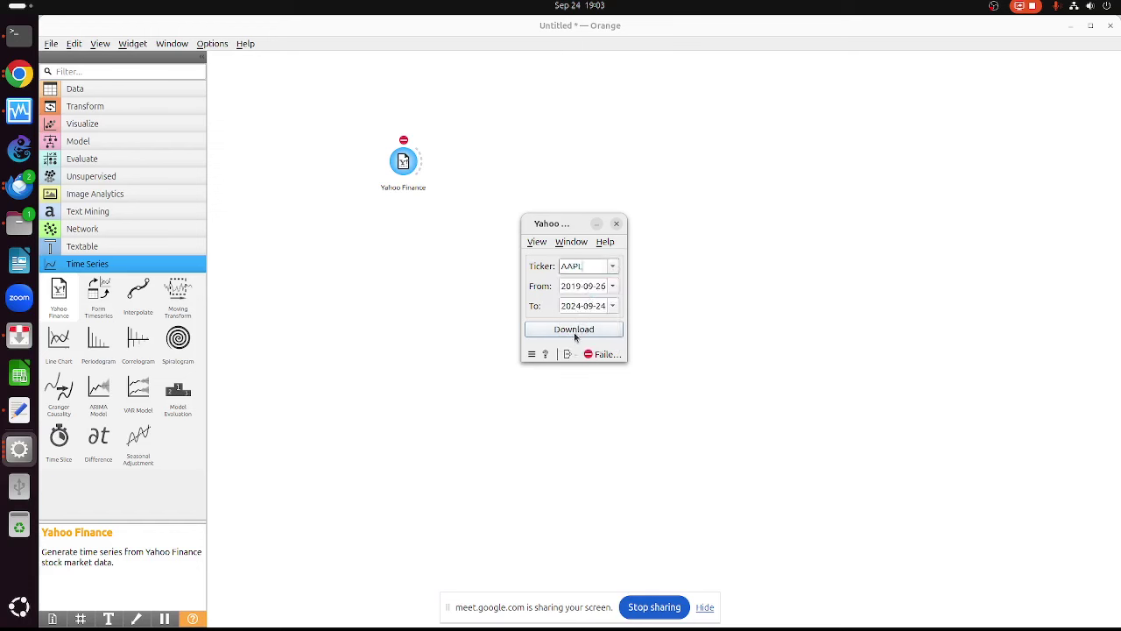
{"action": "left_click", "coordinate": [574, 332]}
{"action": "left_click", "coordinate": [617, 225]}
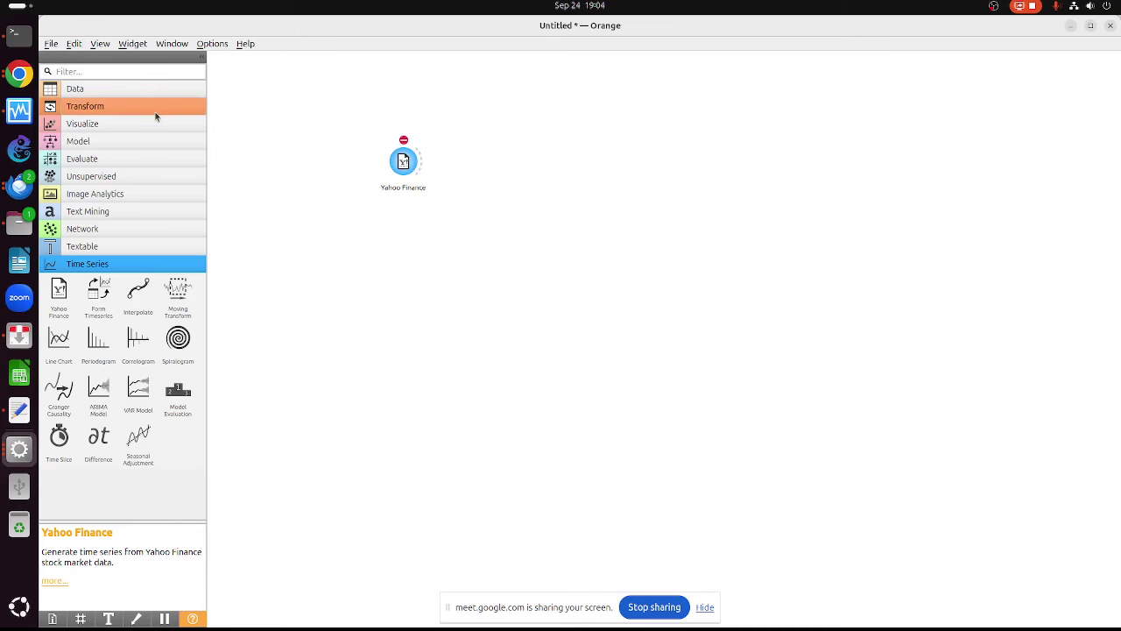
Switch to the empty new tab in Chrome and search Google for "economical data time series"
{"action": "left_click", "coordinate": [26, 77]}
{"action": "left_click", "coordinate": [764, 27]}
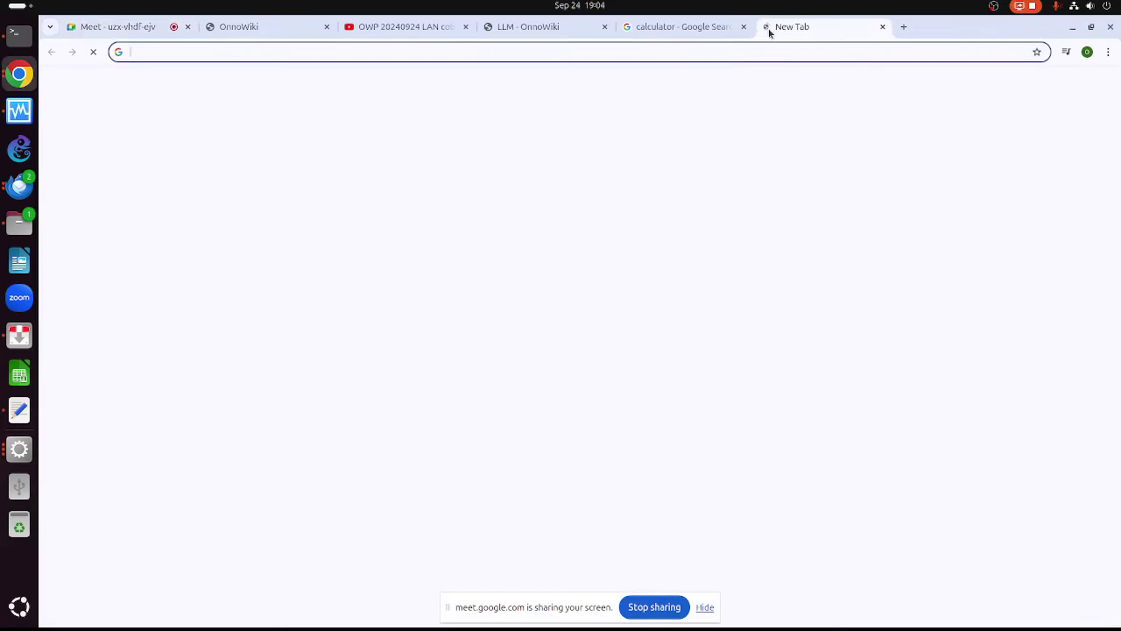
{"action": "left_click", "coordinate": [522, 250]}
{"action": "type", "text": "e"}
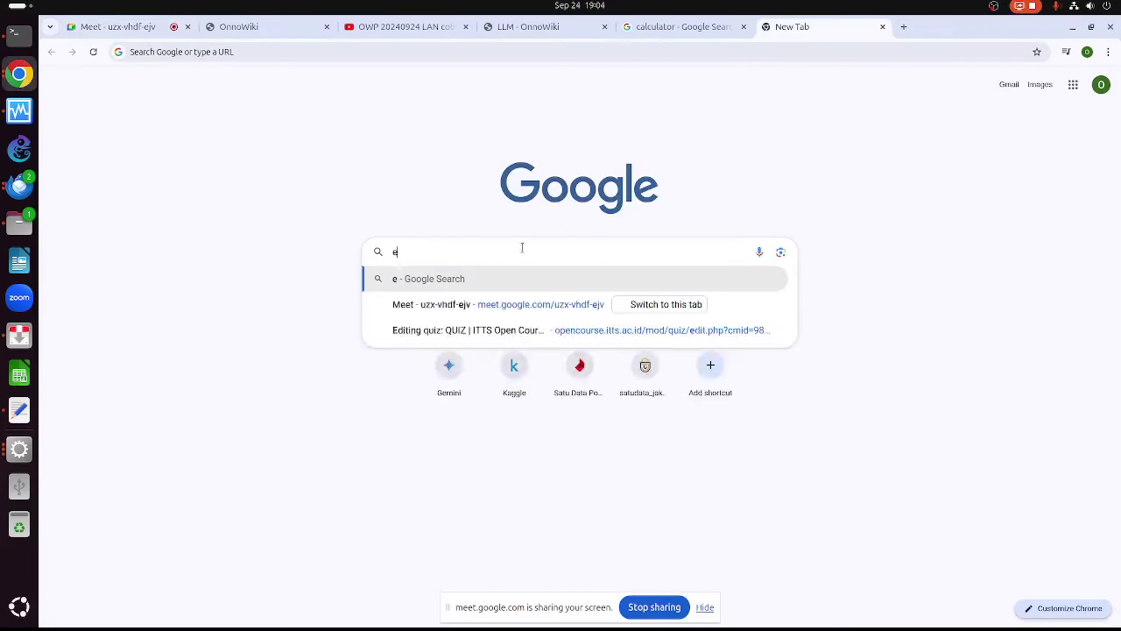
{"action": "type", "text": "conomical data"}
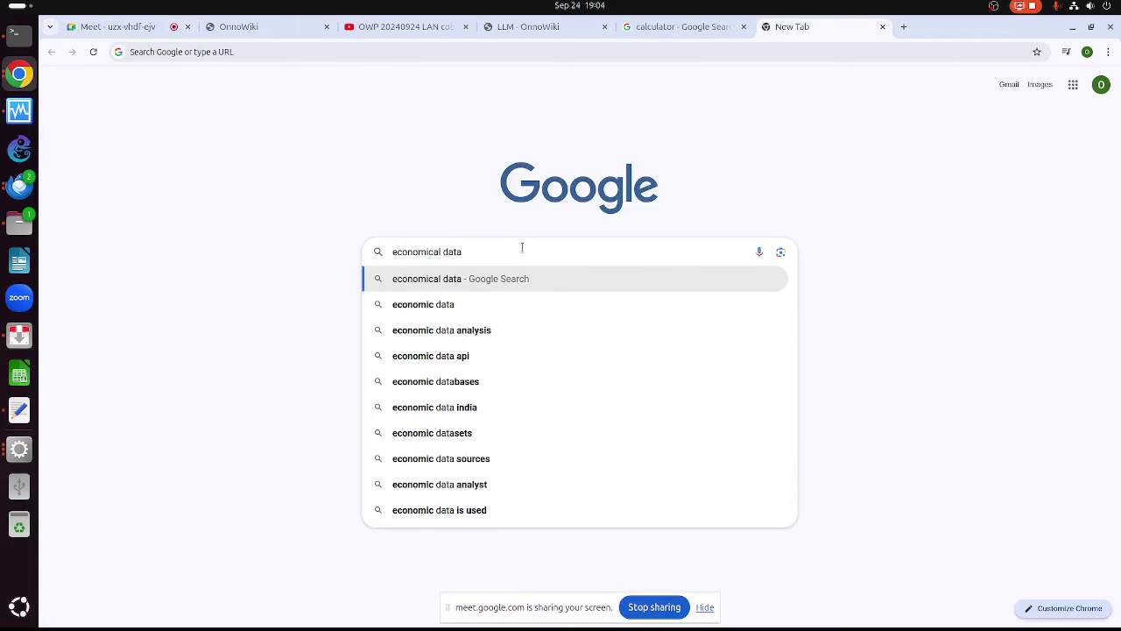
{"action": "type", "text": " time sri"}
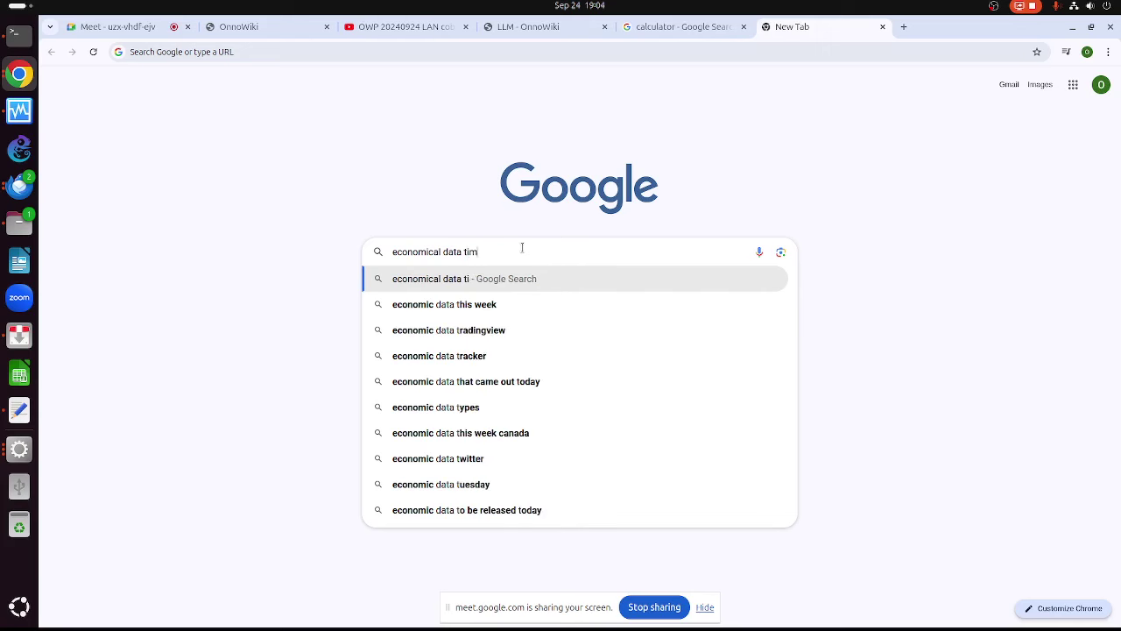
{"action": "key", "text": "BackSpace"}
{"action": "key", "text": "BackSpace"}
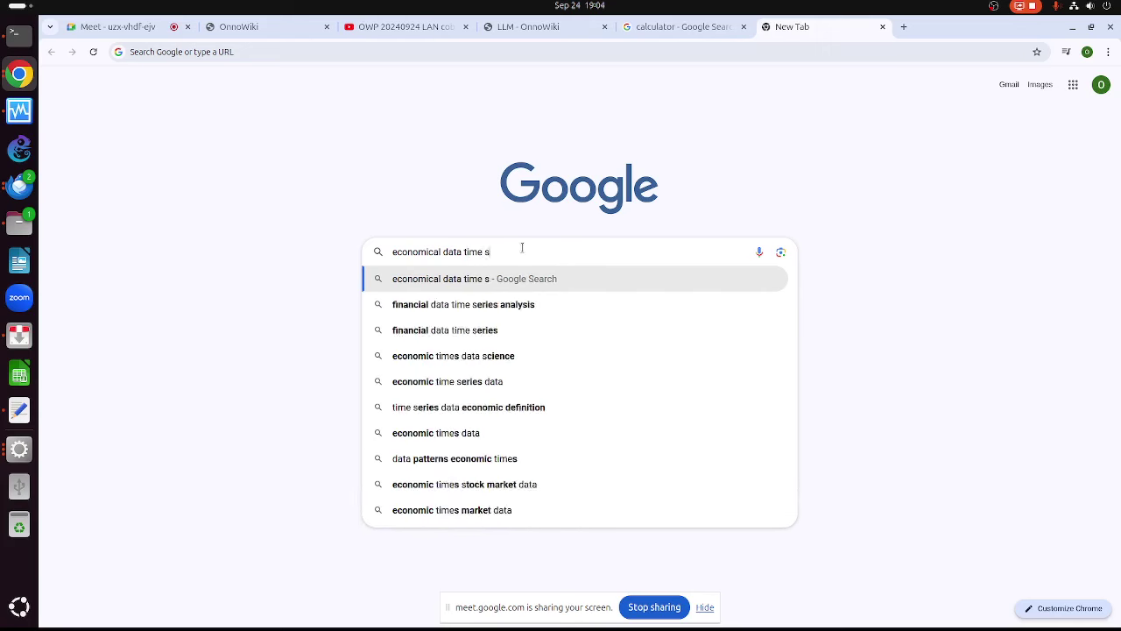
{"action": "type", "text": "eries"}
{"action": "key", "text": "Return"}
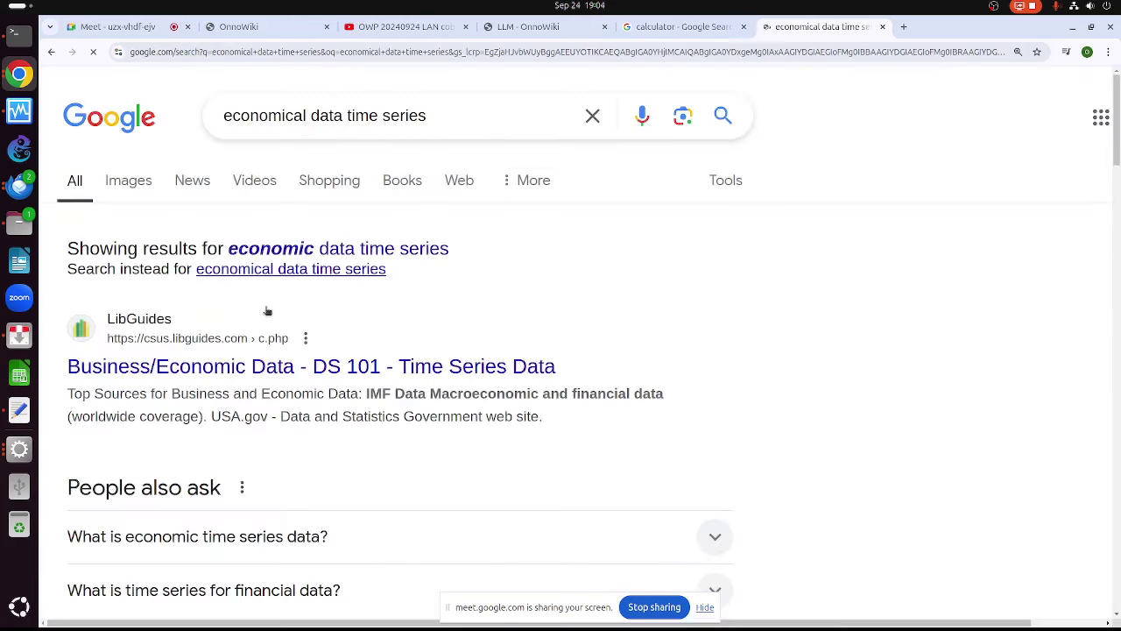
Expand the related question "What is economic time series data?" in the search results and read its answer
{"action": "scroll", "coordinate": [301, 366], "scroll_direction": "down", "scroll_amount": 5}
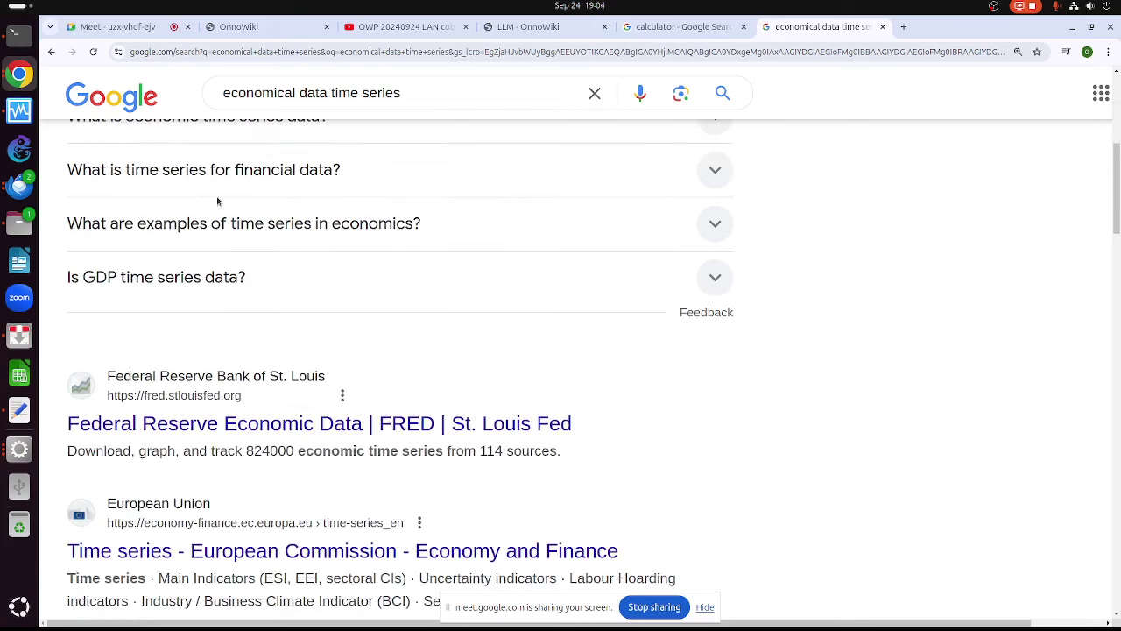
{"action": "scroll", "coordinate": [220, 206], "scroll_direction": "up", "scroll_amount": 2}
{"action": "left_click", "coordinate": [232, 257]}
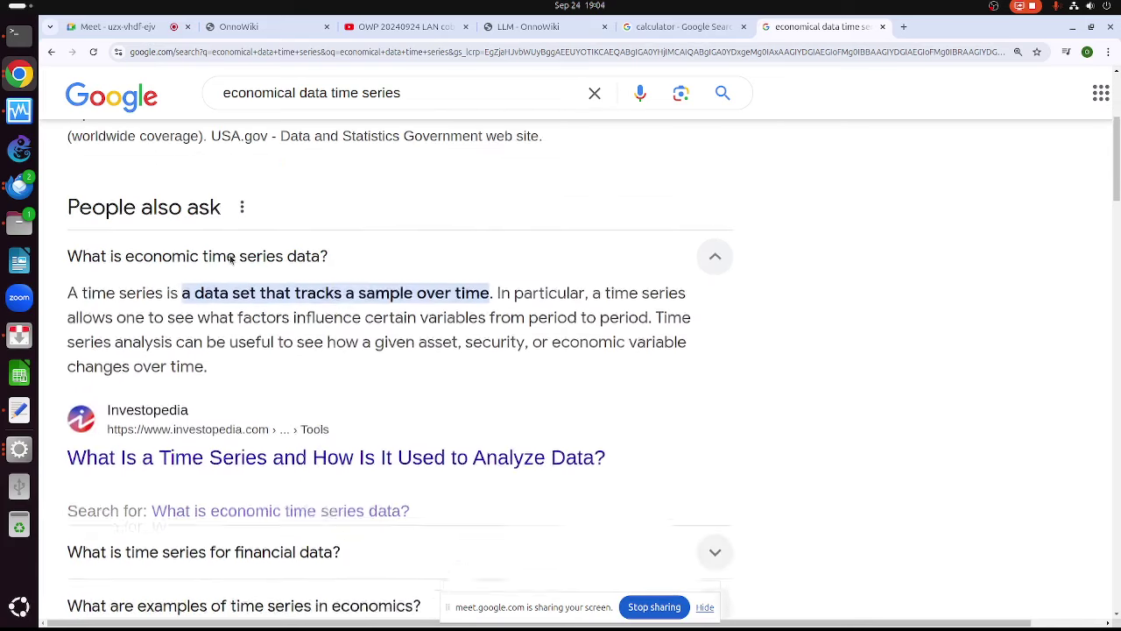
{"action": "scroll", "coordinate": [267, 307], "scroll_direction": "down", "scroll_amount": 2}
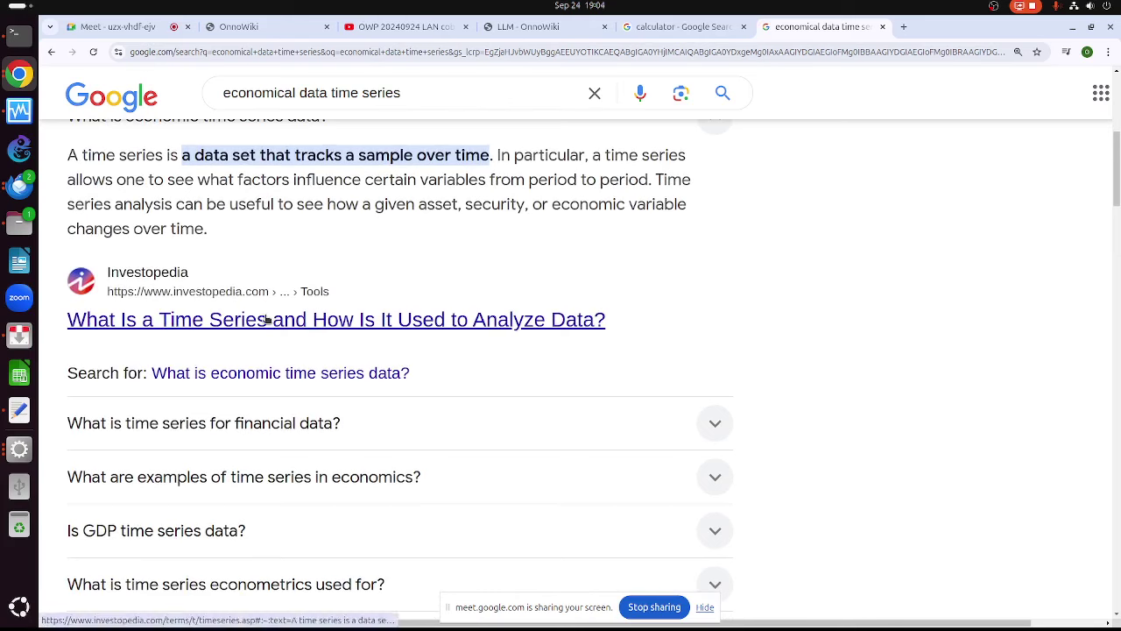
{"action": "scroll", "coordinate": [477, 250], "scroll_direction": "up", "scroll_amount": 1}
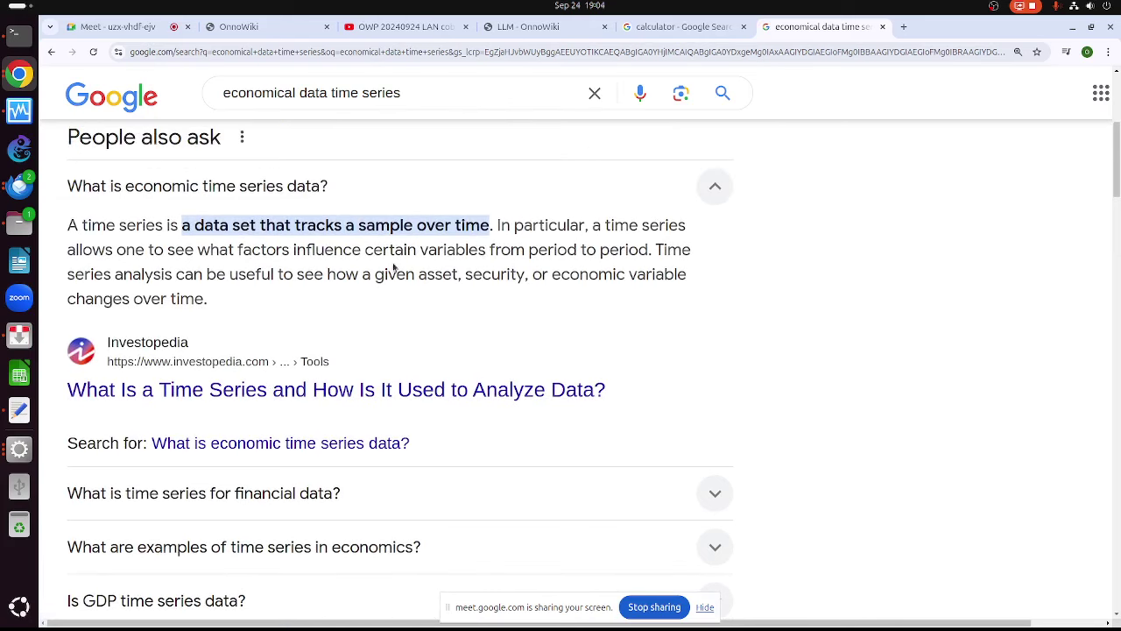
{"action": "scroll", "coordinate": [258, 307], "scroll_direction": "down", "scroll_amount": 2}
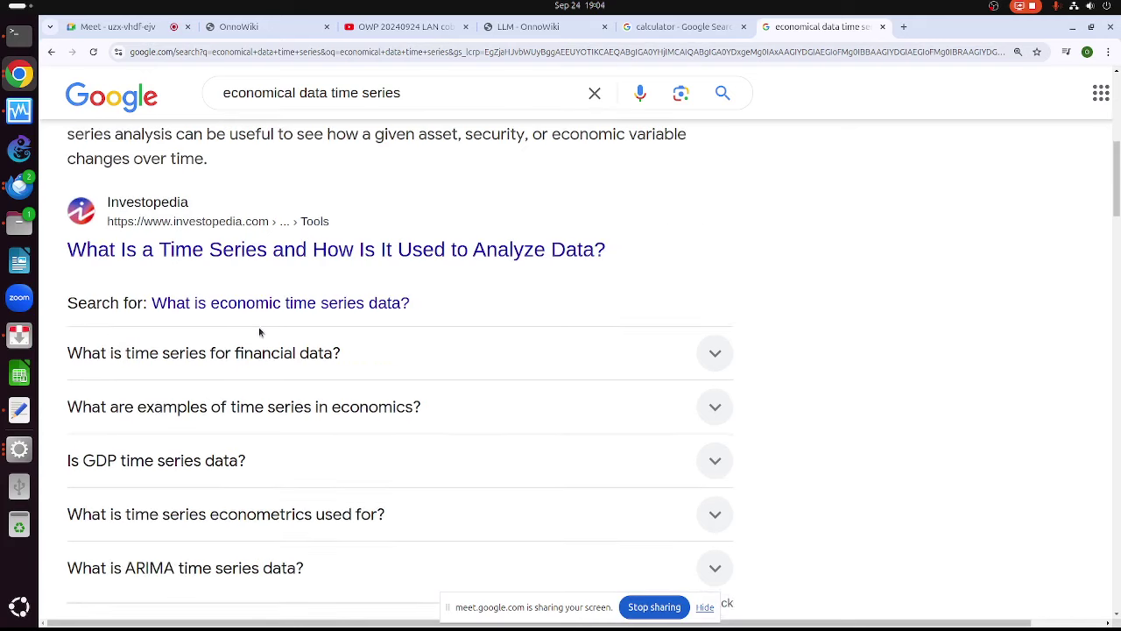
Expand the related questions on time series for financial data, GDP as time series data and ARIMA time series data, and read them
{"action": "left_click", "coordinate": [246, 352]}
{"action": "scroll", "coordinate": [359, 375], "scroll_direction": "down", "scroll_amount": 5}
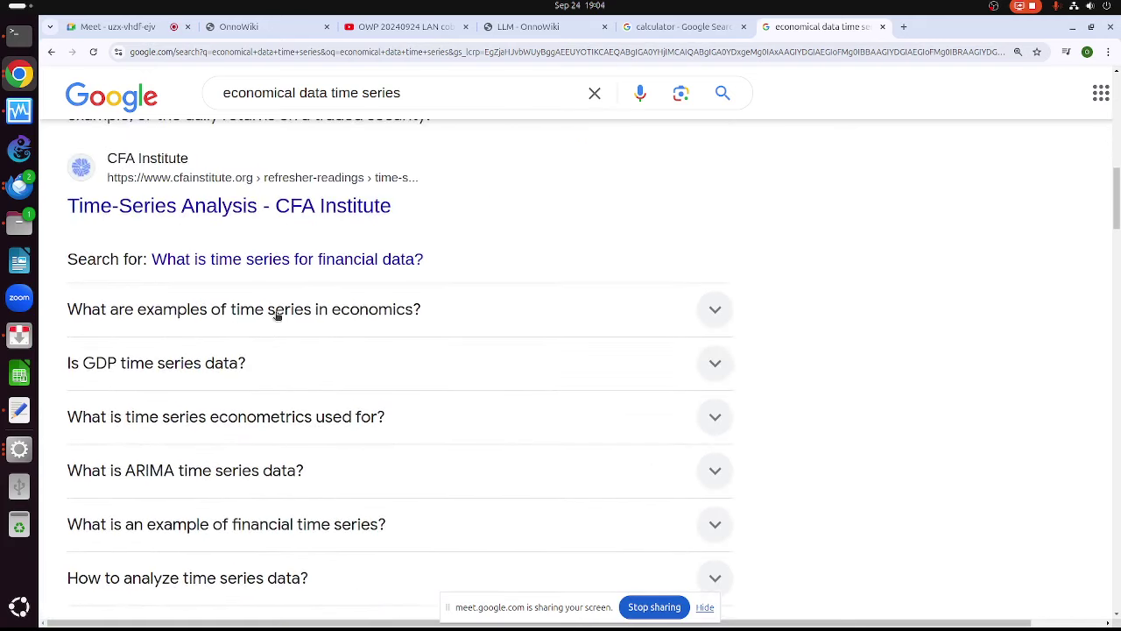
{"action": "left_click", "coordinate": [219, 367]}
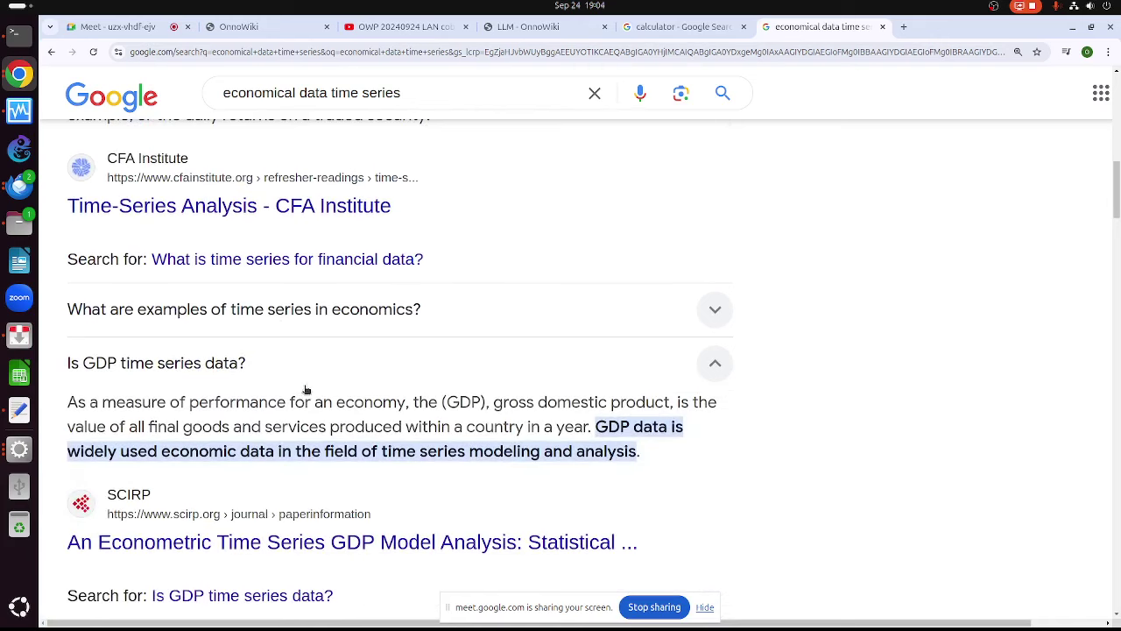
{"action": "scroll", "coordinate": [285, 436], "scroll_direction": "down", "scroll_amount": 3}
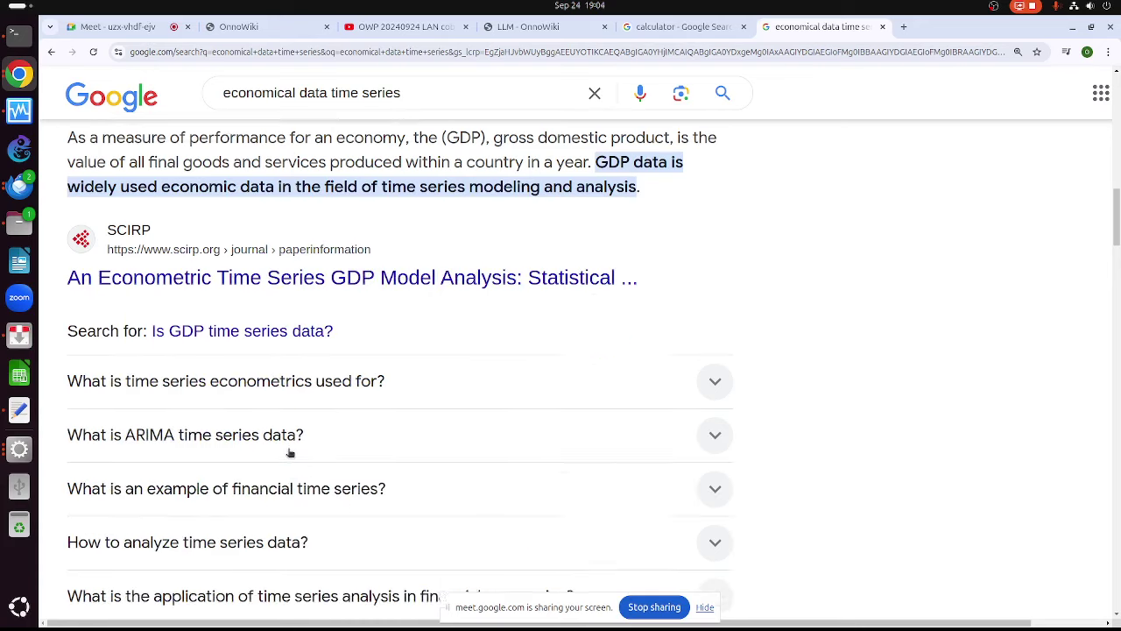
{"action": "scroll", "coordinate": [291, 428], "scroll_direction": "down", "scroll_amount": 1}
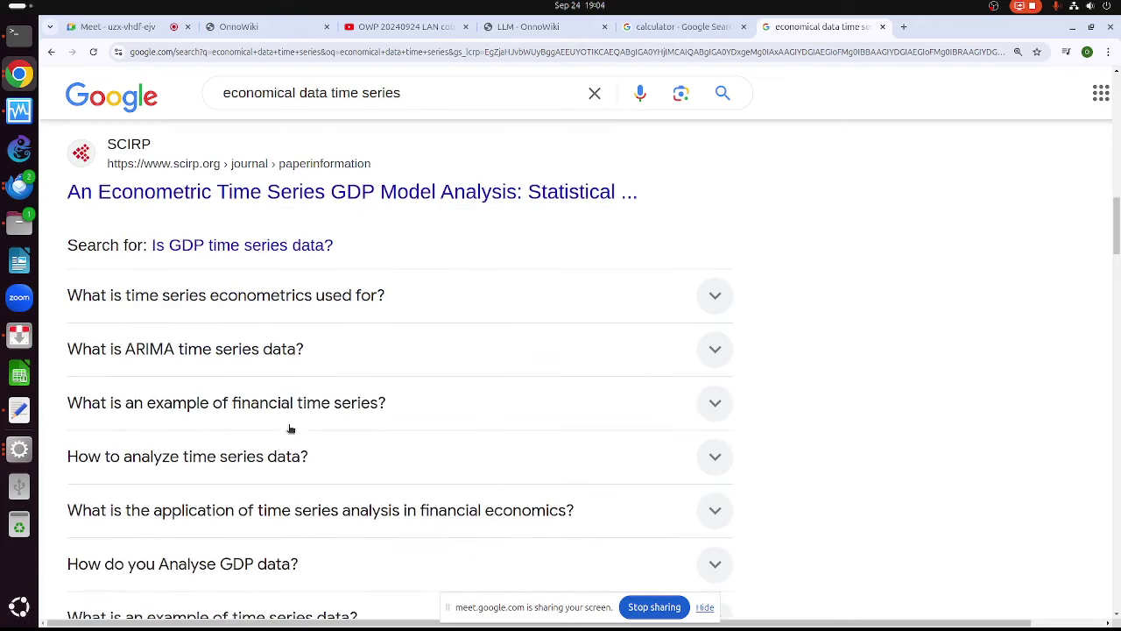
{"action": "left_click", "coordinate": [247, 352]}
{"action": "scroll", "coordinate": [256, 443], "scroll_direction": "down", "scroll_amount": 1}
{"action": "scroll", "coordinate": [257, 444], "scroll_direction": "down", "scroll_amount": 6}
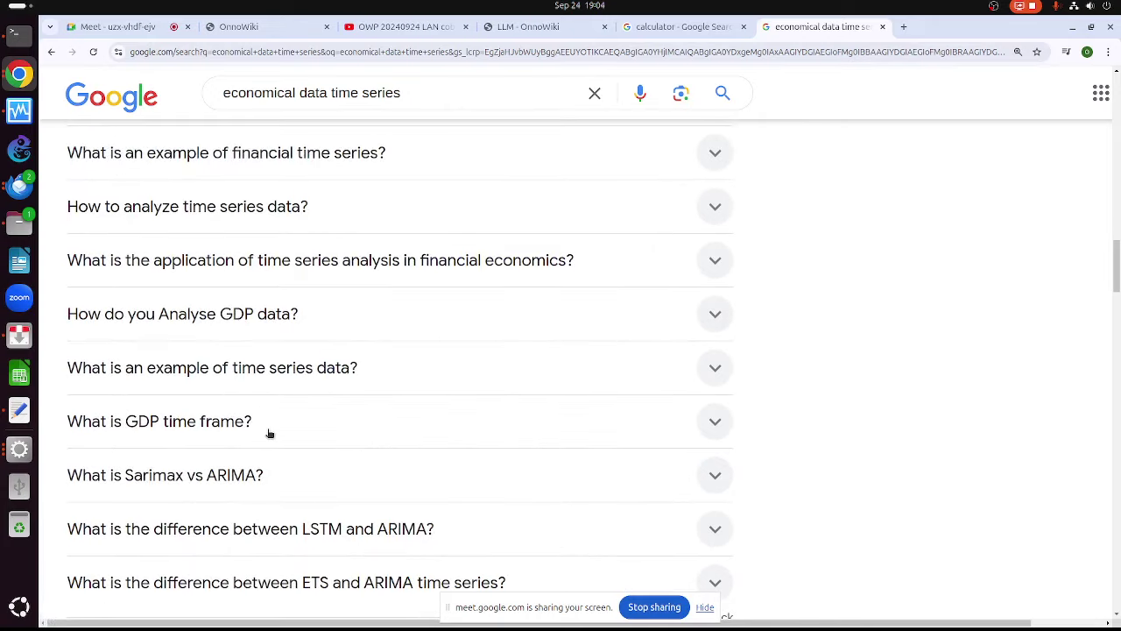
Look through the remaining search results and open the University of Manitoba page "Financial statistics, time series and econometrics"
{"action": "scroll", "coordinate": [269, 434], "scroll_direction": "down", "scroll_amount": 2}
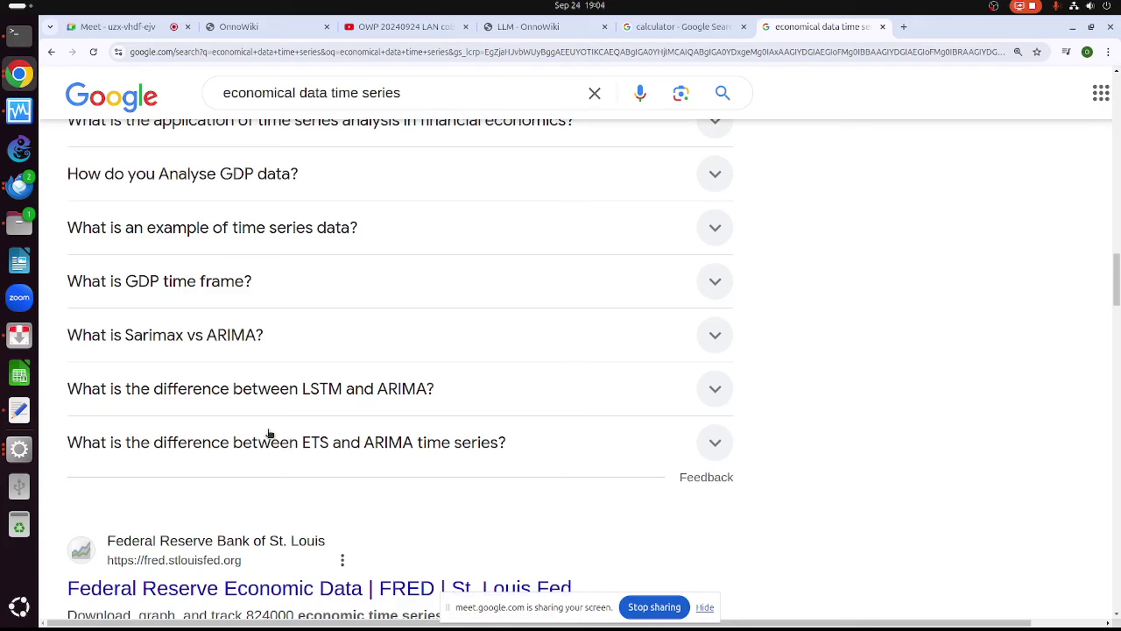
{"action": "scroll", "coordinate": [269, 434], "scroll_direction": "down", "scroll_amount": 6}
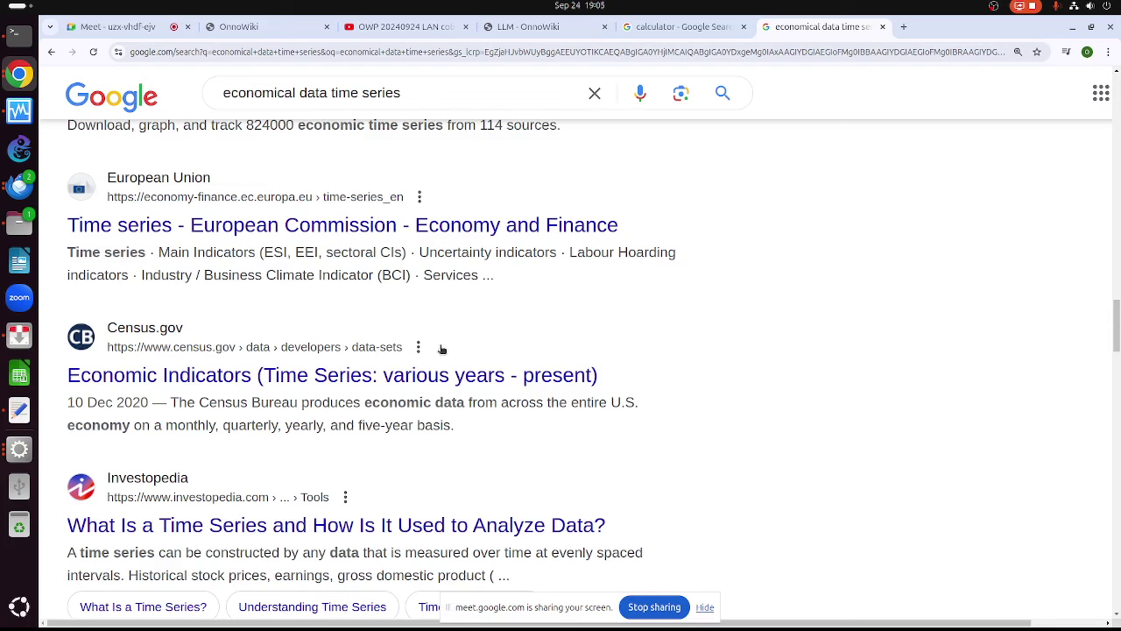
{"action": "scroll", "coordinate": [393, 346], "scroll_direction": "down", "scroll_amount": 3}
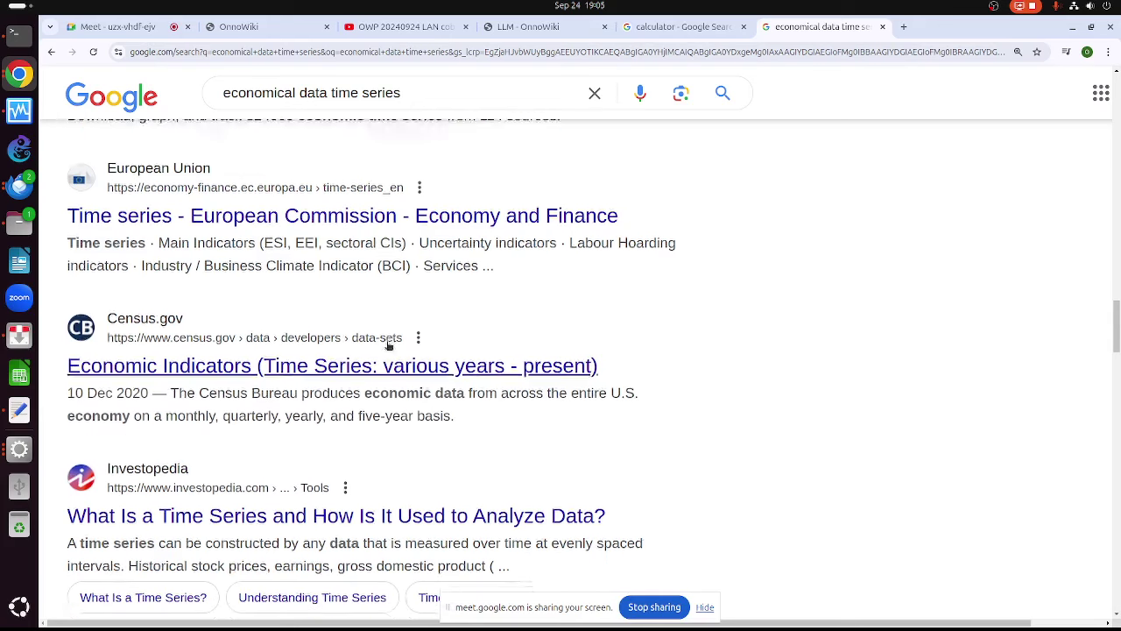
{"action": "scroll", "coordinate": [388, 349], "scroll_direction": "down", "scroll_amount": 2}
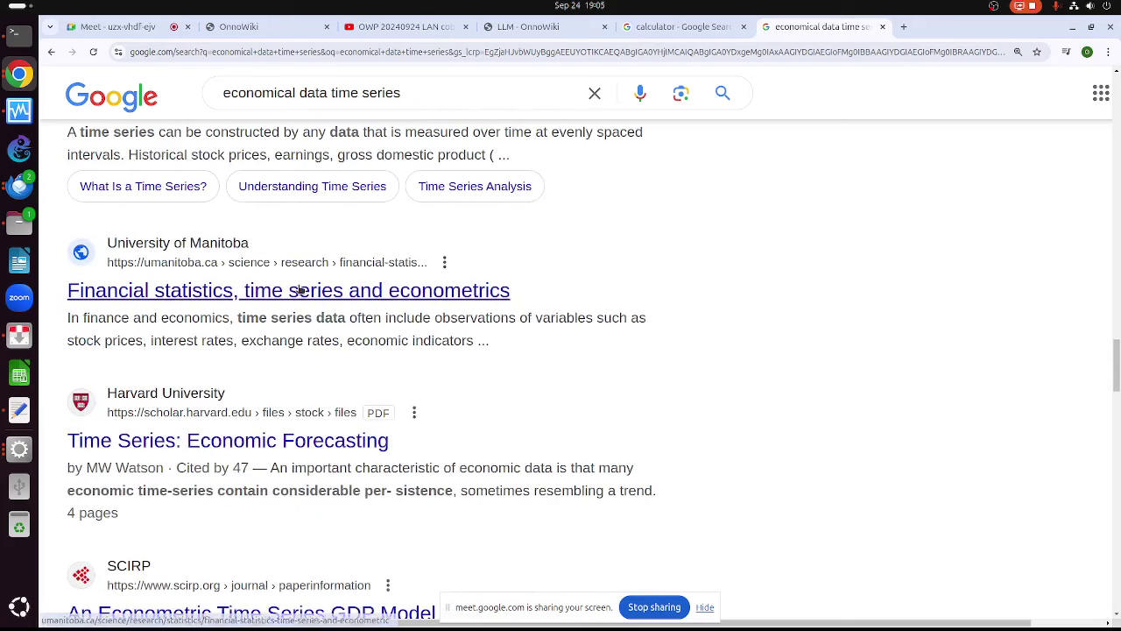
{"action": "left_click", "coordinate": [301, 292]}
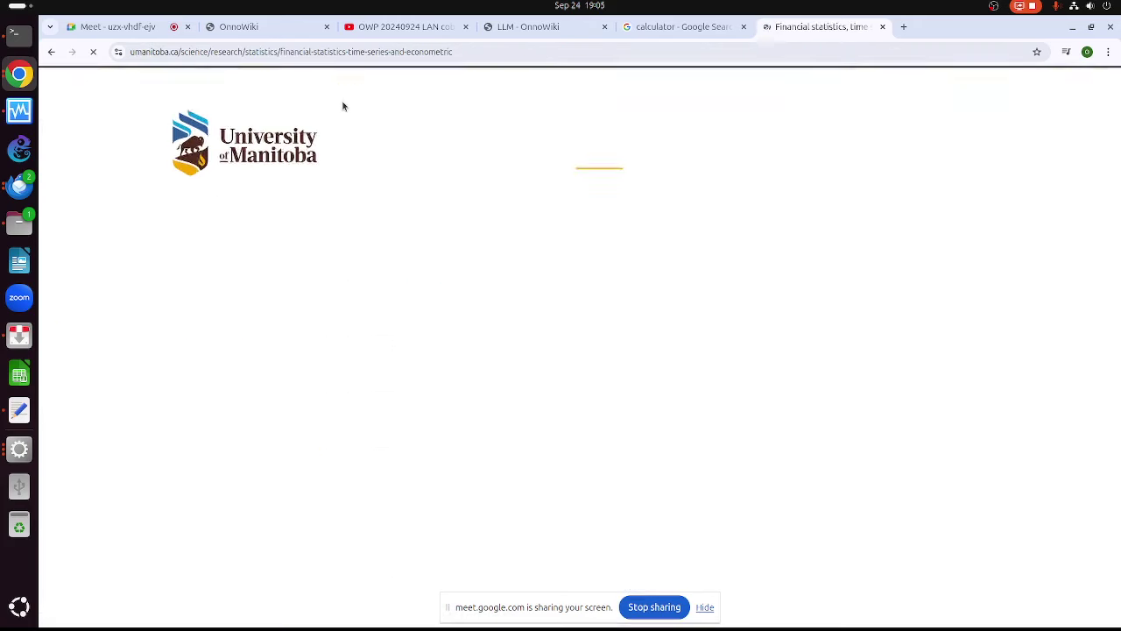
Read the Learn more section on financial statistics, time series analysis and econometrics
{"action": "scroll", "coordinate": [326, 388], "scroll_direction": "down", "scroll_amount": 3}
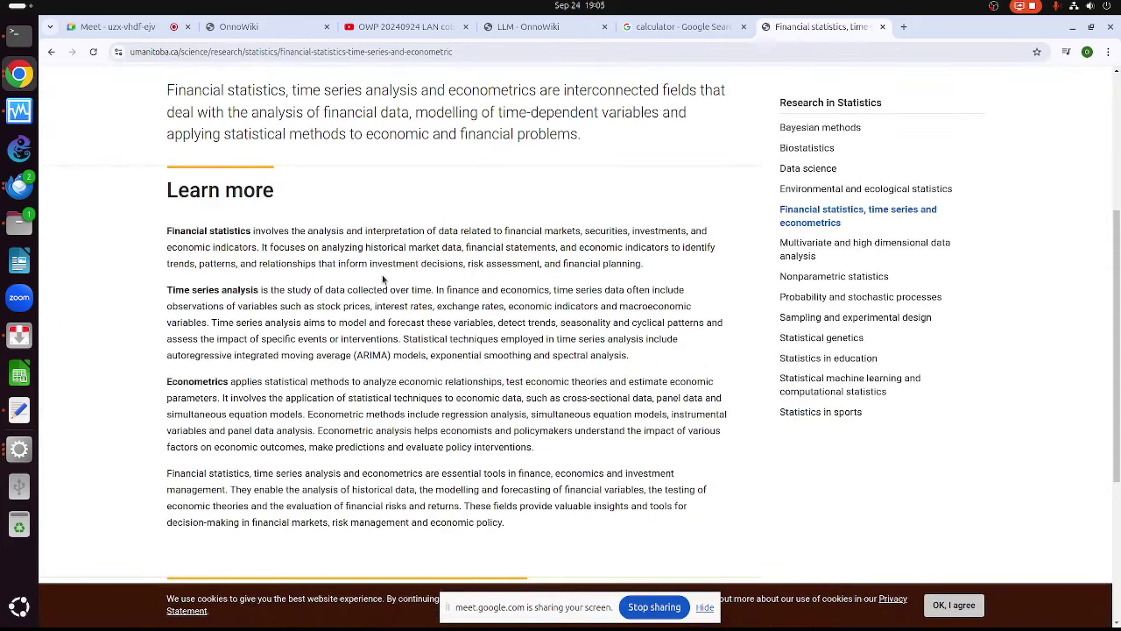
{"action": "scroll", "coordinate": [382, 278], "scroll_direction": "down", "scroll_amount": 1}
{"action": "scroll", "coordinate": [447, 351], "scroll_direction": "up", "scroll_amount": 2}
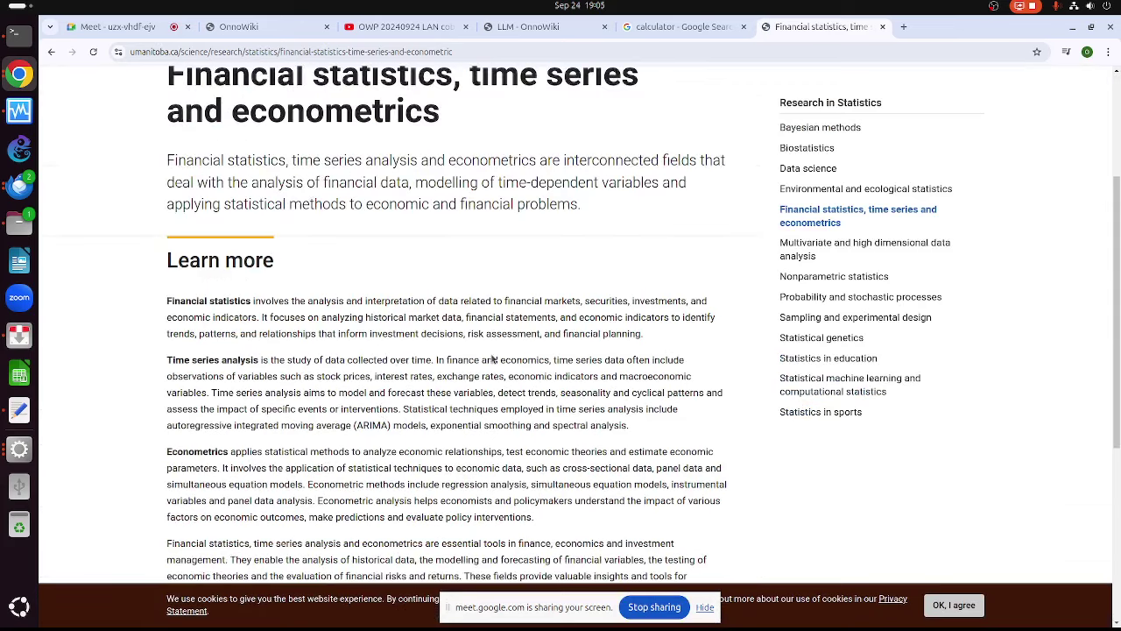
{"action": "scroll", "coordinate": [506, 396], "scroll_direction": "down", "scroll_amount": 2}
{"action": "scroll", "coordinate": [505, 396], "scroll_direction": "down", "scroll_amount": 1}
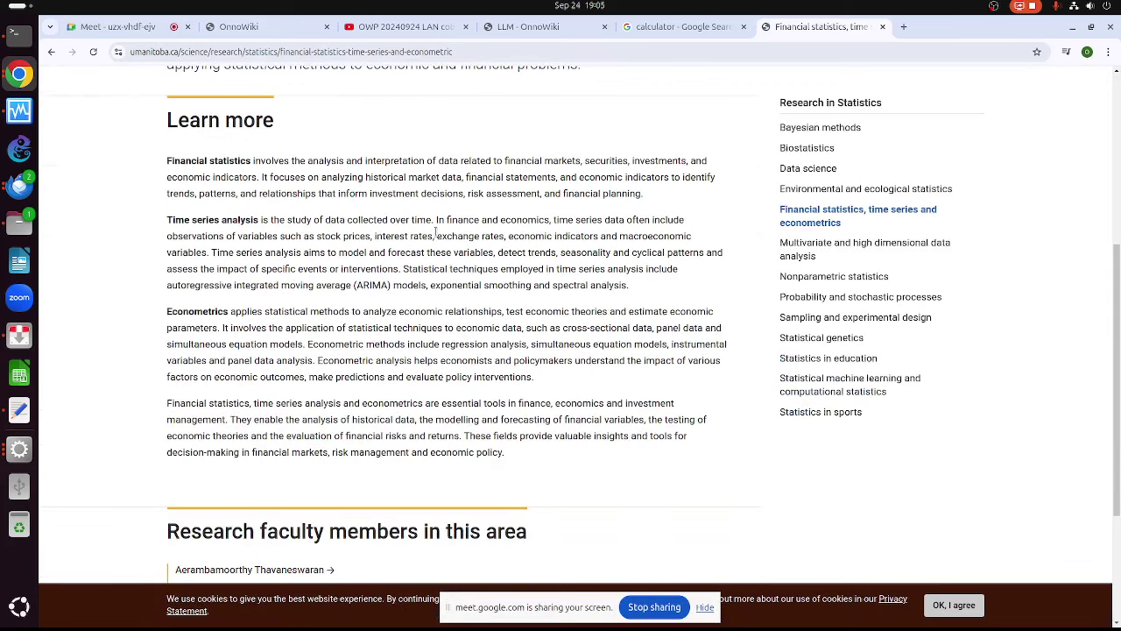
Enlarge the page and read the Time series analysis paragraph, highlighting its examples from interest rates to exchange rates and economic indicators
{"action": "scroll", "coordinate": [331, 232], "scroll_direction": "up", "scroll_amount": 3, "text": "ctrl"}
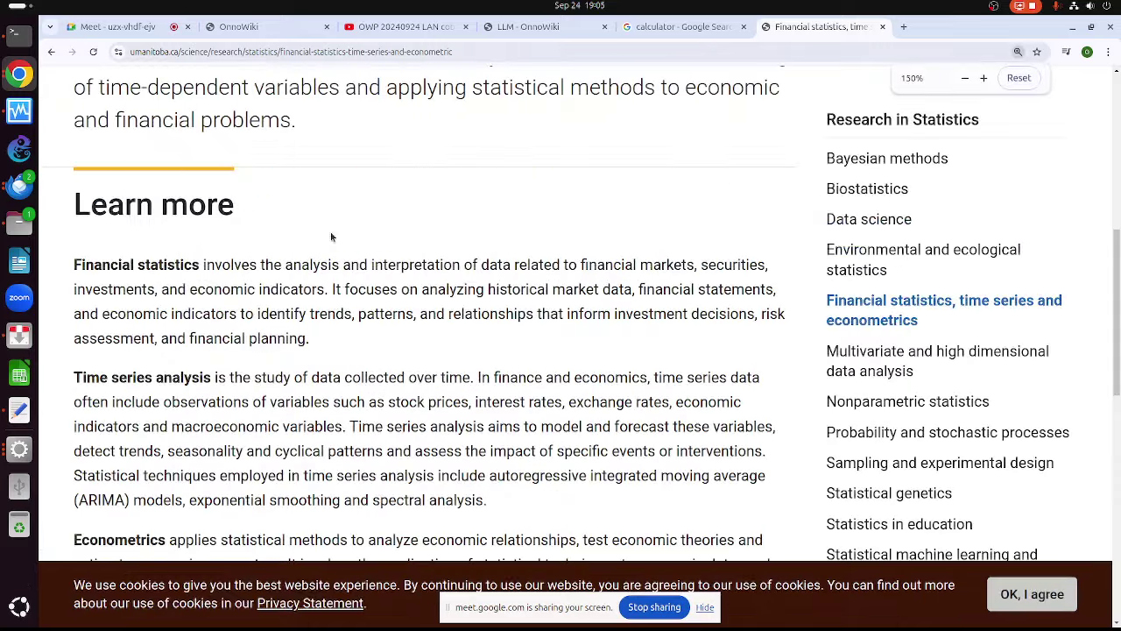
{"action": "scroll", "coordinate": [331, 236], "scroll_direction": "down", "scroll_amount": 3}
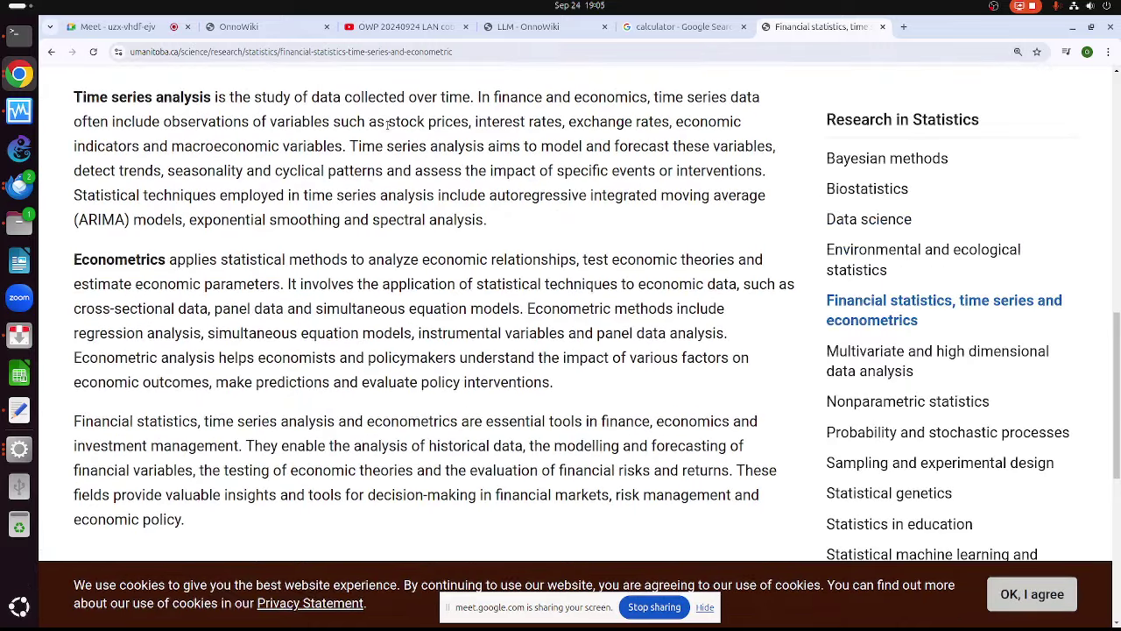
{"action": "left_click_drag", "start_coordinate": [388, 123], "coordinate": [514, 123]}
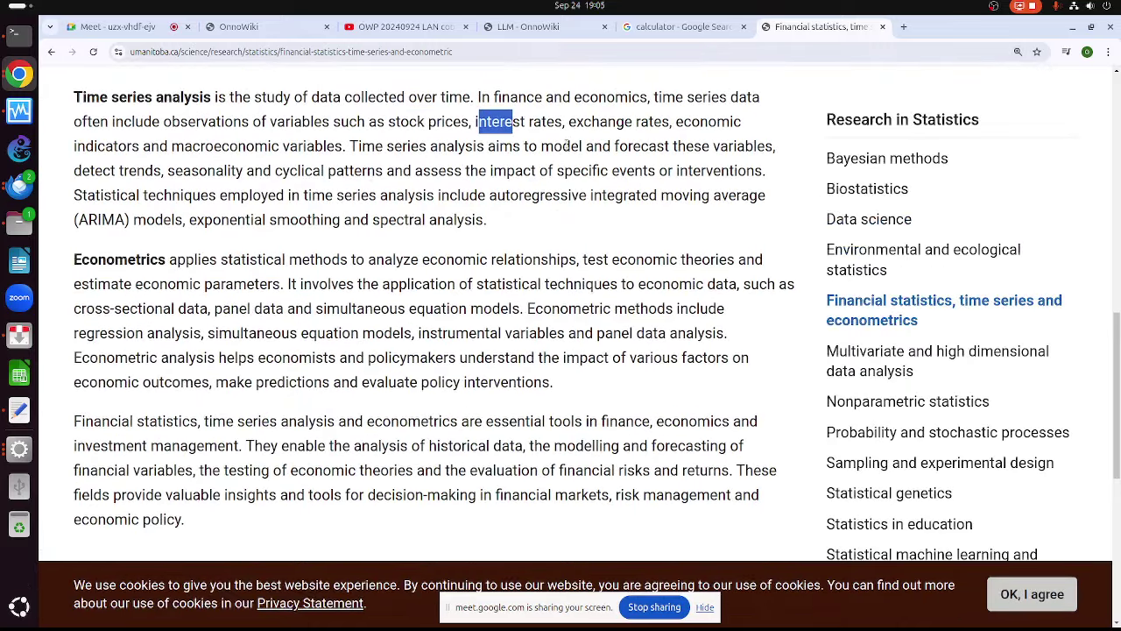
{"action": "left_click_drag", "start_coordinate": [585, 125], "coordinate": [714, 148]}
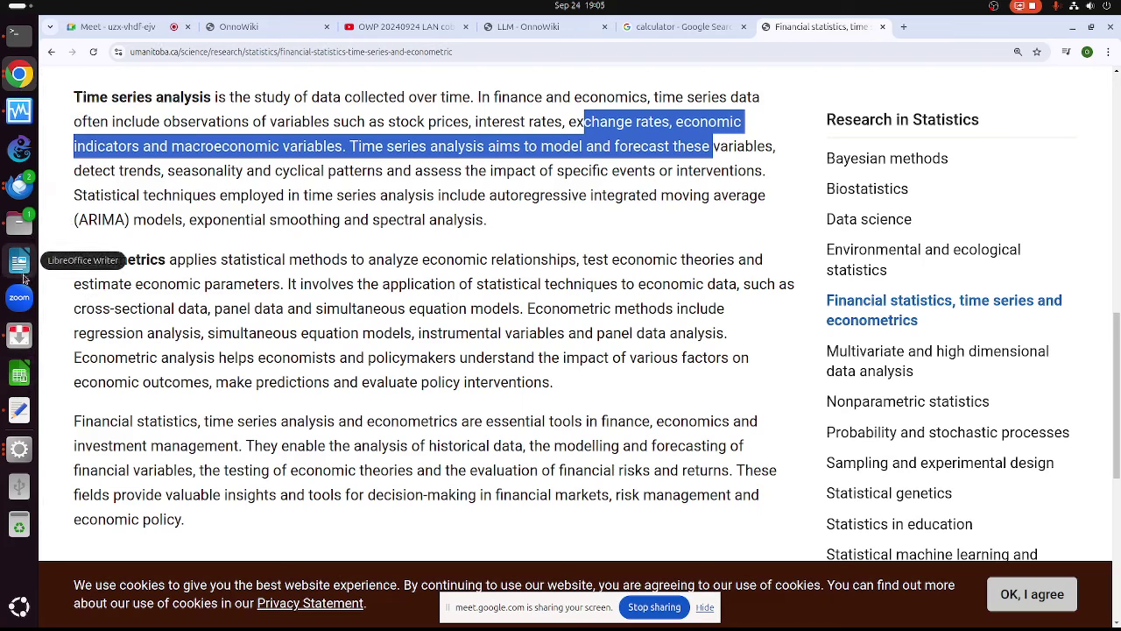
Switch to Orange and delete the Yahoo Finance widget from the canvas
{"action": "left_click", "coordinate": [20, 449]}
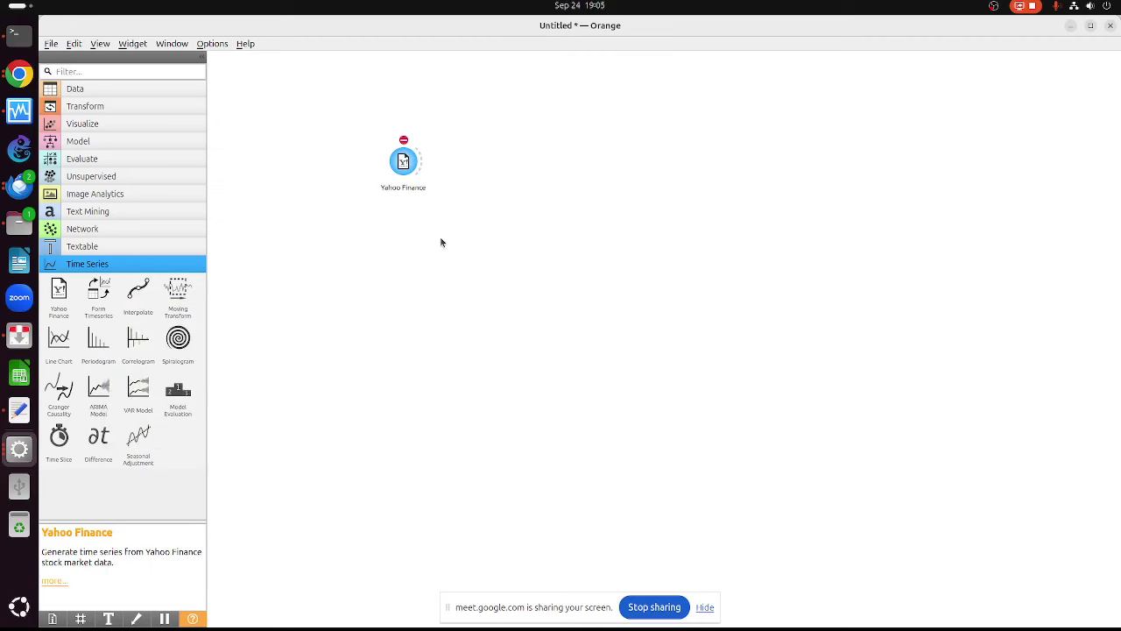
{"action": "left_click_drag", "start_coordinate": [346, 109], "coordinate": [474, 258]}
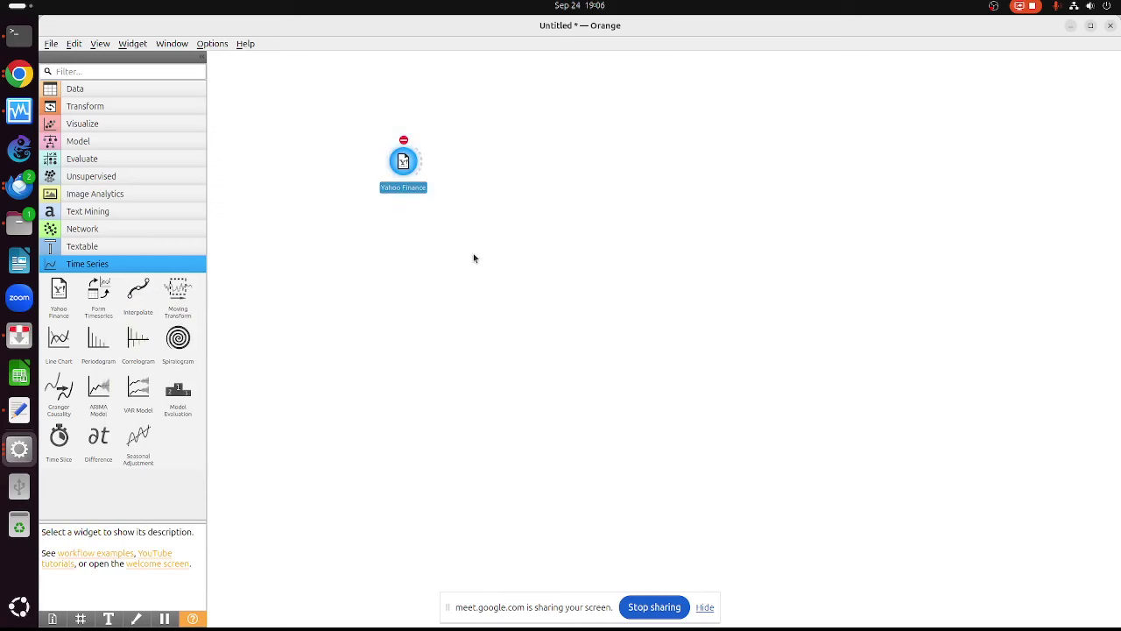
{"action": "key", "text": "Delete"}
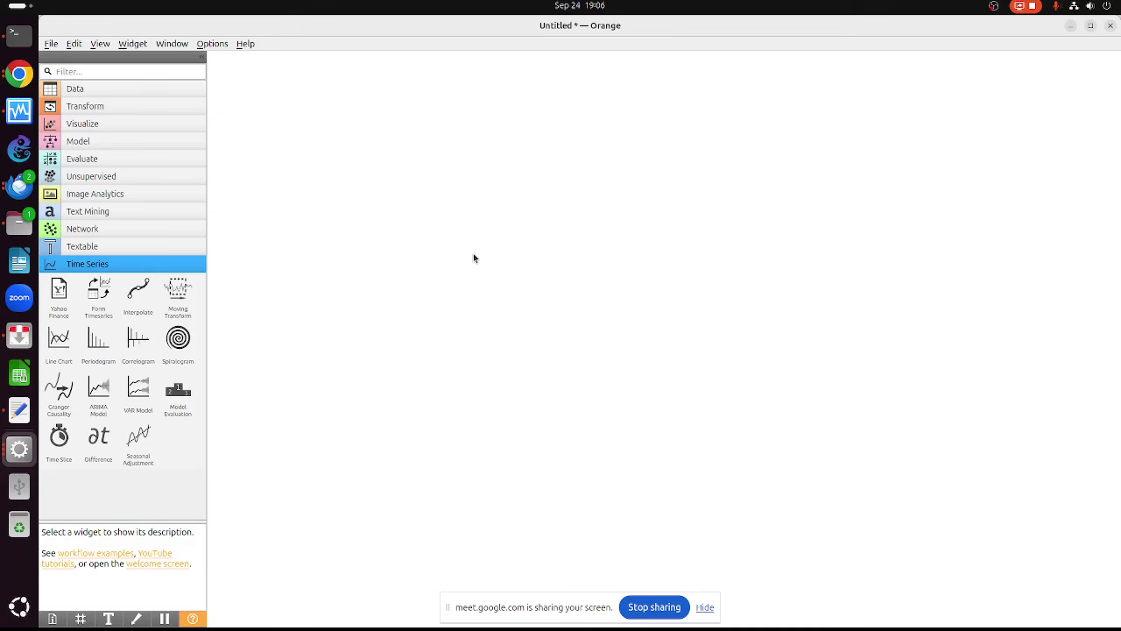
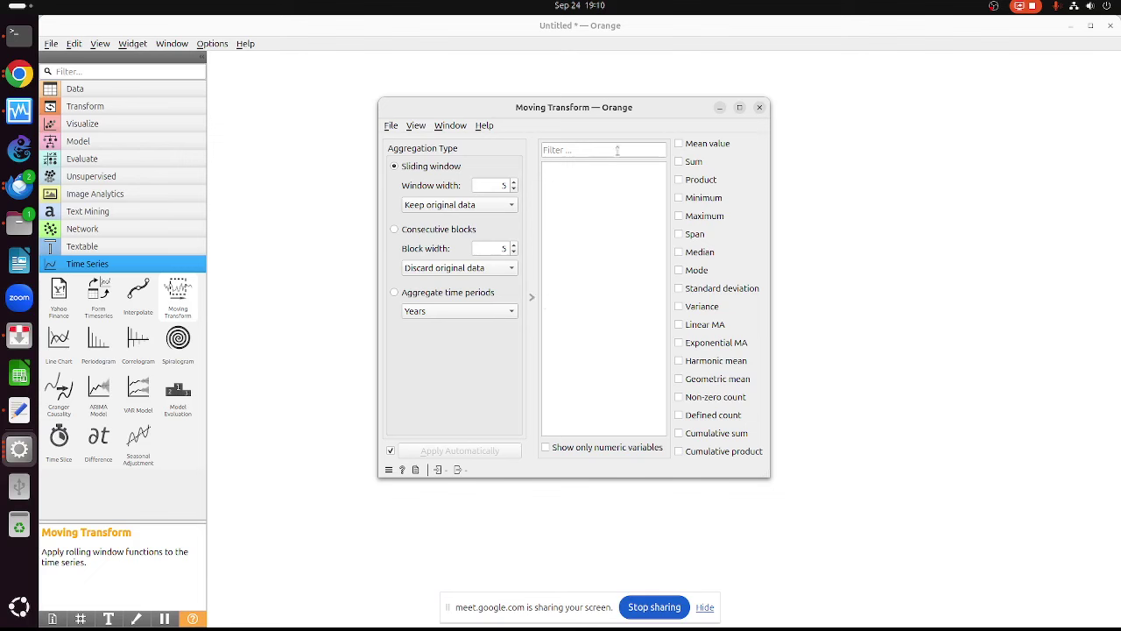
Close the Moving Transform settings and delete that widget from the canvas
{"action": "left_click", "coordinate": [760, 109]}
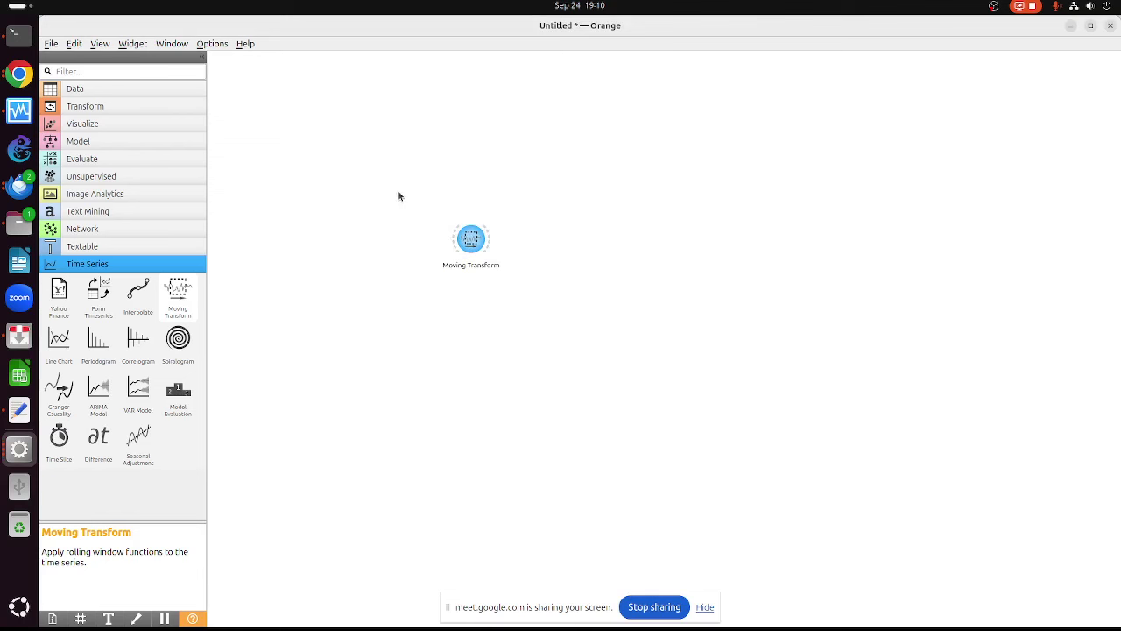
{"action": "left_click_drag", "start_coordinate": [398, 192], "coordinate": [561, 321]}
{"action": "key", "text": "Delete"}
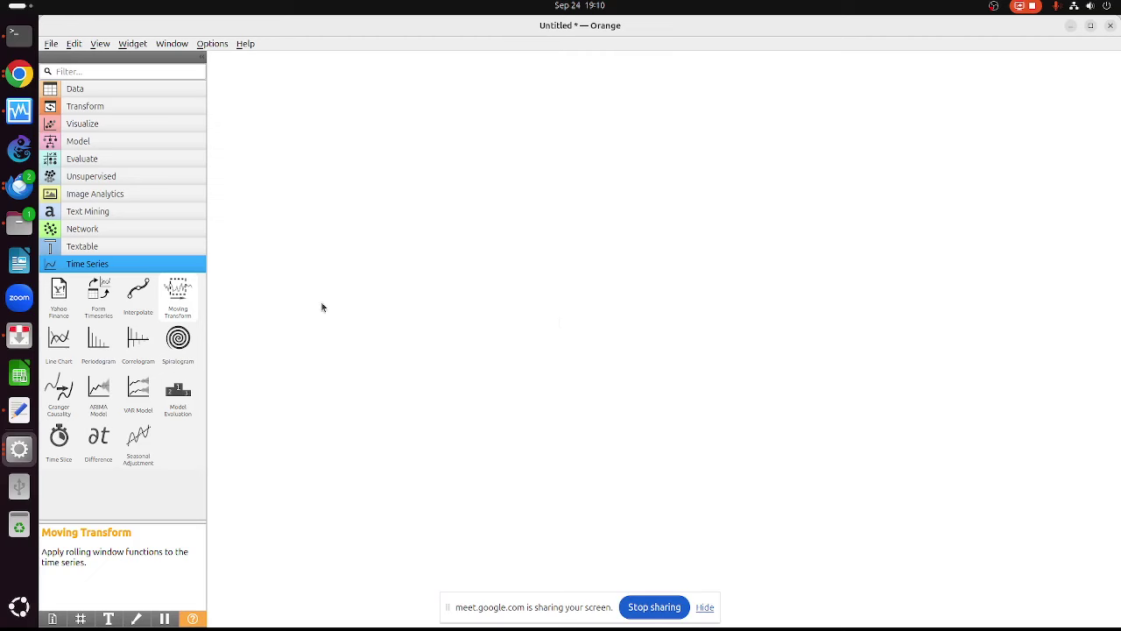
{"action": "left_click_drag", "start_coordinate": [137, 292], "coordinate": [299, 154]}
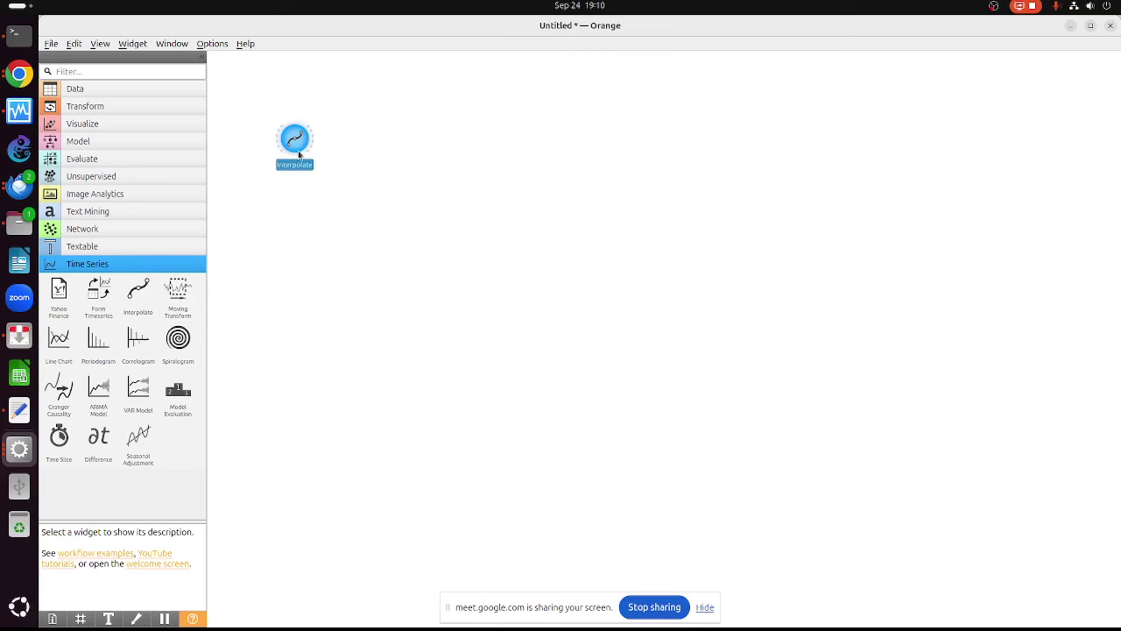
{"action": "left_click_drag", "start_coordinate": [267, 99], "coordinate": [358, 203]}
{"action": "key", "text": "Delete"}
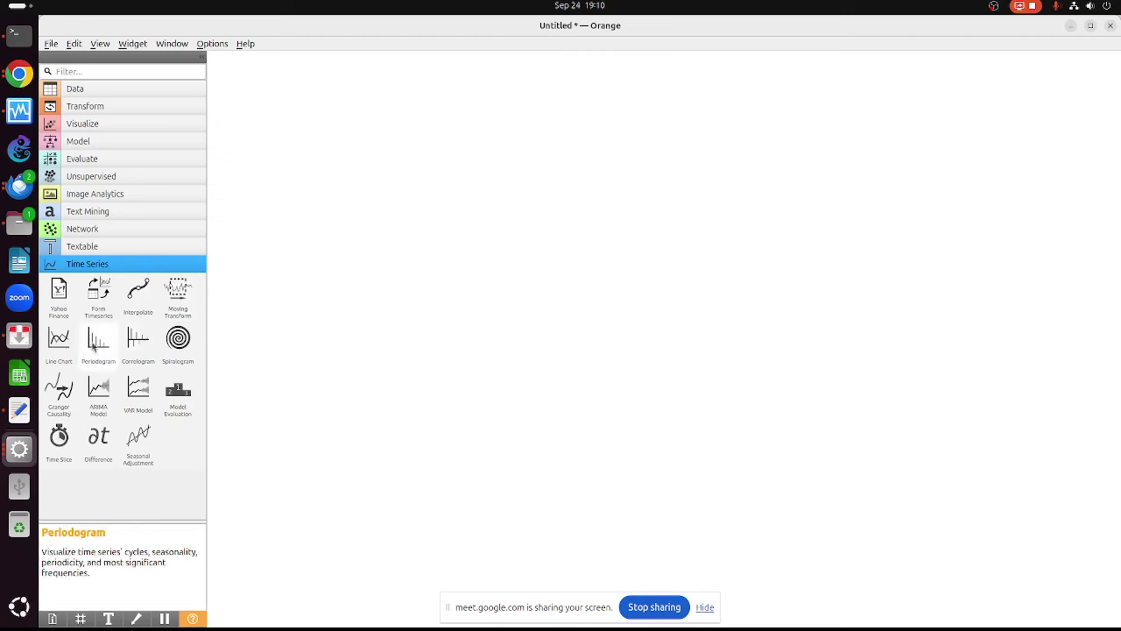
{"action": "left_click", "coordinate": [92, 264]}
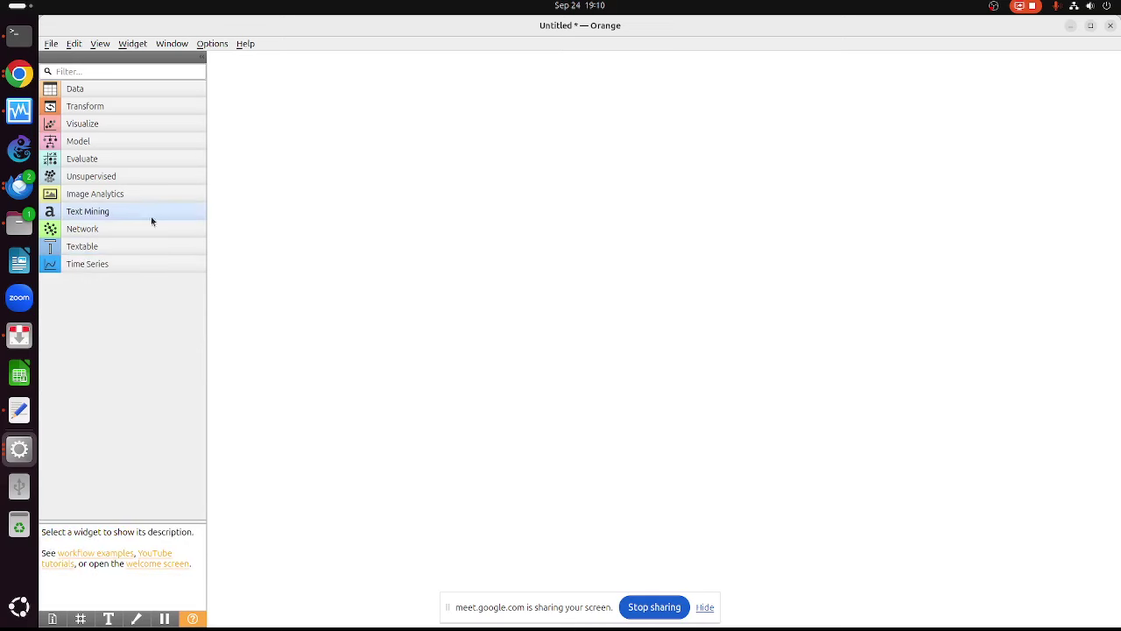
{"action": "left_click", "coordinate": [93, 214]}
{"action": "left_click", "coordinate": [94, 215]}
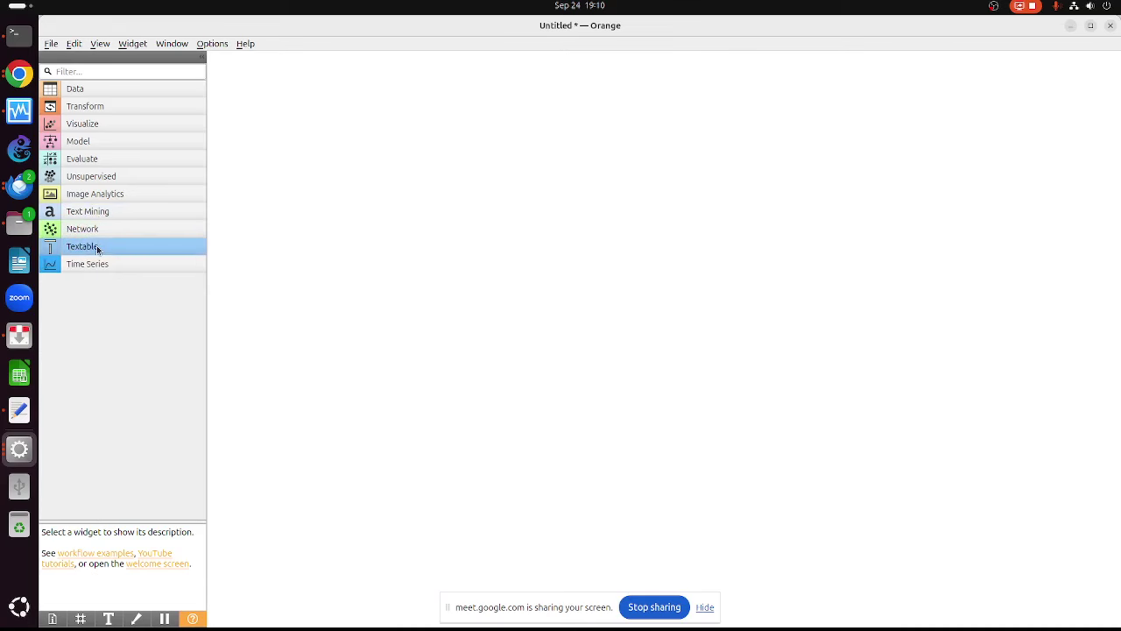
{"action": "left_click", "coordinate": [97, 250]}
{"action": "left_click", "coordinate": [97, 249]}
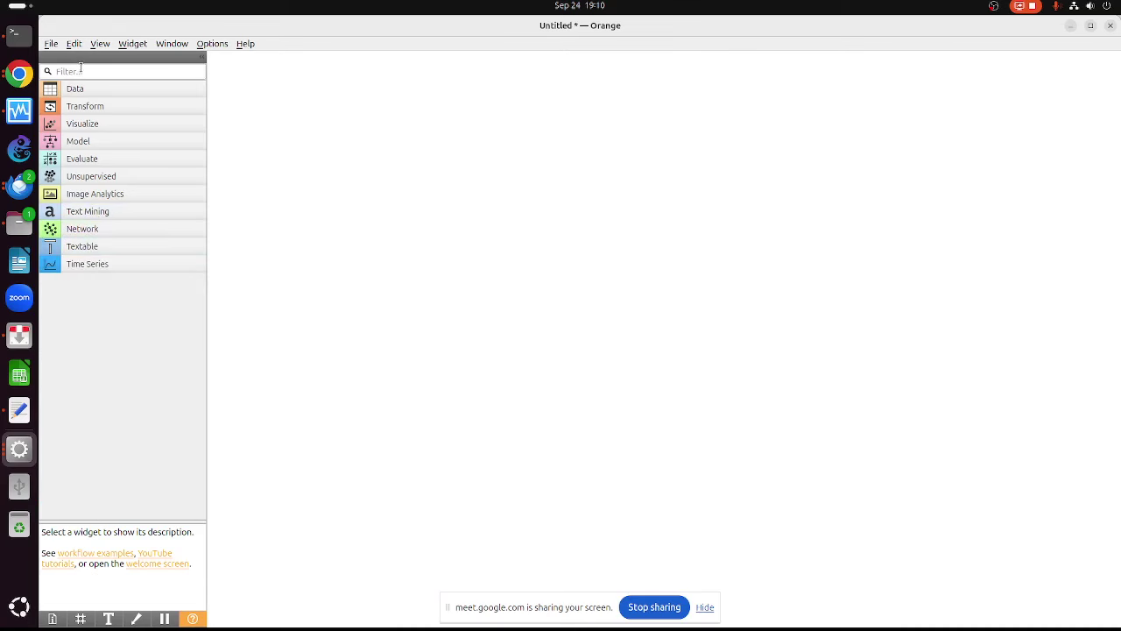
{"action": "left_click", "coordinate": [96, 91]}
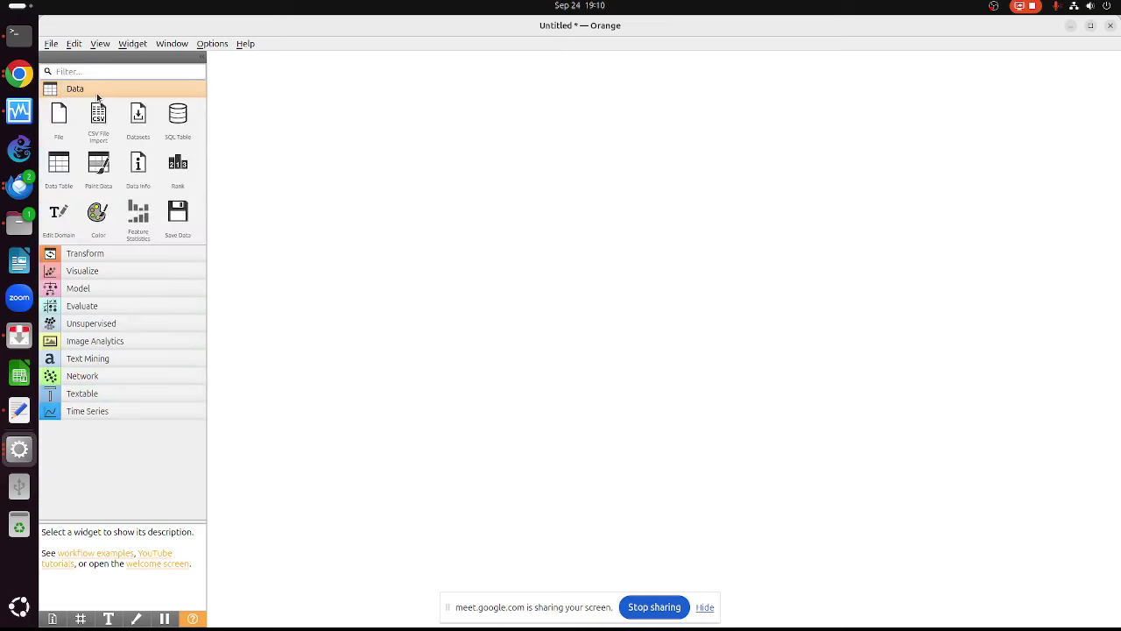
{"action": "left_click", "coordinate": [140, 87]}
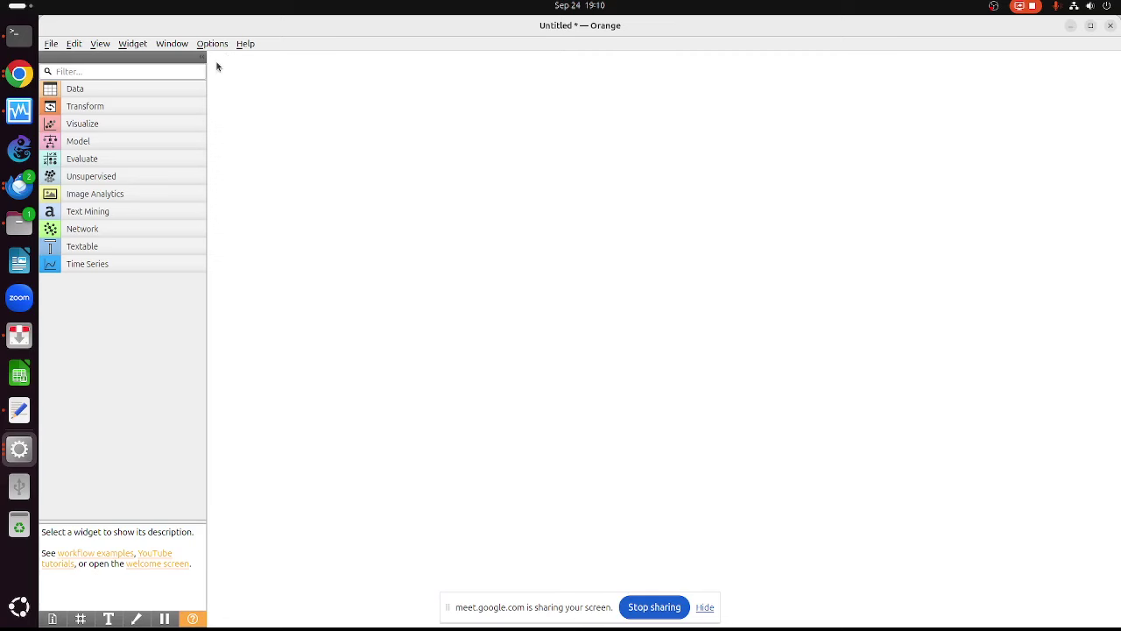
Browse the example workflows and open "Author Prediction on Tweets"
{"action": "left_click", "coordinate": [242, 46]}
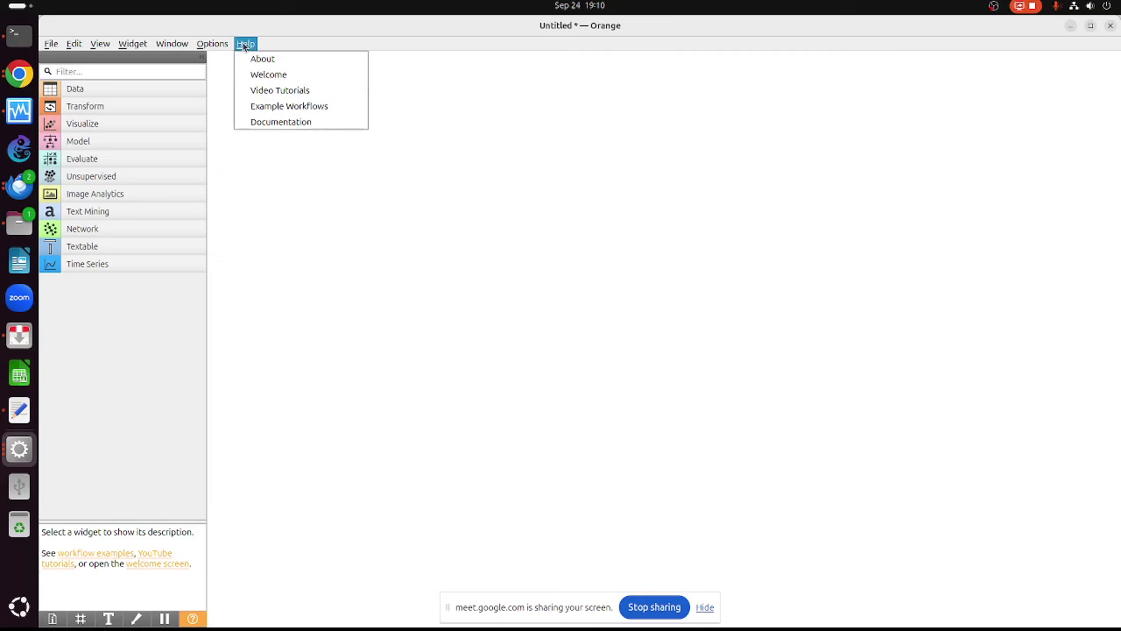
{"action": "left_click", "coordinate": [277, 107]}
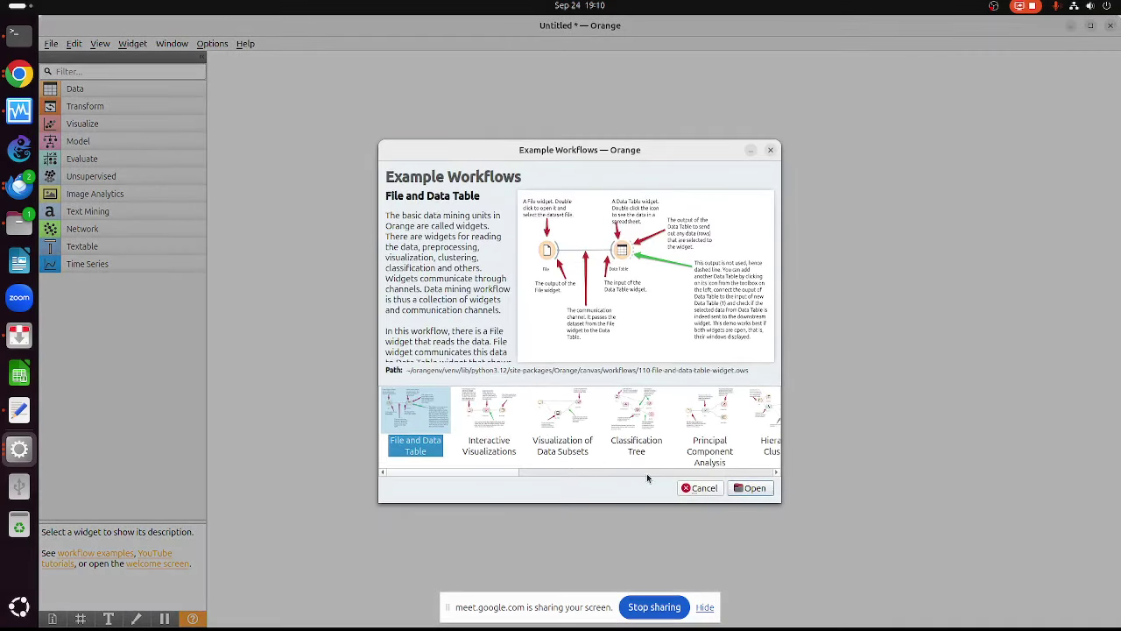
{"action": "left_click", "coordinate": [646, 473]}
{"action": "left_click", "coordinate": [705, 473]}
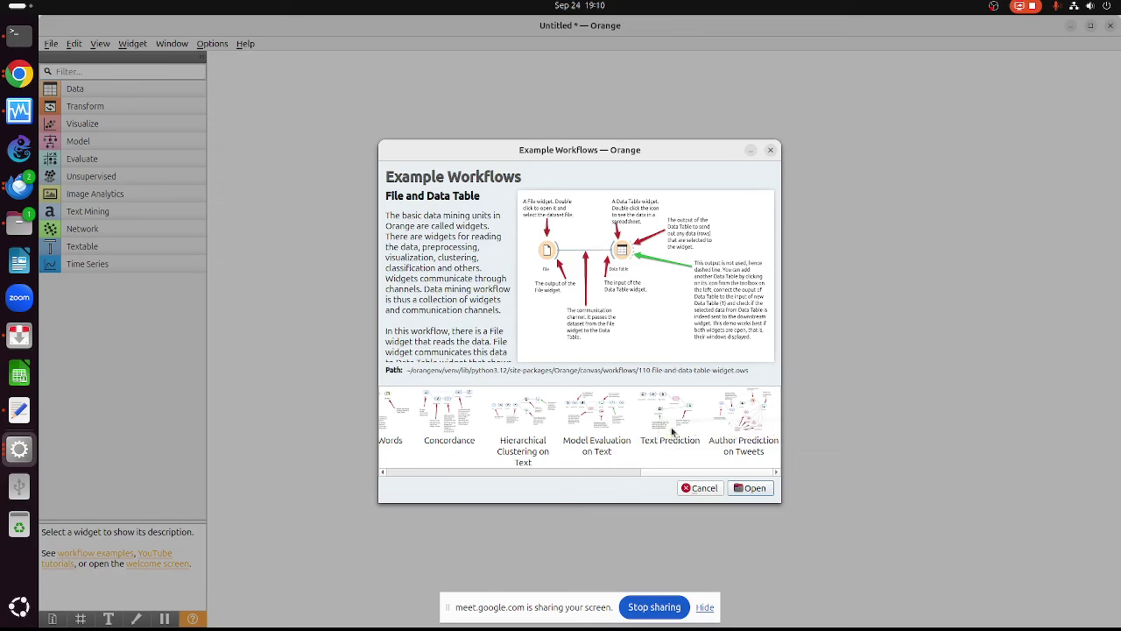
{"action": "left_click", "coordinate": [747, 417]}
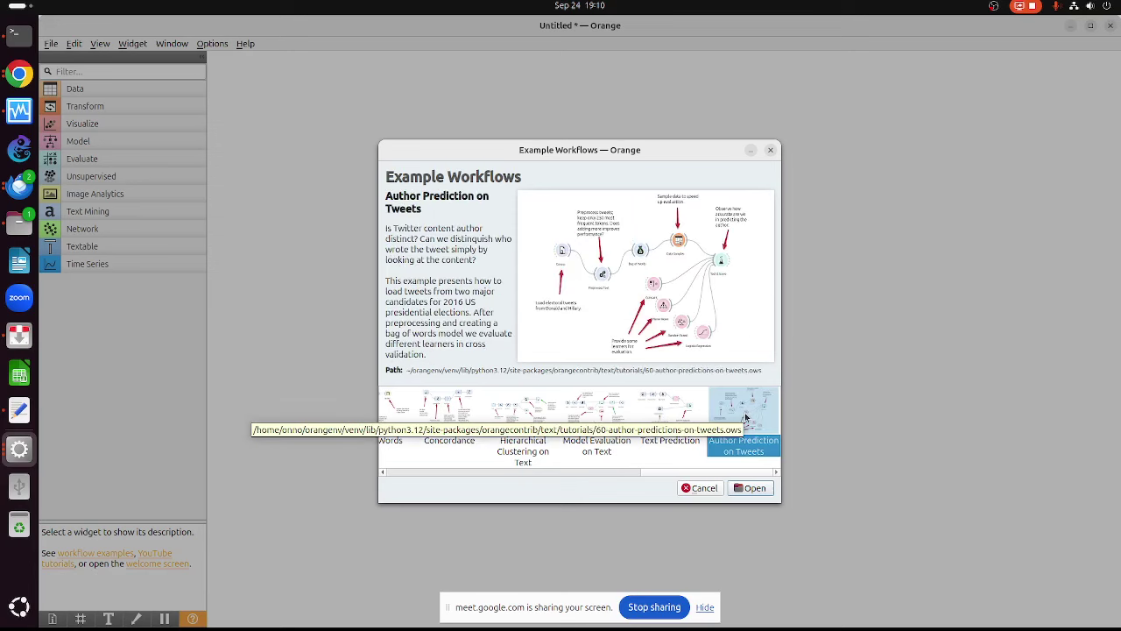
{"action": "double_click", "coordinate": [744, 417]}
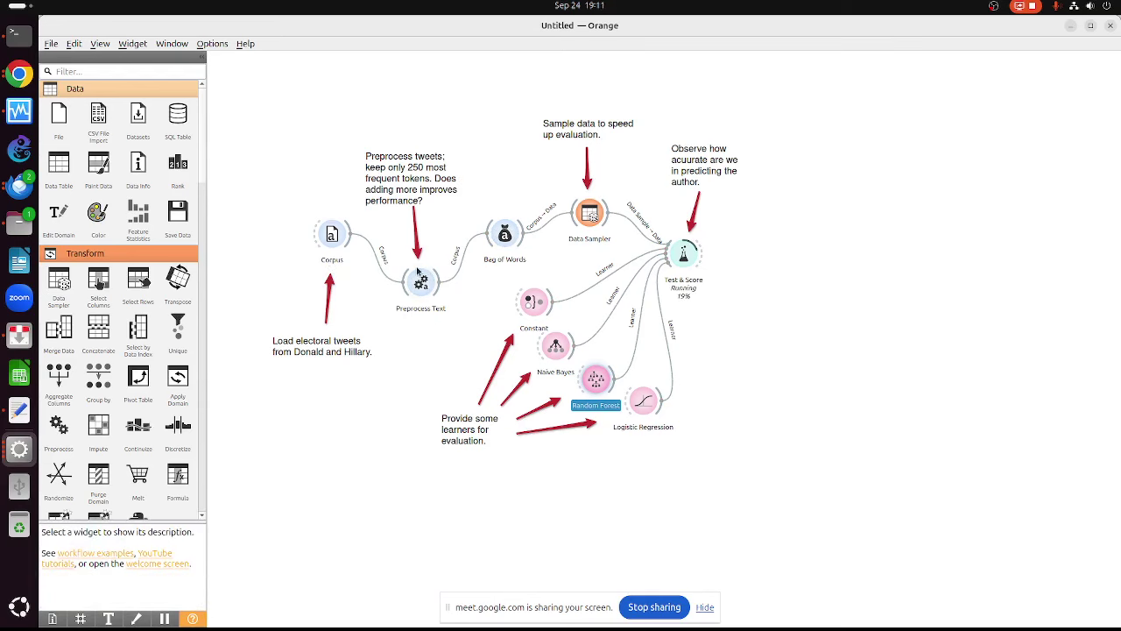
Inspect the Corpus widget's settings, and add a Data Table below the workflow that receives the Corpus output
{"action": "double_click", "coordinate": [335, 237]}
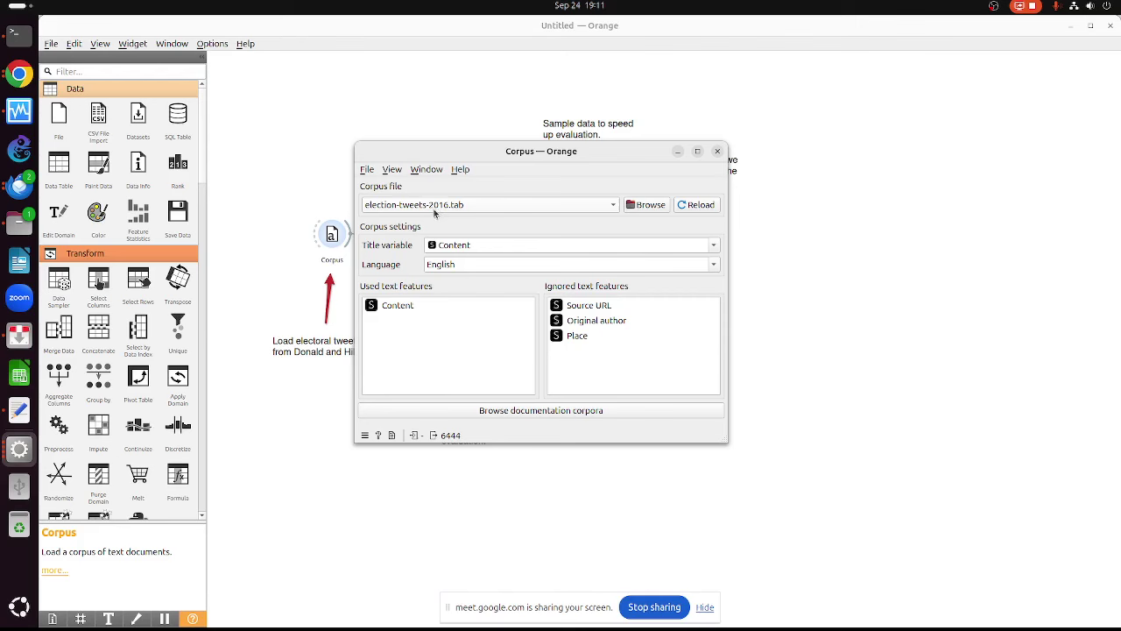
{"action": "left_click", "coordinate": [717, 151]}
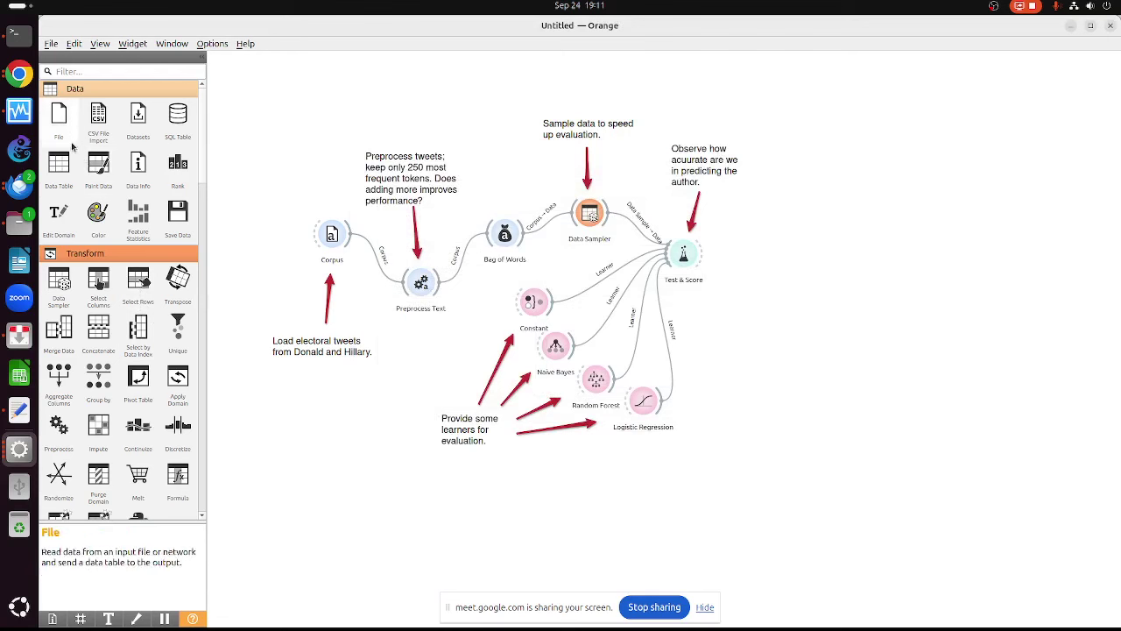
{"action": "left_click_drag", "start_coordinate": [66, 166], "coordinate": [379, 473]}
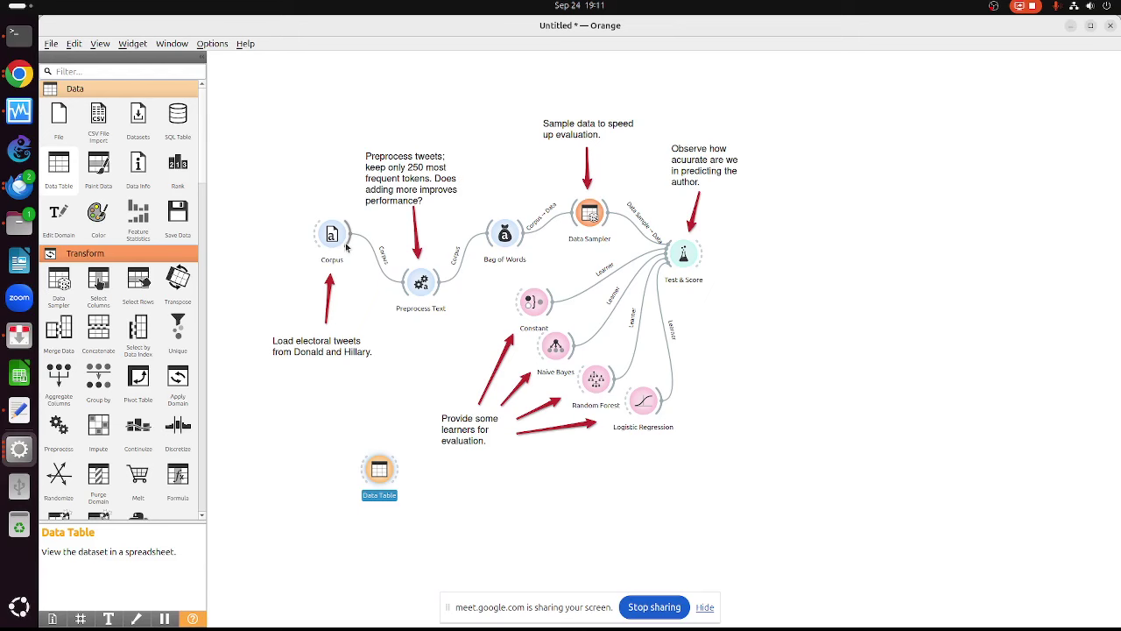
{"action": "left_click_drag", "start_coordinate": [347, 247], "coordinate": [379, 473]}
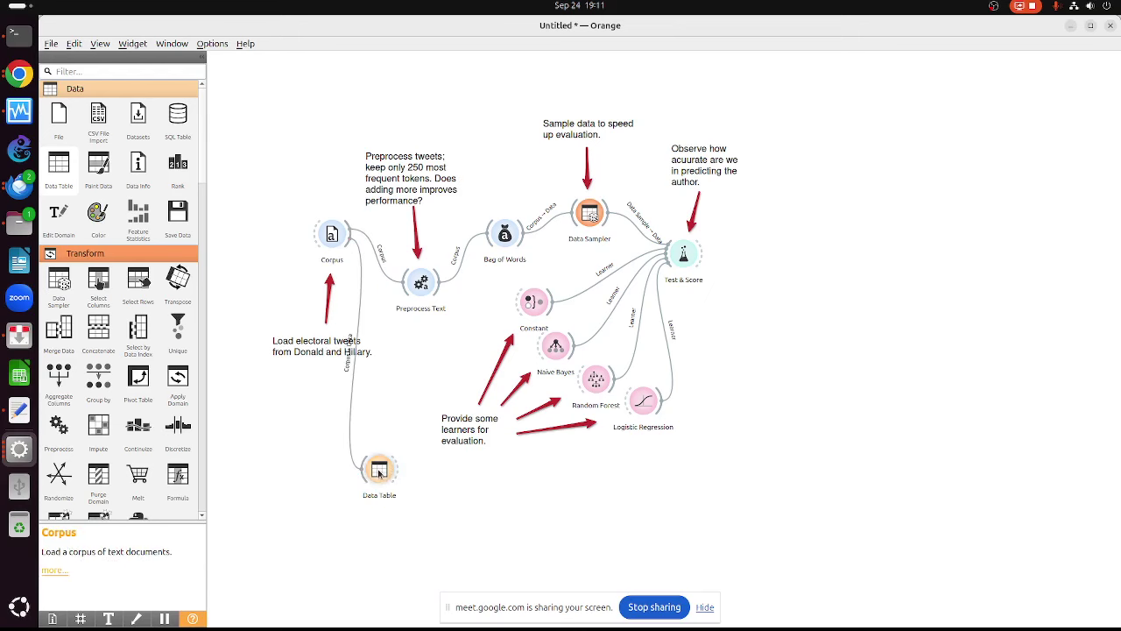
Examine the tweet records in the Data Table at full size with a wider Content column, and close the table
{"action": "double_click", "coordinate": [379, 473]}
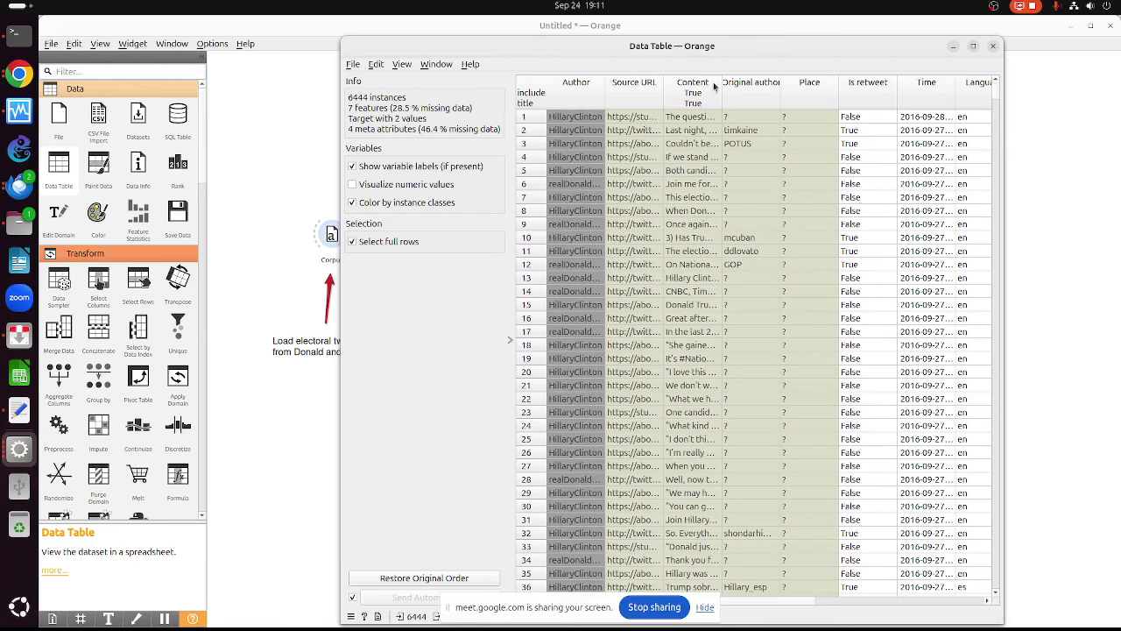
{"action": "mouse_move", "coordinate": [723, 82]}
{"action": "left_mouse_down"}
{"action": "mouse_move", "coordinate": [834, 83]}
{"action": "mouse_move", "coordinate": [738, 82]}
{"action": "left_mouse_up"}
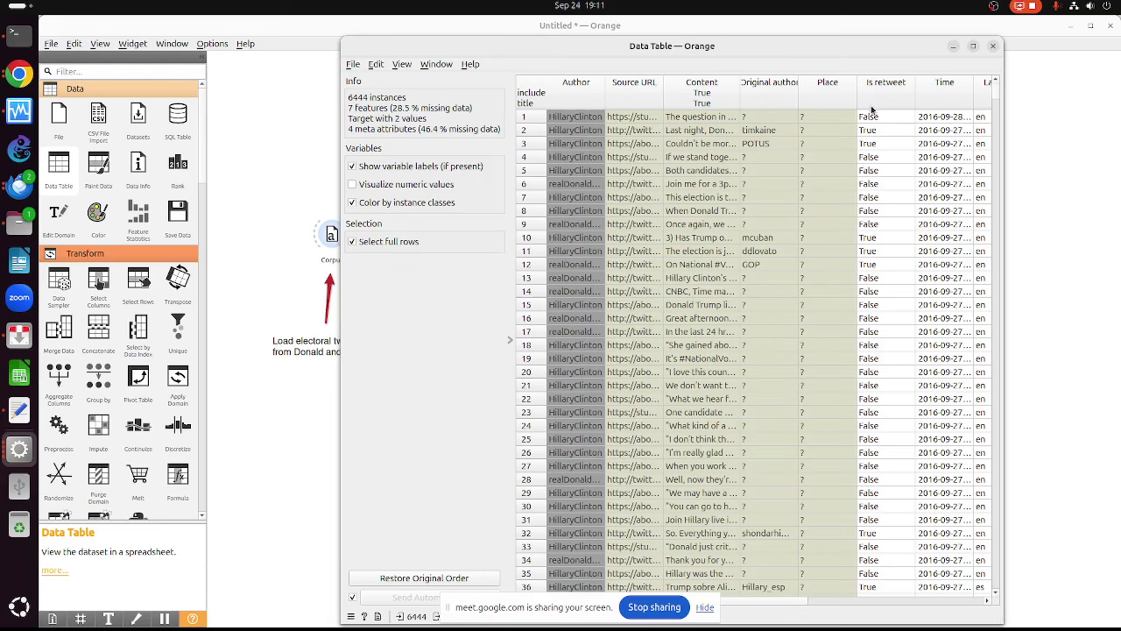
{"action": "left_click", "coordinate": [973, 46]}
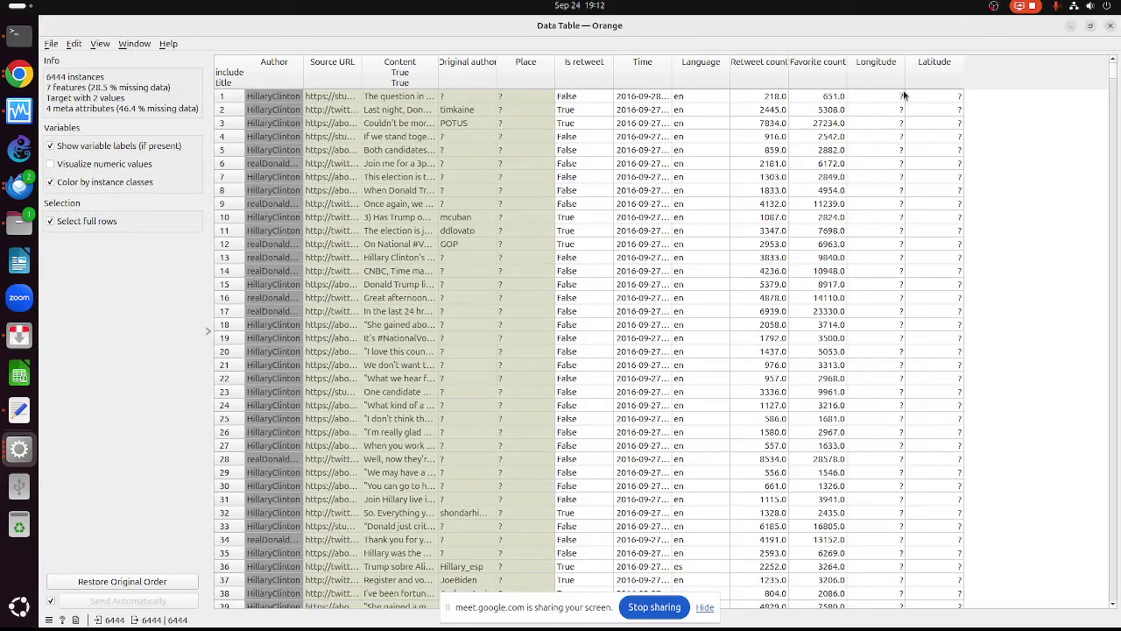
{"action": "scroll", "coordinate": [896, 210], "scroll_direction": "down", "scroll_amount": 20}
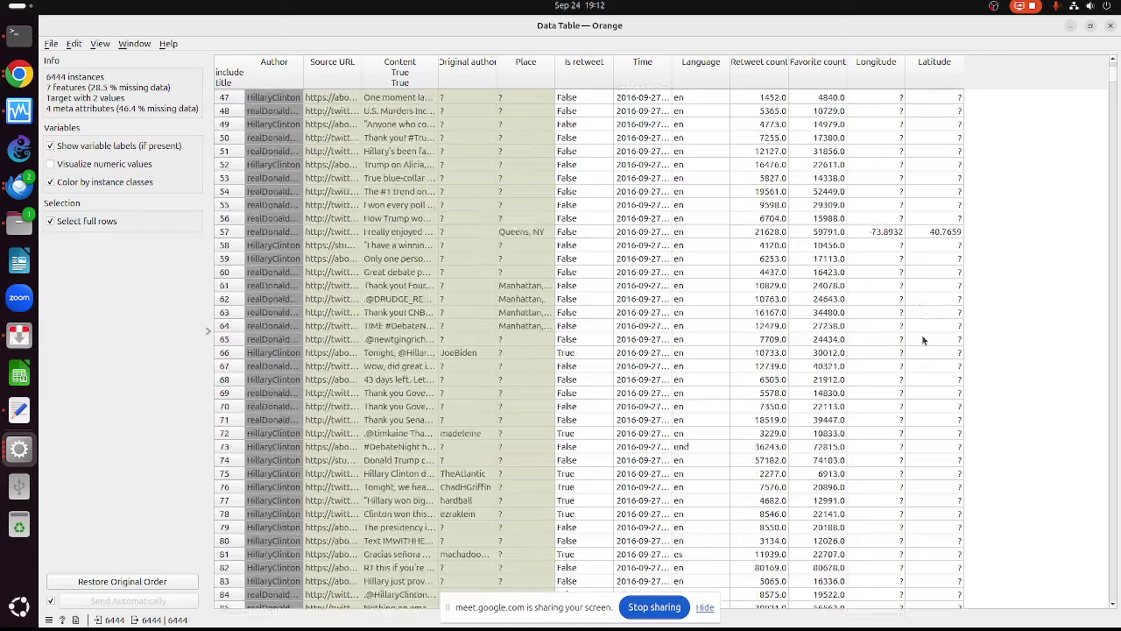
{"action": "scroll", "coordinate": [926, 340], "scroll_direction": "down", "scroll_amount": 20}
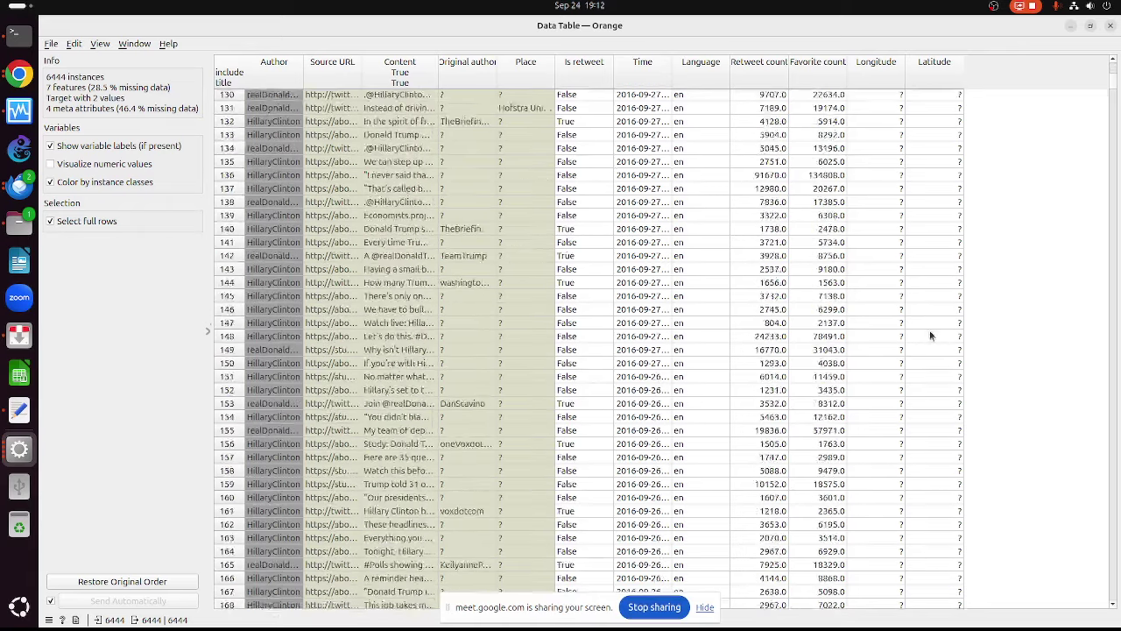
{"action": "scroll", "coordinate": [925, 334], "scroll_direction": "down", "scroll_amount": 18}
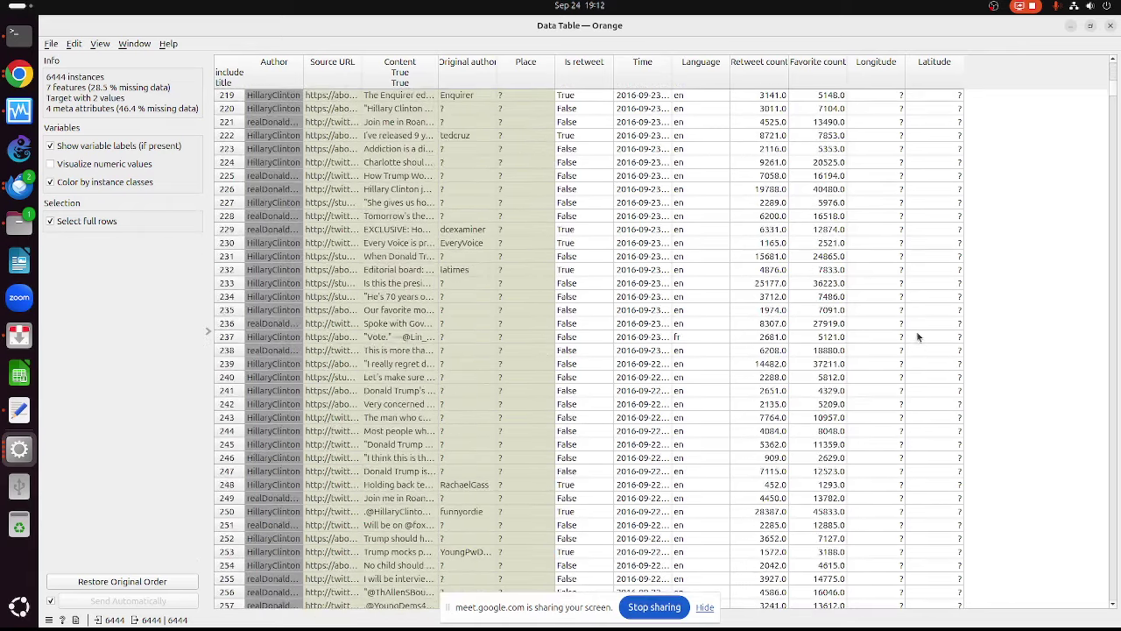
{"action": "scroll", "coordinate": [883, 199], "scroll_direction": "up", "scroll_amount": 20}
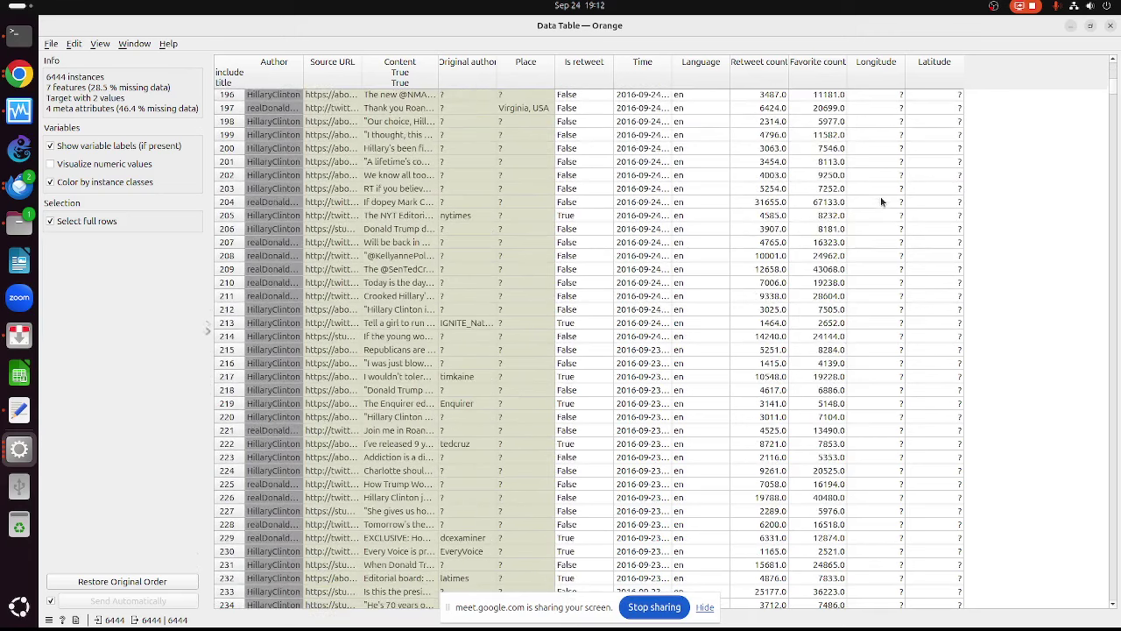
{"action": "scroll", "coordinate": [882, 193], "scroll_direction": "up", "scroll_amount": 5}
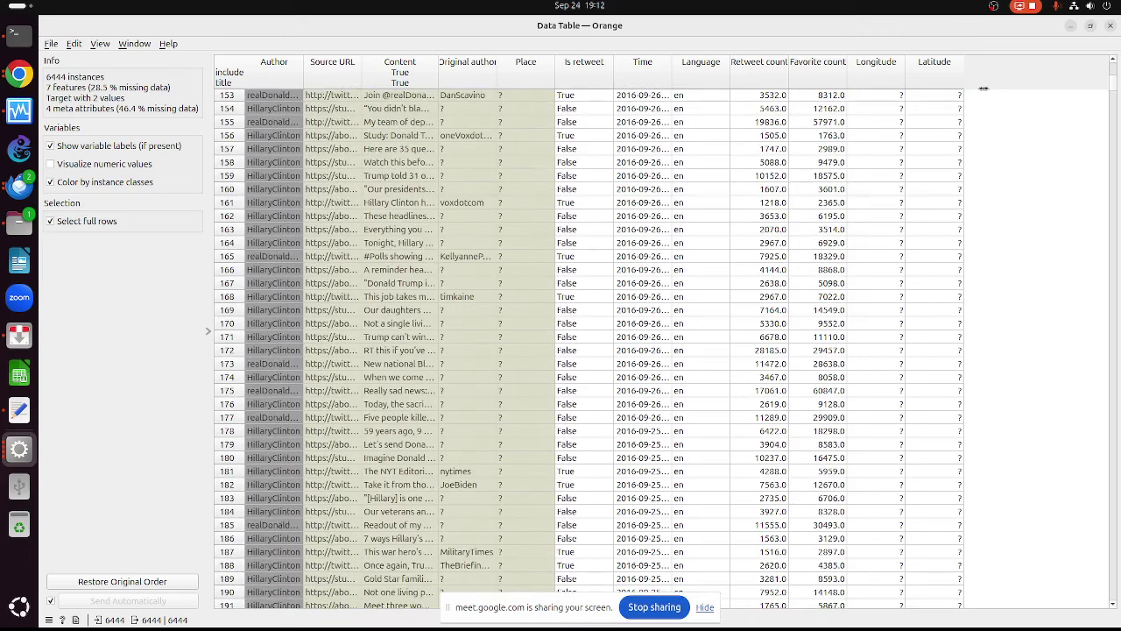
{"action": "left_click", "coordinate": [1110, 25]}
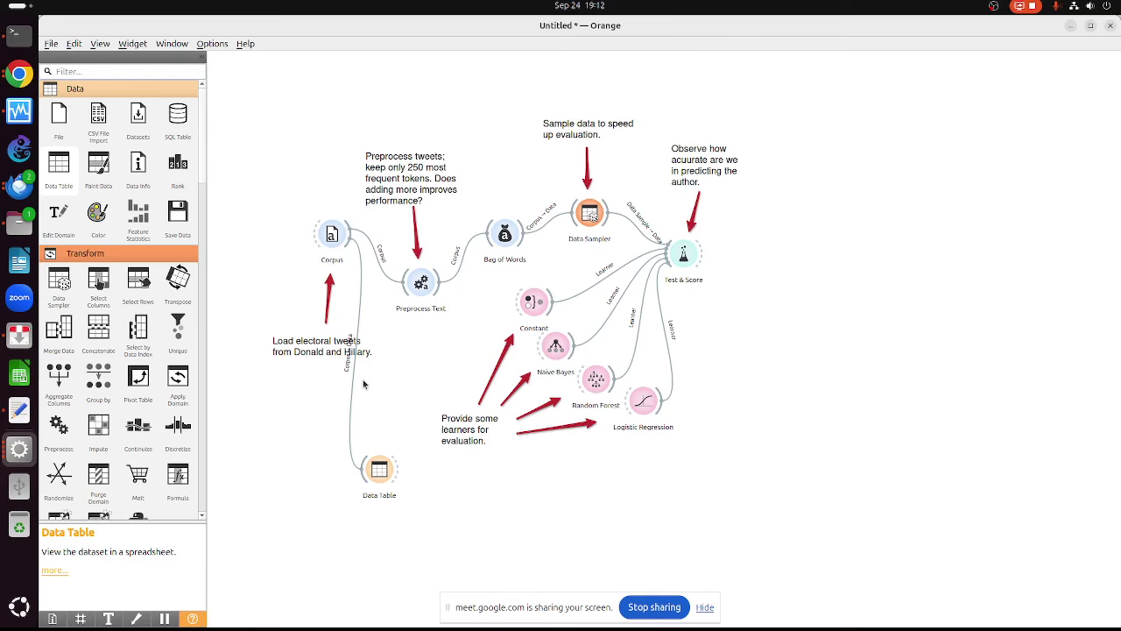
{"action": "scroll", "coordinate": [200, 182], "scroll_direction": "down", "scroll_amount": 20}
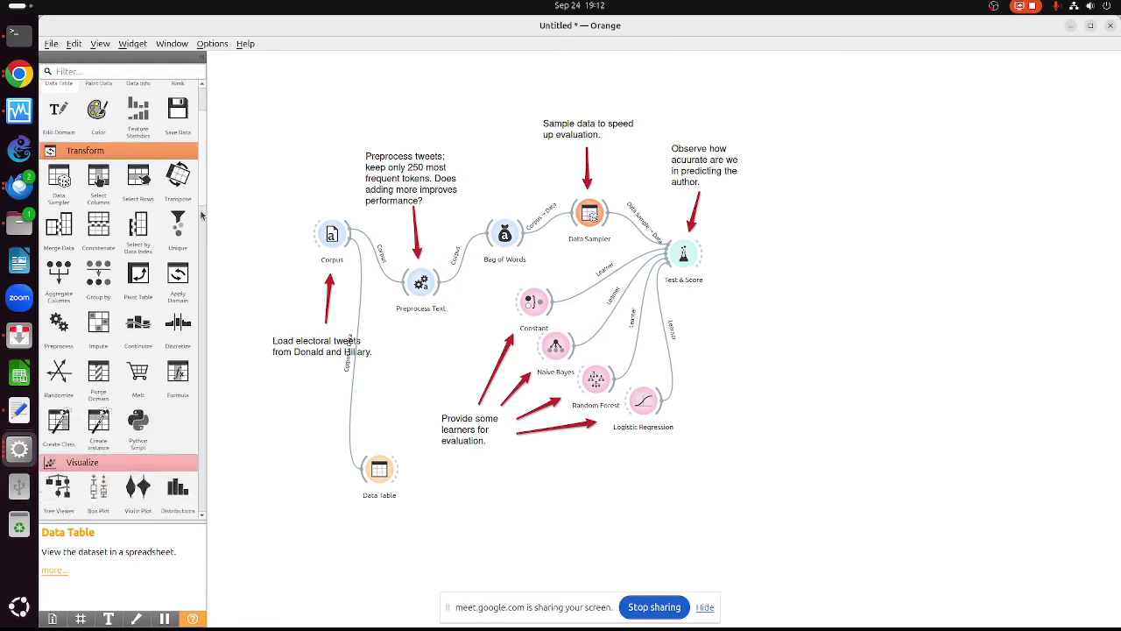
{"action": "scroll", "coordinate": [182, 497], "scroll_direction": "down", "scroll_amount": 3}
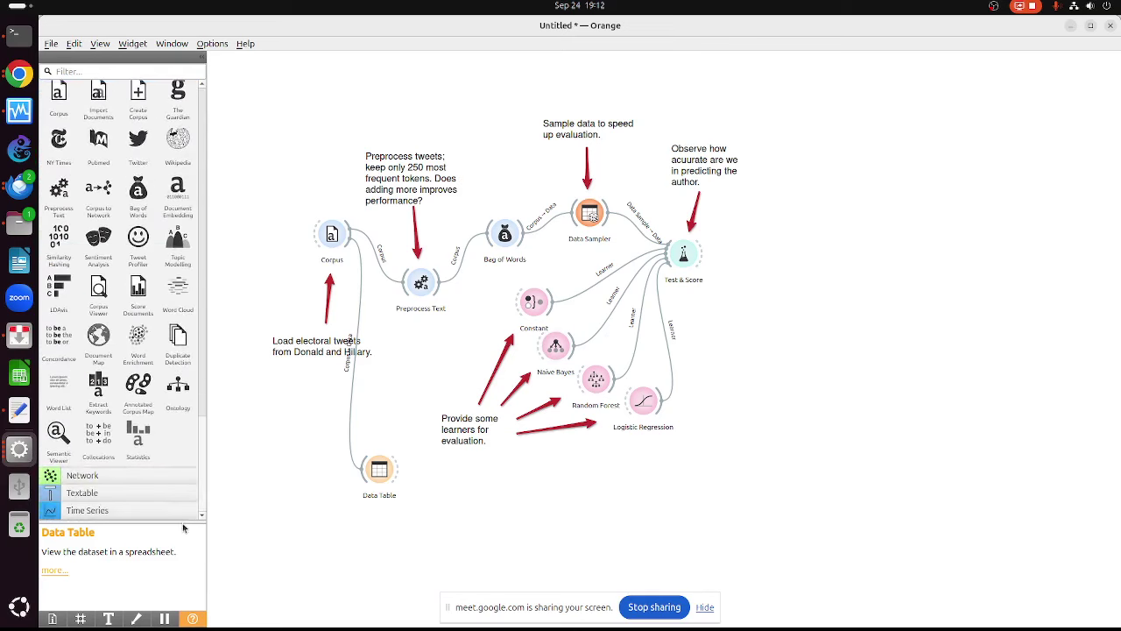
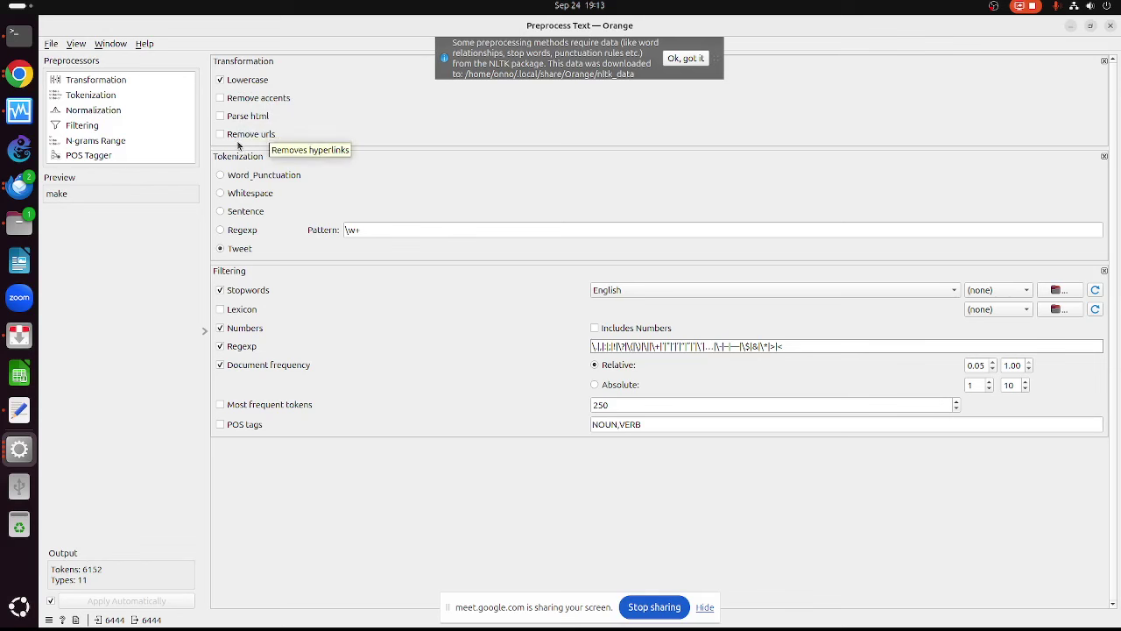
Enable accent removal, HTML parsing and URL removal in the Preprocess Text transformation settings
{"action": "left_click", "coordinate": [226, 98]}
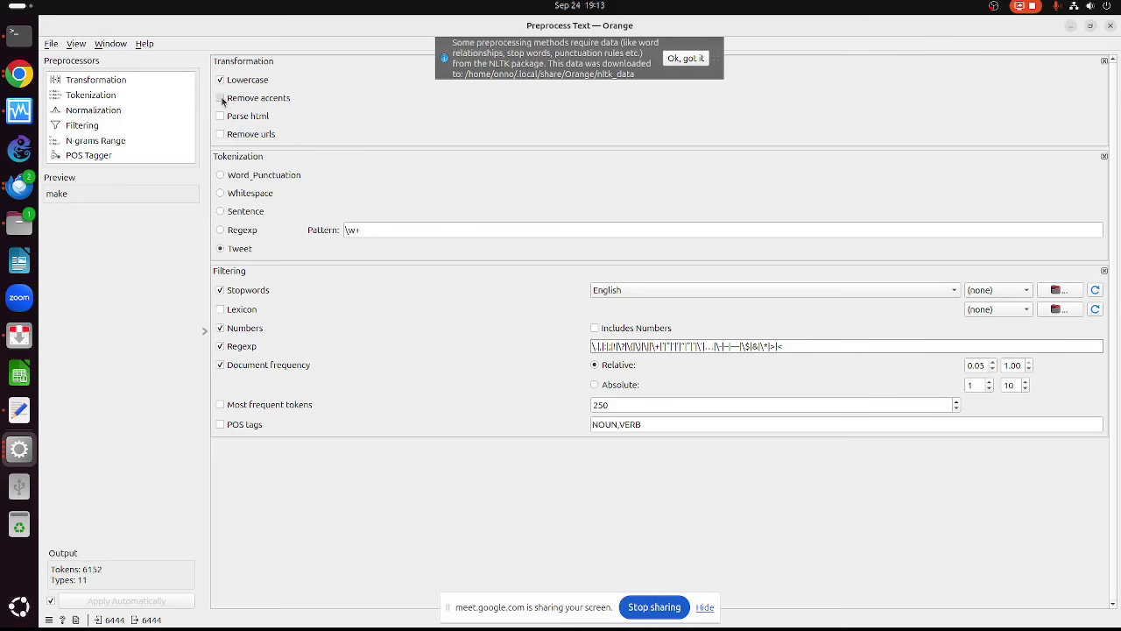
{"action": "left_click", "coordinate": [223, 116]}
{"action": "left_click", "coordinate": [224, 134]}
Try the Word Punctuation, Whitespace and Sentence tokenization methods, and return to Tweet
{"action": "left_click", "coordinate": [221, 175]}
{"action": "left_click", "coordinate": [221, 193]}
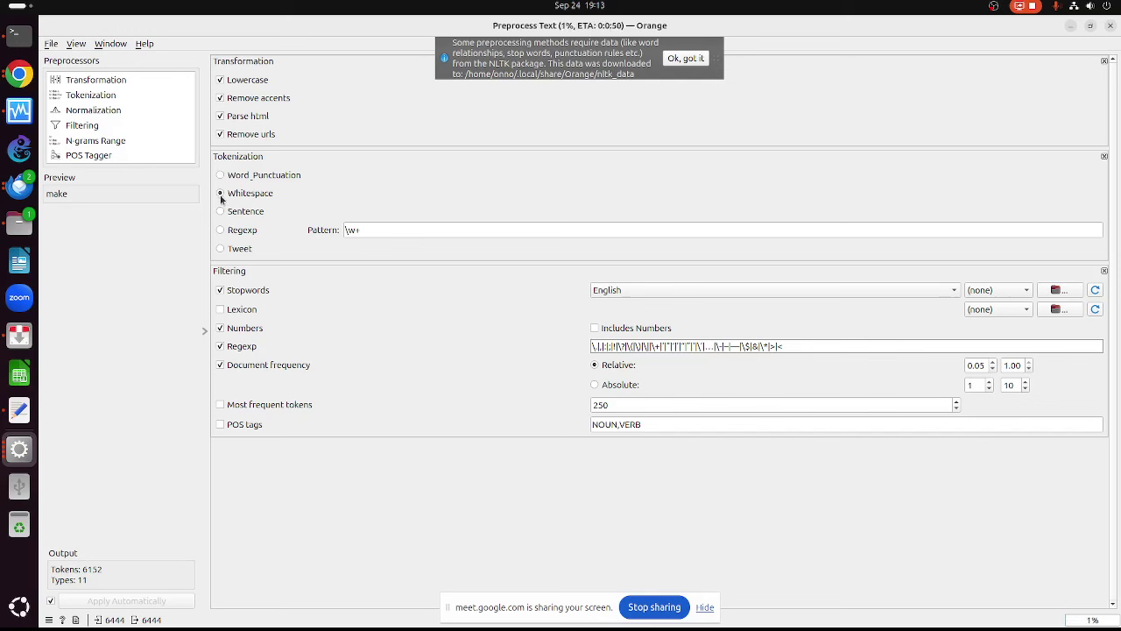
{"action": "left_click", "coordinate": [220, 211]}
{"action": "left_click", "coordinate": [221, 248]}
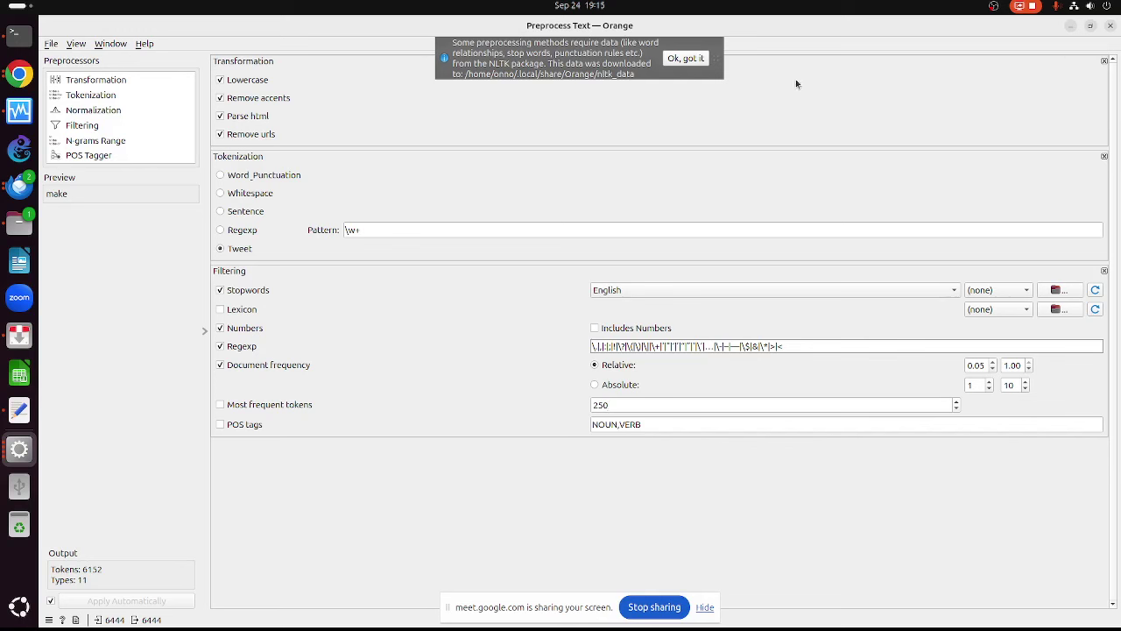
Add a Normalization preprocessor with the Porter Stemmer, and close the Preprocess Text settings
{"action": "left_click", "coordinate": [105, 94]}
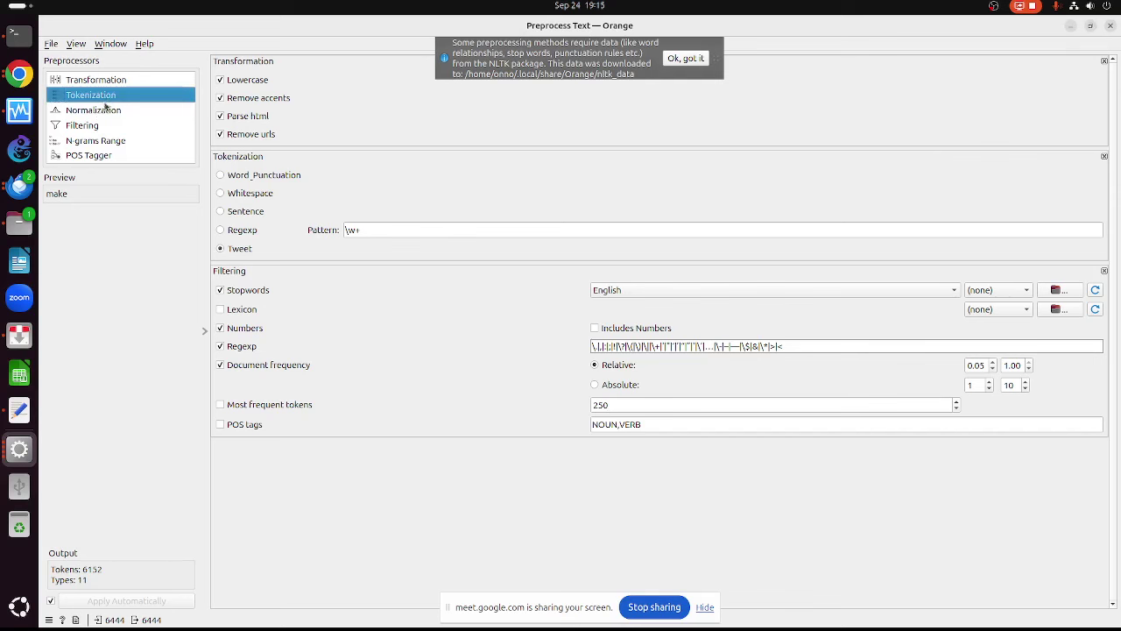
{"action": "left_click", "coordinate": [104, 111]}
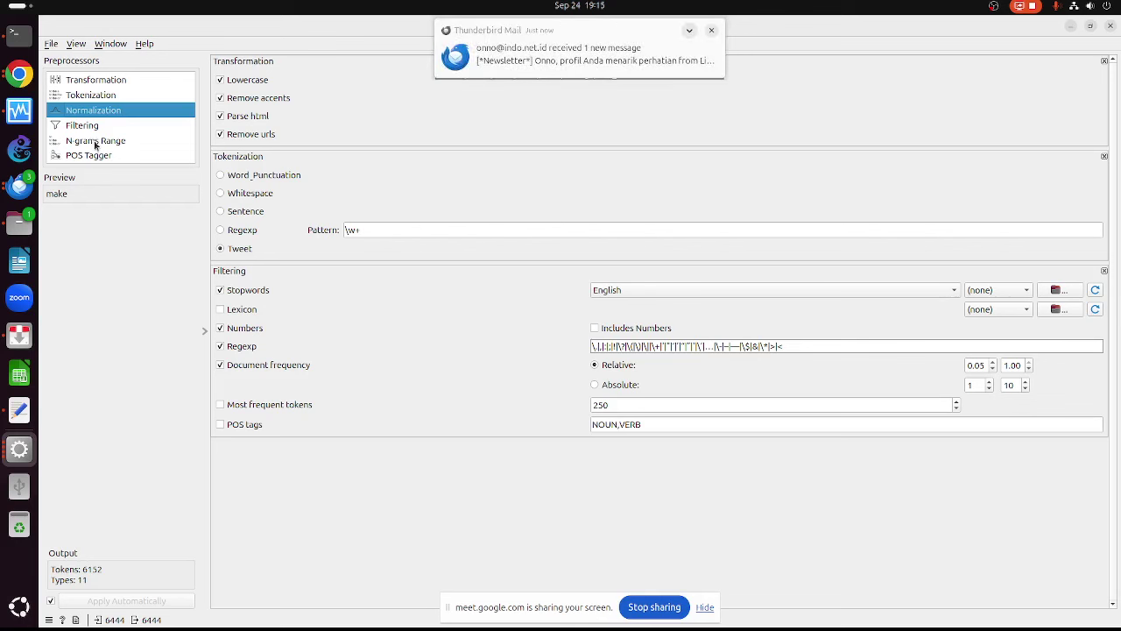
{"action": "left_click", "coordinate": [96, 143]}
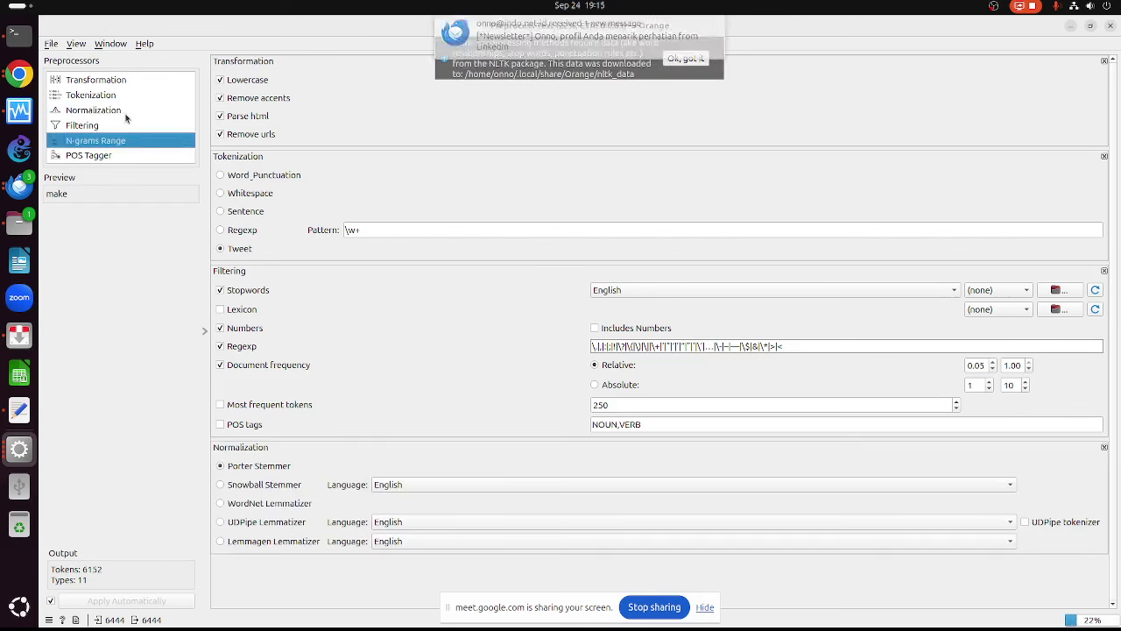
{"action": "left_click", "coordinate": [100, 81]}
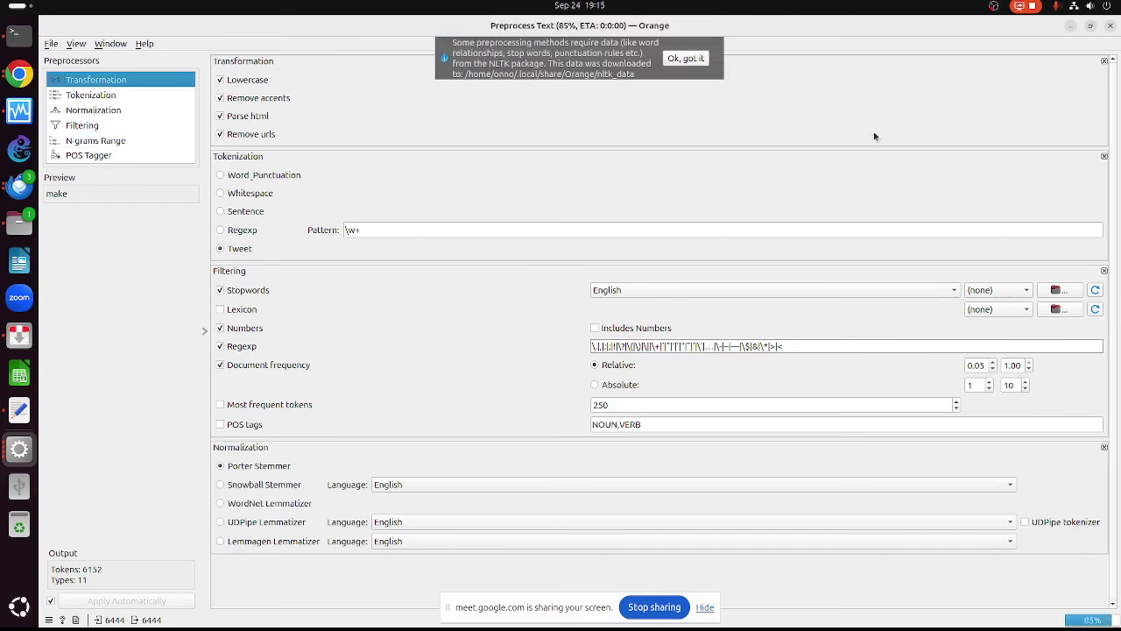
{"action": "left_click", "coordinate": [1108, 28]}
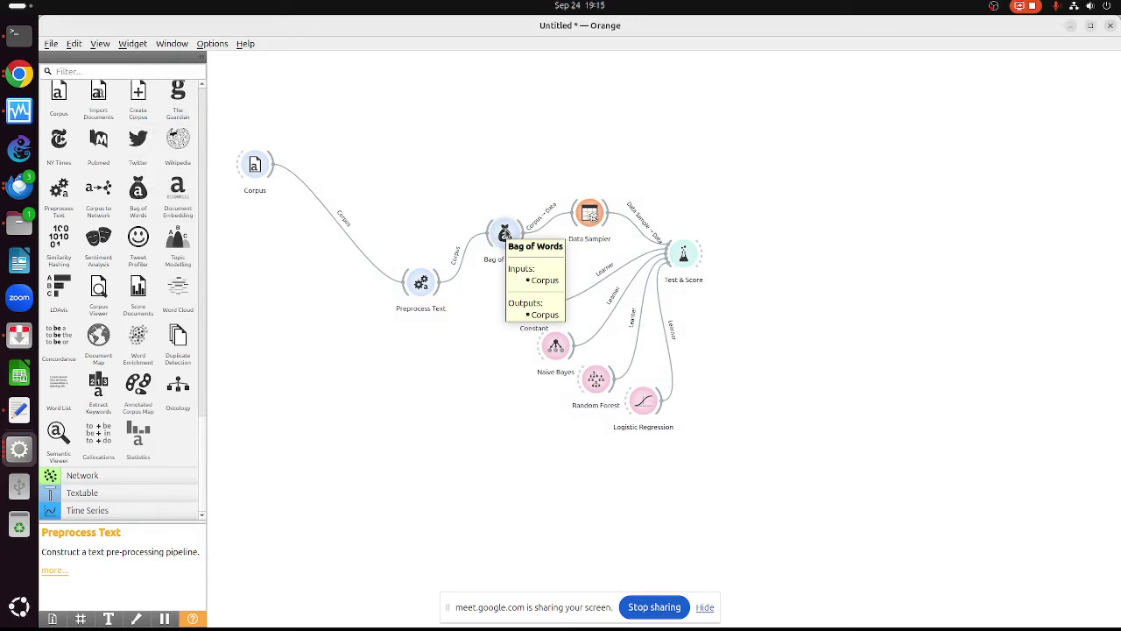
Open the Bag of Words settings, and add a Data Table below the workflow that receives the Corpus output
{"action": "double_click", "coordinate": [505, 235]}
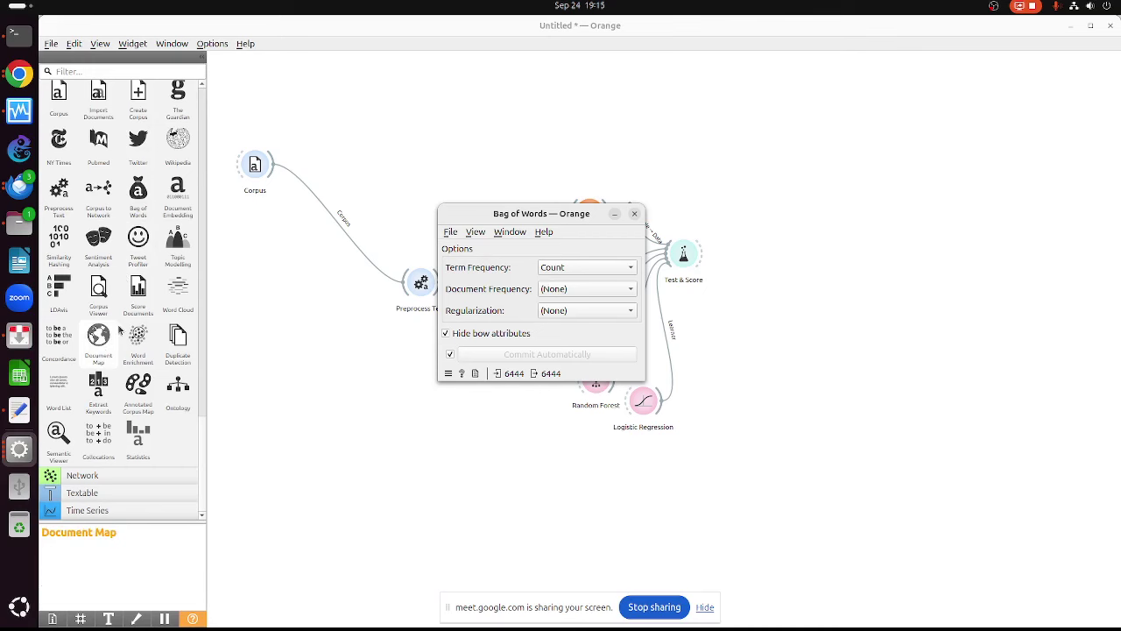
{"action": "scroll", "coordinate": [111, 151], "scroll_direction": "up", "scroll_amount": 10}
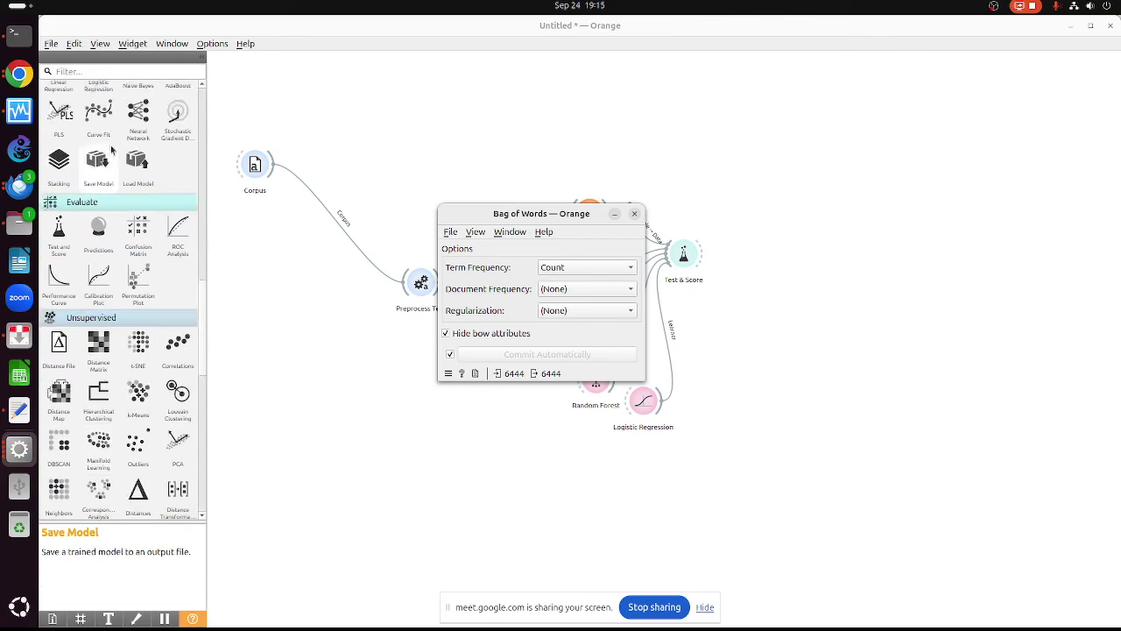
{"action": "scroll", "coordinate": [111, 150], "scroll_direction": "up", "scroll_amount": 15}
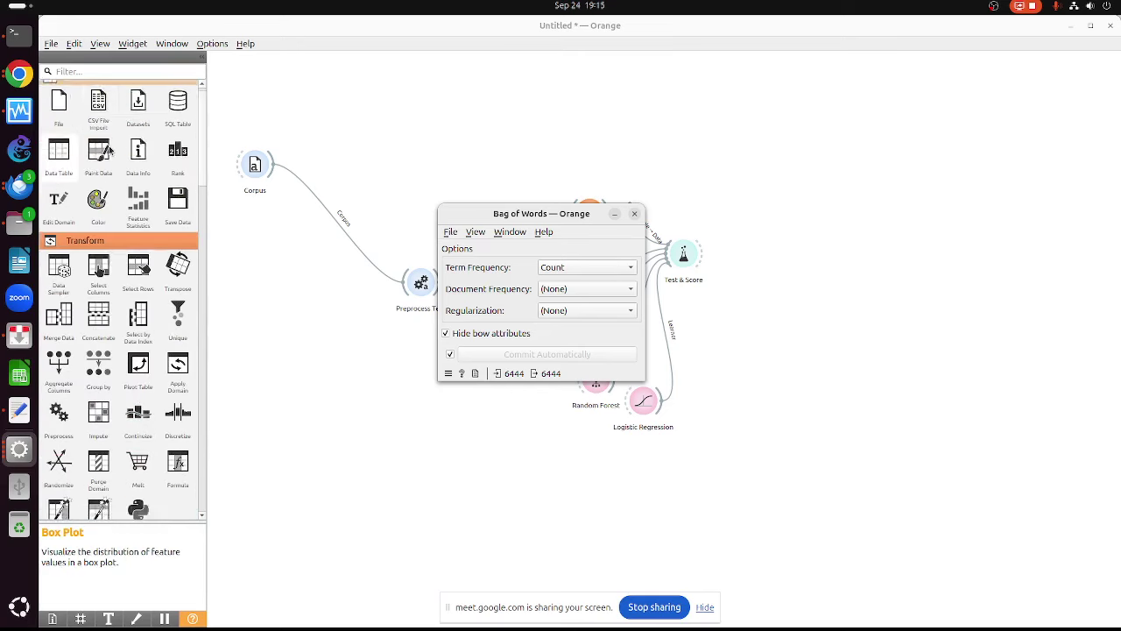
{"action": "scroll", "coordinate": [109, 150], "scroll_direction": "up", "scroll_amount": 1}
{"action": "left_click_drag", "start_coordinate": [59, 165], "coordinate": [328, 418]}
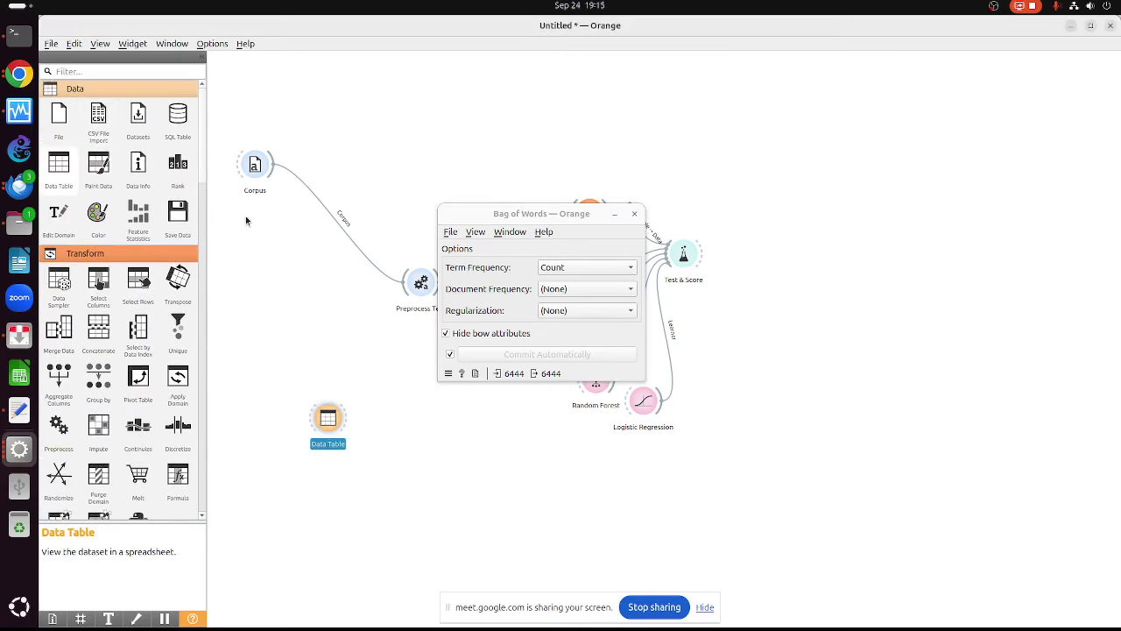
{"action": "left_click_drag", "start_coordinate": [273, 167], "coordinate": [321, 420]}
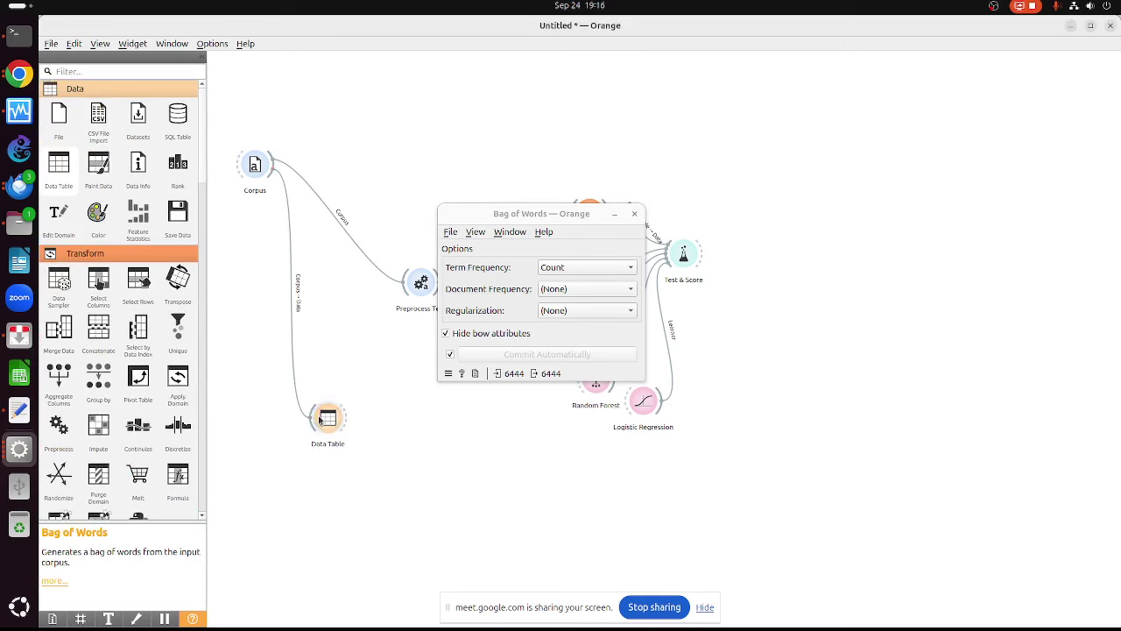
View the Data Table beside the Bag of Words options with a wider Content column, and close the Bag of Words settings
{"action": "double_click", "coordinate": [321, 419]}
{"action": "left_click", "coordinate": [560, 220]}
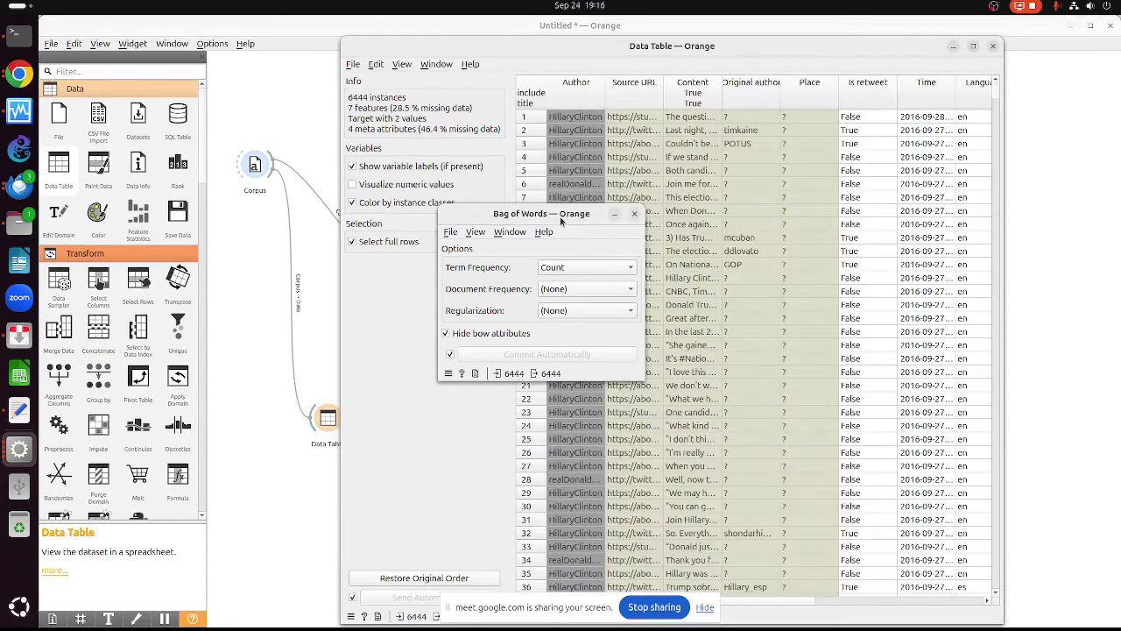
{"action": "left_click_drag", "start_coordinate": [561, 220], "coordinate": [429, 209]}
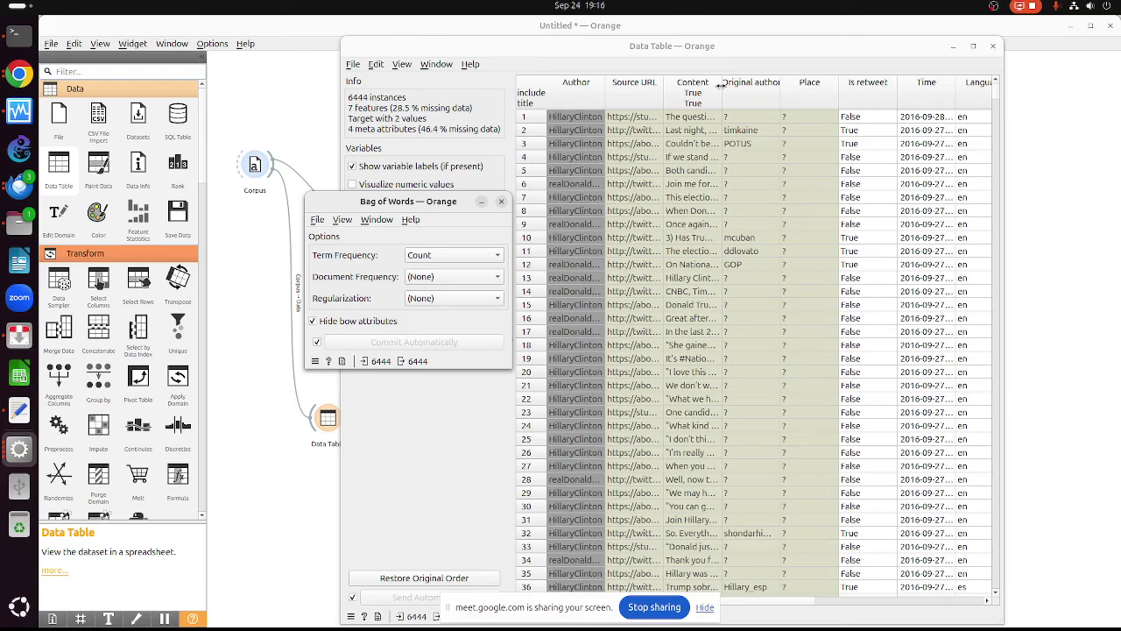
{"action": "left_click_drag", "start_coordinate": [720, 85], "coordinate": [932, 85]}
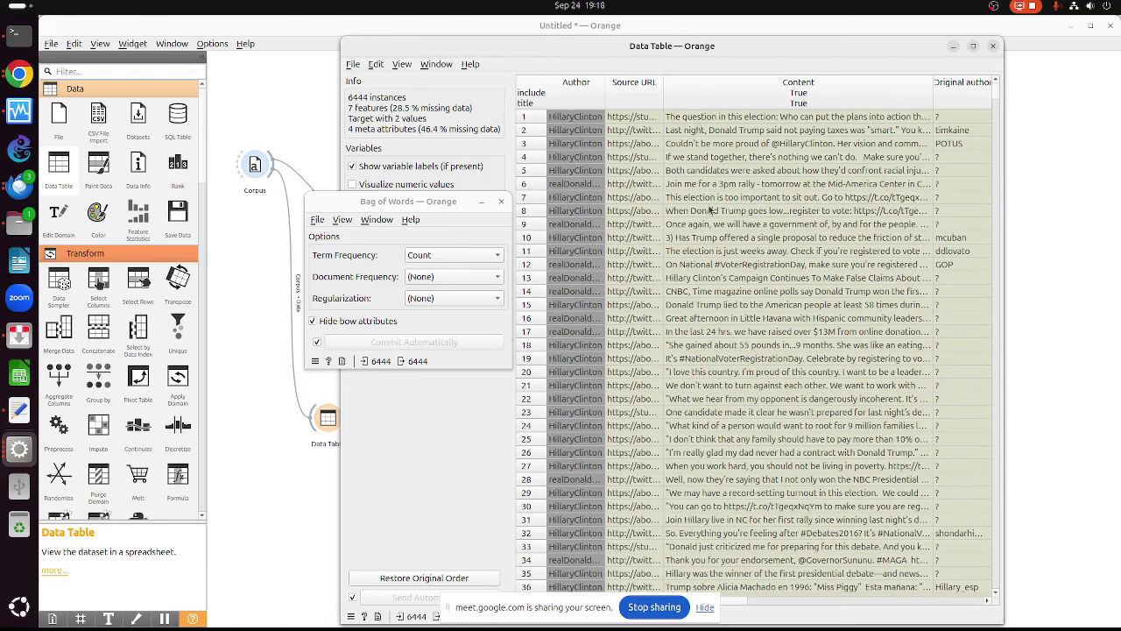
{"action": "left_click", "coordinate": [501, 203]}
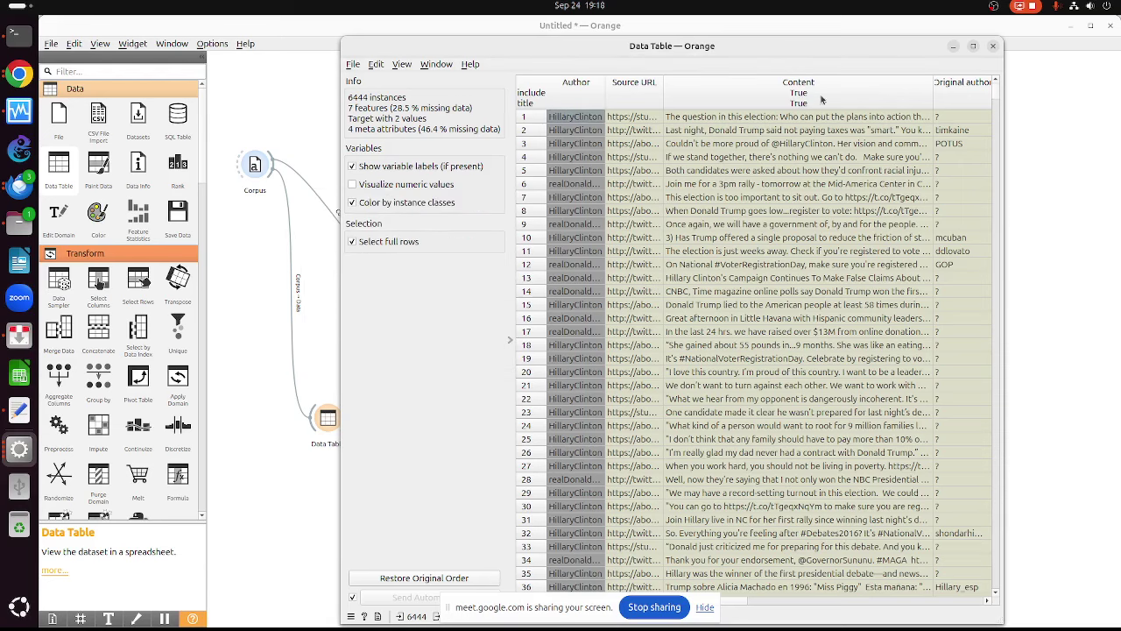
Examine the remaining tweet columns and records at full size with a narrower Content column, and close the table
{"action": "left_click", "coordinate": [976, 46]}
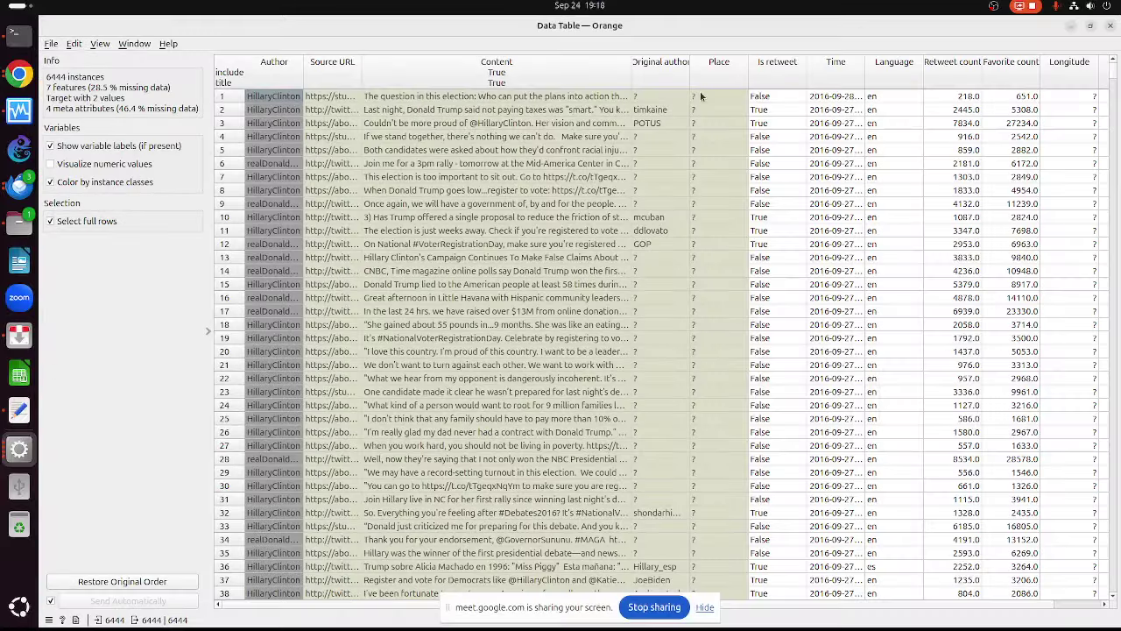
{"action": "left_click_drag", "start_coordinate": [630, 64], "coordinate": [480, 55]}
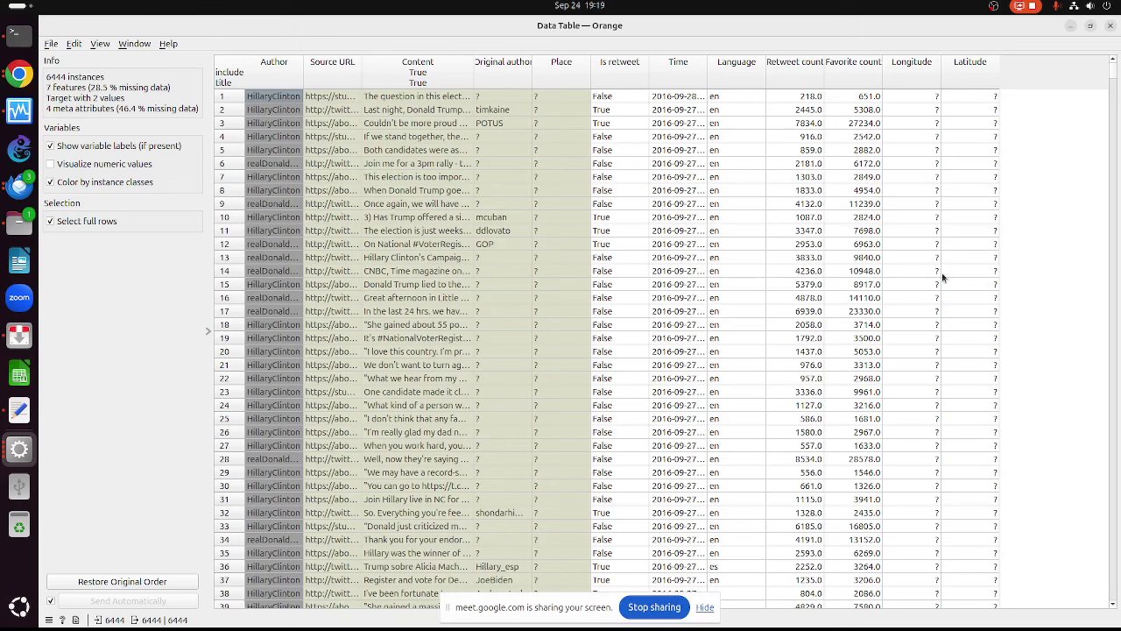
{"action": "scroll", "coordinate": [942, 273], "scroll_direction": "down", "scroll_amount": 14}
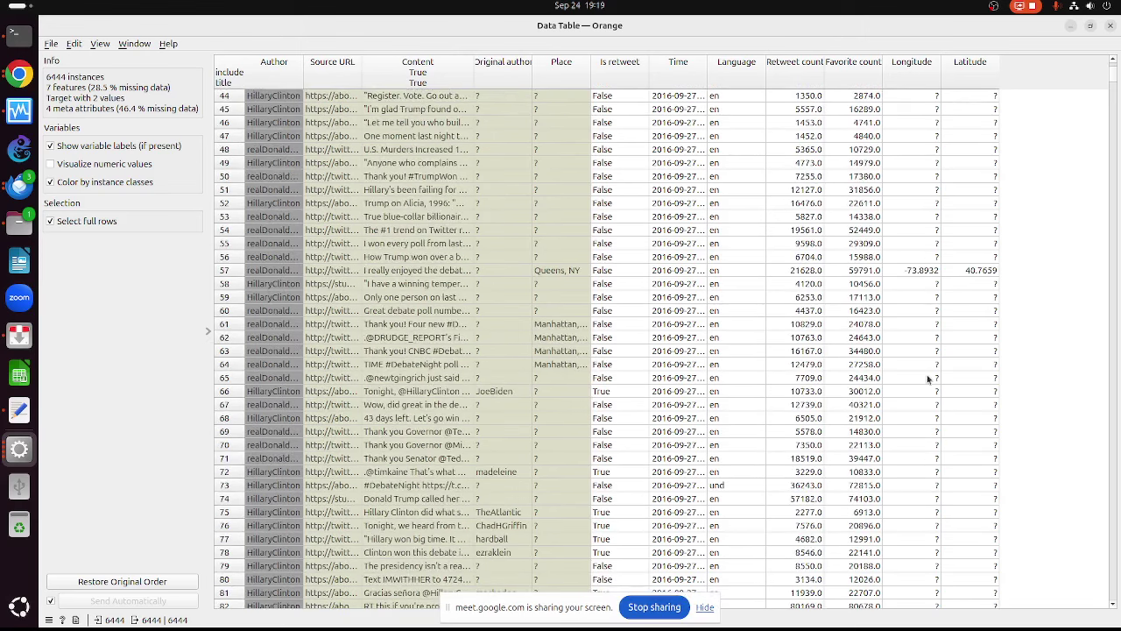
{"action": "left_click", "coordinate": [1110, 25]}
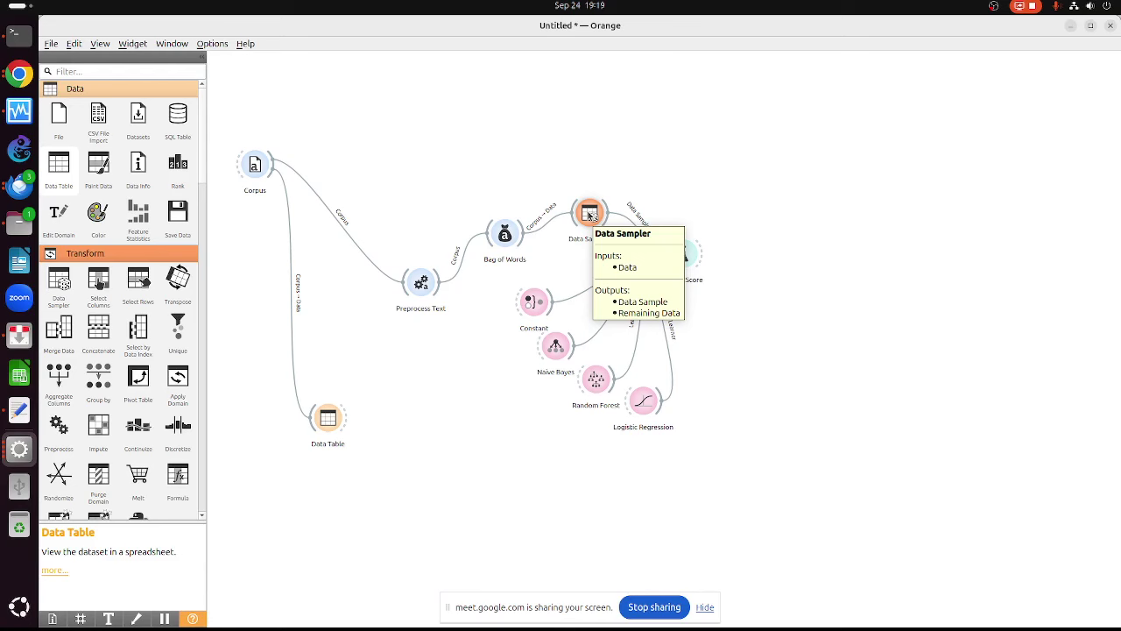
Inspect the Data Sampler's settings, and delete the four learner widgets and Test & Score from the canvas
{"action": "double_click", "coordinate": [590, 216]}
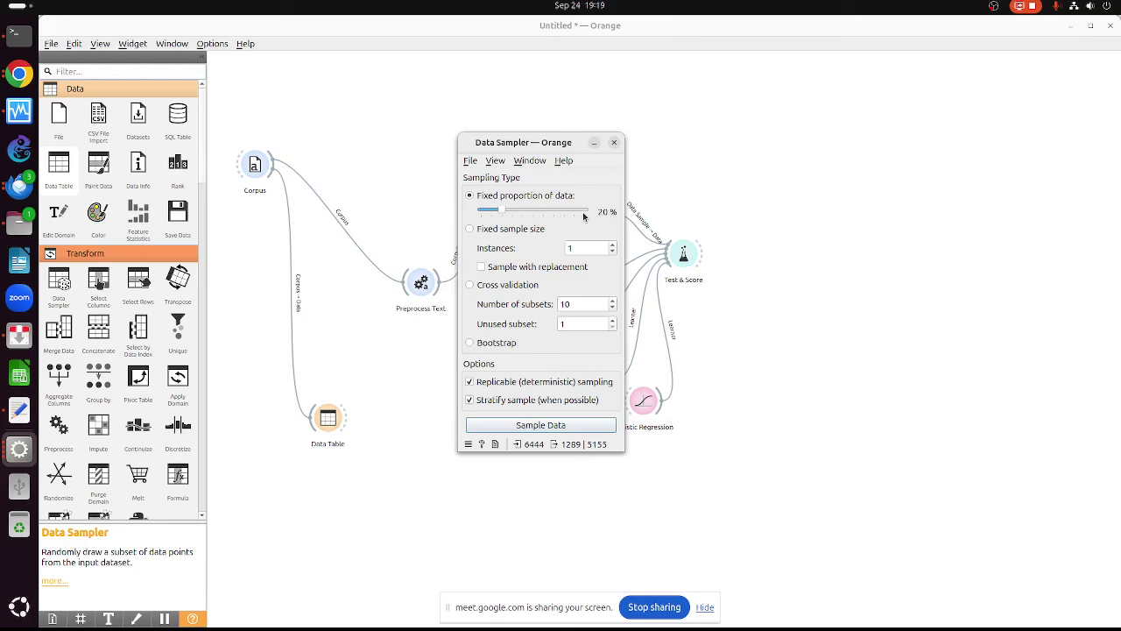
{"action": "left_click", "coordinate": [614, 142]}
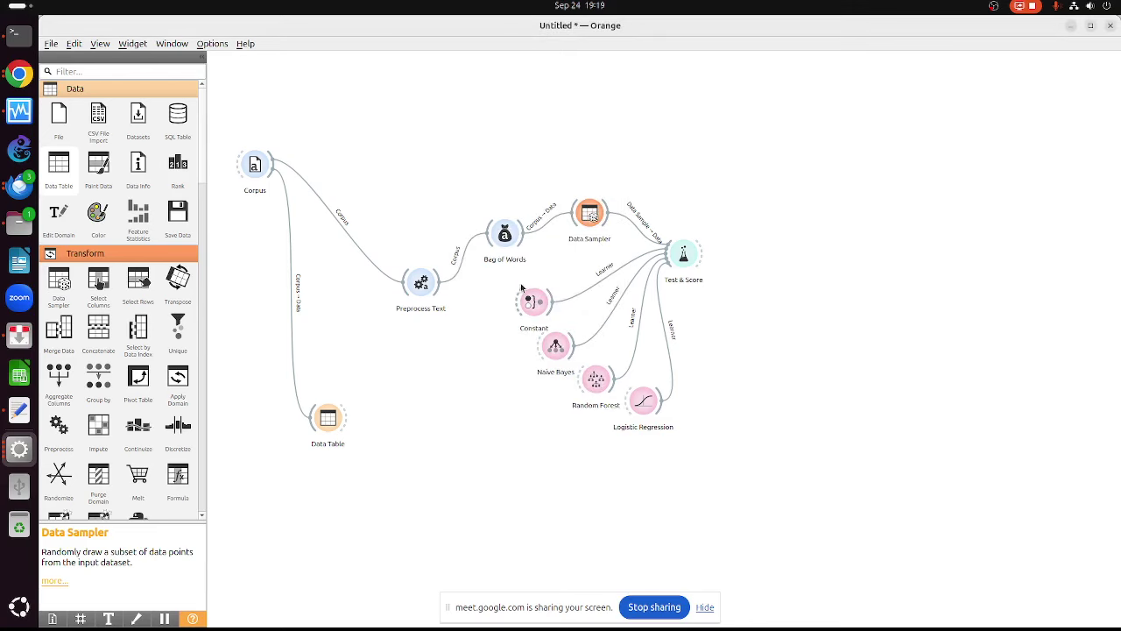
{"action": "left_click_drag", "start_coordinate": [509, 279], "coordinate": [741, 485]}
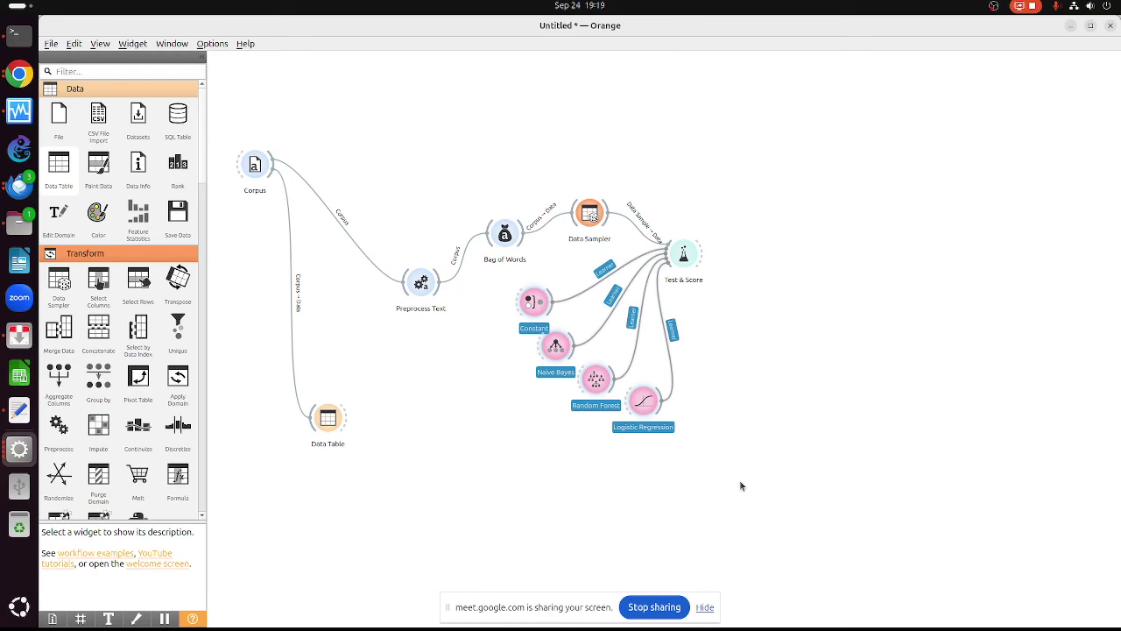
{"action": "key", "text": "Delete"}
{"action": "left_click_drag", "start_coordinate": [640, 188], "coordinate": [707, 311]}
{"action": "key", "text": "Delete"}
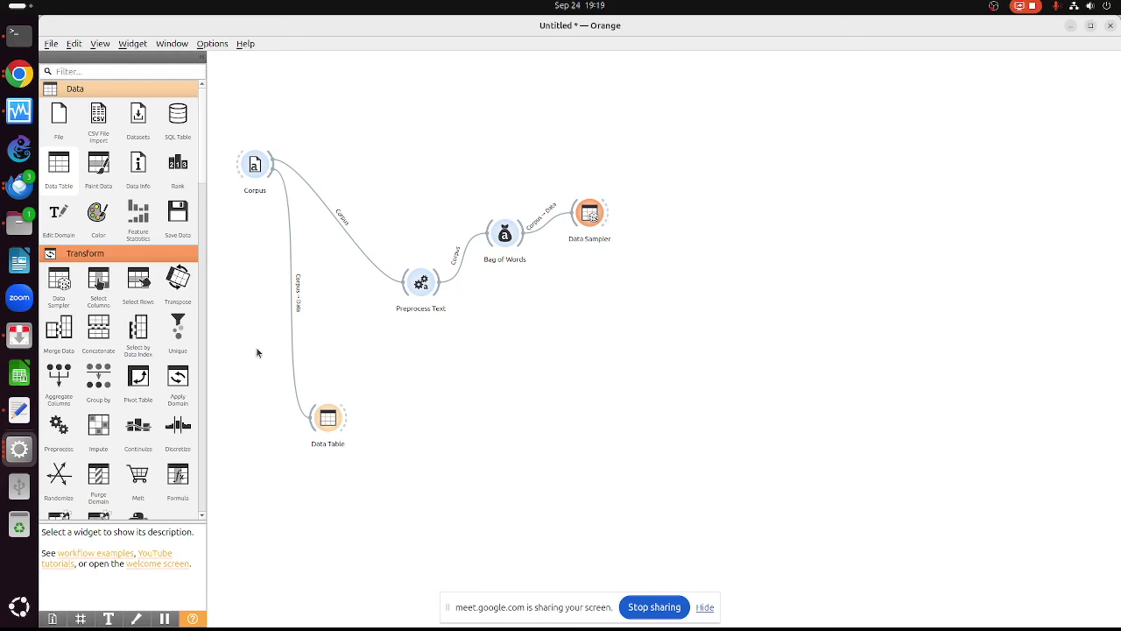
Try adding a Word Cloud widget beside the Data Sampler, dismiss its error report, and delete the widget
{"action": "scroll", "coordinate": [197, 210], "scroll_direction": "down", "scroll_amount": 10}
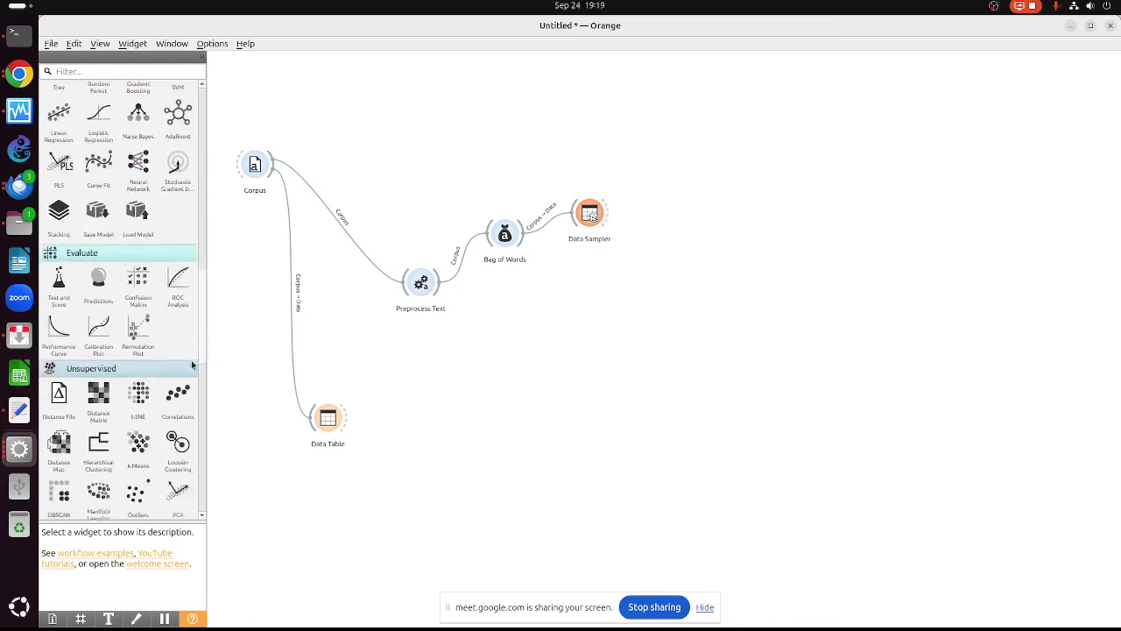
{"action": "scroll", "coordinate": [192, 365], "scroll_direction": "down", "scroll_amount": 15}
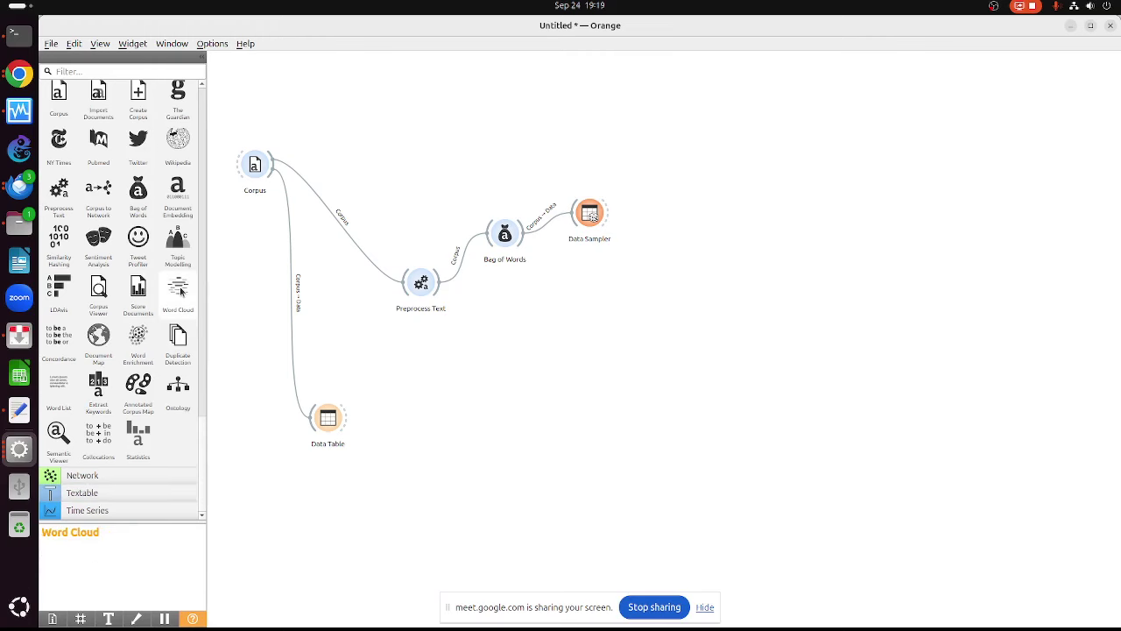
{"action": "left_click_drag", "start_coordinate": [181, 292], "coordinate": [712, 277]}
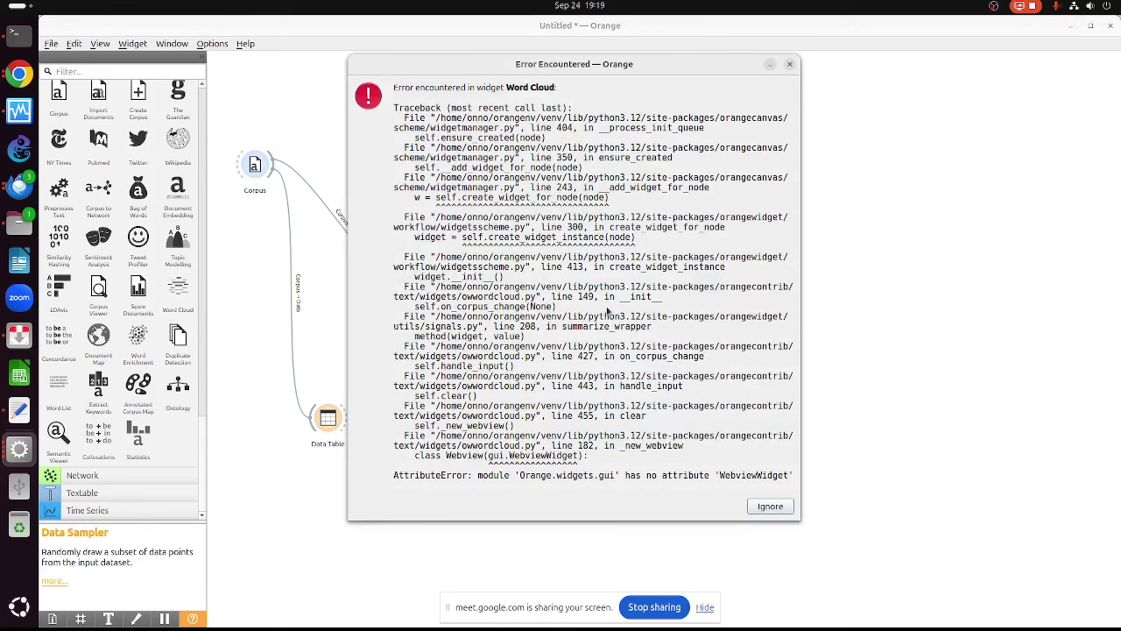
{"action": "left_click", "coordinate": [771, 508]}
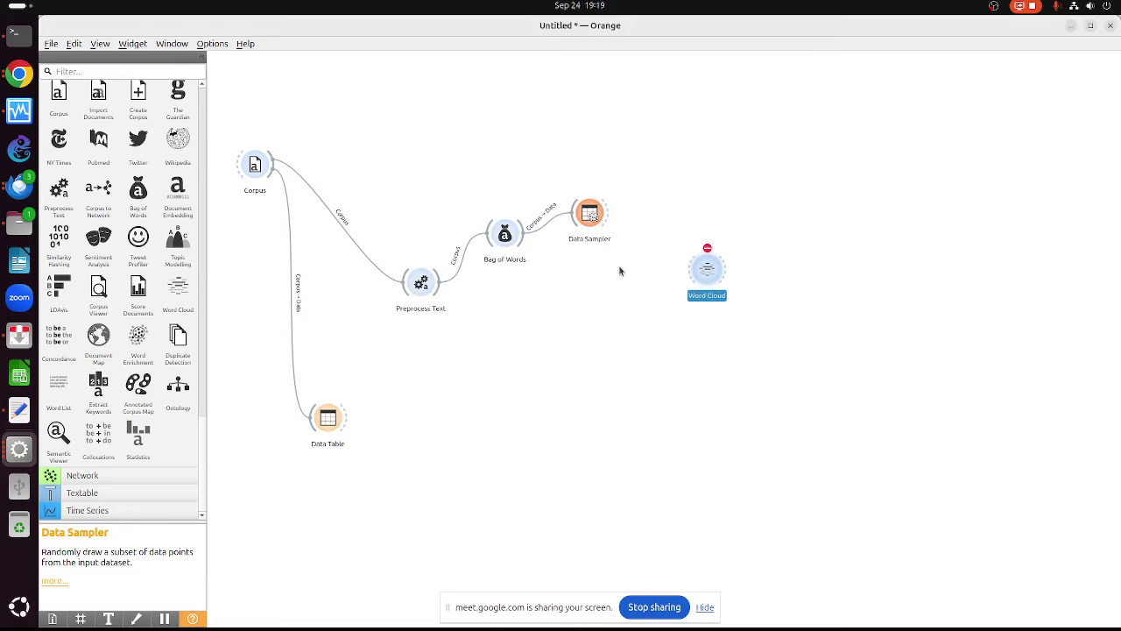
{"action": "left_click", "coordinate": [653, 212]}
{"action": "left_click_drag", "start_coordinate": [652, 212], "coordinate": [810, 394]}
{"action": "key", "text": "Delete"}
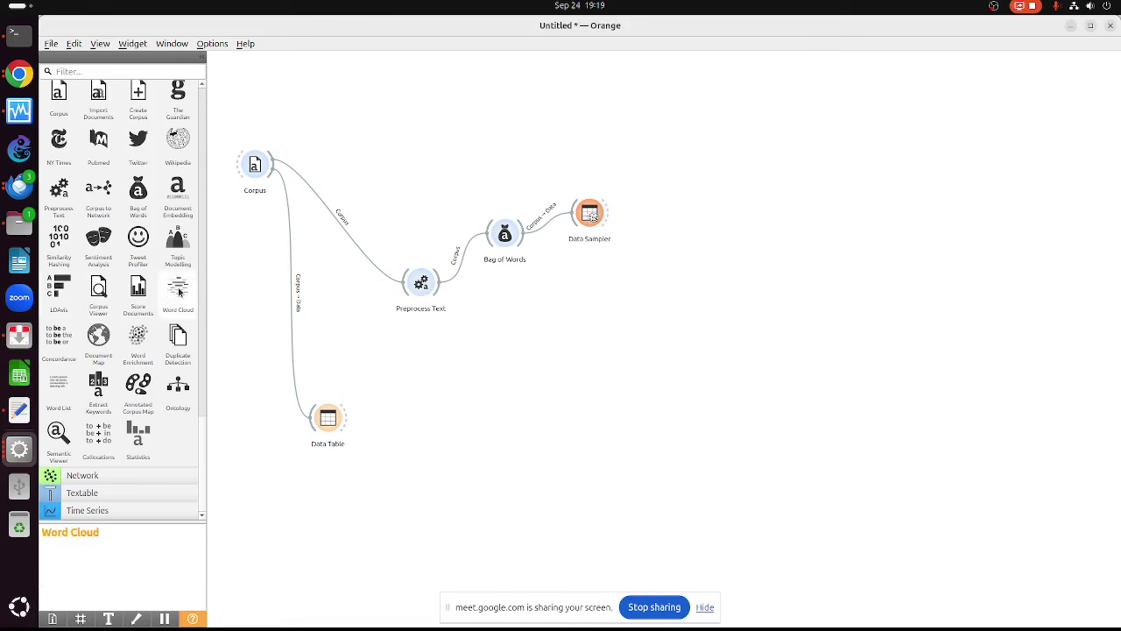
Try adding a Word Cloud widget again, dismiss its error report, and connect the Data Sampler to it
{"action": "left_click_drag", "start_coordinate": [179, 291], "coordinate": [812, 312]}
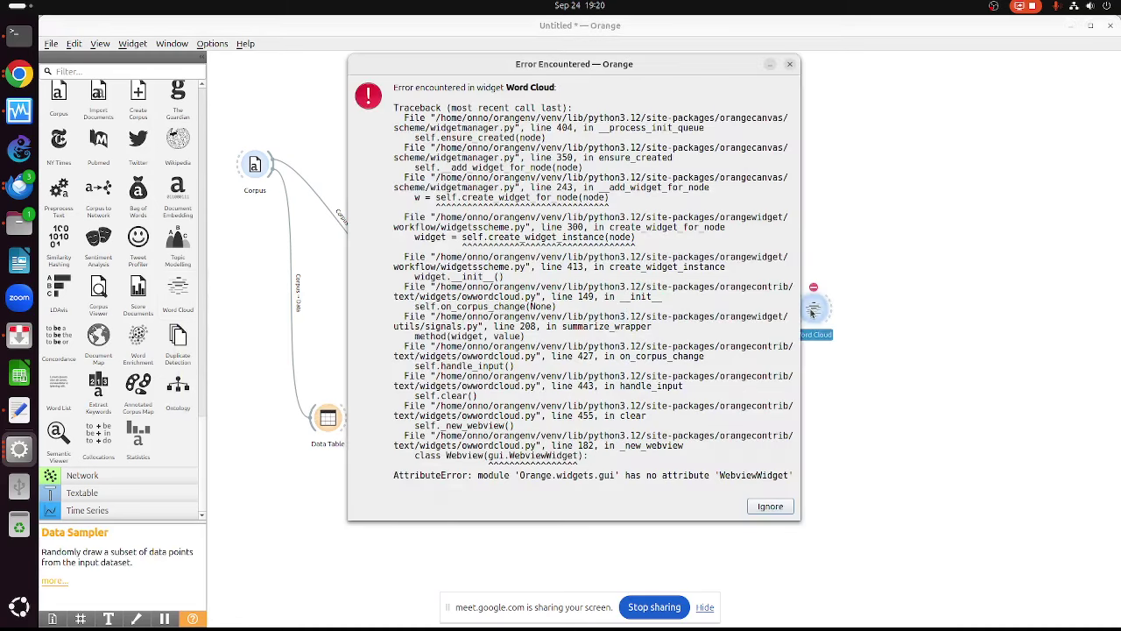
{"action": "left_click", "coordinate": [763, 508]}
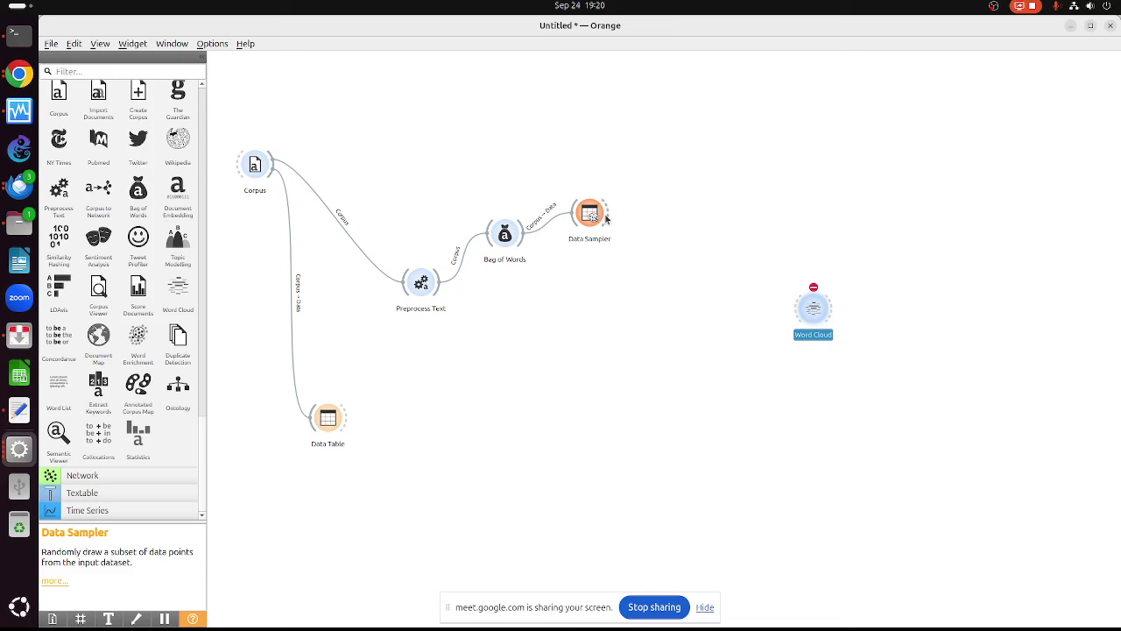
{"action": "left_click_drag", "start_coordinate": [606, 218], "coordinate": [820, 336]}
{"action": "left_click_drag", "start_coordinate": [799, 320], "coordinate": [801, 318]}
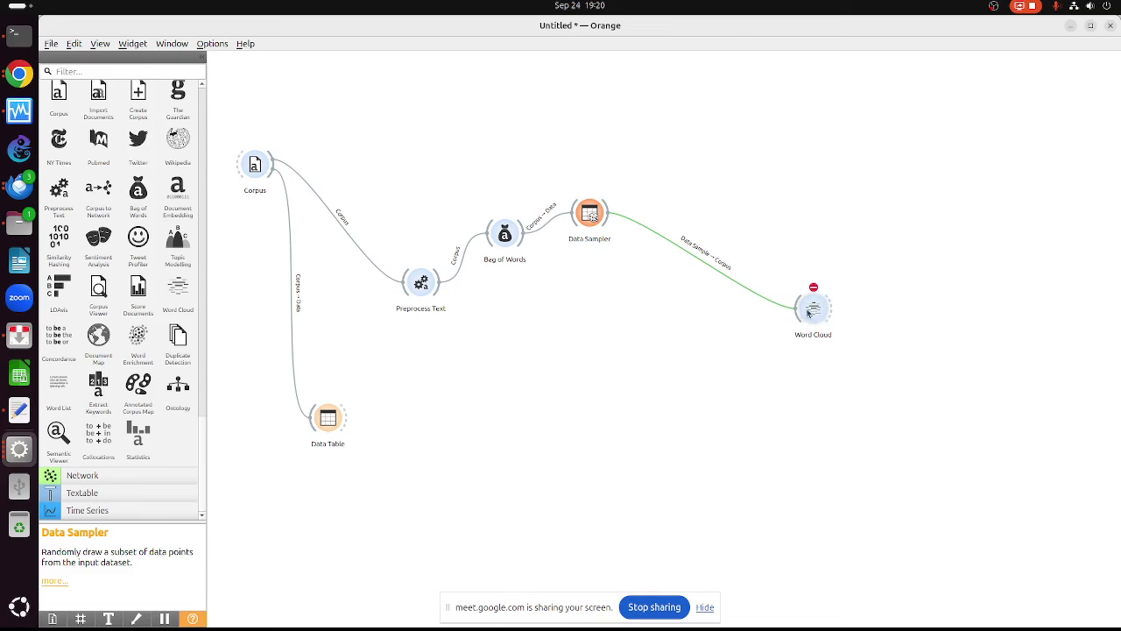
Switch to Chrome, search Google for "word cloud" in a new tab, and browse the example images
{"action": "left_click", "coordinate": [19, 74]}
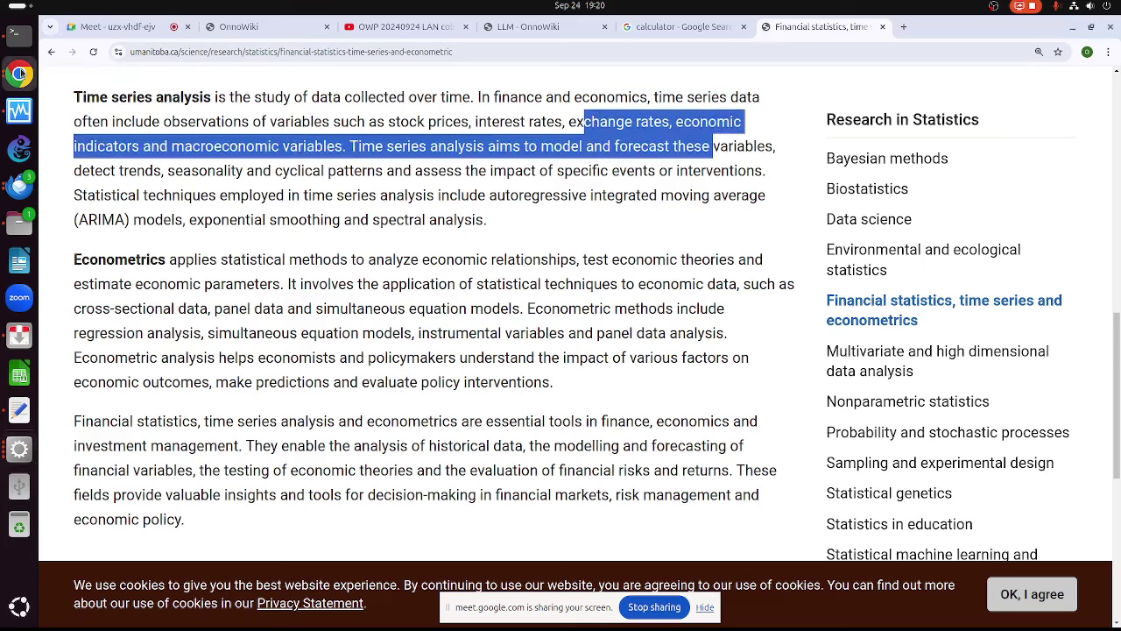
{"action": "left_click", "coordinate": [904, 26]}
{"action": "left_click", "coordinate": [629, 254]}
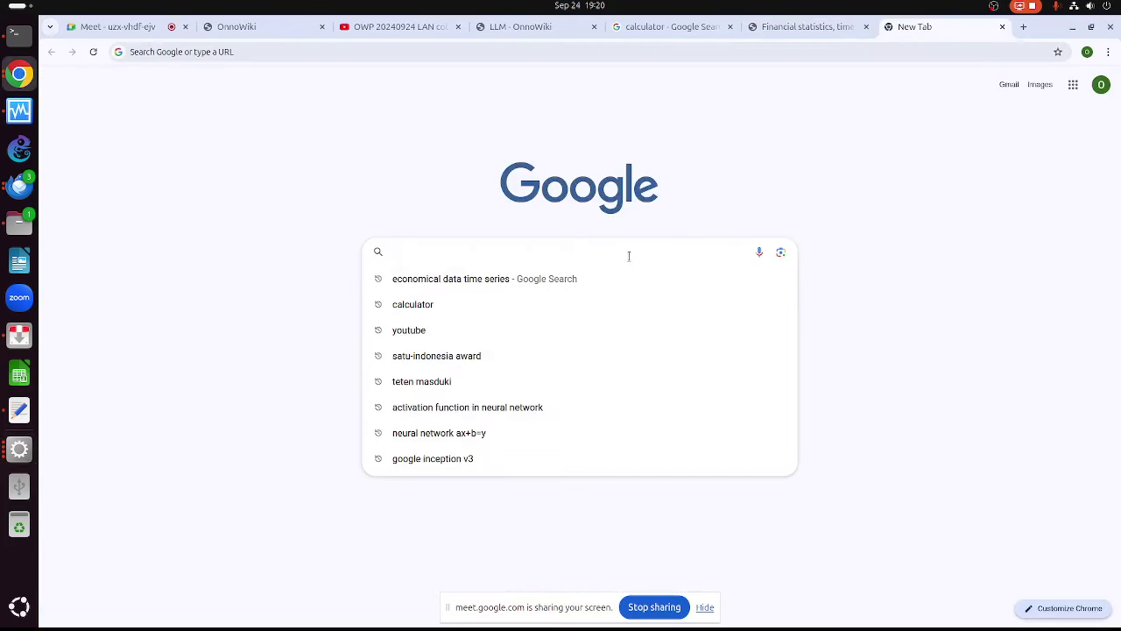
{"action": "type", "text": "word "}
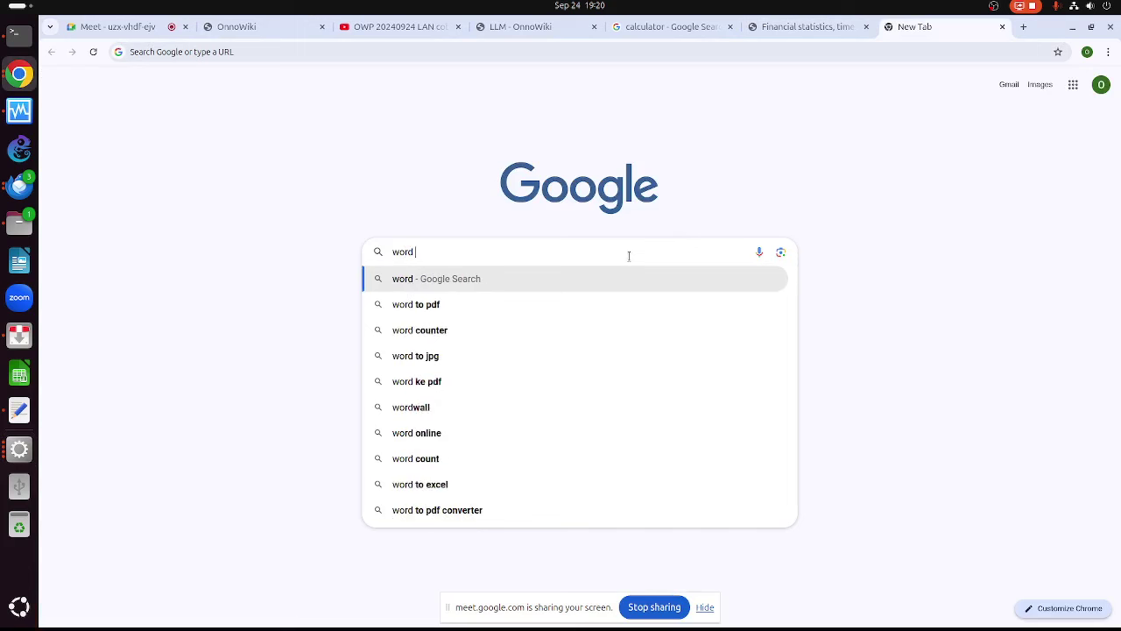
{"action": "type", "text": "cloud"}
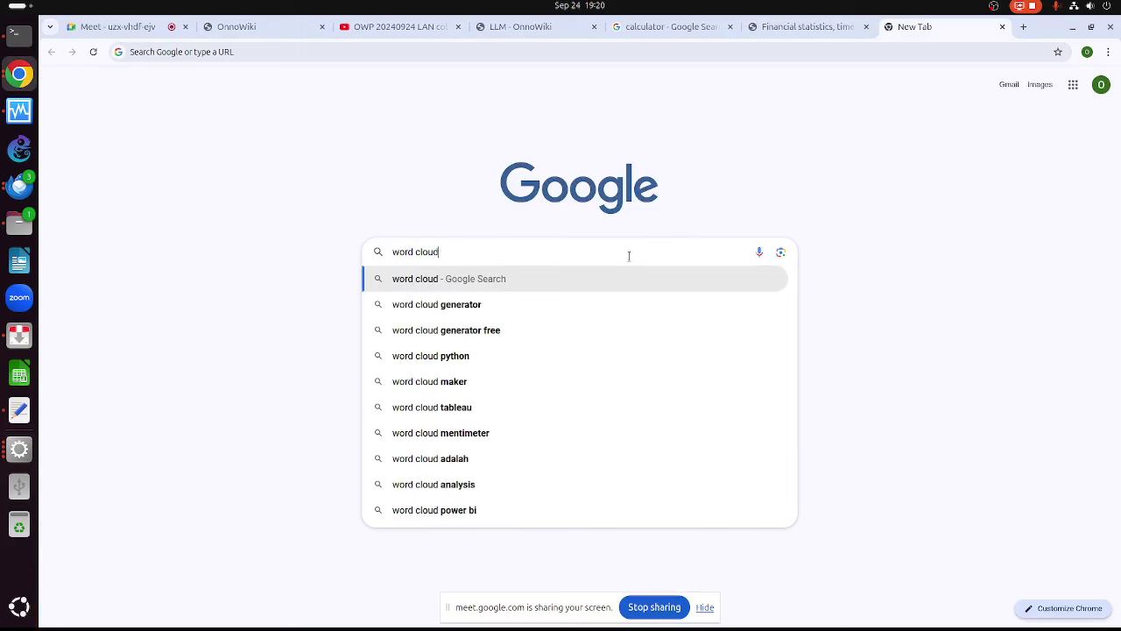
{"action": "key", "text": "Return"}
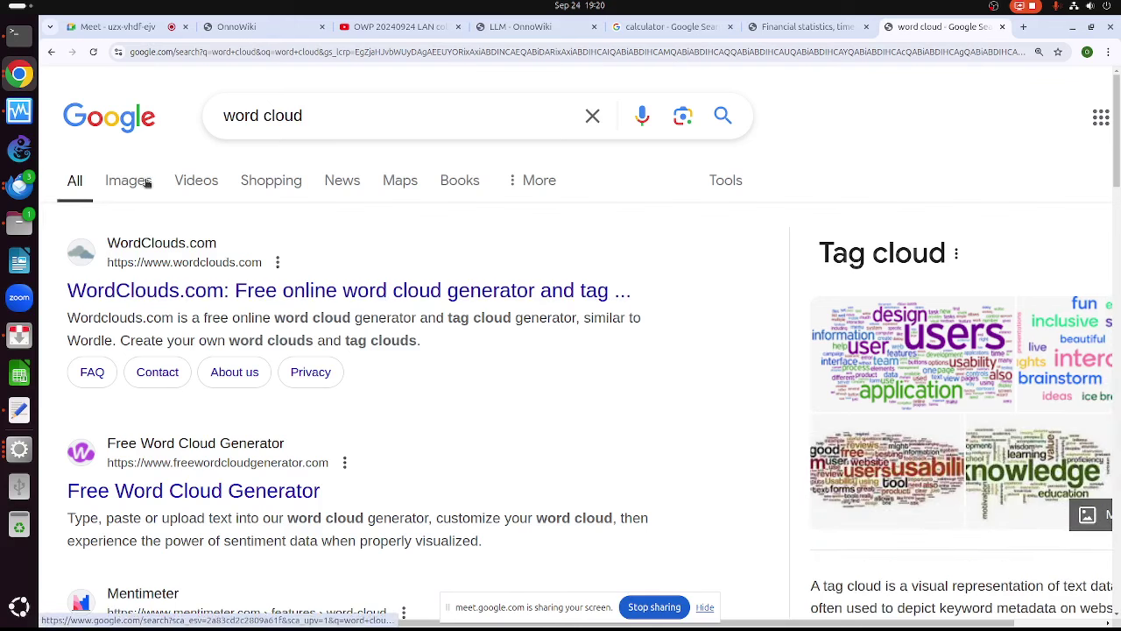
{"action": "left_click", "coordinate": [147, 183]}
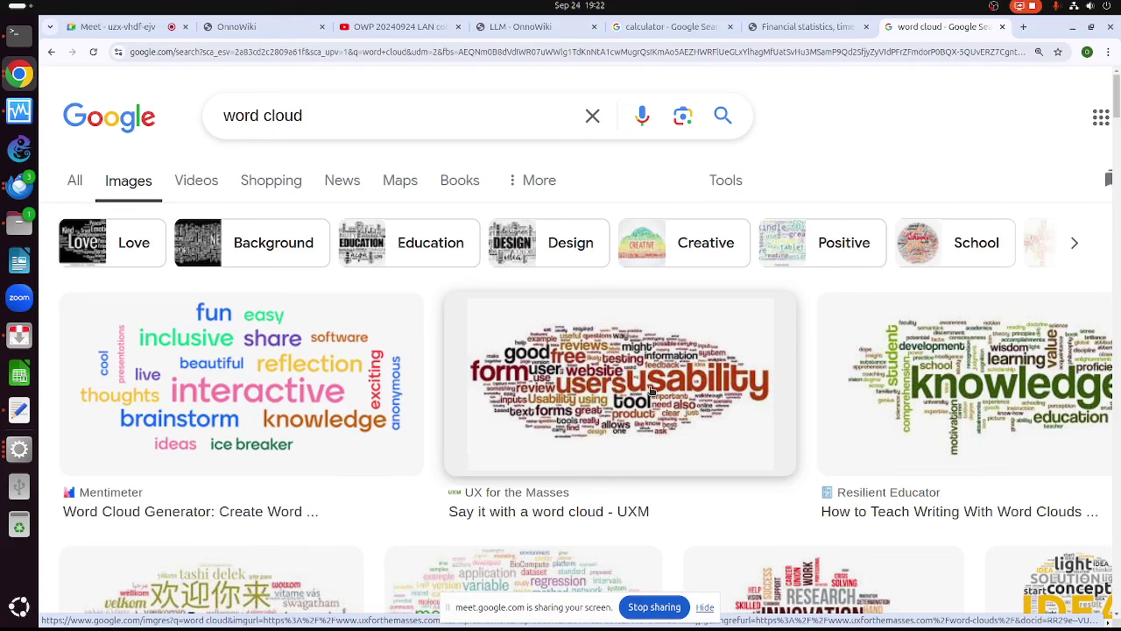
{"action": "scroll", "coordinate": [651, 390], "scroll_direction": "down", "scroll_amount": 3}
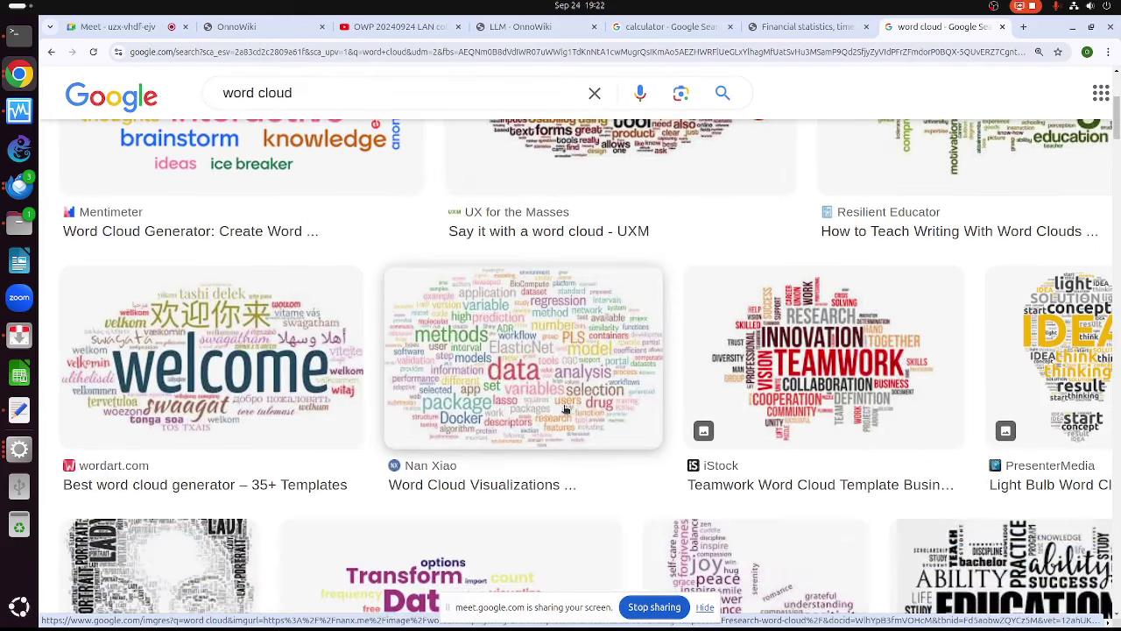
{"action": "scroll", "coordinate": [736, 381], "scroll_direction": "up", "scroll_amount": 3}
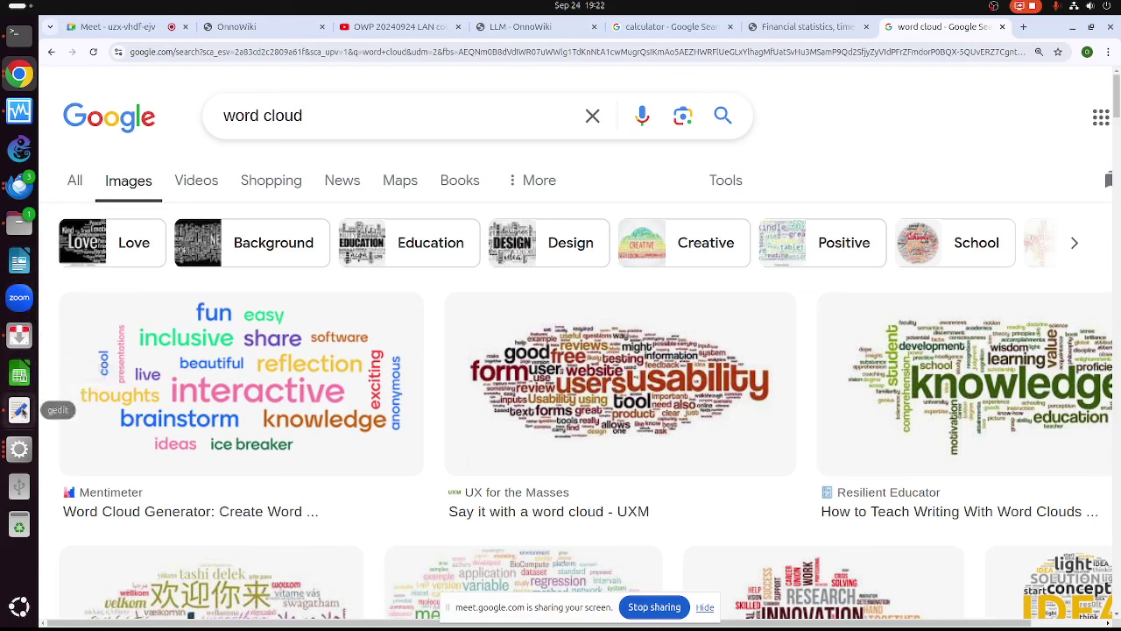
Switch back to Orange and replace the Word Cloud widget with a Corpus to Network widget connected to Preprocess Text
{"action": "left_click", "coordinate": [26, 450]}
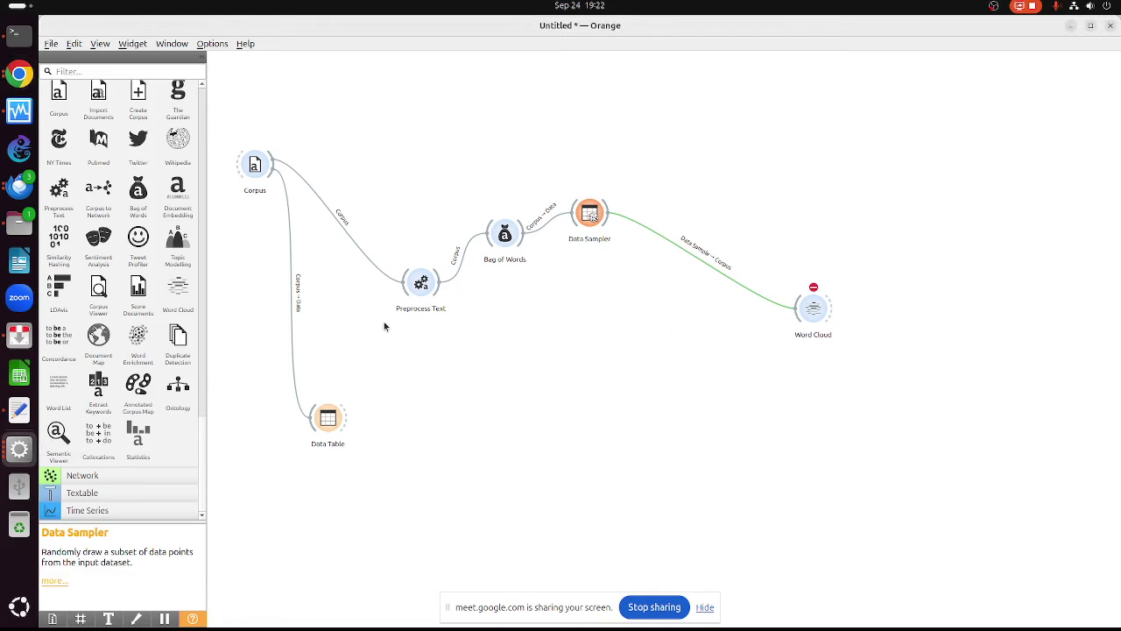
{"action": "left_click_drag", "start_coordinate": [781, 268], "coordinate": [883, 387]}
{"action": "key", "text": "Delete"}
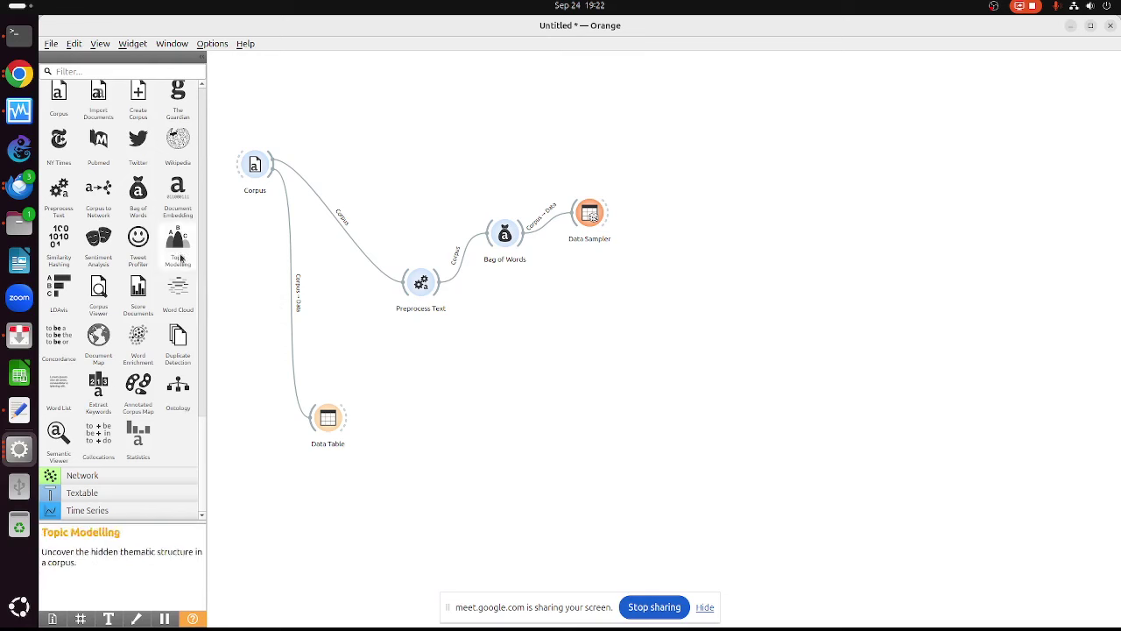
{"action": "left_click_drag", "start_coordinate": [94, 192], "coordinate": [572, 366]}
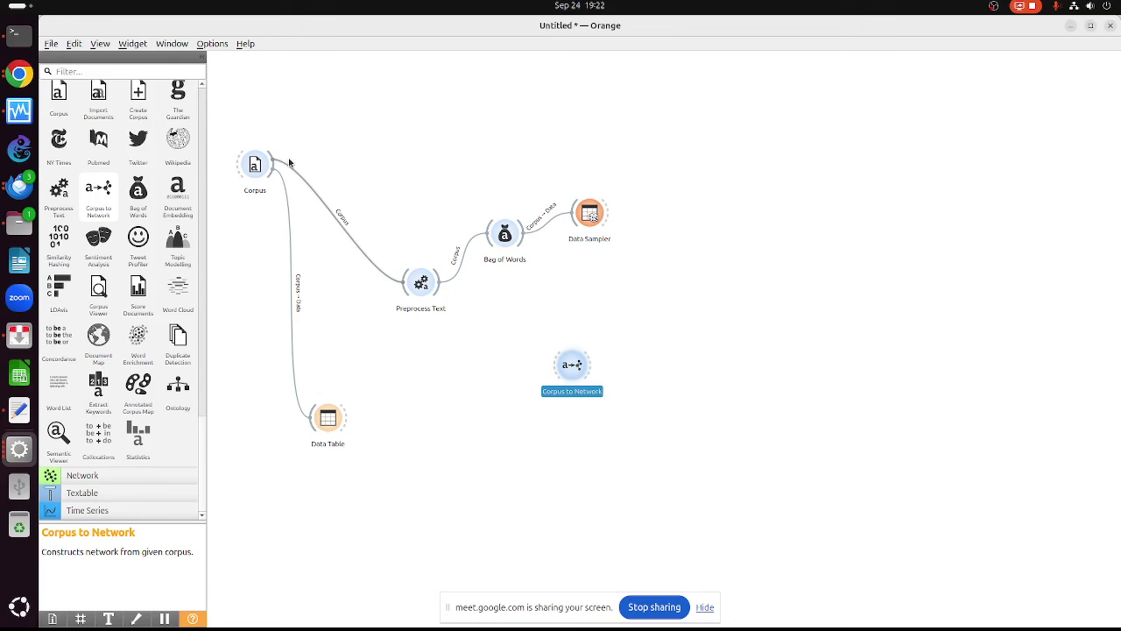
{"action": "left_click_drag", "start_coordinate": [439, 289], "coordinate": [565, 365]}
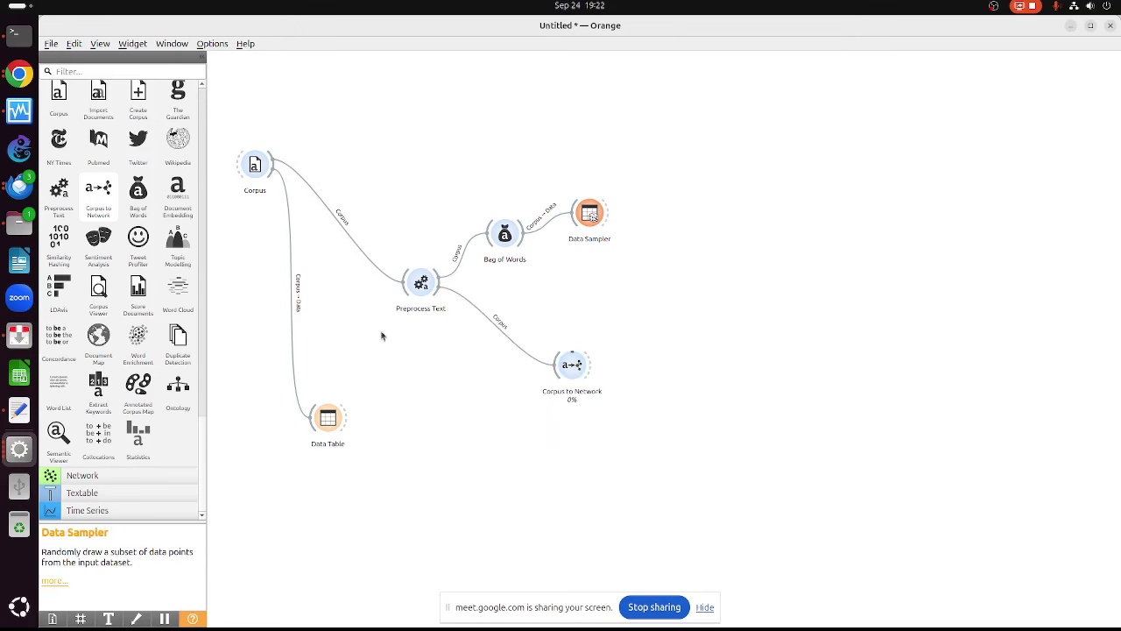
Enable filtering by most frequent tokens in Preprocess Text, set the limit to 100, and close the settings
{"action": "left_click", "coordinate": [421, 286]}
{"action": "double_click", "coordinate": [421, 286]}
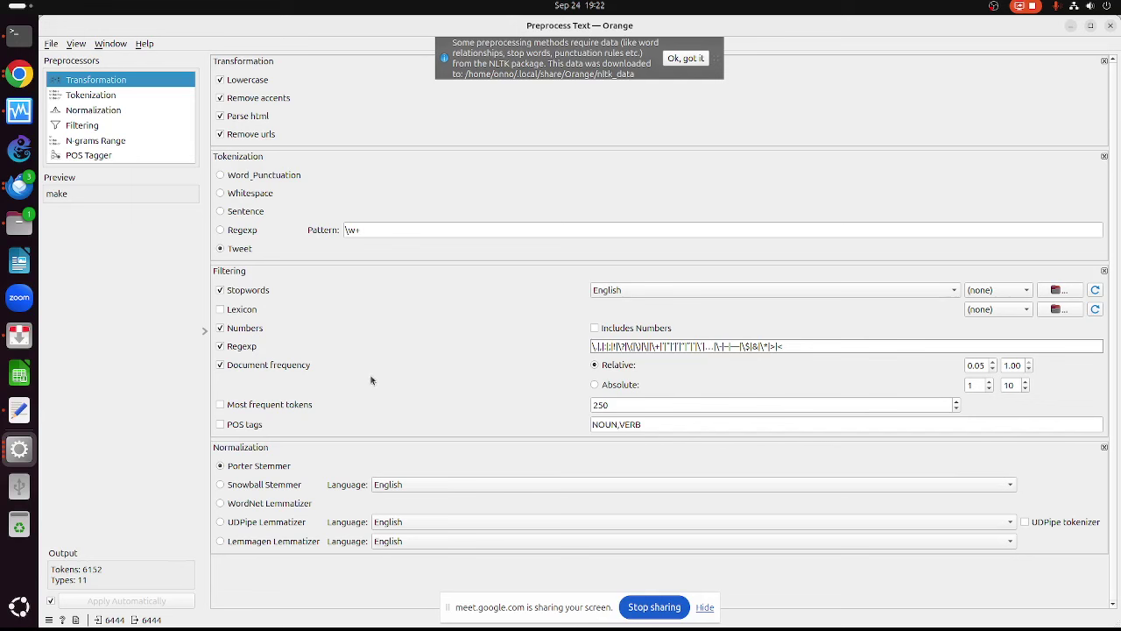
{"action": "left_click", "coordinate": [258, 406]}
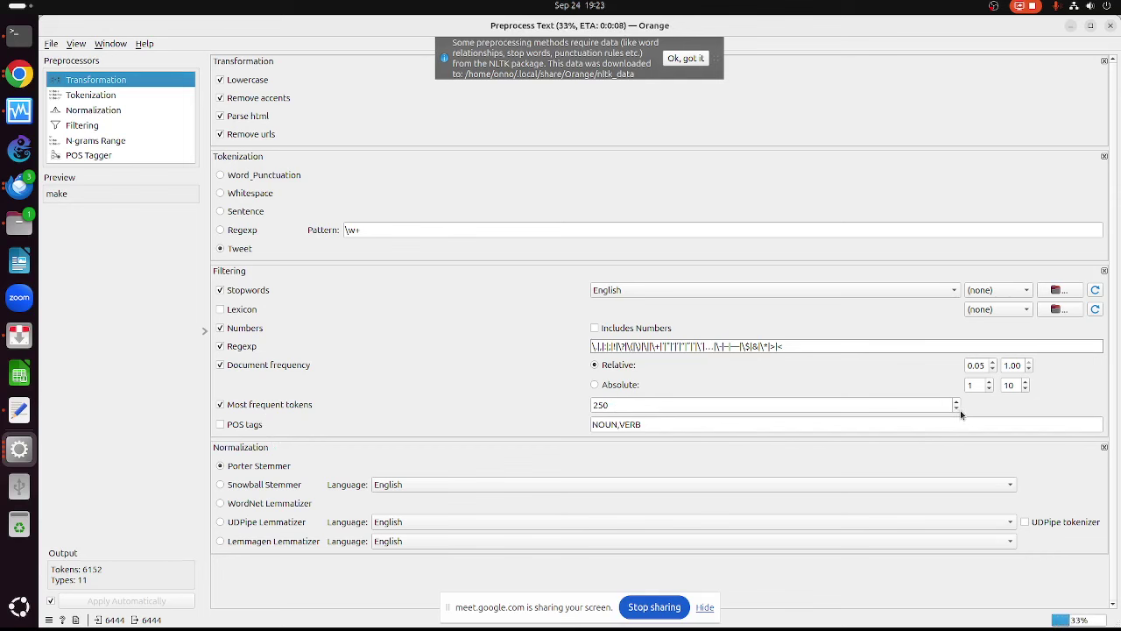
{"action": "left_click", "coordinate": [950, 405]}
{"action": "key", "text": "ctrl+a"}
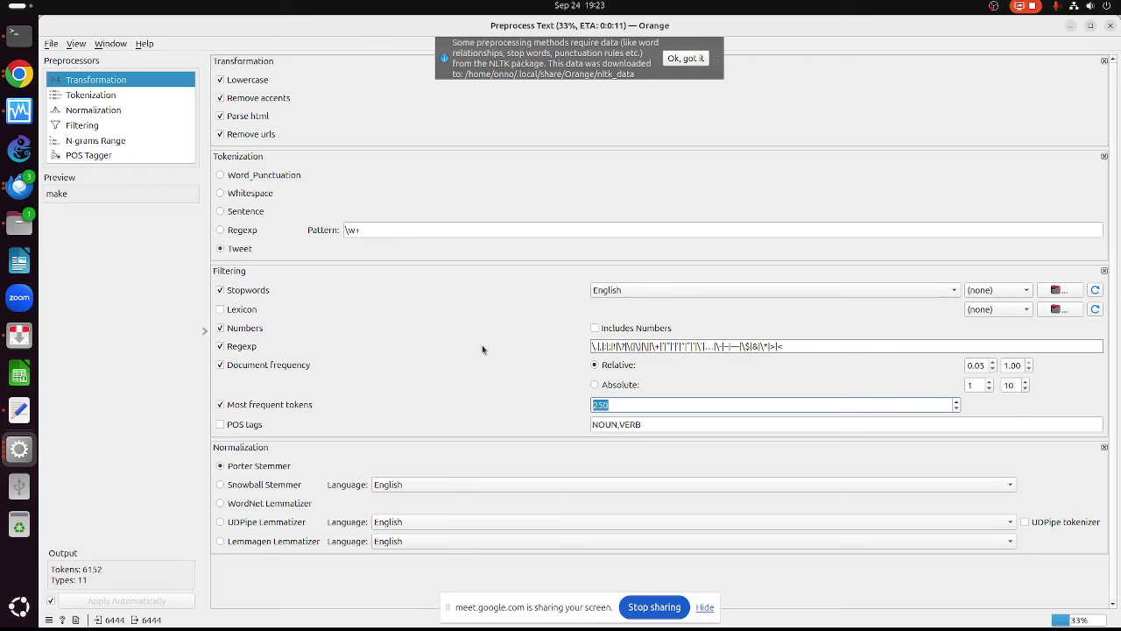
{"action": "type", "text": "100"}
{"action": "key", "text": "Return"}
{"action": "left_click", "coordinate": [1115, 24]}
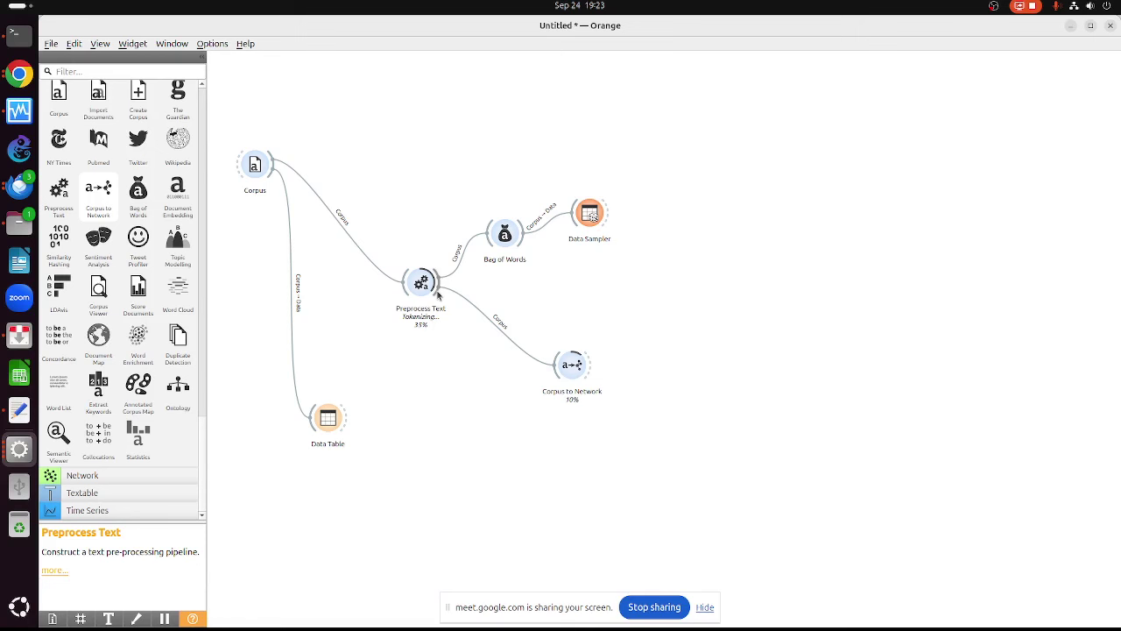
Remove and recreate the link from Preprocess Text to Corpus to Network, and show the Network category's widgets
{"action": "right_click", "coordinate": [517, 347]}
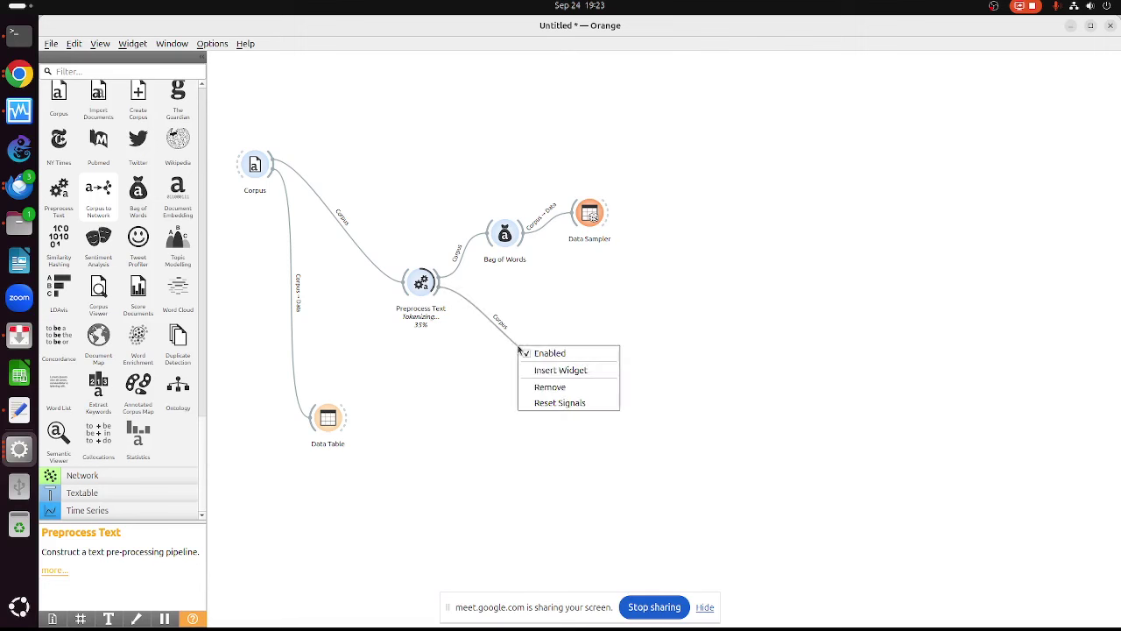
{"action": "left_click", "coordinate": [549, 388]}
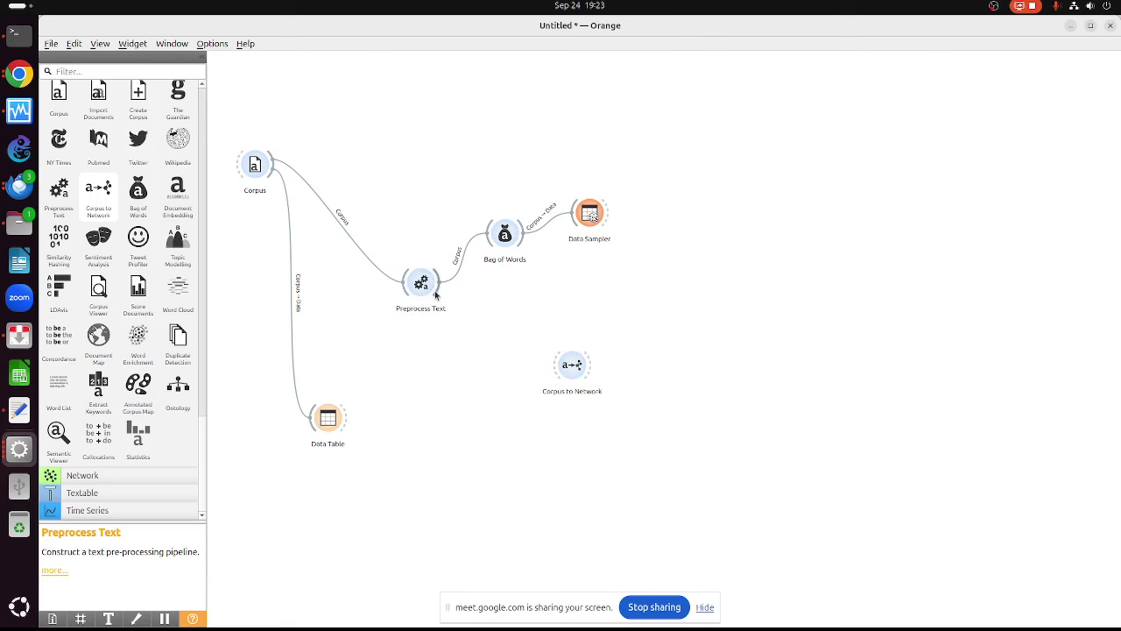
{"action": "left_click_drag", "start_coordinate": [444, 284], "coordinate": [554, 364]}
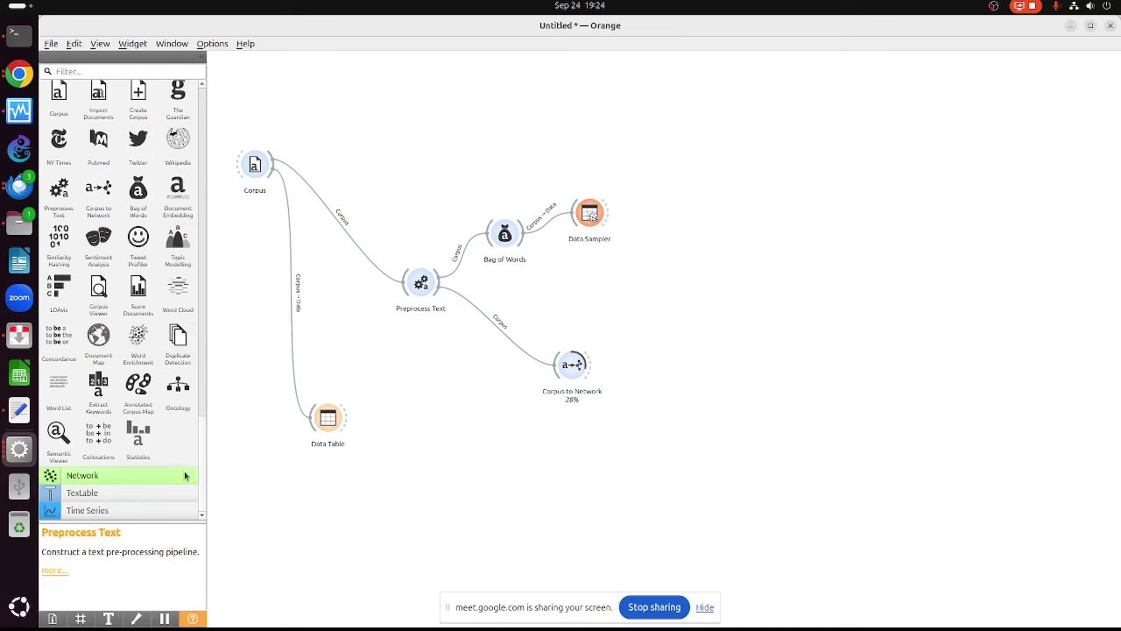
{"action": "left_click", "coordinate": [121, 475]}
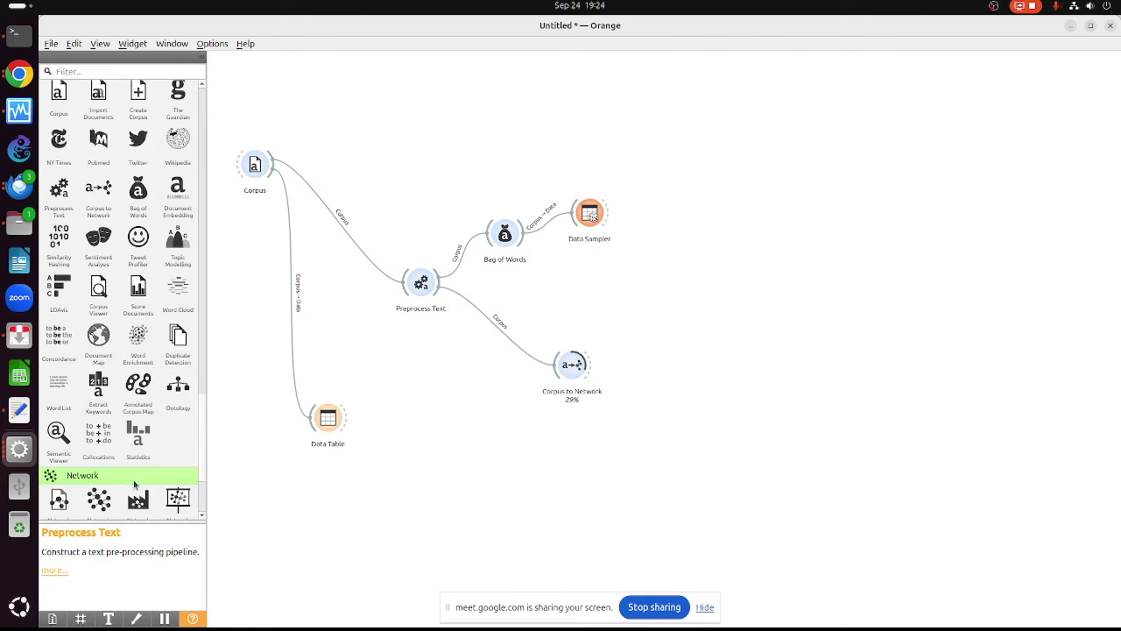
{"action": "scroll", "coordinate": [135, 486], "scroll_direction": "down", "scroll_amount": 3}
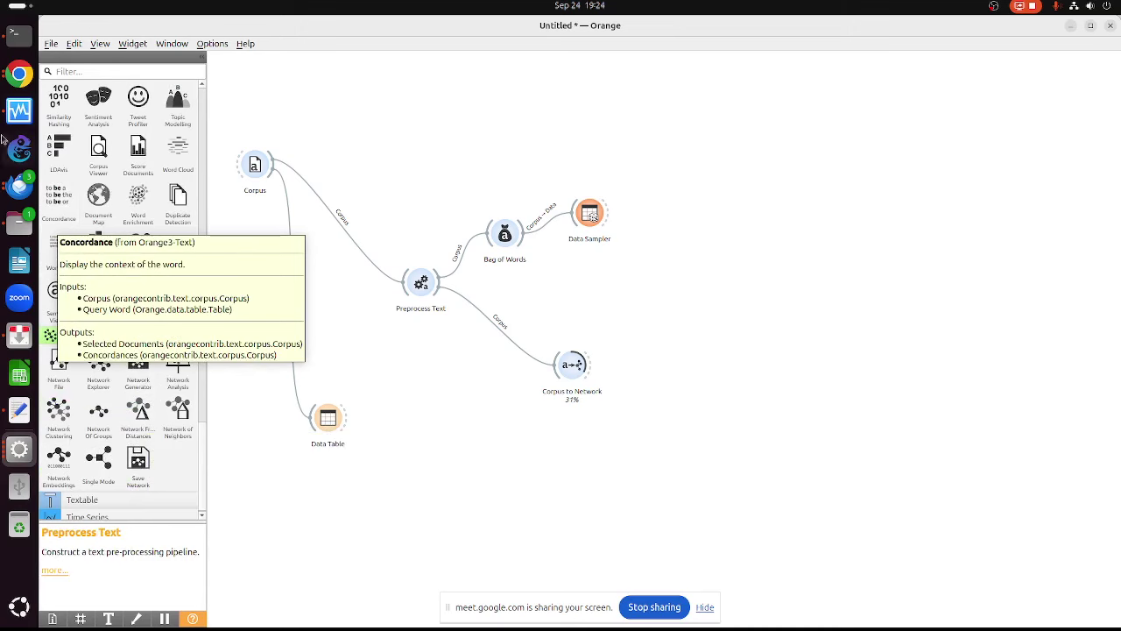
Switch to Chrome and search Google Images for "graph network" examples
{"action": "left_click", "coordinate": [19, 74]}
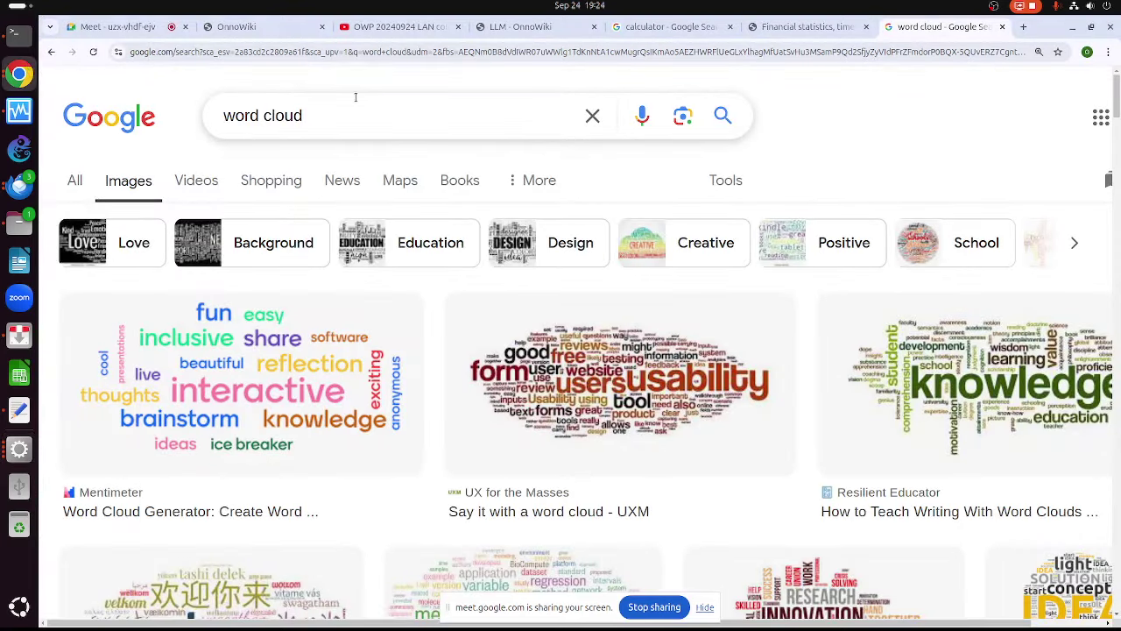
{"action": "left_click_drag", "start_coordinate": [325, 117], "coordinate": [235, 112]}
{"action": "key", "text": "BackSpace"}
{"action": "key", "text": "BackSpace"}
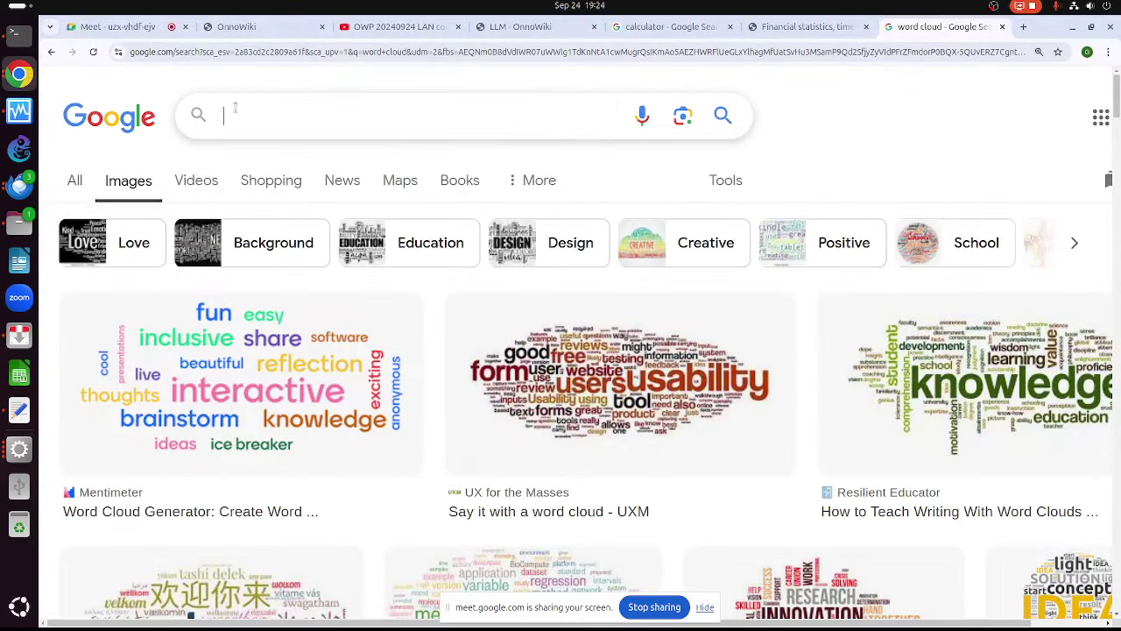
{"action": "type", "text": "graph network"}
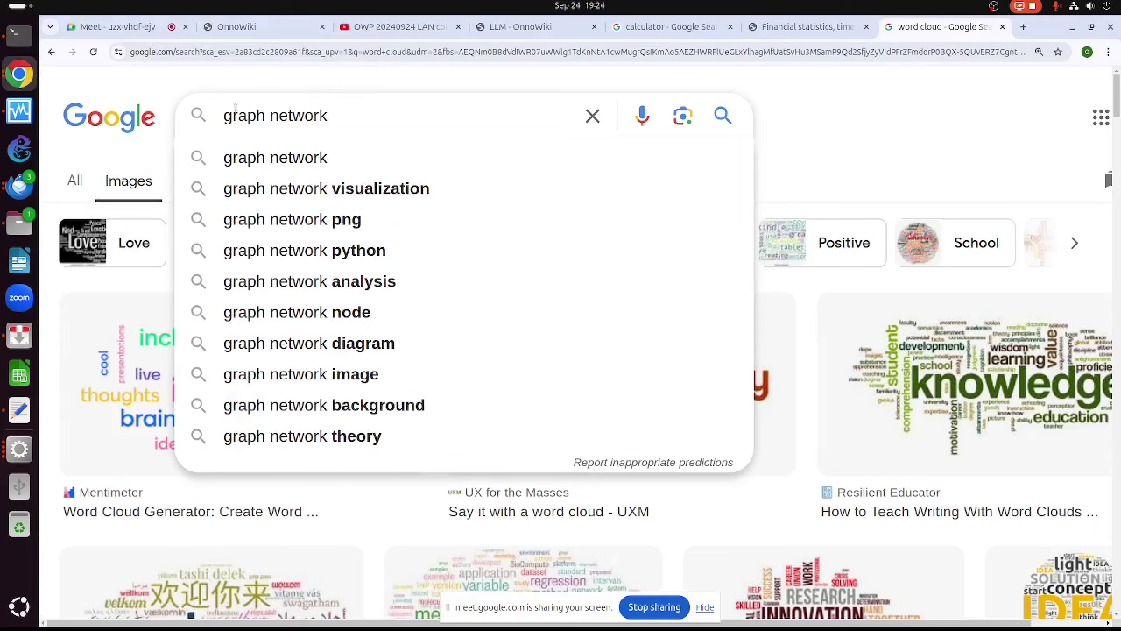
{"action": "key", "text": "Return"}
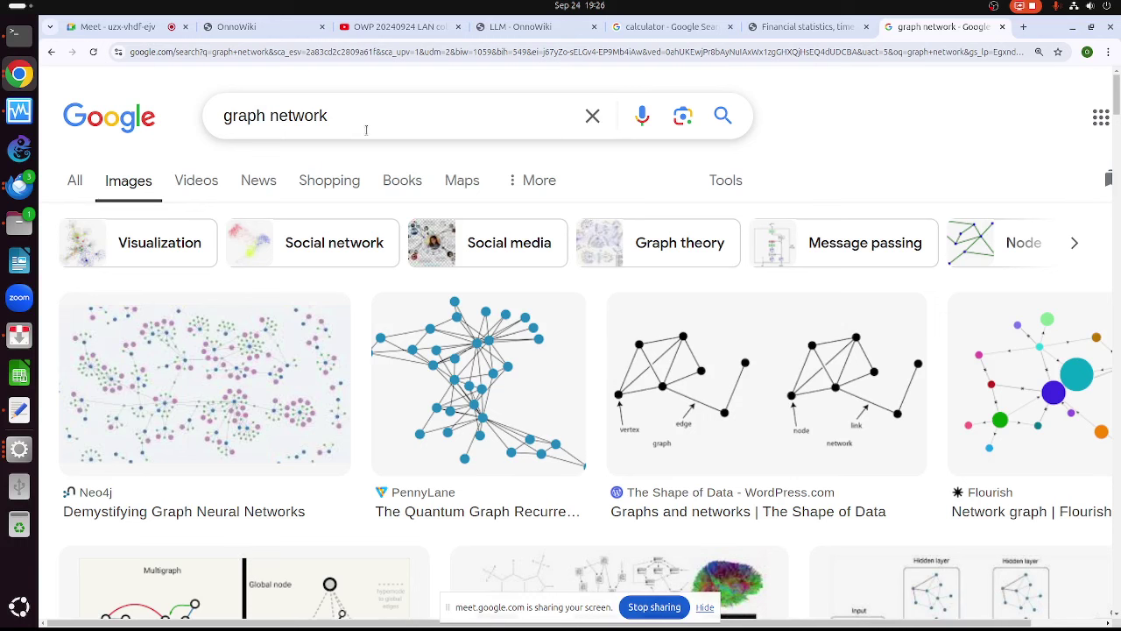
Replace the Google Images query with "drone emprit" and run the search
{"action": "left_click_drag", "start_coordinate": [366, 130], "coordinate": [160, 91]}
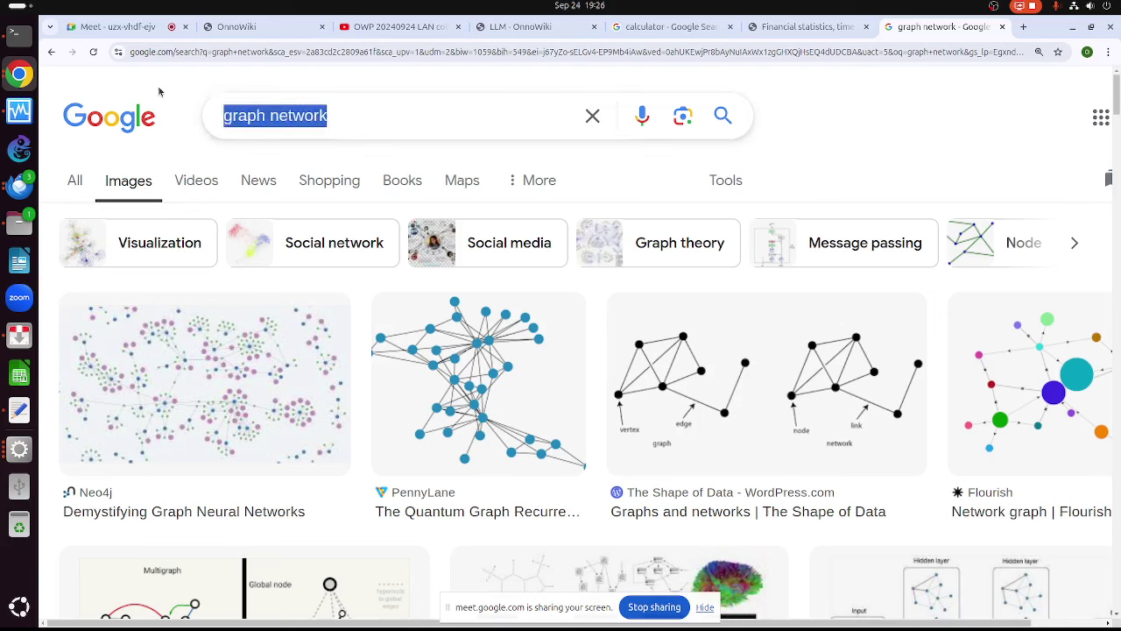
{"action": "type", "text": "drone"}
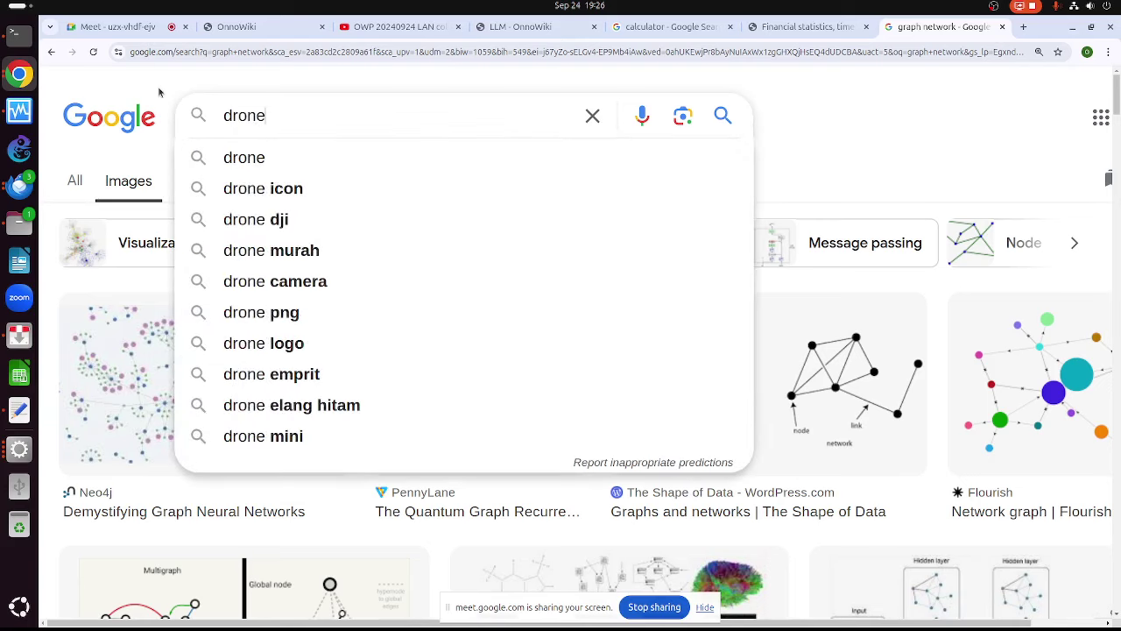
{"action": "type", "text": " emprit"}
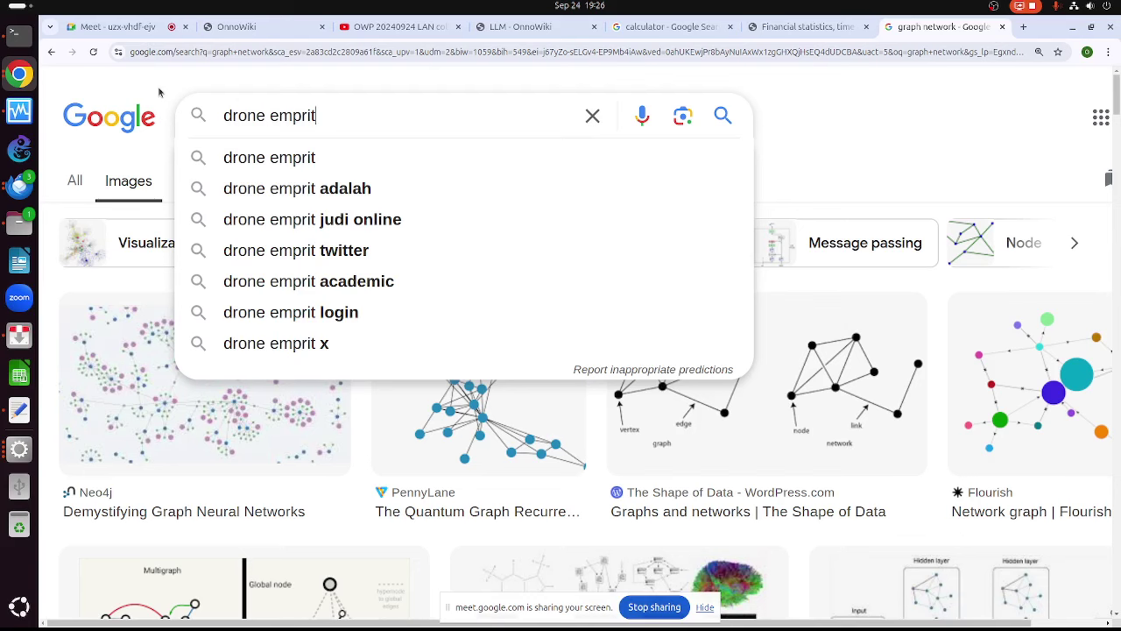
{"action": "key", "text": "Return"}
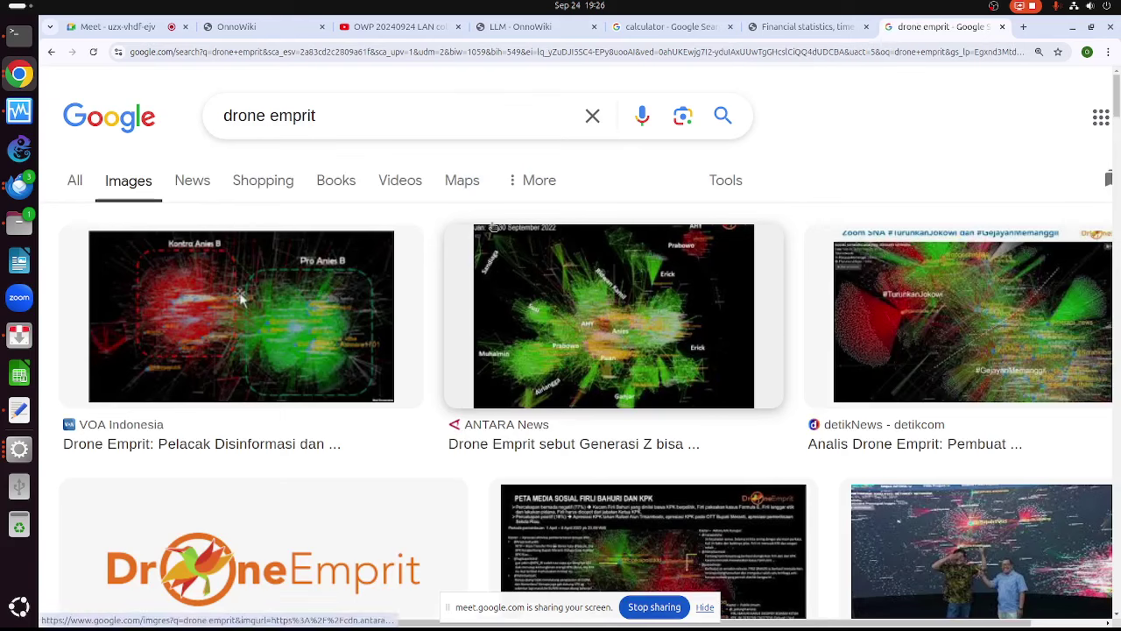
Open the VOA Indonesia article from the first Drone Emprit image result and examine its network image and text
{"action": "left_click", "coordinate": [248, 300]}
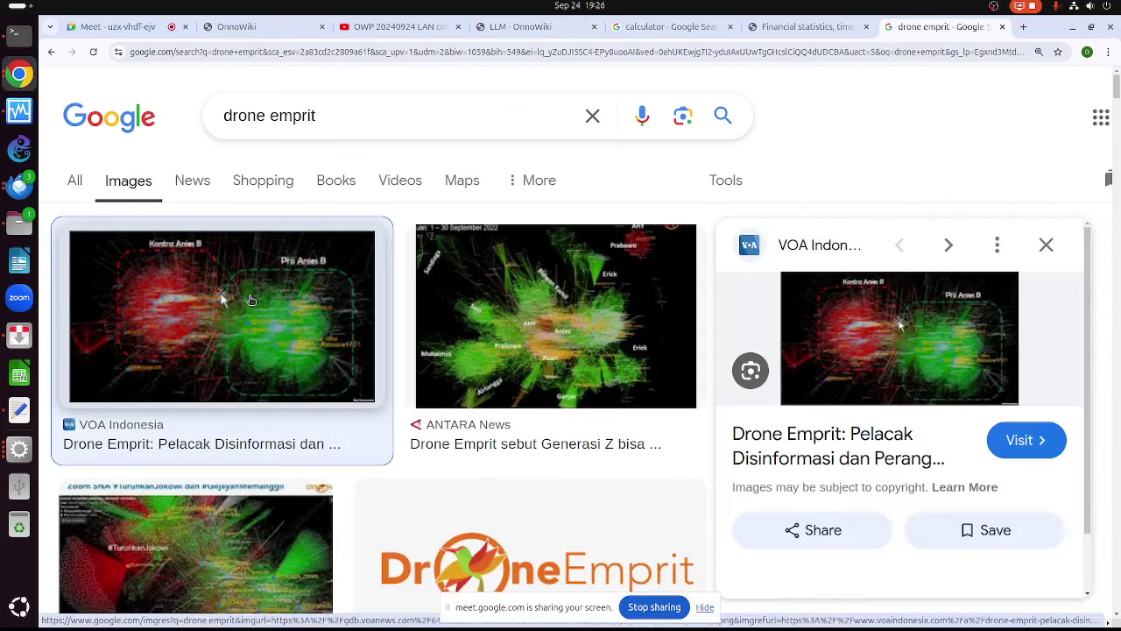
{"action": "left_click", "coordinate": [849, 338]}
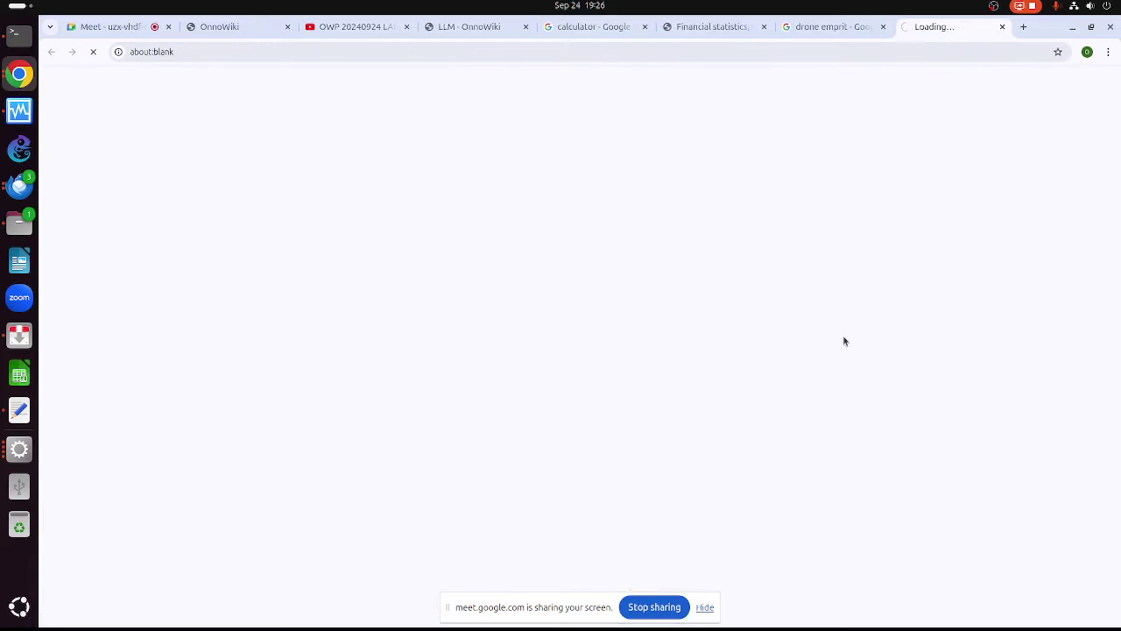
{"action": "scroll", "coordinate": [623, 320], "scroll_direction": "down", "scroll_amount": 3}
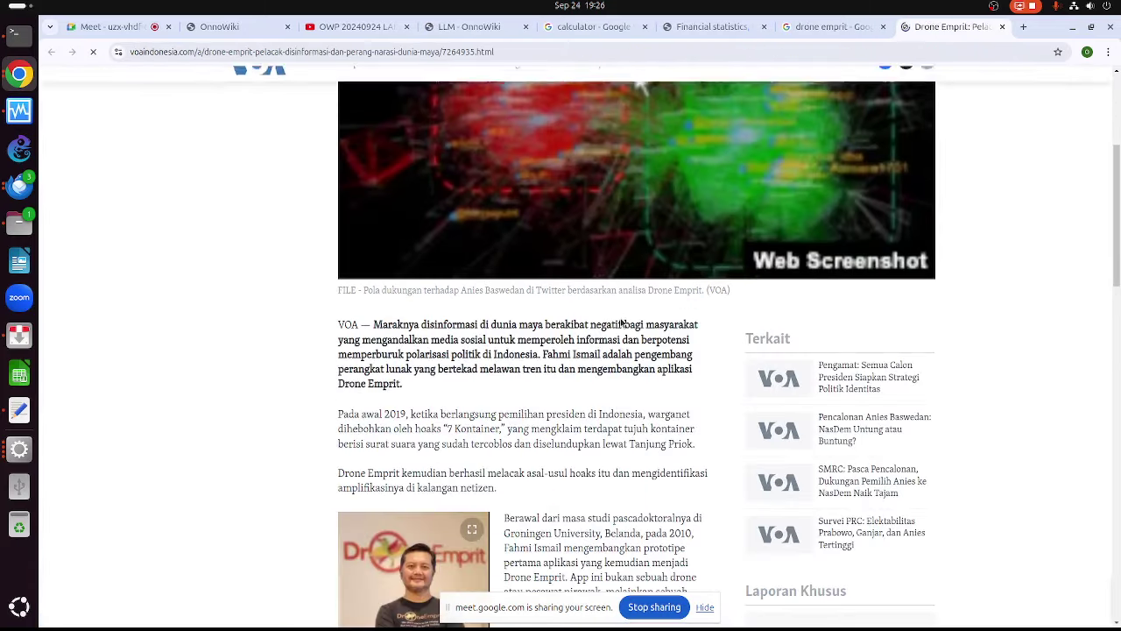
Close the VOA article and preview the Media Kernels Indonesia photo of two men before a network display in the image results
{"action": "scroll", "coordinate": [623, 319], "scroll_direction": "up", "scroll_amount": 3}
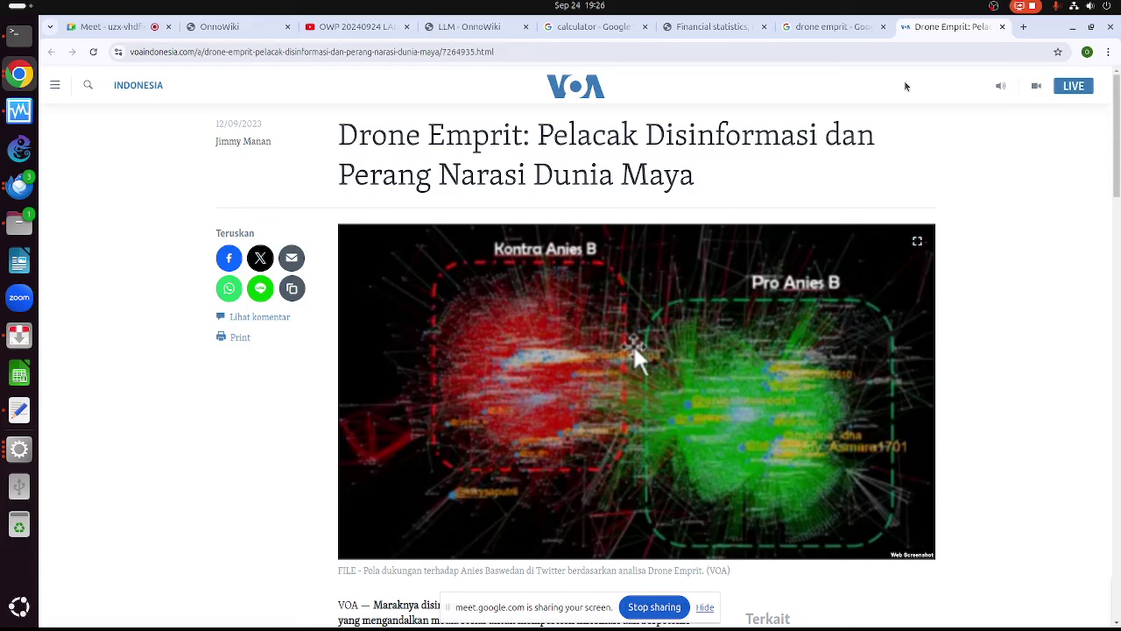
{"action": "left_click", "coordinate": [1002, 27]}
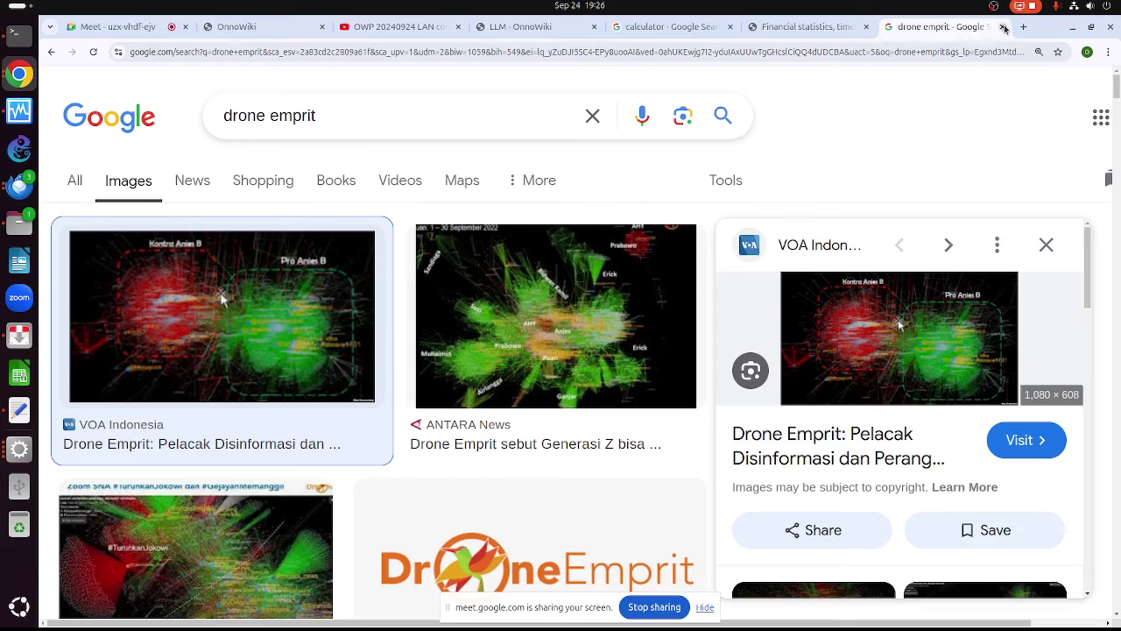
{"action": "scroll", "coordinate": [496, 326], "scroll_direction": "down", "scroll_amount": 4}
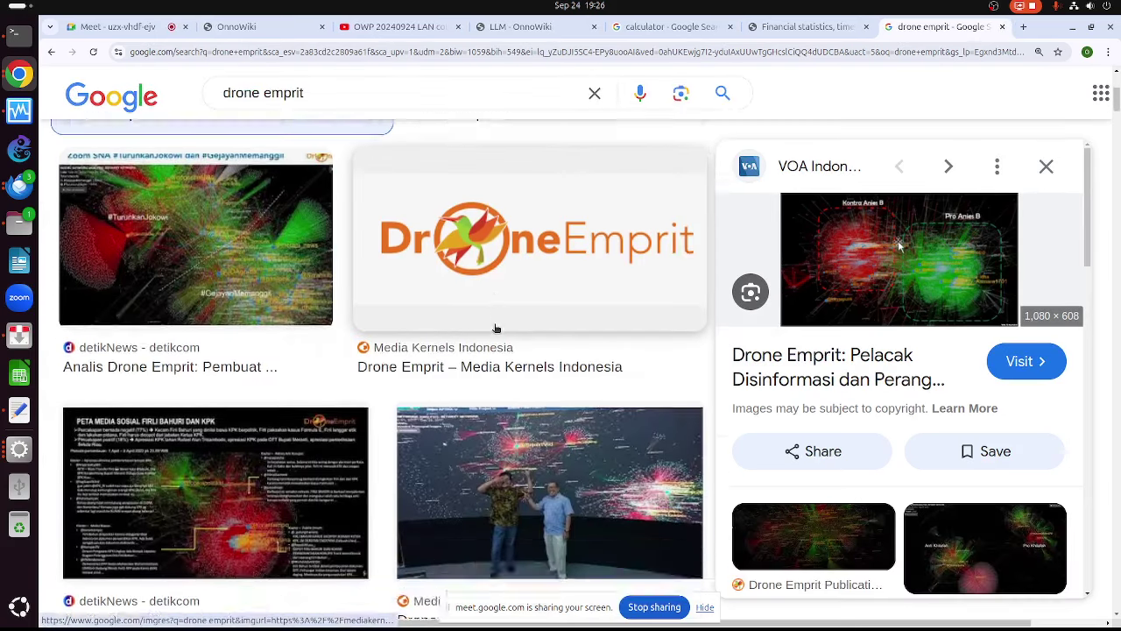
{"action": "scroll", "coordinate": [496, 328], "scroll_direction": "down", "scroll_amount": 2}
{"action": "left_click", "coordinate": [558, 329]}
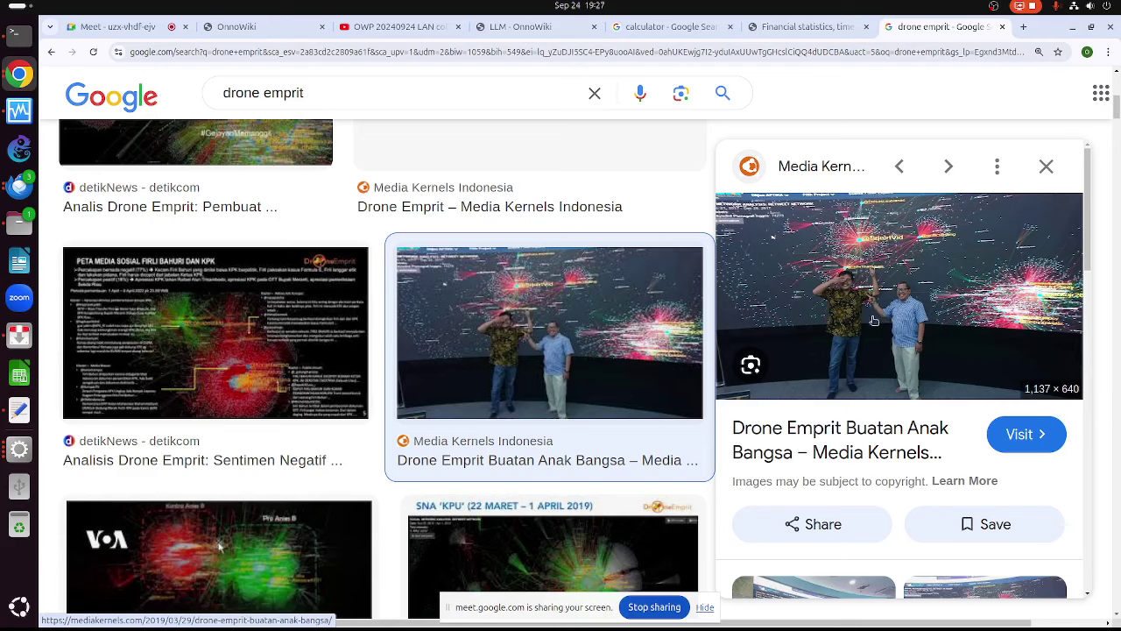
Preview the related detikNews image about #TurunkanJokowi and open its article
{"action": "scroll", "coordinate": [876, 321], "scroll_direction": "down", "scroll_amount": 3}
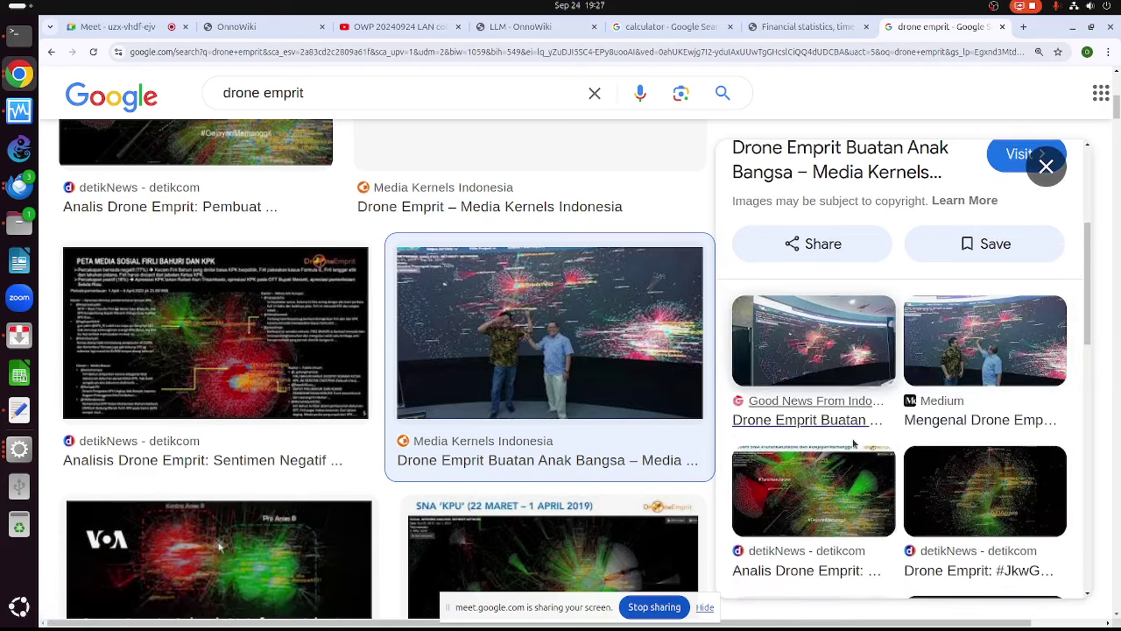
{"action": "left_click", "coordinate": [827, 480]}
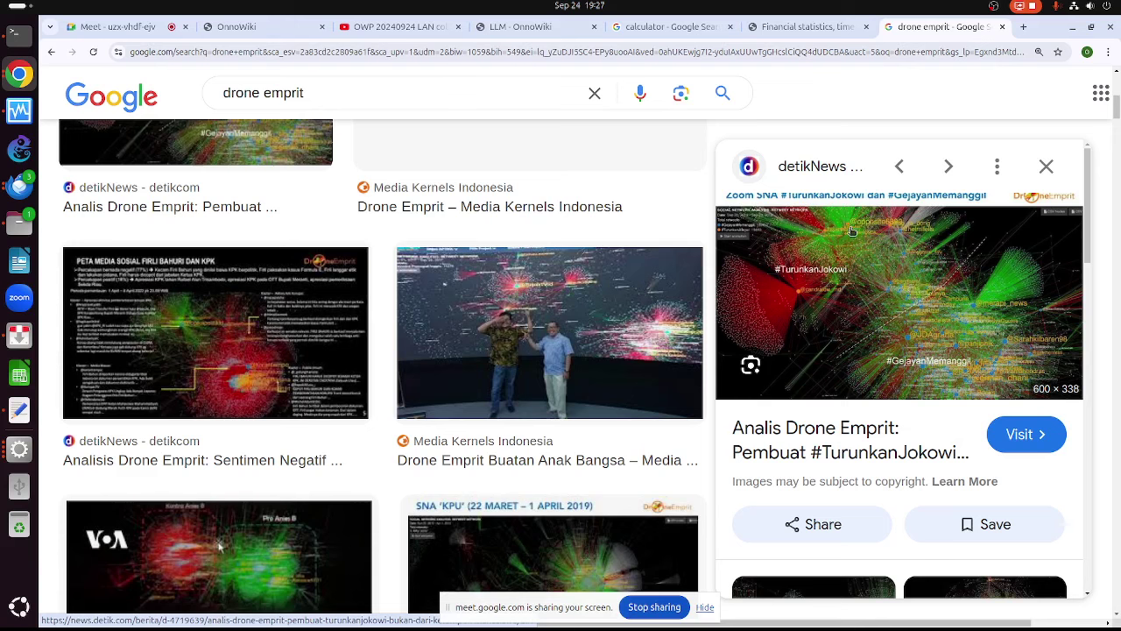
{"action": "left_click_drag", "start_coordinate": [936, 347], "coordinate": [726, 115]}
{"action": "left_click", "coordinate": [915, 305]}
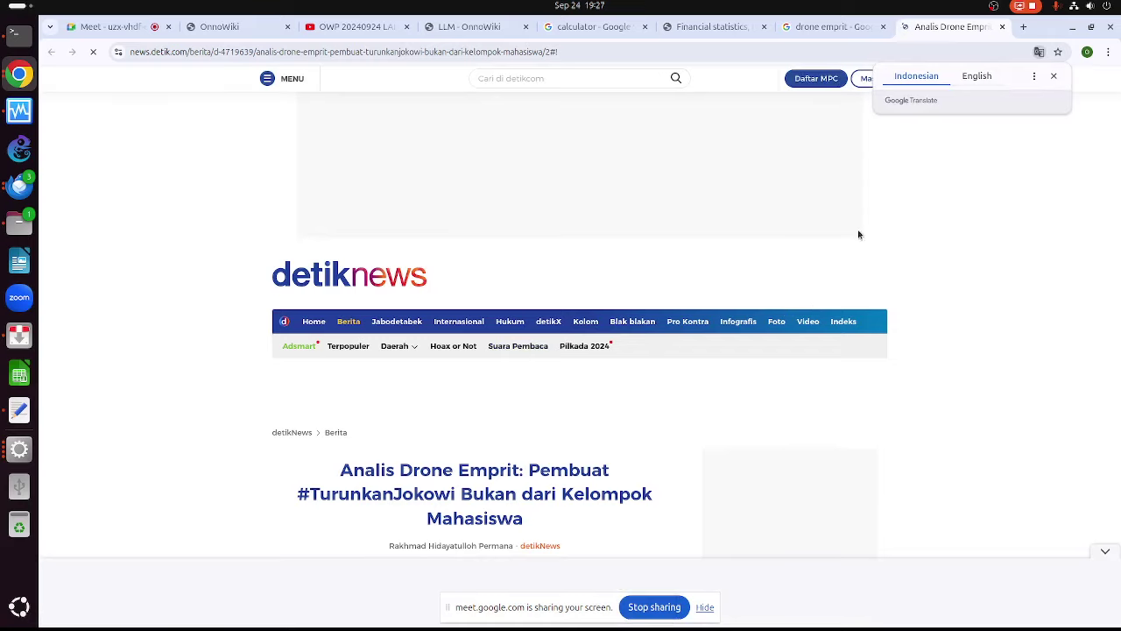
Examine the detikNews article's retweet network graph, its hashtag clusters and the text about the top influencers
{"action": "scroll", "coordinate": [851, 231], "scroll_direction": "down", "scroll_amount": 3}
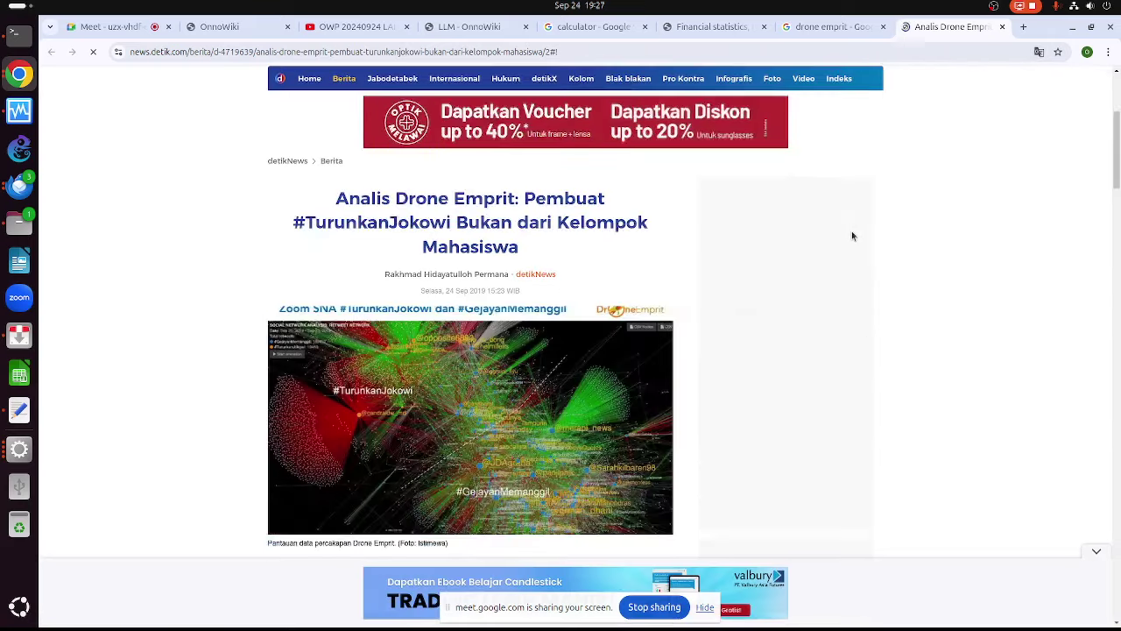
{"action": "scroll", "coordinate": [852, 230], "scroll_direction": "down", "scroll_amount": 3}
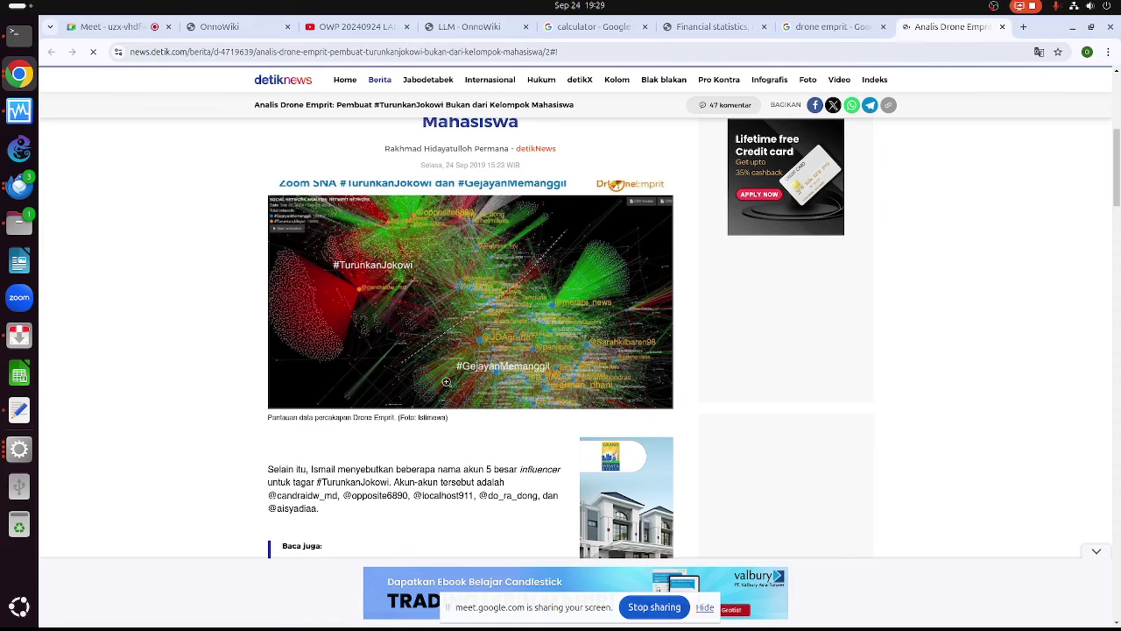
{"action": "scroll", "coordinate": [446, 383], "scroll_direction": "down", "scroll_amount": 3}
{"action": "scroll", "coordinate": [438, 399], "scroll_direction": "up", "scroll_amount": 3}
{"action": "scroll", "coordinate": [436, 405], "scroll_direction": "down", "scroll_amount": 2}
{"action": "scroll", "coordinate": [432, 400], "scroll_direction": "up", "scroll_amount": 4}
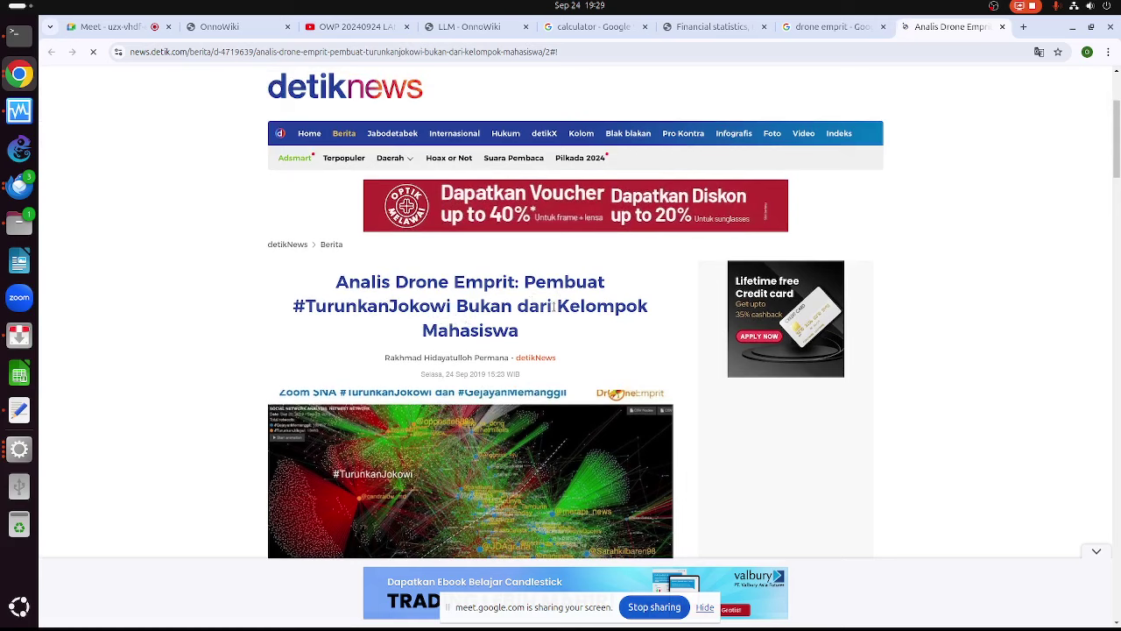
{"action": "scroll", "coordinate": [473, 385], "scroll_direction": "down", "scroll_amount": 2}
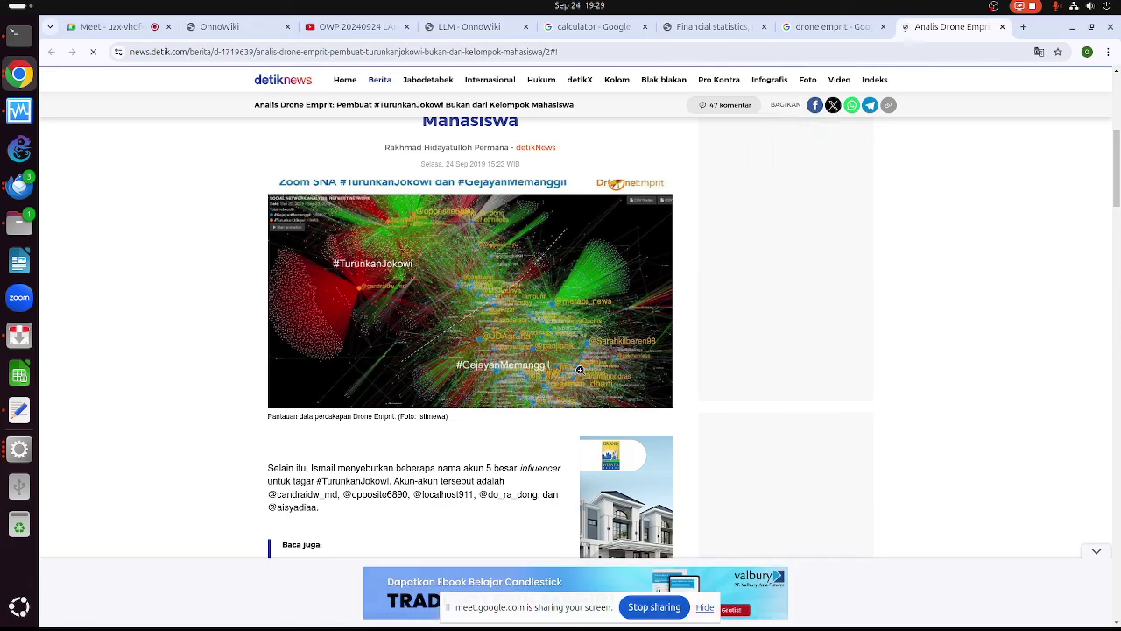
{"action": "scroll", "coordinate": [577, 370], "scroll_direction": "down", "scroll_amount": 9}
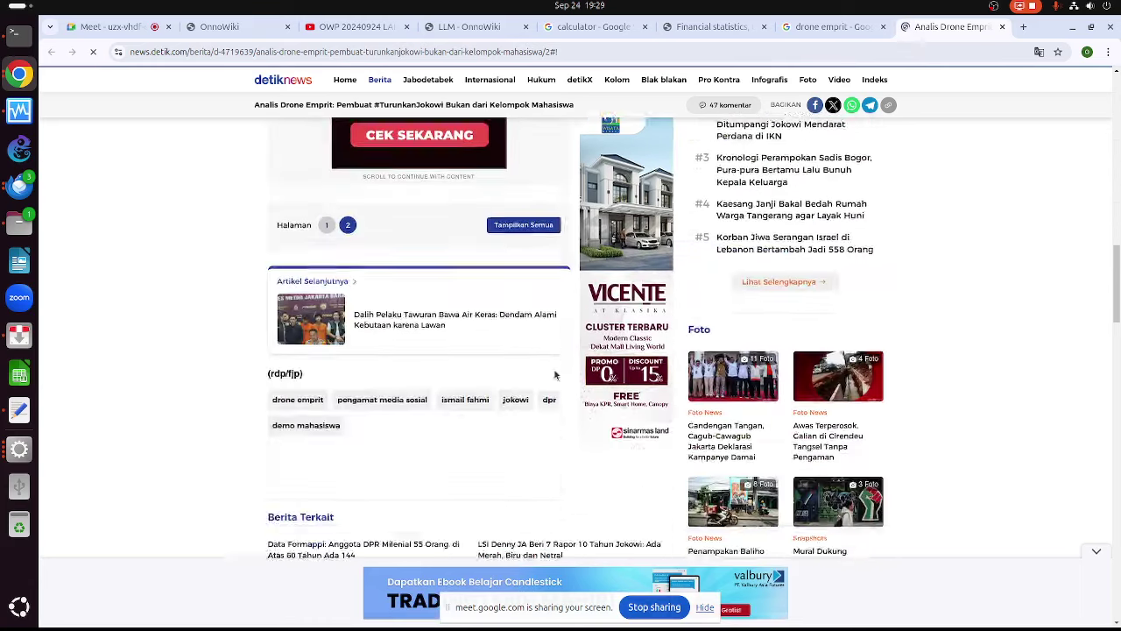
{"action": "scroll", "coordinate": [551, 374], "scroll_direction": "up", "scroll_amount": 4}
{"action": "scroll", "coordinate": [551, 374], "scroll_direction": "up", "scroll_amount": 4}
{"action": "scroll", "coordinate": [548, 374], "scroll_direction": "up", "scroll_amount": 3}
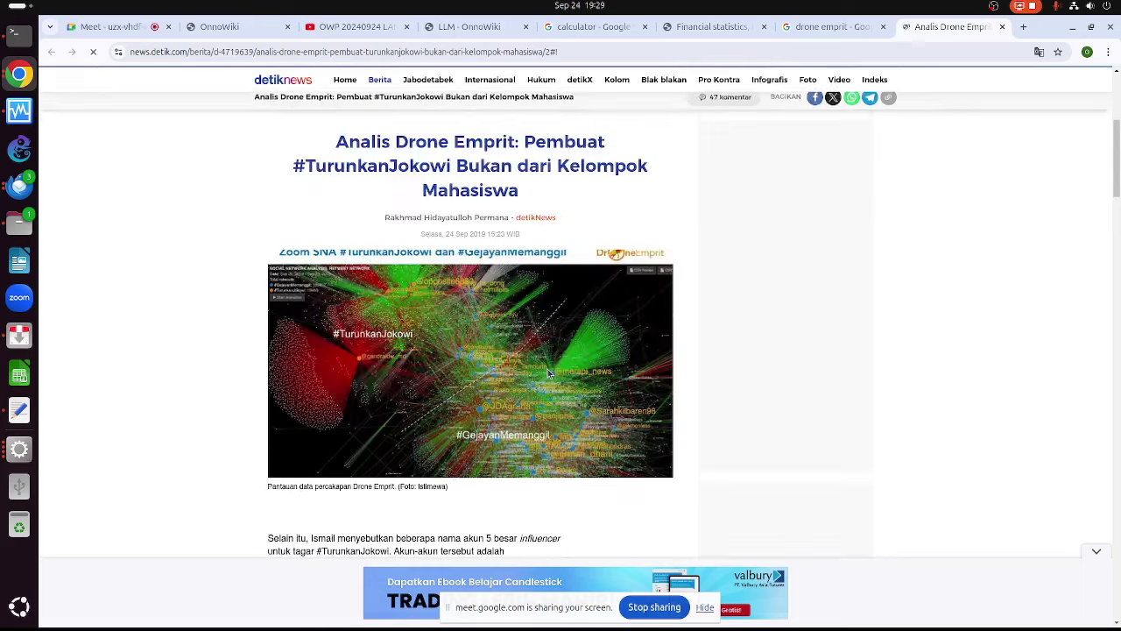
Switch to Orange and place Network Explorer and Network Analysis widgets beside Corpus to Network
{"action": "left_click", "coordinate": [20, 448]}
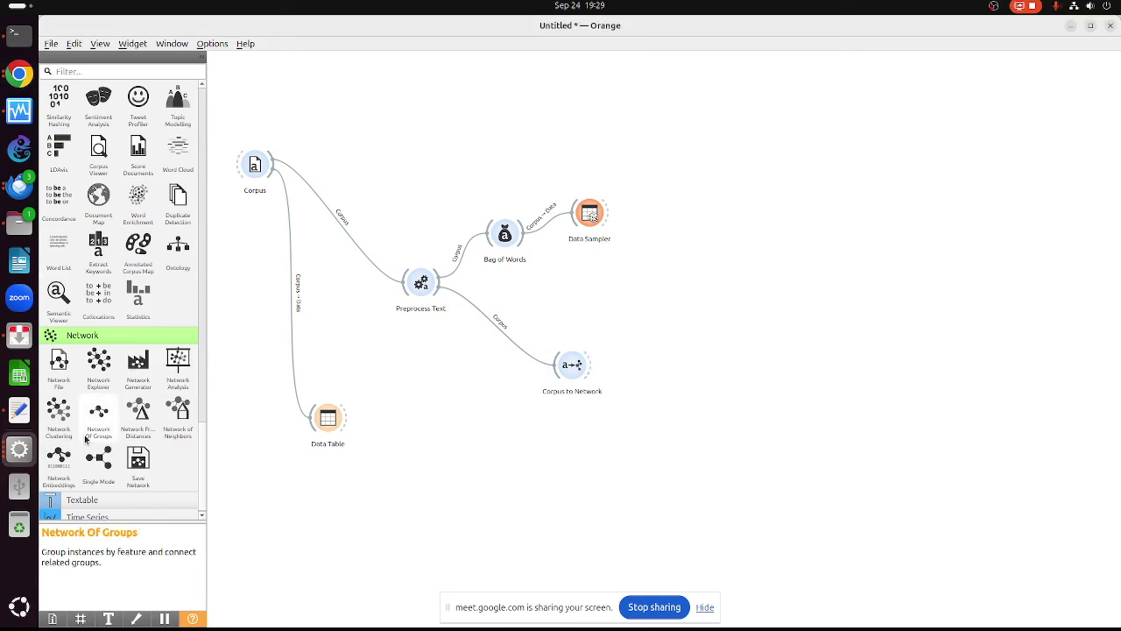
{"action": "left_click_drag", "start_coordinate": [98, 363], "coordinate": [651, 358]}
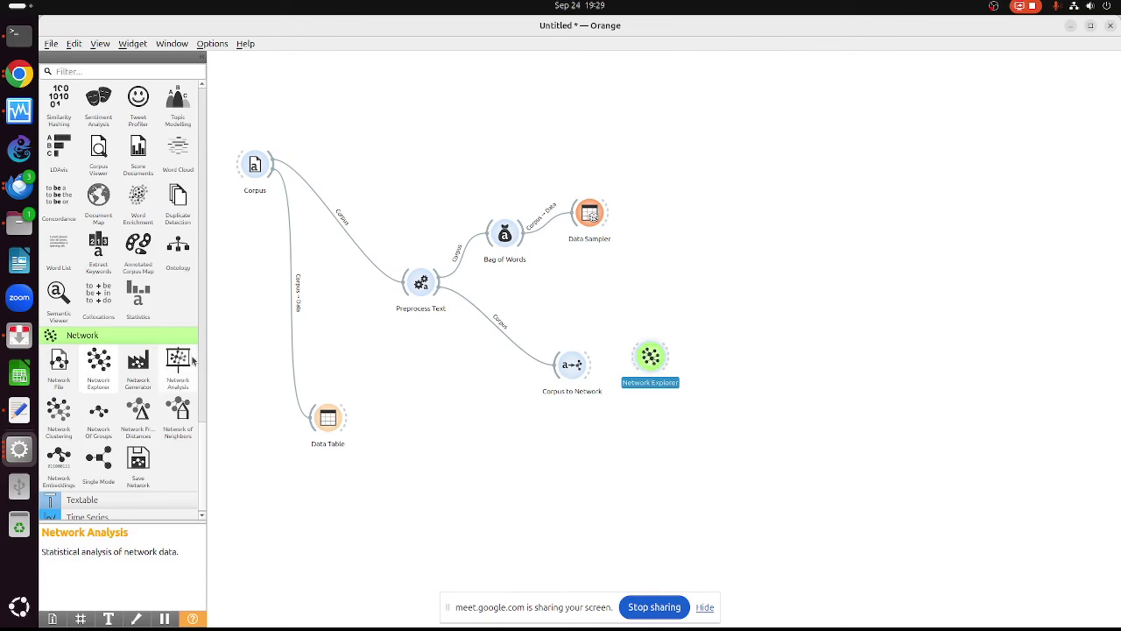
{"action": "left_click_drag", "start_coordinate": [178, 364], "coordinate": [671, 446]}
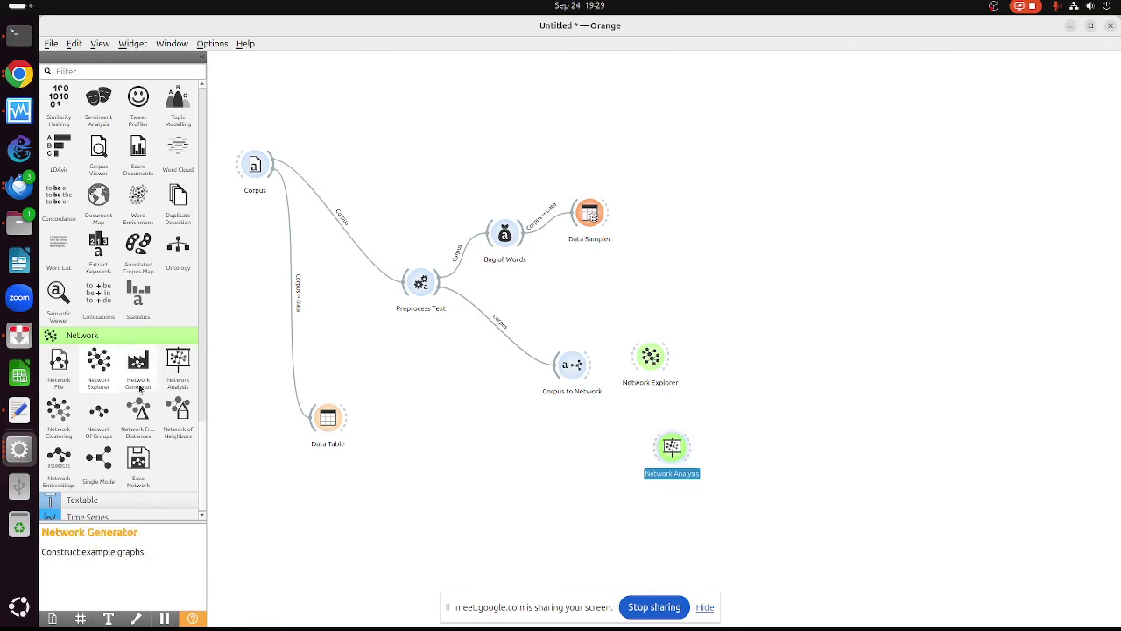
Link Corpus to Network's Network output to Network Analysis and view the graph-level indices
{"action": "left_click_drag", "start_coordinate": [595, 366], "coordinate": [671, 447]}
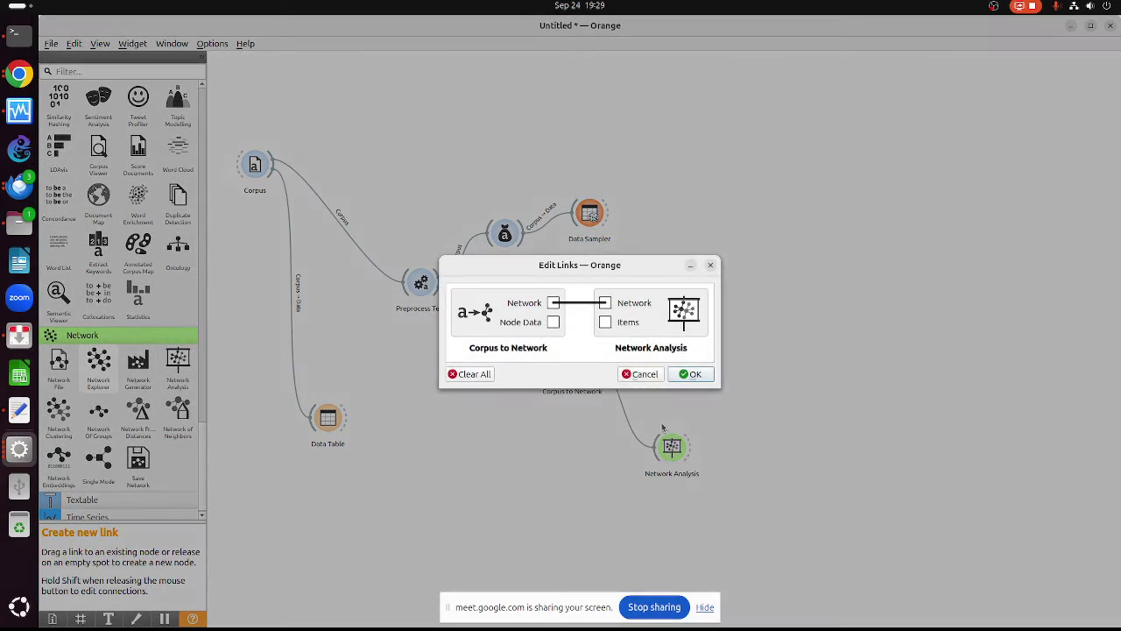
{"action": "left_click", "coordinate": [691, 373]}
{"action": "double_click", "coordinate": [671, 447]}
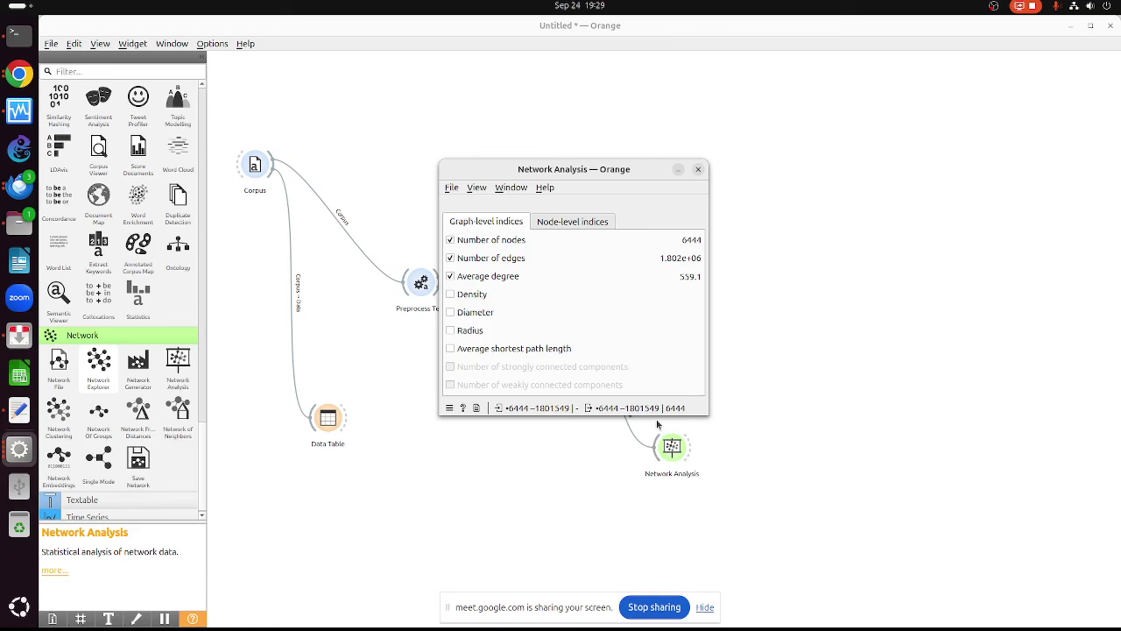
{"action": "left_click", "coordinate": [700, 169]}
Remove the linked Network Explorer, place a new one next to Network Analysis, and add a Network Clustering widget above it
{"action": "right_click", "coordinate": [650, 355]}
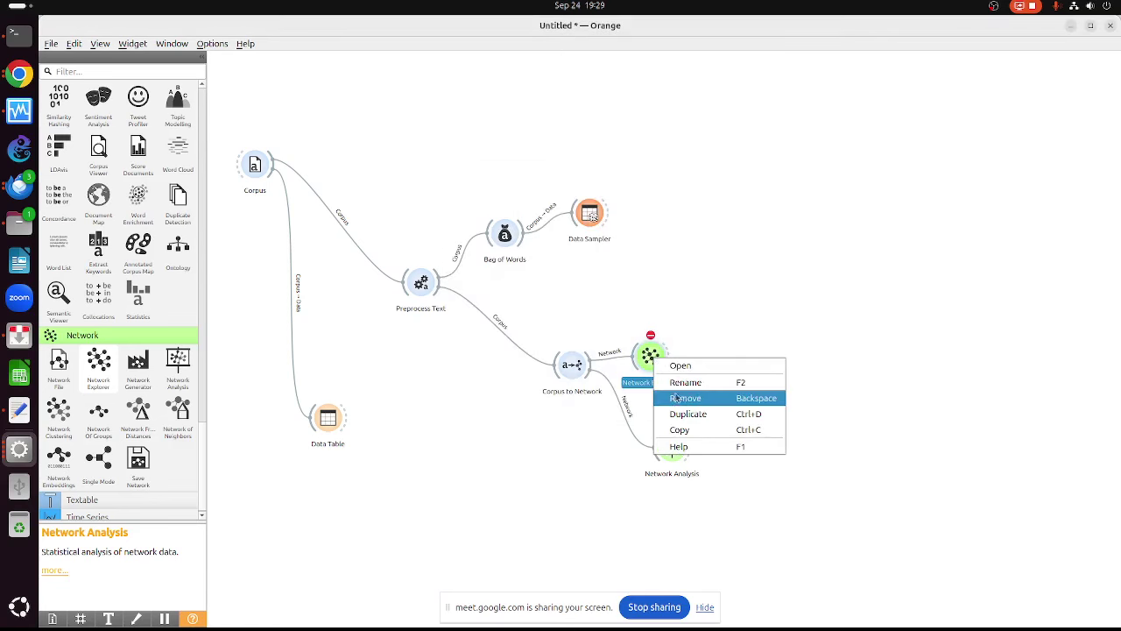
{"action": "left_click", "coordinate": [676, 399]}
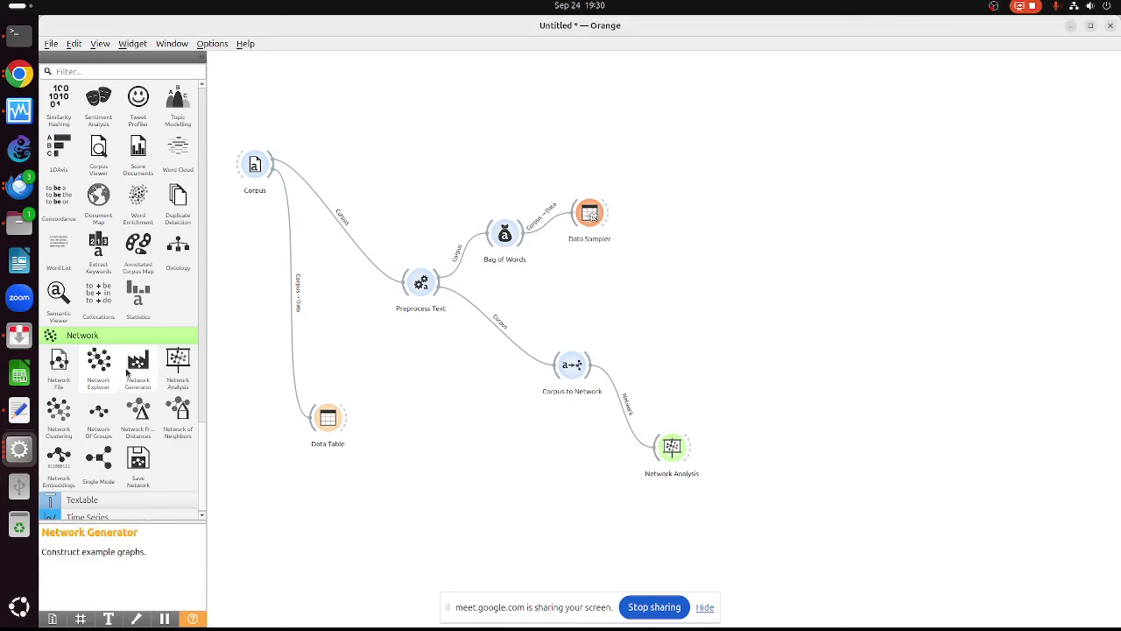
{"action": "left_click_drag", "start_coordinate": [100, 362], "coordinate": [735, 427]}
{"action": "left_click_drag", "start_coordinate": [58, 411], "coordinate": [714, 317]}
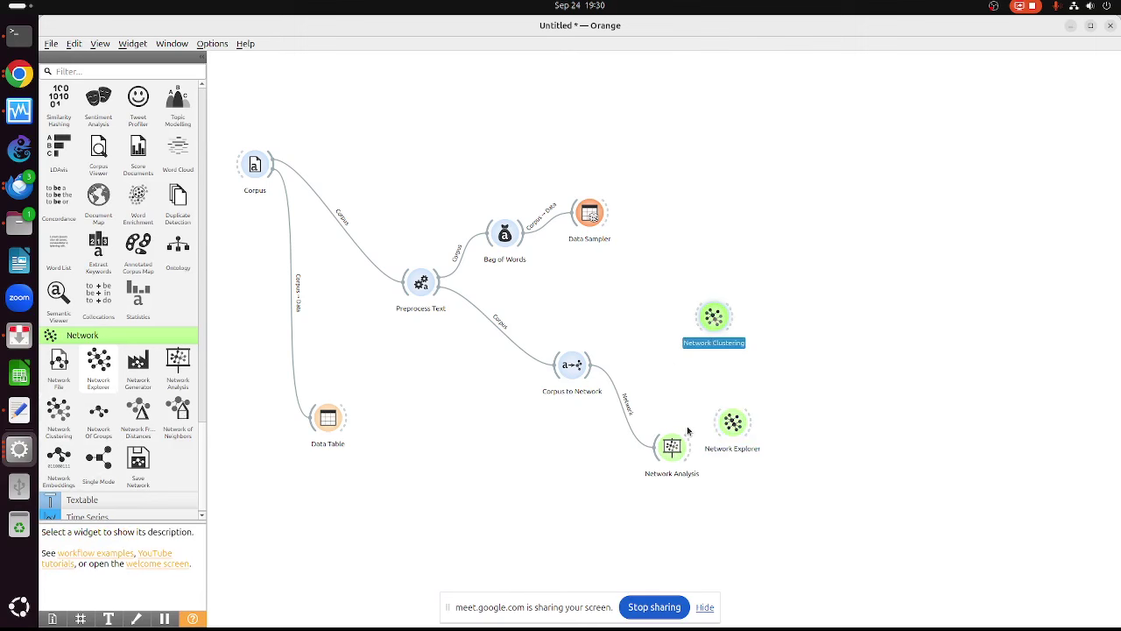
Link Network Analysis to Network Clustering and keep waiting for the program to respond
{"action": "left_click_drag", "start_coordinate": [687, 430], "coordinate": [710, 322]}
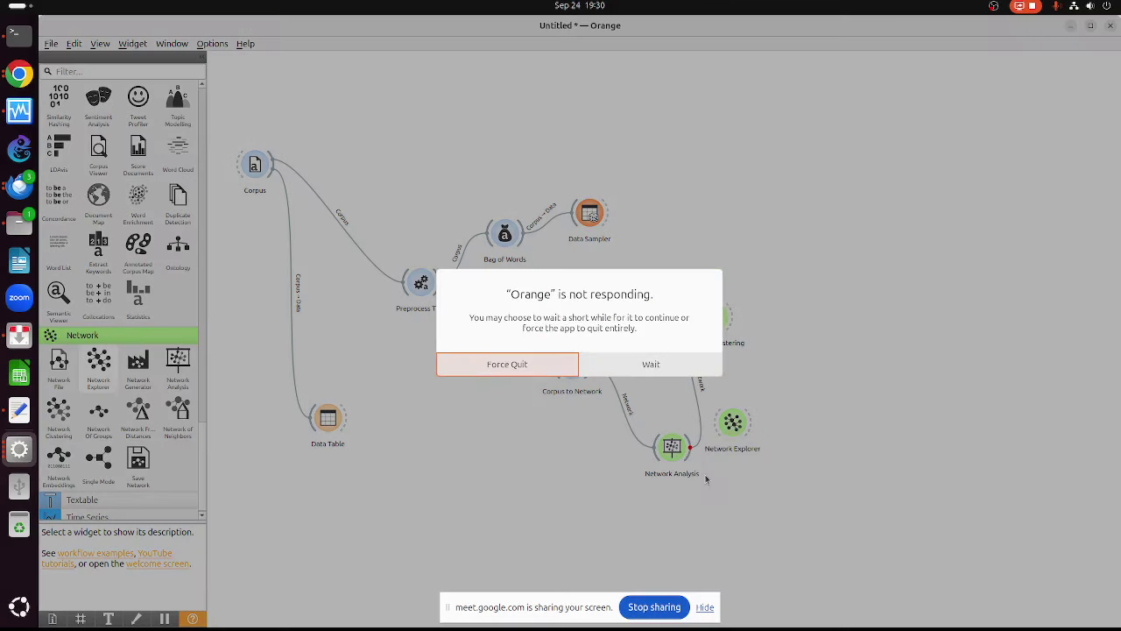
{"action": "left_click", "coordinate": [654, 363]}
{"action": "left_click", "coordinate": [653, 363]}
{"action": "left_click", "coordinate": [651, 363]}
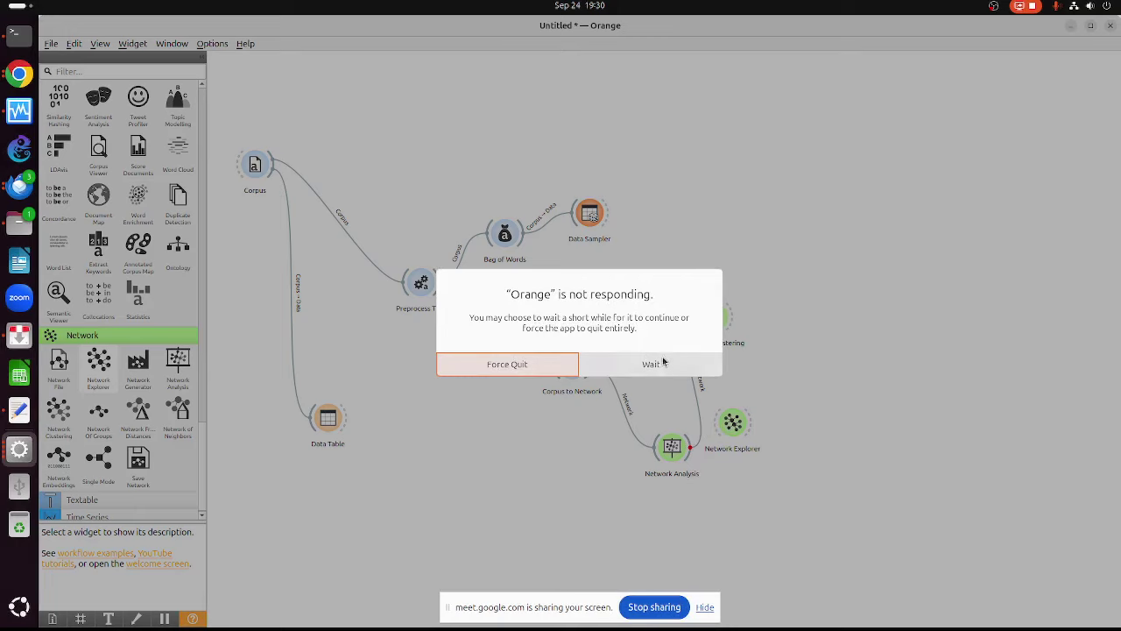
{"action": "left_click", "coordinate": [663, 363]}
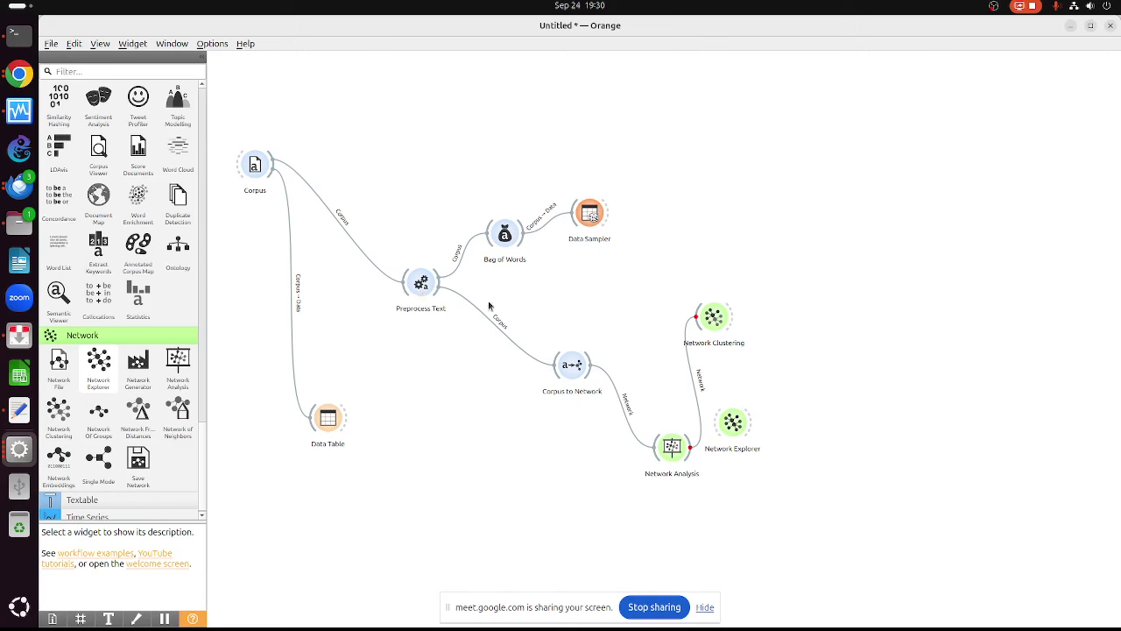
Link Network Analysis to Network Explorer and inspect the network in the explorer window
{"action": "left_click_drag", "start_coordinate": [692, 447], "coordinate": [716, 431]}
{"action": "double_click", "coordinate": [734, 424]}
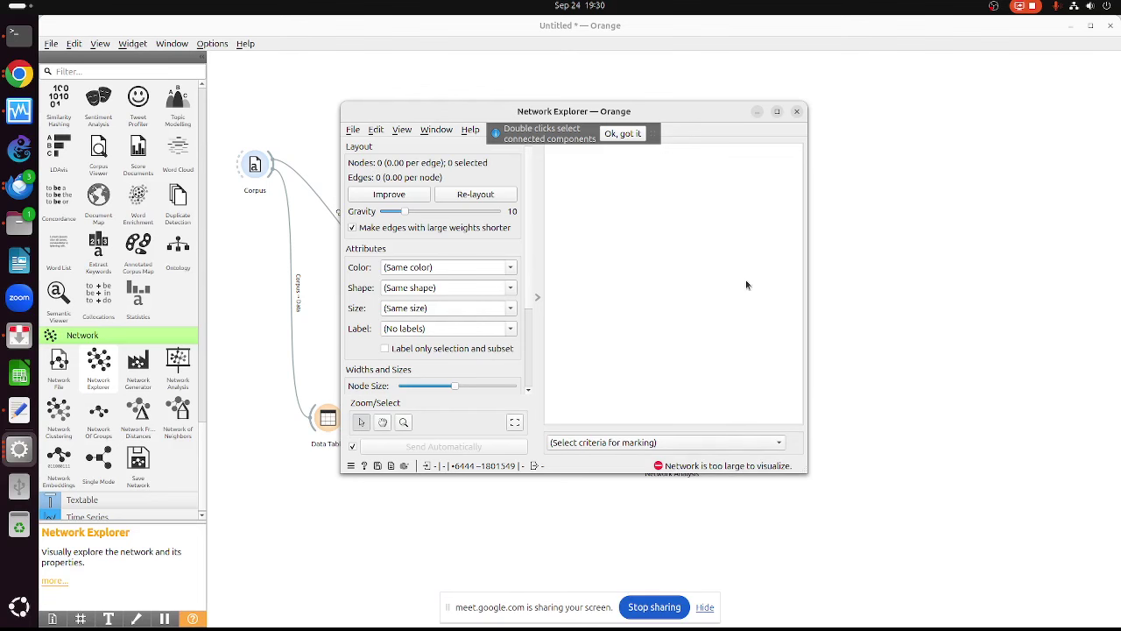
{"action": "left_click", "coordinate": [796, 112]}
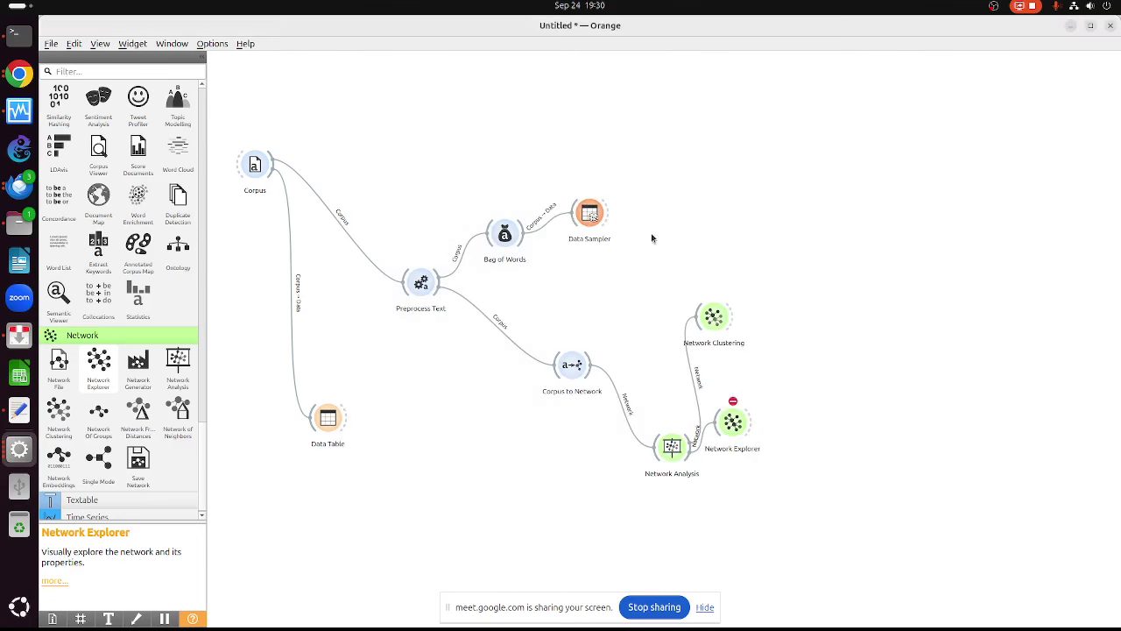
Limit the Preprocess Text filter to the 20 most frequent tokens
{"action": "double_click", "coordinate": [421, 283]}
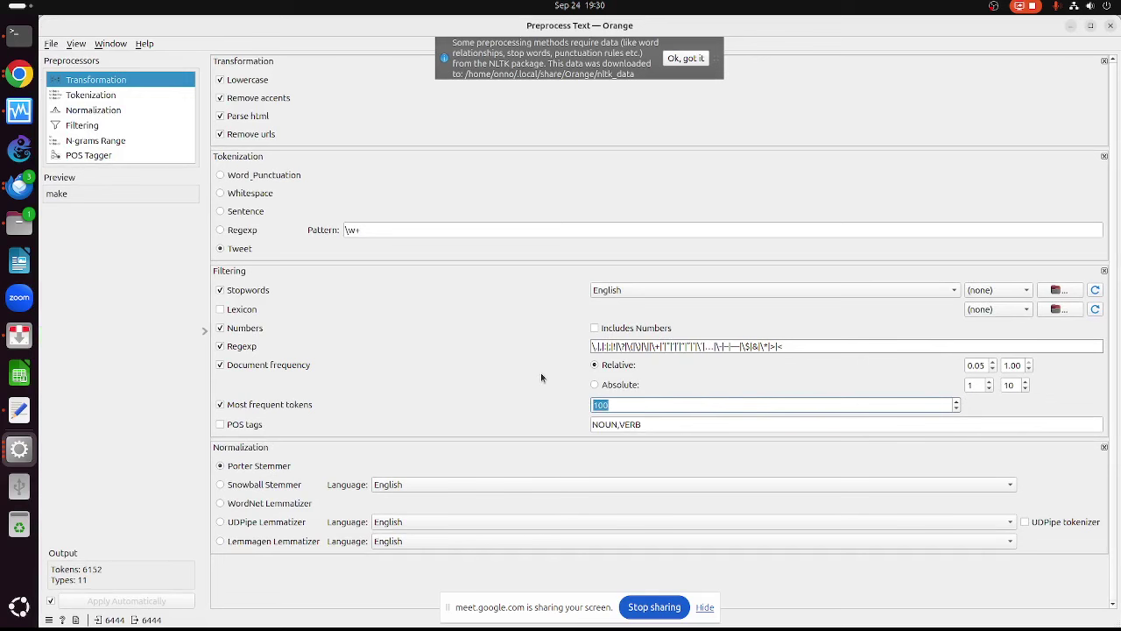
{"action": "type", "text": "20"}
{"action": "key", "text": "Return"}
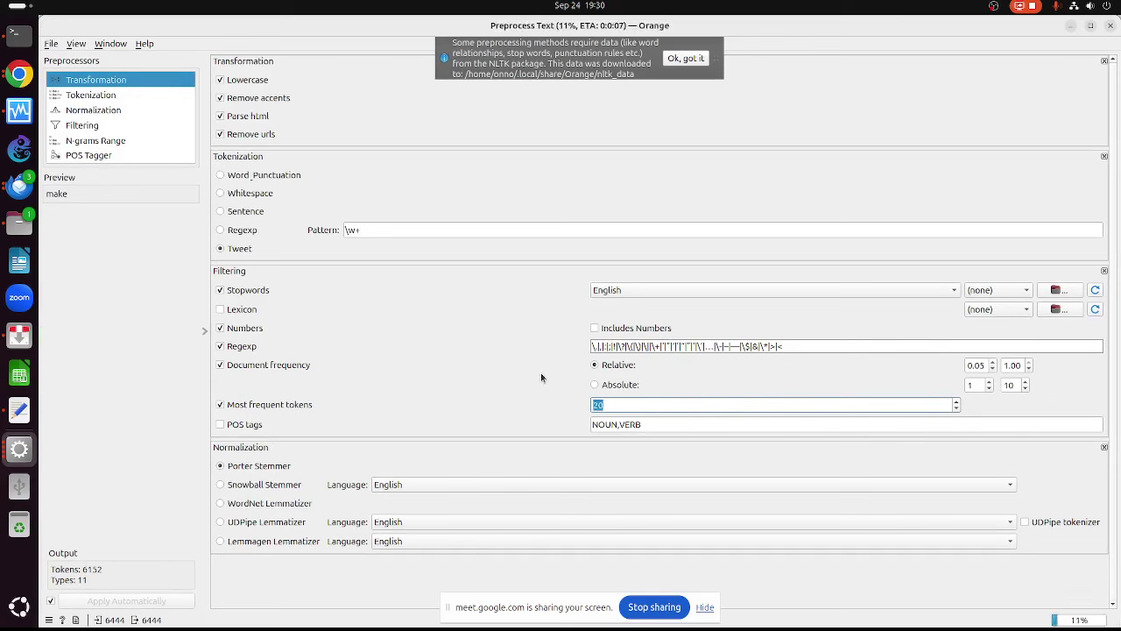
{"action": "left_click", "coordinate": [1109, 27]}
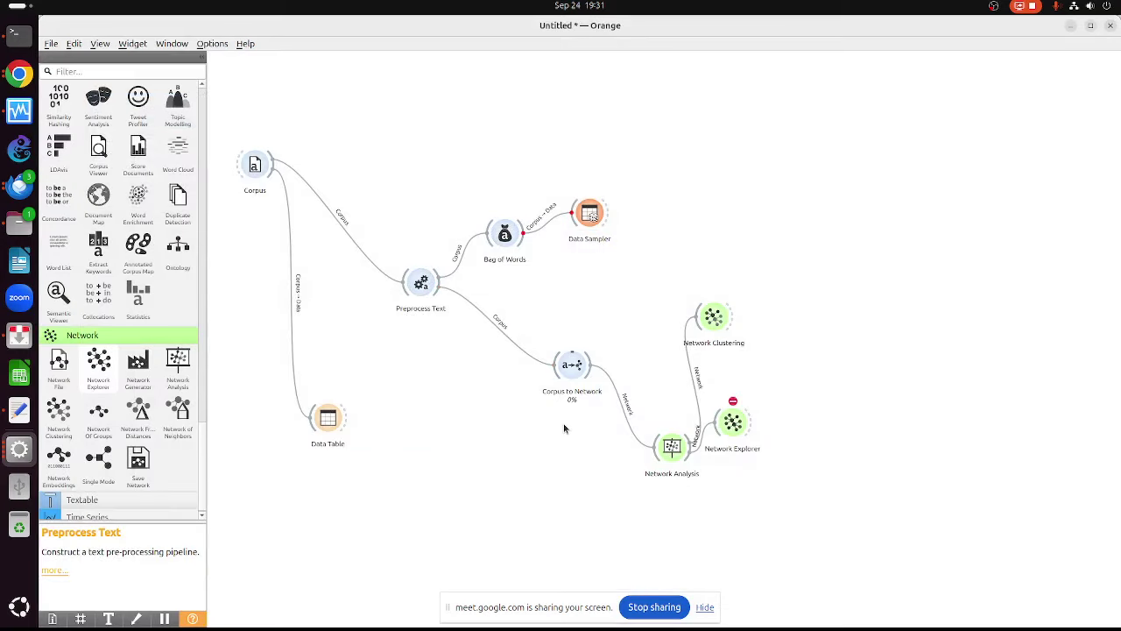
Set the Corpus to Network threshold to 3 and its node type to Word
{"action": "double_click", "coordinate": [574, 367]}
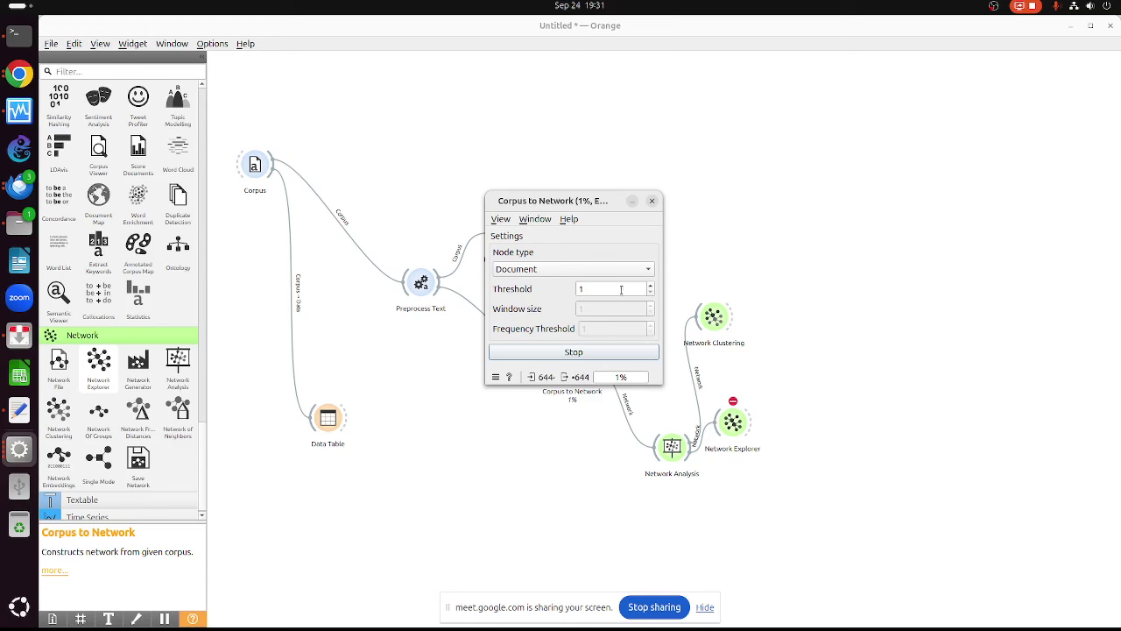
{"action": "scroll", "coordinate": [630, 288], "scroll_direction": "up", "scroll_amount": 1}
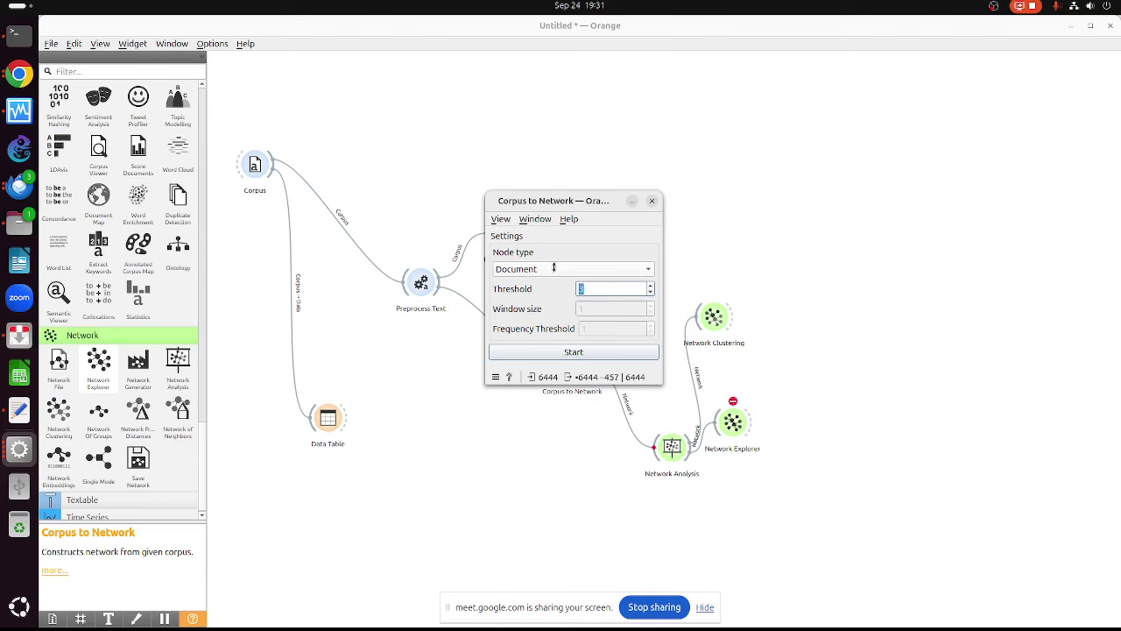
{"action": "left_click", "coordinate": [517, 268]}
{"action": "left_click", "coordinate": [522, 291]}
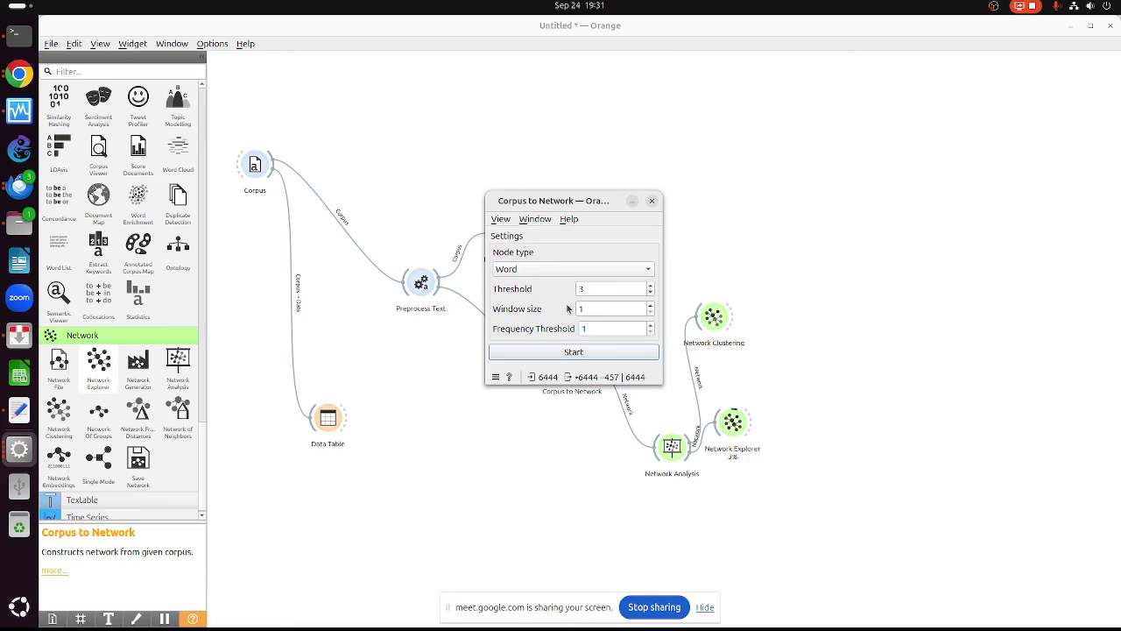
{"action": "left_click_drag", "start_coordinate": [616, 290], "coordinate": [570, 287]}
{"action": "left_click", "coordinate": [653, 203]}
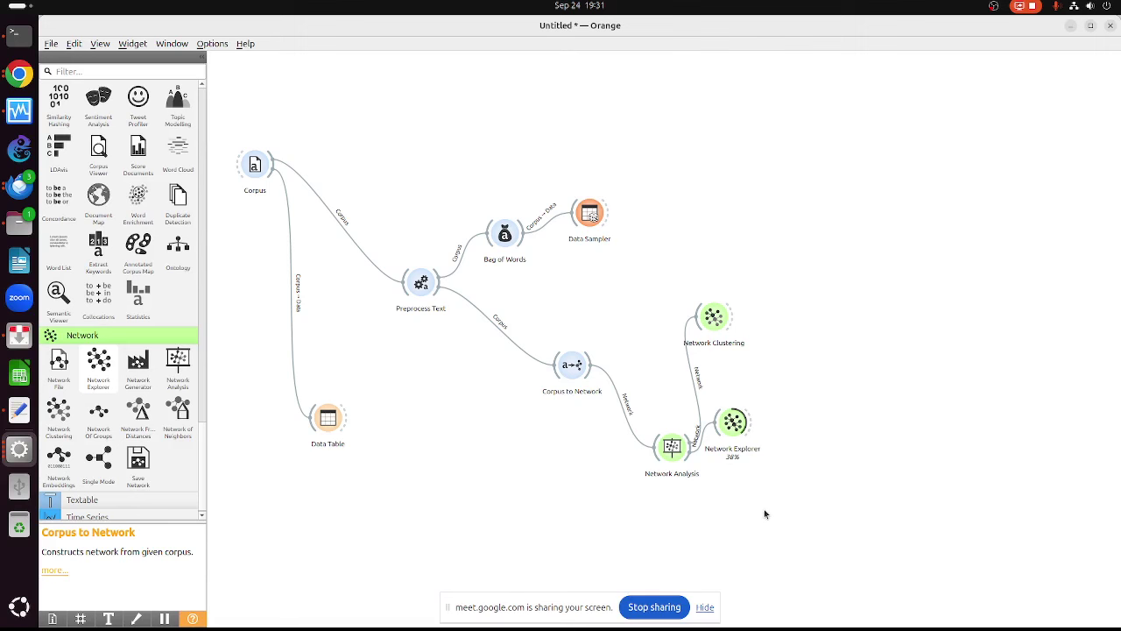
Rebuild the word network in Corpus to Network with the threshold of 3
{"action": "left_click", "coordinate": [579, 365]}
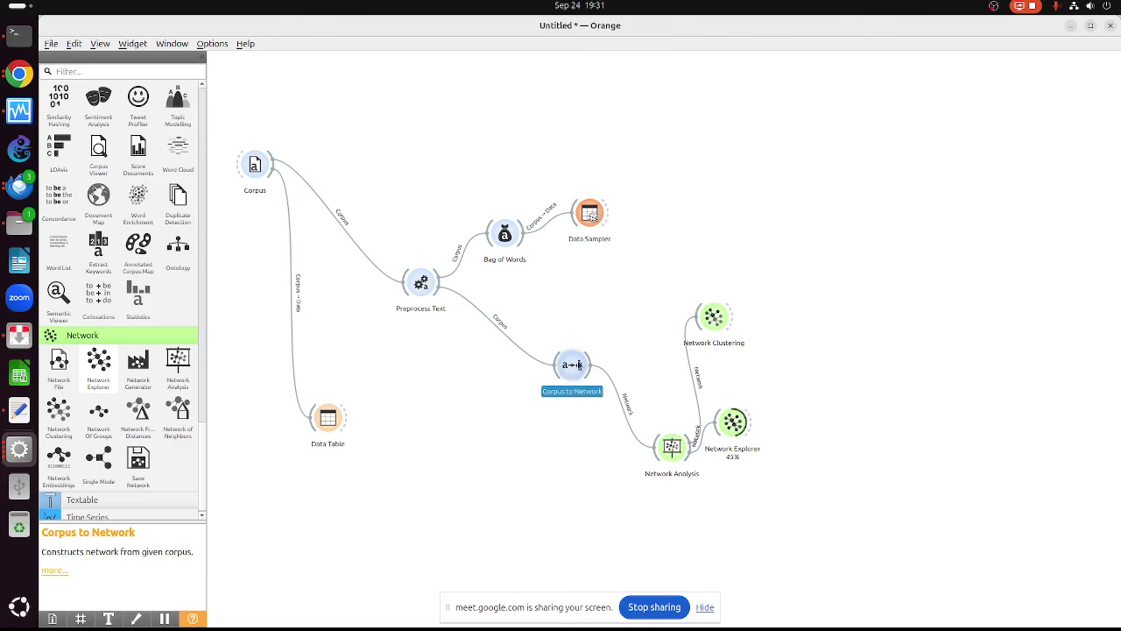
{"action": "double_click", "coordinate": [578, 365]}
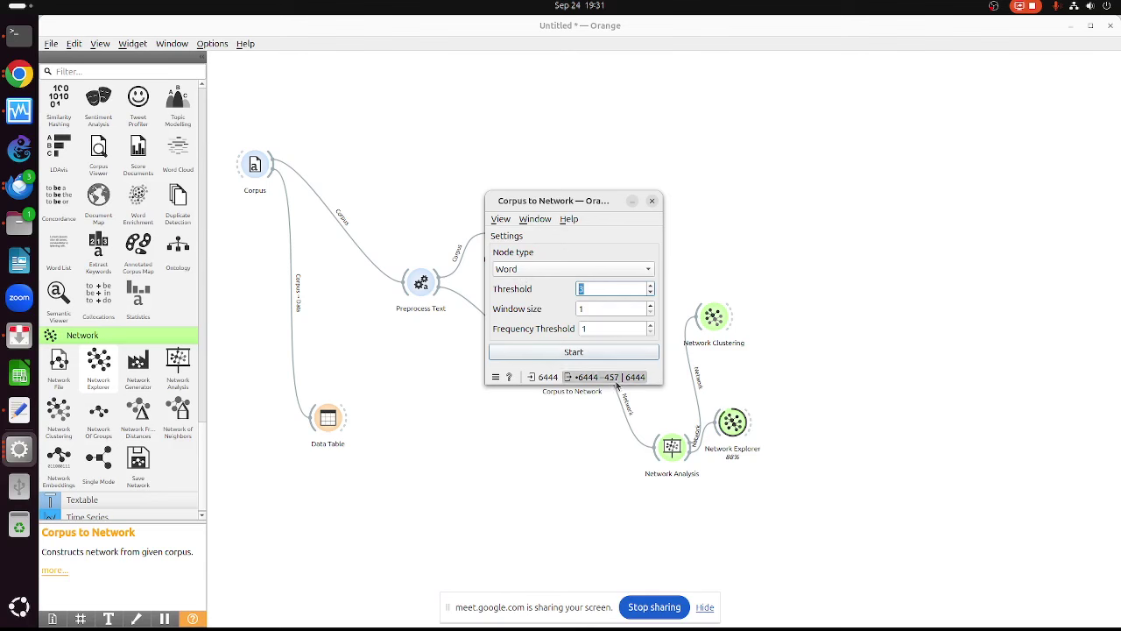
{"action": "left_click", "coordinate": [578, 352]}
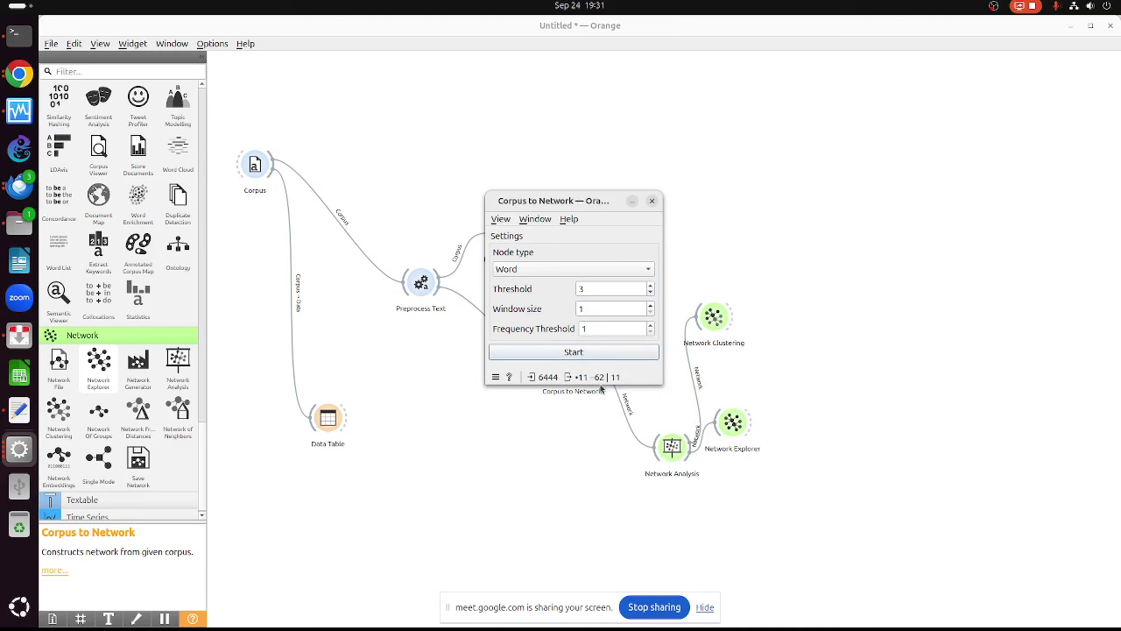
Open Network Explorer at full size and select all connected nodes of the network
{"action": "double_click", "coordinate": [734, 424]}
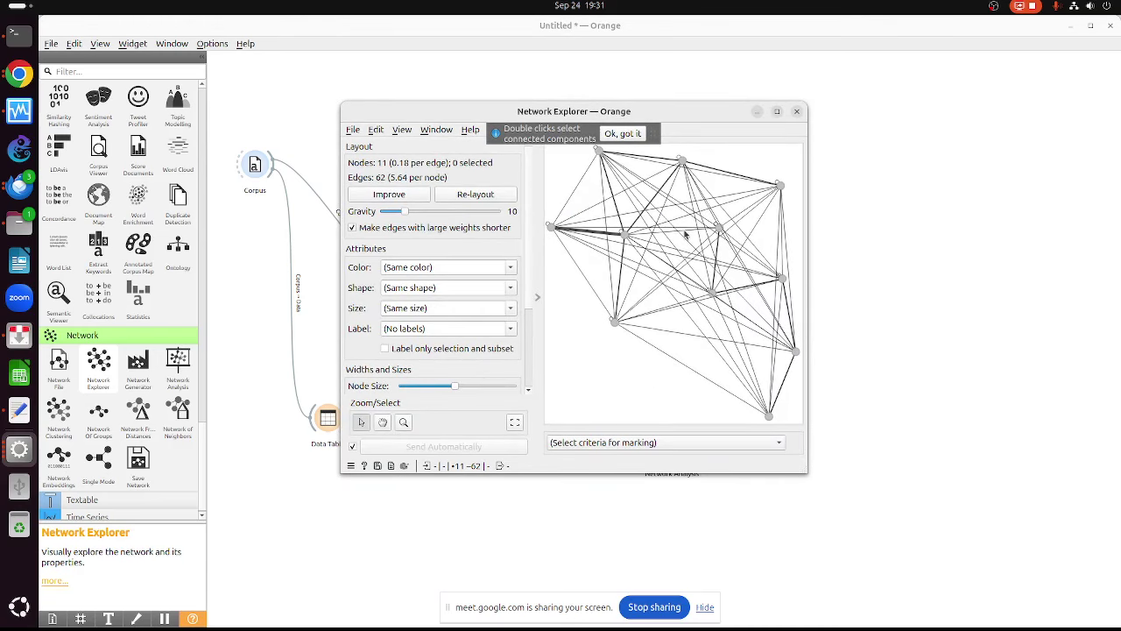
{"action": "left_click", "coordinate": [776, 111]}
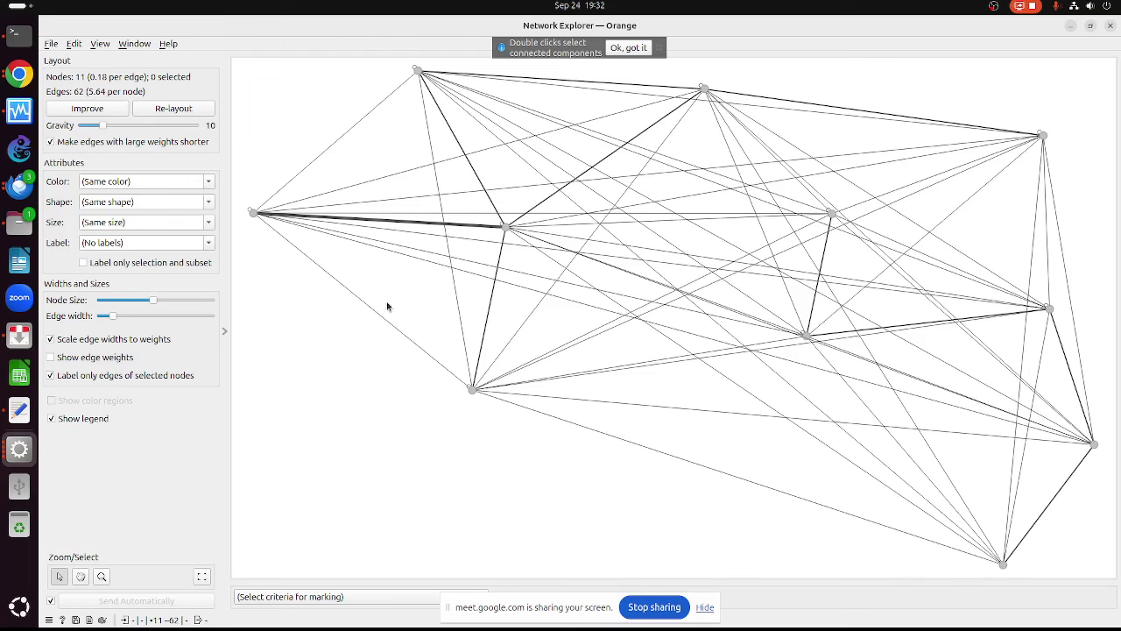
{"action": "scroll", "coordinate": [613, 370], "scroll_direction": "up", "scroll_amount": 3}
{"action": "scroll", "coordinate": [615, 371], "scroll_direction": "down", "scroll_amount": 5}
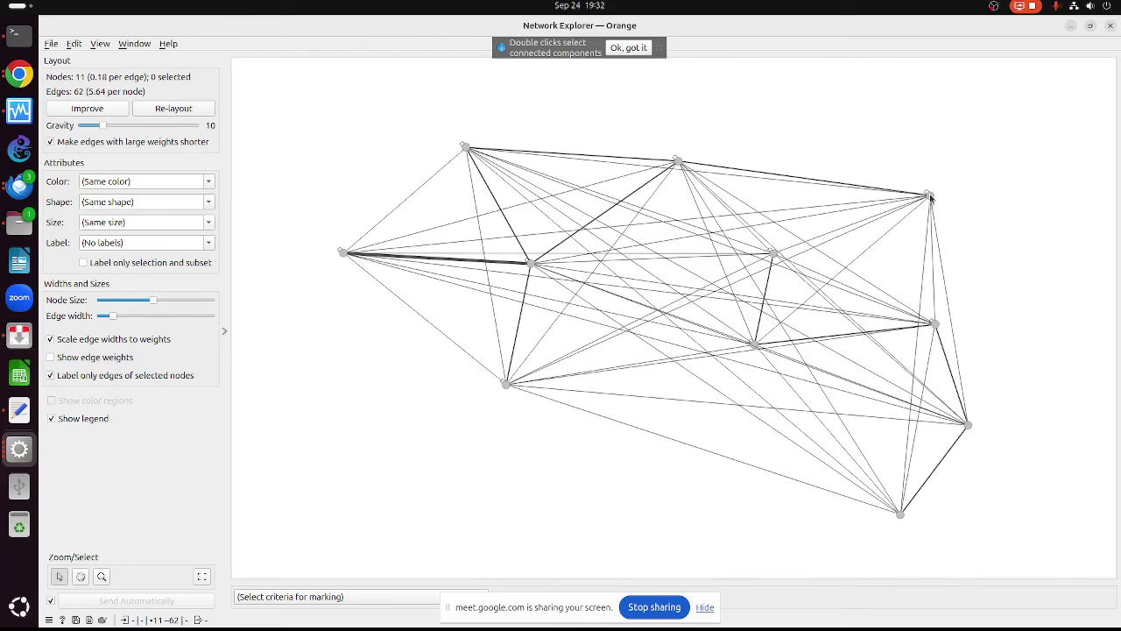
{"action": "left_click", "coordinate": [530, 263]}
{"action": "double_click", "coordinate": [531, 265]}
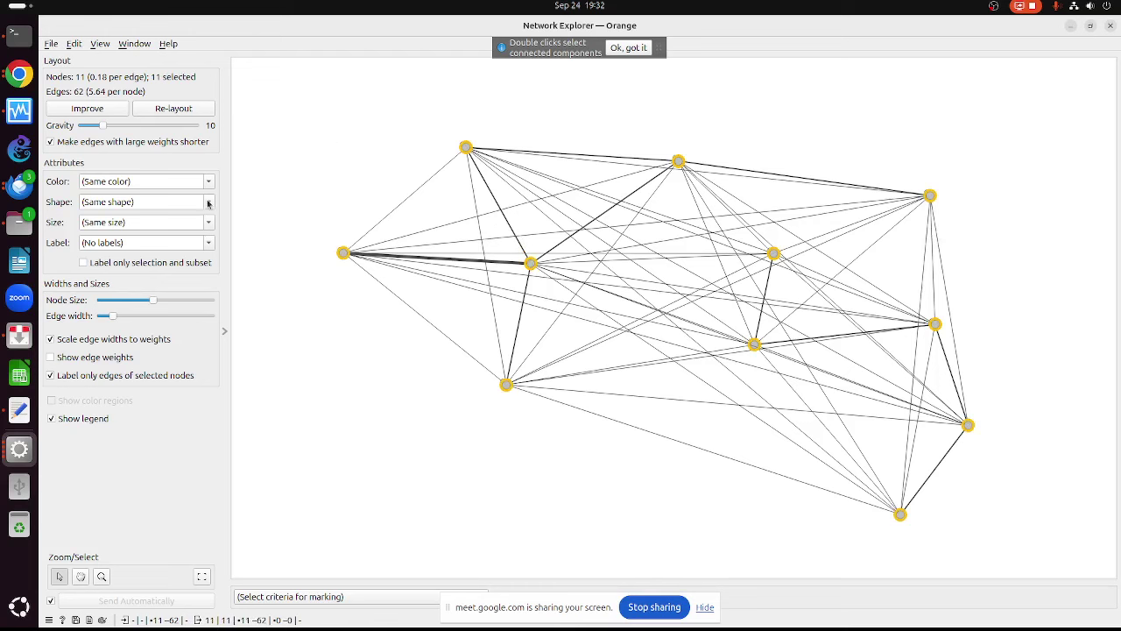
Check the available node label options, re-layout the network from random positions and close Network Explorer
{"action": "left_click", "coordinate": [208, 243]}
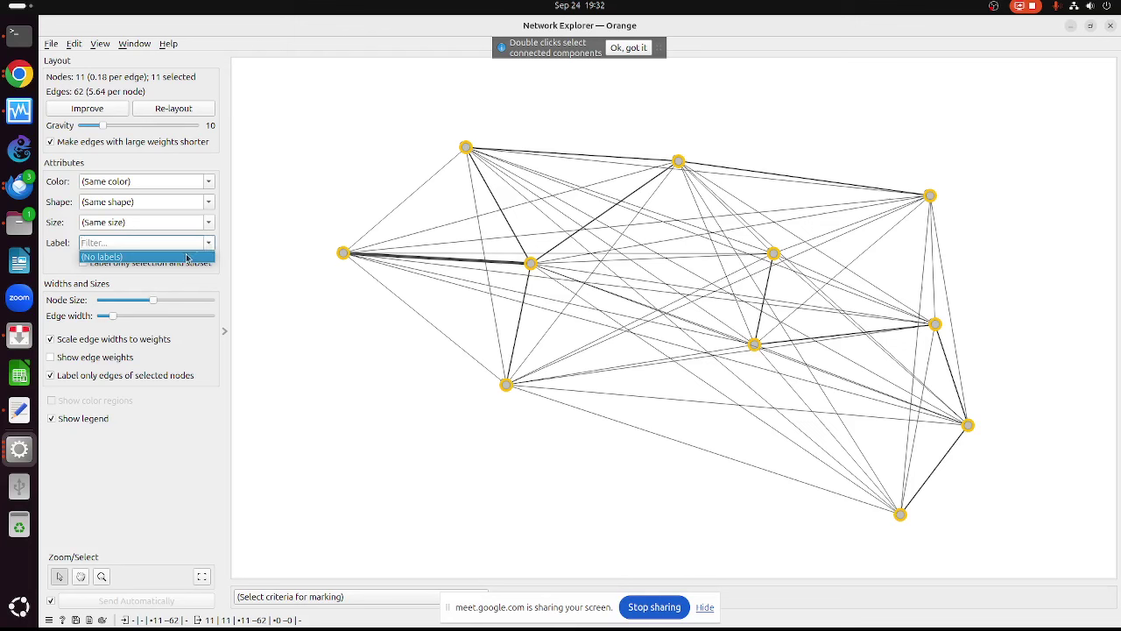
{"action": "left_click", "coordinate": [187, 256]}
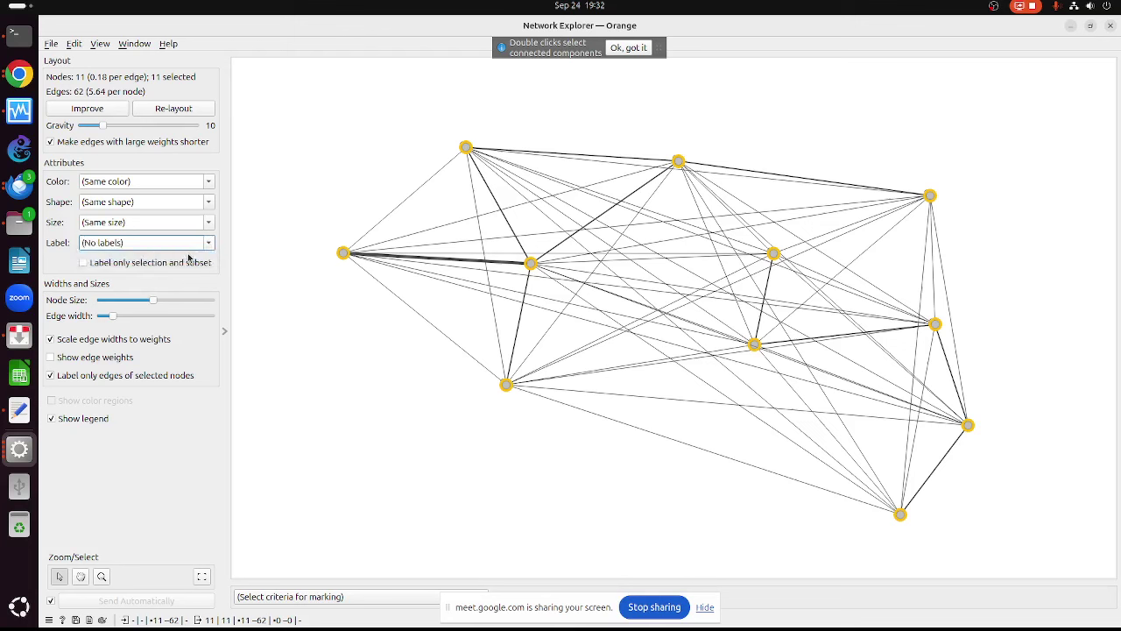
{"action": "left_click", "coordinate": [88, 264]}
{"action": "left_click", "coordinate": [87, 265]}
{"action": "left_click", "coordinate": [208, 245]}
{"action": "left_click", "coordinate": [181, 250]}
{"action": "left_click", "coordinate": [178, 108]}
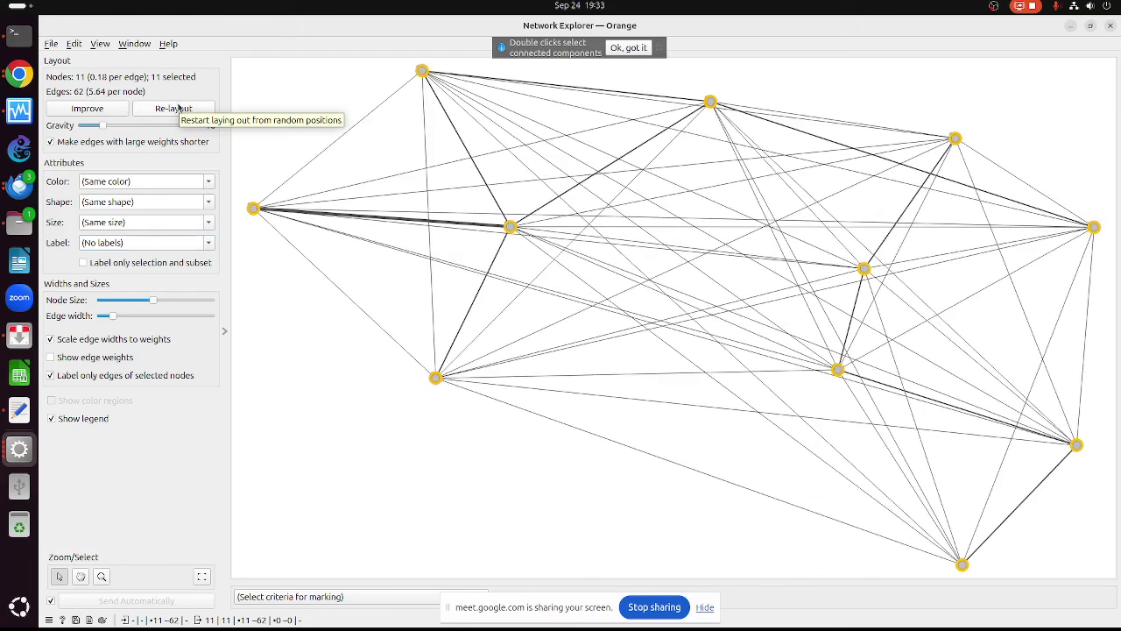
{"action": "left_click", "coordinate": [1110, 27]}
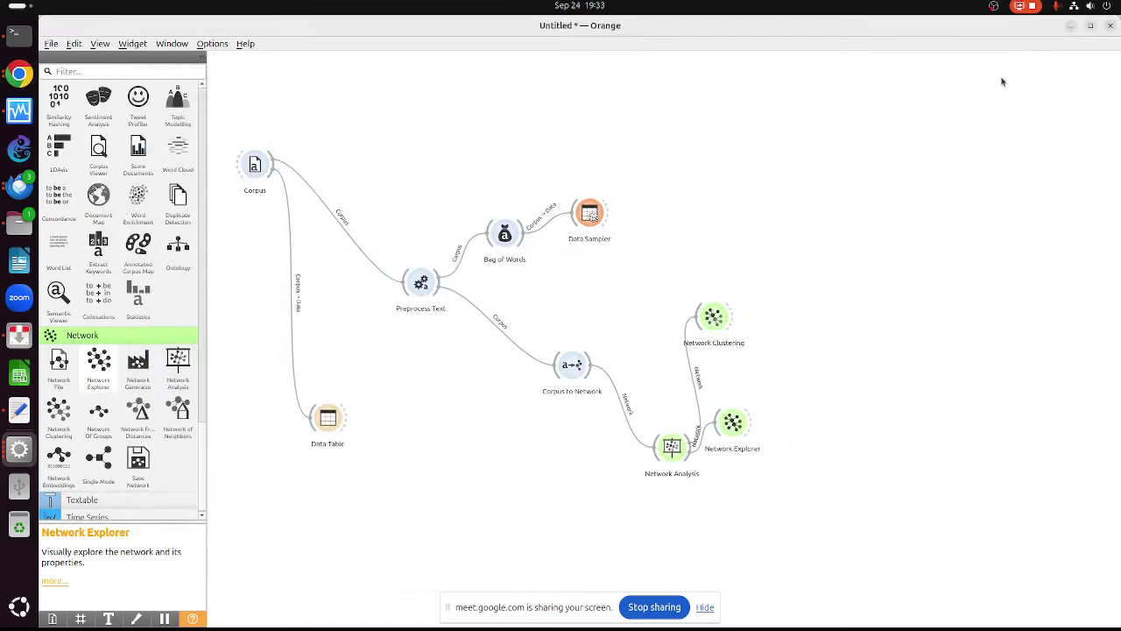
Remove the Network Clustering widget from the workflow after viewing its settings
{"action": "double_click", "coordinate": [714, 320]}
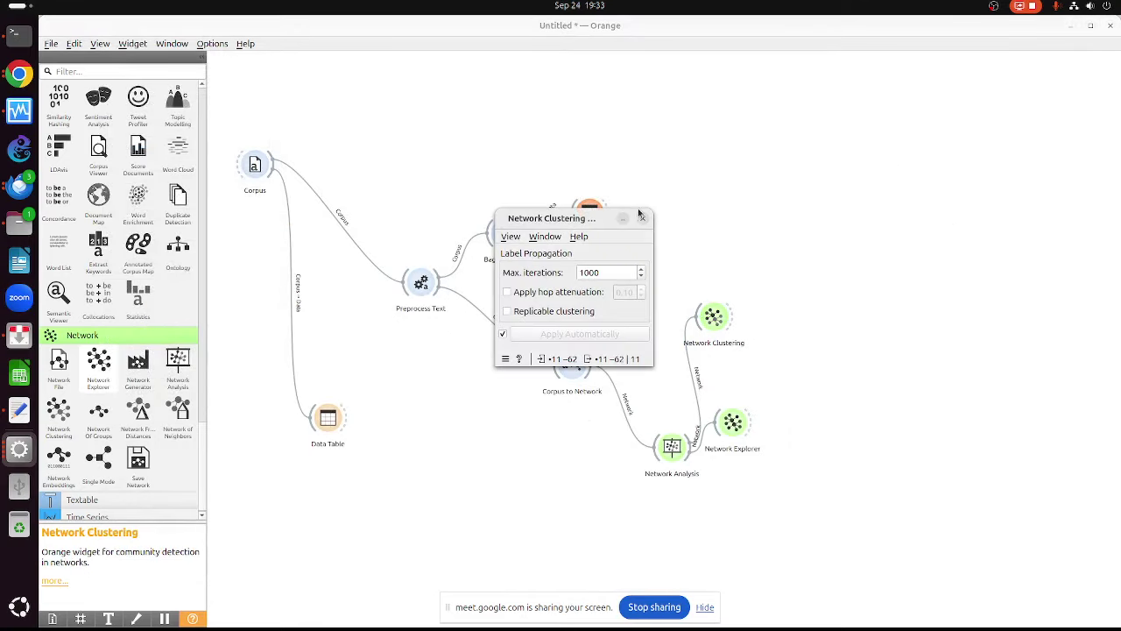
{"action": "left_click", "coordinate": [642, 216]}
{"action": "right_click", "coordinate": [718, 314]}
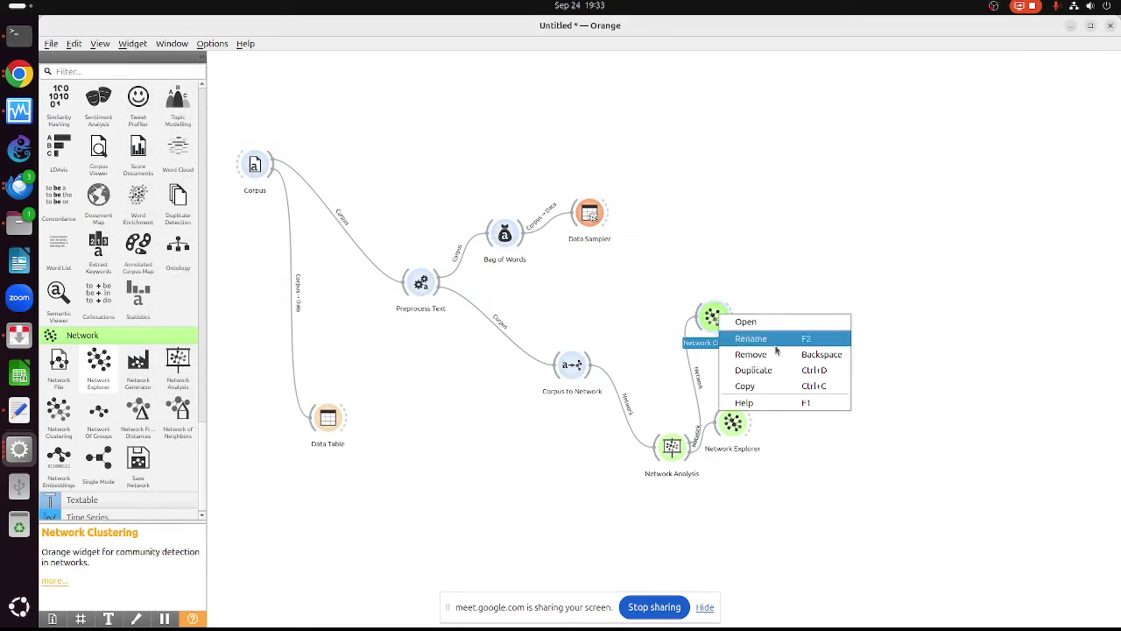
{"action": "left_click", "coordinate": [798, 362]}
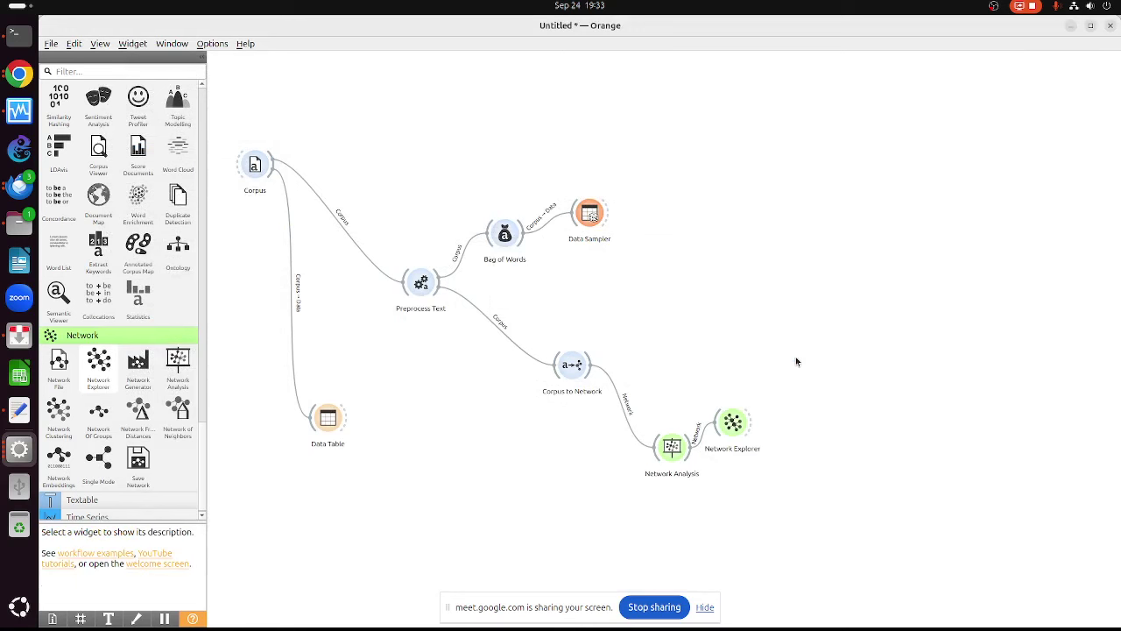
Set the Corpus to Network threshold to 1, rebuild the network and view it in Network Explorer
{"action": "double_click", "coordinate": [574, 368]}
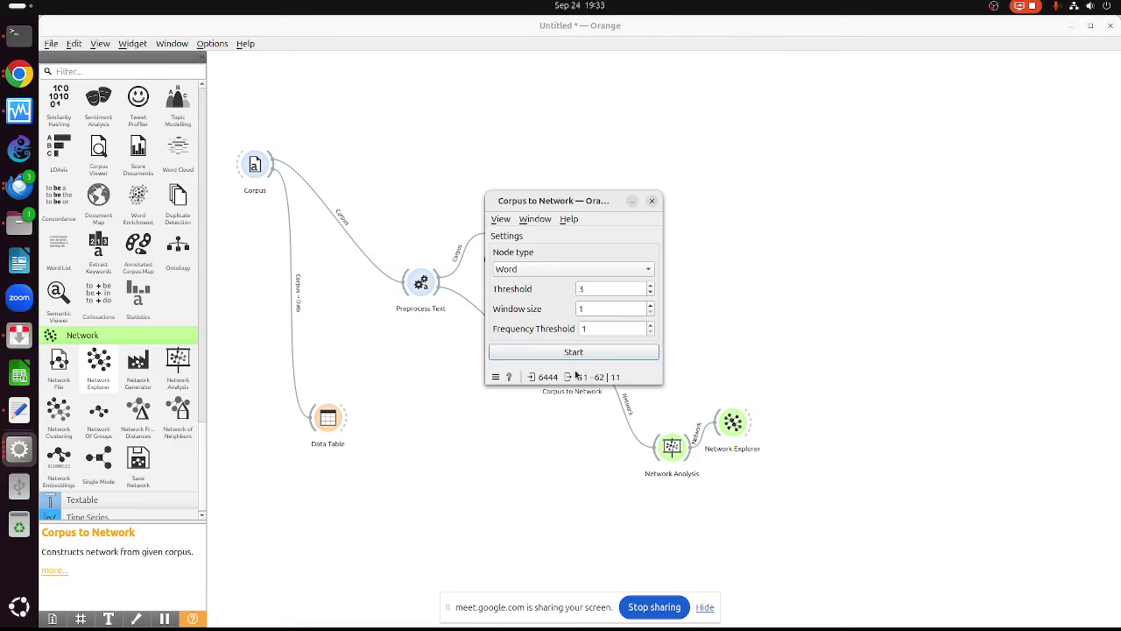
{"action": "double_click", "coordinate": [587, 288]}
{"action": "key", "text": "ctrl+a"}
{"action": "left_click", "coordinate": [554, 356]}
{"action": "left_click", "coordinate": [653, 202]}
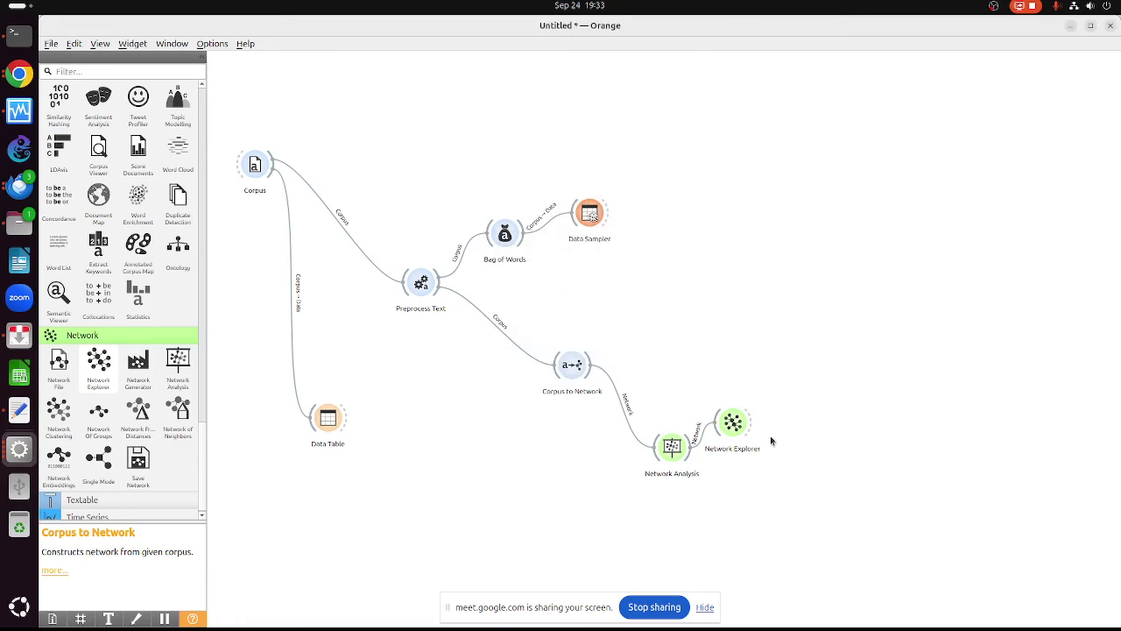
{"action": "double_click", "coordinate": [736, 429]}
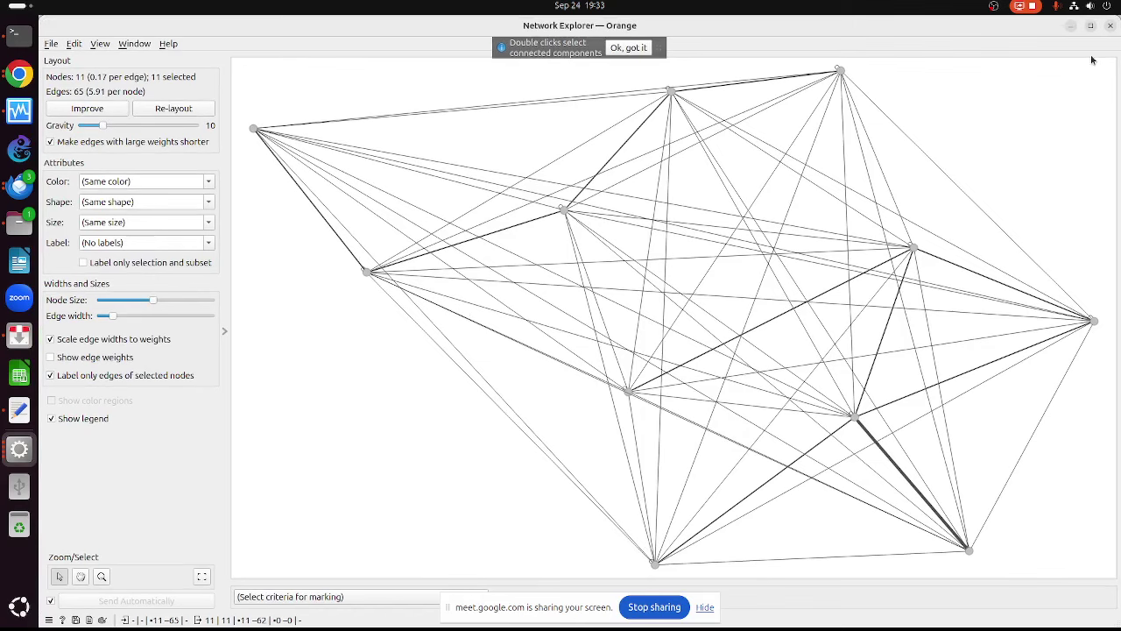
{"action": "left_click", "coordinate": [1111, 27]}
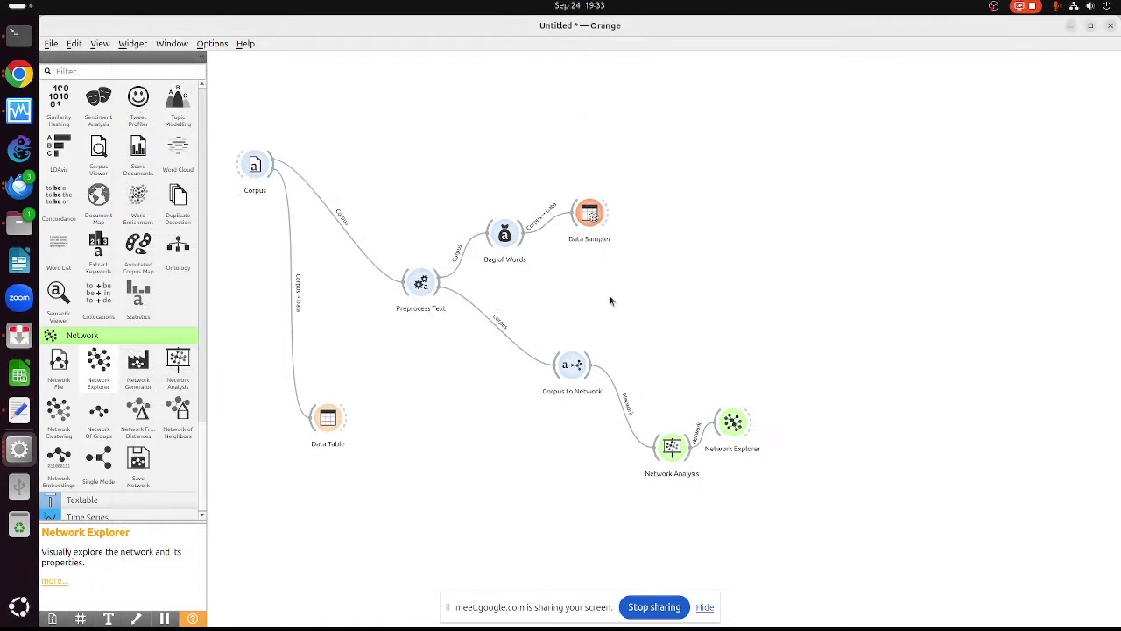
Set the Preprocess Text filter to the 100 most frequent tokens
{"action": "double_click", "coordinate": [426, 285]}
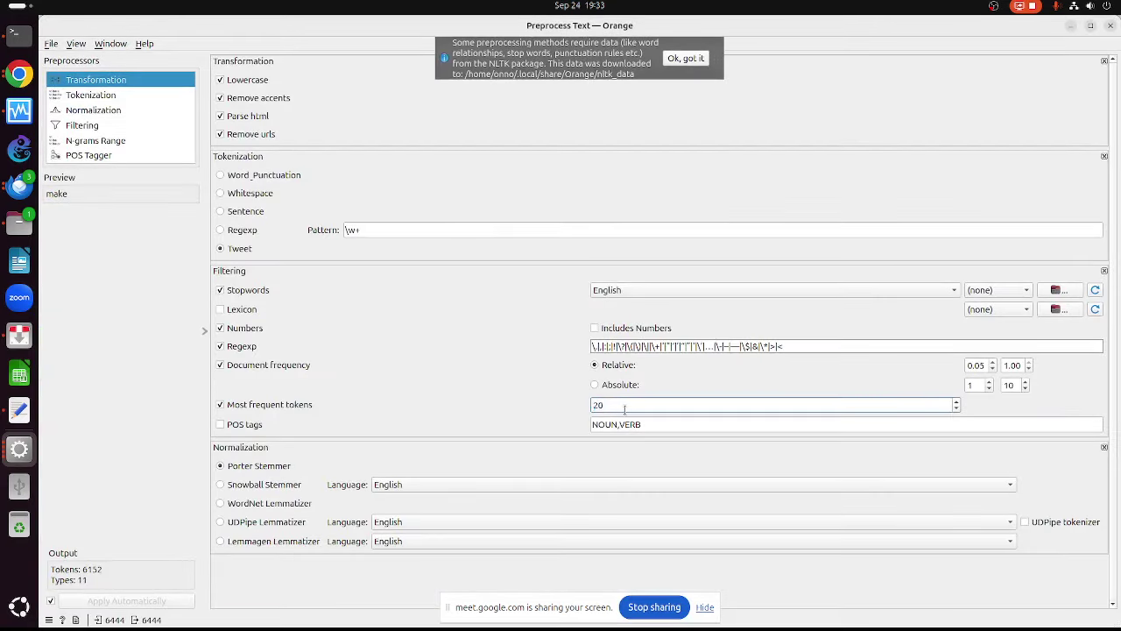
{"action": "type", "text": "100"}
{"action": "key", "text": "Return"}
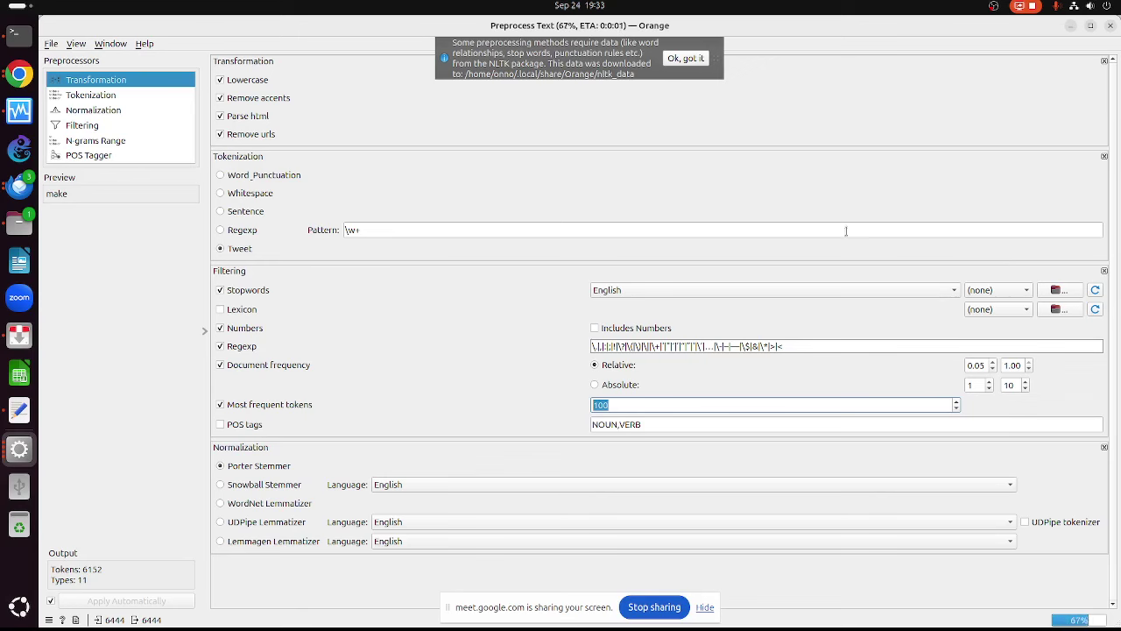
{"action": "left_click", "coordinate": [1112, 28]}
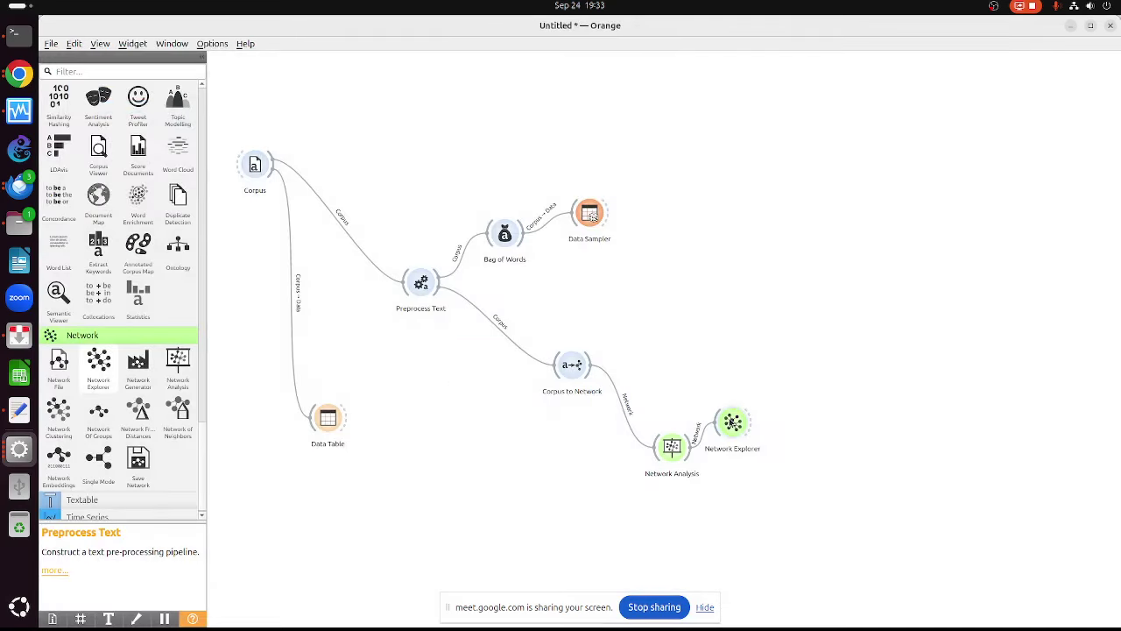
View the network in Network Explorer and rerun Corpus to Network on the newly filtered text
{"action": "double_click", "coordinate": [733, 422]}
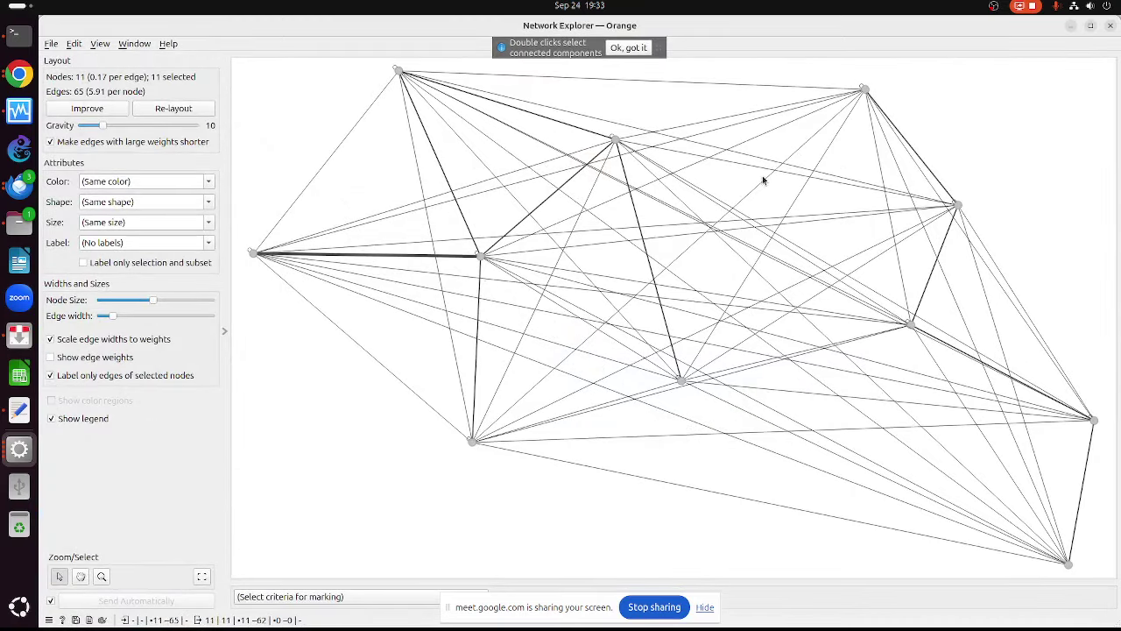
{"action": "left_click", "coordinate": [1110, 27]}
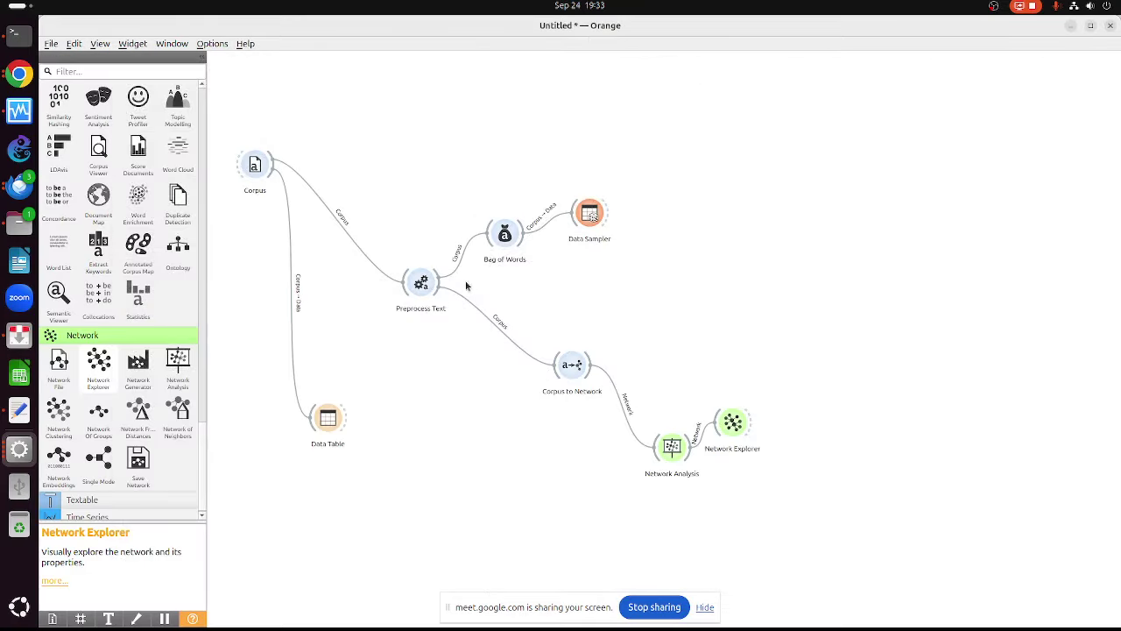
{"action": "double_click", "coordinate": [571, 366]}
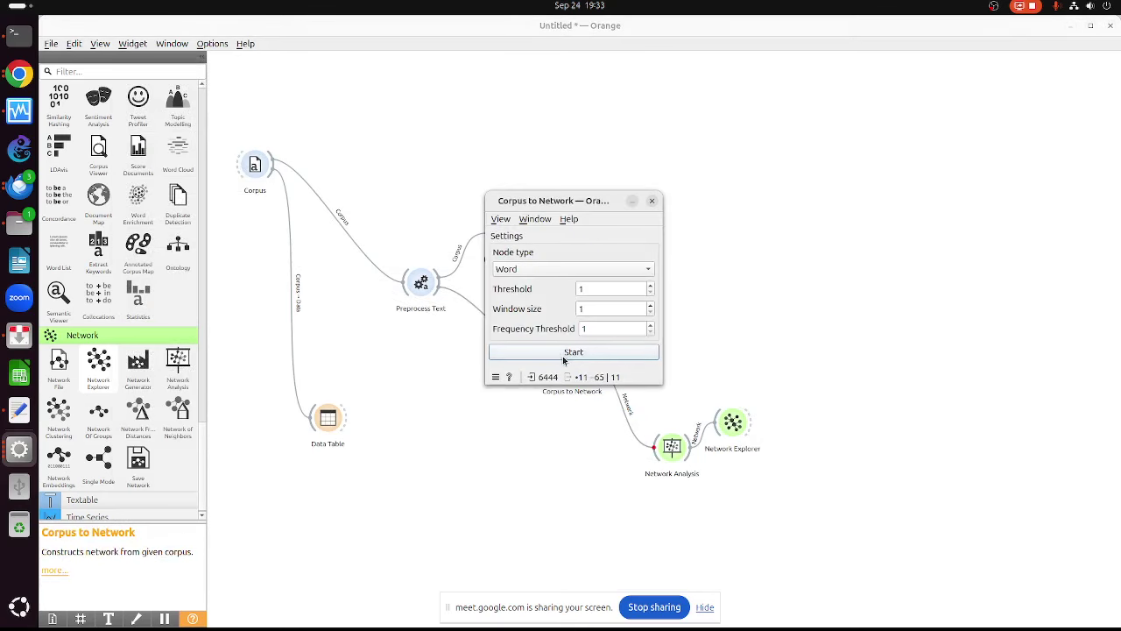
Enable the POS tags filter for NOUN,VERB in Preprocess Text
{"action": "double_click", "coordinate": [409, 282]}
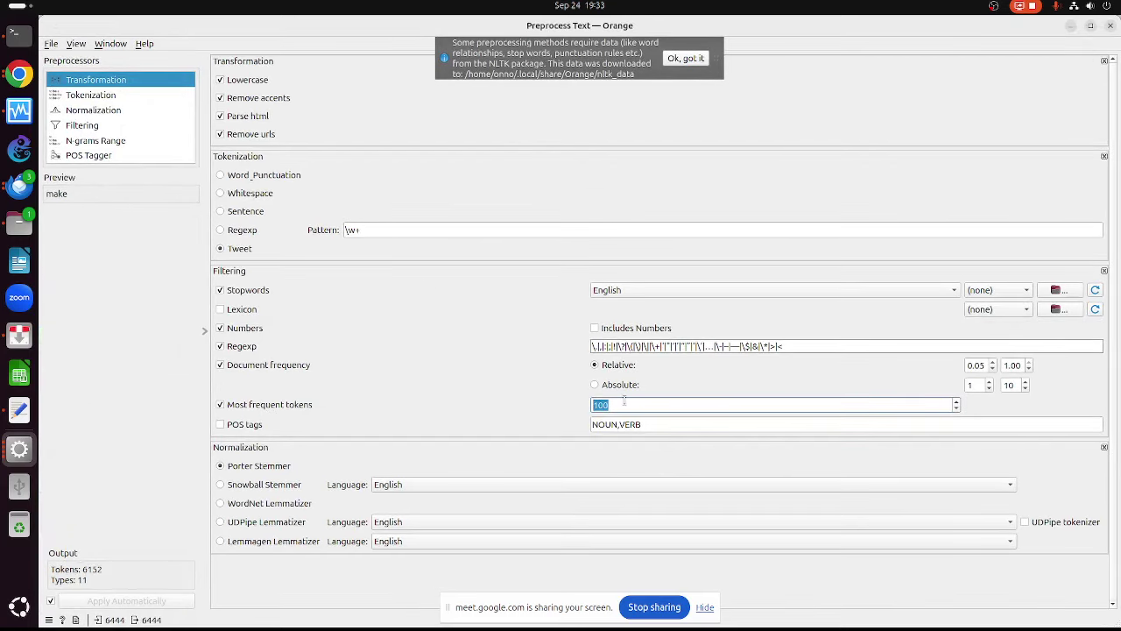
{"action": "left_click", "coordinate": [248, 425]}
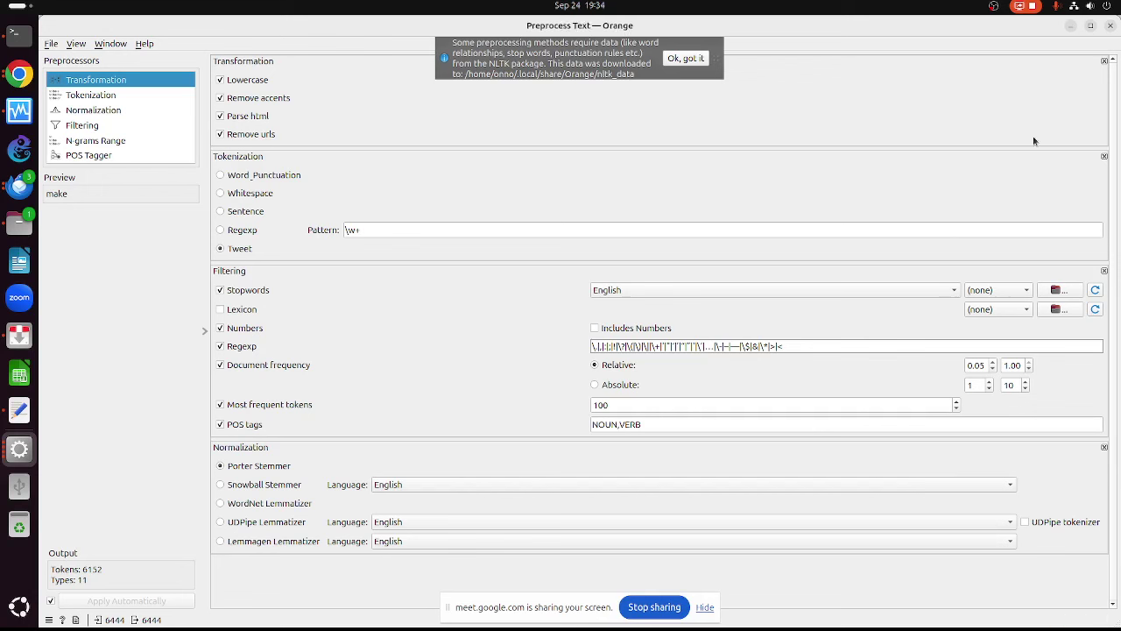
{"action": "left_click", "coordinate": [1110, 25]}
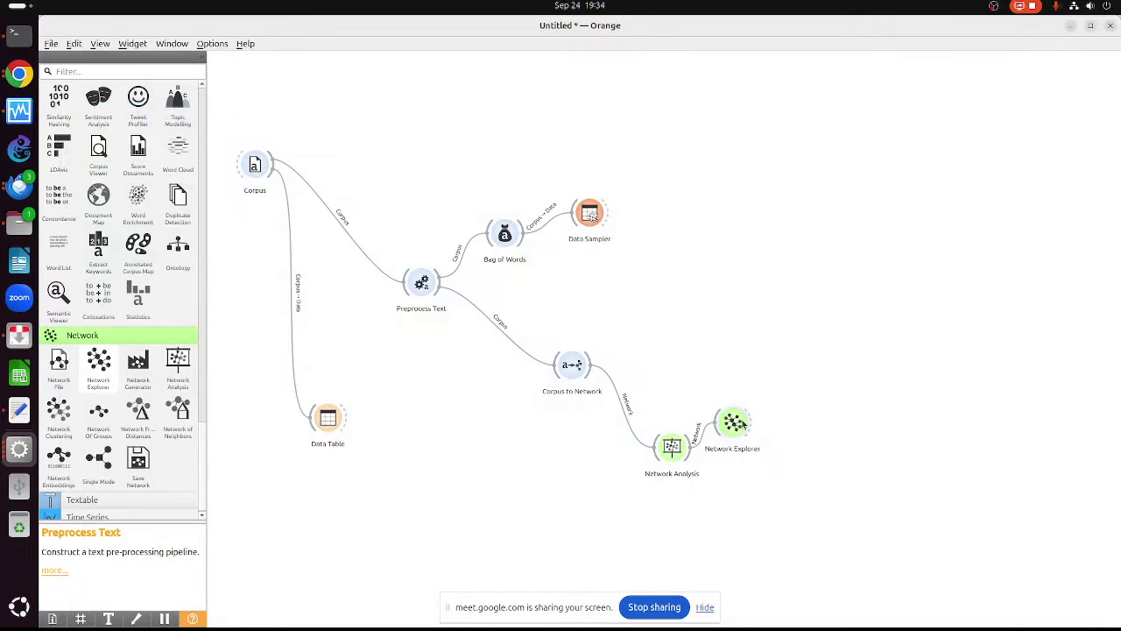
Inspect the network in Network Explorer and rebuild it in Corpus to Network using the POS-filtered text
{"action": "double_click", "coordinate": [736, 424]}
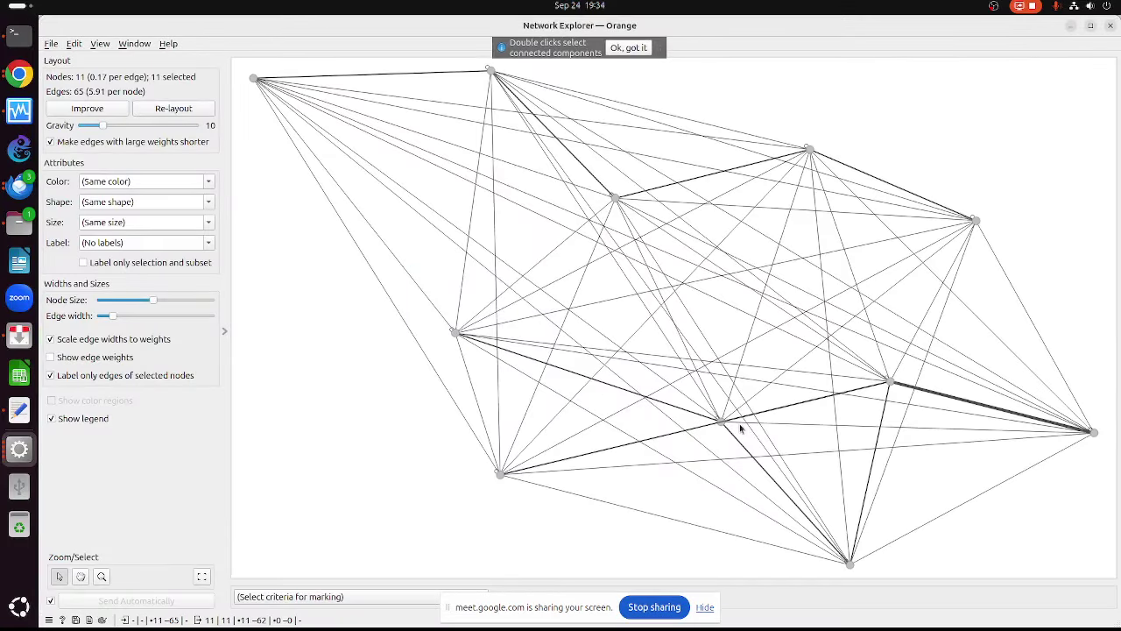
{"action": "left_click", "coordinate": [1109, 28]}
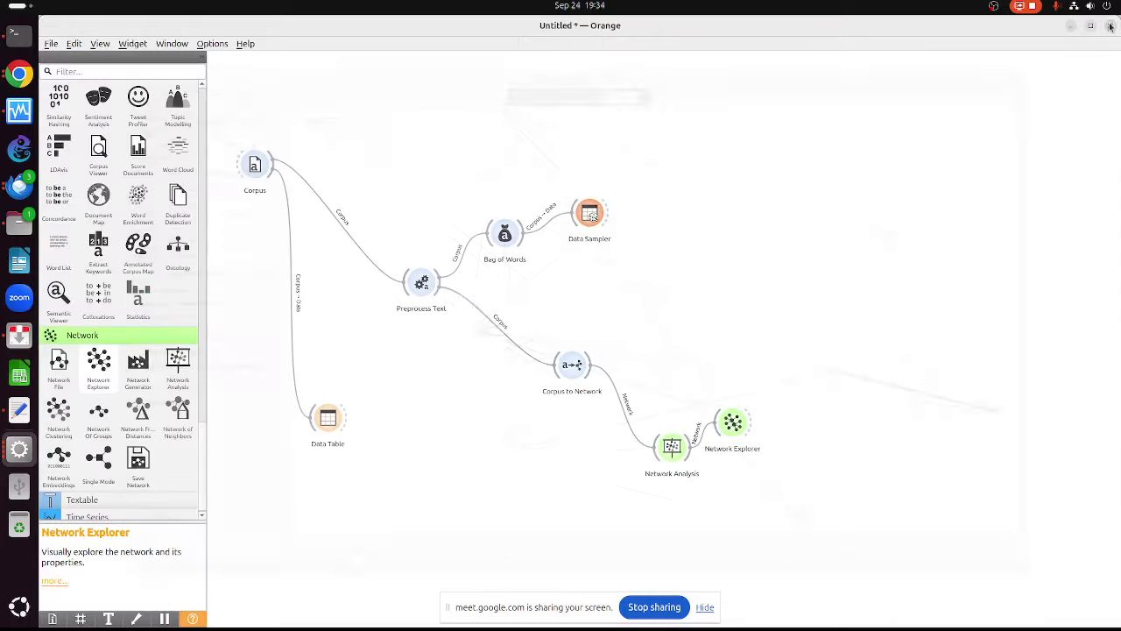
{"action": "double_click", "coordinate": [573, 368]}
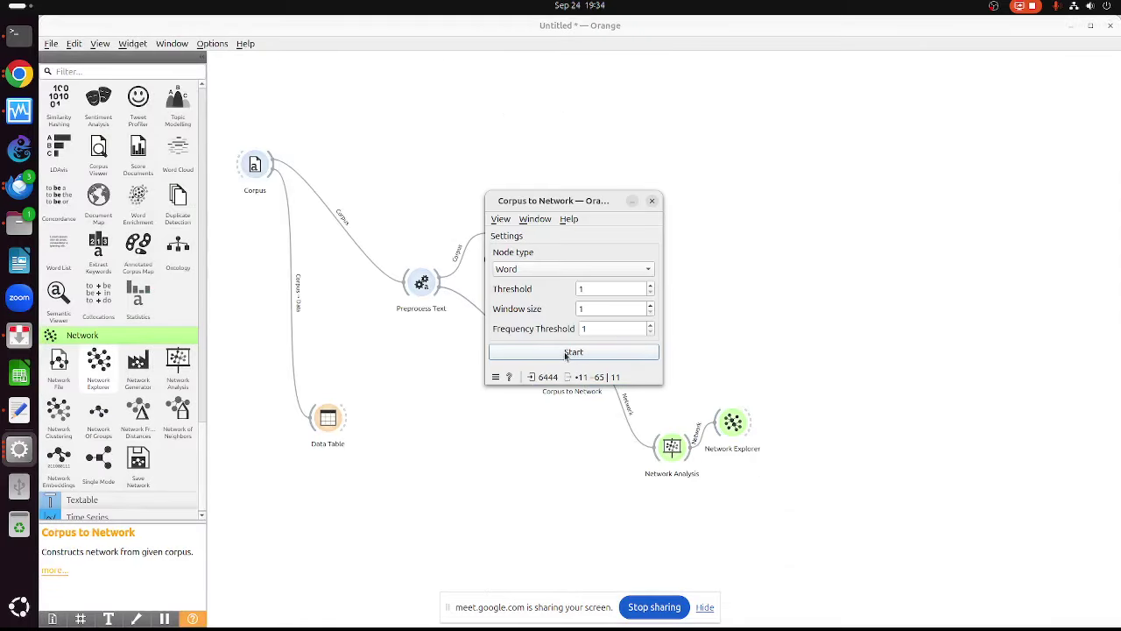
{"action": "left_click", "coordinate": [566, 355]}
{"action": "left_click", "coordinate": [653, 201]}
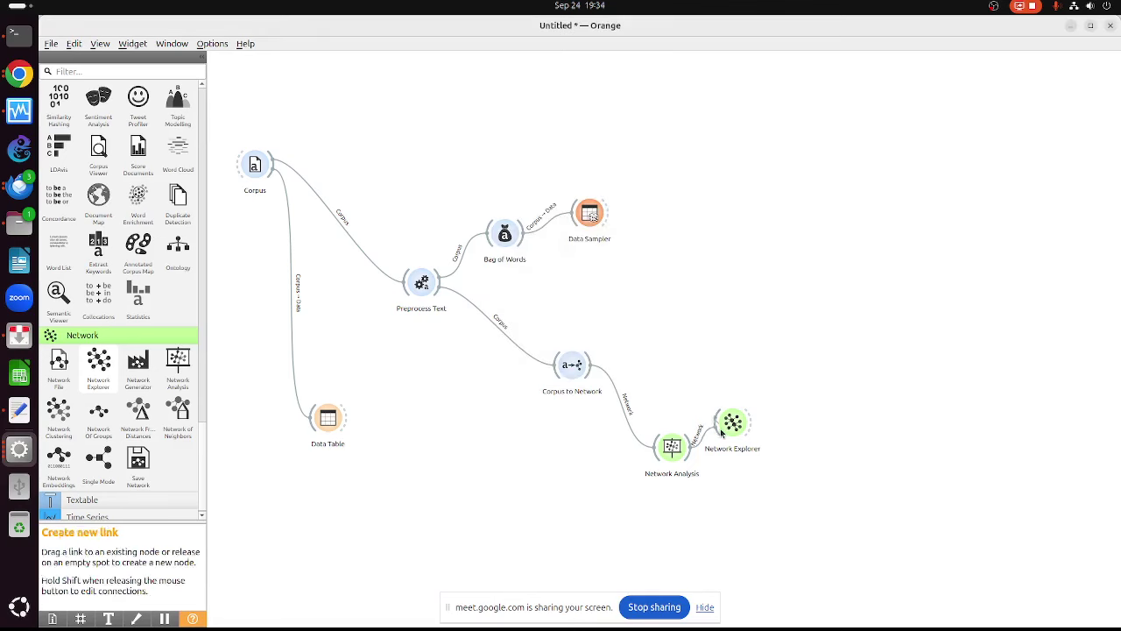
Restrict Network Explorer labels to the selection and subset, and examine the label, size, shape and color attribute choices
{"action": "double_click", "coordinate": [717, 426]}
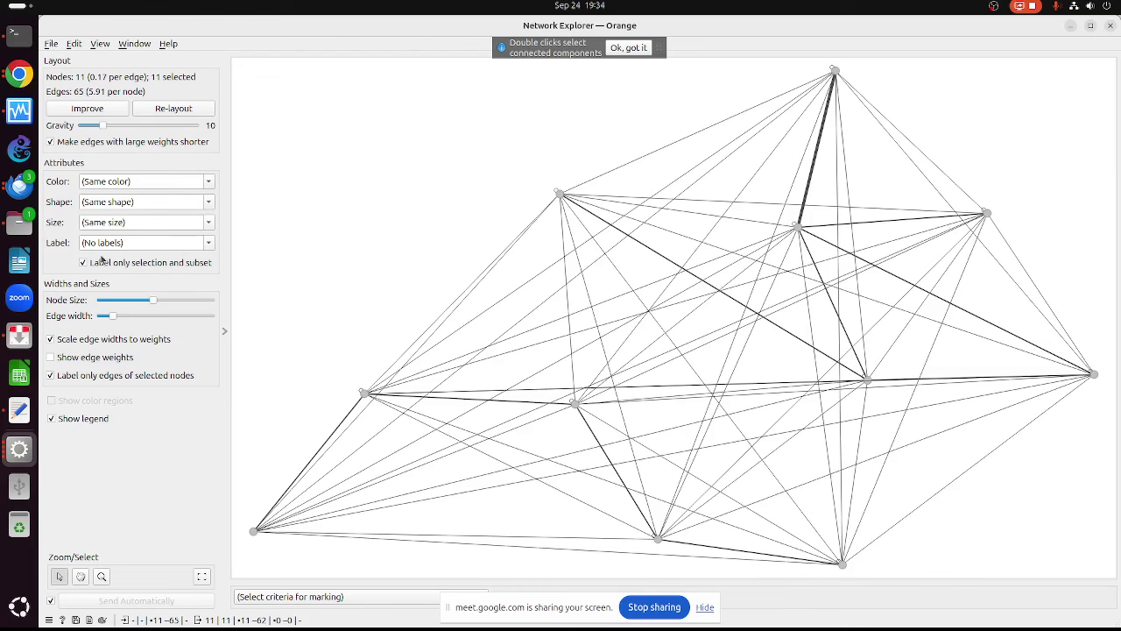
{"action": "left_click", "coordinate": [203, 248]}
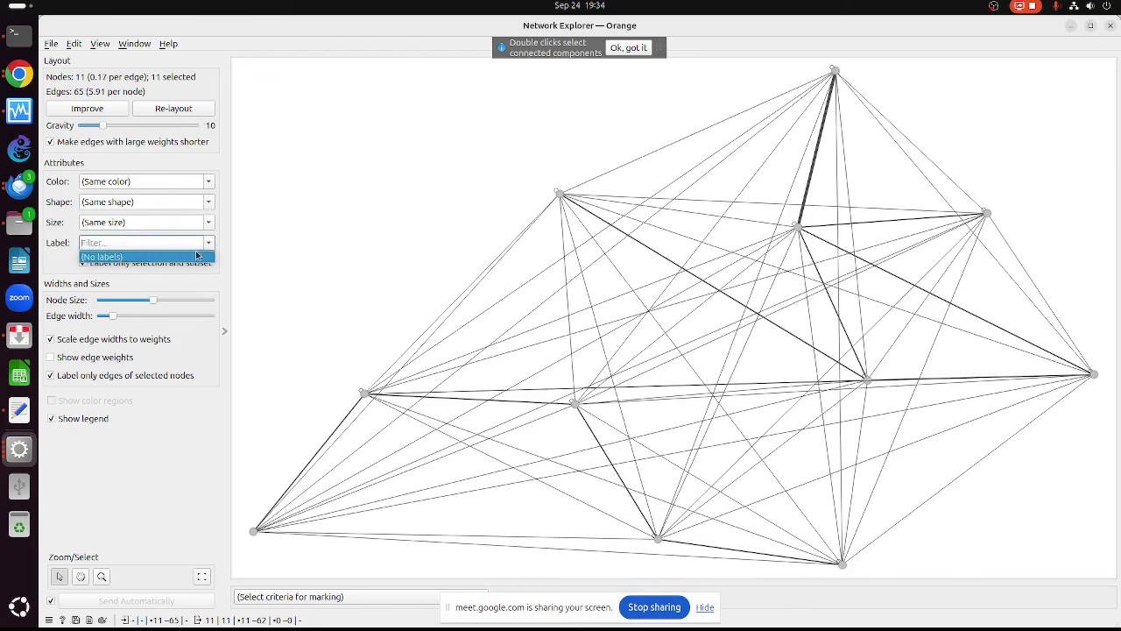
{"action": "left_click", "coordinate": [191, 260]}
{"action": "left_click", "coordinate": [210, 226]}
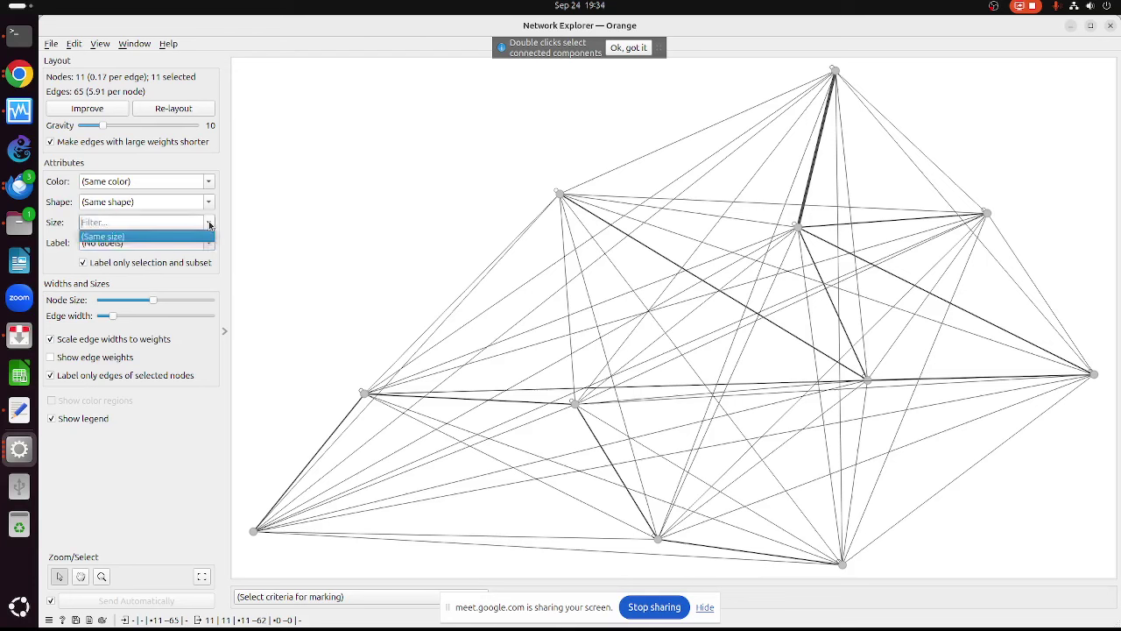
{"action": "left_click", "coordinate": [207, 226]}
{"action": "left_click", "coordinate": [205, 207]}
{"action": "left_click", "coordinate": [208, 202]}
{"action": "left_click", "coordinate": [208, 182]}
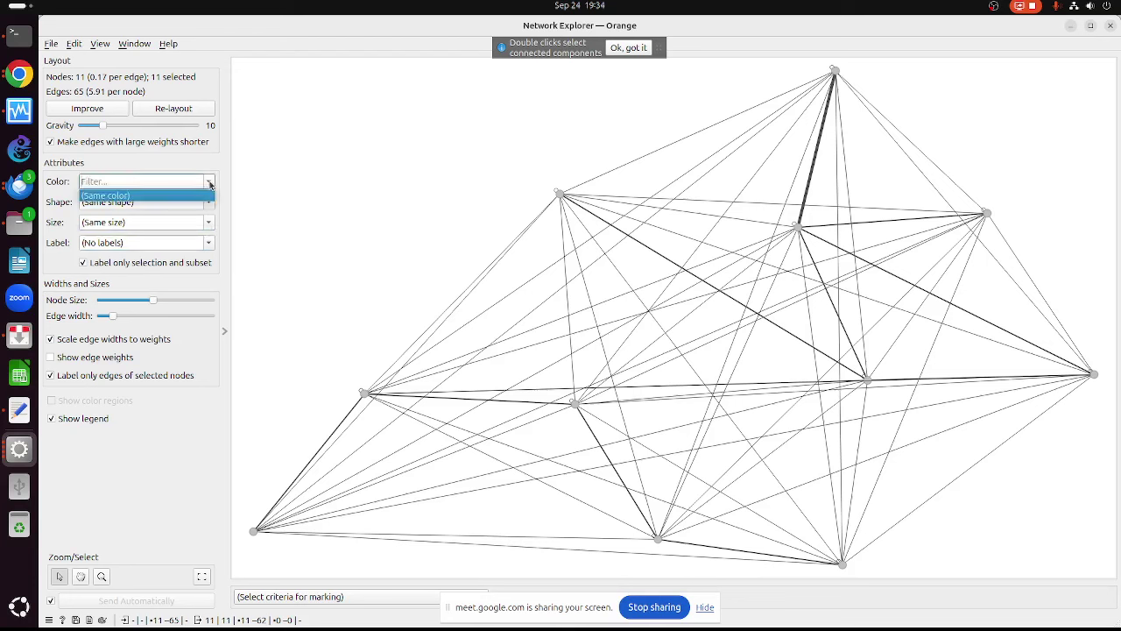
Set the network layout's gravity to 35 and re-layout the graph in Network Explorer
{"action": "left_click", "coordinate": [209, 182]}
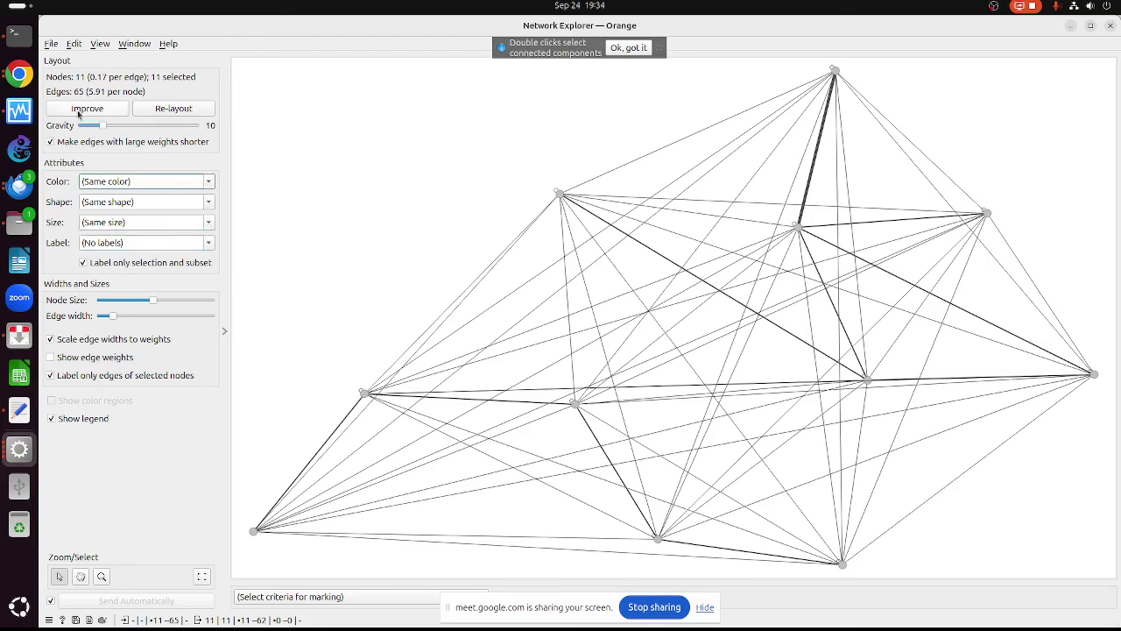
{"action": "left_click_drag", "start_coordinate": [100, 129], "coordinate": [141, 132]}
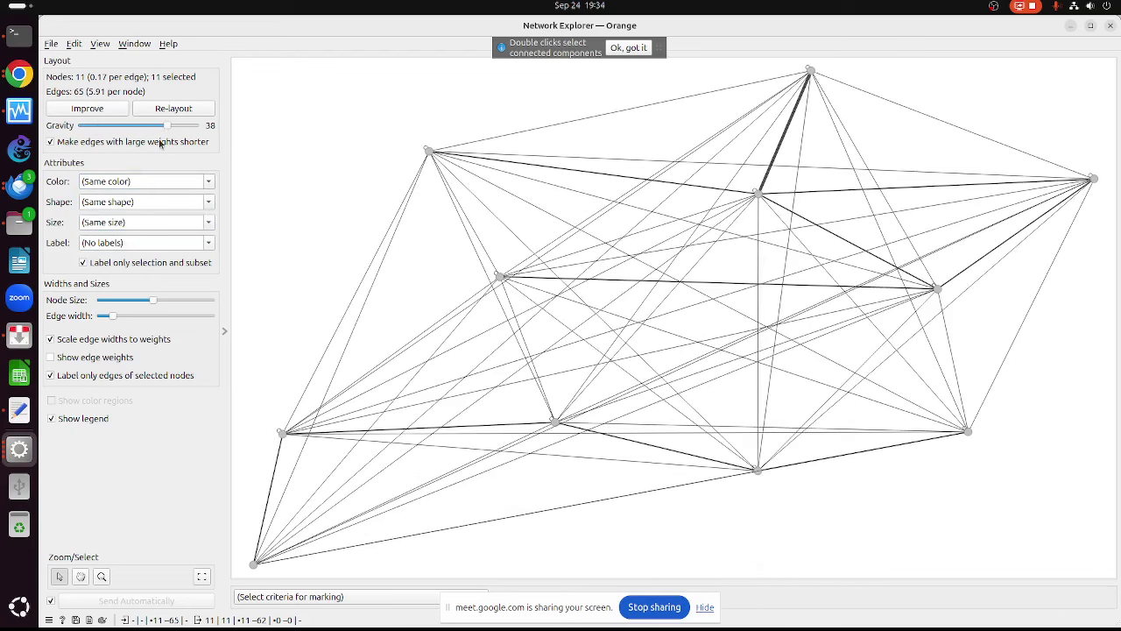
{"action": "mouse_move", "coordinate": [170, 128]}
{"action": "left_mouse_down"}
{"action": "mouse_move", "coordinate": [95, 127]}
{"action": "mouse_move", "coordinate": [159, 126]}
{"action": "left_mouse_up"}
{"action": "left_click", "coordinate": [172, 112]}
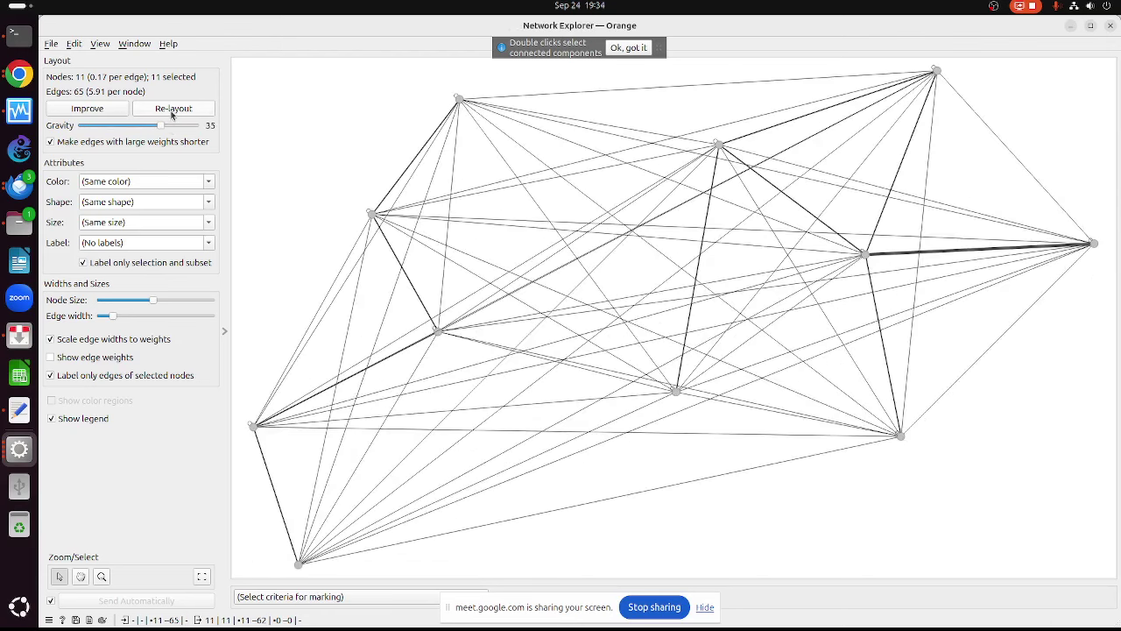
{"action": "left_click", "coordinate": [171, 111]}
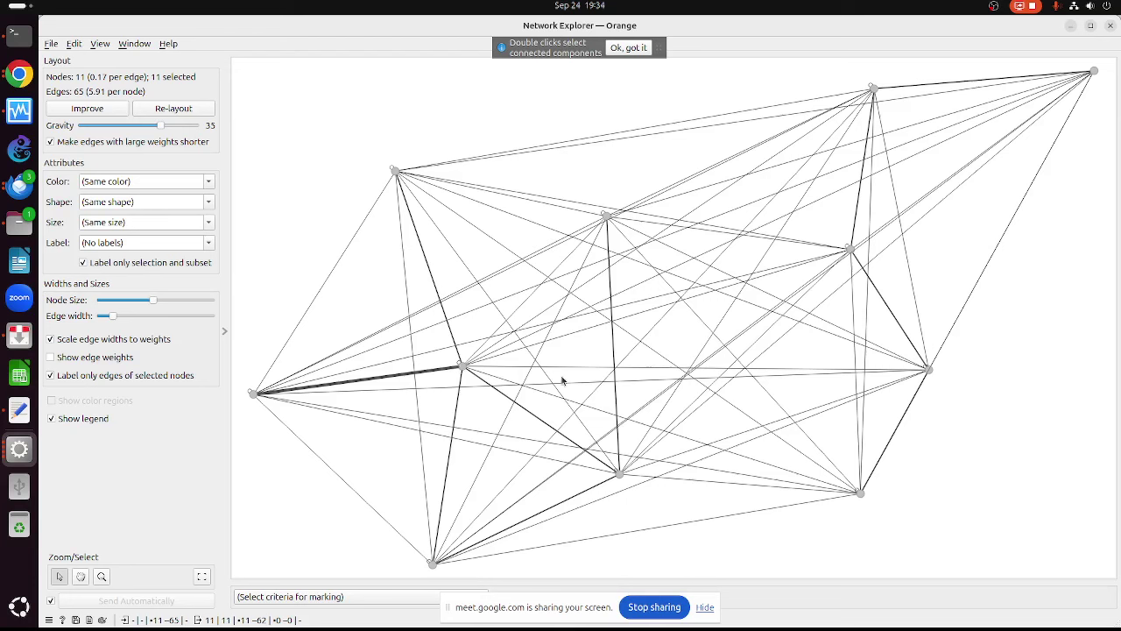
{"action": "left_click", "coordinate": [1112, 27]}
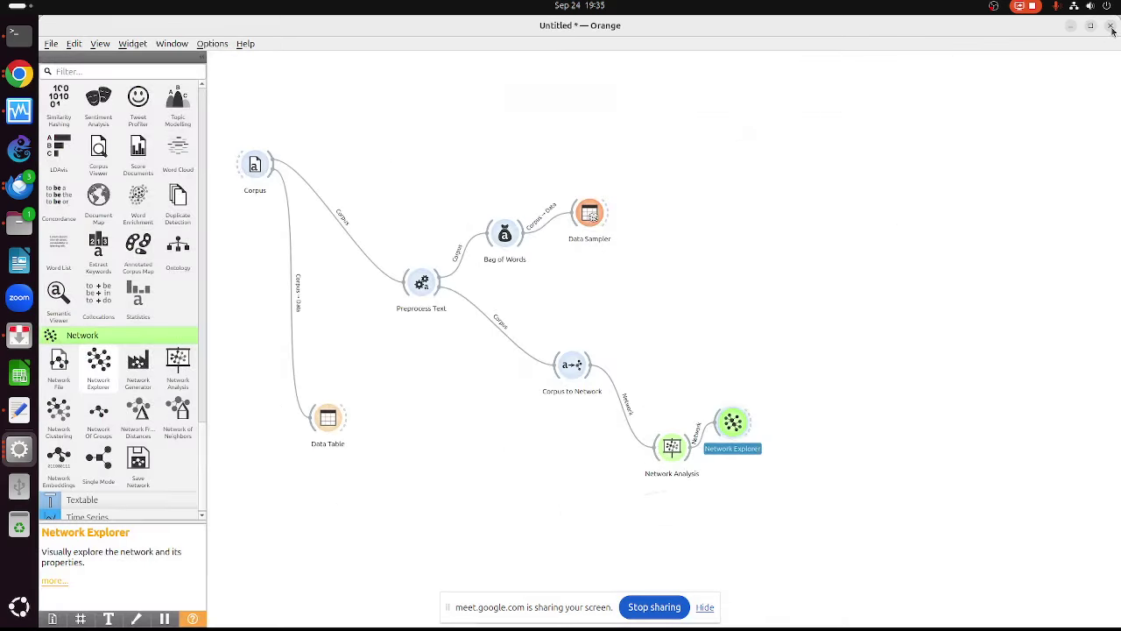
Open the Corpus widget's settings and display the choice of available corpus files
{"action": "double_click", "coordinate": [253, 165]}
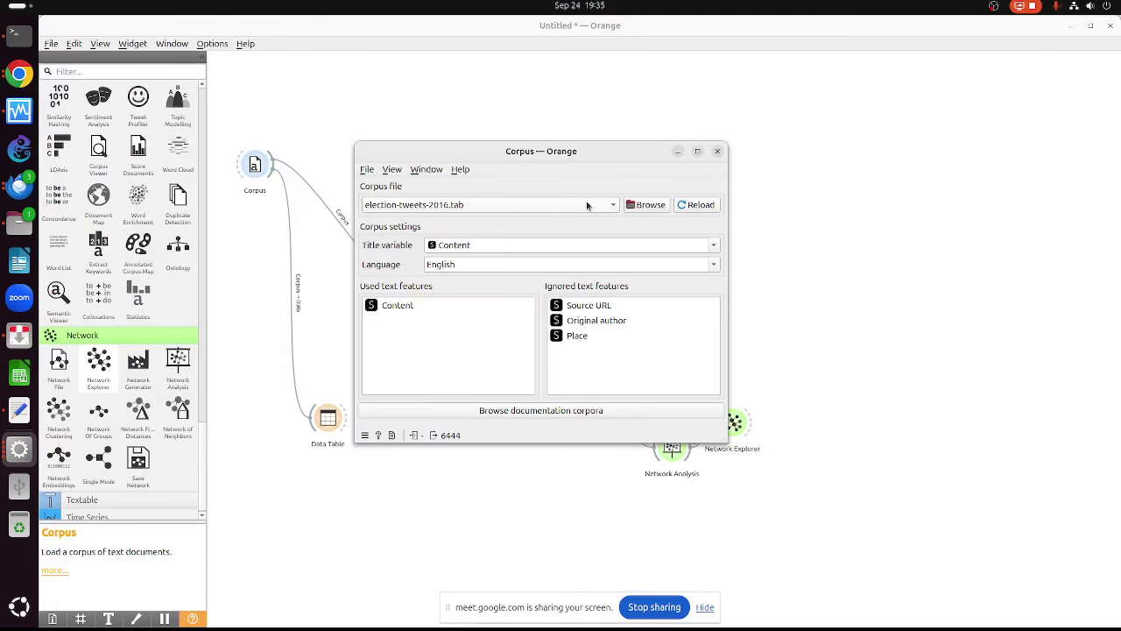
{"action": "left_click", "coordinate": [587, 202]}
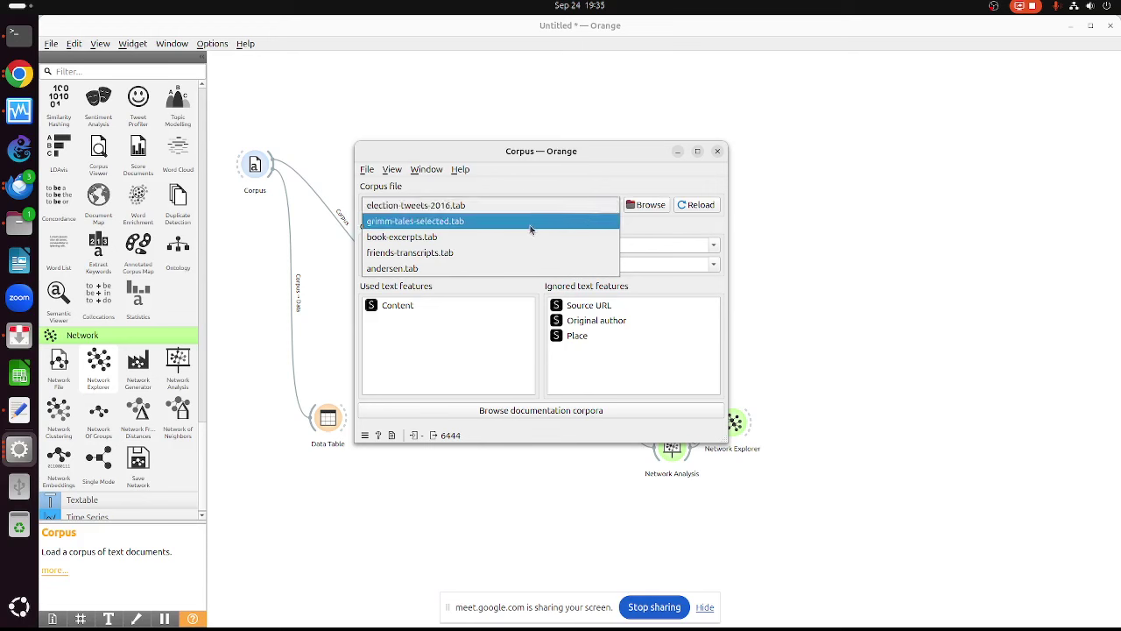
Load andersen.tab as the corpus file in the Corpus widget
{"action": "left_click", "coordinate": [417, 268]}
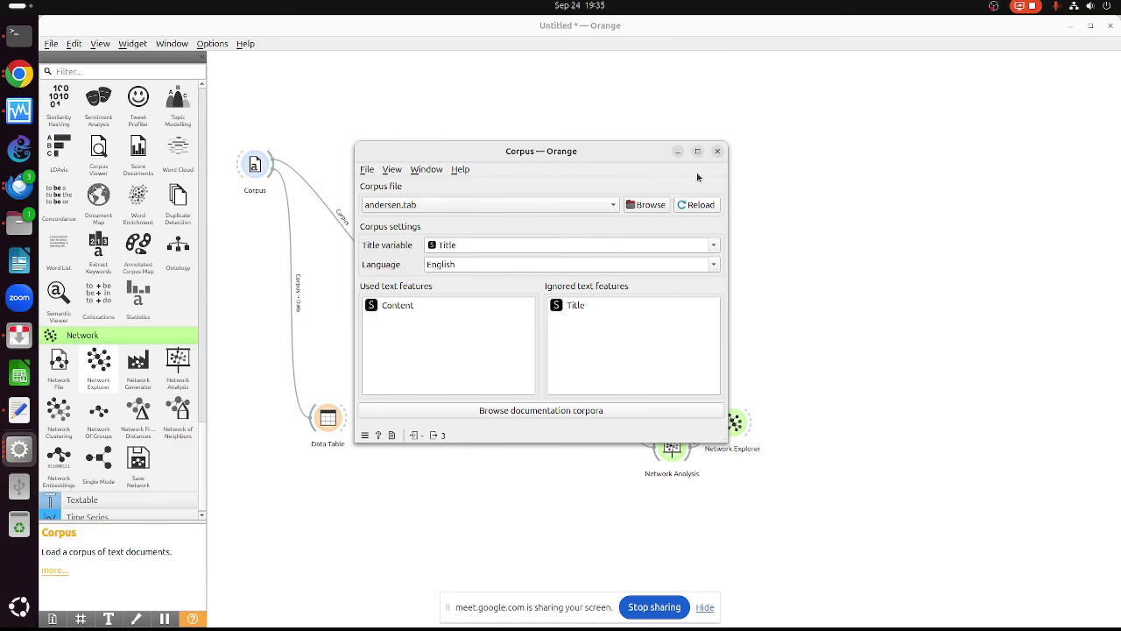
{"action": "left_click", "coordinate": [719, 154]}
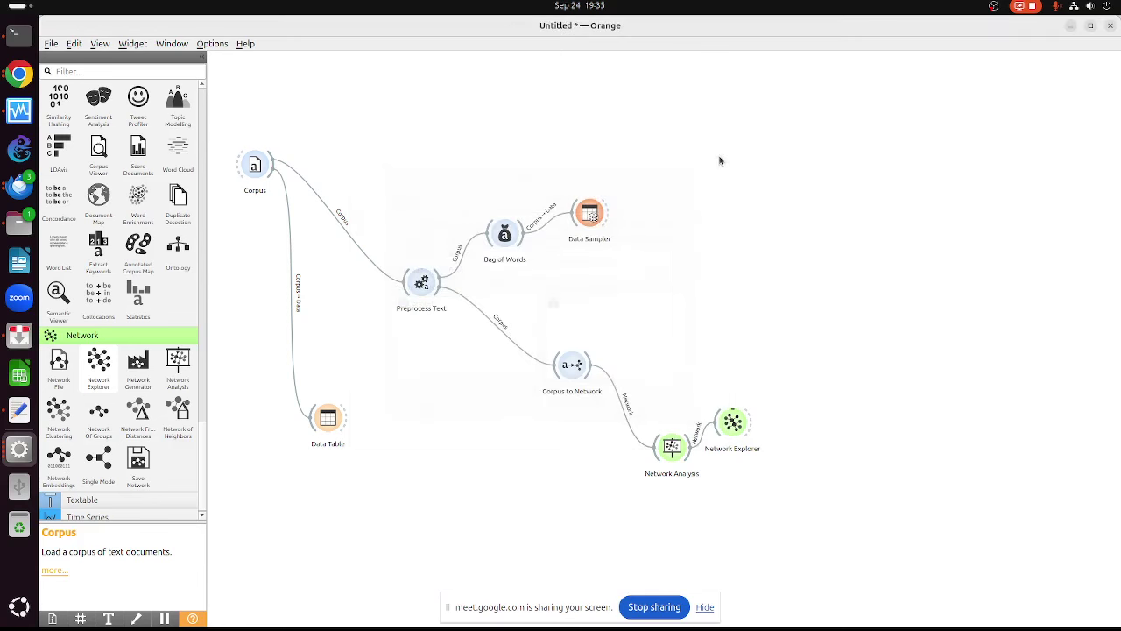
View the loaded corpus in Data Table, widening the Title and Content columns to read the document titles and text
{"action": "double_click", "coordinate": [330, 420]}
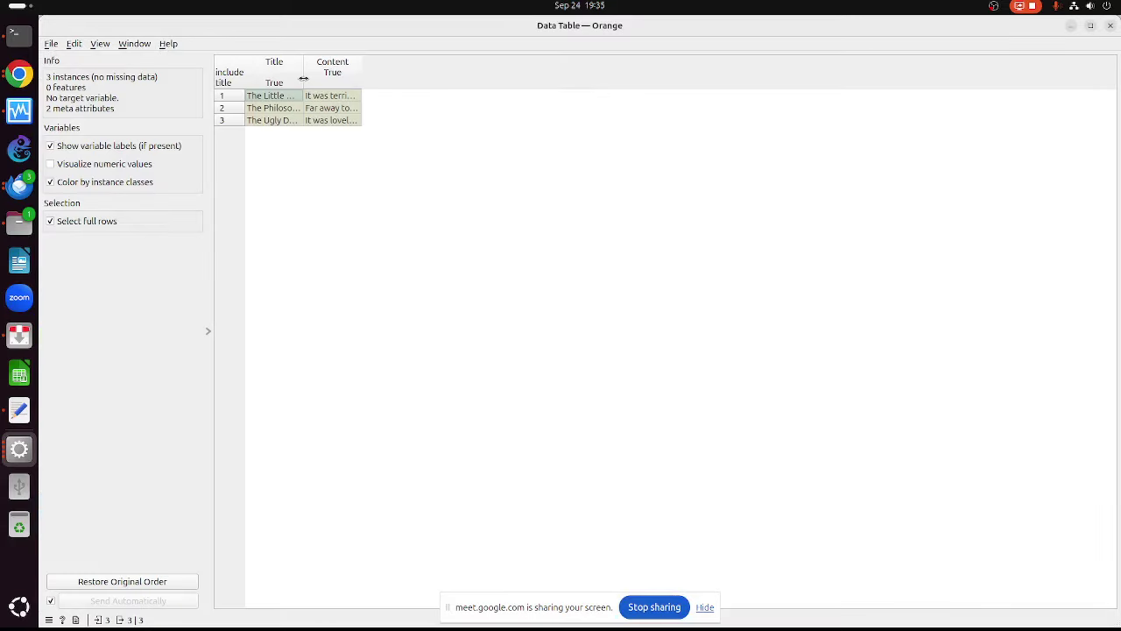
{"action": "left_click_drag", "start_coordinate": [304, 79], "coordinate": [426, 98]}
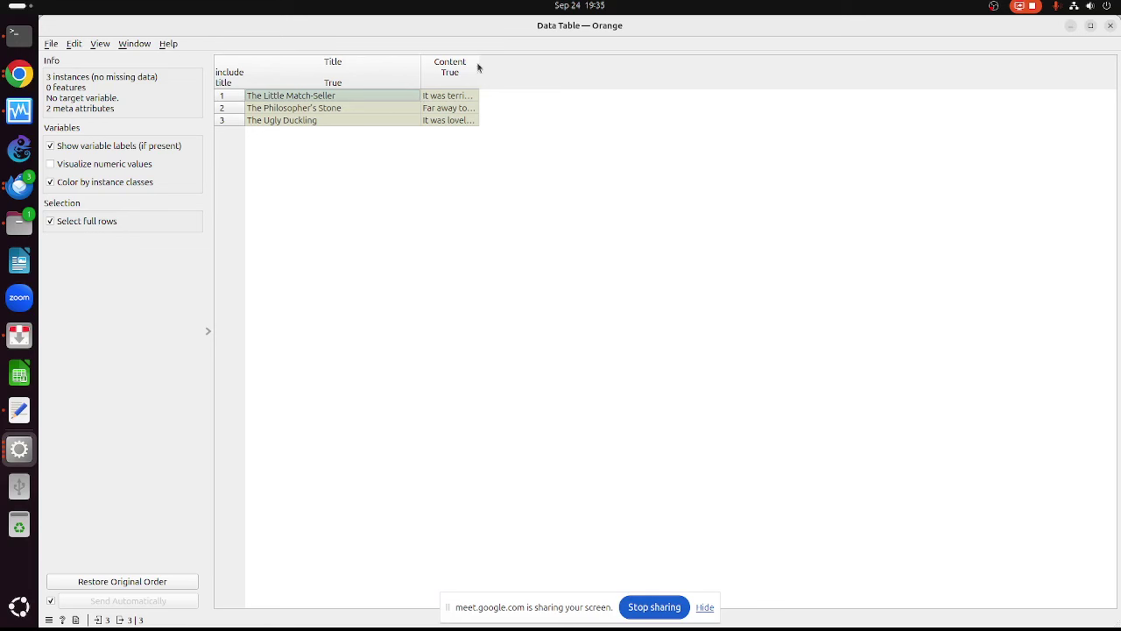
{"action": "left_click_drag", "start_coordinate": [478, 62], "coordinate": [827, 88]}
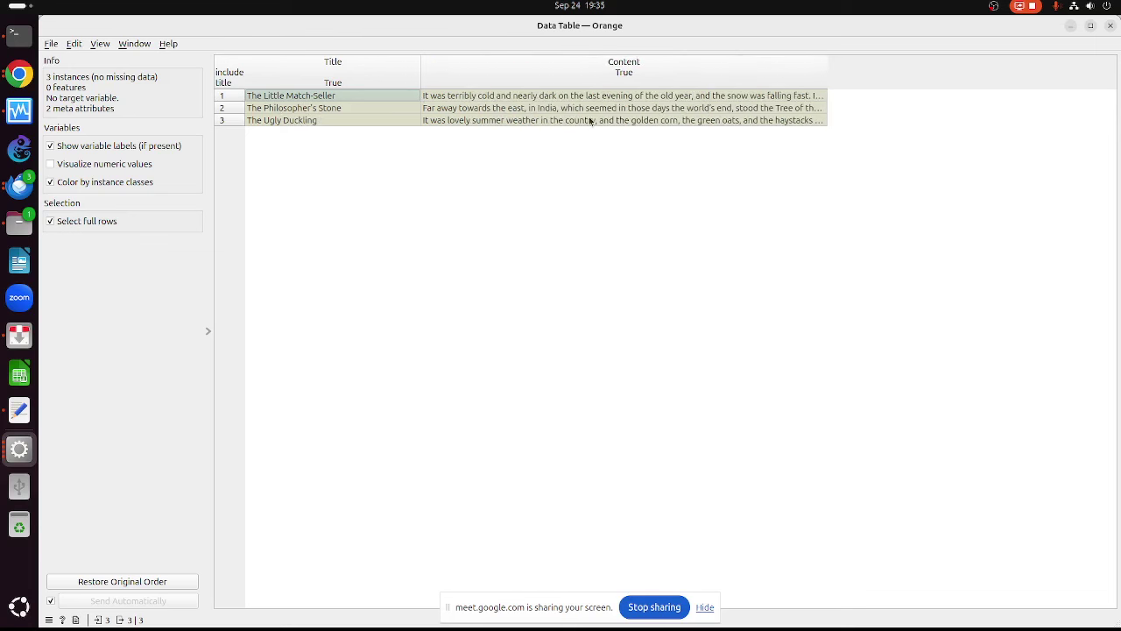
{"action": "left_click", "coordinate": [1112, 29]}
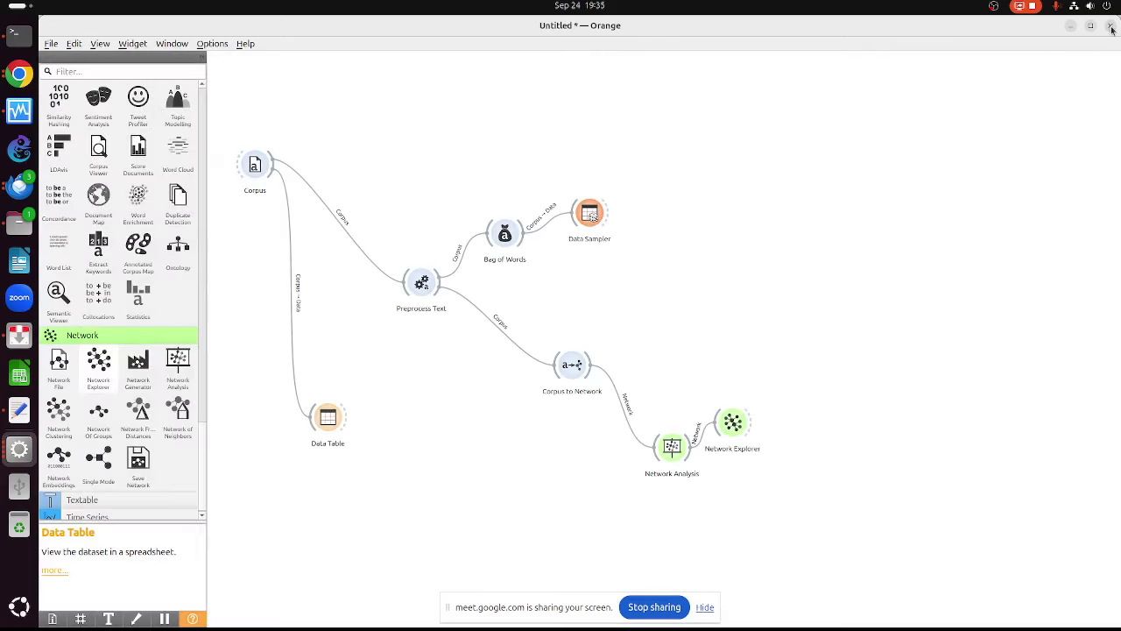
Review the transformation, tokenization, filtering and normalization settings of the Preprocess Text widget
{"action": "left_click", "coordinate": [424, 285]}
{"action": "double_click", "coordinate": [424, 286]}
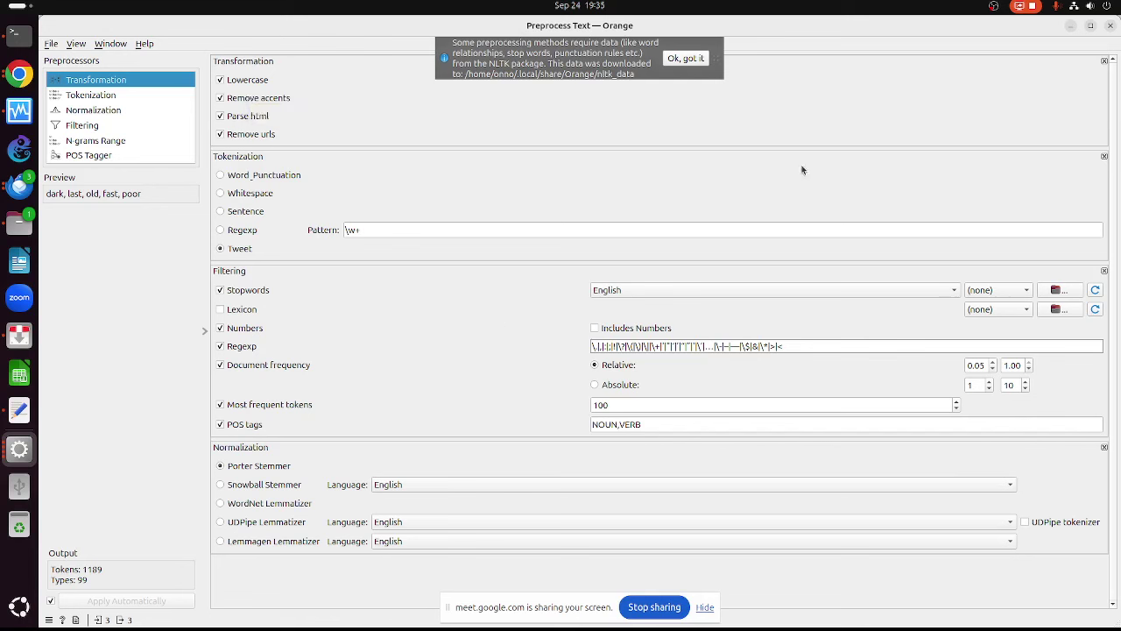
{"action": "left_click", "coordinate": [1109, 26]}
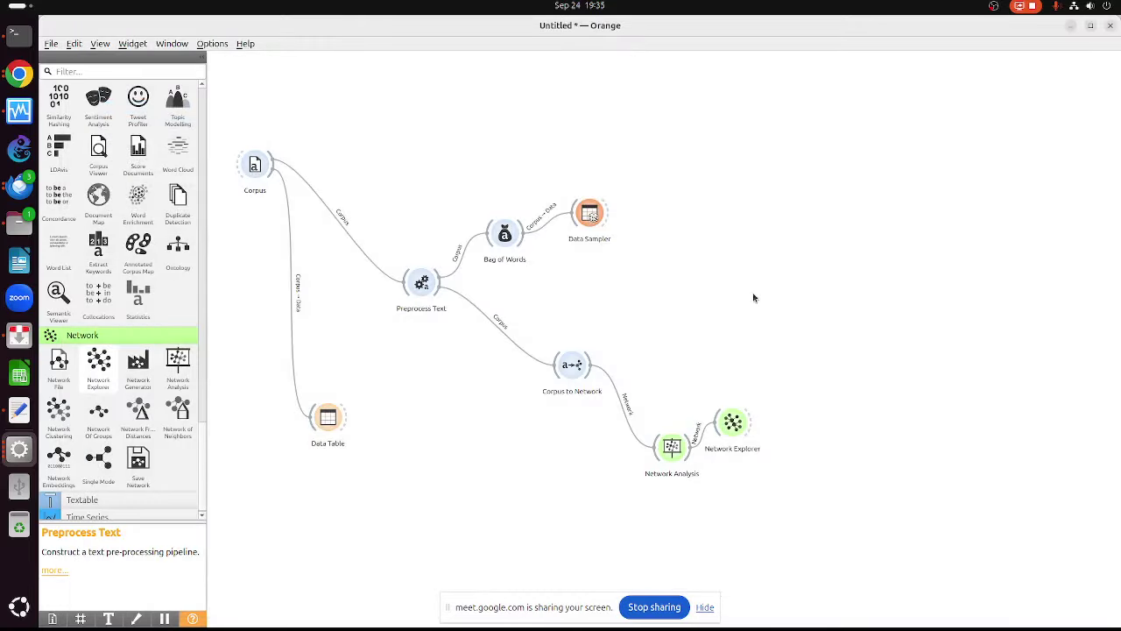
Run Corpus to Network with node type Word and view the resulting graph in Network Explorer
{"action": "double_click", "coordinate": [565, 367]}
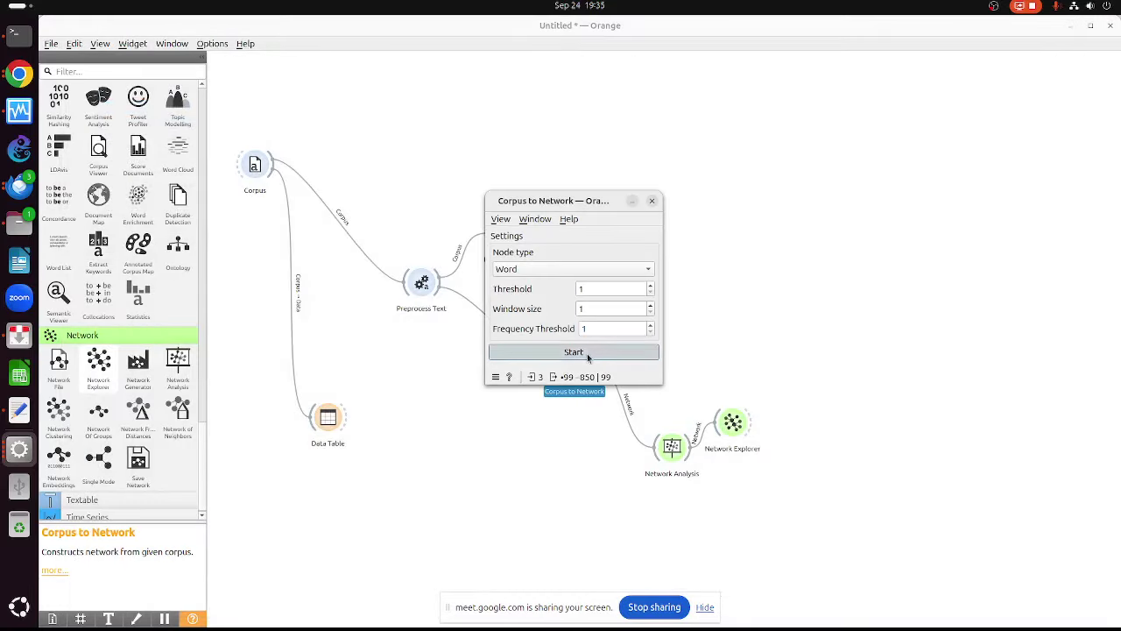
{"action": "left_click", "coordinate": [587, 353]}
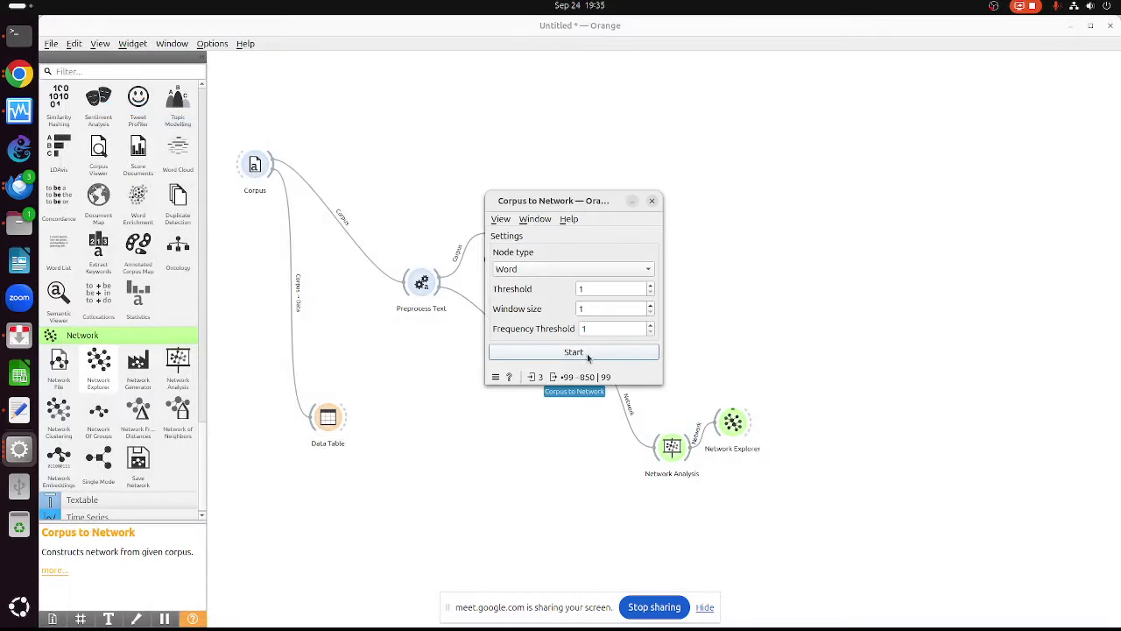
{"action": "left_click", "coordinate": [652, 200]}
{"action": "double_click", "coordinate": [729, 424]}
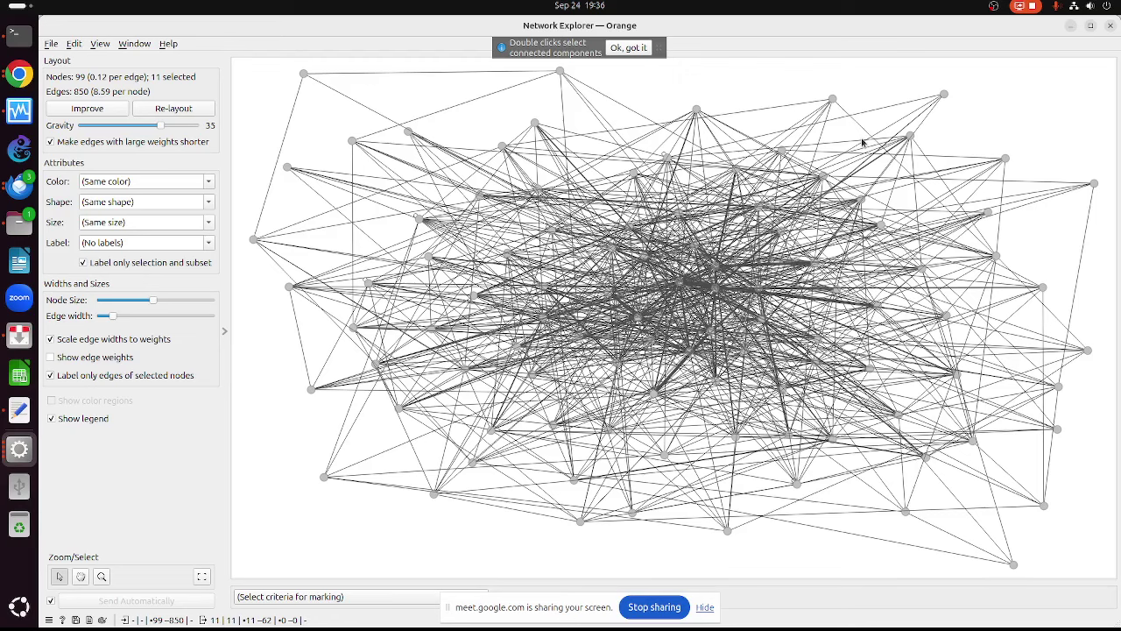
{"action": "left_click", "coordinate": [1111, 27]}
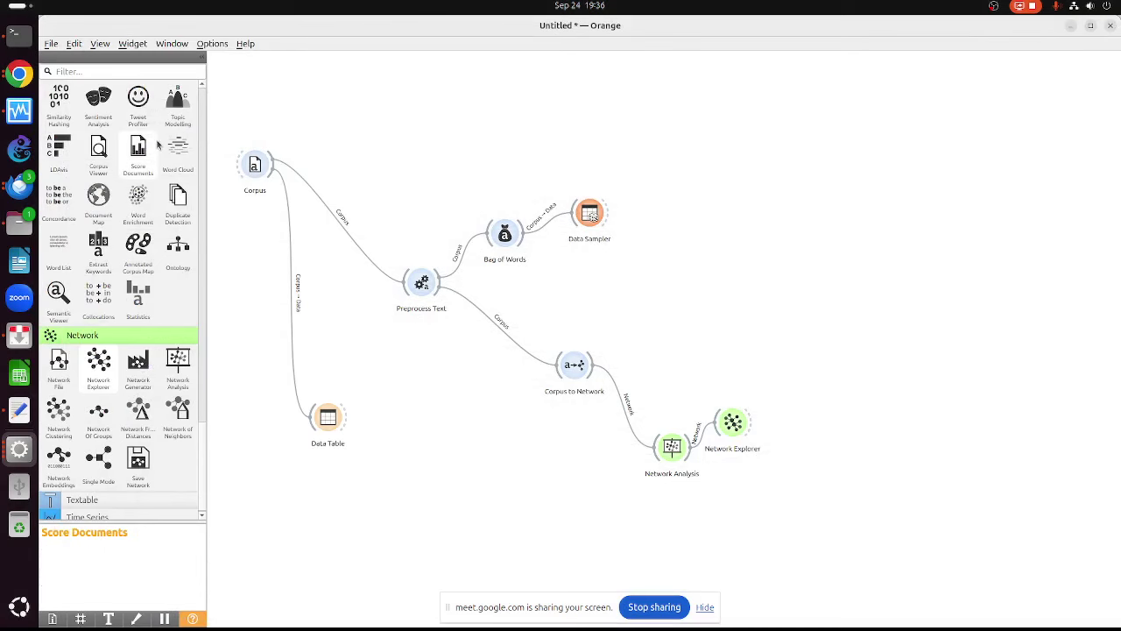
Switch to Chrome and open the andipublisher.com website in a new tab
{"action": "left_click", "coordinate": [18, 75]}
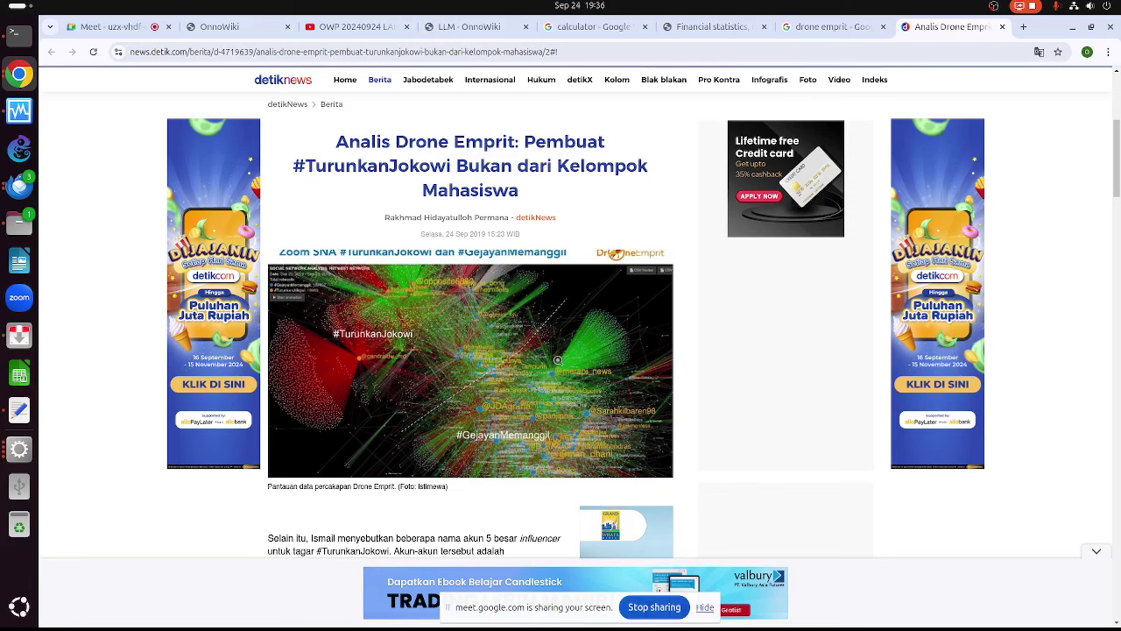
{"action": "left_click", "coordinate": [1024, 28]}
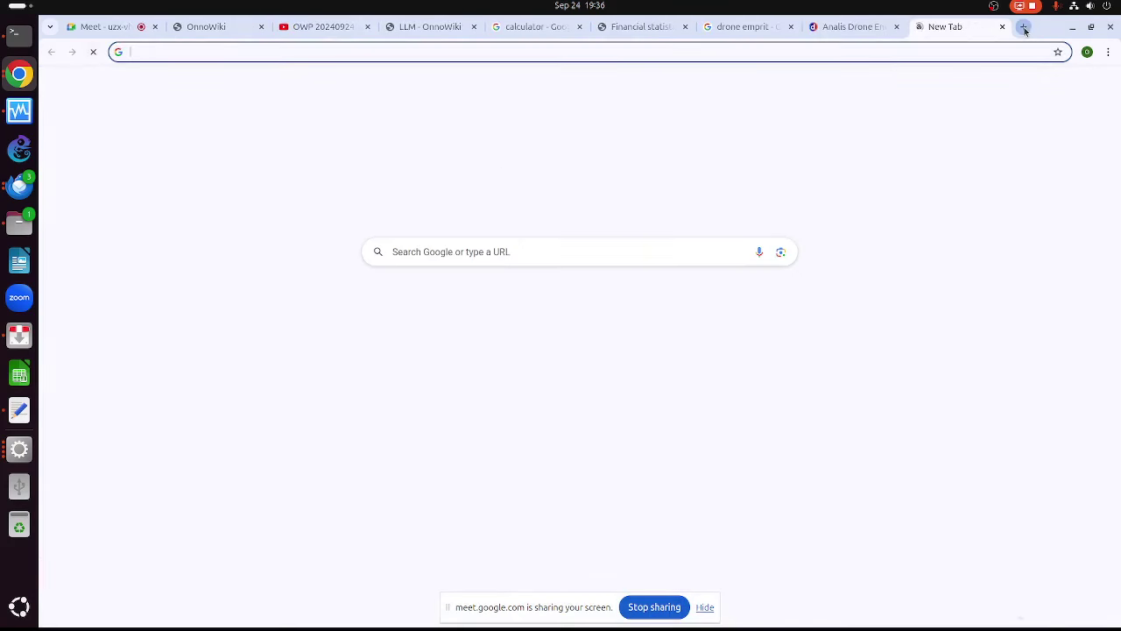
{"action": "left_click", "coordinate": [640, 50]}
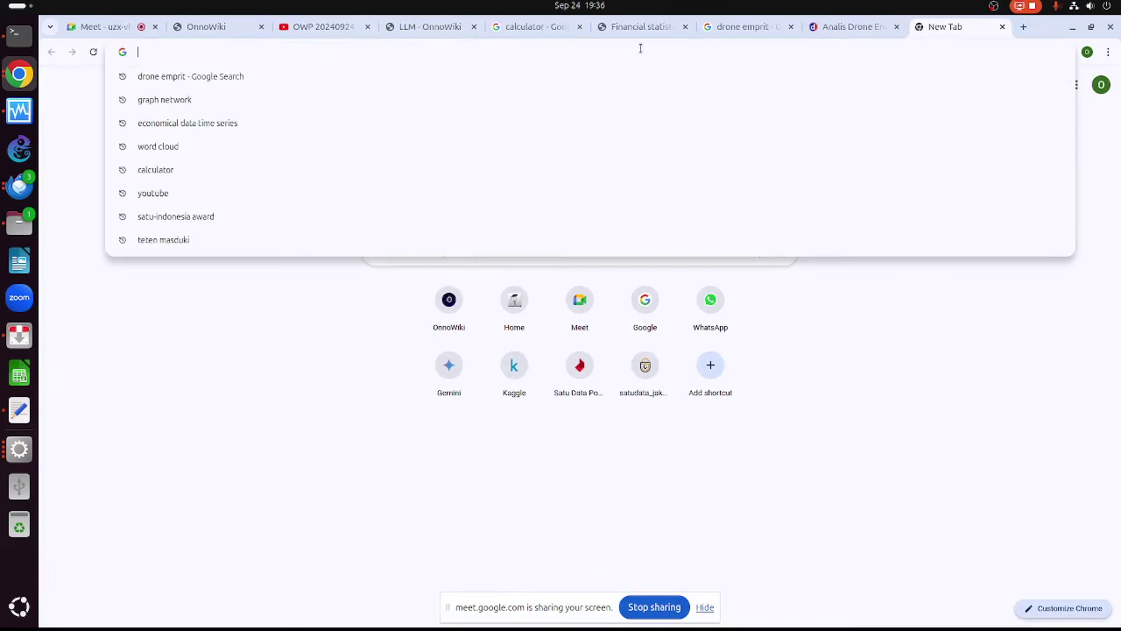
{"action": "type", "text": "andi"}
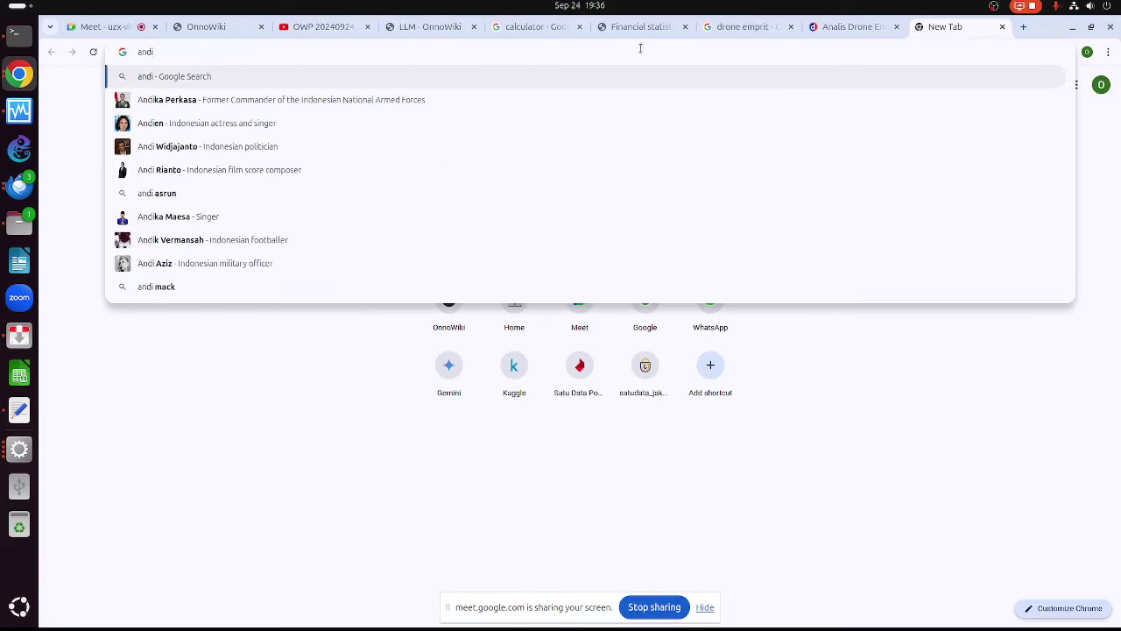
{"action": "type", "text": "publish.com"}
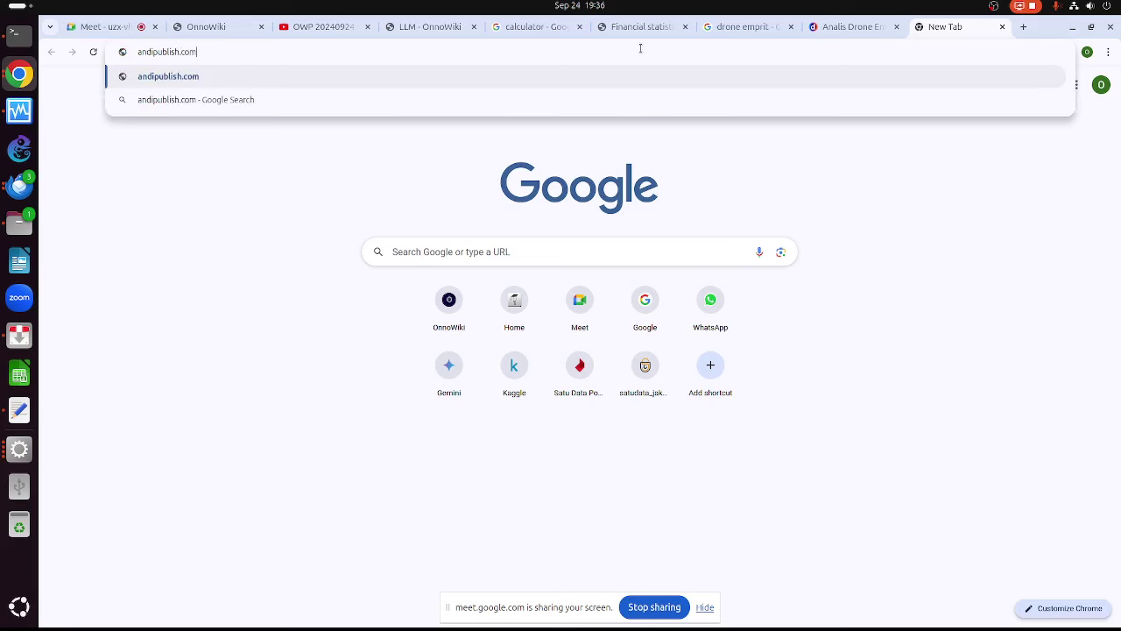
{"action": "key", "text": "Return"}
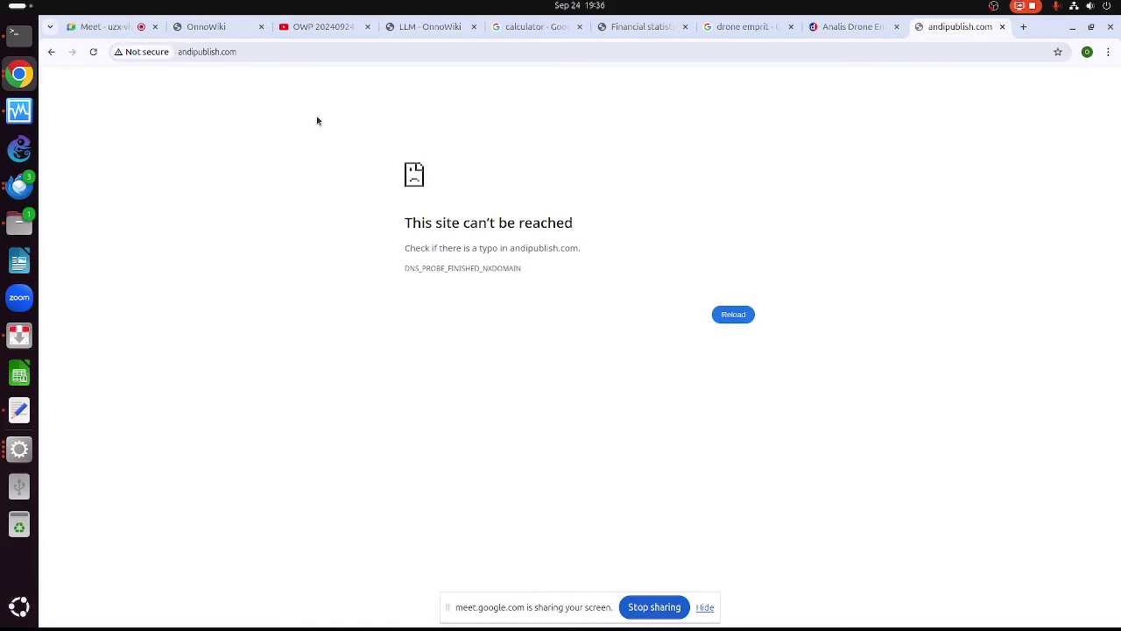
{"action": "left_click", "coordinate": [286, 53]}
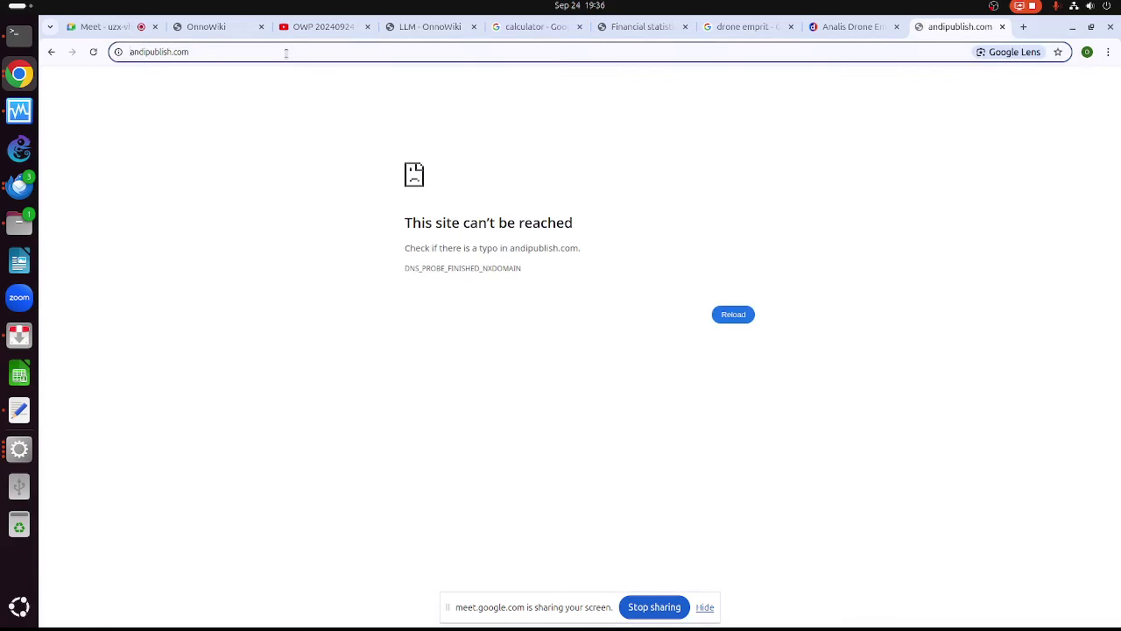
{"action": "type", "text": "e"}
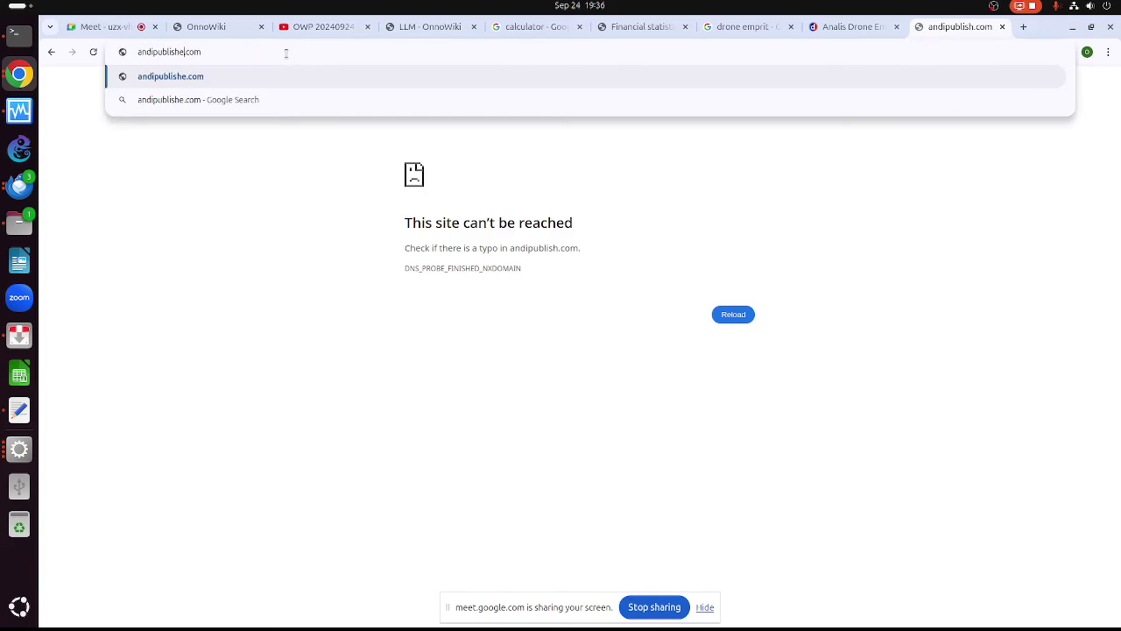
{"action": "type", "text": "r"}
{"action": "key", "text": "Return"}
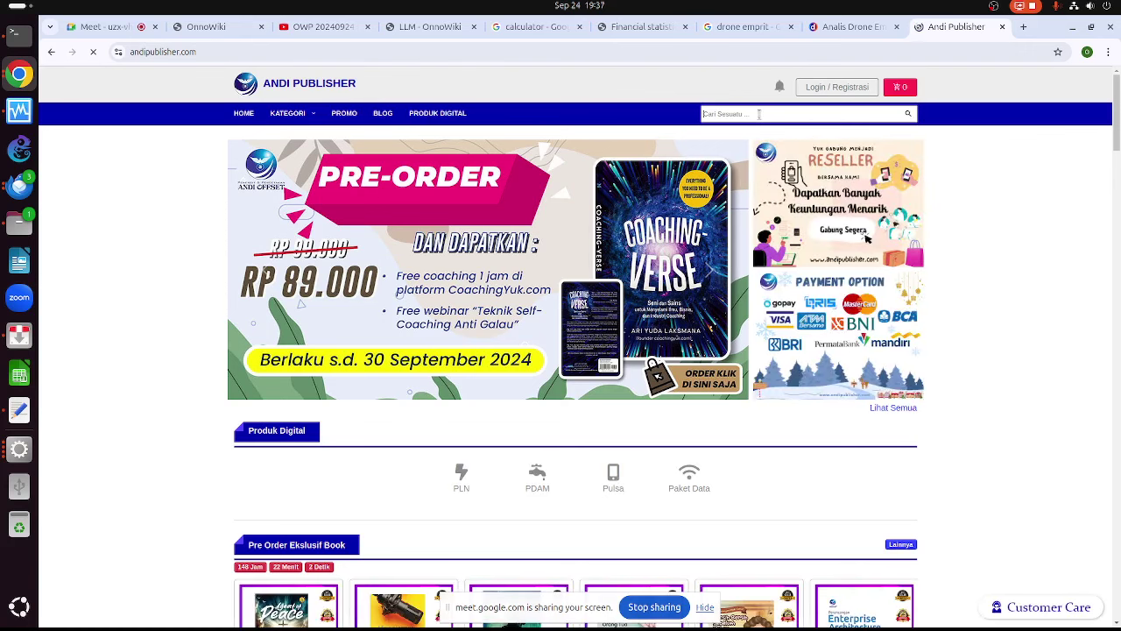
Search the Andi Publisher store by the author's first name and open the Text Mining book's product page
{"action": "left_click", "coordinate": [758, 114]}
{"action": "type", "text": "onno"}
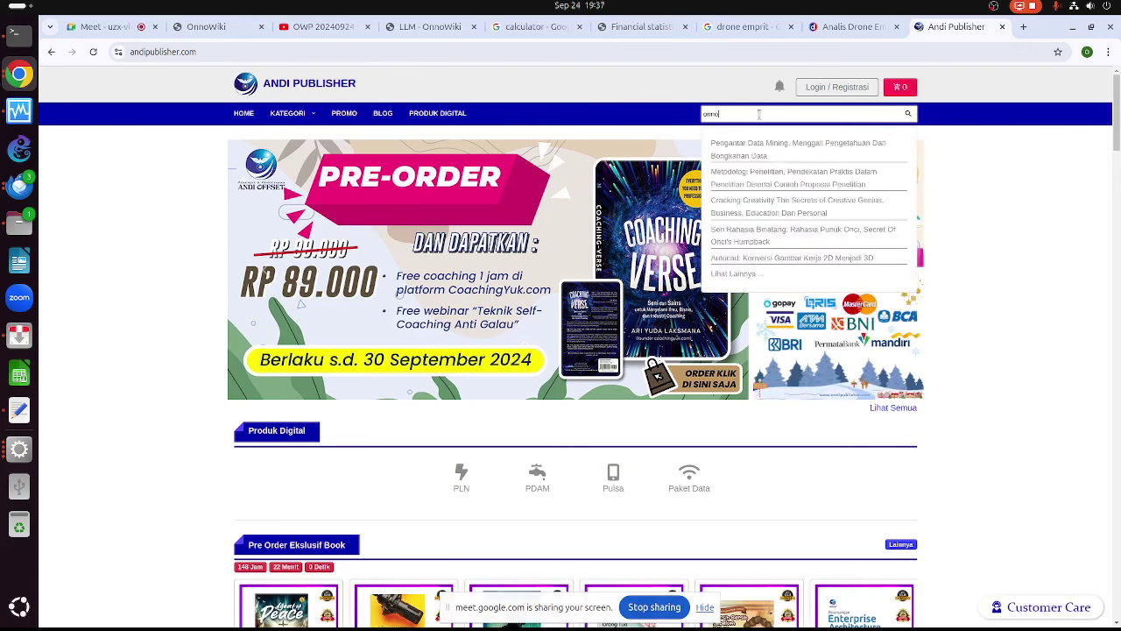
{"action": "key", "text": "Return"}
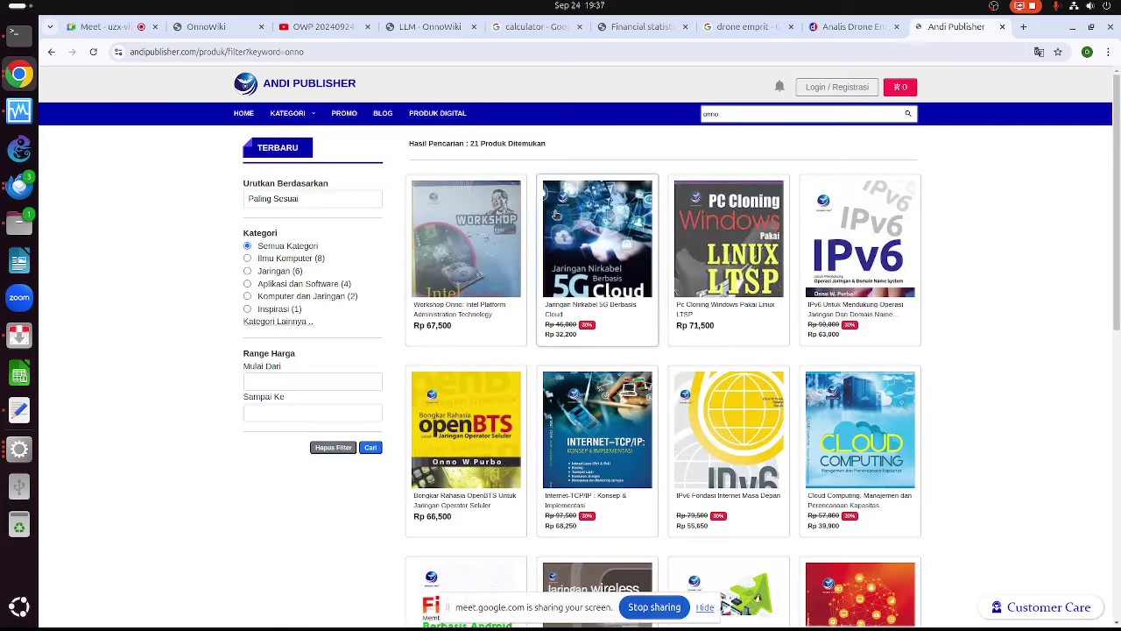
{"action": "scroll", "coordinate": [747, 340], "scroll_direction": "down", "scroll_amount": 3}
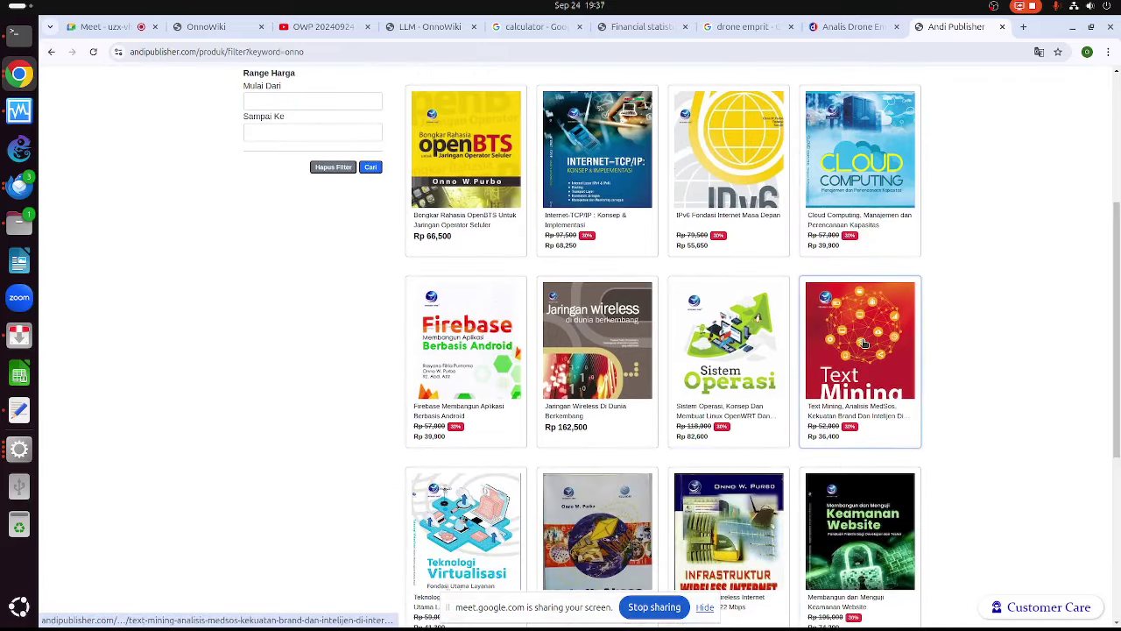
{"action": "left_click", "coordinate": [863, 344]}
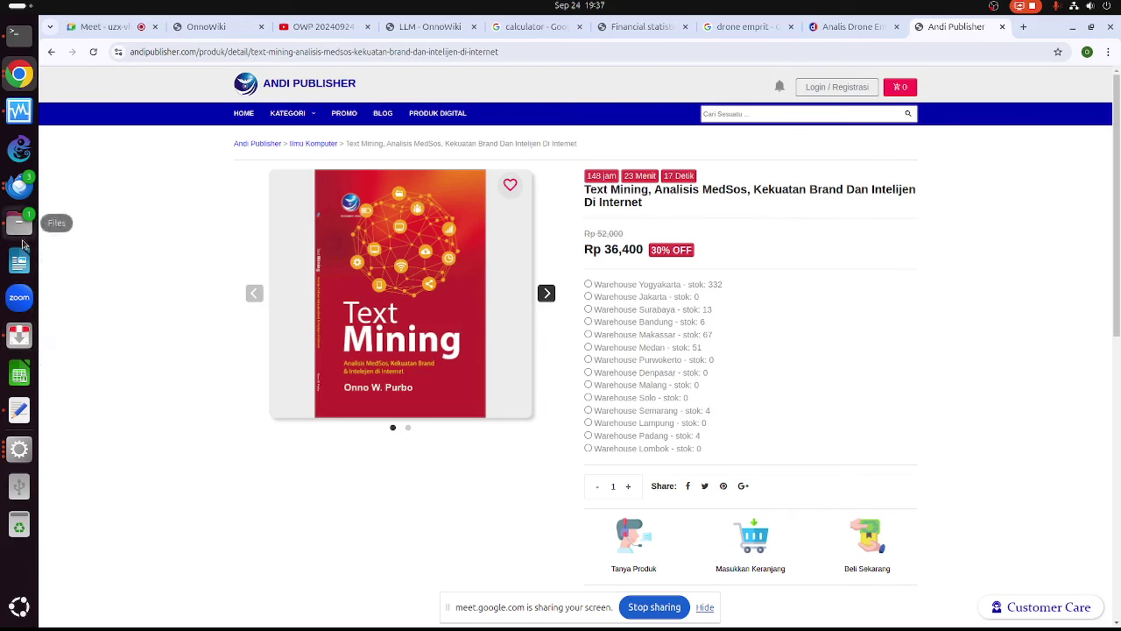
Switch back to Orange and add an N-grams Range preprocessor with range 1 to 2 to the Preprocess Text widget
{"action": "left_click", "coordinate": [18, 447]}
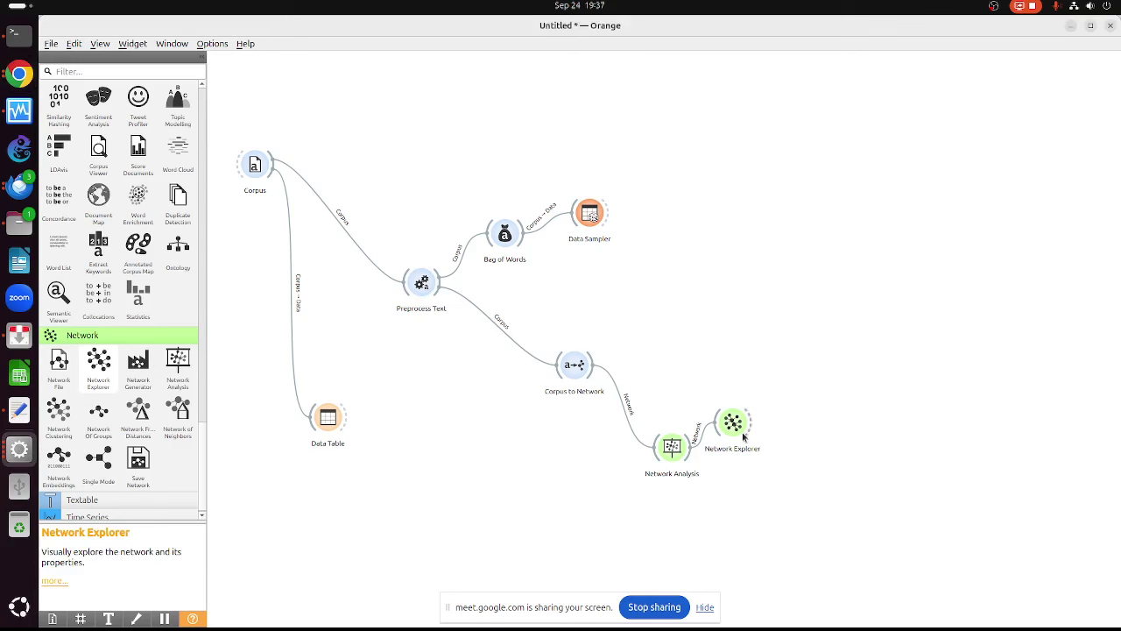
{"action": "mouse_move", "coordinate": [742, 432]}
{"action": "left_click", "coordinate": [418, 293]}
{"action": "double_click", "coordinate": [419, 293]}
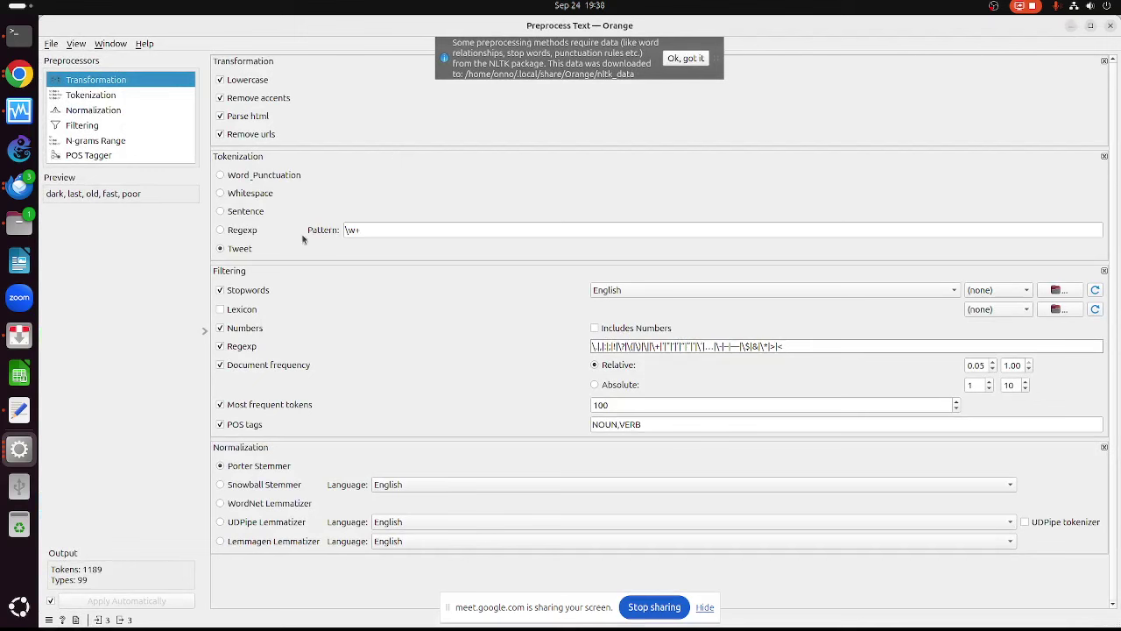
{"action": "left_click", "coordinate": [107, 143]}
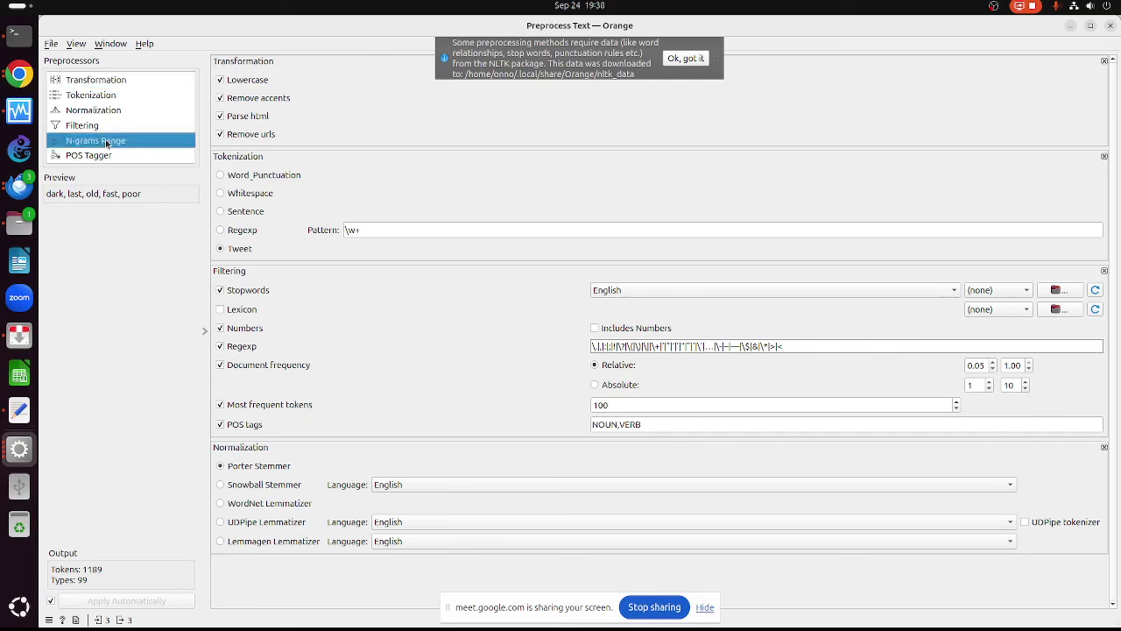
{"action": "double_click", "coordinate": [107, 143]}
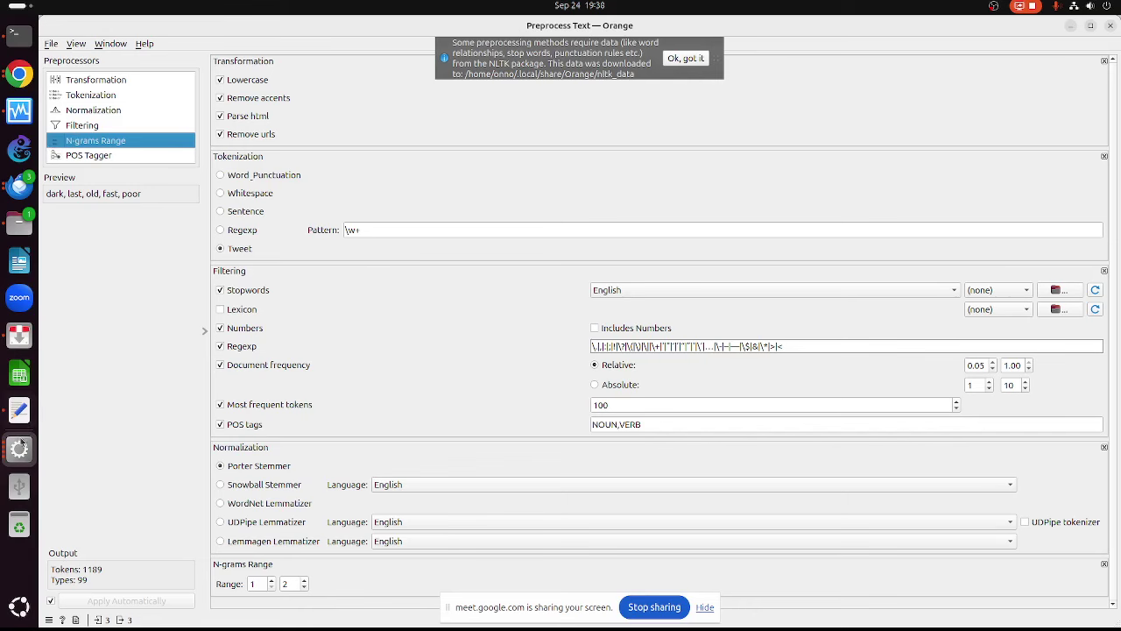
{"action": "left_click", "coordinate": [1110, 26]}
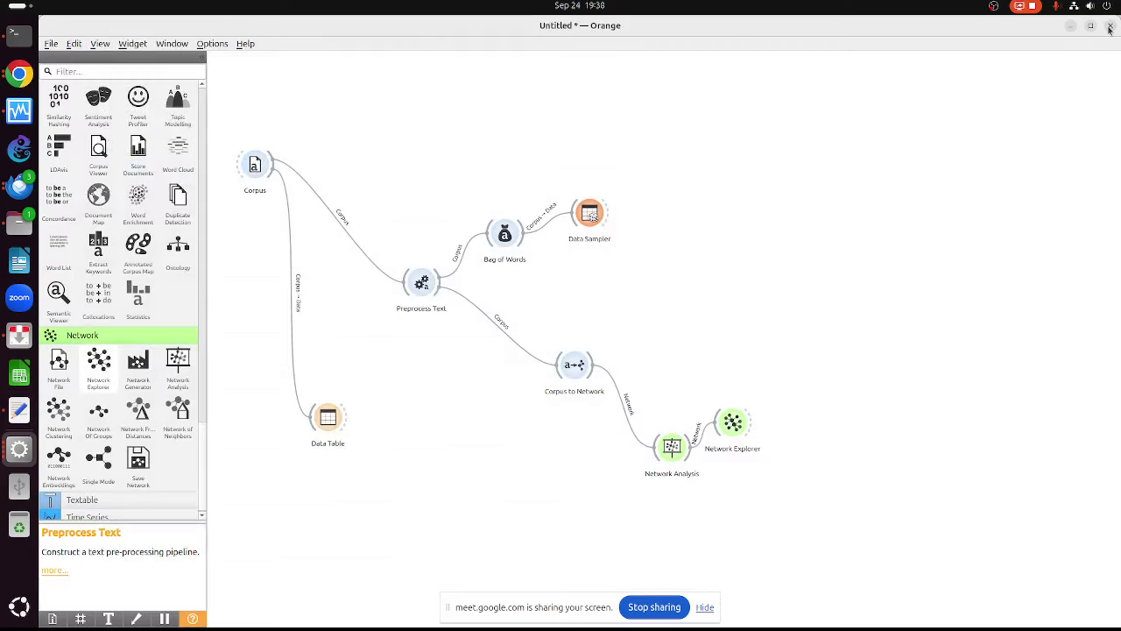
Examine the network built from the n-gram preprocessing in Network Explorer
{"action": "double_click", "coordinate": [732, 424]}
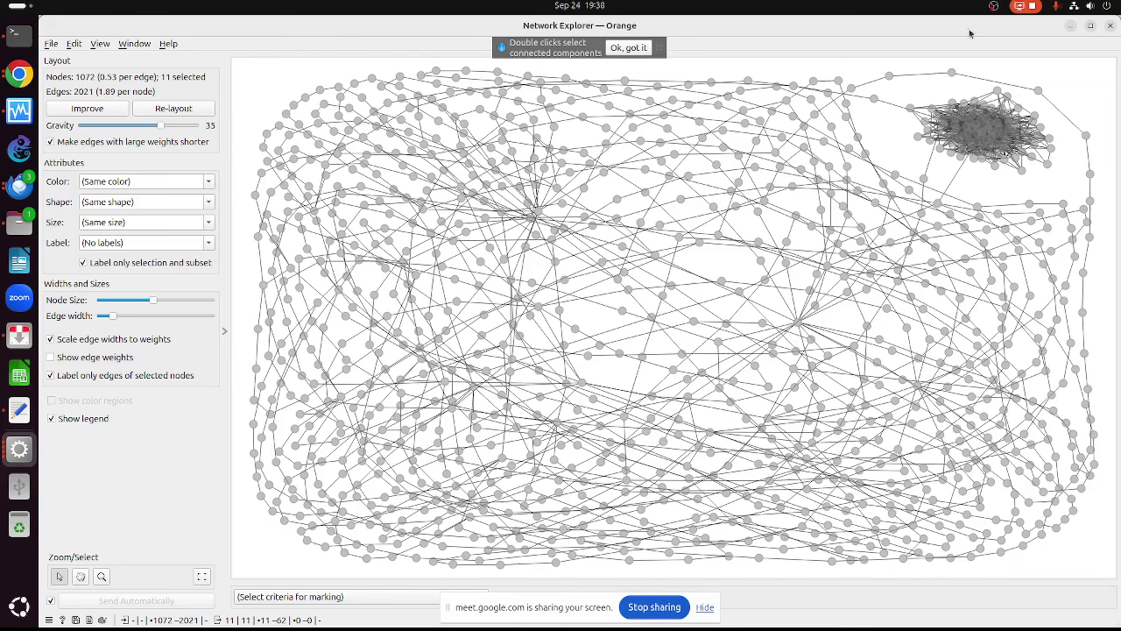
{"action": "left_click", "coordinate": [1108, 27]}
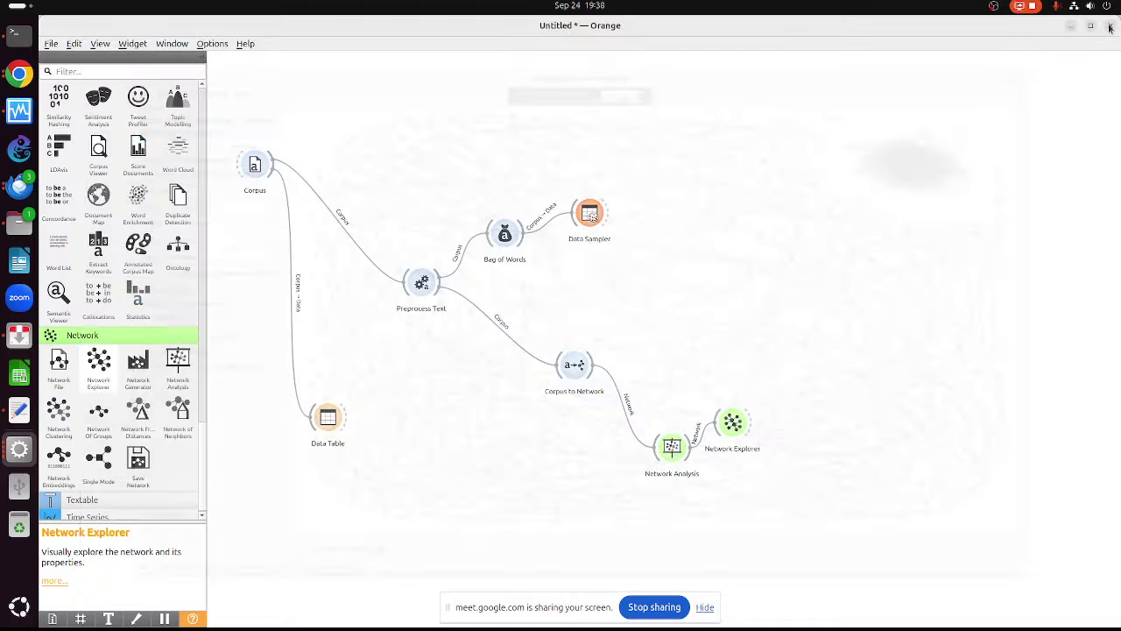
Remove the Network Analysis widget and connect Corpus to Network directly to Network Explorer
{"action": "right_click", "coordinate": [675, 450]}
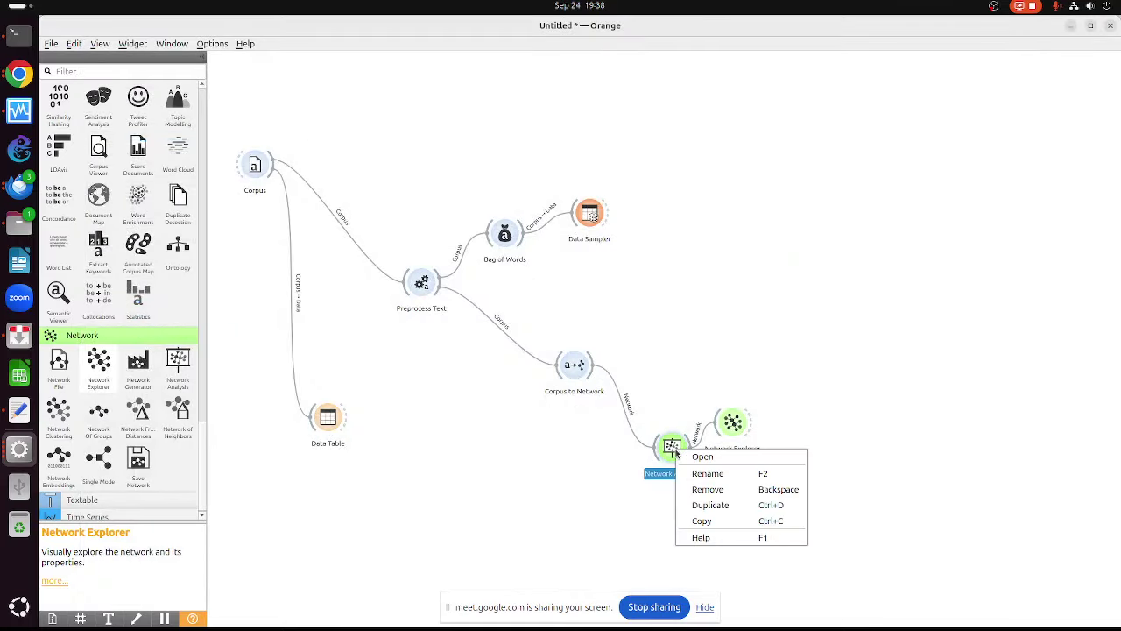
{"action": "left_click", "coordinate": [707, 490]}
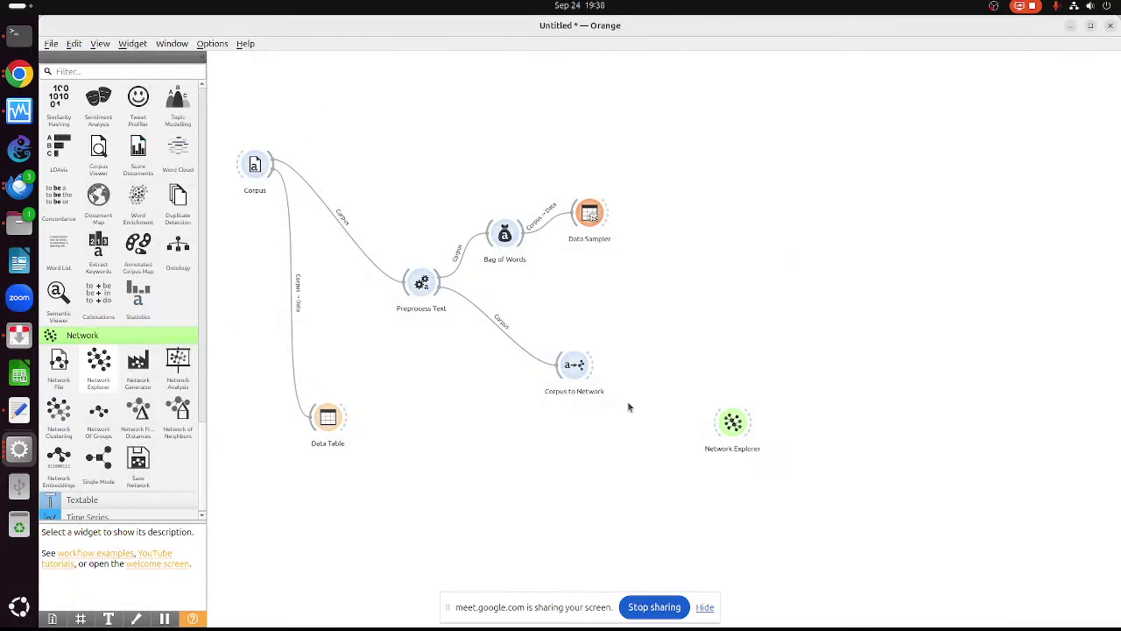
{"action": "left_click_drag", "start_coordinate": [594, 366], "coordinate": [735, 428]}
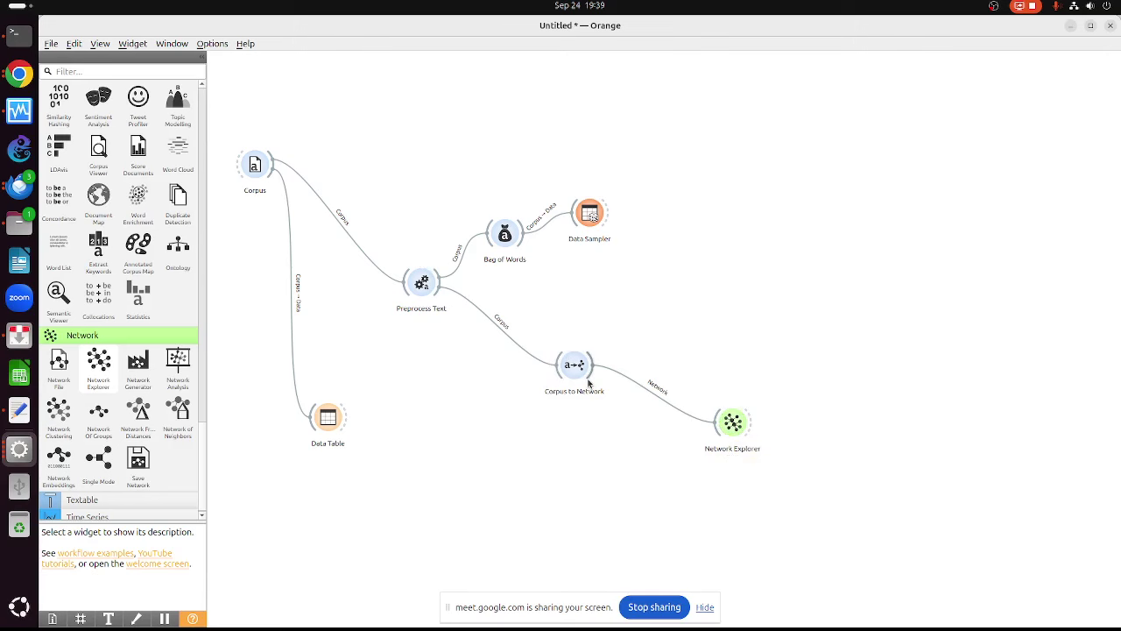
Label all nodes in Network Explorer with the label attribute, not only the selection and subset, and re-layout the network
{"action": "double_click", "coordinate": [734, 424]}
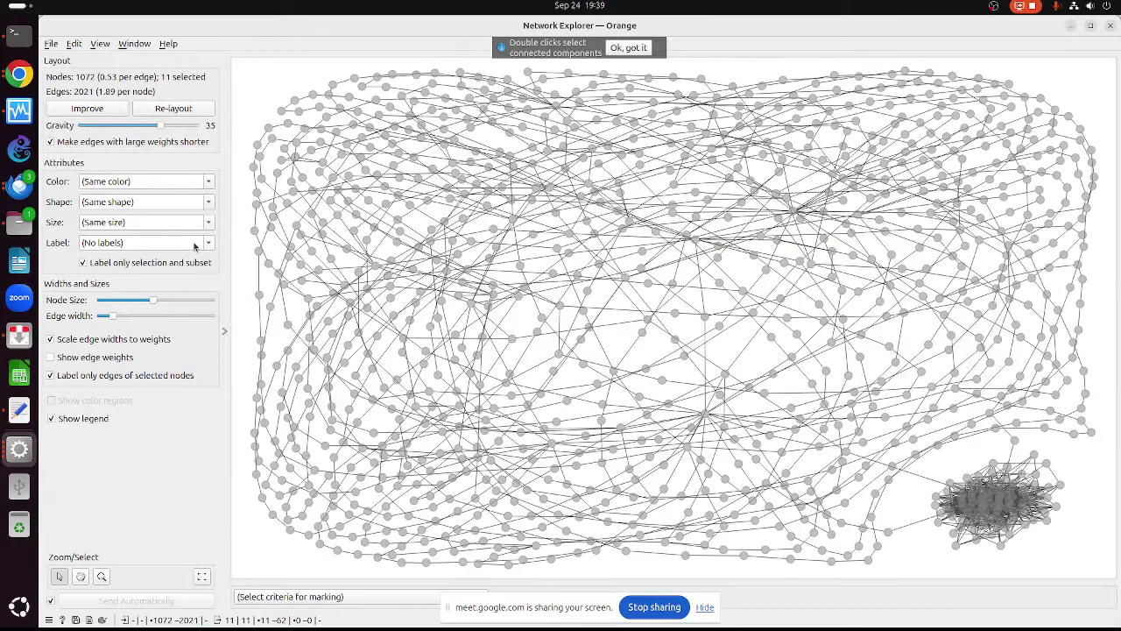
{"action": "left_click", "coordinate": [194, 245]}
{"action": "left_click", "coordinate": [172, 281]}
{"action": "left_click", "coordinate": [122, 264]}
{"action": "left_click", "coordinate": [197, 244]}
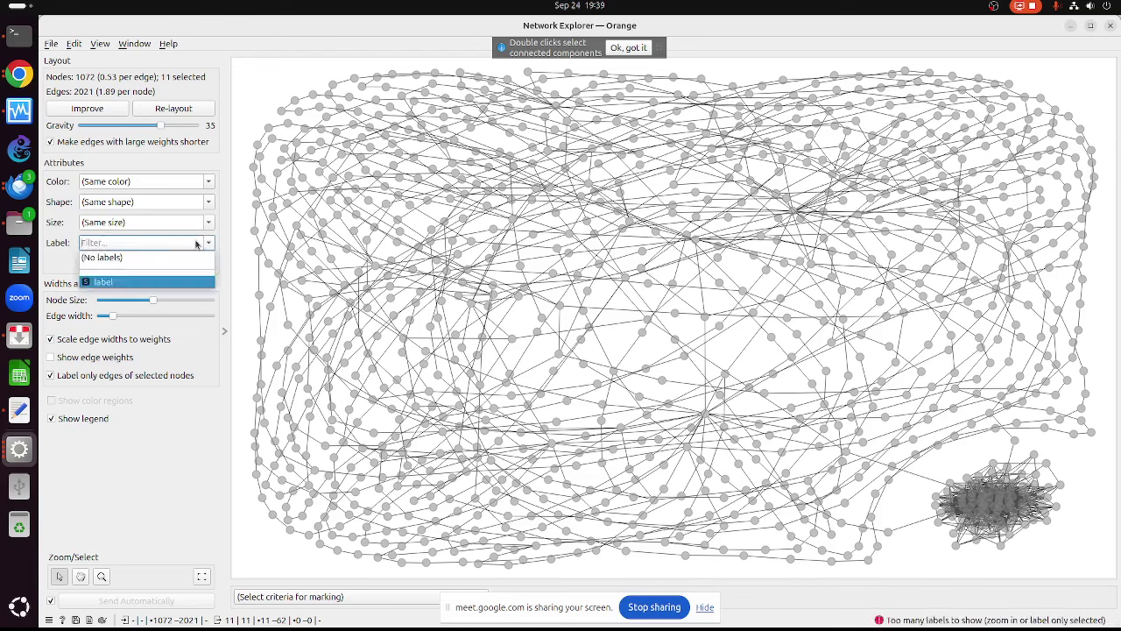
{"action": "left_click", "coordinate": [157, 281]}
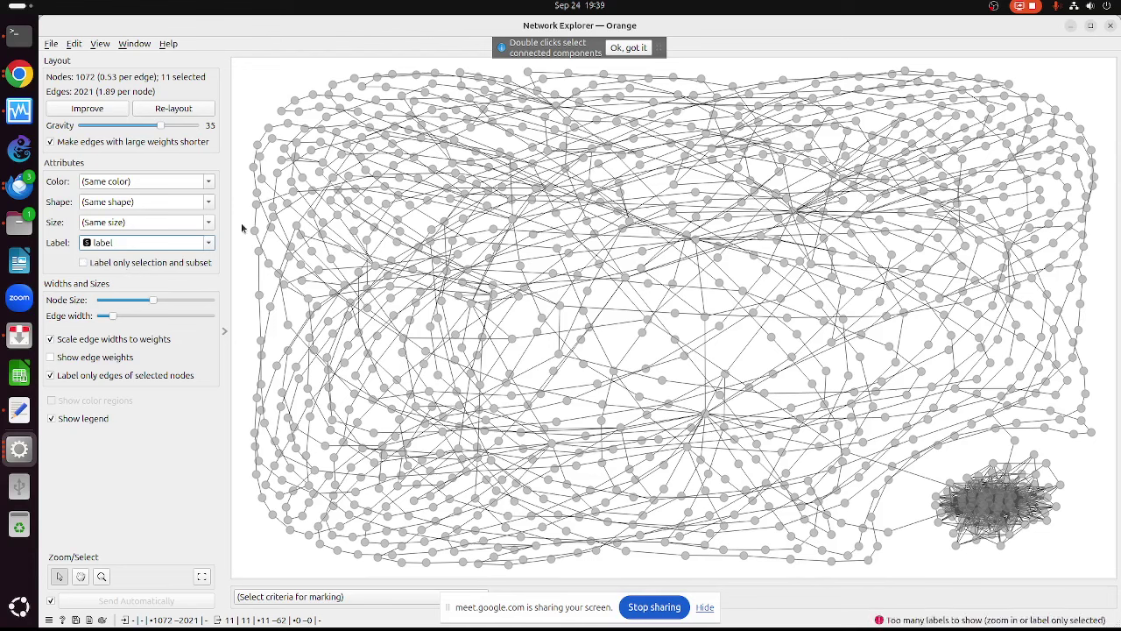
{"action": "left_click", "coordinate": [179, 109]}
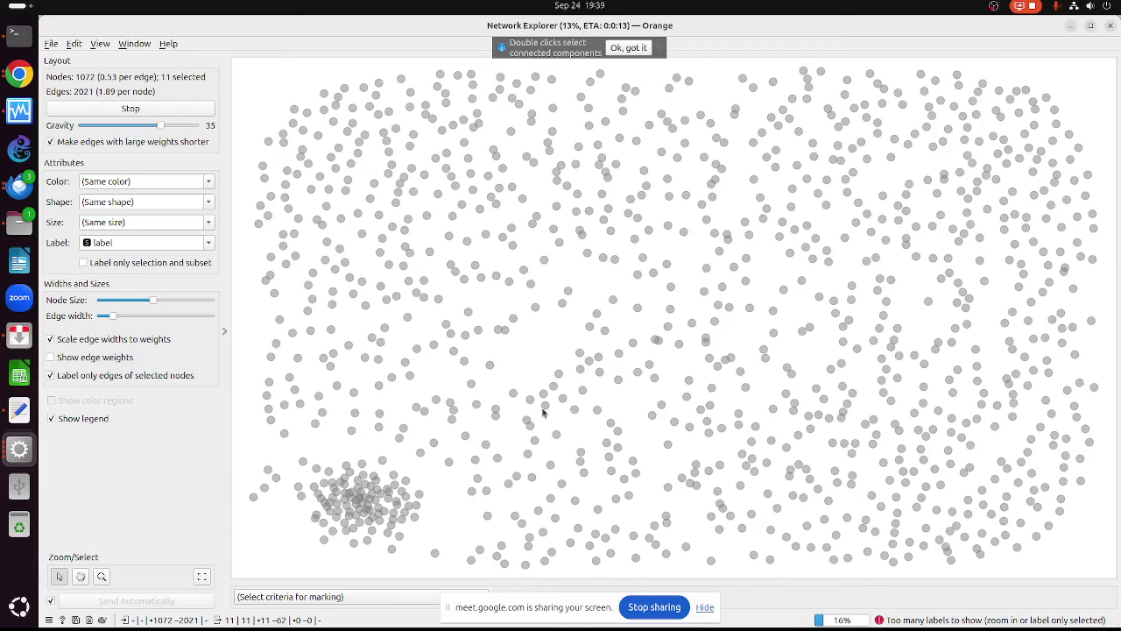
{"action": "left_click", "coordinate": [1110, 26]}
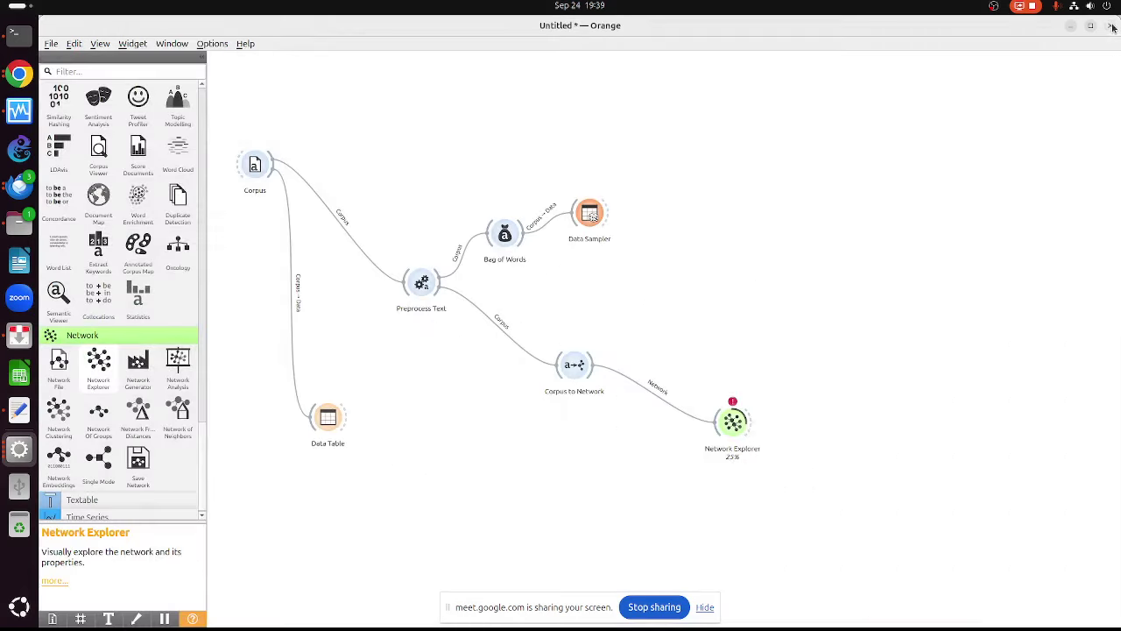
Switch the Corpus widget's file to election-tweets-2016.tab and reload it
{"action": "double_click", "coordinate": [255, 166]}
{"action": "left_click", "coordinate": [433, 205]}
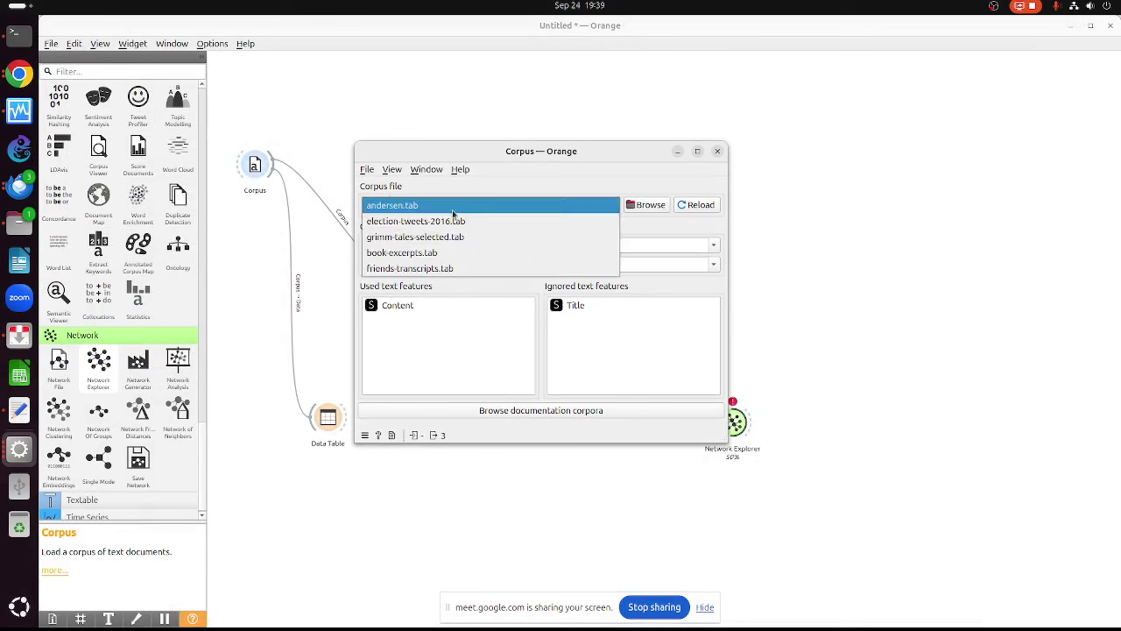
{"action": "left_click", "coordinate": [441, 221]}
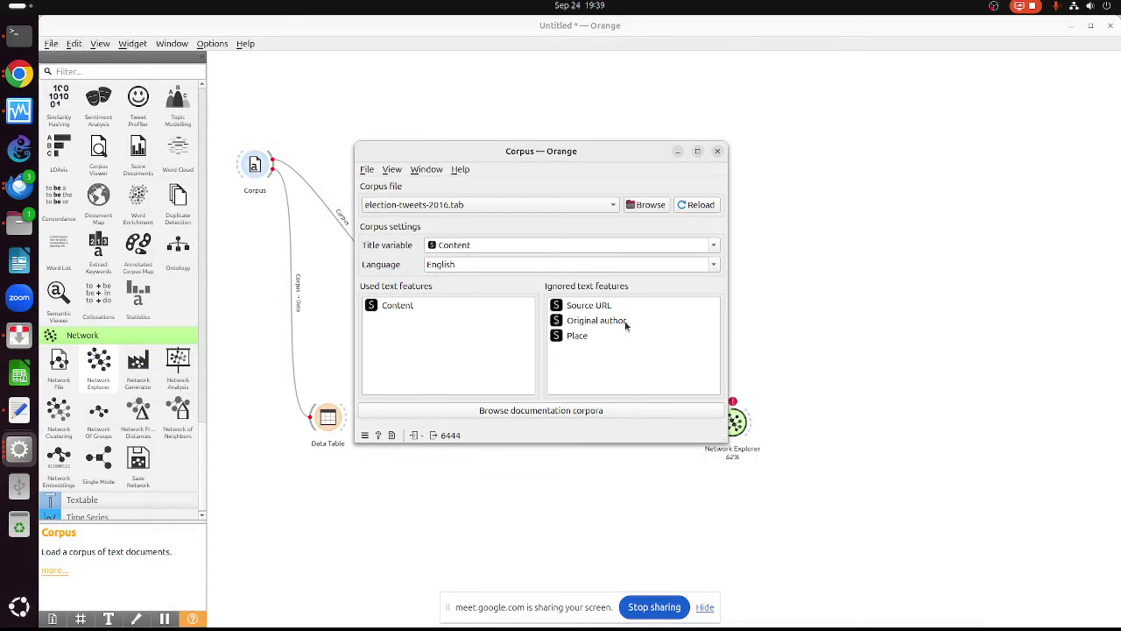
{"action": "left_click", "coordinate": [434, 306]}
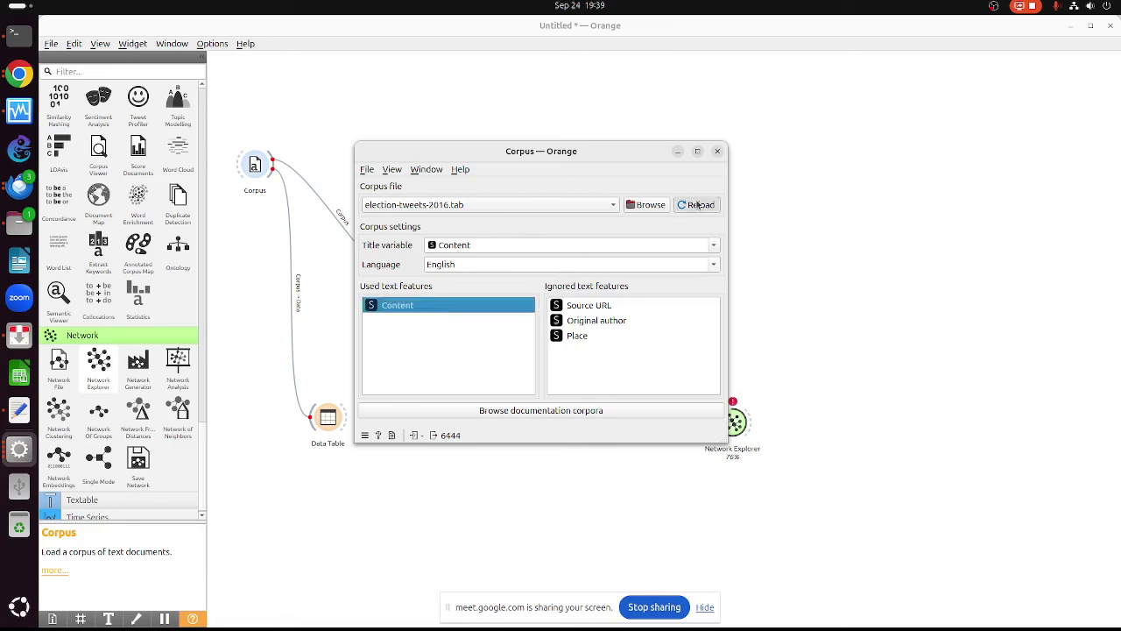
{"action": "left_click", "coordinate": [697, 204]}
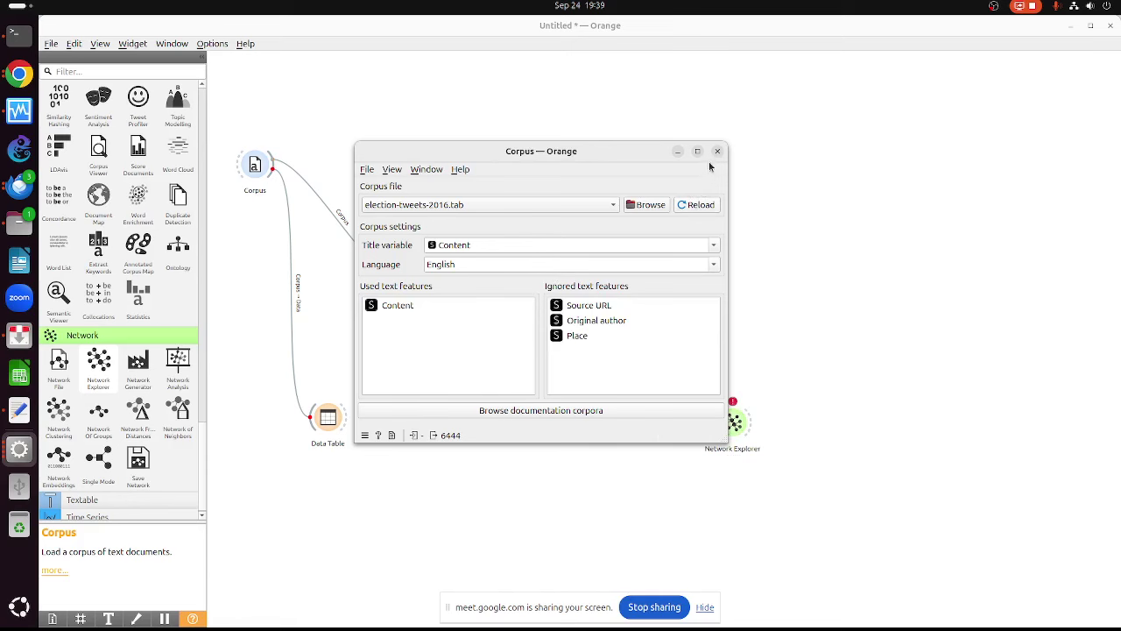
{"action": "left_click", "coordinate": [718, 152]}
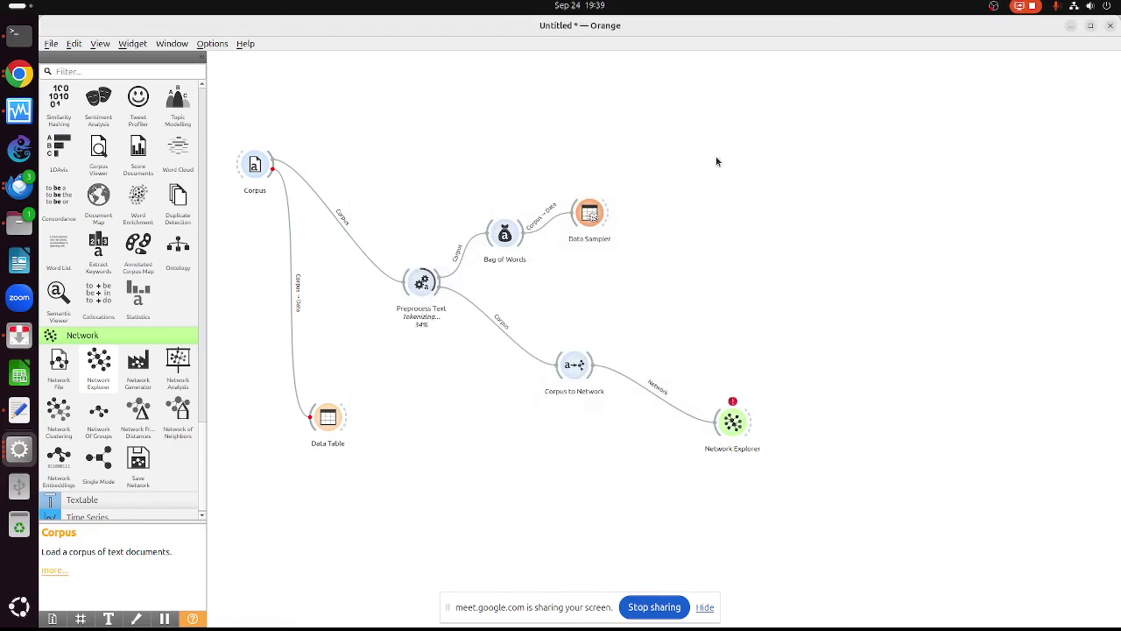
Turn off the POS tags filter in the Preprocess Text widget
{"action": "double_click", "coordinate": [421, 282]}
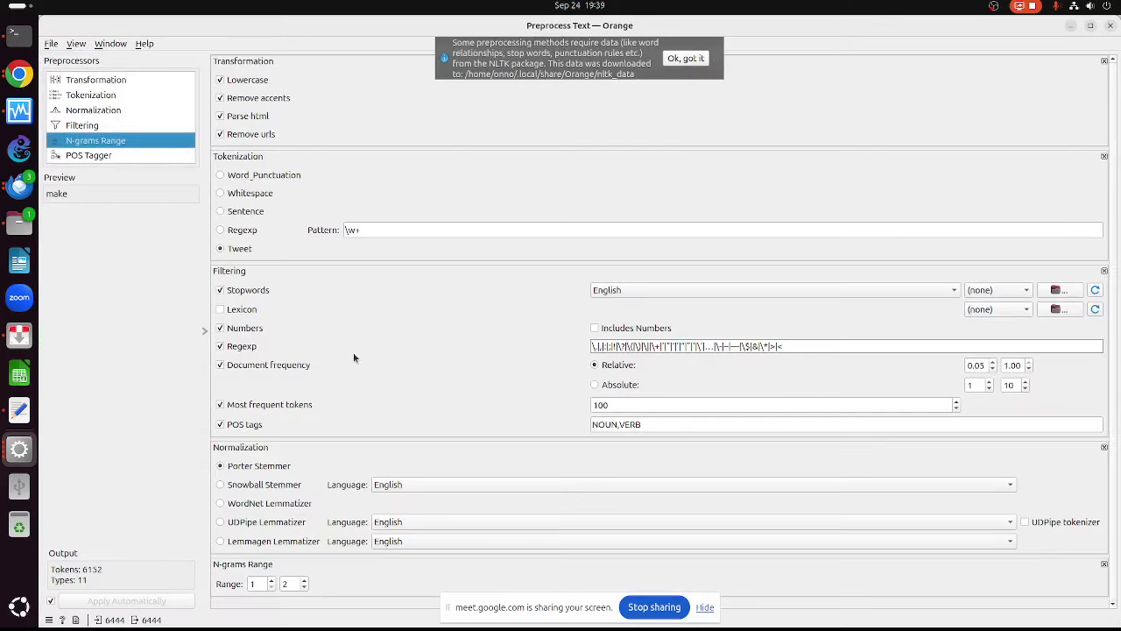
{"action": "left_click", "coordinate": [247, 424]}
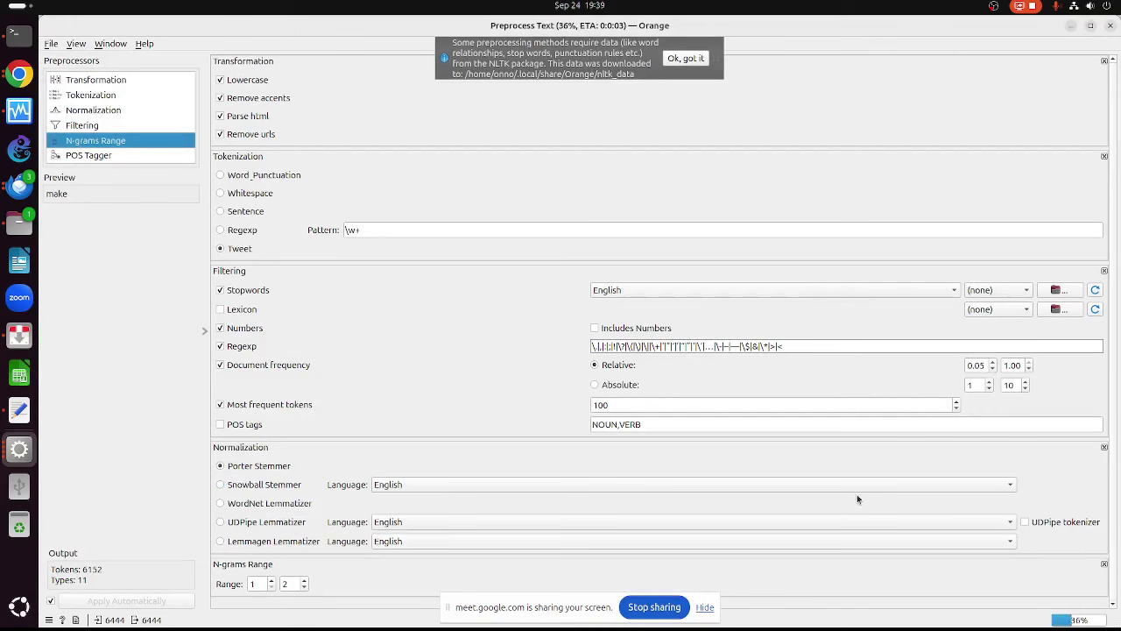
{"action": "left_click", "coordinate": [1110, 26]}
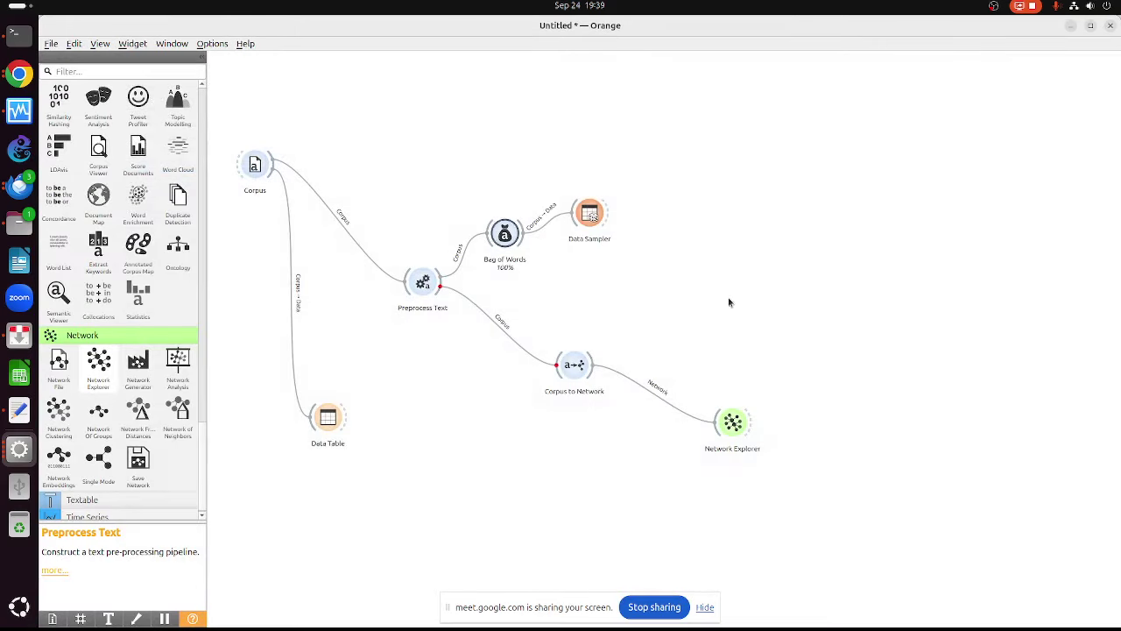
Check the Corpus to Network settings and examine the election tweets word network in Network Explorer
{"action": "double_click", "coordinate": [580, 368]}
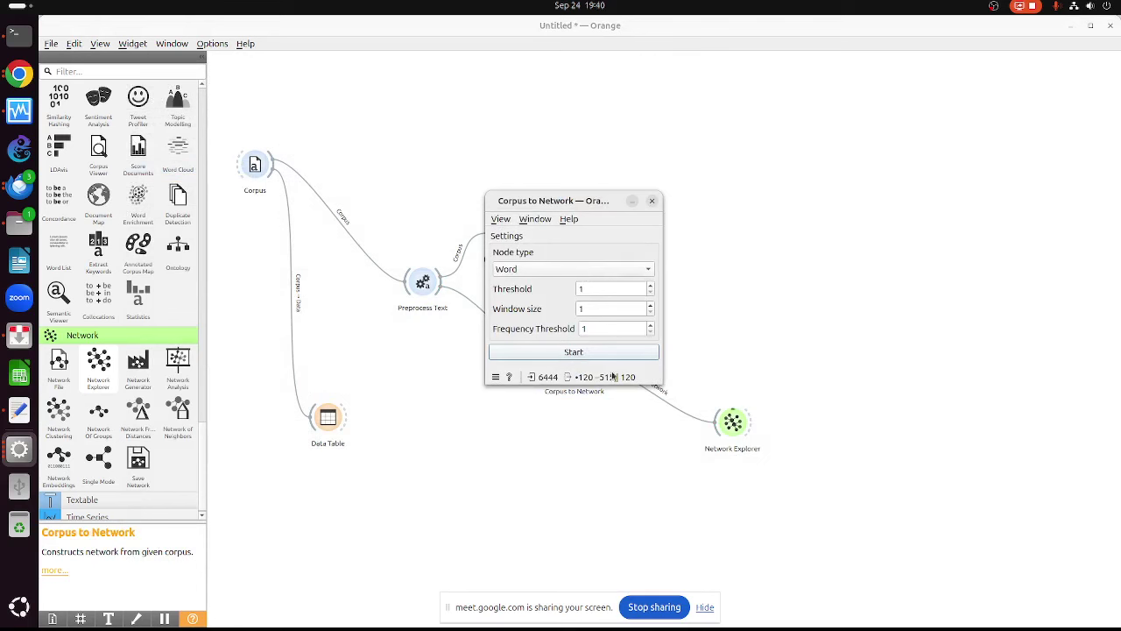
{"action": "left_click", "coordinate": [651, 201]}
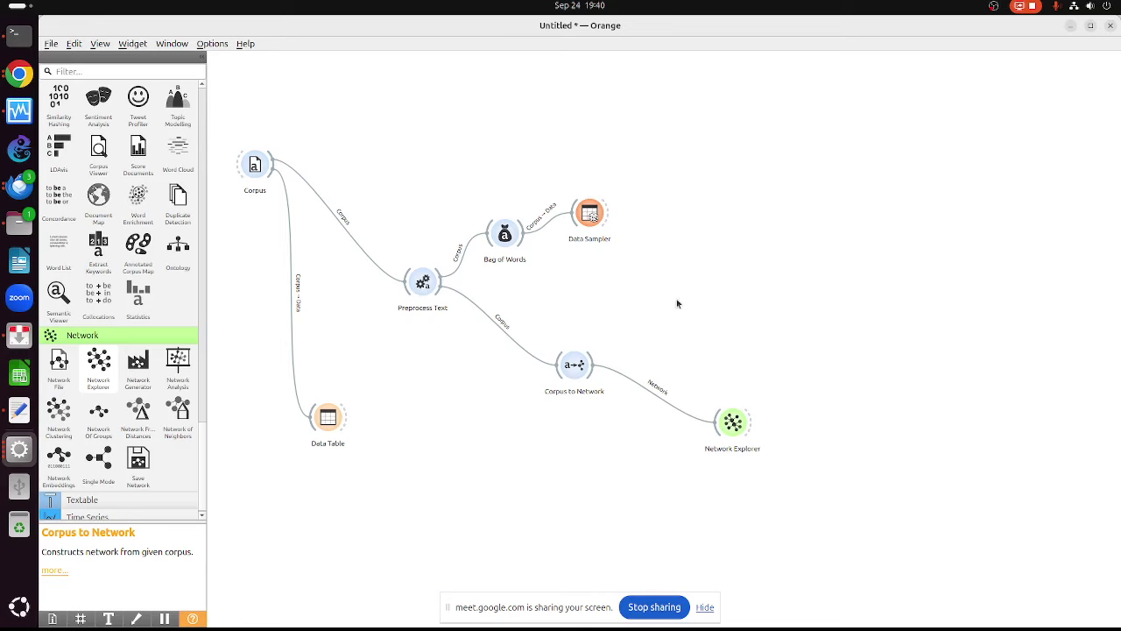
{"action": "double_click", "coordinate": [733, 423]}
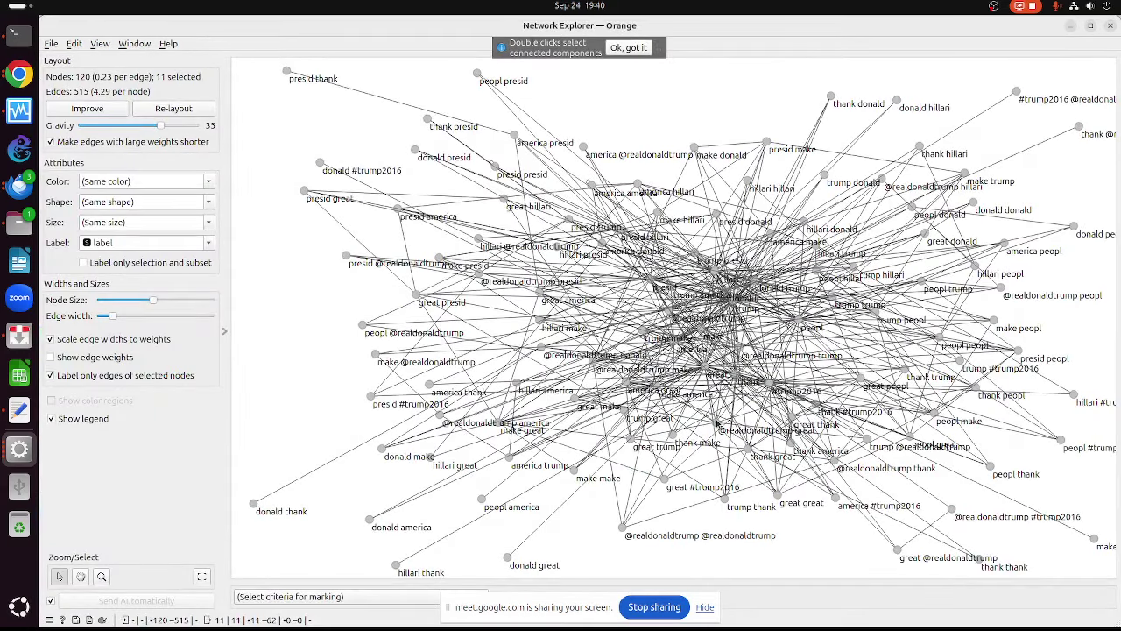
{"action": "mouse_move", "coordinate": [717, 421]}
{"action": "left_click", "coordinate": [1109, 28]}
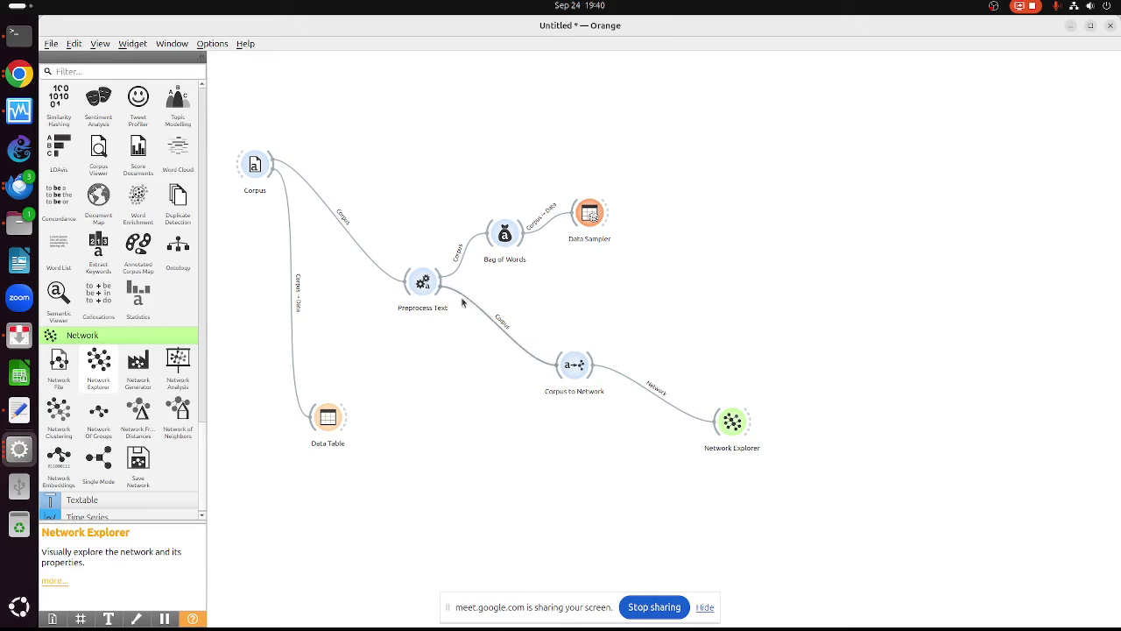
Limit the Preprocess Text filtering to the 30 most frequent tokens
{"action": "double_click", "coordinate": [423, 281]}
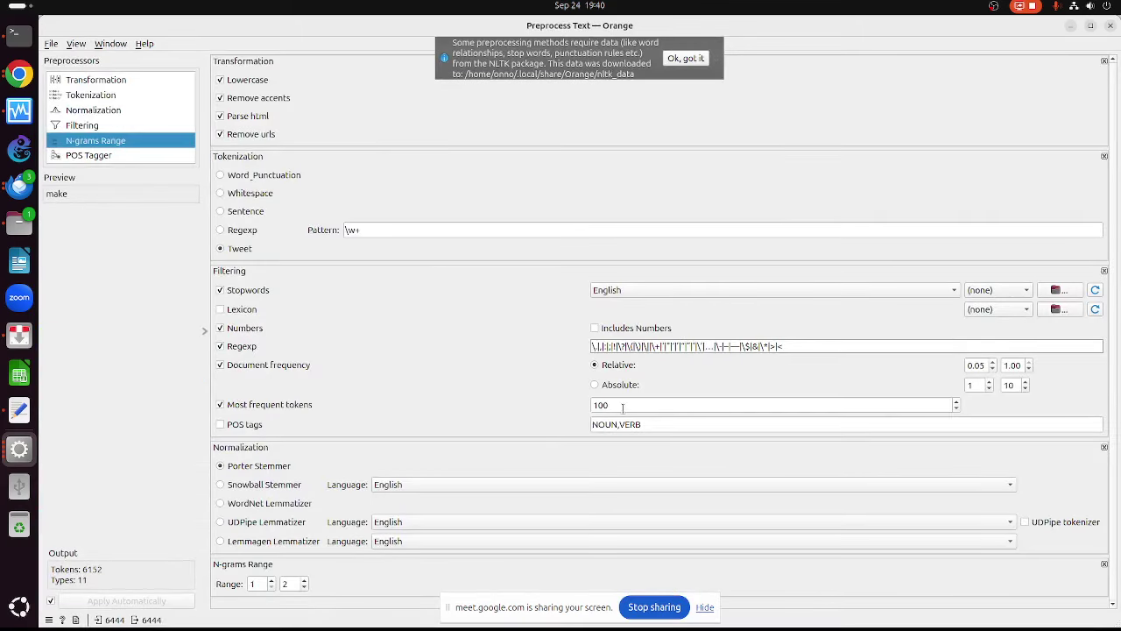
{"action": "left_click_drag", "start_coordinate": [623, 408], "coordinate": [562, 394]}
{"action": "type", "text": "30"}
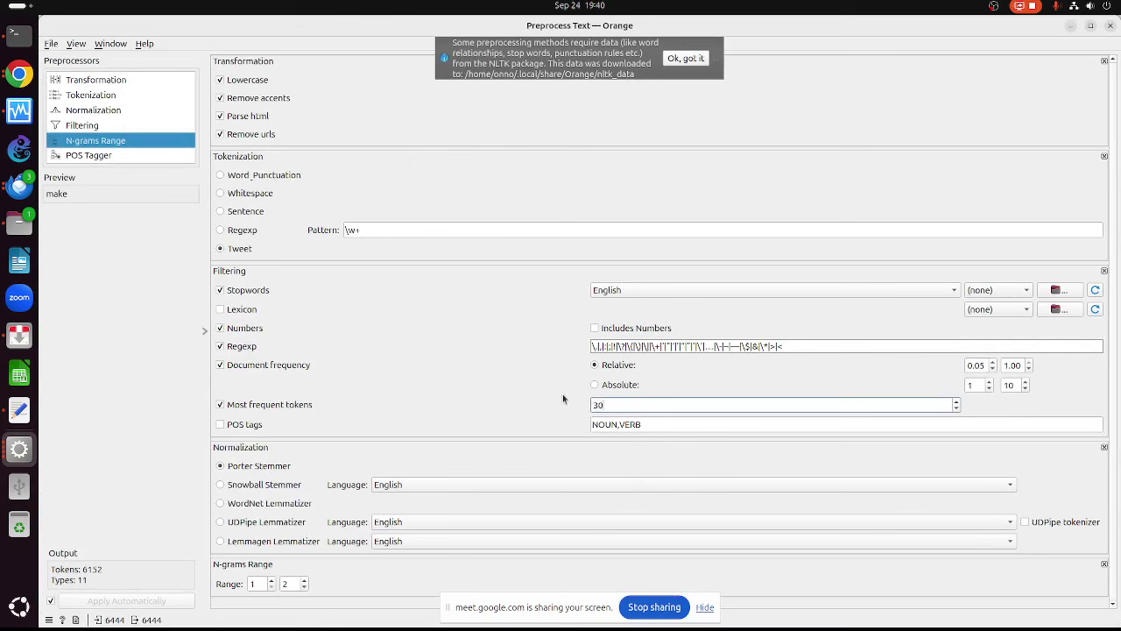
{"action": "key", "text": "Return"}
{"action": "left_click", "coordinate": [1109, 25]}
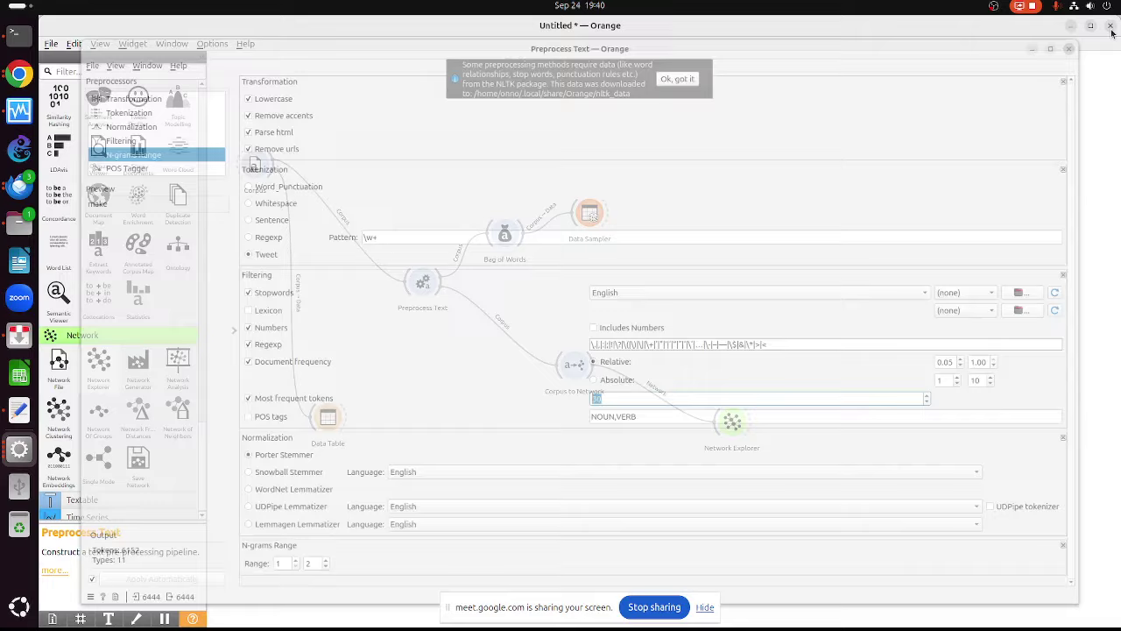
Lower the layout gravity of the tweet network to 9 in Network Explorer
{"action": "left_click", "coordinate": [734, 424]}
{"action": "double_click", "coordinate": [734, 424]}
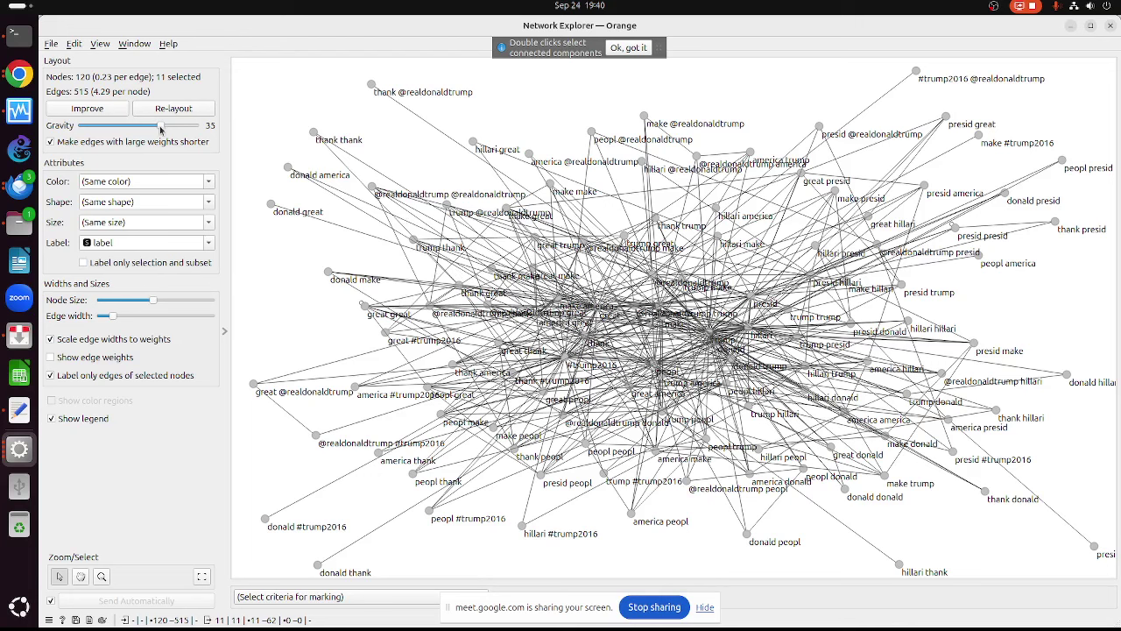
{"action": "left_click_drag", "start_coordinate": [161, 129], "coordinate": [99, 127]}
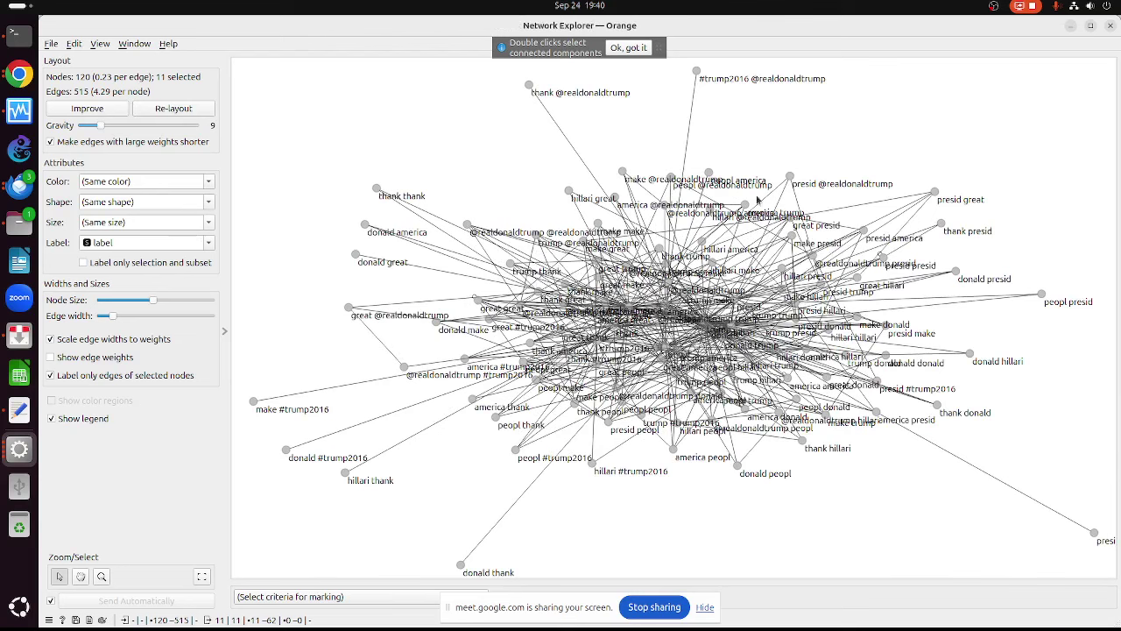
{"action": "left_click", "coordinate": [1111, 27]}
Set the frequency threshold to 6 in Corpus to Network and rebuild the network
{"action": "double_click", "coordinate": [575, 367]}
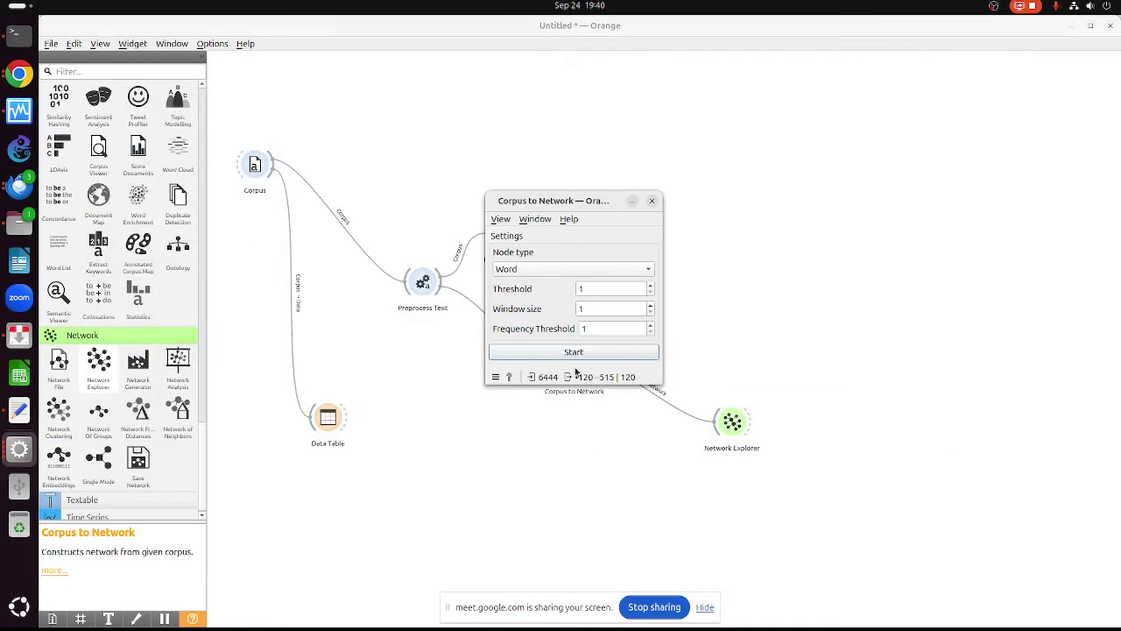
{"action": "double_click", "coordinate": [589, 288]}
{"action": "double_click", "coordinate": [578, 329]}
{"action": "left_click", "coordinate": [585, 353]}
{"action": "double_click", "coordinate": [589, 327]}
{"action": "type", "text": "6"}
{"action": "left_click", "coordinate": [599, 353]}
Rebuild the word network with a threshold of 10, and again with a threshold of 40
{"action": "double_click", "coordinate": [588, 289]}
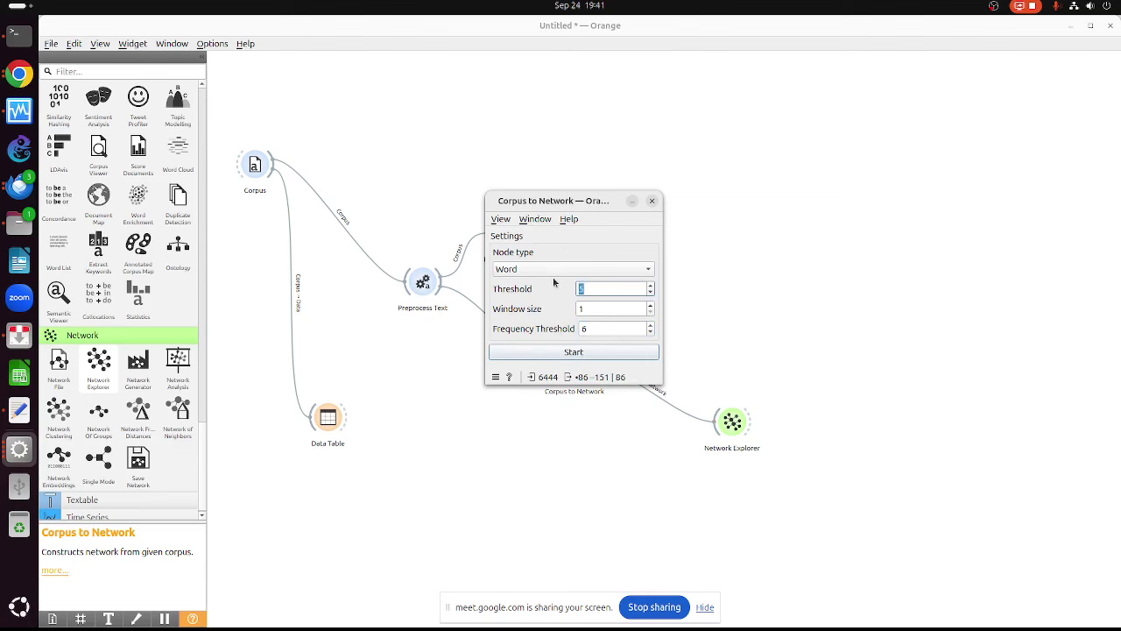
{"action": "left_click", "coordinate": [512, 354]}
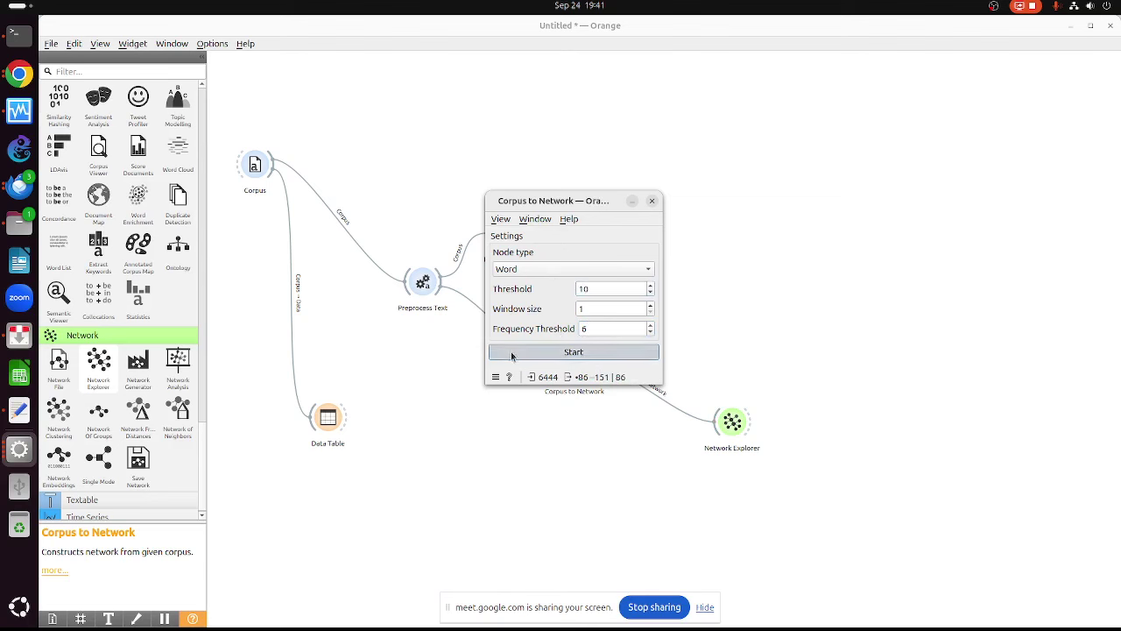
{"action": "double_click", "coordinate": [591, 288]}
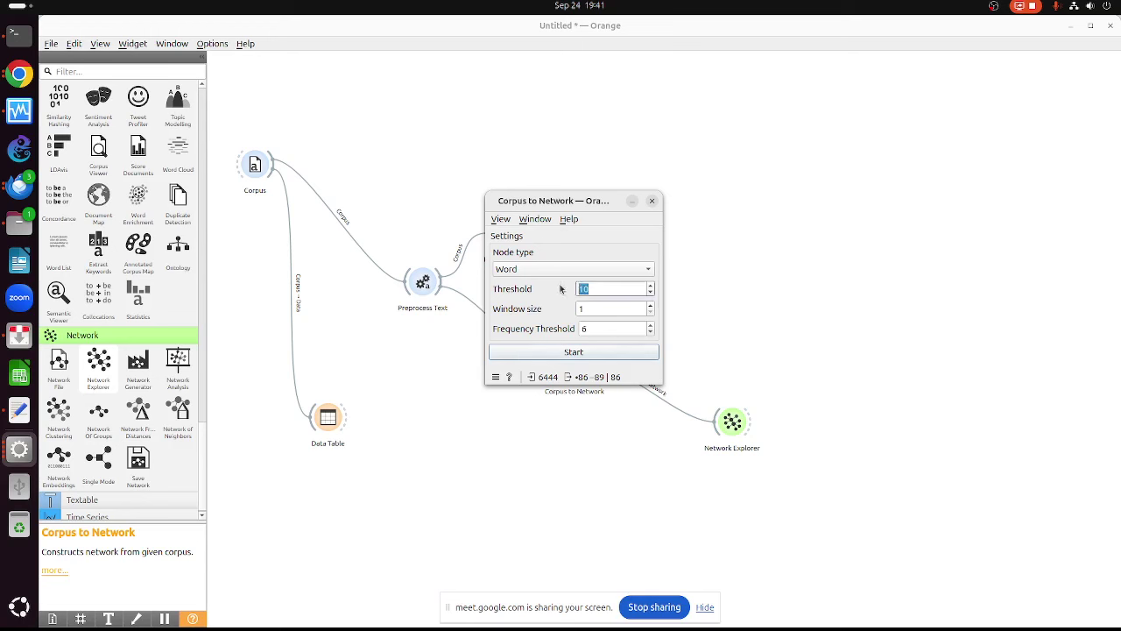
{"action": "type", "text": "40"}
{"action": "left_click", "coordinate": [541, 353]}
Set the frequency threshold to 20, rebuild the network and view it in Network Explorer
{"action": "double_click", "coordinate": [595, 328]}
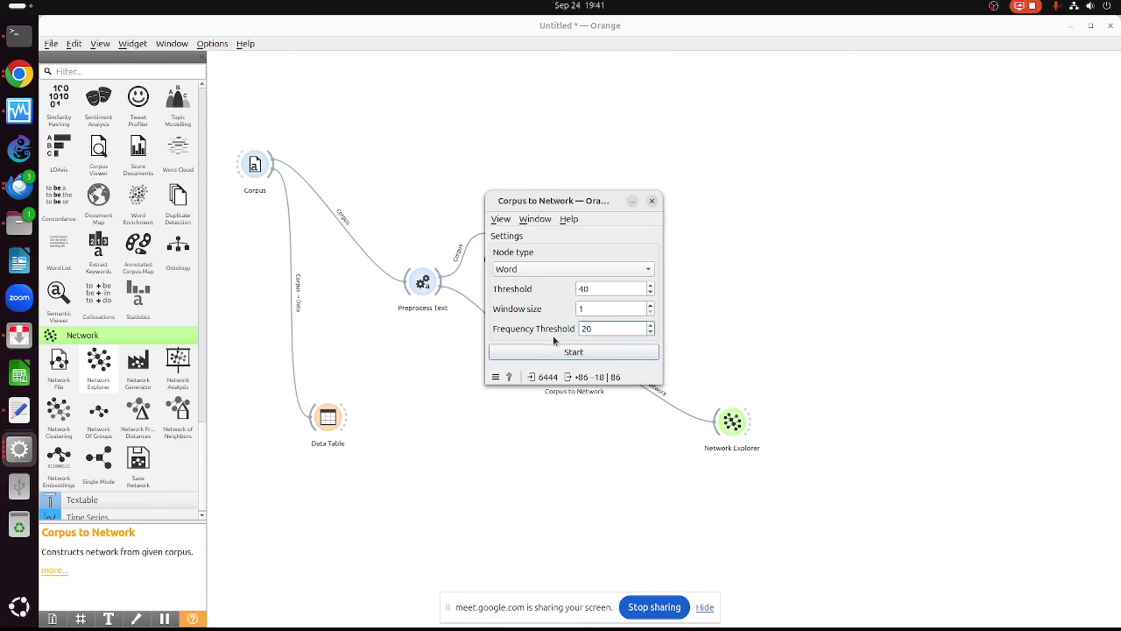
{"action": "left_click", "coordinate": [545, 353]}
{"action": "left_click", "coordinate": [653, 200]}
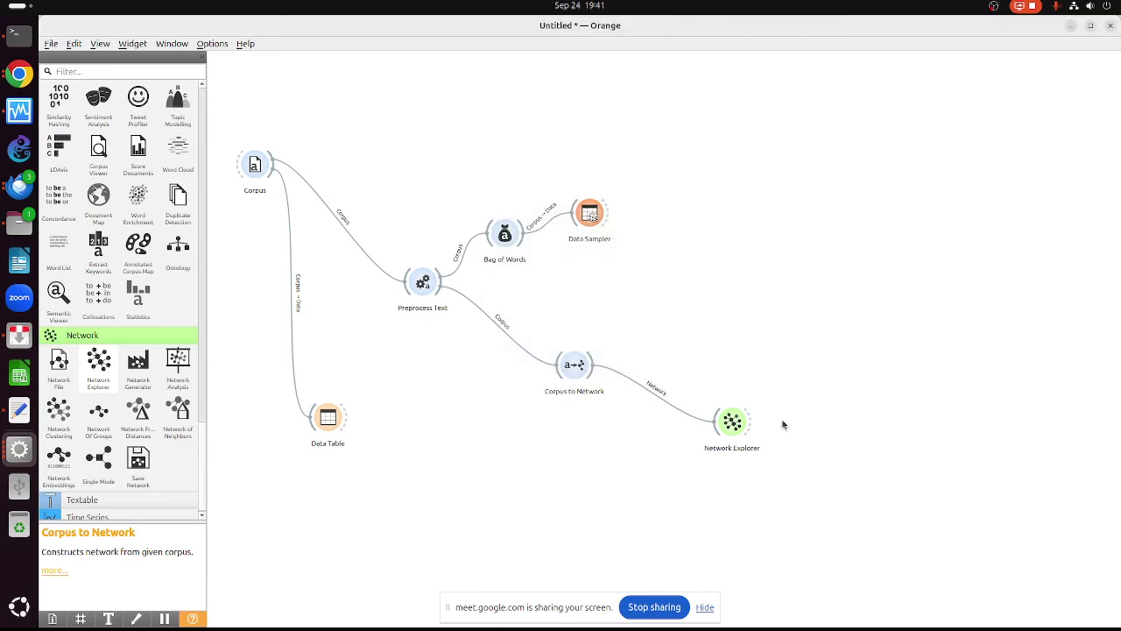
{"action": "double_click", "coordinate": [731, 423]}
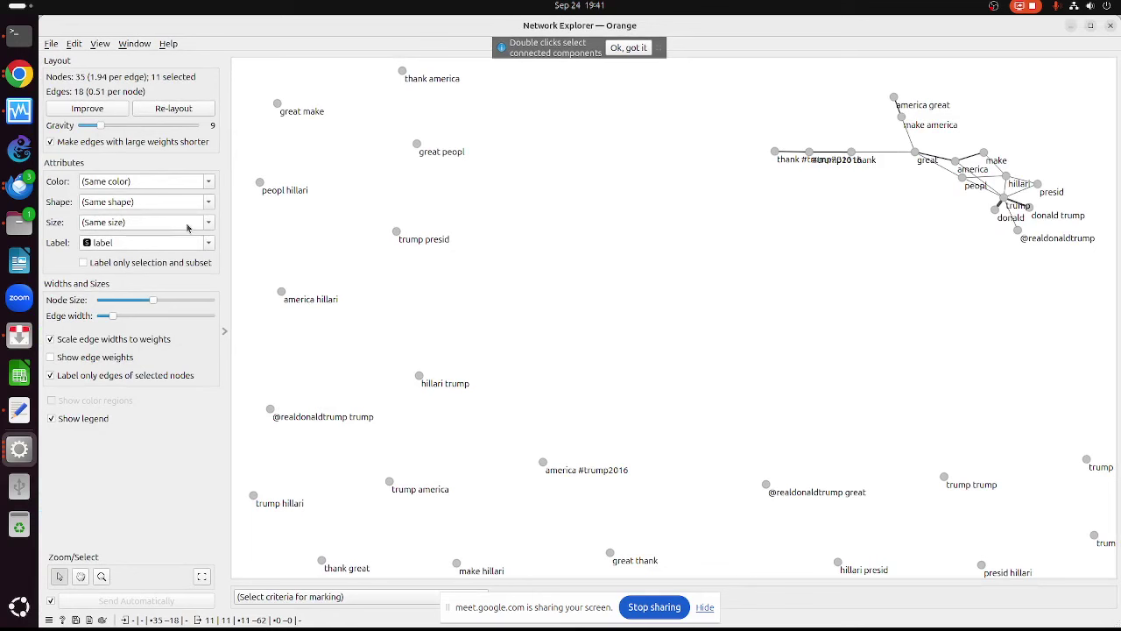
{"action": "left_click", "coordinate": [1106, 26]}
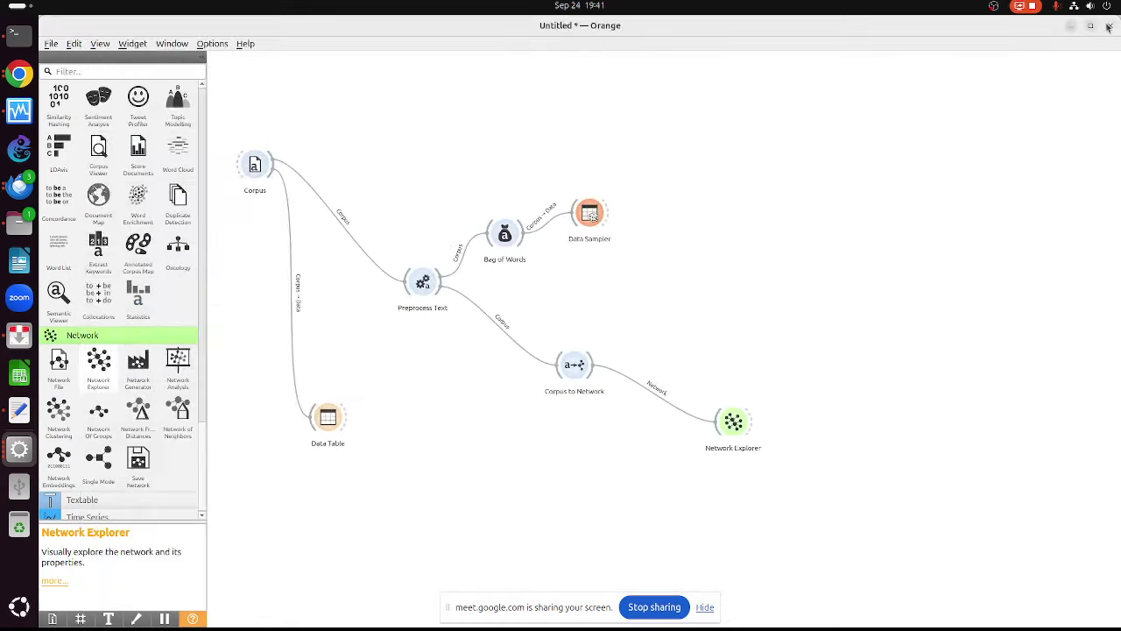
Set the Corpus to Network threshold to 10 and rebuild the word network
{"action": "double_click", "coordinate": [575, 362]}
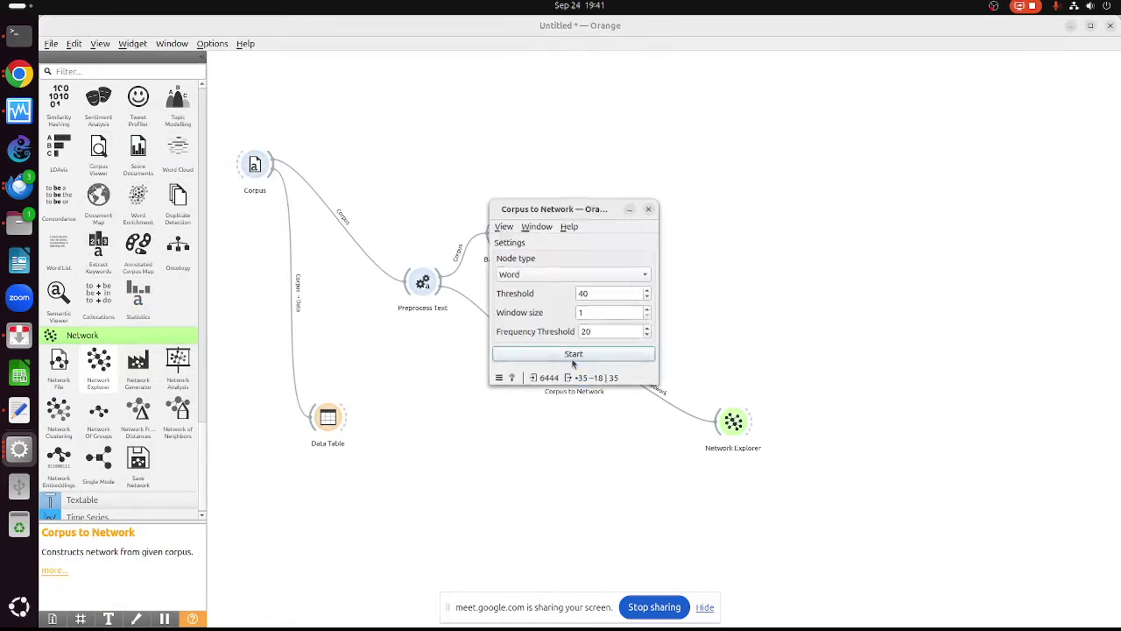
{"action": "double_click", "coordinate": [600, 287]}
{"action": "type", "text": "2"}
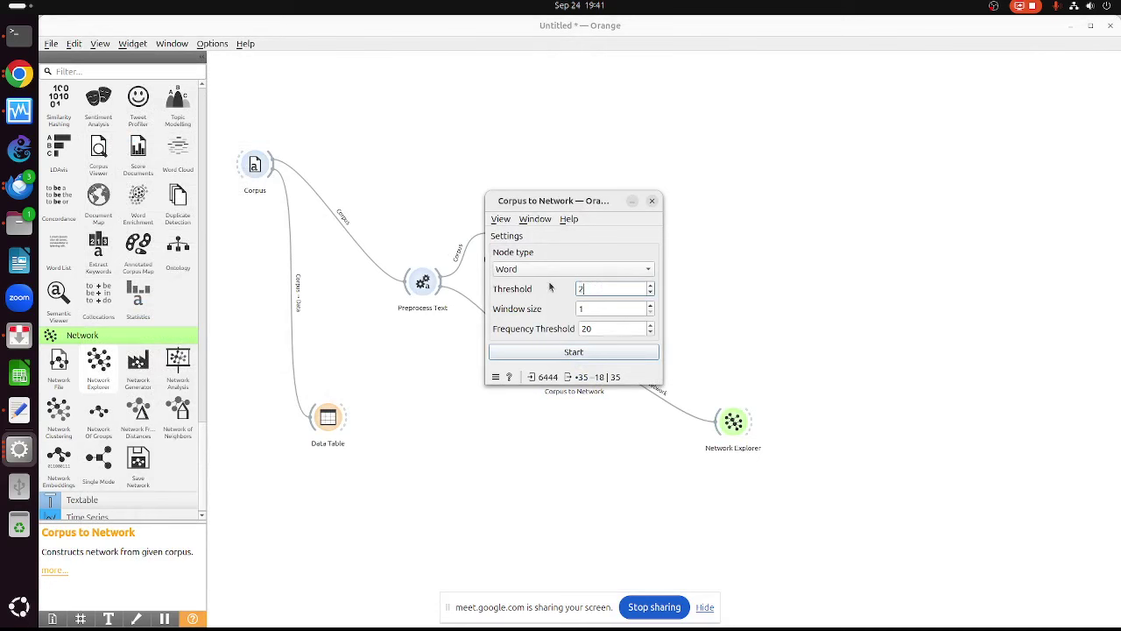
{"action": "key", "text": "Return"}
{"action": "key", "text": "Return"}
Try a window size of 20 for the word network, and then set the window size to 10
{"action": "key", "text": "Tab"}
{"action": "type", "text": "20"}
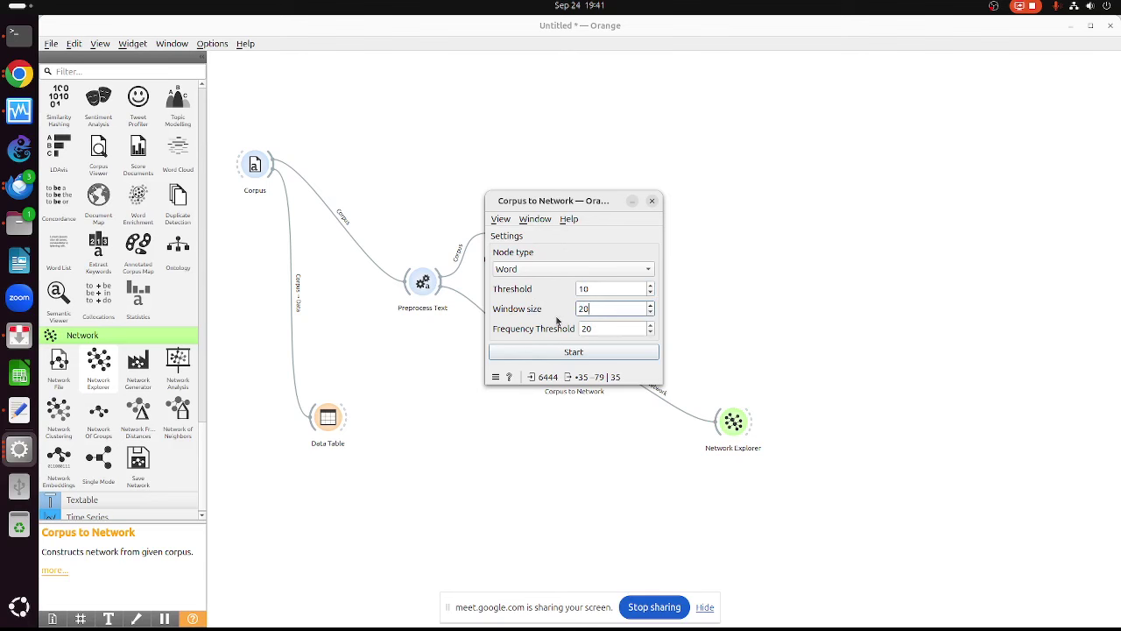
{"action": "key", "text": "Return"}
{"action": "left_click", "coordinate": [596, 292]}
{"action": "double_click", "coordinate": [589, 309]}
{"action": "type", "text": "10"}
{"action": "key", "text": "Return"}
Set the frequency threshold to 10, rebuild the network and open it in Network Explorer
{"action": "double_click", "coordinate": [602, 330]}
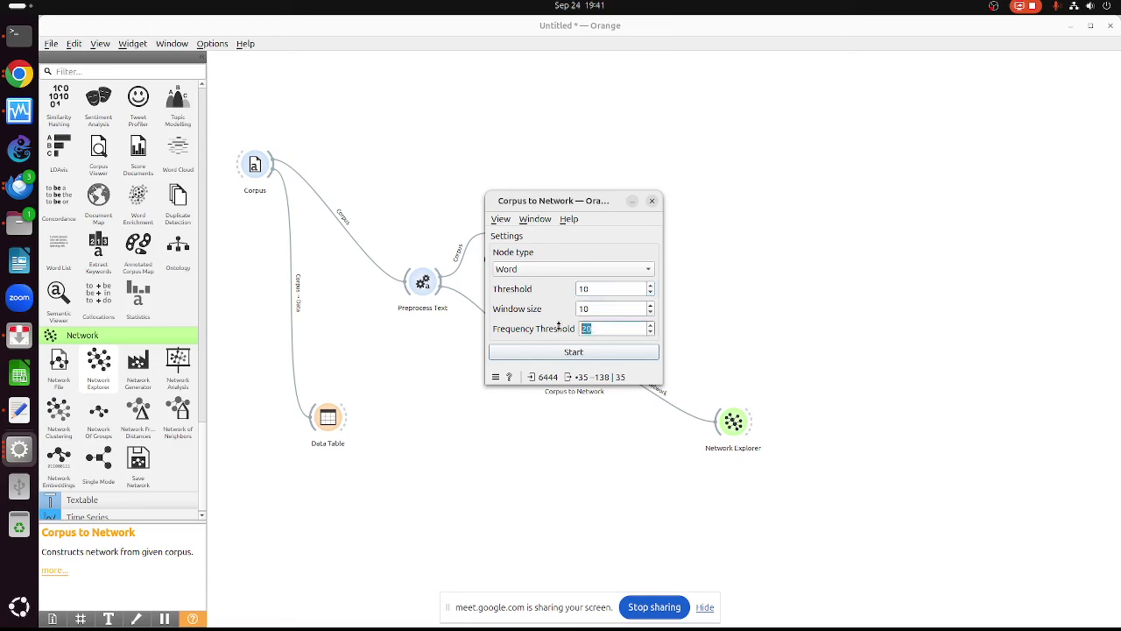
{"action": "key", "text": "BackSpace"}
{"action": "type", "text": "10"}
{"action": "key", "text": "Return"}
{"action": "double_click", "coordinate": [733, 422]}
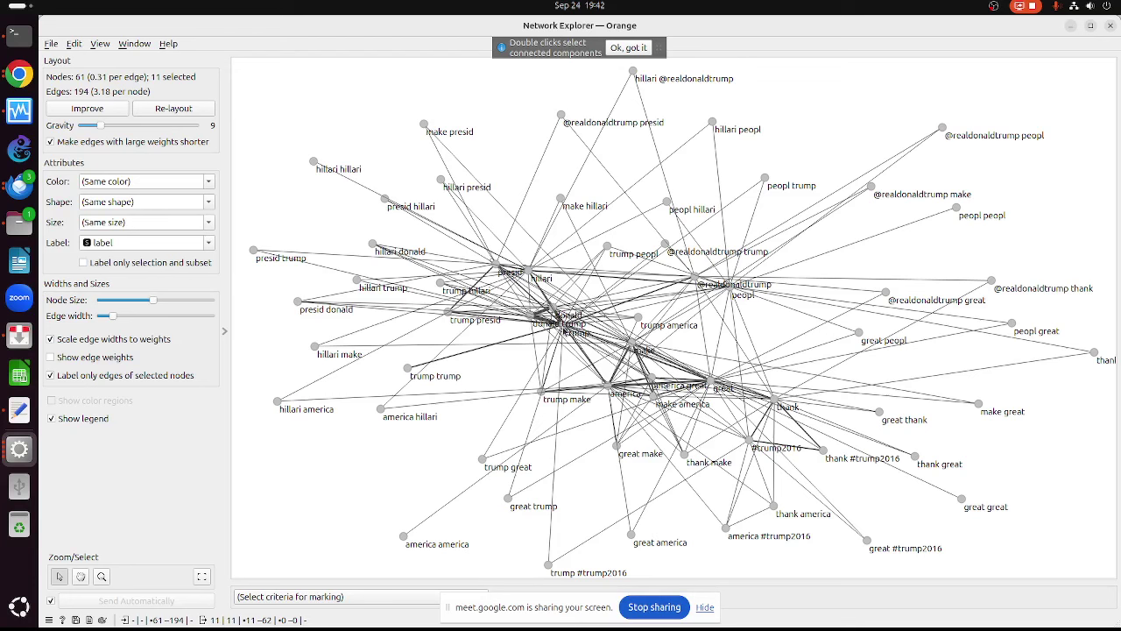
Switch to Chrome, search Google for kompasiana in a new tab and open the Kompasiana.com site
{"action": "mouse_move", "coordinate": [564, 332]}
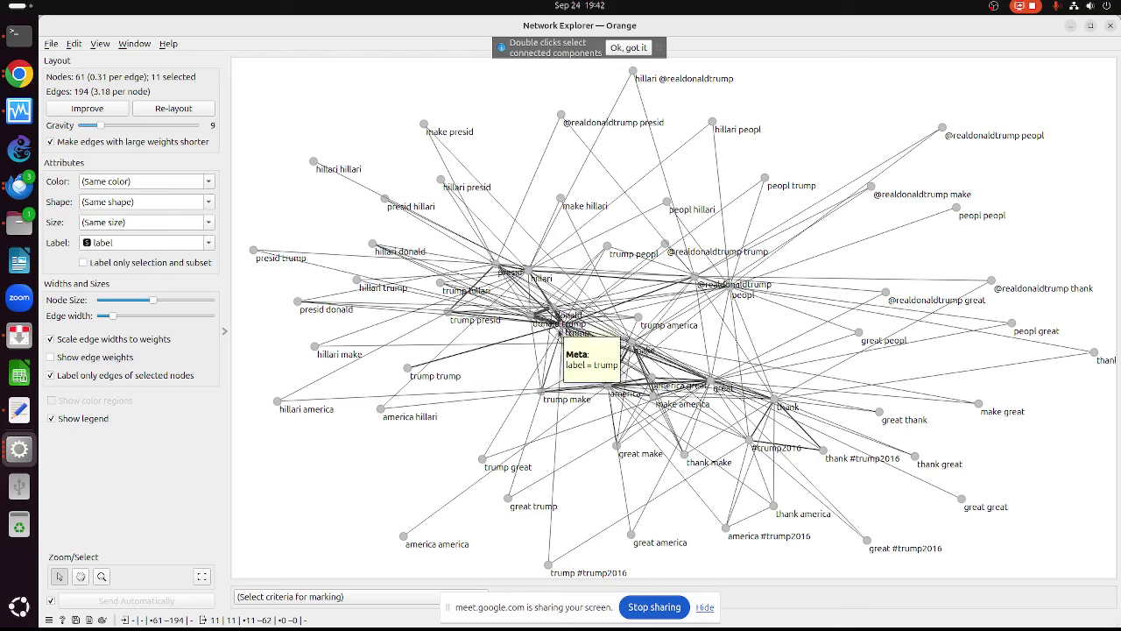
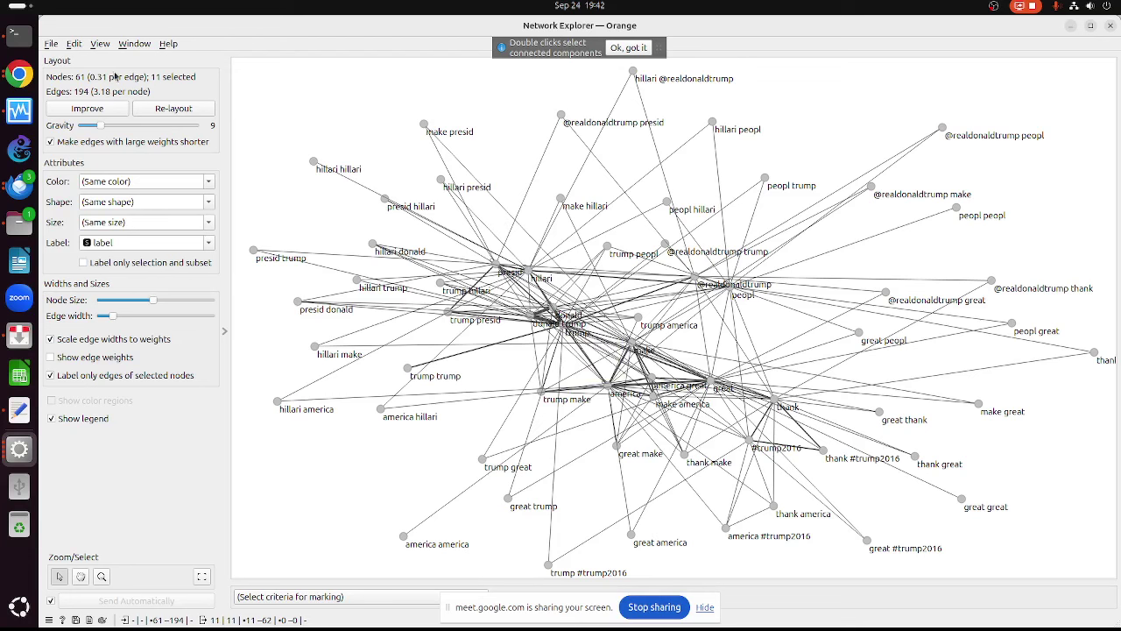
{"action": "left_click", "coordinate": [19, 74]}
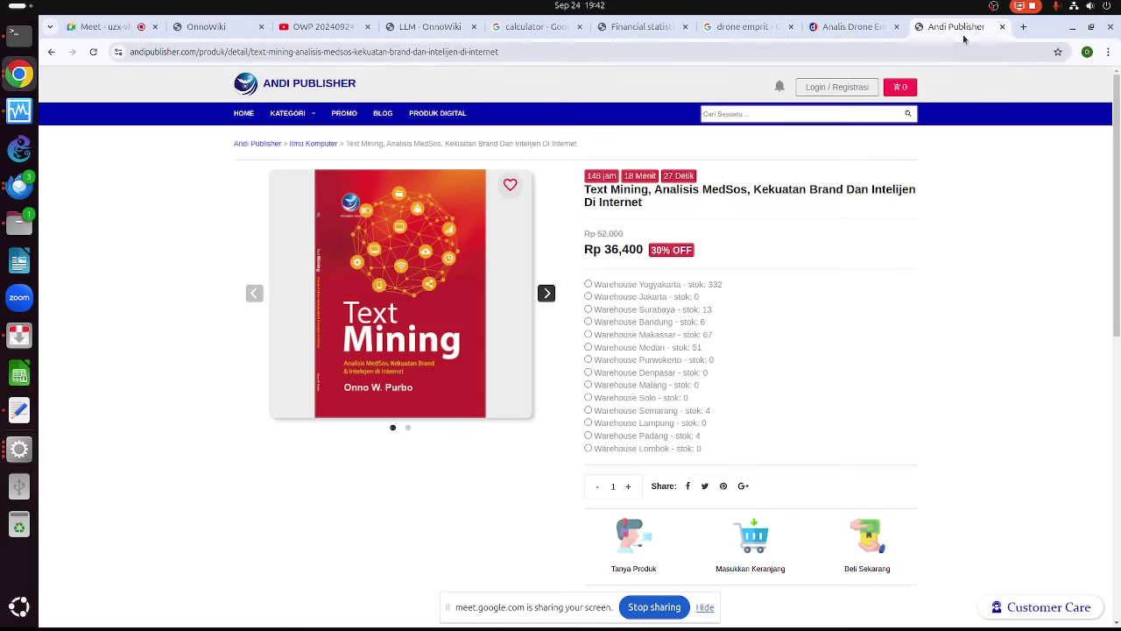
{"action": "left_click", "coordinate": [1023, 26]}
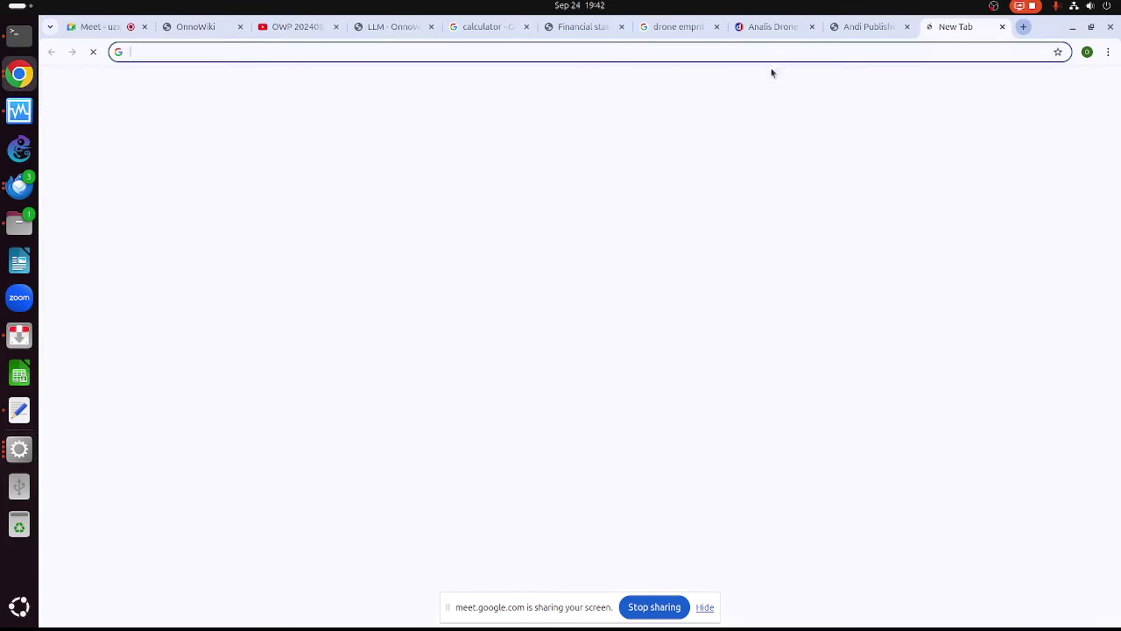
{"action": "left_click", "coordinate": [609, 51]}
{"action": "type", "text": "komp"}
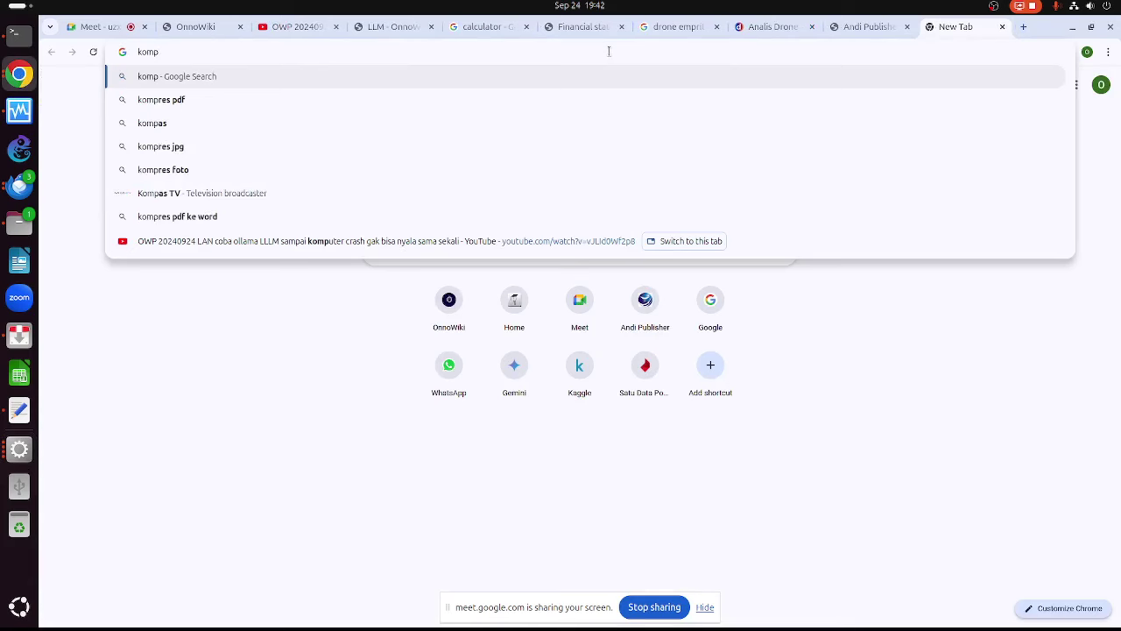
{"action": "type", "text": "as"}
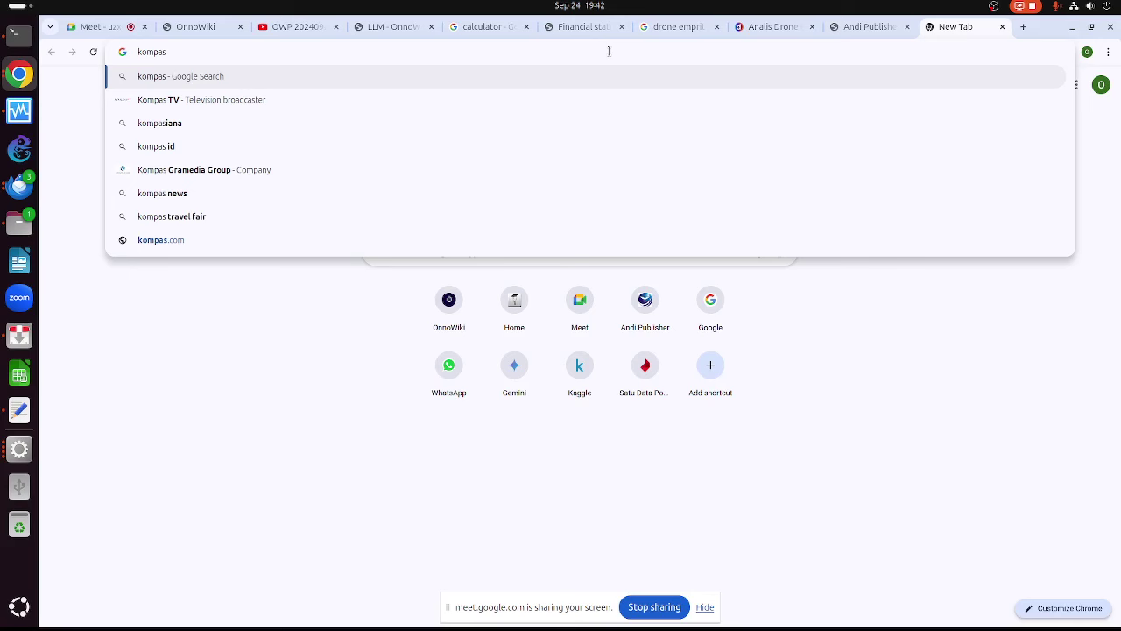
{"action": "type", "text": " tv"}
{"action": "key", "text": "Down"}
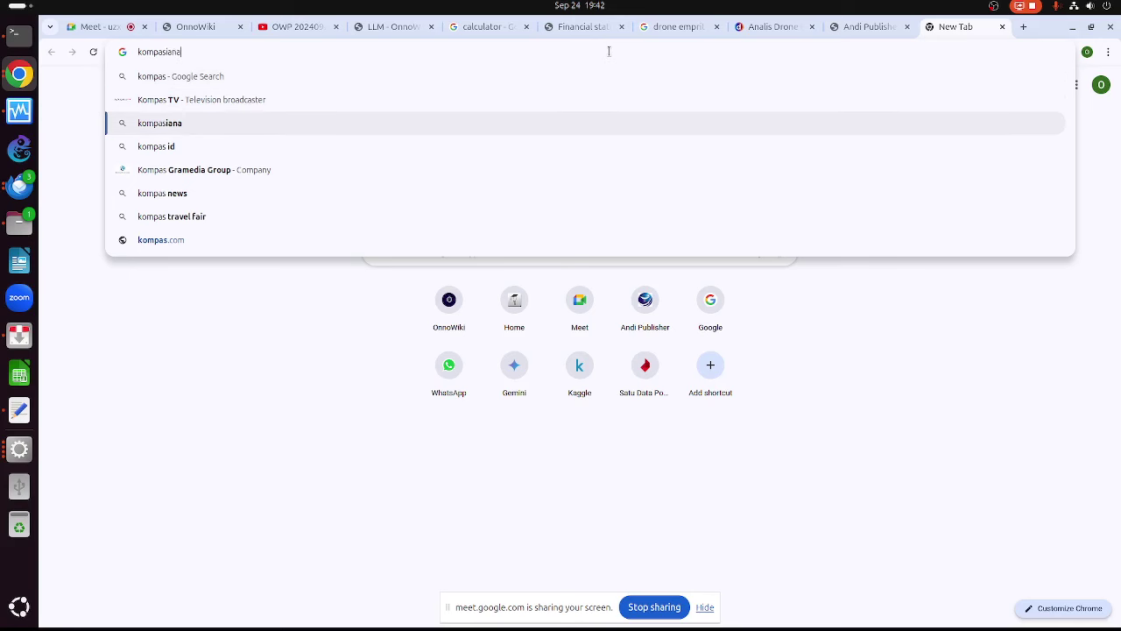
{"action": "key", "text": "Return"}
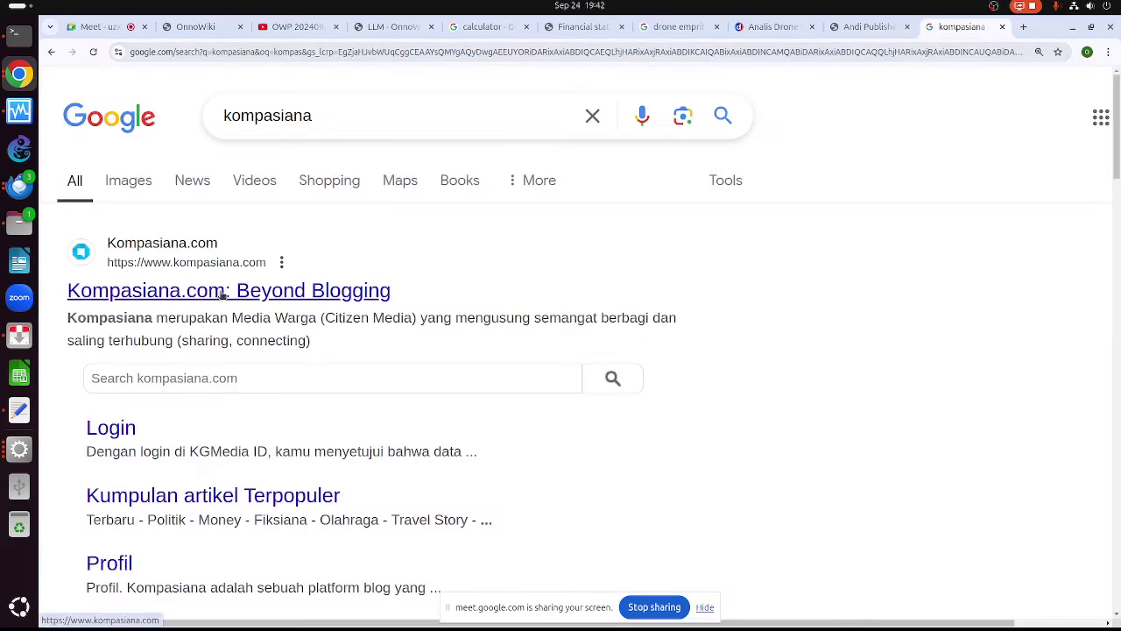
{"action": "left_click", "coordinate": [221, 294]}
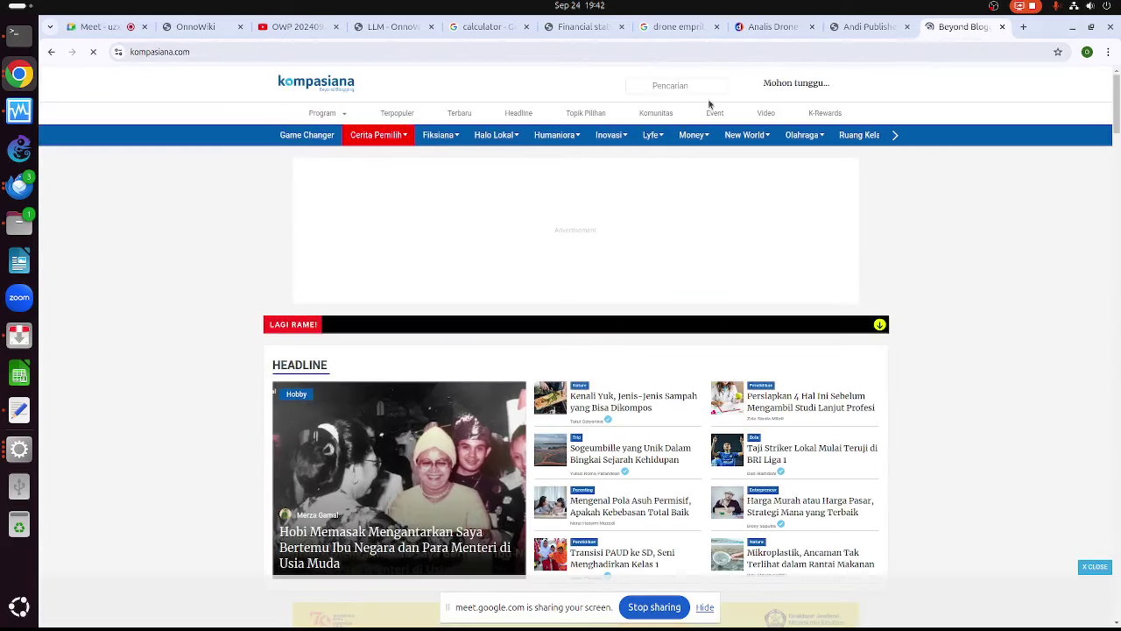
Search Kompasiana's articles for the author's first name
{"action": "left_click", "coordinate": [699, 85]}
{"action": "type", "text": "onno"}
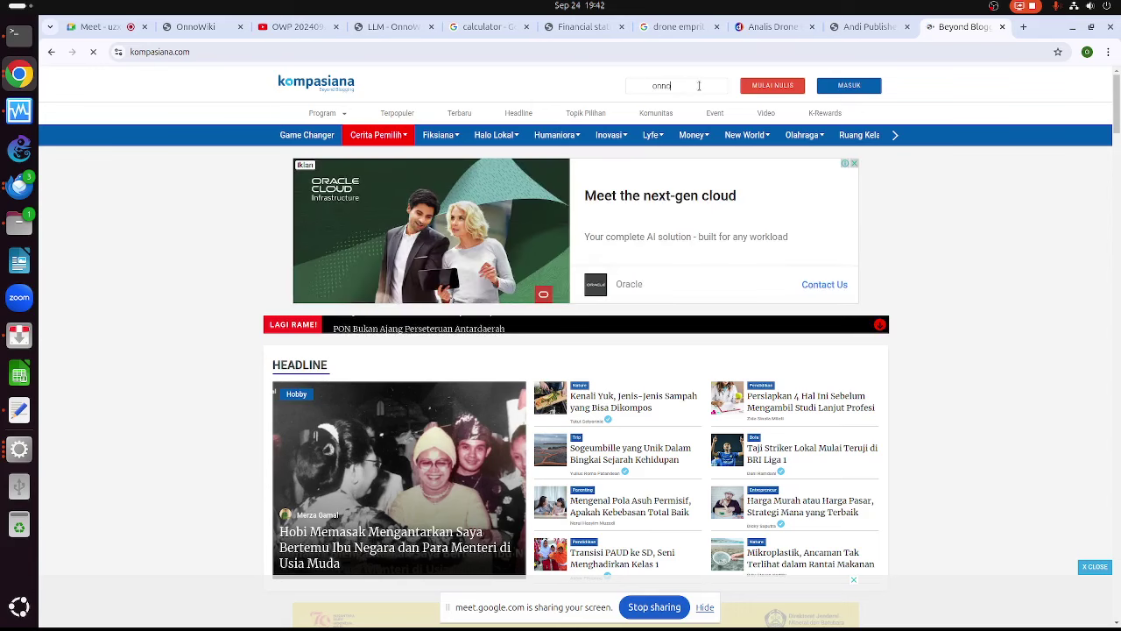
{"action": "key", "text": "Return"}
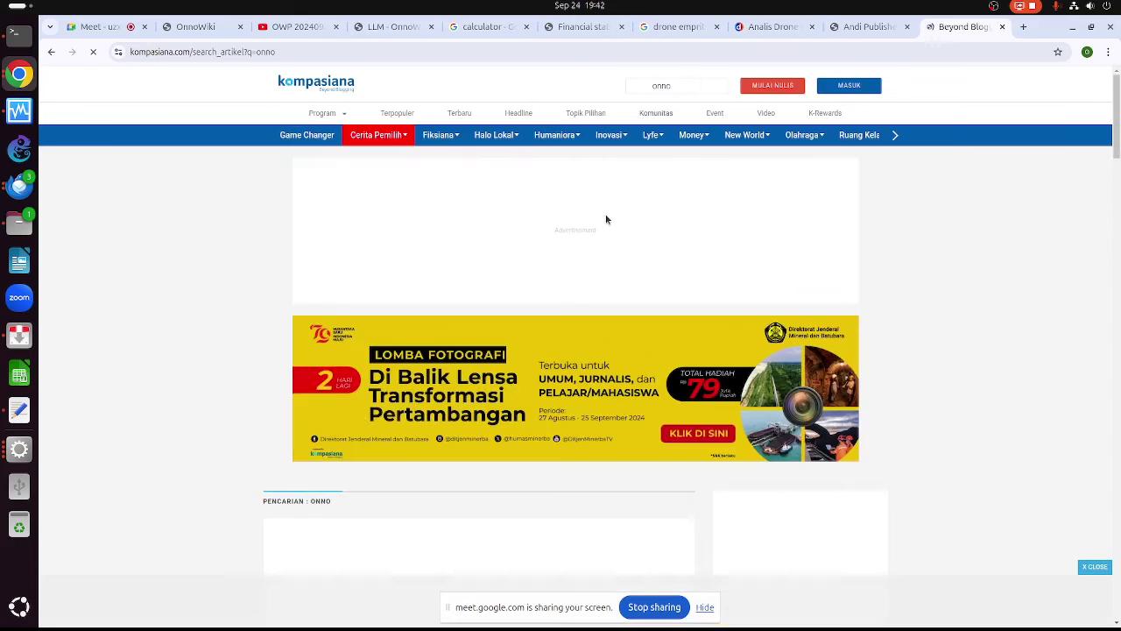
Look through the article search results for text mining posts written by the author
{"action": "scroll", "coordinate": [608, 215], "scroll_direction": "down", "scroll_amount": 3}
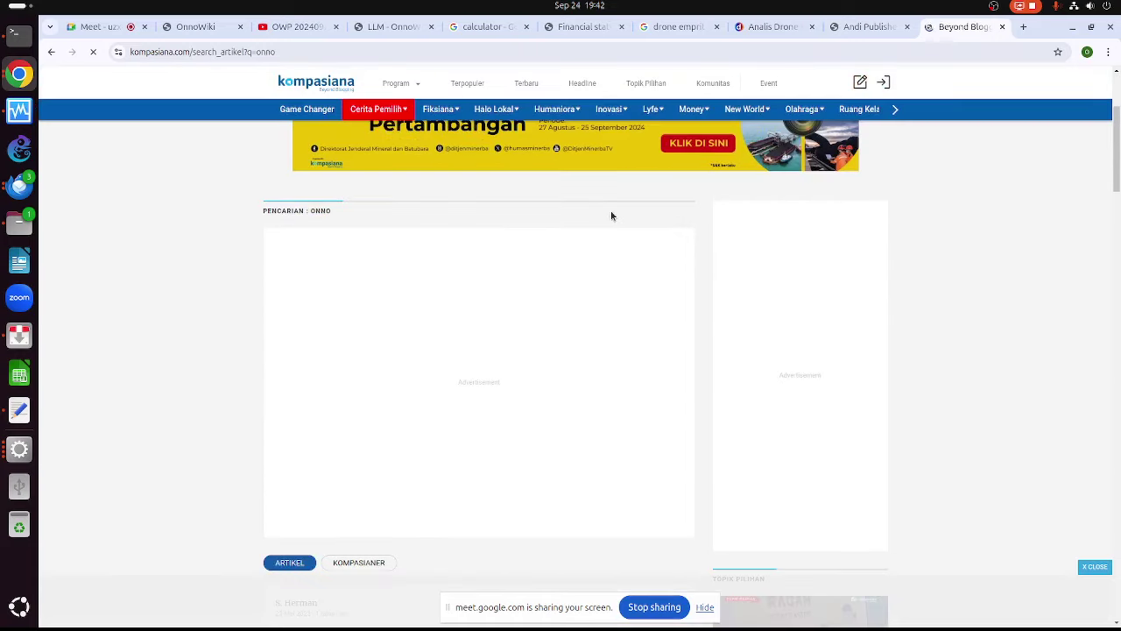
{"action": "scroll", "coordinate": [514, 187], "scroll_direction": "down", "scroll_amount": 5}
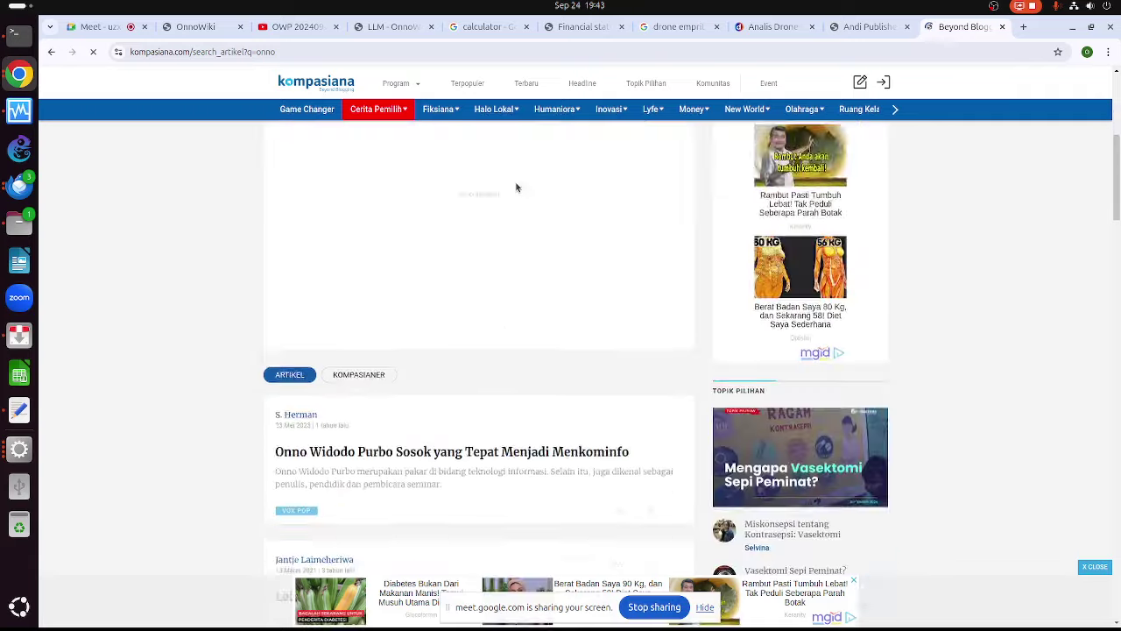
{"action": "scroll", "coordinate": [504, 201], "scroll_direction": "up", "scroll_amount": 1}
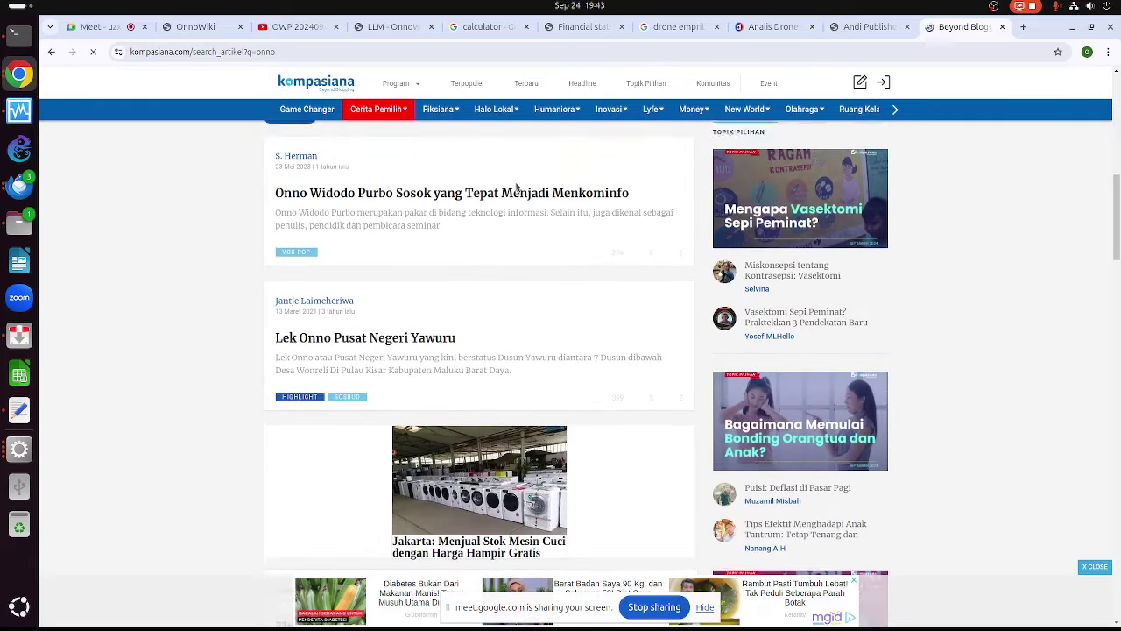
{"action": "scroll", "coordinate": [484, 224], "scroll_direction": "down", "scroll_amount": 2}
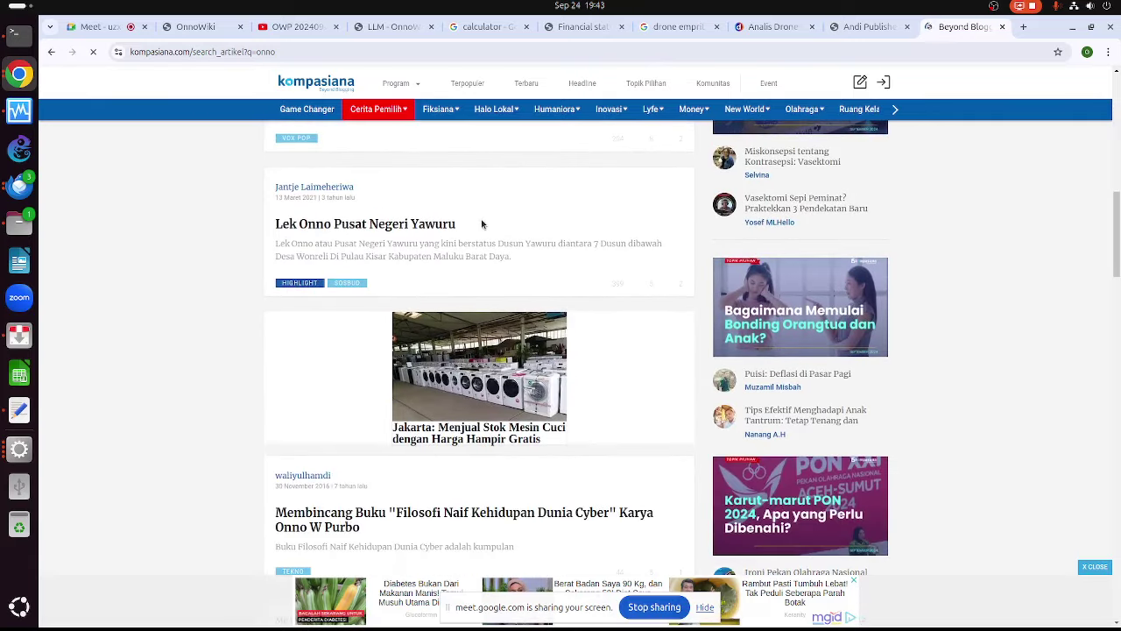
{"action": "scroll", "coordinate": [484, 224], "scroll_direction": "down", "scroll_amount": 3}
{"action": "scroll", "coordinate": [478, 224], "scroll_direction": "down", "scroll_amount": 1}
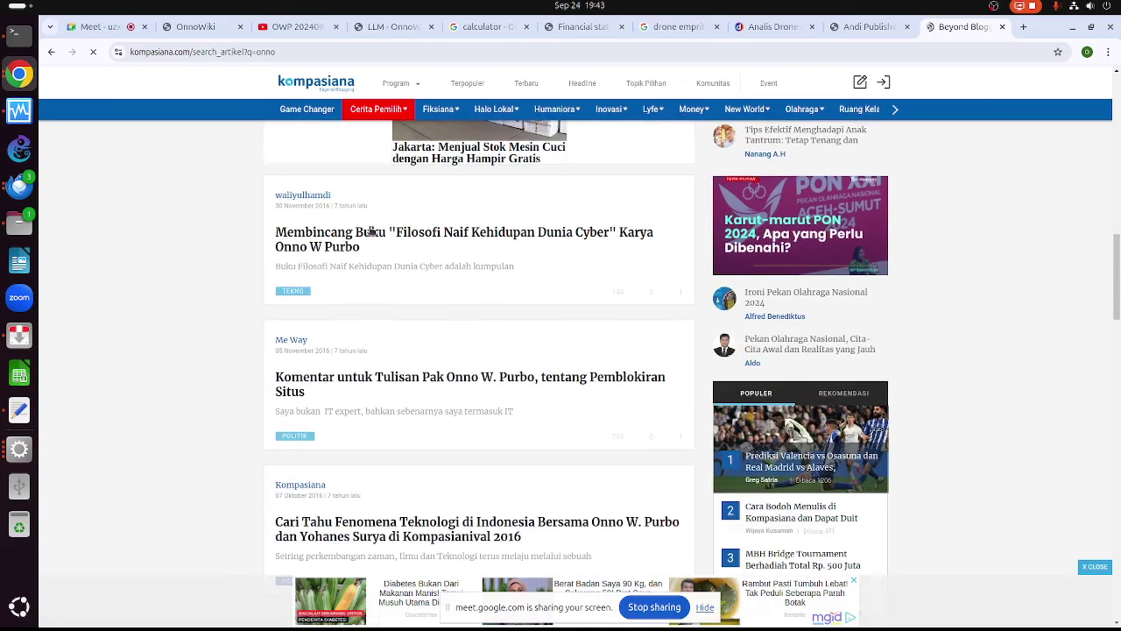
{"action": "scroll", "coordinate": [369, 267], "scroll_direction": "down", "scroll_amount": 3}
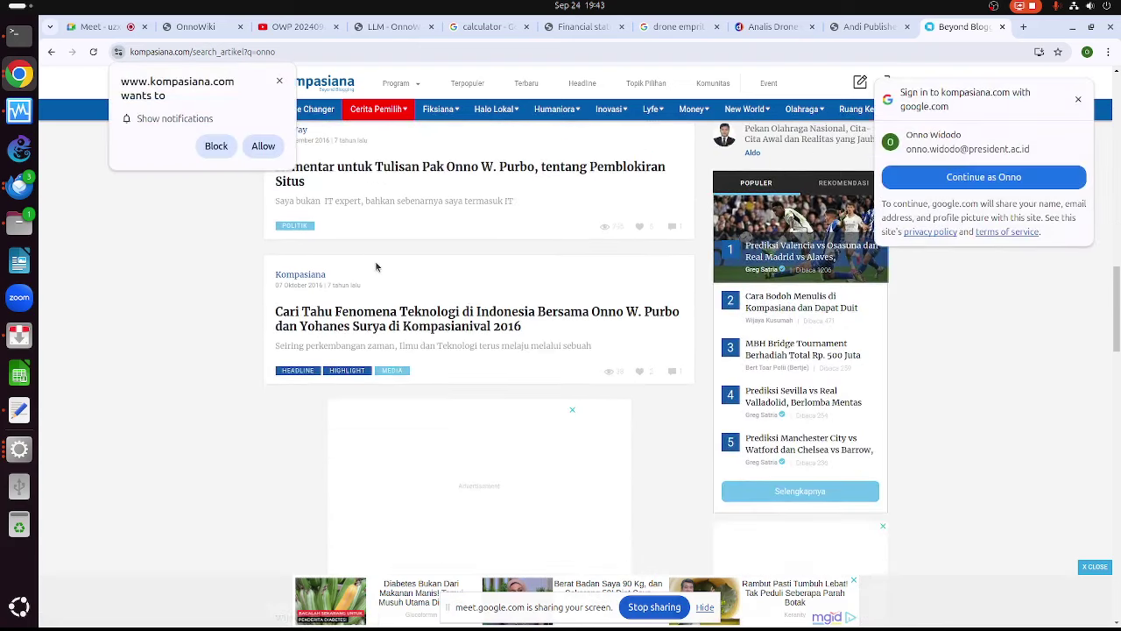
{"action": "scroll", "coordinate": [375, 265], "scroll_direction": "down", "scroll_amount": 1}
{"action": "scroll", "coordinate": [382, 263], "scroll_direction": "down", "scroll_amount": 3}
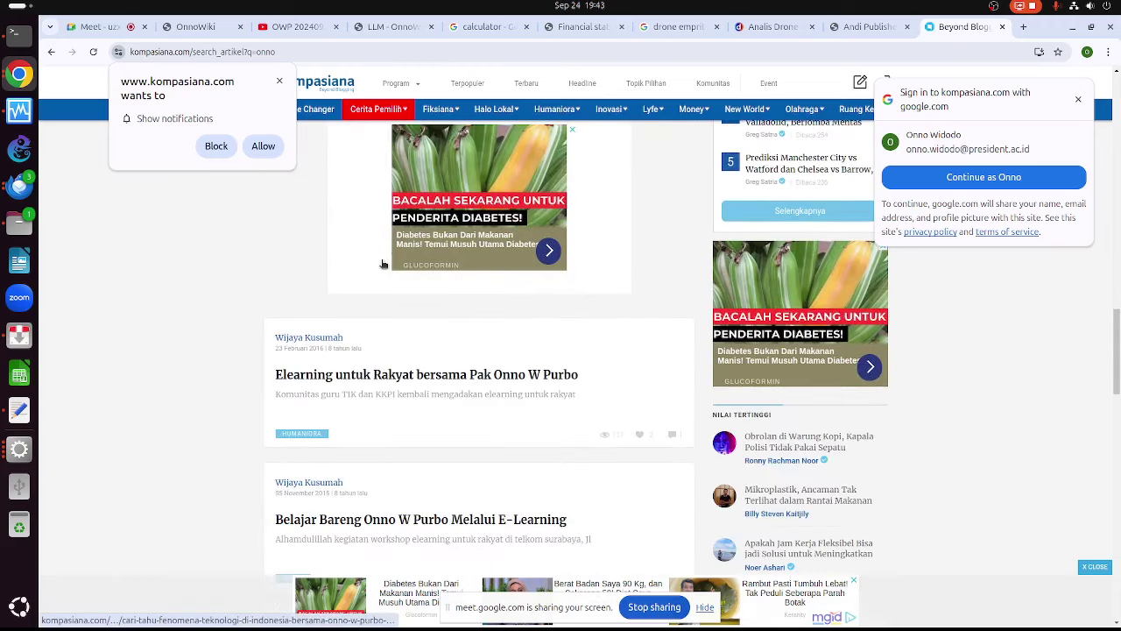
{"action": "scroll", "coordinate": [382, 264], "scroll_direction": "down", "scroll_amount": 6}
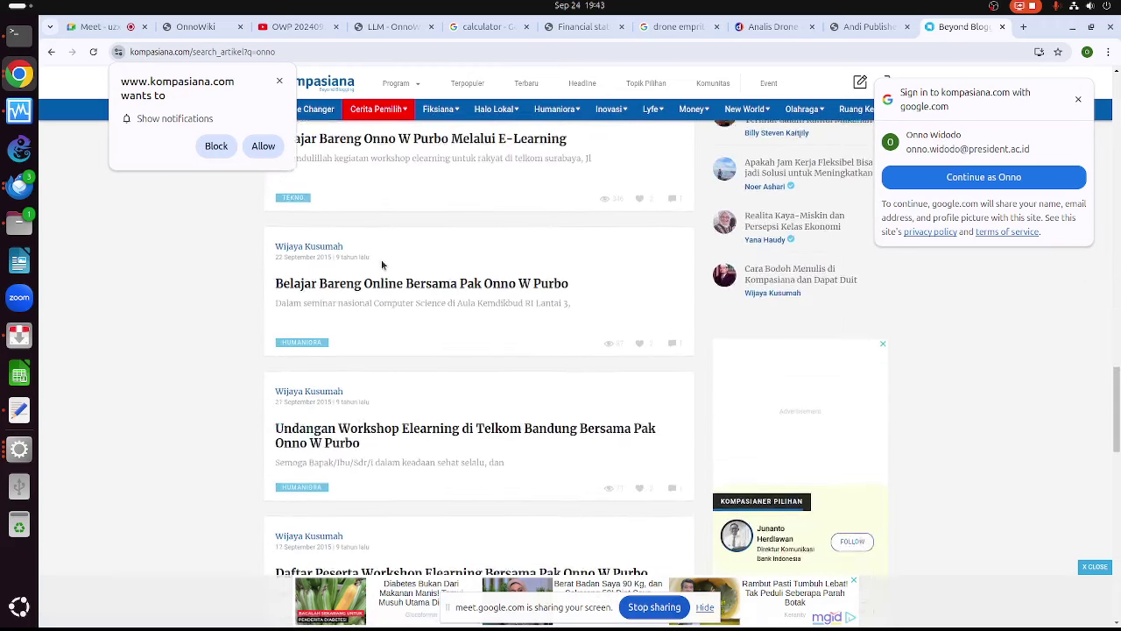
{"action": "scroll", "coordinate": [382, 265], "scroll_direction": "down", "scroll_amount": 7}
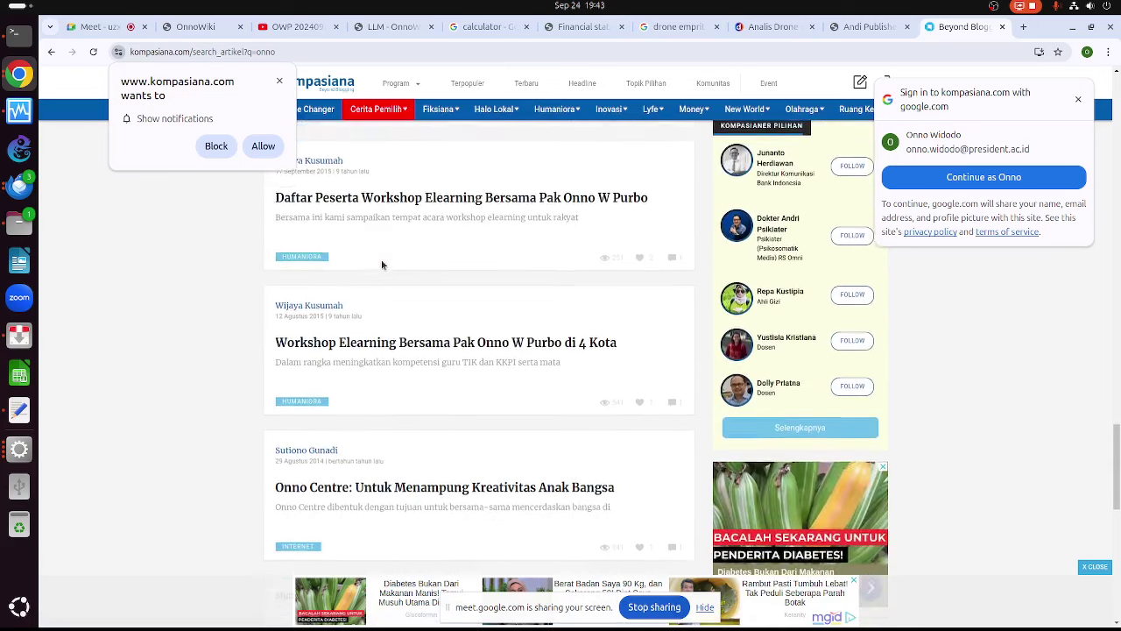
{"action": "scroll", "coordinate": [381, 259], "scroll_direction": "down", "scroll_amount": 4}
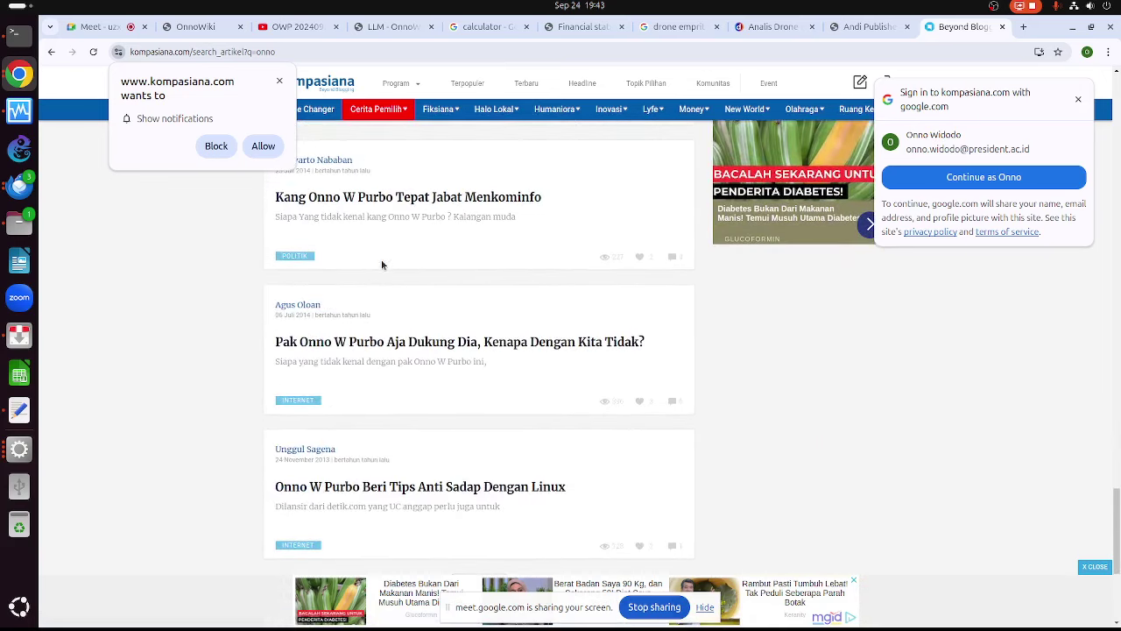
{"action": "scroll", "coordinate": [383, 261], "scroll_direction": "down", "scroll_amount": 4}
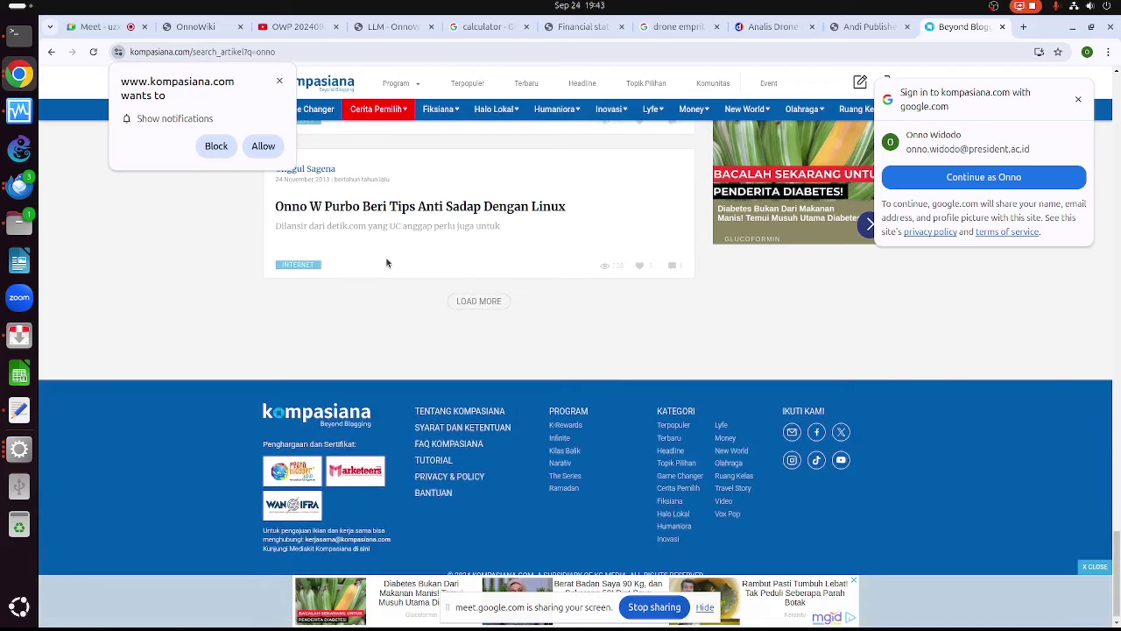
{"action": "scroll", "coordinate": [386, 262], "scroll_direction": "up", "scroll_amount": 15}
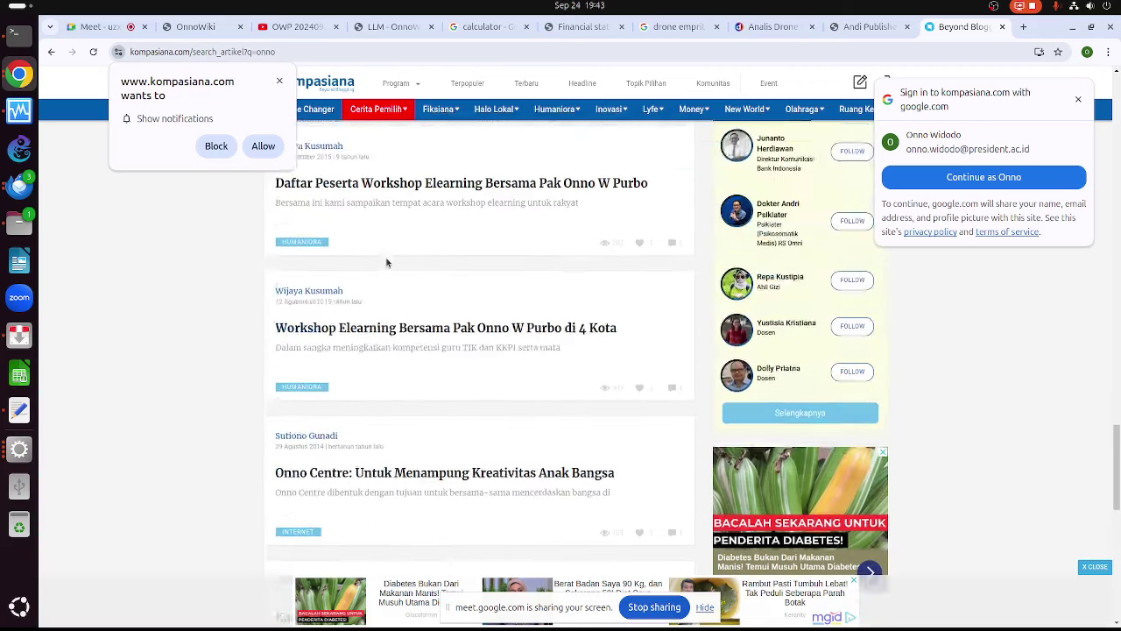
{"action": "scroll", "coordinate": [388, 260], "scroll_direction": "up", "scroll_amount": 15}
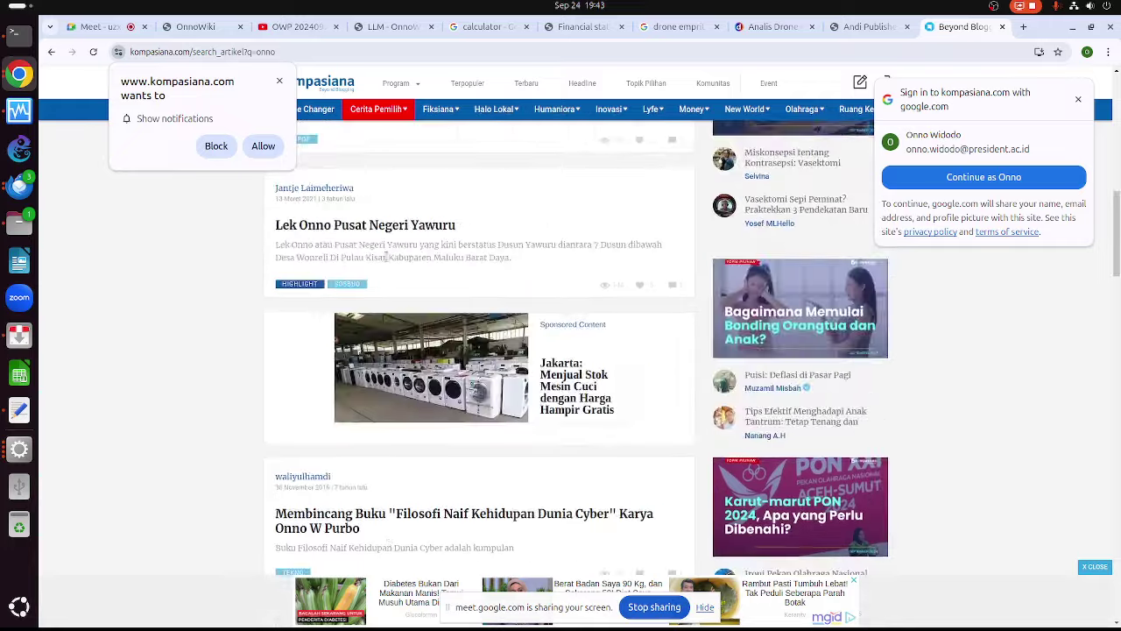
{"action": "scroll", "coordinate": [391, 256], "scroll_direction": "up", "scroll_amount": 3}
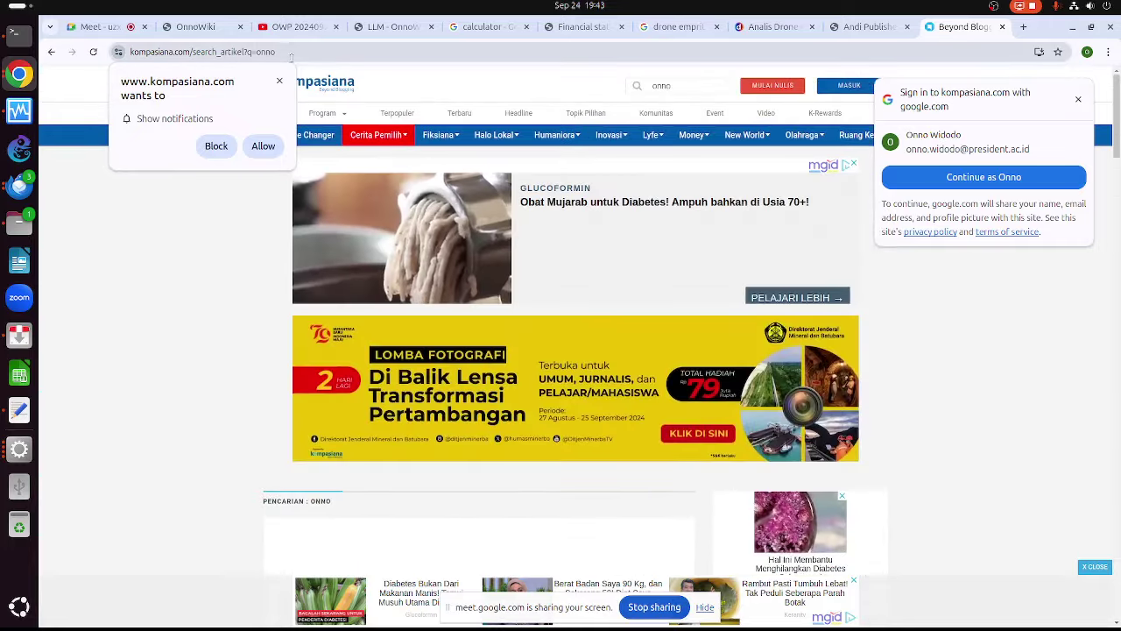
Try to open the author's Kompasiana profile by replacing the search address with a username based on the author's name
{"action": "left_click", "coordinate": [291, 55]}
{"action": "left_click", "coordinate": [290, 55]}
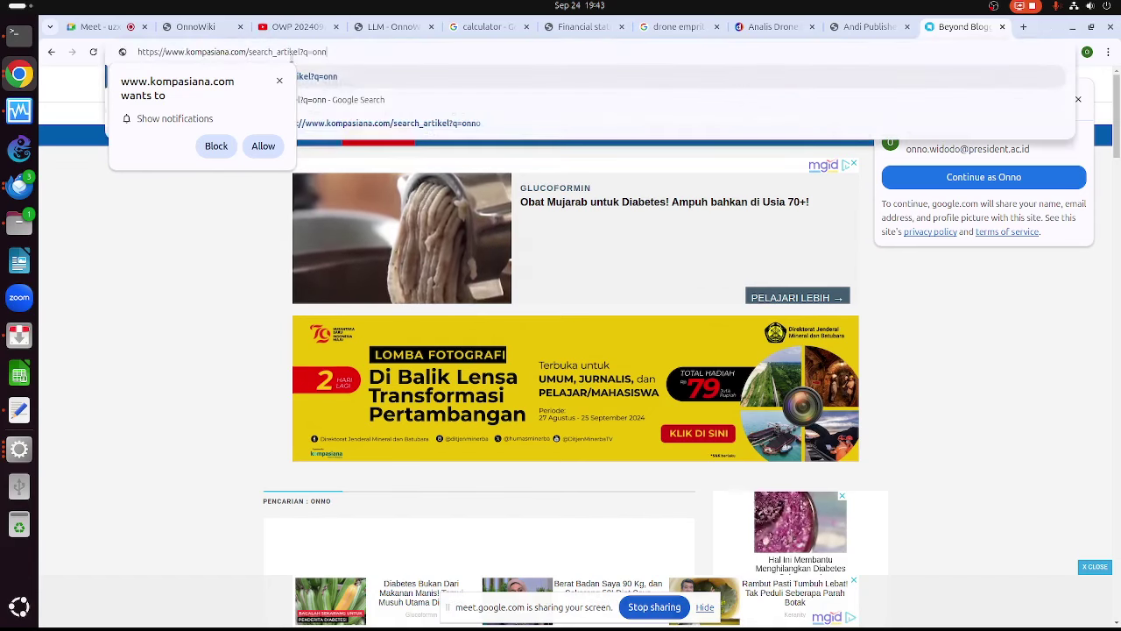
{"action": "key", "text": "BackSpace"}
{"action": "key", "text": "BackSpace"}
{"action": "key", "text": "BackSpace"}
{"action": "key", "text": "BackSpace"}
{"action": "key", "text": "BackSpace"}
{"action": "key", "text": "BackSpace"}
{"action": "key", "text": "BackSpace"}
{"action": "key", "text": "BackSpace"}
{"action": "key", "text": "BackSpace"}
{"action": "key", "text": "BackSpace"}
{"action": "type", "text": "ono"}
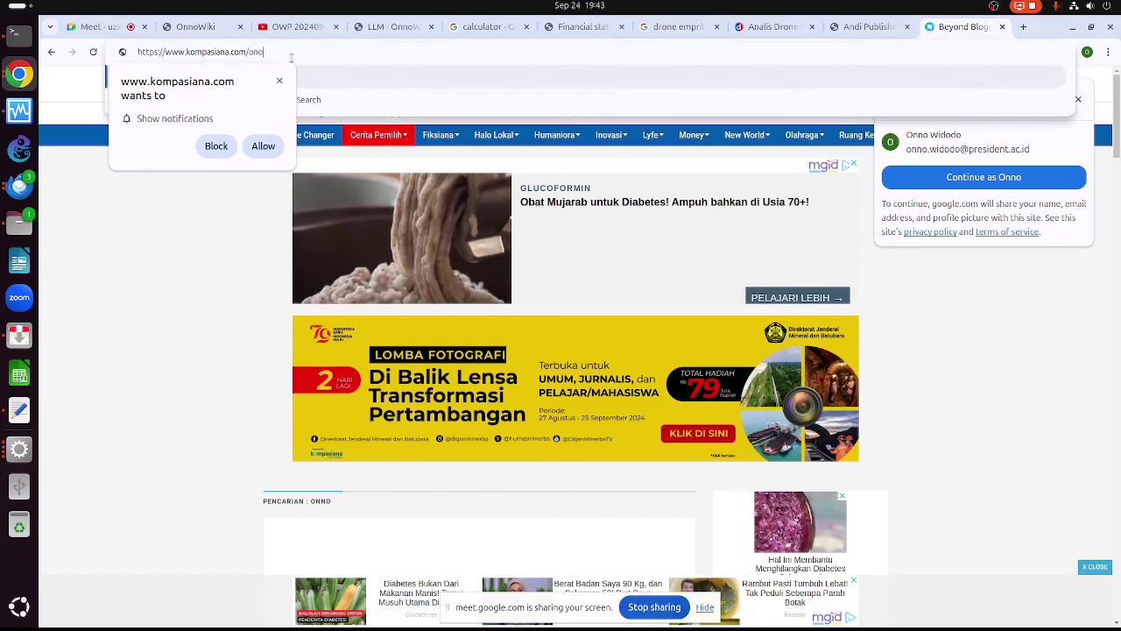
{"action": "key", "text": "BackSpace"}
{"action": "type", "text": "nowpurbo"}
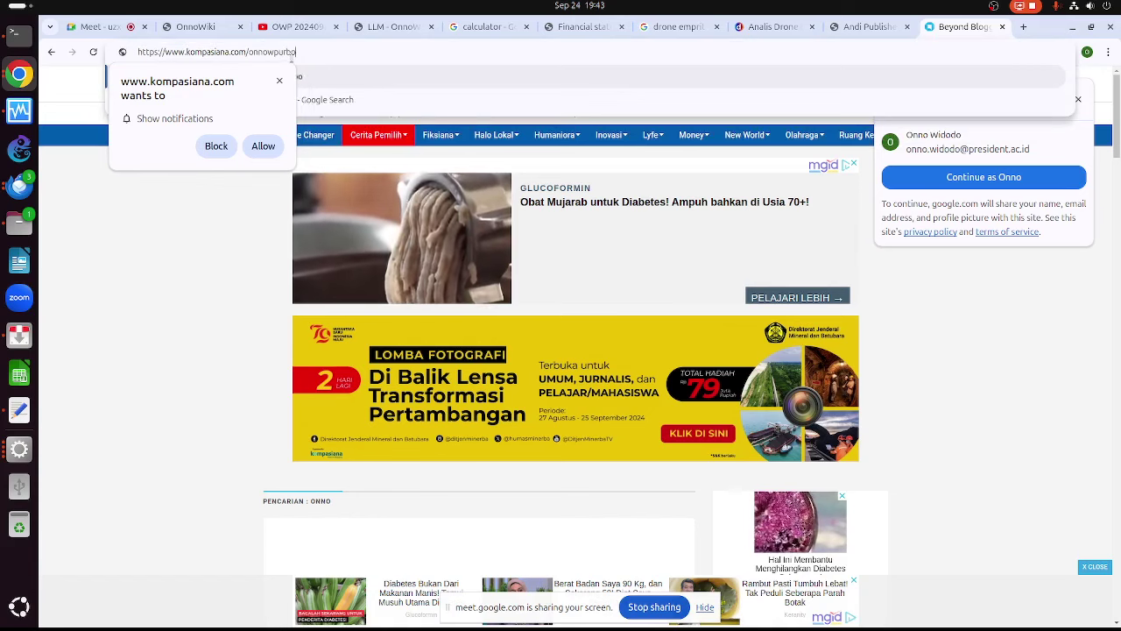
{"action": "key", "text": "Return"}
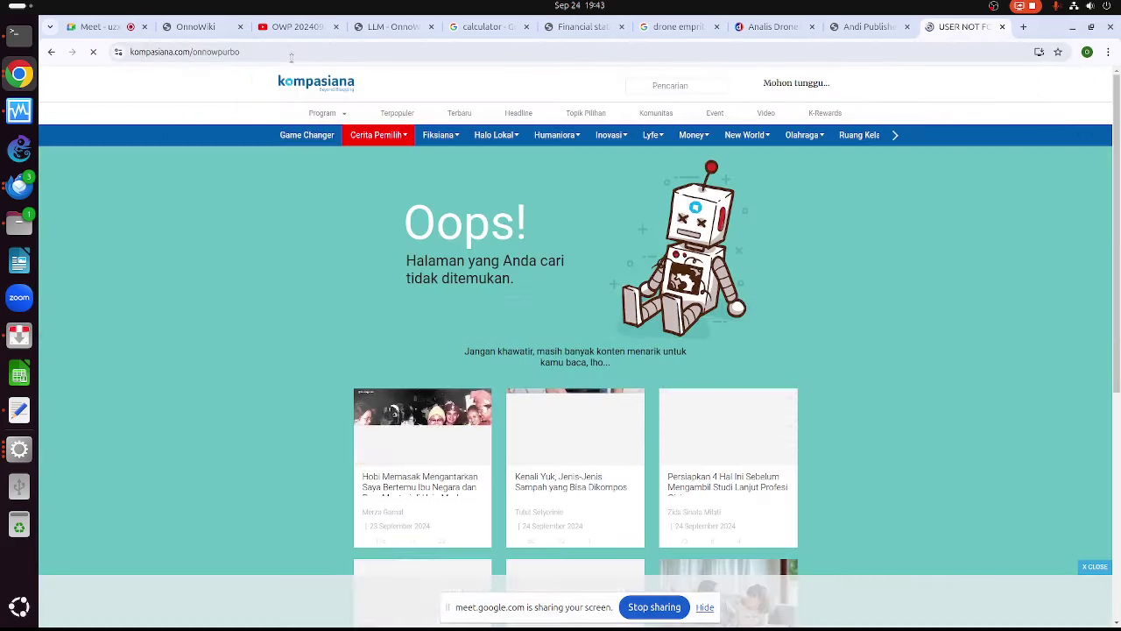
Open the author's Kompasiana profile page at kompasiana.com/owp
{"action": "left_click", "coordinate": [281, 52]}
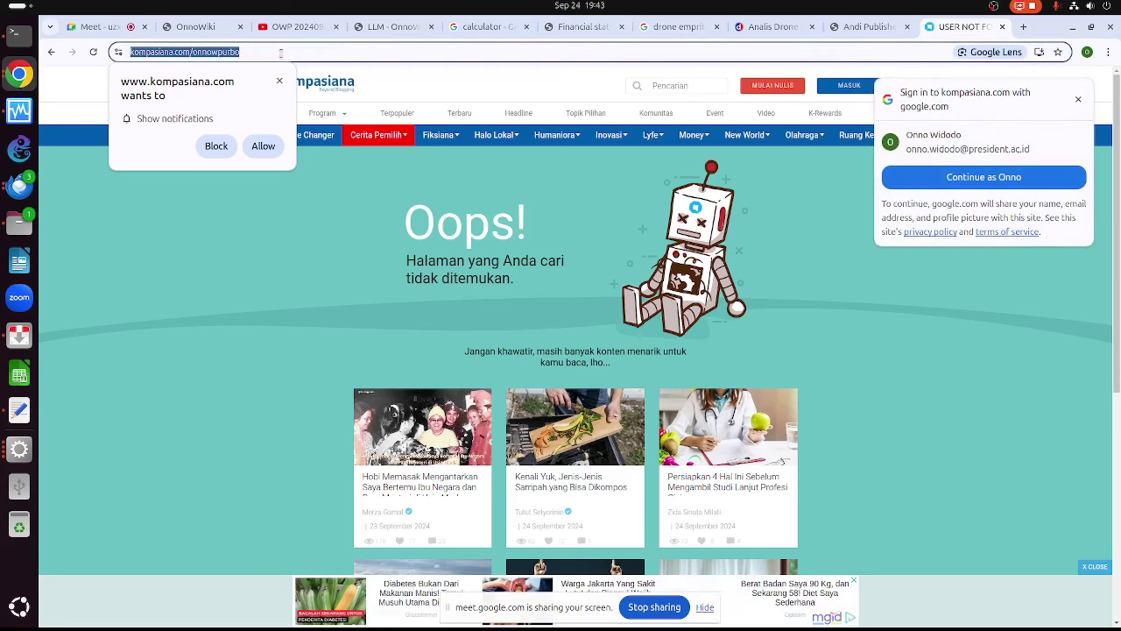
{"action": "left_click", "coordinate": [280, 52]}
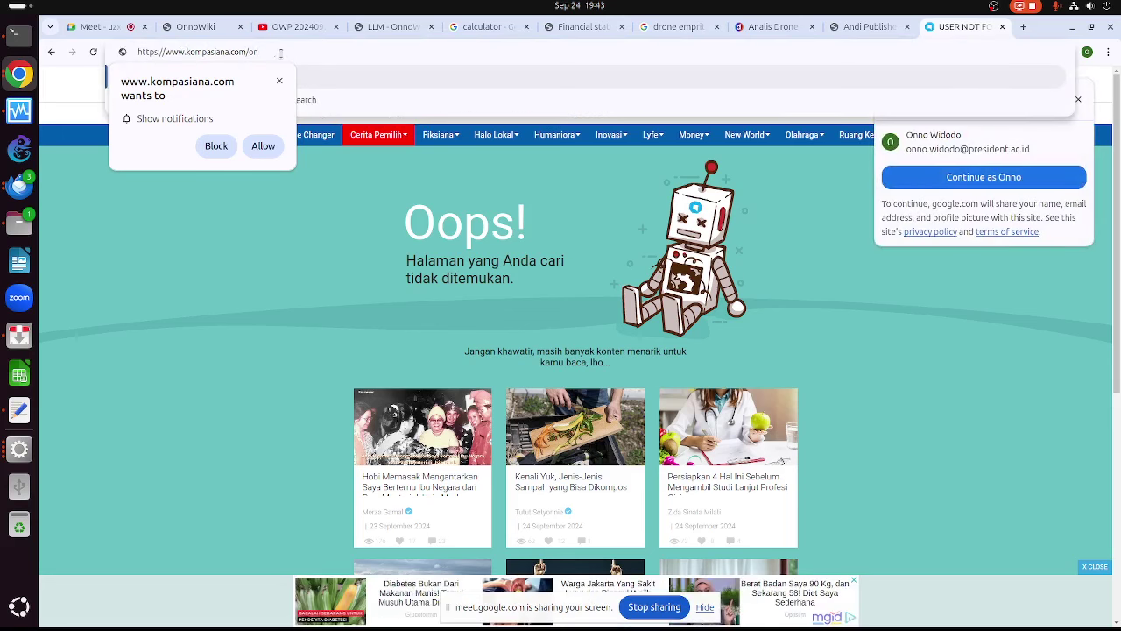
{"action": "key", "text": "Return"}
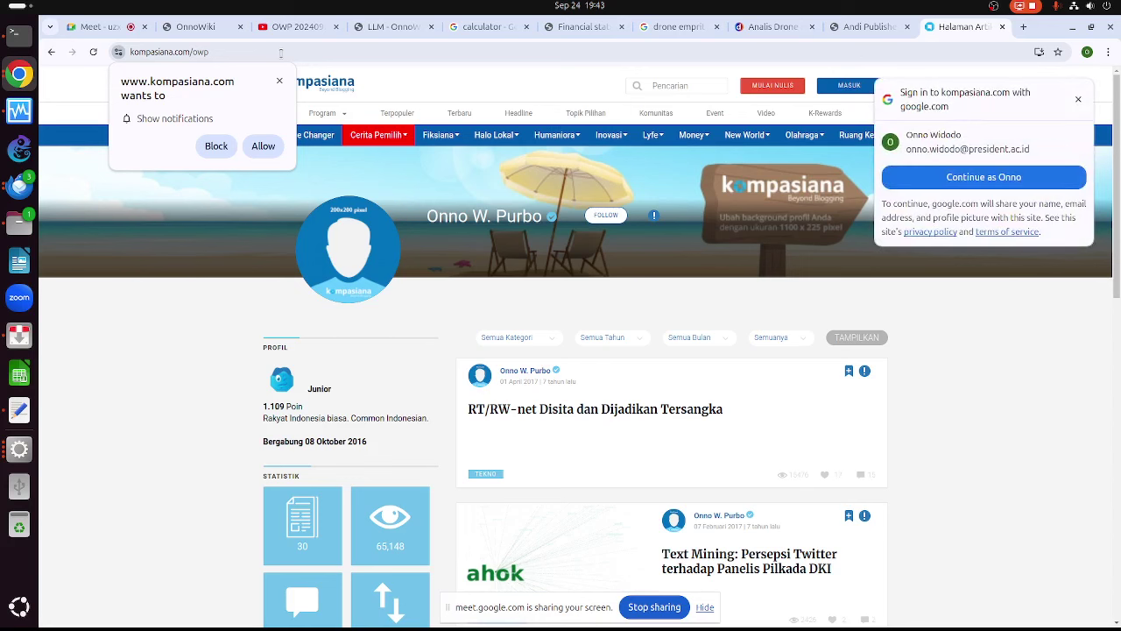
Block the site's notifications, browse to the text mining articles on the profile and dismiss the Google sign-in prompt
{"action": "left_click", "coordinate": [231, 154]}
{"action": "scroll", "coordinate": [731, 337], "scroll_direction": "down", "scroll_amount": 5}
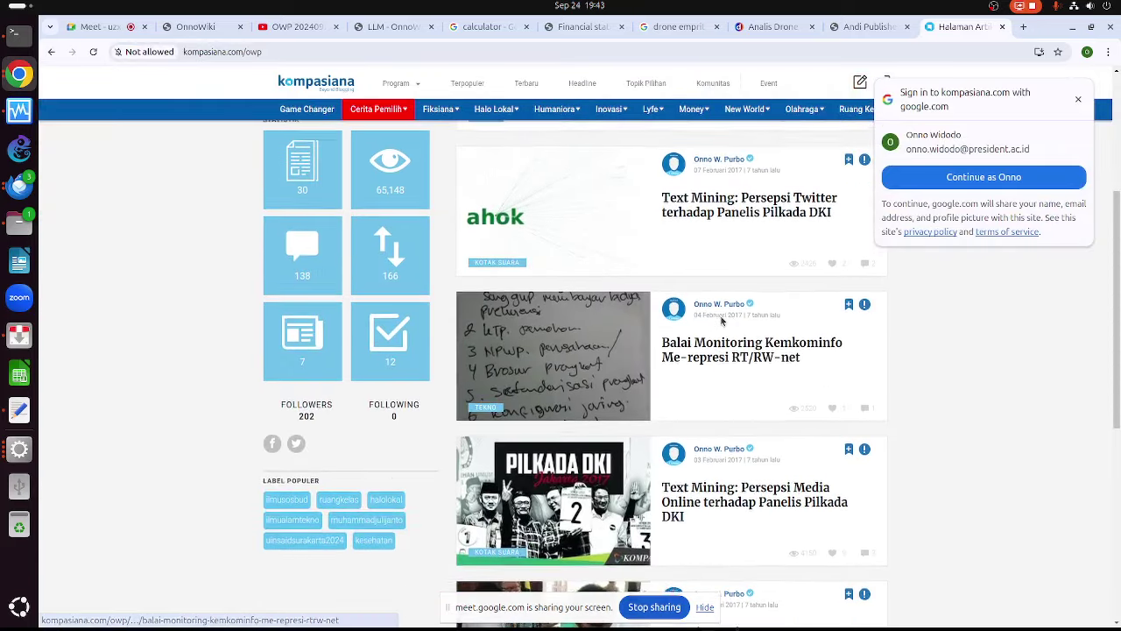
{"action": "scroll", "coordinate": [722, 321], "scroll_direction": "up", "scroll_amount": 1}
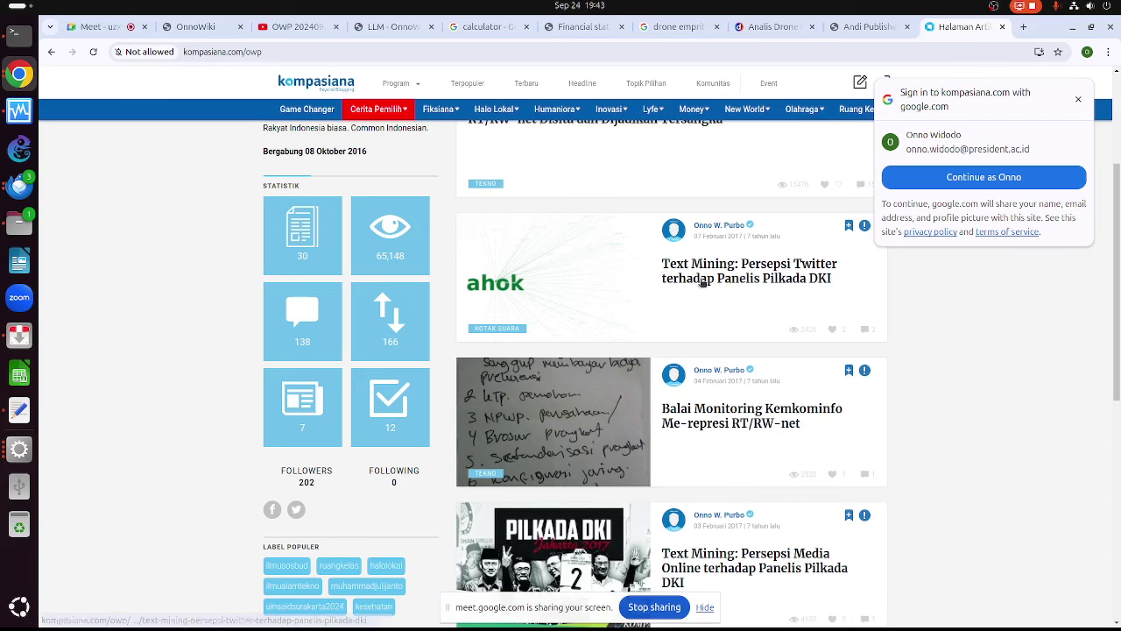
{"action": "left_click", "coordinate": [1078, 99]}
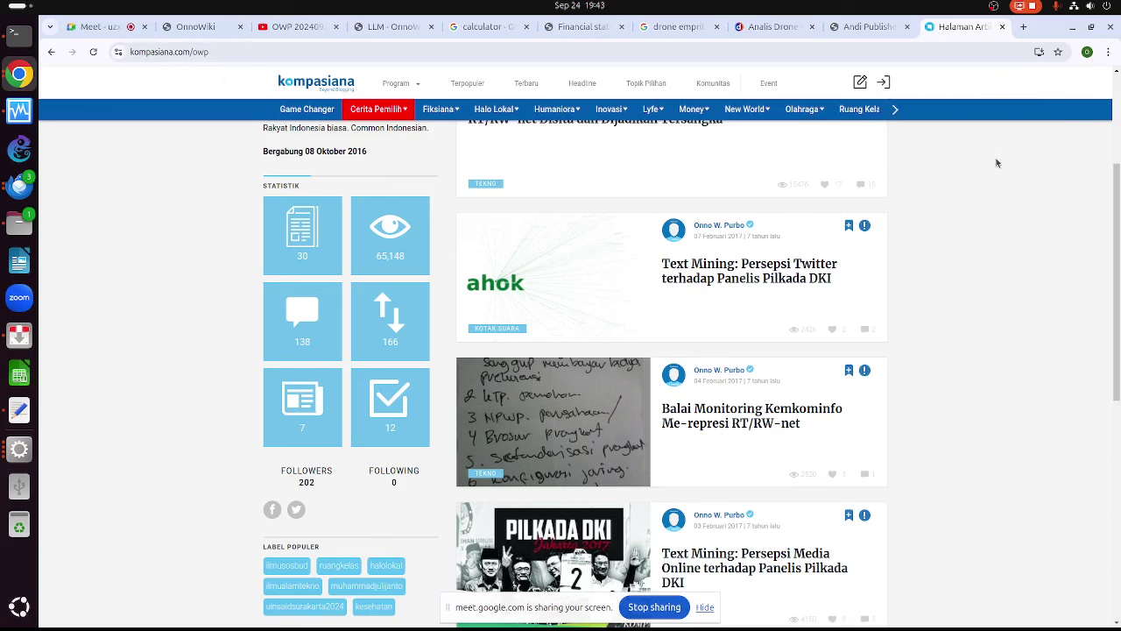
Open the article "Text Mining: Persepsi Twitter terhadap Panelis Pilkada DKI" and go to its image gallery
{"action": "left_click", "coordinate": [753, 279]}
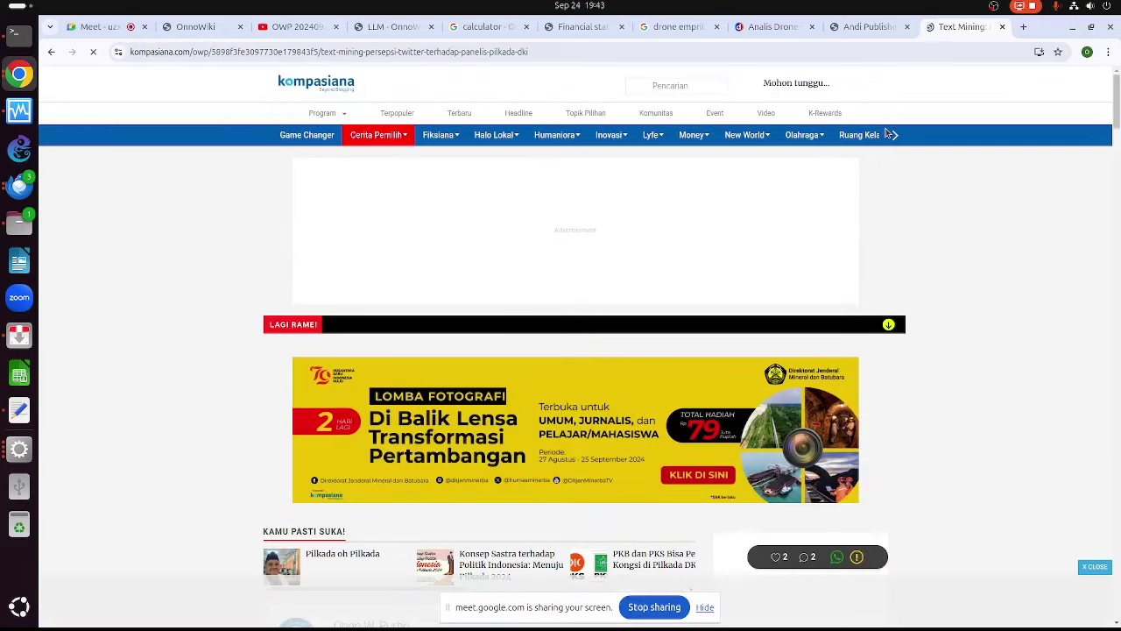
{"action": "left_click", "coordinate": [867, 26]}
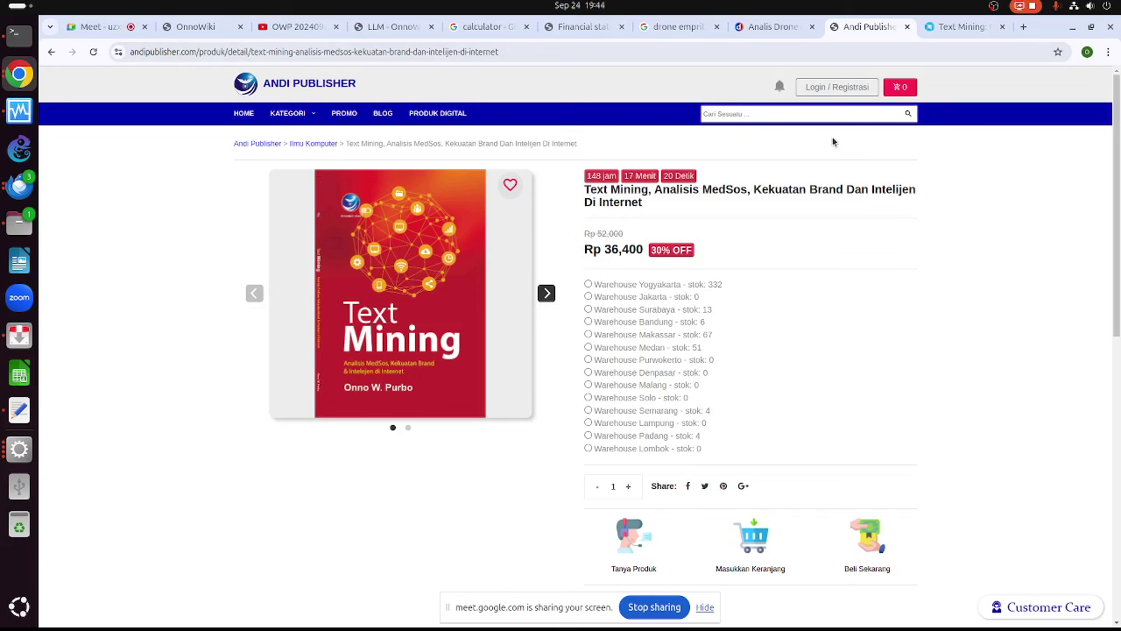
{"action": "left_click", "coordinate": [964, 27]}
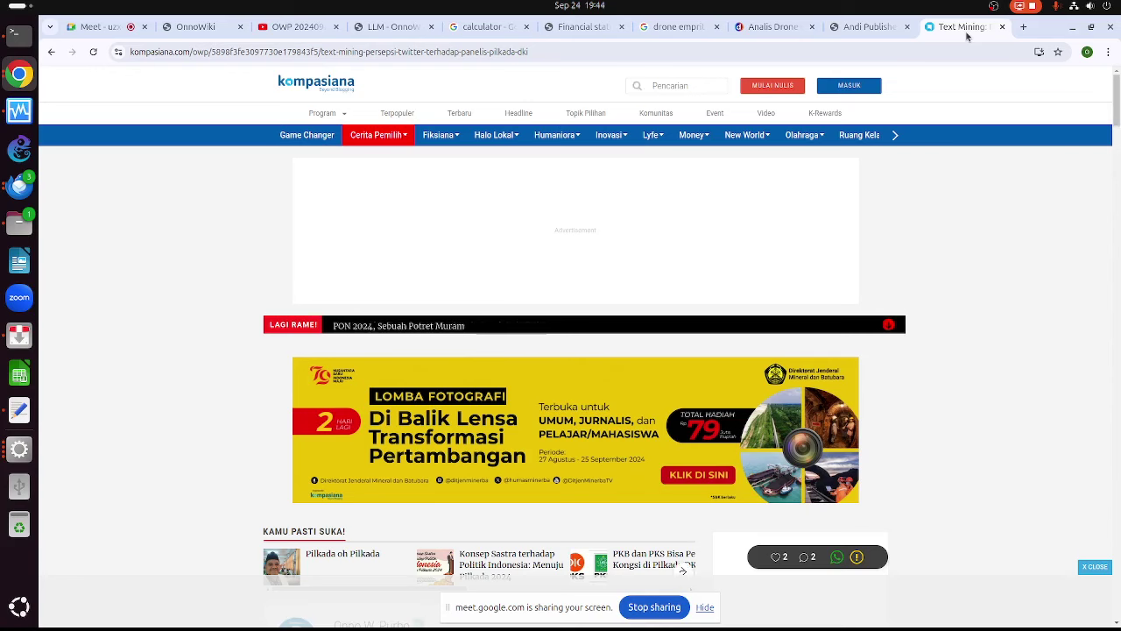
{"action": "scroll", "coordinate": [553, 289], "scroll_direction": "down", "scroll_amount": 3}
{"action": "scroll", "coordinate": [554, 289], "scroll_direction": "down", "scroll_amount": 3}
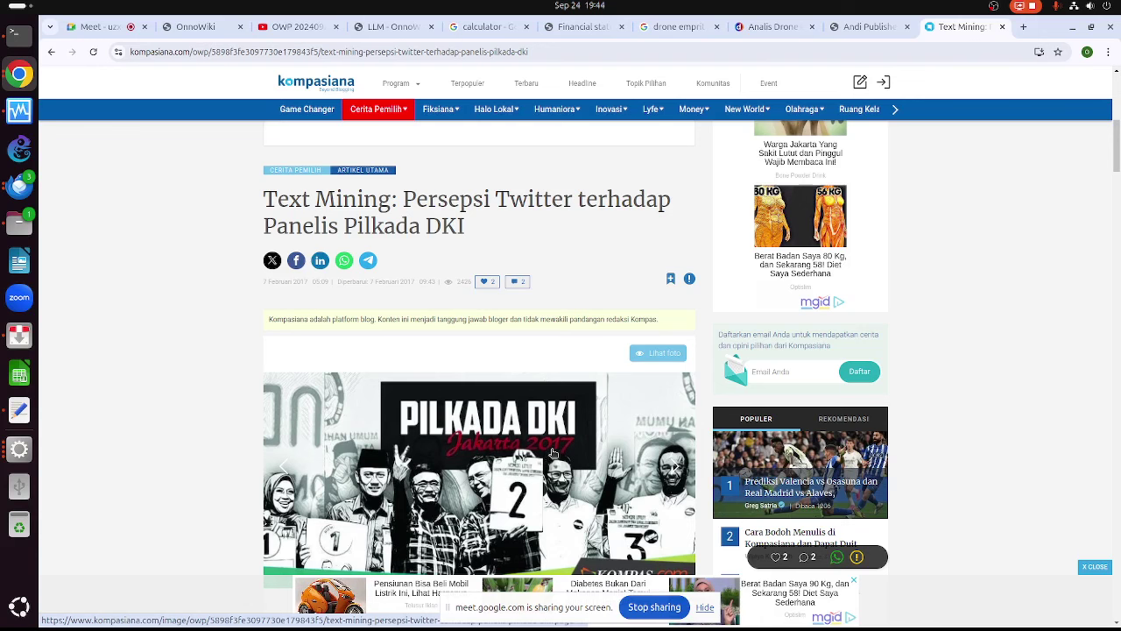
{"action": "scroll", "coordinate": [553, 452], "scroll_direction": "down", "scroll_amount": 1}
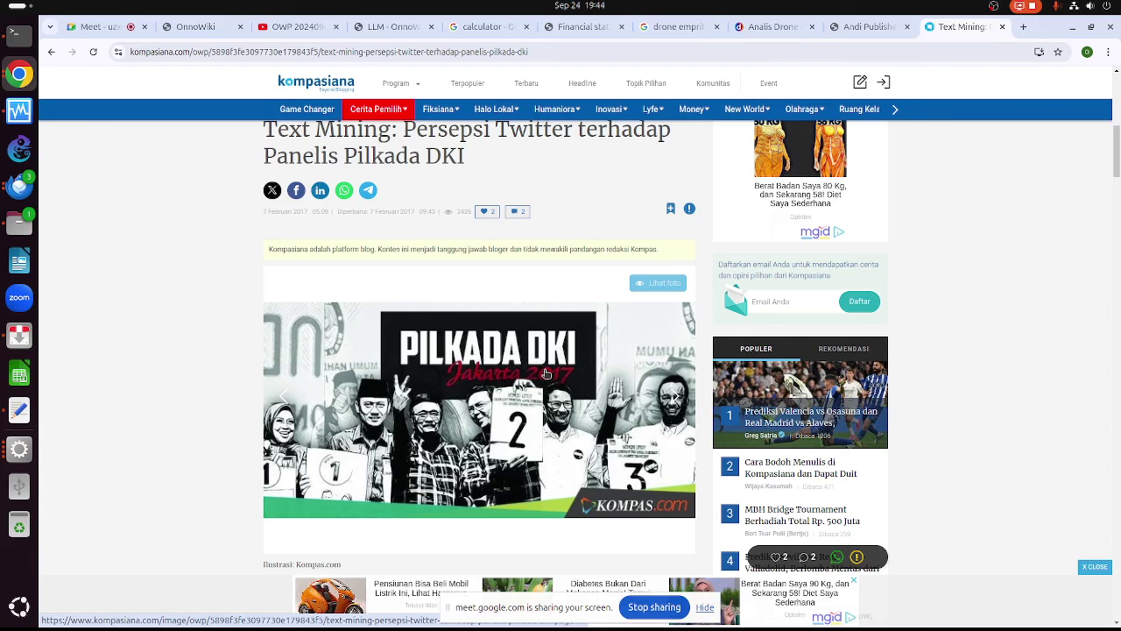
{"action": "scroll", "coordinate": [503, 375], "scroll_direction": "down", "scroll_amount": 4}
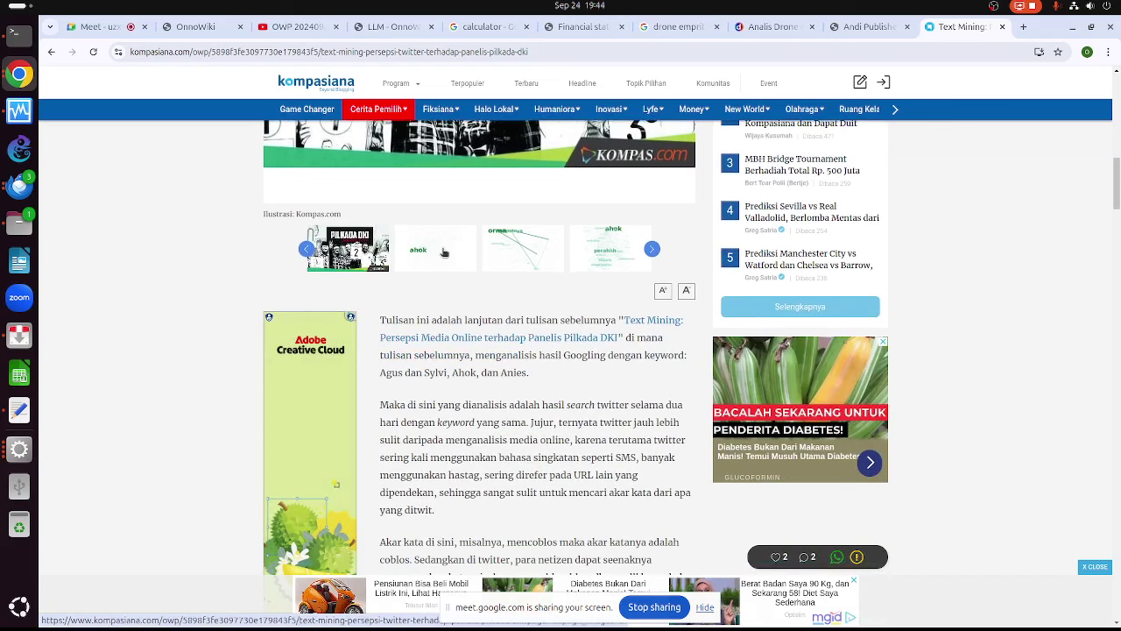
Show the Ahok tweet perception network in the gallery and read the article's analysis of the Ahok and Agus Sylvi networks
{"action": "left_click", "coordinate": [444, 252]}
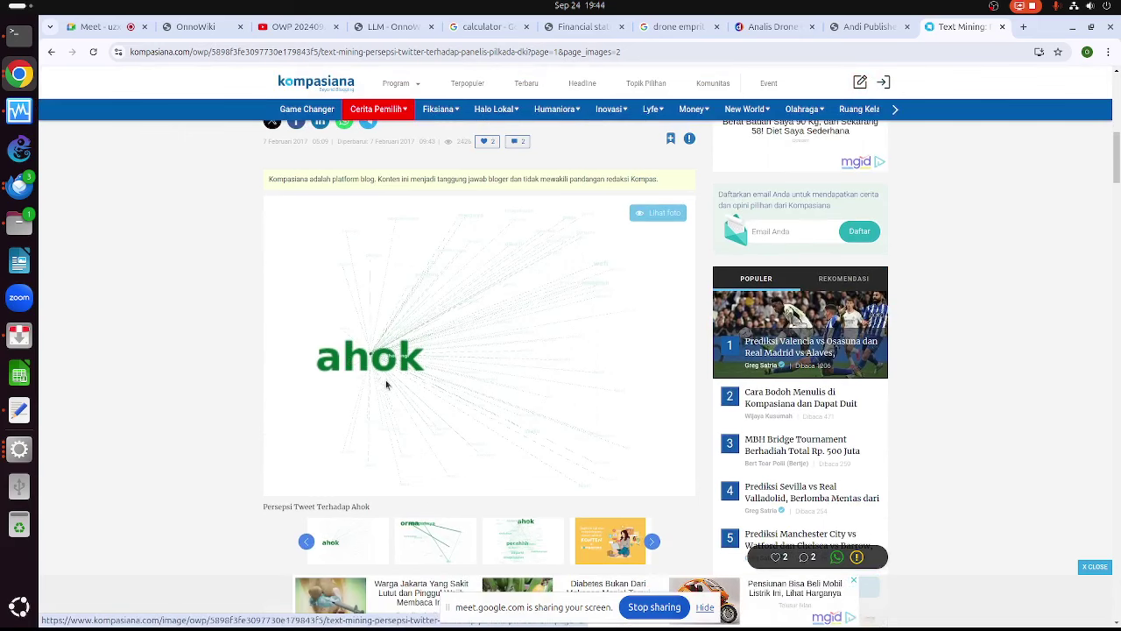
{"action": "scroll", "coordinate": [409, 355], "scroll_direction": "down", "scroll_amount": 3}
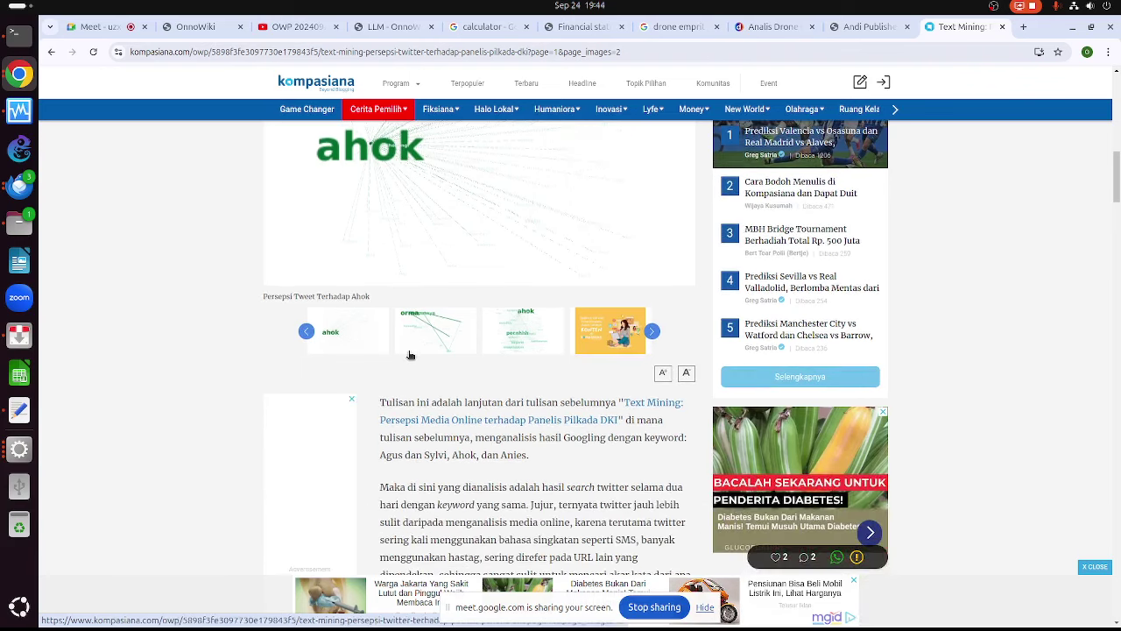
{"action": "scroll", "coordinate": [409, 354], "scroll_direction": "down", "scroll_amount": 5}
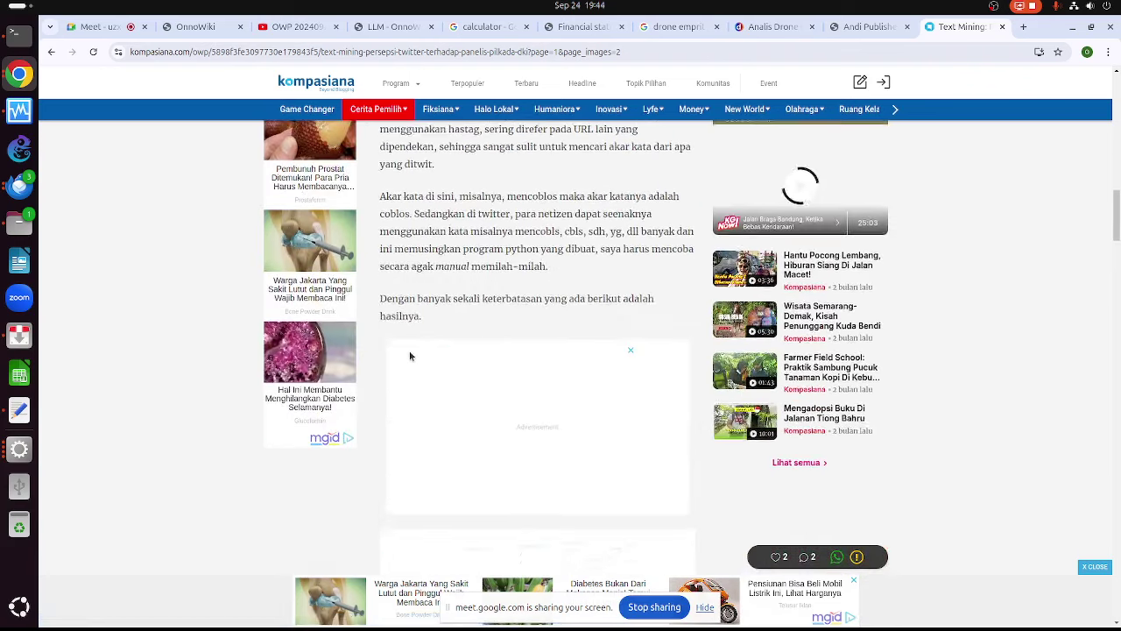
{"action": "scroll", "coordinate": [409, 355], "scroll_direction": "down", "scroll_amount": 3}
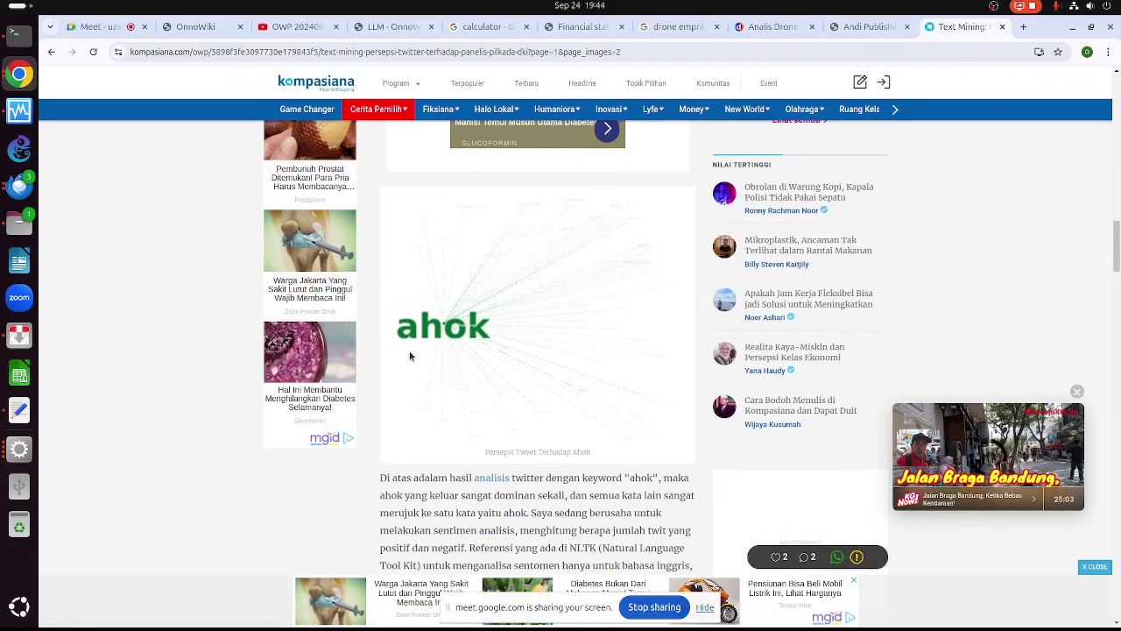
{"action": "scroll", "coordinate": [410, 355], "scroll_direction": "down", "scroll_amount": 1}
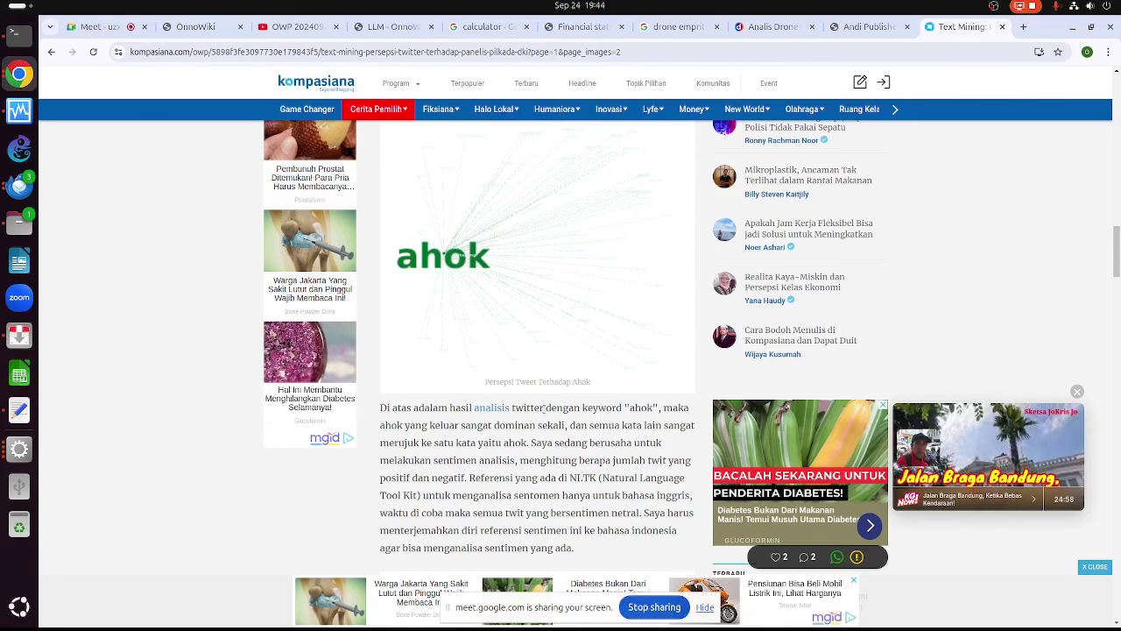
{"action": "scroll", "coordinate": [432, 315], "scroll_direction": "up", "scroll_amount": 2}
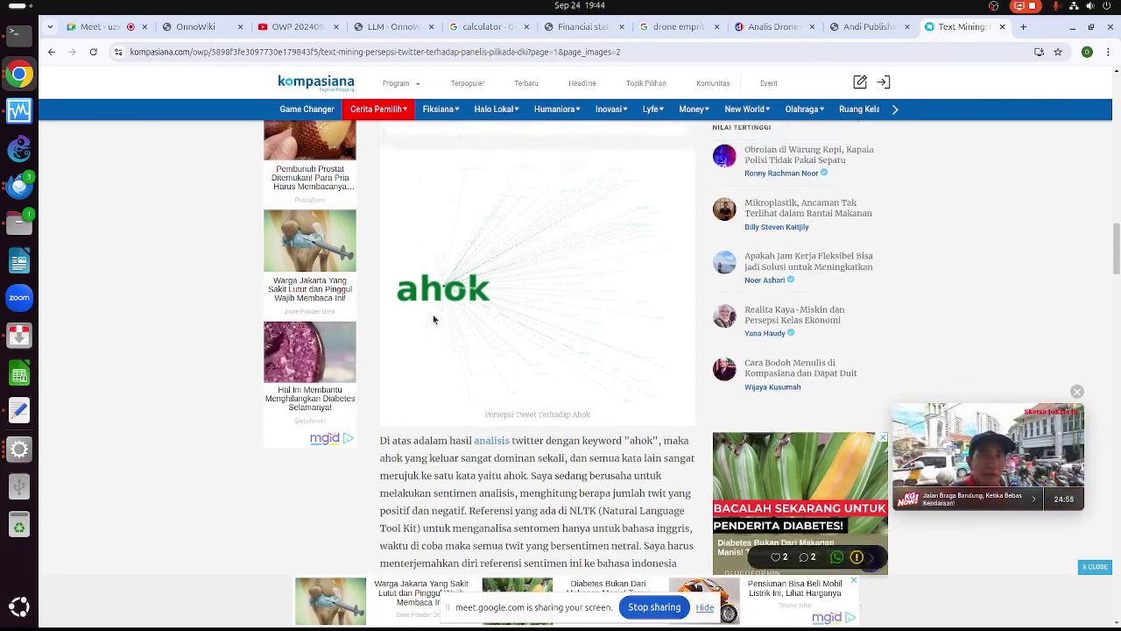
{"action": "scroll", "coordinate": [499, 354], "scroll_direction": "down", "scroll_amount": 2}
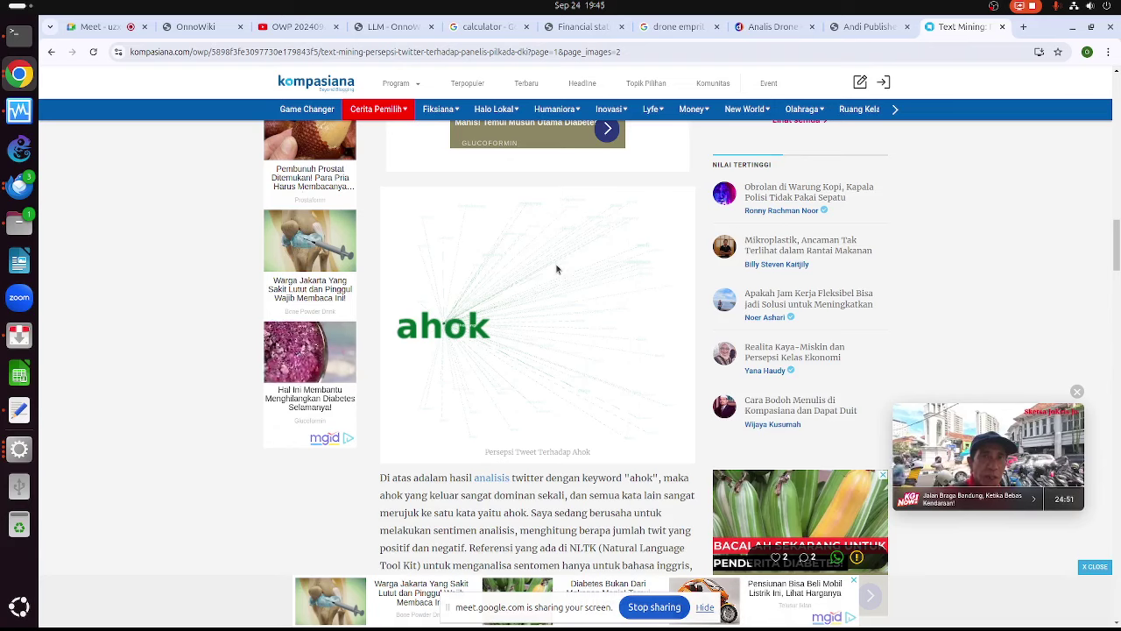
{"action": "scroll", "coordinate": [564, 261], "scroll_direction": "down", "scroll_amount": 4}
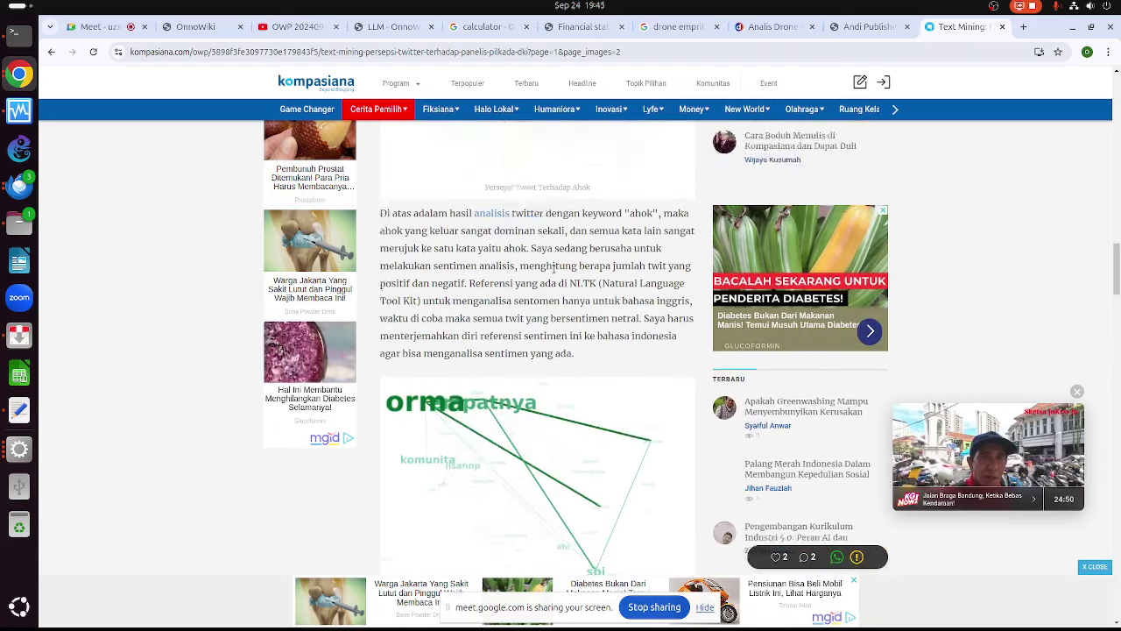
{"action": "scroll", "coordinate": [555, 270], "scroll_direction": "down", "scroll_amount": 3}
{"action": "scroll", "coordinate": [554, 274], "scroll_direction": "down", "scroll_amount": 2}
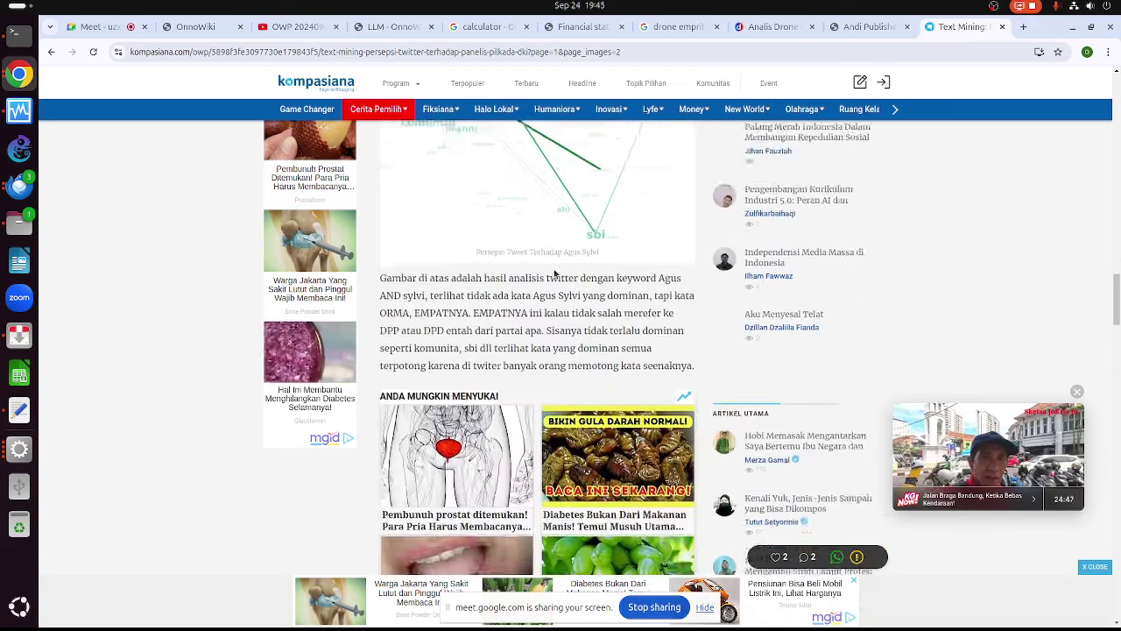
Show the Anies tweet perception network in the article's image gallery and examine its words and the accompanying article
{"action": "scroll", "coordinate": [554, 273], "scroll_direction": "up", "scroll_amount": 7}
{"action": "scroll", "coordinate": [553, 272], "scroll_direction": "up", "scroll_amount": 8}
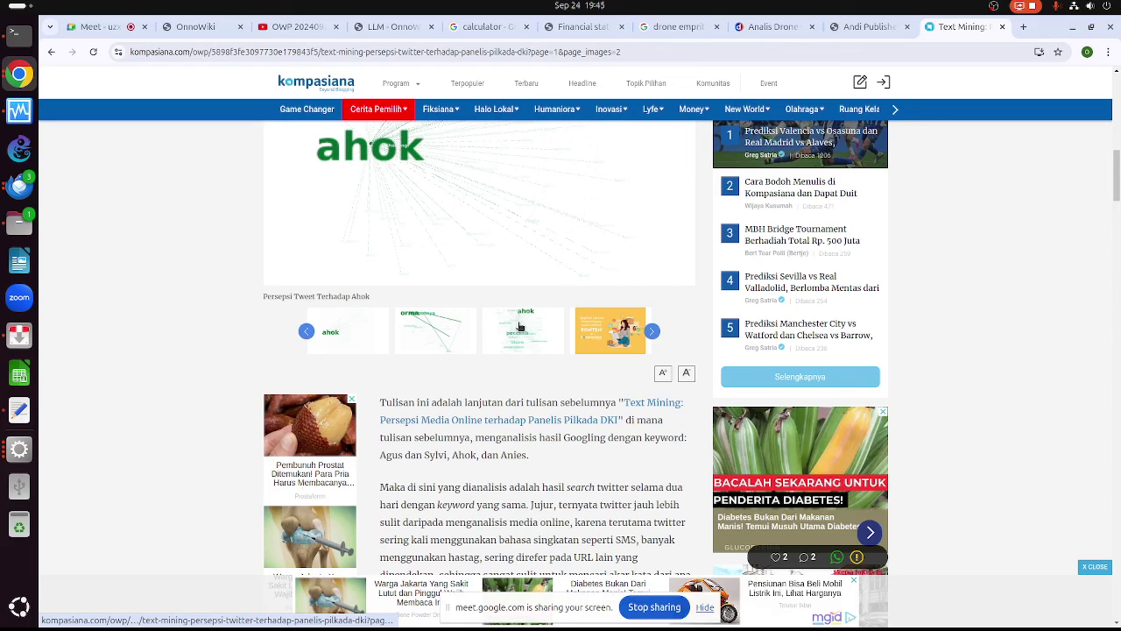
{"action": "left_click", "coordinate": [518, 326]}
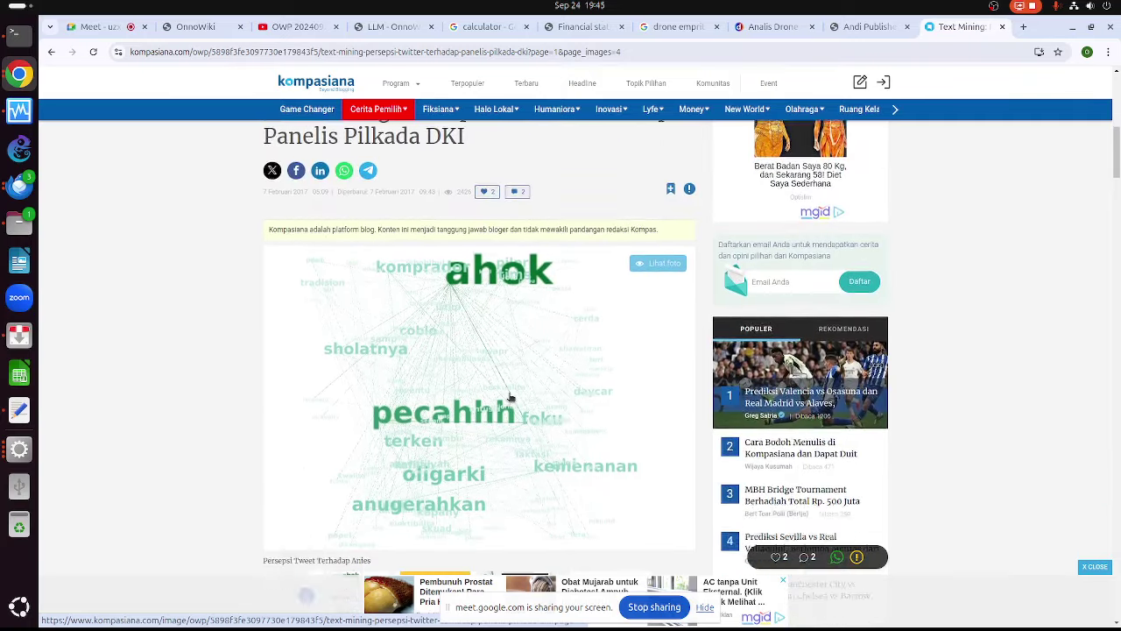
{"action": "scroll", "coordinate": [511, 398], "scroll_direction": "down", "scroll_amount": 2}
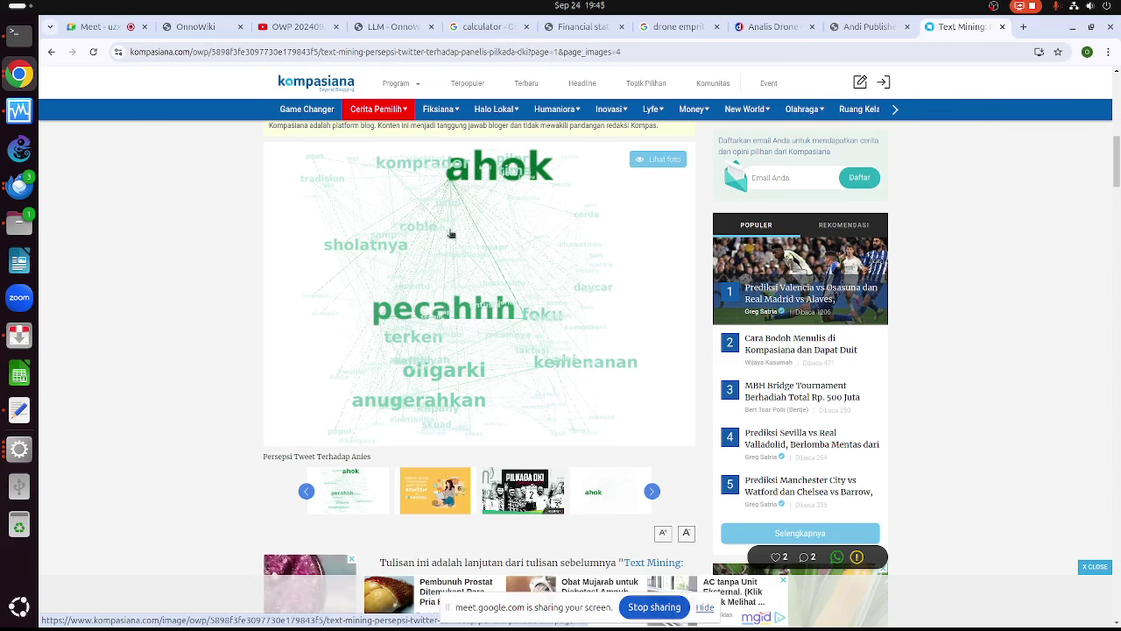
{"action": "scroll", "coordinate": [450, 394], "scroll_direction": "down", "scroll_amount": 3}
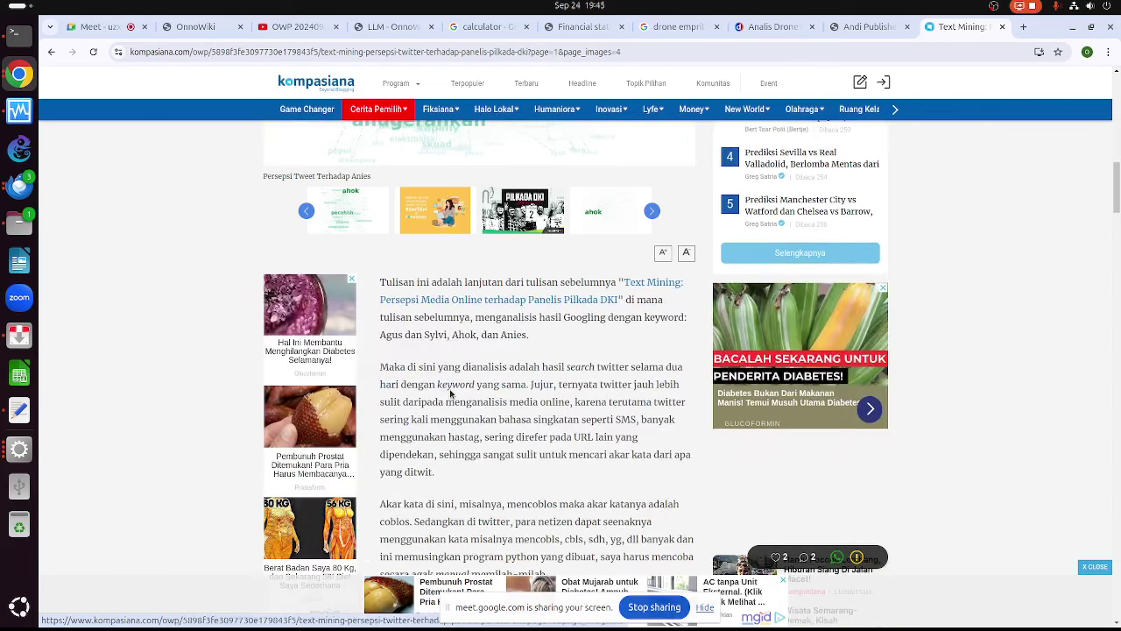
{"action": "scroll", "coordinate": [450, 394], "scroll_direction": "down", "scroll_amount": 3}
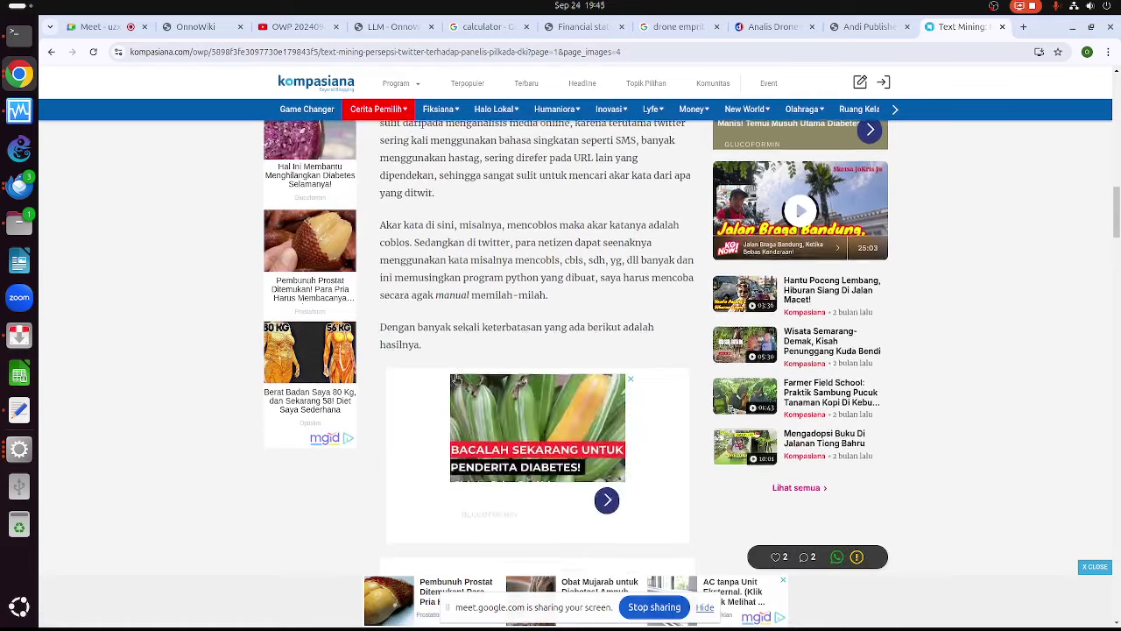
{"action": "scroll", "coordinate": [456, 379], "scroll_direction": "up", "scroll_amount": 15}
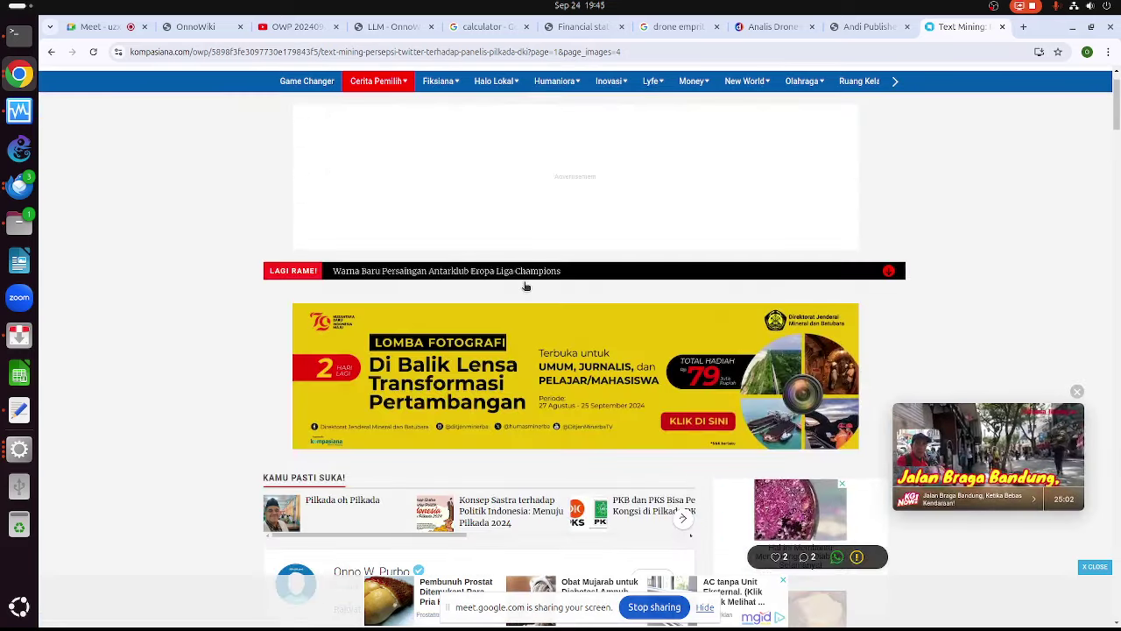
{"action": "scroll", "coordinate": [526, 285], "scroll_direction": "down", "scroll_amount": 4}
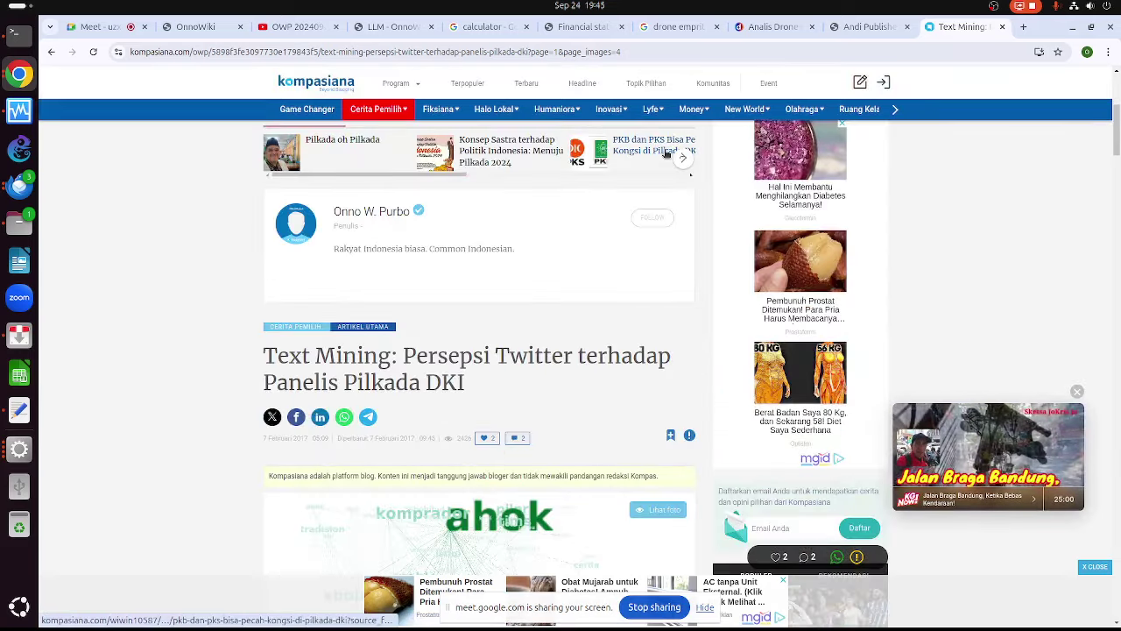
Open the OnnoWiki main page at onnocenter.or.id/wiki in a new browser tab
{"action": "left_click", "coordinate": [1022, 27]}
{"action": "left_click", "coordinate": [695, 51]}
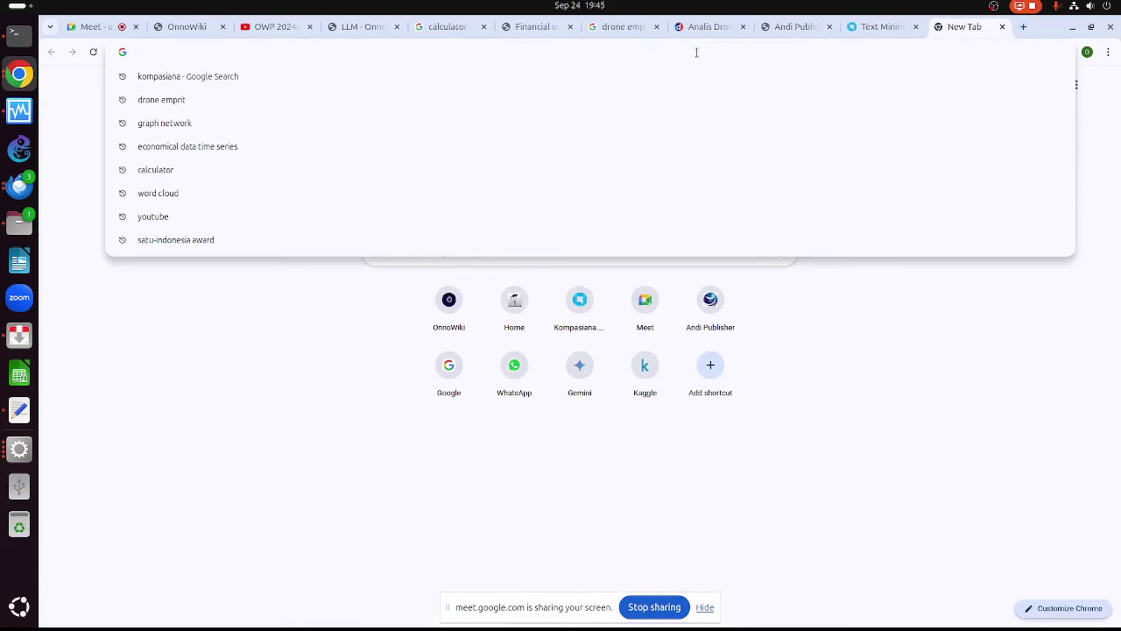
{"action": "type", "text": "onnocenter.or.id/wiki//"}
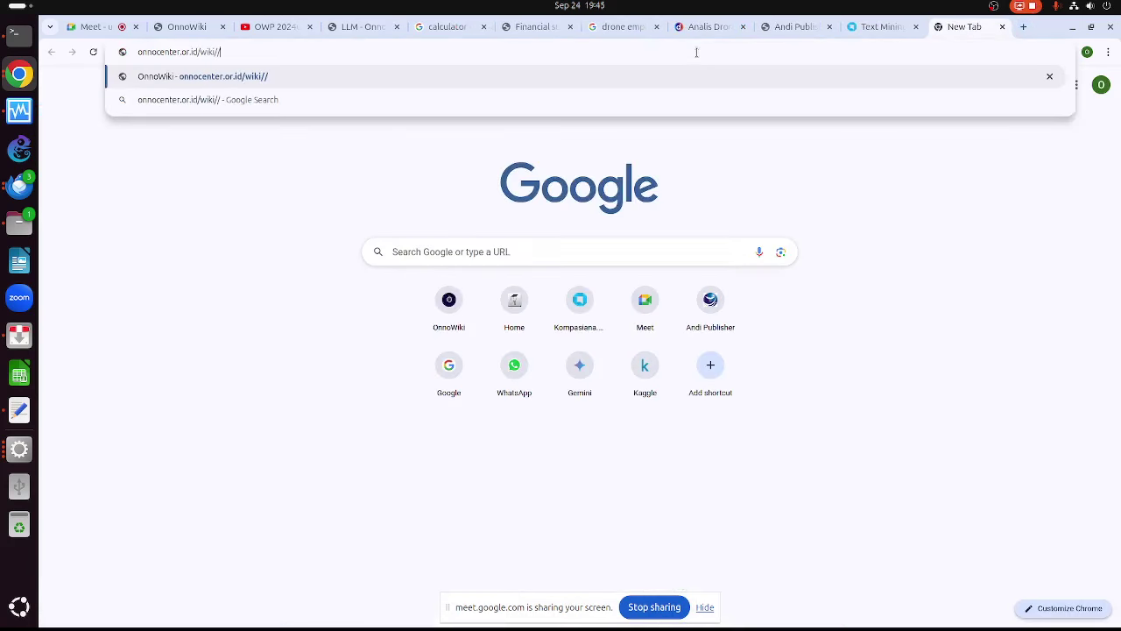
{"action": "key", "text": "Return"}
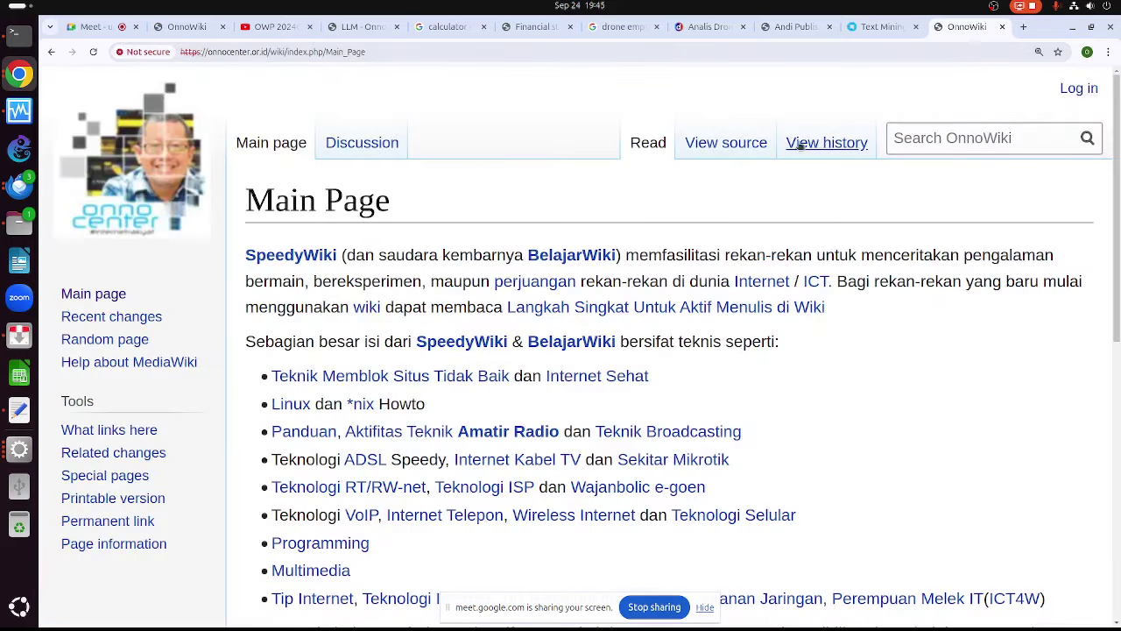
Search the wiki for "text mining" and open the Text mining page
{"action": "left_click", "coordinate": [906, 140]}
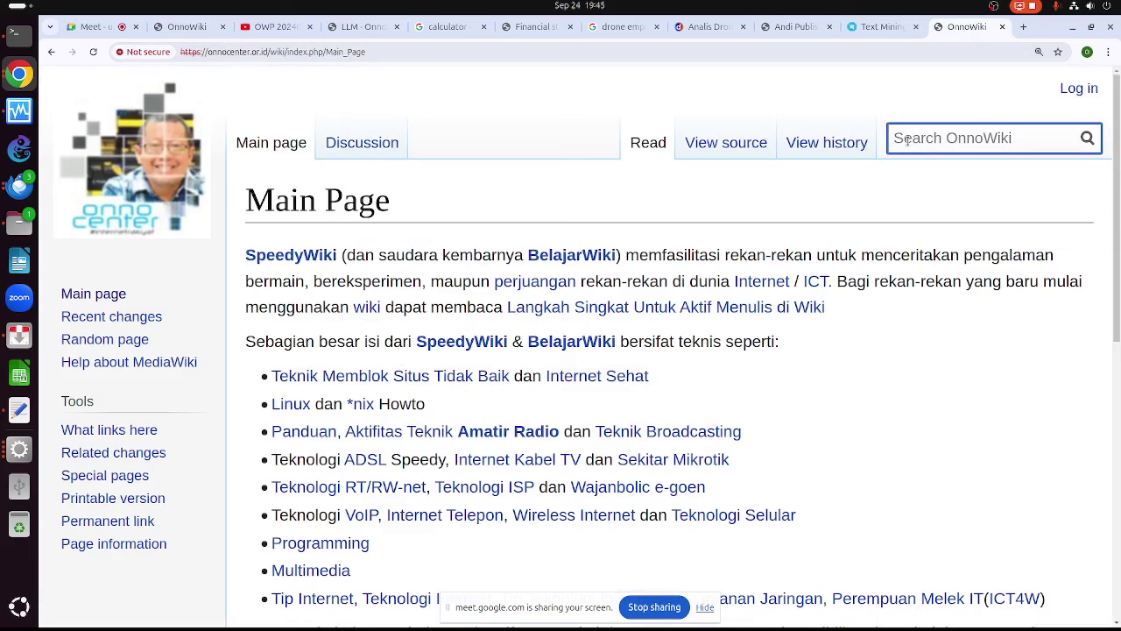
{"action": "type", "text": "data"}
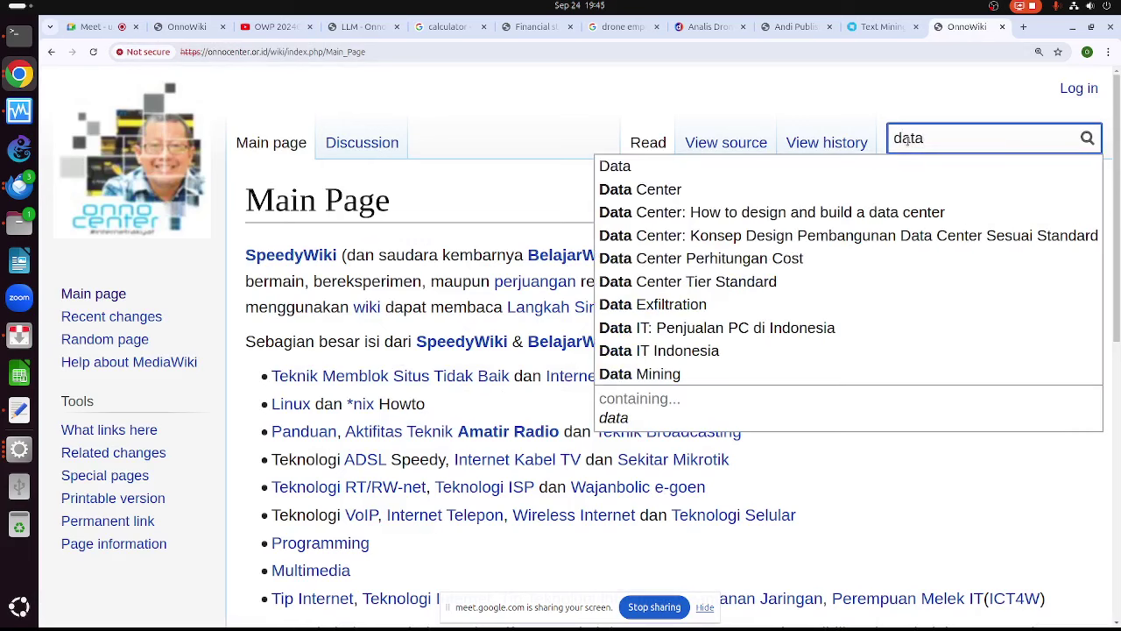
{"action": "key", "text": "BackSpace"}
{"action": "key", "text": "BackSpace"}
{"action": "key", "text": "BackSpace"}
{"action": "type", "text": "text mi"}
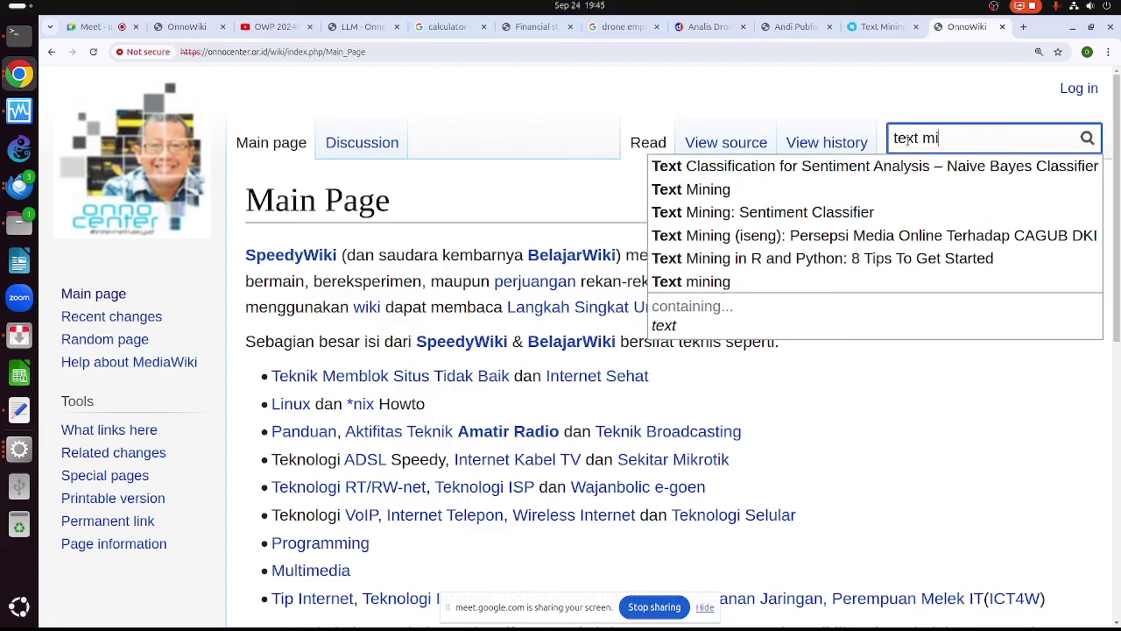
{"action": "type", "text": "nin"}
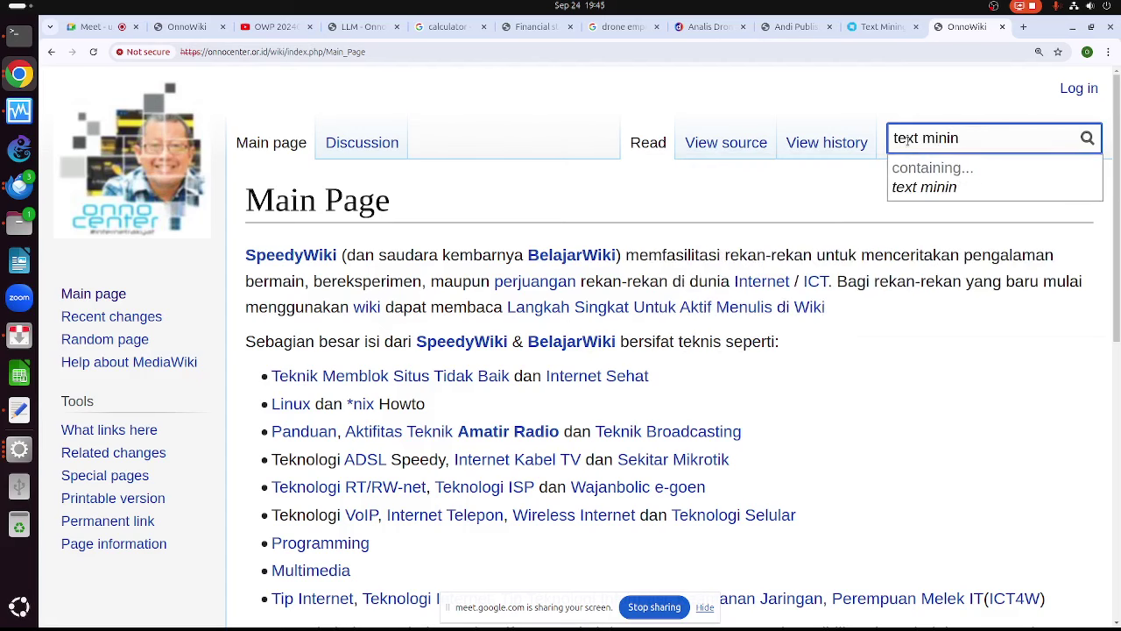
{"action": "type", "text": "bgg"}
{"action": "key", "text": "Return"}
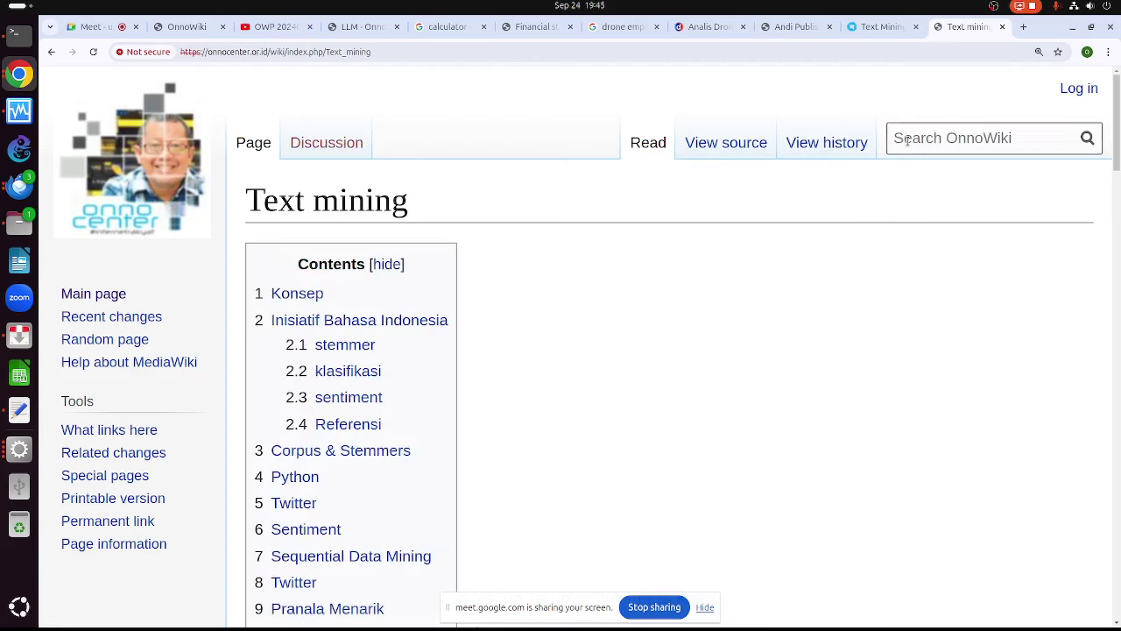
Look through the Text mining page's link sections on corpus and stemmers, Python, Twitter, sentiment and sequential data mining
{"action": "scroll", "coordinate": [478, 275], "scroll_direction": "down", "scroll_amount": 3}
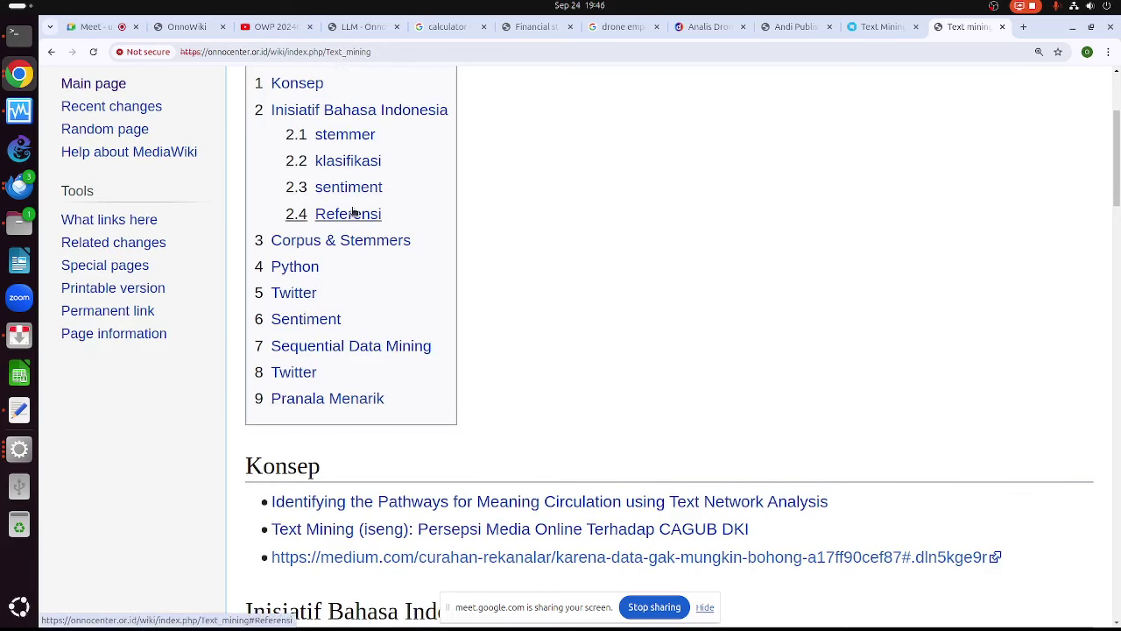
{"action": "scroll", "coordinate": [412, 298], "scroll_direction": "down", "scroll_amount": 1}
{"action": "scroll", "coordinate": [411, 298], "scroll_direction": "down", "scroll_amount": 10}
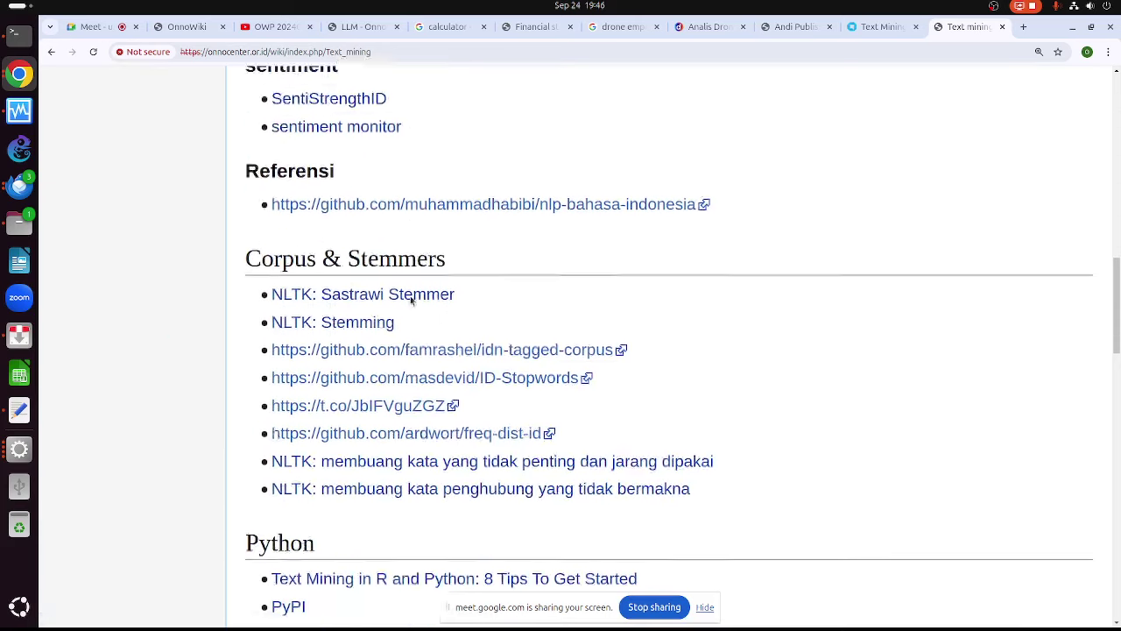
{"action": "scroll", "coordinate": [412, 301], "scroll_direction": "down", "scroll_amount": 5}
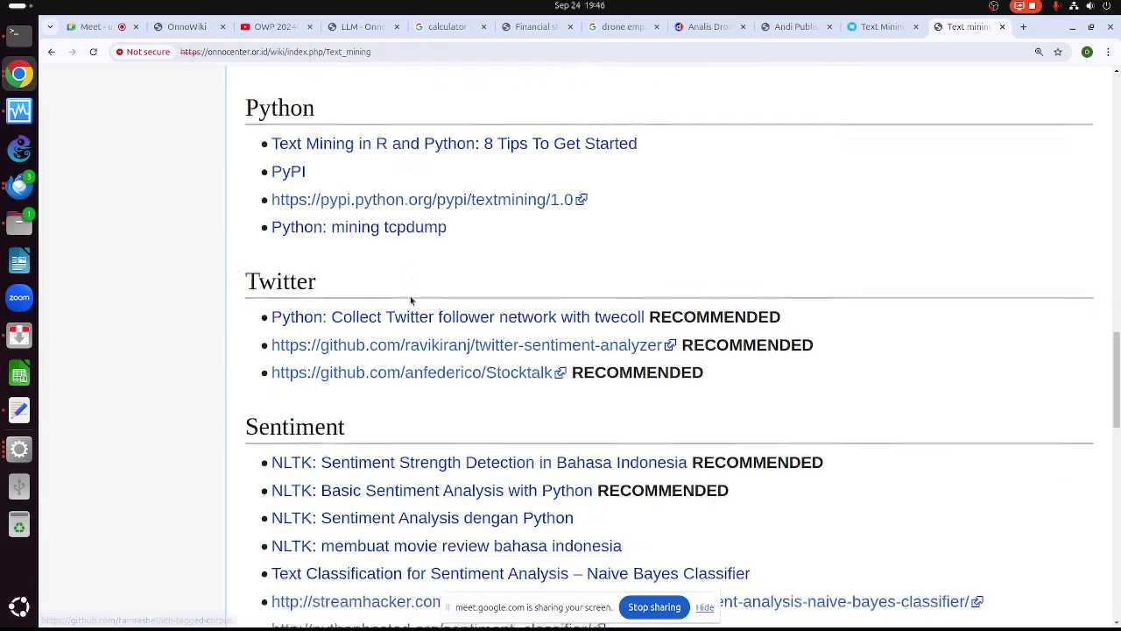
{"action": "scroll", "coordinate": [410, 298], "scroll_direction": "down", "scroll_amount": 2}
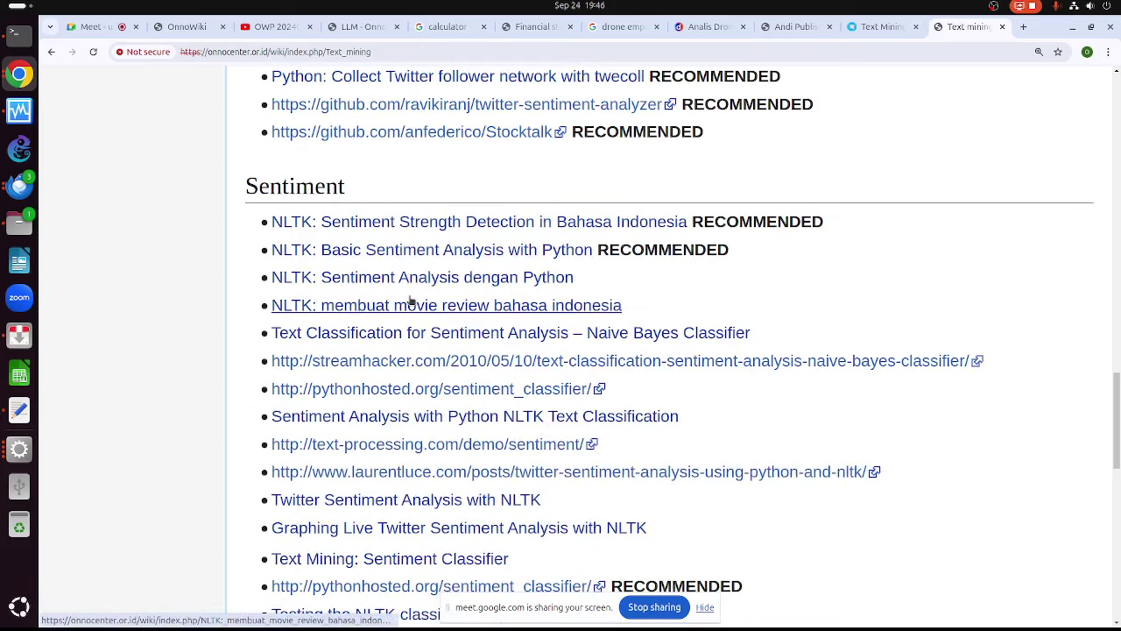
{"action": "scroll", "coordinate": [410, 301], "scroll_direction": "down", "scroll_amount": 3}
{"action": "scroll", "coordinate": [411, 300], "scroll_direction": "up", "scroll_amount": 1}
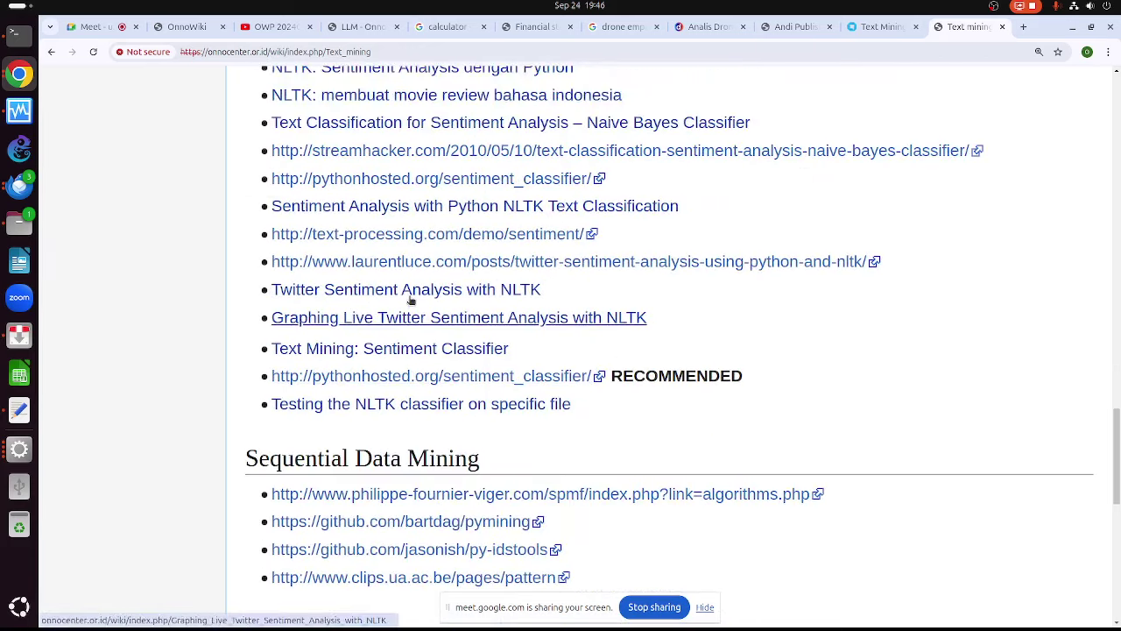
Look over the Text mining page's Sequential Data Mining, Twitter and Pranala Menarik link sections
{"action": "scroll", "coordinate": [399, 331], "scroll_direction": "down", "scroll_amount": 1}
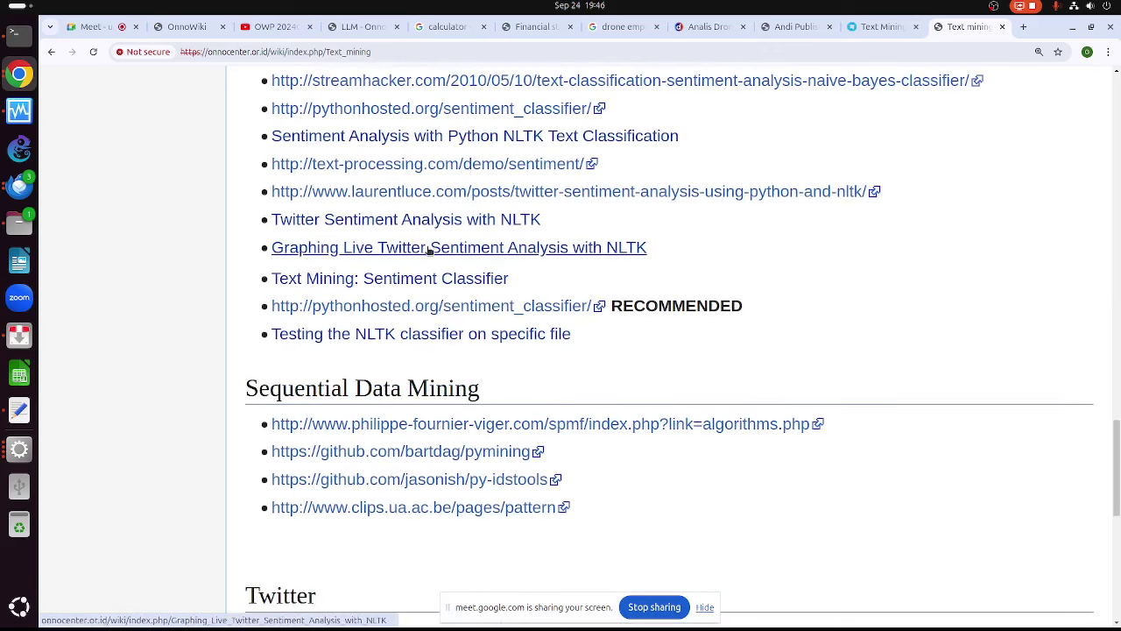
{"action": "scroll", "coordinate": [433, 258], "scroll_direction": "down", "scroll_amount": 2}
{"action": "scroll", "coordinate": [437, 263], "scroll_direction": "down", "scroll_amount": 2}
{"action": "scroll", "coordinate": [435, 267], "scroll_direction": "down", "scroll_amount": 3}
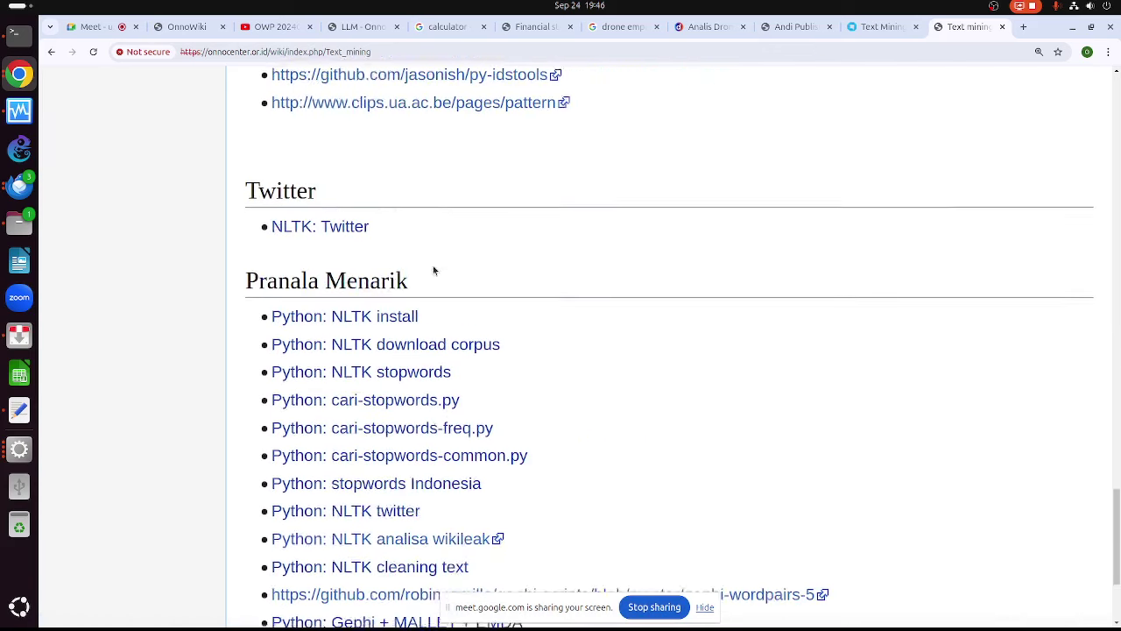
{"action": "scroll", "coordinate": [430, 278], "scroll_direction": "up", "scroll_amount": 2}
{"action": "scroll", "coordinate": [430, 275], "scroll_direction": "up", "scroll_amount": 3}
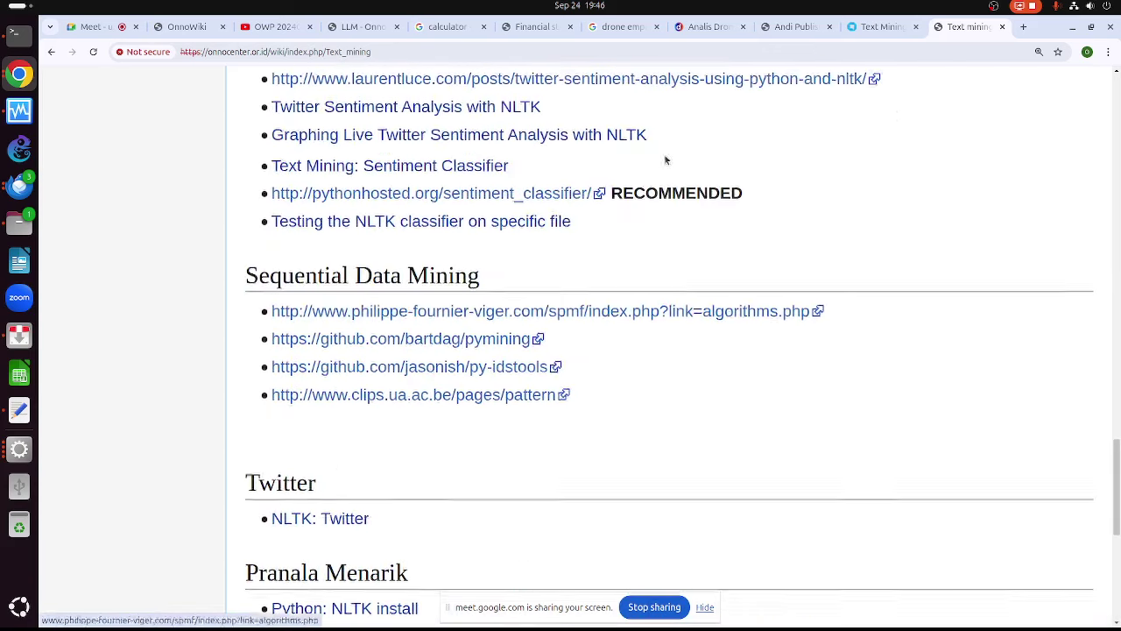
Return to the Kompasiana article "Text Mining: Persepsi Twitter terhadap Panelis Pilkada DKI" and view its headline and lead network image
{"action": "left_click", "coordinate": [892, 28]}
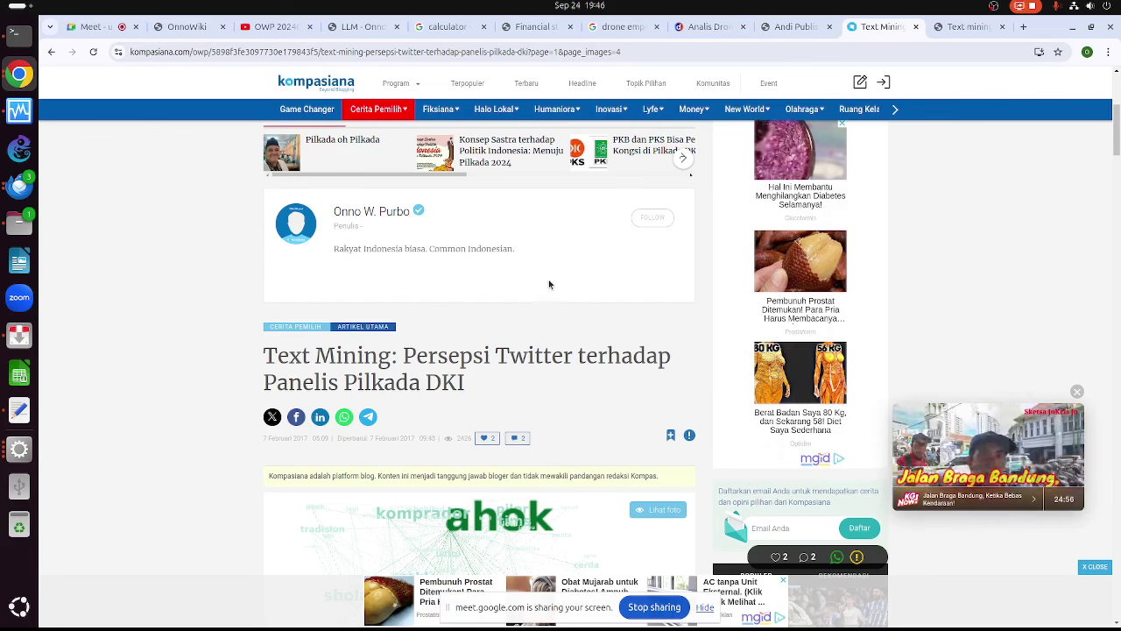
{"action": "scroll", "coordinate": [548, 279], "scroll_direction": "down", "scroll_amount": 4}
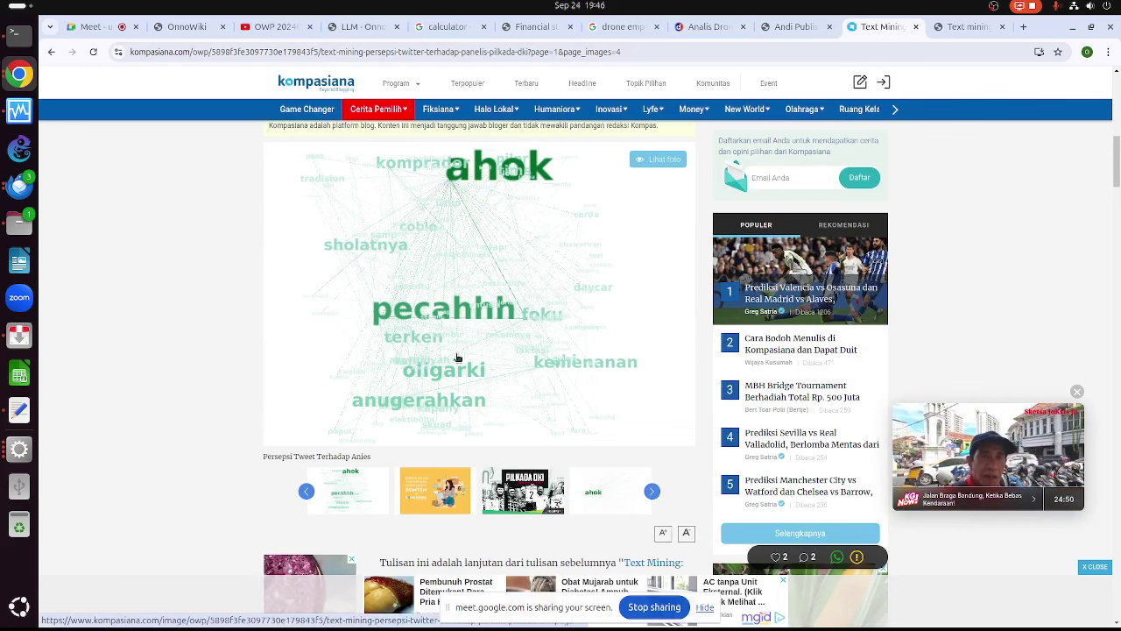
{"action": "scroll", "coordinate": [543, 293], "scroll_direction": "up", "scroll_amount": 3}
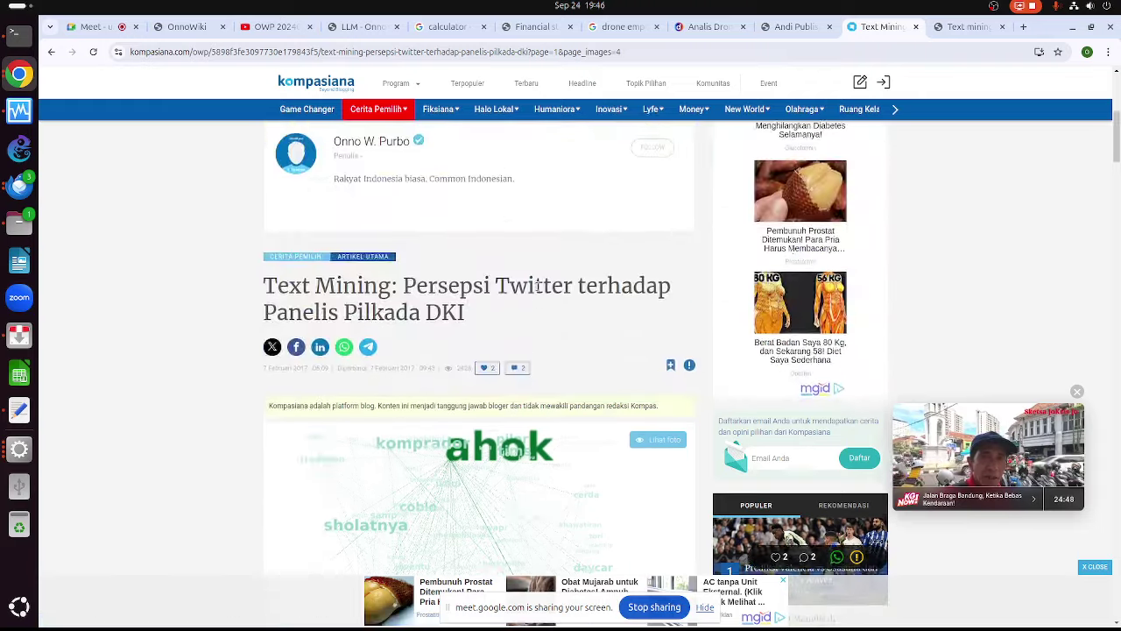
{"action": "scroll", "coordinate": [538, 288], "scroll_direction": "up", "scroll_amount": 2}
{"action": "scroll", "coordinate": [534, 292], "scroll_direction": "down", "scroll_amount": 3}
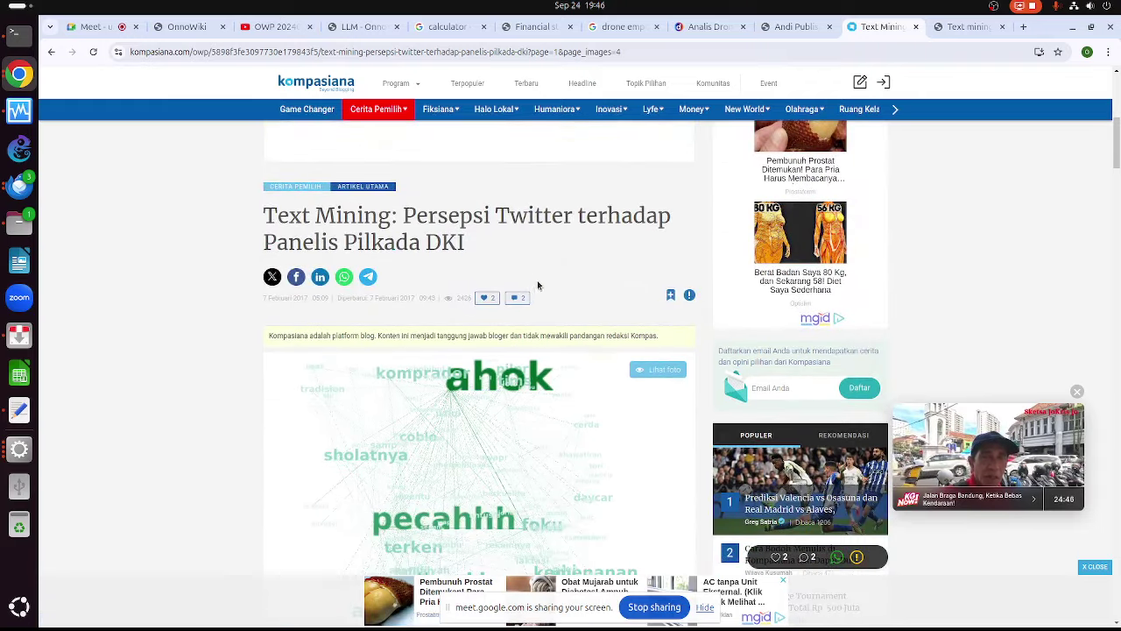
{"action": "scroll", "coordinate": [538, 282], "scroll_direction": "up", "scroll_amount": 5}
{"action": "scroll", "coordinate": [536, 284], "scroll_direction": "down", "scroll_amount": 5}
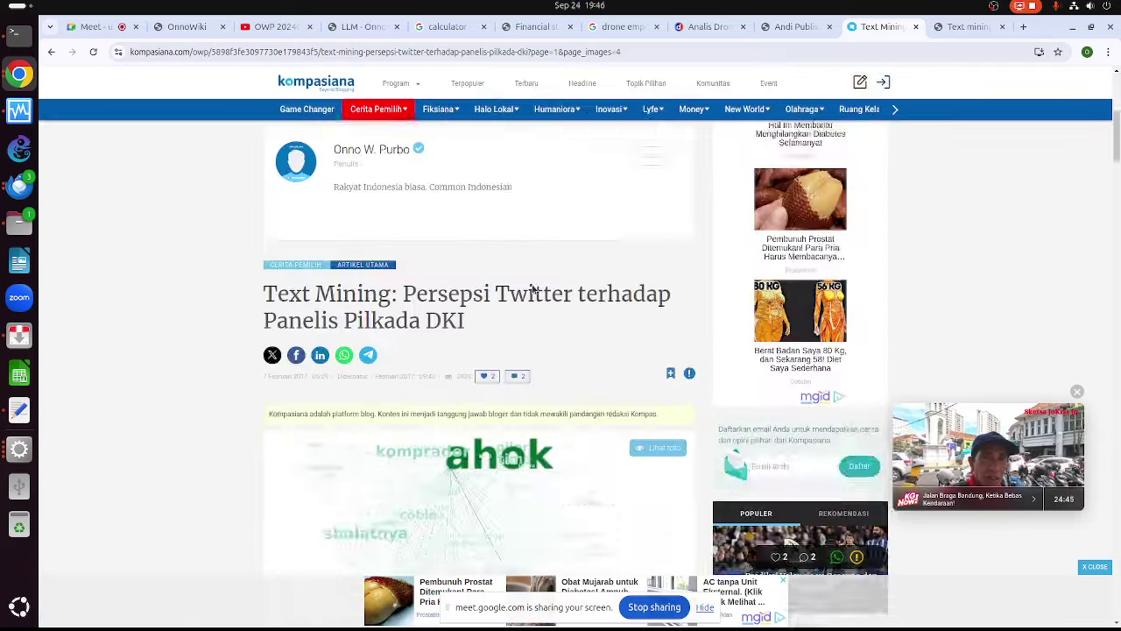
{"action": "scroll", "coordinate": [535, 289], "scroll_direction": "down", "scroll_amount": 2}
{"action": "scroll", "coordinate": [502, 163], "scroll_direction": "up", "scroll_amount": 2}
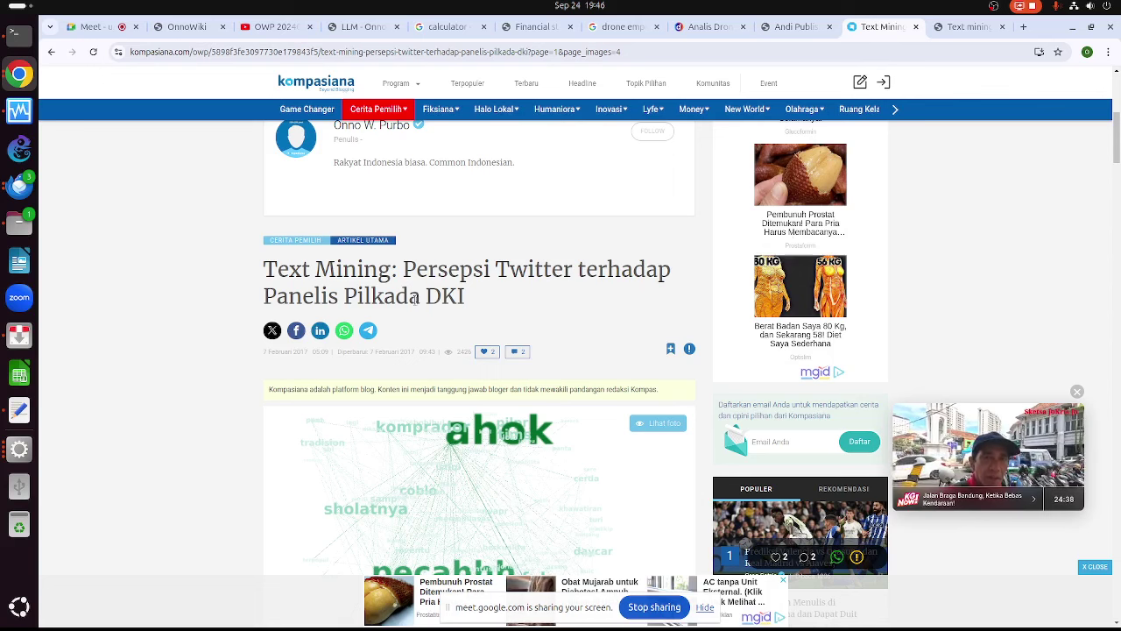
Read the article's introduction on analysing Twitter text and finding root words, down to the Ahok tweet network
{"action": "scroll", "coordinate": [419, 300], "scroll_direction": "down", "scroll_amount": 2}
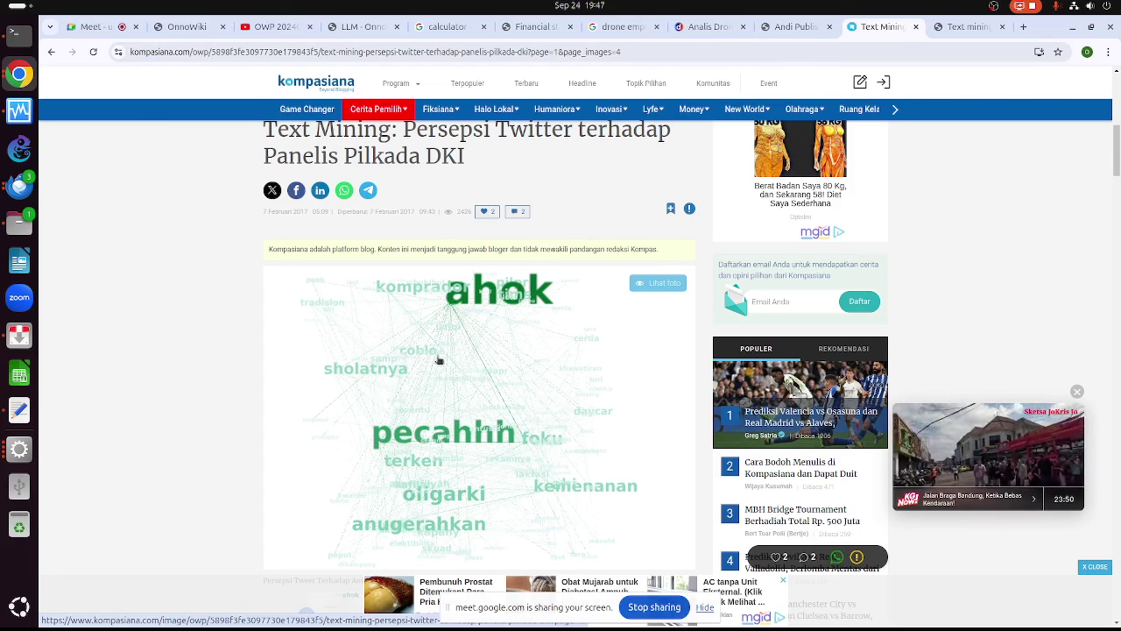
{"action": "scroll", "coordinate": [470, 375], "scroll_direction": "down", "scroll_amount": 3}
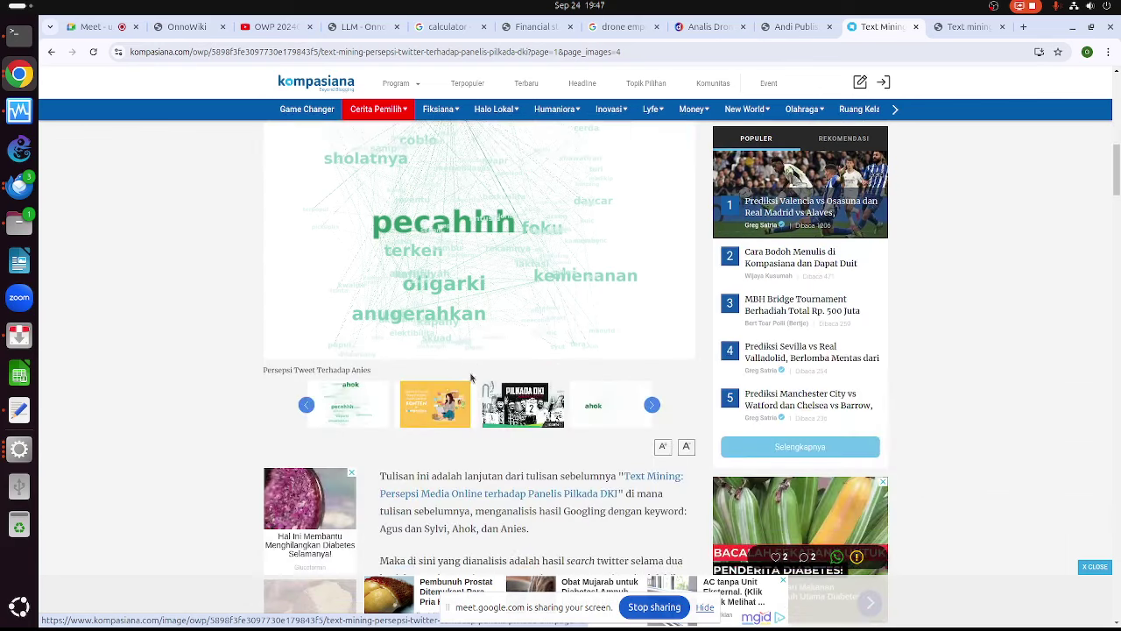
{"action": "scroll", "coordinate": [477, 351], "scroll_direction": "down", "scroll_amount": 2}
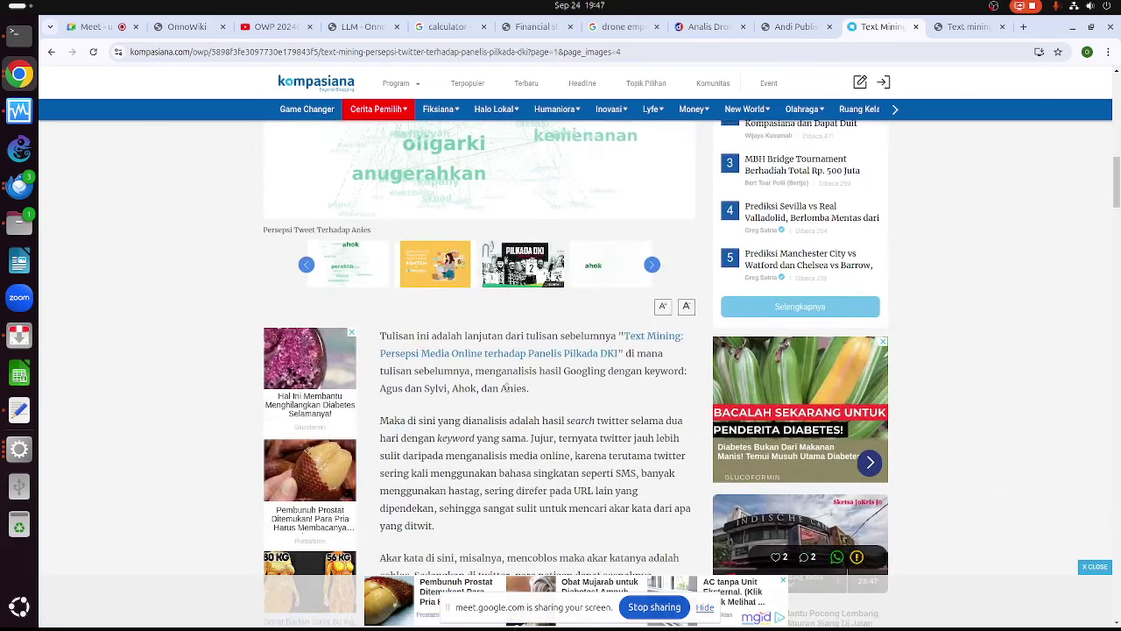
{"action": "scroll", "coordinate": [503, 390], "scroll_direction": "down", "scroll_amount": 3}
{"action": "scroll", "coordinate": [504, 359], "scroll_direction": "up", "scroll_amount": 6}
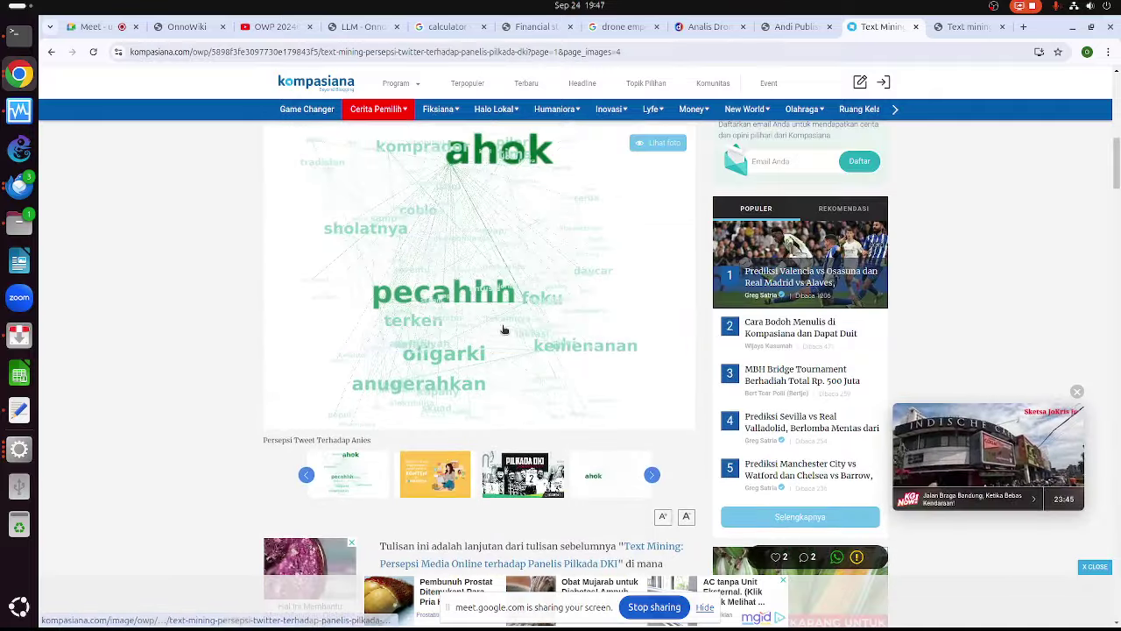
{"action": "scroll", "coordinate": [504, 329], "scroll_direction": "down", "scroll_amount": 3}
{"action": "scroll", "coordinate": [491, 324], "scroll_direction": "down", "scroll_amount": 3}
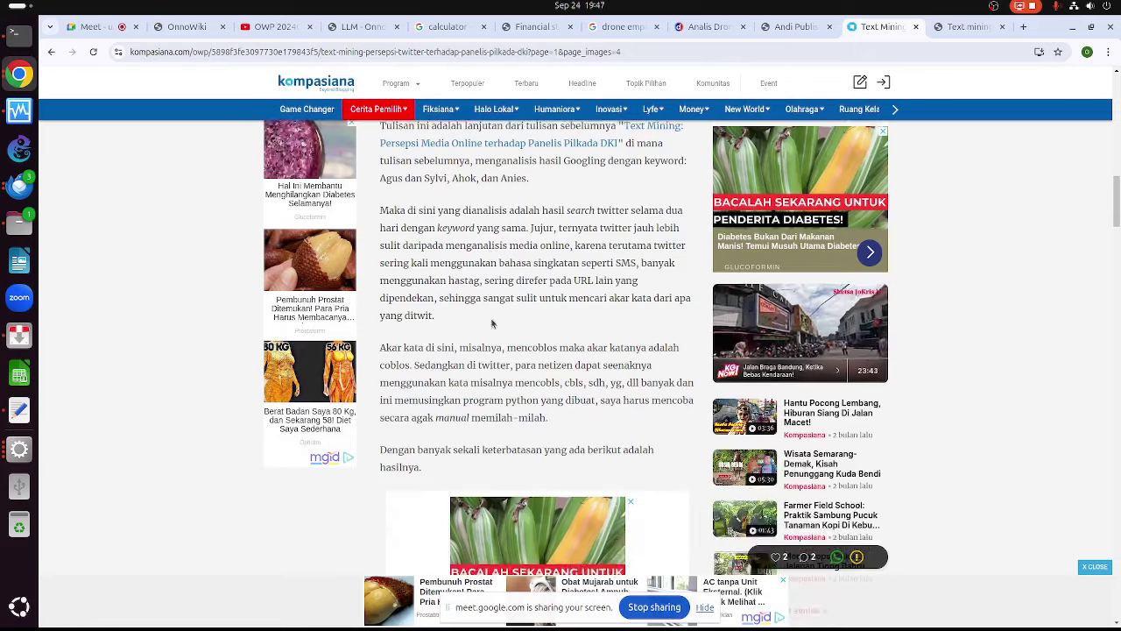
{"action": "scroll", "coordinate": [491, 324], "scroll_direction": "down", "scroll_amount": 6}
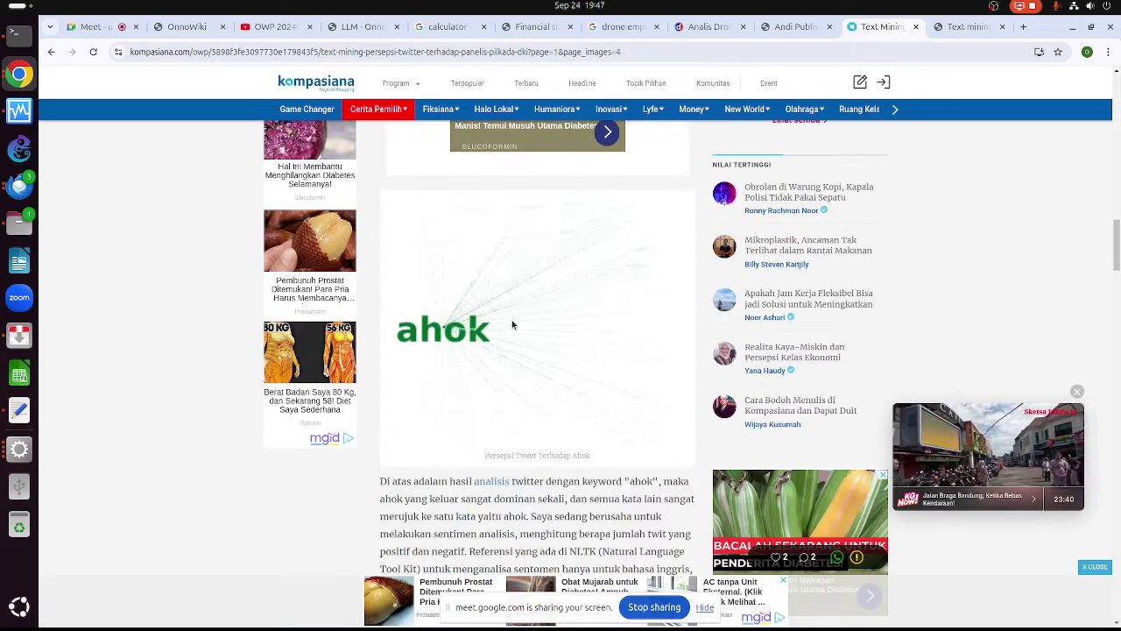
Go back to the Anies tweet perception network and examine its dominant words and caption
{"action": "scroll", "coordinate": [513, 325], "scroll_direction": "up", "scroll_amount": 10}
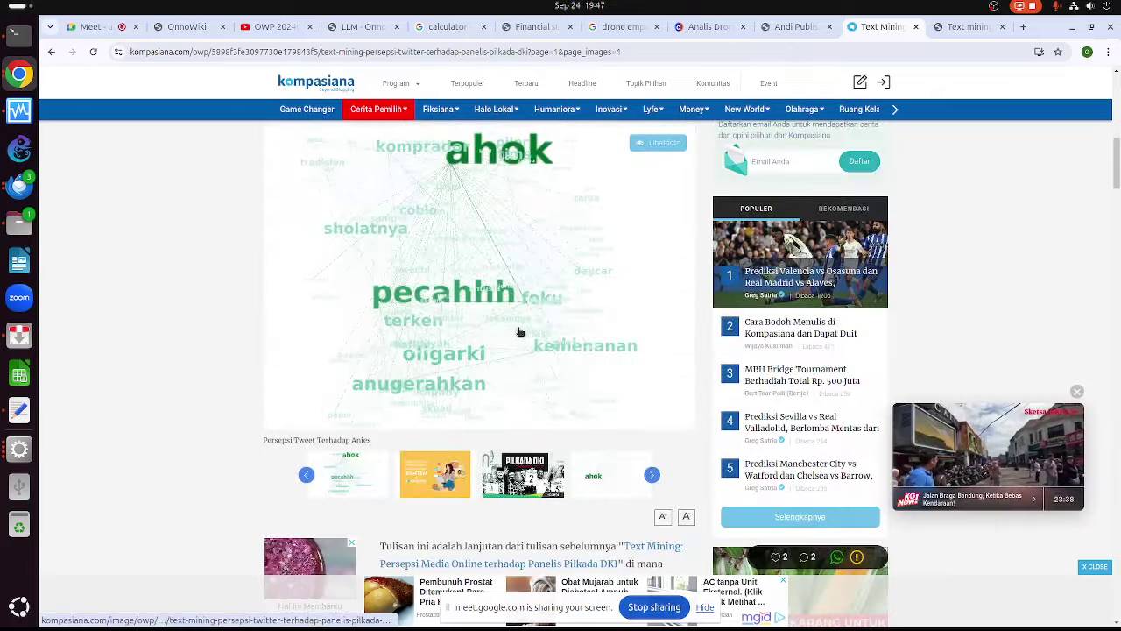
{"action": "scroll", "coordinate": [519, 331], "scroll_direction": "up", "scroll_amount": 2}
{"action": "scroll", "coordinate": [519, 329], "scroll_direction": "down", "scroll_amount": 3}
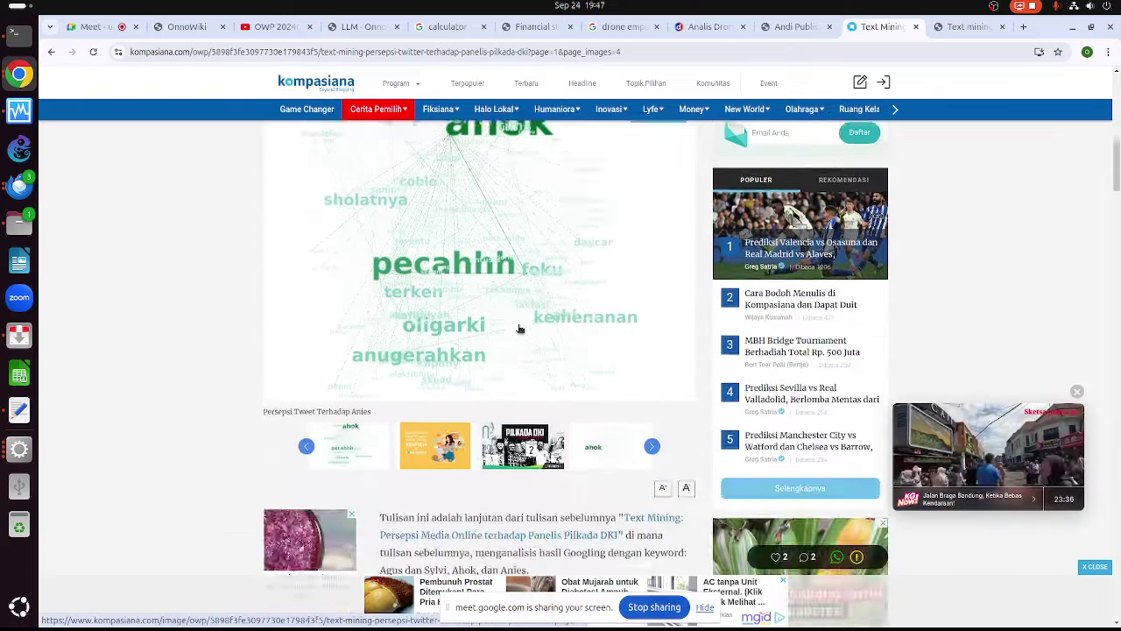
{"action": "scroll", "coordinate": [517, 331], "scroll_direction": "down", "scroll_amount": 1}
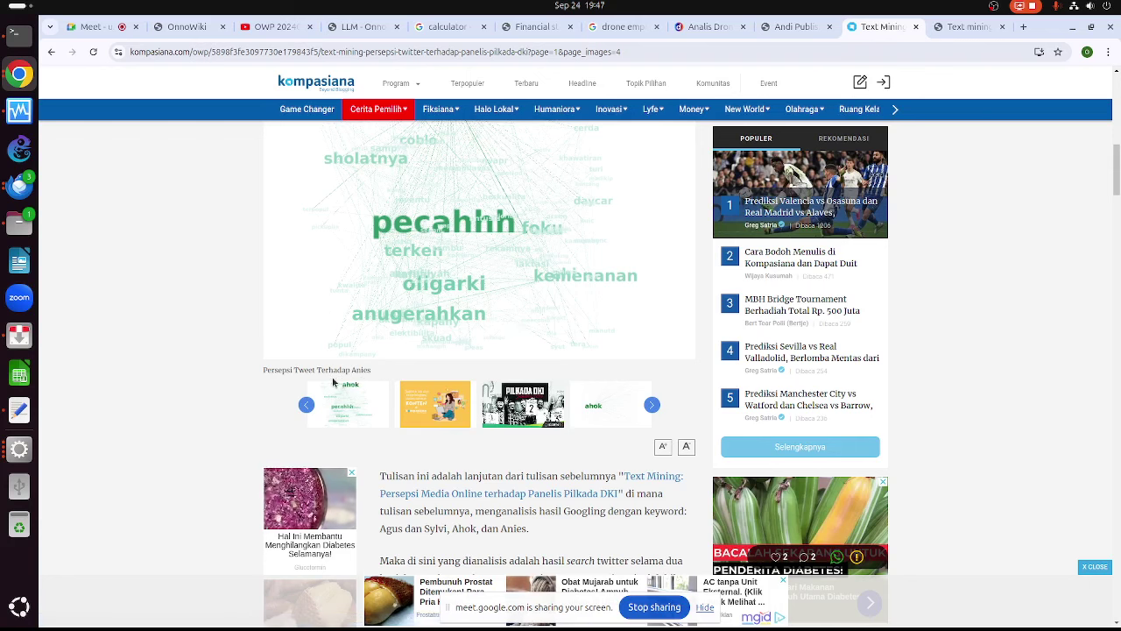
{"action": "scroll", "coordinate": [425, 338], "scroll_direction": "up", "scroll_amount": 3}
{"action": "scroll", "coordinate": [433, 319], "scroll_direction": "down", "scroll_amount": 2}
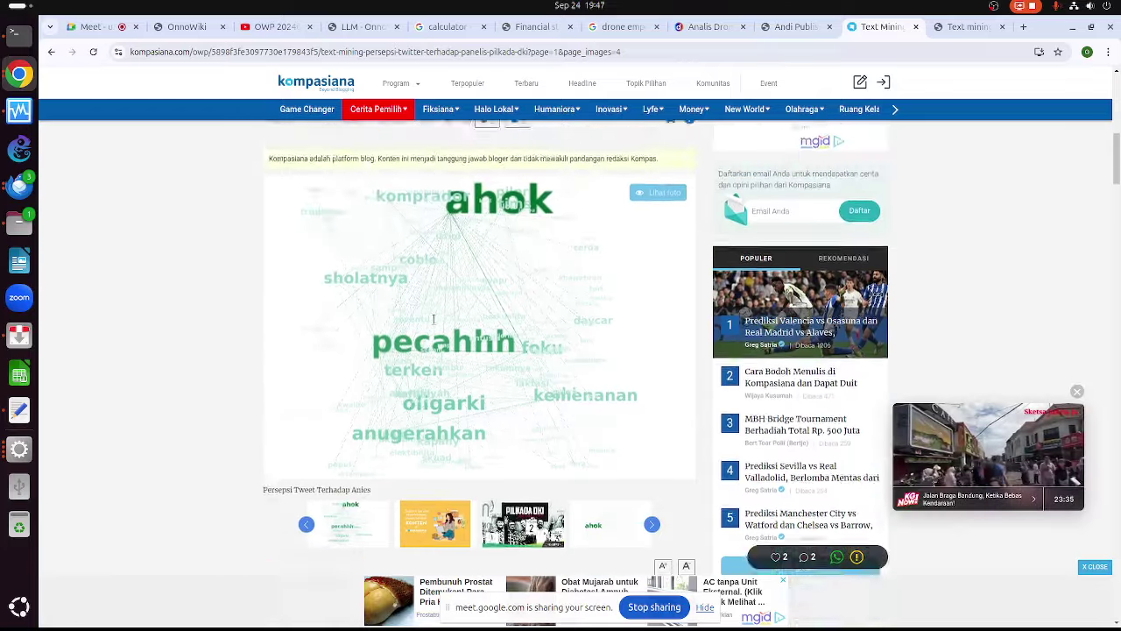
{"action": "scroll", "coordinate": [433, 321], "scroll_direction": "down", "scroll_amount": 1}
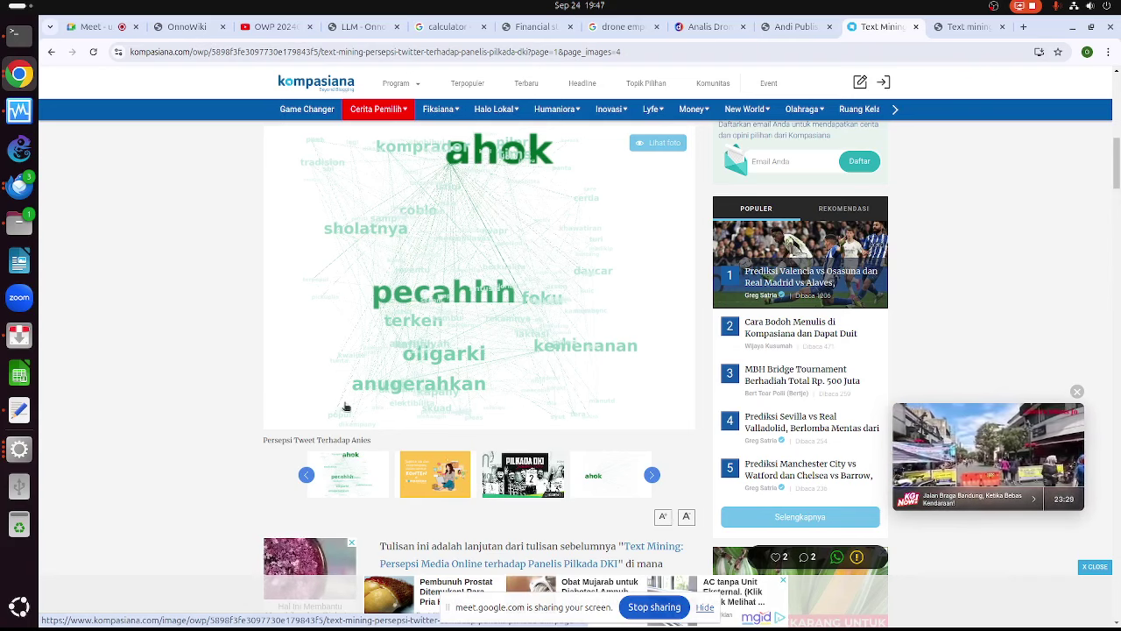
Highlight the search keywords "Anies" and "Agus dan Sylvi" in the introduction and compare them with the Anies network
{"action": "scroll", "coordinate": [500, 390], "scroll_direction": "down", "scroll_amount": 4}
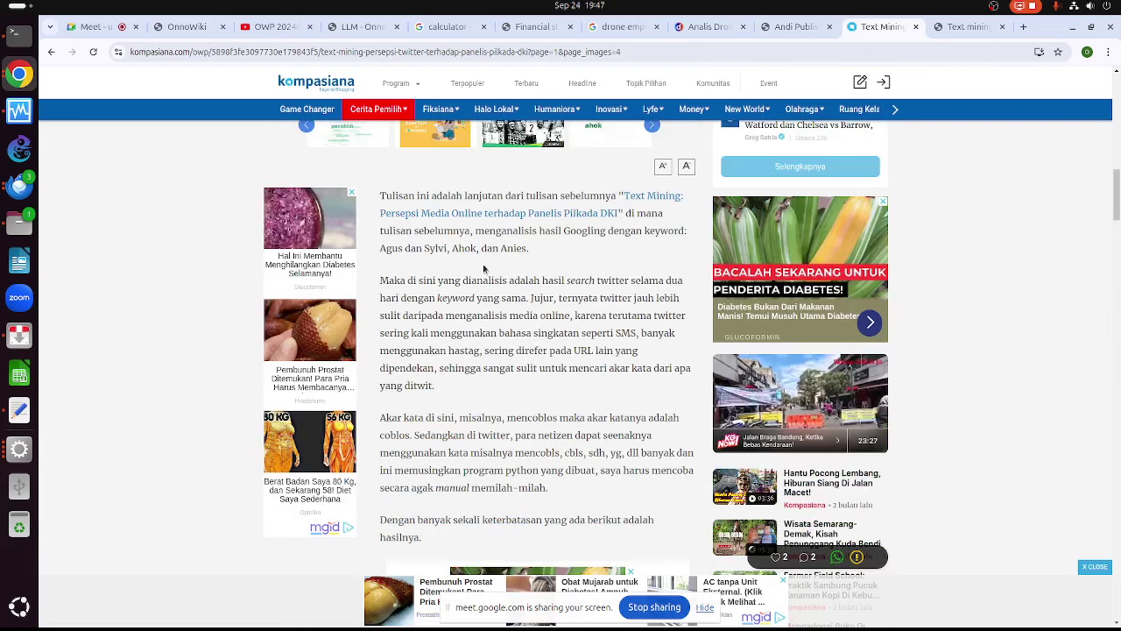
{"action": "left_click_drag", "start_coordinate": [379, 250], "coordinate": [531, 252]}
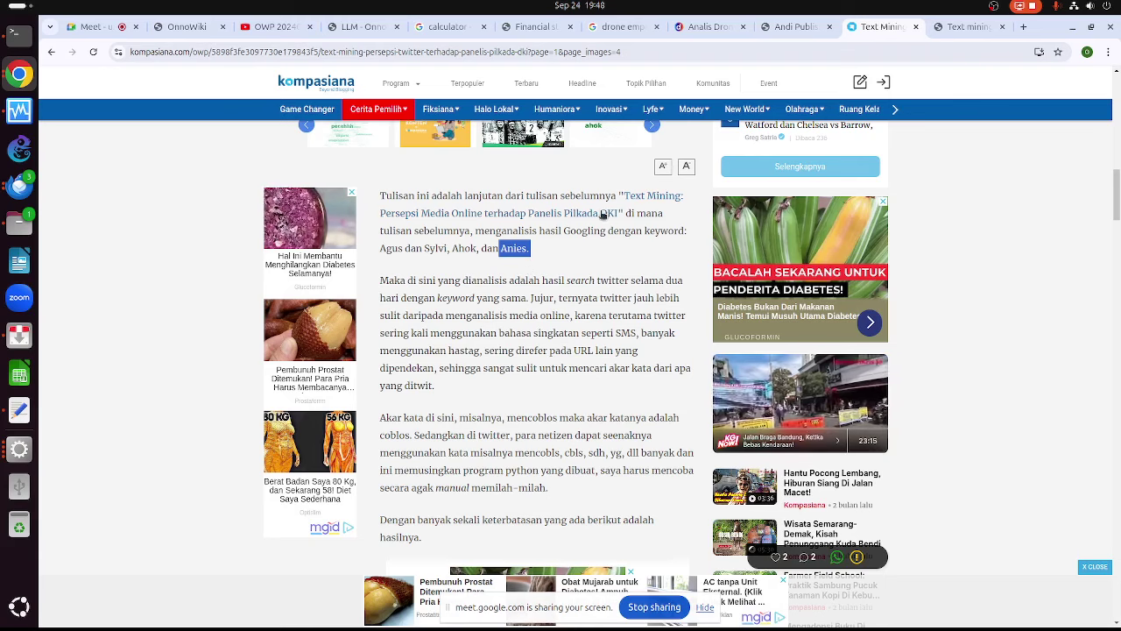
{"action": "left_click_drag", "start_coordinate": [380, 248], "coordinate": [447, 249]}
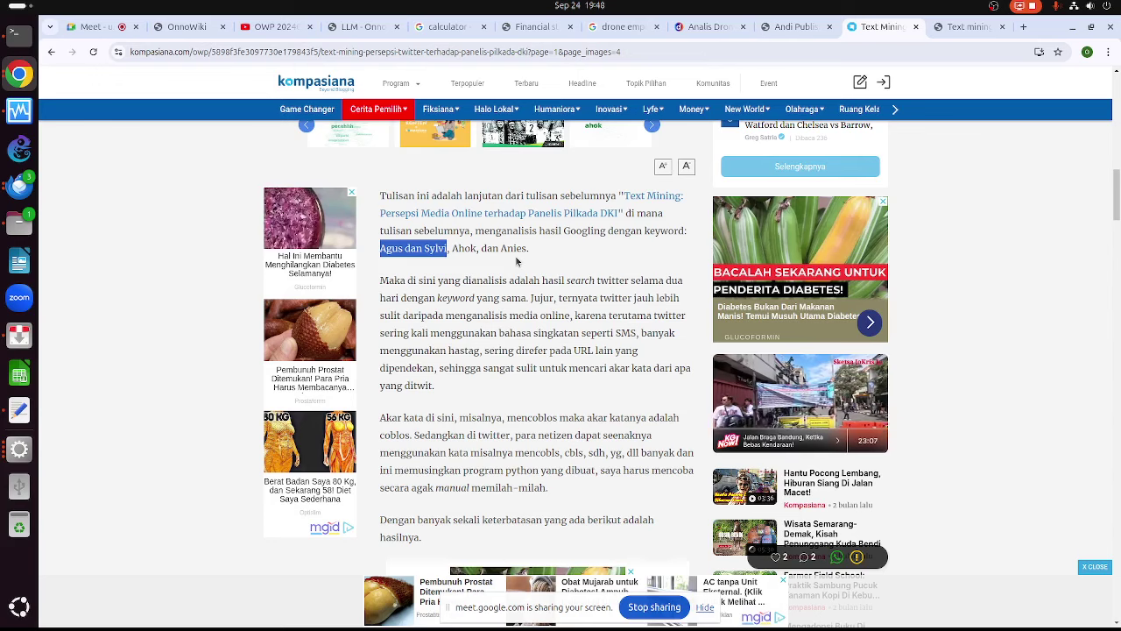
{"action": "scroll", "coordinate": [517, 261], "scroll_direction": "up", "scroll_amount": 5}
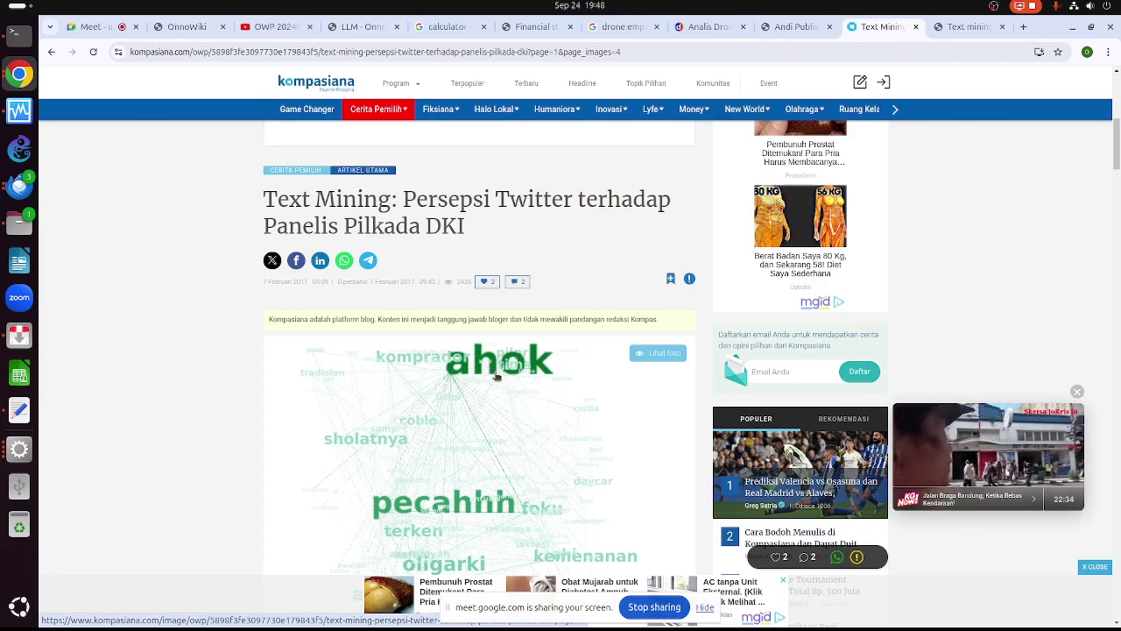
{"action": "scroll", "coordinate": [498, 372], "scroll_direction": "down", "scroll_amount": 3}
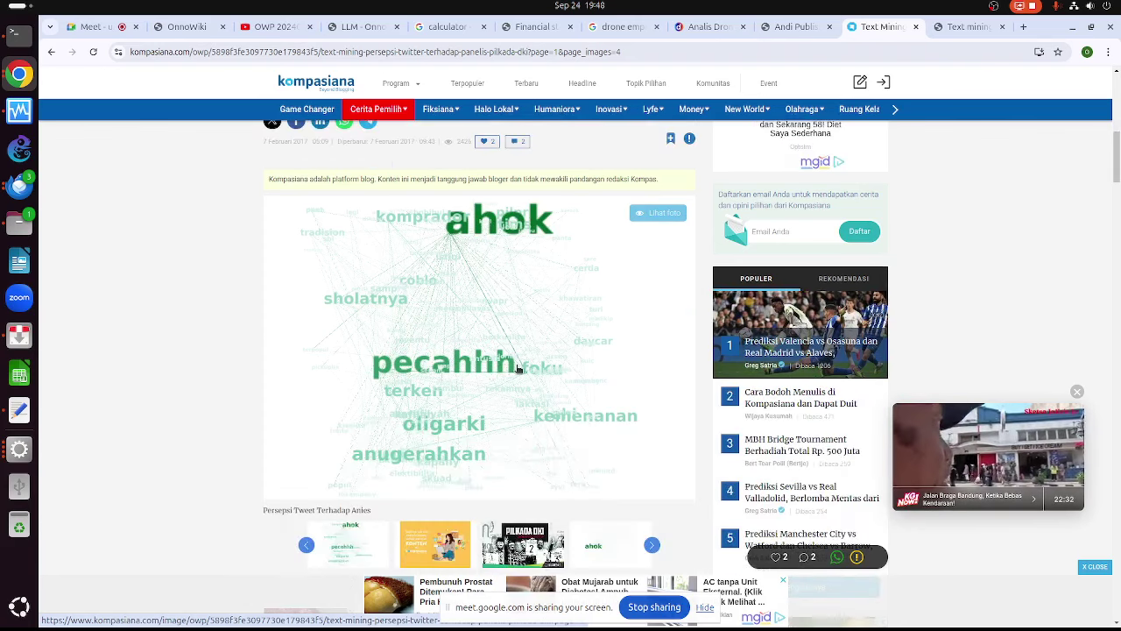
{"action": "scroll", "coordinate": [499, 372], "scroll_direction": "down", "scroll_amount": 5}
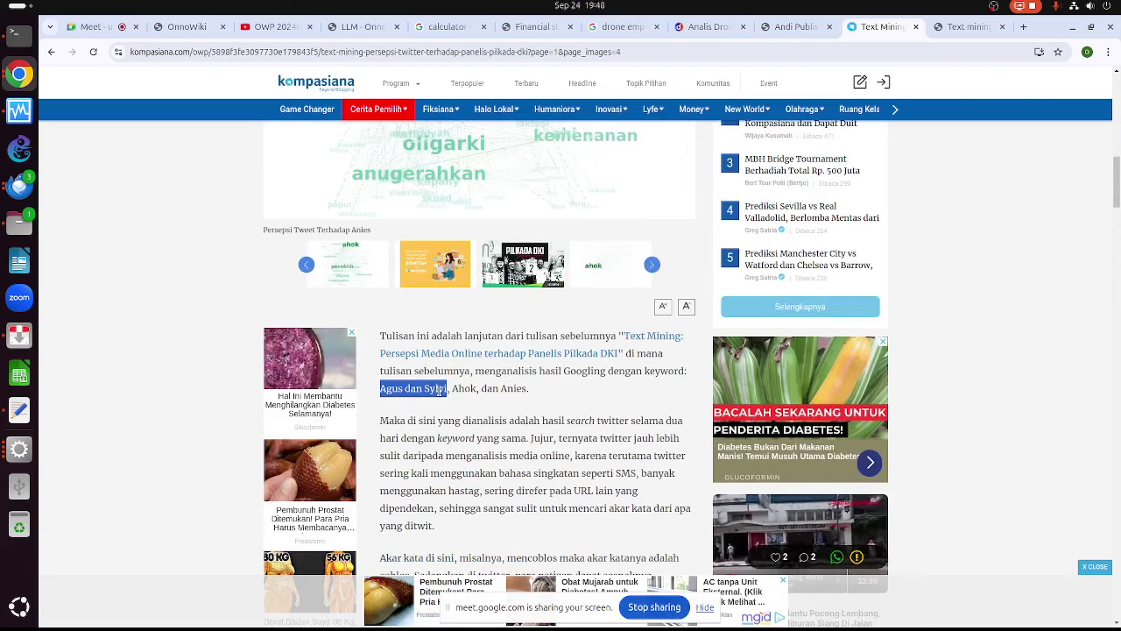
{"action": "scroll", "coordinate": [488, 320], "scroll_direction": "up", "scroll_amount": 5}
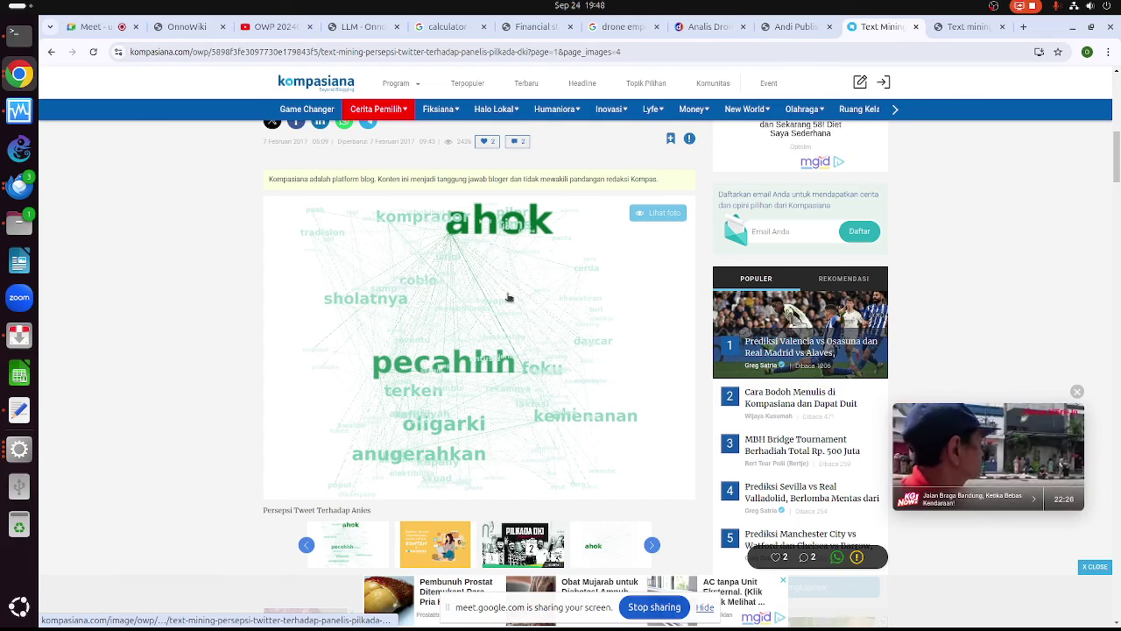
{"action": "scroll", "coordinate": [460, 483], "scroll_direction": "down", "scroll_amount": 5}
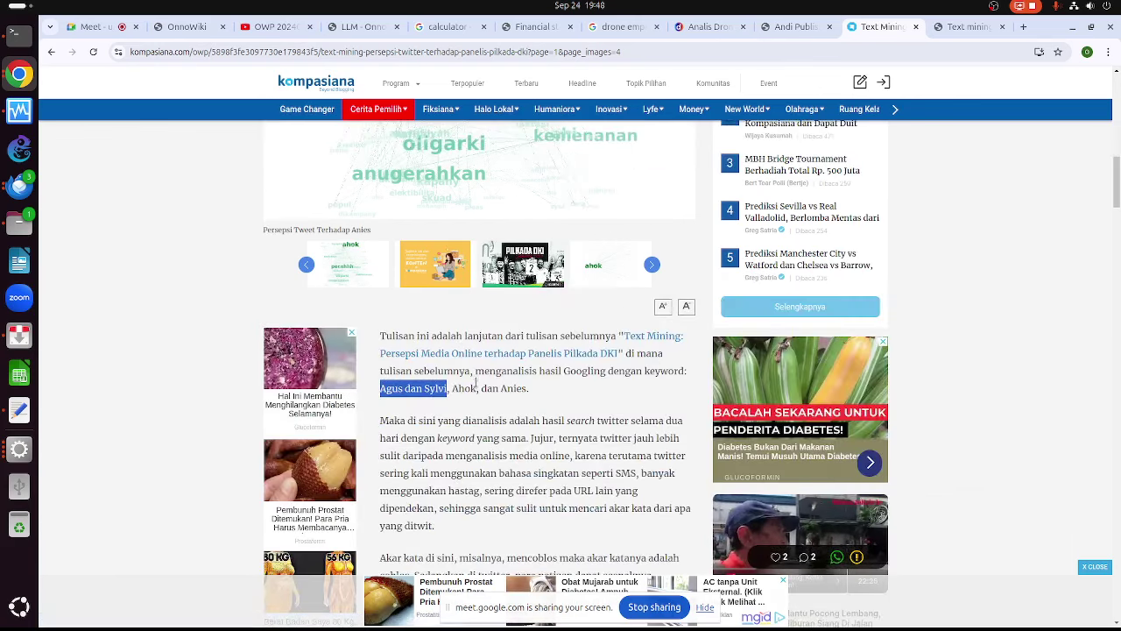
Examine the Ahok tweet perception network and the paragraph below it on keyword dominance and NLTK sentiment analysis
{"action": "scroll", "coordinate": [466, 408], "scroll_direction": "down", "scroll_amount": 11}
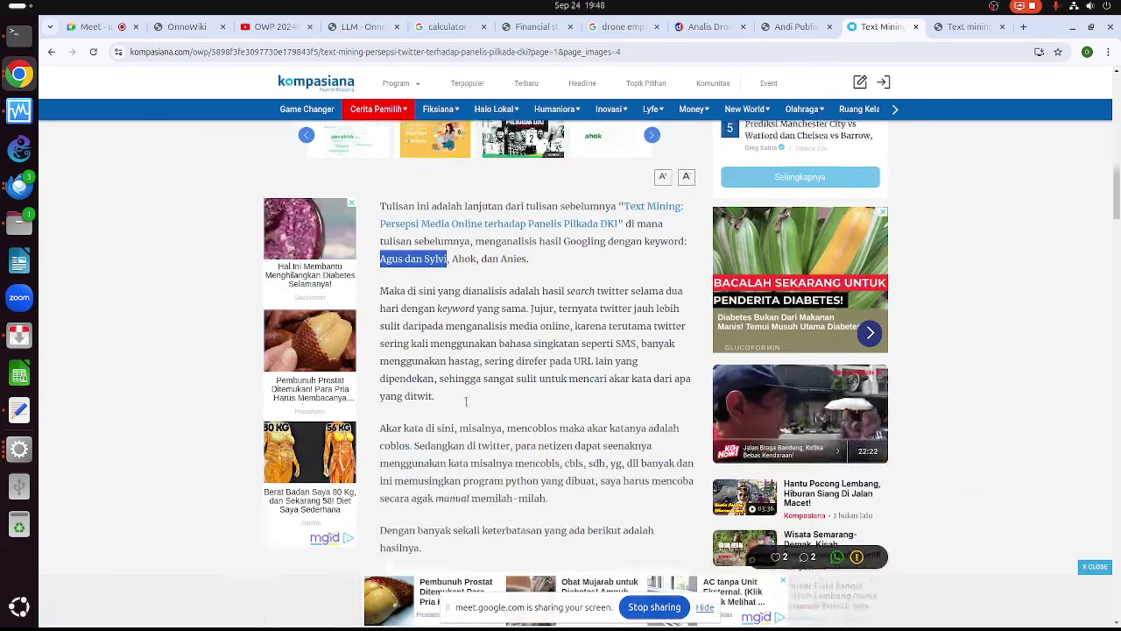
{"action": "scroll", "coordinate": [467, 419], "scroll_direction": "down", "scroll_amount": 5}
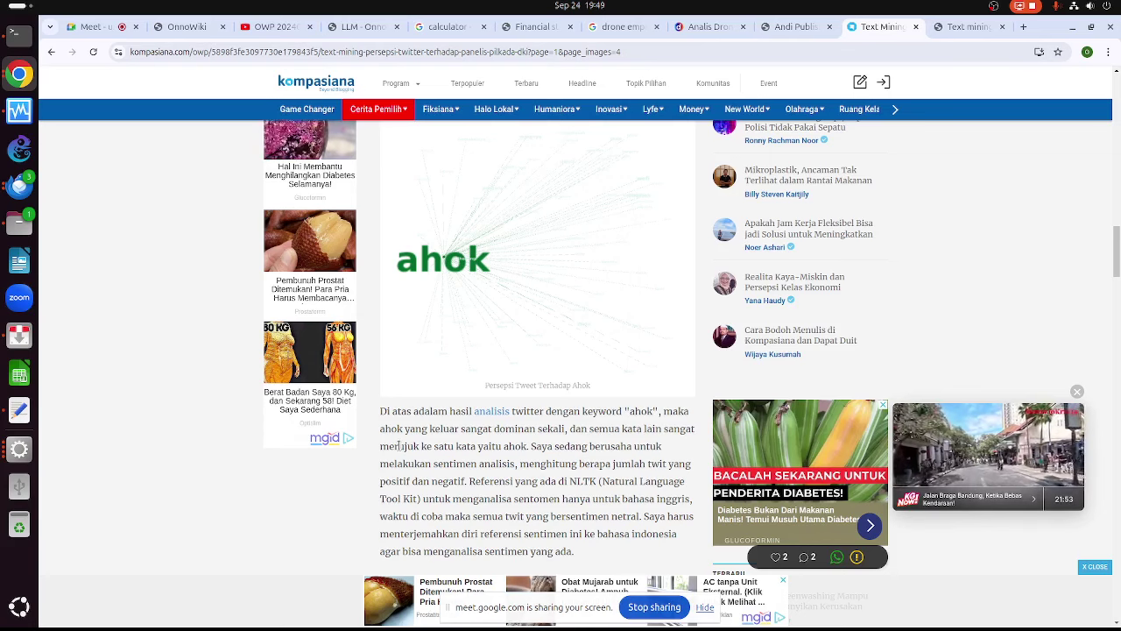
{"action": "left_click_drag", "start_coordinate": [399, 445], "coordinate": [567, 464]}
{"action": "left_click_drag", "start_coordinate": [505, 482], "coordinate": [511, 489]}
{"action": "scroll", "coordinate": [554, 366], "scroll_direction": "up", "scroll_amount": 5}
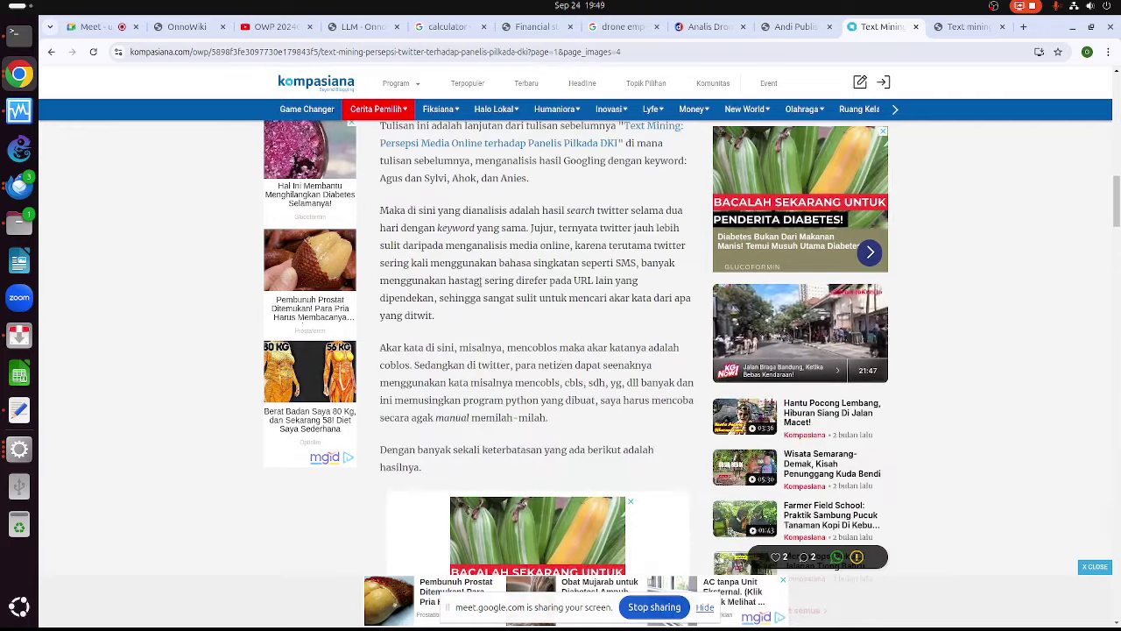
Highlight the keyword "Anies" in the introduction, and examine the Agus Sylvi tweet perception network with its explanation
{"action": "double_click", "coordinate": [514, 178]}
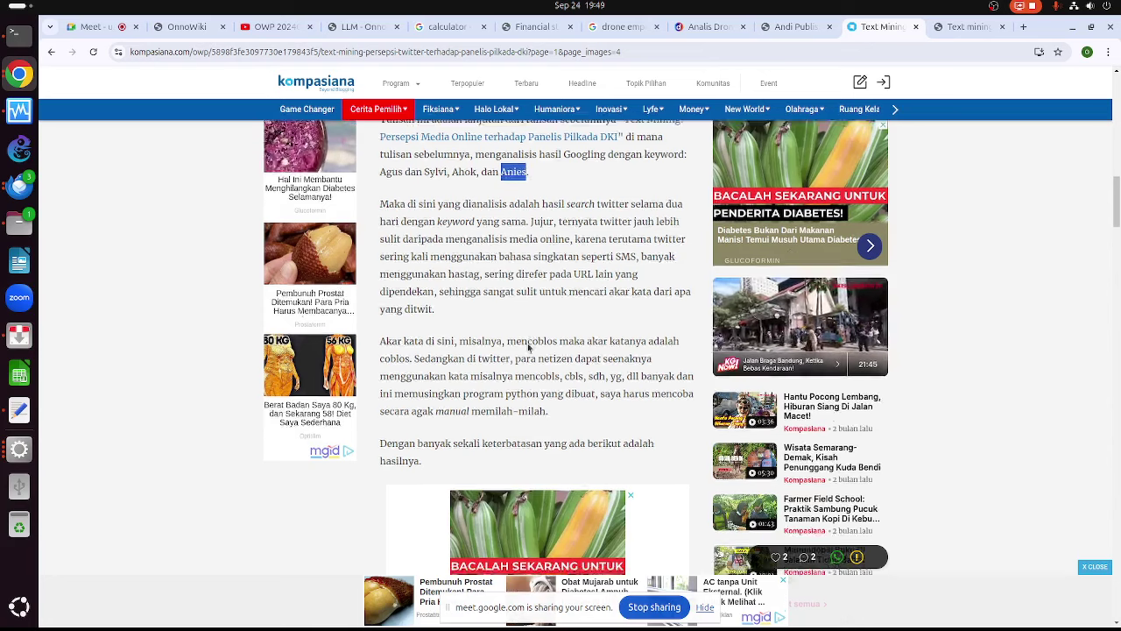
{"action": "scroll", "coordinate": [535, 329], "scroll_direction": "down", "scroll_amount": 10}
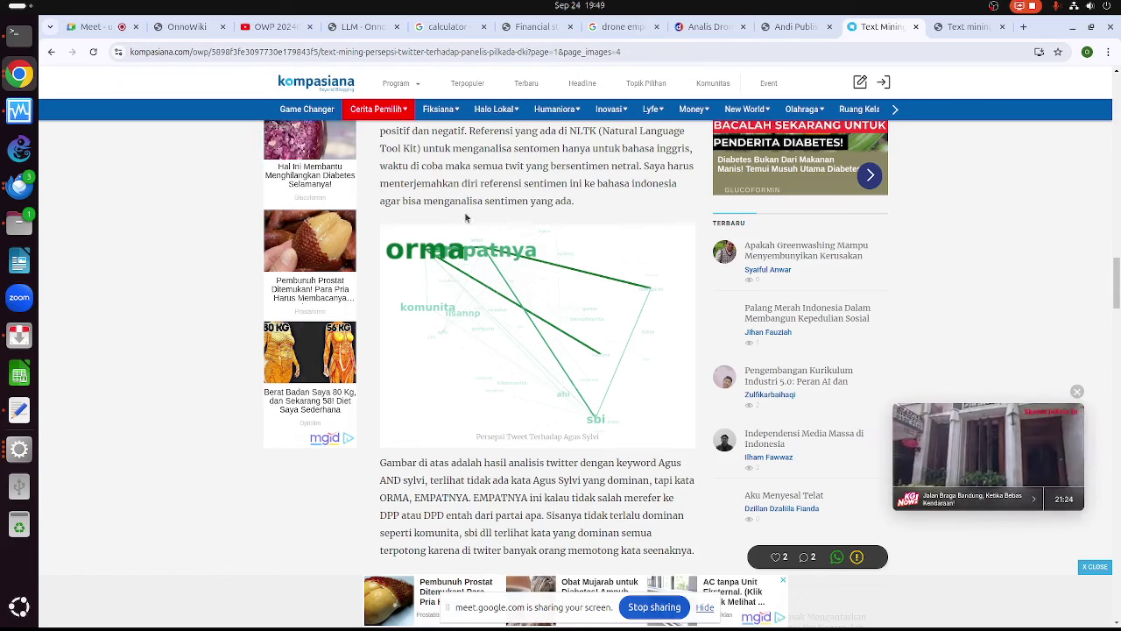
{"action": "scroll", "coordinate": [491, 350], "scroll_direction": "down", "scroll_amount": 2}
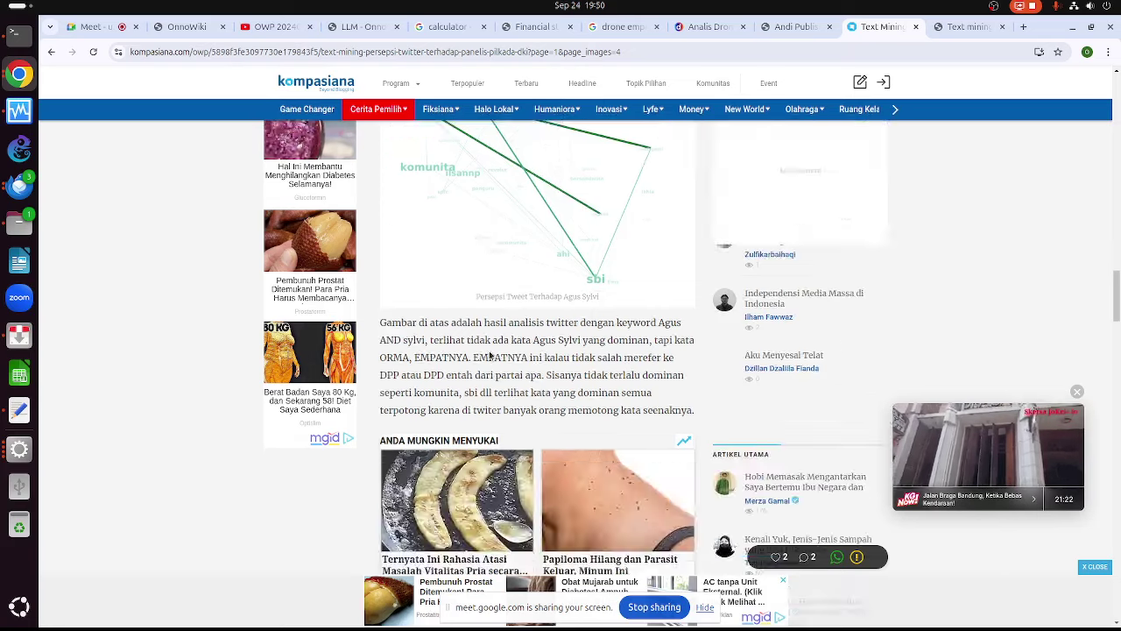
{"action": "scroll", "coordinate": [489, 355], "scroll_direction": "down", "scroll_amount": 1}
{"action": "scroll", "coordinate": [489, 355], "scroll_direction": "up", "scroll_amount": 4}
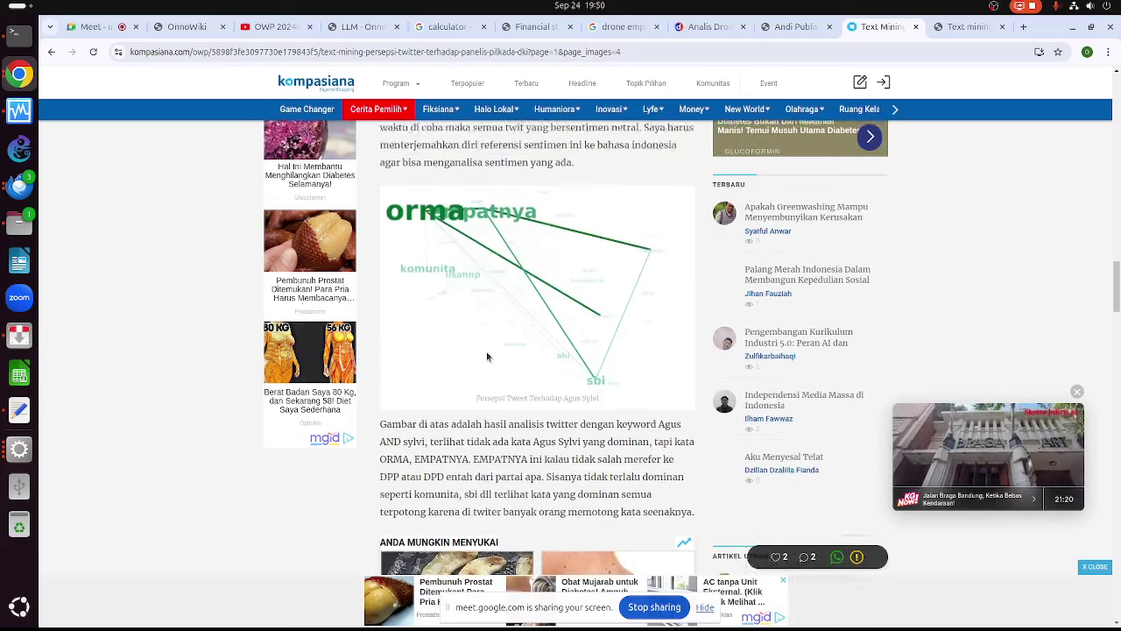
Leave the Kompasiana article, switch to Orange, close the open Network Explorer and return to the workflow canvas
{"action": "scroll", "coordinate": [488, 361], "scroll_direction": "up", "scroll_amount": 4}
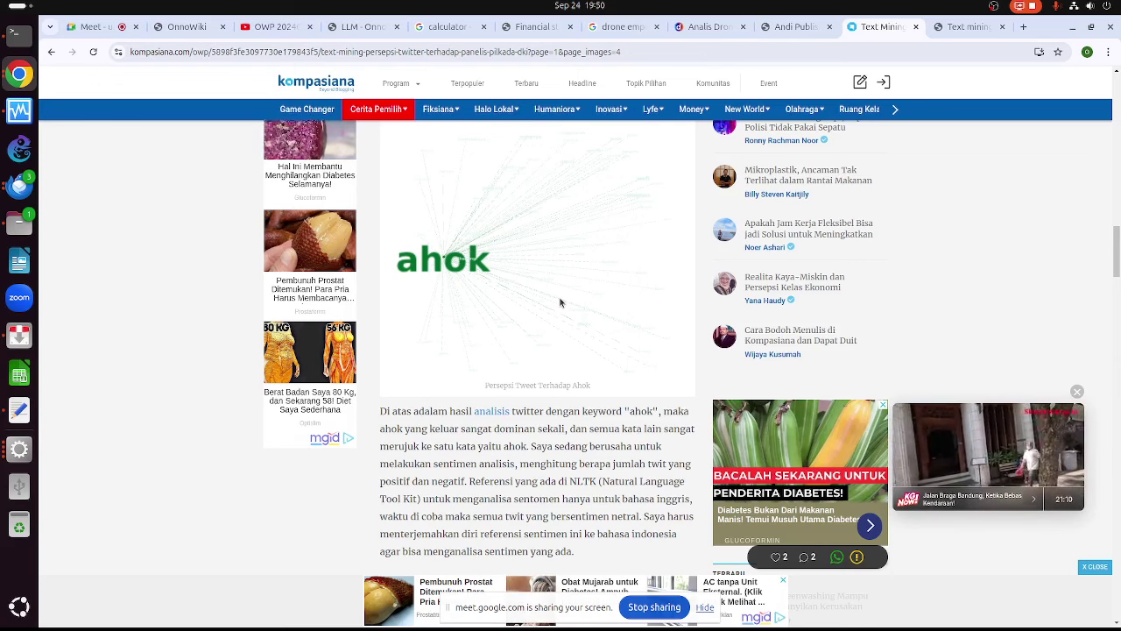
{"action": "scroll", "coordinate": [561, 302], "scroll_direction": "up", "scroll_amount": 3}
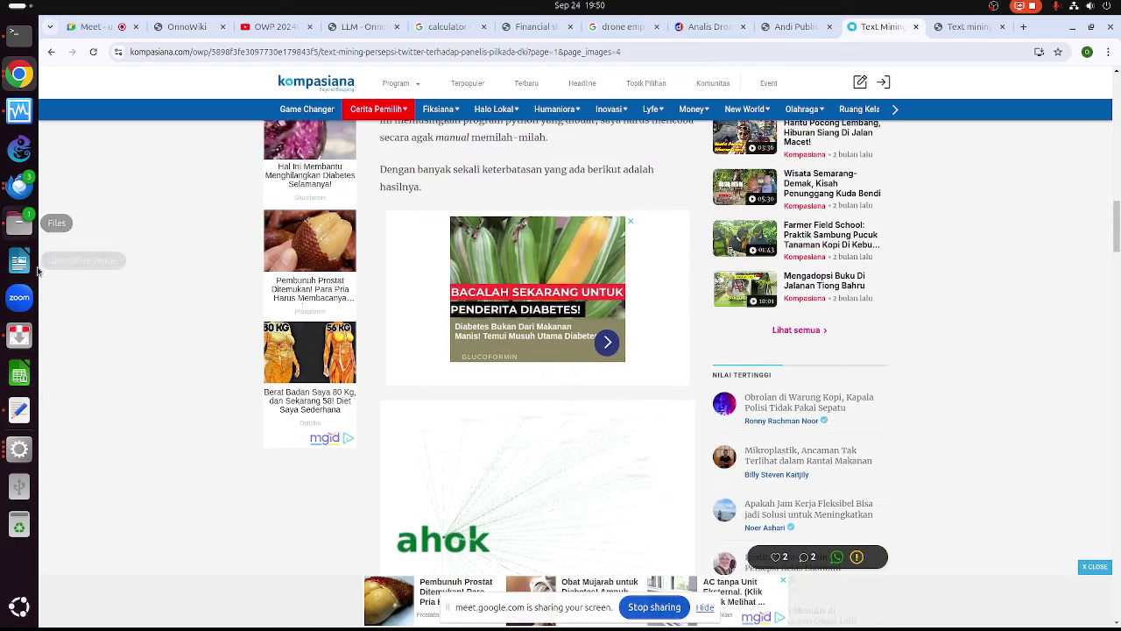
{"action": "left_click", "coordinate": [20, 448]}
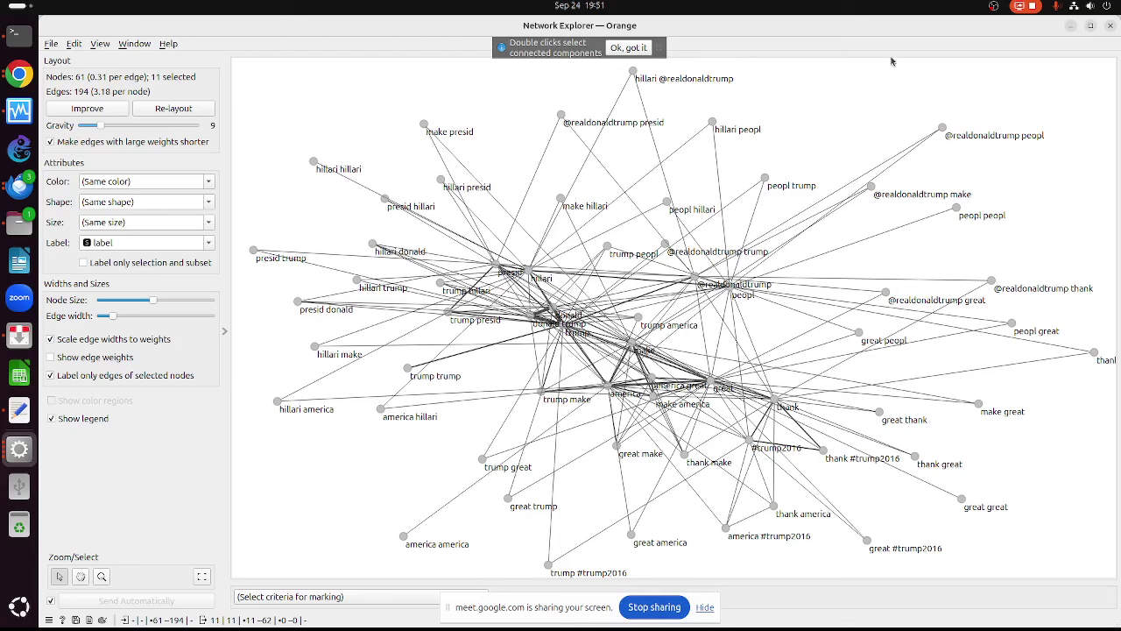
{"action": "left_click", "coordinate": [1112, 27]}
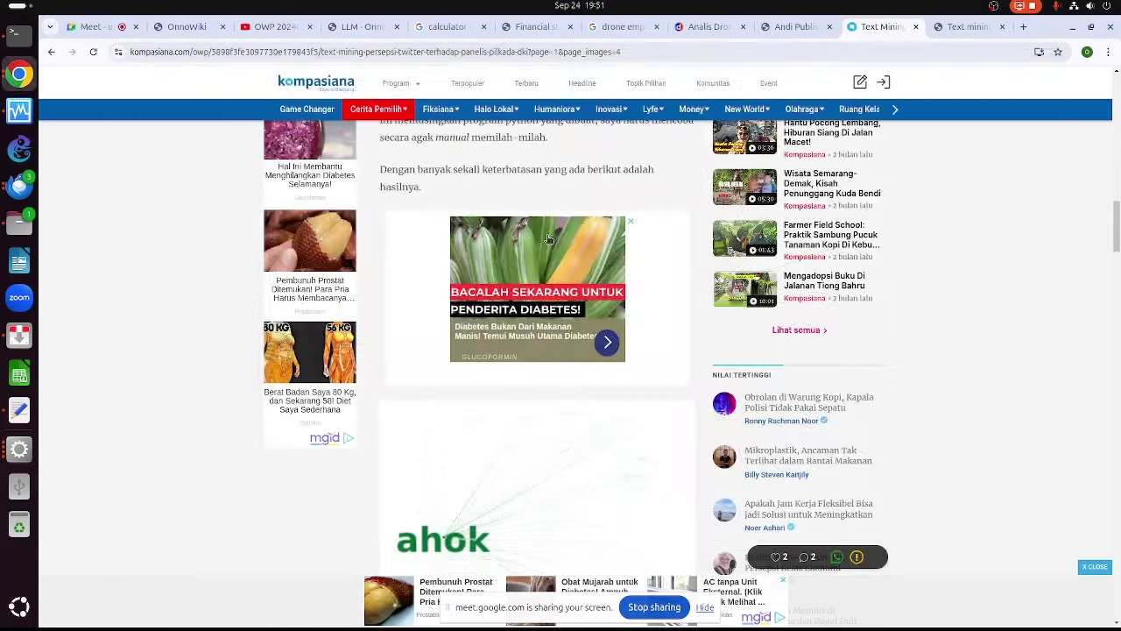
{"action": "left_click", "coordinate": [19, 441]}
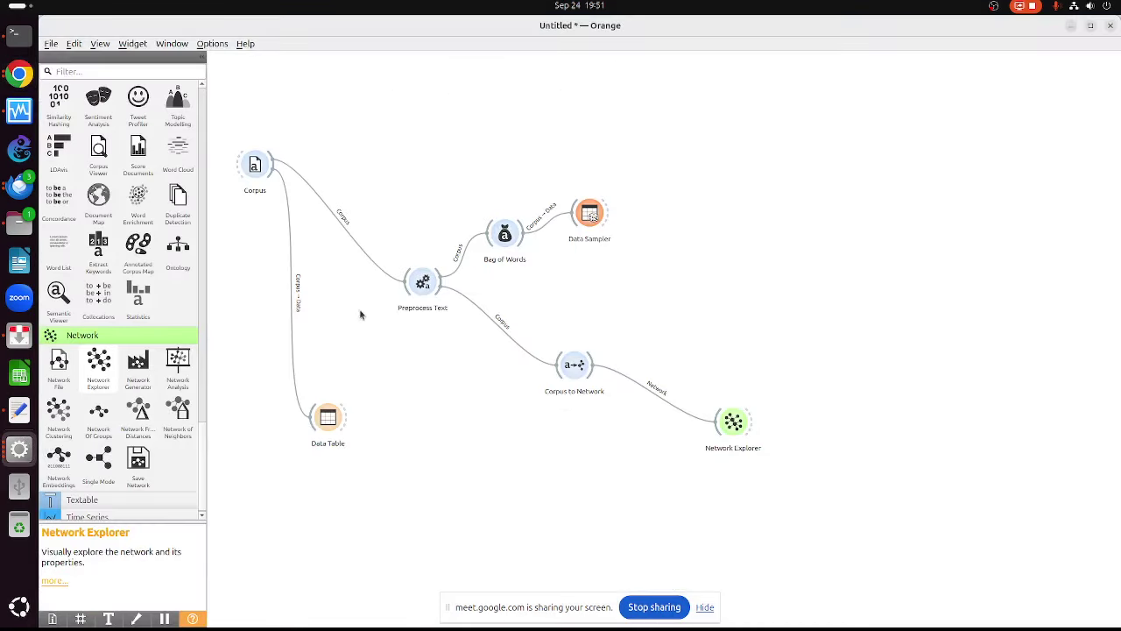
Replace the Preprocess Text link to Corpus to Network with one from Bag of Words, and view the network in Network Explorer
{"action": "right_click", "coordinate": [510, 342]}
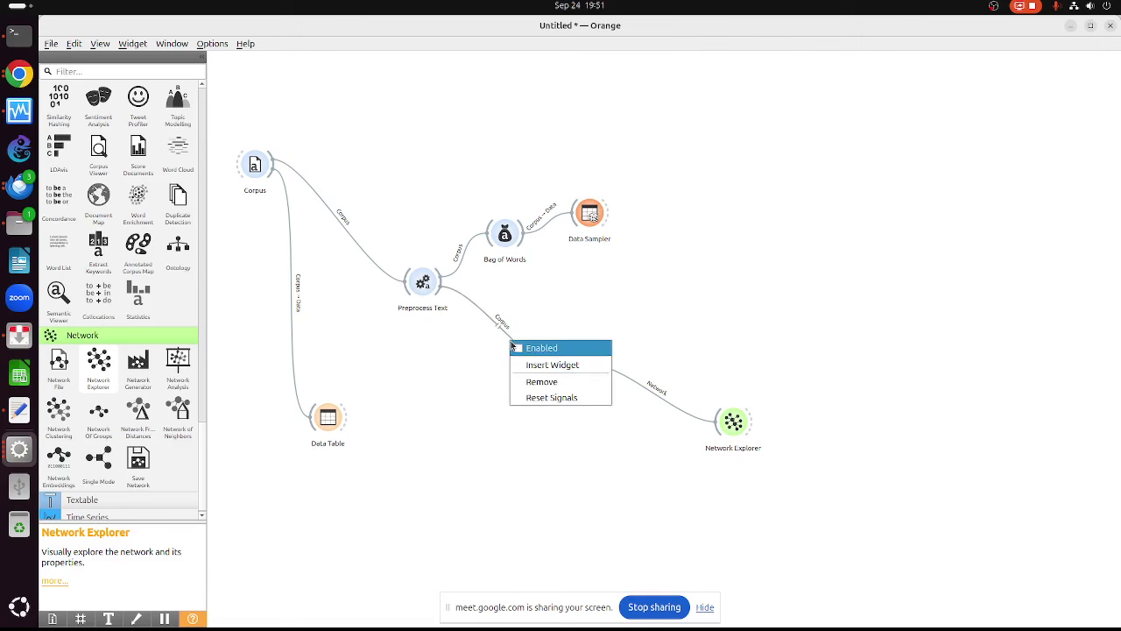
{"action": "left_click", "coordinate": [539, 382]}
{"action": "left_click_drag", "start_coordinate": [521, 246], "coordinate": [561, 365]}
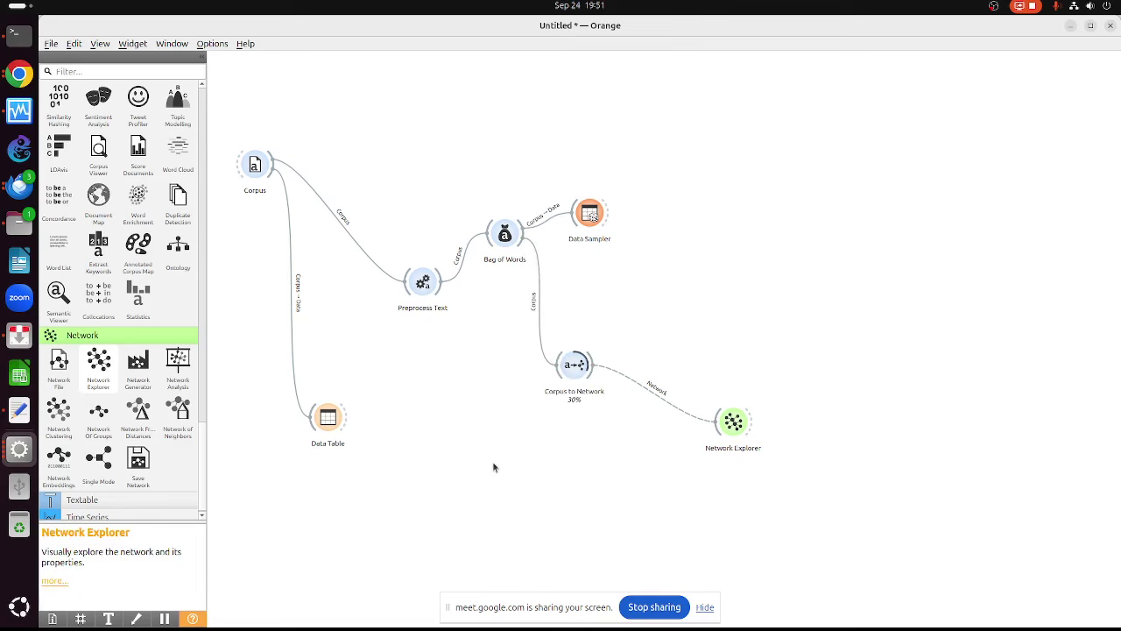
{"action": "double_click", "coordinate": [732, 422]}
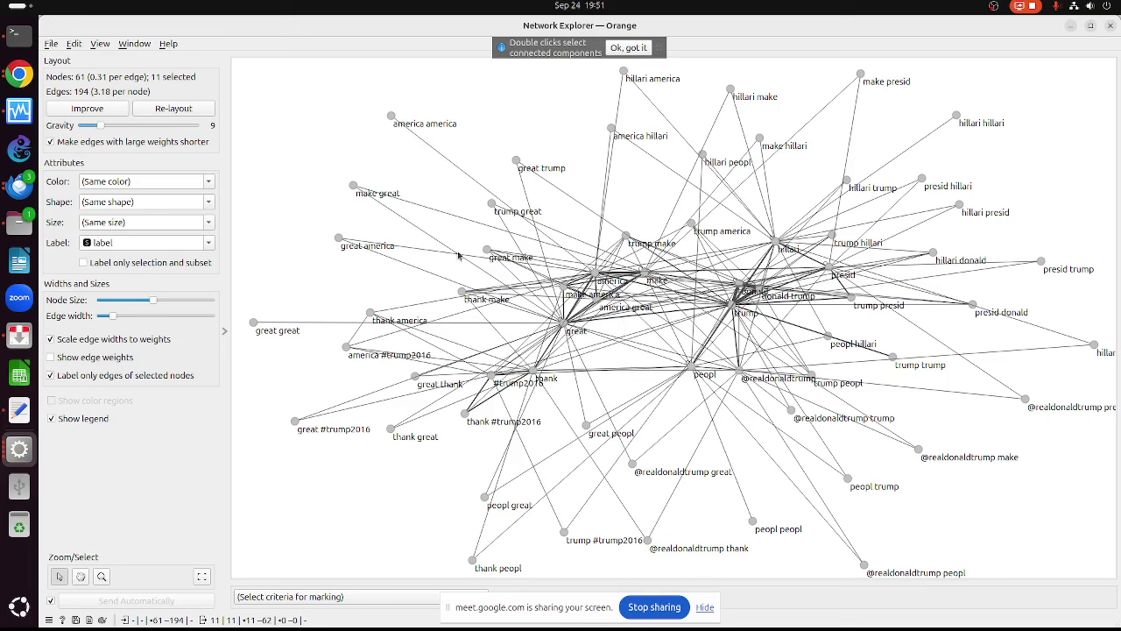
{"action": "left_click", "coordinate": [1109, 26]}
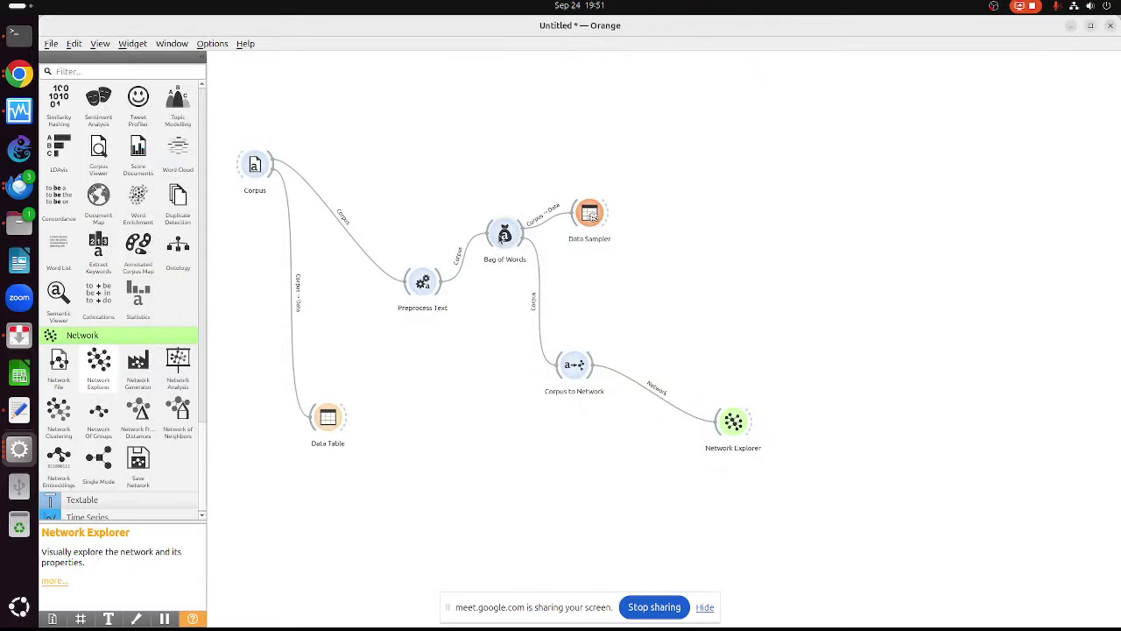
Rearrange the canvas by moving Bag of Words down beside Preprocess Text and Corpus to Network further right
{"action": "left_click", "coordinate": [501, 296]}
{"action": "left_click_drag", "start_coordinate": [501, 298], "coordinate": [500, 331]}
{"action": "left_click_drag", "start_coordinate": [574, 363], "coordinate": [636, 350]}
Switch the Preprocess Text tokenization to Regexp with pattern \w+ and examine the election tweets network in Network Explorer
{"action": "double_click", "coordinate": [417, 287]}
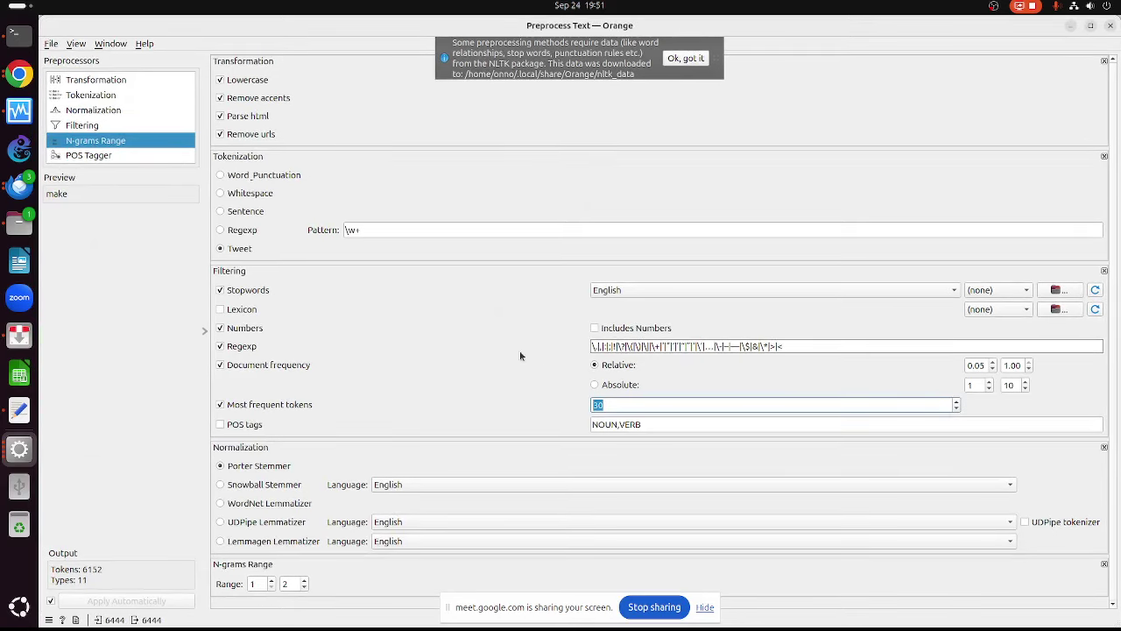
{"action": "left_click", "coordinate": [236, 232]}
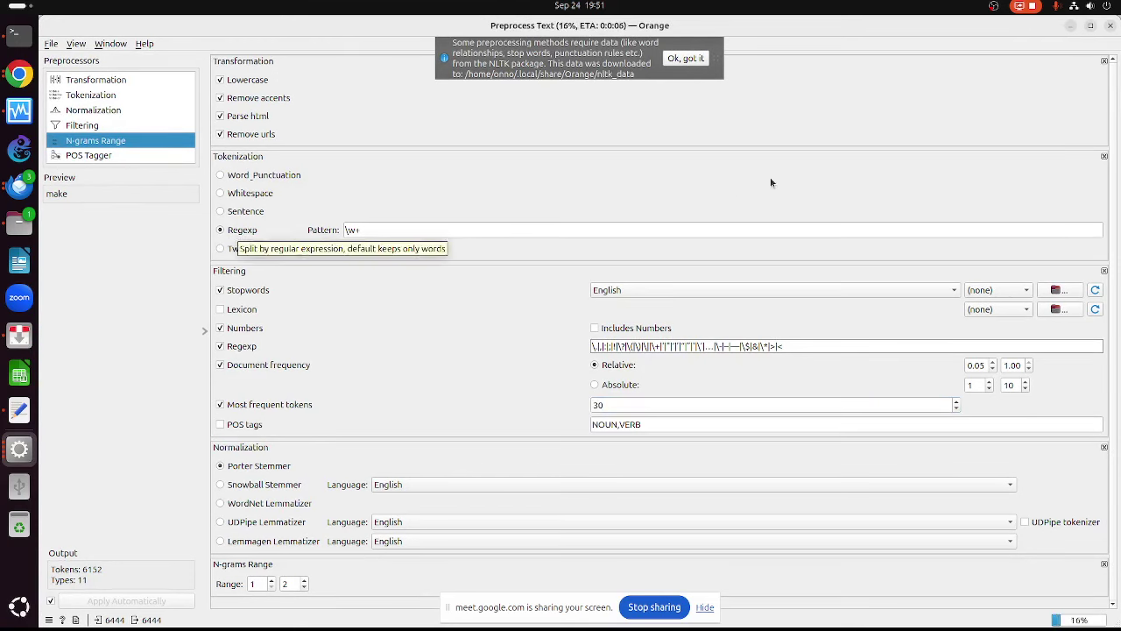
{"action": "left_click", "coordinate": [1110, 26]}
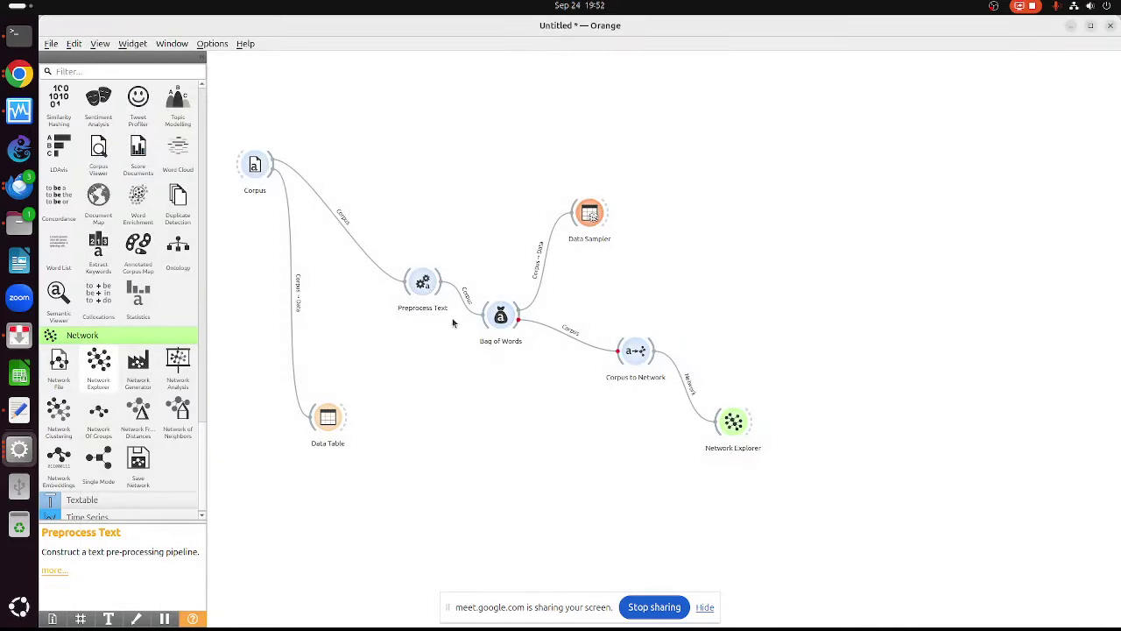
{"action": "double_click", "coordinate": [734, 424]}
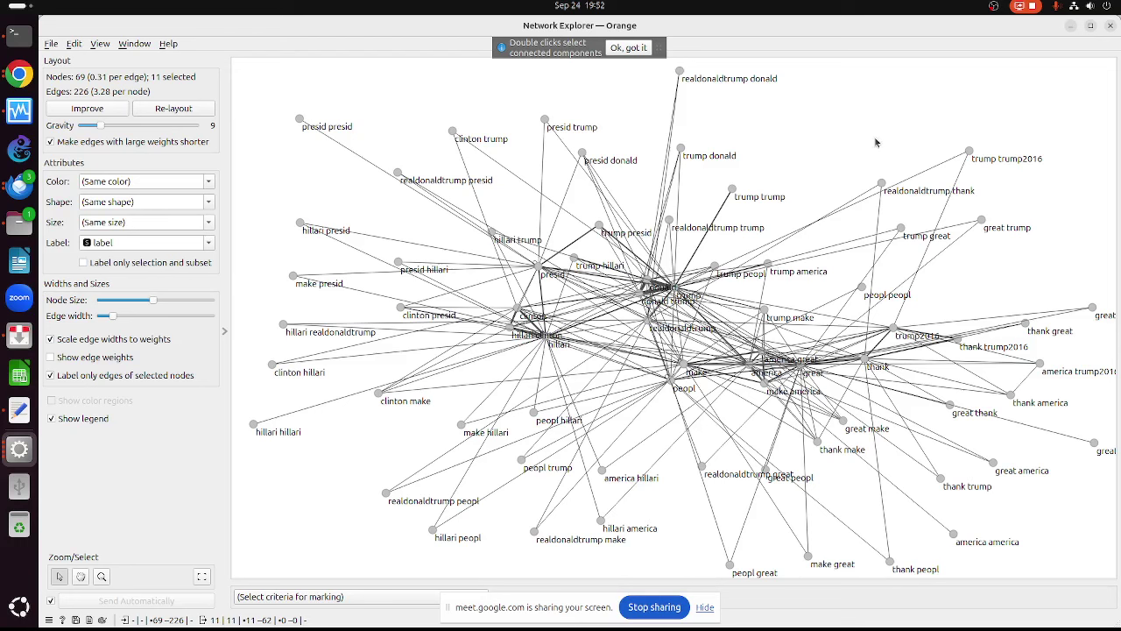
{"action": "left_click", "coordinate": [1111, 27]}
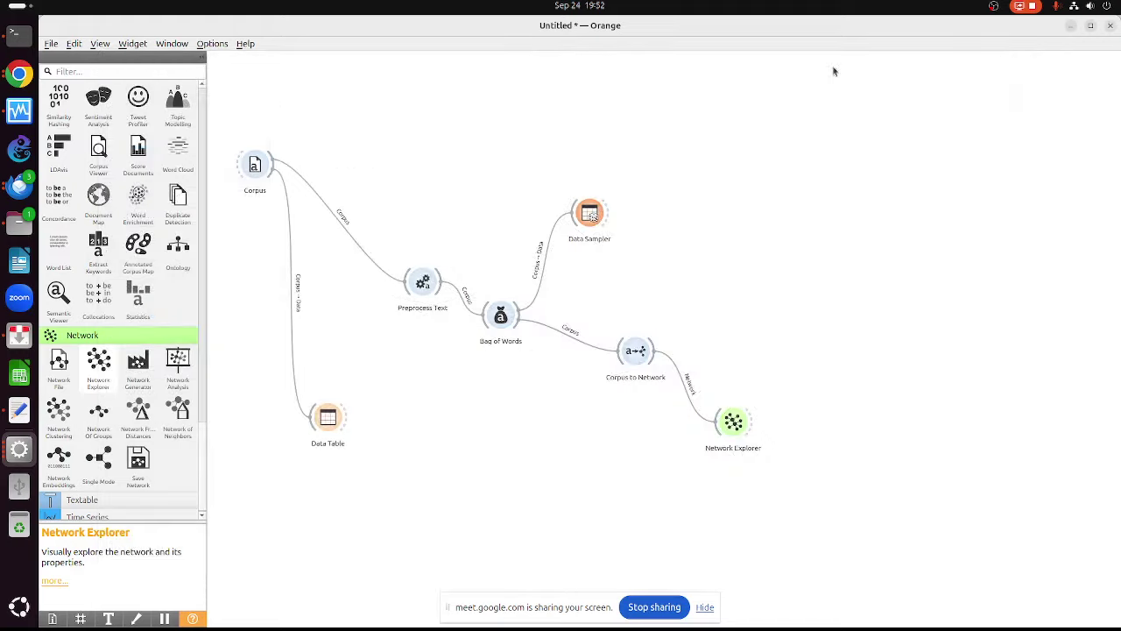
Change the Corpus file to andersen.tab
{"action": "double_click", "coordinate": [255, 165]}
{"action": "left_click", "coordinate": [541, 202]}
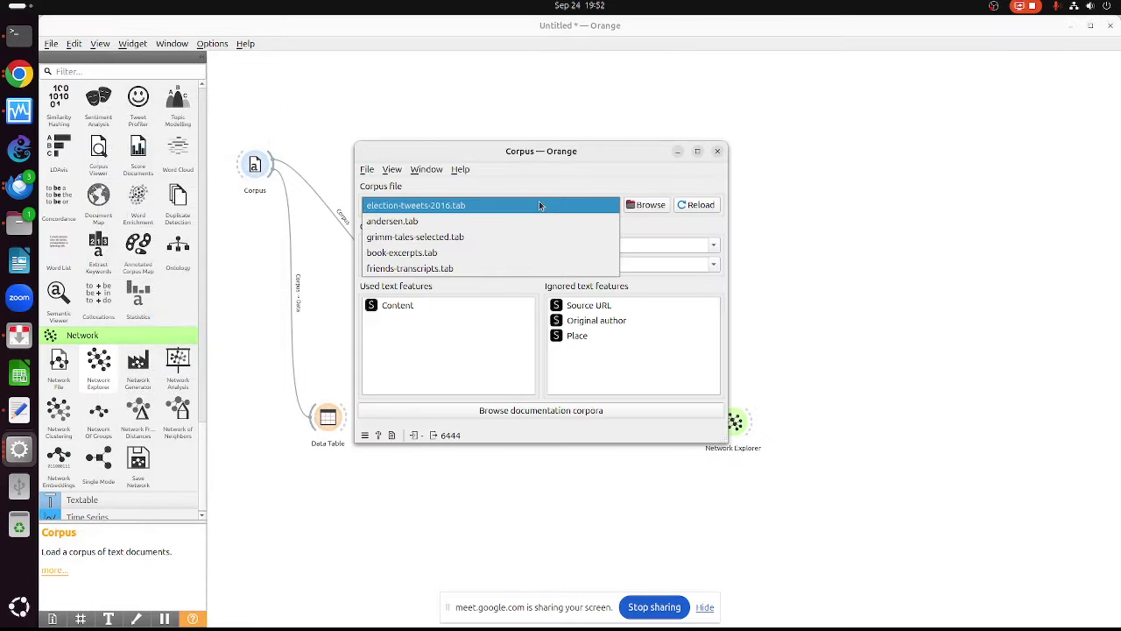
{"action": "left_click", "coordinate": [444, 223]}
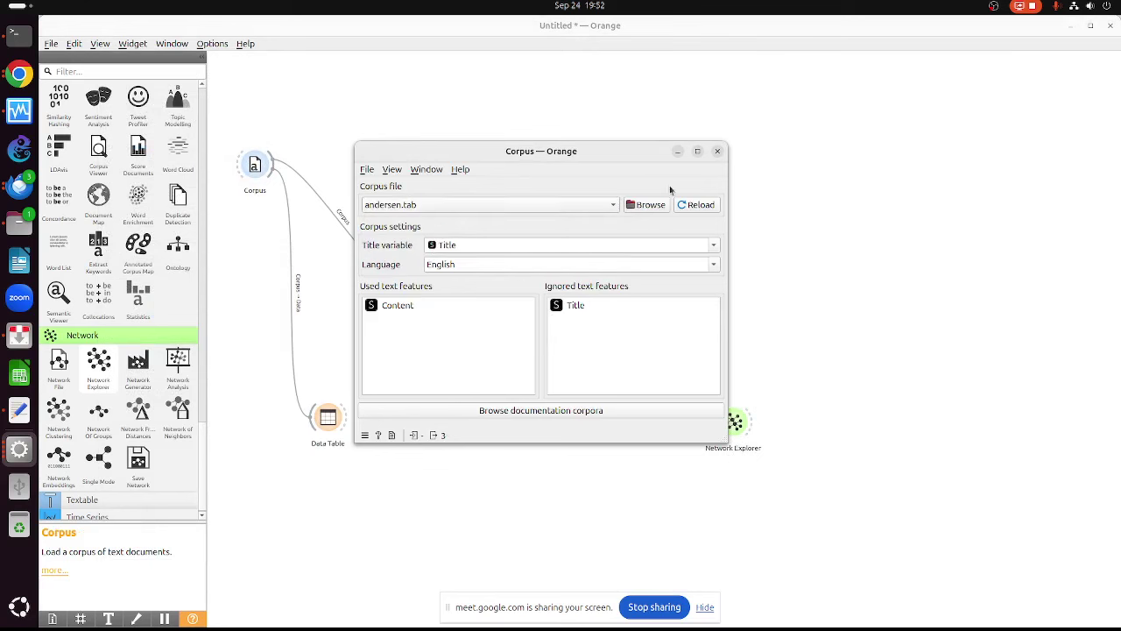
{"action": "left_click", "coordinate": [718, 151]}
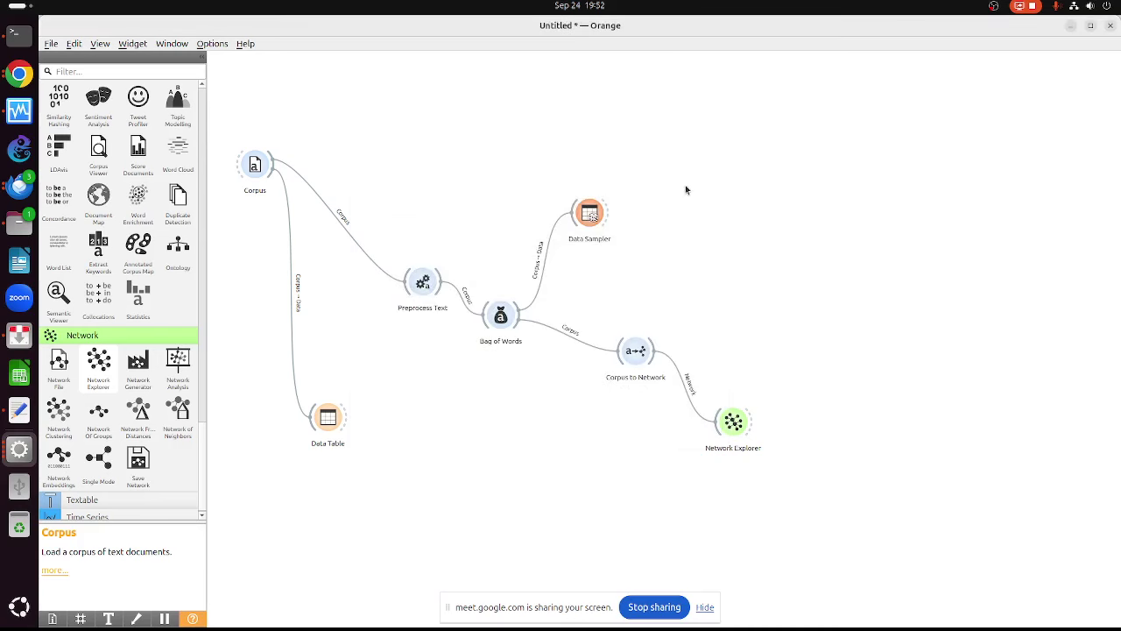
Review the Preprocess Text settings and examine the Andersen word network in Network Explorer
{"action": "double_click", "coordinate": [423, 282]}
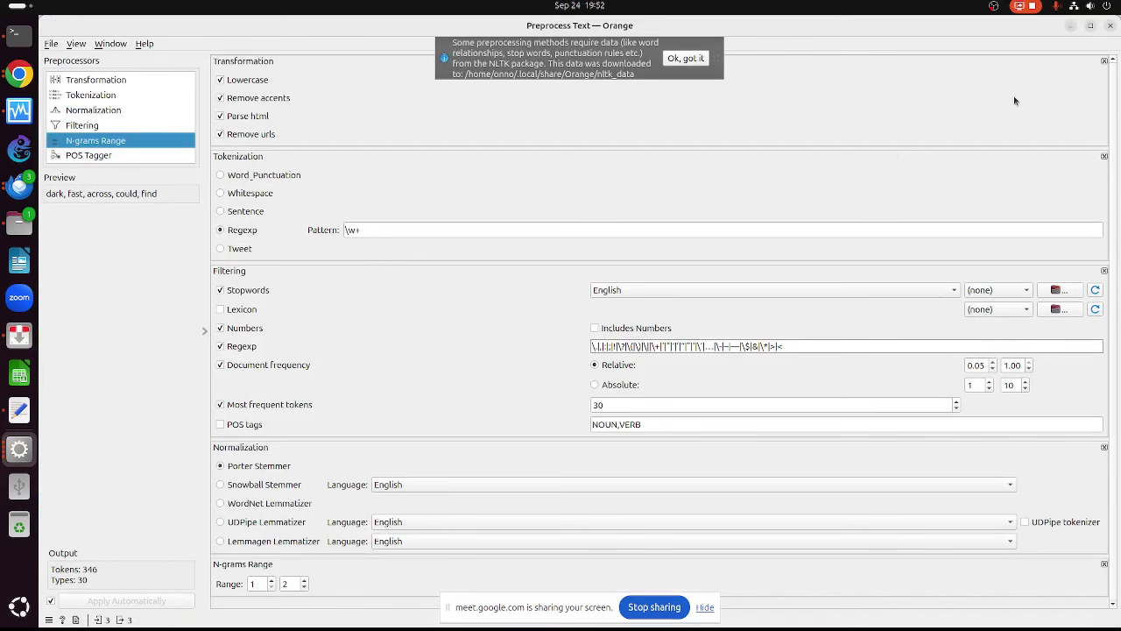
{"action": "left_click", "coordinate": [1111, 27]}
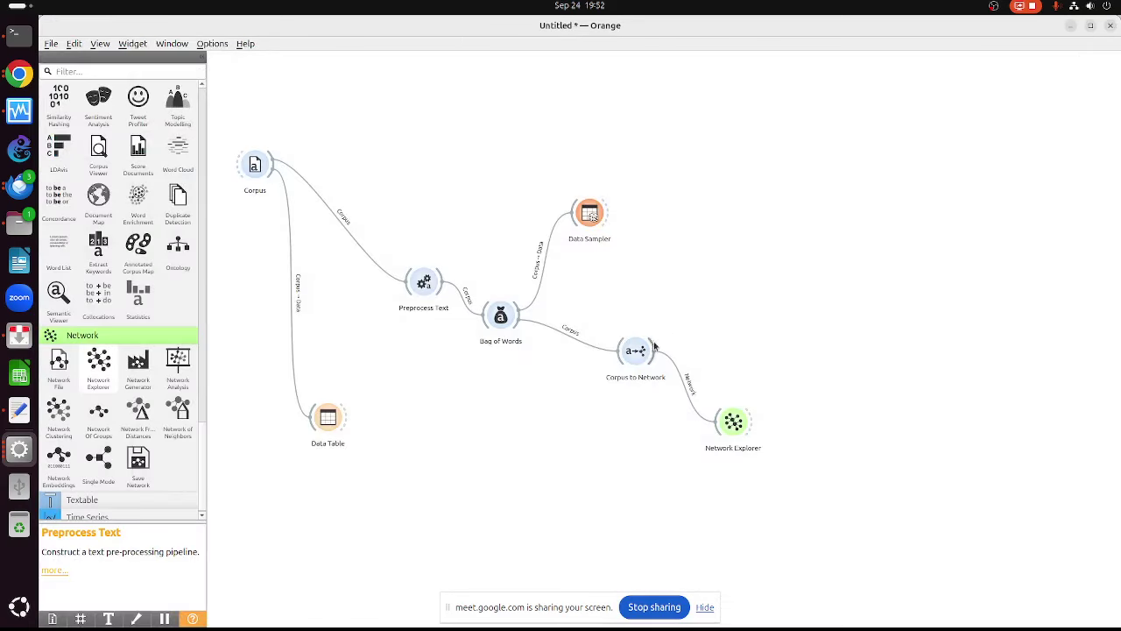
{"action": "double_click", "coordinate": [736, 422]}
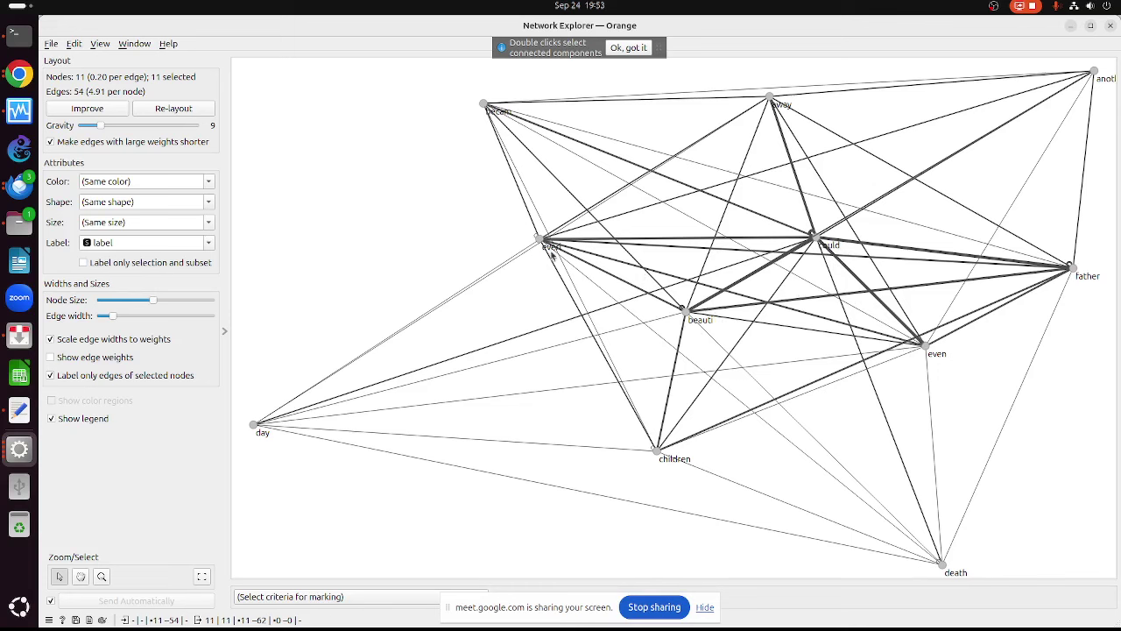
{"action": "left_click", "coordinate": [1110, 26]}
Set the Most frequent tokens filter in Preprocess Text to 80 and examine the Andersen network in Network Explorer
{"action": "double_click", "coordinate": [411, 280]}
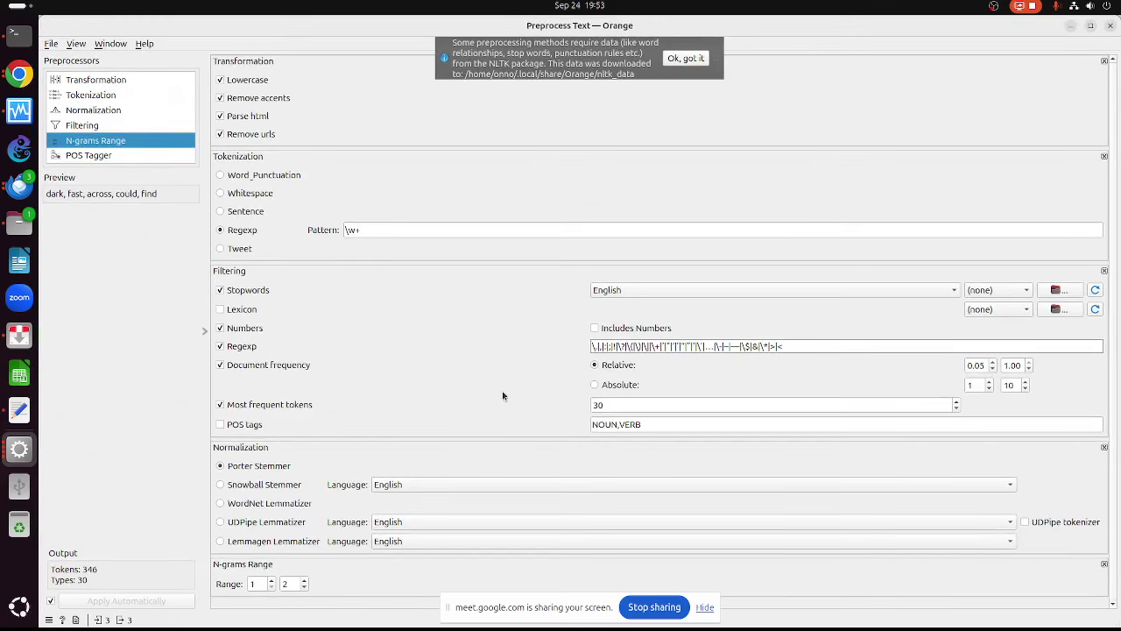
{"action": "left_click_drag", "start_coordinate": [610, 405], "coordinate": [579, 402]}
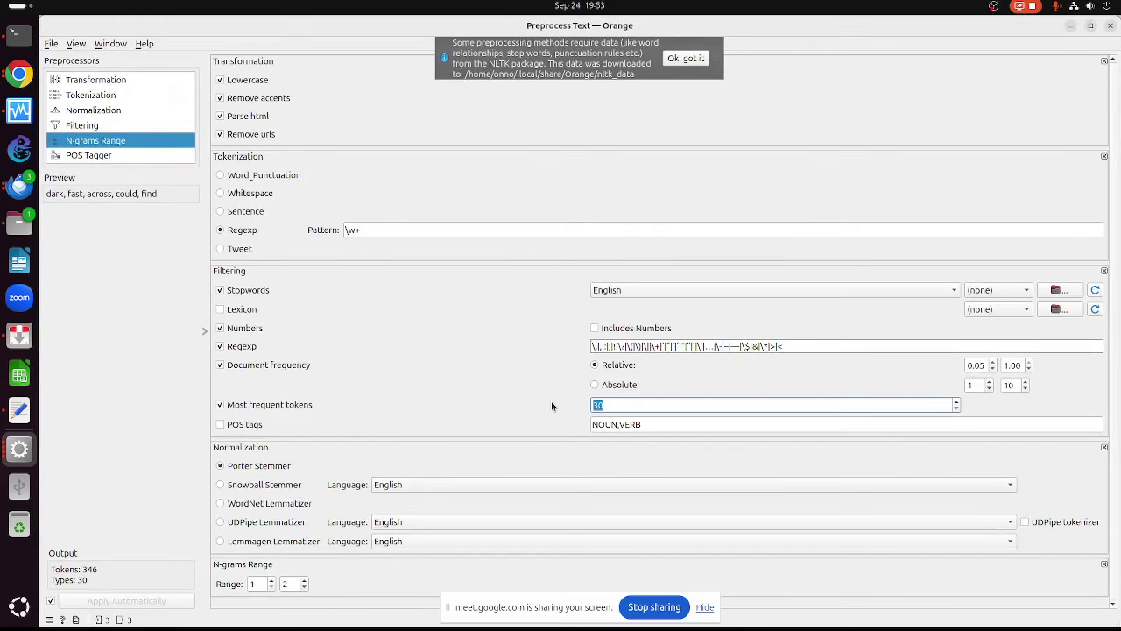
{"action": "type", "text": "80"}
{"action": "key", "text": "Return"}
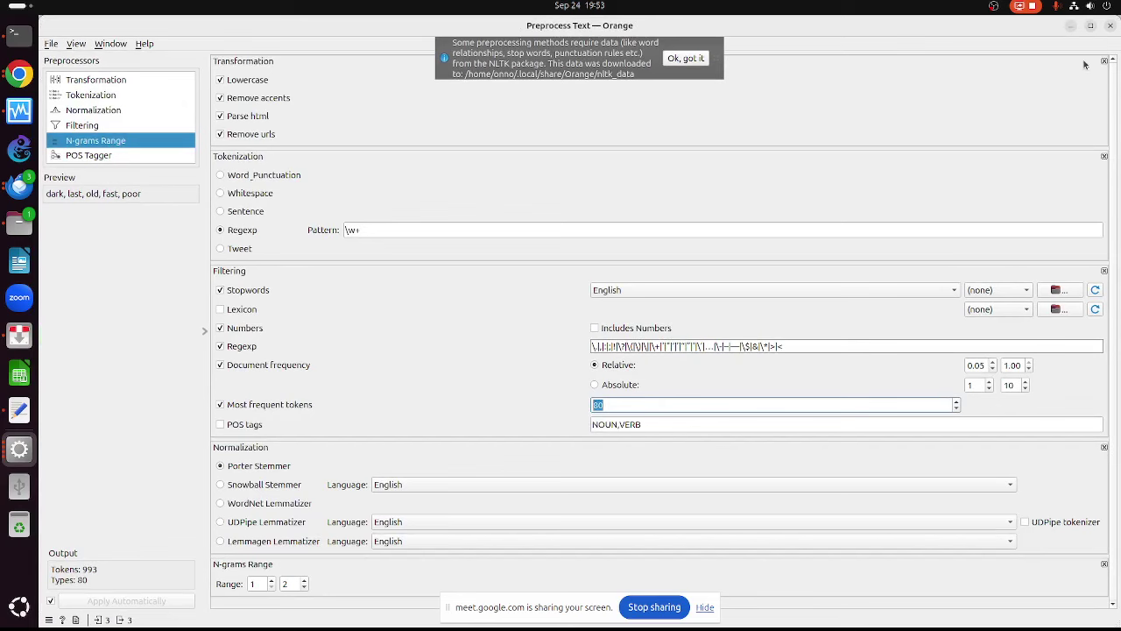
{"action": "left_click", "coordinate": [1110, 25]}
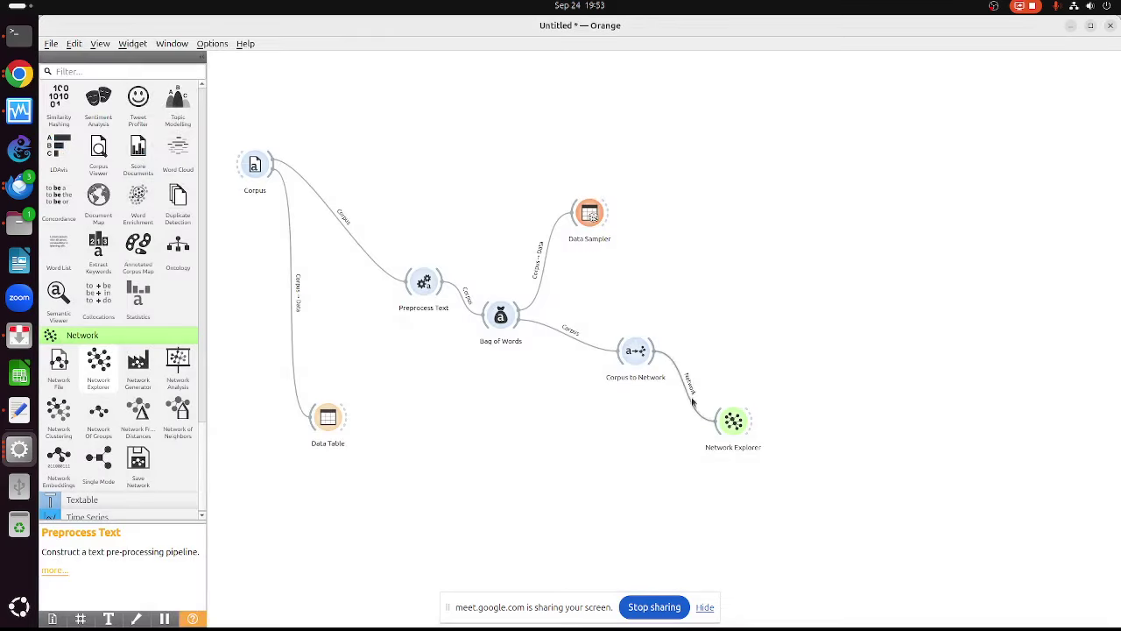
{"action": "double_click", "coordinate": [730, 424]}
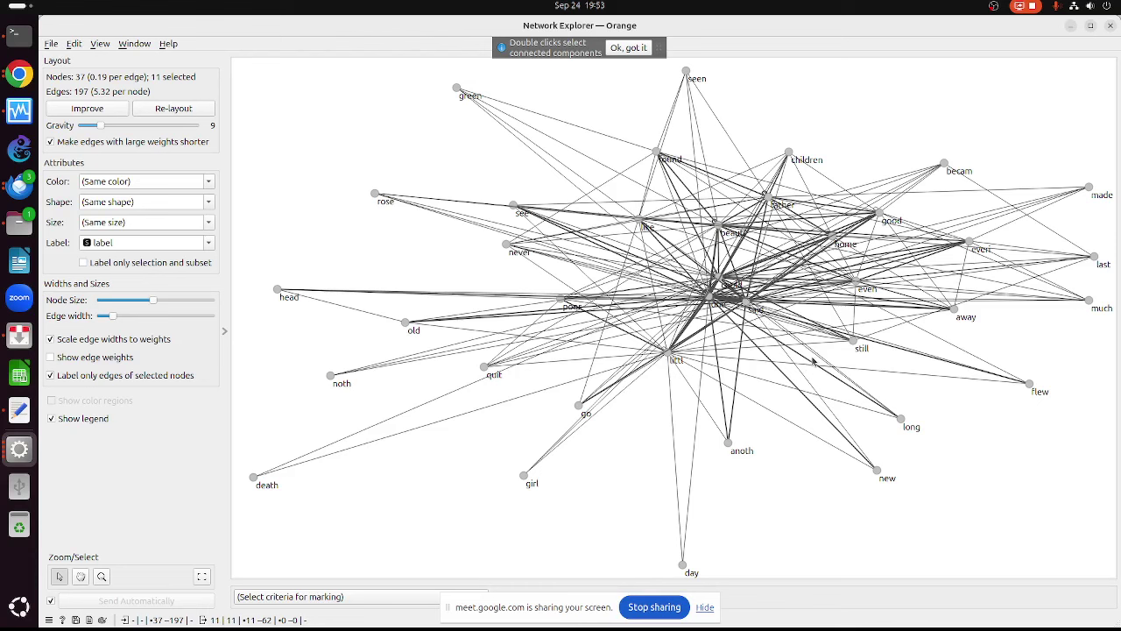
{"action": "left_click", "coordinate": [1110, 25]}
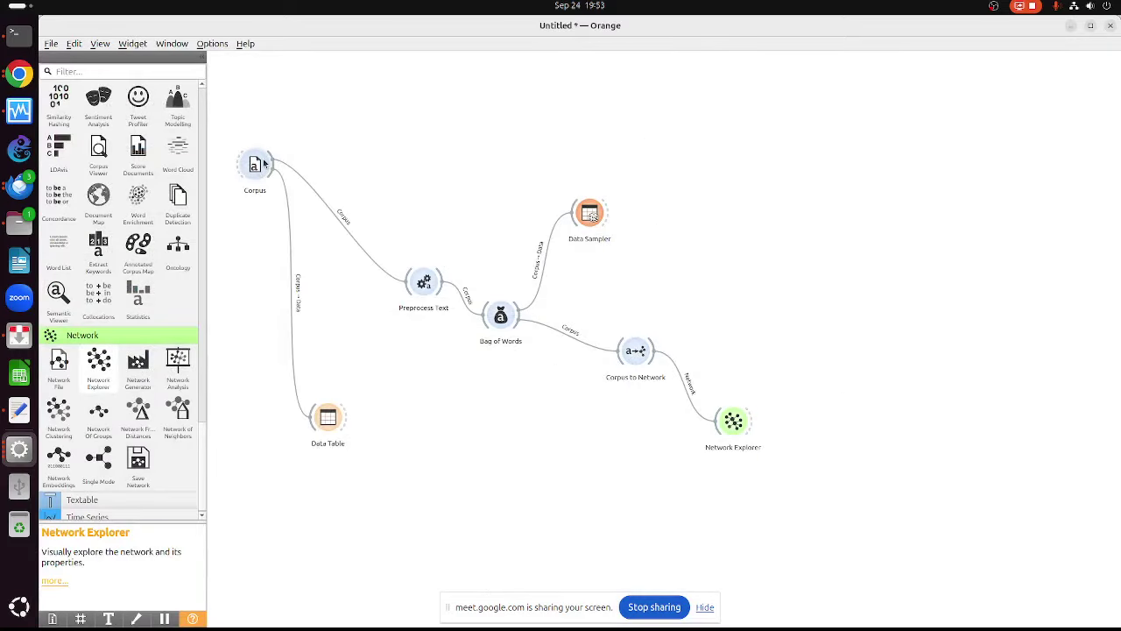
{"action": "mouse_move", "coordinate": [255, 164]}
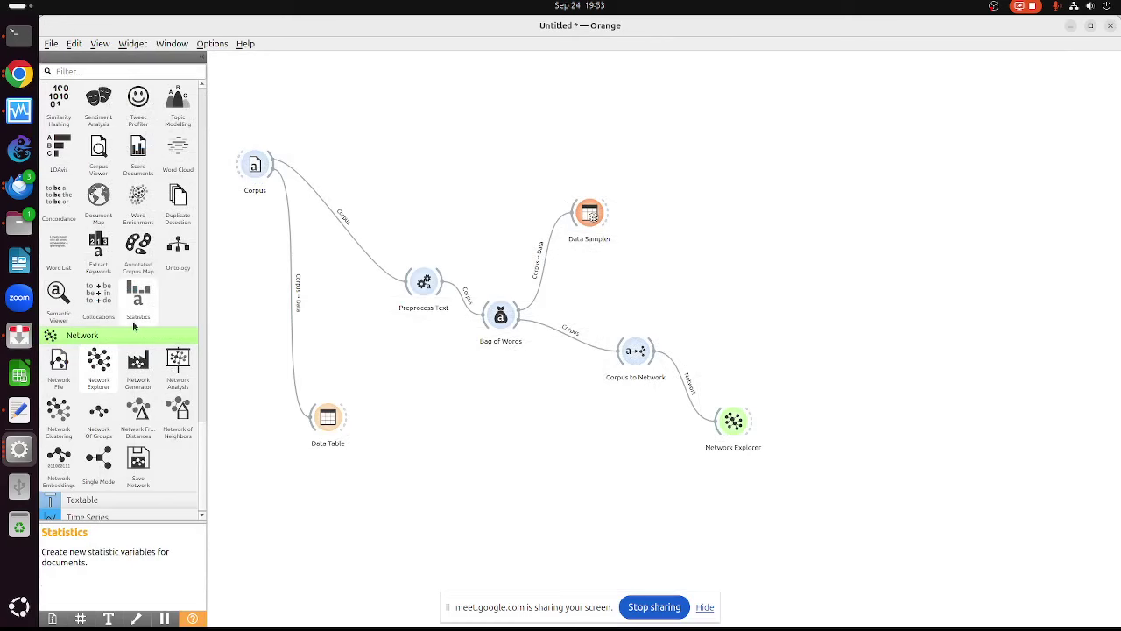
{"action": "right_click", "coordinate": [254, 164]}
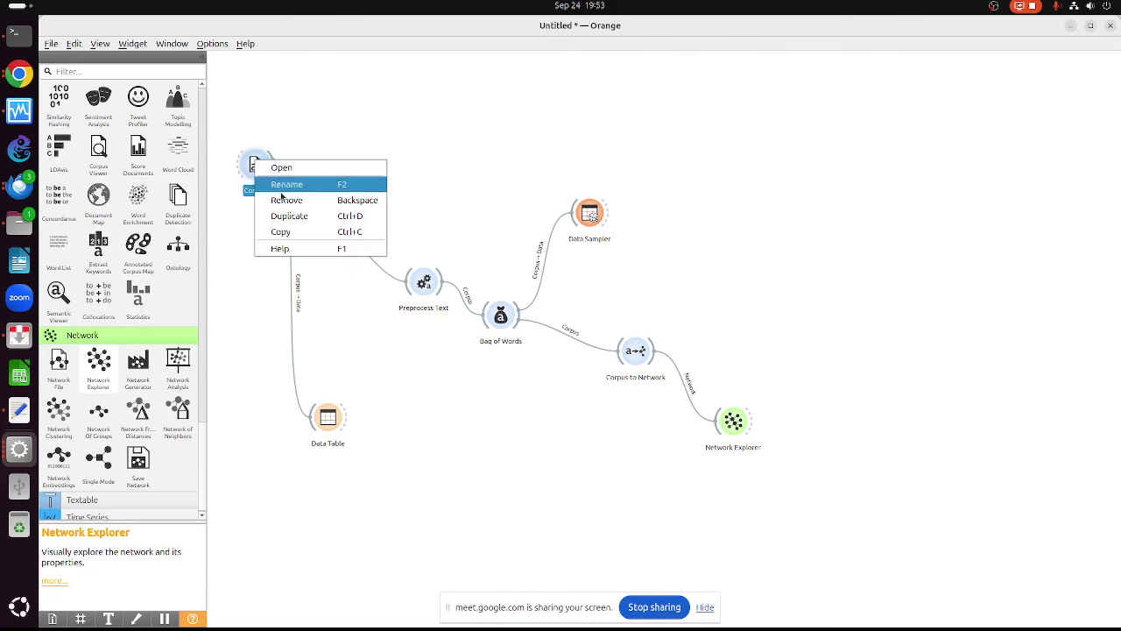
{"action": "left_click", "coordinate": [217, 234]}
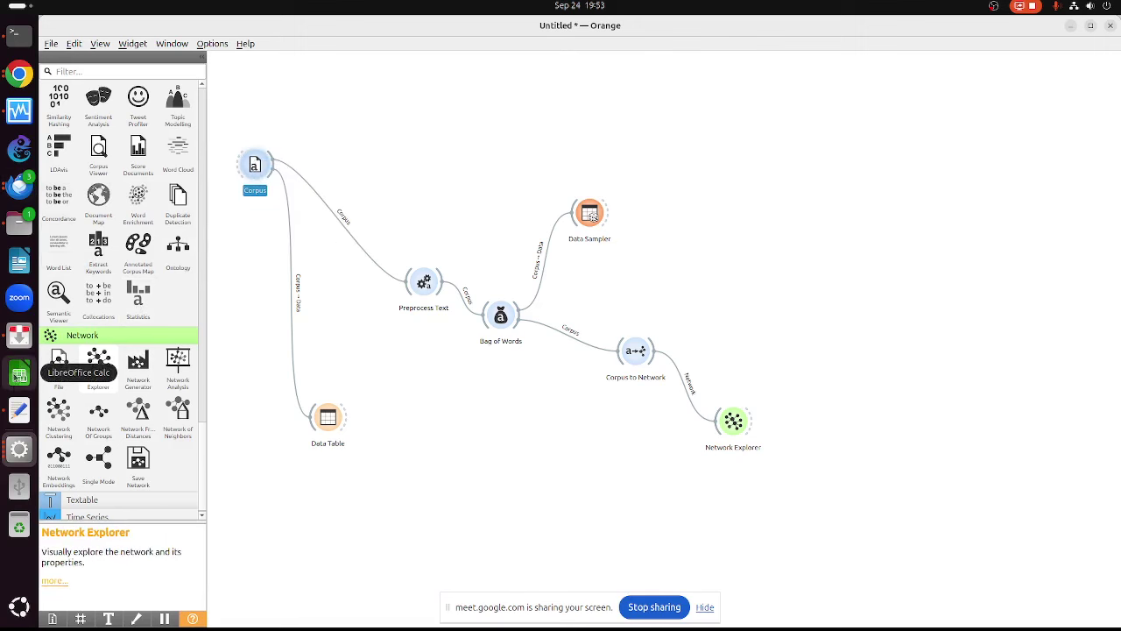
Switch to the text editor, close PU-S2-big-data-analysis.txt, and close Untitled Document 4 and Untitled Document 5 without saving
{"action": "left_click", "coordinate": [19, 409]}
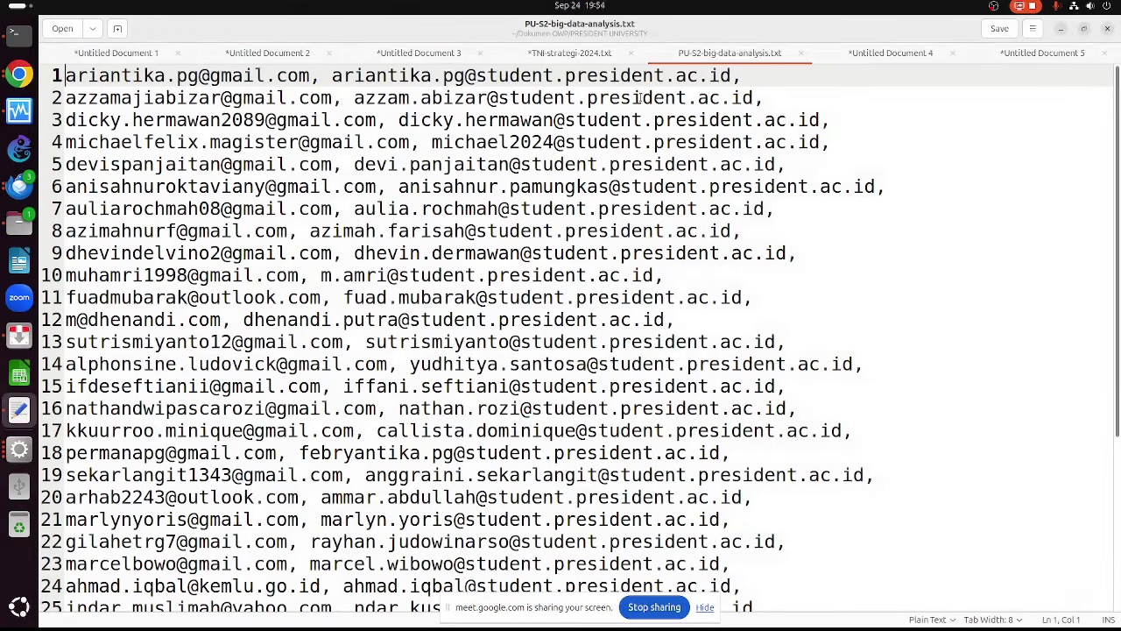
{"action": "left_click", "coordinate": [804, 55]}
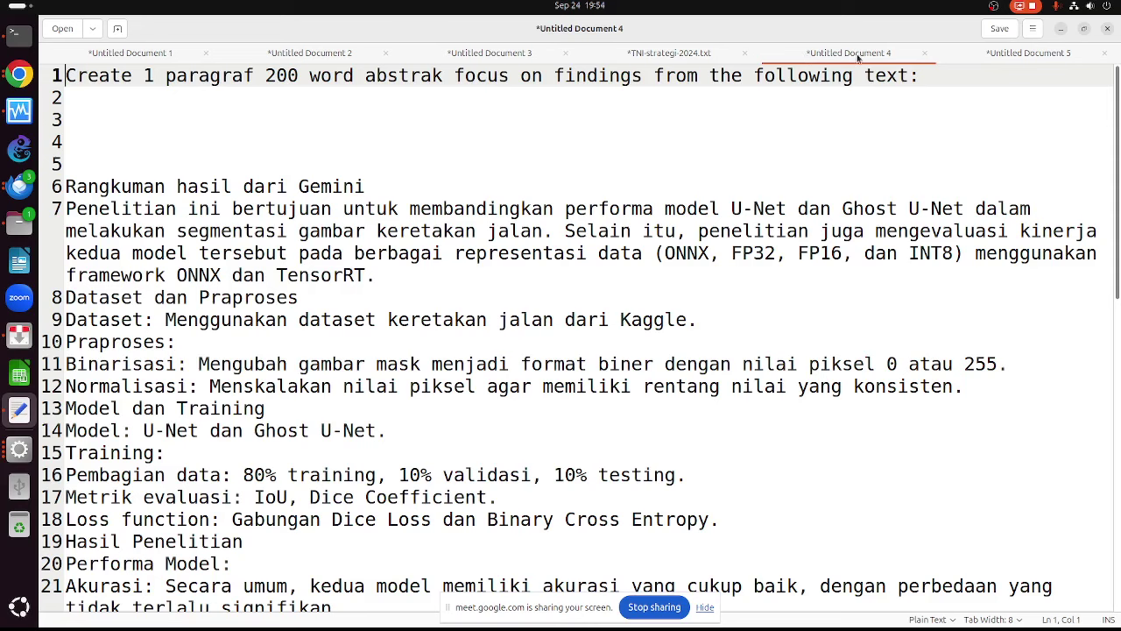
{"action": "left_click", "coordinate": [925, 53]}
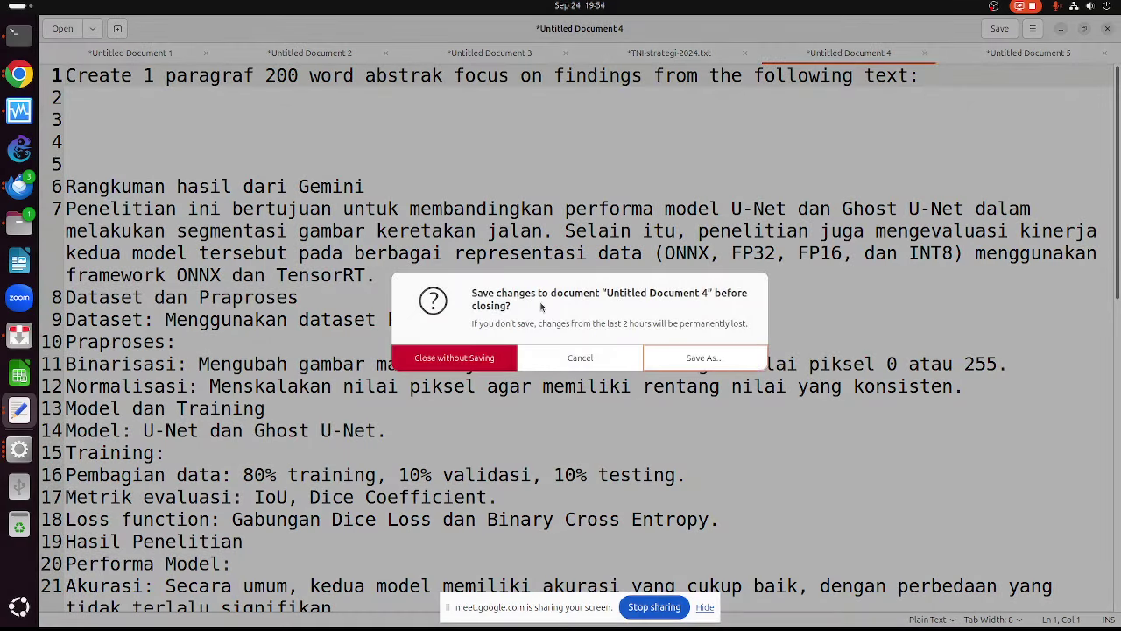
{"action": "left_click", "coordinate": [480, 355]}
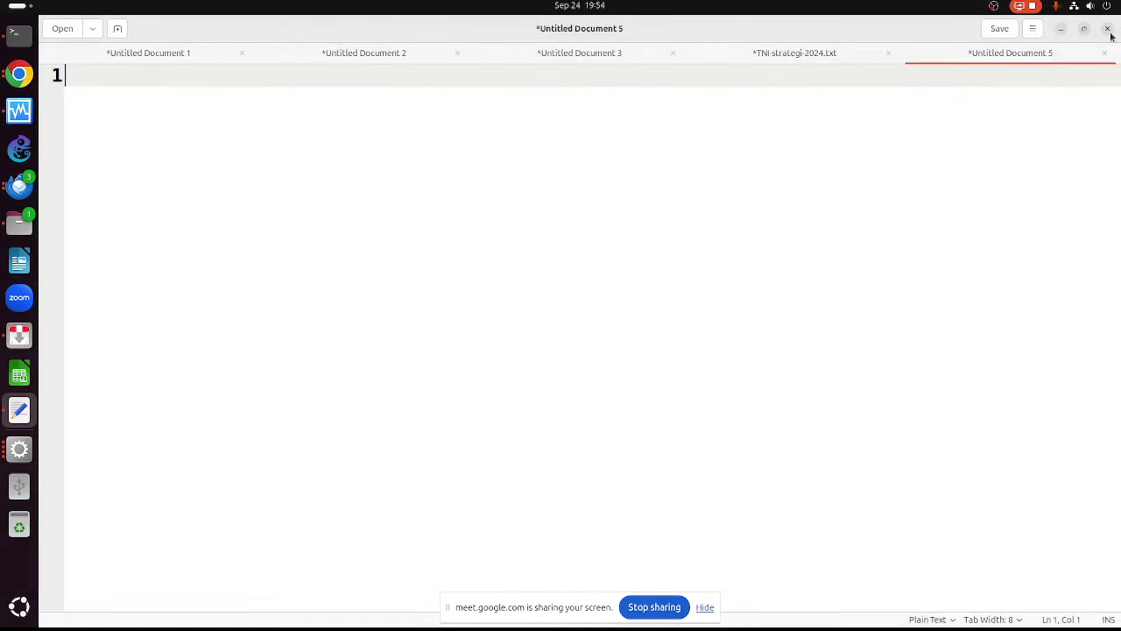
{"action": "left_click", "coordinate": [1103, 53]}
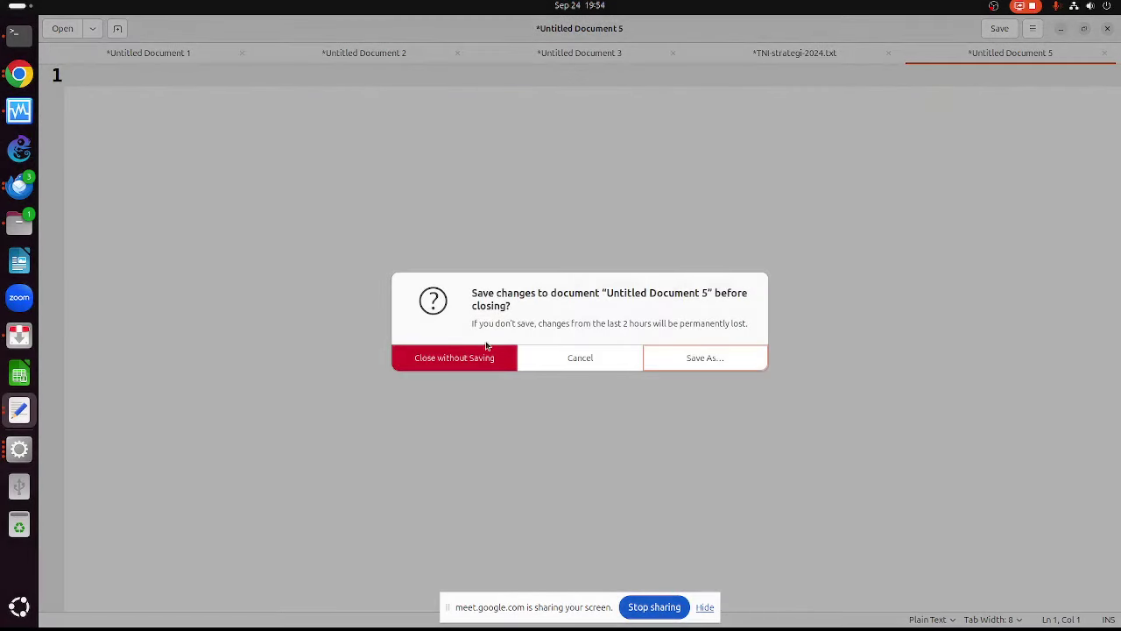
{"action": "left_click", "coordinate": [480, 357]}
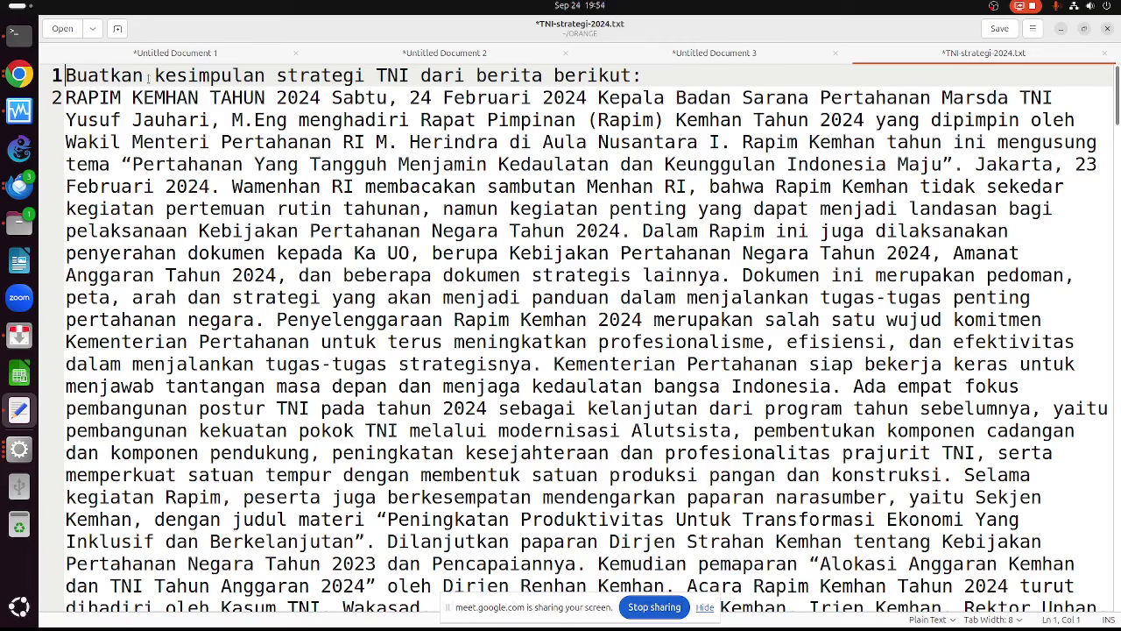
Look through TNI-strategi-2024.txt and copy its entire text
{"action": "scroll", "coordinate": [480, 489], "scroll_direction": "down", "scroll_amount": 10}
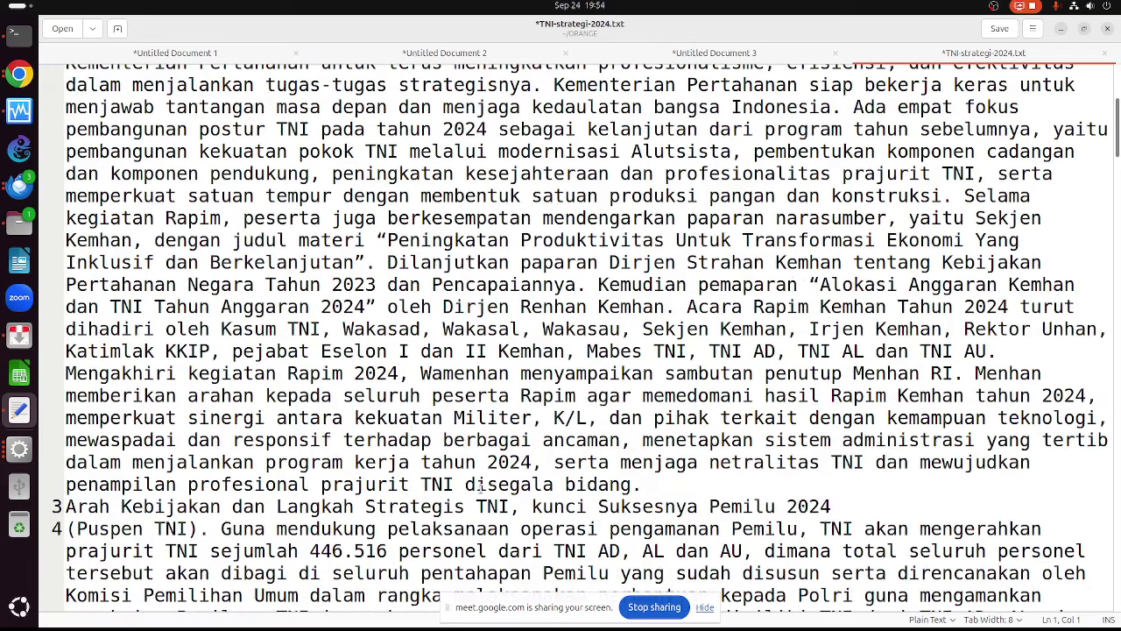
{"action": "scroll", "coordinate": [488, 481], "scroll_direction": "up", "scroll_amount": 8}
{"action": "scroll", "coordinate": [484, 427], "scroll_direction": "up", "scroll_amount": 4}
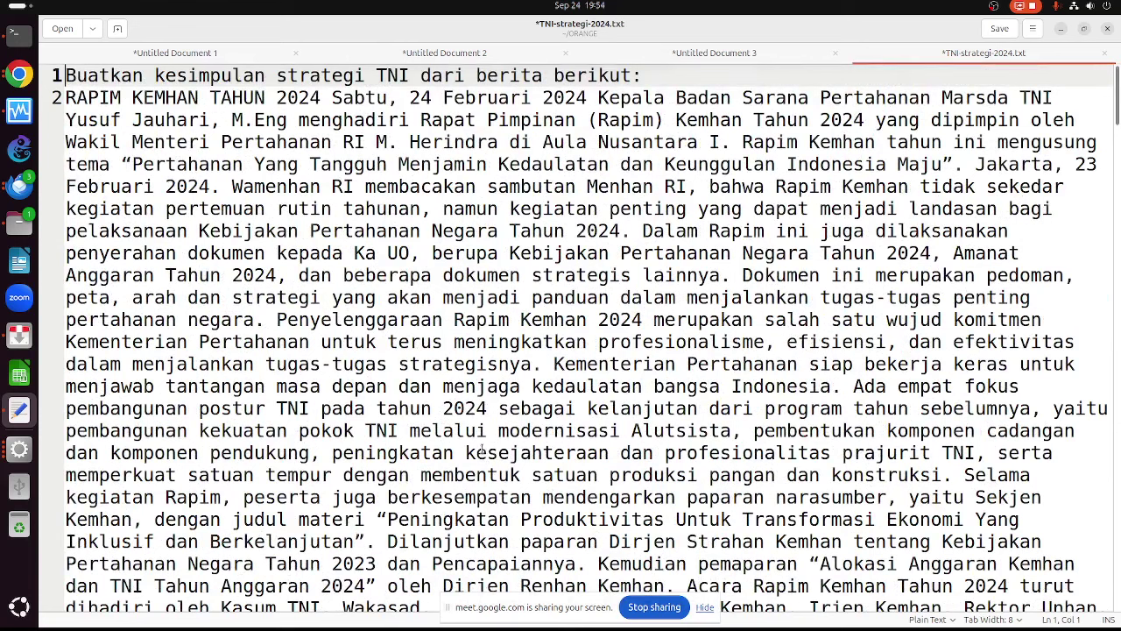
{"action": "left_click", "coordinate": [462, 298]}
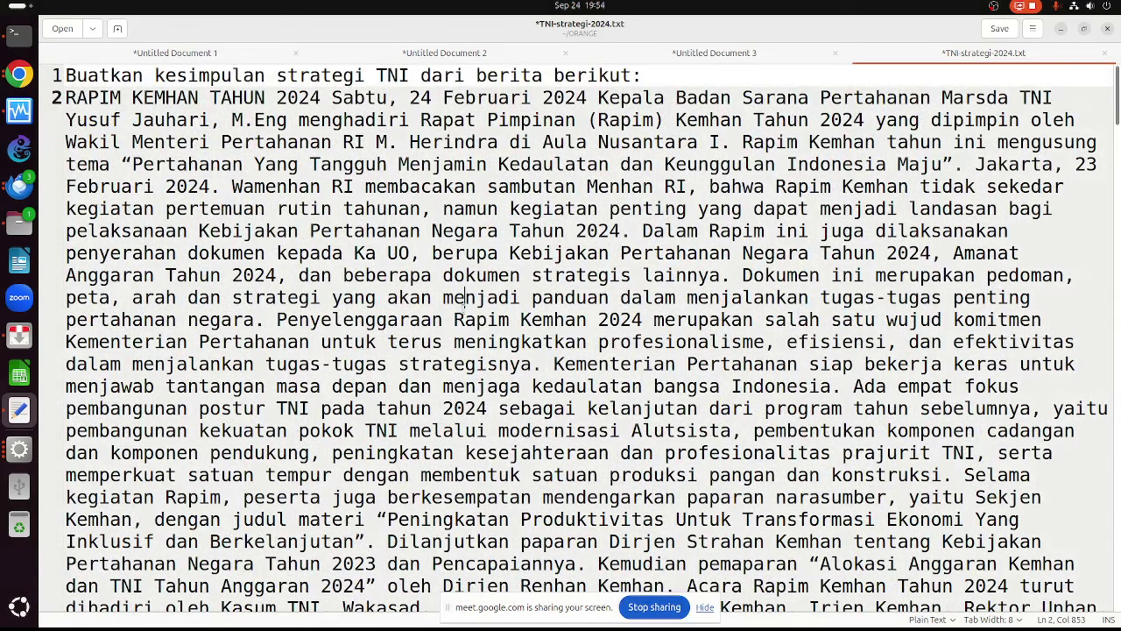
{"action": "key", "text": "ctrl+a"}
{"action": "right_click", "coordinate": [462, 307]}
{"action": "left_click", "coordinate": [470, 363]}
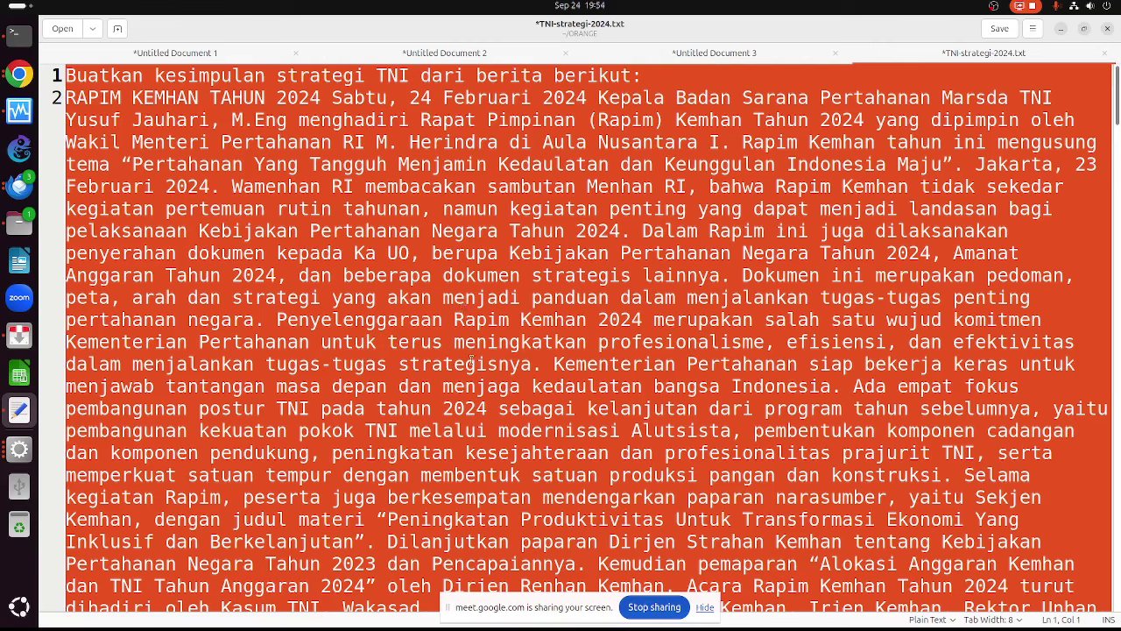
Switch to Chrome, search for chatgpt in a new tab, and start ChatGPT from the OpenAI page
{"action": "left_click", "coordinate": [19, 73]}
{"action": "mouse_move", "coordinate": [504, 111]}
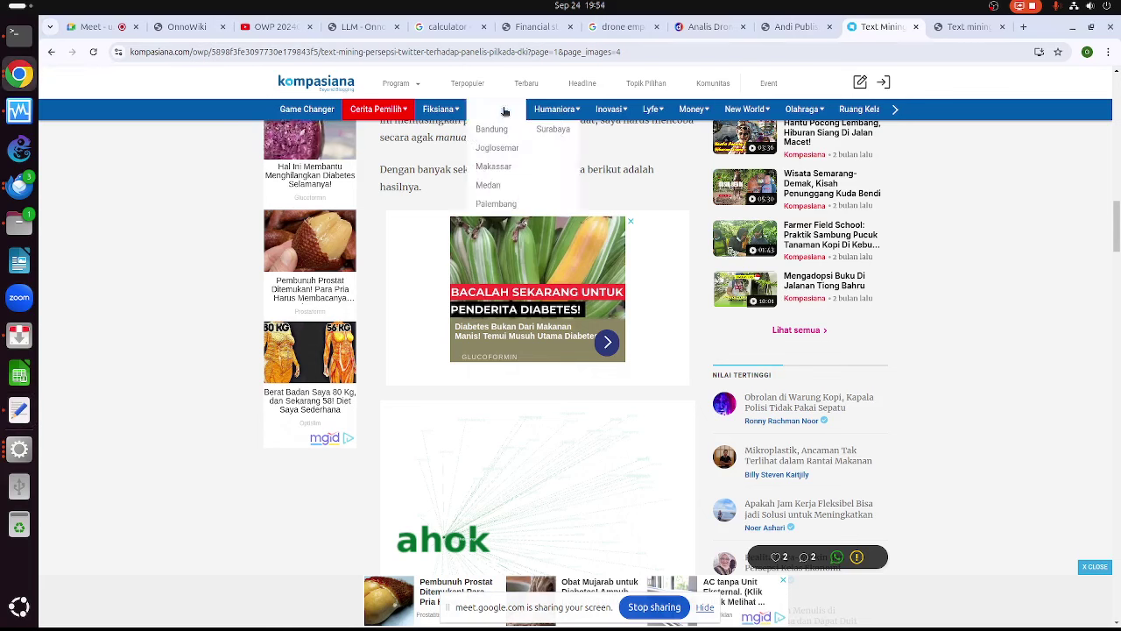
{"action": "left_click", "coordinate": [1023, 27]}
{"action": "left_click", "coordinate": [558, 50]}
{"action": "type", "text": "ch"}
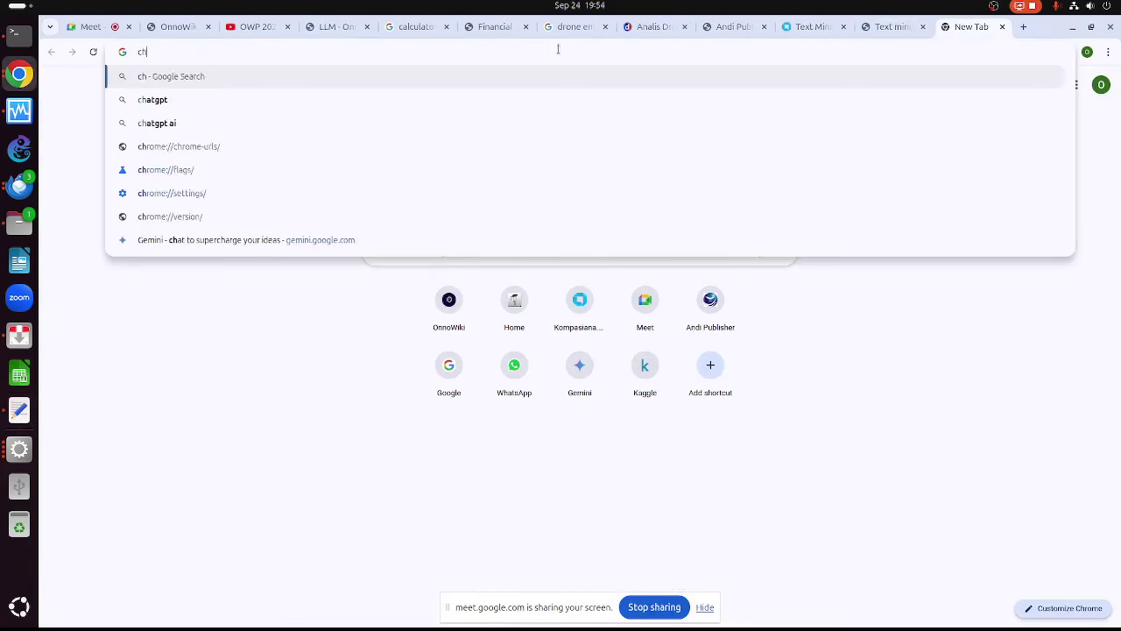
{"action": "type", "text": "at"}
{"action": "key", "text": "Return"}
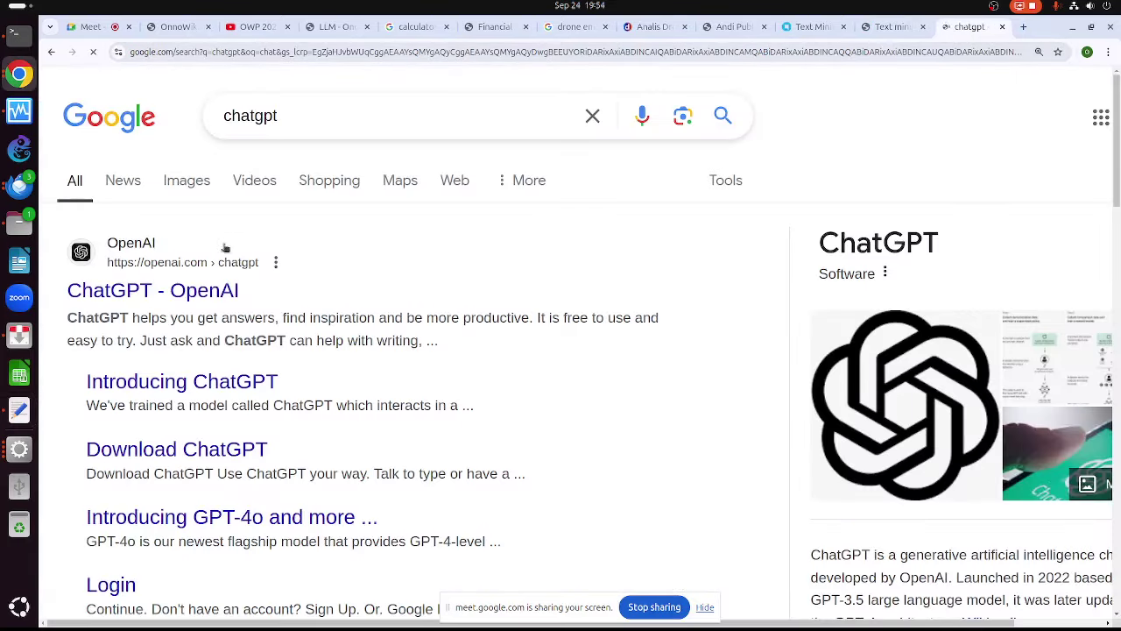
{"action": "left_click", "coordinate": [182, 292]}
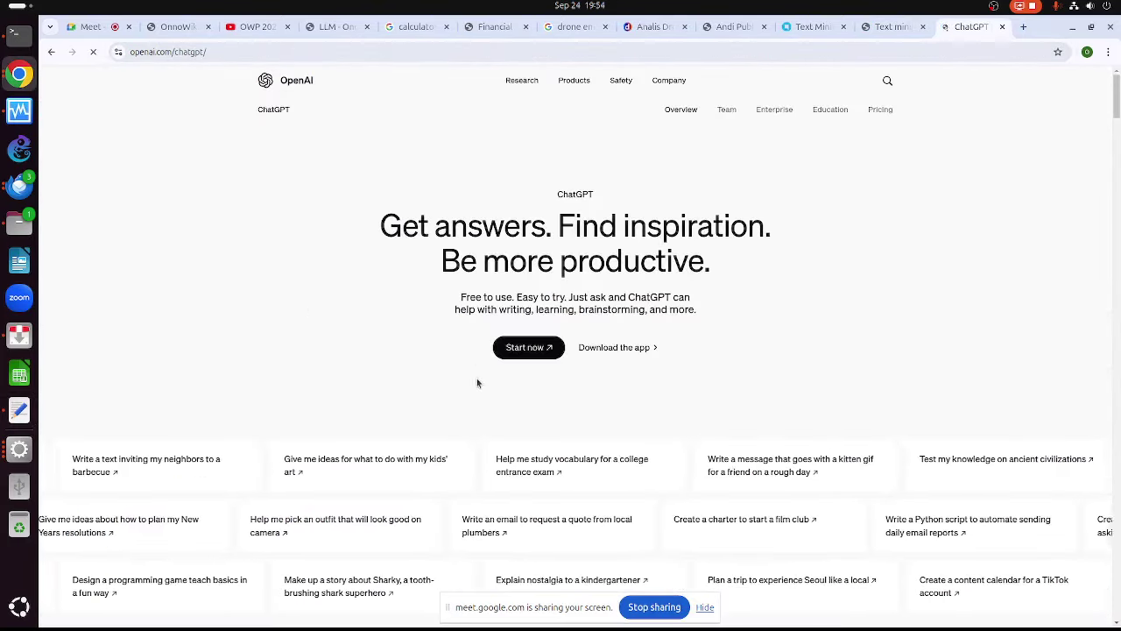
{"action": "scroll", "coordinate": [365, 335], "scroll_direction": "down", "scroll_amount": 3}
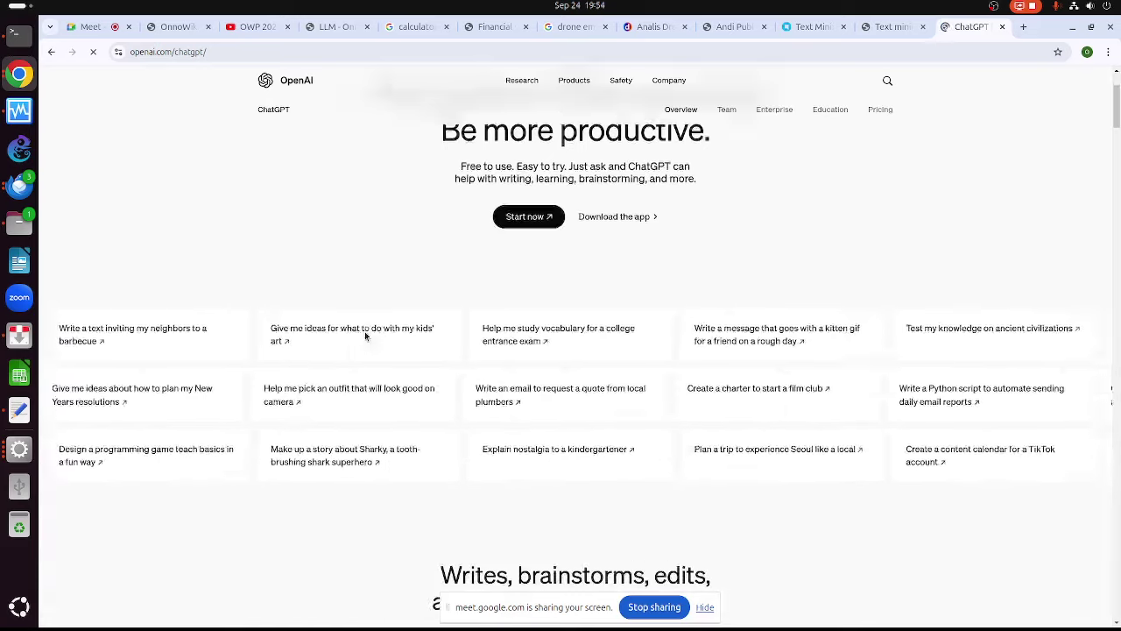
{"action": "left_click", "coordinate": [517, 211]}
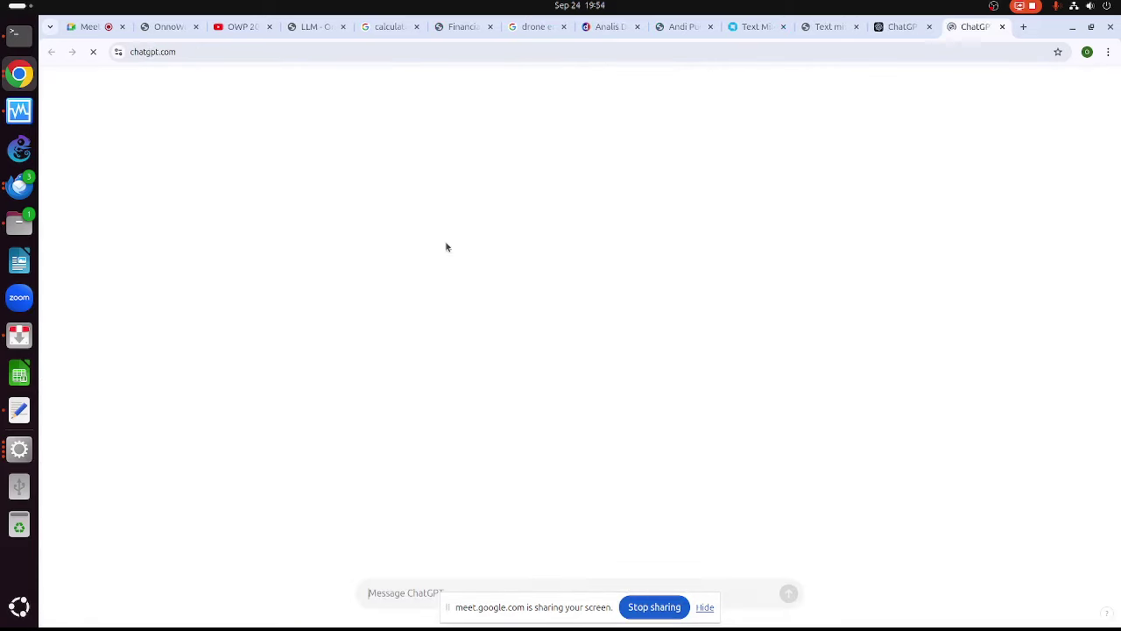
Return to the text editor, review the prompt line of TNI-strategi-2024.txt, and copy the whole document including that line
{"action": "left_click", "coordinate": [19, 409]}
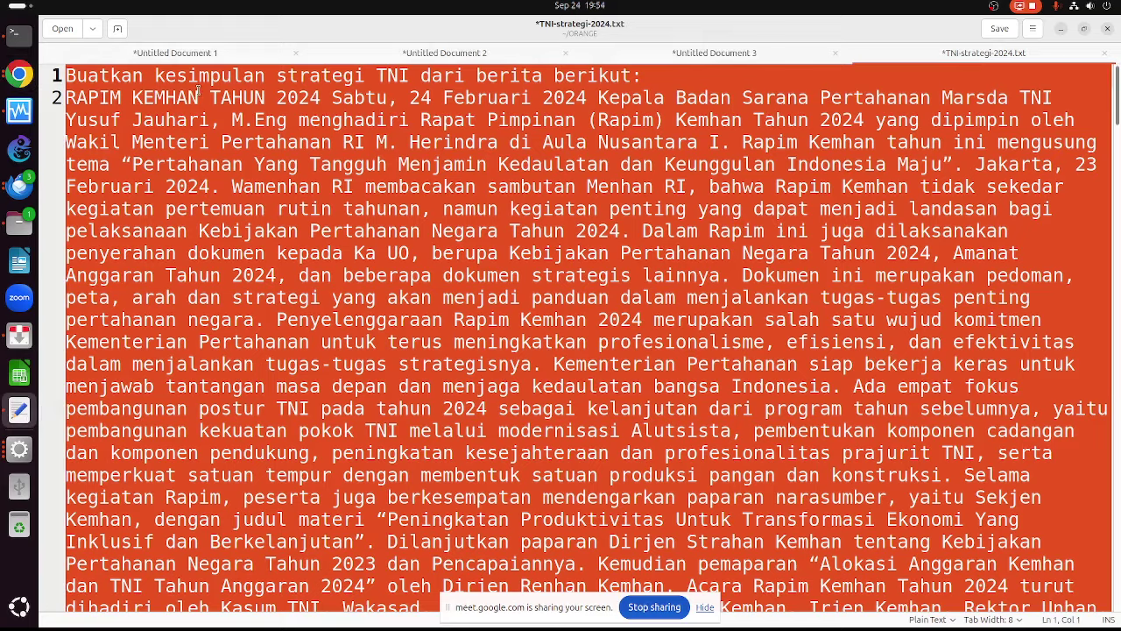
{"action": "left_click", "coordinate": [131, 97]}
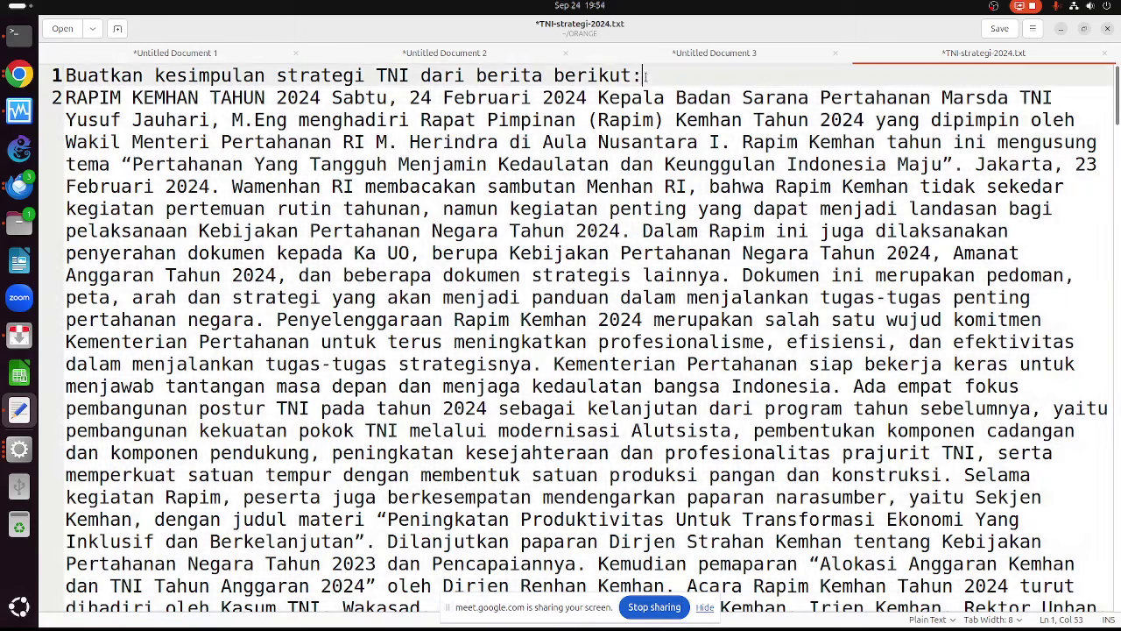
{"action": "left_click_drag", "start_coordinate": [642, 74], "coordinate": [140, 16]}
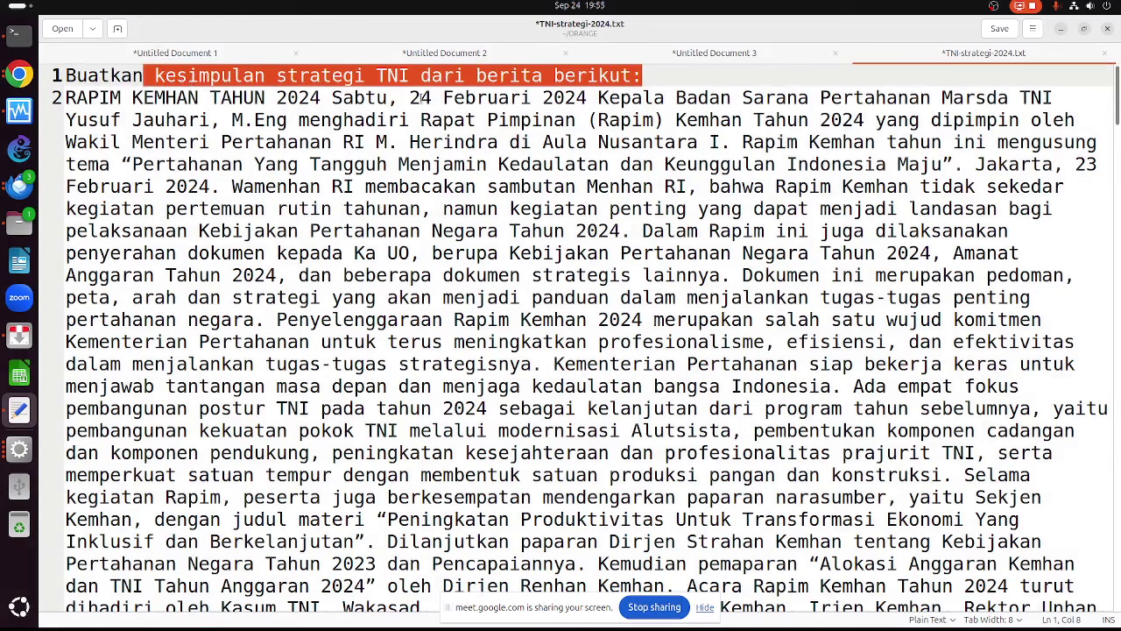
{"action": "left_click", "coordinate": [448, 204]}
{"action": "left_click", "coordinate": [430, 186]}
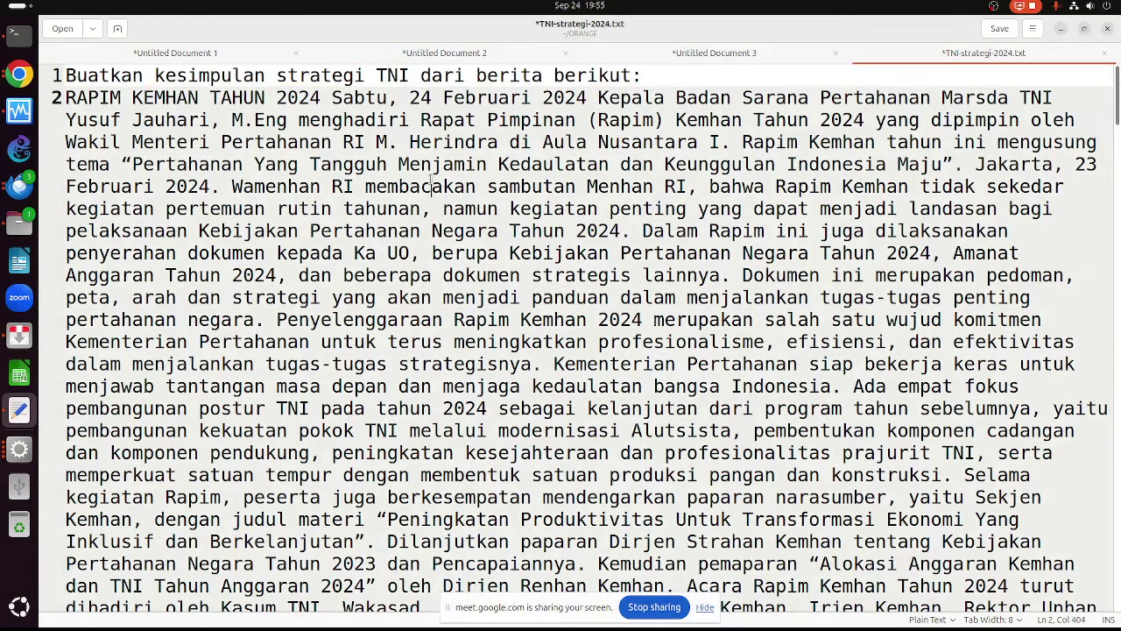
{"action": "key", "text": "ctrl+a"}
{"action": "right_click", "coordinate": [429, 179]}
{"action": "left_click", "coordinate": [456, 237]}
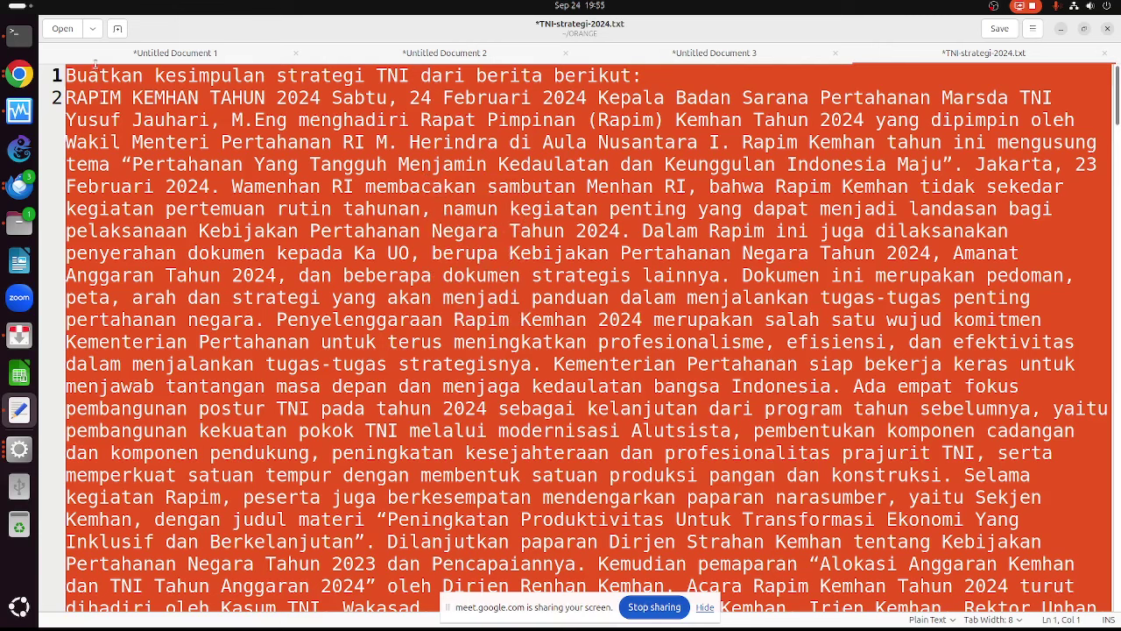
Switch to ChatGPT in Chrome, paste the copied TNI strategy prompt and news text, and send it
{"action": "left_click", "coordinate": [27, 76]}
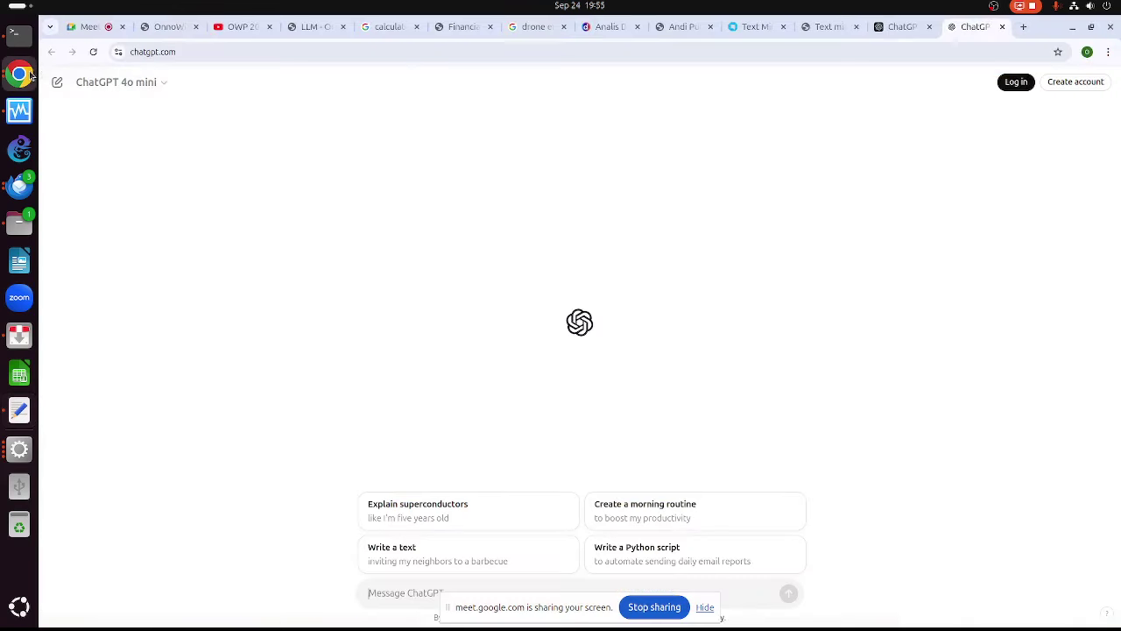
{"action": "left_click", "coordinate": [418, 593]}
{"action": "key", "text": "ctrl+v"}
{"action": "key", "text": "Return"}
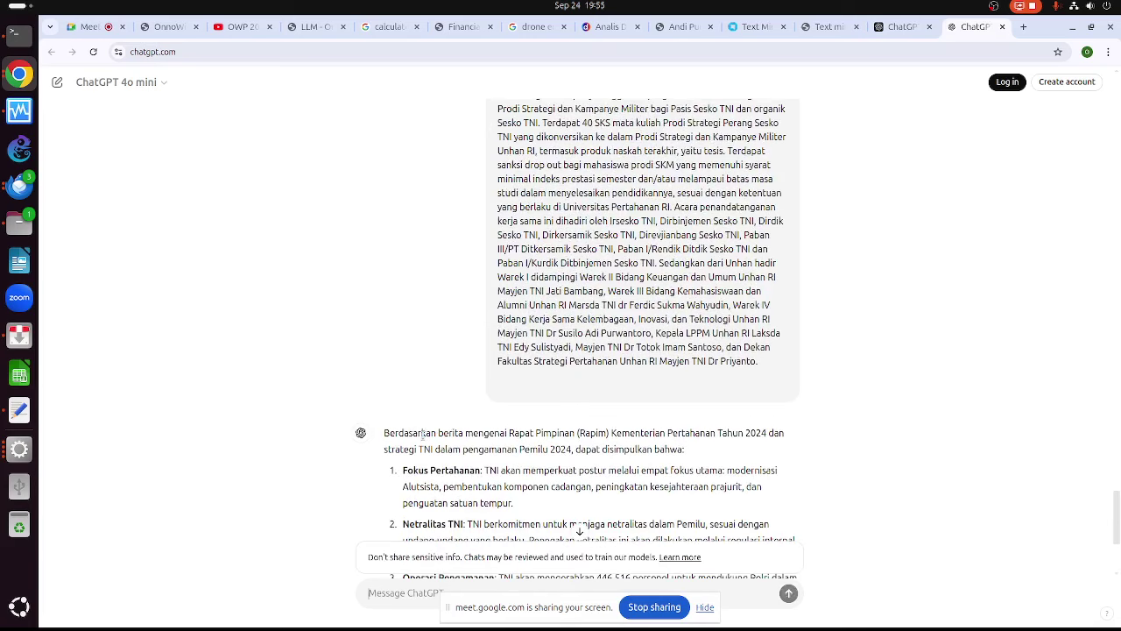
Read ChatGPT's summary of the TNI strategy, highlighting the heading of each numbered point
{"action": "scroll", "coordinate": [622, 363], "scroll_direction": "down", "scroll_amount": 3}
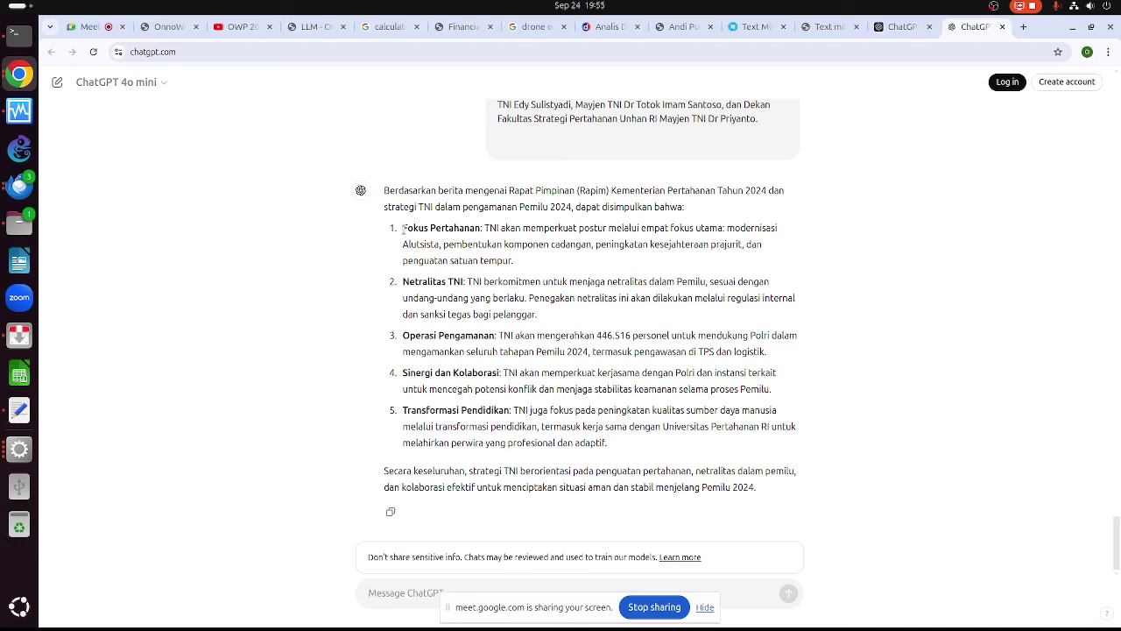
{"action": "left_click_drag", "start_coordinate": [403, 228], "coordinate": [484, 230]}
{"action": "left_click_drag", "start_coordinate": [402, 283], "coordinate": [468, 282]}
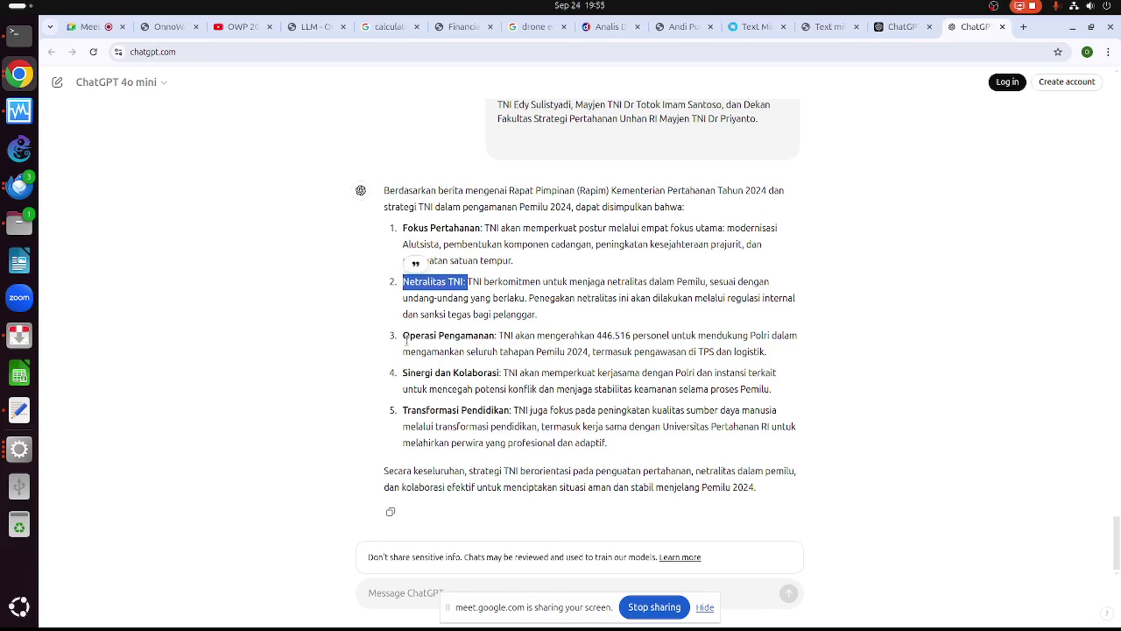
{"action": "left_click_drag", "start_coordinate": [403, 335], "coordinate": [497, 335]}
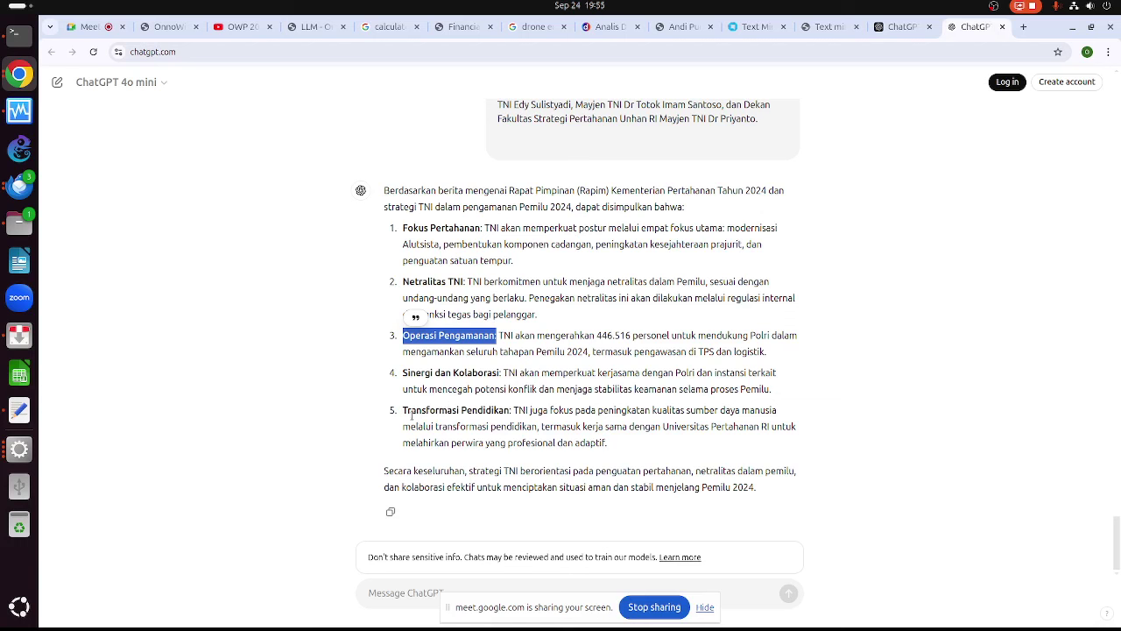
{"action": "left_click_drag", "start_coordinate": [407, 375], "coordinate": [508, 375]}
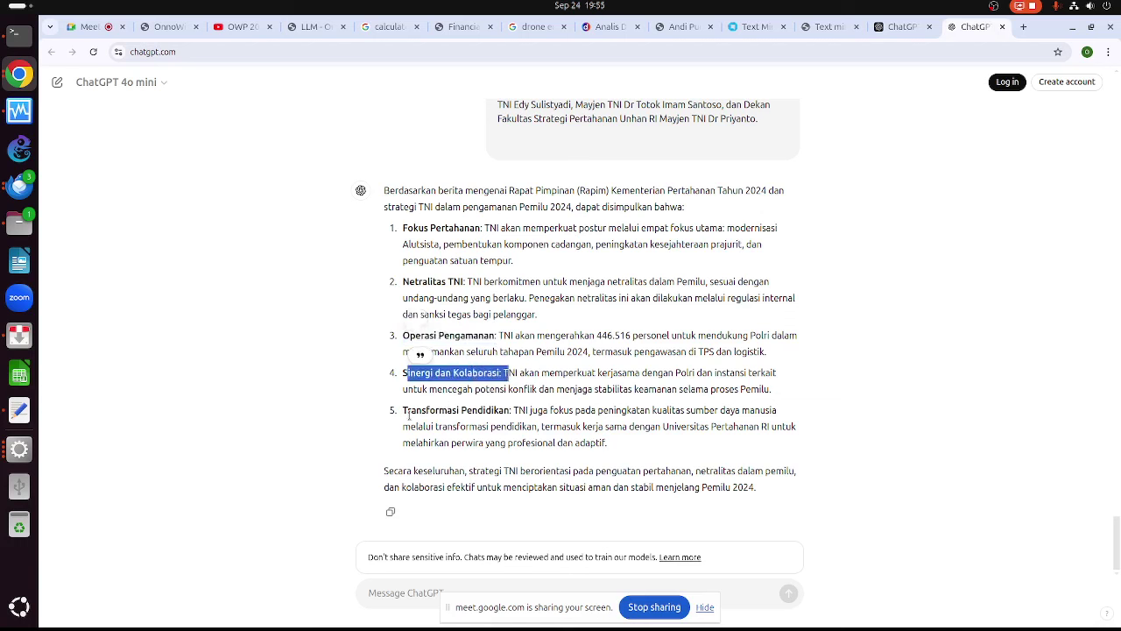
{"action": "left_click_drag", "start_coordinate": [407, 414], "coordinate": [497, 428]}
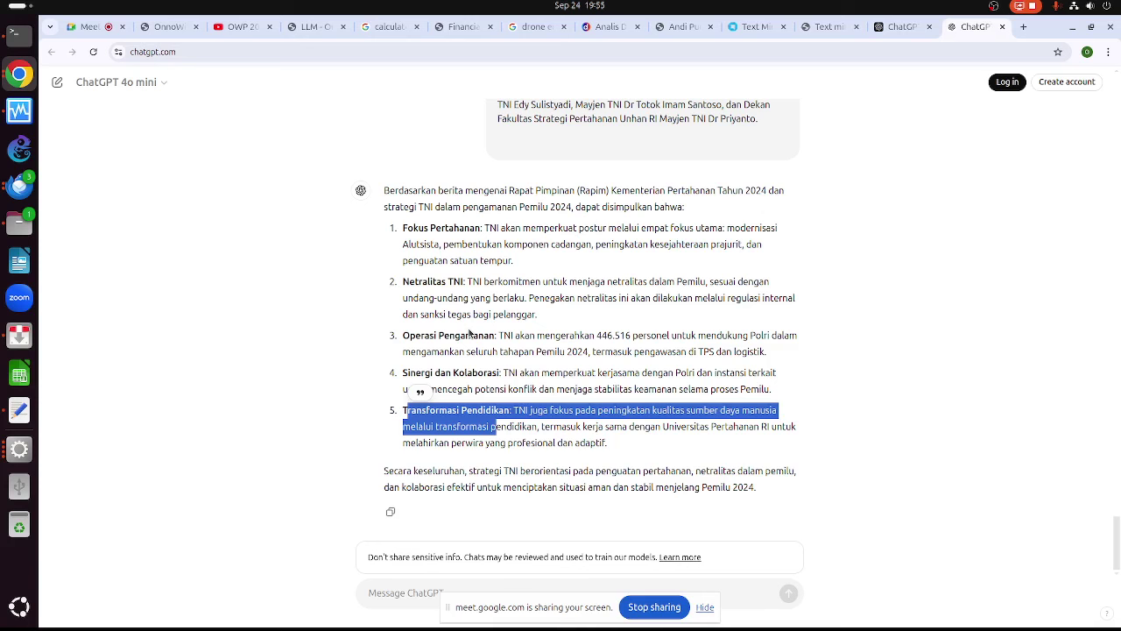
Switch to Orange and remove the Corpus widget from the workflow
{"action": "left_click", "coordinate": [19, 449]}
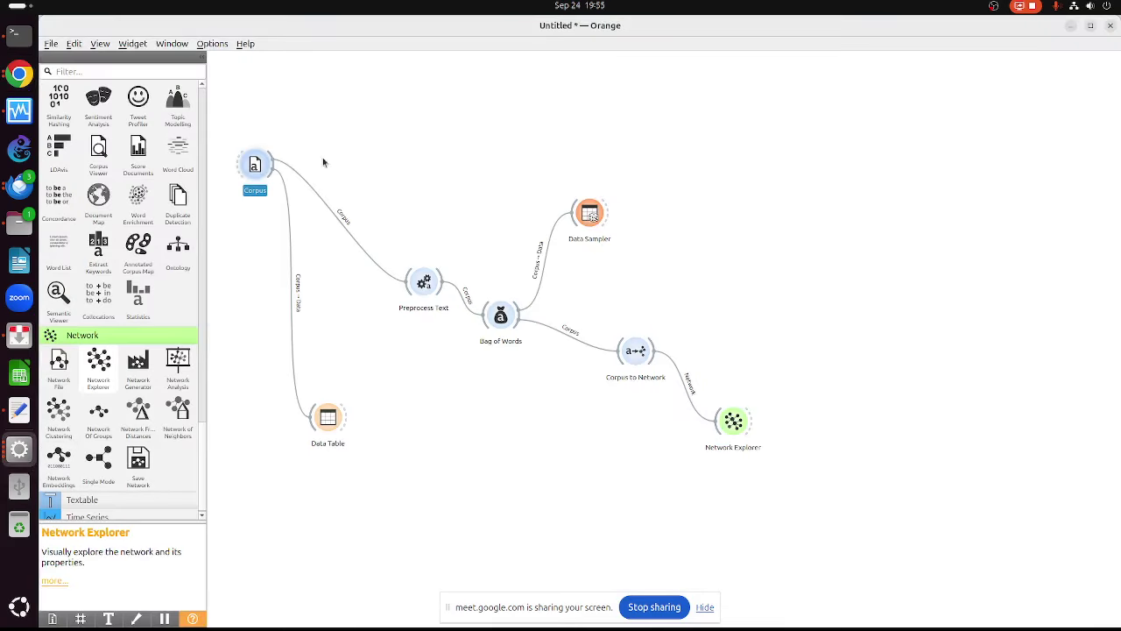
{"action": "right_click", "coordinate": [259, 164]}
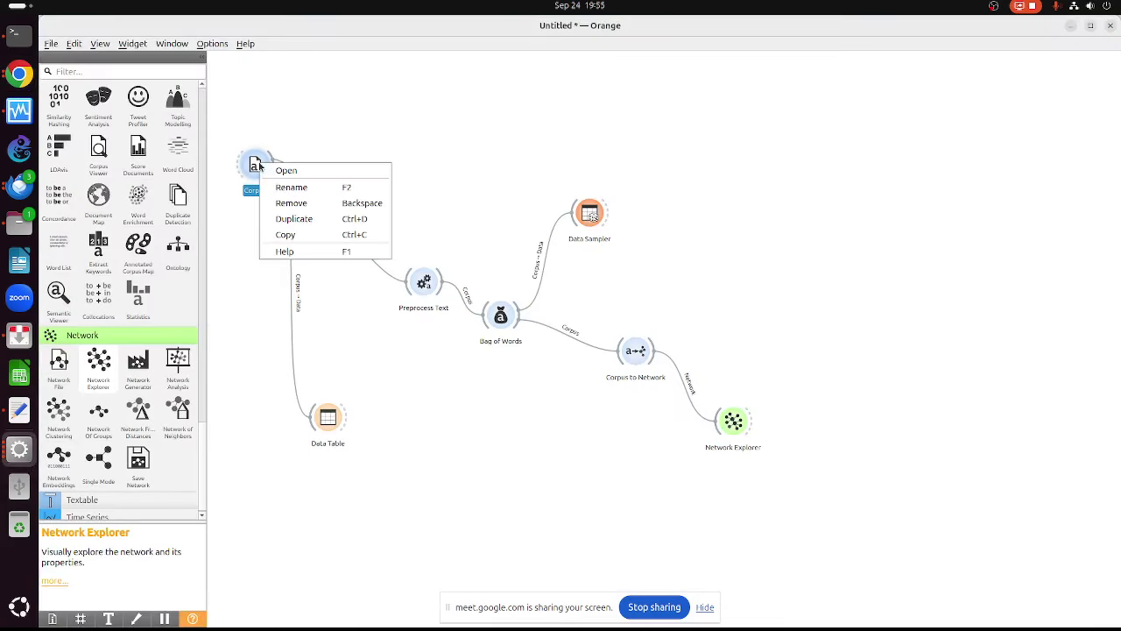
{"action": "left_click", "coordinate": [299, 209]}
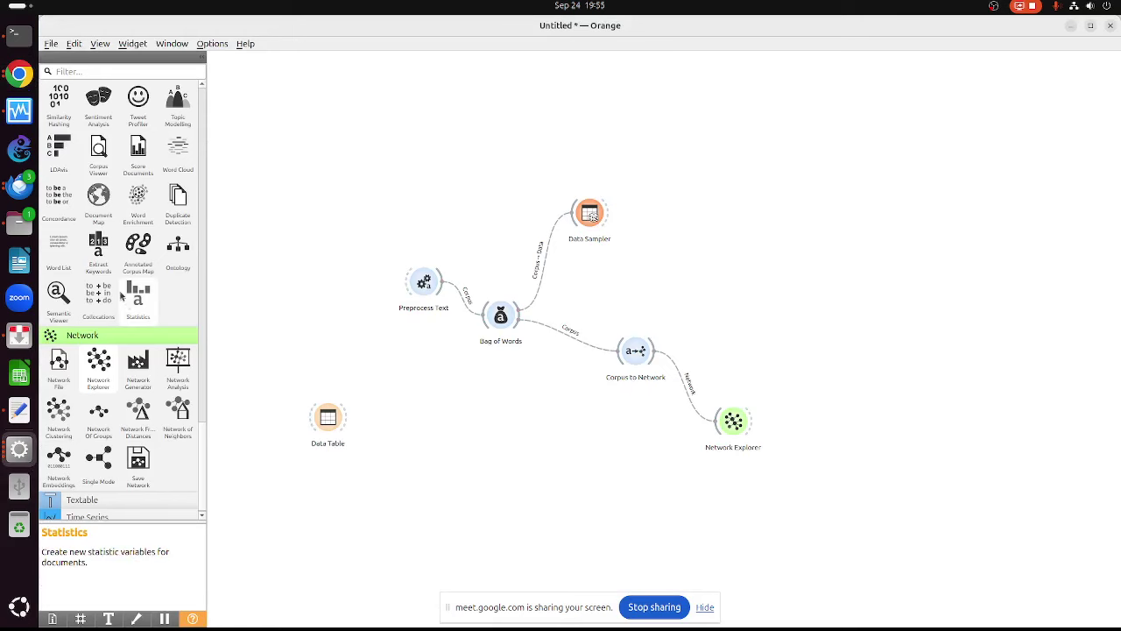
Expand the Textable widget category and add a Text Files widget above Preprocess Text on the canvas
{"action": "scroll", "coordinate": [93, 377], "scroll_direction": "up", "scroll_amount": 6}
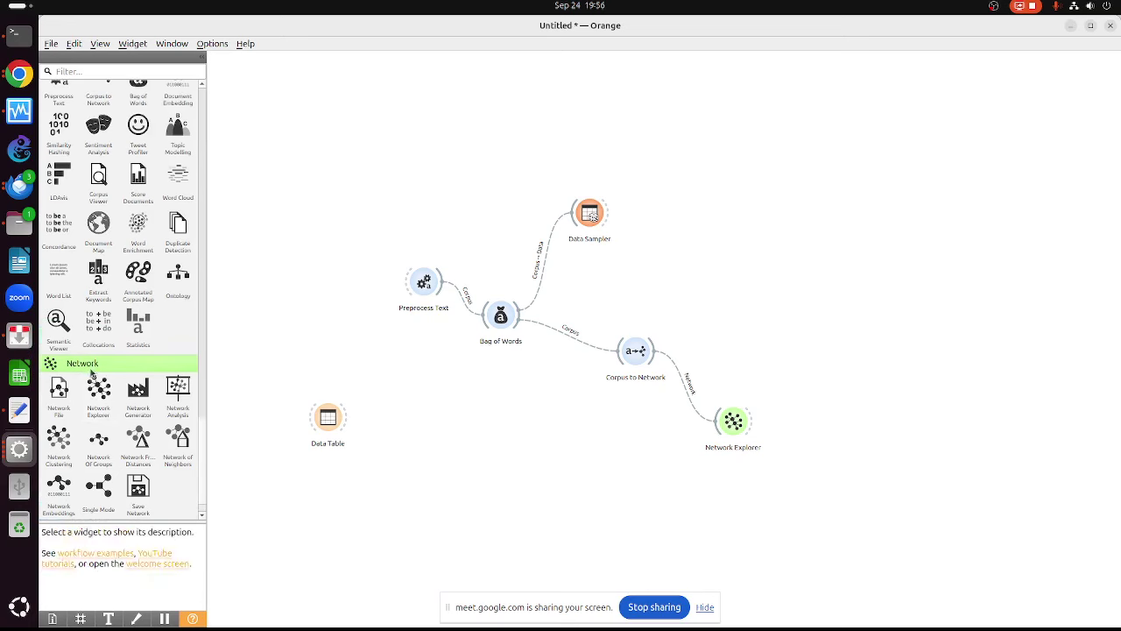
{"action": "scroll", "coordinate": [94, 370], "scroll_direction": "down", "scroll_amount": 3}
{"action": "scroll", "coordinate": [94, 369], "scroll_direction": "up", "scroll_amount": 6}
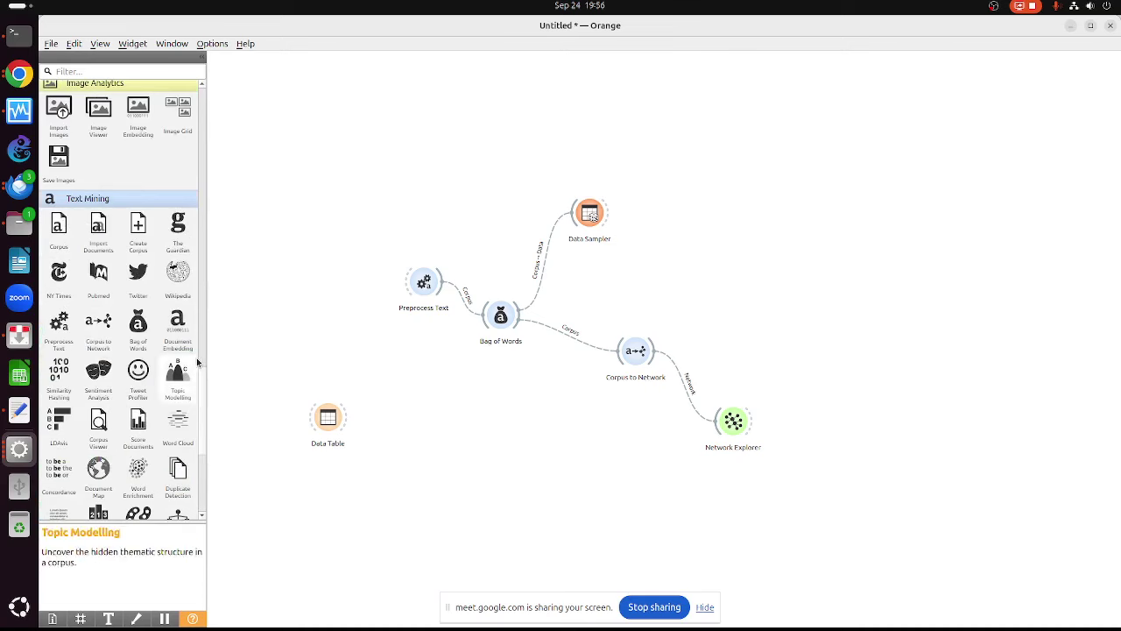
{"action": "scroll", "coordinate": [194, 376], "scroll_direction": "down", "scroll_amount": 3}
{"action": "scroll", "coordinate": [194, 377], "scroll_direction": "down", "scroll_amount": 3}
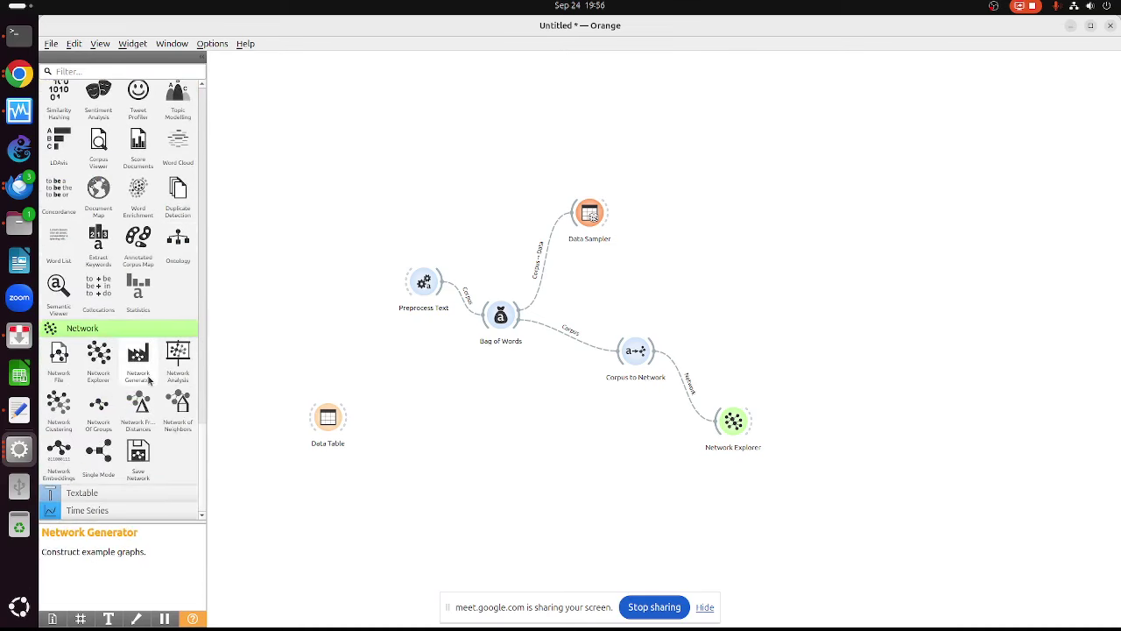
{"action": "left_click", "coordinate": [88, 492]}
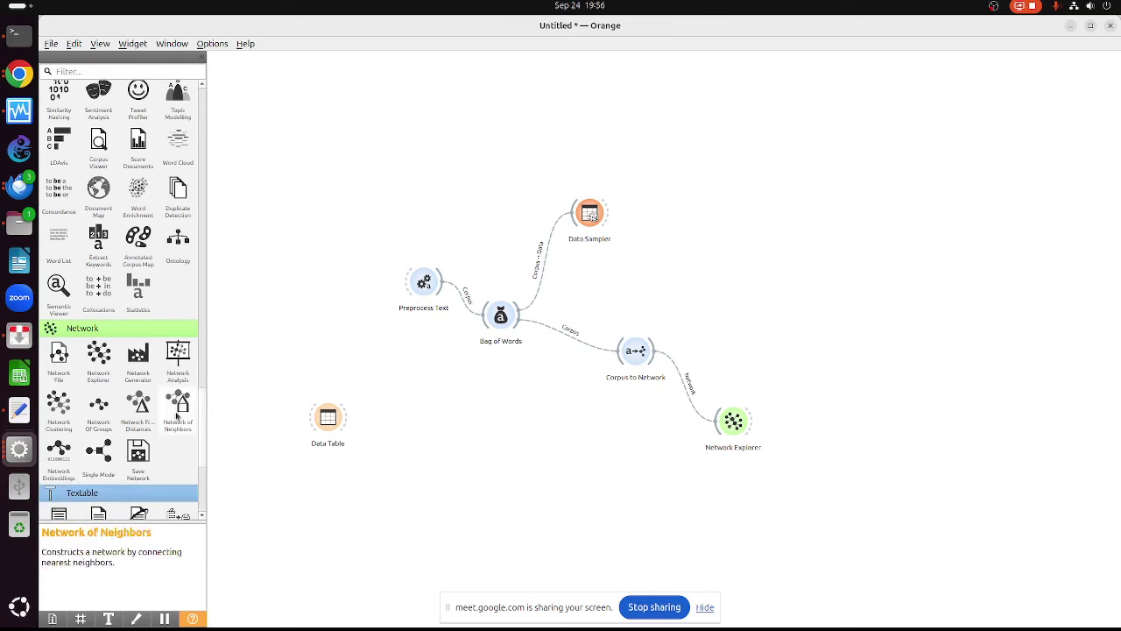
{"action": "left_click", "coordinate": [202, 281]}
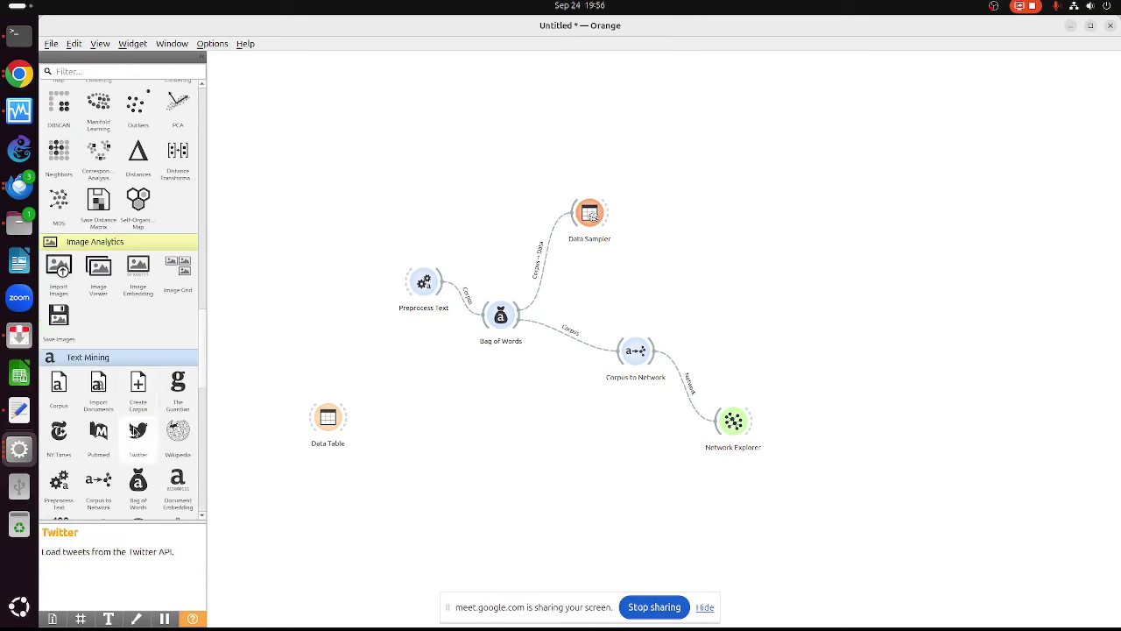
{"action": "scroll", "coordinate": [136, 431], "scroll_direction": "down", "scroll_amount": 12}
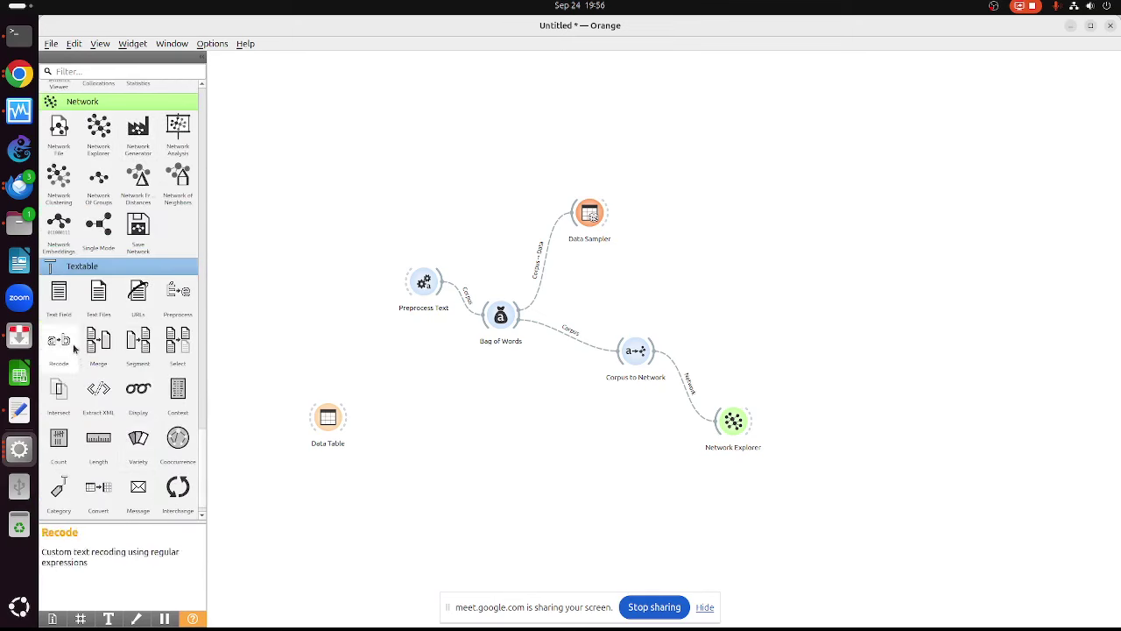
{"action": "left_click_drag", "start_coordinate": [59, 297], "coordinate": [371, 132]}
Load TNI-strategi-2024.txt from the ORANGE folder as the source of the Text Files widget
{"action": "double_click", "coordinate": [370, 130]}
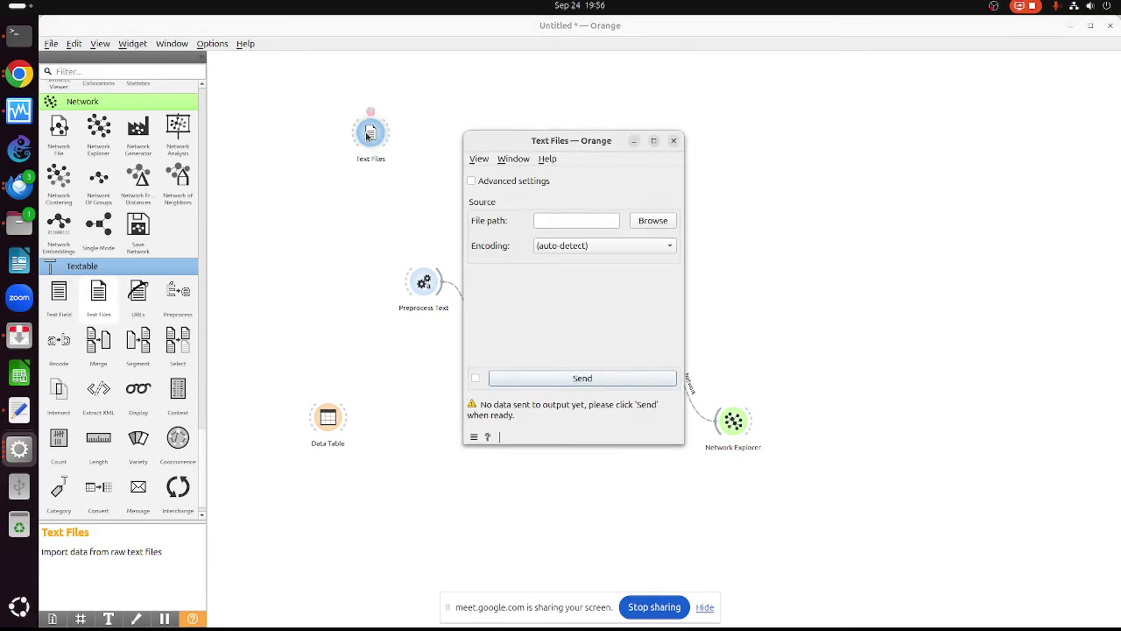
{"action": "left_click", "coordinate": [671, 224]}
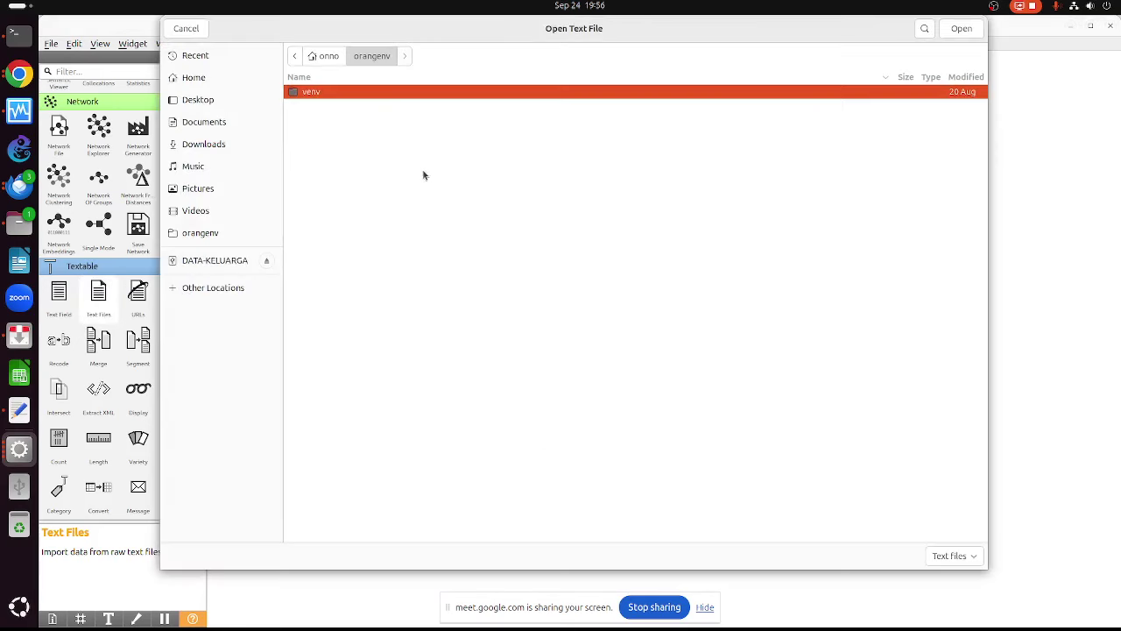
{"action": "left_click", "coordinate": [340, 59]}
{"action": "double_click", "coordinate": [320, 298]}
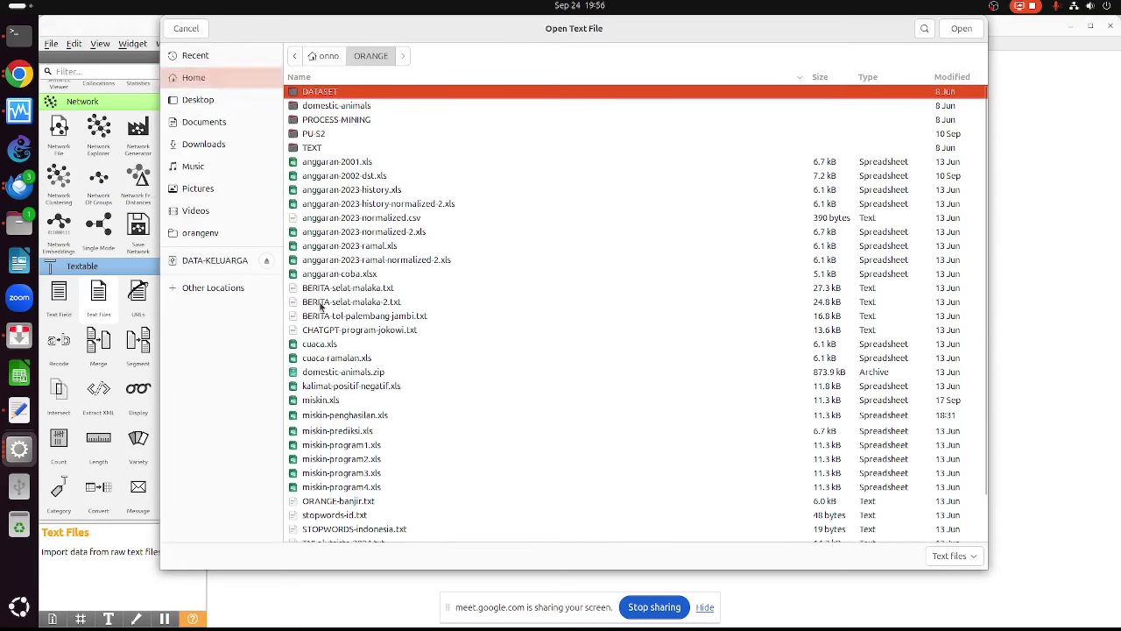
{"action": "scroll", "coordinate": [430, 377], "scroll_direction": "down", "scroll_amount": 2}
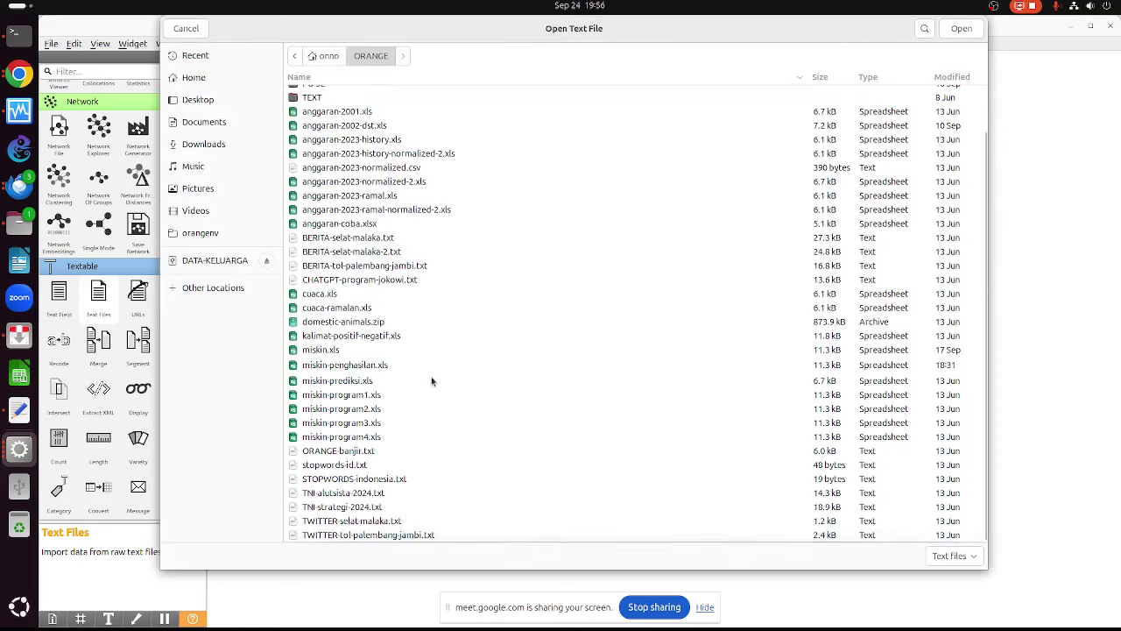
{"action": "left_click", "coordinate": [367, 508]}
{"action": "double_click", "coordinate": [368, 508]}
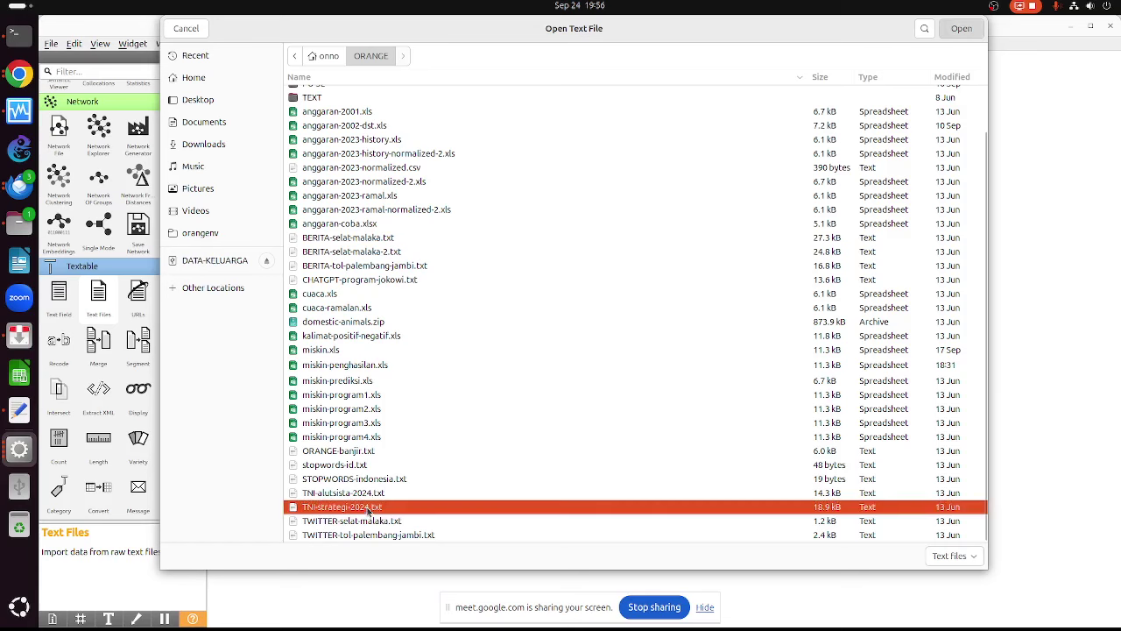
Try to send the loaded text file from the Text Files widget, declining to submit the error report
{"action": "left_click", "coordinate": [658, 221]}
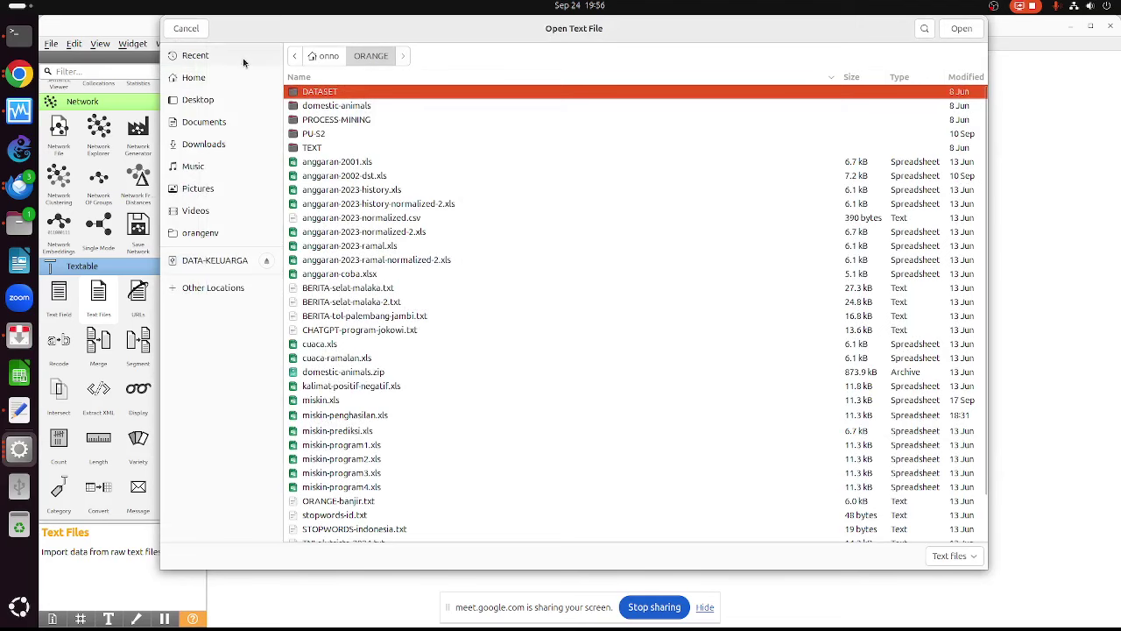
{"action": "left_click", "coordinate": [185, 30]}
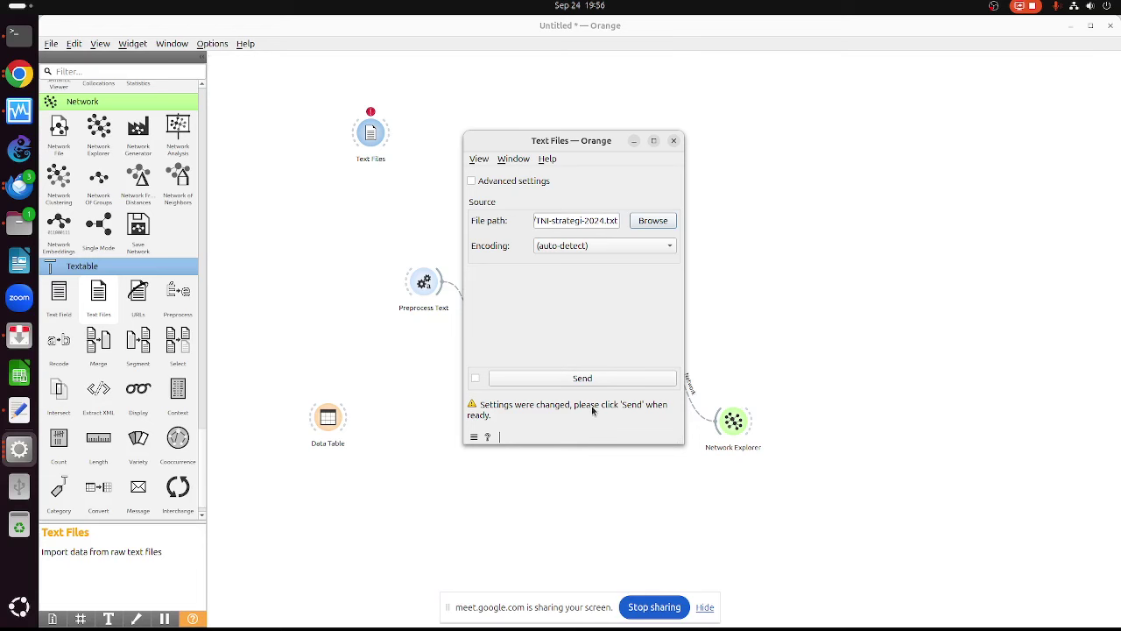
{"action": "left_click", "coordinate": [492, 384]}
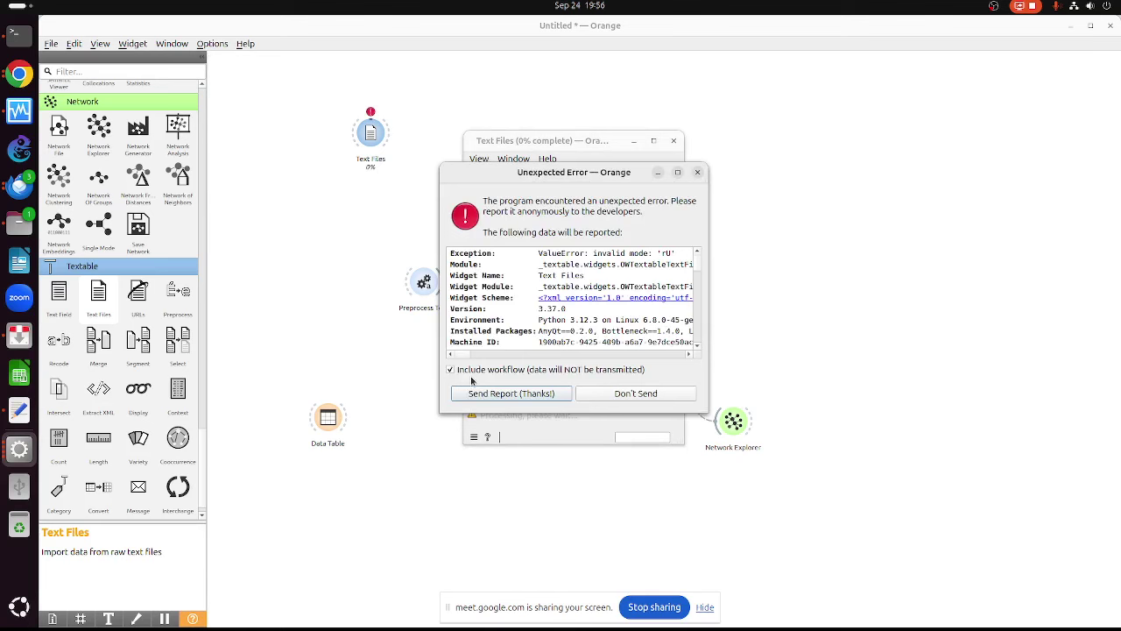
{"action": "left_click", "coordinate": [638, 395]}
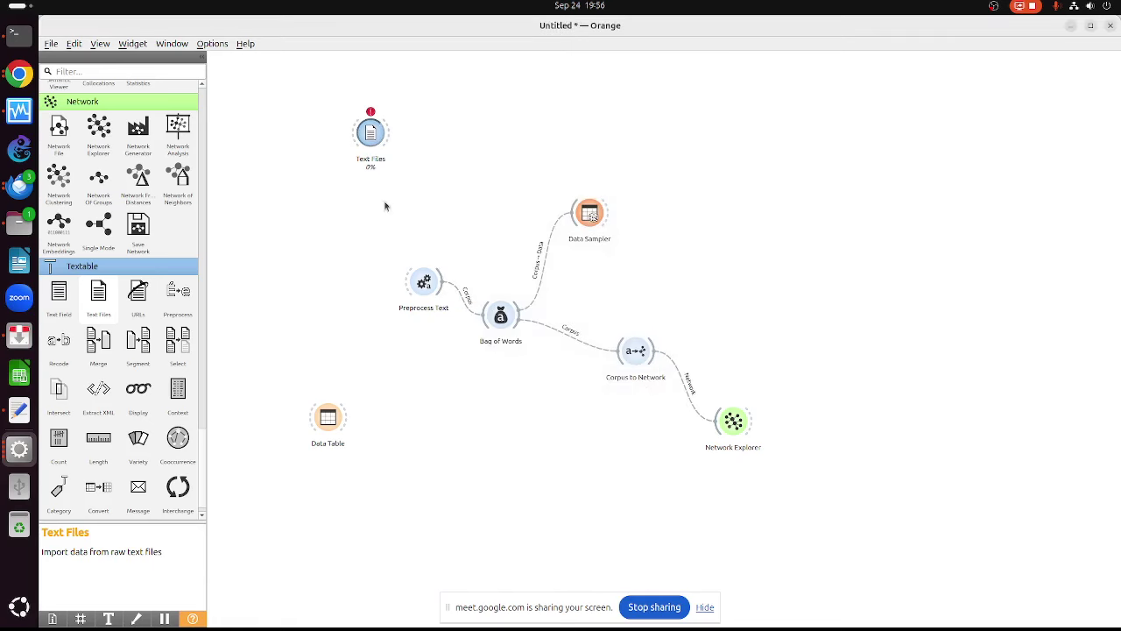
Replace the Text Files widget with a fresh one placed above Preprocess Text
{"action": "right_click", "coordinate": [366, 130]}
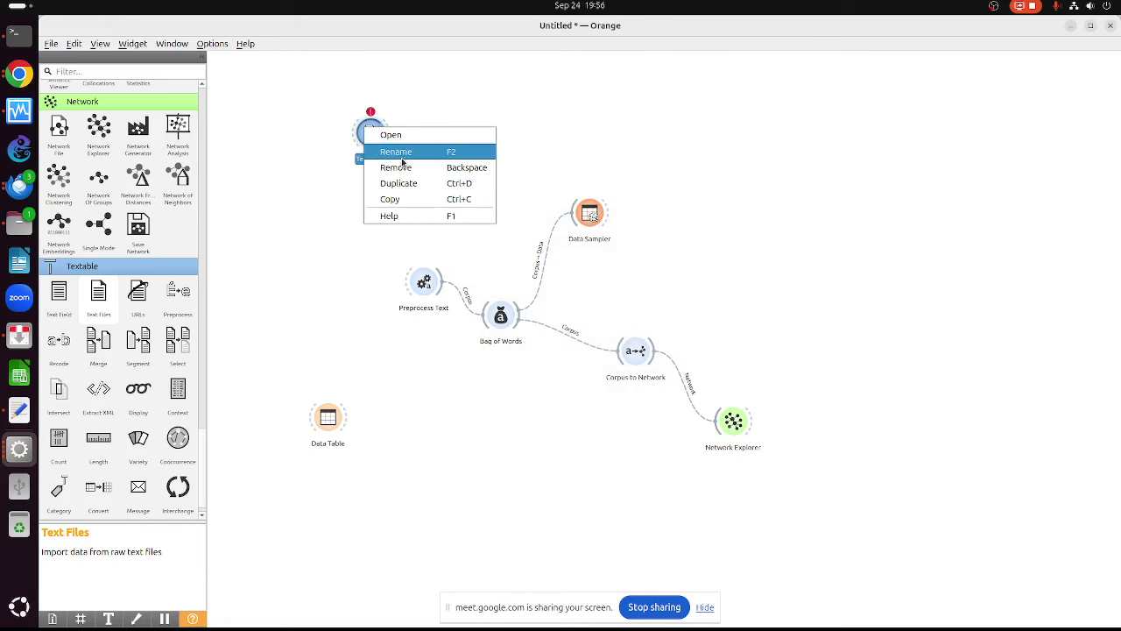
{"action": "left_click", "coordinate": [374, 168]}
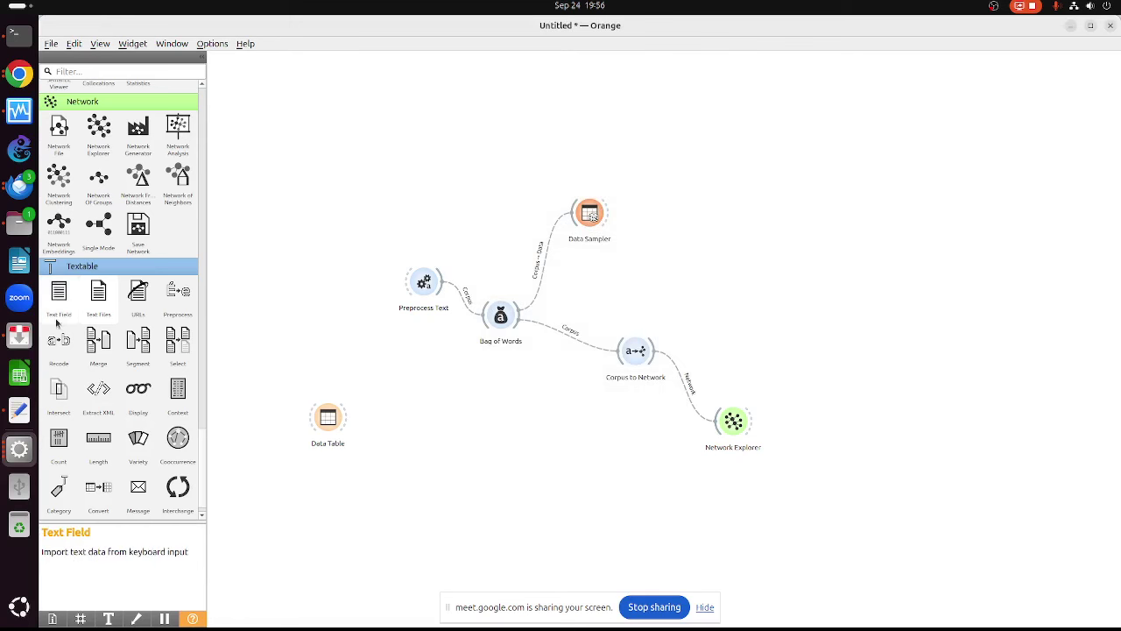
{"action": "left_click_drag", "start_coordinate": [98, 296], "coordinate": [356, 201]}
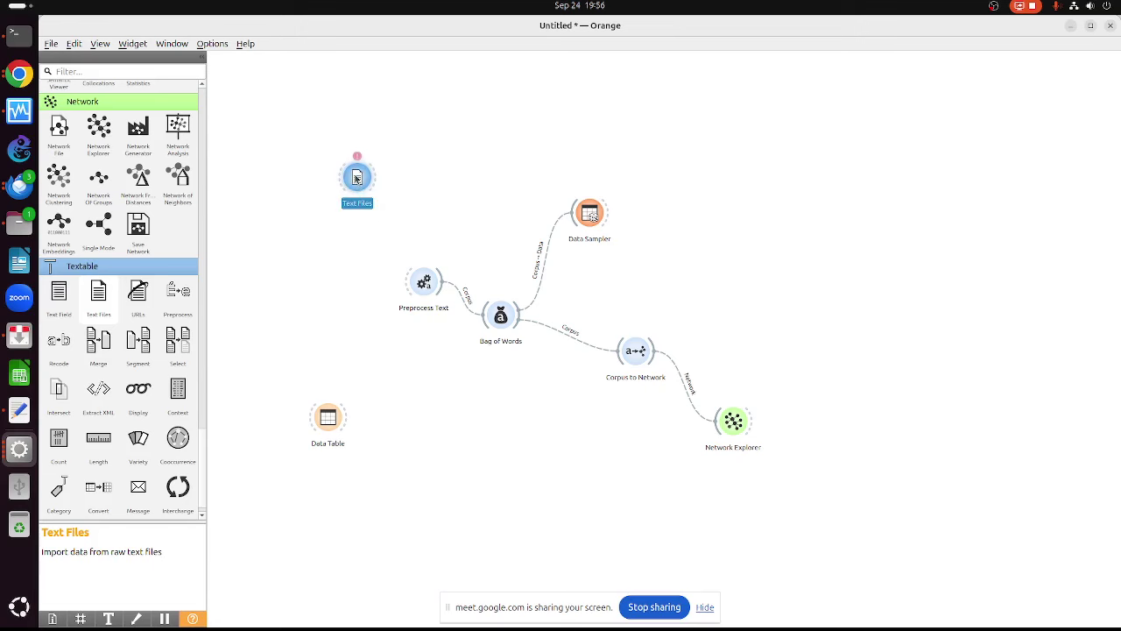
Try to send TNI-strategi-2024.txt from the new Text Files widget, ignore the error and close the widget's window
{"action": "double_click", "coordinate": [357, 180]}
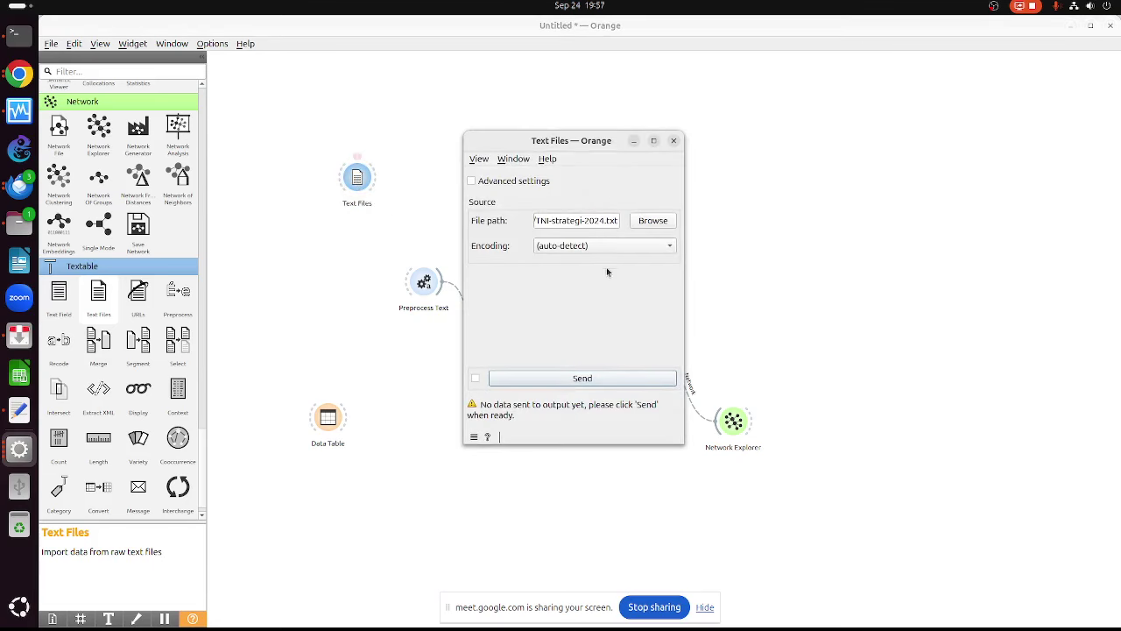
{"action": "left_click", "coordinate": [637, 227]}
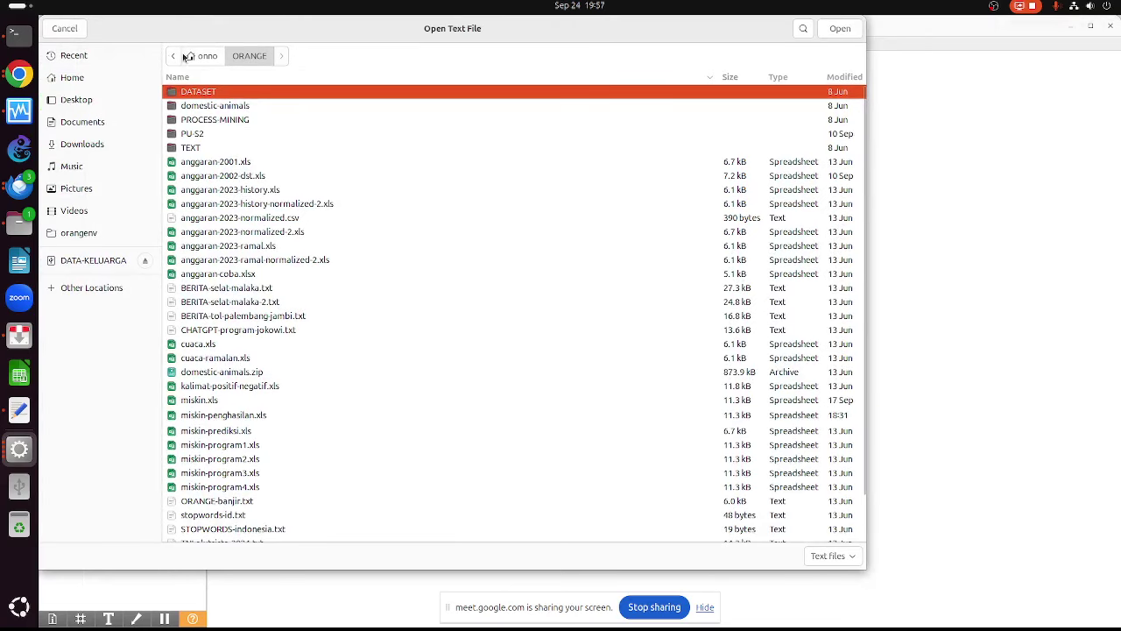
{"action": "left_click", "coordinate": [63, 30]}
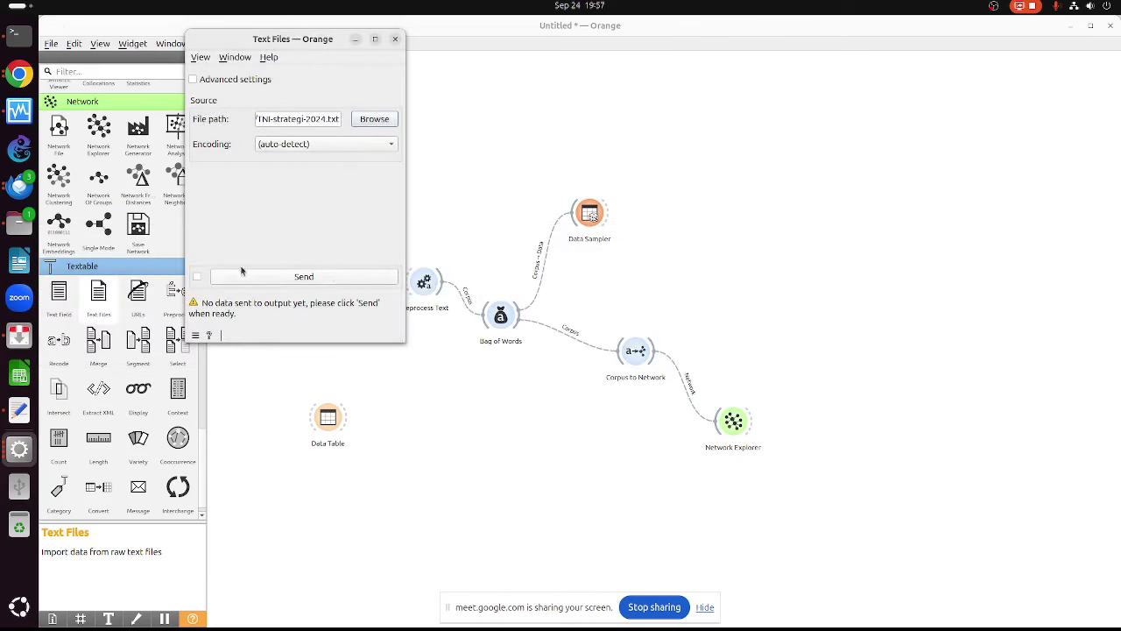
{"action": "left_click", "coordinate": [304, 278]}
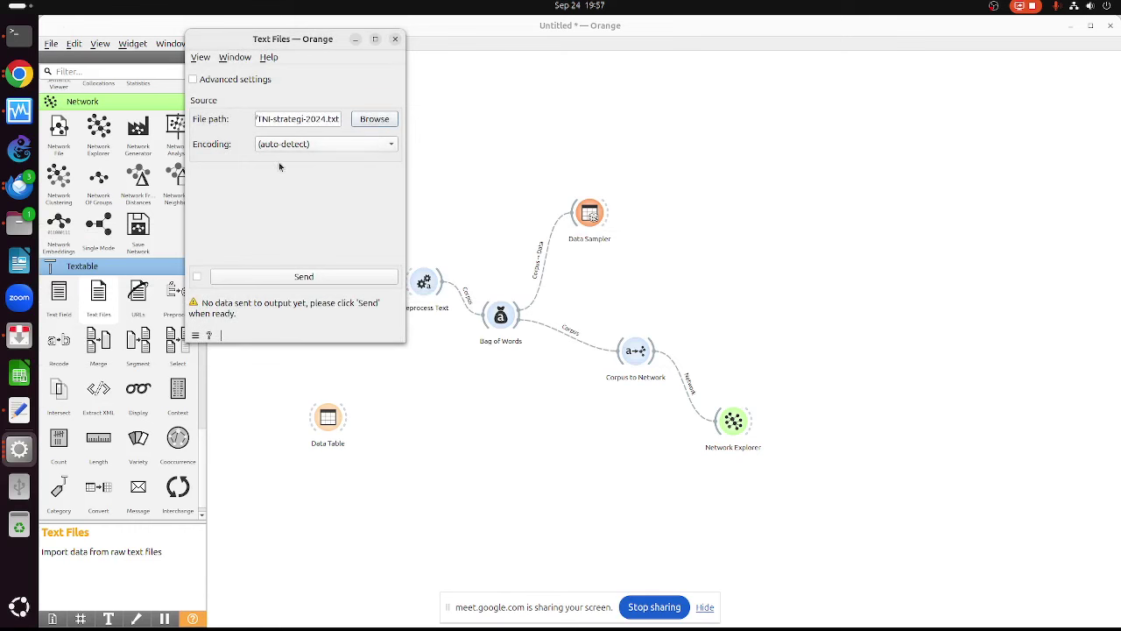
{"action": "left_click", "coordinate": [290, 278]}
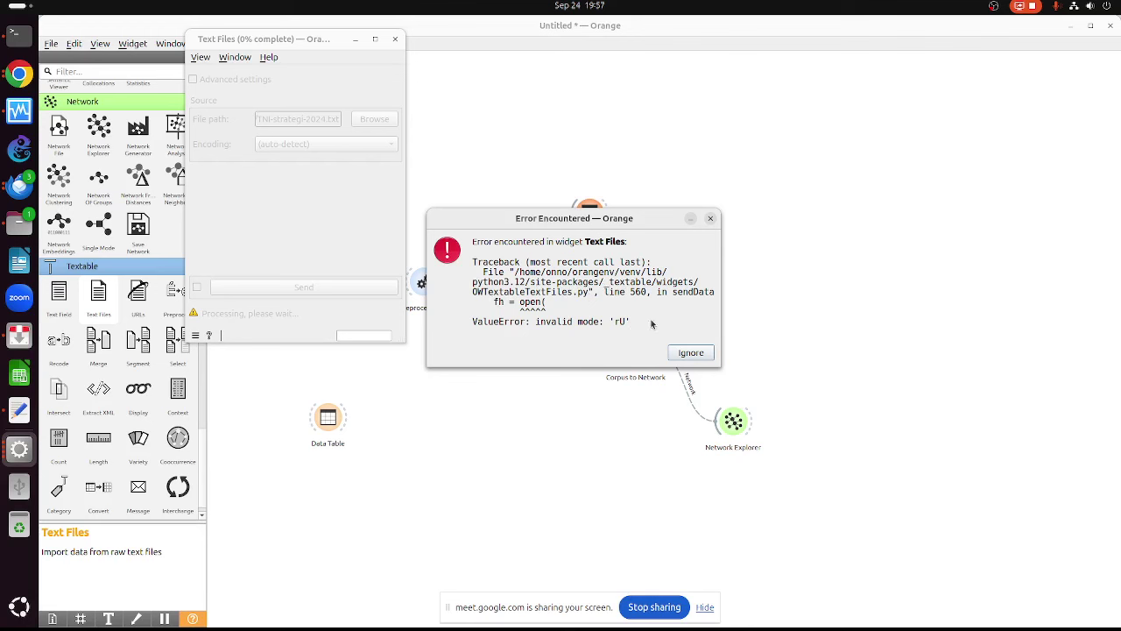
{"action": "left_click", "coordinate": [691, 353]}
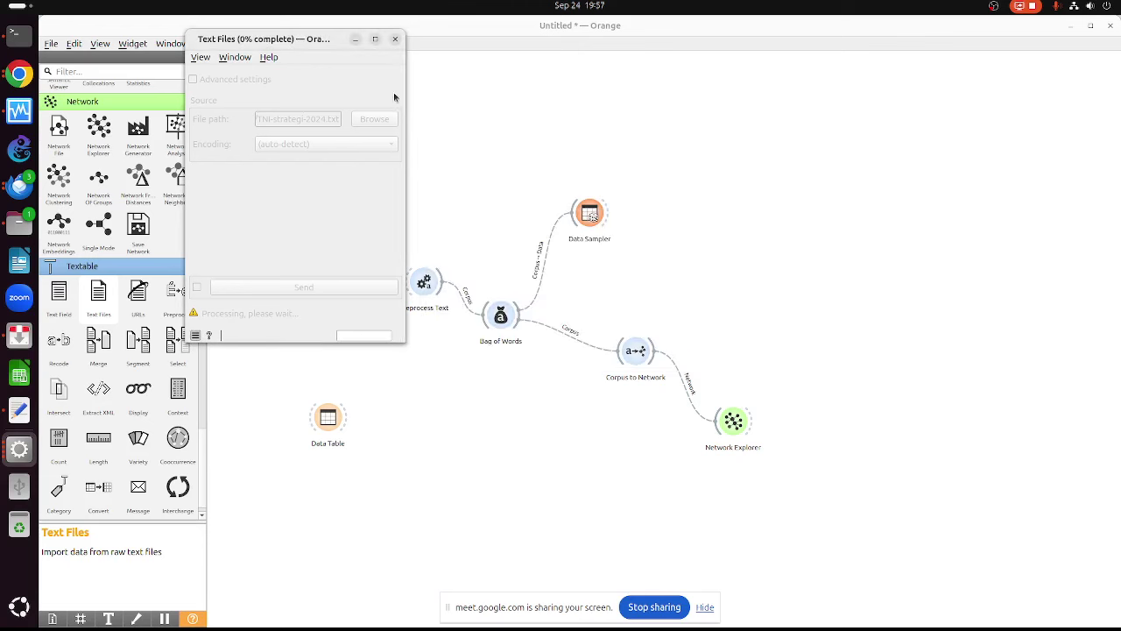
{"action": "left_click", "coordinate": [396, 40]}
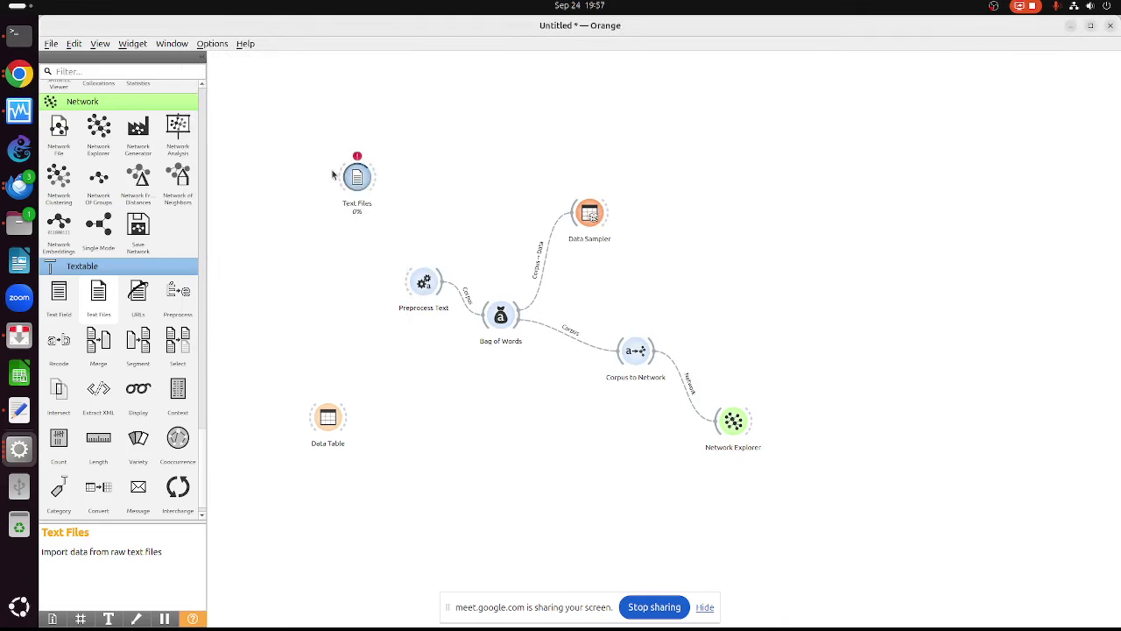
{"action": "right_click", "coordinate": [355, 177]}
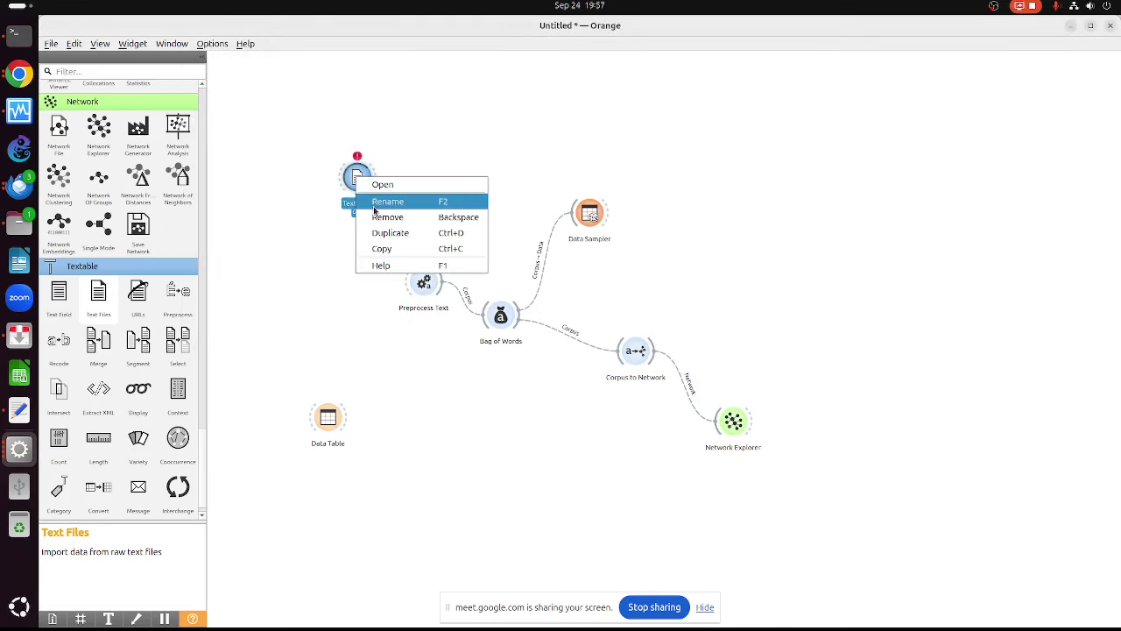
{"action": "left_click", "coordinate": [354, 183]}
{"action": "right_click", "coordinate": [355, 179]}
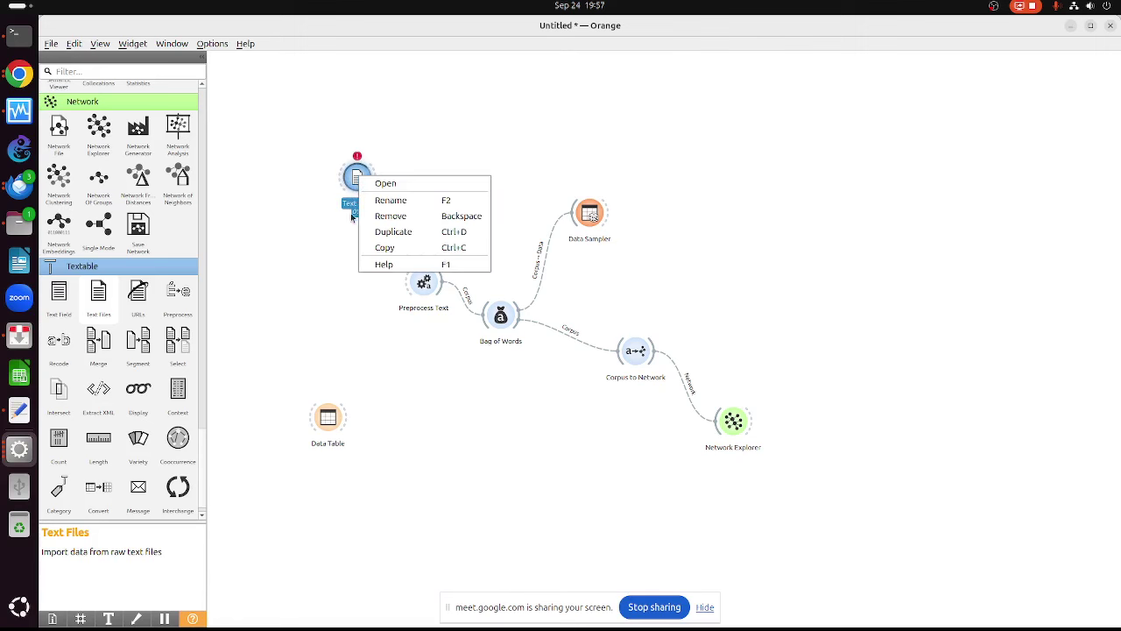
{"action": "left_click", "coordinate": [395, 162]}
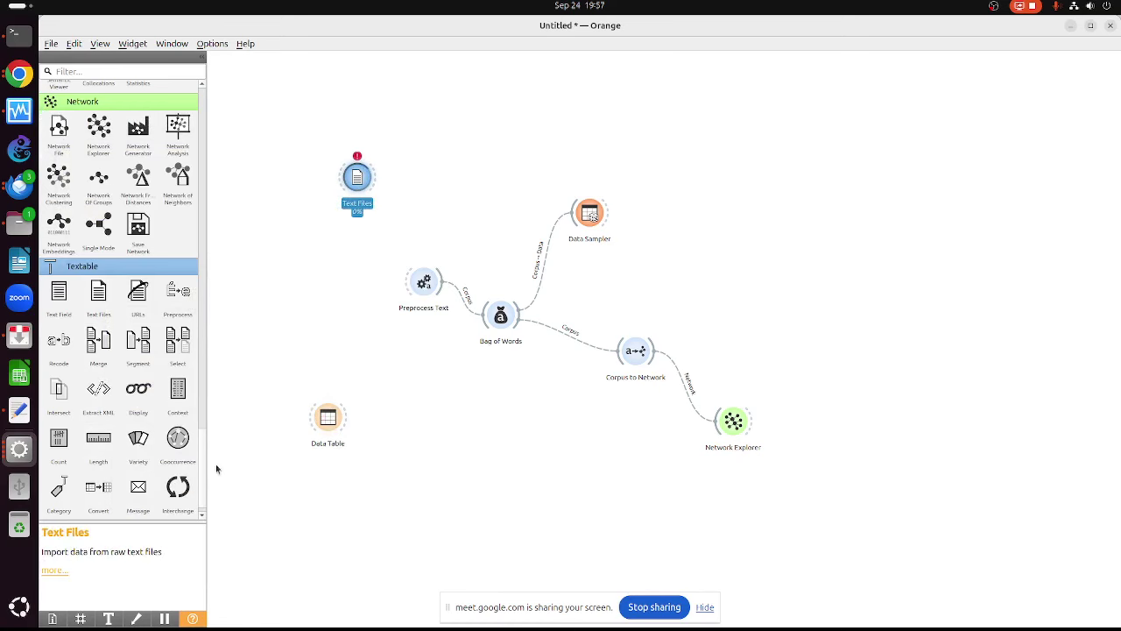
Browse the Text Mining and Textable widgets and add an Interchange widget beside Text Files on the canvas
{"action": "scroll", "coordinate": [143, 487], "scroll_direction": "down", "scroll_amount": 1}
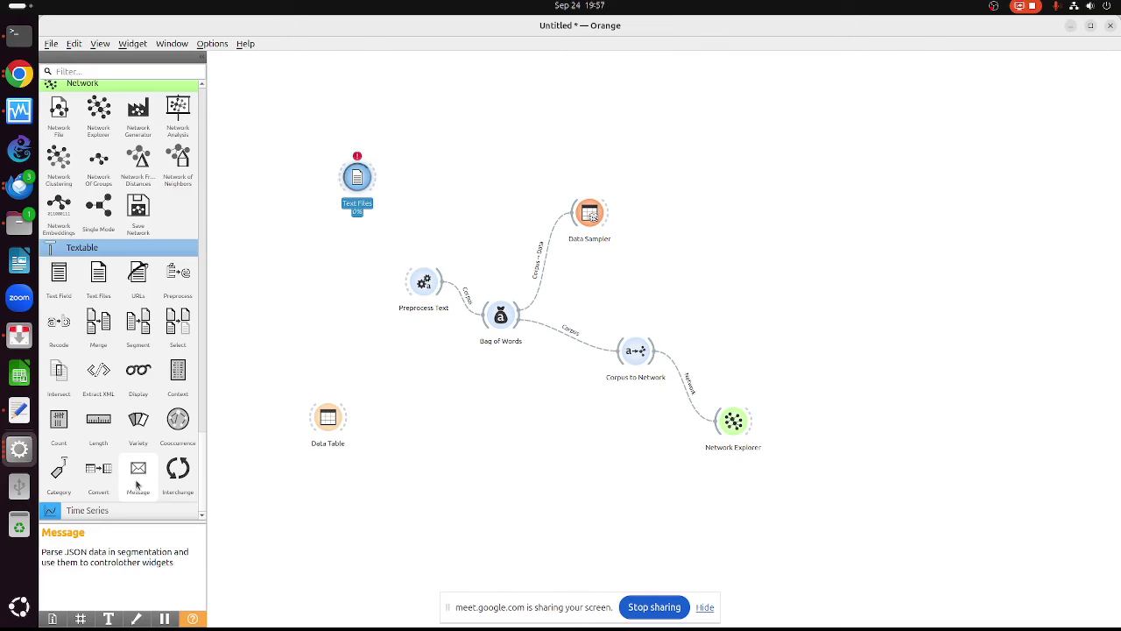
{"action": "scroll", "coordinate": [137, 484], "scroll_direction": "up", "scroll_amount": 2}
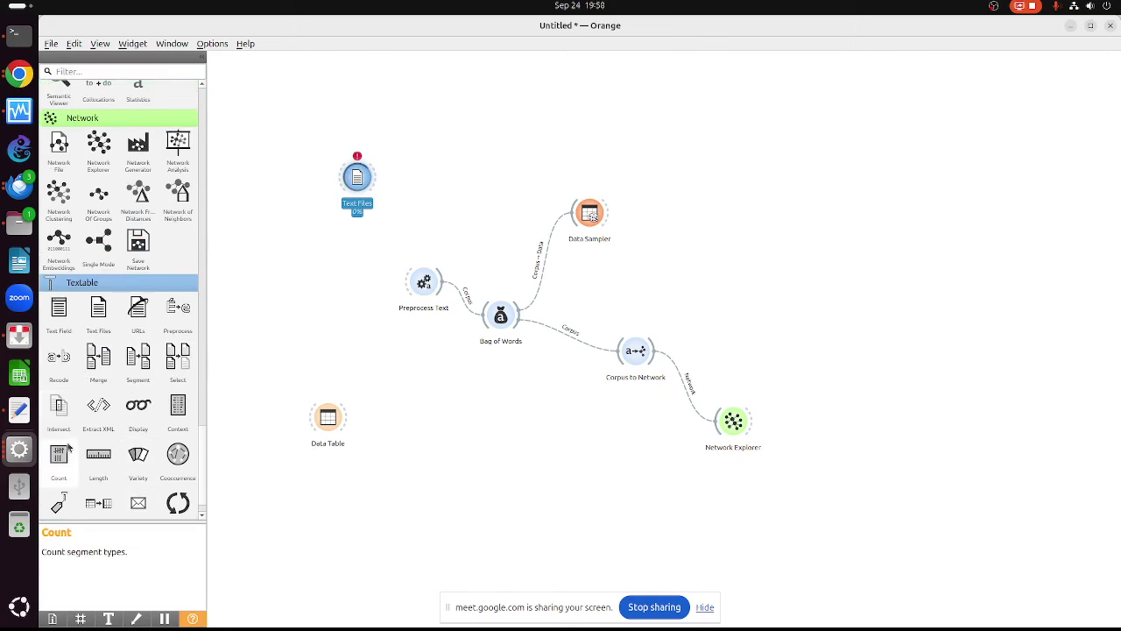
{"action": "scroll", "coordinate": [153, 337], "scroll_direction": "up", "scroll_amount": 2}
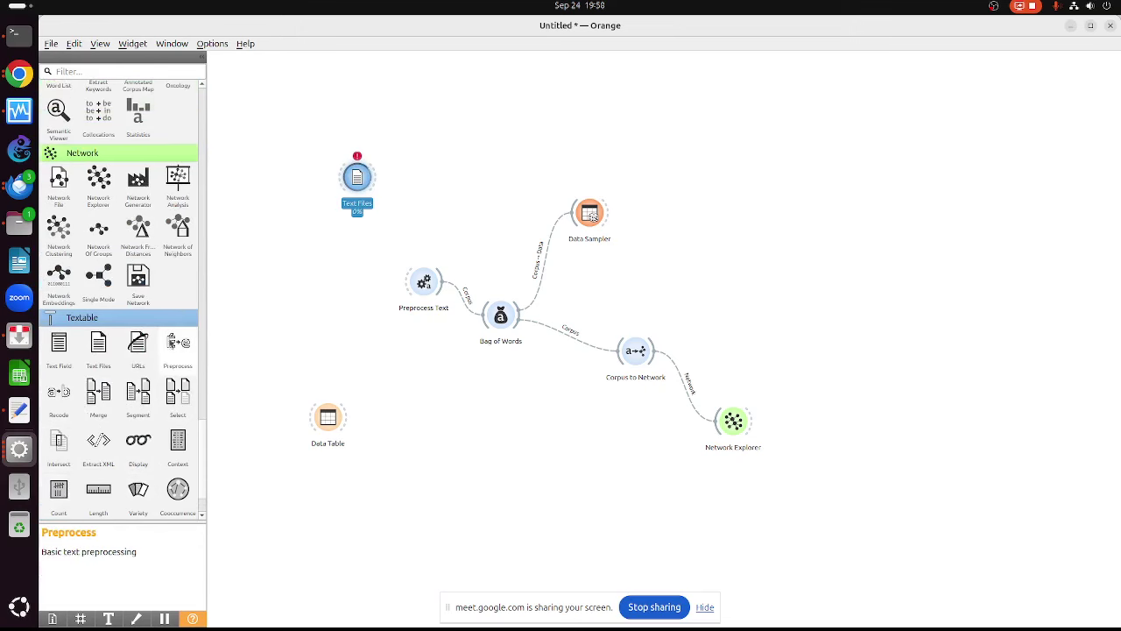
{"action": "scroll", "coordinate": [167, 333], "scroll_direction": "up", "scroll_amount": 15}
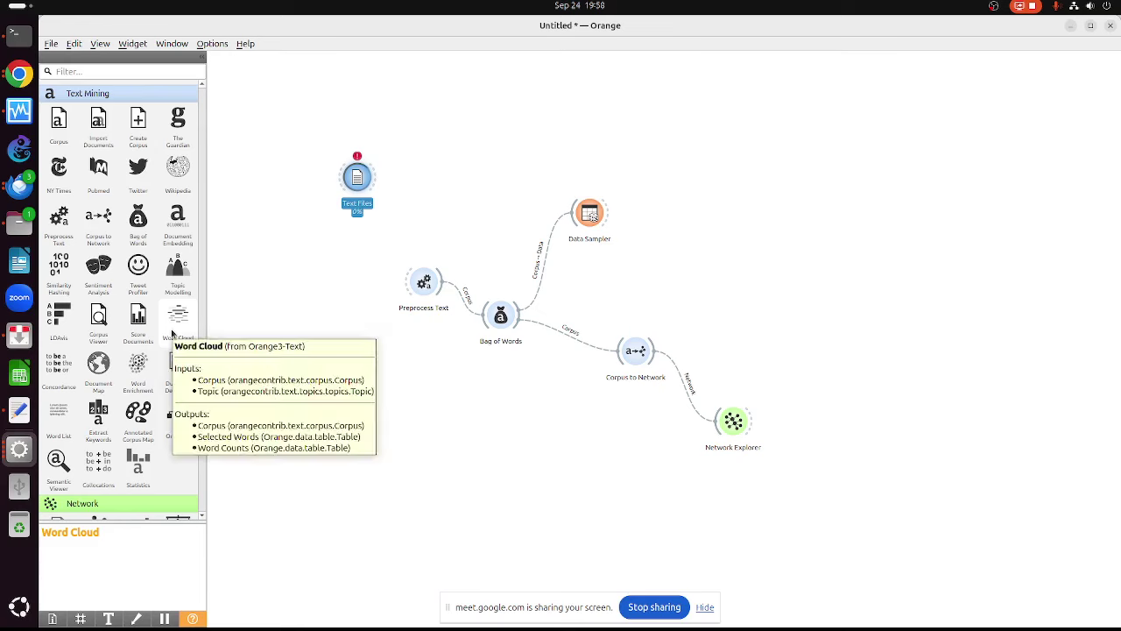
{"action": "scroll", "coordinate": [171, 337], "scroll_direction": "down", "scroll_amount": 4}
{"action": "scroll", "coordinate": [169, 342], "scroll_direction": "down", "scroll_amount": 10}
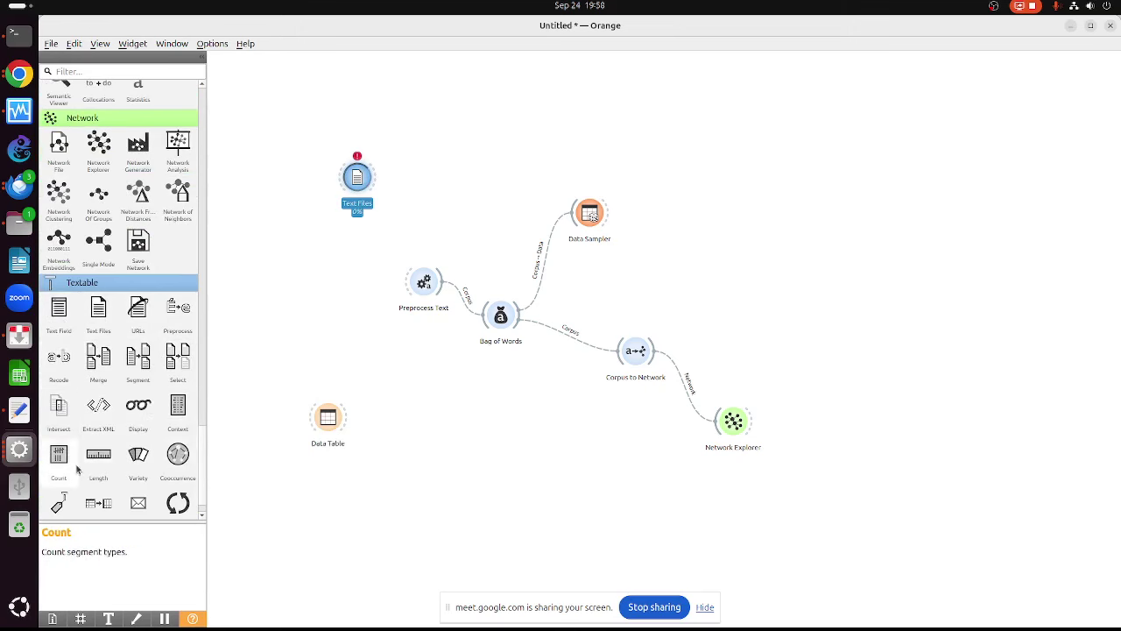
{"action": "scroll", "coordinate": [141, 469], "scroll_direction": "down", "scroll_amount": 1}
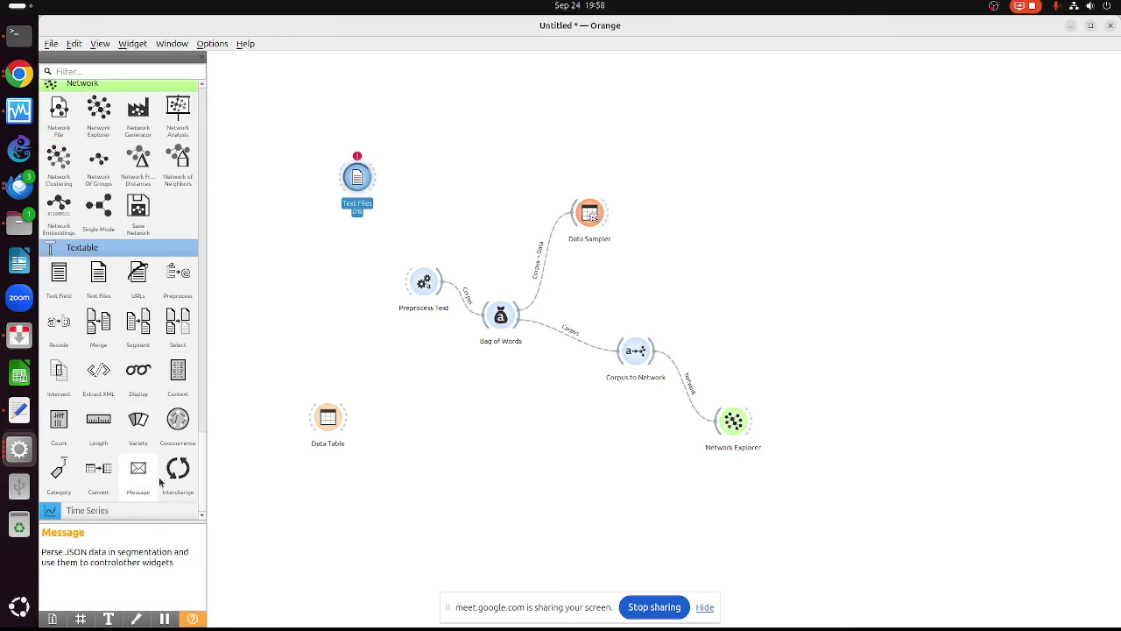
{"action": "left_click_drag", "start_coordinate": [178, 473], "coordinate": [487, 162]}
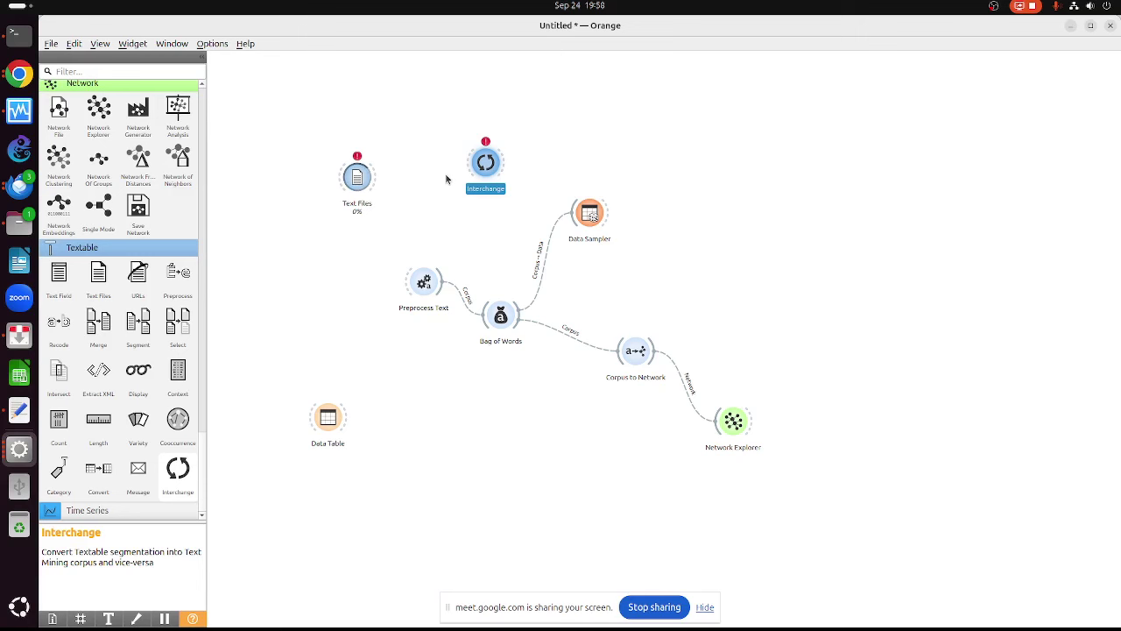
Connect Text Files to Interchange and remove that link again
{"action": "left_click", "coordinate": [375, 180]}
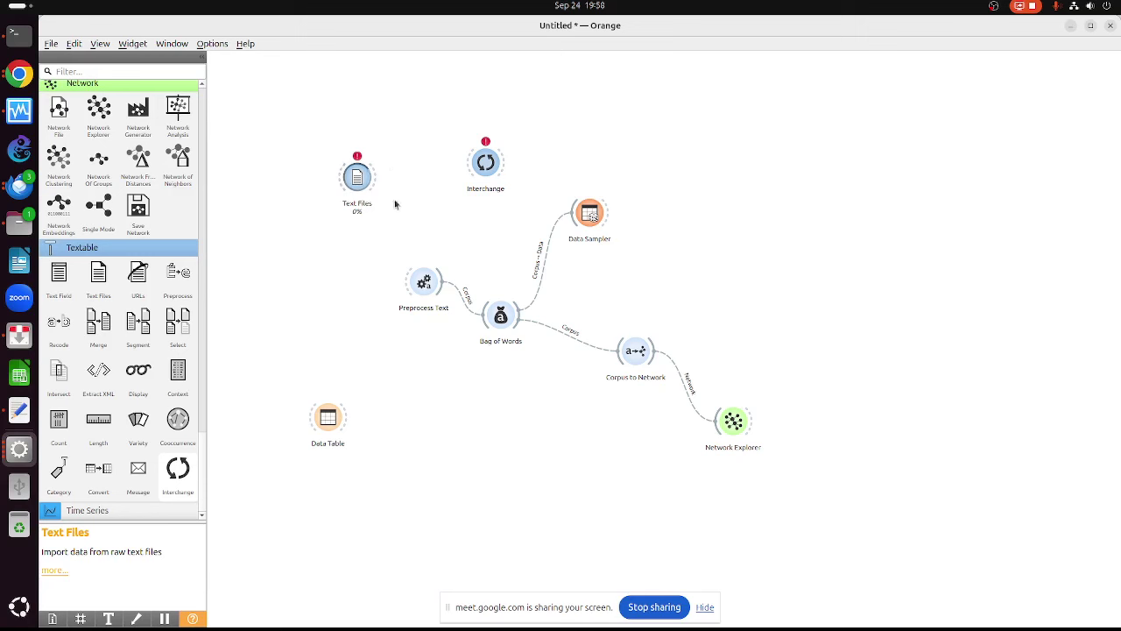
{"action": "left_click_drag", "start_coordinate": [378, 175], "coordinate": [486, 162]}
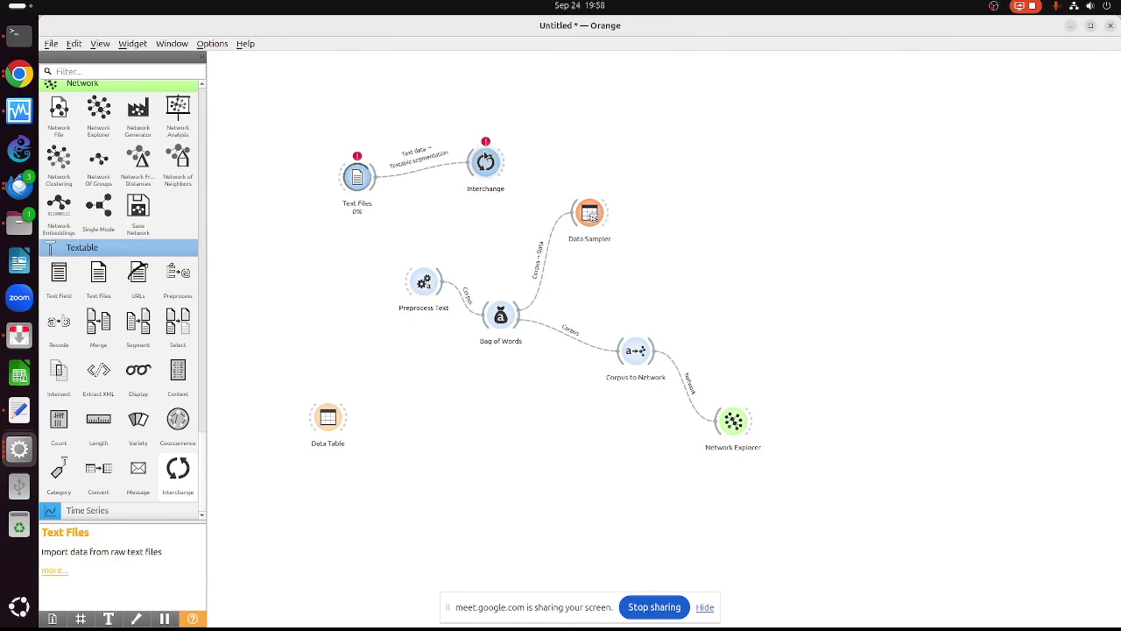
{"action": "right_click", "coordinate": [434, 168]}
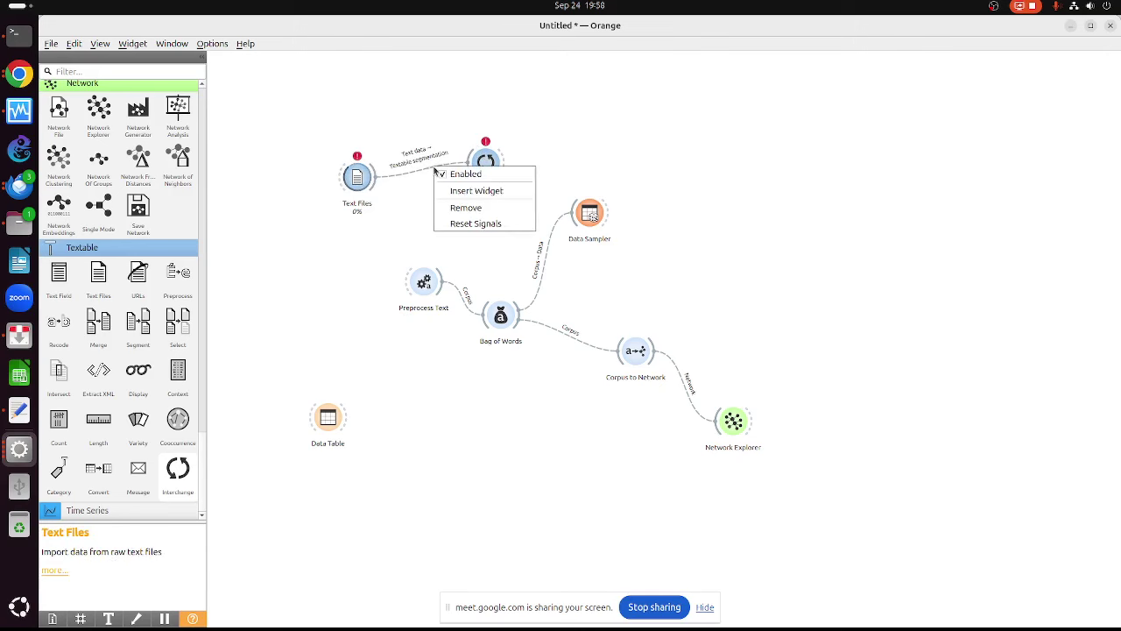
{"action": "left_click", "coordinate": [457, 208]}
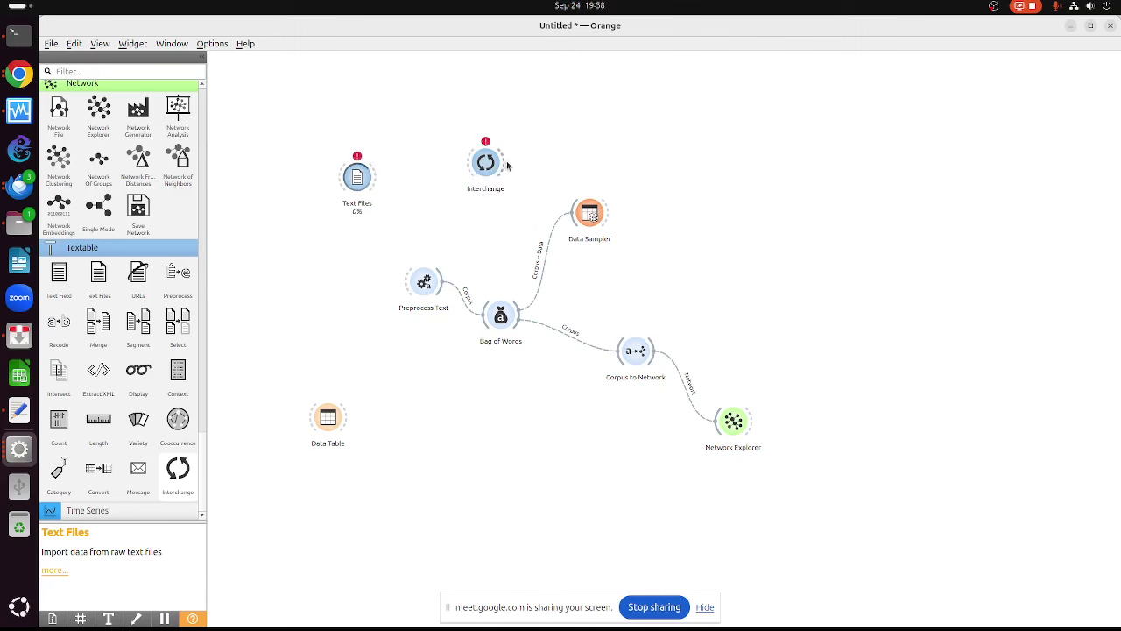
Connect Interchange to Preprocess Text and reposition both widgets side by side above Text Files
{"action": "left_click_drag", "start_coordinate": [506, 162], "coordinate": [583, 150]}
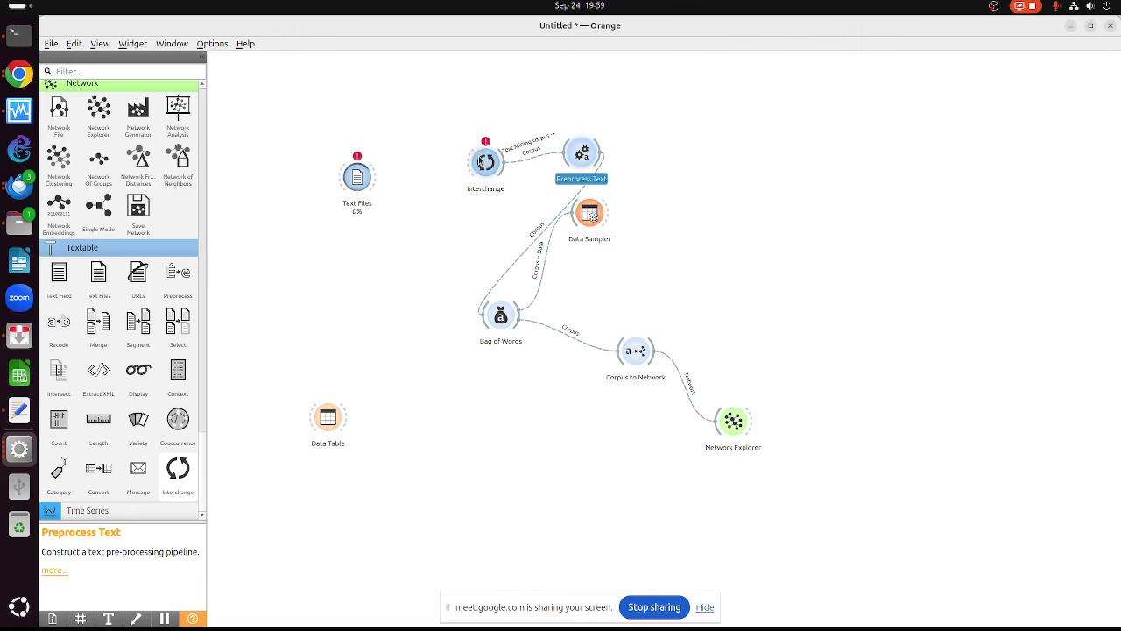
{"action": "left_click_drag", "start_coordinate": [486, 163], "coordinate": [385, 110]}
{"action": "left_click_drag", "start_coordinate": [592, 160], "coordinate": [477, 105]}
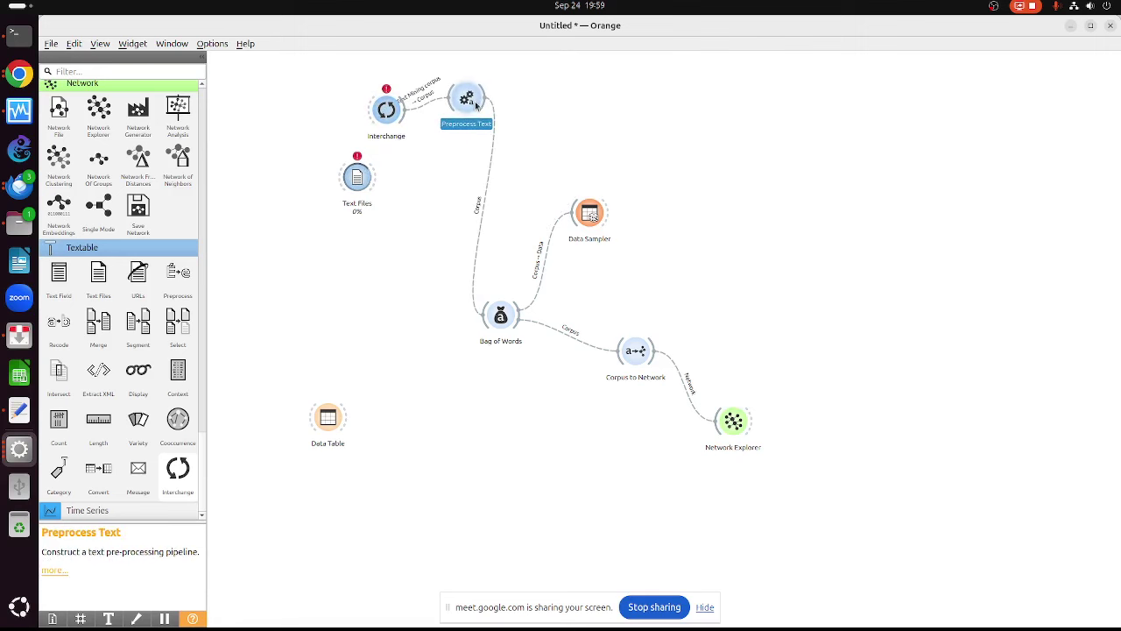
Move the Interchange widget below Text Files, connect Text Files to it and remove that link again
{"action": "left_click_drag", "start_coordinate": [386, 108], "coordinate": [391, 232]}
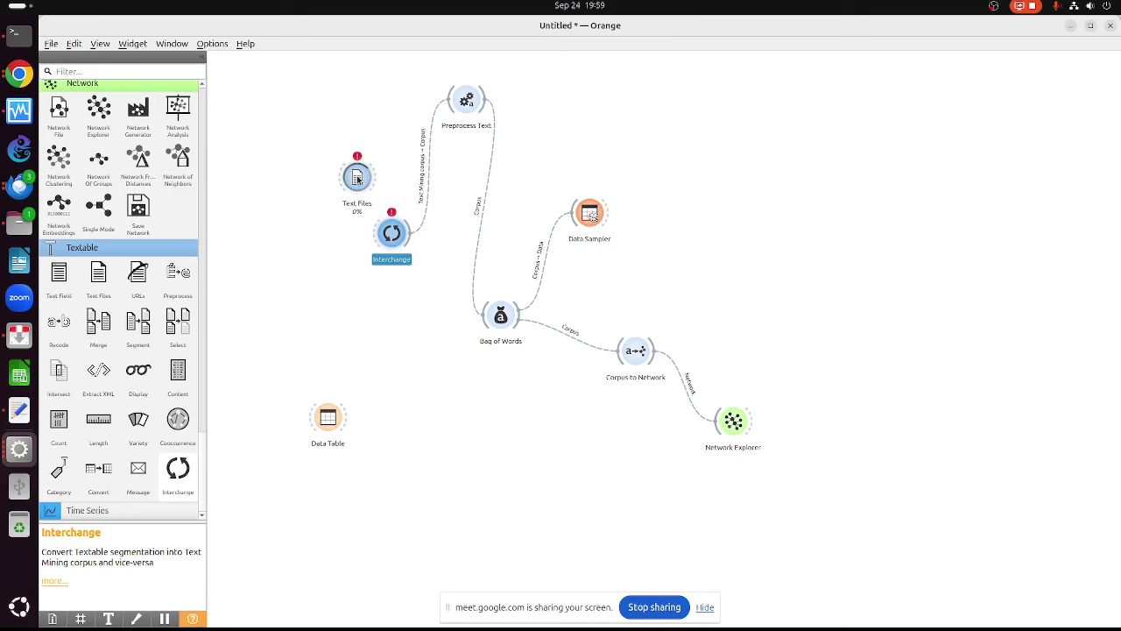
{"action": "left_click_drag", "start_coordinate": [374, 175], "coordinate": [391, 232]}
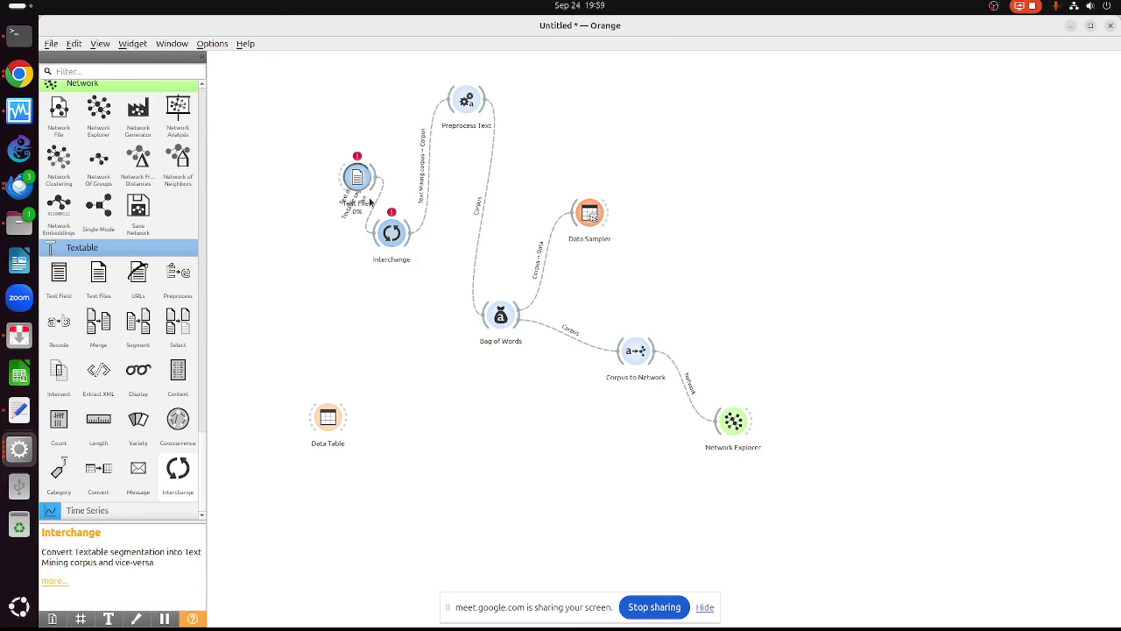
{"action": "right_click", "coordinate": [375, 203]}
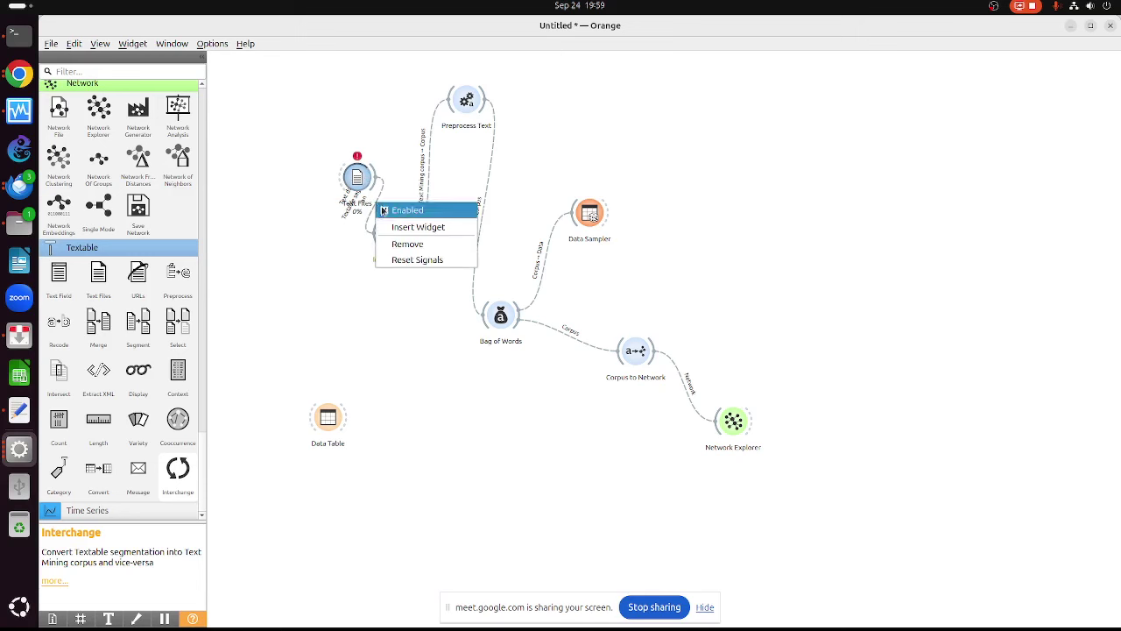
{"action": "left_click", "coordinate": [387, 244]}
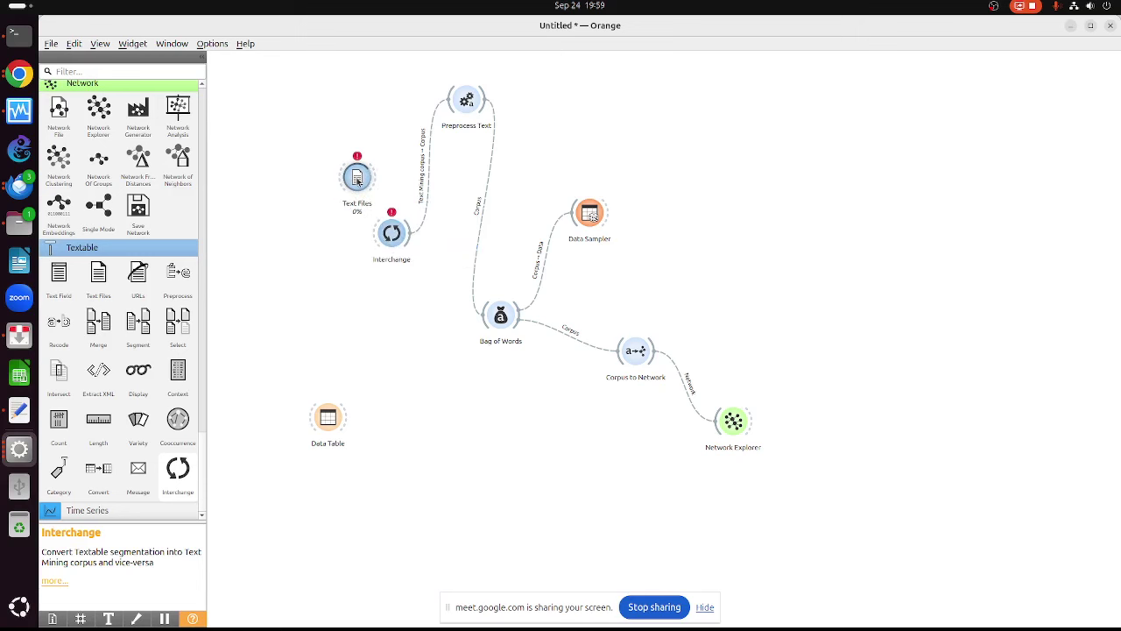
{"action": "right_click", "coordinate": [357, 180]}
{"action": "left_click", "coordinate": [287, 228]}
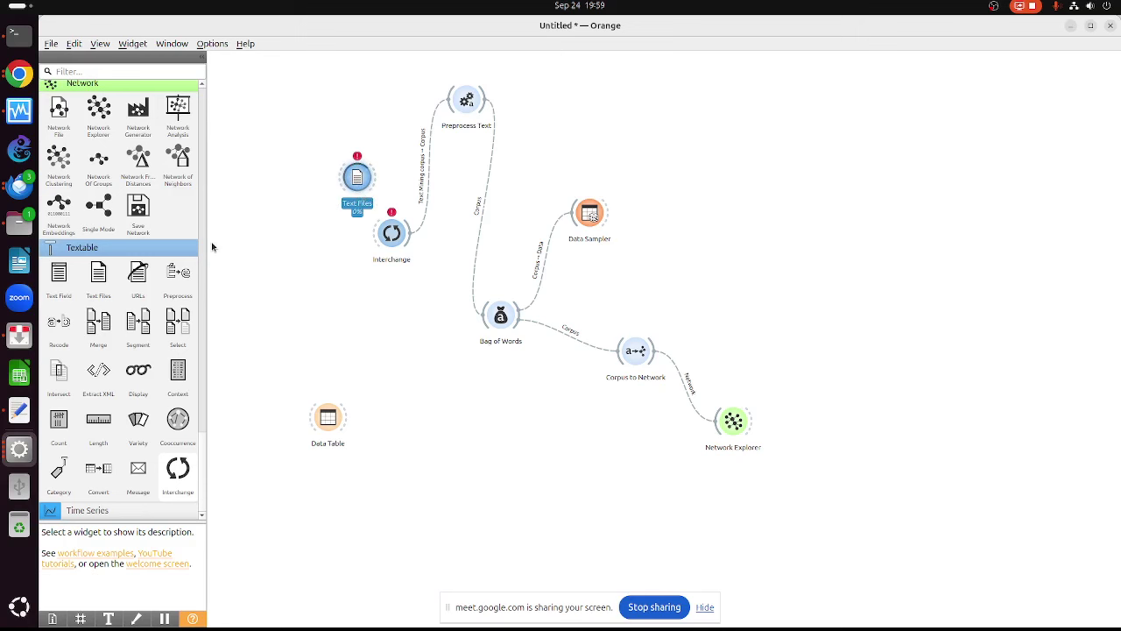
Switch to Chrome to check the Google Meet in-call messages, and return to Orange
{"action": "left_click", "coordinate": [19, 70]}
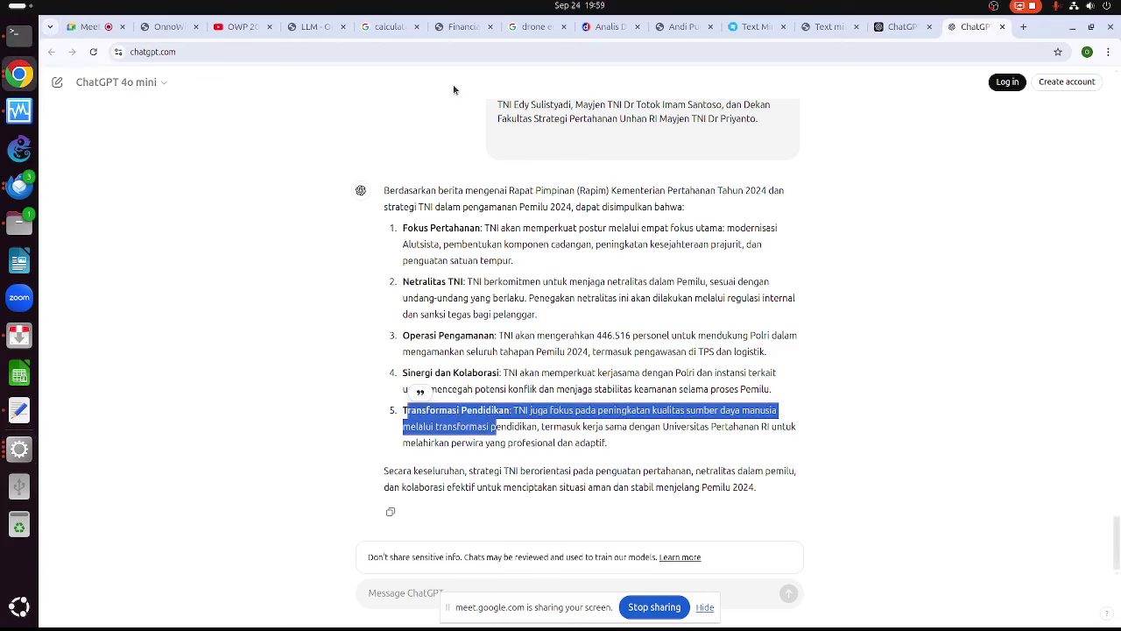
{"action": "left_click", "coordinate": [87, 28]}
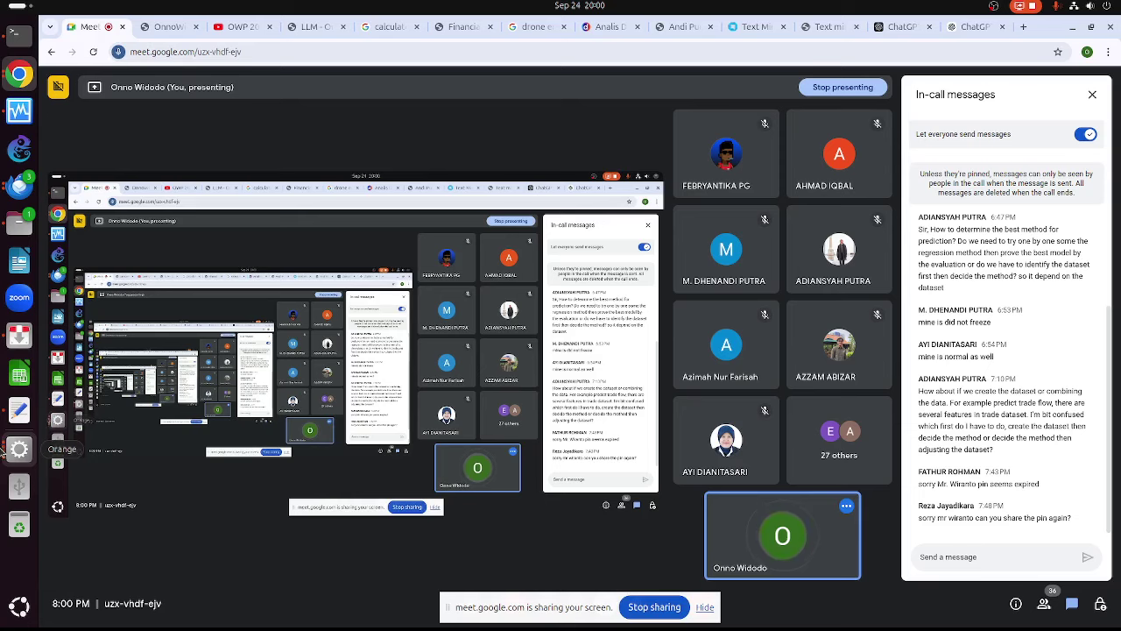
{"action": "left_click", "coordinate": [32, 451]}
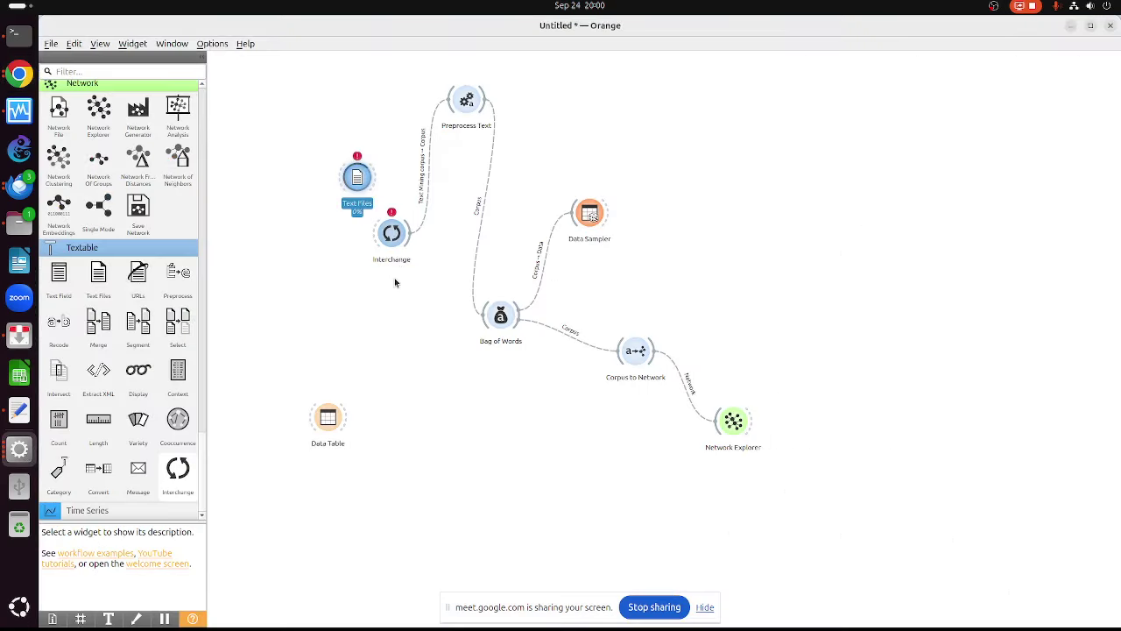
Collapse the Textable, Network, Text Mining, Unsupervised and Evaluate widget categories to reach the Model widgets
{"action": "scroll", "coordinate": [120, 261], "scroll_direction": "up", "scroll_amount": 5}
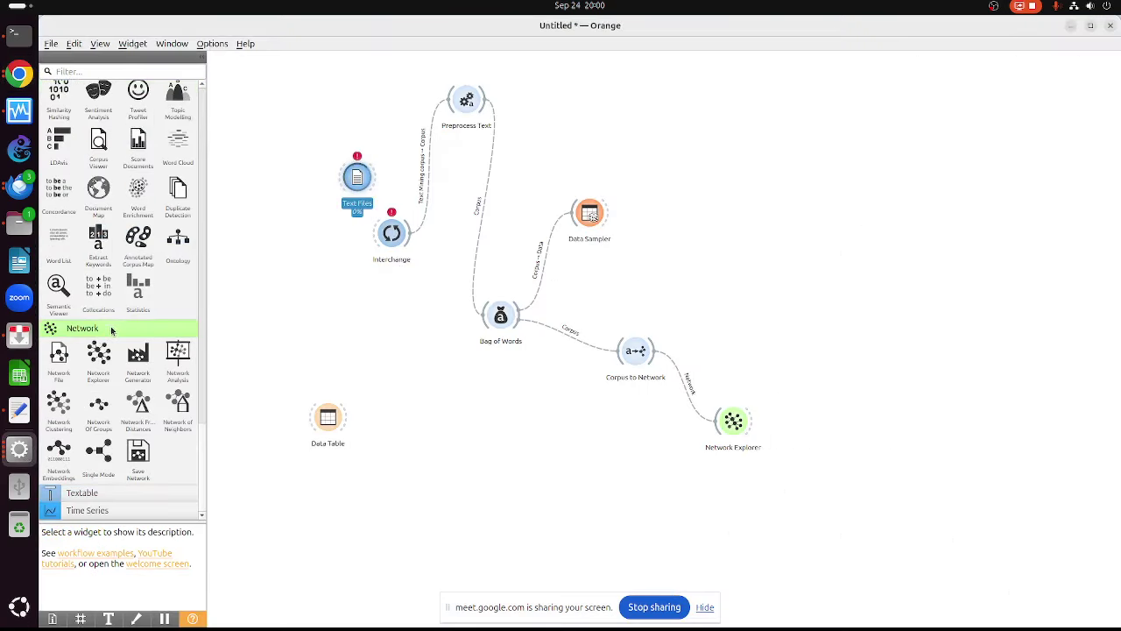
{"action": "scroll", "coordinate": [105, 280], "scroll_direction": "up", "scroll_amount": 3}
{"action": "scroll", "coordinate": [111, 158], "scroll_direction": "up", "scroll_amount": 5}
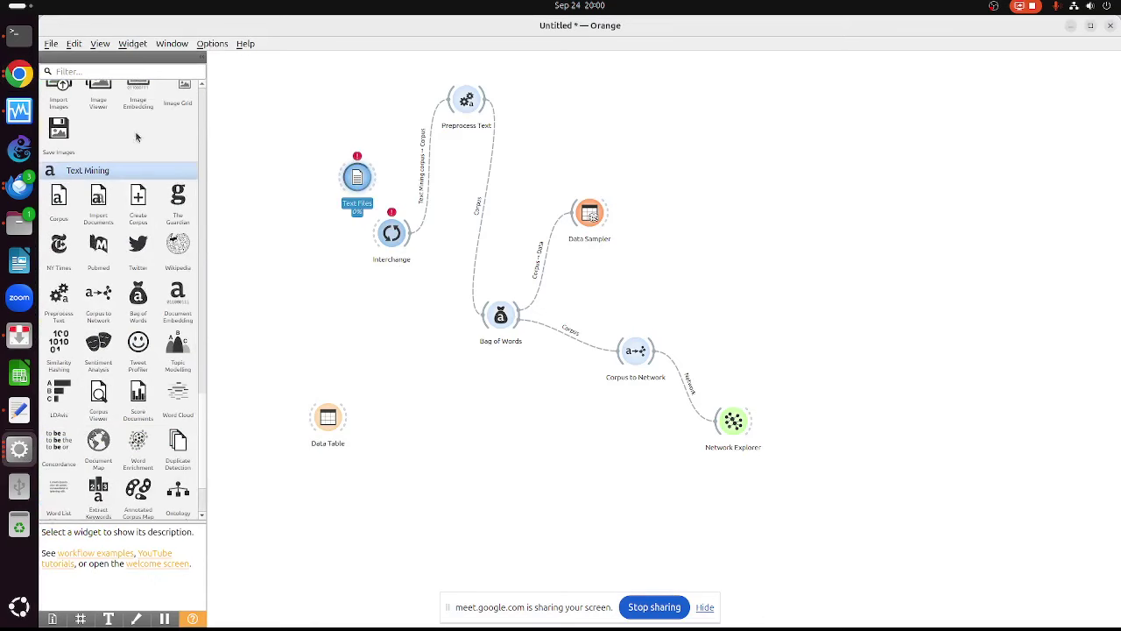
{"action": "left_click", "coordinate": [113, 242]}
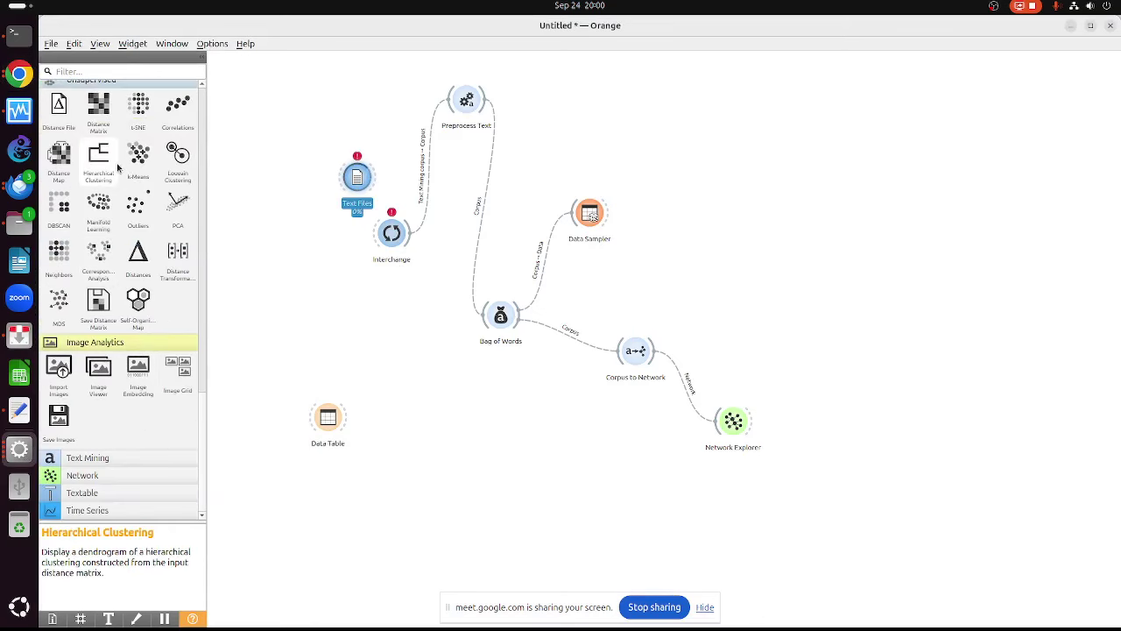
{"action": "scroll", "coordinate": [114, 175], "scroll_direction": "up", "scroll_amount": 3}
{"action": "left_click", "coordinate": [114, 217]}
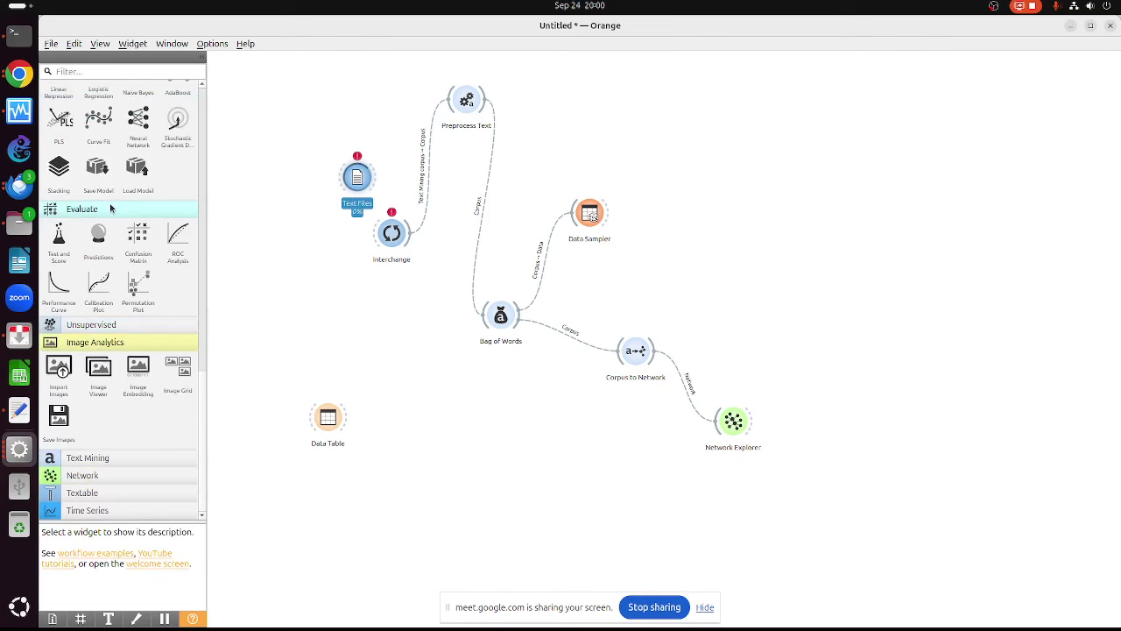
{"action": "left_click", "coordinate": [114, 208]}
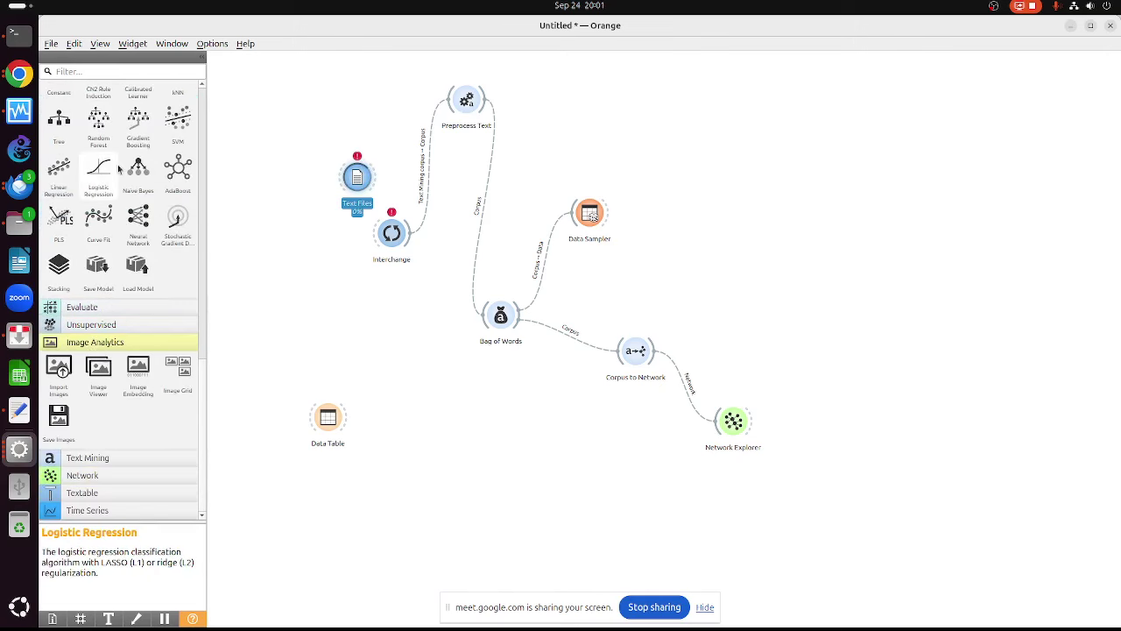
{"action": "scroll", "coordinate": [98, 171], "scroll_direction": "up", "scroll_amount": 2}
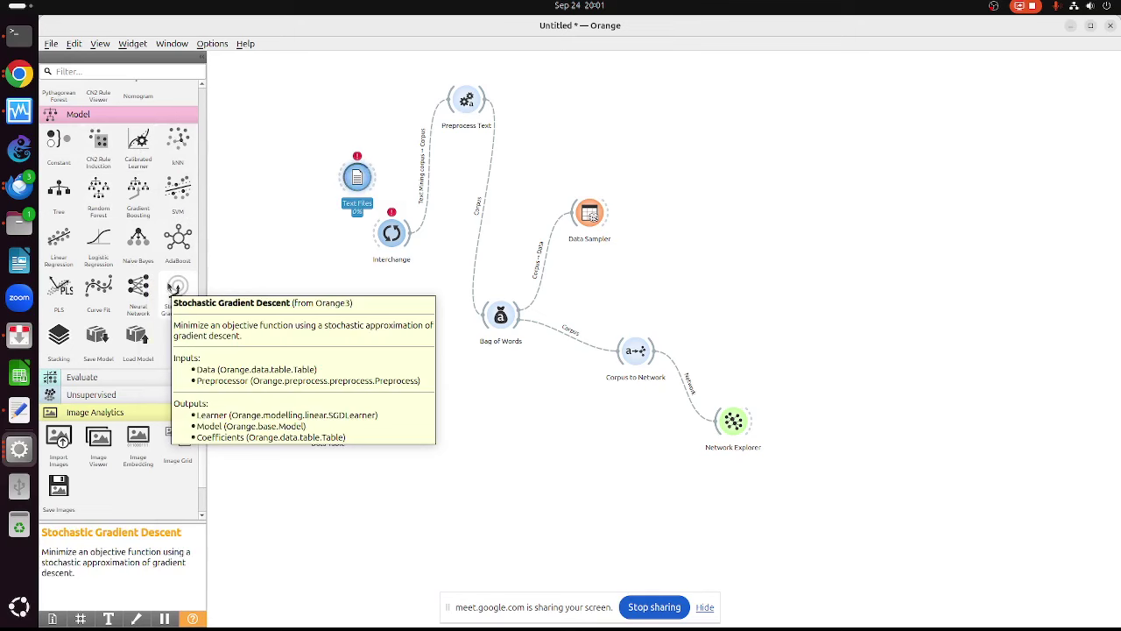
Remove the Text Files widget from the canvas
{"action": "right_click", "coordinate": [353, 175]}
{"action": "left_click", "coordinate": [382, 214]}
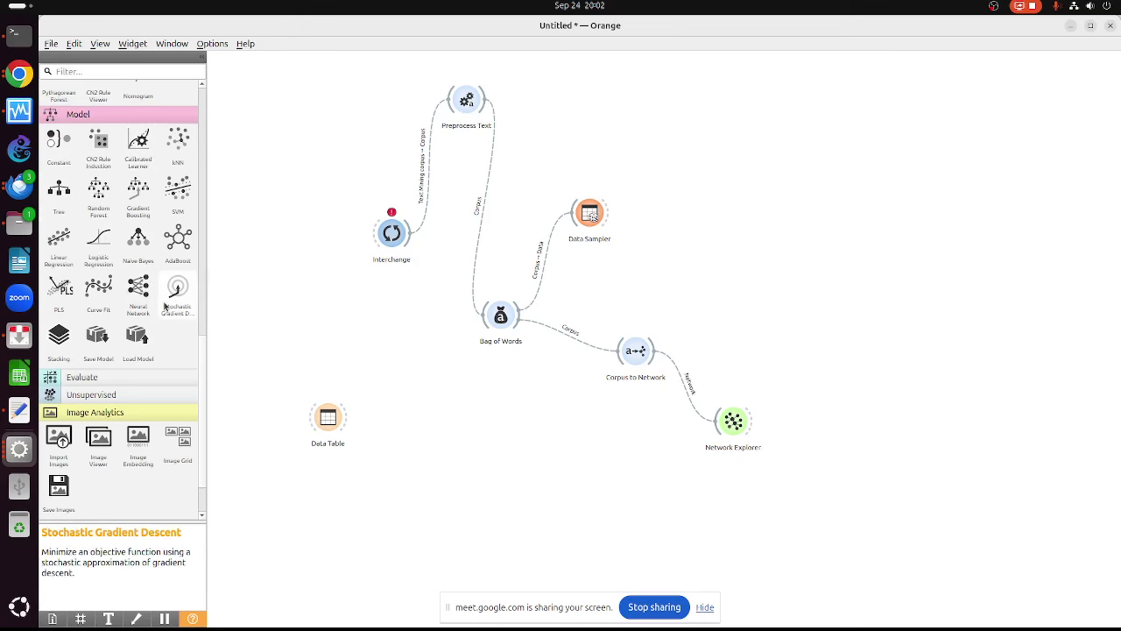
{"action": "mouse_move", "coordinate": [164, 304]}
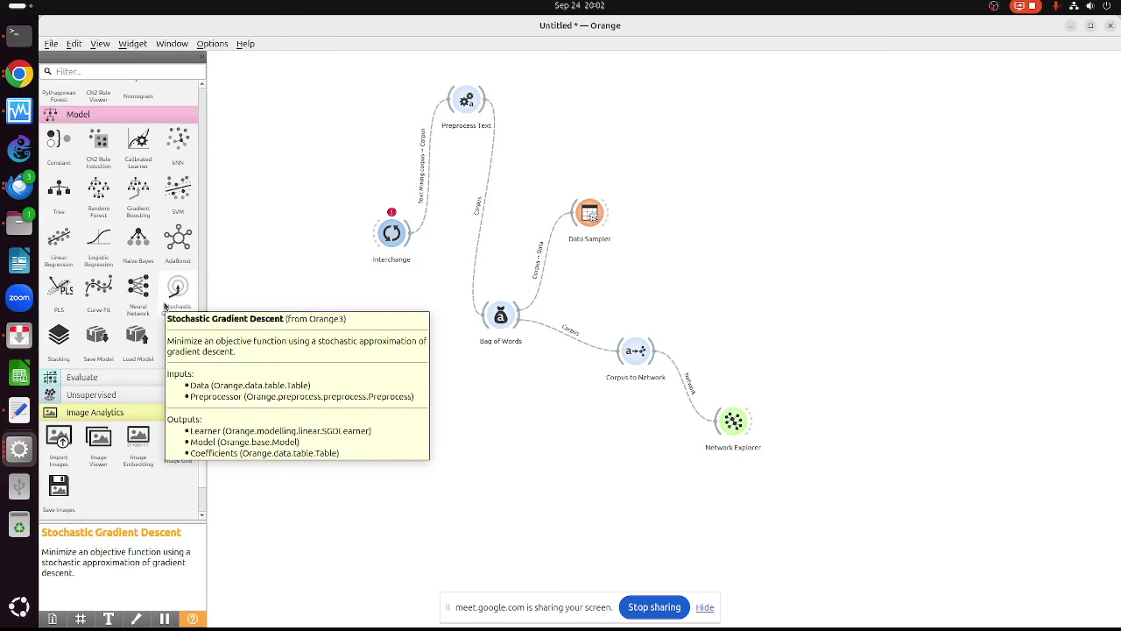
{"action": "key", "text": "ctrl+z"}
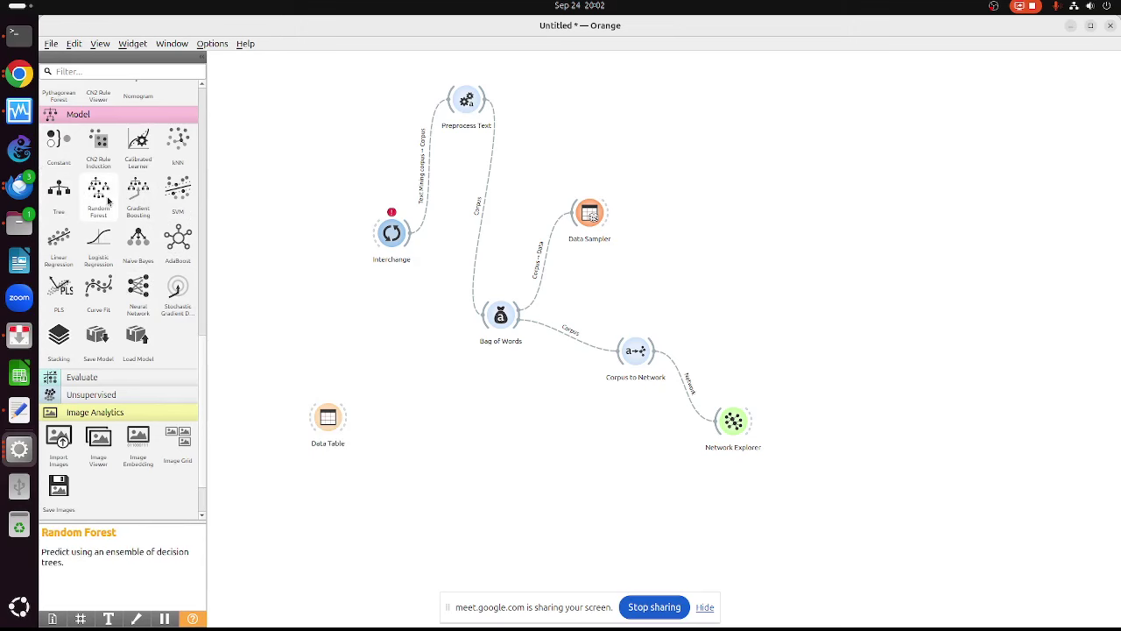
Delete the connected text-network workflow, Data Sampler and the separate Data Table widget to empty the canvas
{"action": "mouse_move", "coordinate": [109, 201]}
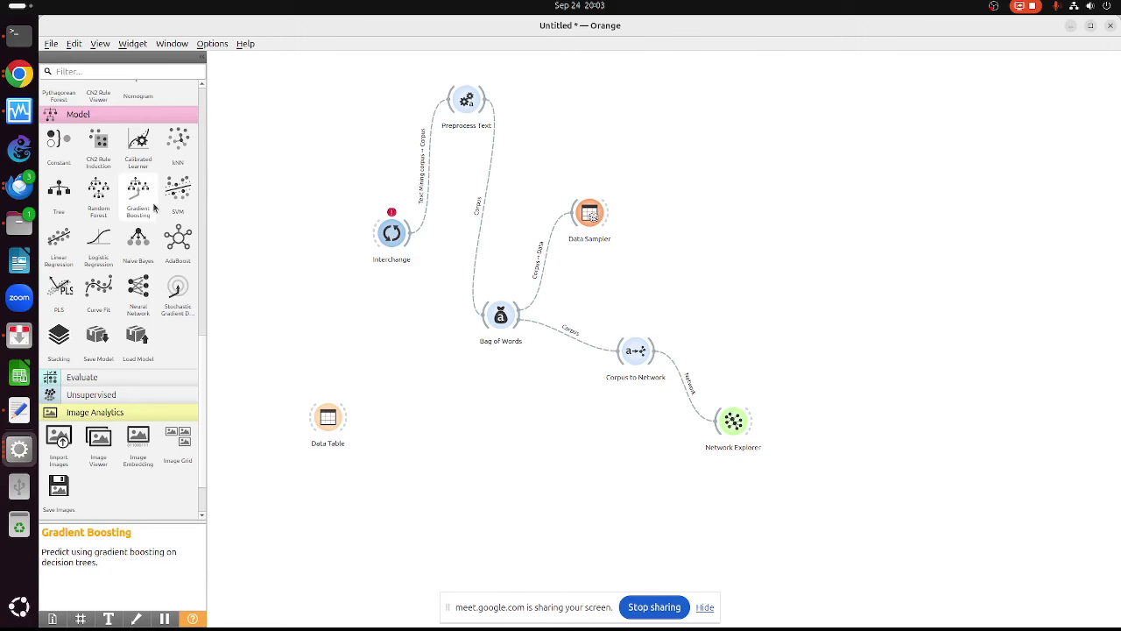
{"action": "mouse_move", "coordinate": [152, 218]}
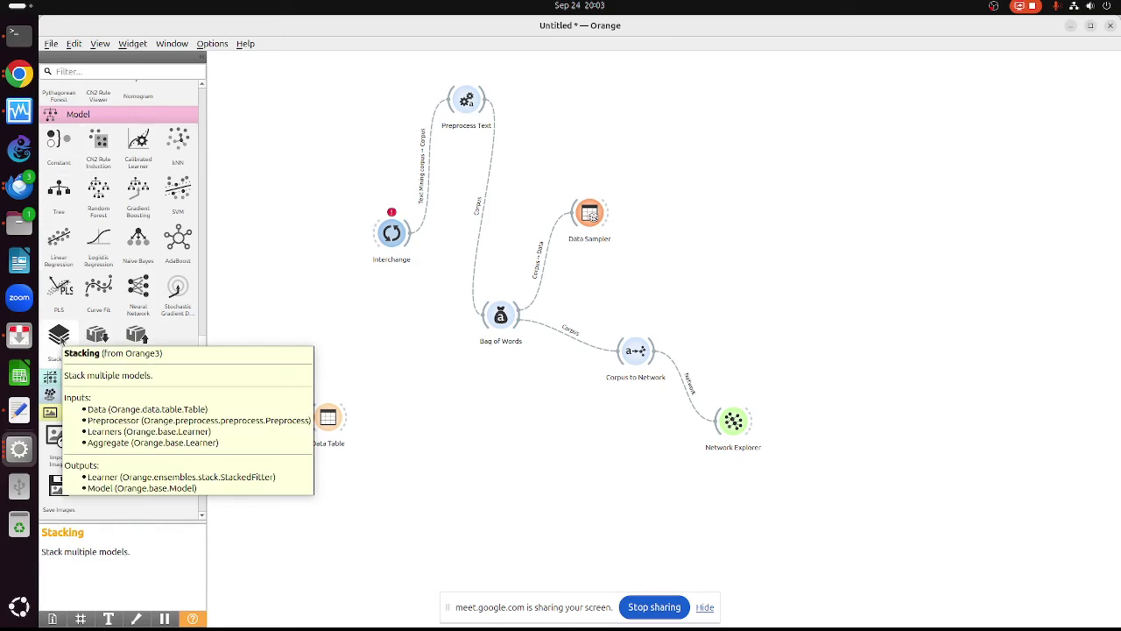
{"action": "left_click_drag", "start_coordinate": [354, 68], "coordinate": [774, 475]}
{"action": "key", "text": "Delete"}
{"action": "left_click_drag", "start_coordinate": [289, 384], "coordinate": [401, 474]}
{"action": "key", "text": "Delete"}
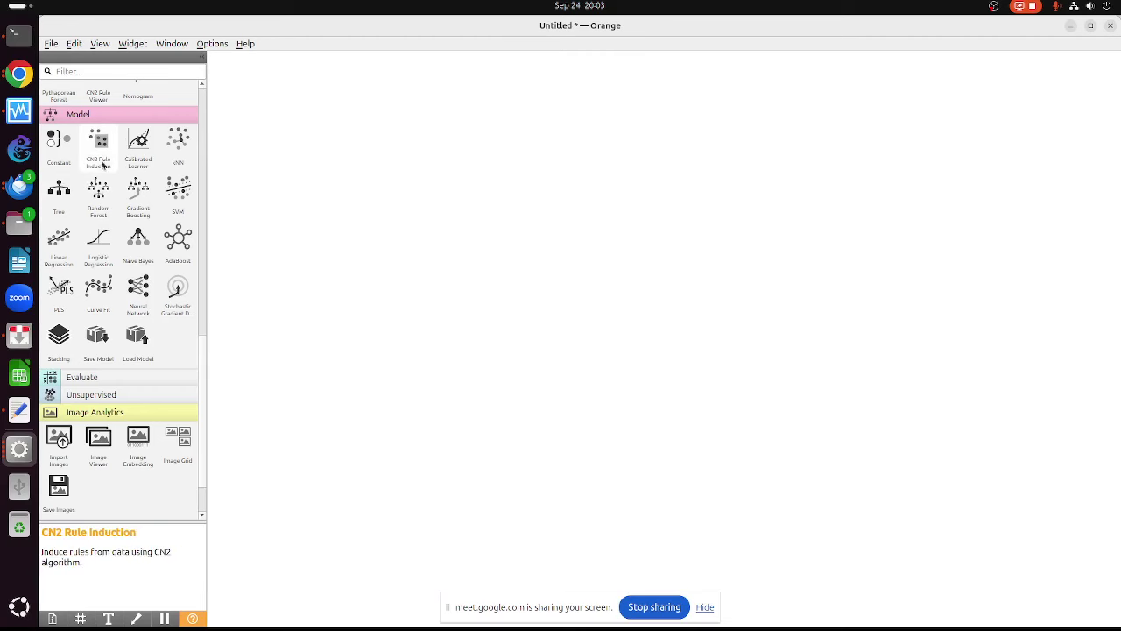
Add a Datasets widget to the canvas, search it for "tit", load the Titanic data set and close its window
{"action": "scroll", "coordinate": [119, 131], "scroll_direction": "up", "scroll_amount": 5}
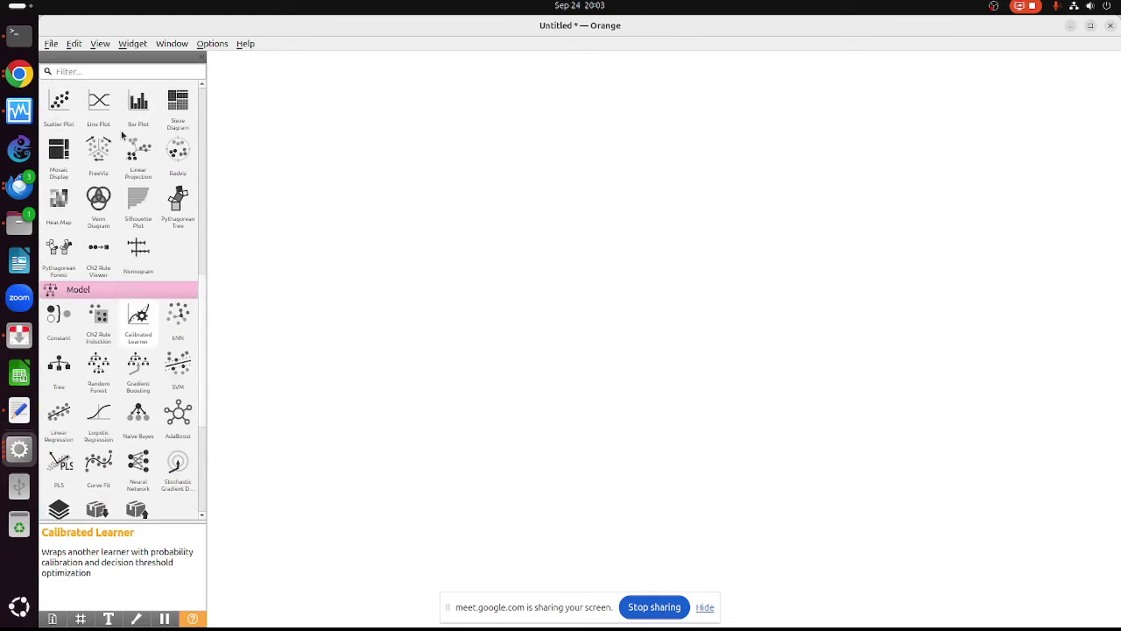
{"action": "scroll", "coordinate": [119, 130], "scroll_direction": "up", "scroll_amount": 8}
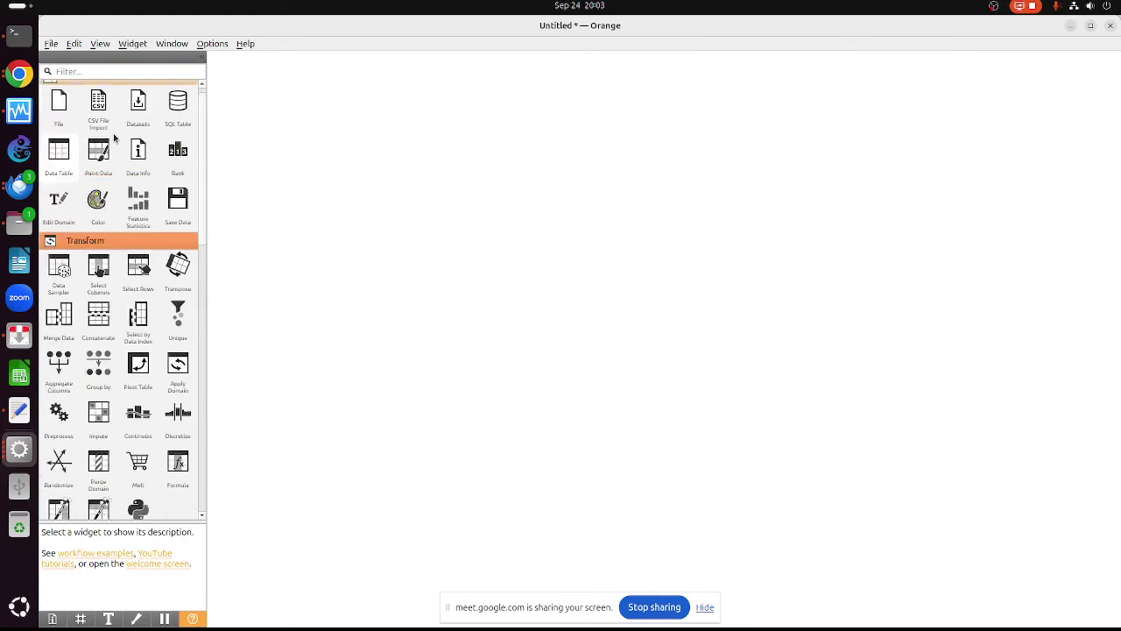
{"action": "left_click_drag", "start_coordinate": [137, 116], "coordinate": [295, 141]}
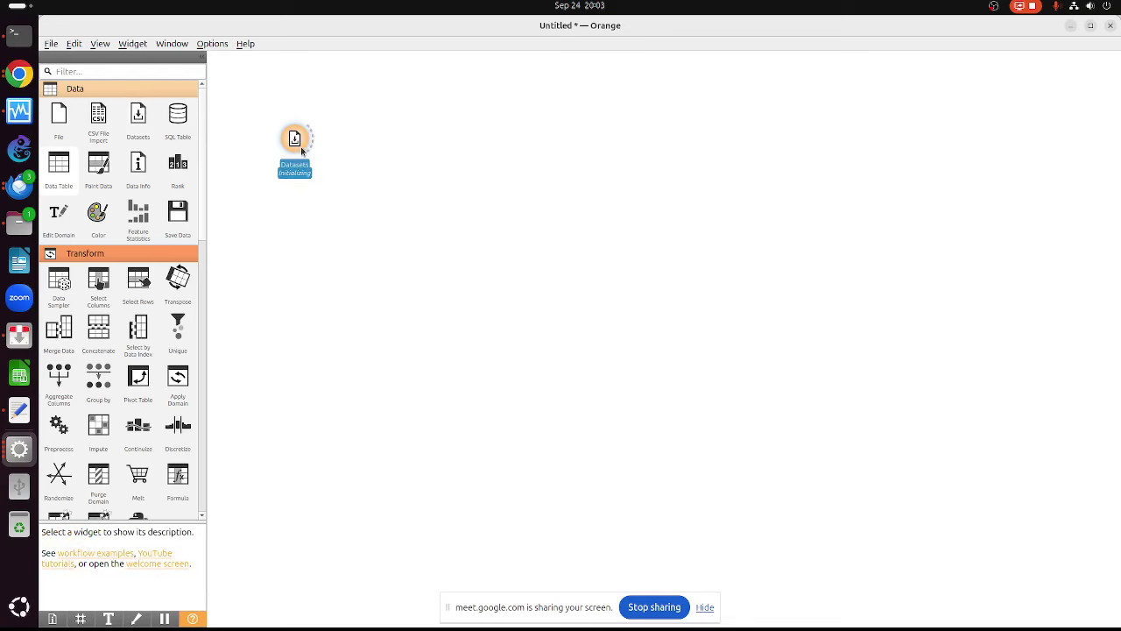
{"action": "double_click", "coordinate": [298, 143]}
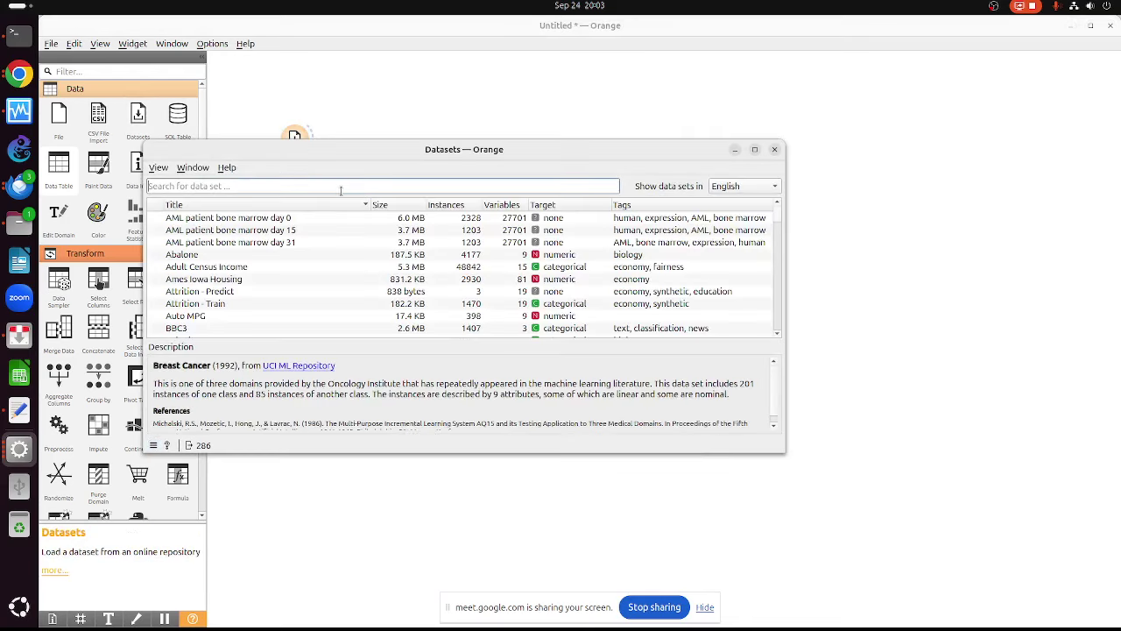
{"action": "type", "text": "tit"}
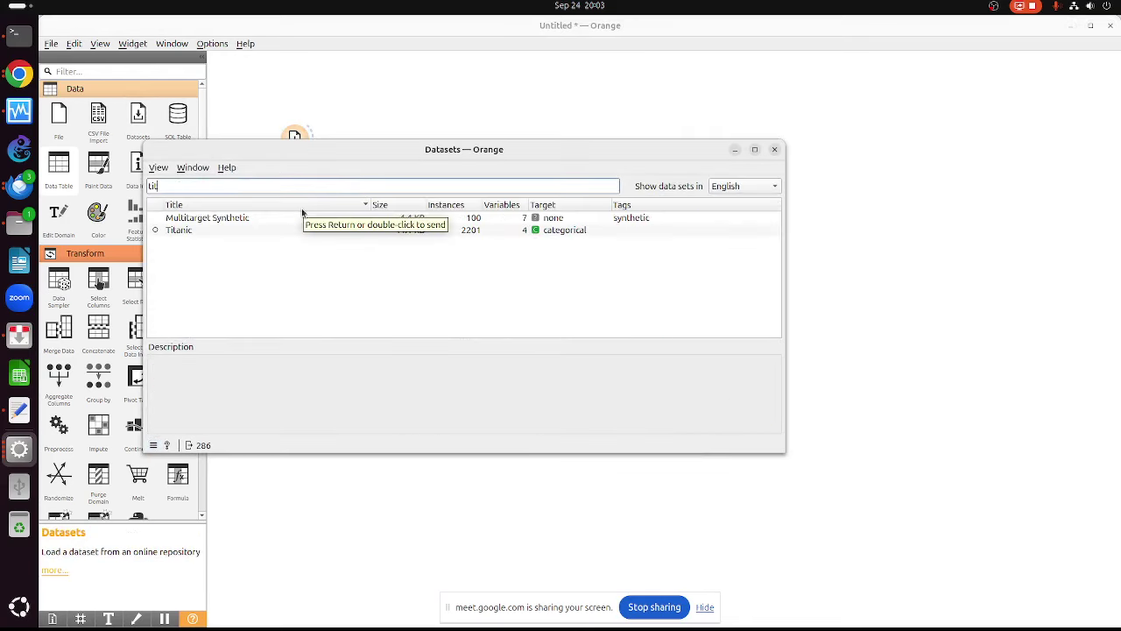
{"action": "left_click", "coordinate": [246, 233]}
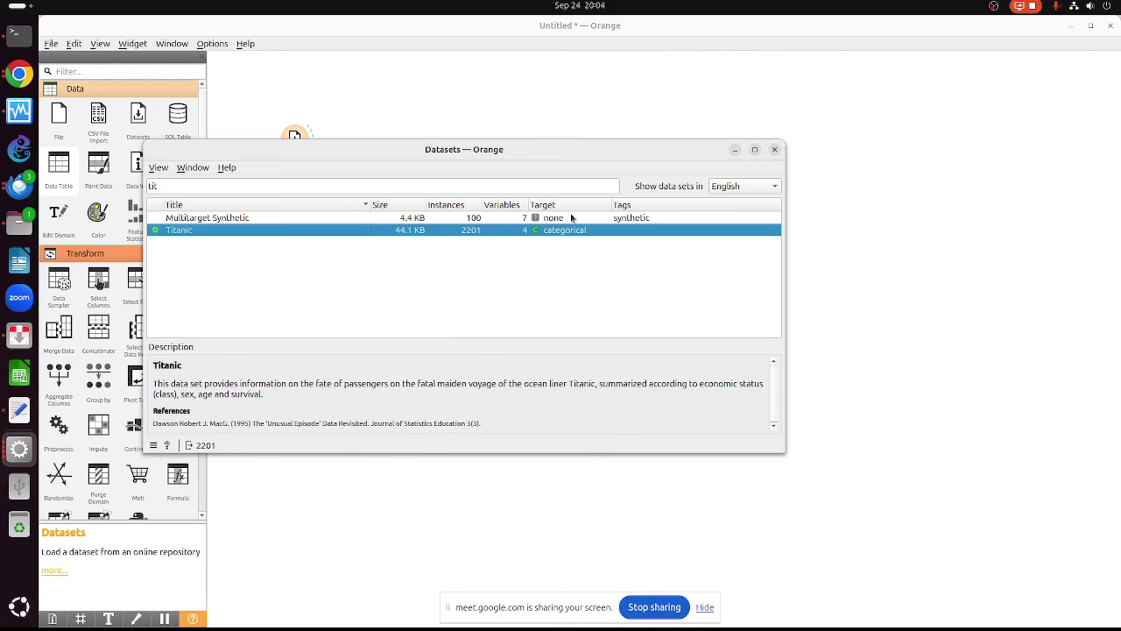
{"action": "left_click", "coordinate": [775, 150]}
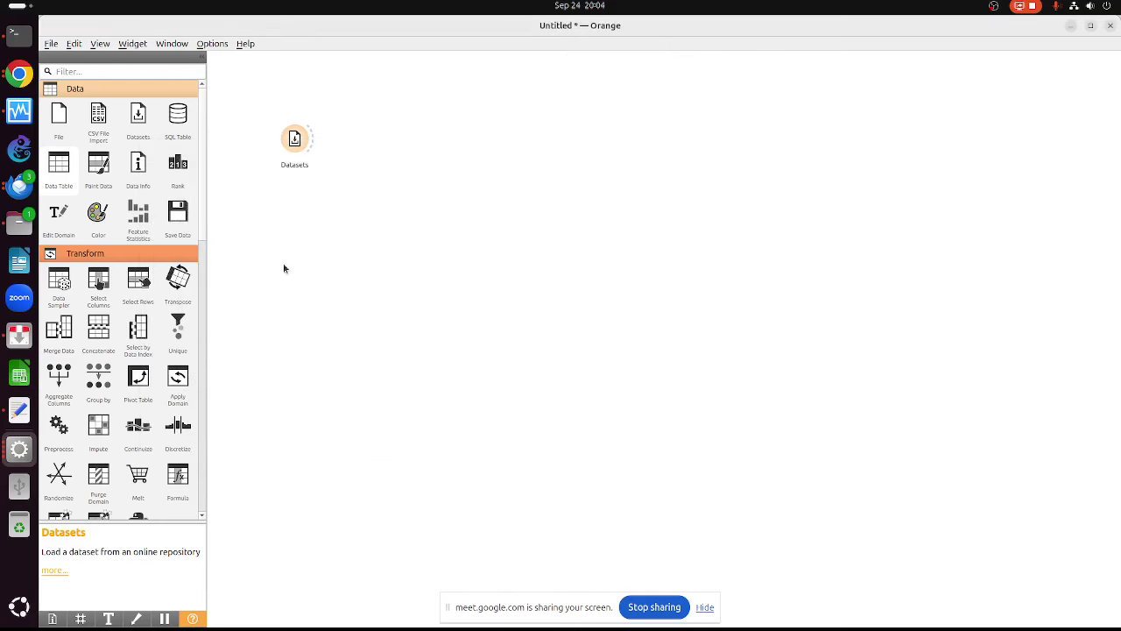
Expand the Evaluate widgets, add a Test and Score widget to the canvas and connect Datasets to it
{"action": "scroll", "coordinate": [78, 329], "scroll_direction": "down", "scroll_amount": 2}
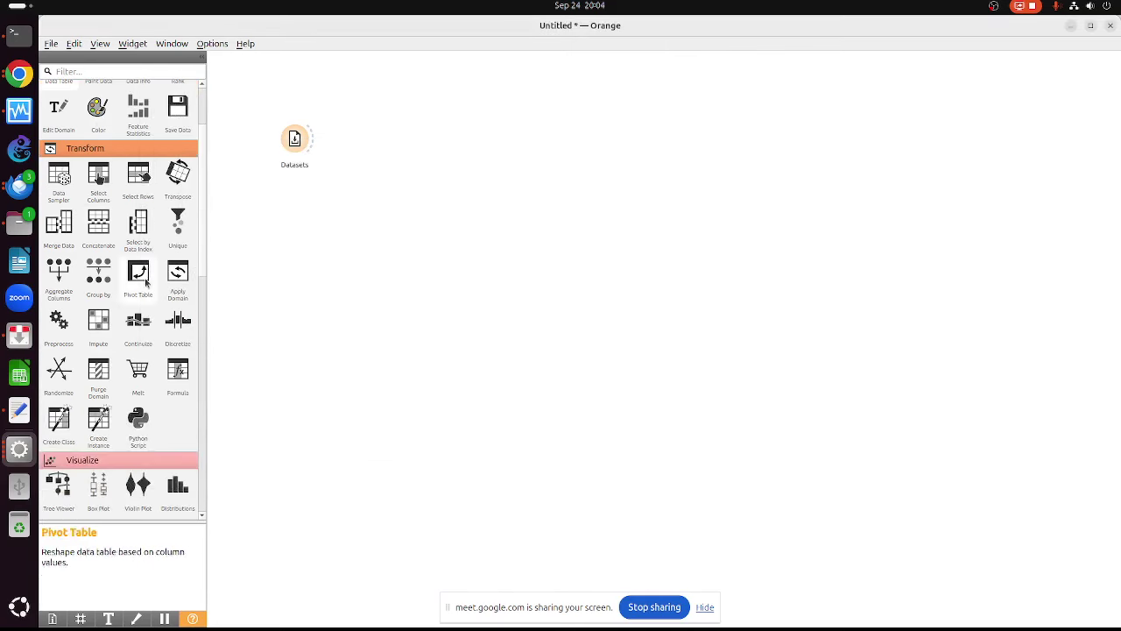
{"action": "scroll", "coordinate": [111, 361], "scroll_direction": "down", "scroll_amount": 7}
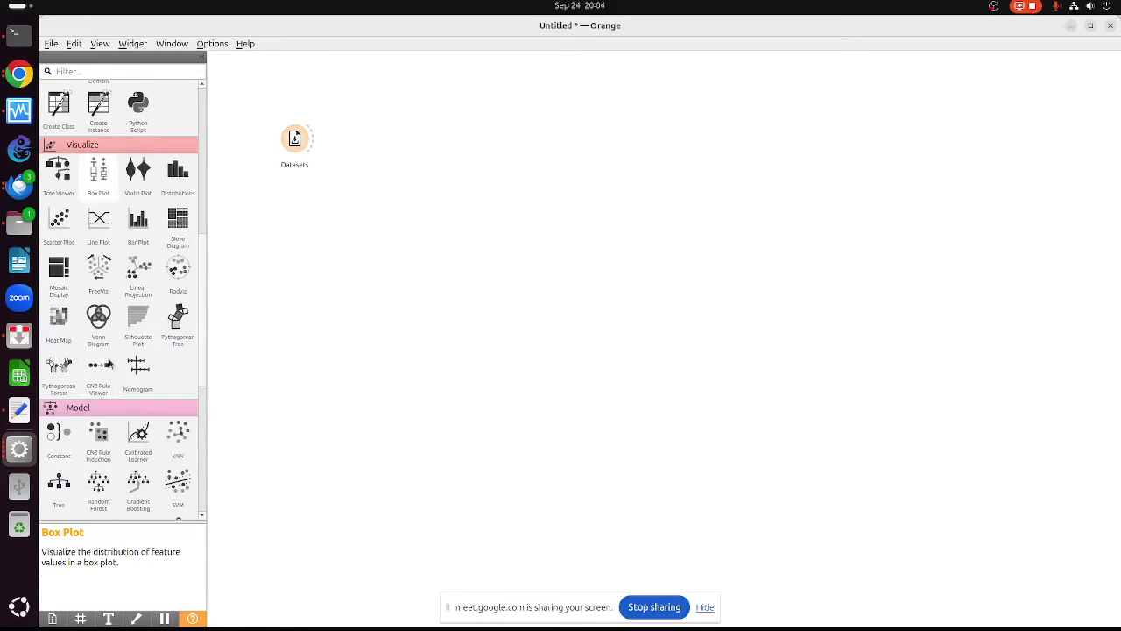
{"action": "scroll", "coordinate": [105, 350], "scroll_direction": "down", "scroll_amount": 5}
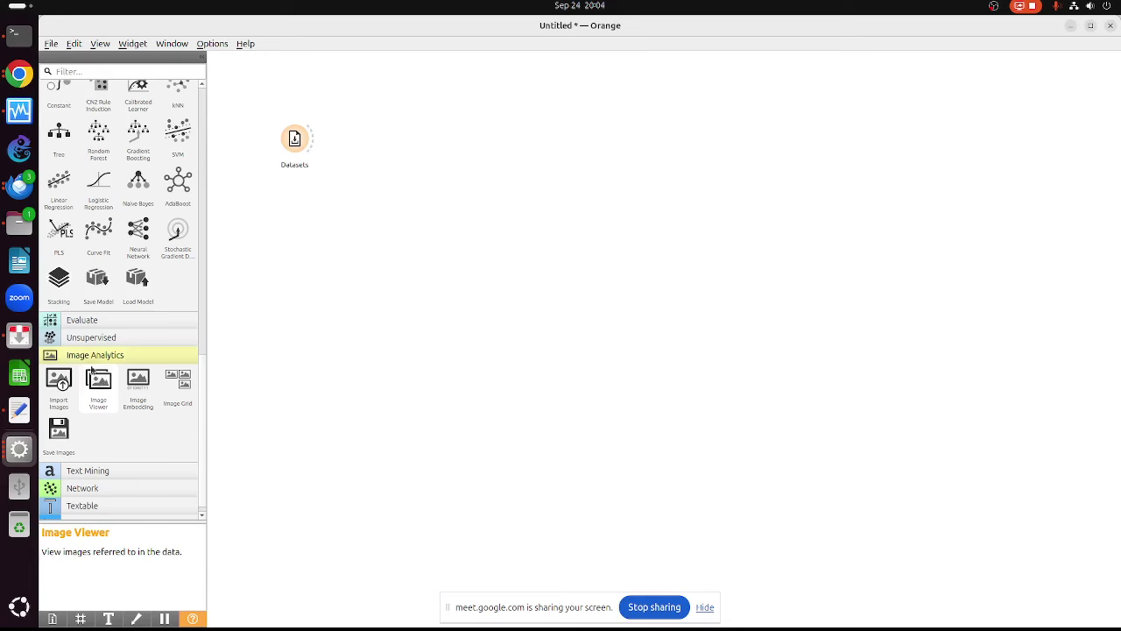
{"action": "left_click", "coordinate": [92, 323]}
{"action": "left_click_drag", "start_coordinate": [59, 349], "coordinate": [547, 181]}
{"action": "left_click_drag", "start_coordinate": [310, 137], "coordinate": [538, 182]}
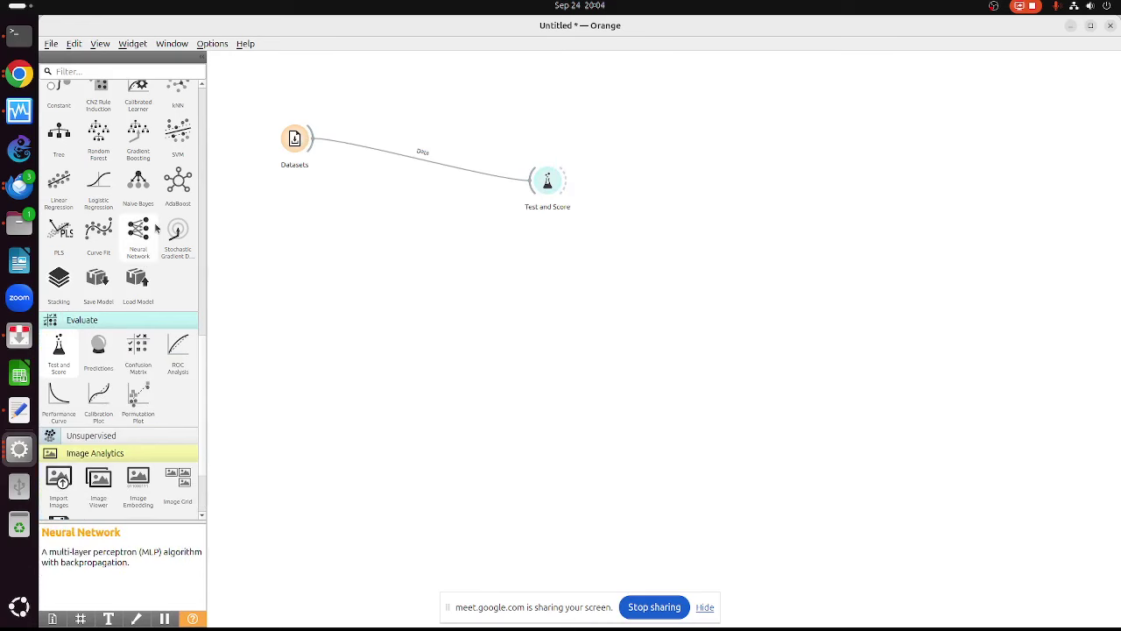
Try a Linear Regression learner on Test and Score, replacing it with a Logistic Regression widget connected as the learner
{"action": "left_click_drag", "start_coordinate": [58, 184], "coordinate": [536, 184]}
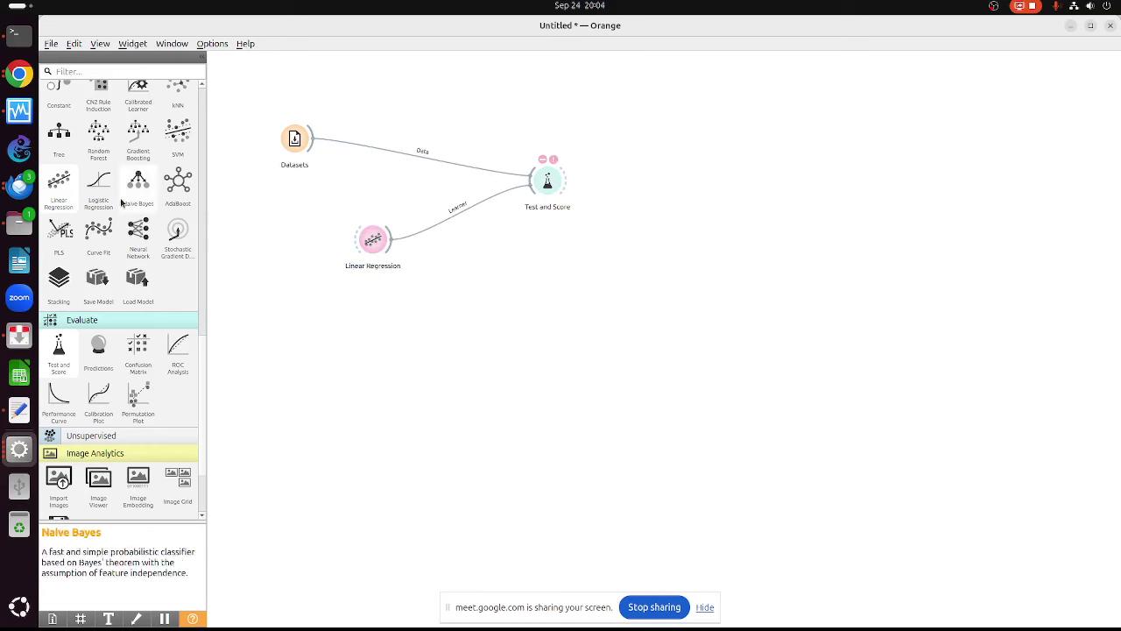
{"action": "left_click_drag", "start_coordinate": [98, 188], "coordinate": [406, 305]}
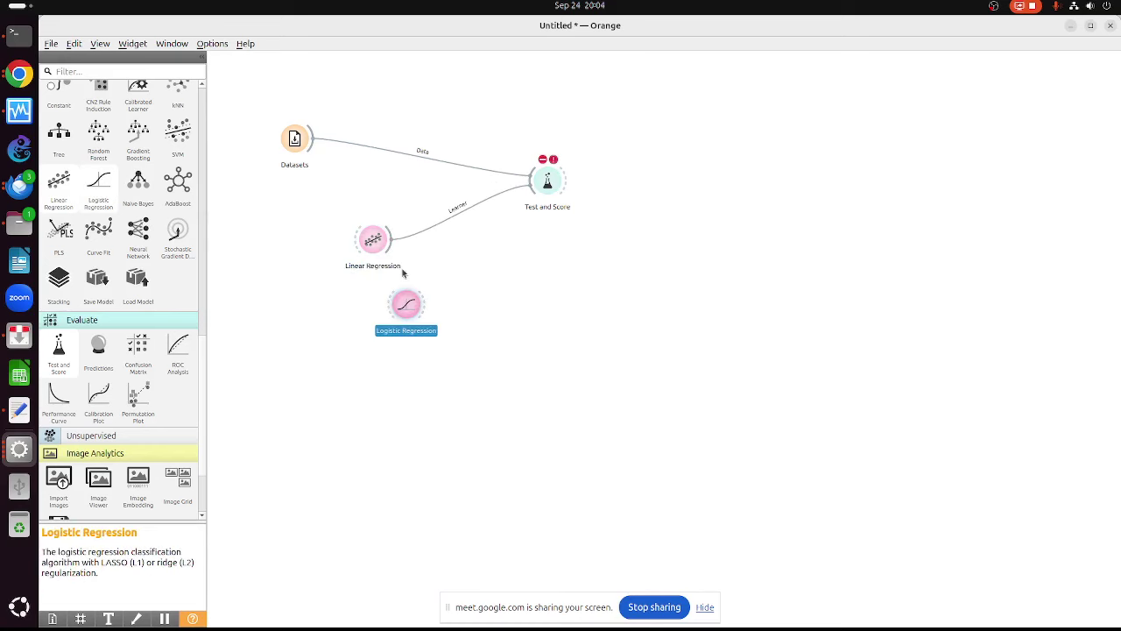
{"action": "right_click", "coordinate": [372, 239]}
{"action": "left_click", "coordinate": [399, 282]}
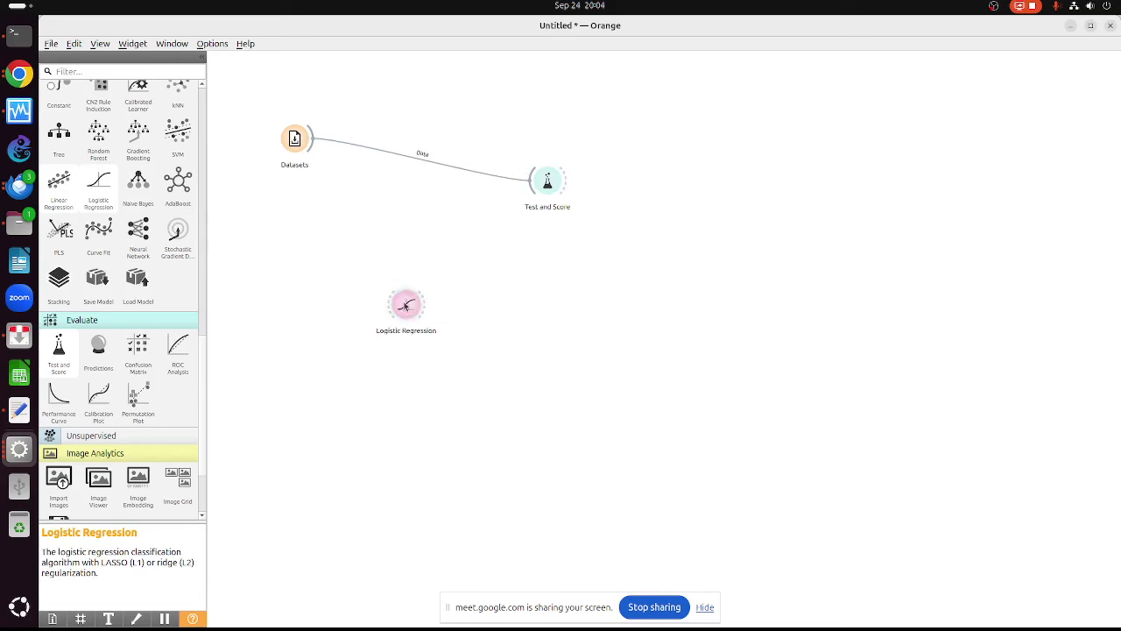
{"action": "left_click_drag", "start_coordinate": [406, 305], "coordinate": [531, 182]}
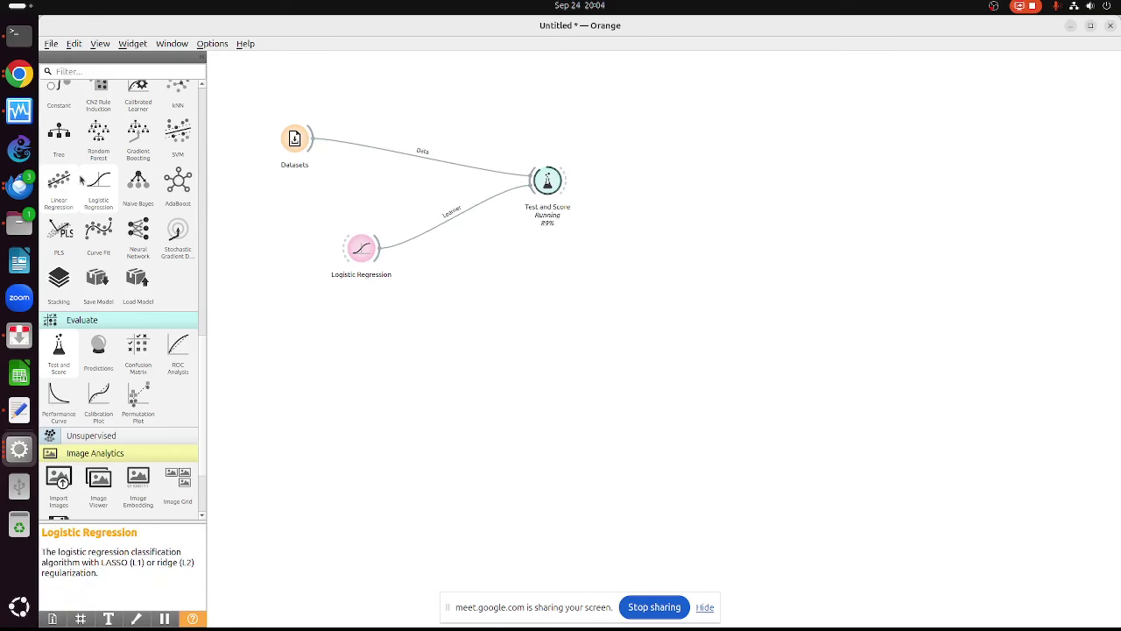
Connect new Random Forest and Tree learners to Test and Score, view the evaluation results and close them
{"action": "left_click_drag", "start_coordinate": [99, 138], "coordinate": [535, 181]}
{"action": "left_click_drag", "start_coordinate": [59, 135], "coordinate": [546, 184]}
{"action": "double_click", "coordinate": [549, 182]}
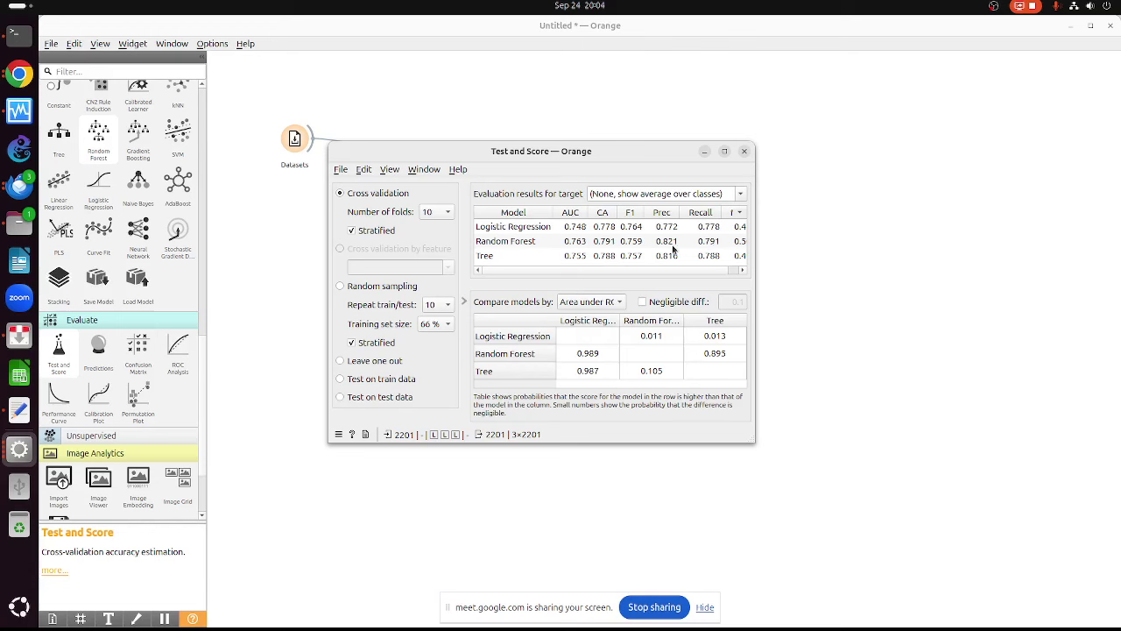
{"action": "left_click", "coordinate": [746, 153]}
Add a Stacking widget below Test and Score, plus separate Logistic Regression, Naive Bayes and Random Forest widgets beneath it
{"action": "left_click_drag", "start_coordinate": [58, 278], "coordinate": [538, 333]}
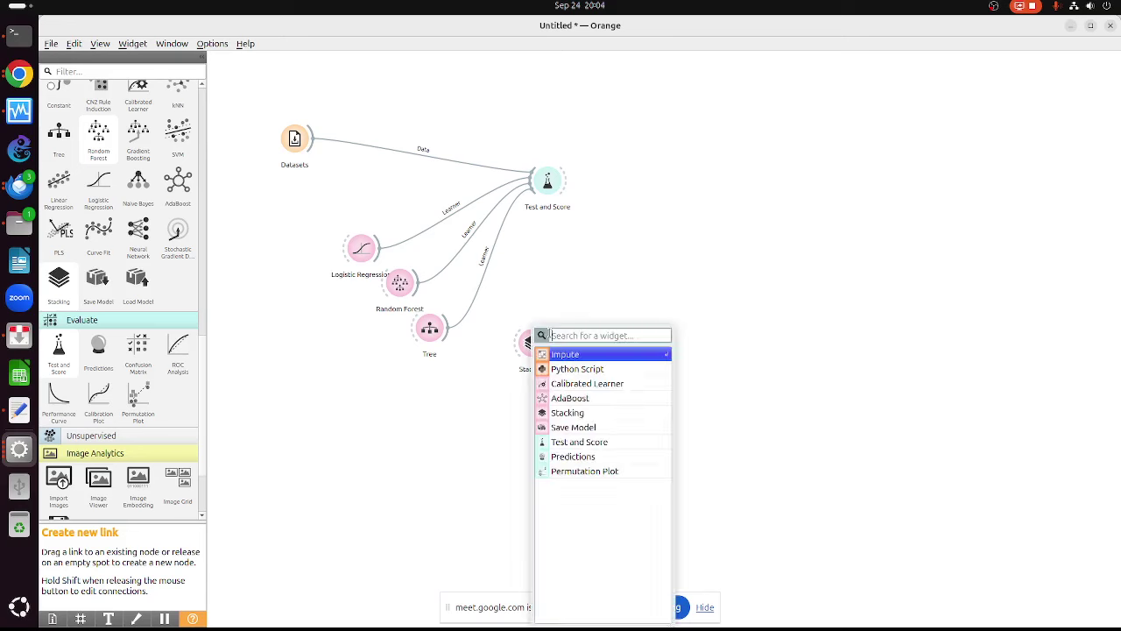
{"action": "left_click", "coordinate": [588, 287]}
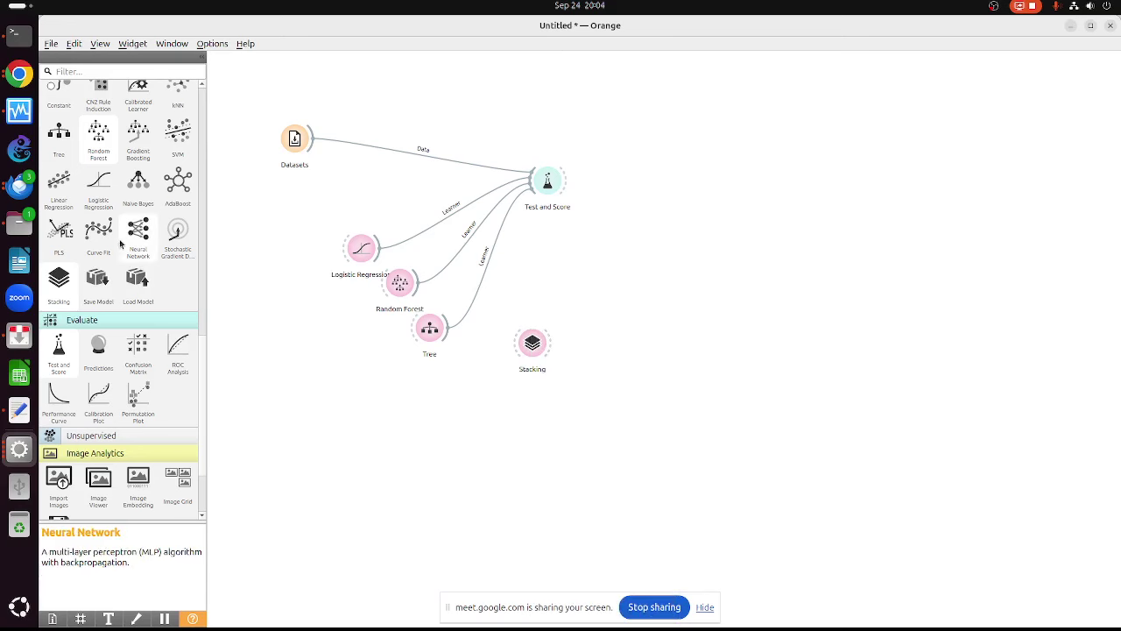
{"action": "left_click_drag", "start_coordinate": [99, 182], "coordinate": [448, 388]}
{"action": "left_click_drag", "start_coordinate": [138, 185], "coordinate": [476, 449]}
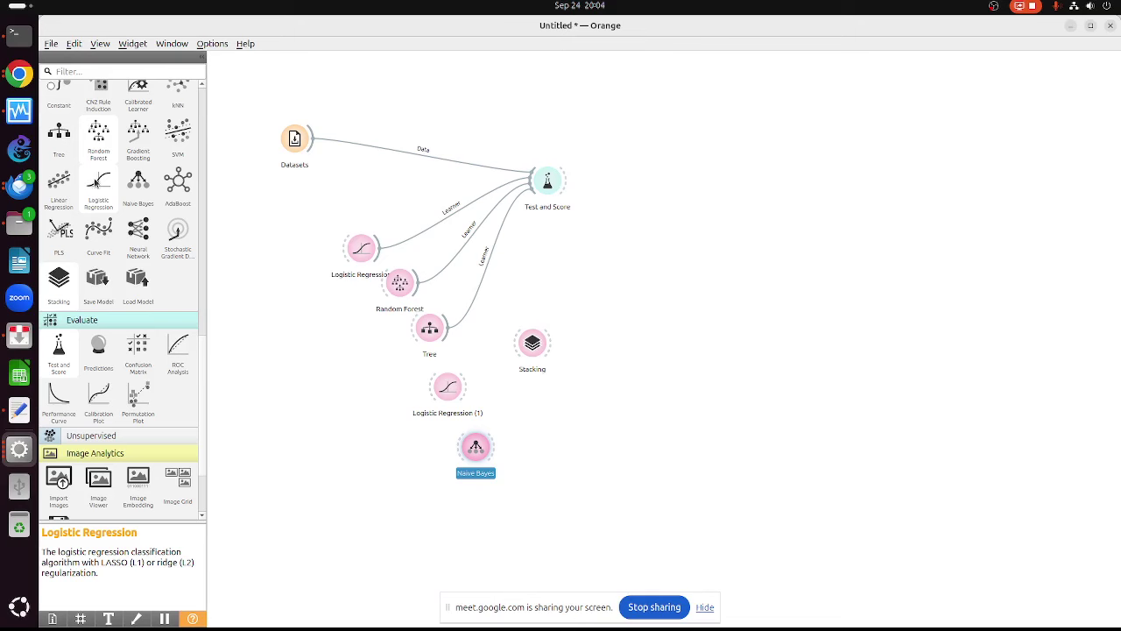
{"action": "left_click_drag", "start_coordinate": [98, 135], "coordinate": [519, 477]}
Link the second Logistic Regression, Naive Bayes and second Random Forest to Stacking as Learner to Learners, and connect Stacking to Test and Score
{"action": "left_click_drag", "start_coordinate": [466, 387], "coordinate": [528, 347]}
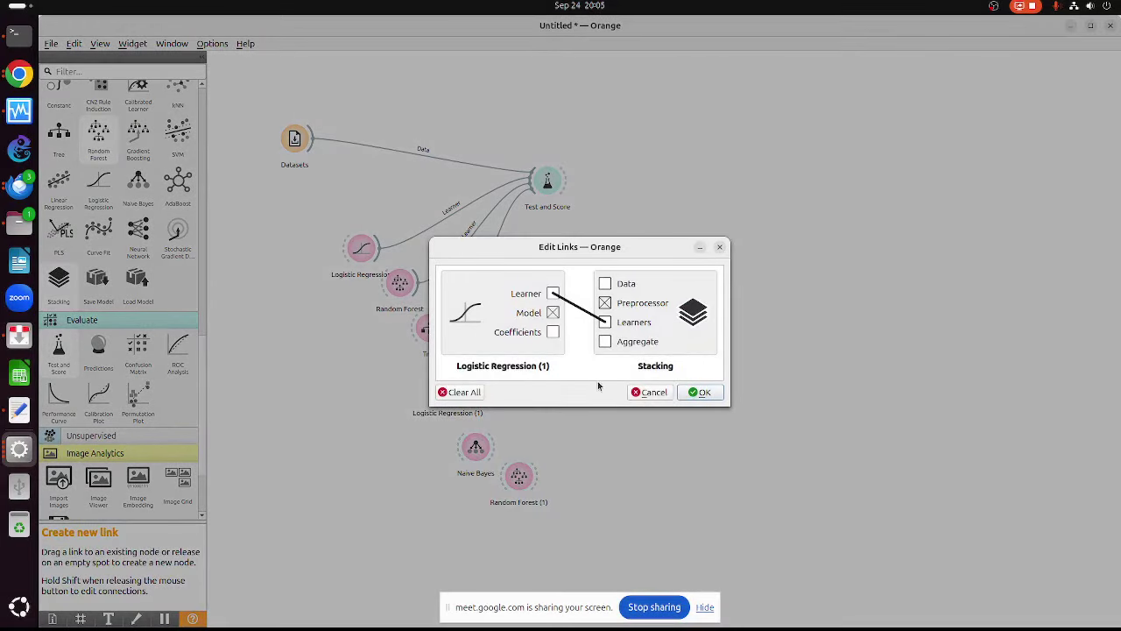
{"action": "left_click", "coordinate": [701, 392]}
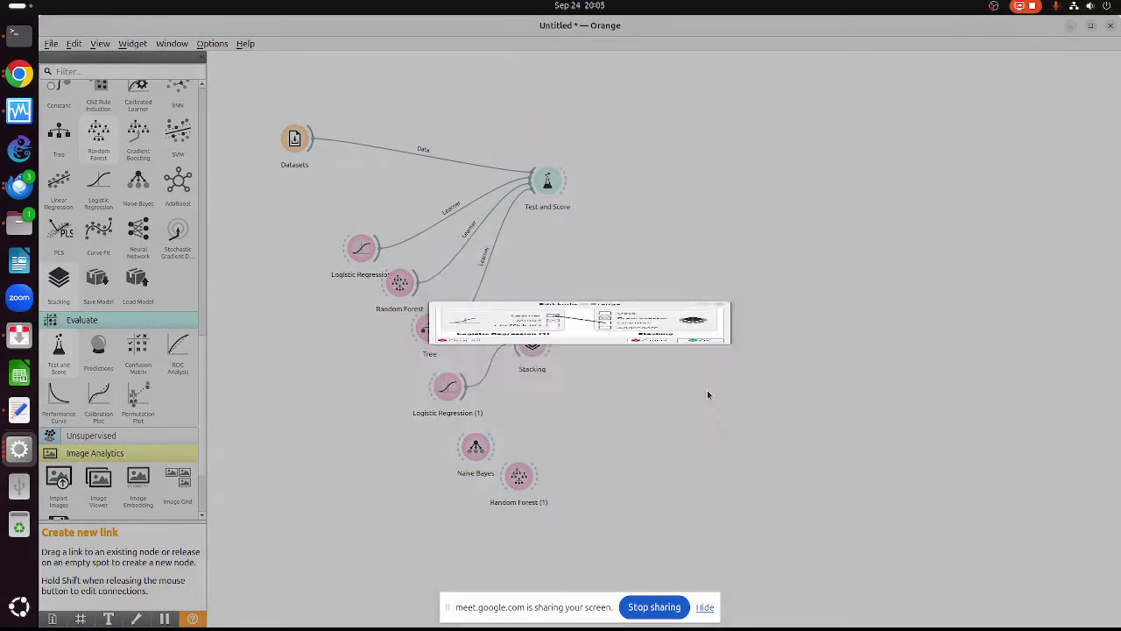
{"action": "left_click_drag", "start_coordinate": [491, 449], "coordinate": [531, 347]}
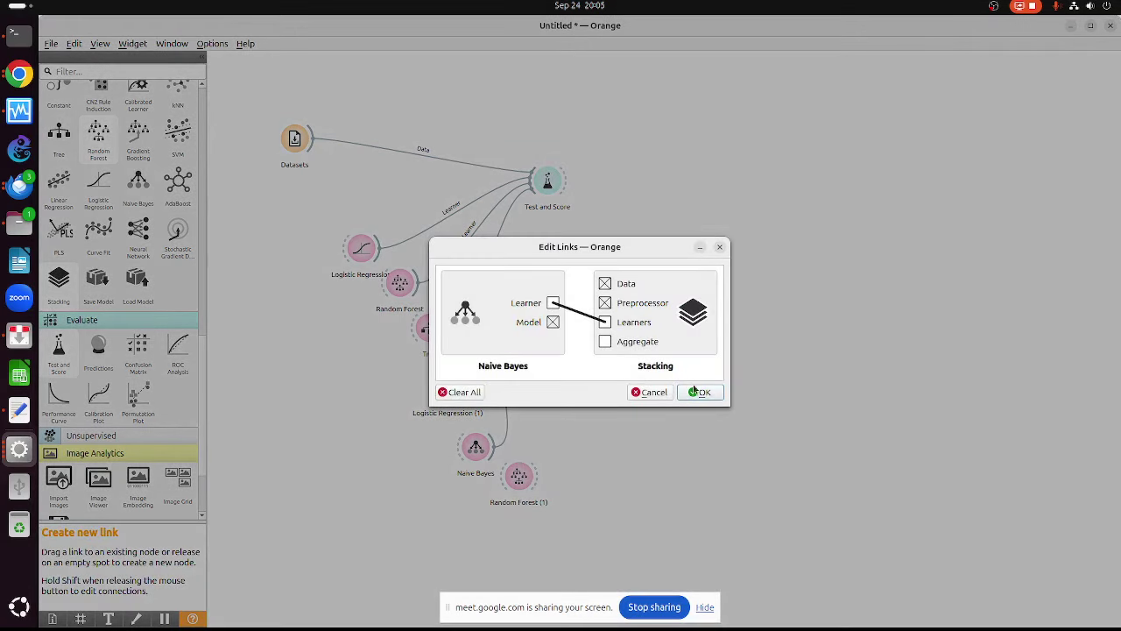
{"action": "left_click", "coordinate": [696, 391]}
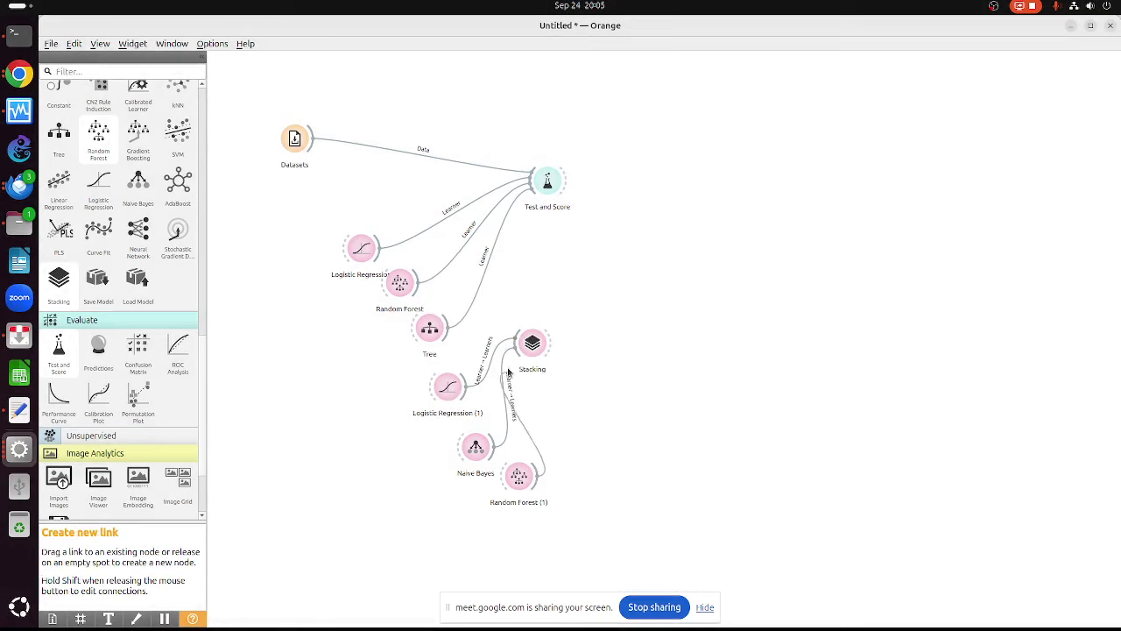
{"action": "left_click_drag", "start_coordinate": [508, 372], "coordinate": [531, 346]}
{"action": "left_click", "coordinate": [701, 394]}
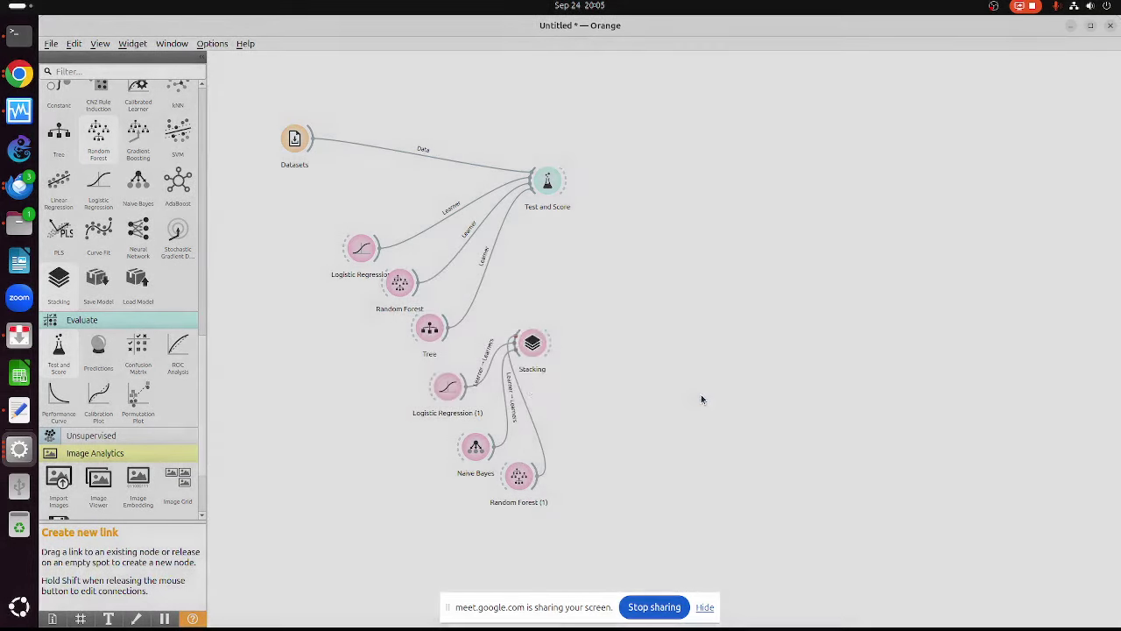
{"action": "left_click_drag", "start_coordinate": [552, 342], "coordinate": [536, 181]}
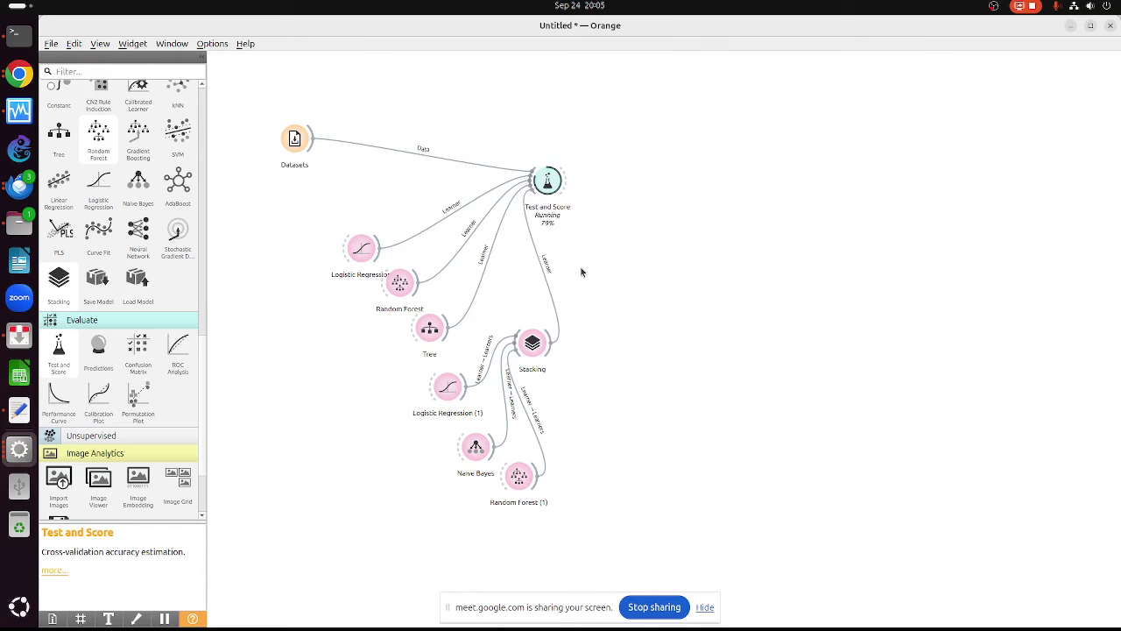
Compare the Logistic Regression, Random Forest, Tree and Stack scores in a maximized Test and Score window and close it
{"action": "double_click", "coordinate": [545, 182]}
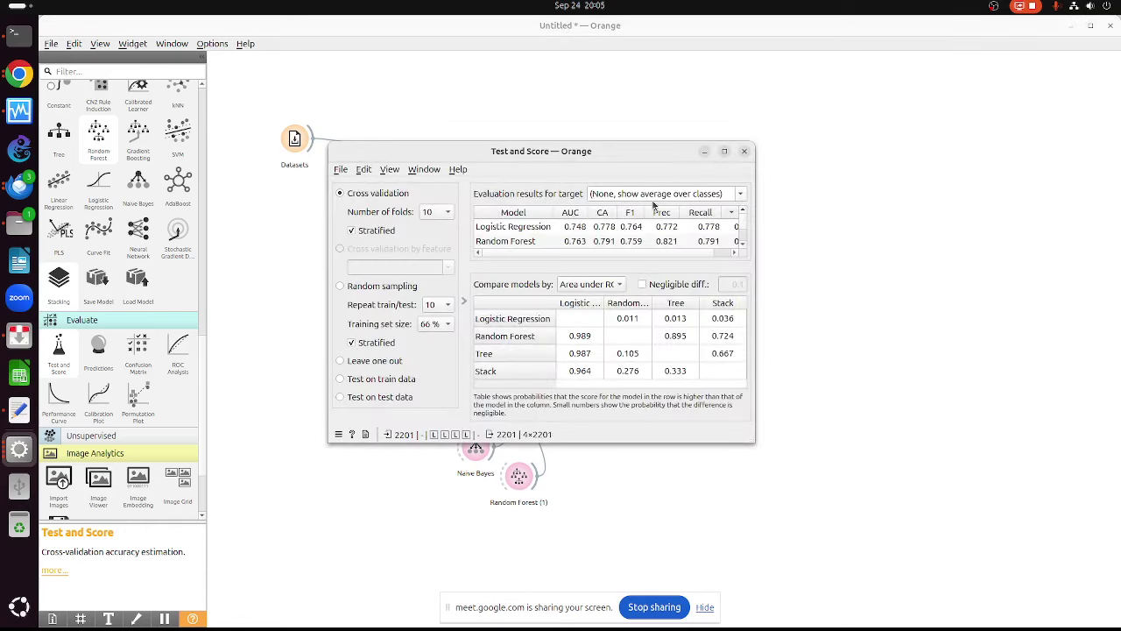
{"action": "left_click", "coordinate": [724, 151]}
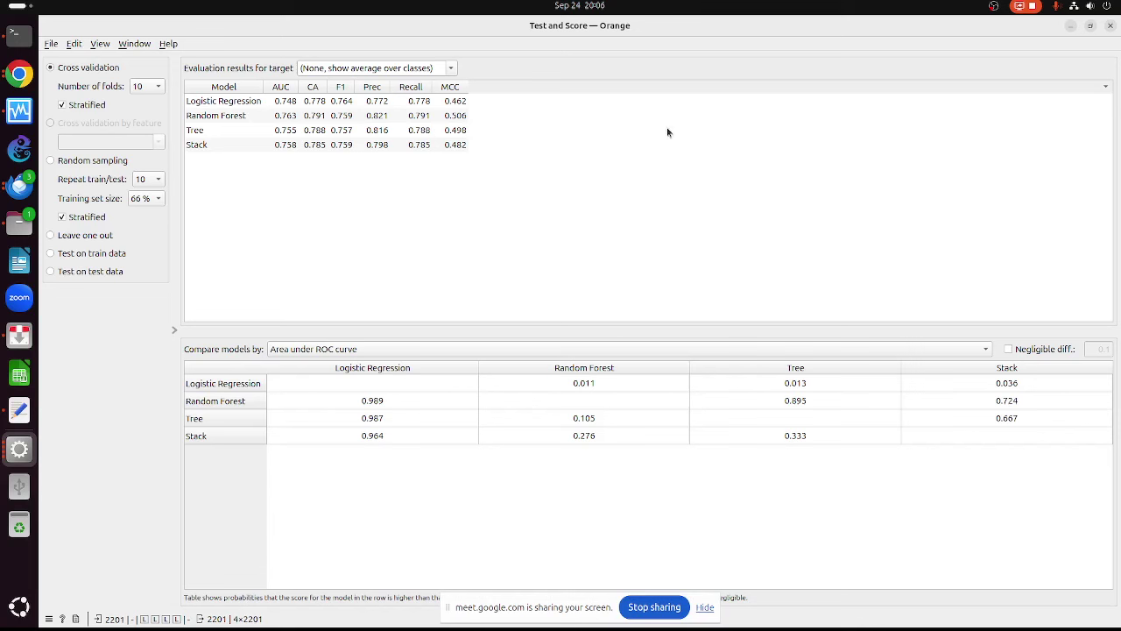
{"action": "left_click", "coordinate": [1109, 28]}
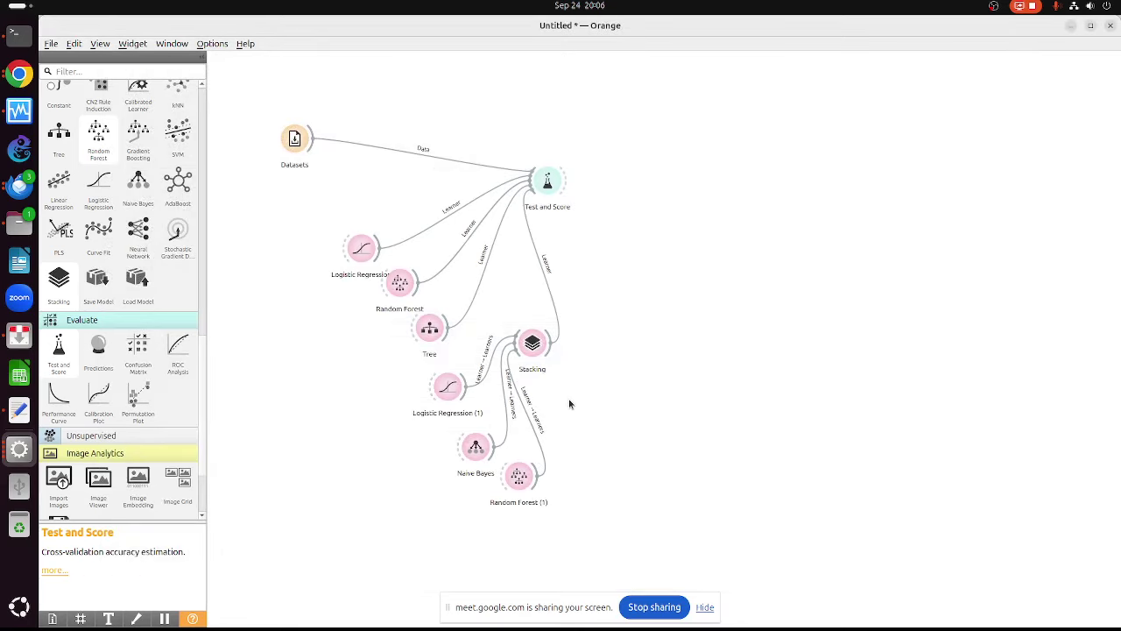
Spread the Logistic Regression, Random Forest and Tree widgets apart, and delete the entire workflow to empty the canvas
{"action": "left_click_drag", "start_coordinate": [361, 248], "coordinate": [289, 207]}
{"action": "left_click_drag", "start_coordinate": [399, 282], "coordinate": [283, 264]}
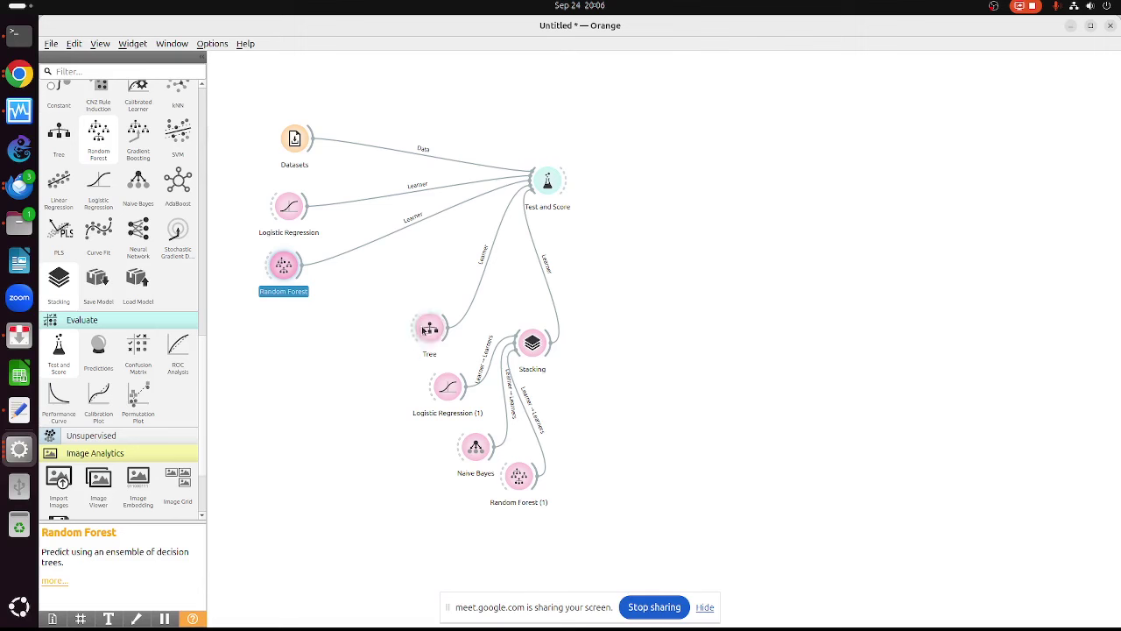
{"action": "left_click_drag", "start_coordinate": [429, 328], "coordinate": [358, 327]}
{"action": "left_click_drag", "start_coordinate": [242, 96], "coordinate": [680, 535]}
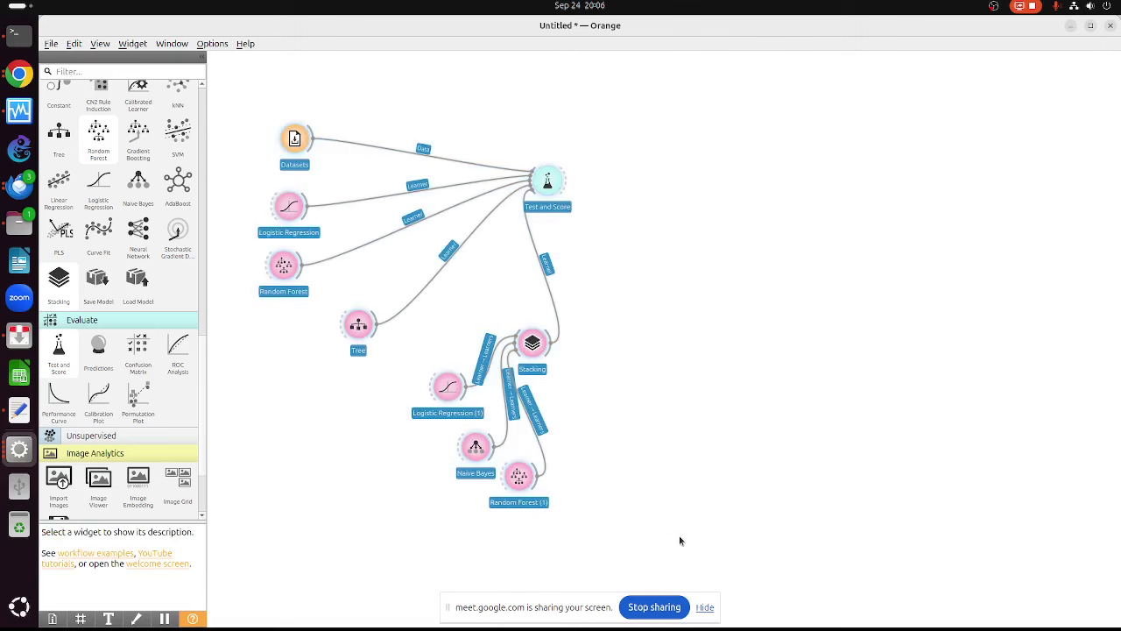
{"action": "key", "text": "Delete"}
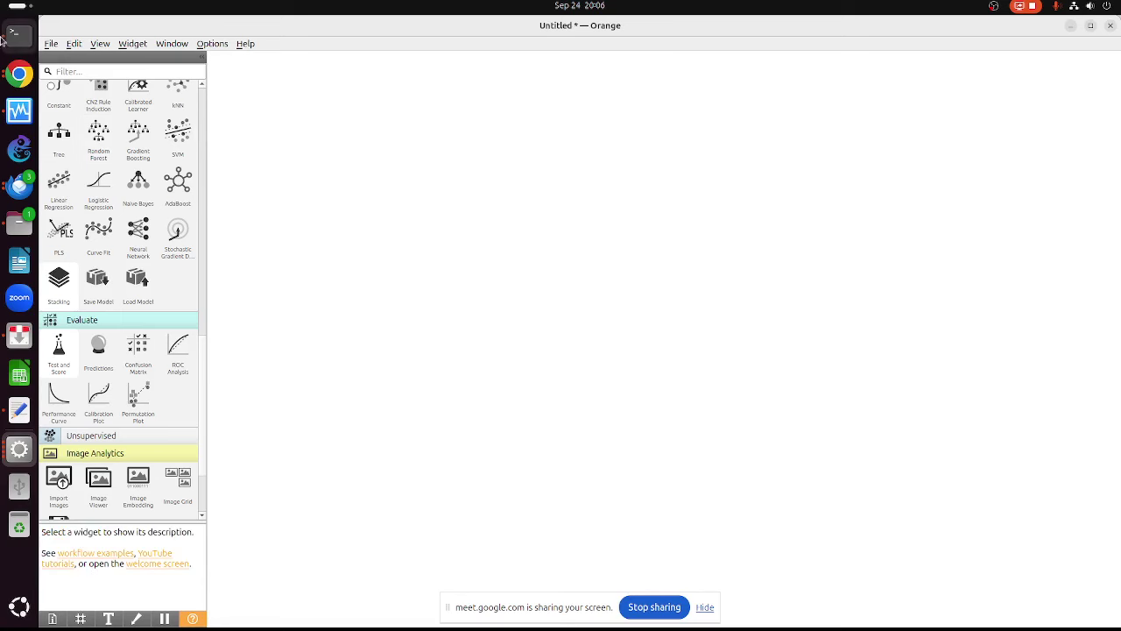
Switch to YouTube in Chrome, search for "onnocenter" and try the Videos filter before returning to All results
{"action": "left_click", "coordinate": [16, 69]}
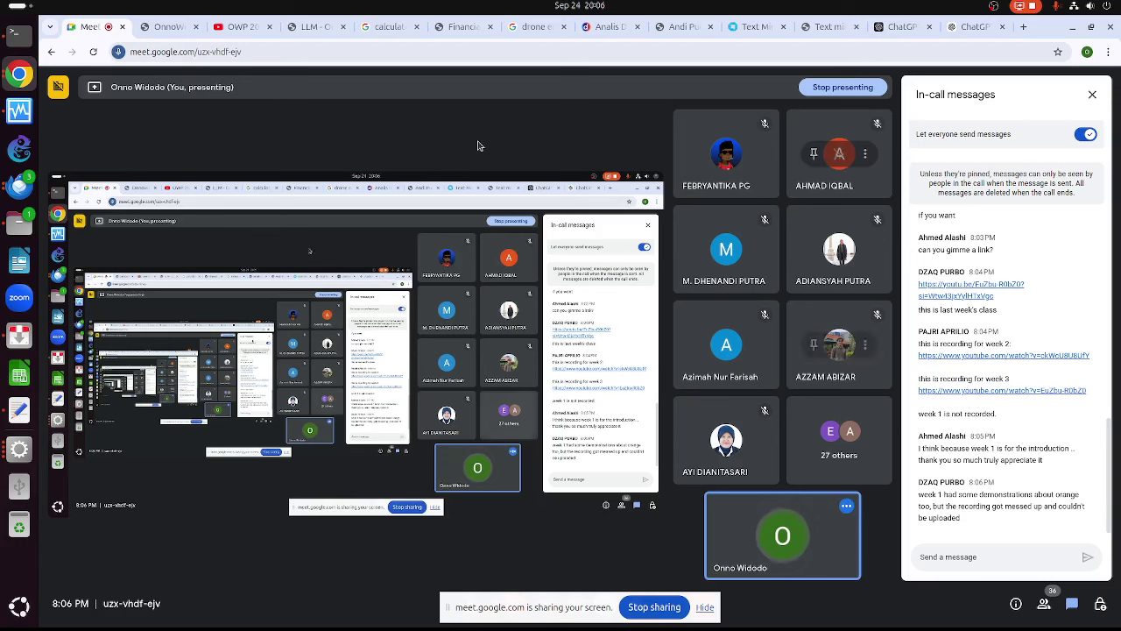
{"action": "left_click", "coordinate": [254, 26]}
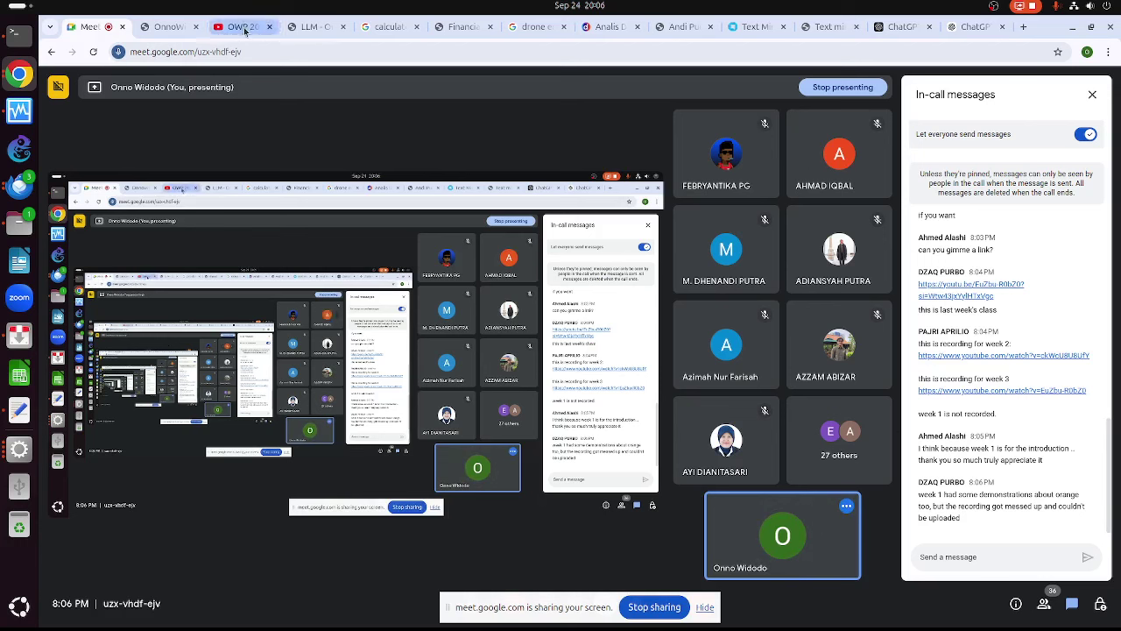
{"action": "left_click", "coordinate": [464, 83]}
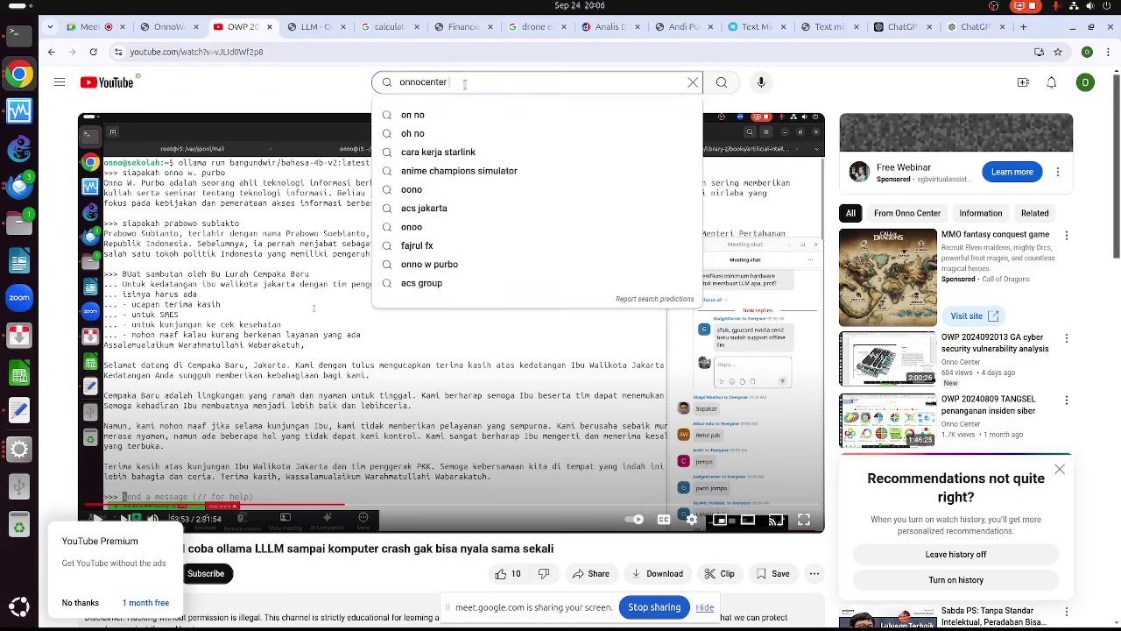
{"action": "key", "text": "Return"}
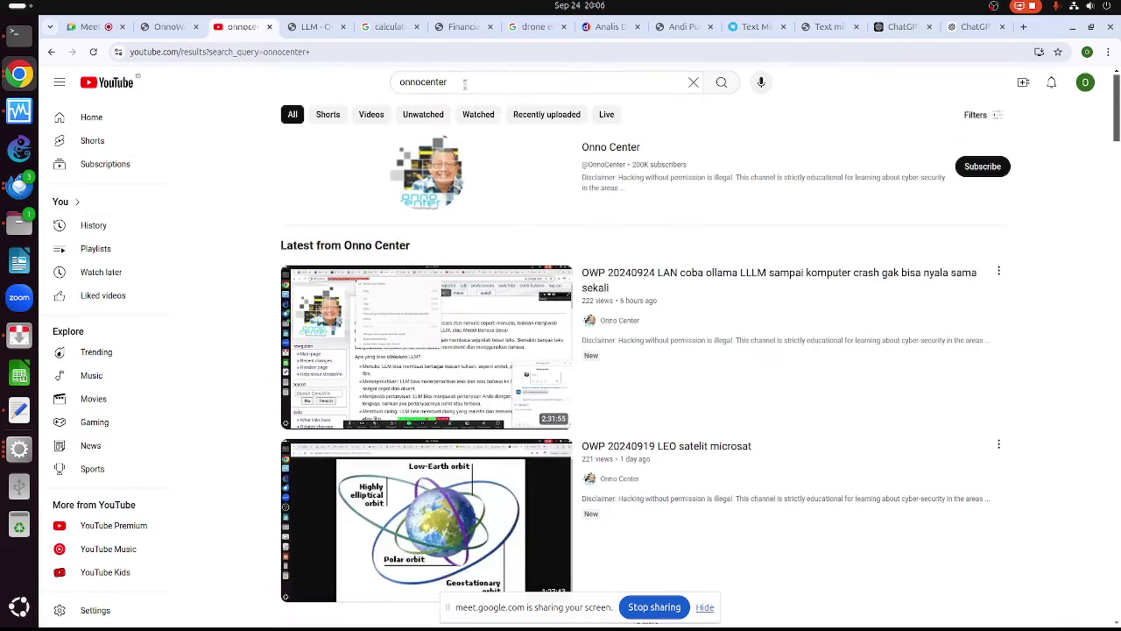
{"action": "left_click", "coordinate": [369, 115]}
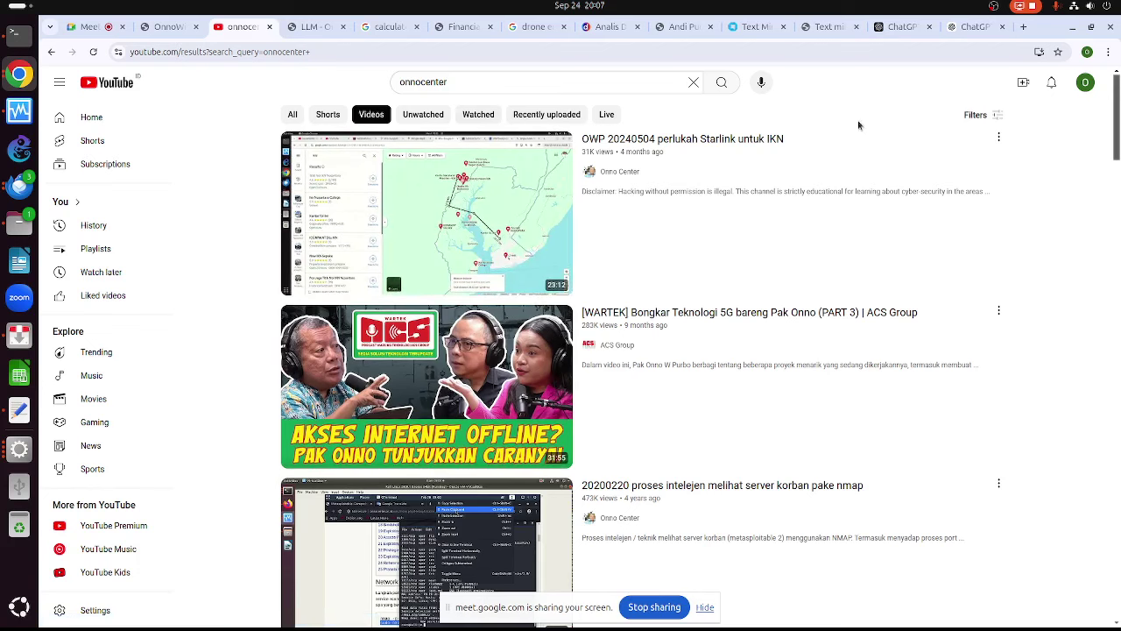
{"action": "left_click", "coordinate": [292, 114]}
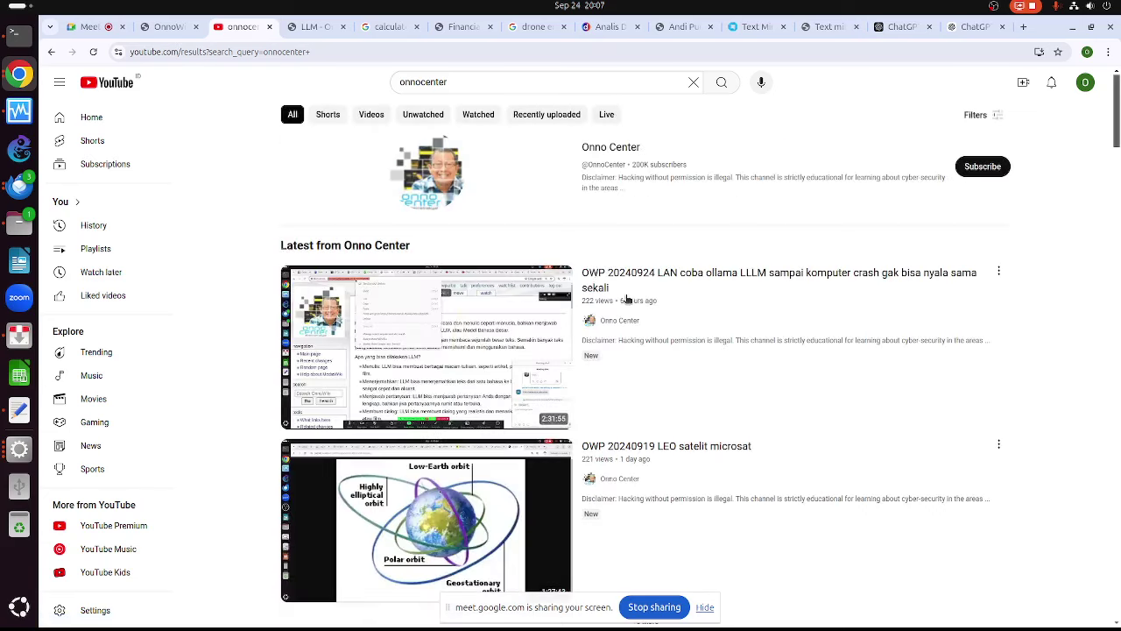
Look through the onnocenter search results for the channel's videos and playlists, returning to the channel entry
{"action": "scroll", "coordinate": [613, 300], "scroll_direction": "down", "scroll_amount": 3}
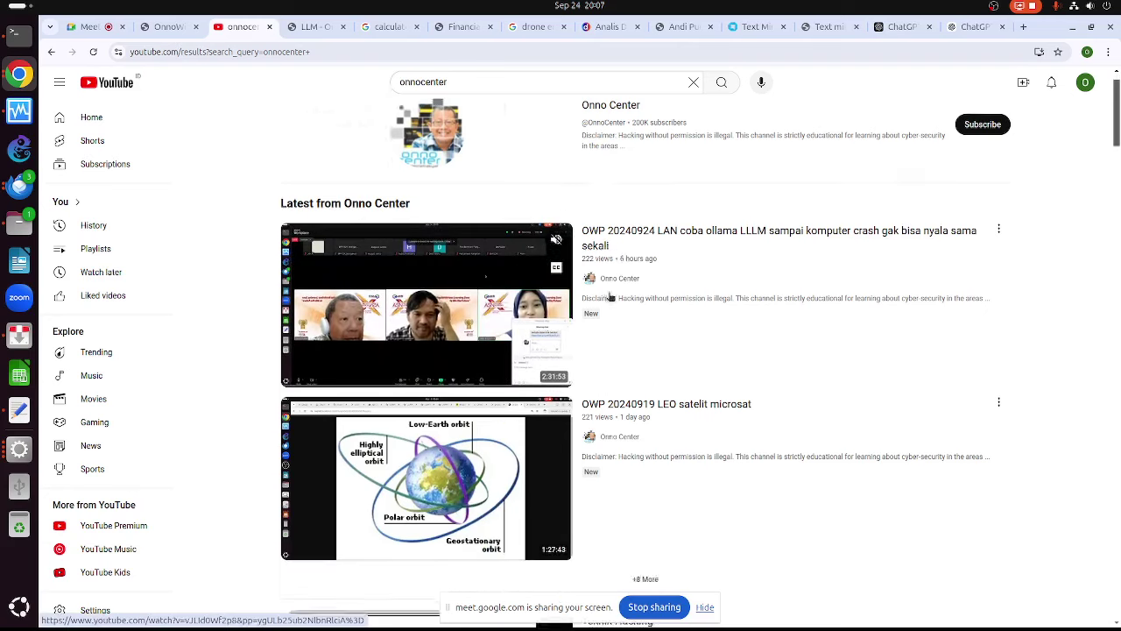
{"action": "scroll", "coordinate": [606, 299], "scroll_direction": "down", "scroll_amount": 6}
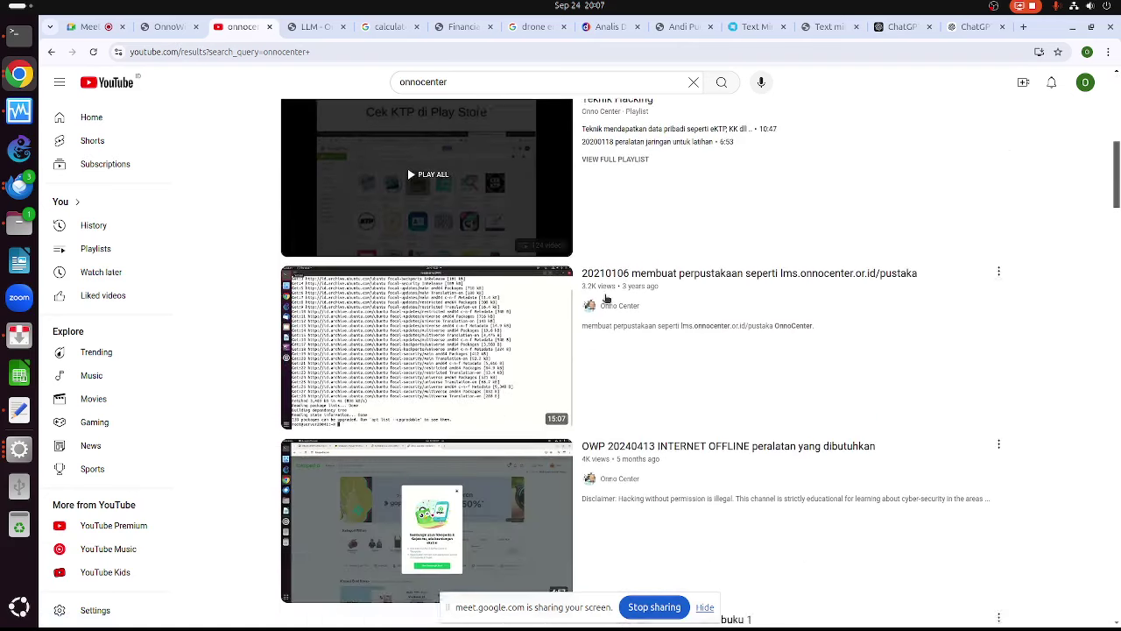
{"action": "scroll", "coordinate": [604, 299], "scroll_direction": "up", "scroll_amount": 2}
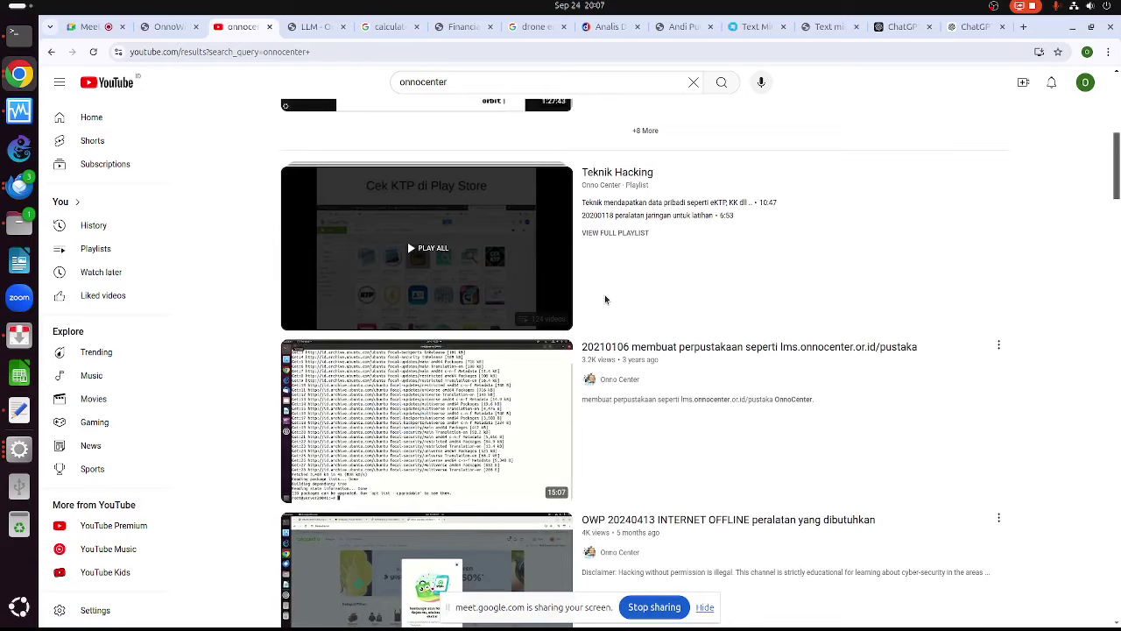
{"action": "scroll", "coordinate": [604, 299], "scroll_direction": "down", "scroll_amount": 2}
{"action": "scroll", "coordinate": [604, 299], "scroll_direction": "down", "scroll_amount": 7}
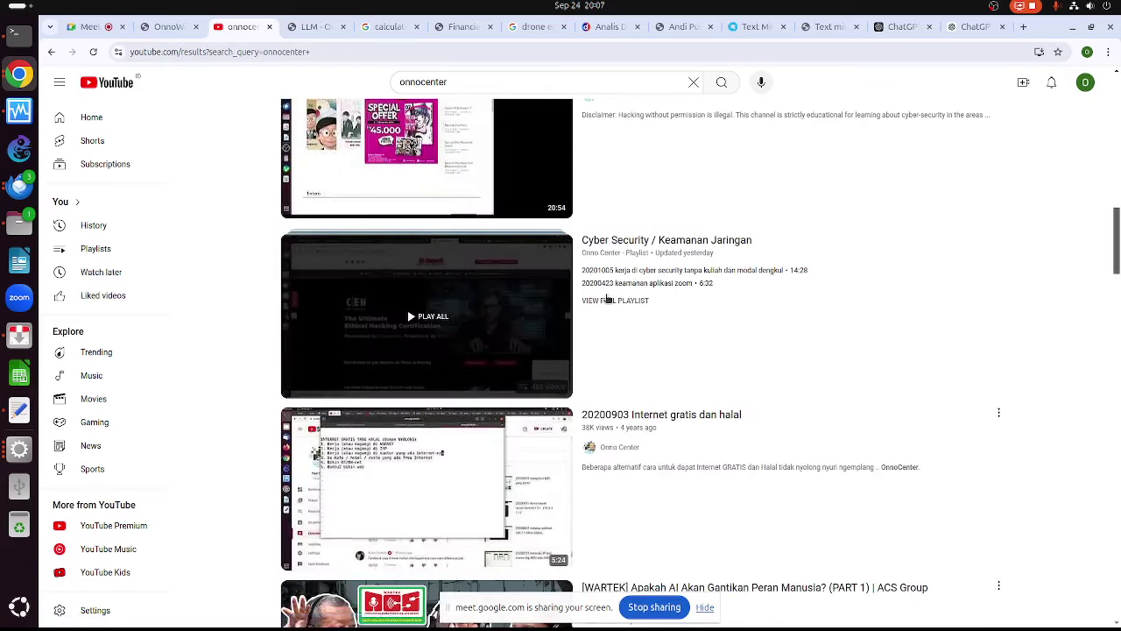
{"action": "scroll", "coordinate": [606, 299], "scroll_direction": "down", "scroll_amount": 3}
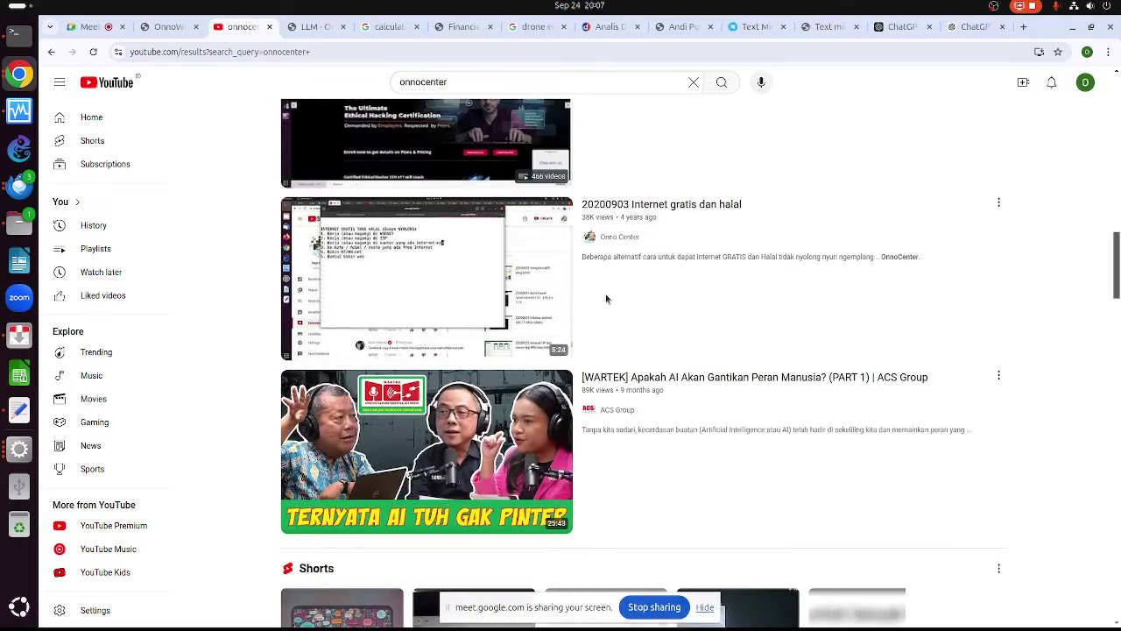
{"action": "scroll", "coordinate": [606, 298], "scroll_direction": "down", "scroll_amount": 2}
{"action": "scroll", "coordinate": [606, 299], "scroll_direction": "down", "scroll_amount": 4}
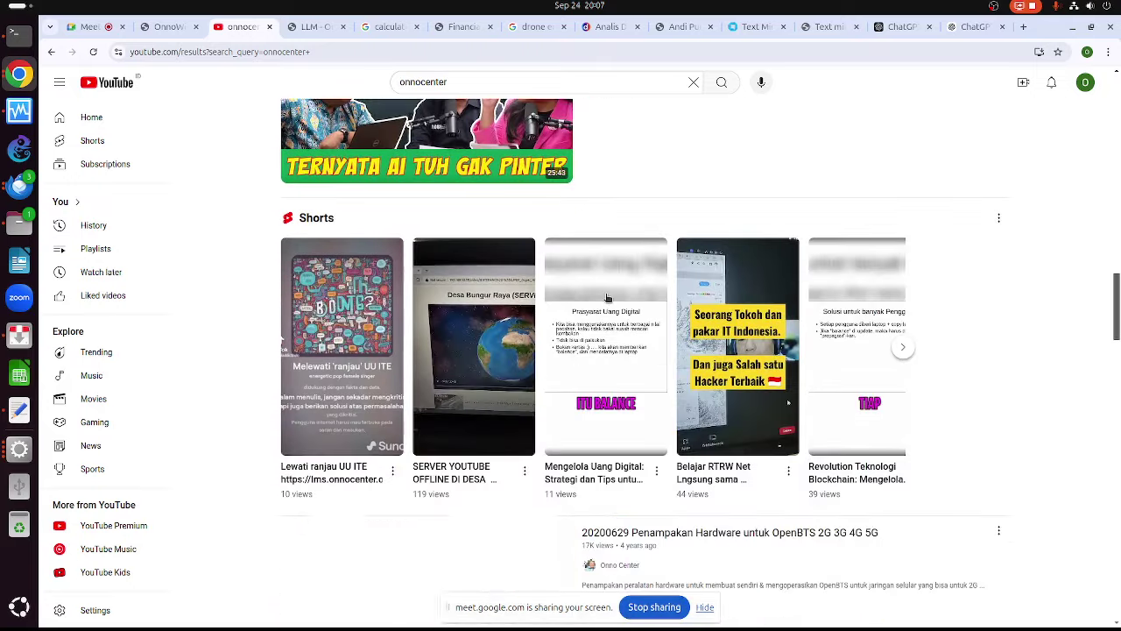
{"action": "scroll", "coordinate": [607, 299], "scroll_direction": "down", "scroll_amount": 1}
{"action": "scroll", "coordinate": [607, 299], "scroll_direction": "up", "scroll_amount": 16}
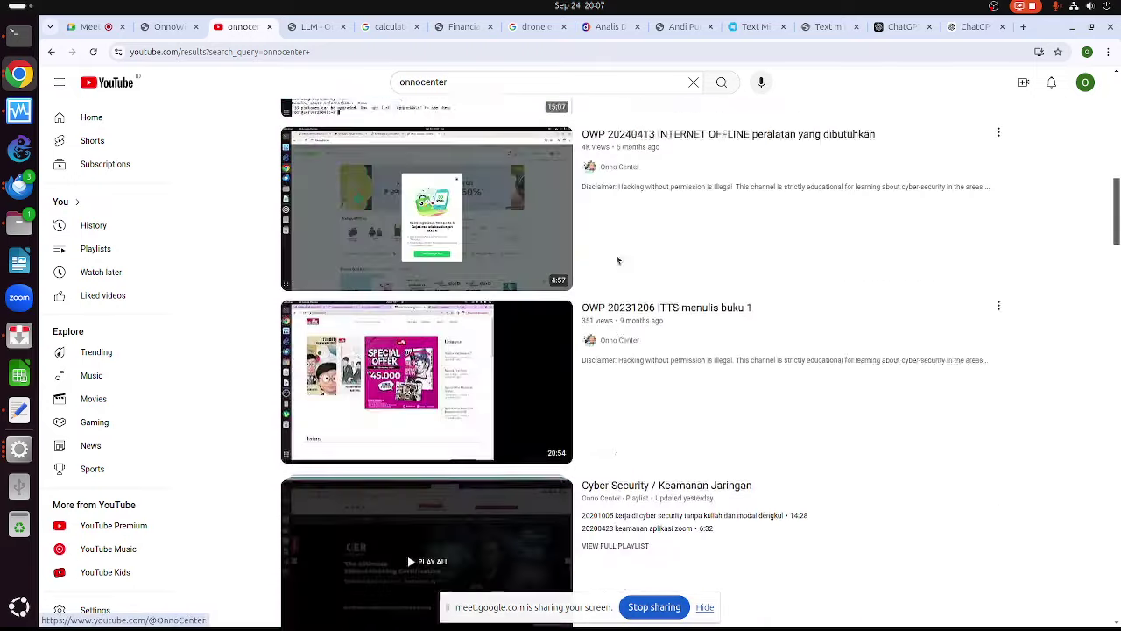
{"action": "scroll", "coordinate": [610, 203], "scroll_direction": "up", "scroll_amount": 10}
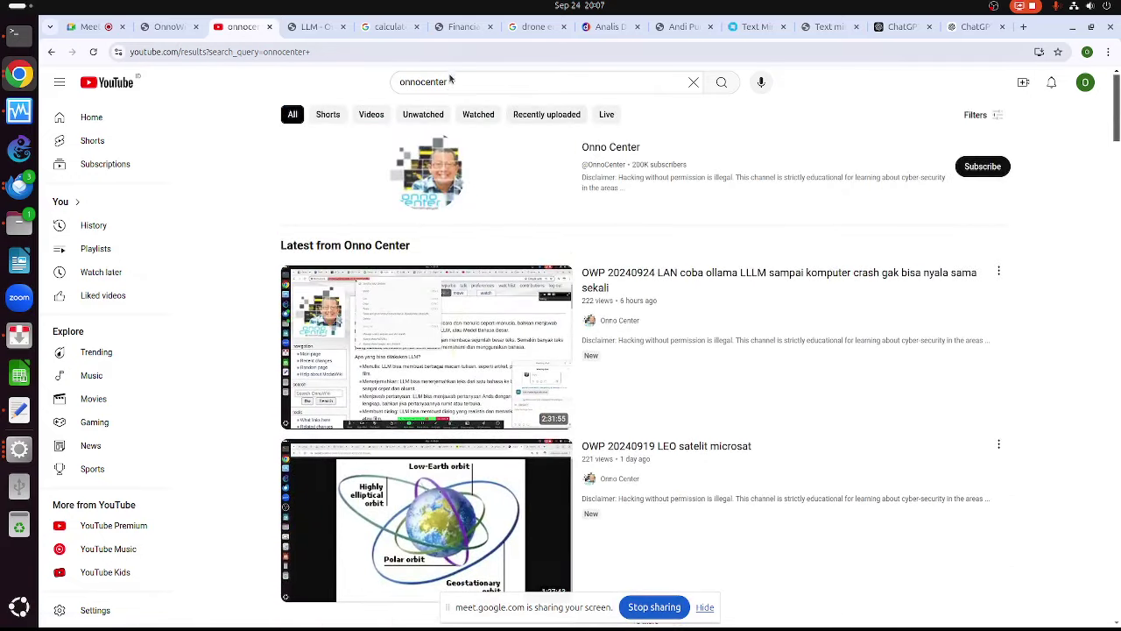
Open the Onno Center channel's Deep Learning playlist and pause the playback that starts
{"action": "left_click", "coordinate": [419, 159]}
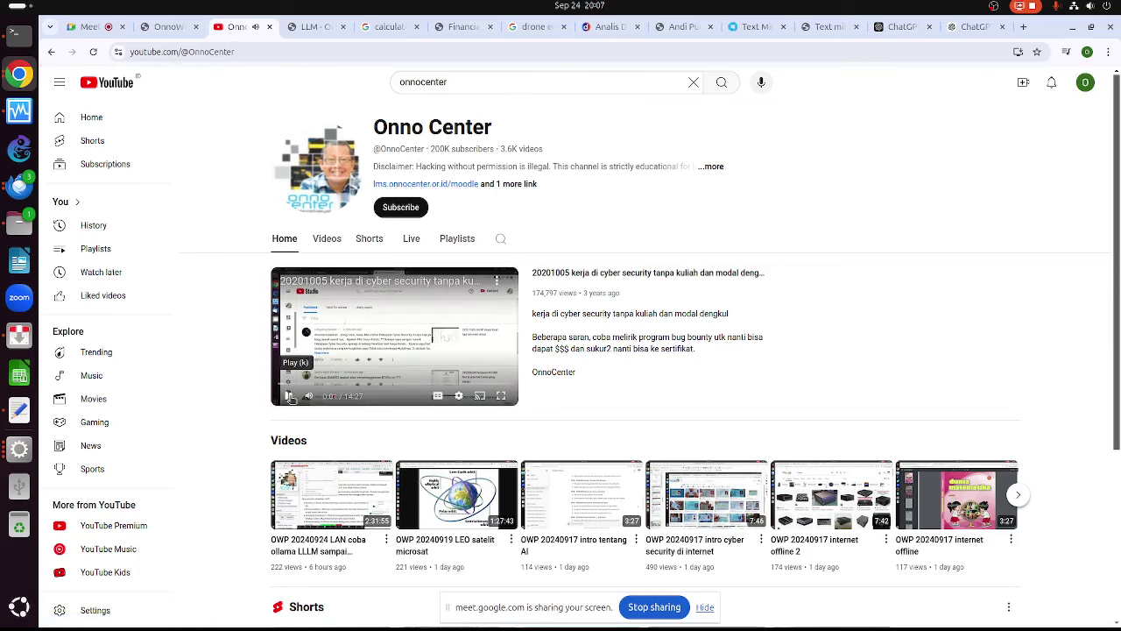
{"action": "left_click", "coordinate": [462, 244]}
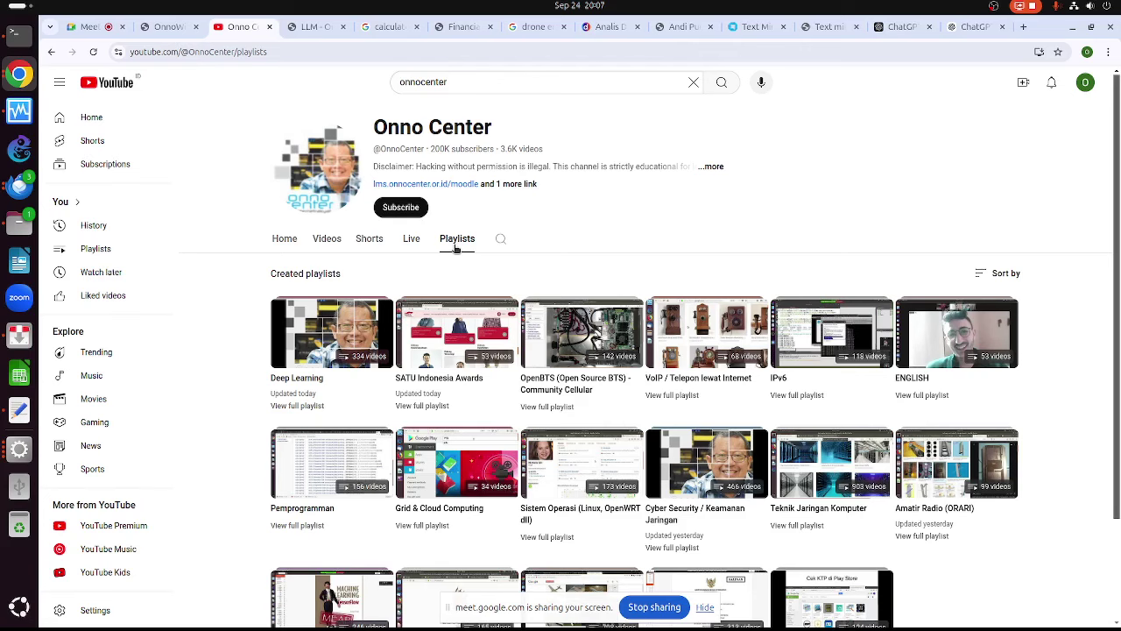
{"action": "left_click", "coordinate": [317, 337]}
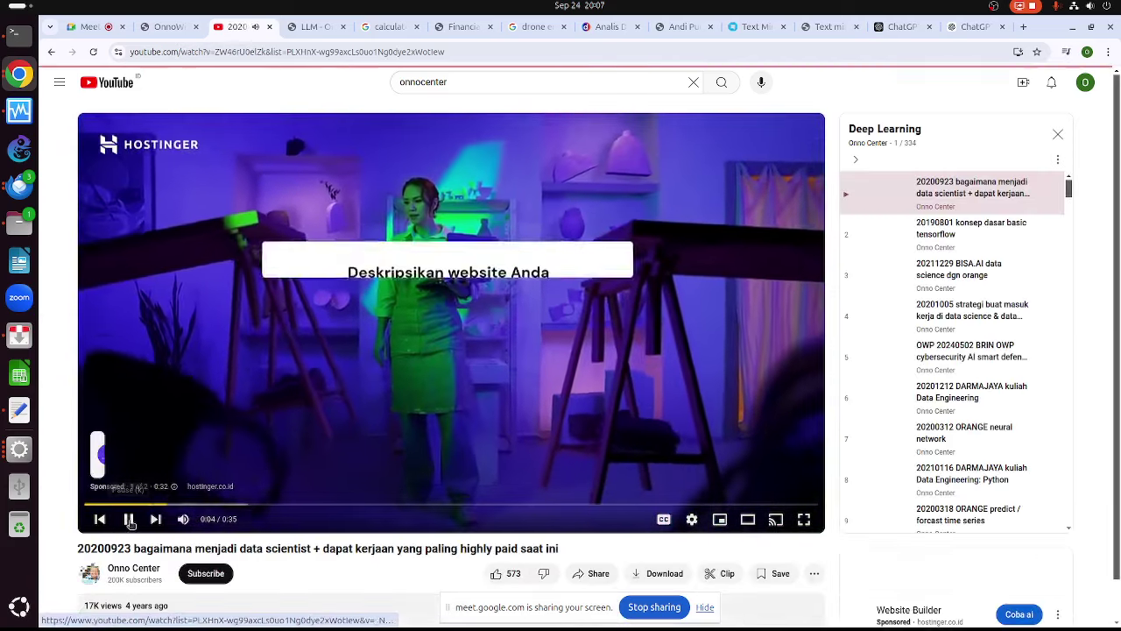
{"action": "left_click", "coordinate": [130, 521]}
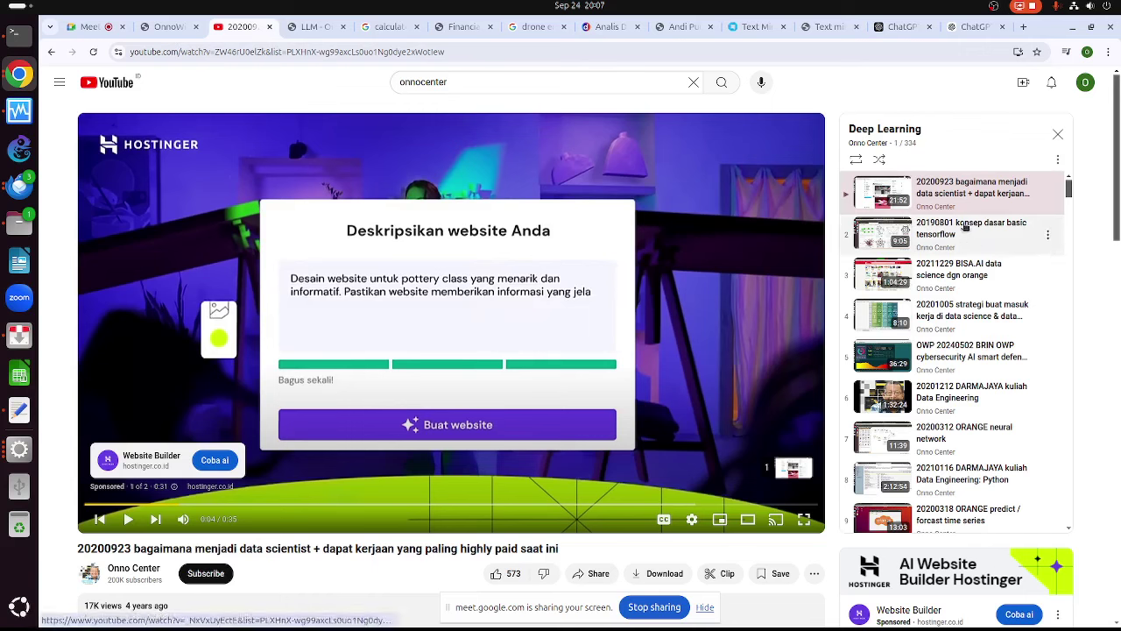
Browse the Deep Learning playlist's entries for videos on Orange and data science
{"action": "scroll", "coordinate": [959, 344], "scroll_direction": "down", "scroll_amount": 2}
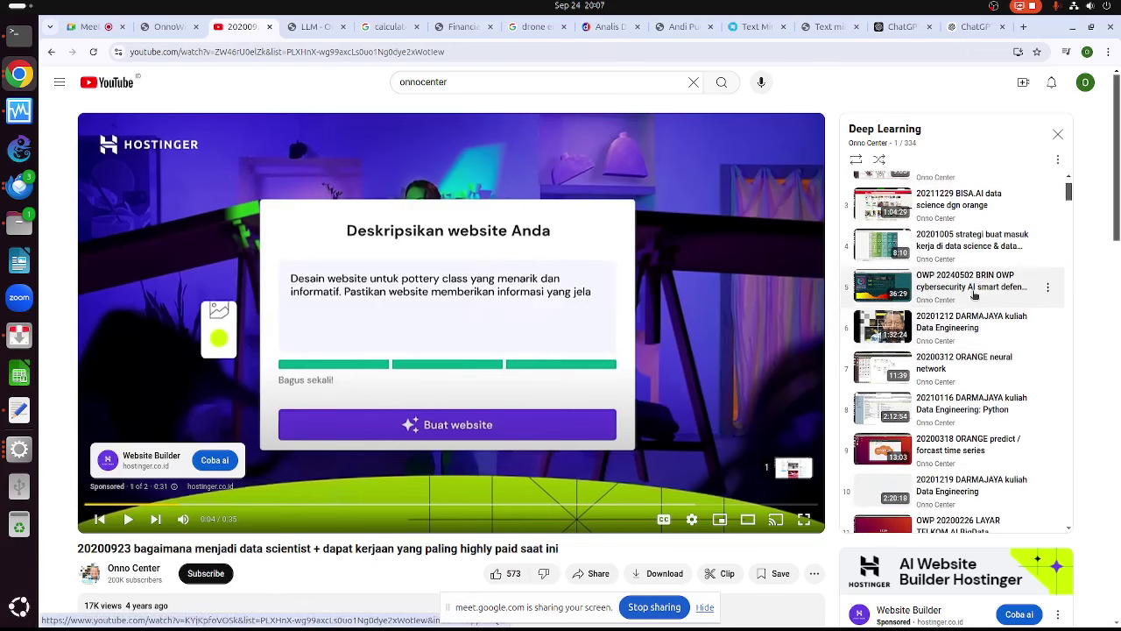
{"action": "scroll", "coordinate": [963, 339], "scroll_direction": "down", "scroll_amount": 2}
{"action": "scroll", "coordinate": [964, 345], "scroll_direction": "down", "scroll_amount": 2}
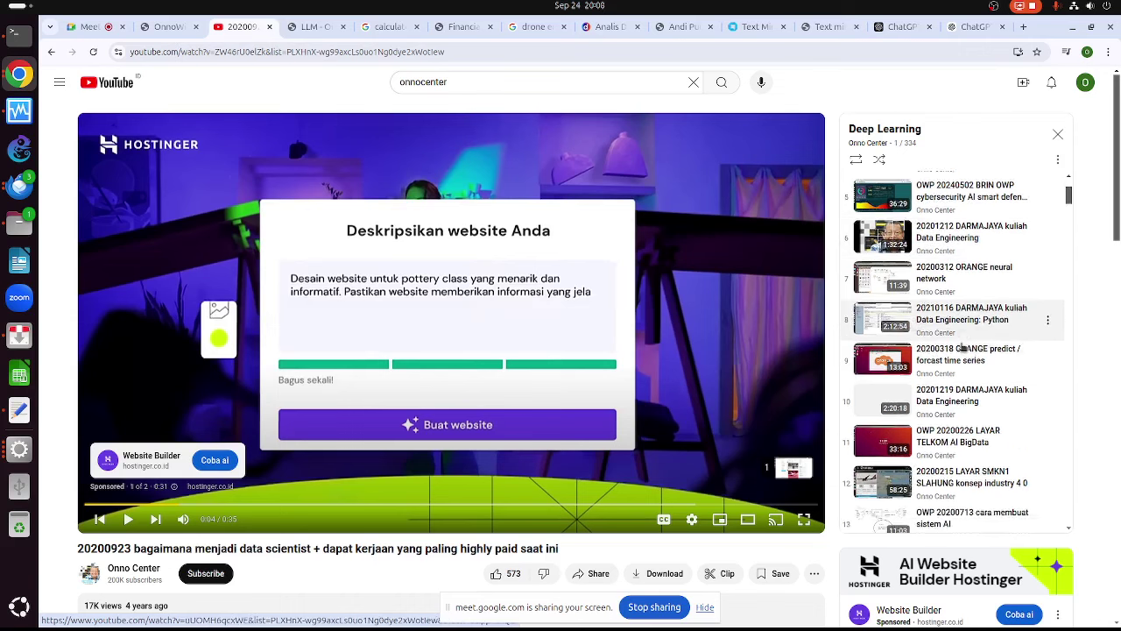
{"action": "scroll", "coordinate": [999, 339], "scroll_direction": "down", "scroll_amount": 2}
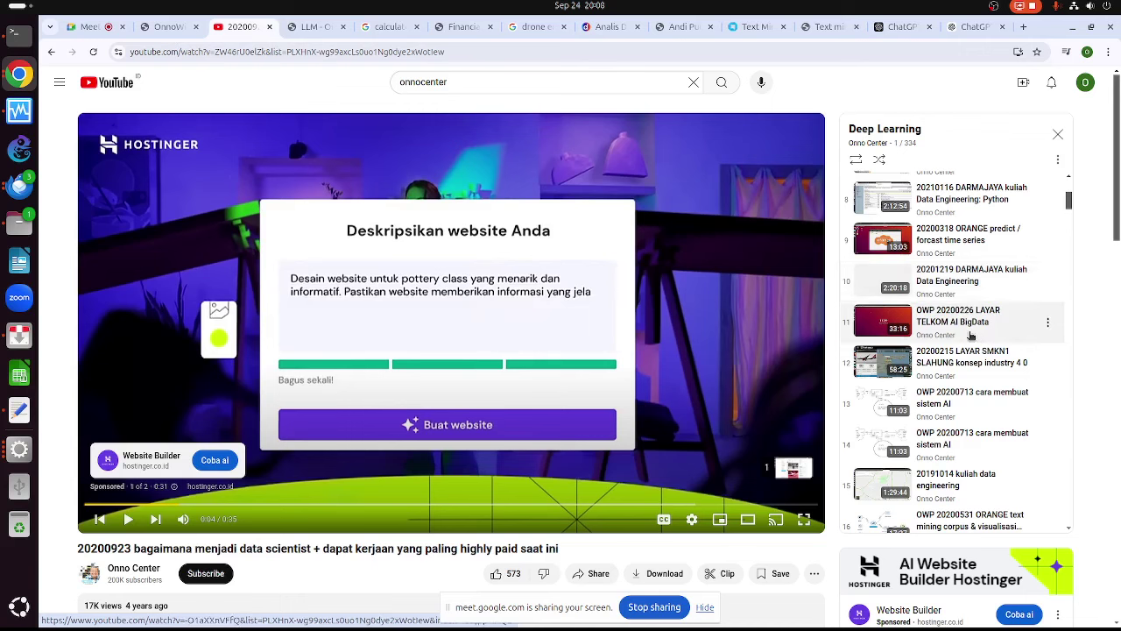
{"action": "scroll", "coordinate": [973, 302], "scroll_direction": "down", "scroll_amount": 2}
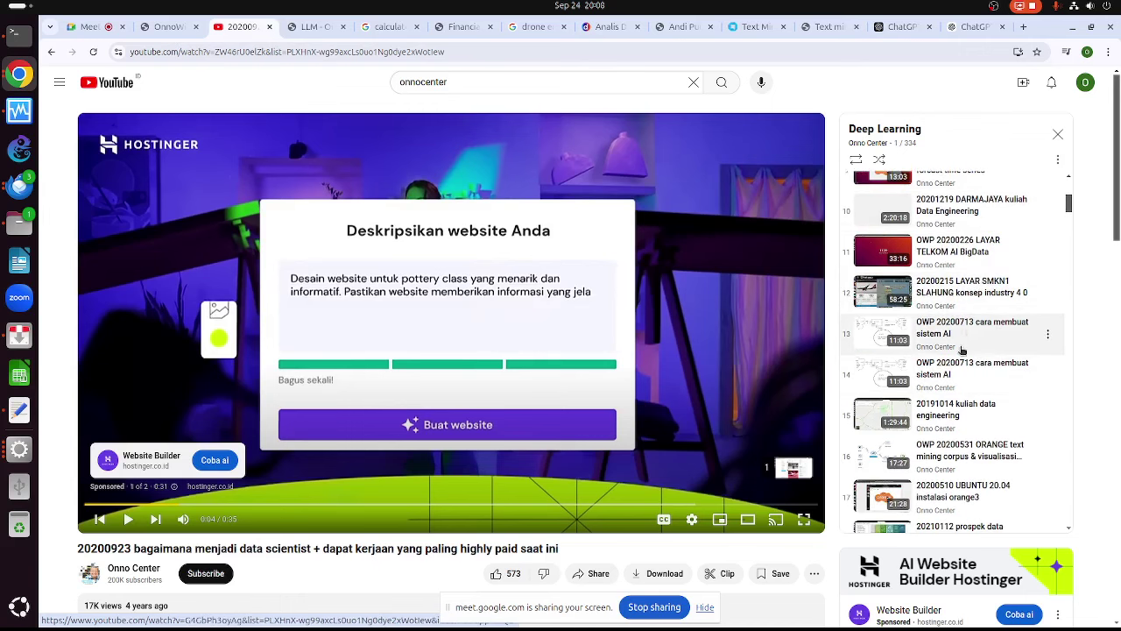
{"action": "scroll", "coordinate": [963, 359], "scroll_direction": "down", "scroll_amount": 2}
{"action": "scroll", "coordinate": [964, 359], "scroll_direction": "down", "scroll_amount": 4}
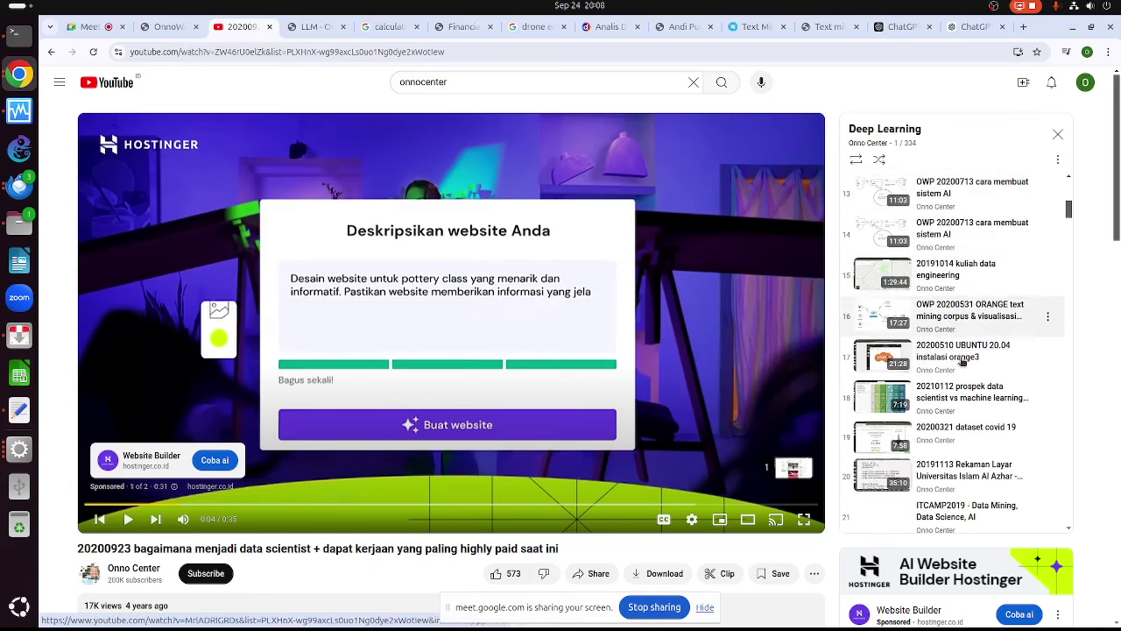